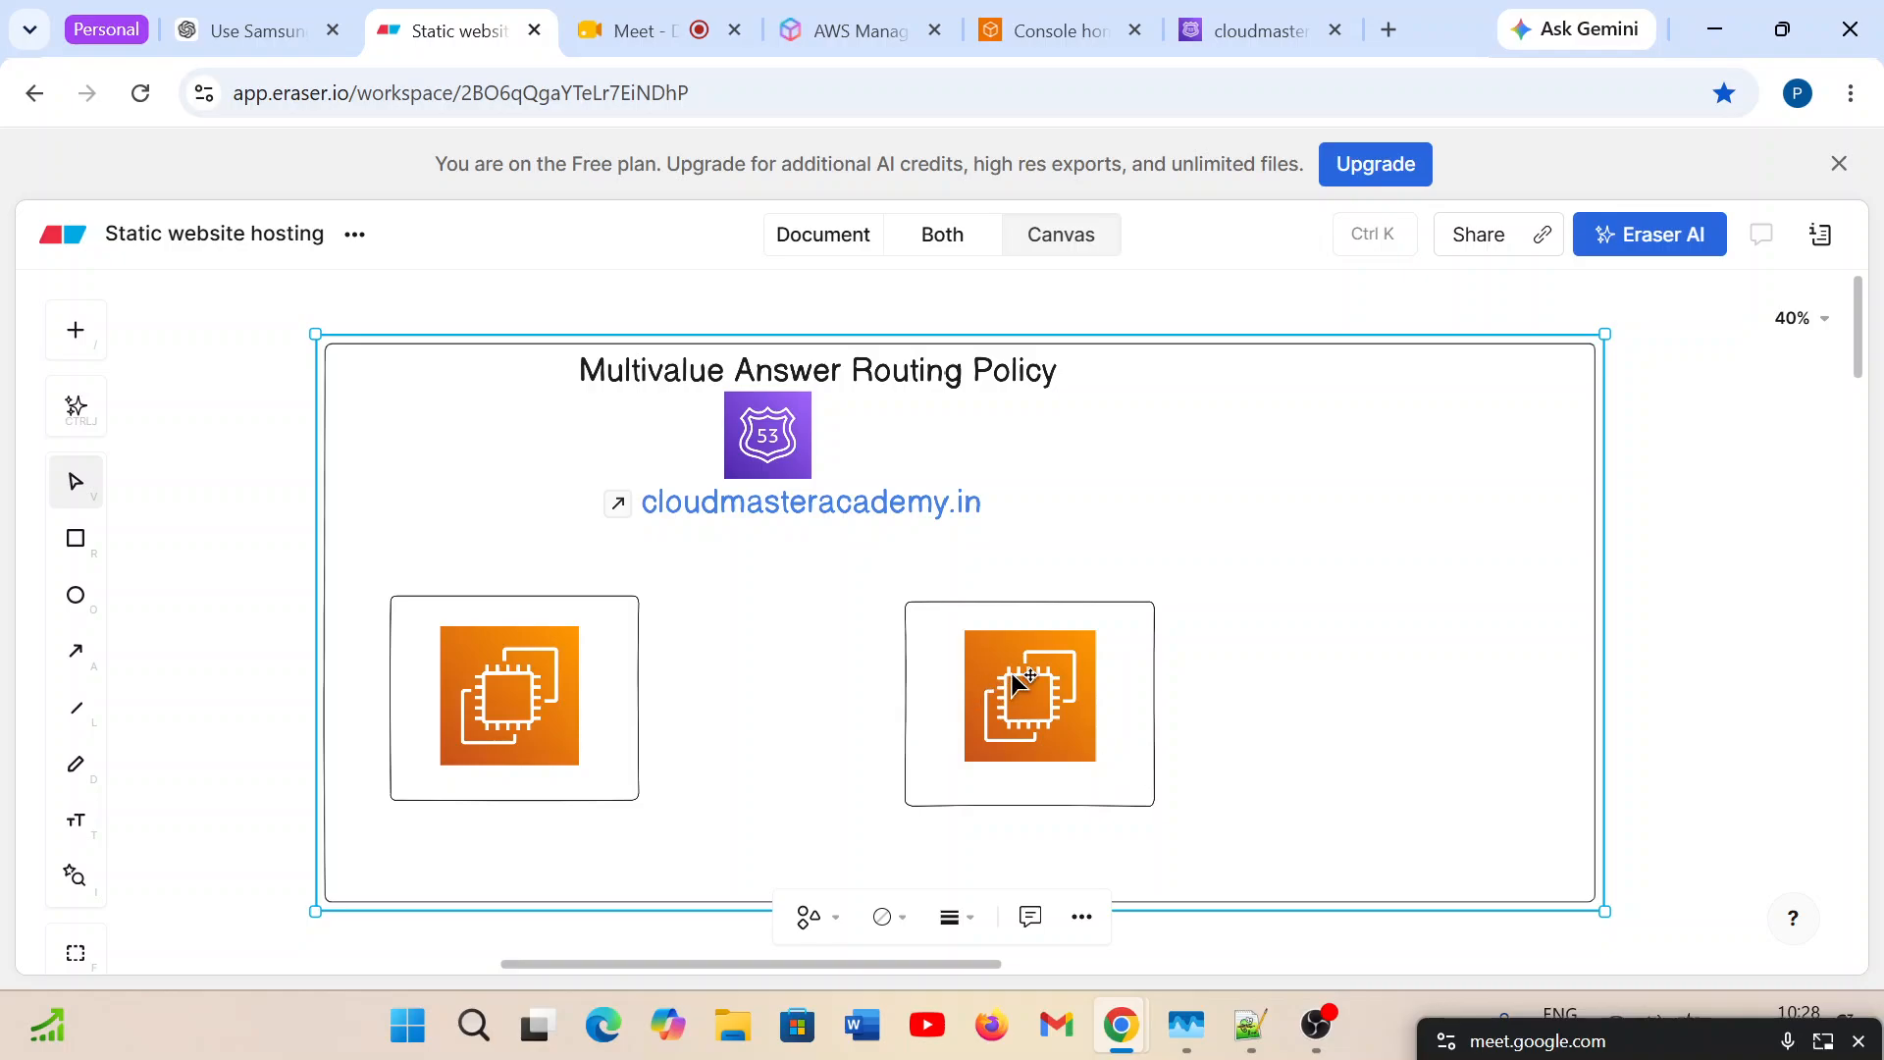
Delete the rectangles surrounding the two EC2 icons, keeping the icons themselves.
{"action": "left_click", "coordinate": [1039, 669]}
{"action": "left_click", "coordinate": [1217, 715]}
{"action": "left_click", "coordinate": [640, 664]}
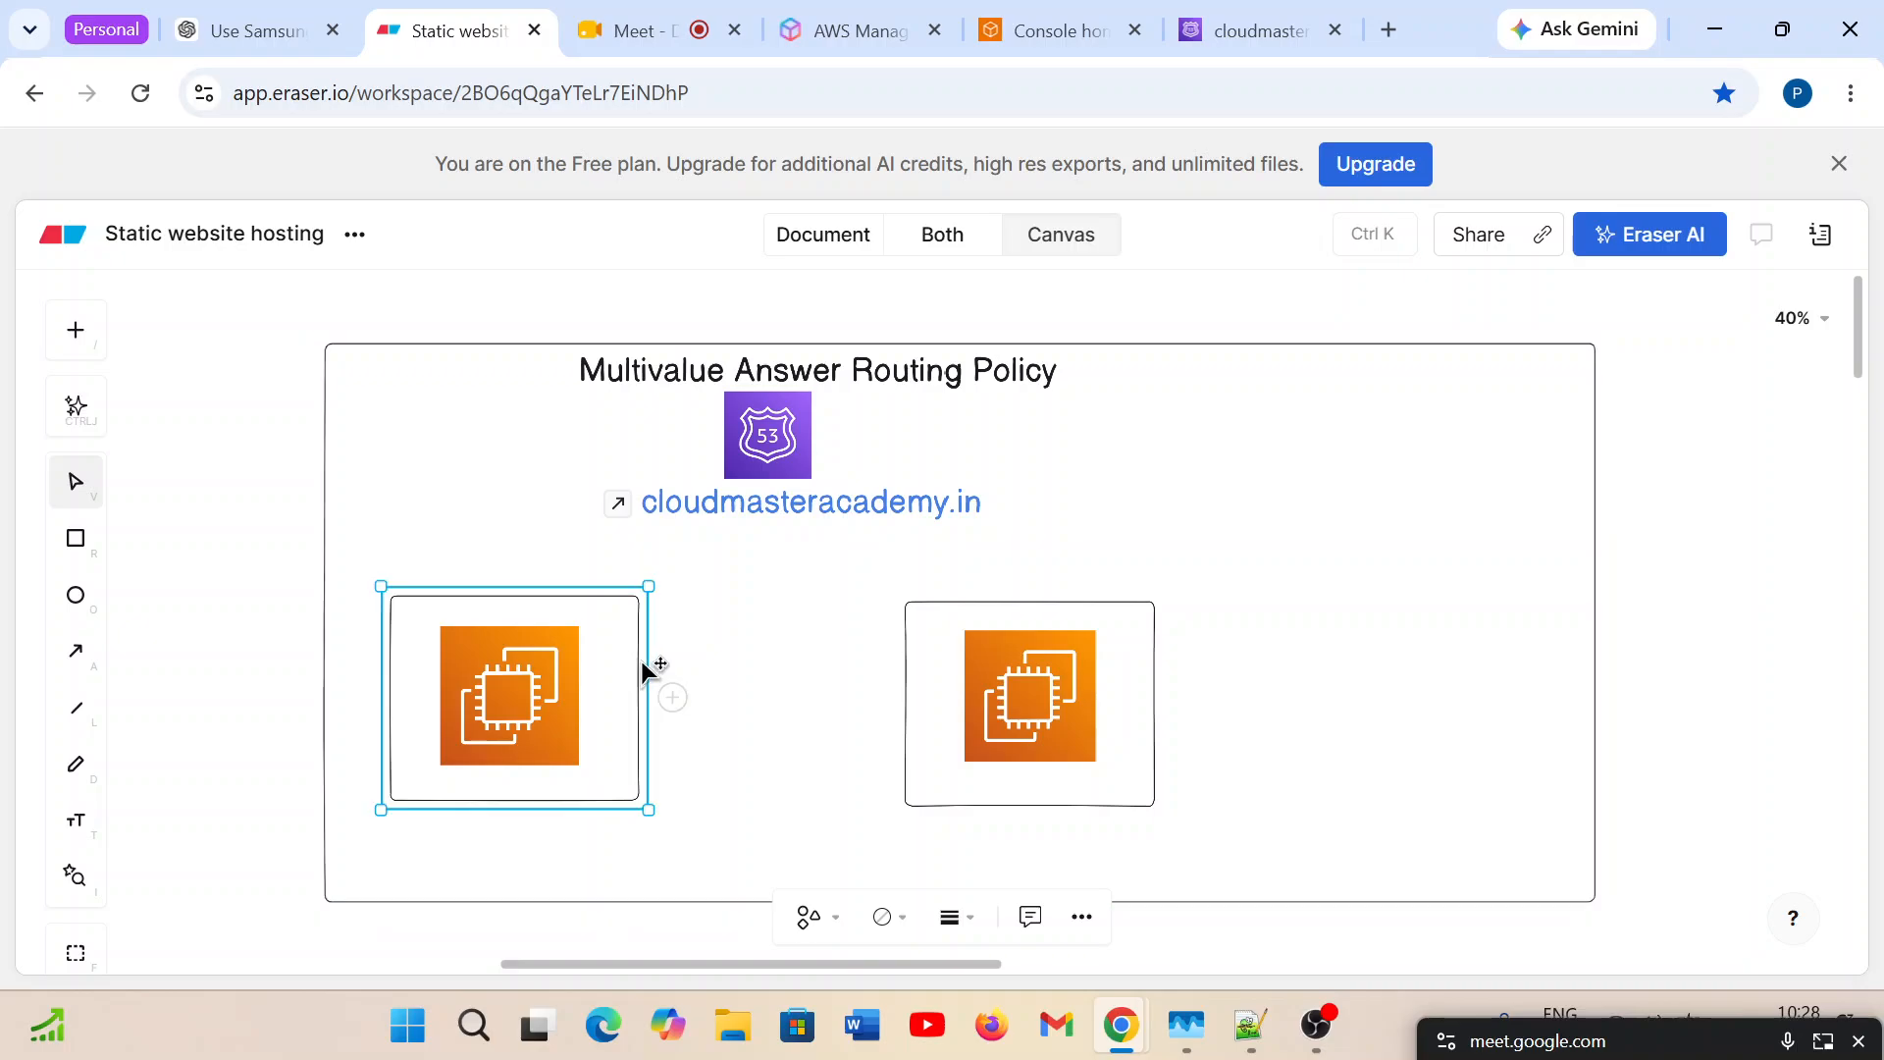
{"action": "key", "text": "Delete"}
{"action": "left_click", "coordinate": [905, 609]}
{"action": "key", "text": "Delete"}
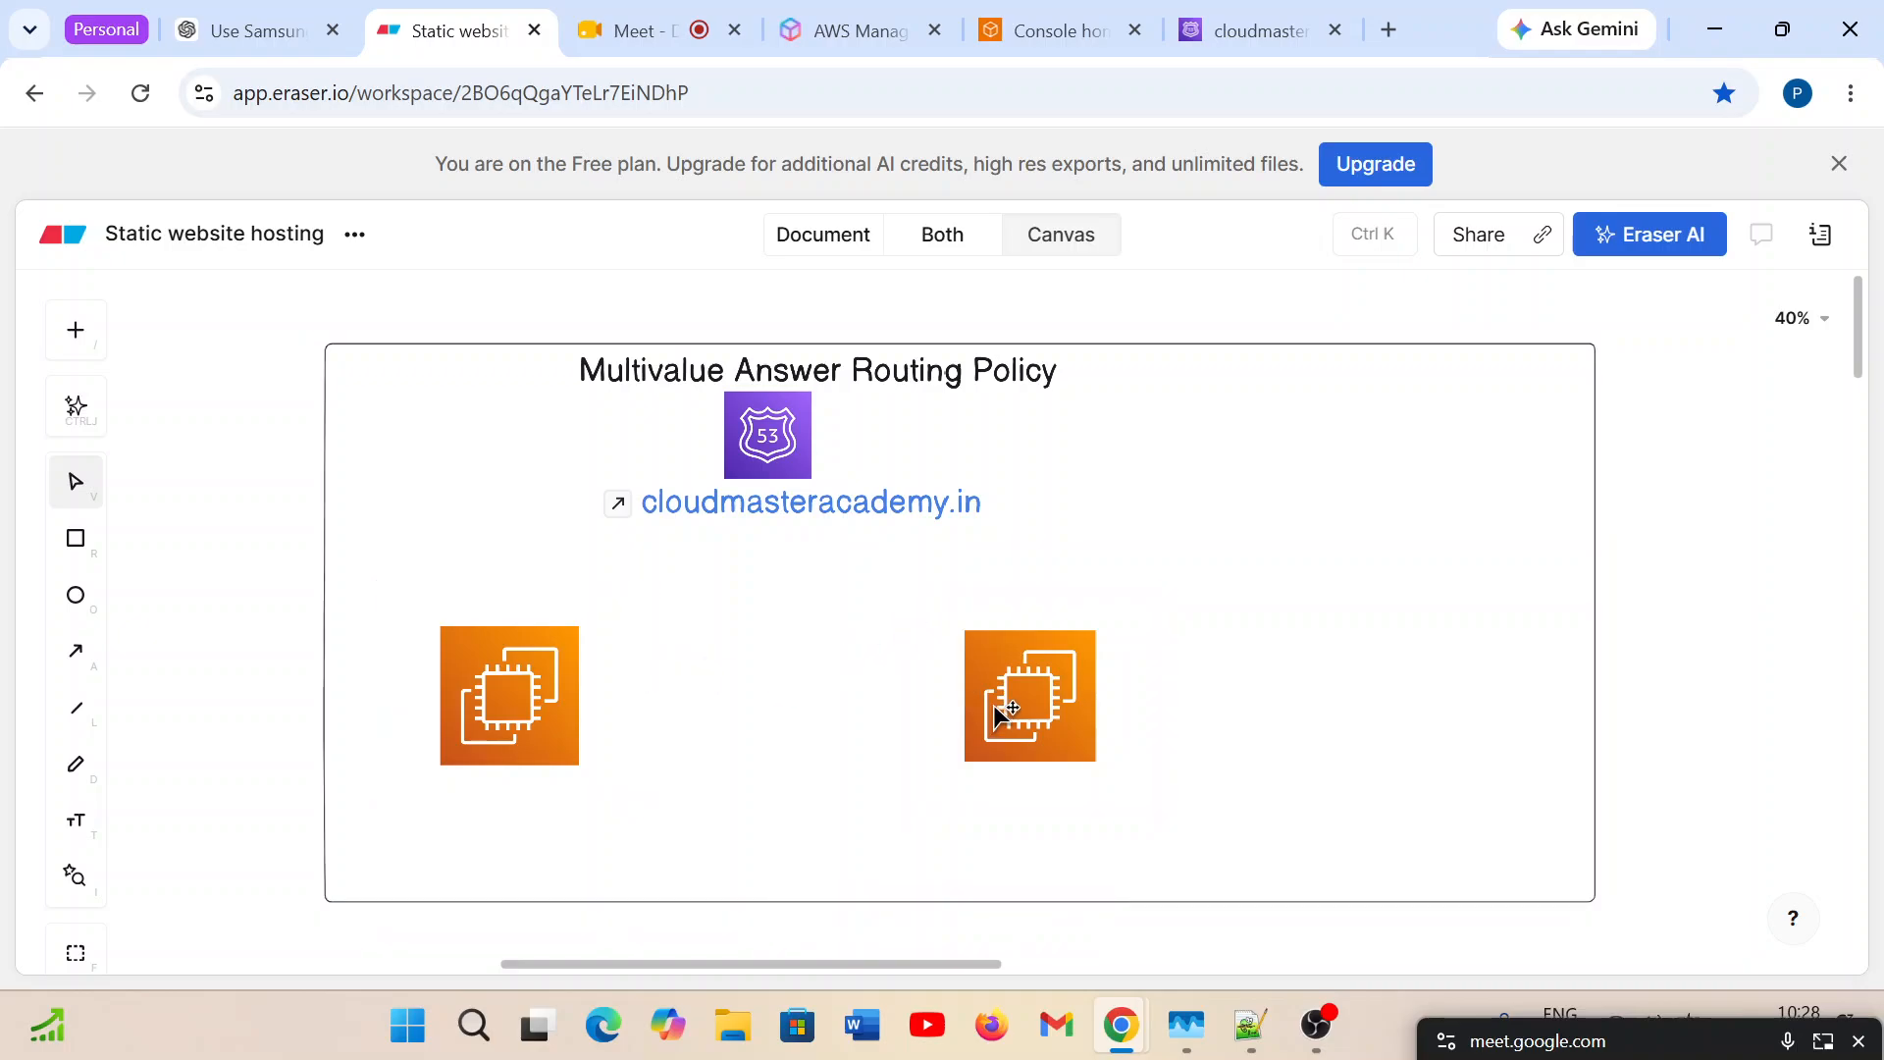
Move the second EC2 icon closer to the first one, so it sits below the domain name.
{"action": "left_click", "coordinate": [1054, 720]}
{"action": "left_click_drag", "start_coordinate": [1054, 720], "coordinate": [836, 722]}
{"action": "left_click", "coordinate": [1087, 740]}
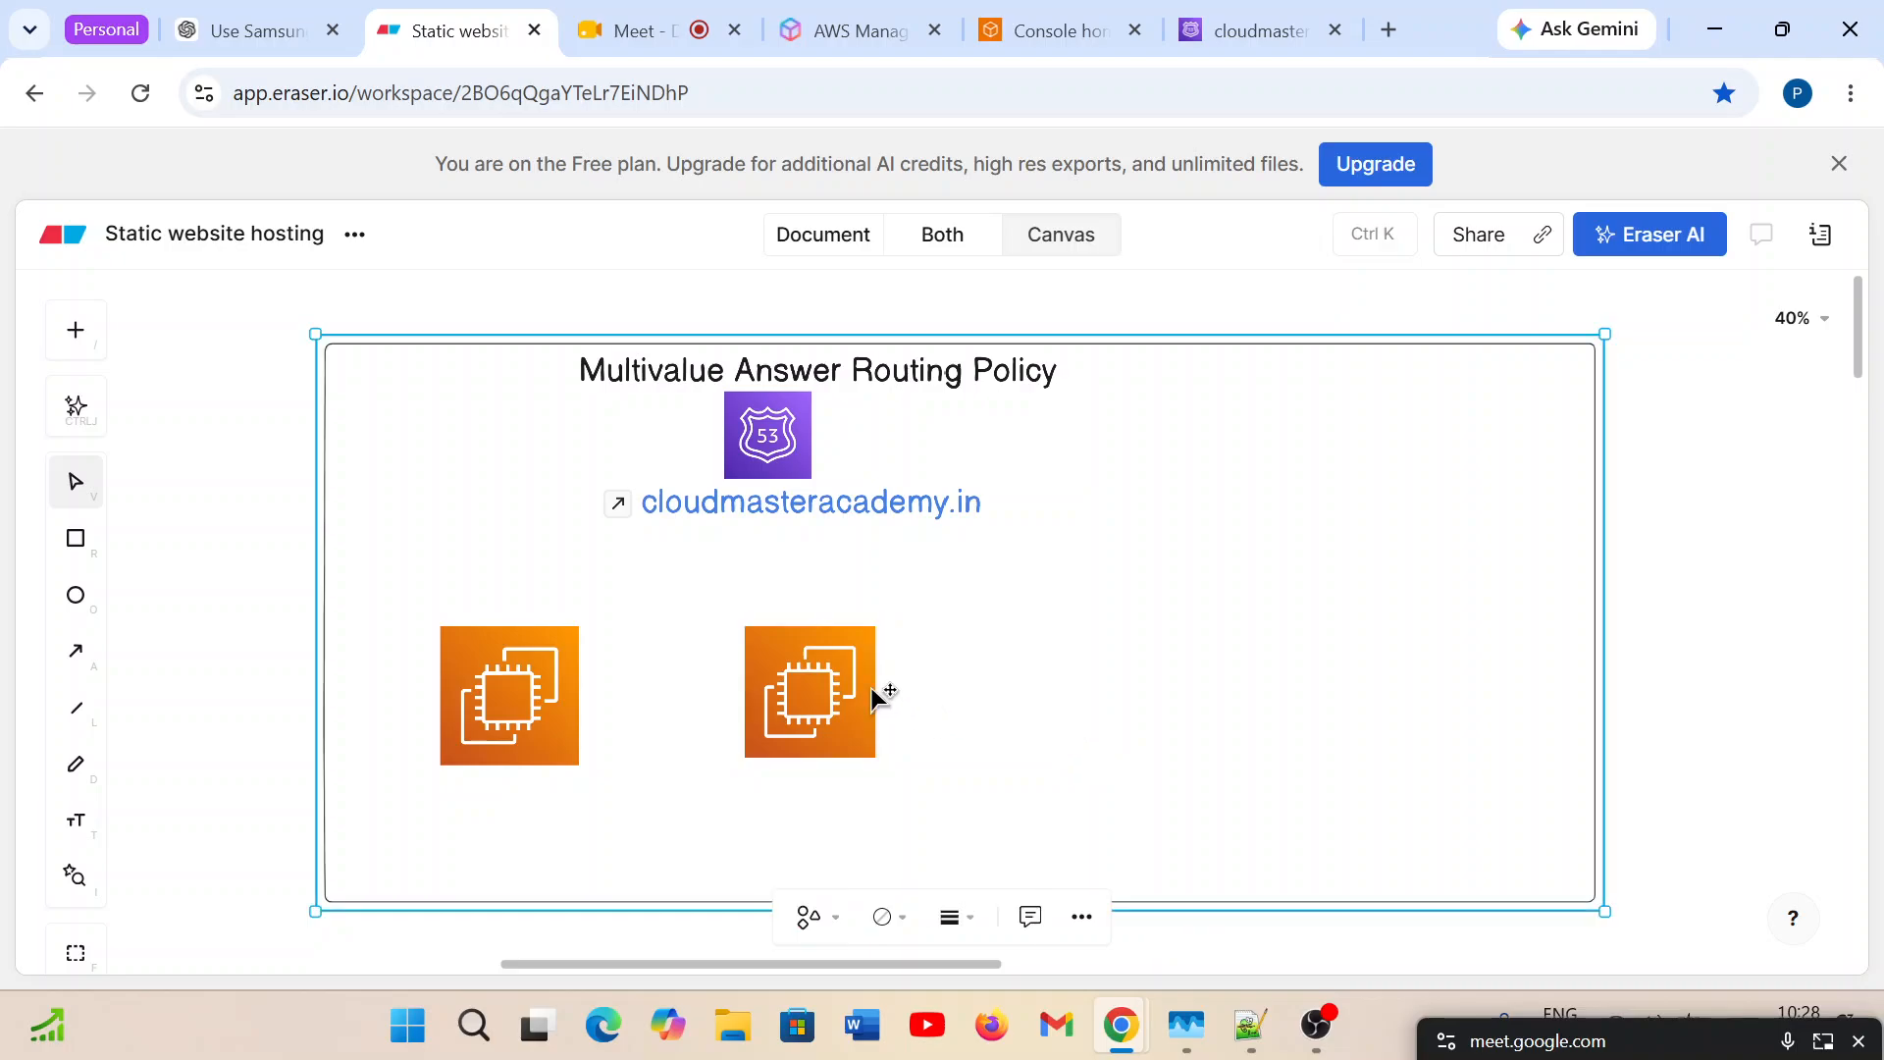
Duplicate the second EC2 icon and place the copy beside it as a third server in the row.
{"action": "right_click", "coordinate": [822, 692]}
{"action": "left_click", "coordinate": [907, 563]}
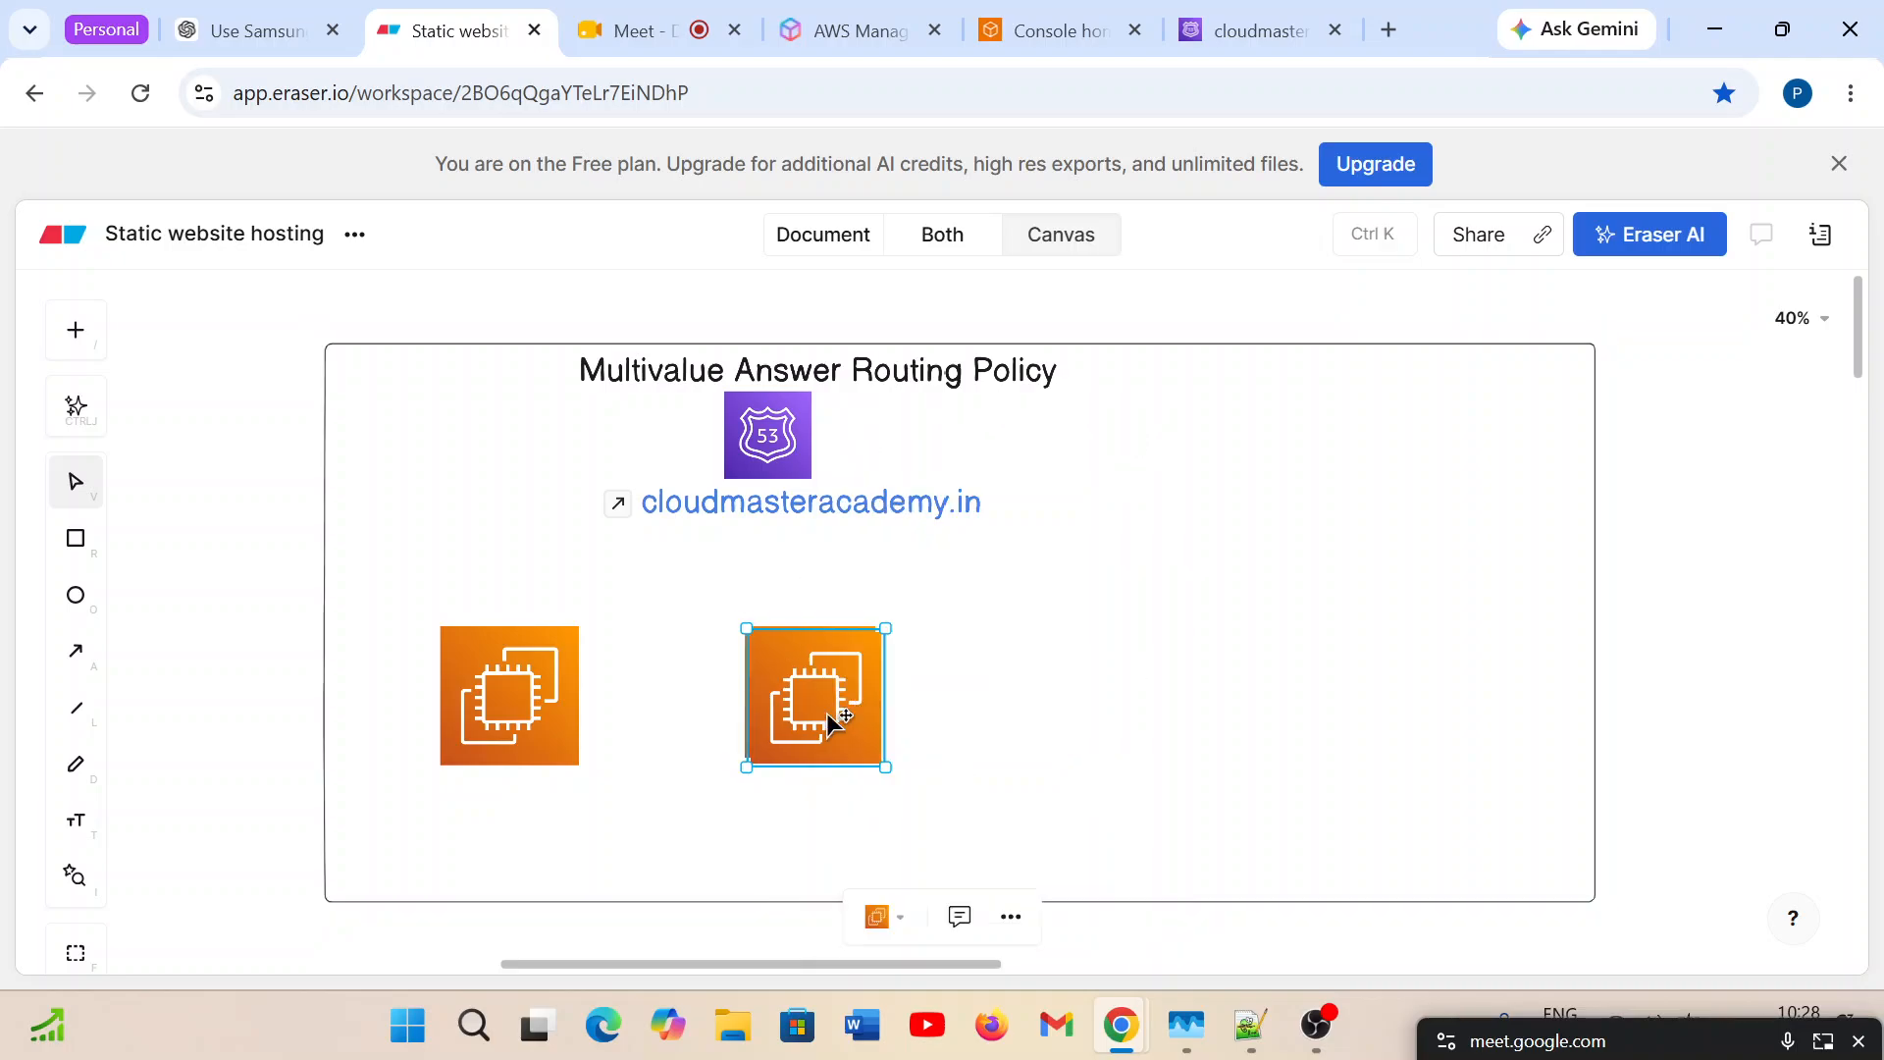
{"action": "left_click_drag", "start_coordinate": [828, 715], "coordinate": [1144, 723]}
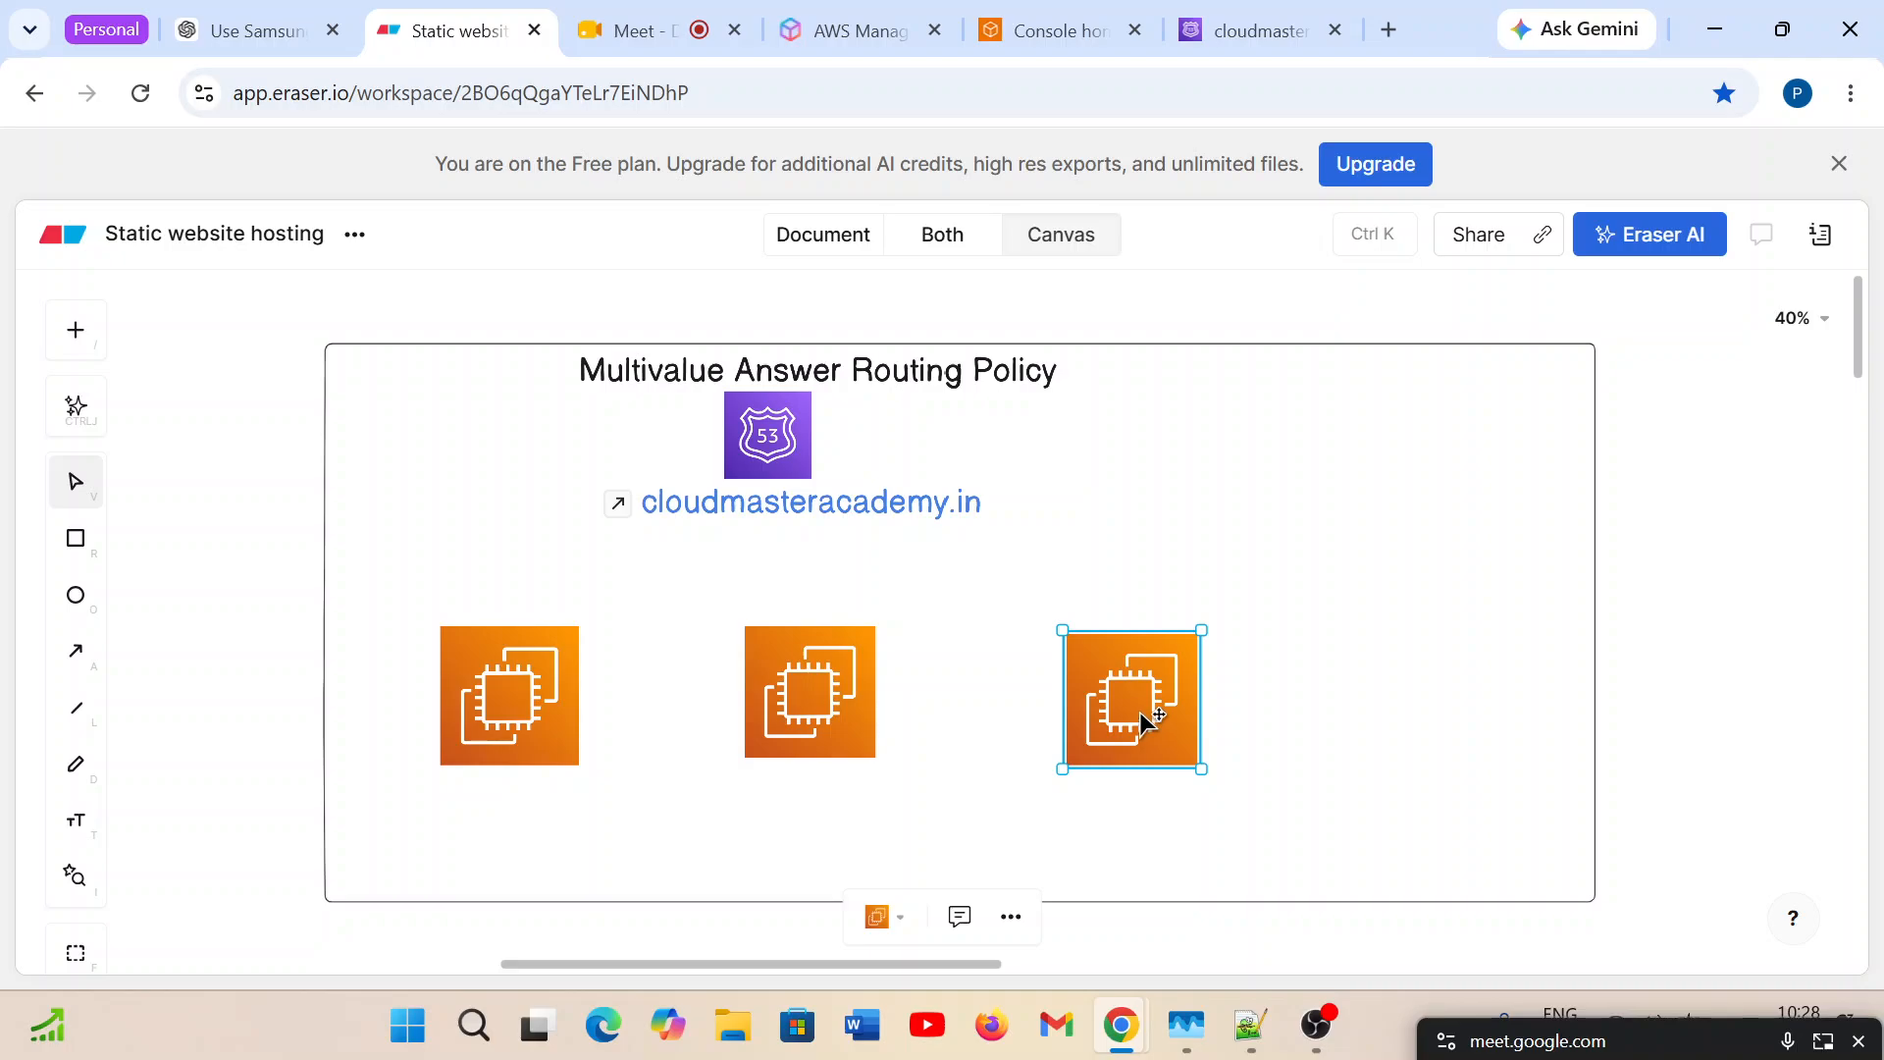
Narrow the outer frame from its far side so it fits closely around the three EC2 icons.
{"action": "left_click", "coordinate": [1590, 631]}
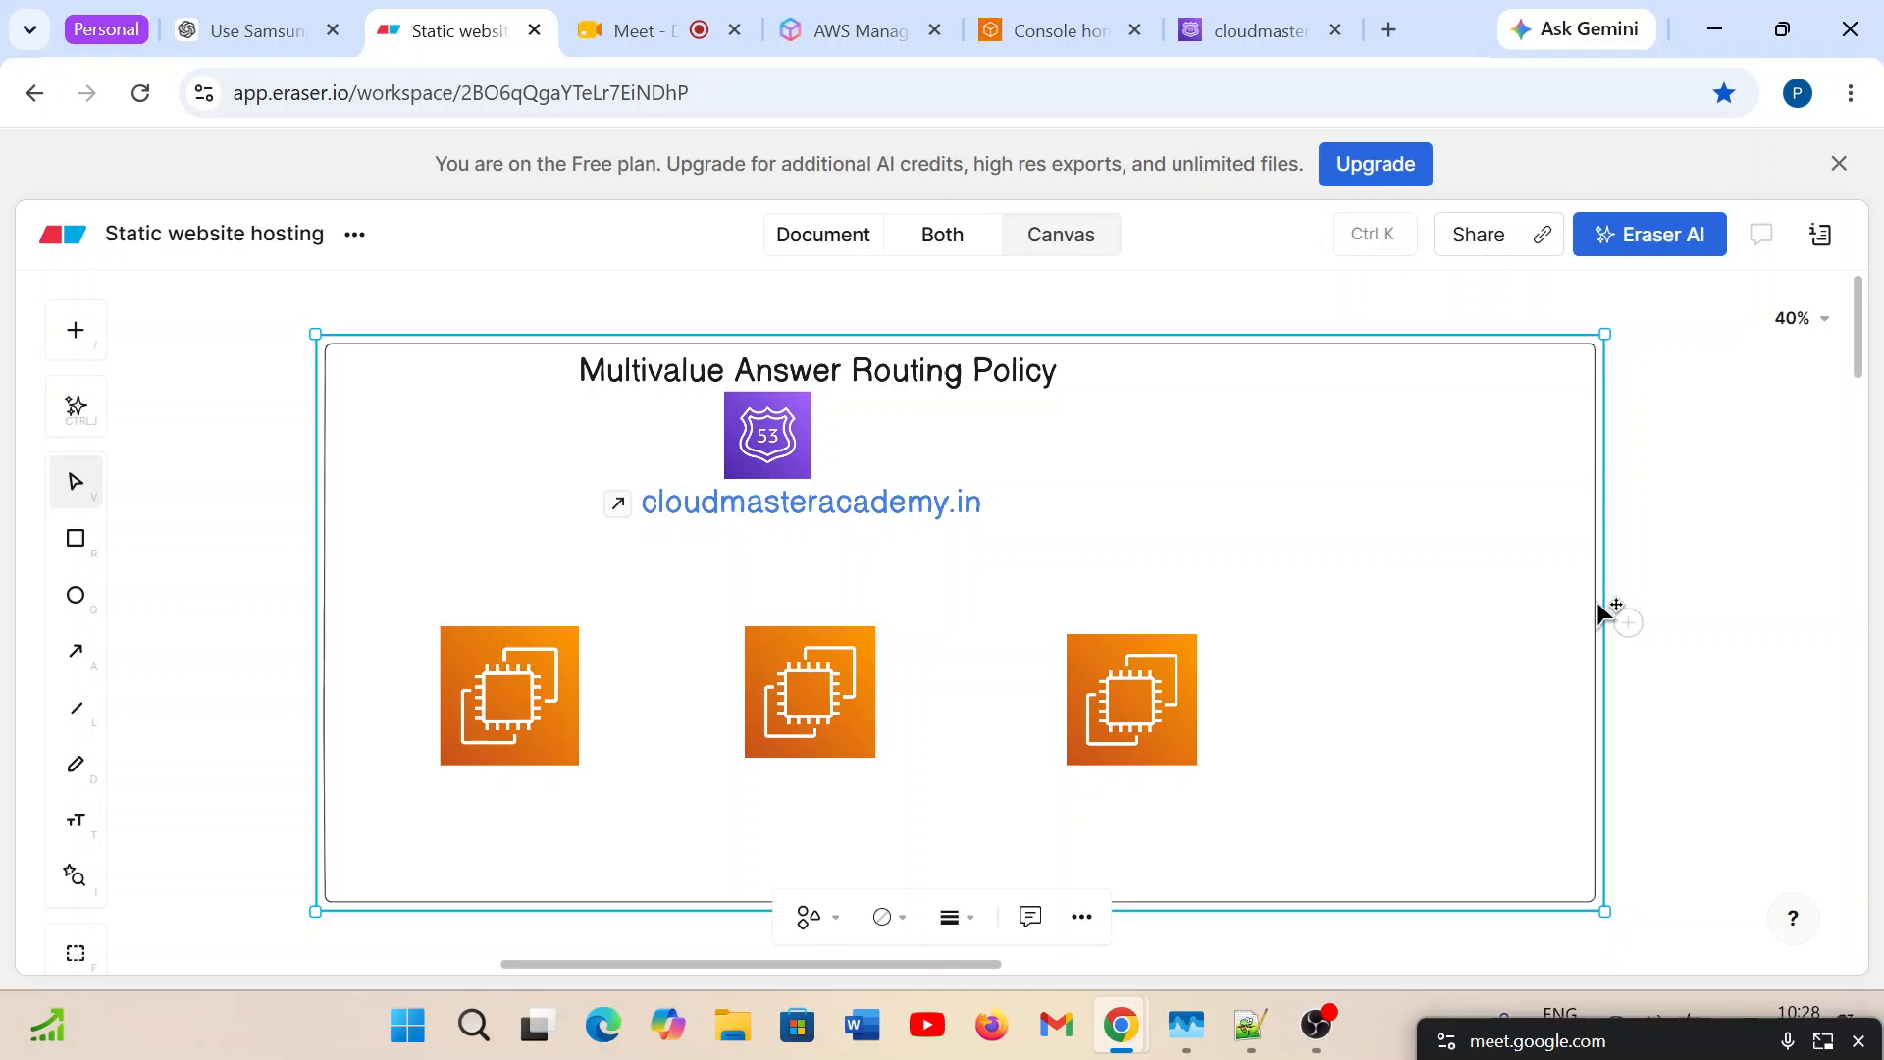
{"action": "left_click_drag", "start_coordinate": [1596, 602], "coordinate": [1316, 610]}
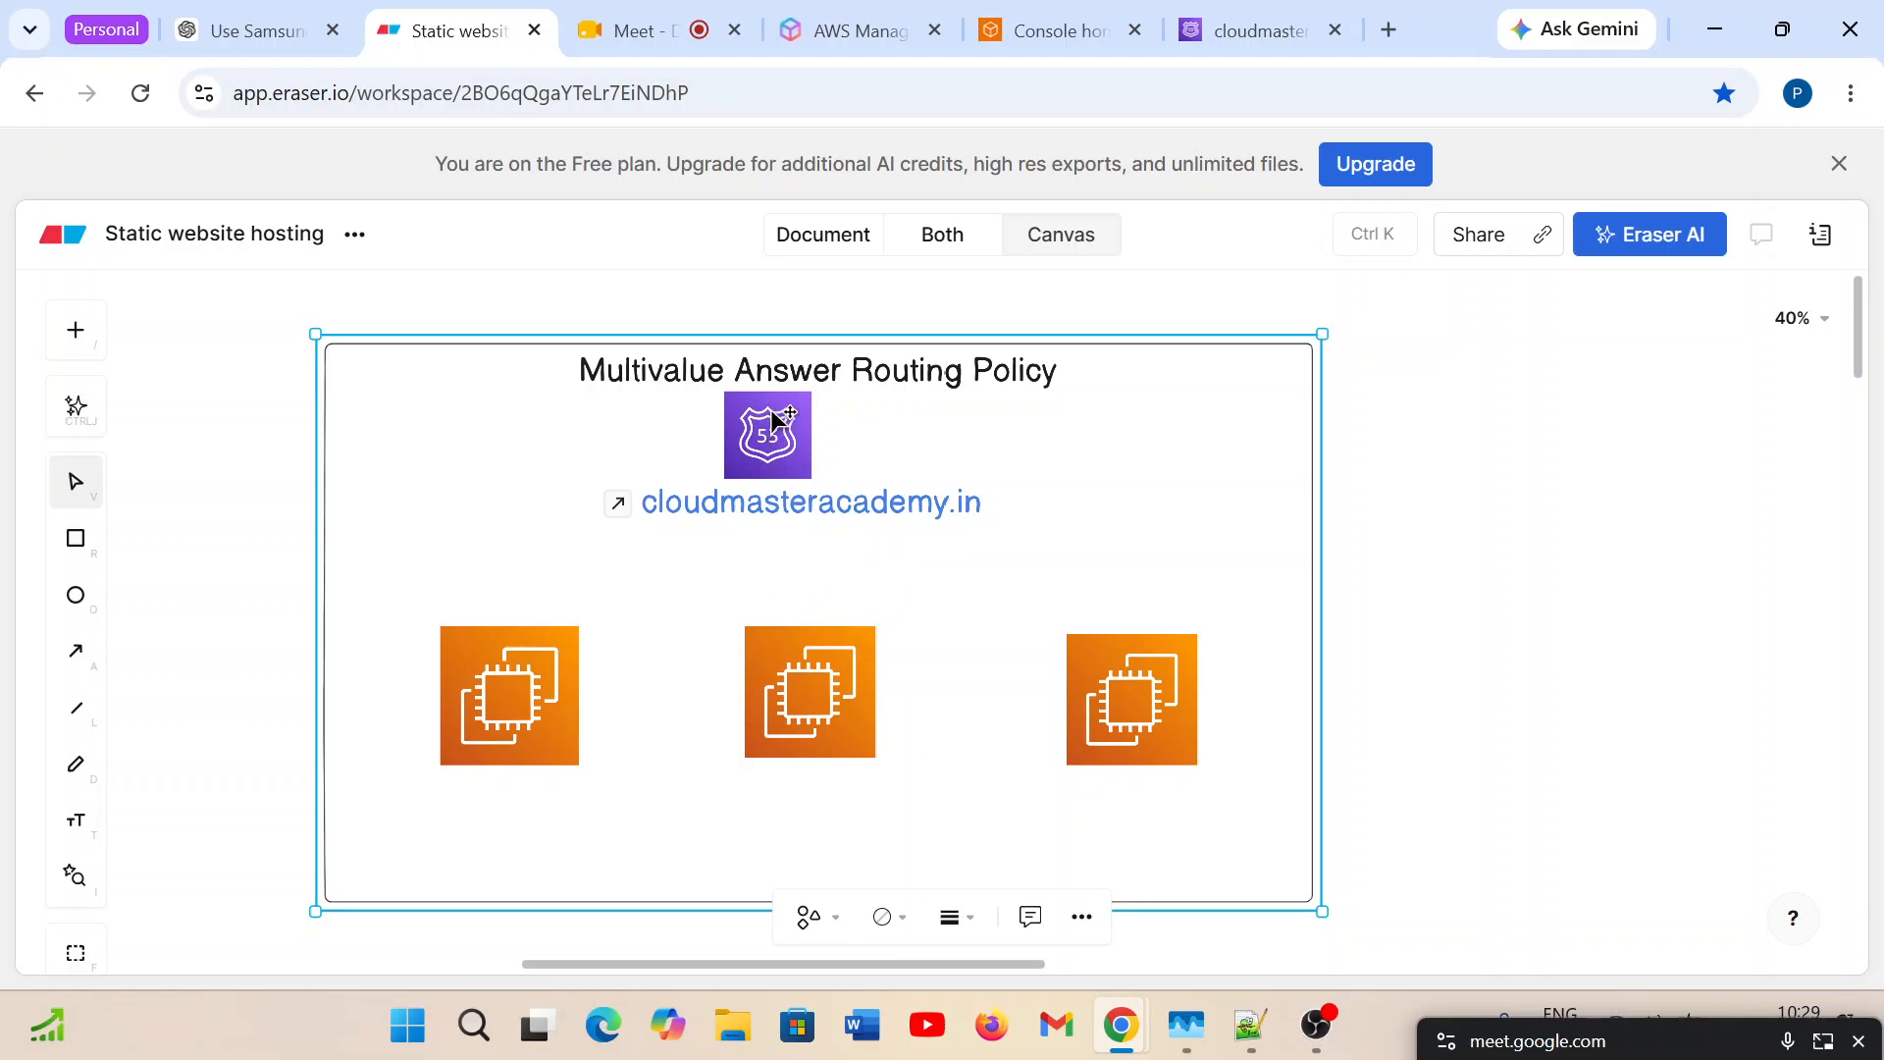
{"action": "left_click", "coordinate": [512, 719]}
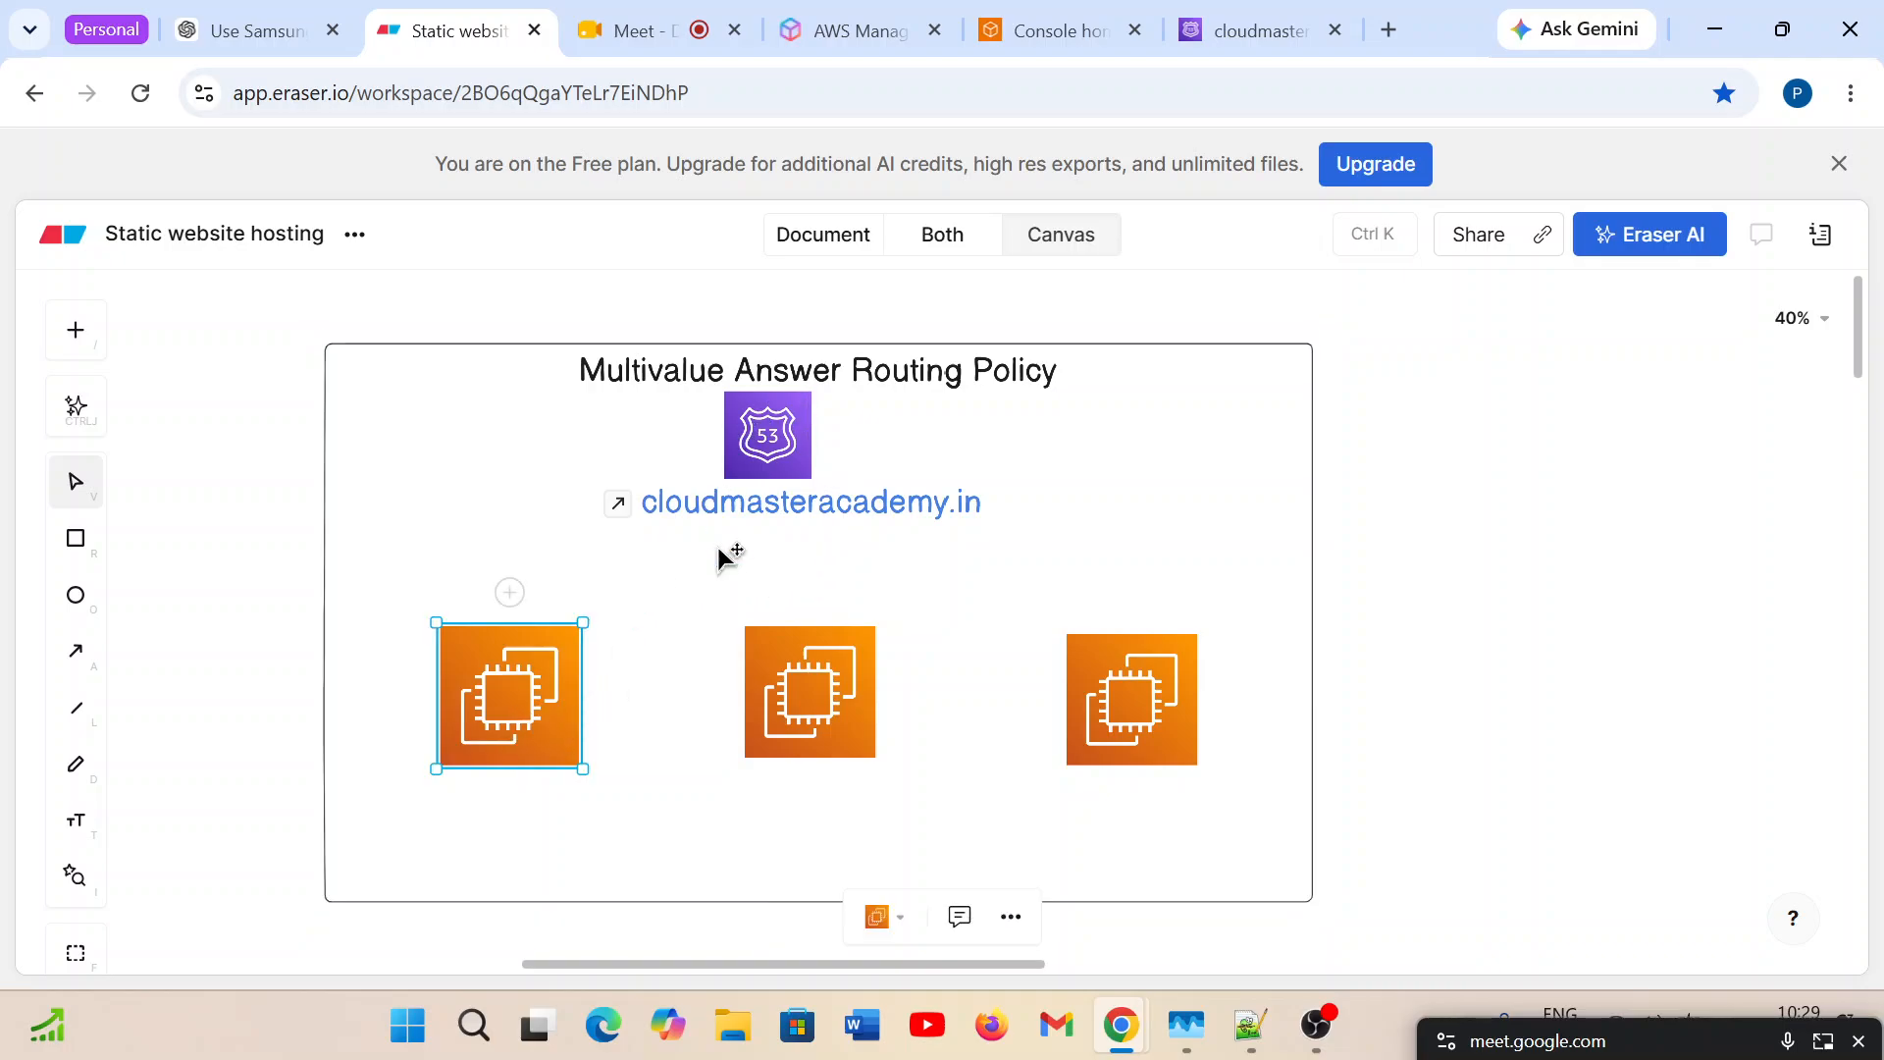
{"action": "left_click", "coordinate": [807, 693]}
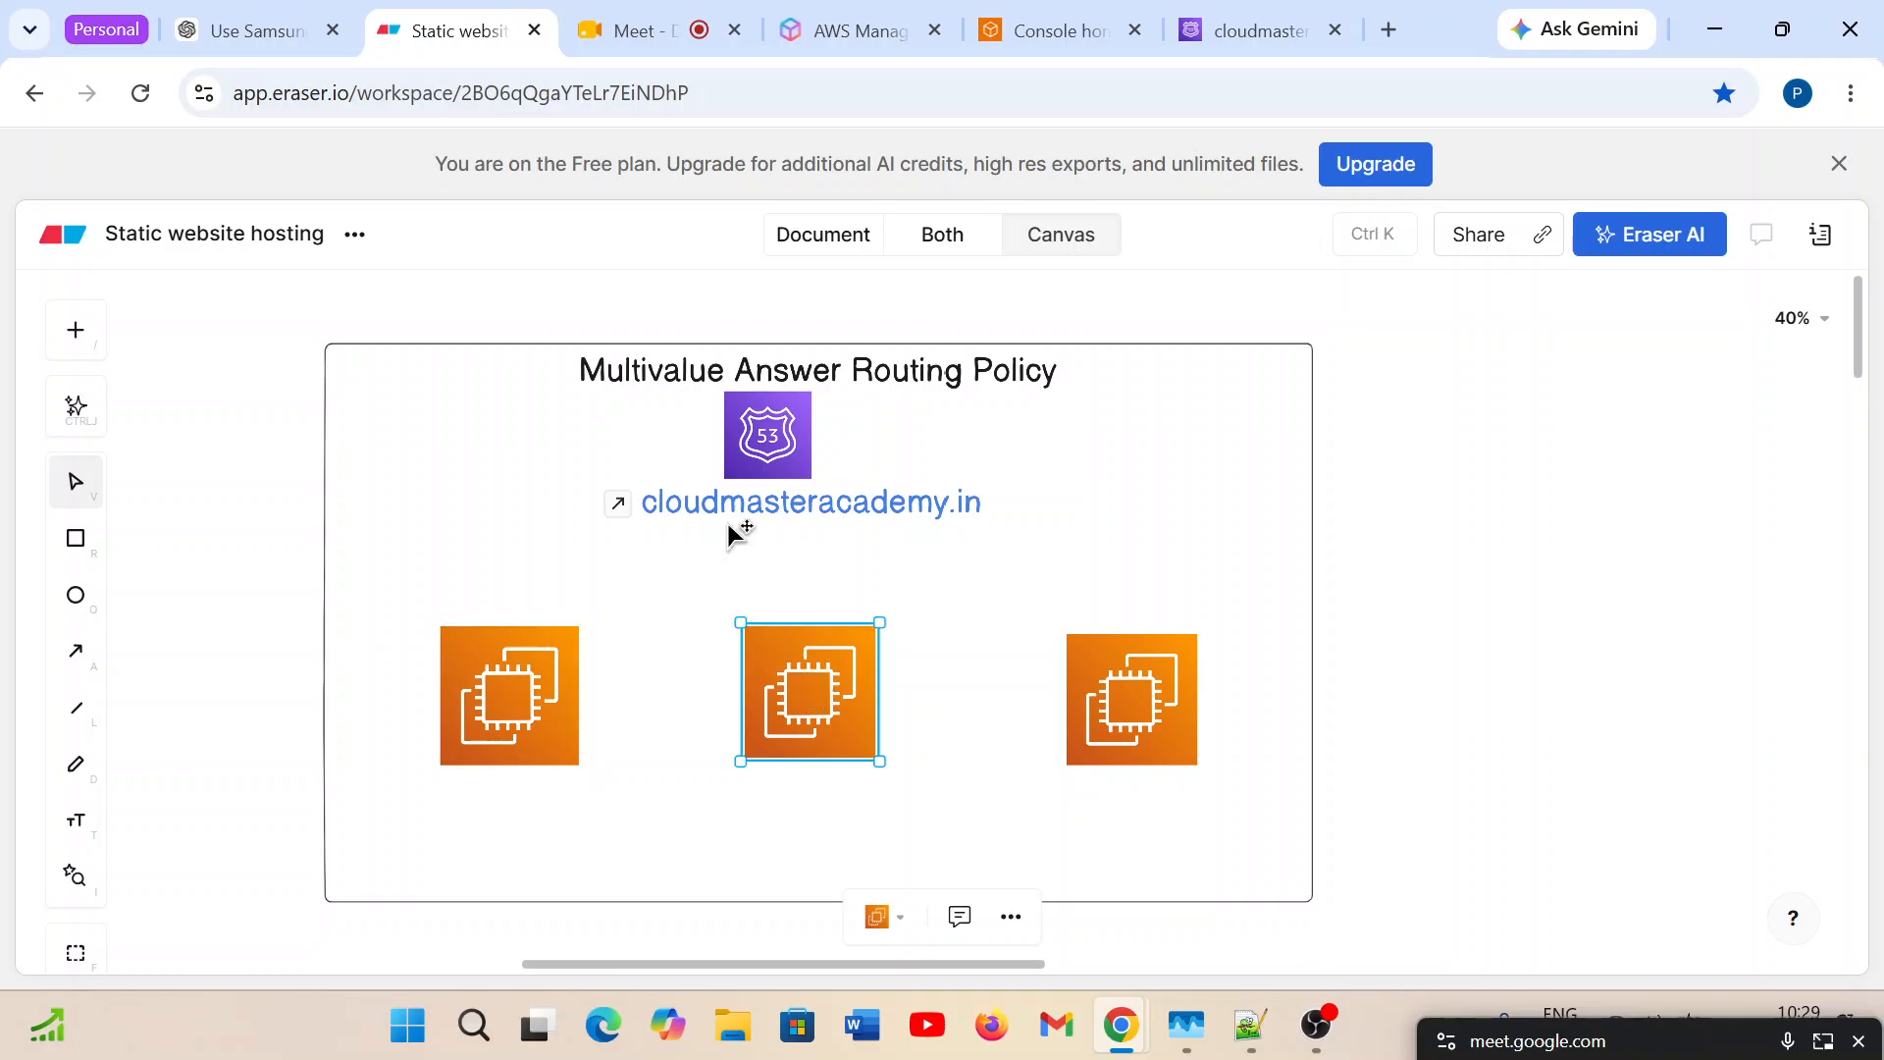
{"action": "left_click", "coordinate": [1150, 724]}
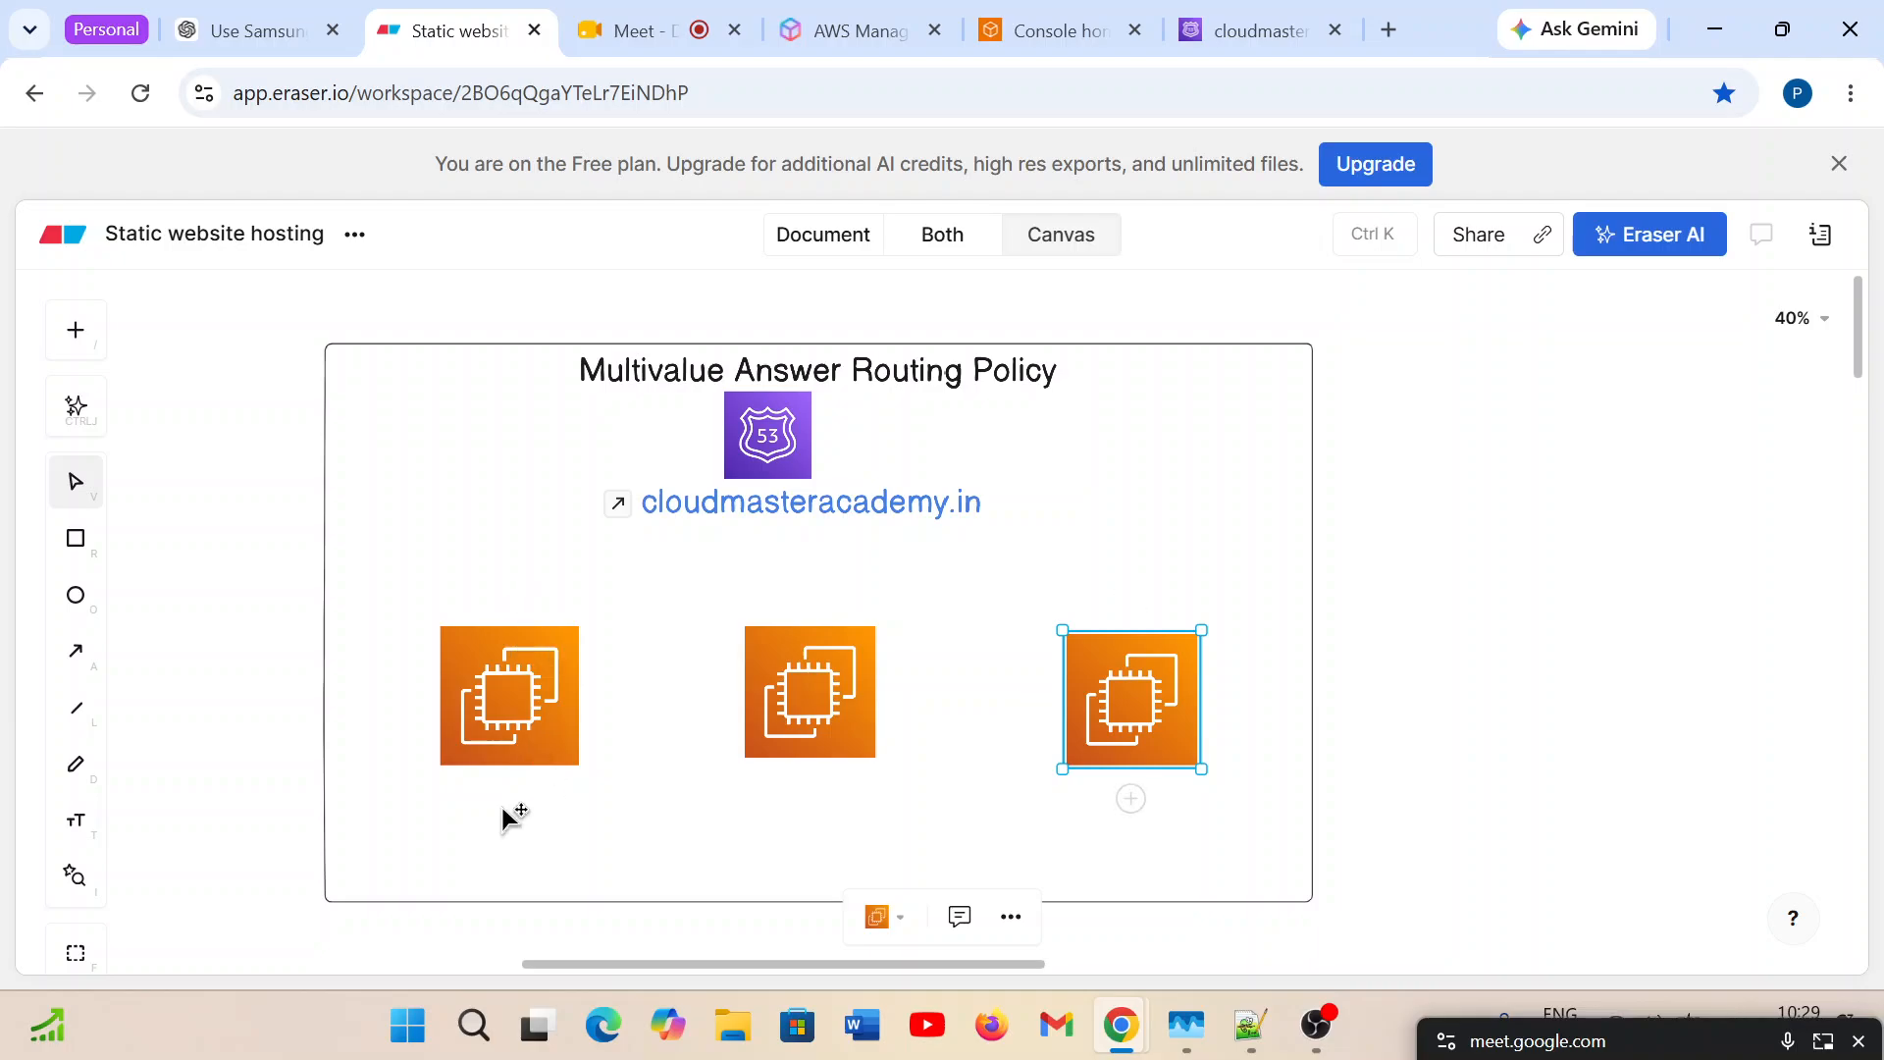
Add the text label 10.10.10.10 directly below the first EC2 icon.
{"action": "left_click", "coordinate": [76, 823]}
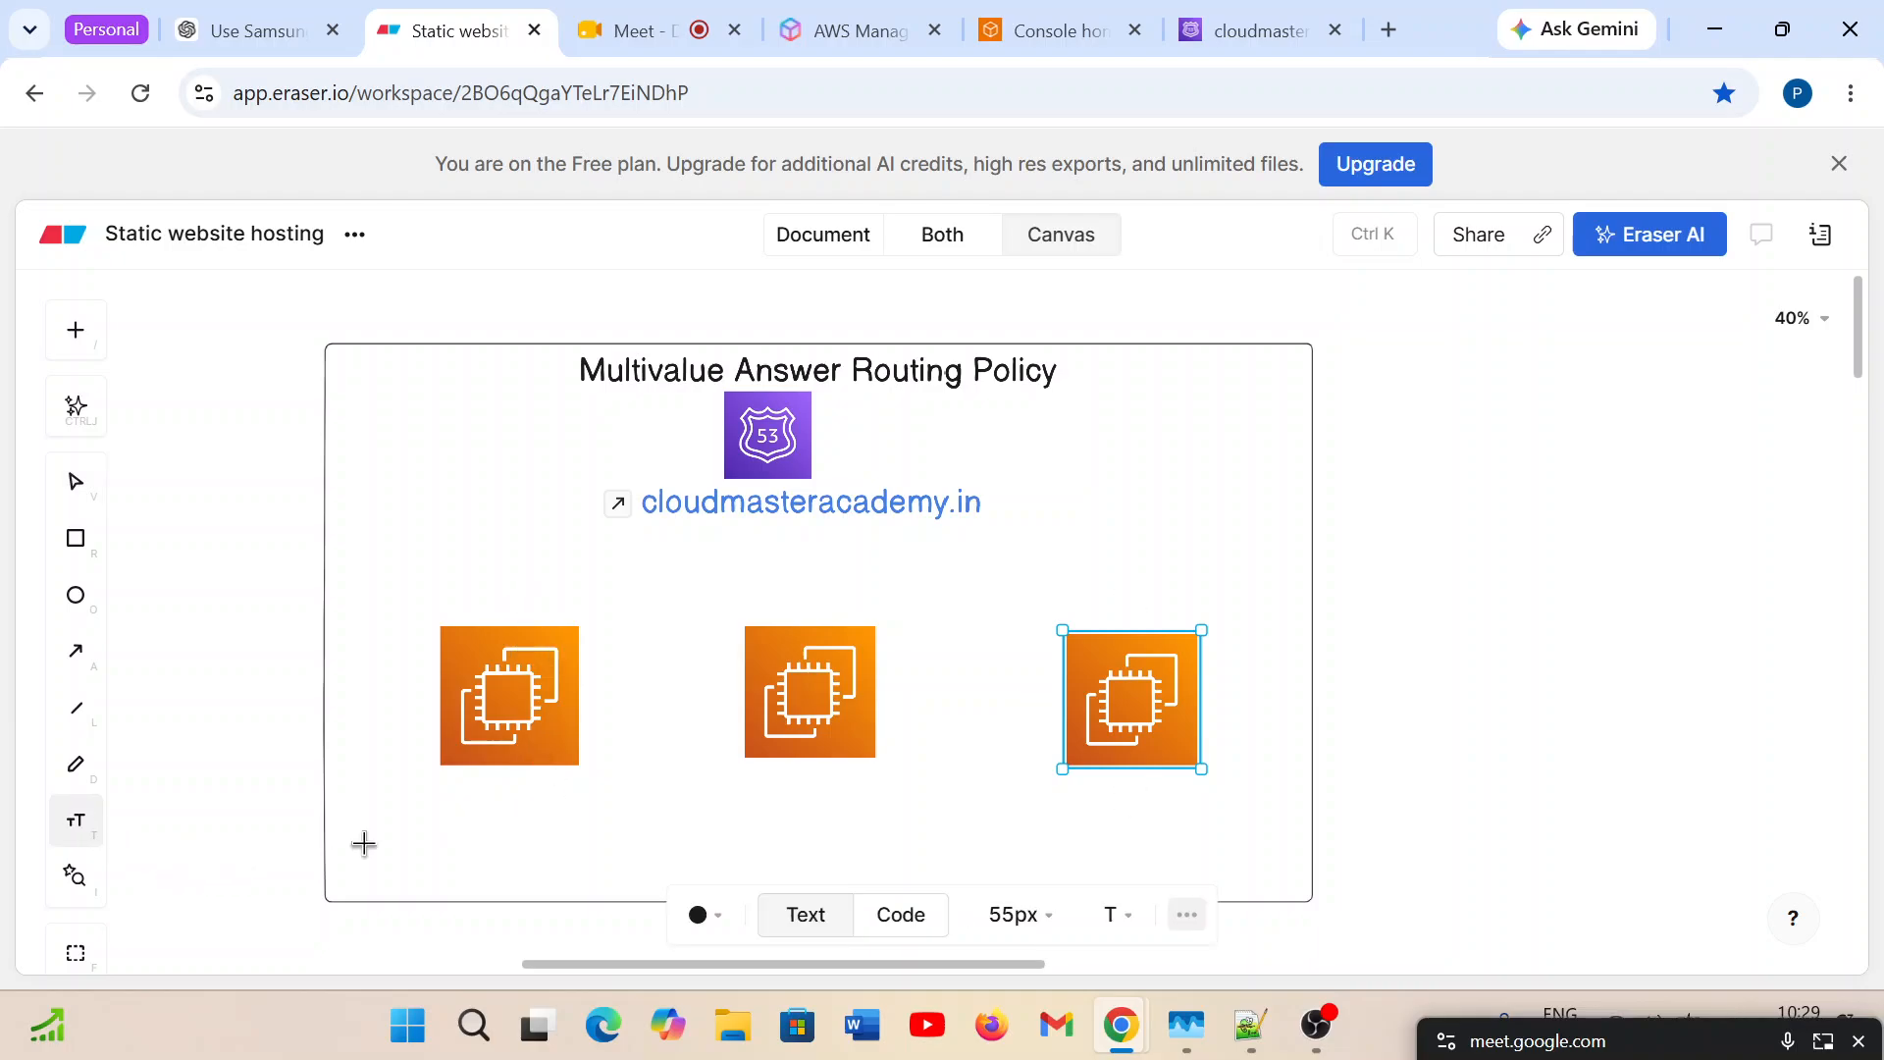
{"action": "left_click", "coordinate": [462, 806]}
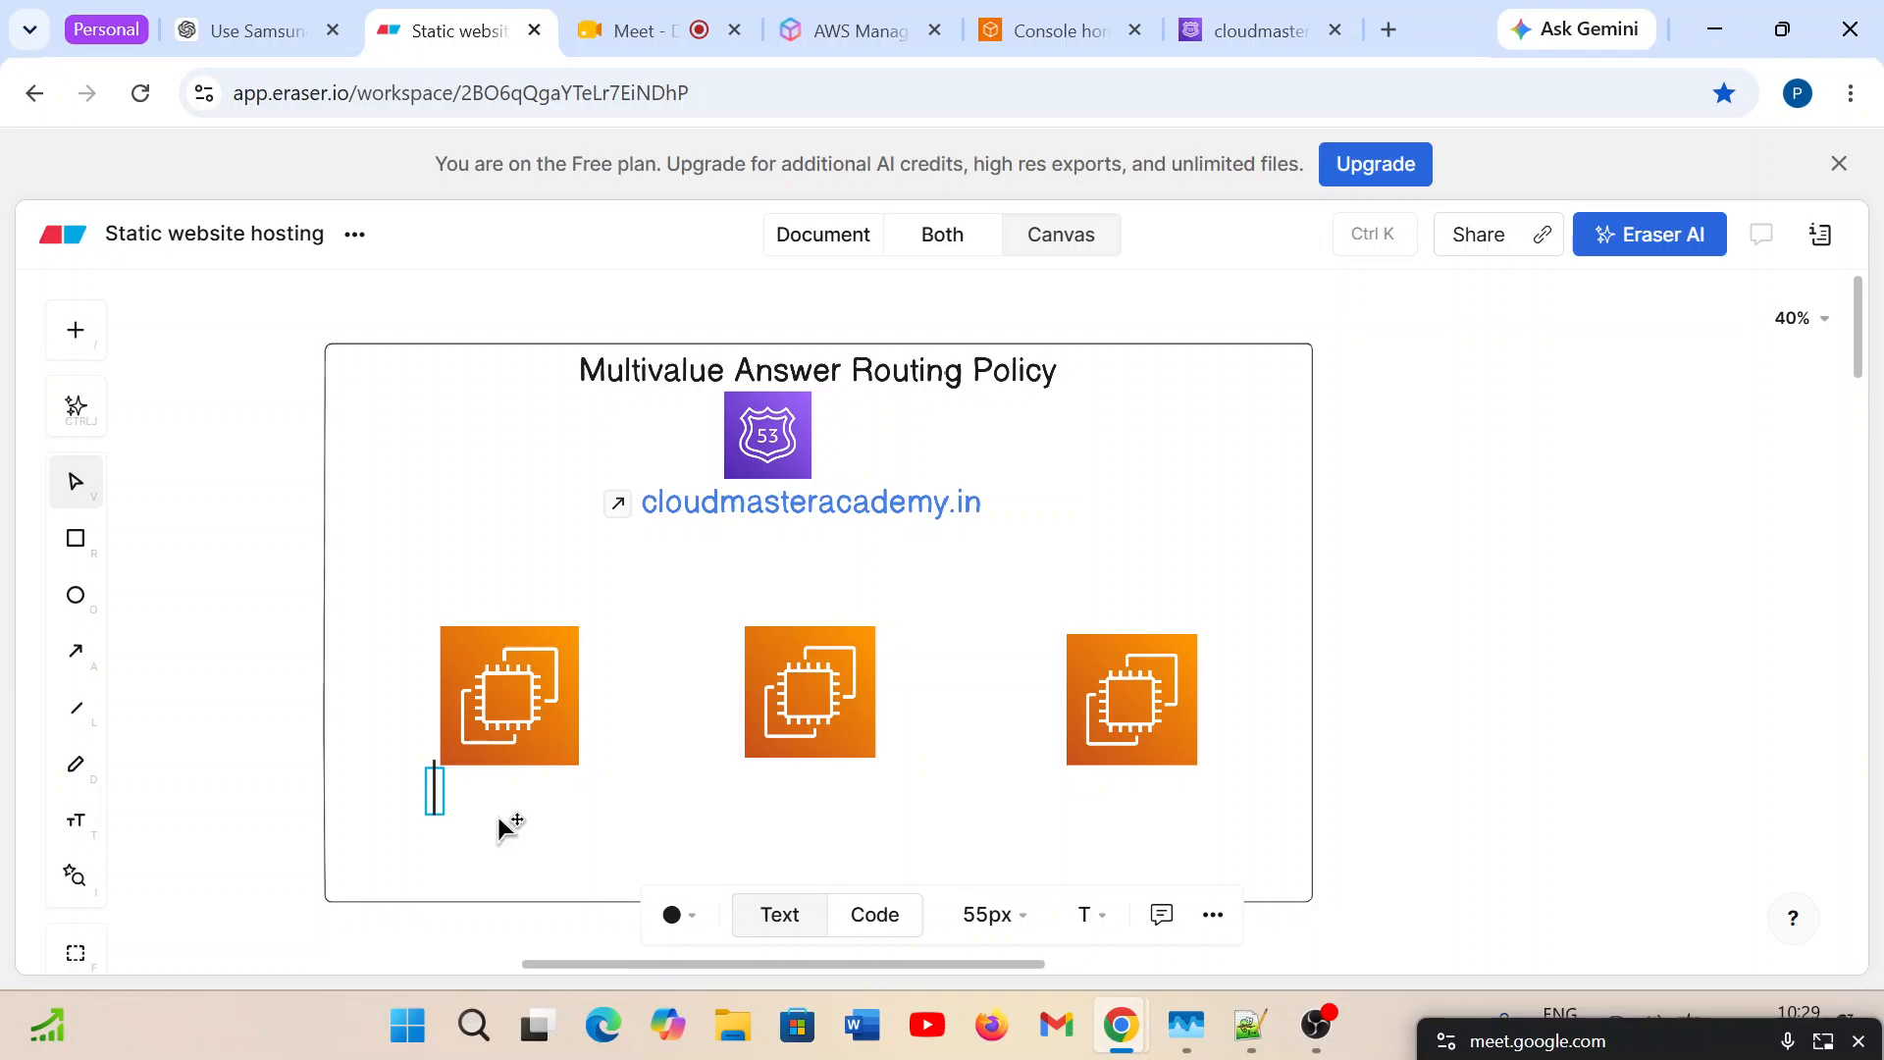
{"action": "type", "text": "10.10."}
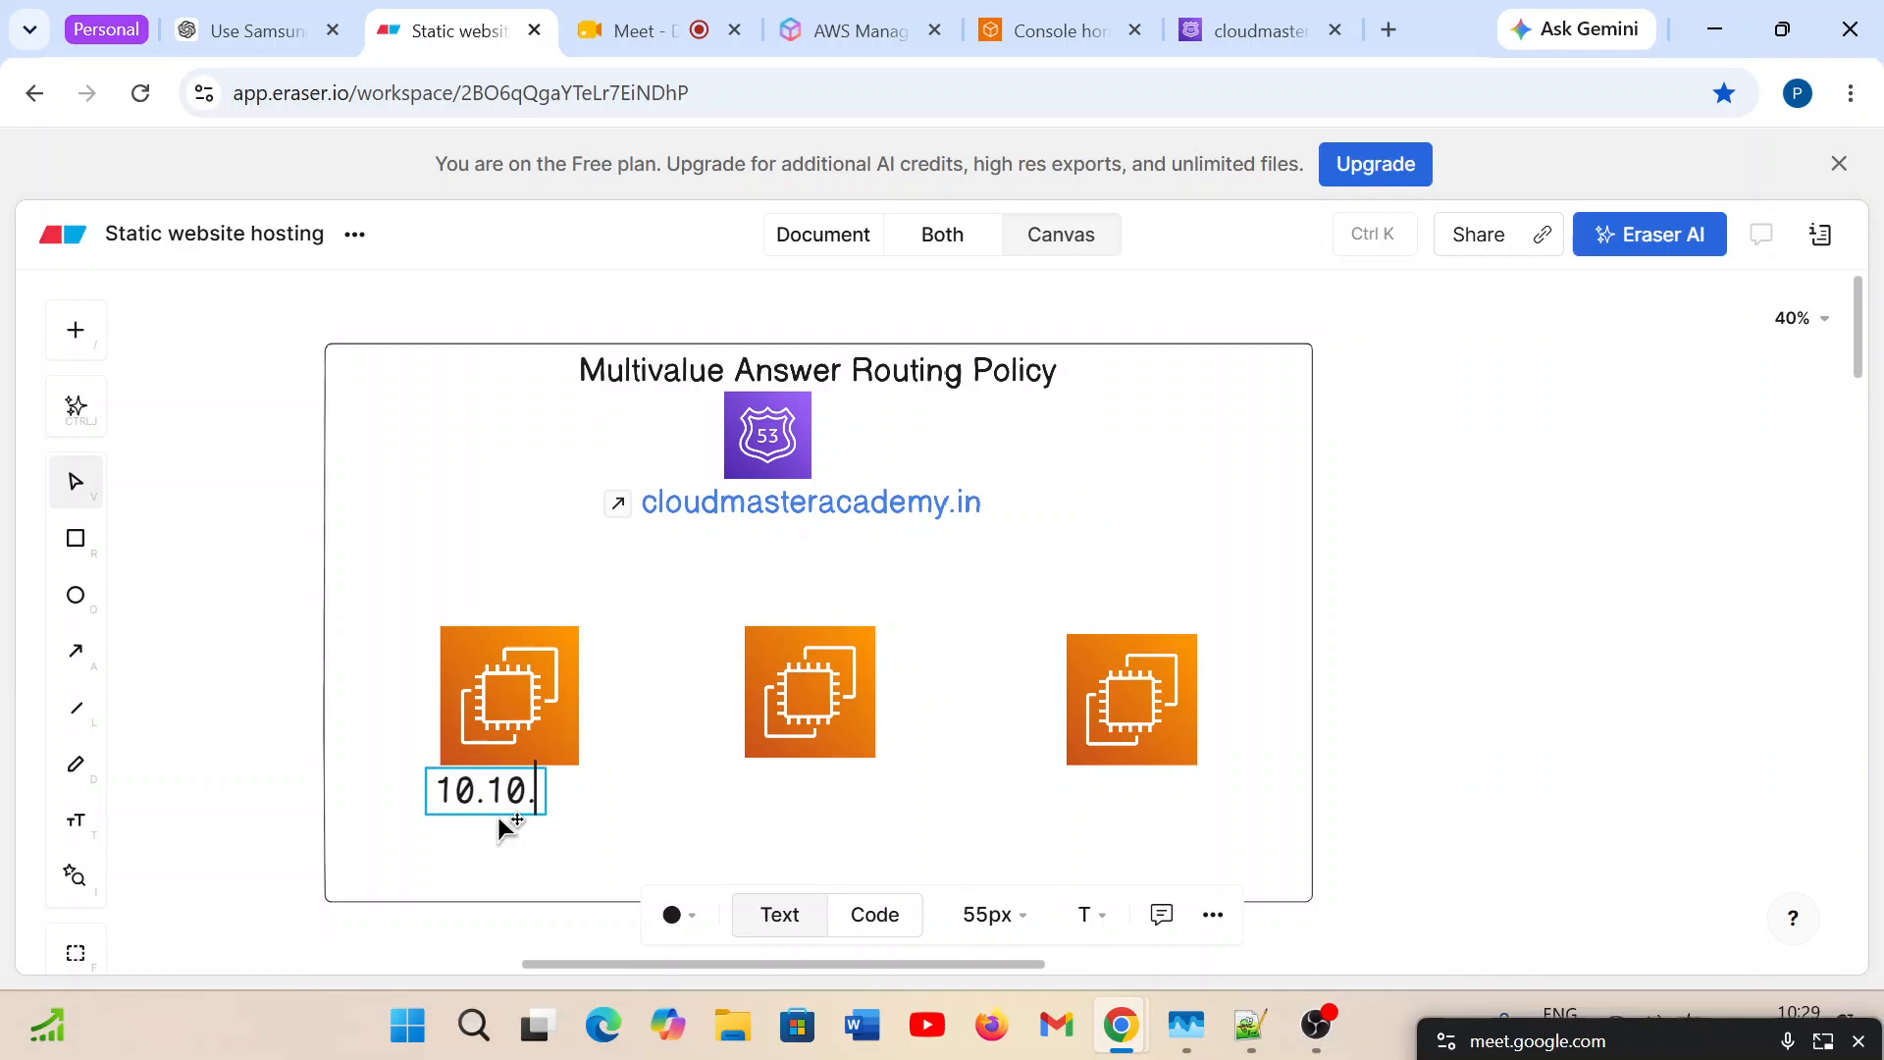
{"action": "type", "text": "10."}
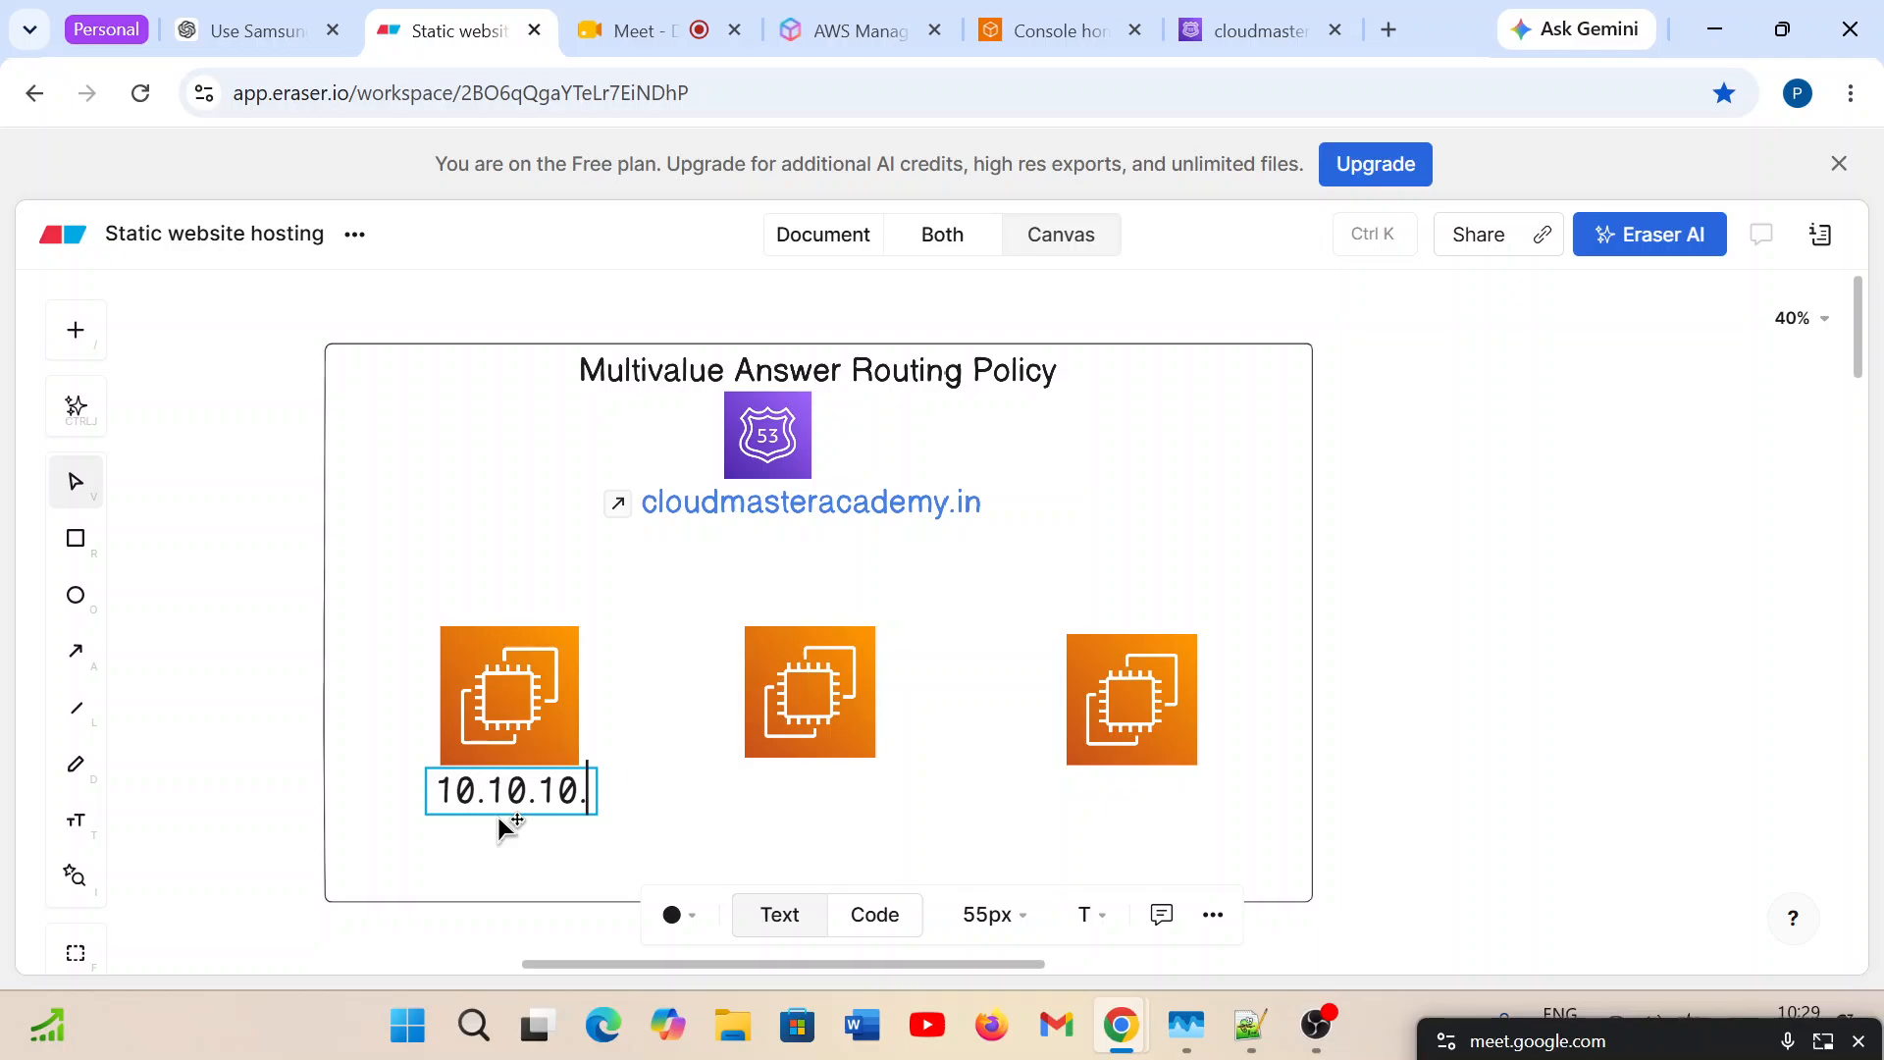
{"action": "type", "text": "10"}
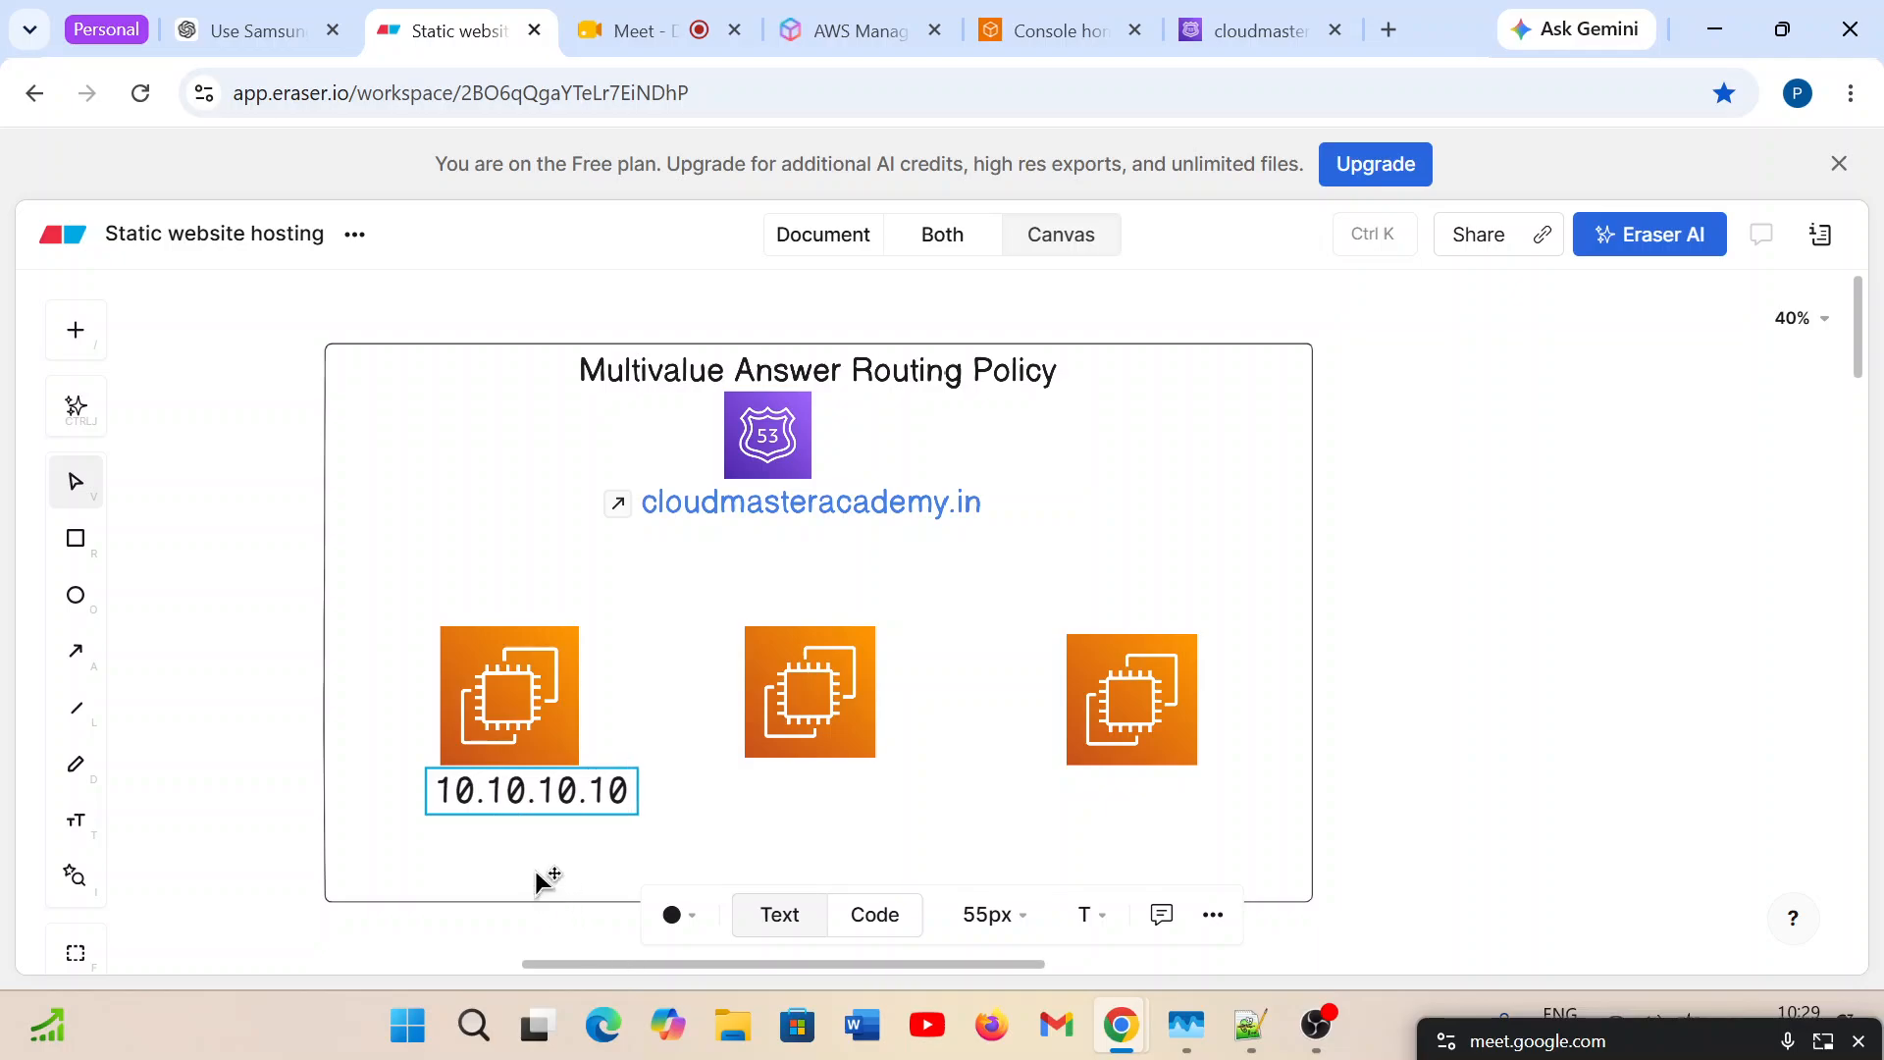
Shrink the 10.10.10.10 label to a 45px font size so it roughly matches the icon's width.
{"action": "left_click", "coordinate": [579, 832]}
{"action": "left_click", "coordinate": [624, 803]}
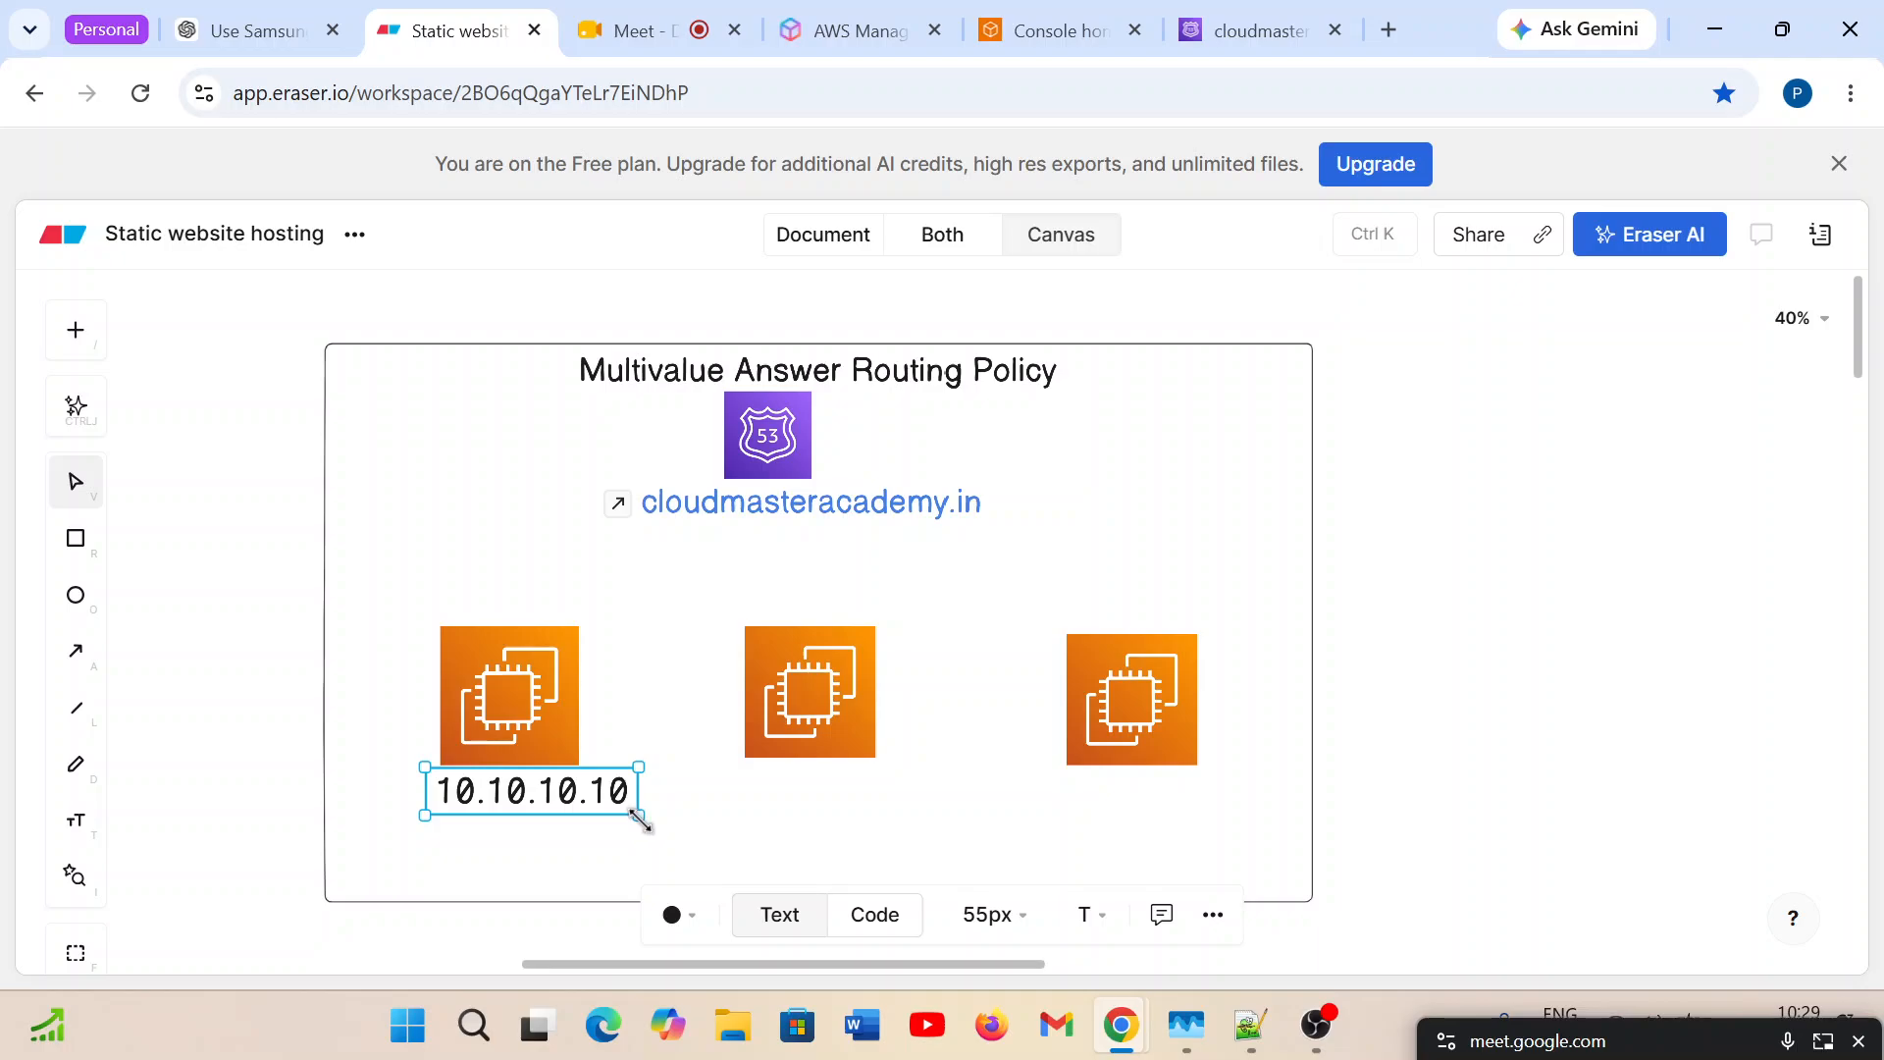
{"action": "left_click_drag", "start_coordinate": [644, 812], "coordinate": [587, 800]}
Duplicate the 10.10.10.10 label and place the copy below the second EC2 icon, level with the original.
{"action": "key", "text": "ctrl+c"}
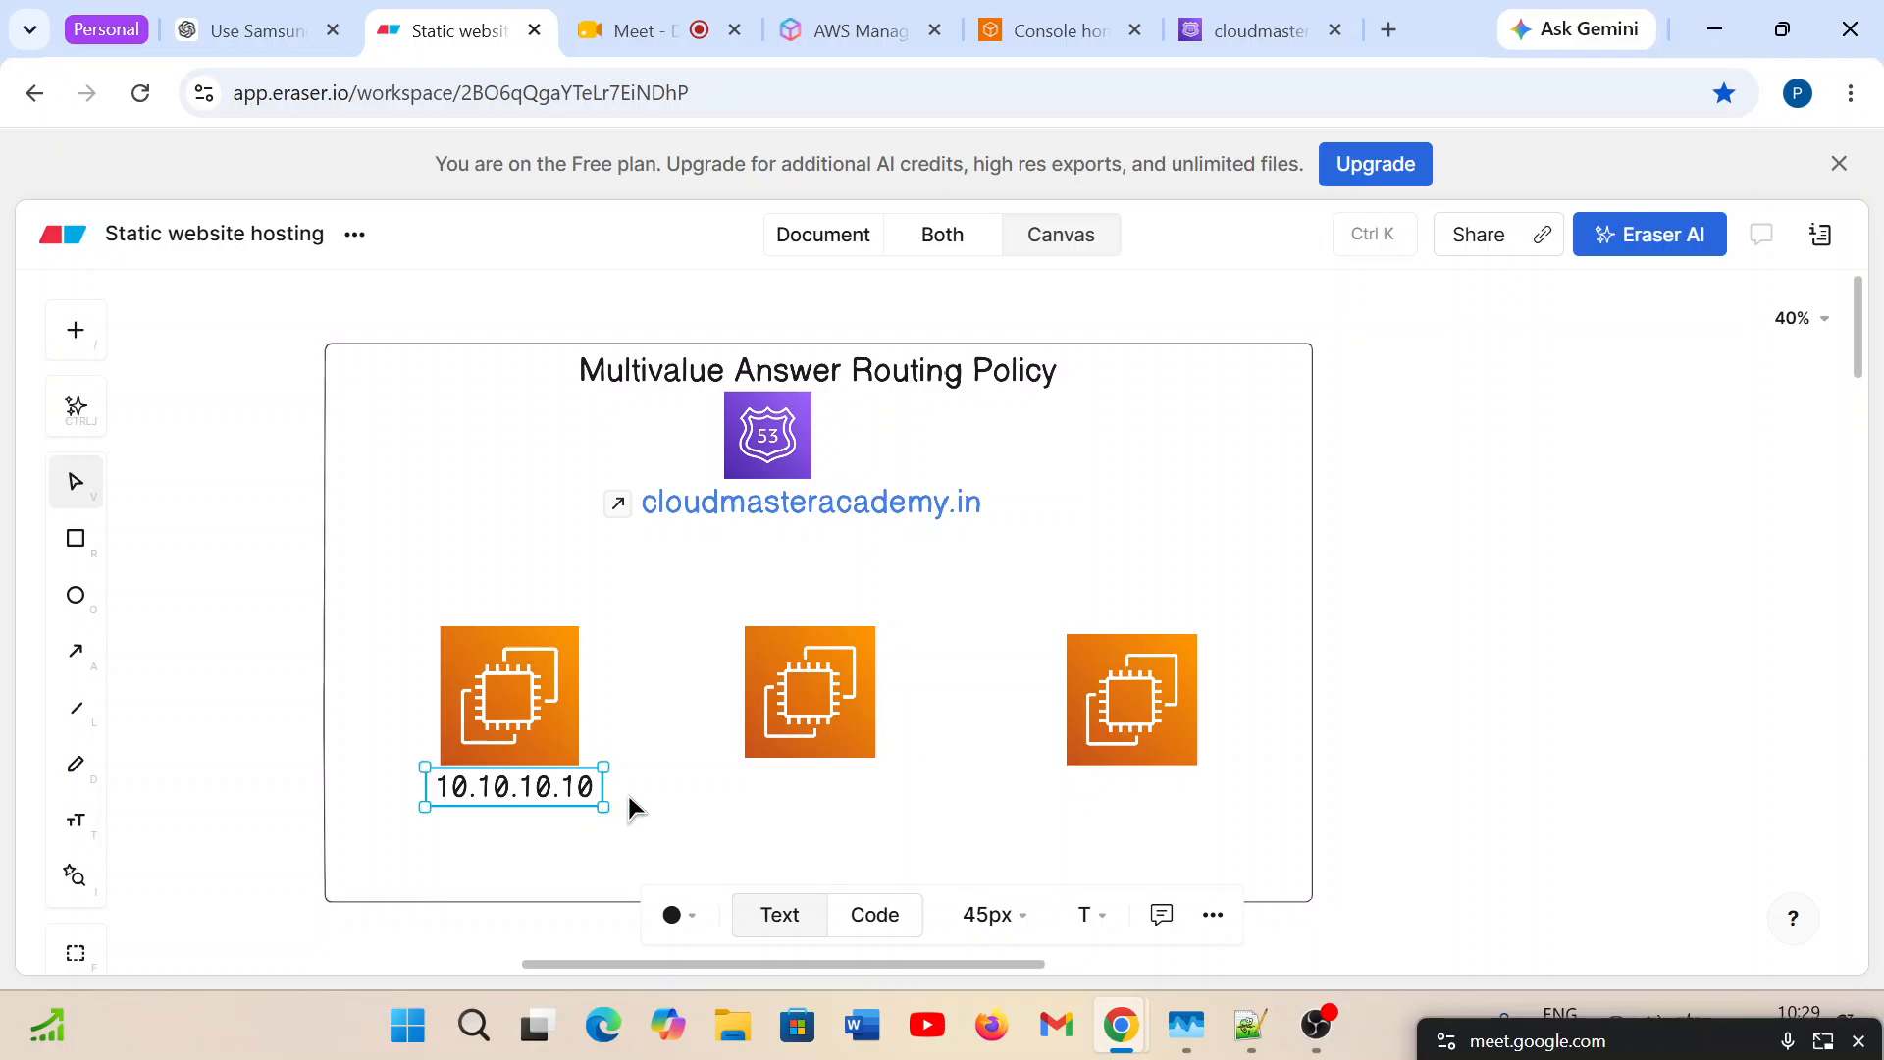
{"action": "left_click", "coordinate": [702, 821]}
{"action": "left_click", "coordinate": [540, 797]}
{"action": "right_click", "coordinate": [555, 795]}
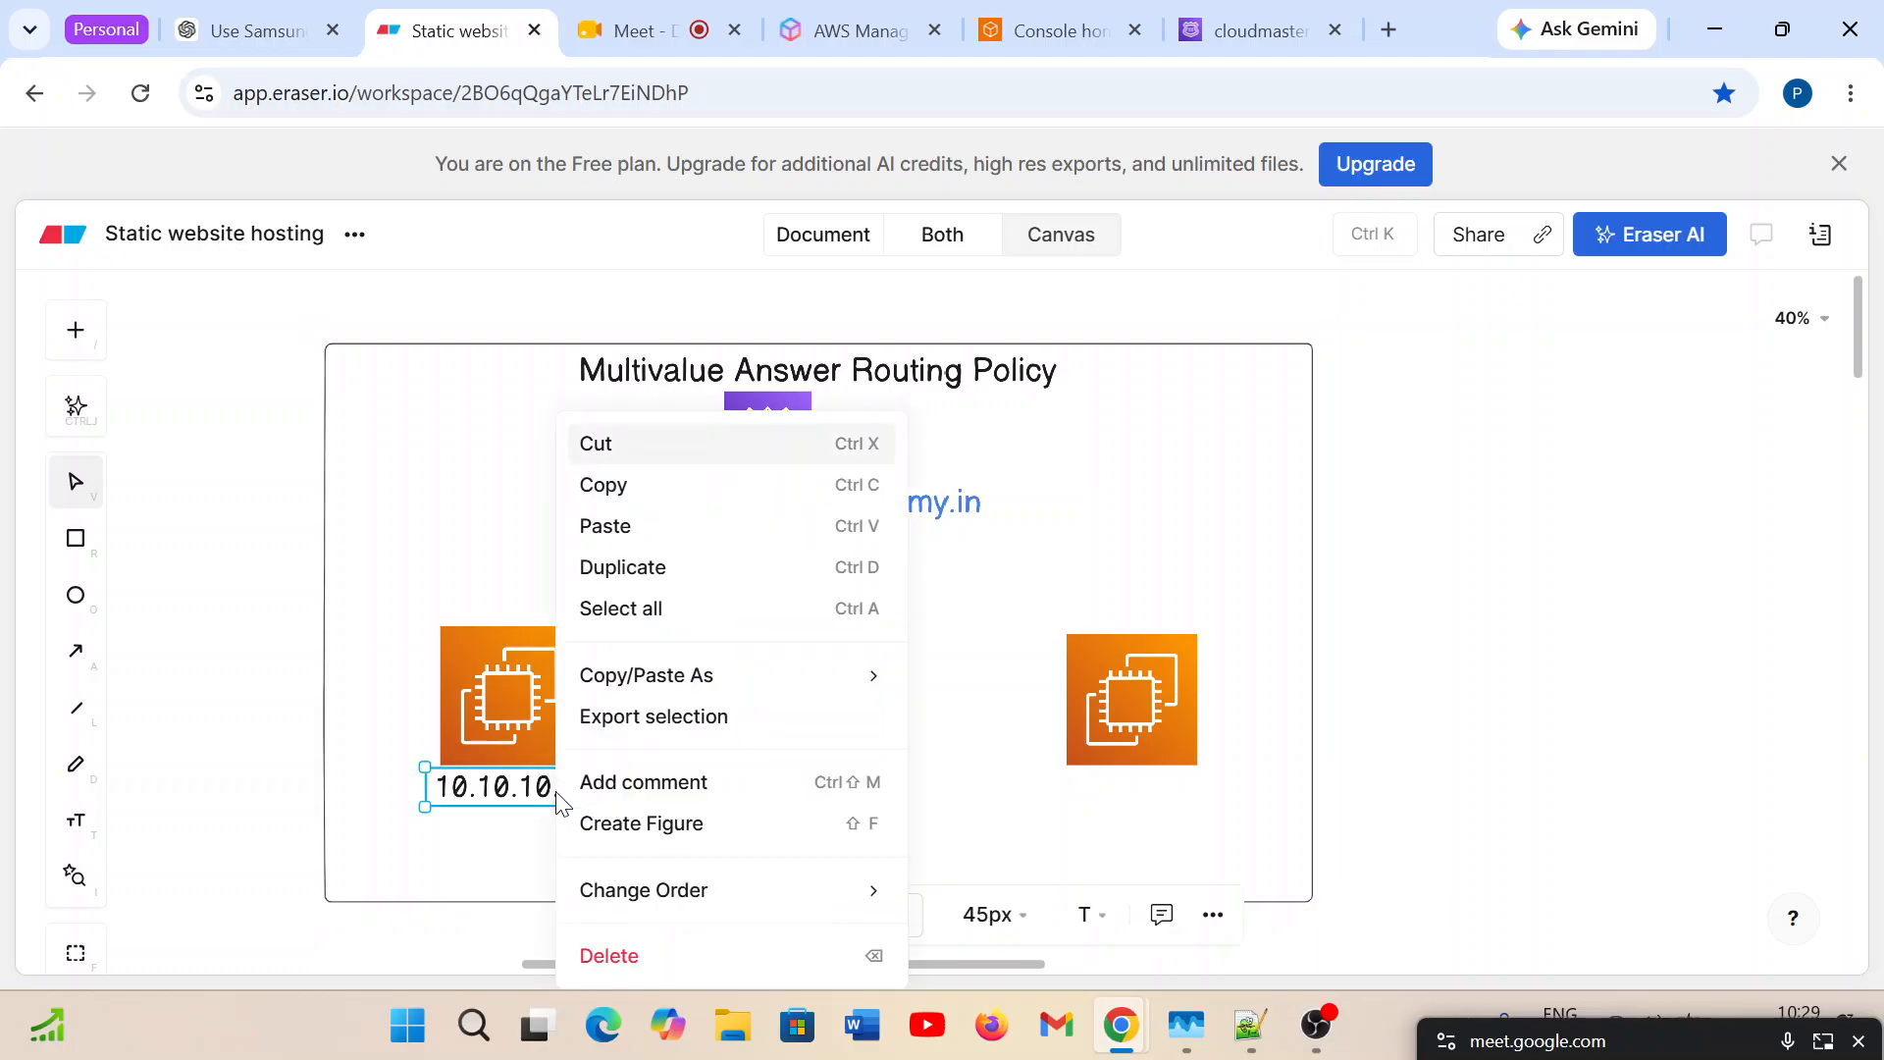
{"action": "left_click", "coordinate": [702, 568]}
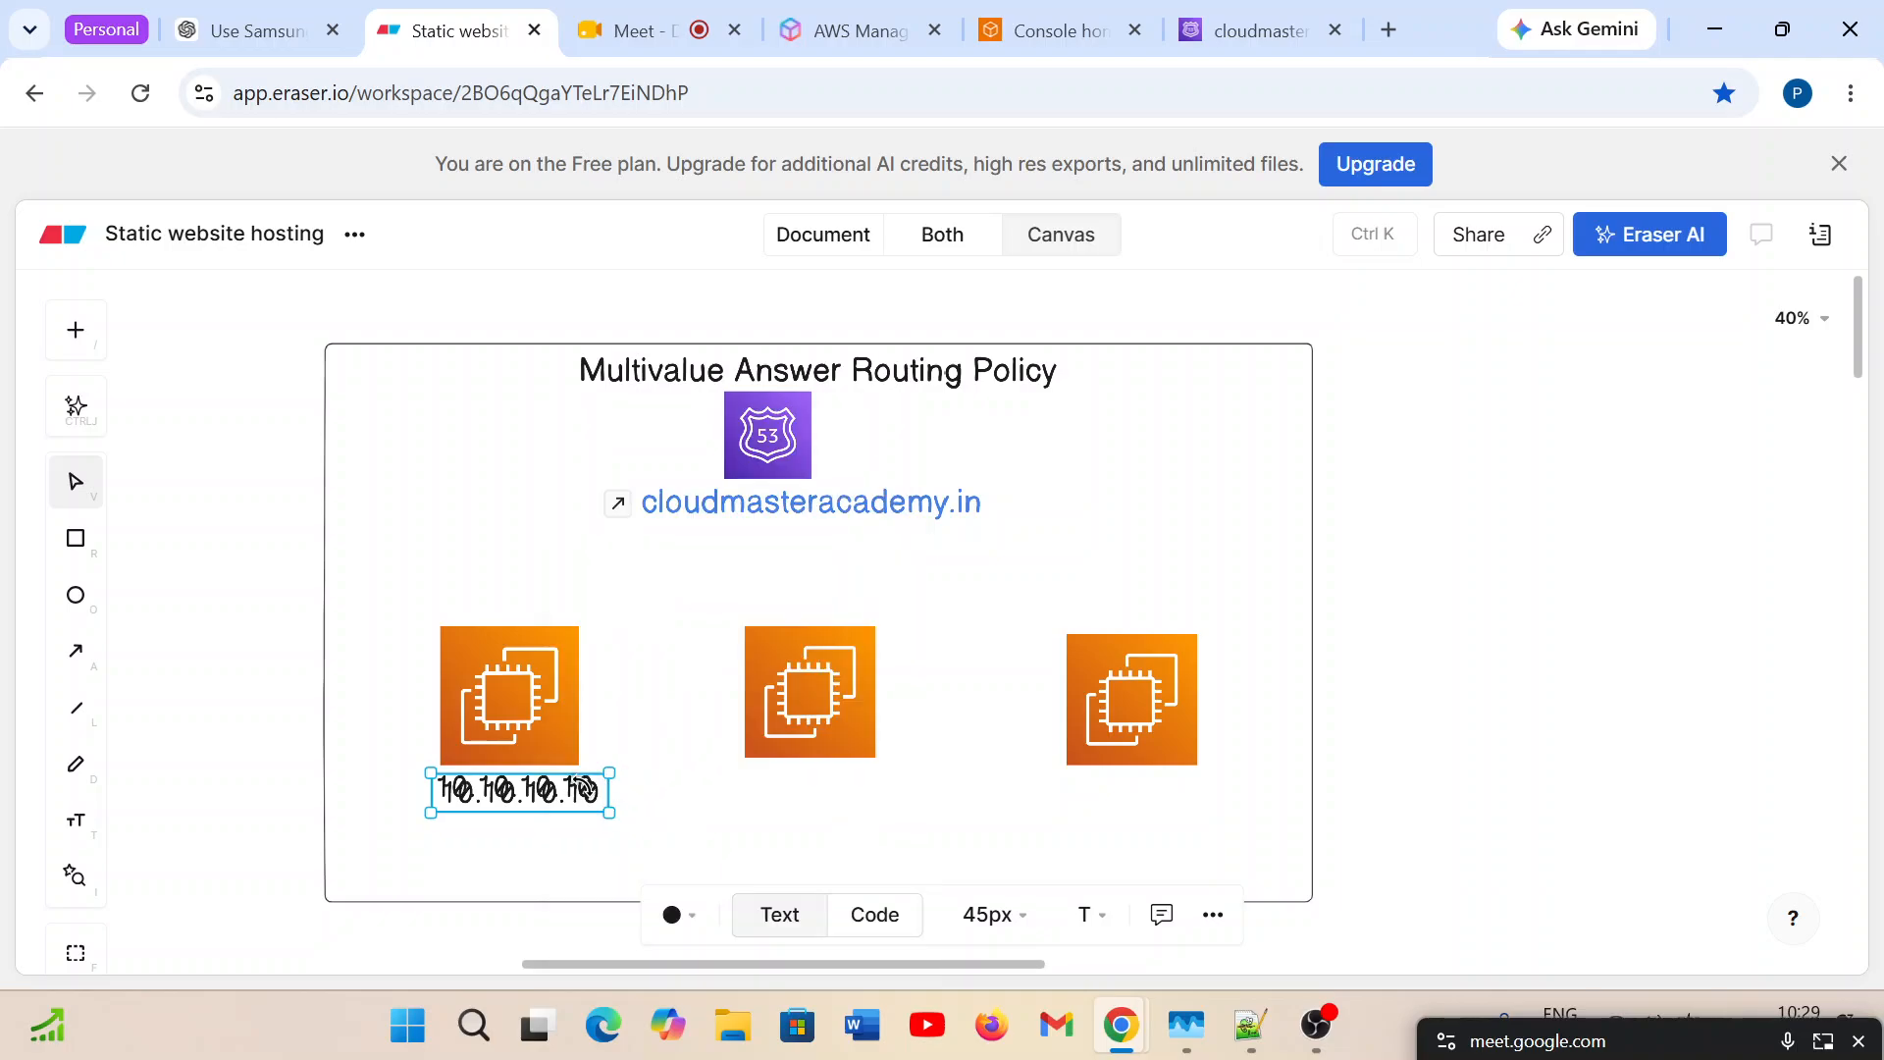
{"action": "left_click_drag", "start_coordinate": [569, 810], "coordinate": [862, 800]}
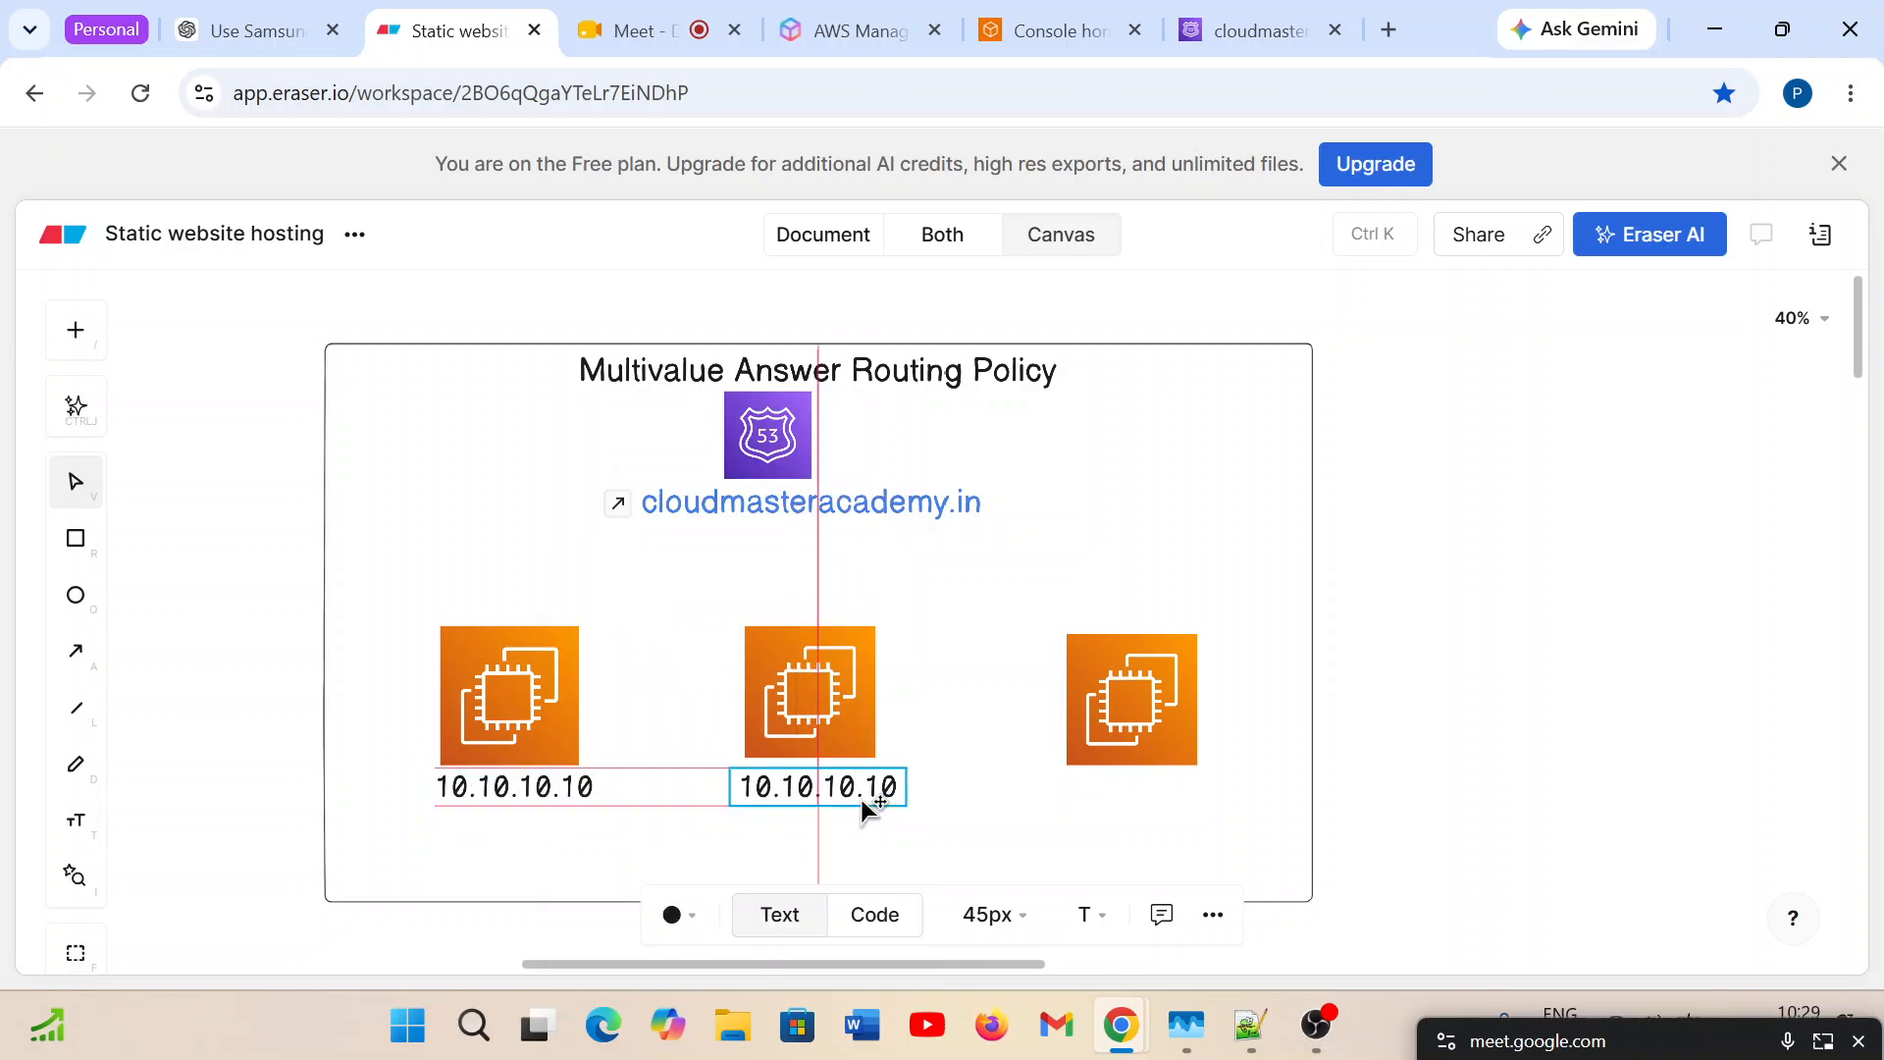
Change the IP label below the second EC2 icon to 50.50.50.50.
{"action": "double_click", "coordinate": [821, 787]}
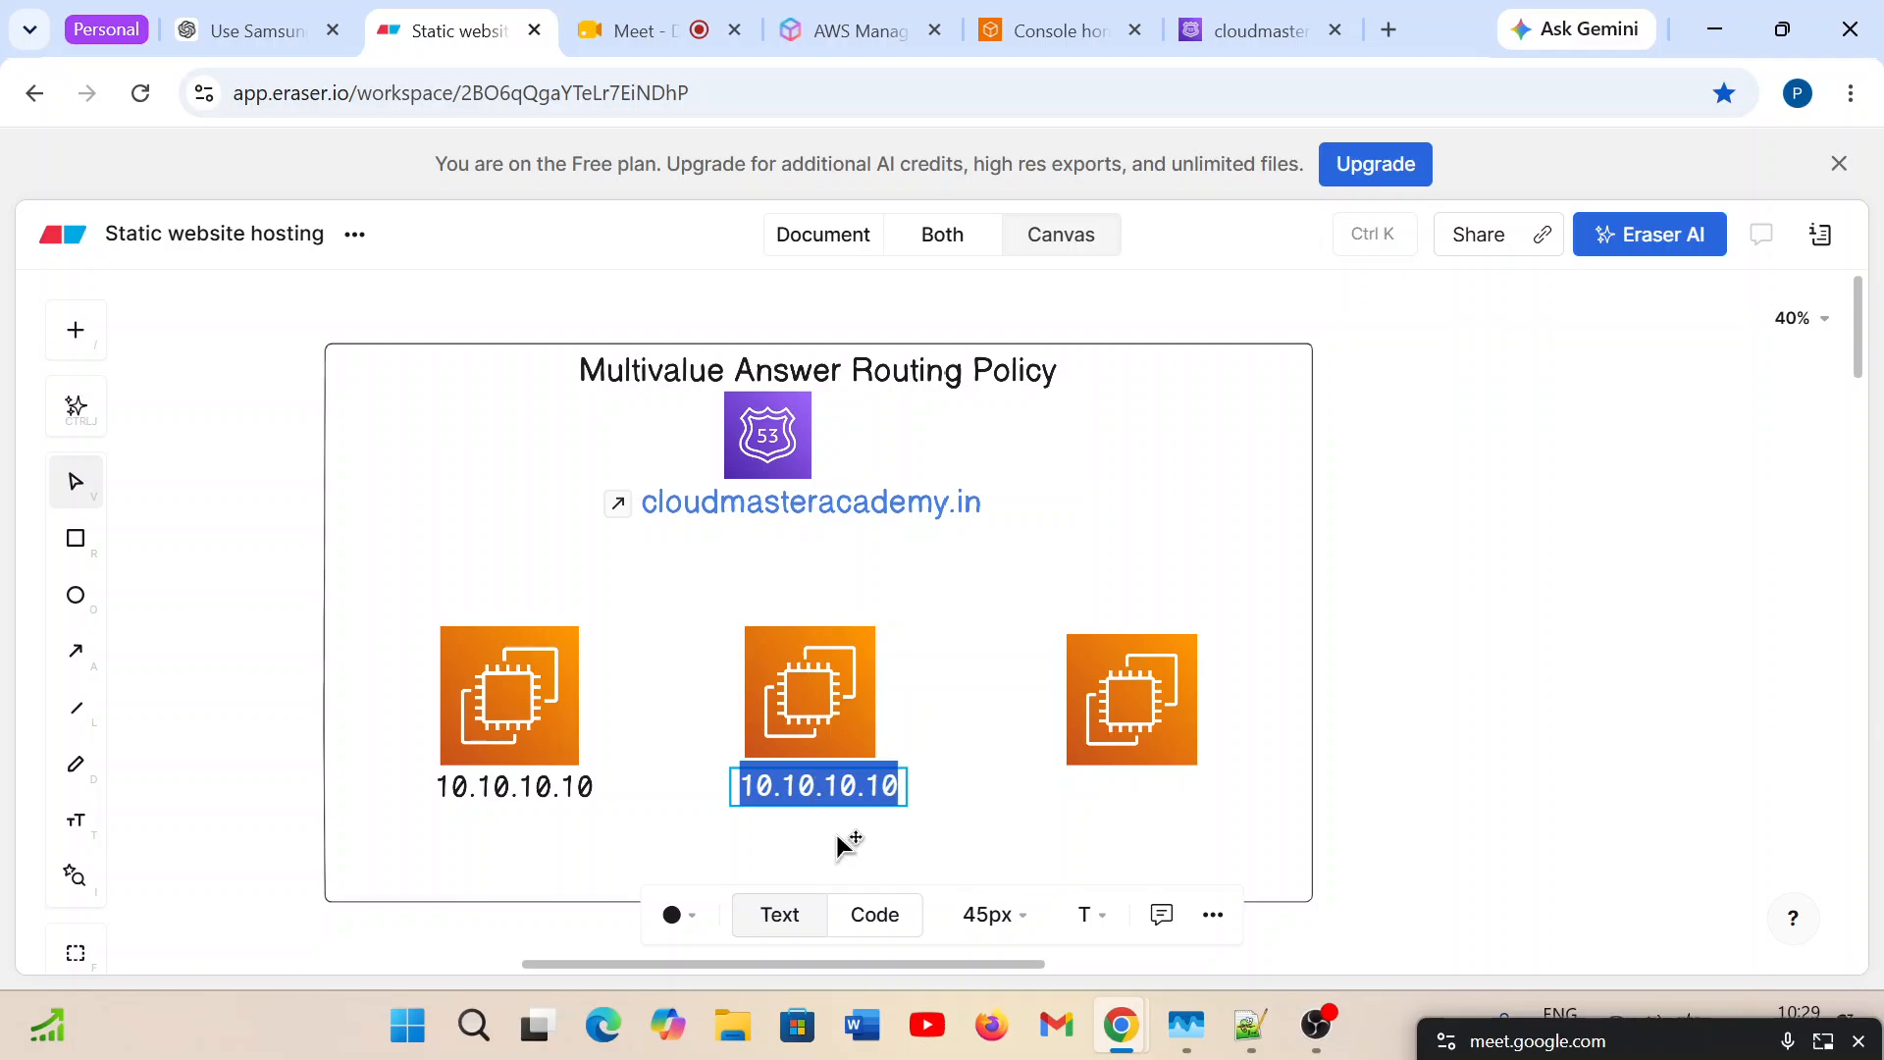
{"action": "type", "text": "50"}
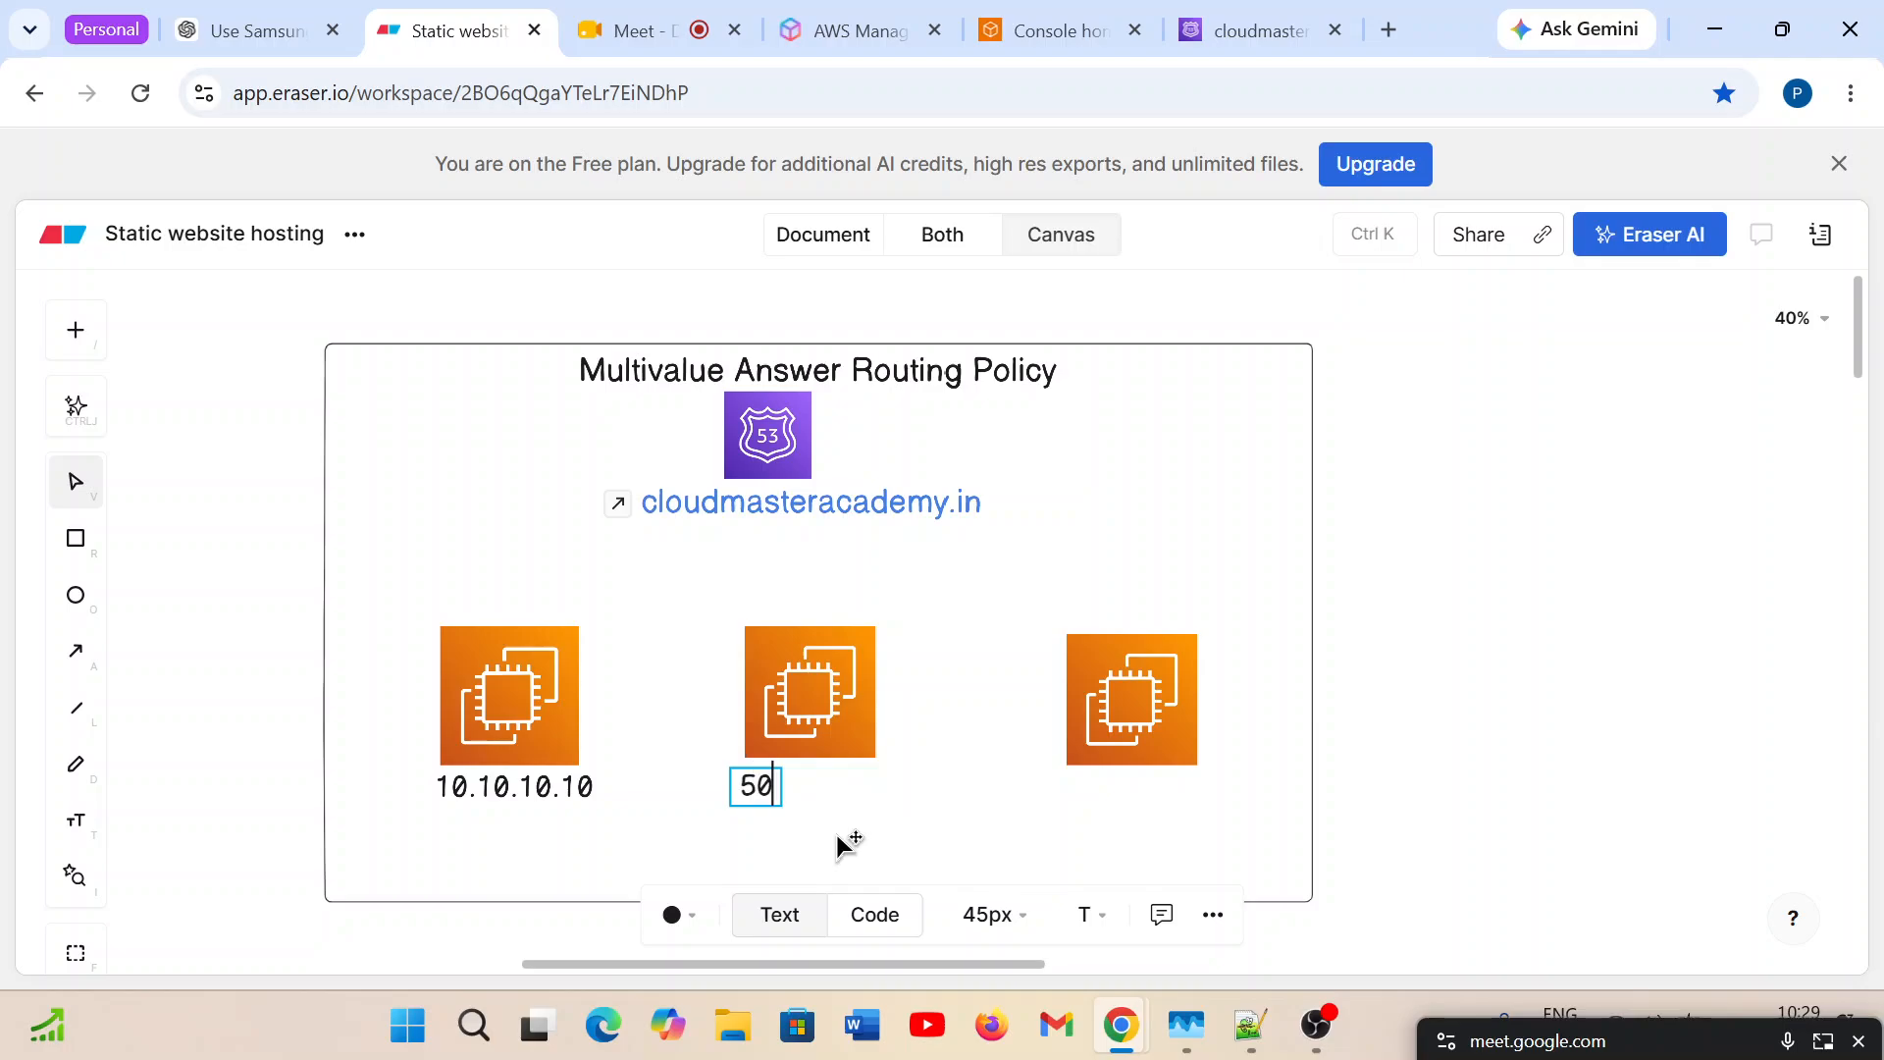
{"action": "type", "text": ".50"}
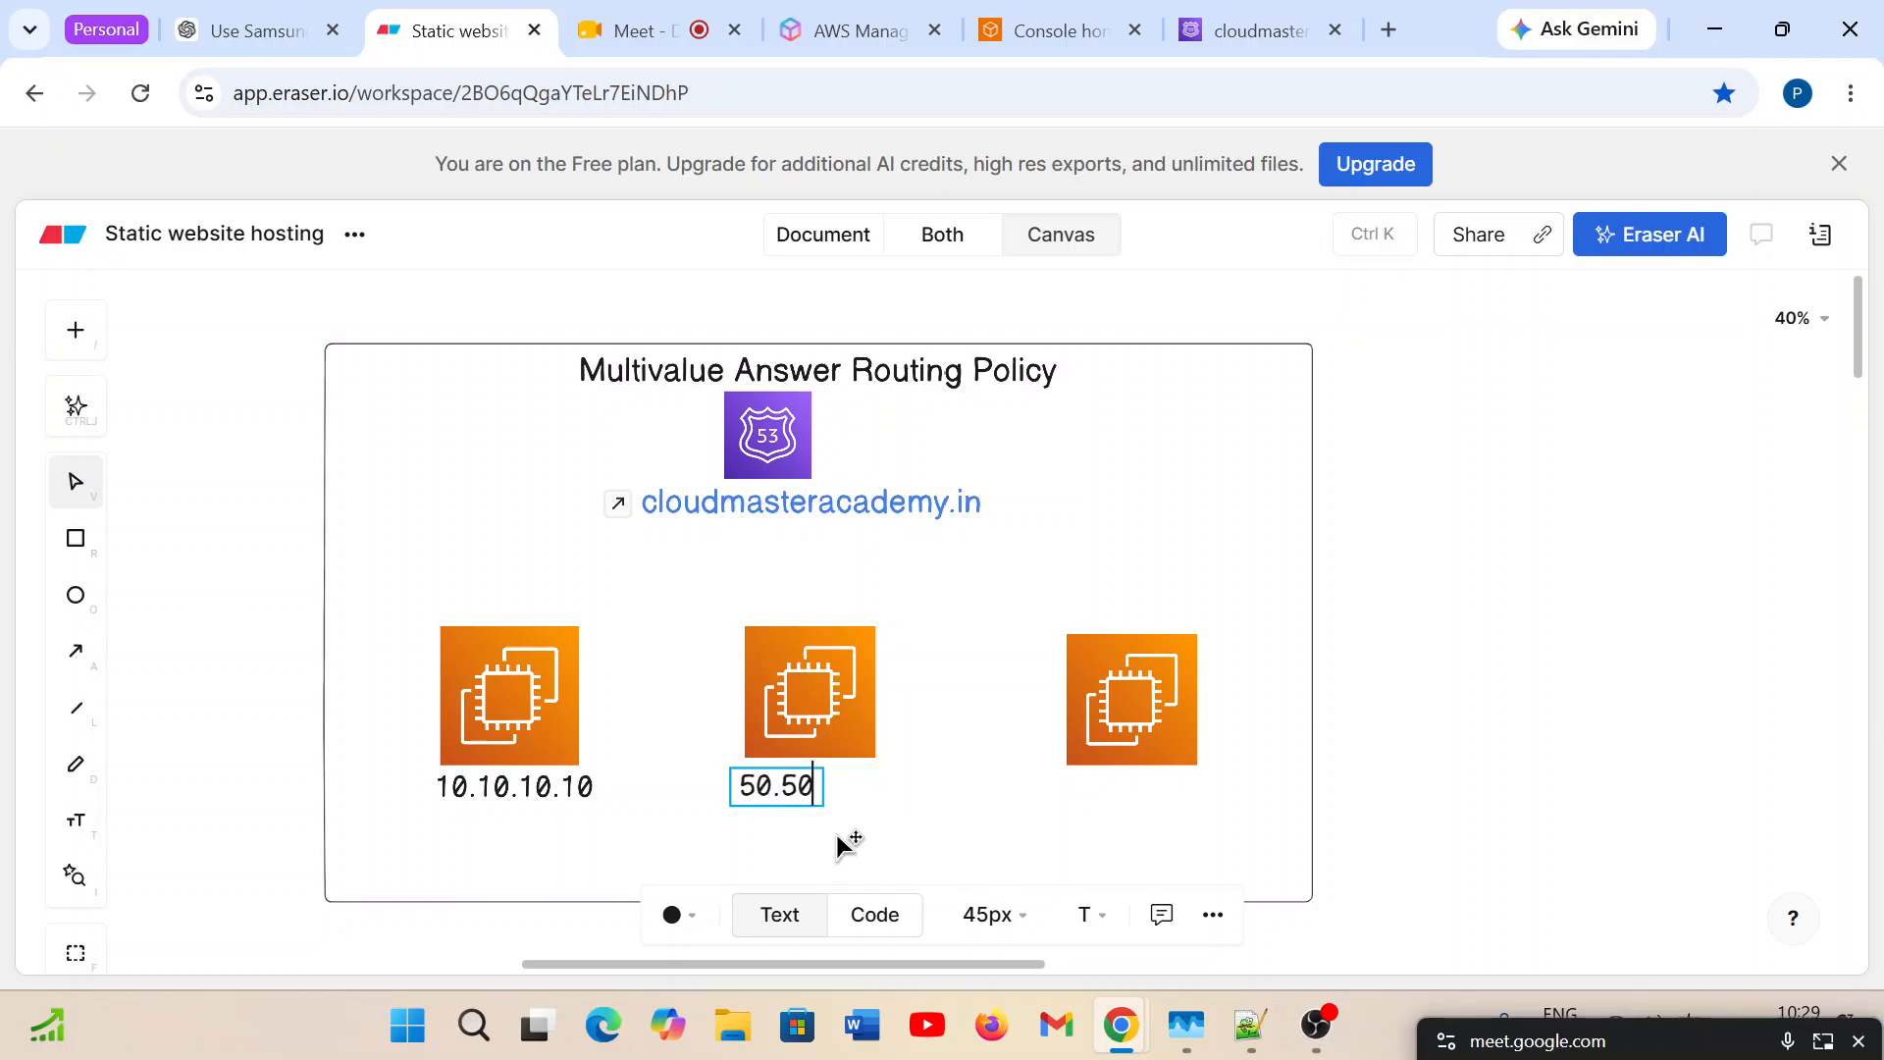
{"action": "type", "text": ".50.50"}
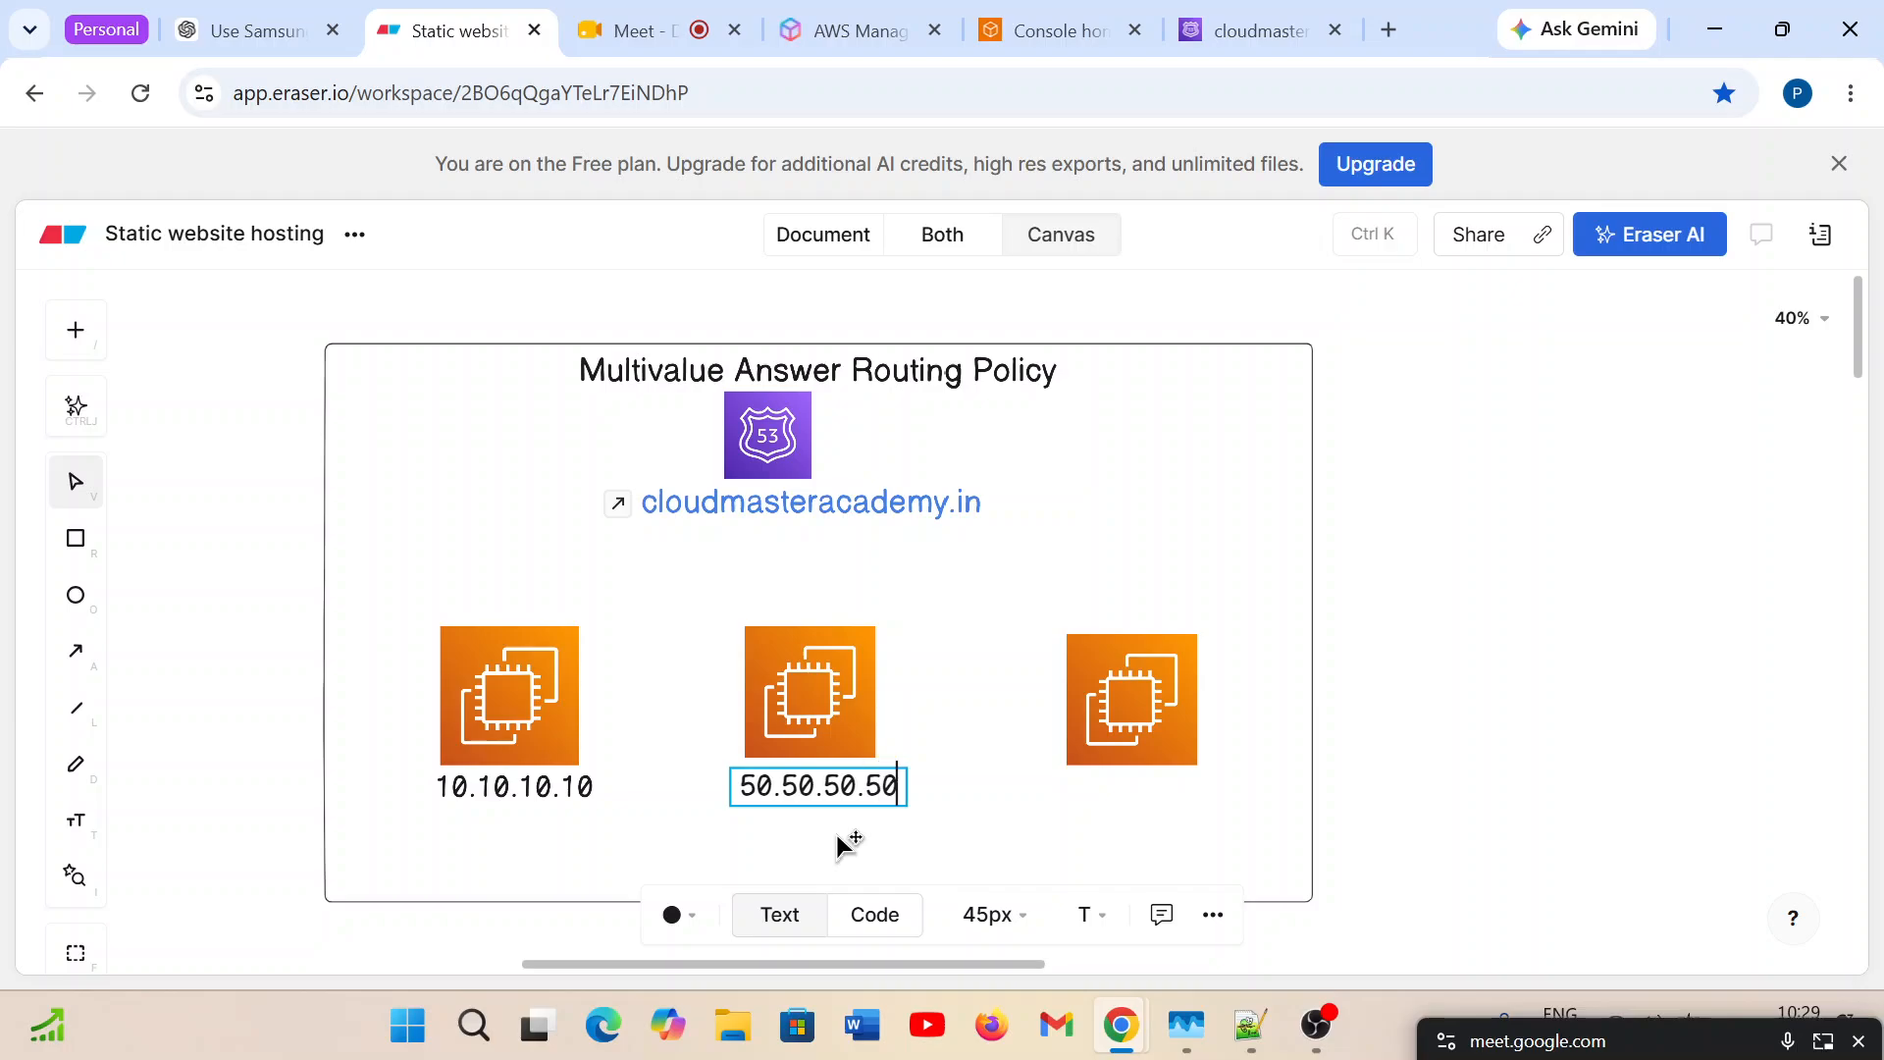
{"action": "left_click", "coordinate": [792, 793]}
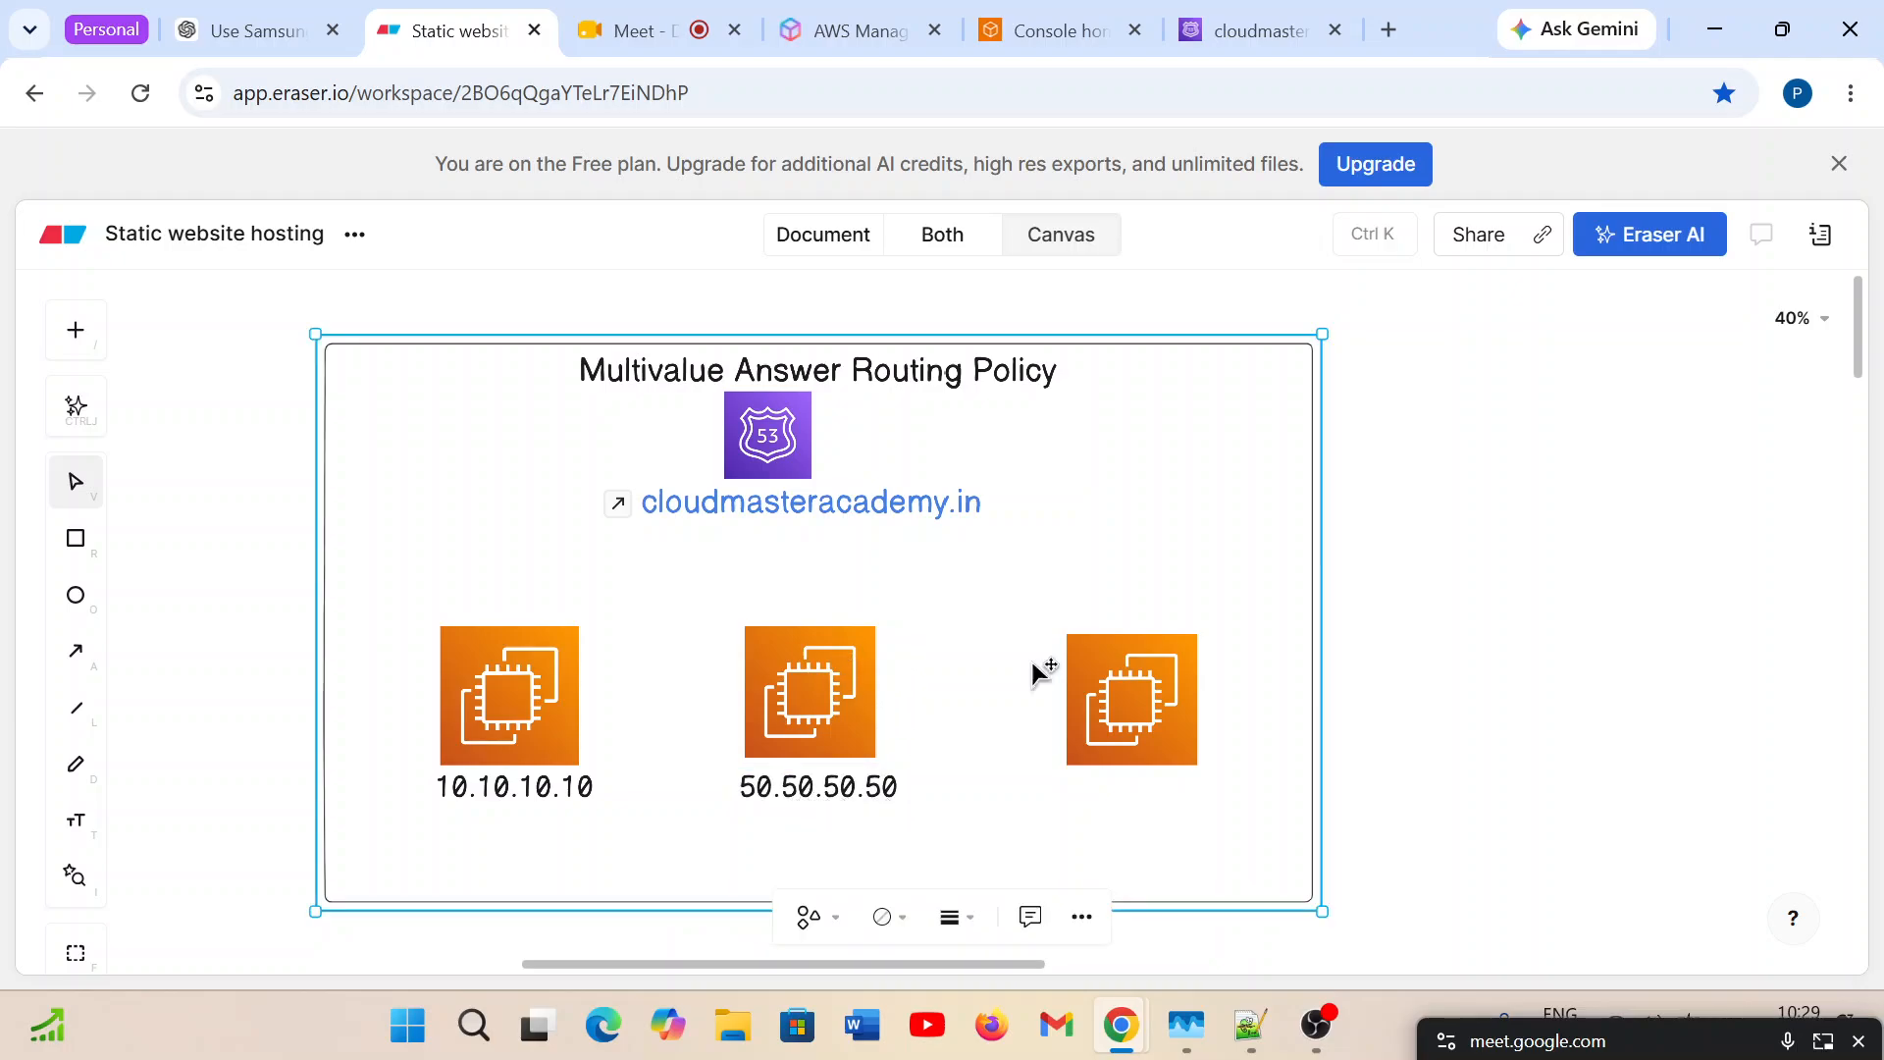
Duplicate the 50.50.50.50 label and place the copy below the third EC2 icon.
{"action": "left_click", "coordinate": [834, 781]}
{"action": "right_click", "coordinate": [837, 787]}
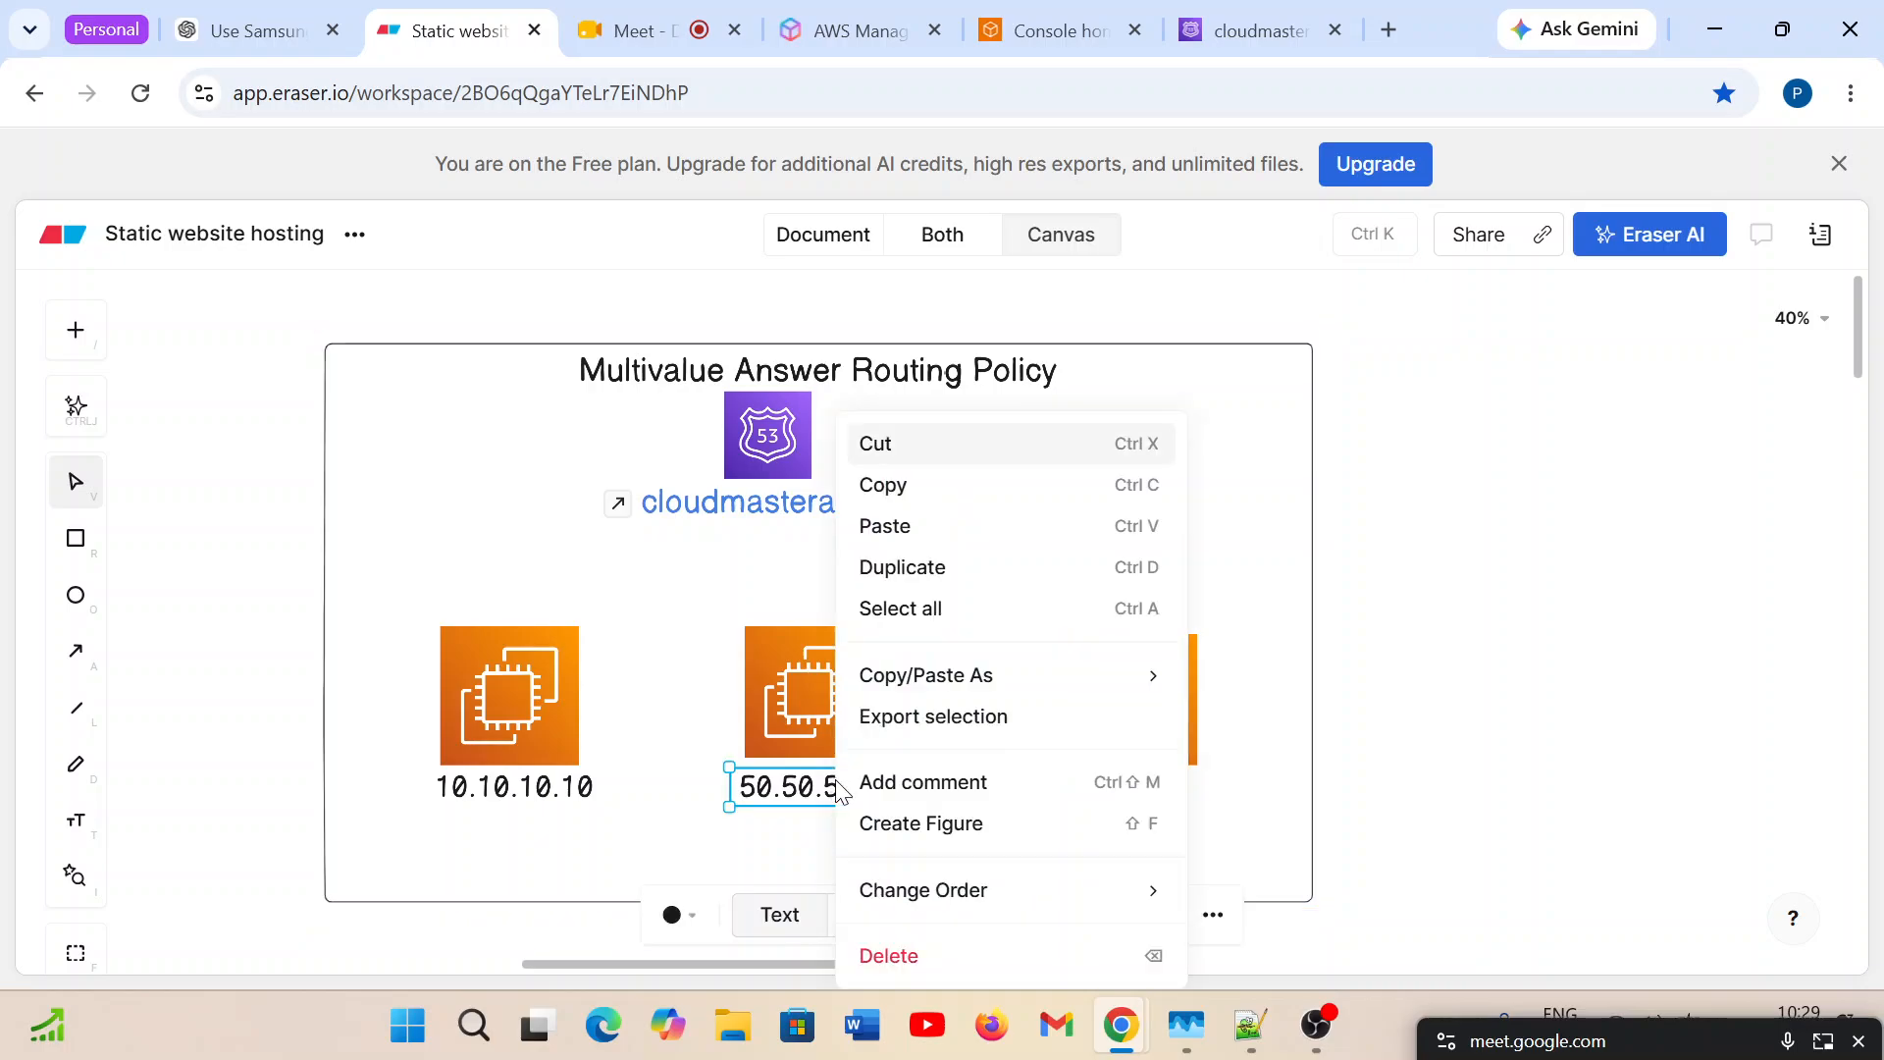
{"action": "left_click", "coordinate": [950, 569]}
{"action": "left_click_drag", "start_coordinate": [832, 799], "coordinate": [1101, 800]}
Change the IP label below the third EC2 icon to 100.100.100.100.
{"action": "double_click", "coordinate": [1060, 793]}
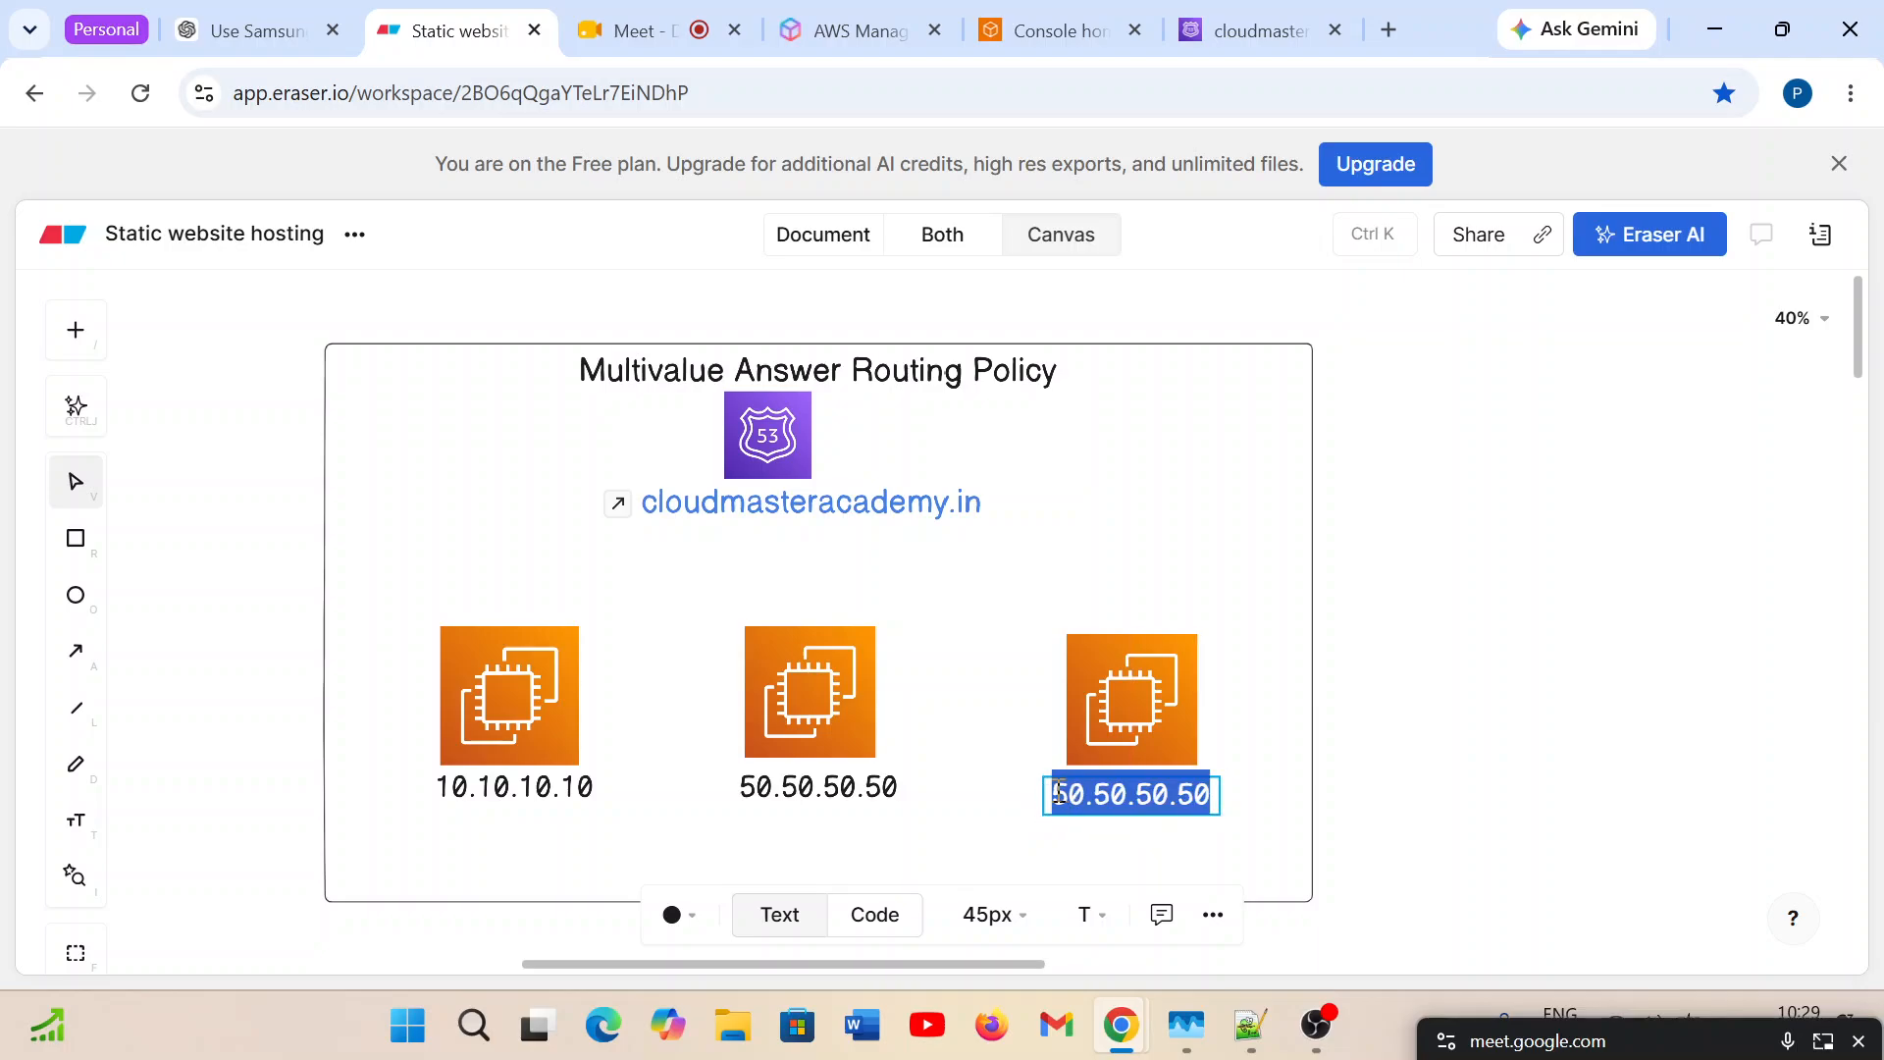
{"action": "type", "text": "100"}
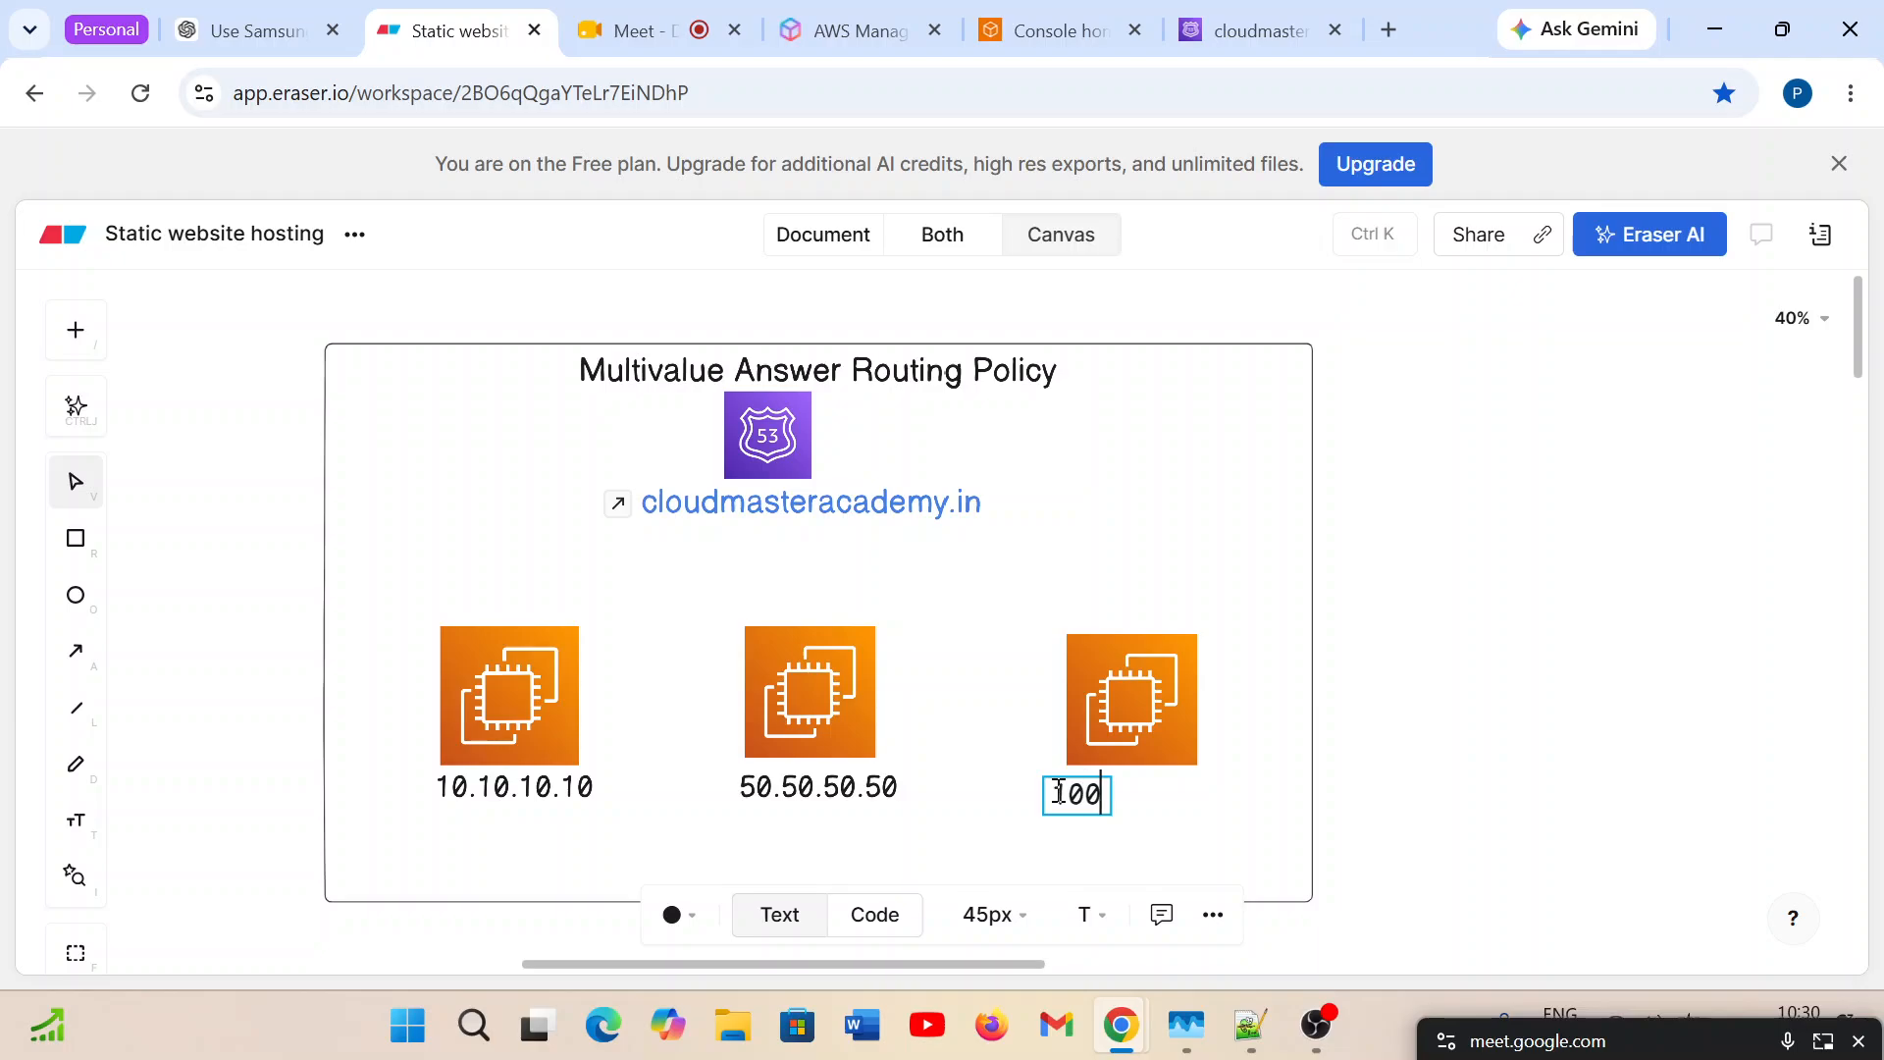
{"action": "type", "text": ".100.100.100"}
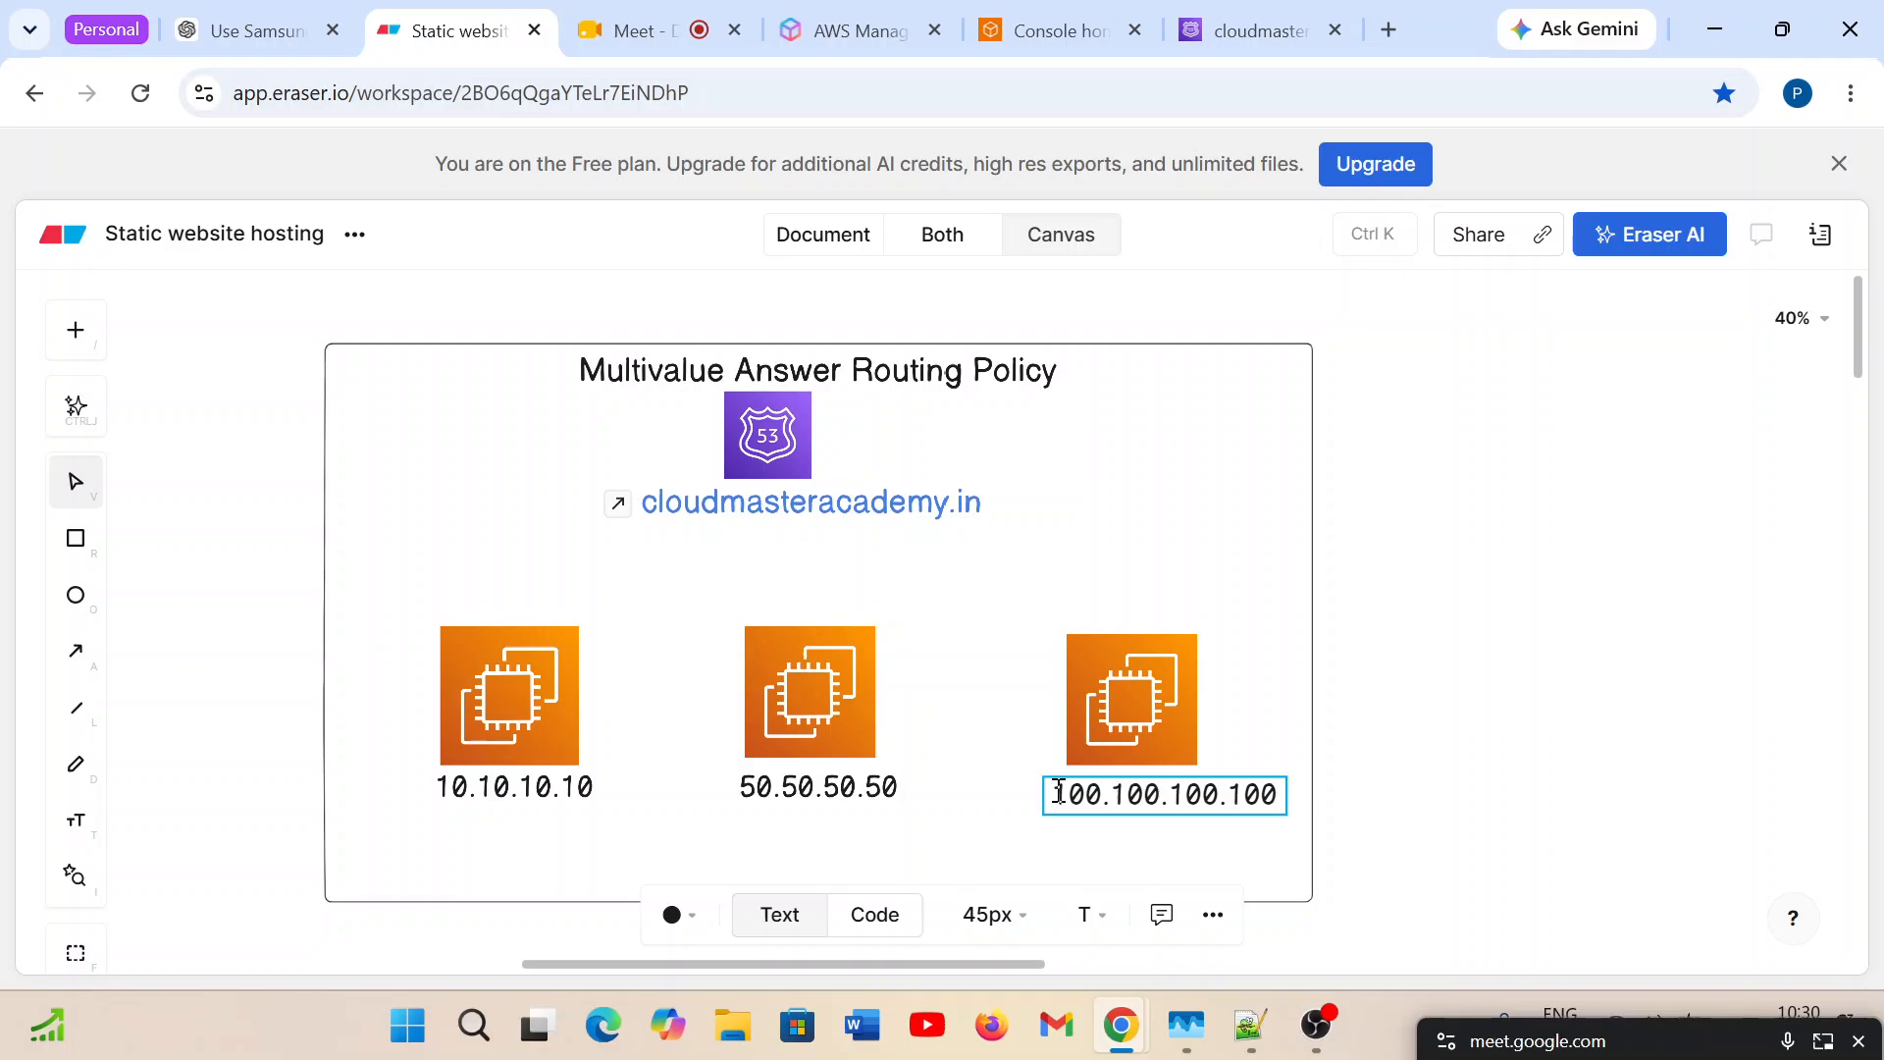
{"action": "left_click", "coordinate": [895, 788]}
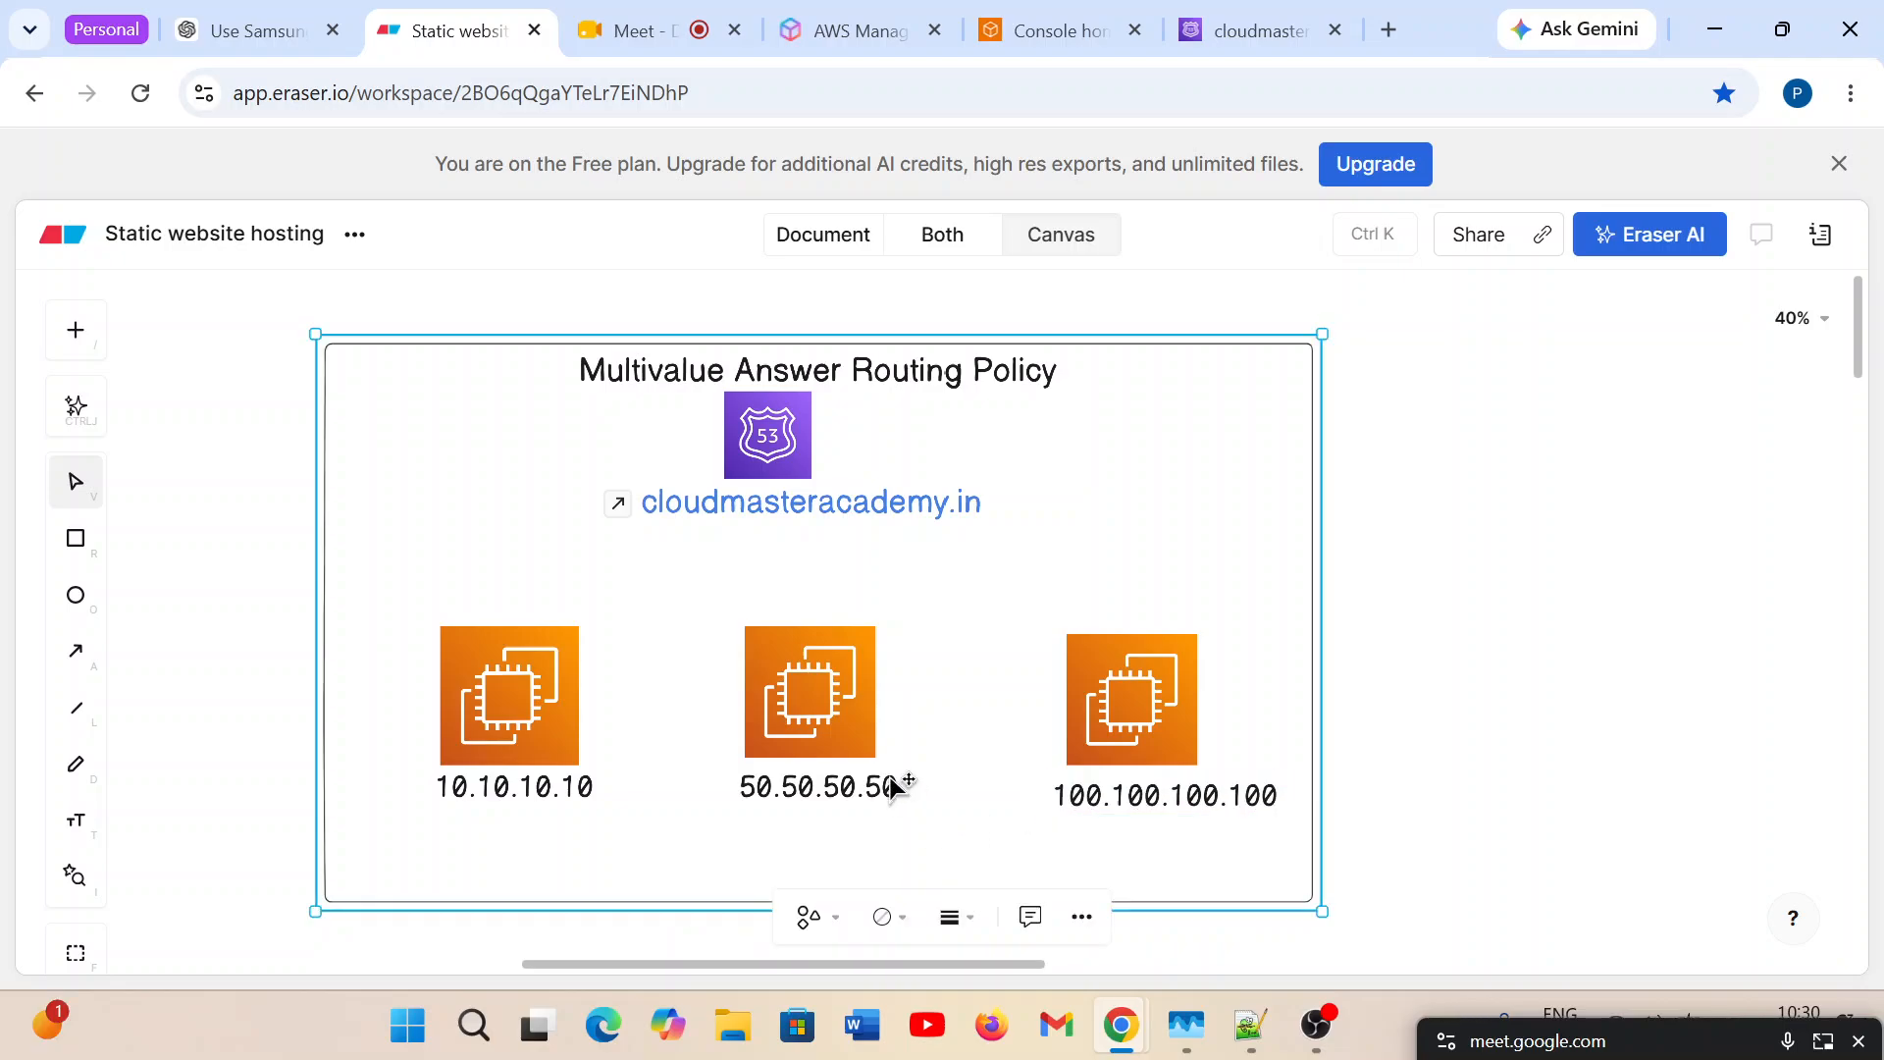
{"action": "left_click", "coordinate": [1180, 793]}
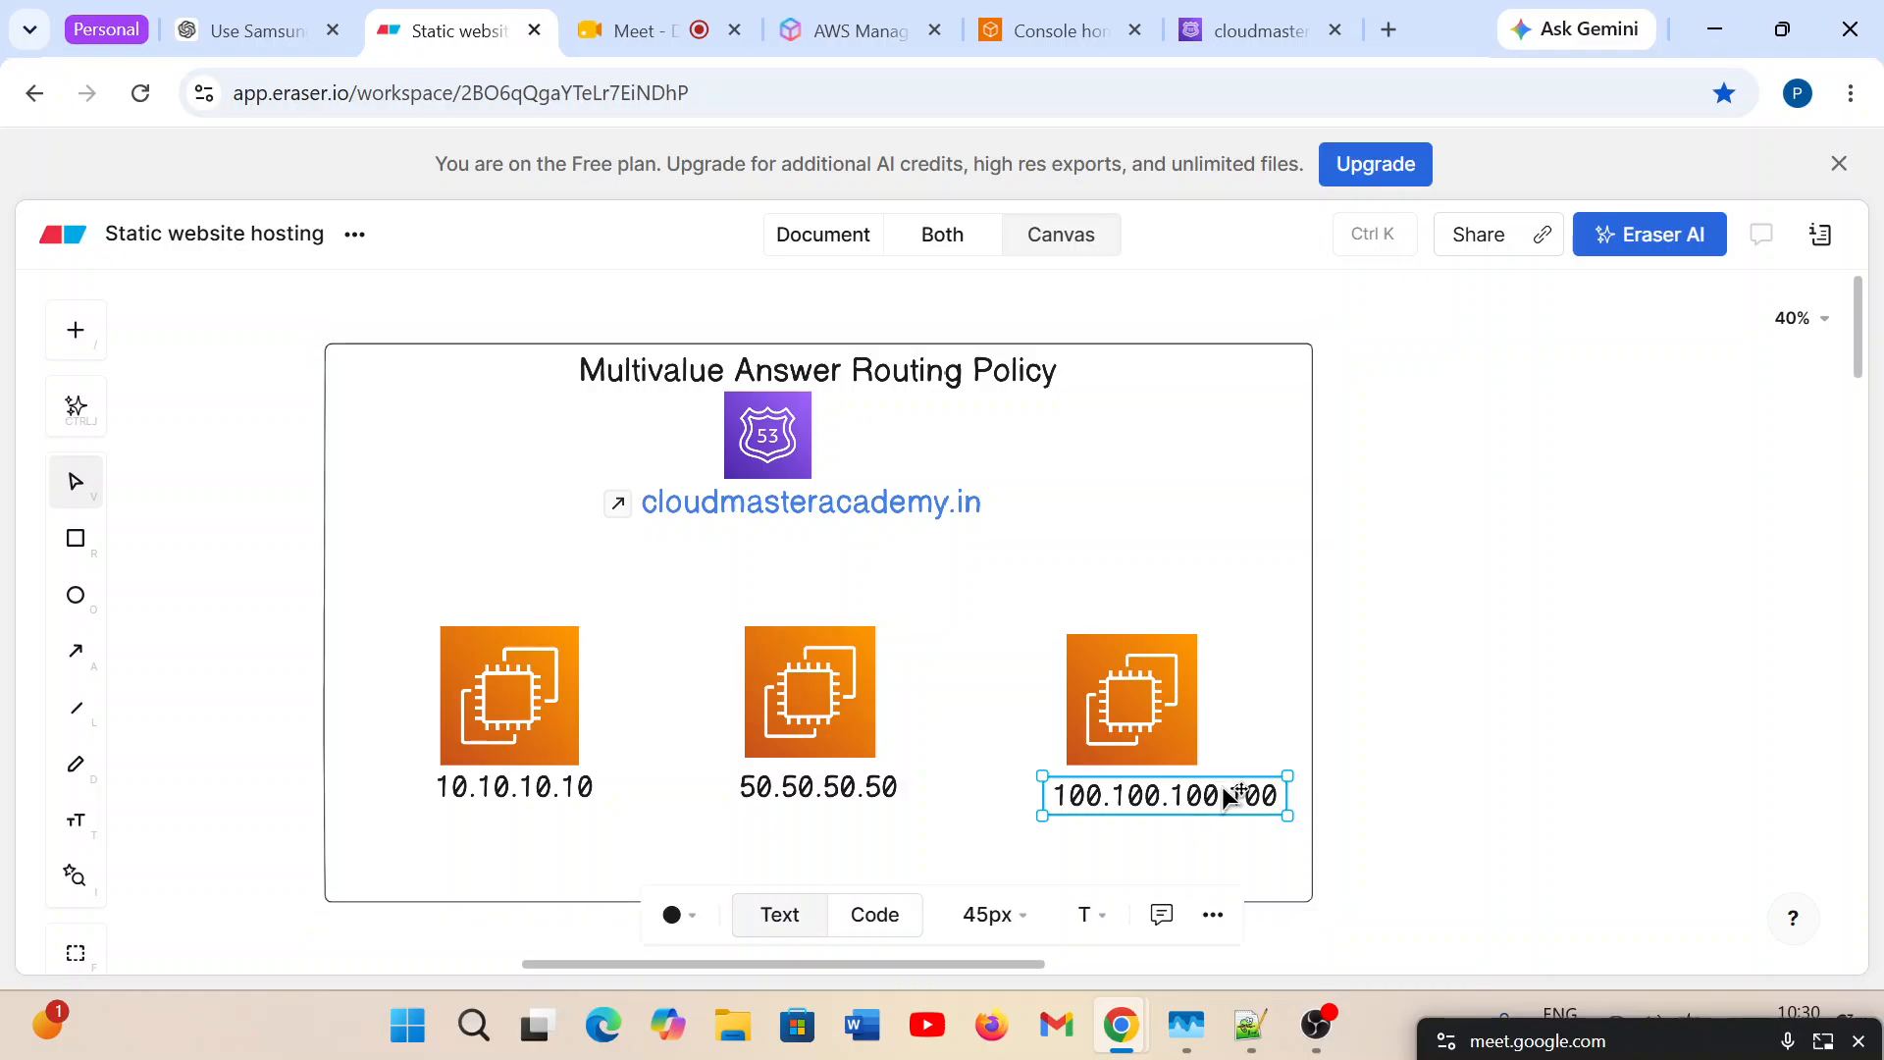
Add the text label server1 directly above the first EC2 icon.
{"action": "left_click", "coordinate": [76, 822]}
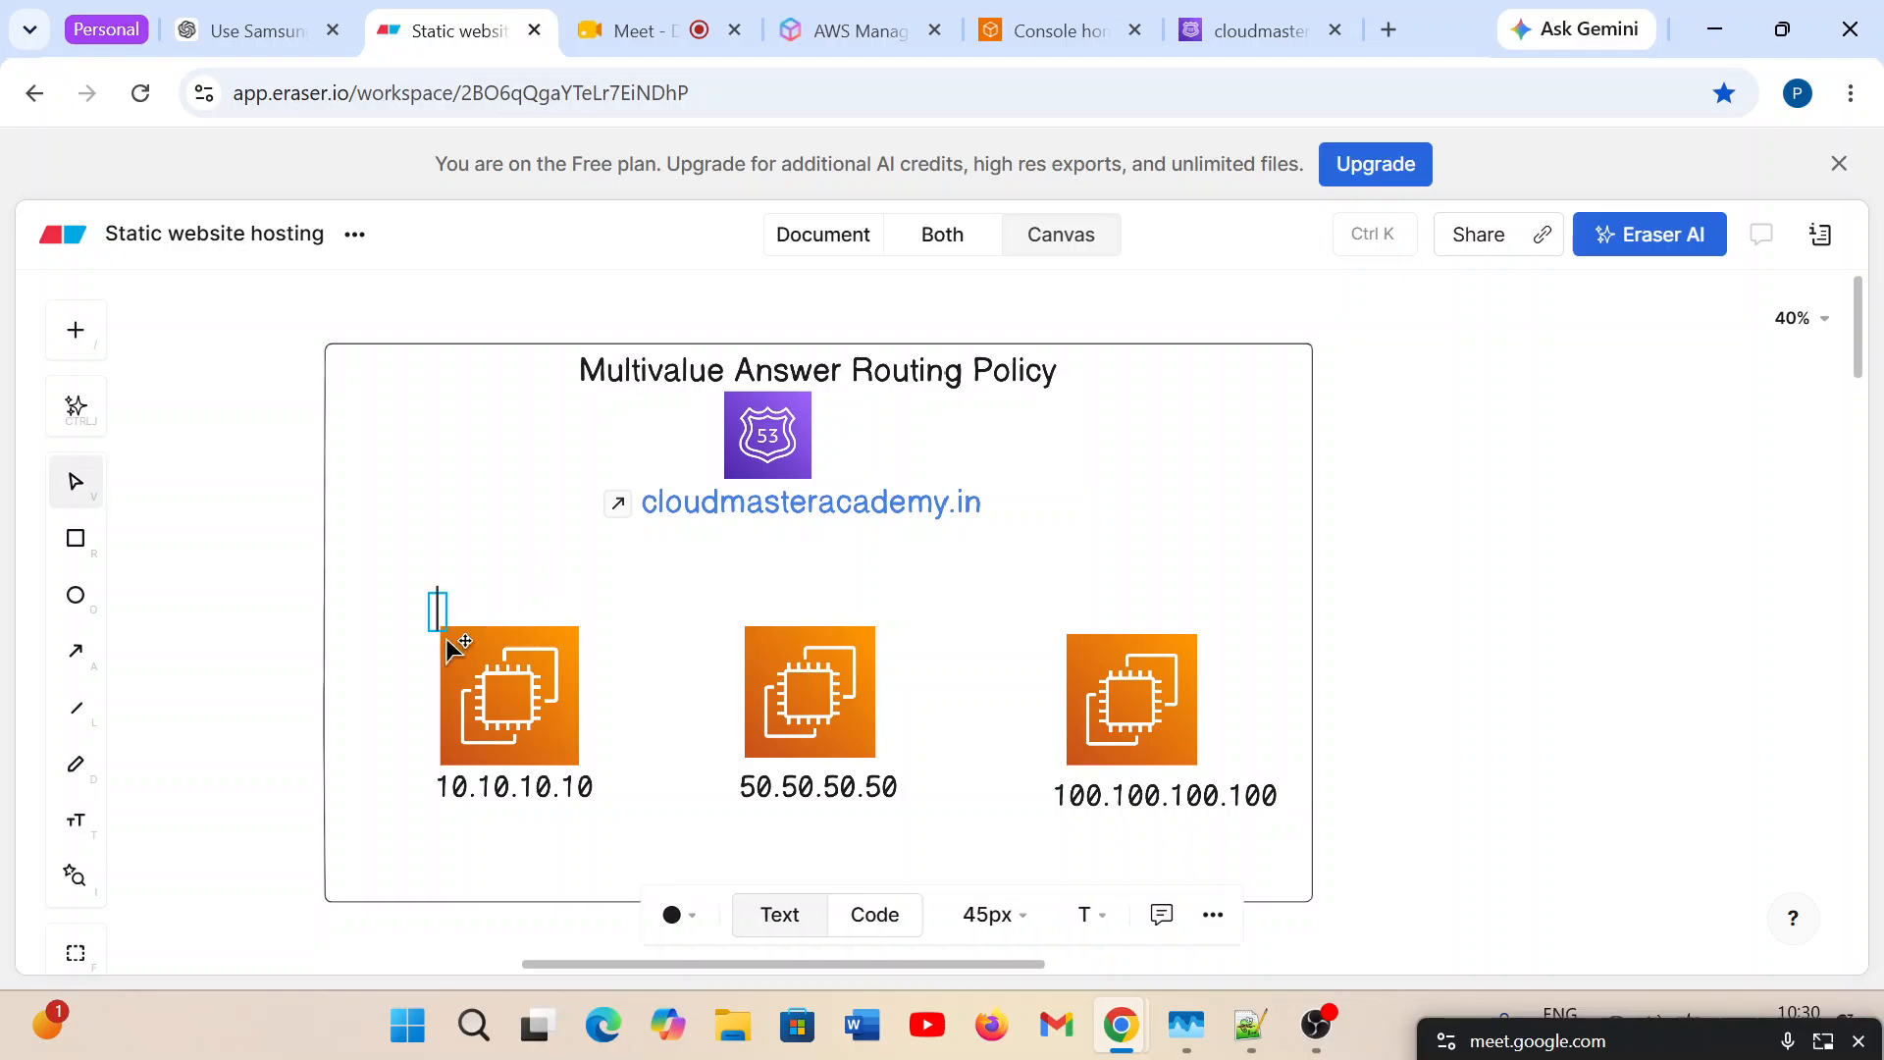
{"action": "left_click", "coordinate": [437, 611]}
{"action": "type", "text": "server1"}
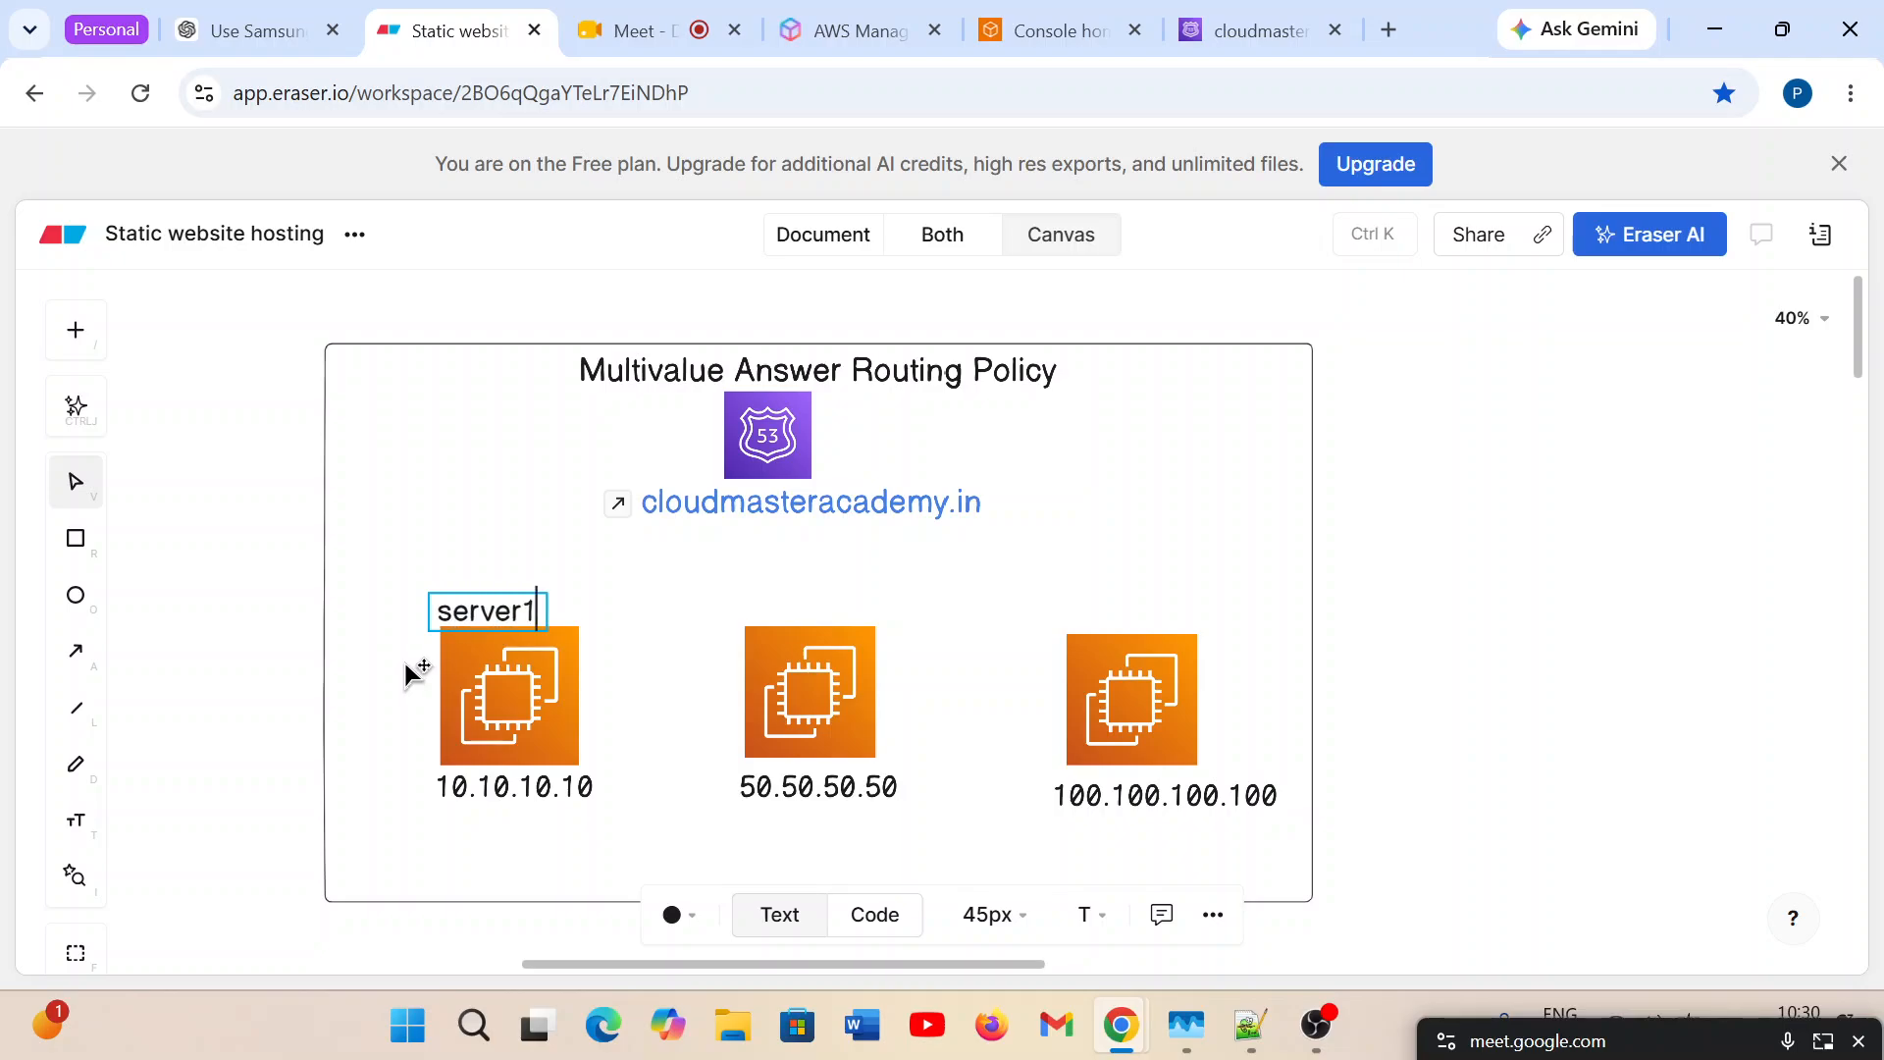
{"action": "left_click", "coordinate": [432, 553]}
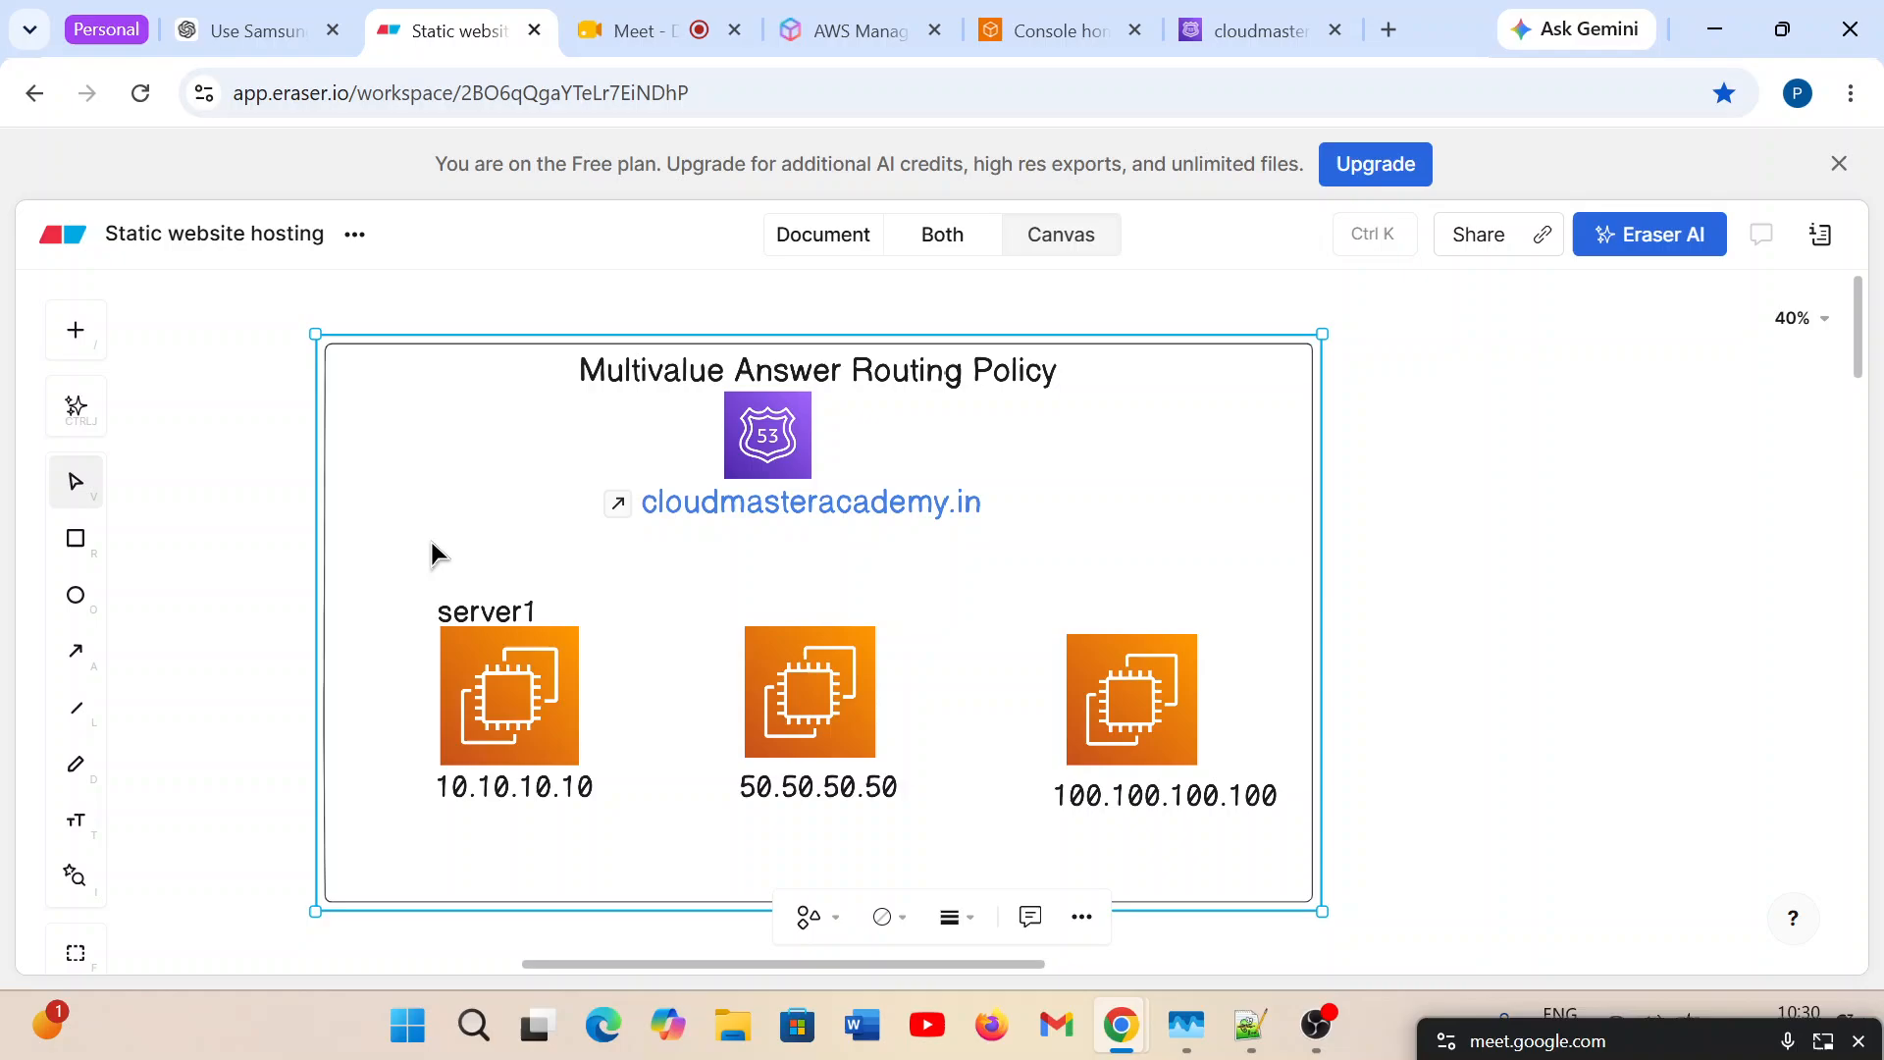
Centre the server1 label over the first EC2 icon and place a duplicate of it above the second icon.
{"action": "left_click_drag", "start_coordinate": [500, 621], "coordinate": [782, 622]}
{"action": "left_click", "coordinate": [505, 621]}
{"action": "right_click", "coordinate": [530, 619]}
{"action": "left_click", "coordinate": [574, 569]}
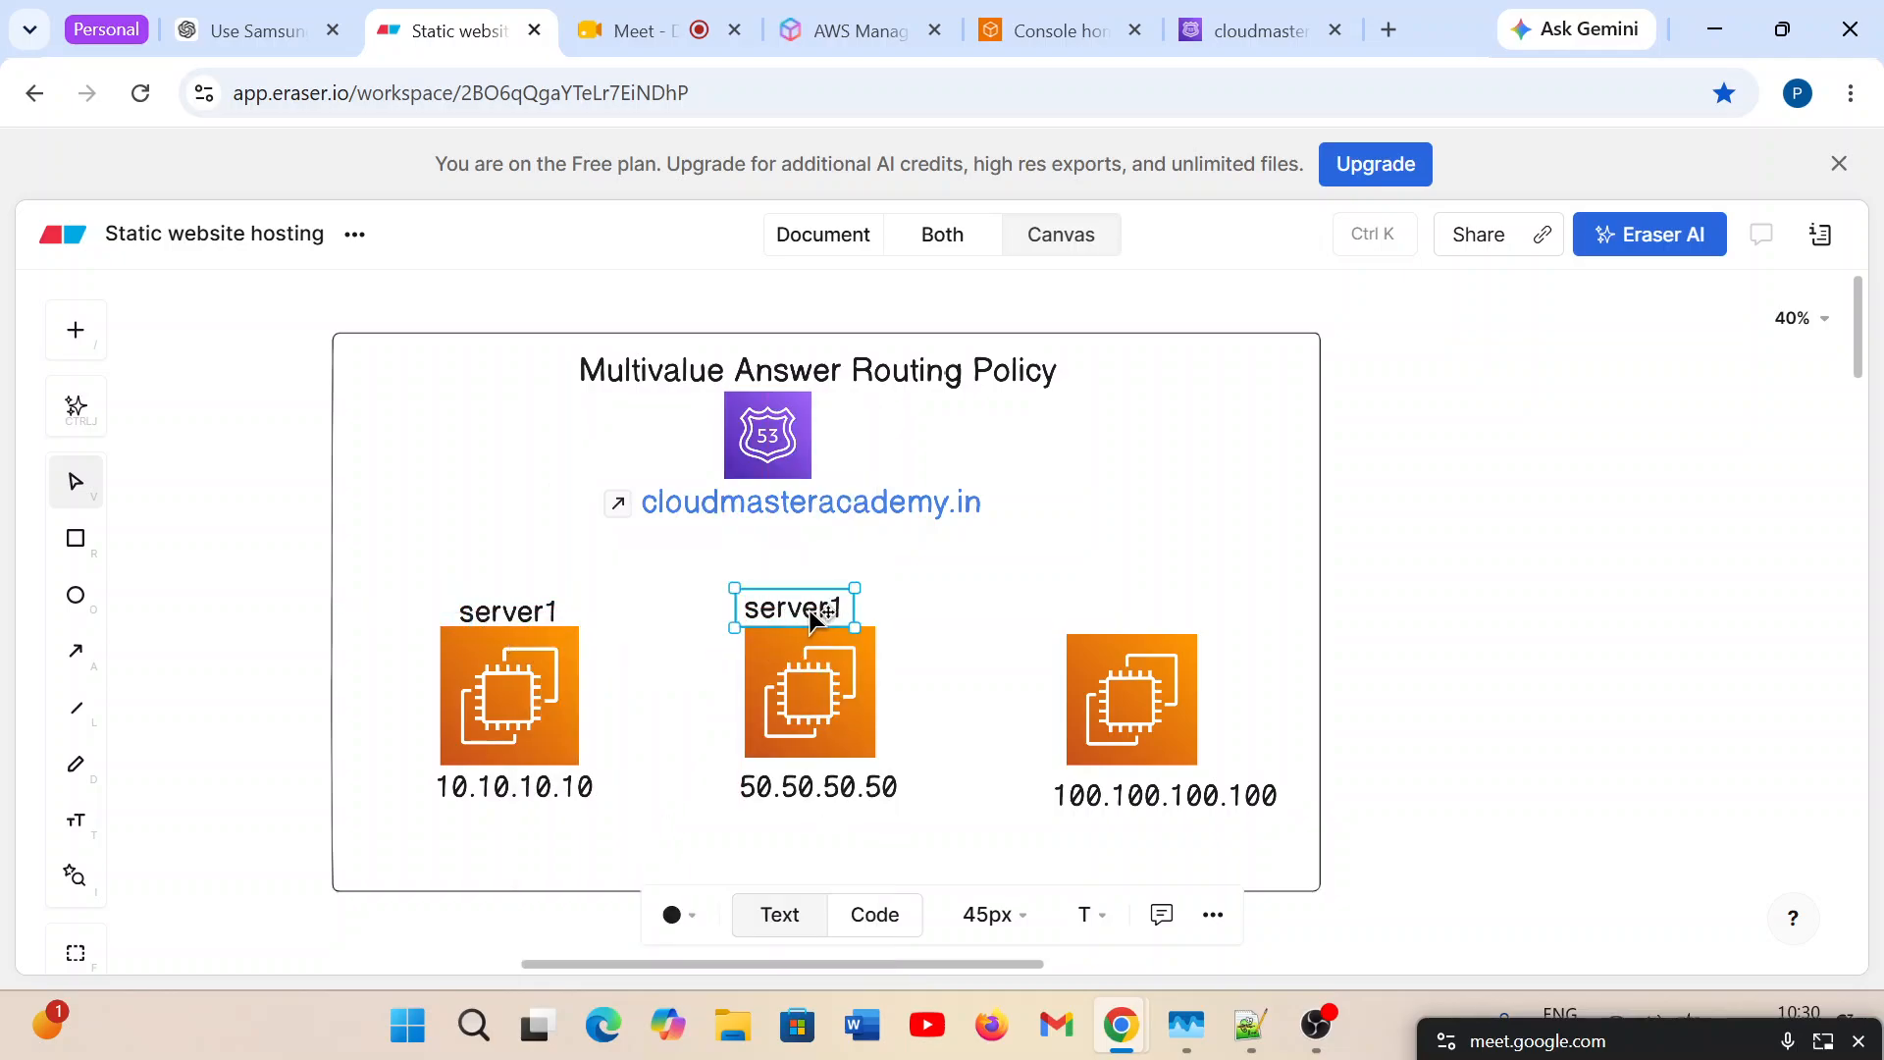
Duplicate the server1 label above the second EC2 icon and place the copy above the third icon.
{"action": "right_click", "coordinate": [811, 614]}
{"action": "left_click", "coordinate": [913, 574]}
{"action": "left_click_drag", "start_coordinate": [836, 616], "coordinate": [1159, 621]}
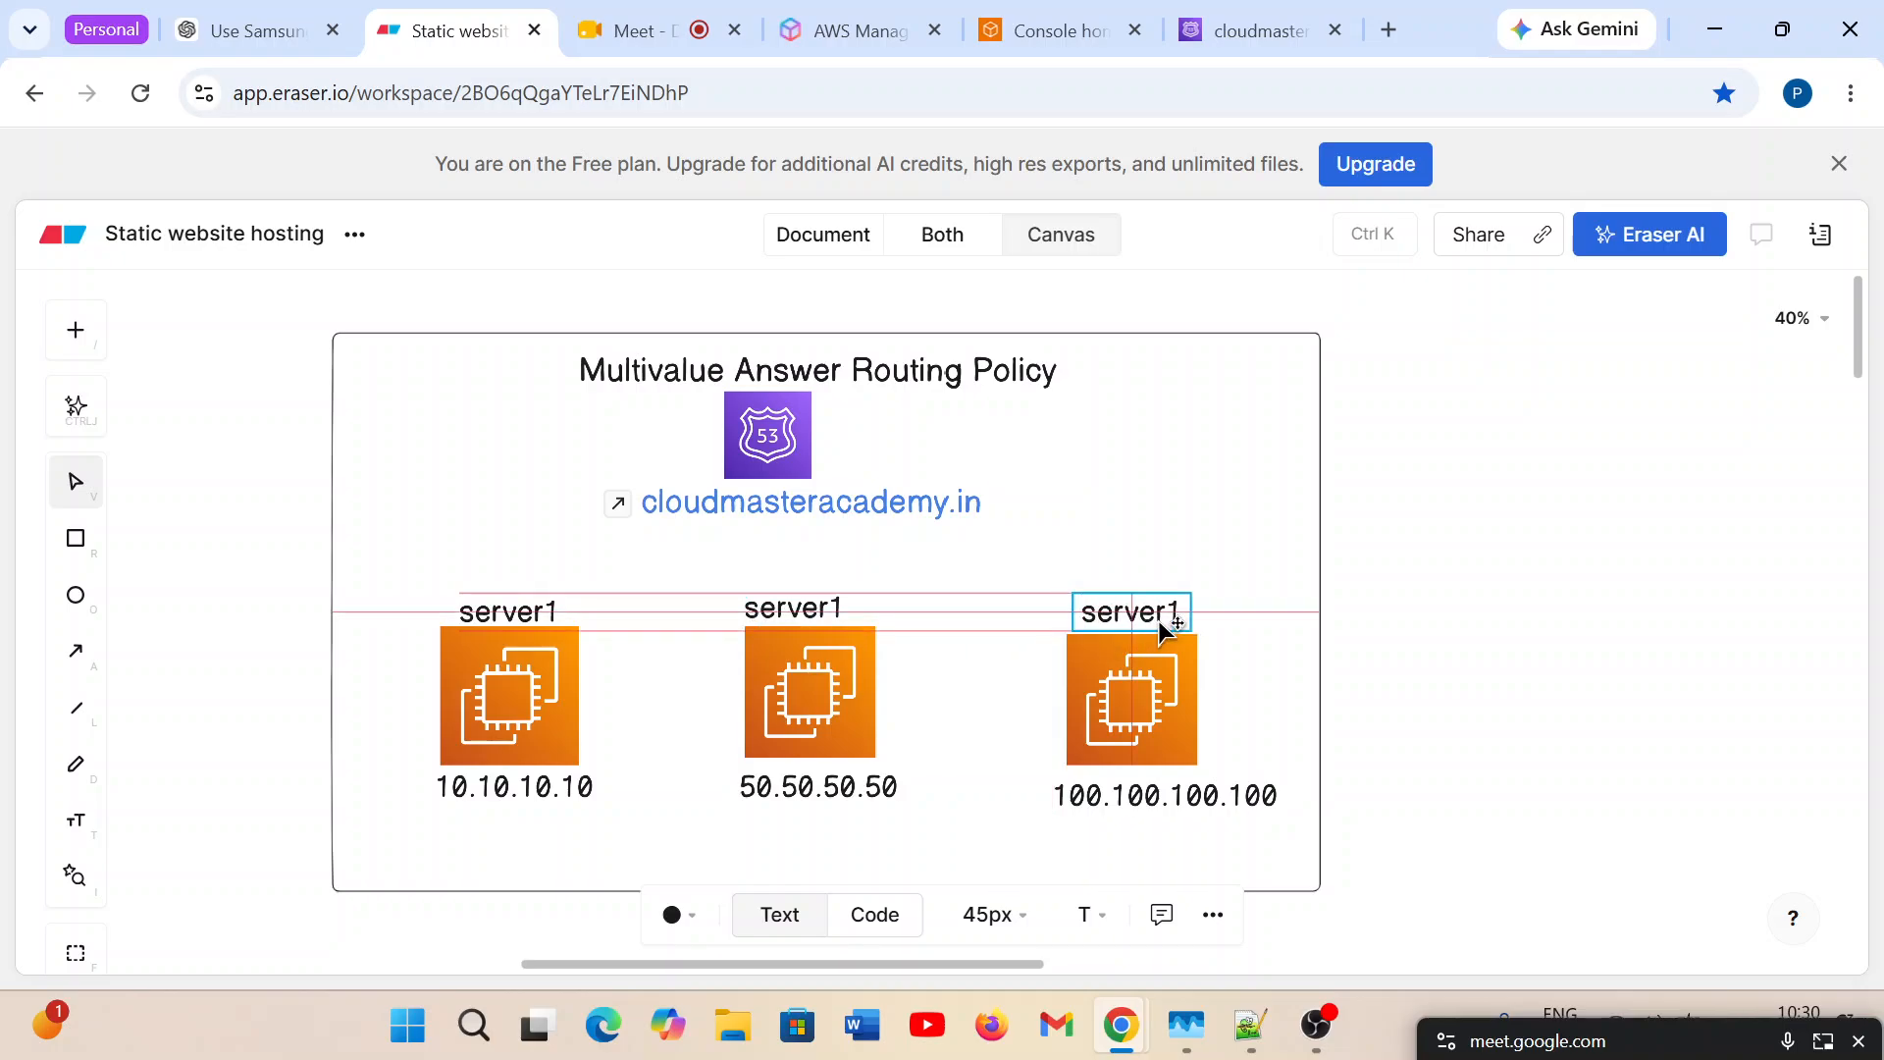
Change the label above the second EC2 icon to server2.
{"action": "left_click", "coordinate": [839, 609]}
{"action": "double_click", "coordinate": [839, 609]}
{"action": "left_click", "coordinate": [839, 607]}
{"action": "key", "text": "BackSpace"}
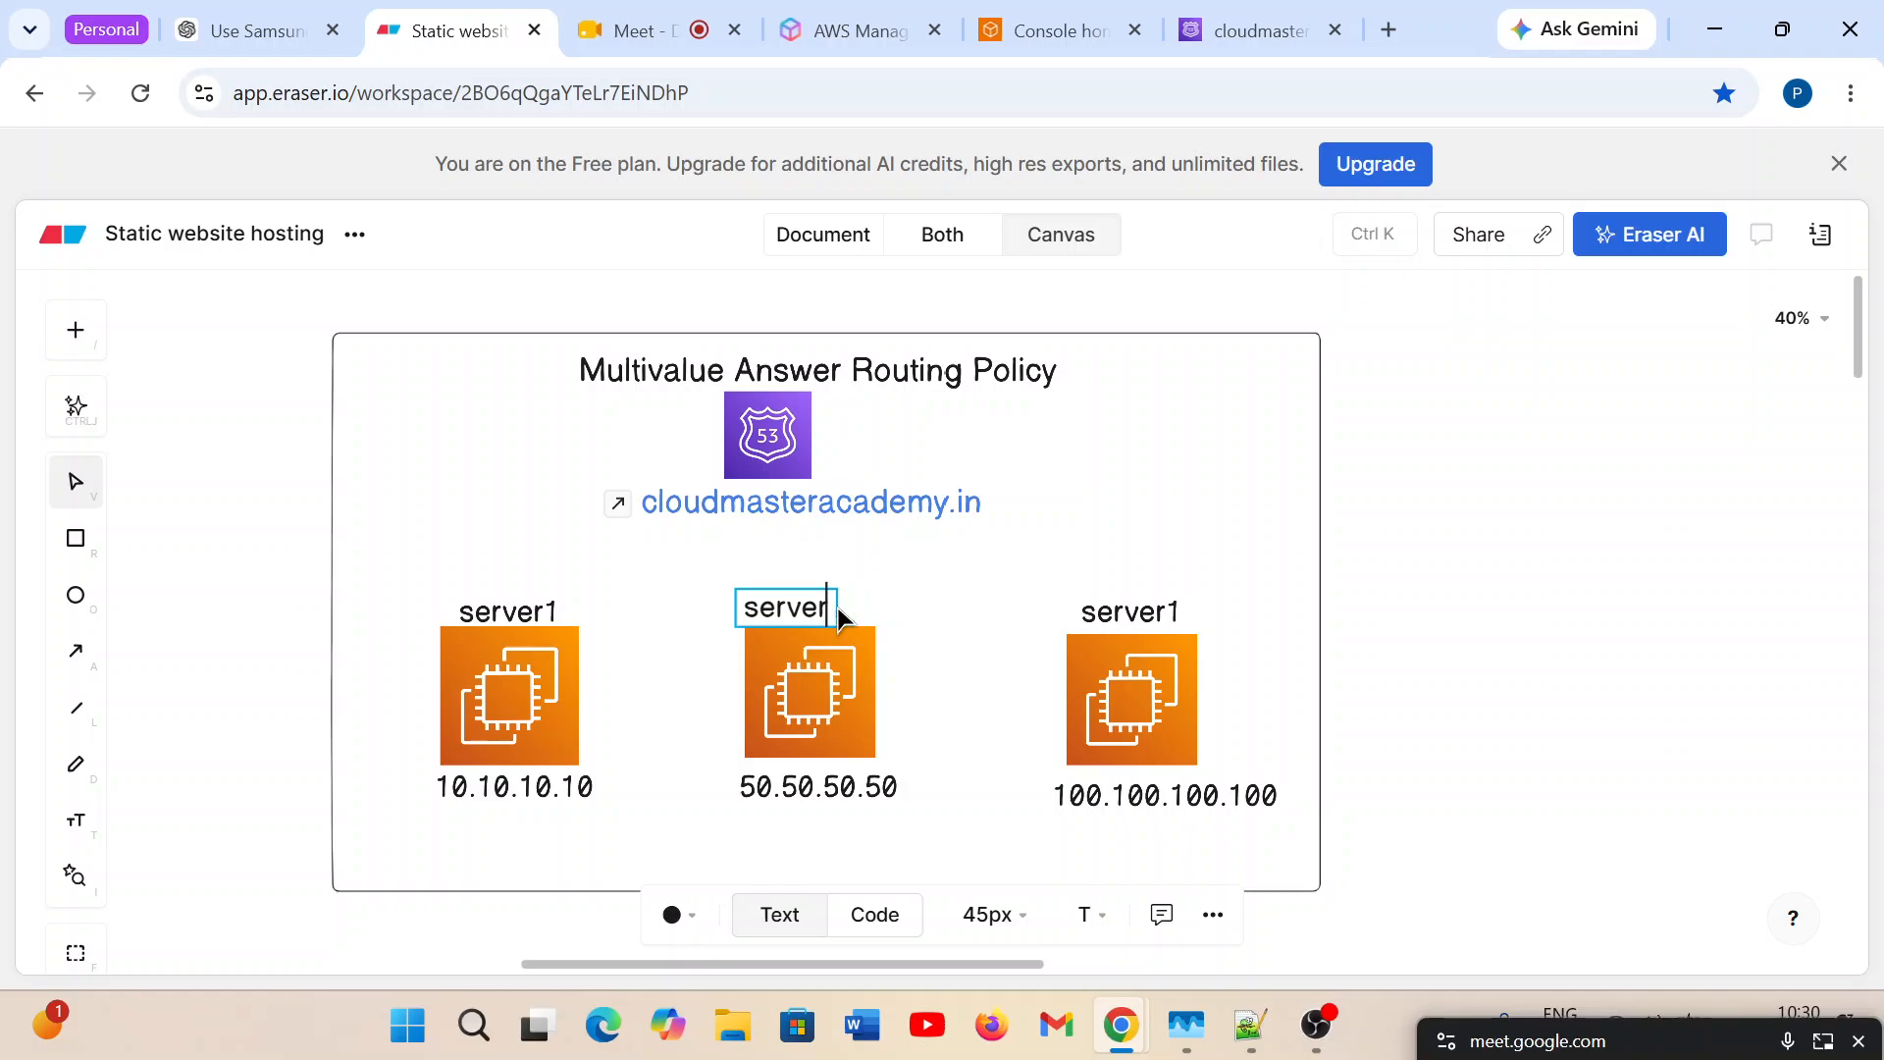
{"action": "type", "text": "2"}
Change the label above the third EC2 icon to server3 and clear the selection.
{"action": "left_click", "coordinate": [1142, 619]}
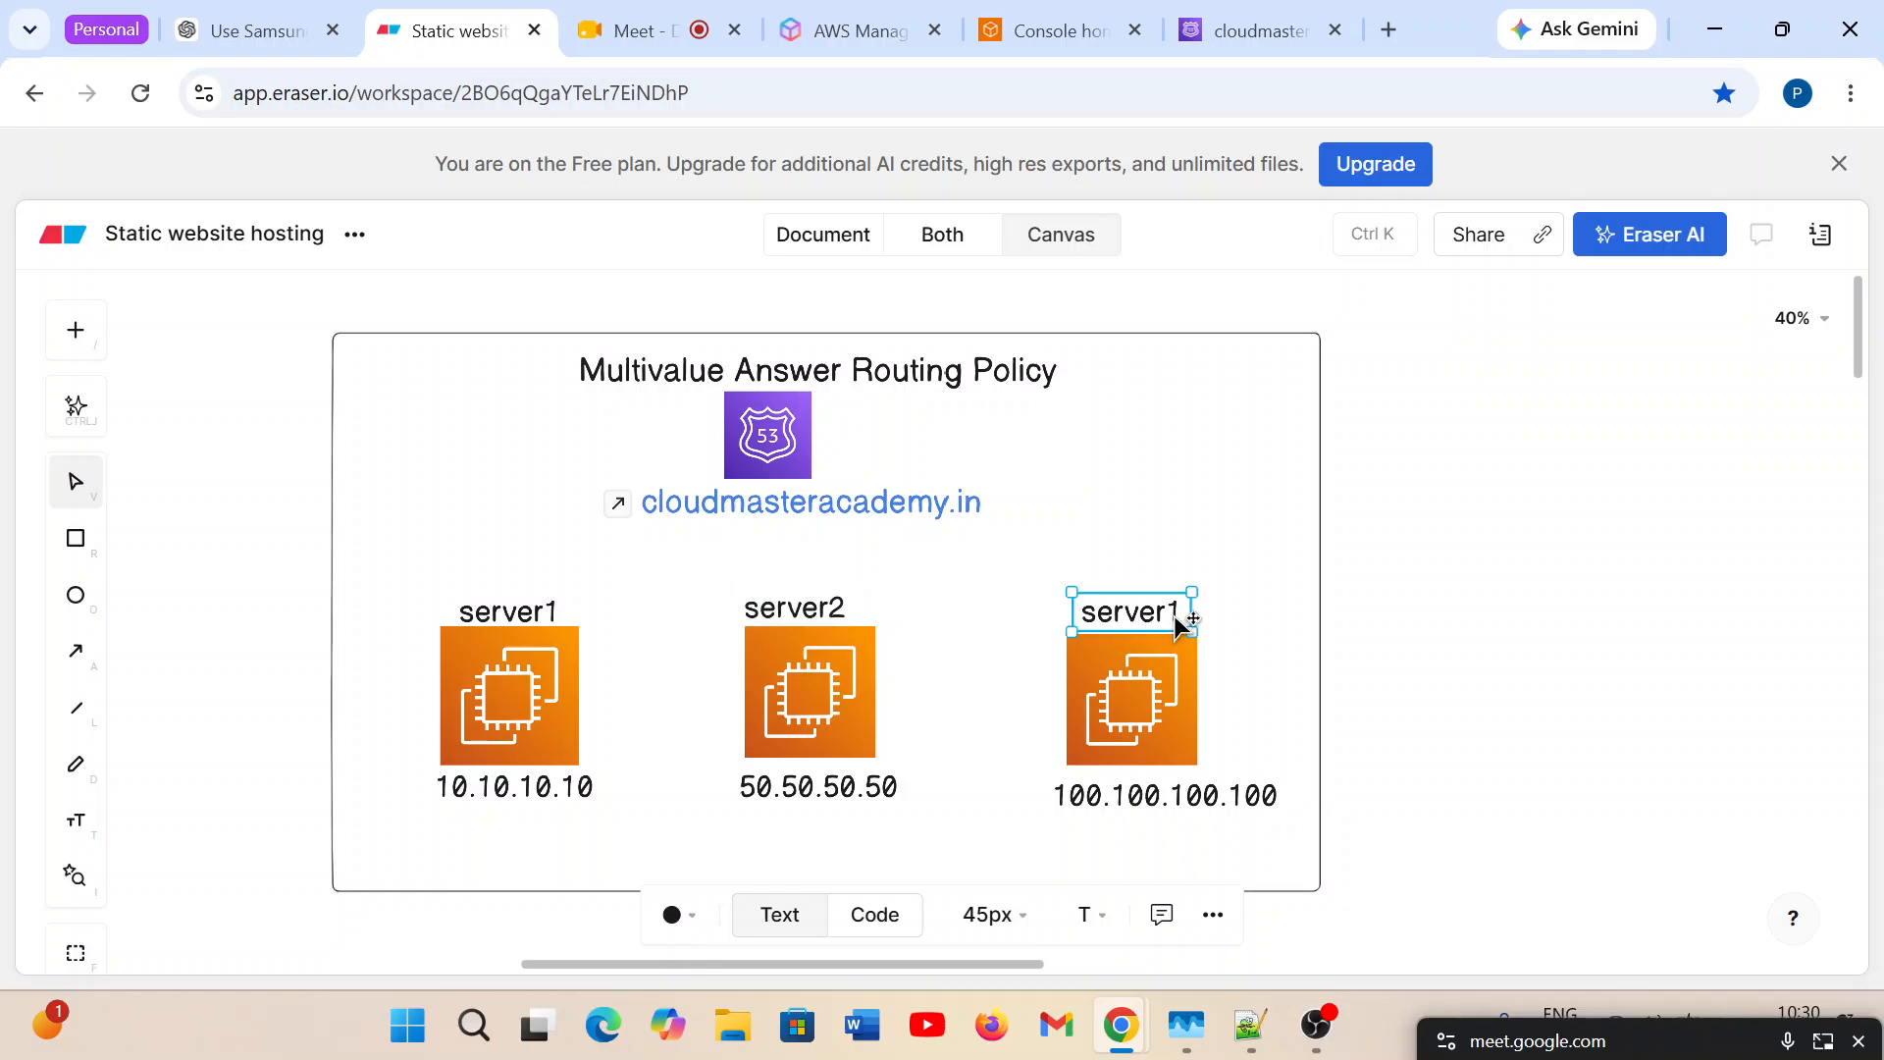
{"action": "double_click", "coordinate": [1180, 614]}
{"action": "left_click", "coordinate": [1179, 610]}
{"action": "key", "text": "BackSpace"}
{"action": "type", "text": "3"}
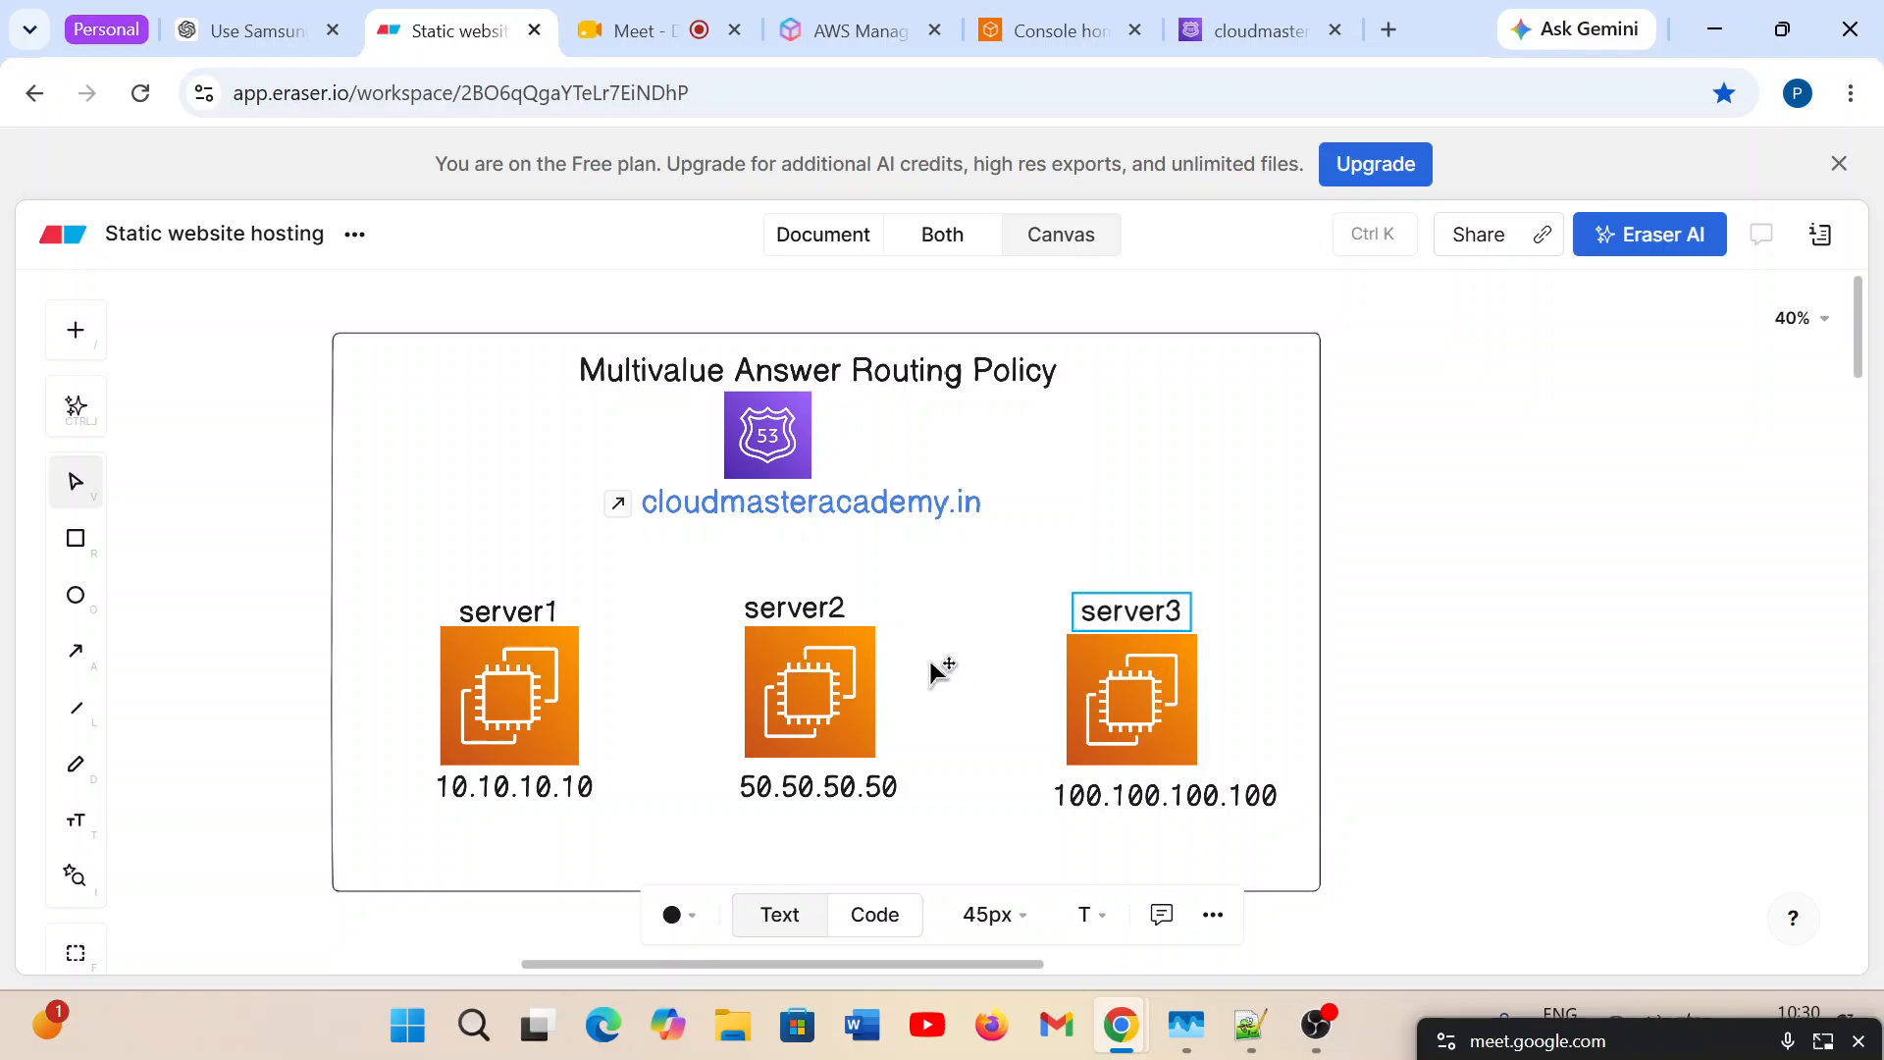
{"action": "left_click", "coordinate": [687, 849]}
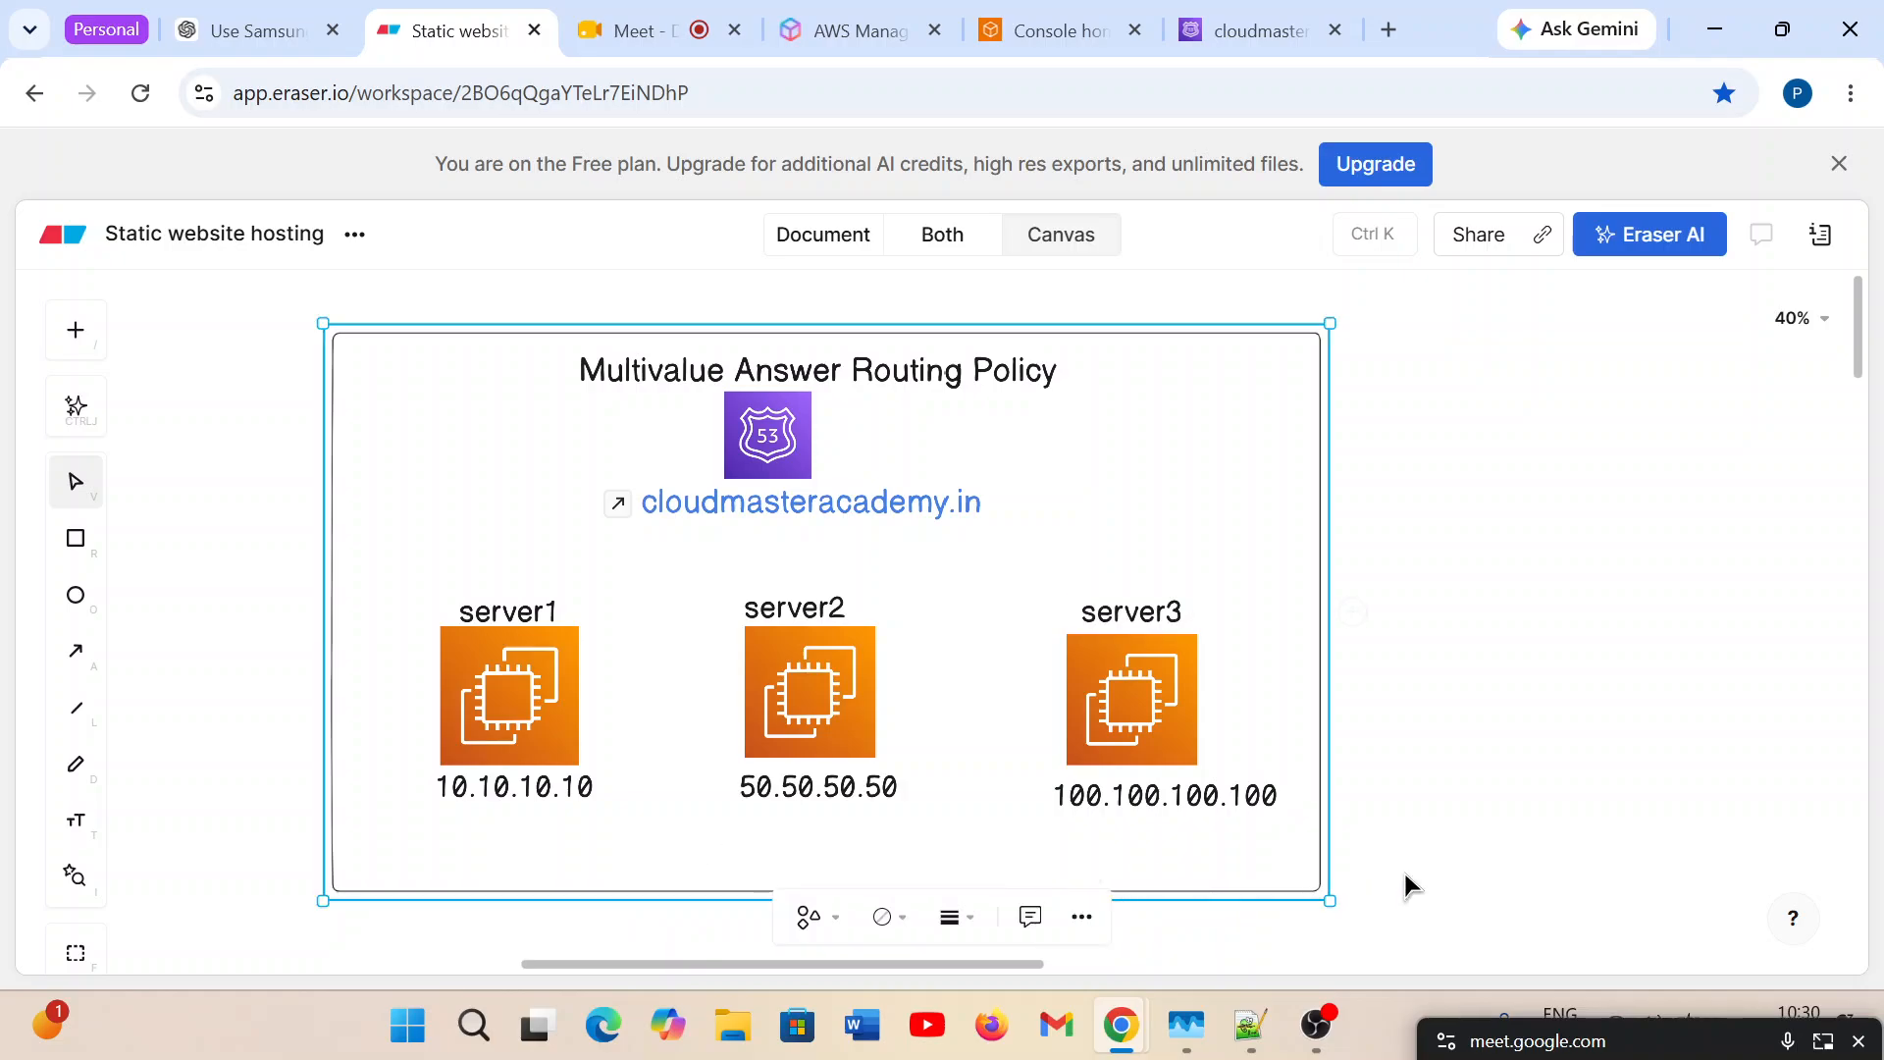
{"action": "left_click", "coordinate": [1522, 783]}
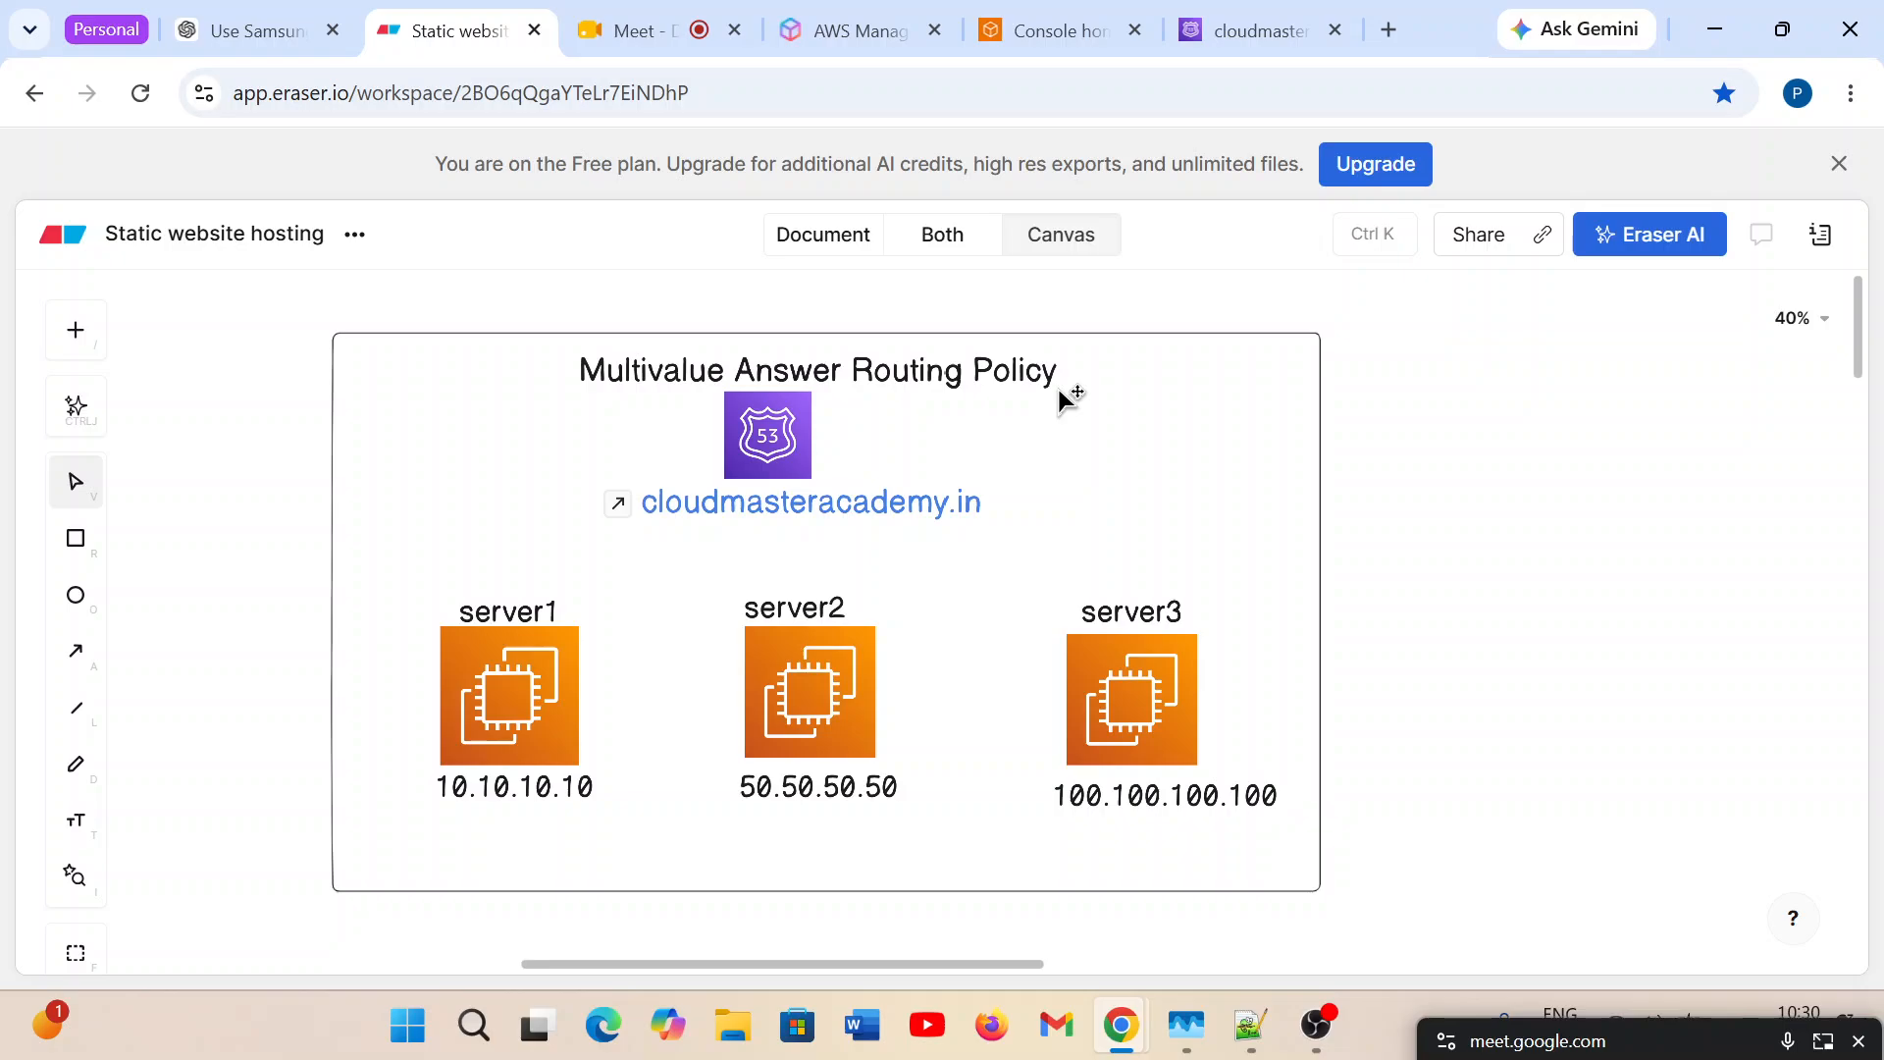
Review the three EC2 servers and the IP address labels beneath them in the diagram.
{"action": "left_click", "coordinate": [543, 795]}
{"action": "left_click", "coordinate": [782, 780]}
{"action": "left_click", "coordinate": [1099, 762]}
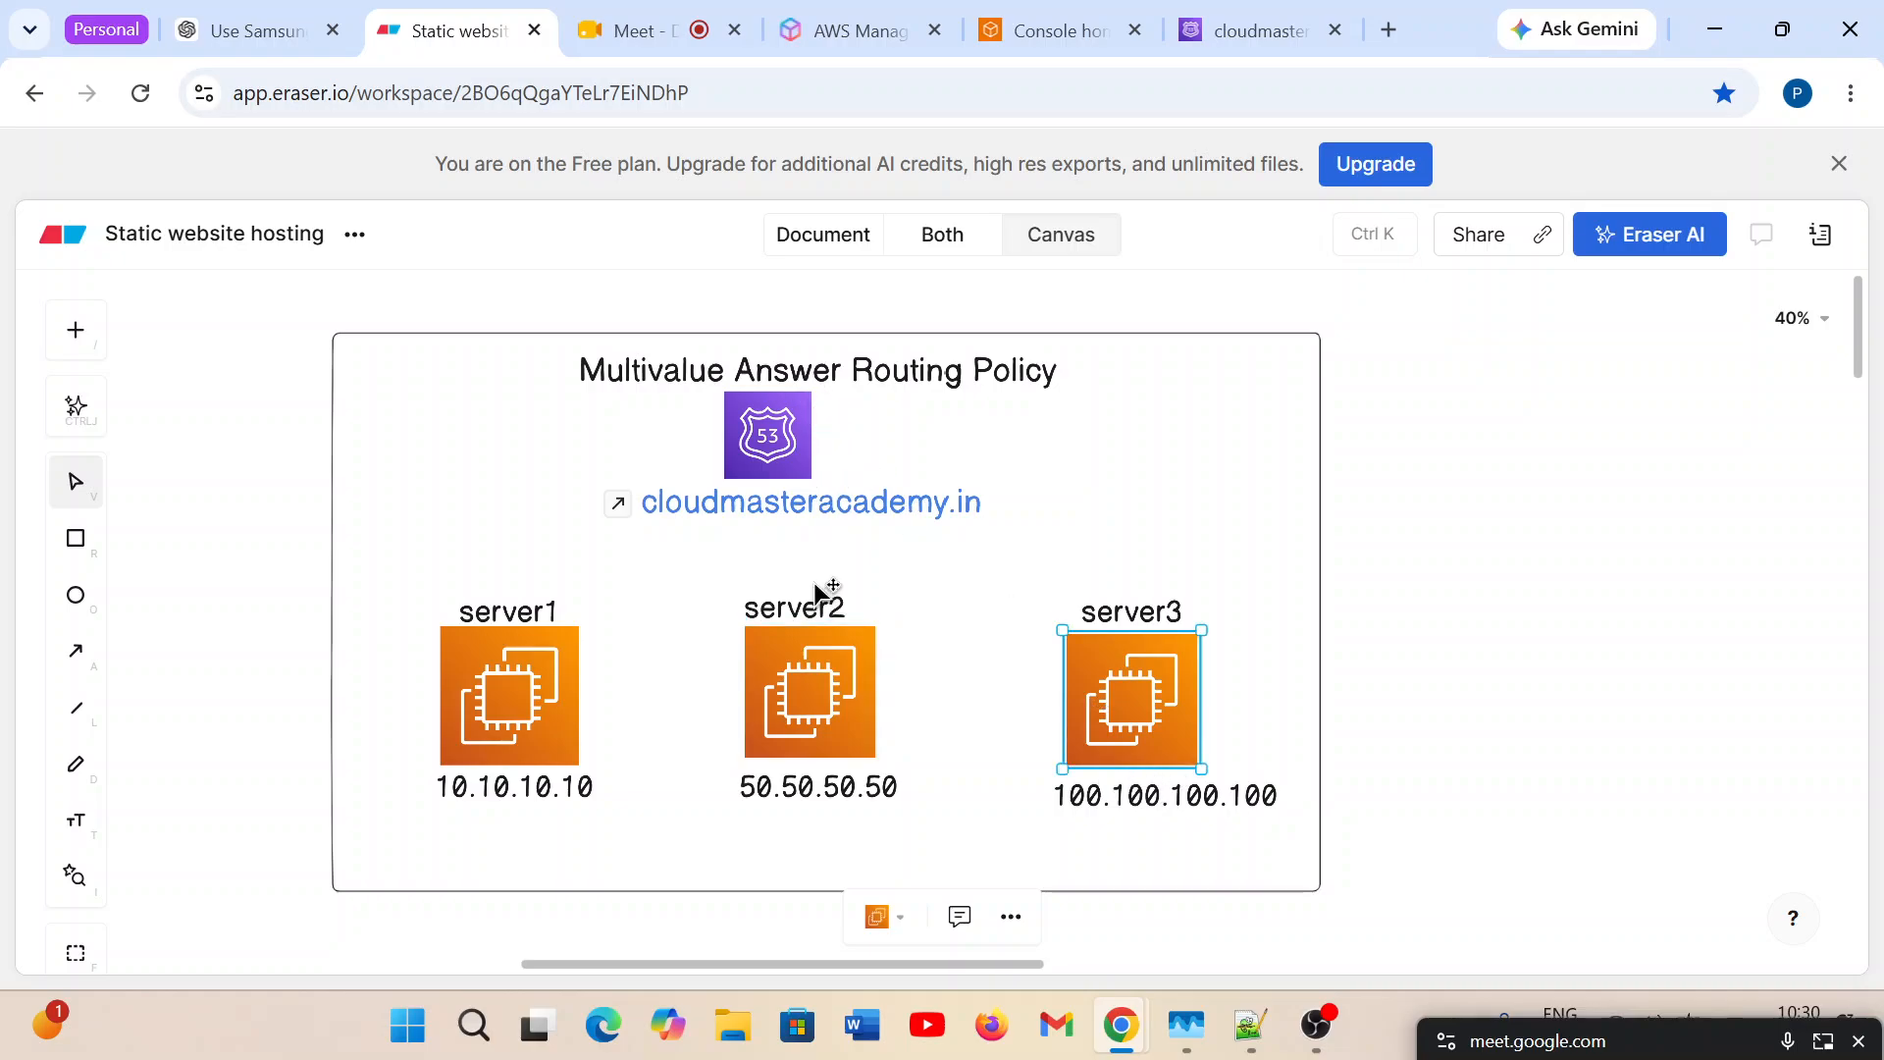
{"action": "left_click", "coordinate": [487, 716]}
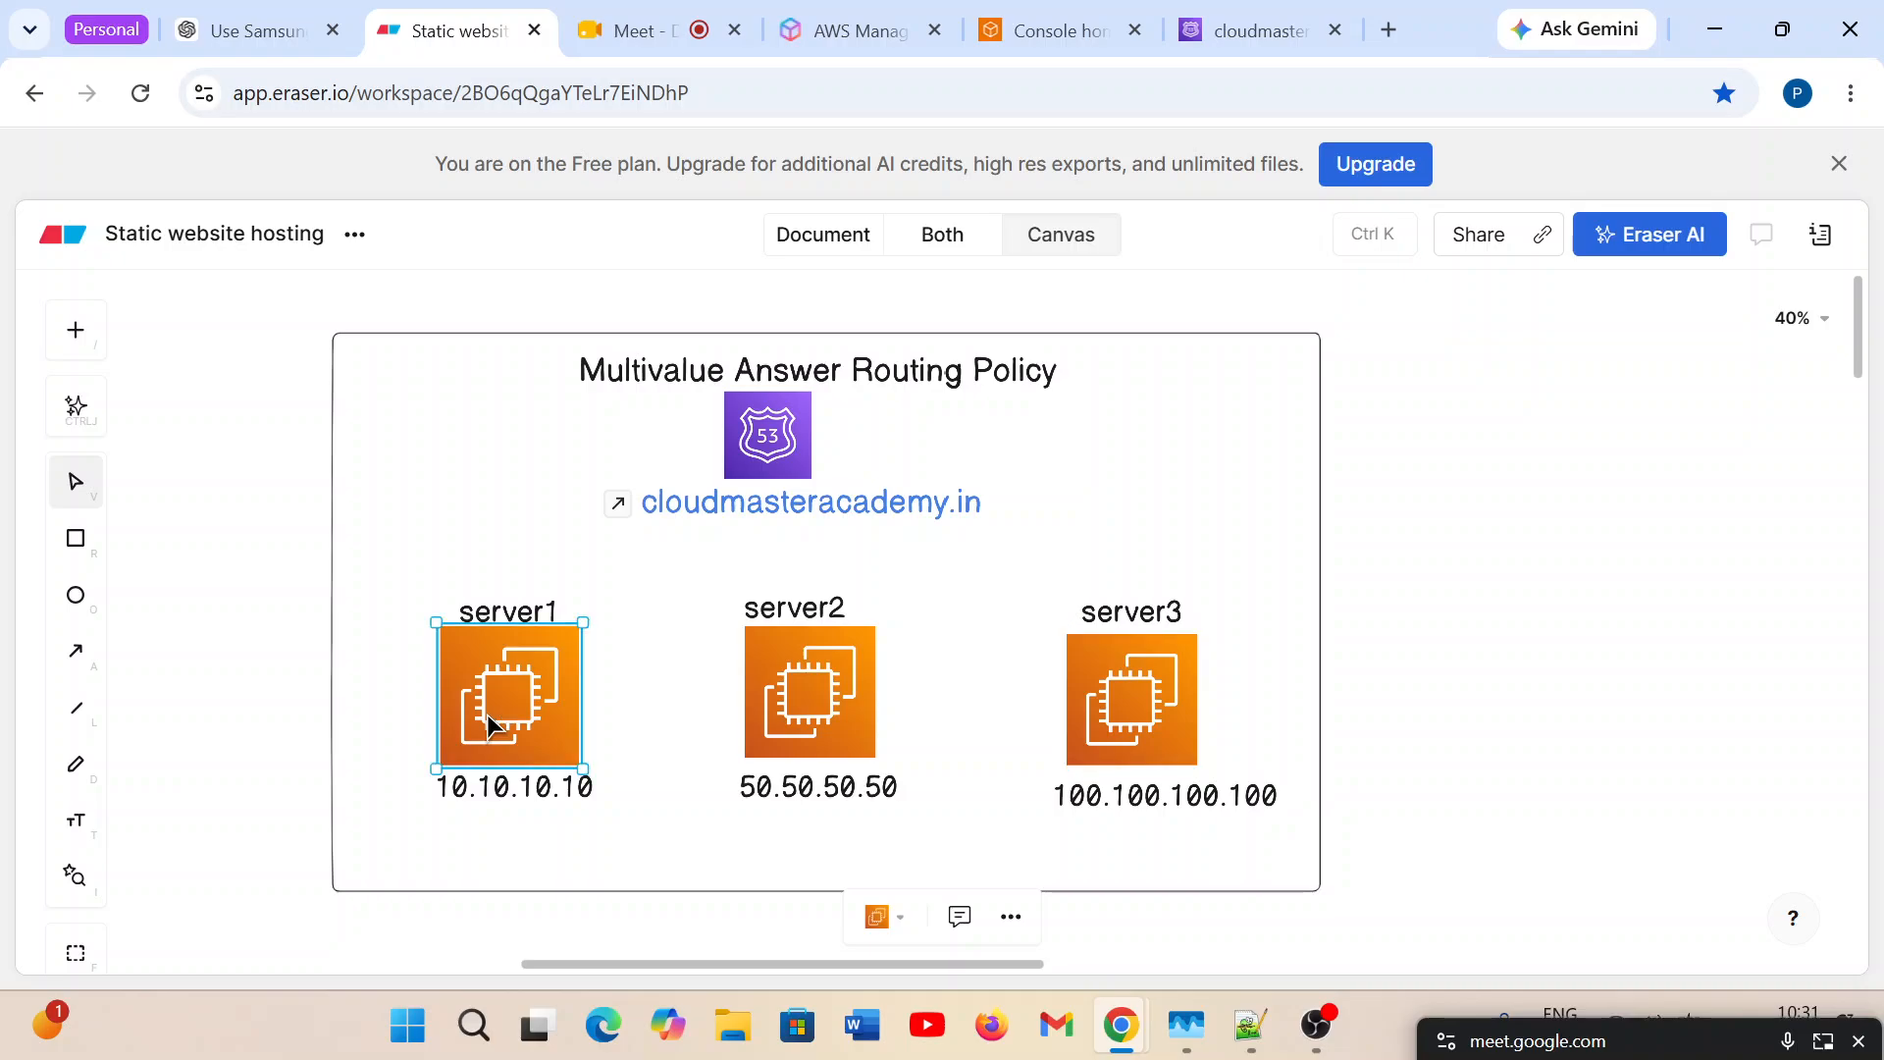
{"action": "left_click", "coordinate": [850, 763]}
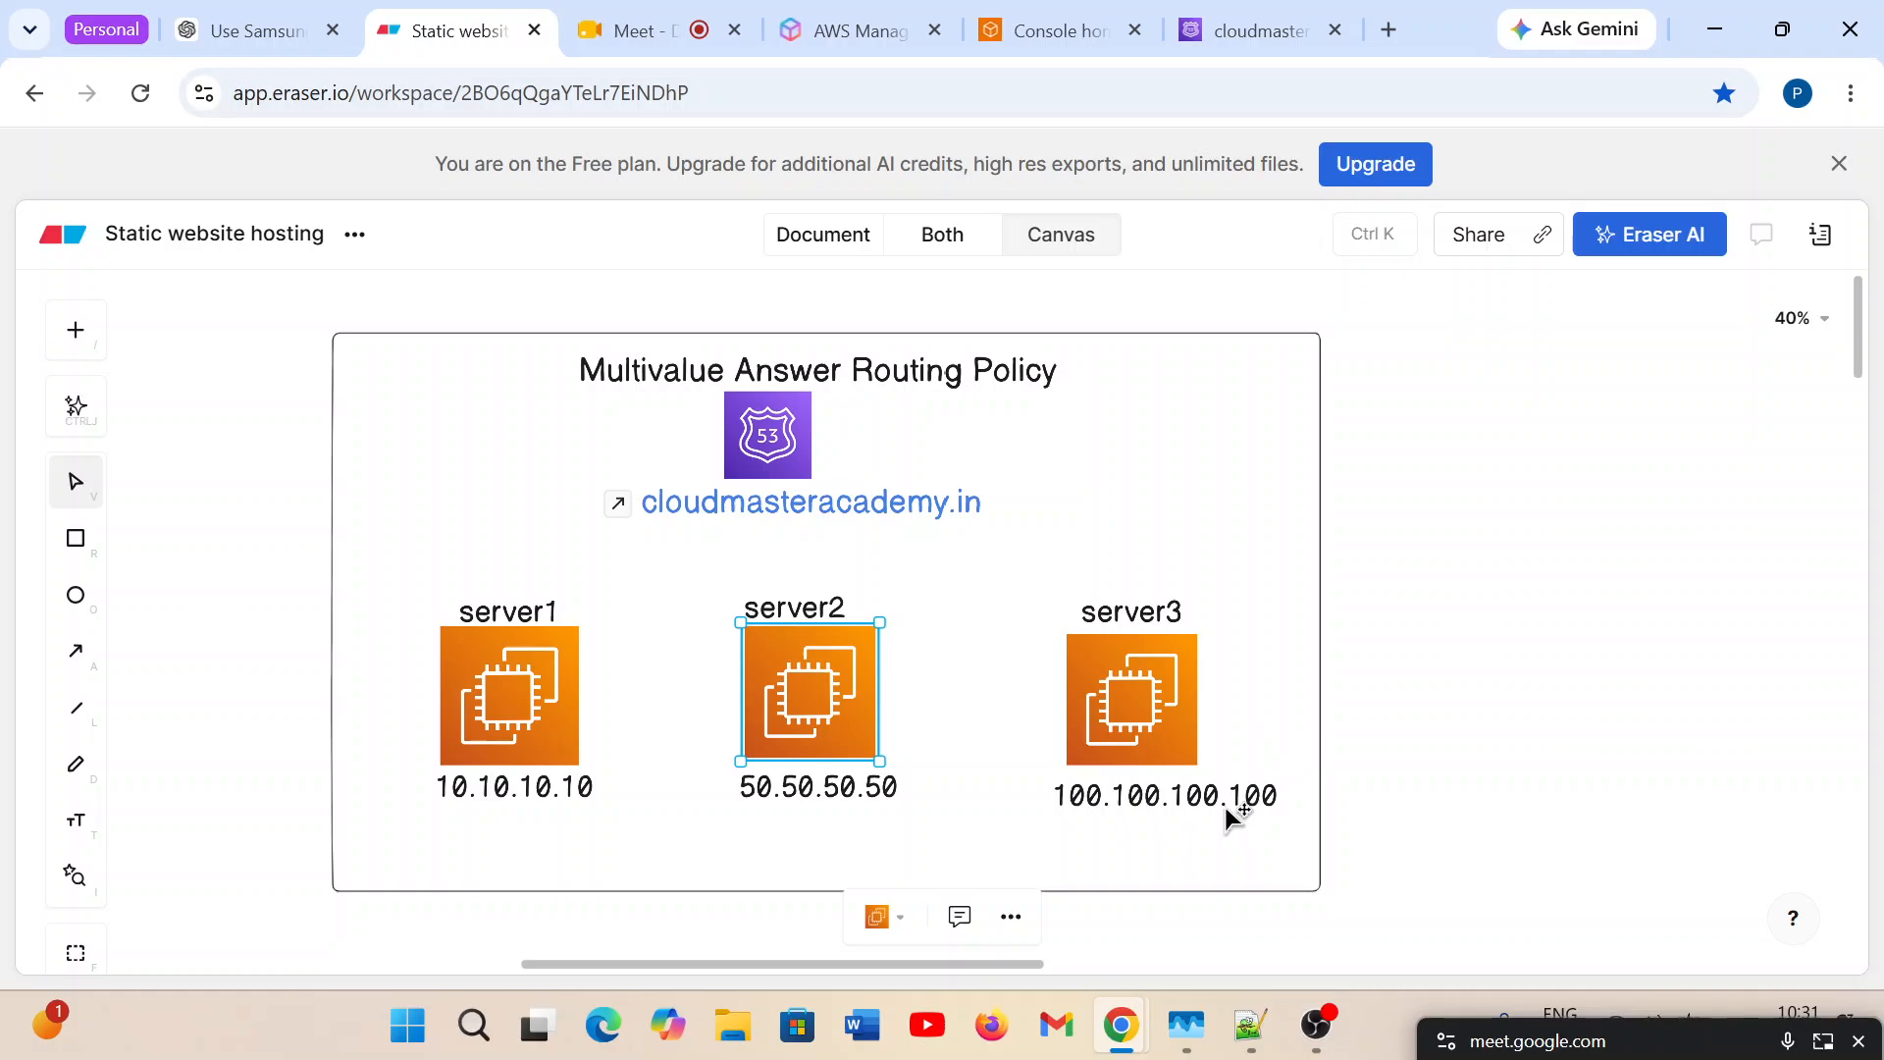
{"action": "left_click", "coordinate": [812, 785]}
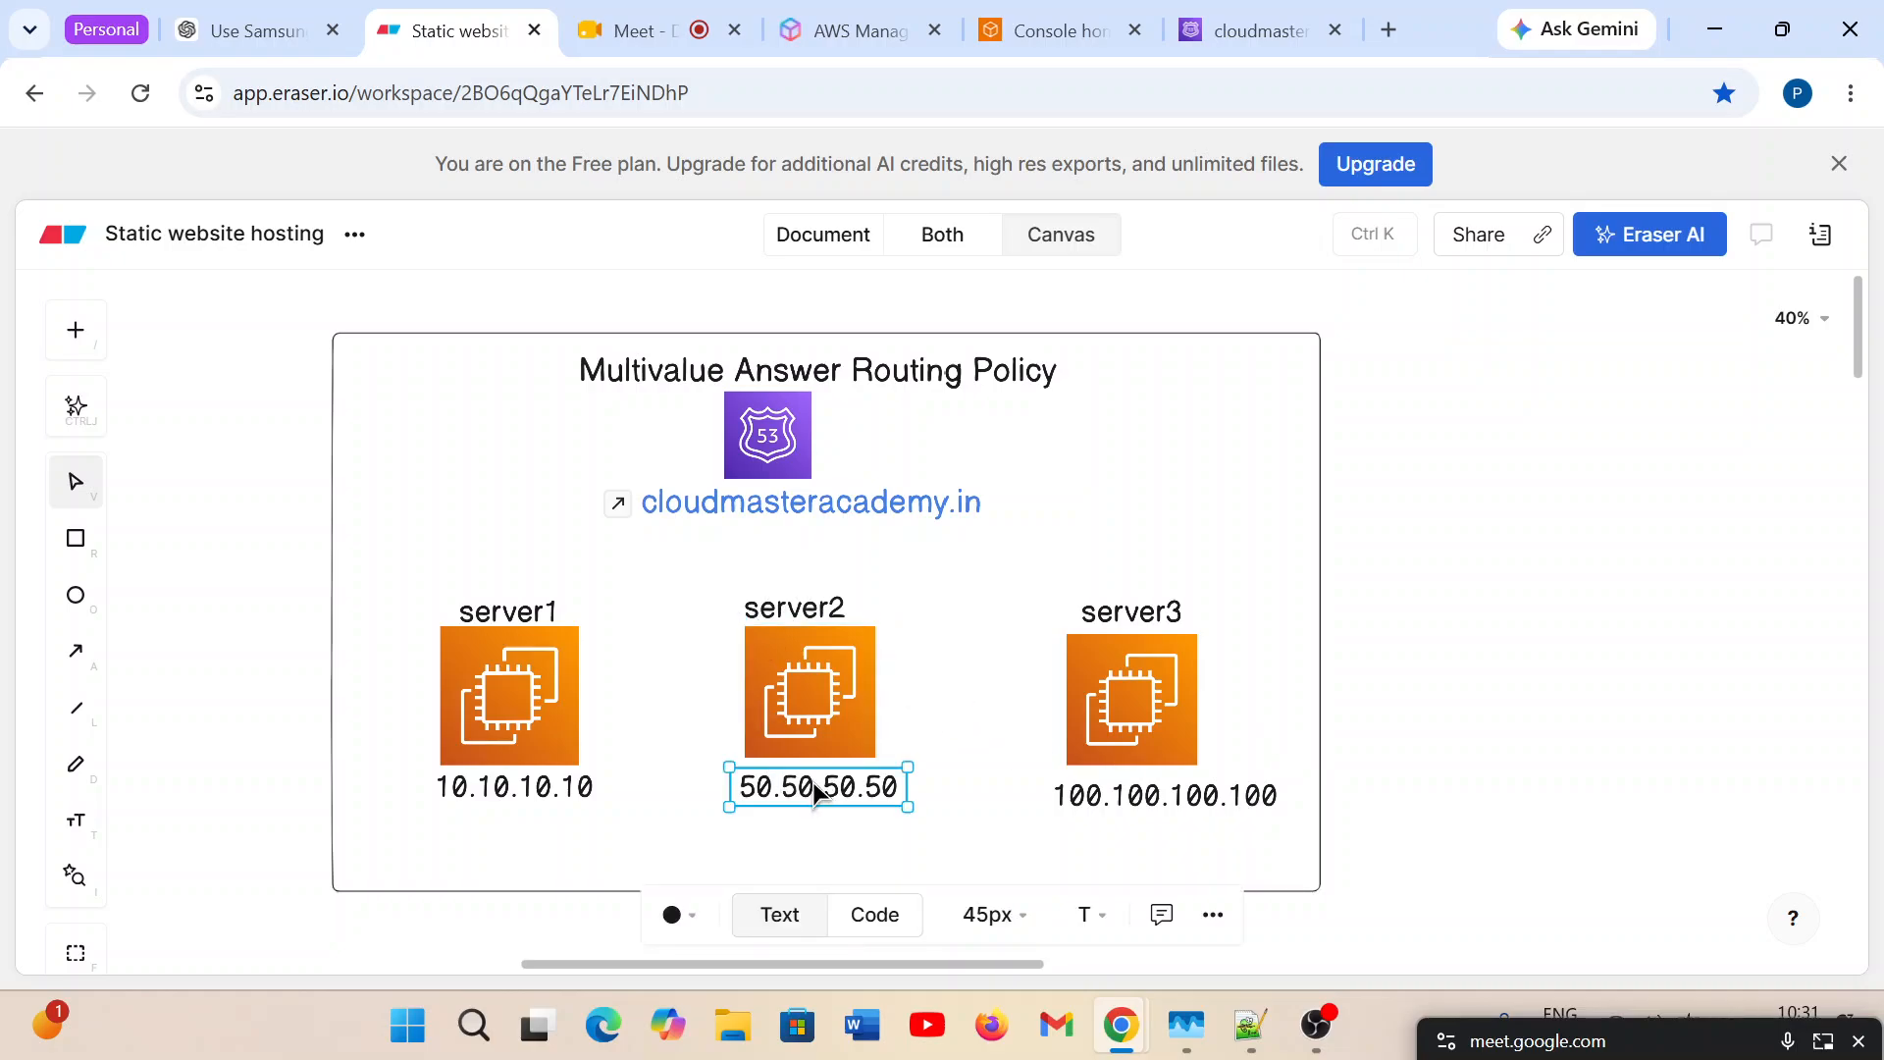
{"action": "left_click", "coordinate": [1219, 800]}
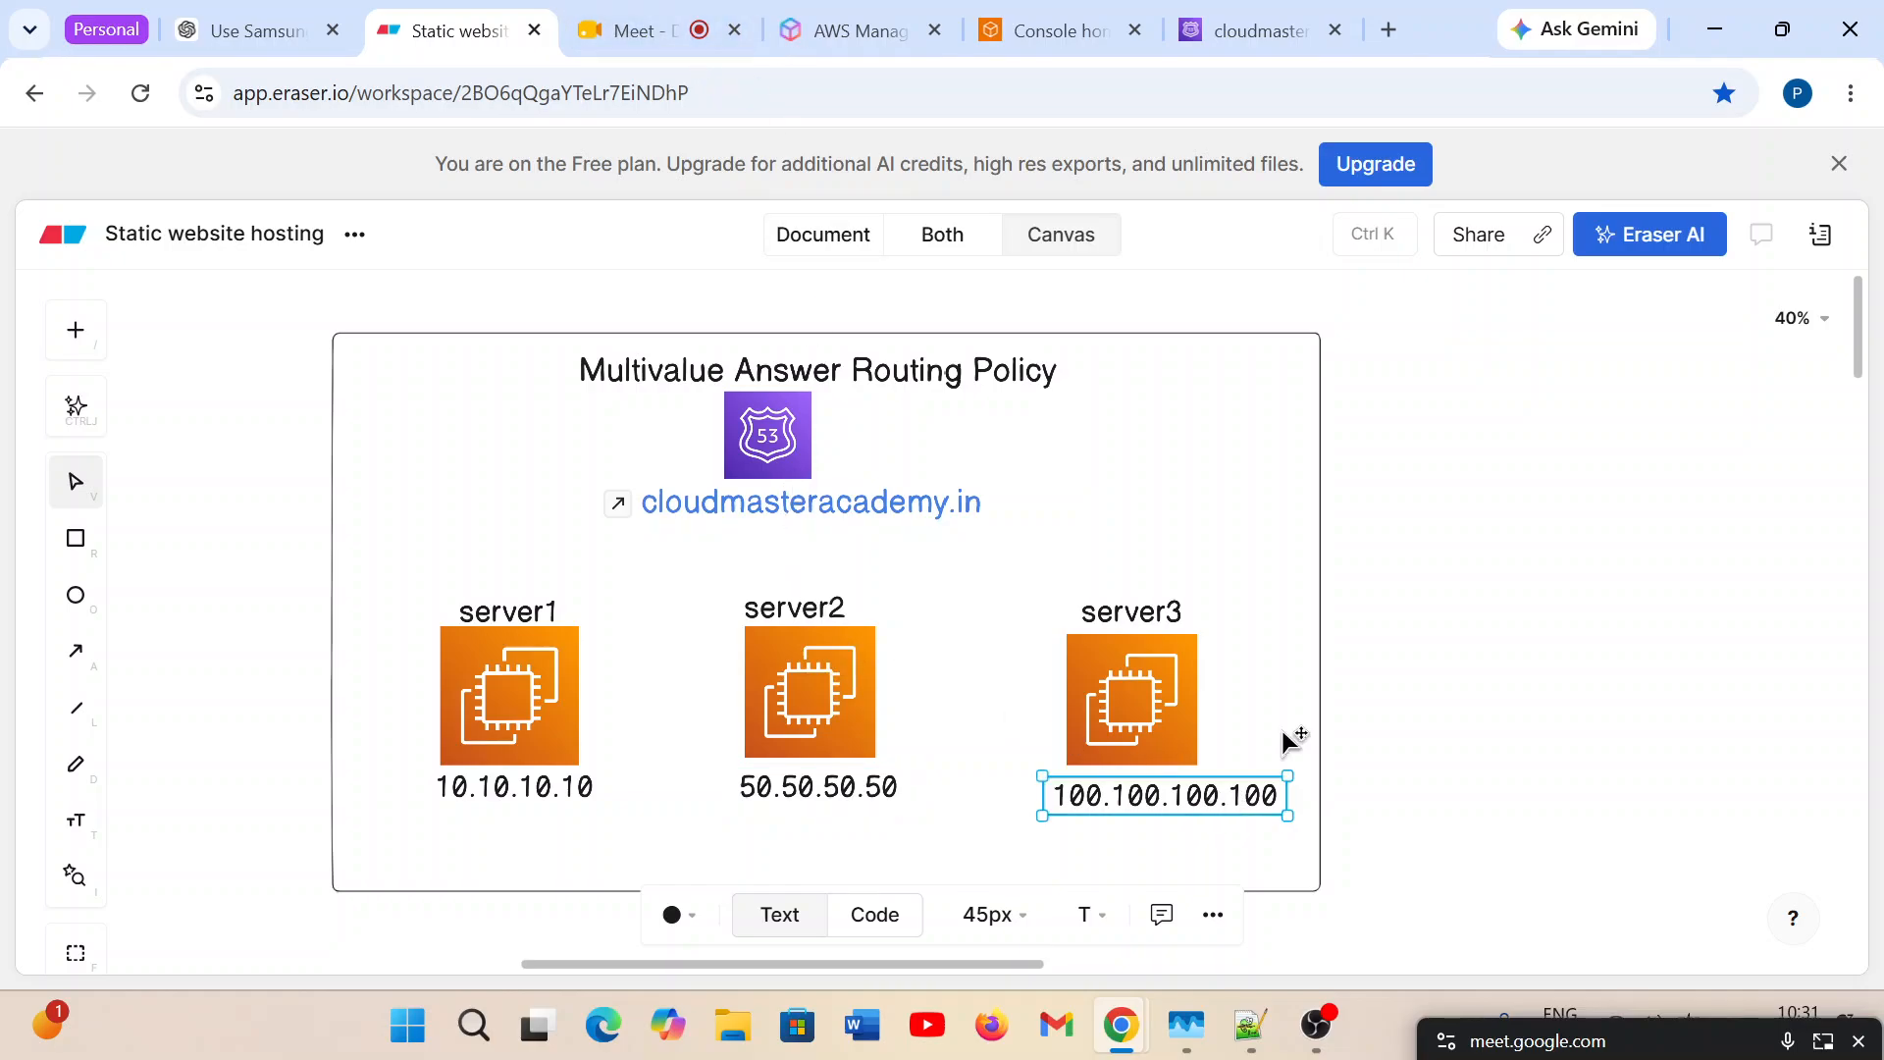
{"action": "left_click", "coordinate": [1447, 629]}
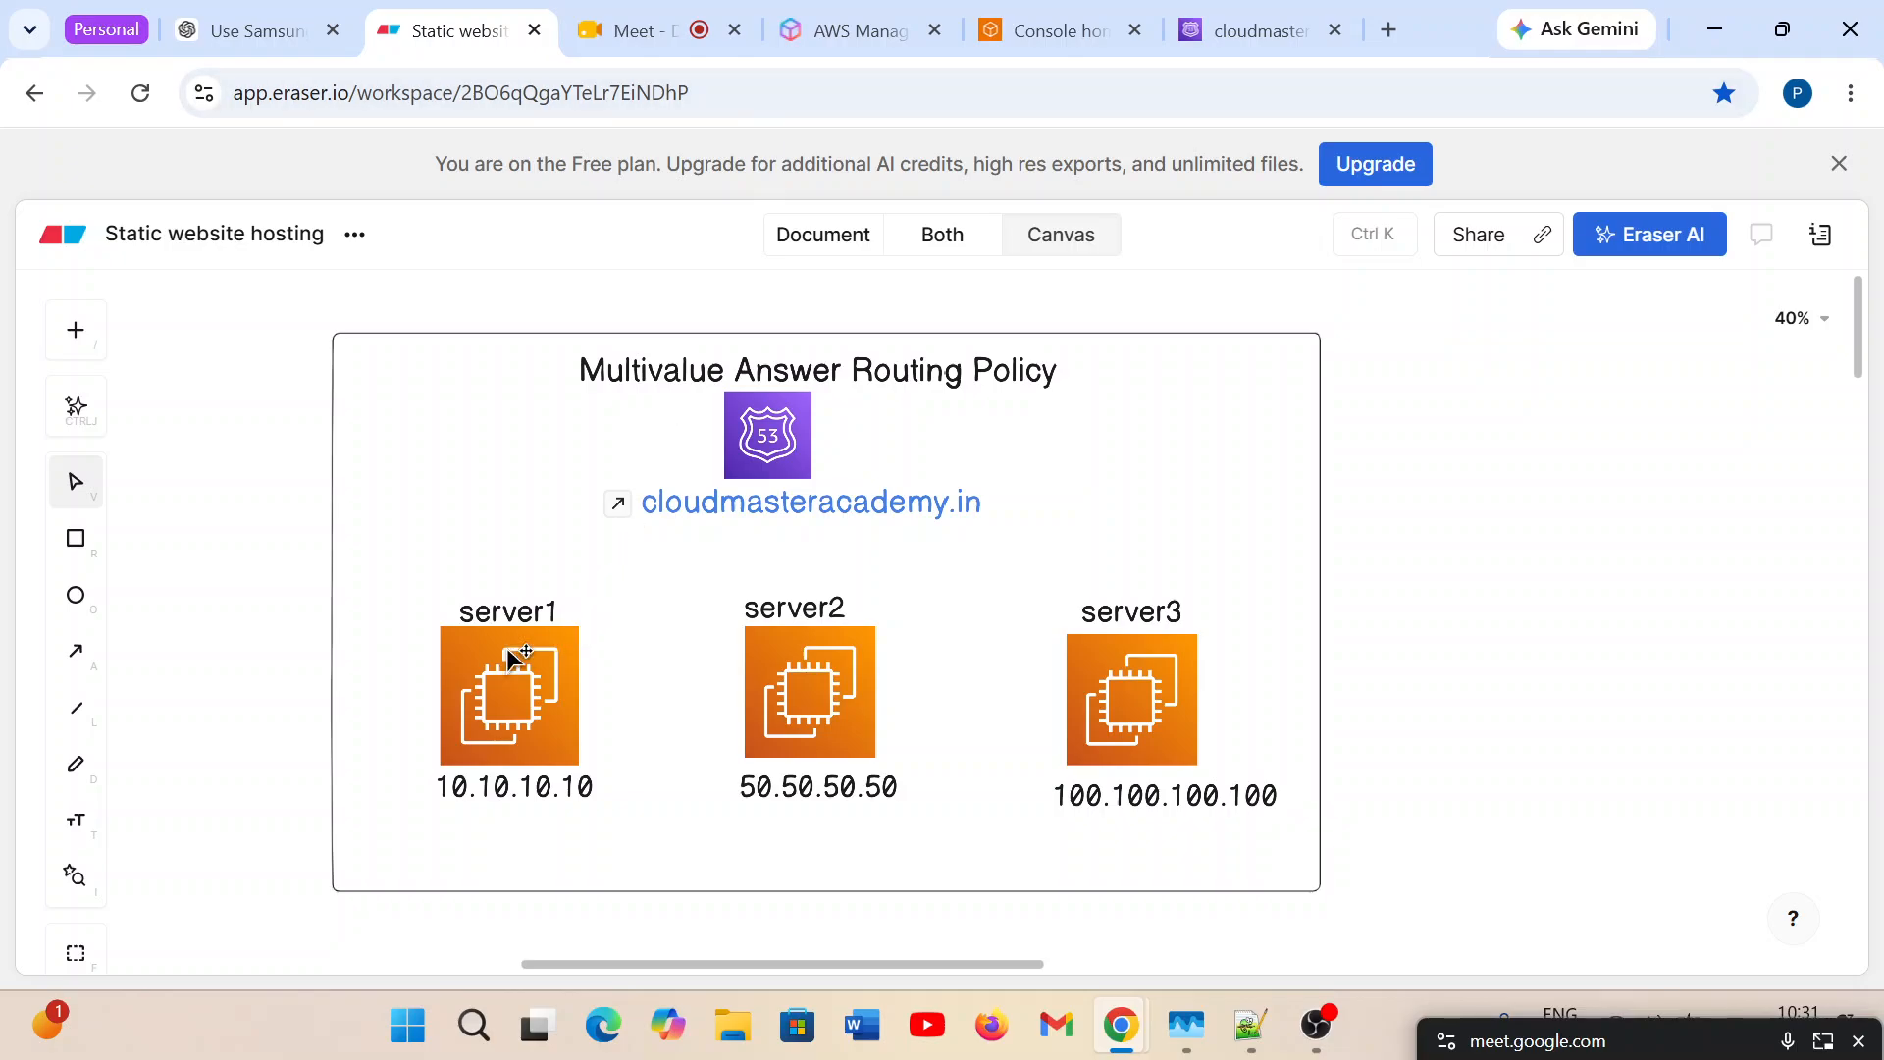
{"action": "left_click", "coordinate": [497, 707]}
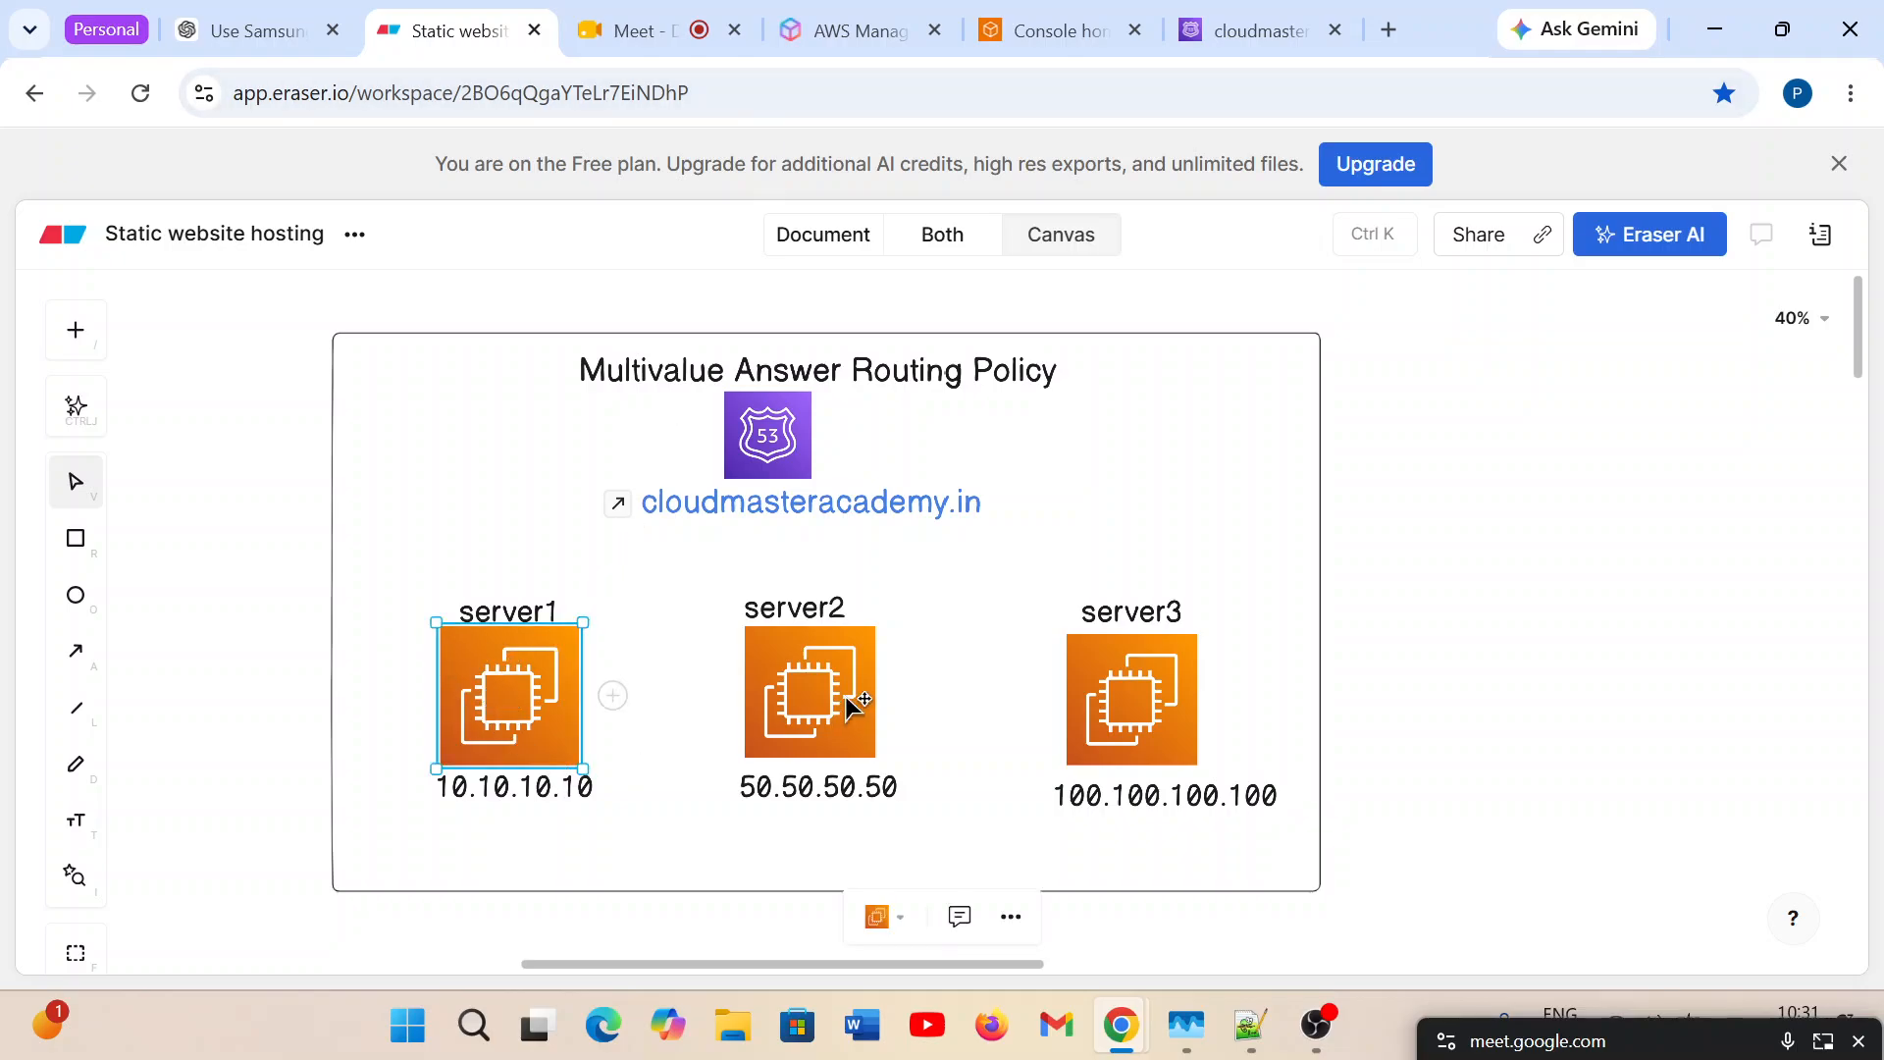
{"action": "left_click", "coordinate": [835, 698]}
{"action": "left_click", "coordinate": [524, 771]}
{"action": "left_click", "coordinate": [534, 786]}
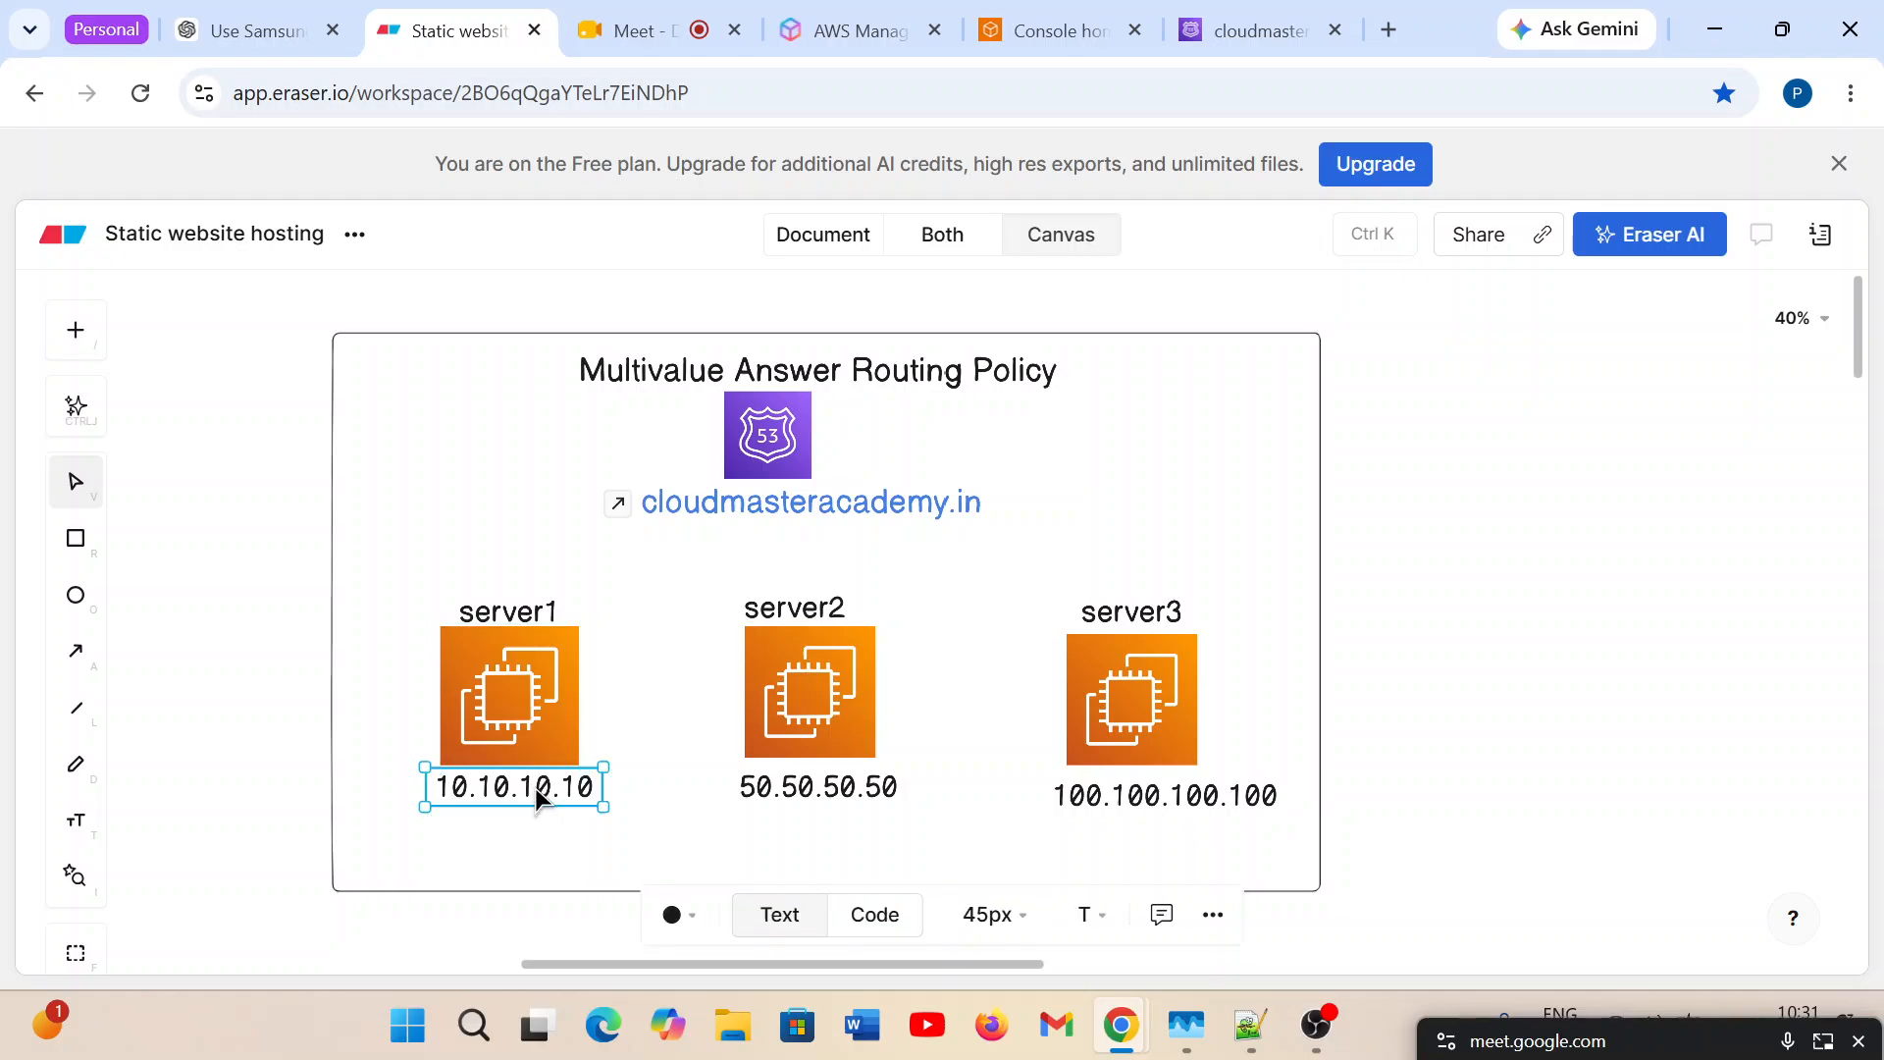
{"action": "left_click", "coordinate": [872, 729]}
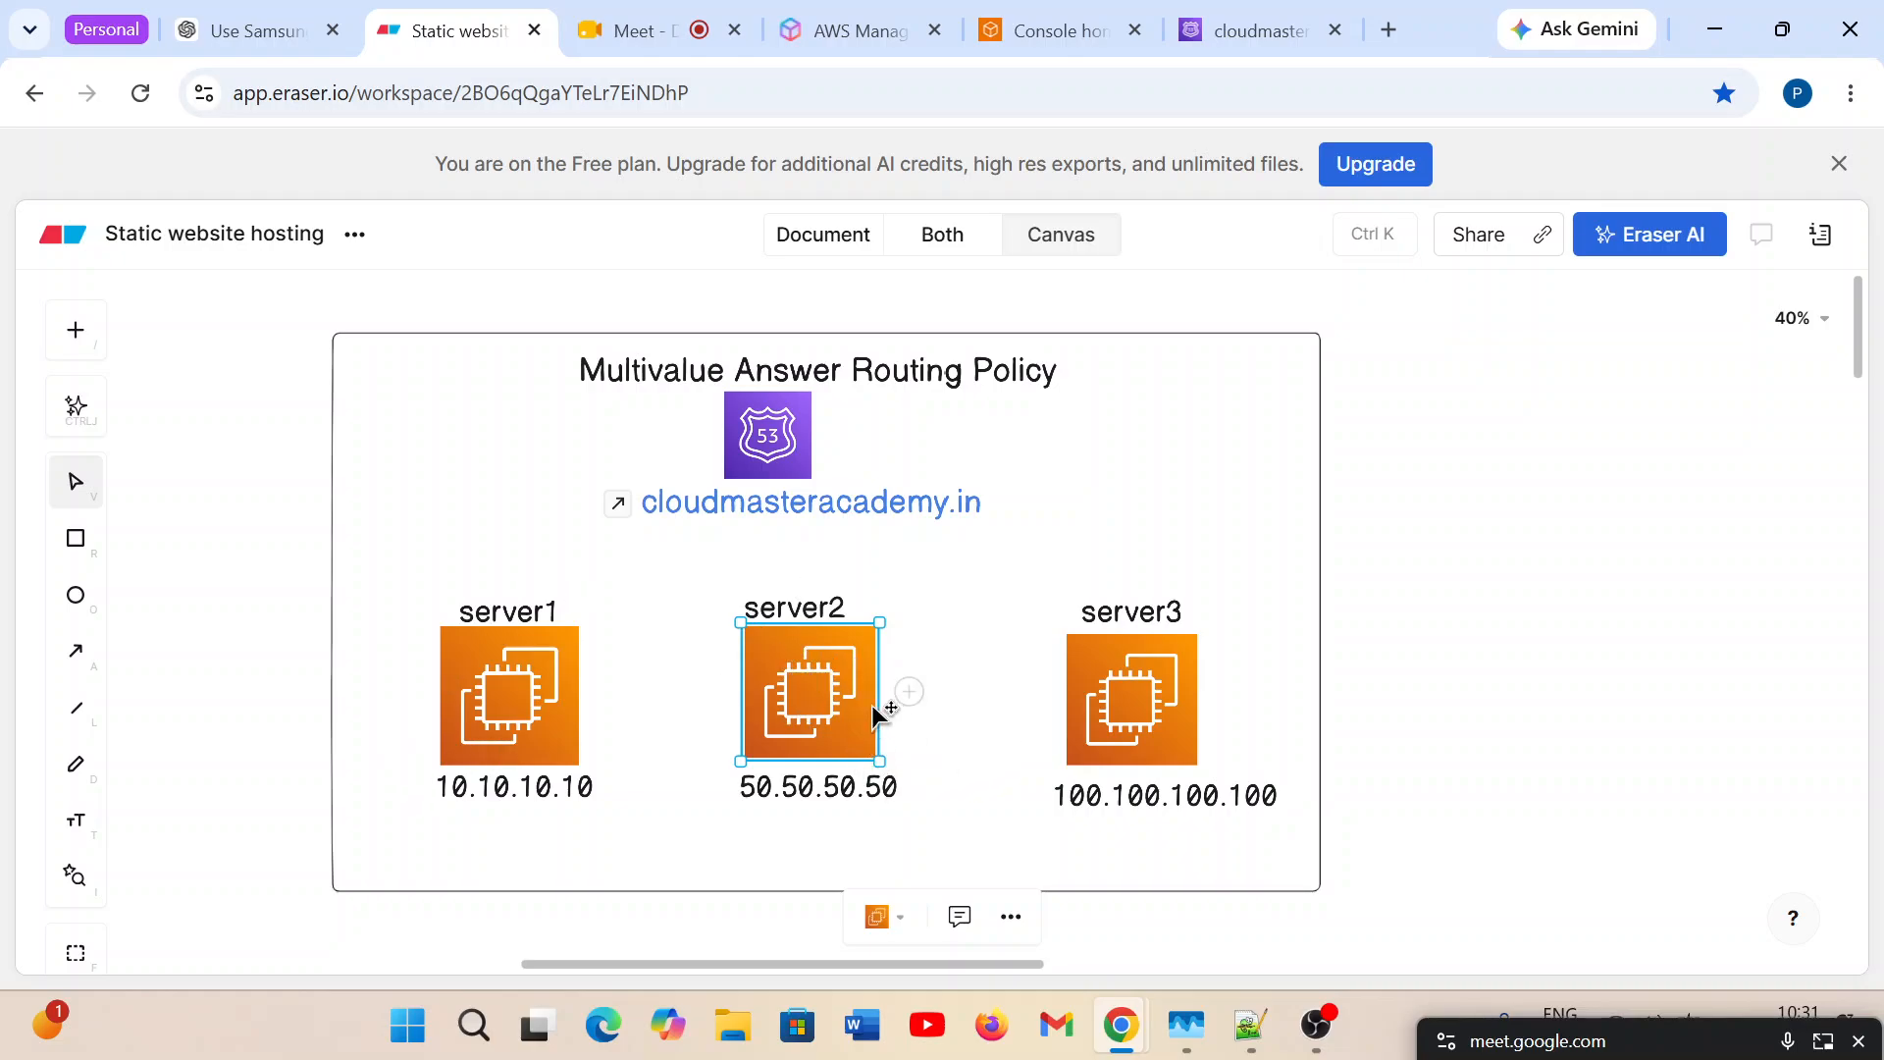
Switch to the Route 53 record creation form and review Record 1's domain name and available record types.
{"action": "left_click", "coordinate": [1273, 9]}
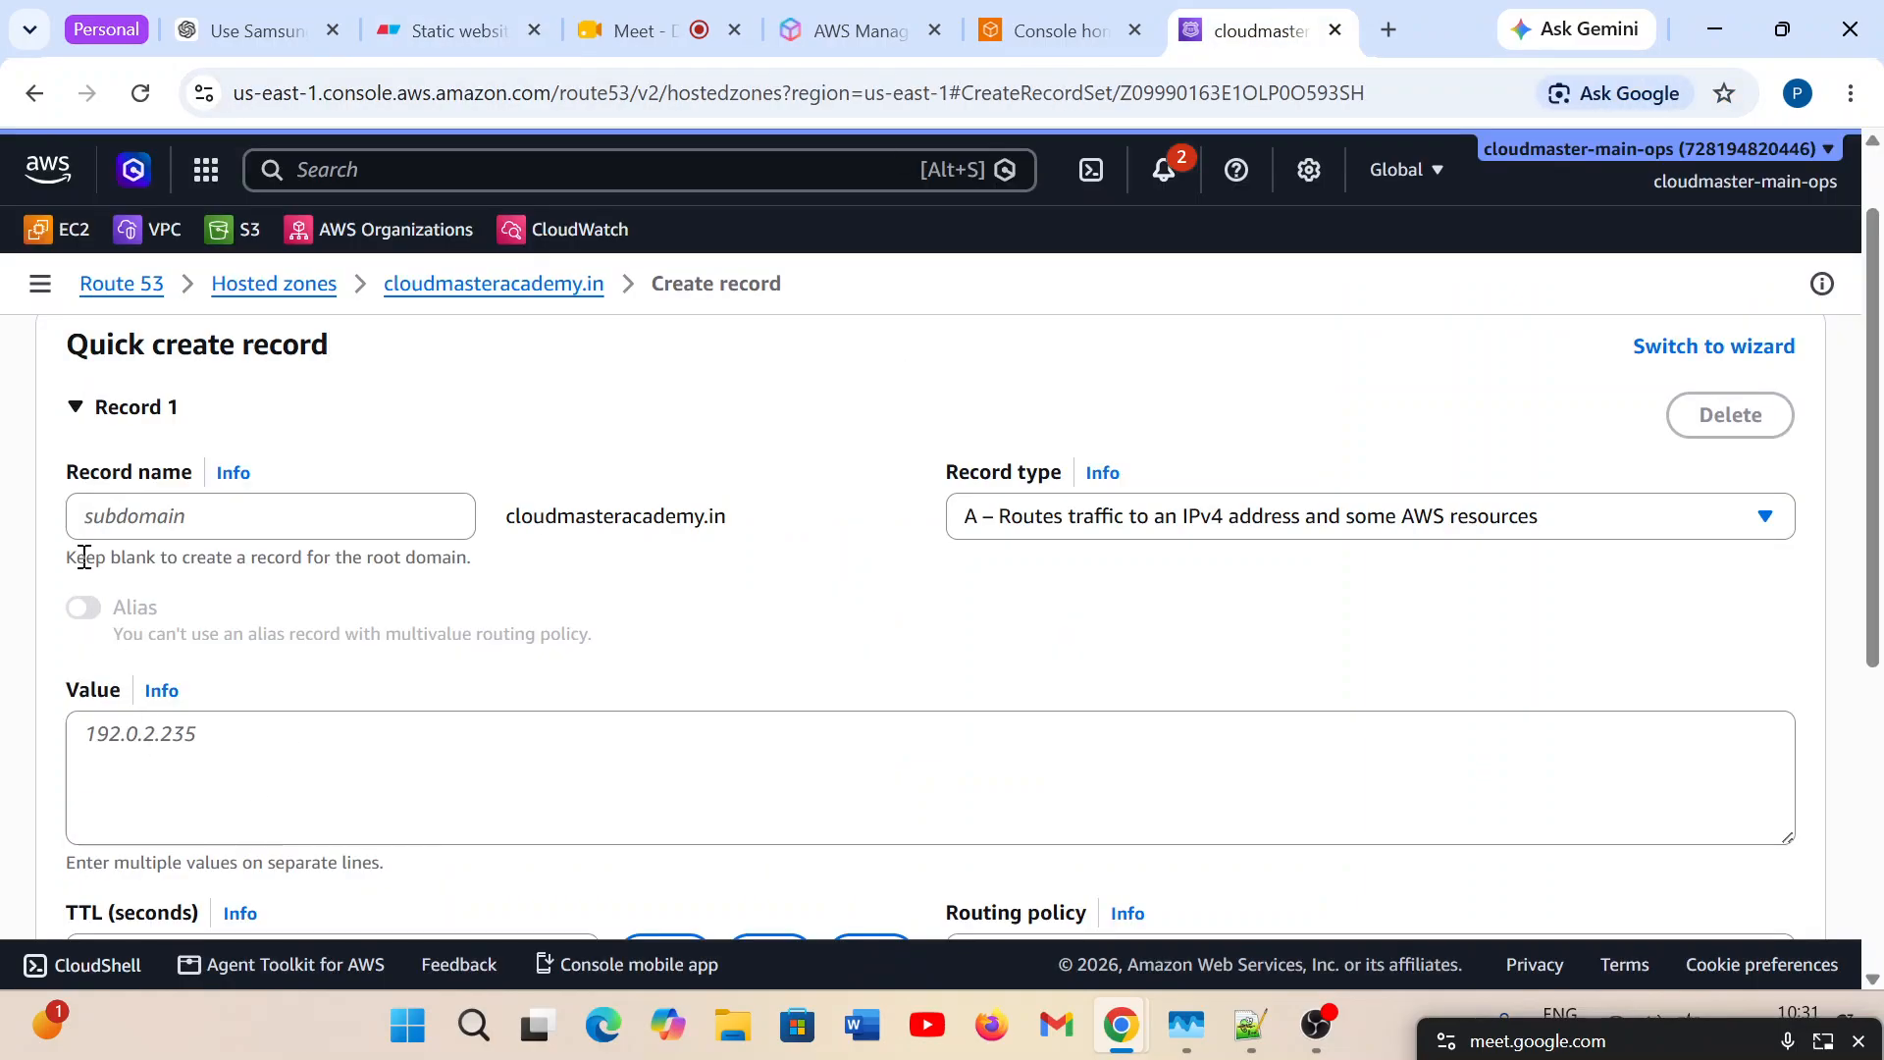
{"action": "left_click_drag", "start_coordinate": [731, 520], "coordinate": [509, 534]}
{"action": "left_click", "coordinate": [530, 543]}
{"action": "left_click", "coordinate": [1176, 528]}
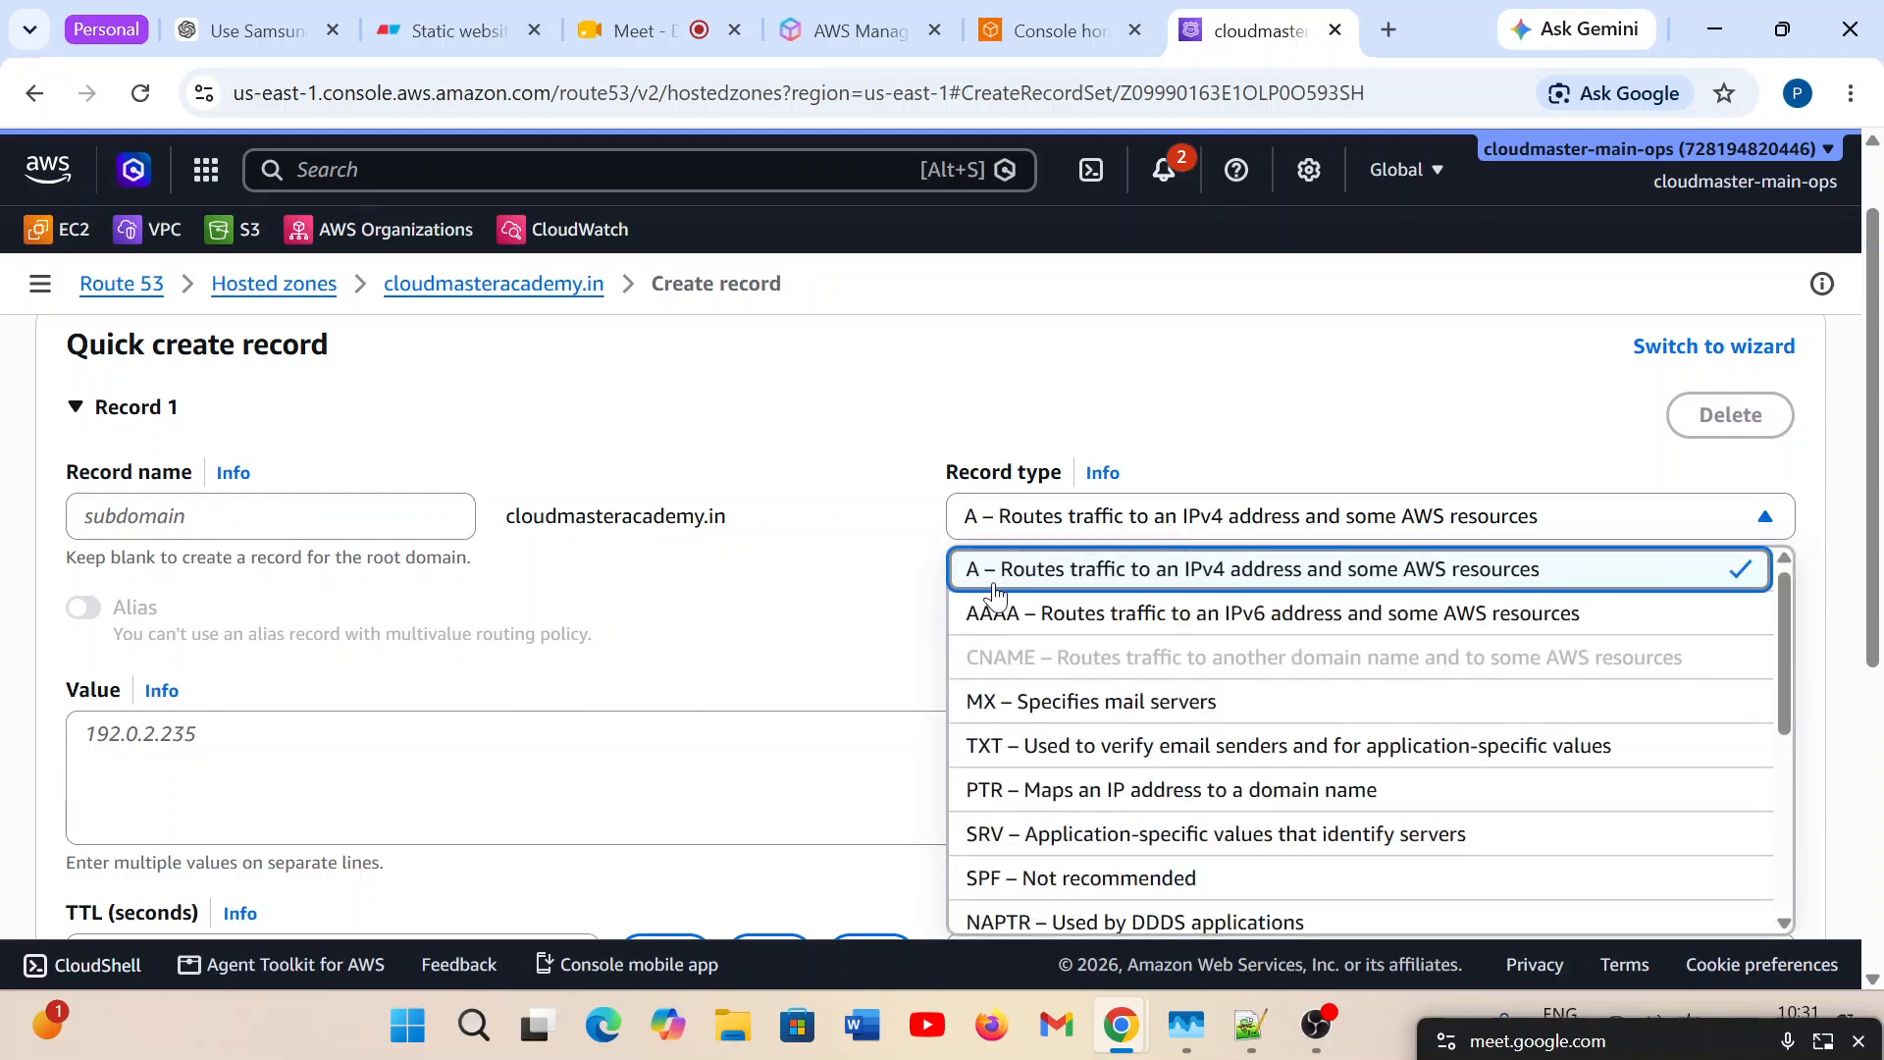
{"action": "left_click", "coordinate": [1160, 521]}
Copy server1's IP address 10.10.10.10 from the Eraser diagram and paste it as Record 1's value in Route 53.
{"action": "scroll", "coordinate": [677, 707], "scroll_direction": "down", "scroll_amount": 1}
{"action": "scroll", "coordinate": [677, 707], "scroll_direction": "down", "scroll_amount": 3}
{"action": "left_click", "coordinate": [115, 453]}
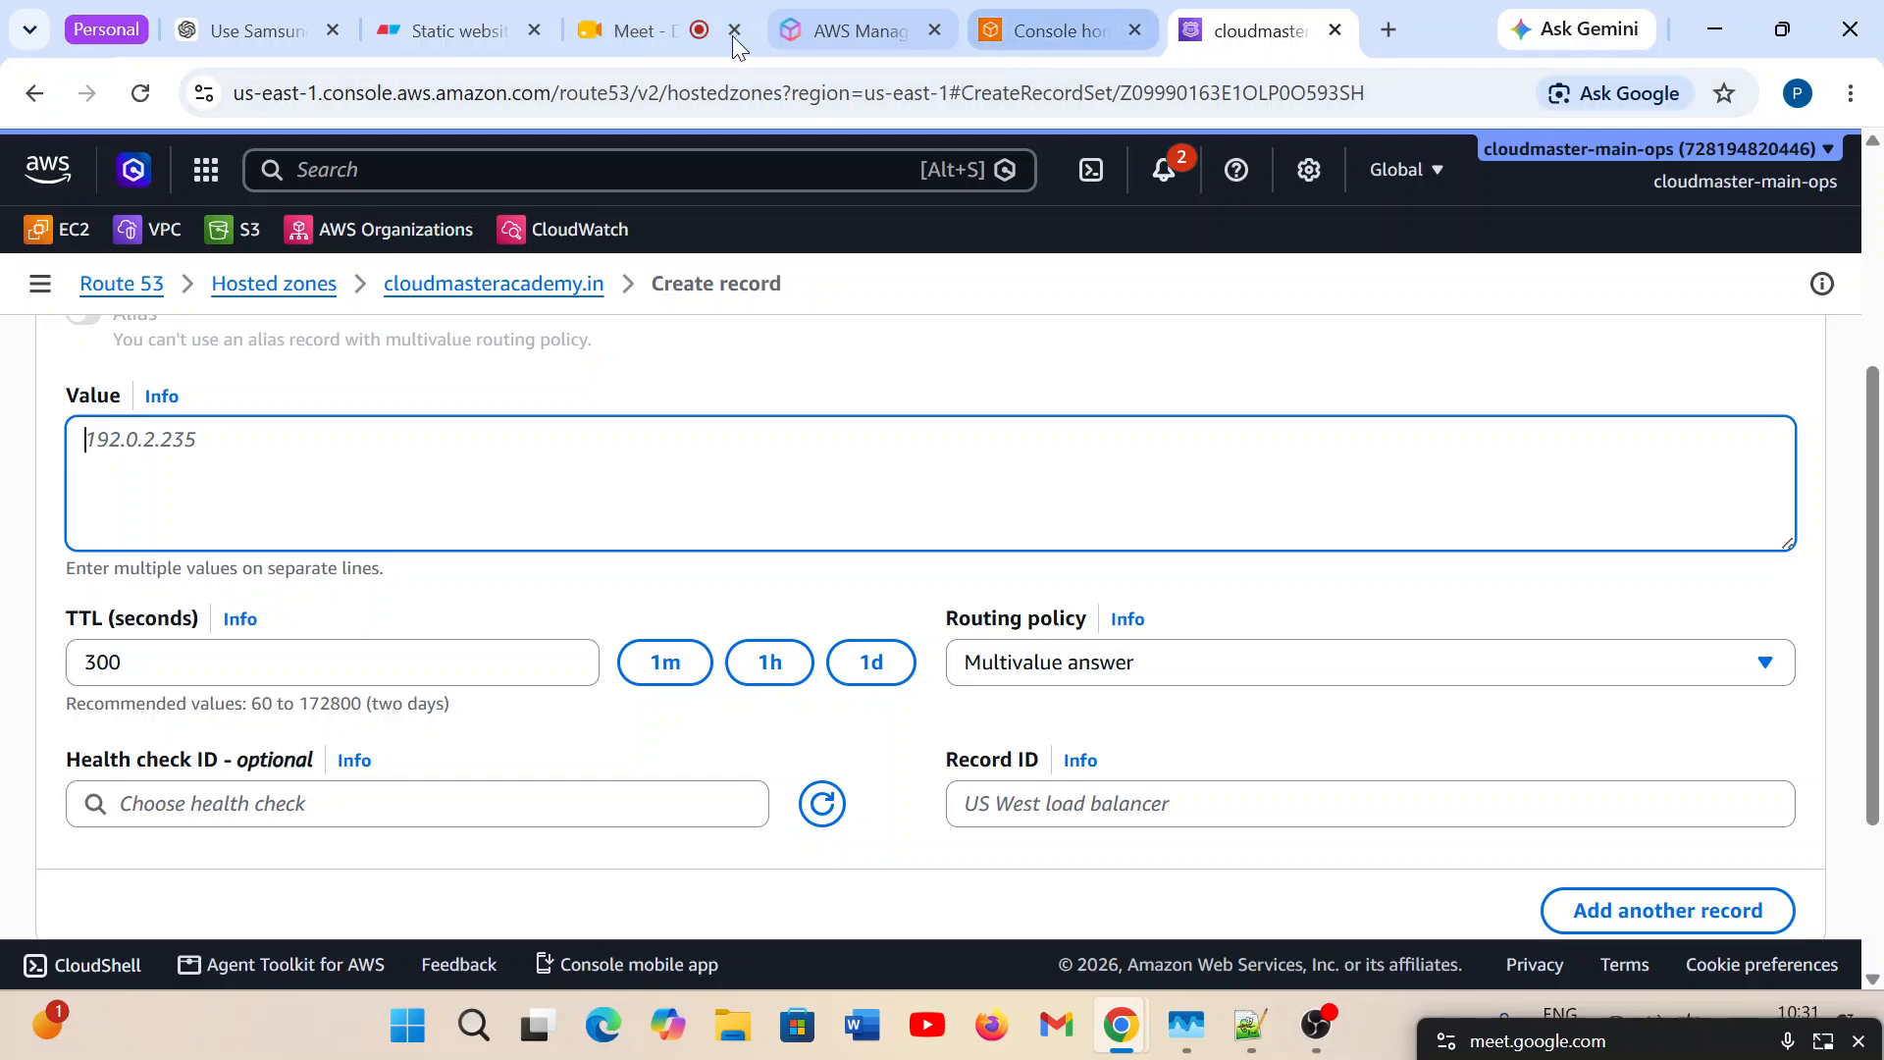
{"action": "left_click", "coordinate": [492, 31]}
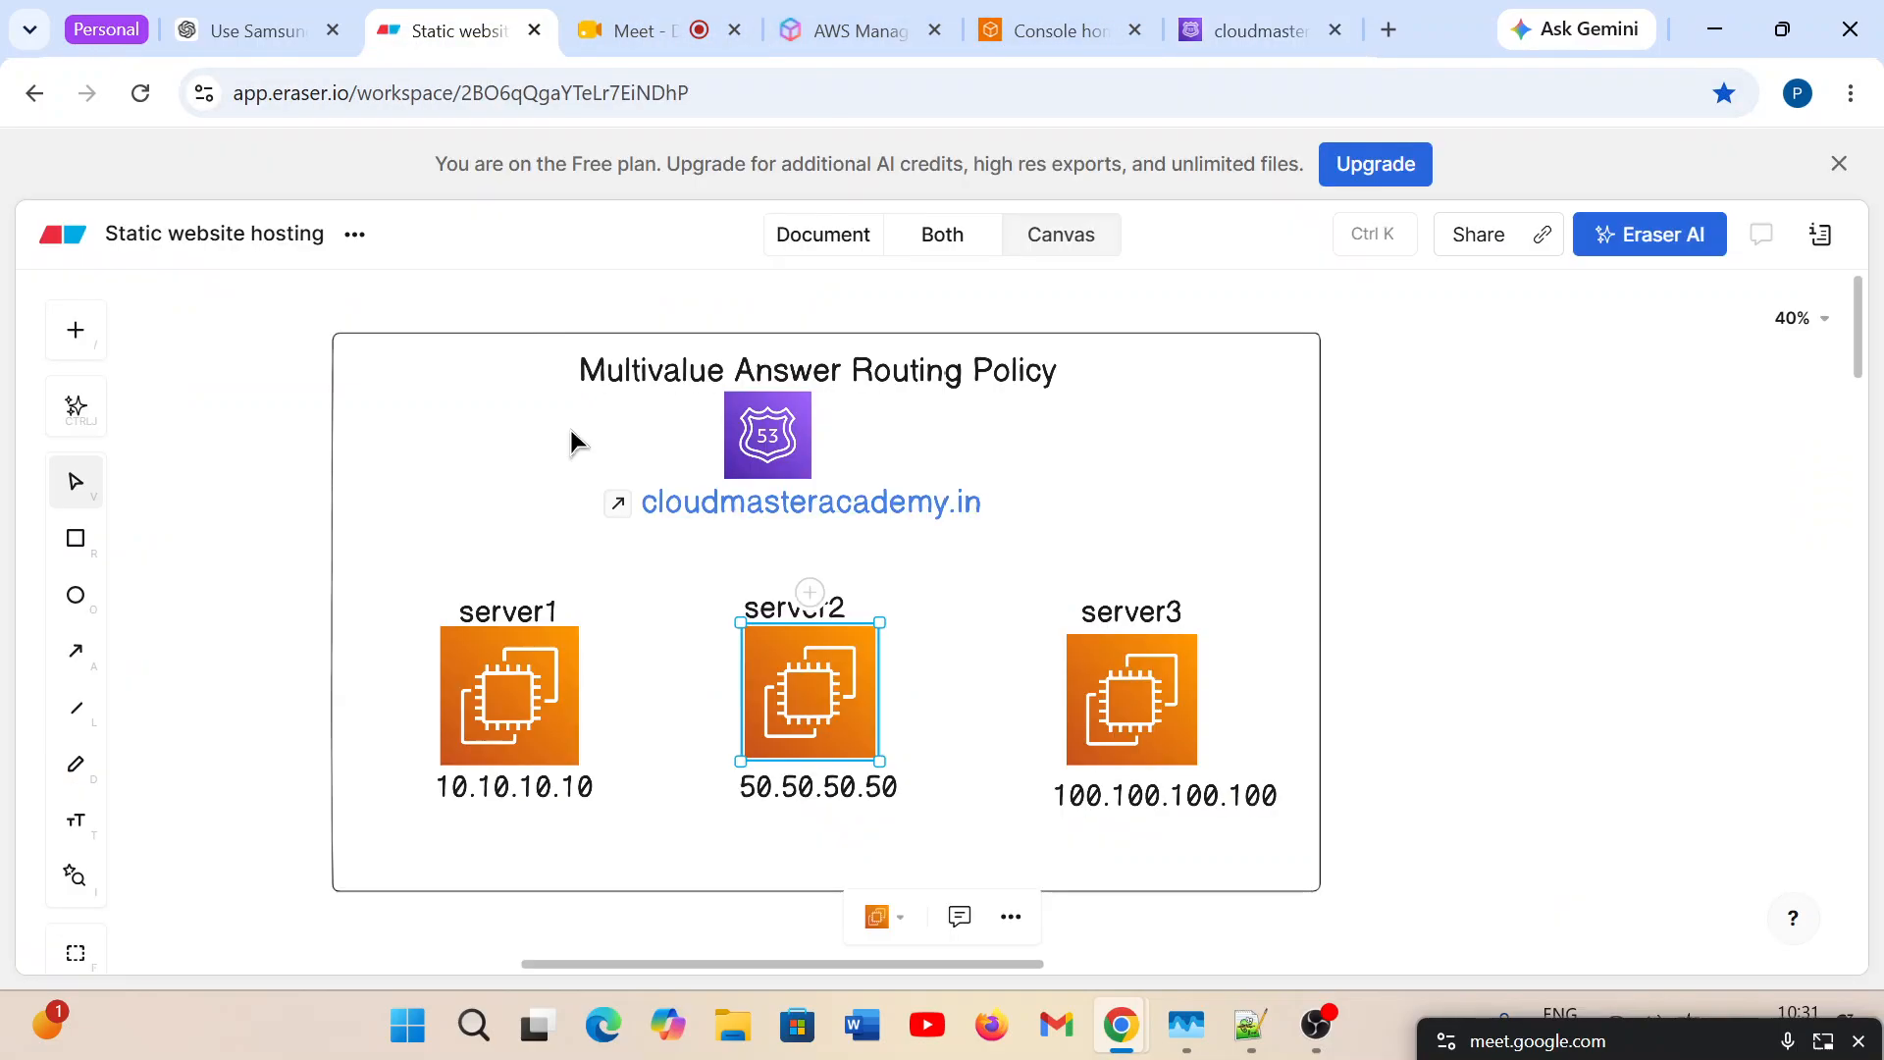
{"action": "left_click", "coordinate": [499, 791]}
{"action": "left_click", "coordinate": [498, 791]}
{"action": "double_click", "coordinate": [510, 792]}
{"action": "key", "text": "ctrl+c"}
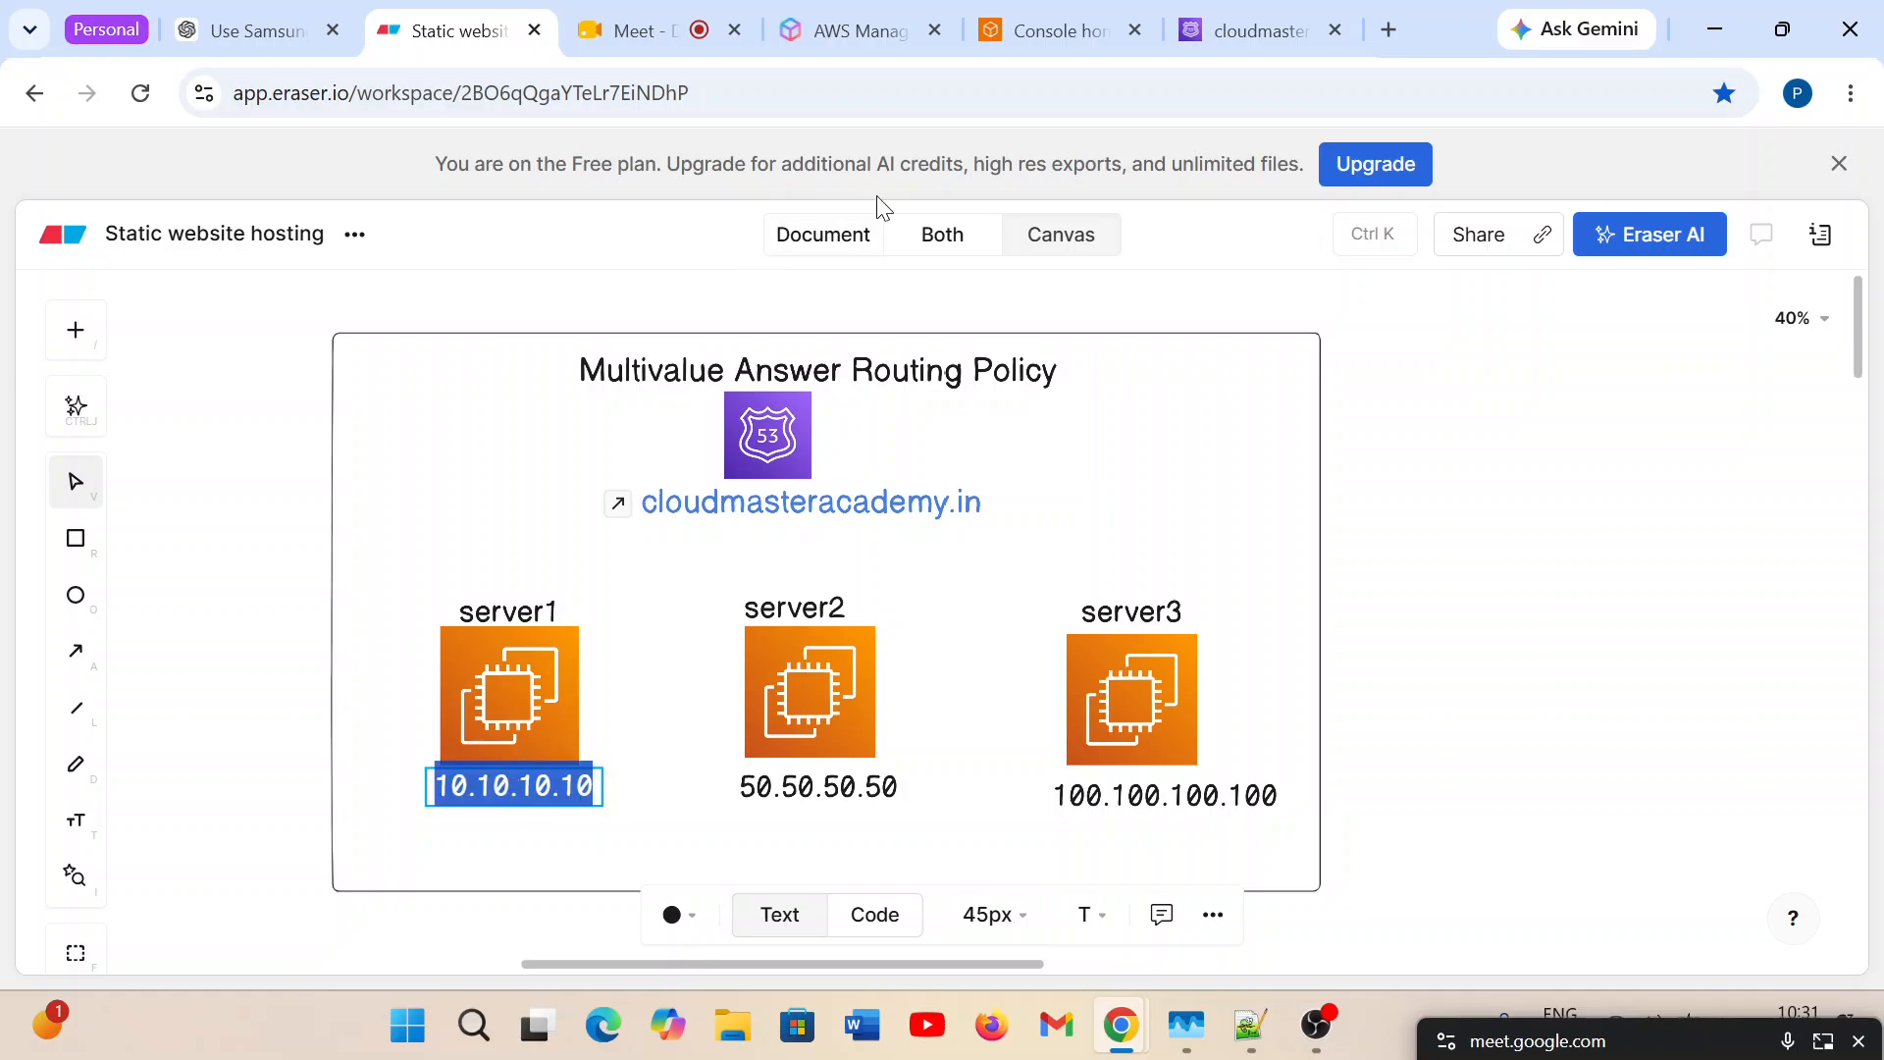
{"action": "left_click", "coordinate": [1261, 31]}
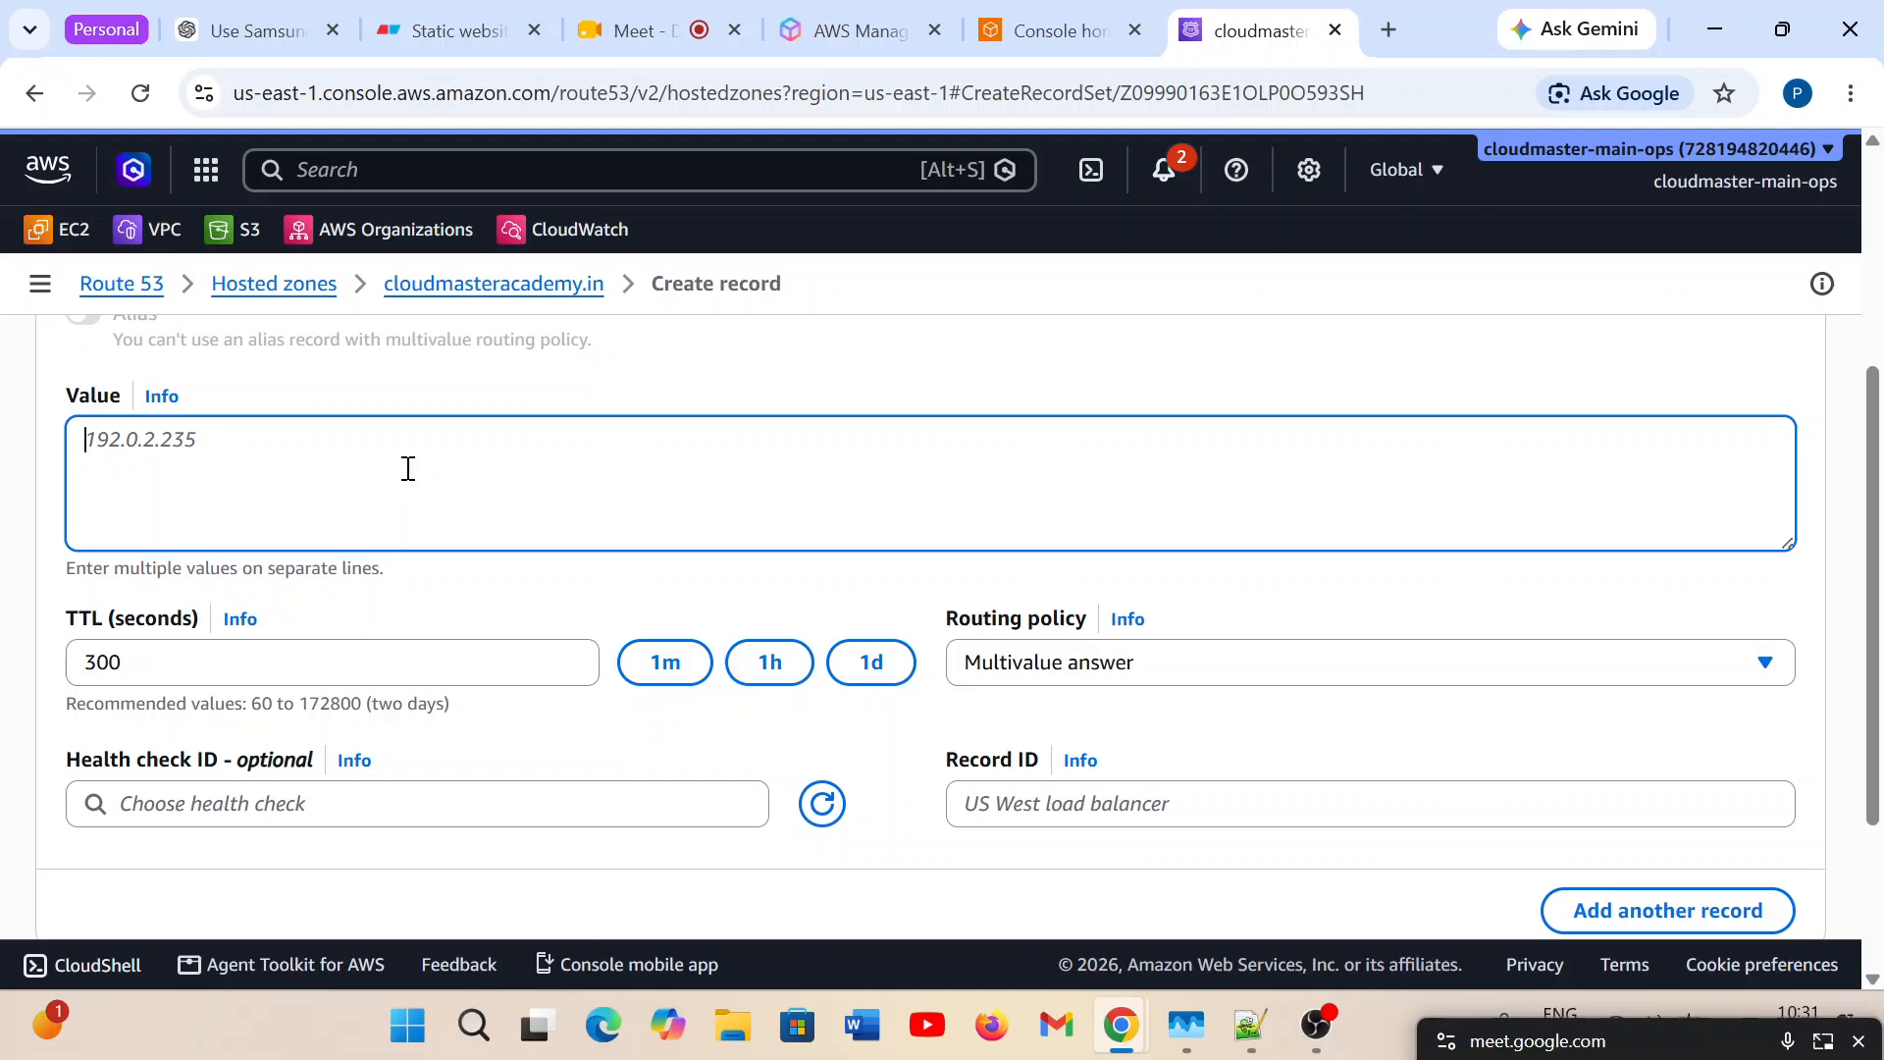
{"action": "key", "text": "ctrl+v"}
Set Record 1's record ID to R1.
{"action": "scroll", "coordinate": [700, 797], "scroll_direction": "down", "scroll_amount": 1}
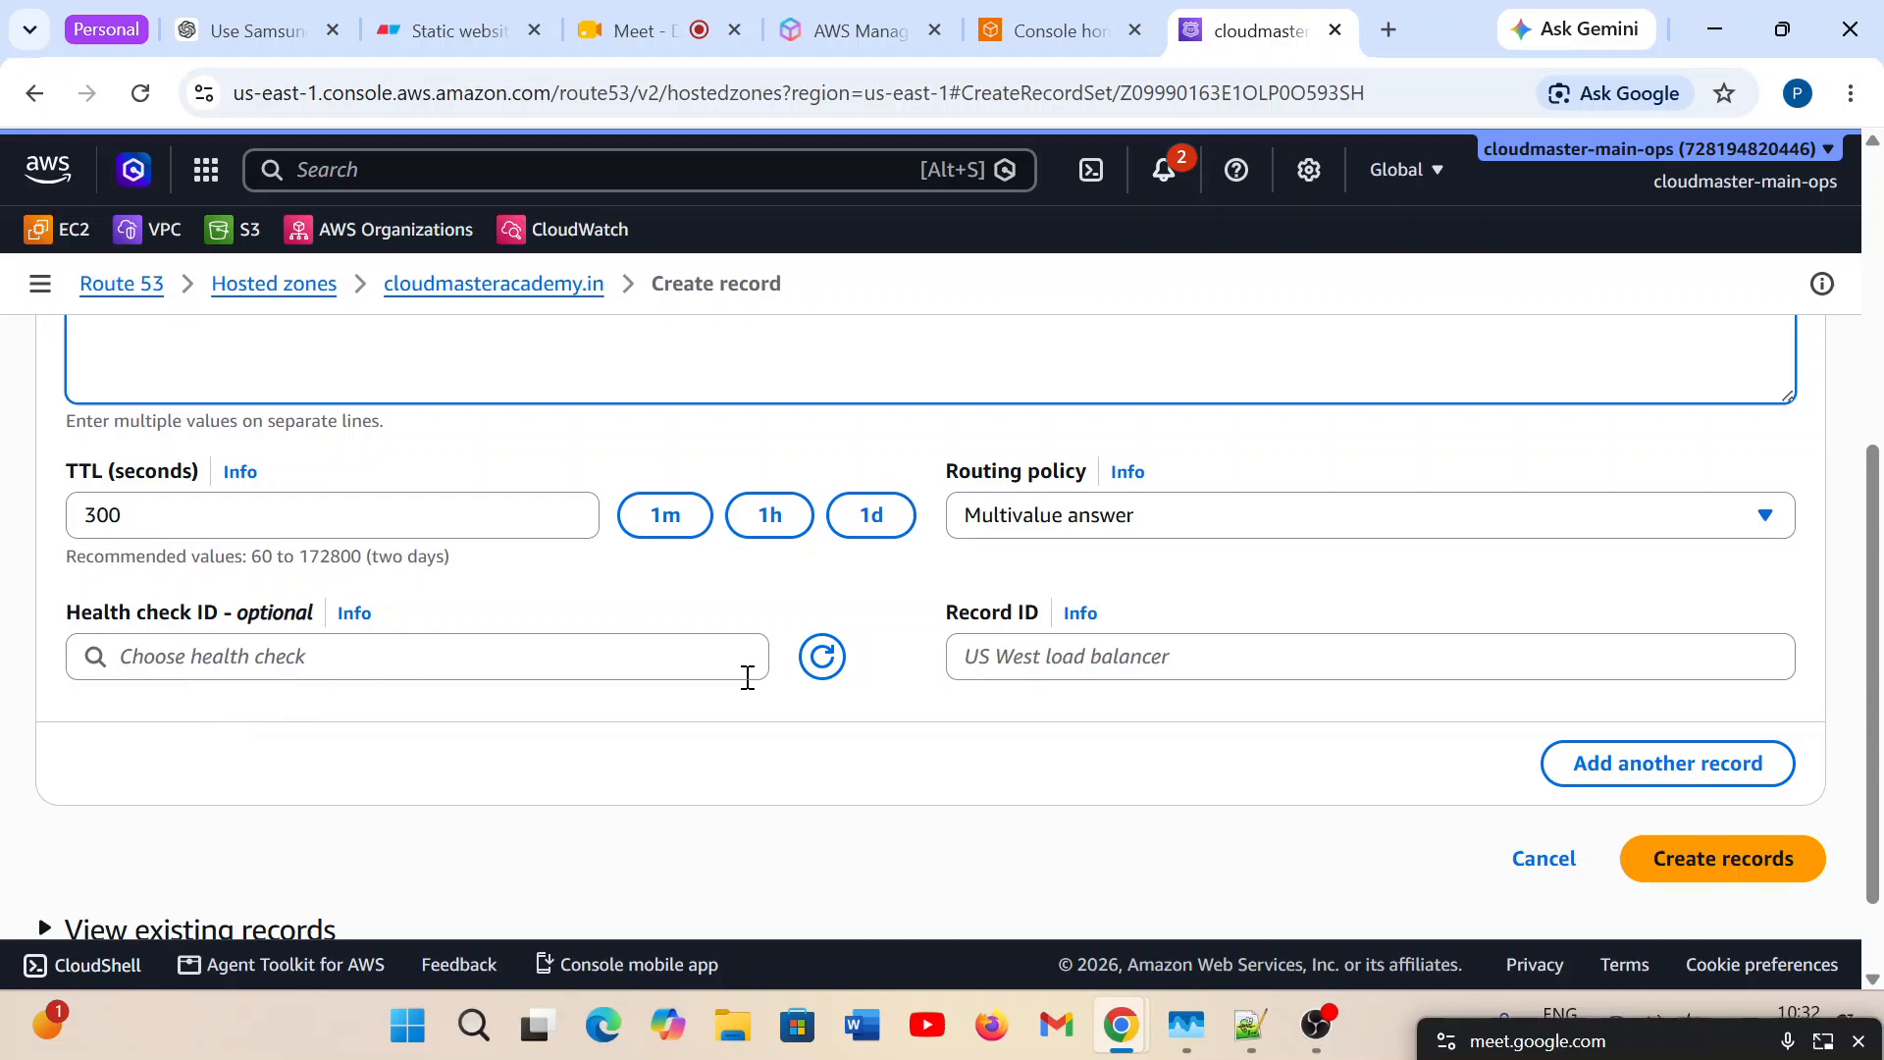
{"action": "left_click", "coordinate": [1089, 651]}
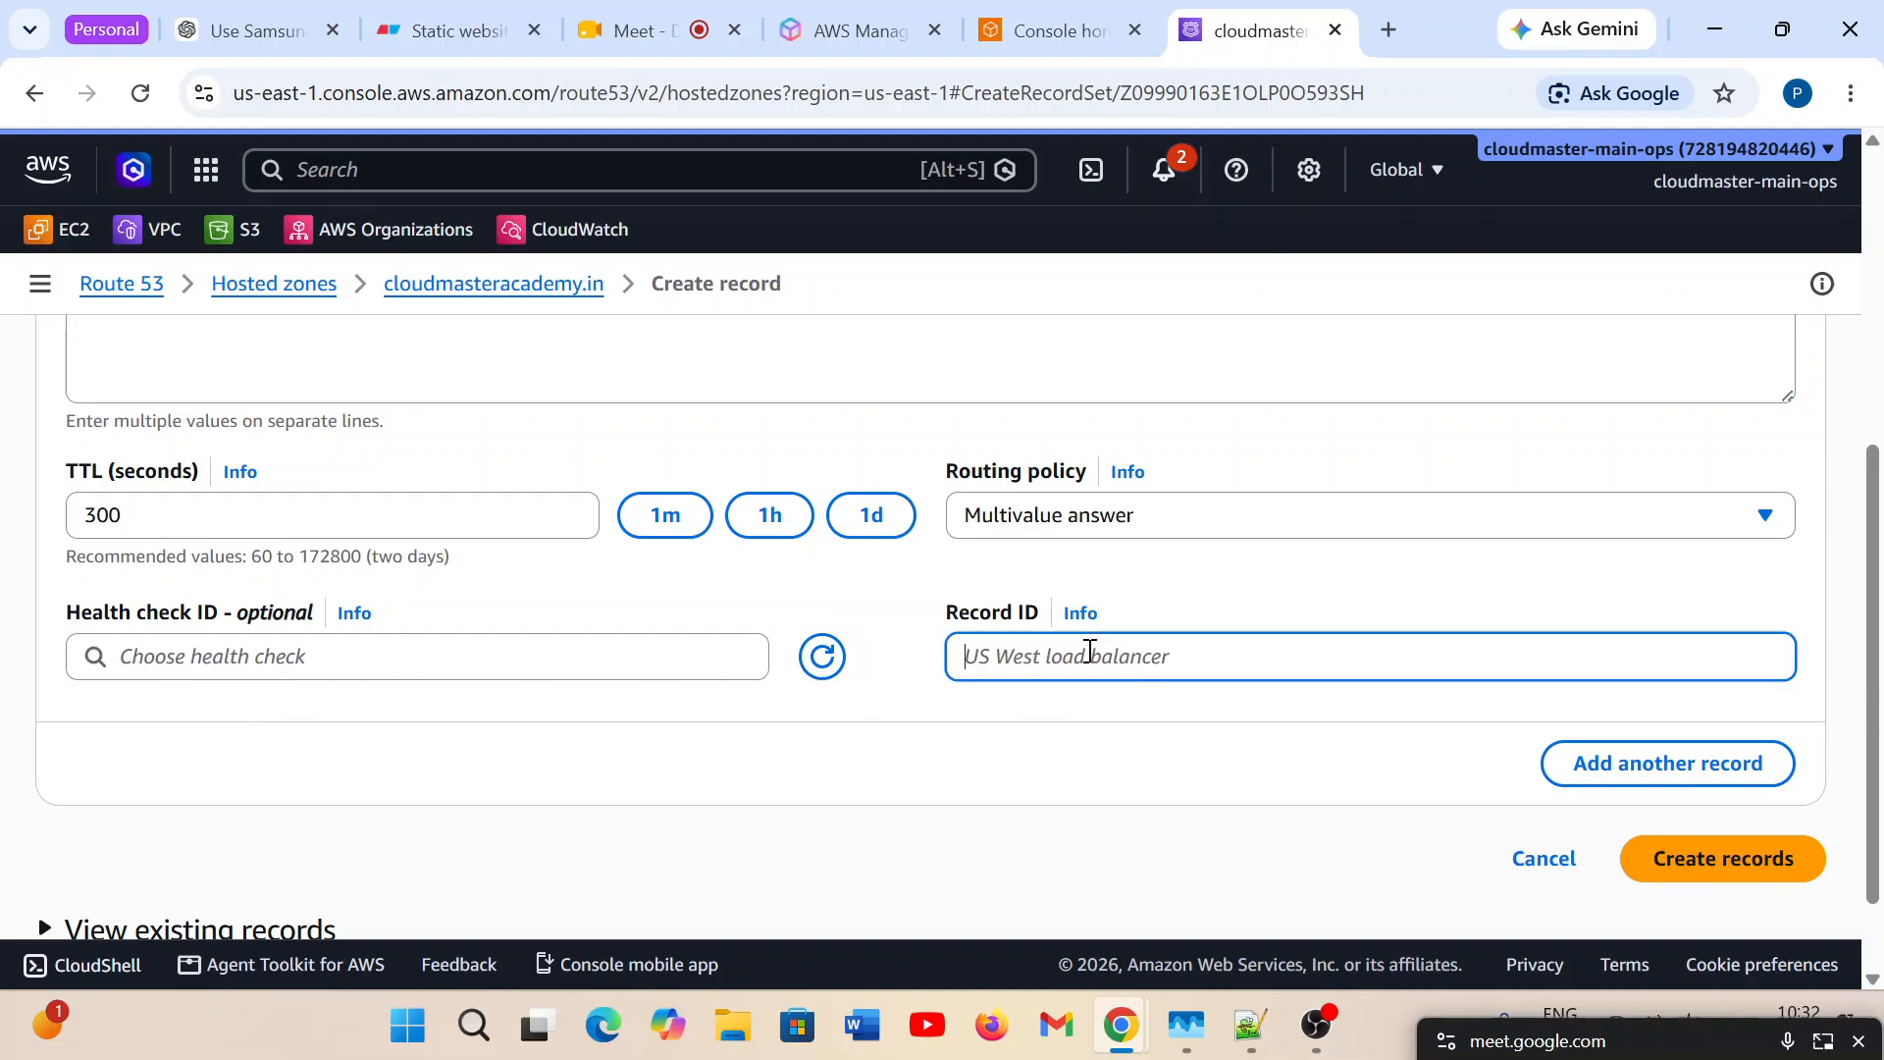
{"action": "type", "text": "R1"}
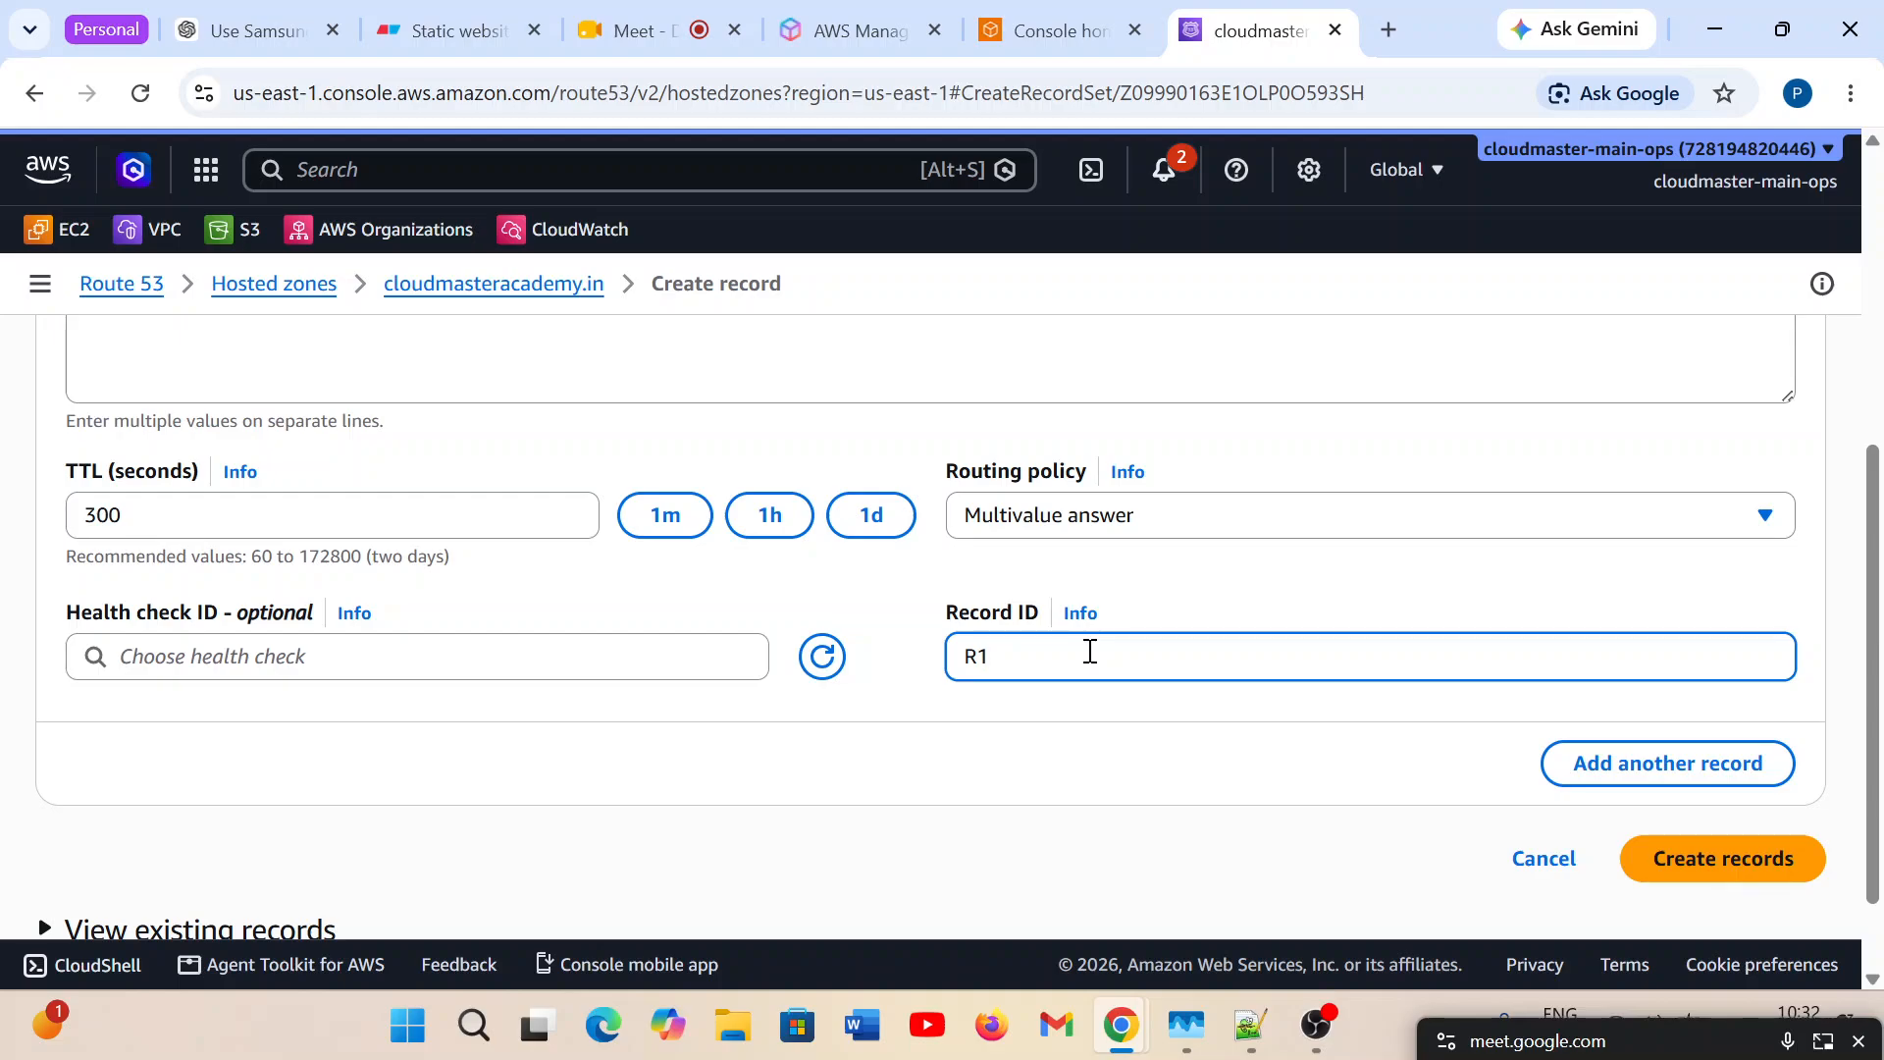
Add a second record and set its routing policy to Multivalue answer.
{"action": "left_click", "coordinate": [1716, 770]}
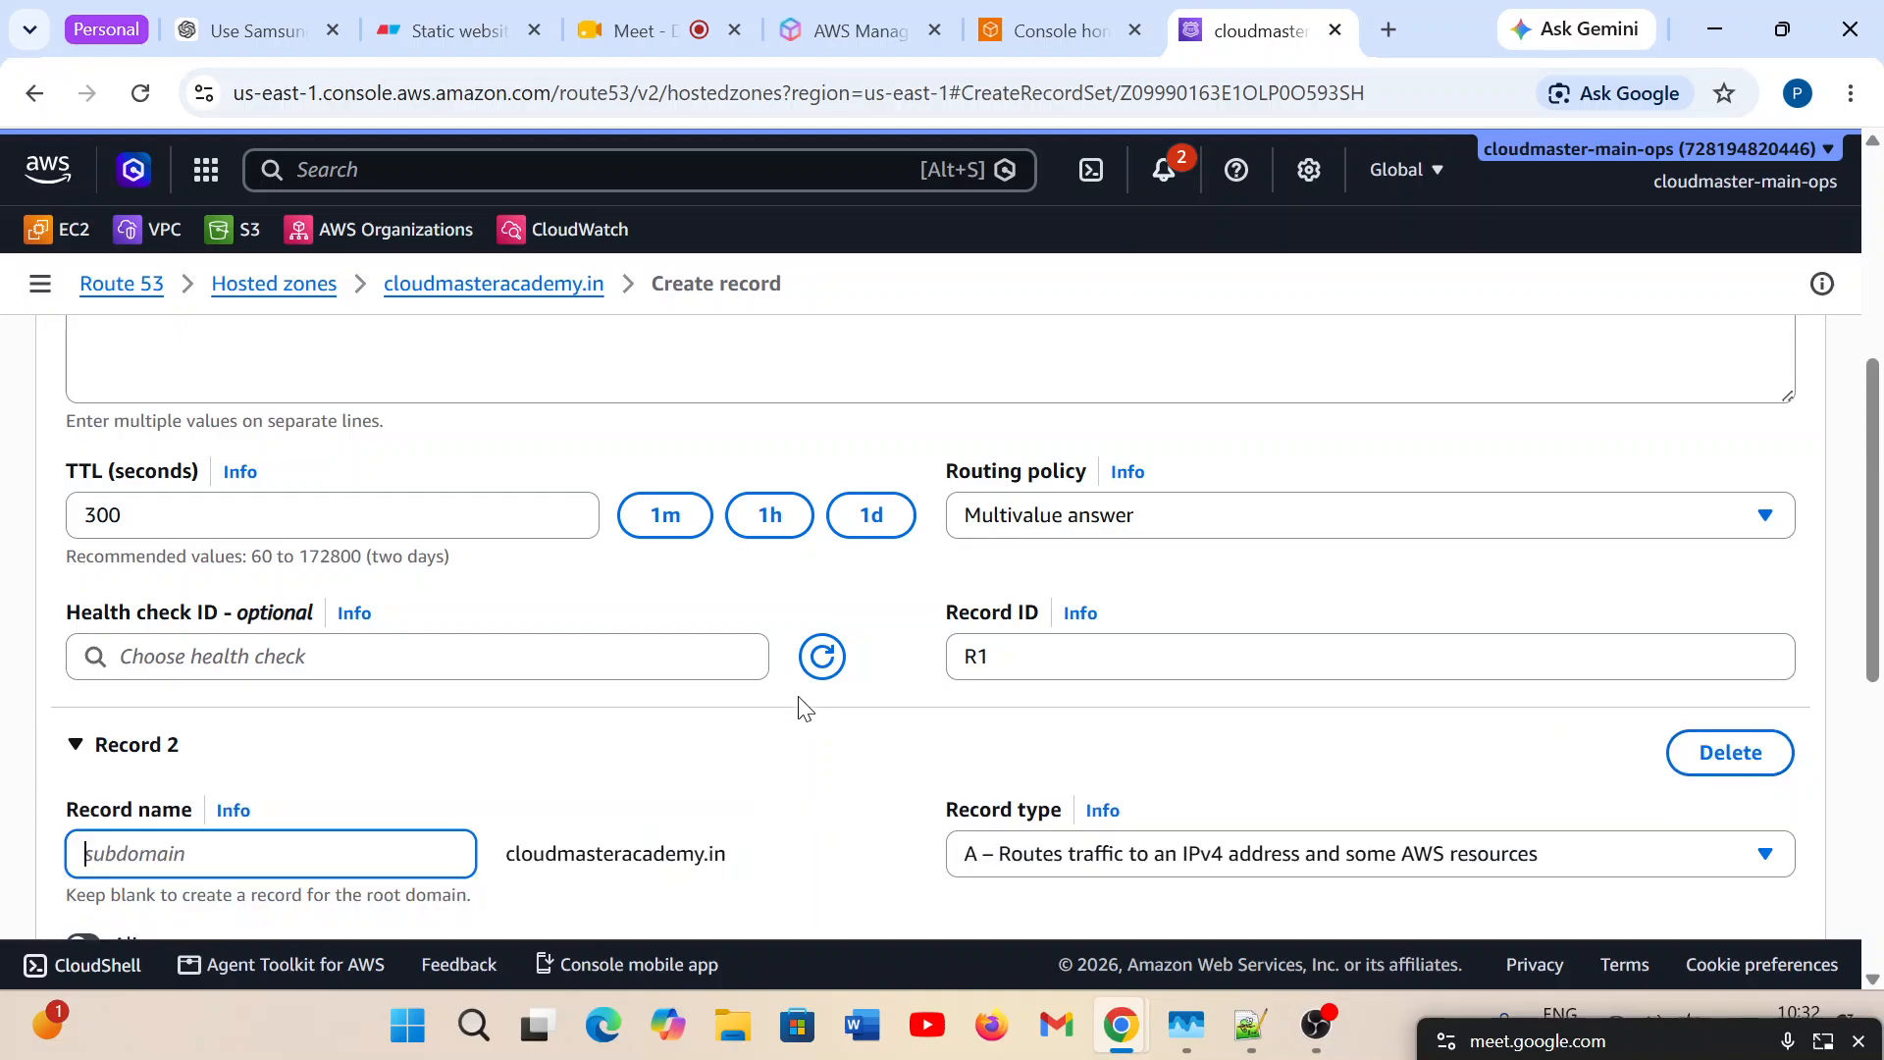
{"action": "scroll", "coordinate": [850, 742], "scroll_direction": "down", "scroll_amount": 1}
{"action": "scroll", "coordinate": [846, 736], "scroll_direction": "down", "scroll_amount": 1}
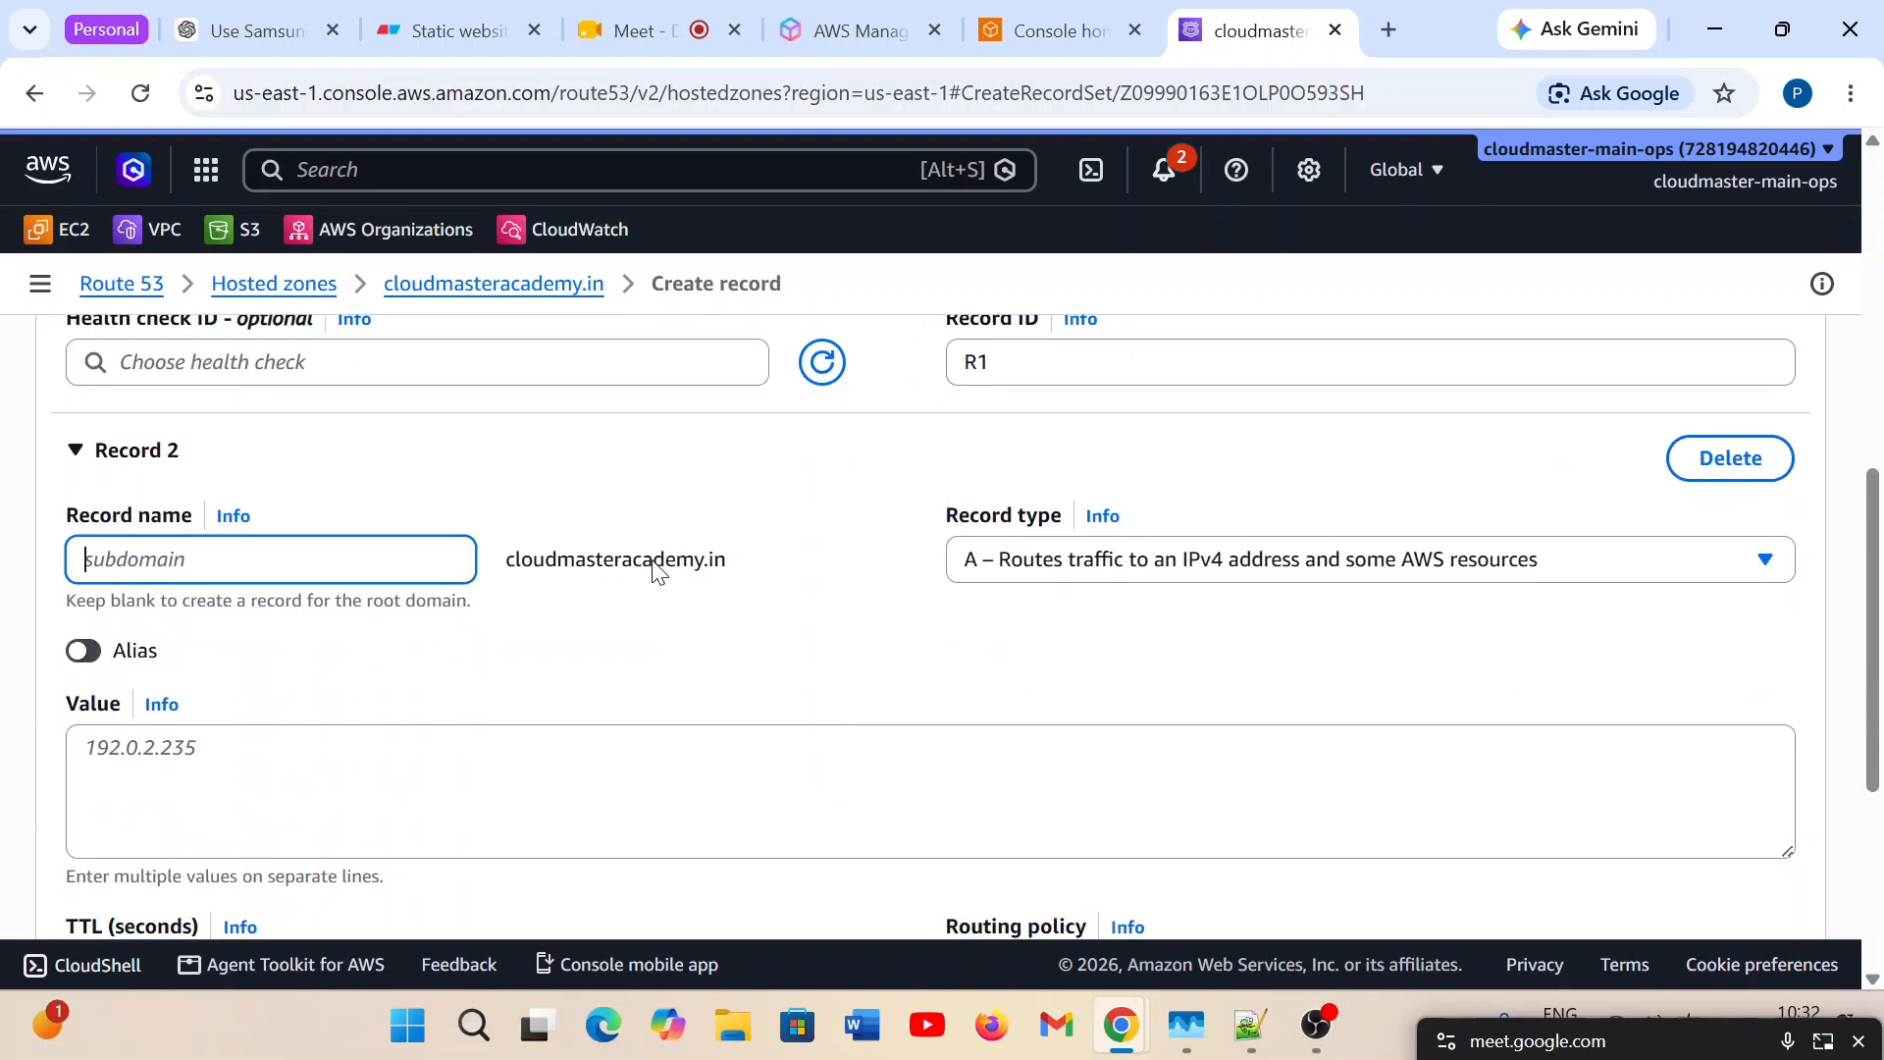
{"action": "double_click", "coordinate": [562, 559]}
{"action": "scroll", "coordinate": [844, 692], "scroll_direction": "down", "scroll_amount": 2}
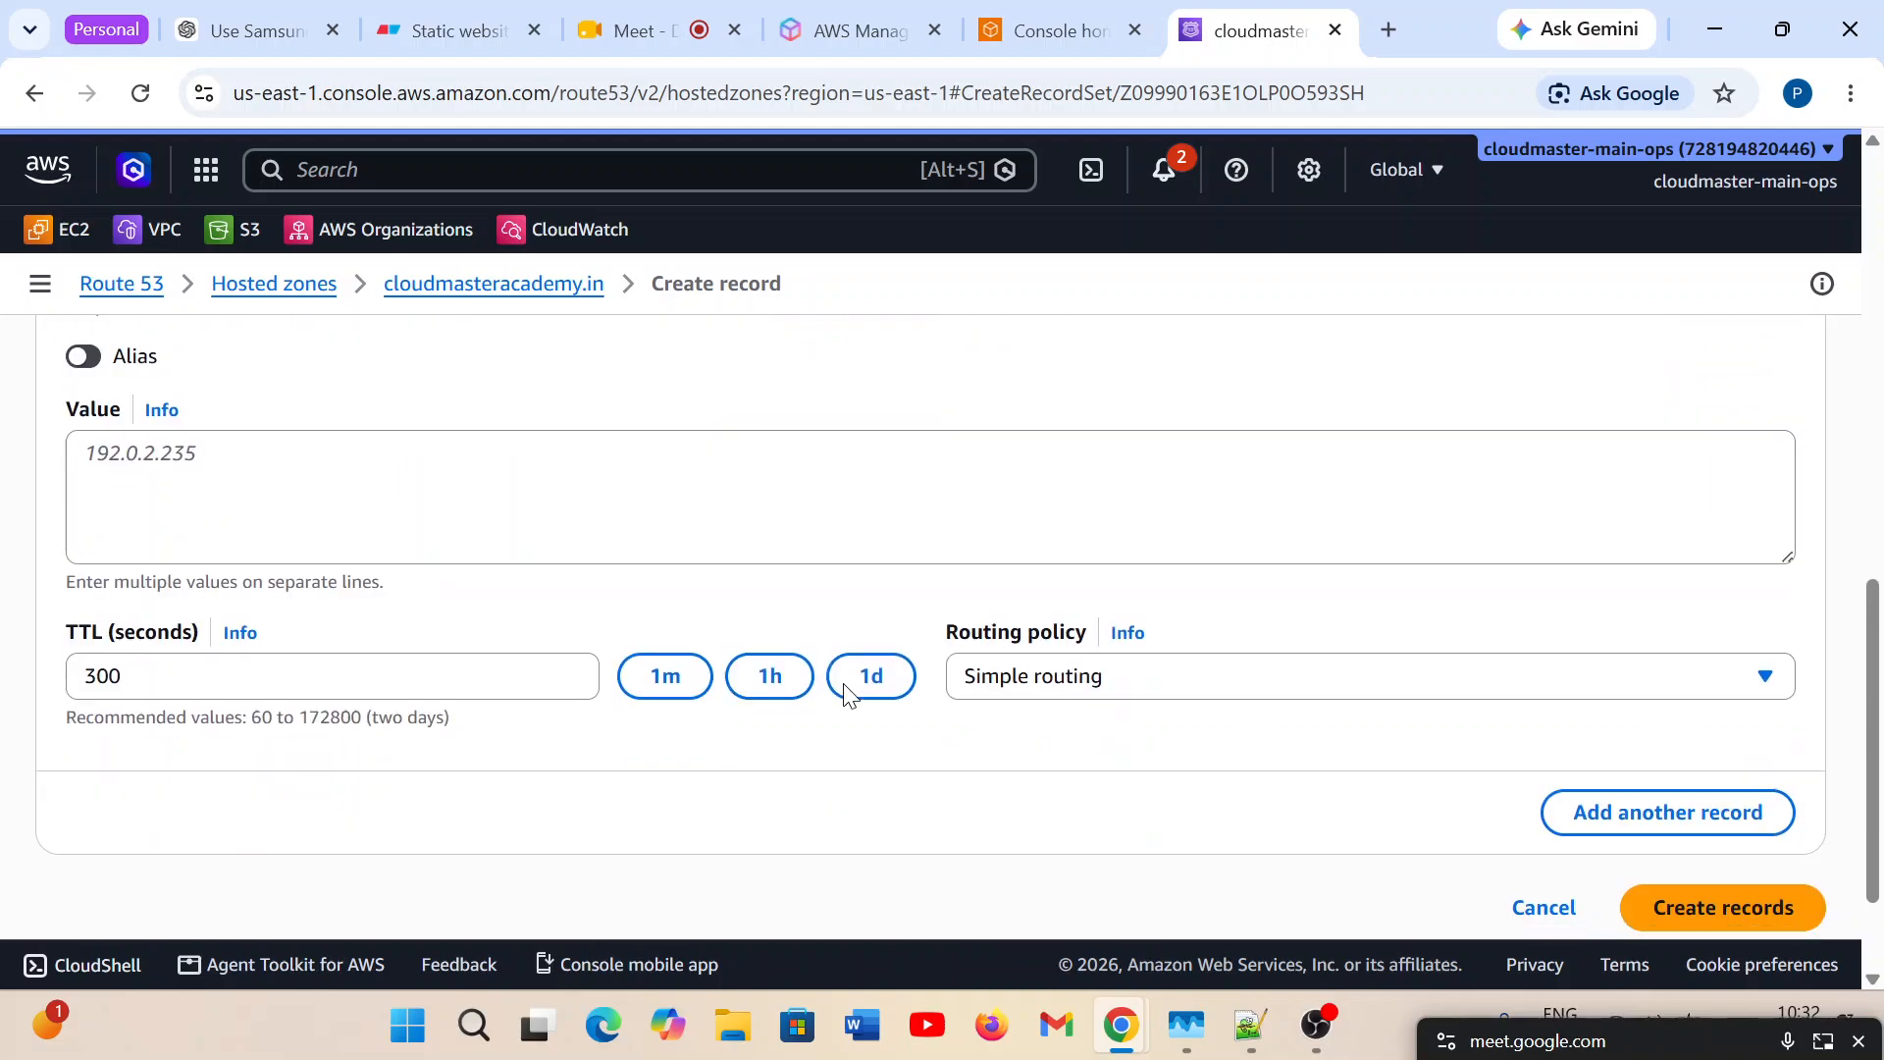
{"action": "left_click", "coordinate": [1327, 702]}
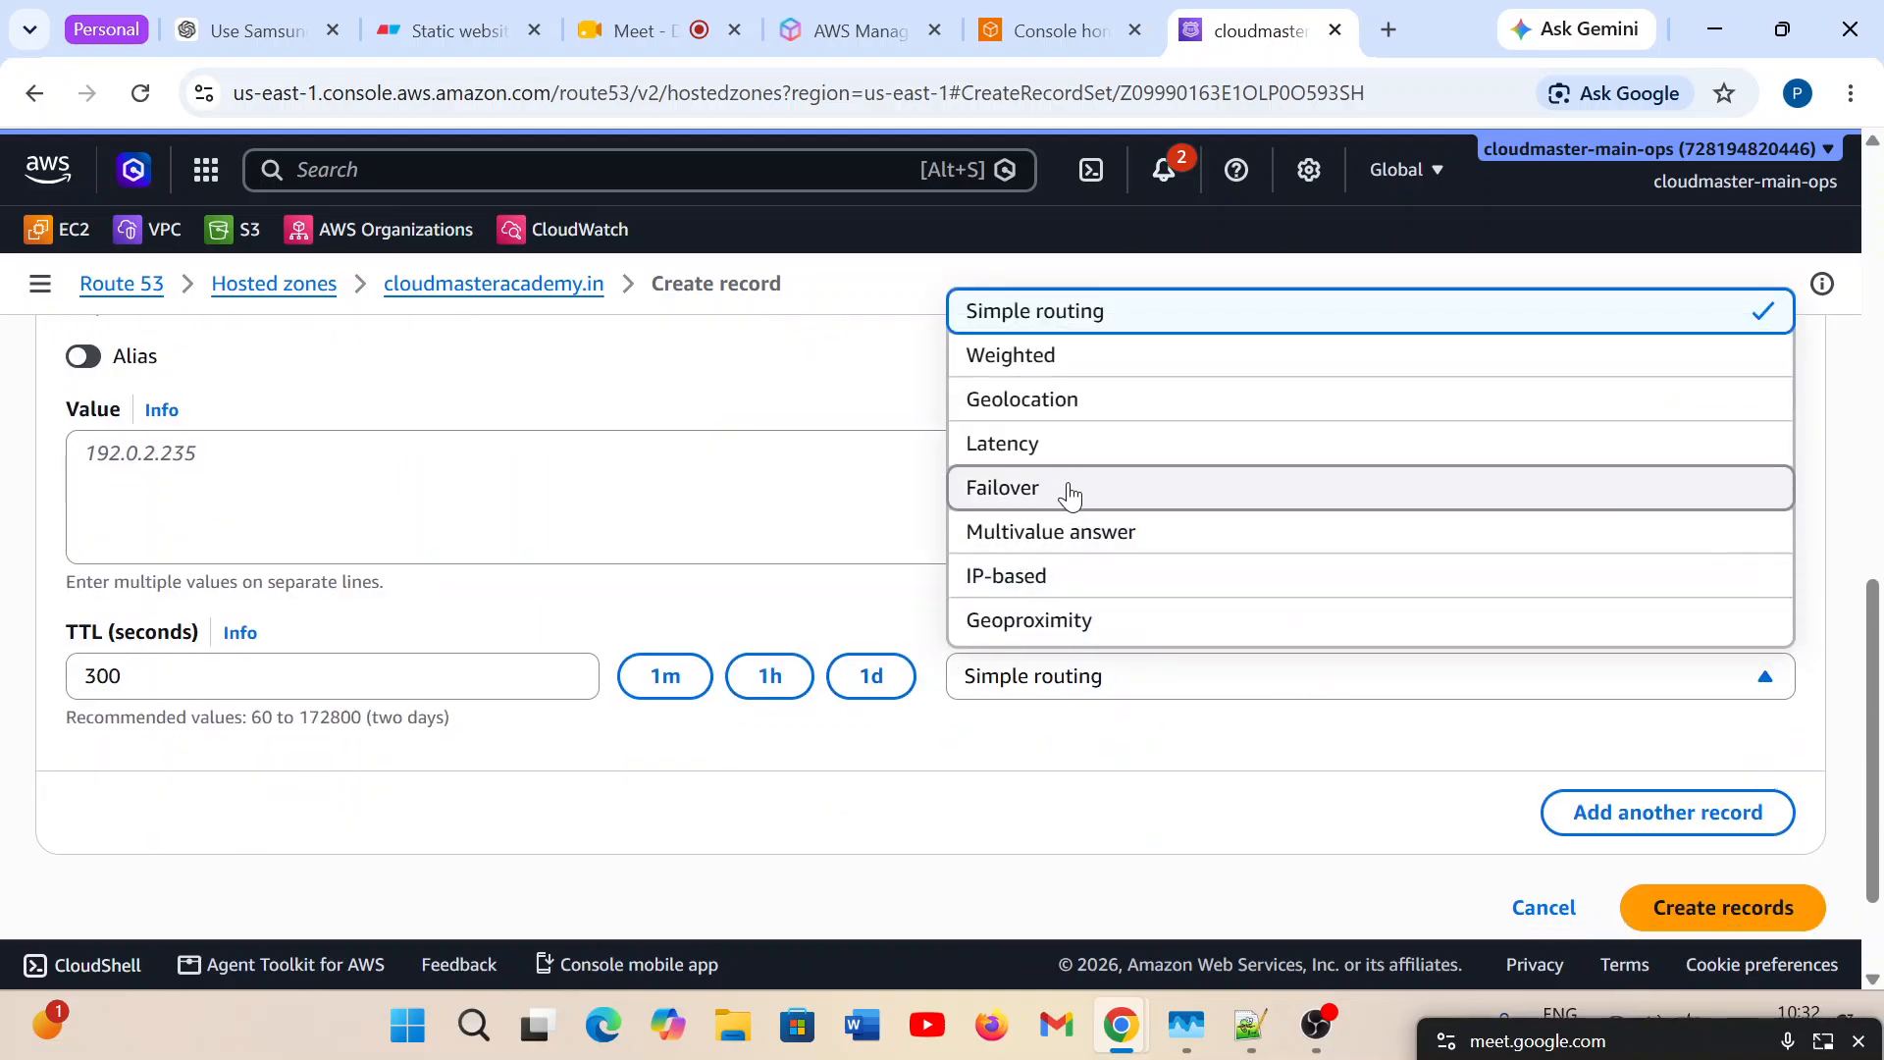
{"action": "left_click", "coordinate": [1076, 535]}
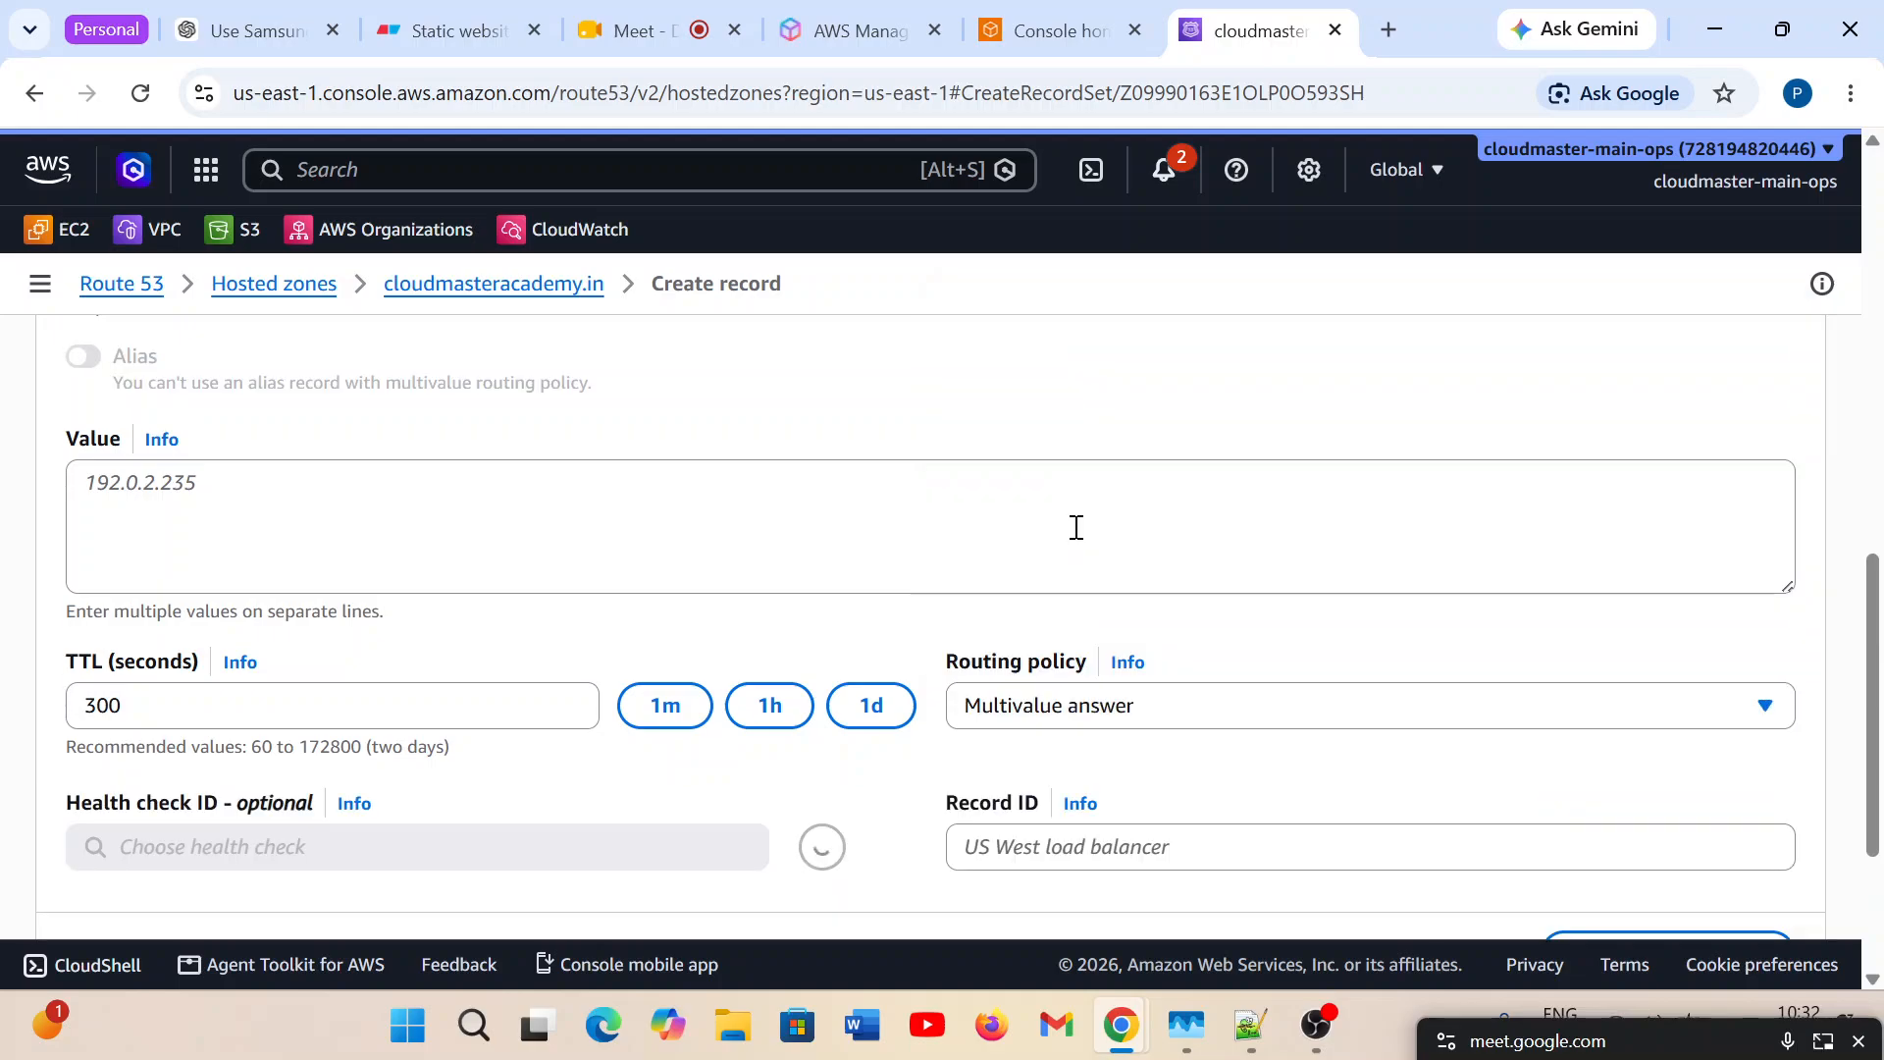
{"action": "scroll", "coordinate": [580, 720], "scroll_direction": "down", "scroll_amount": 2}
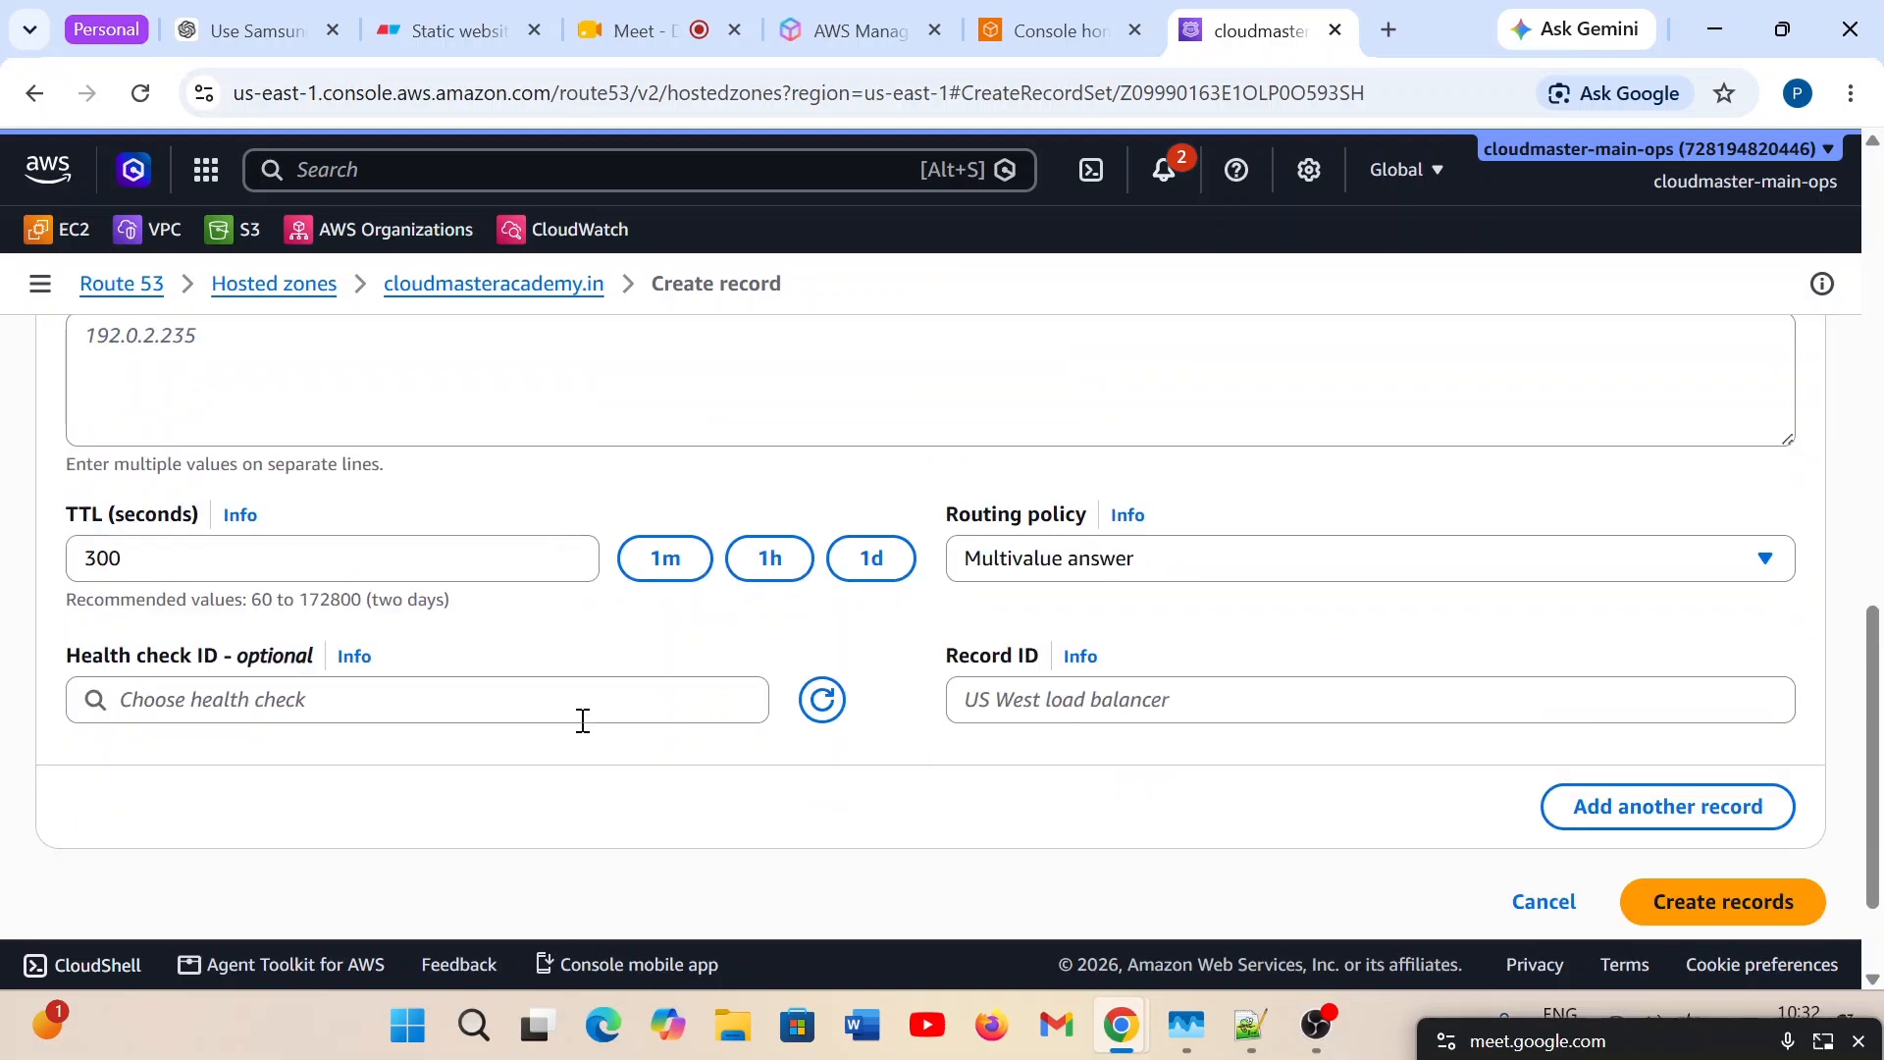
{"action": "scroll", "coordinate": [580, 719], "scroll_direction": "up", "scroll_amount": 2}
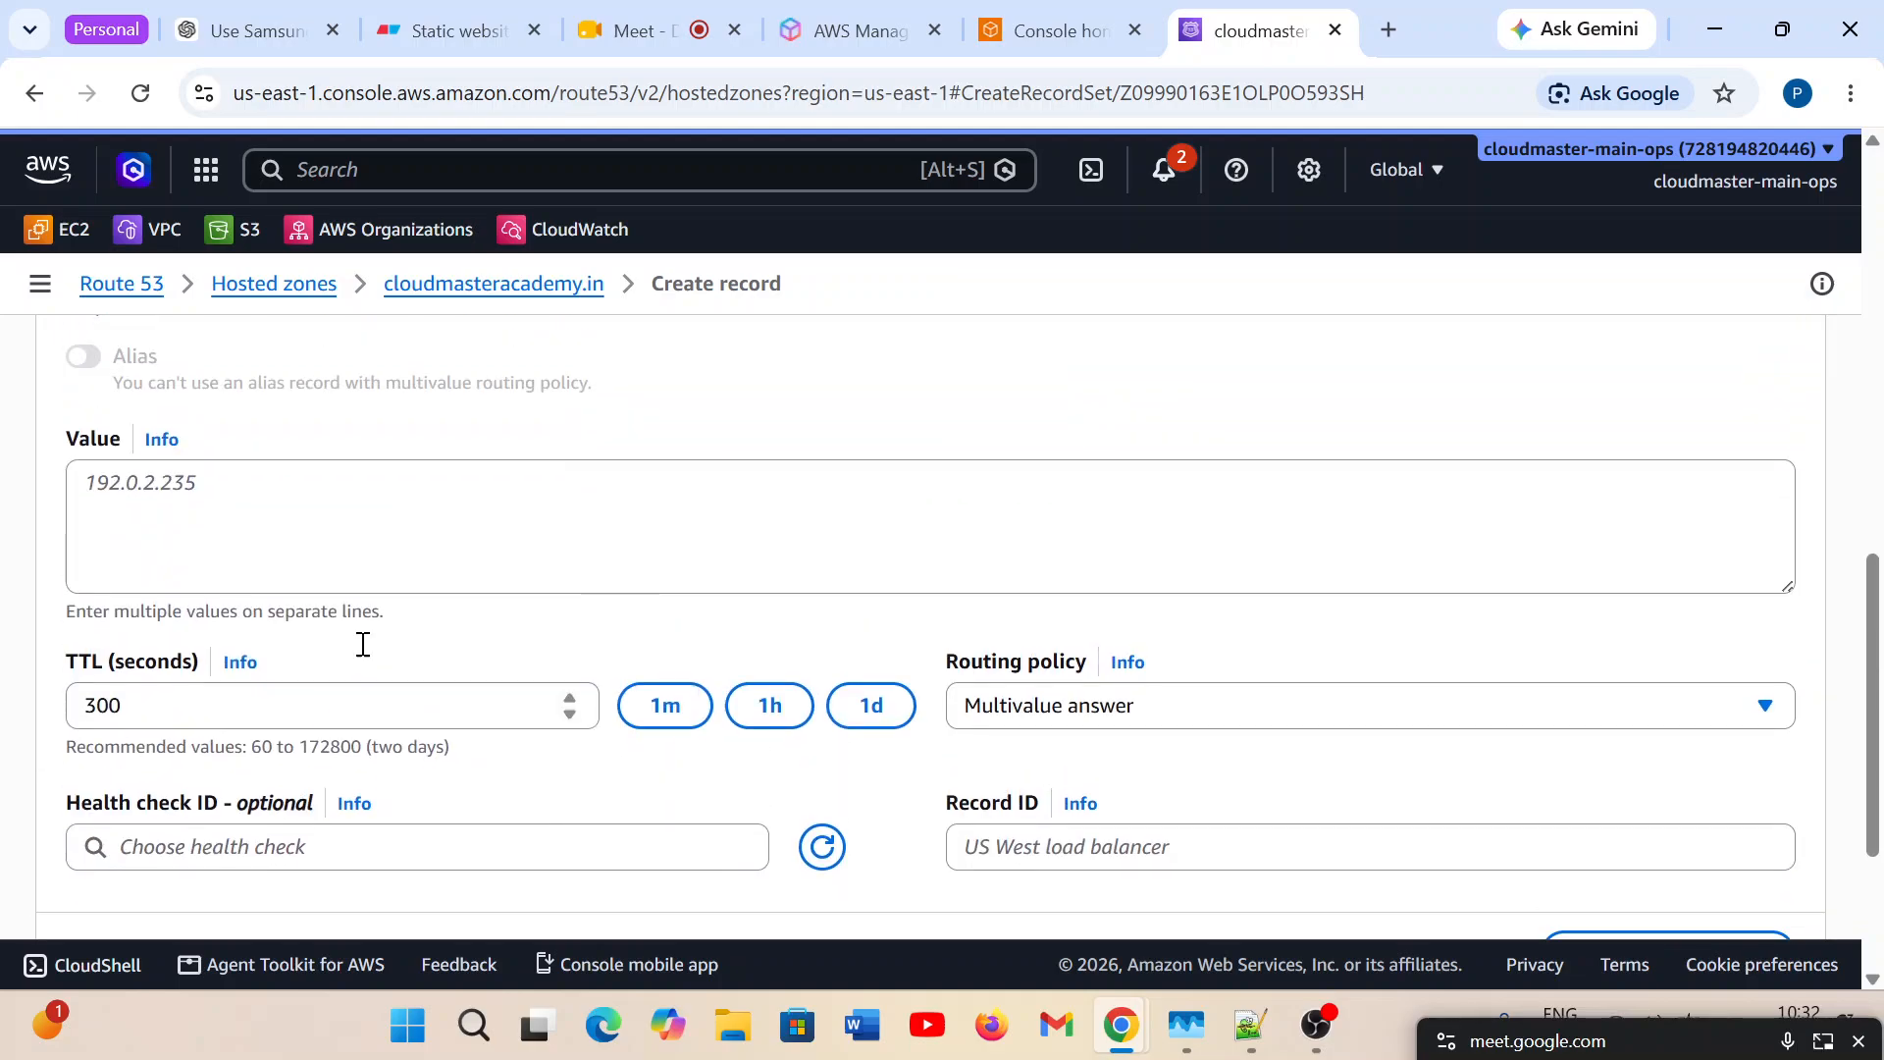
Copy server2's IP address 50.50.50.50 from the Eraser diagram and paste it as Record 2's value in Route 53.
{"action": "left_click", "coordinate": [461, 30]}
{"action": "left_click", "coordinate": [833, 805]}
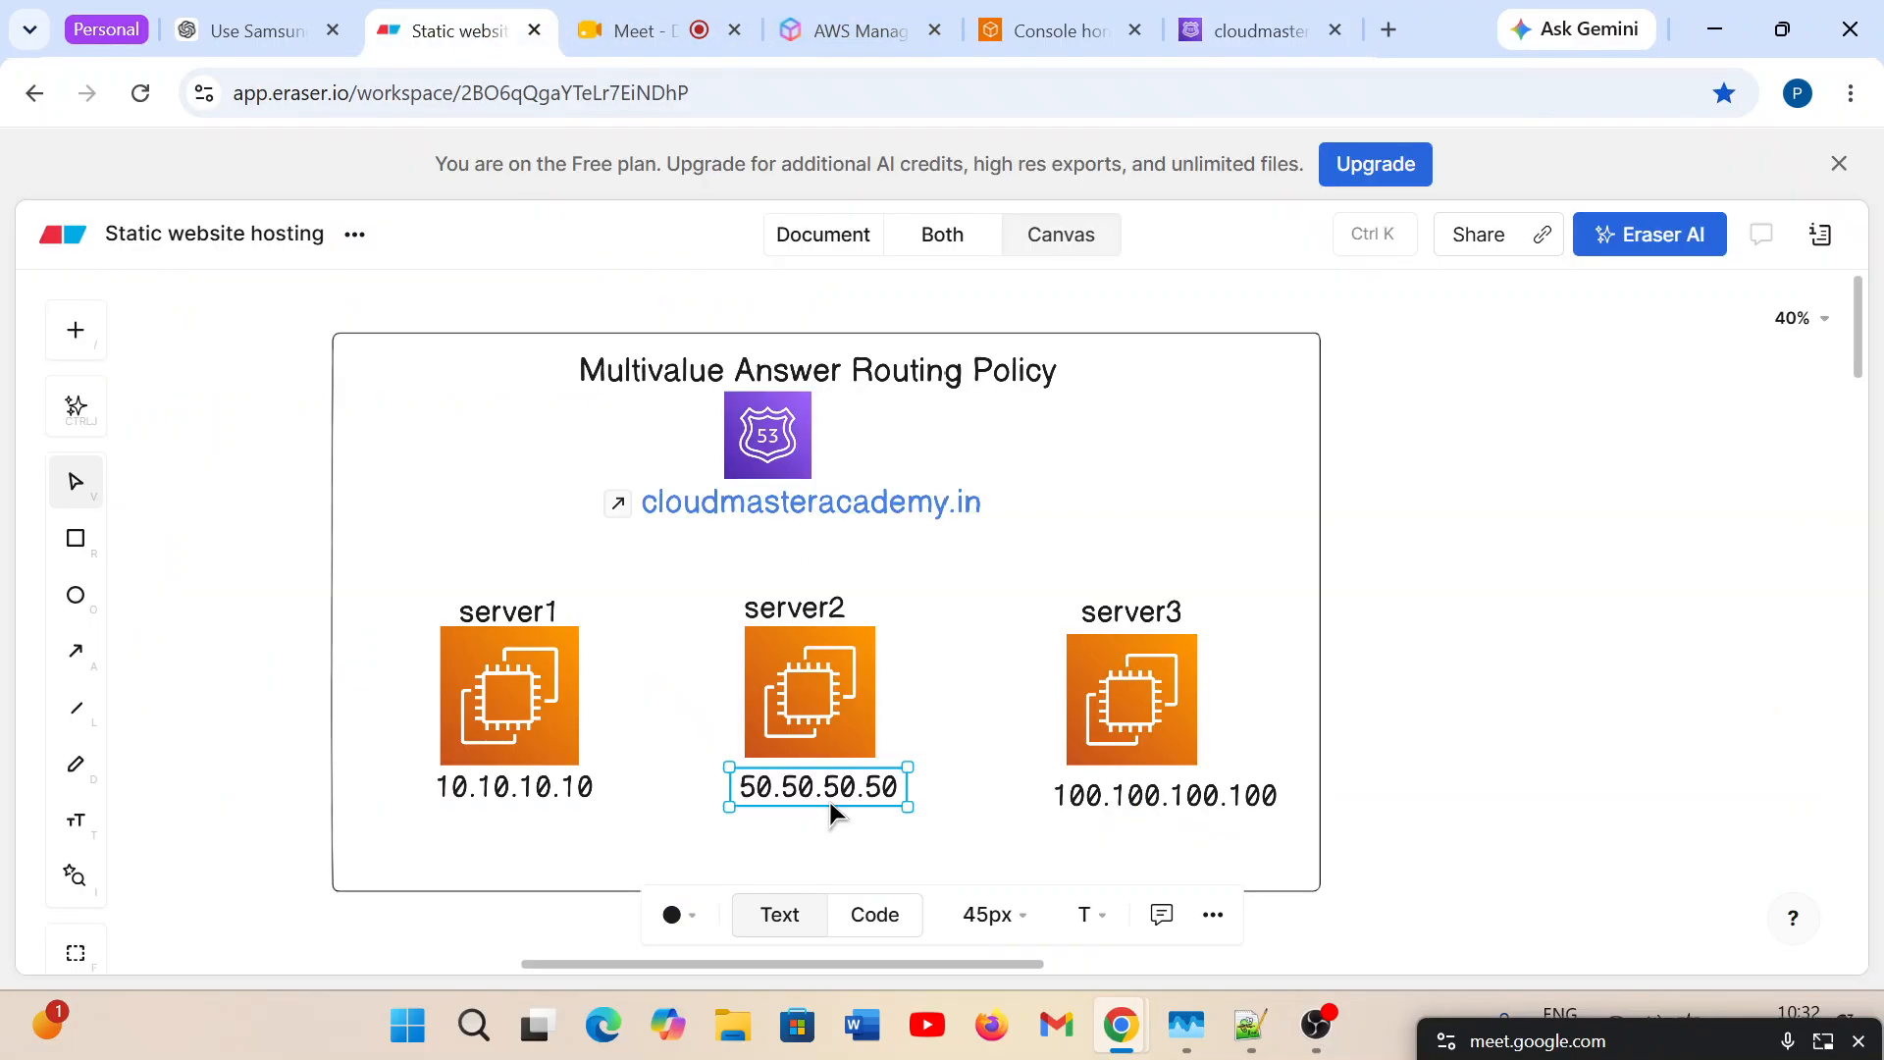
{"action": "double_click", "coordinate": [850, 791]}
{"action": "key", "text": "ctrl+c"}
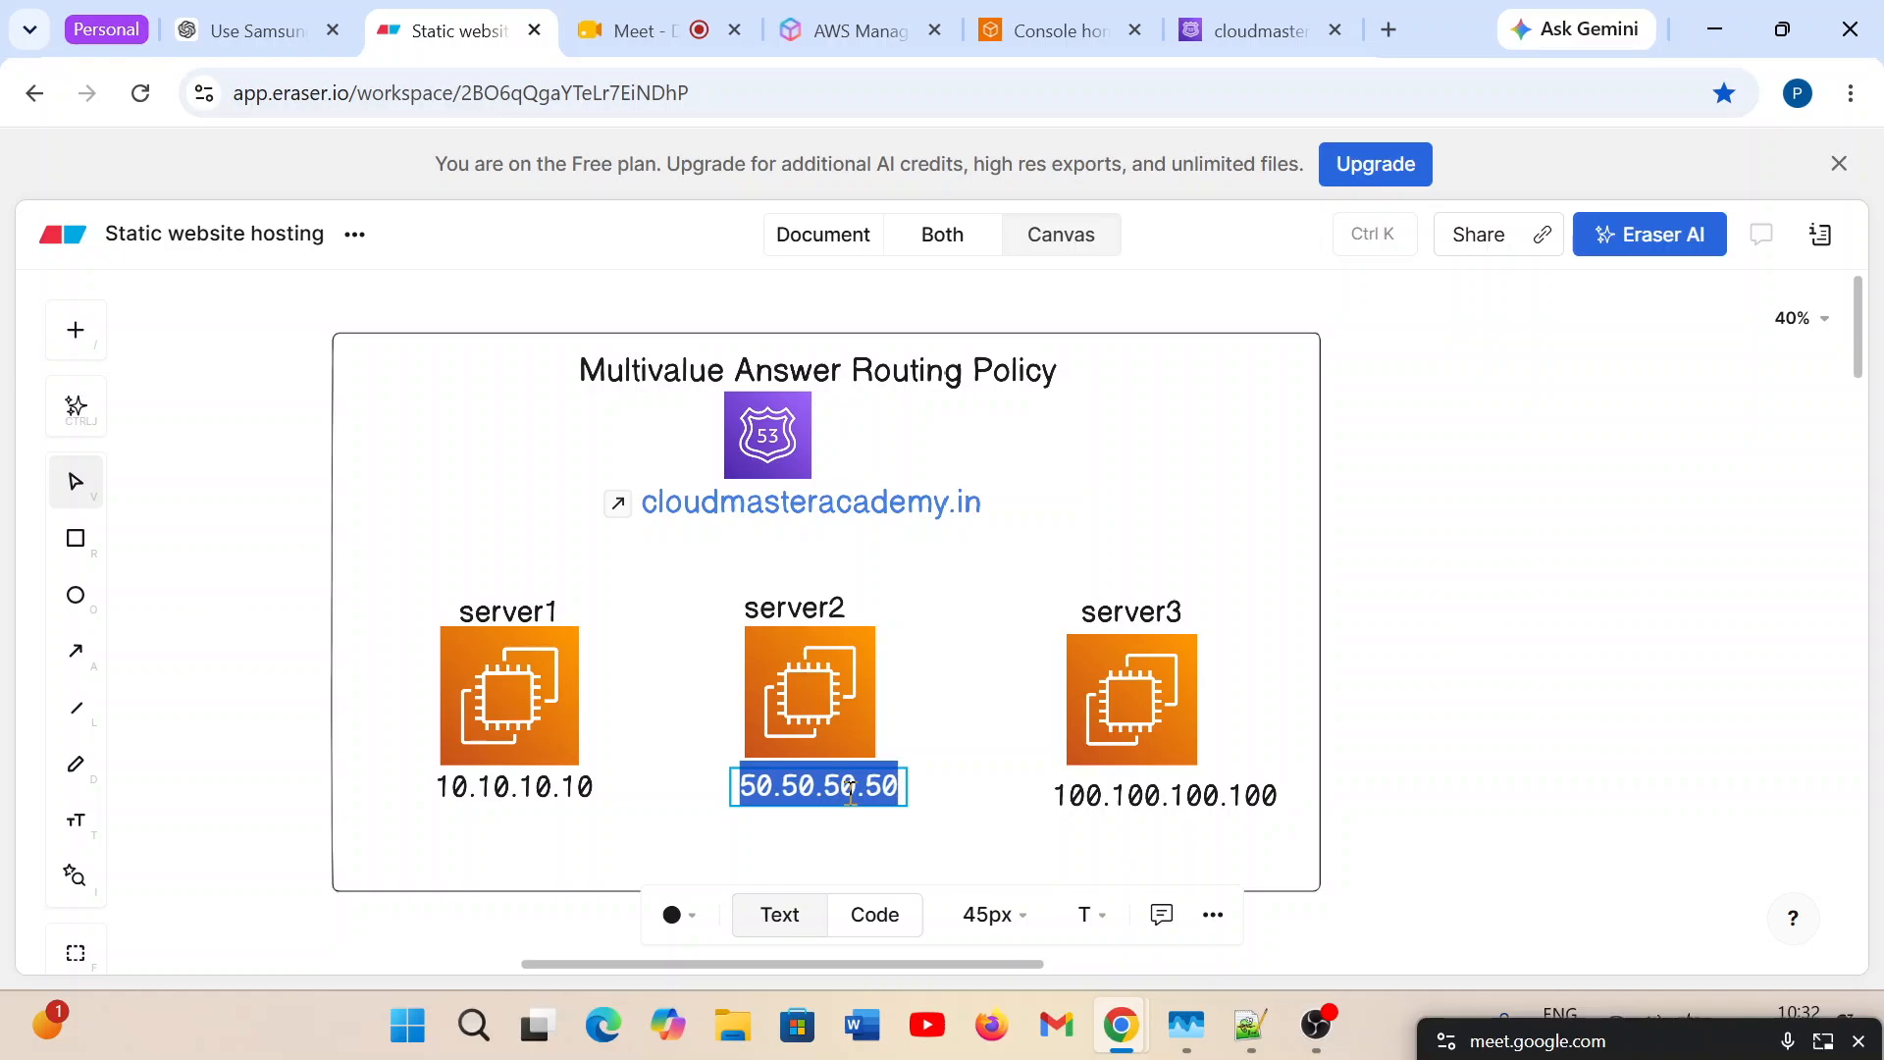
{"action": "left_click", "coordinate": [1254, 44]}
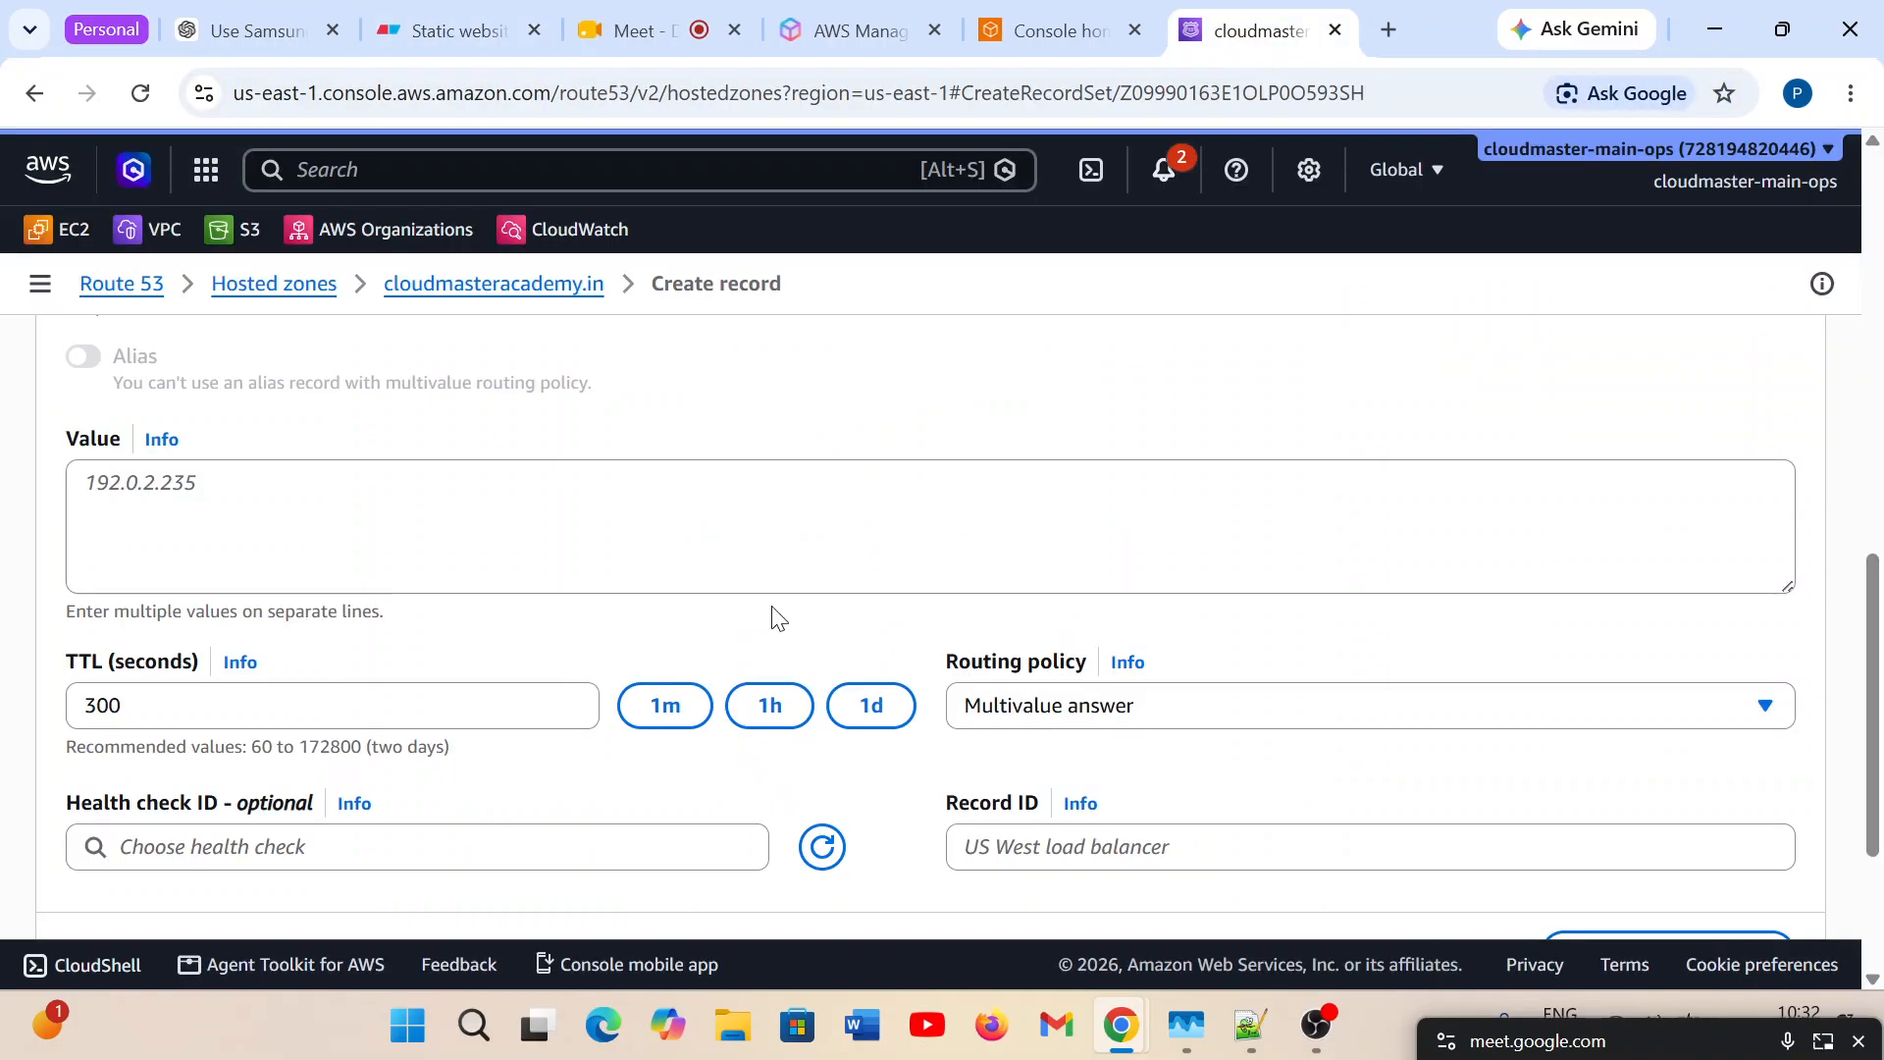
{"action": "left_click", "coordinate": [172, 469]}
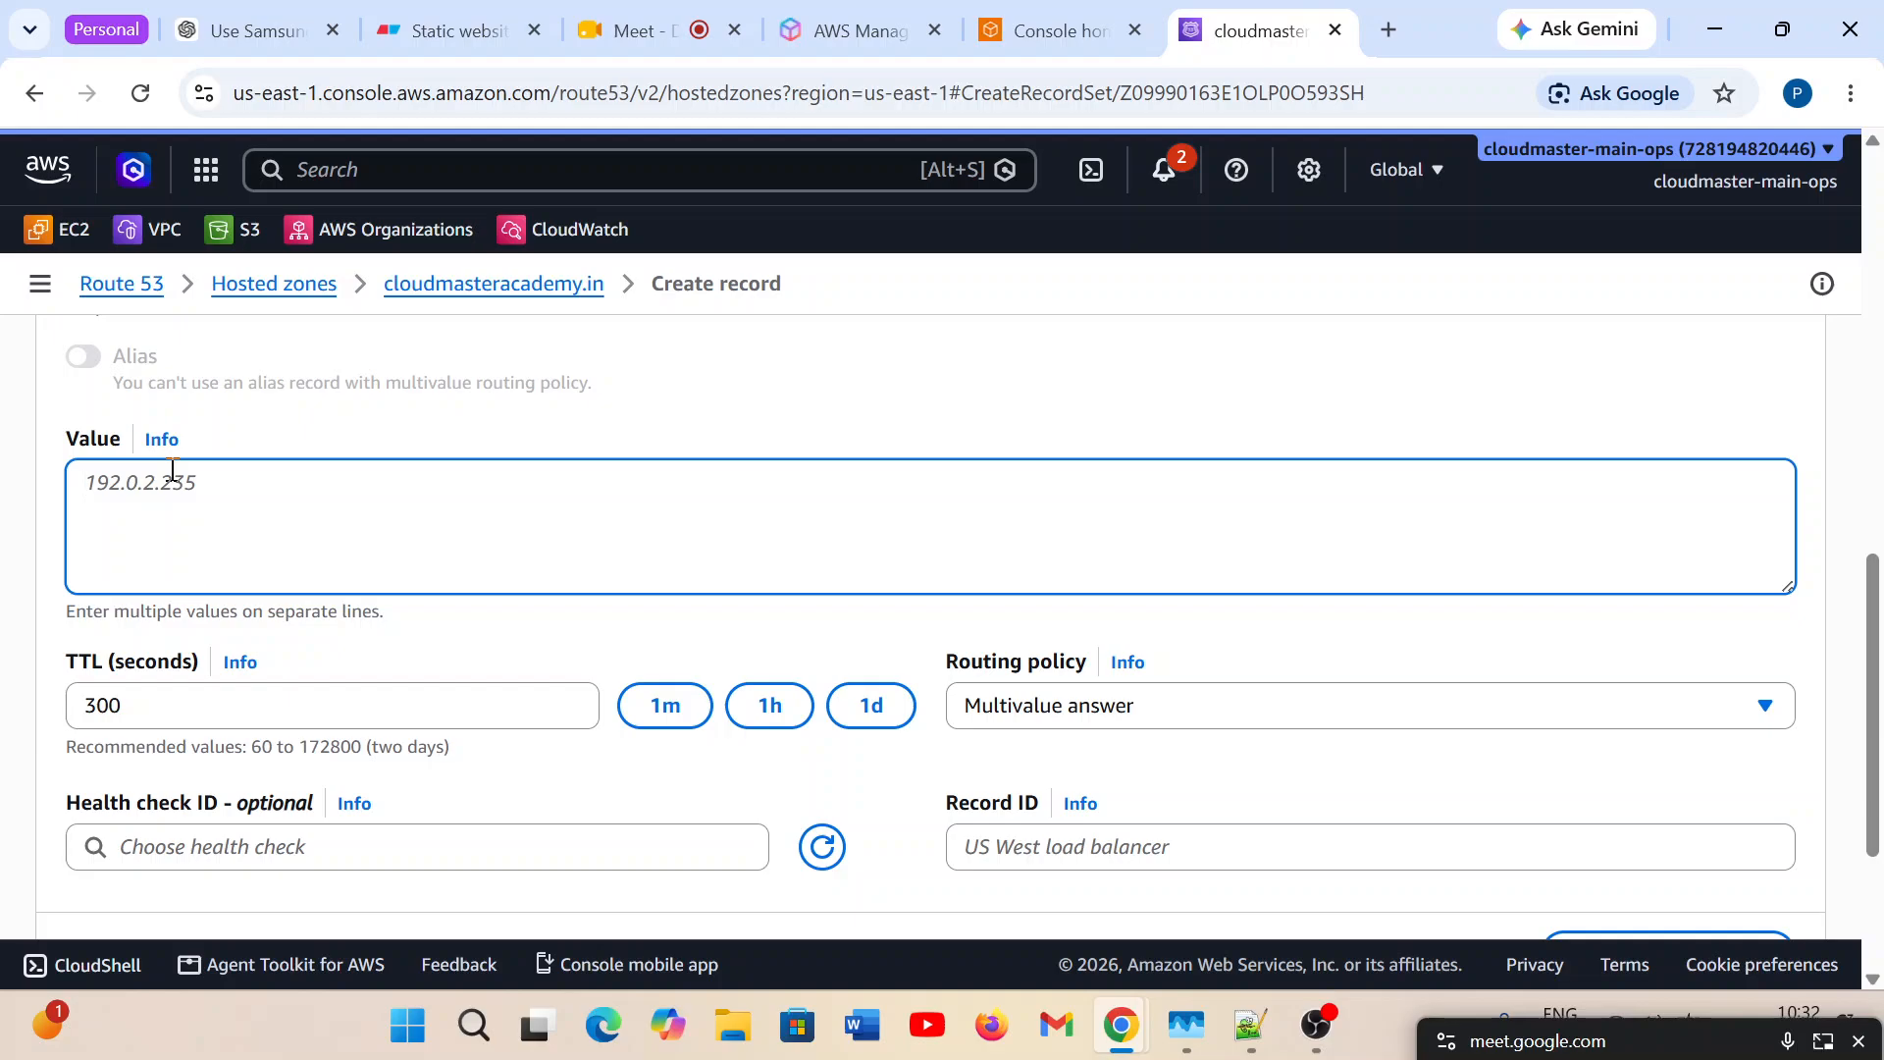
{"action": "key", "text": "ctrl+v"}
Check the available health checks for Record 2 and set its record ID to R2.
{"action": "scroll", "coordinate": [503, 690], "scroll_direction": "down", "scroll_amount": 2}
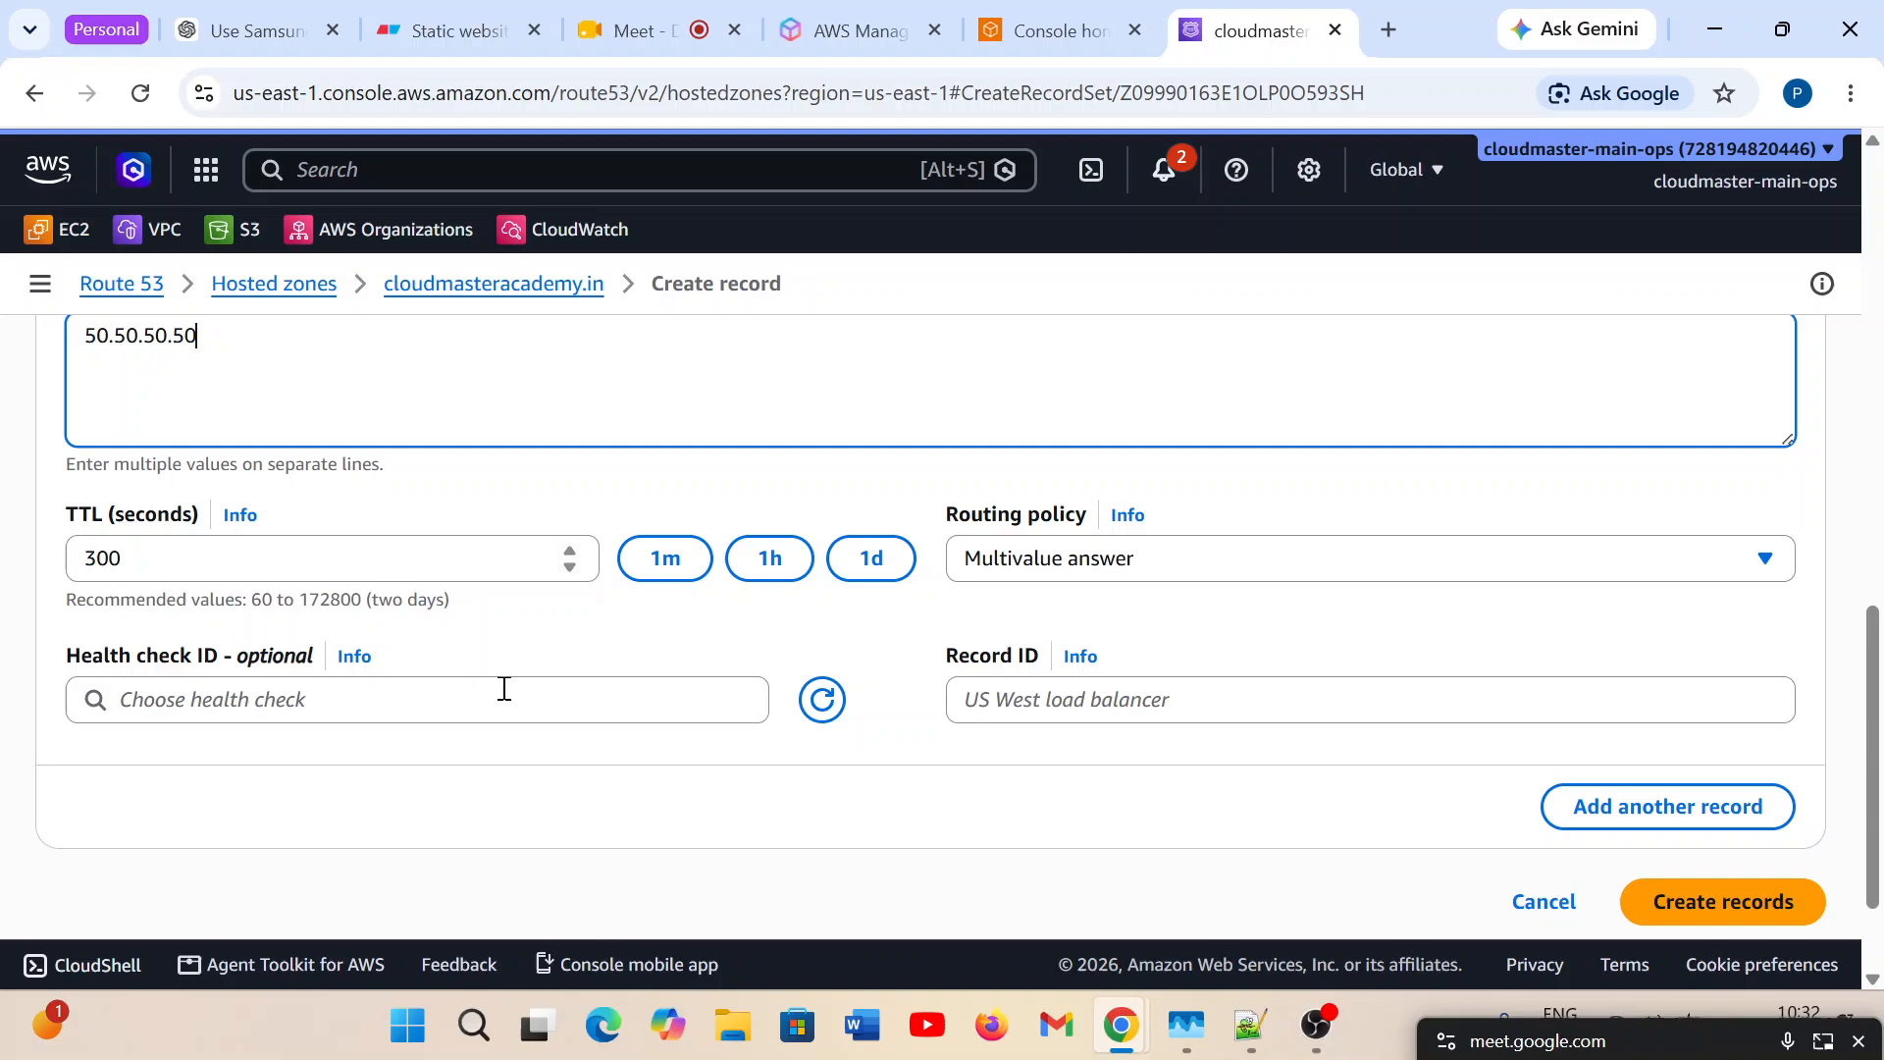
{"action": "left_click", "coordinate": [187, 703]}
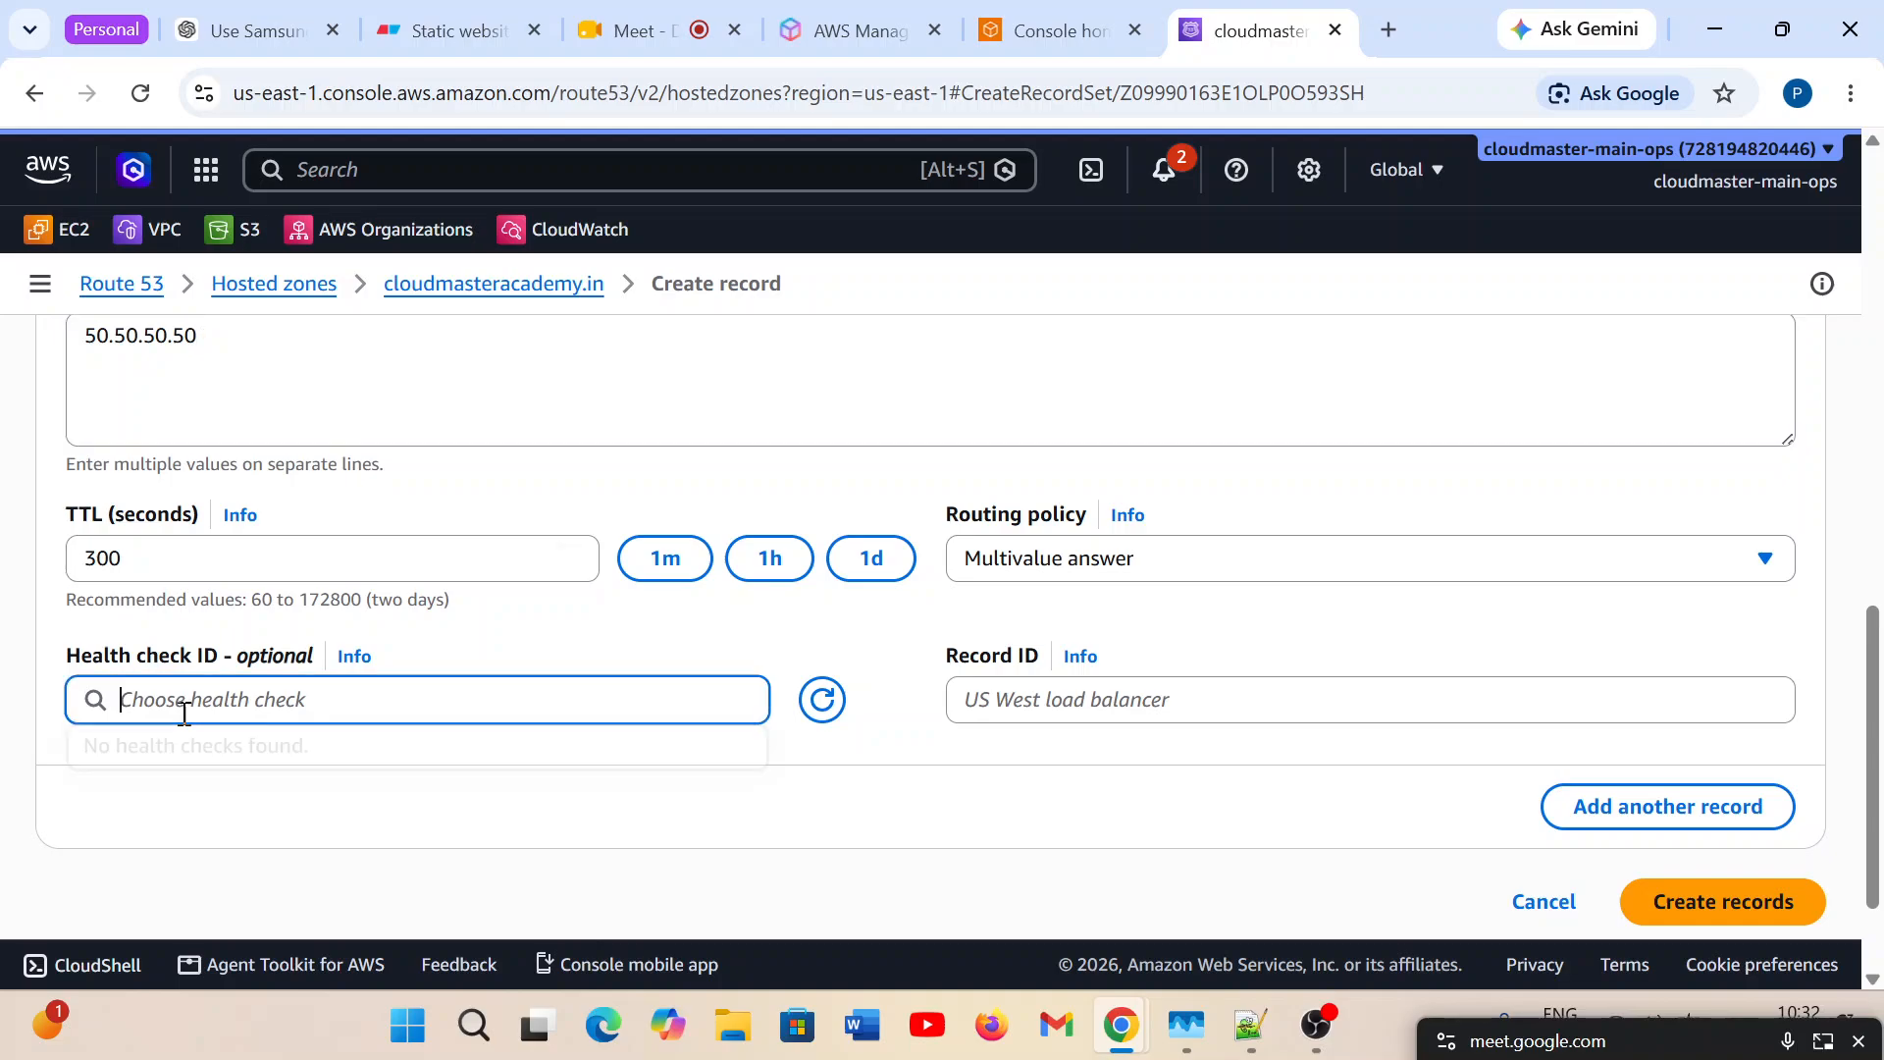
{"action": "left_click", "coordinate": [638, 629]}
{"action": "left_click", "coordinate": [1122, 699]}
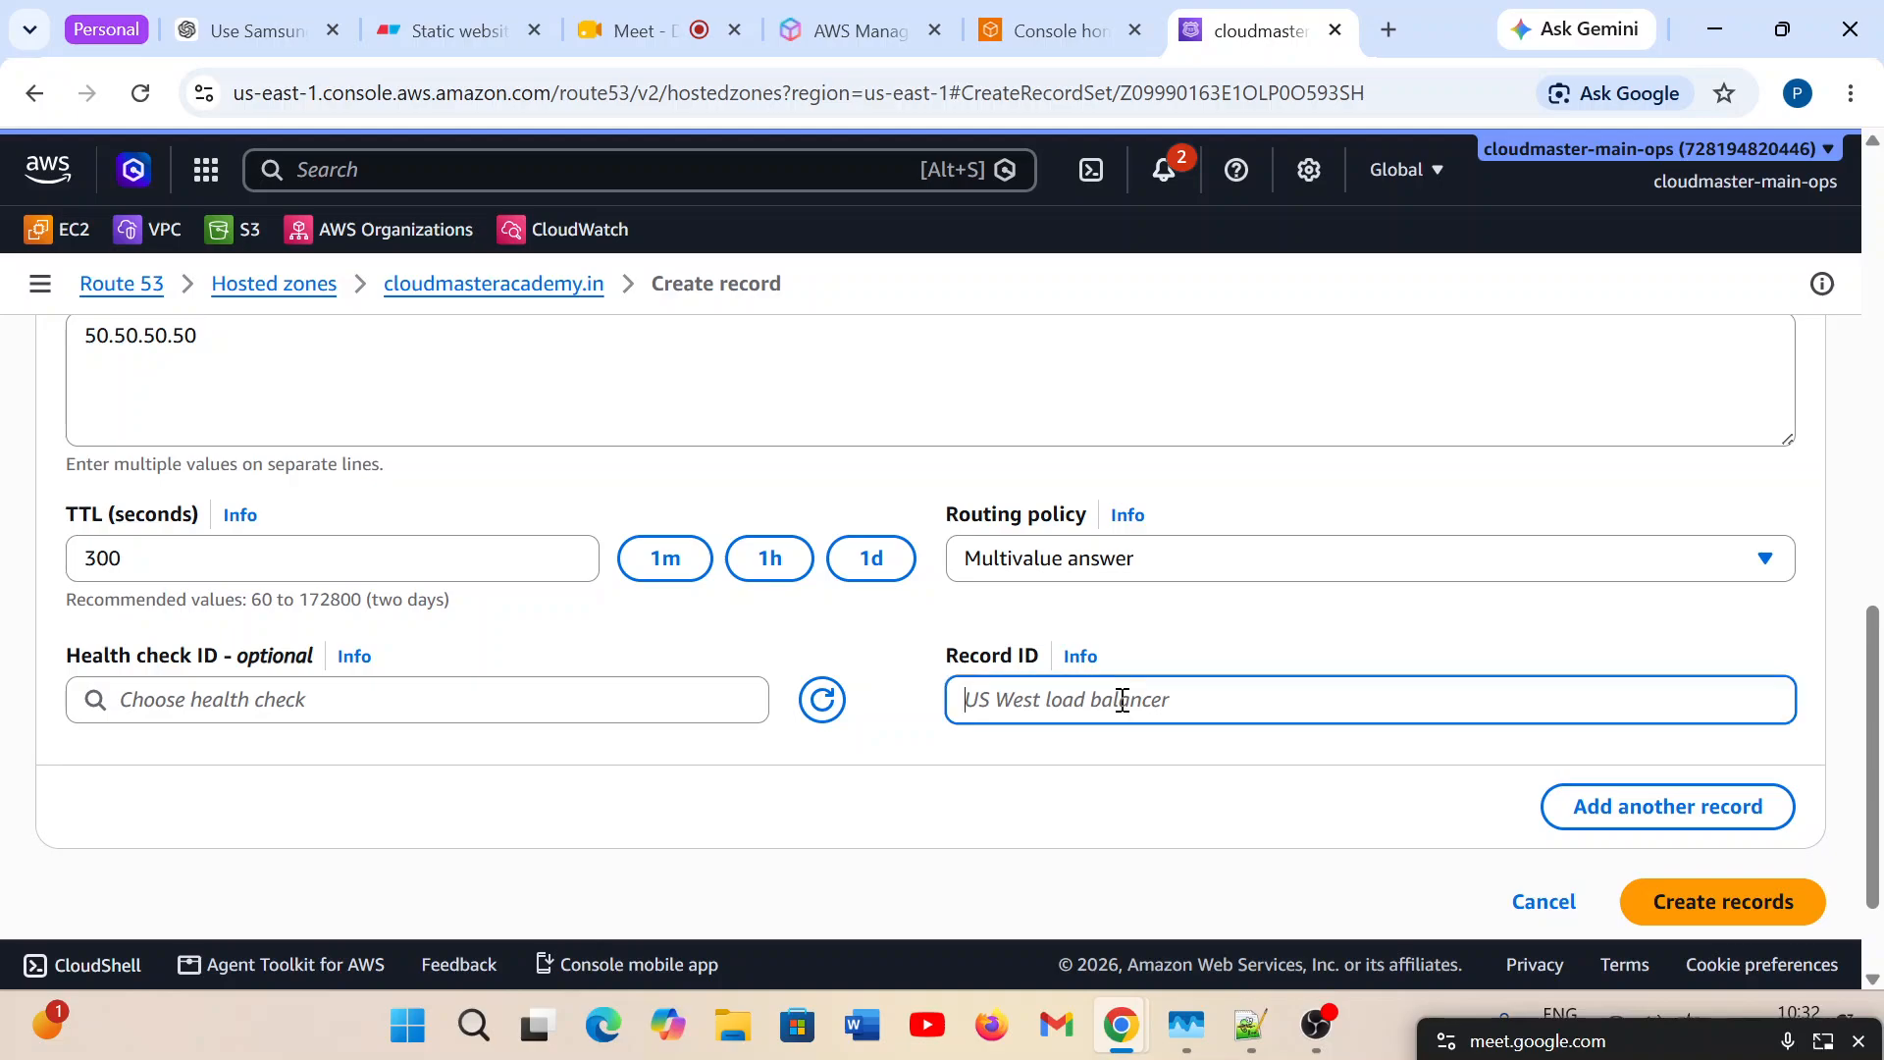
{"action": "type", "text": "R2"}
Set the TTL of Record 2 and Record 1 to 60 seconds using the one-minute preset.
{"action": "left_click", "coordinate": [664, 555]}
{"action": "scroll", "coordinate": [697, 767], "scroll_direction": "up", "scroll_amount": 1}
{"action": "scroll", "coordinate": [697, 767], "scroll_direction": "up", "scroll_amount": 5}
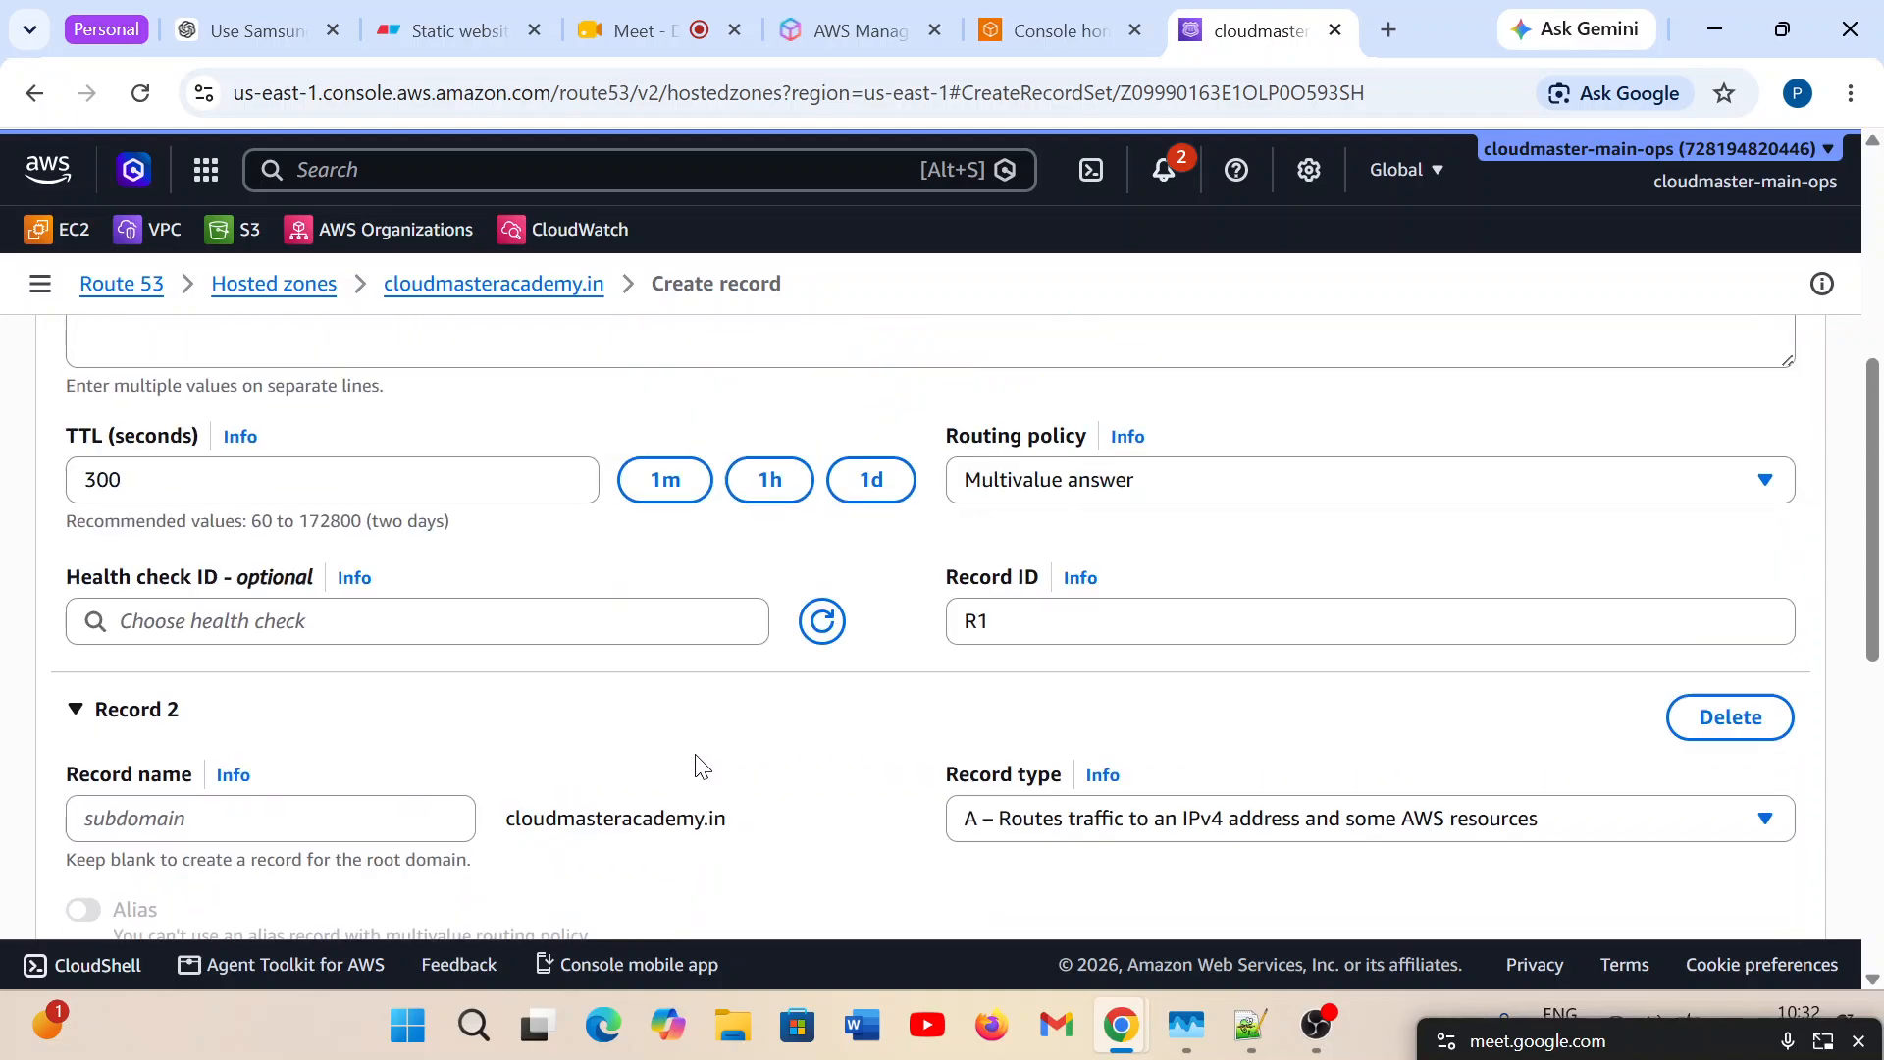
{"action": "left_click", "coordinate": [651, 538]}
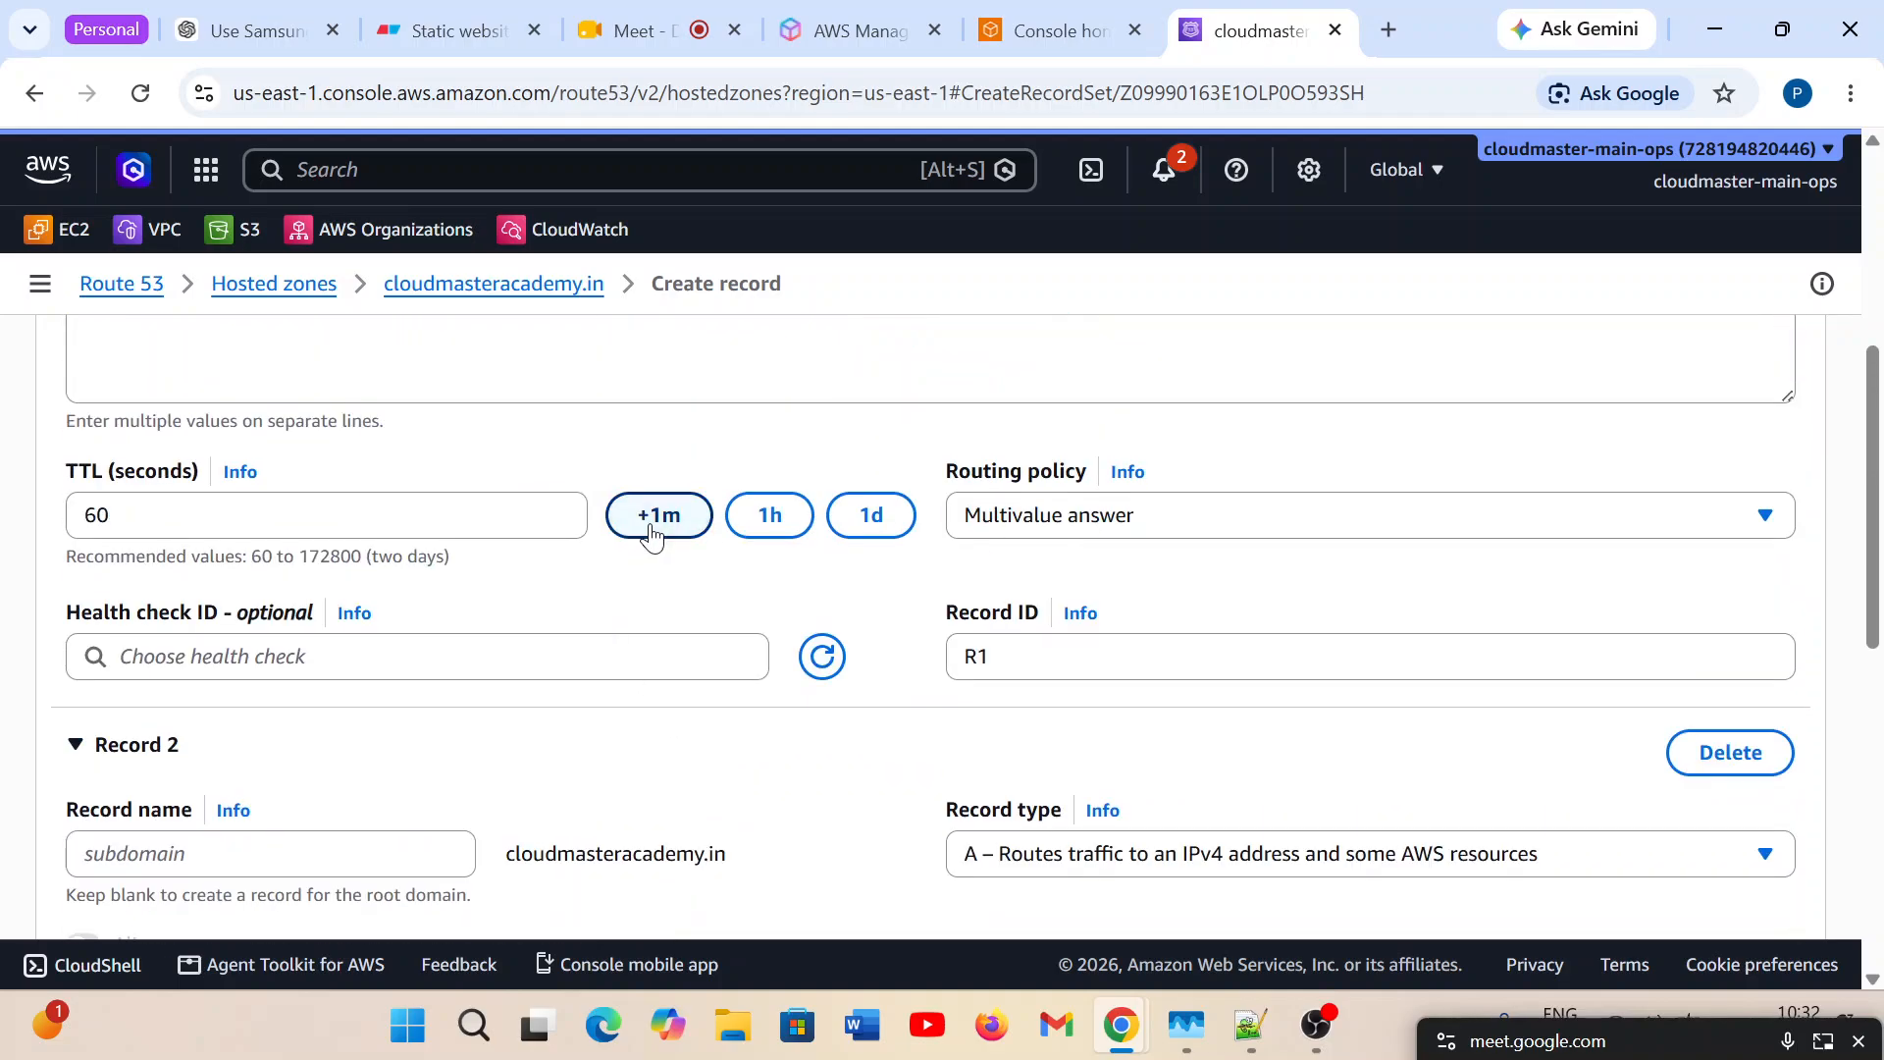
{"action": "double_click", "coordinate": [84, 476]}
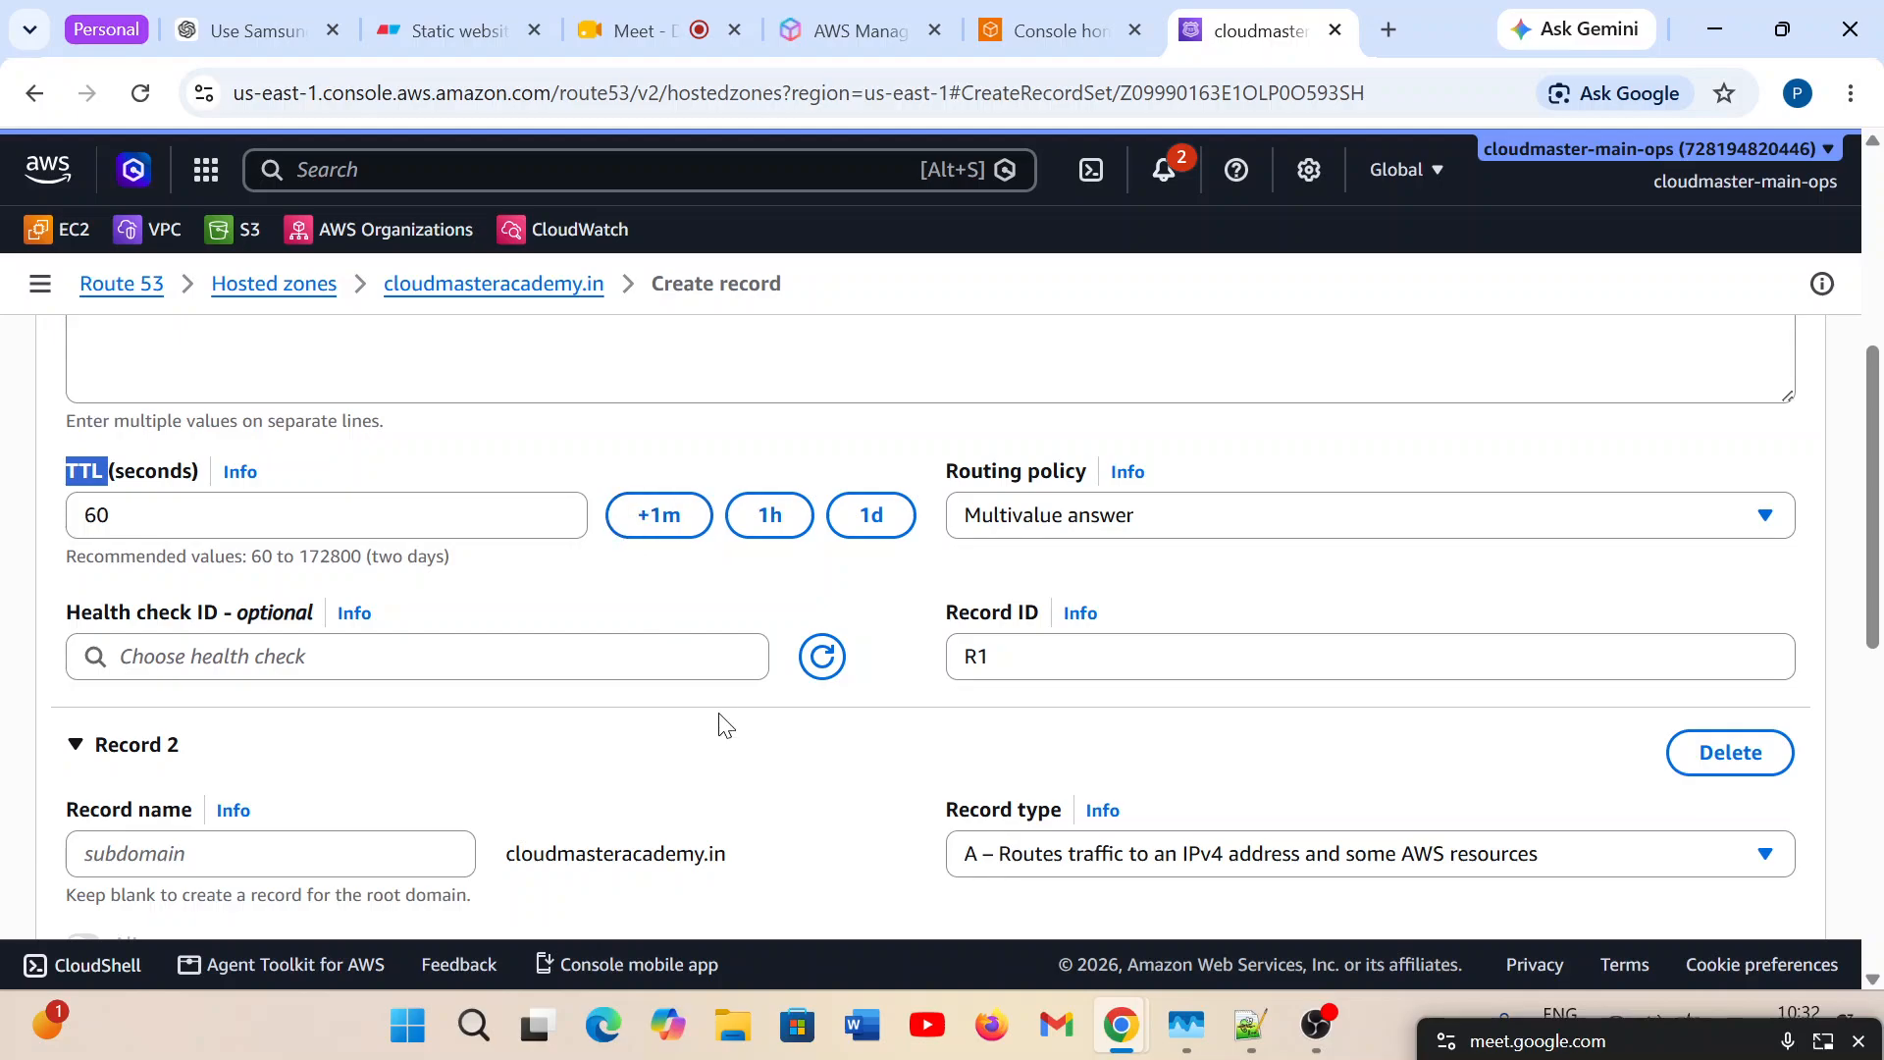
{"action": "scroll", "coordinate": [716, 727], "scroll_direction": "down", "scroll_amount": 4}
{"action": "scroll", "coordinate": [719, 726], "scroll_direction": "down", "scroll_amount": 3}
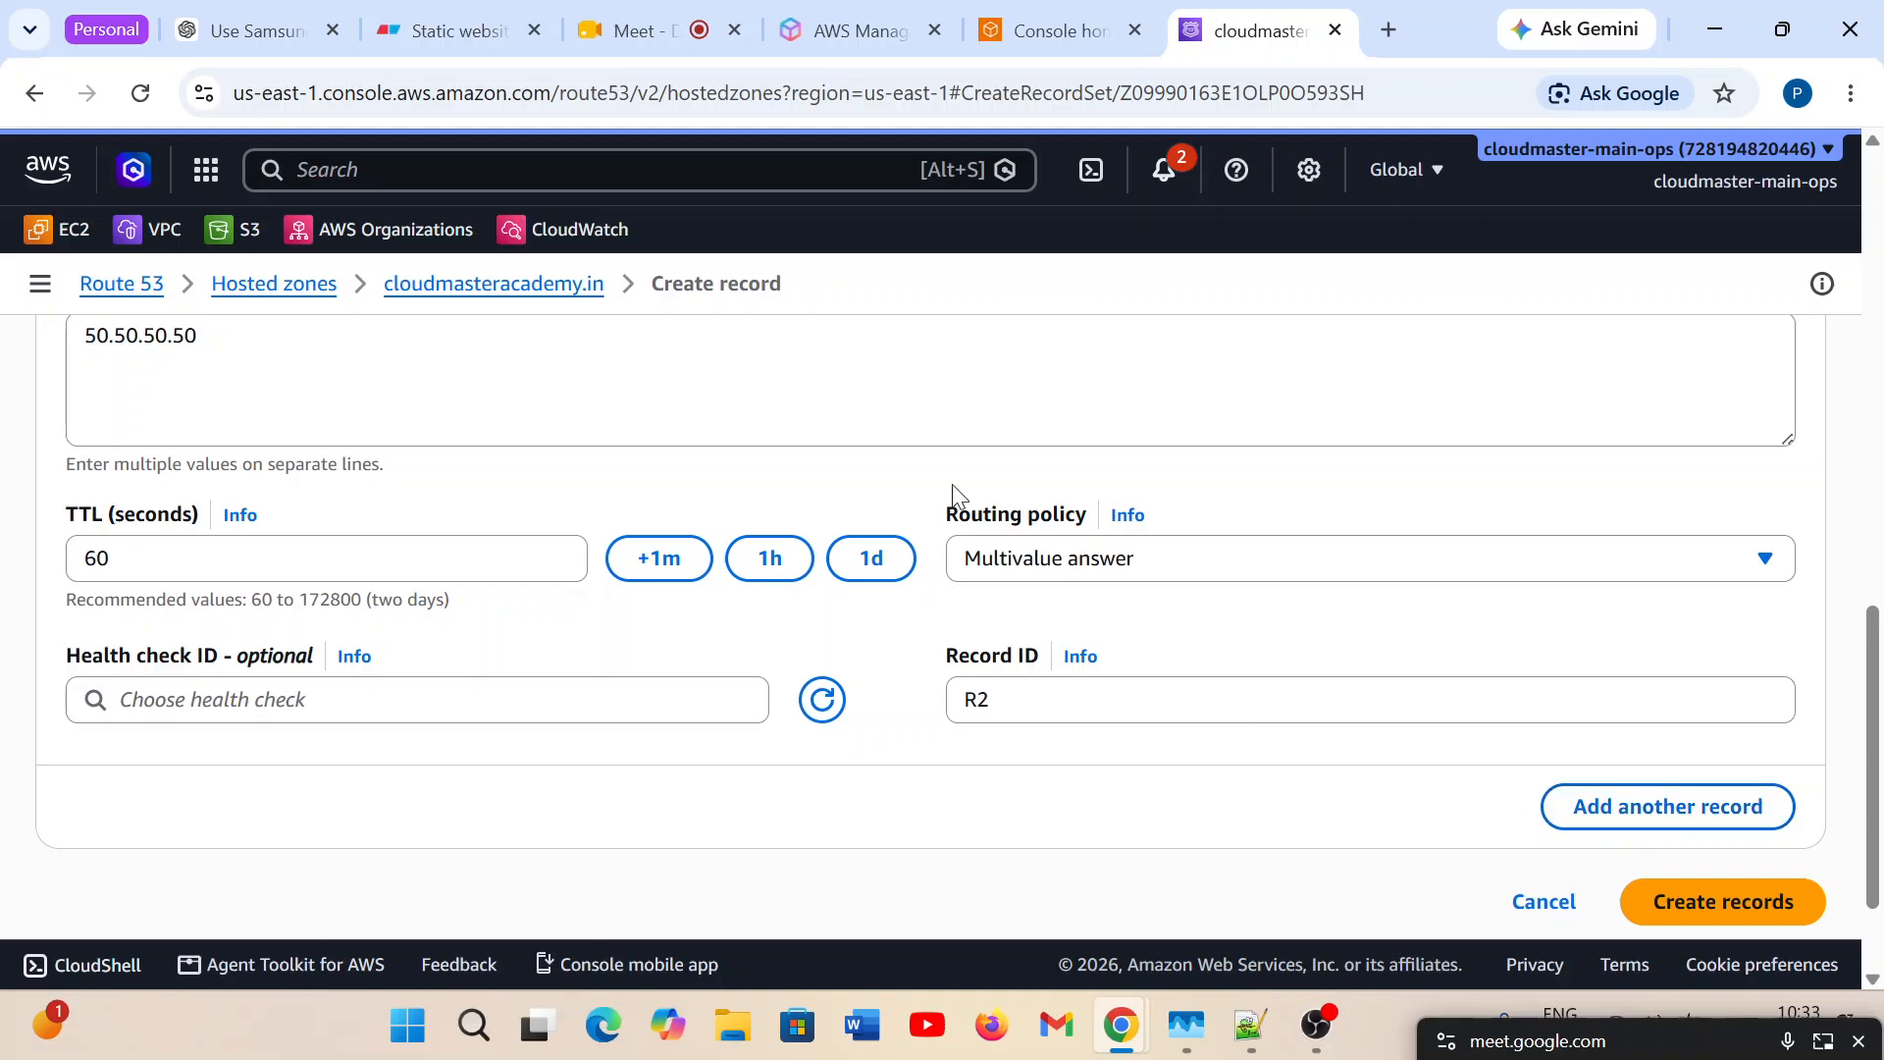
Add a third record and check that its record name uses the root domain cloudmasteracademy.in.
{"action": "left_click", "coordinate": [1634, 824]}
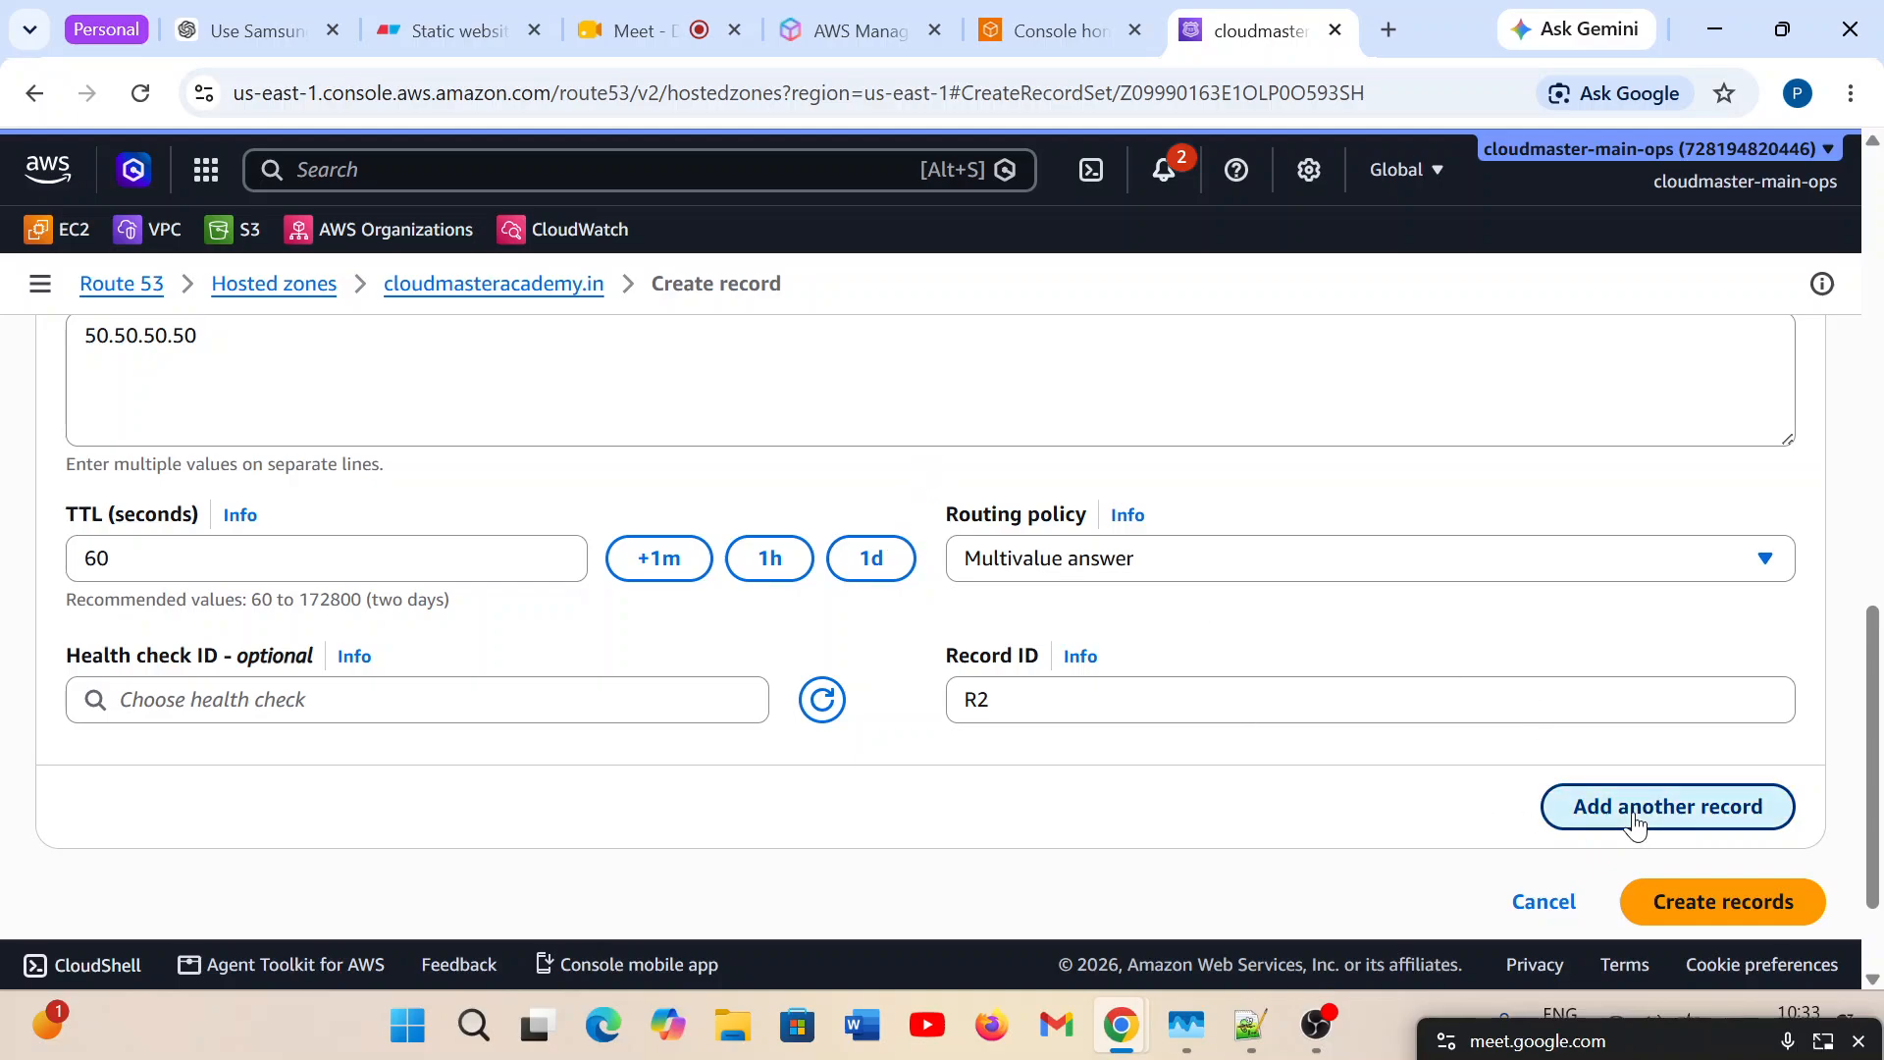
{"action": "scroll", "coordinate": [638, 664], "scroll_direction": "down", "scroll_amount": 3}
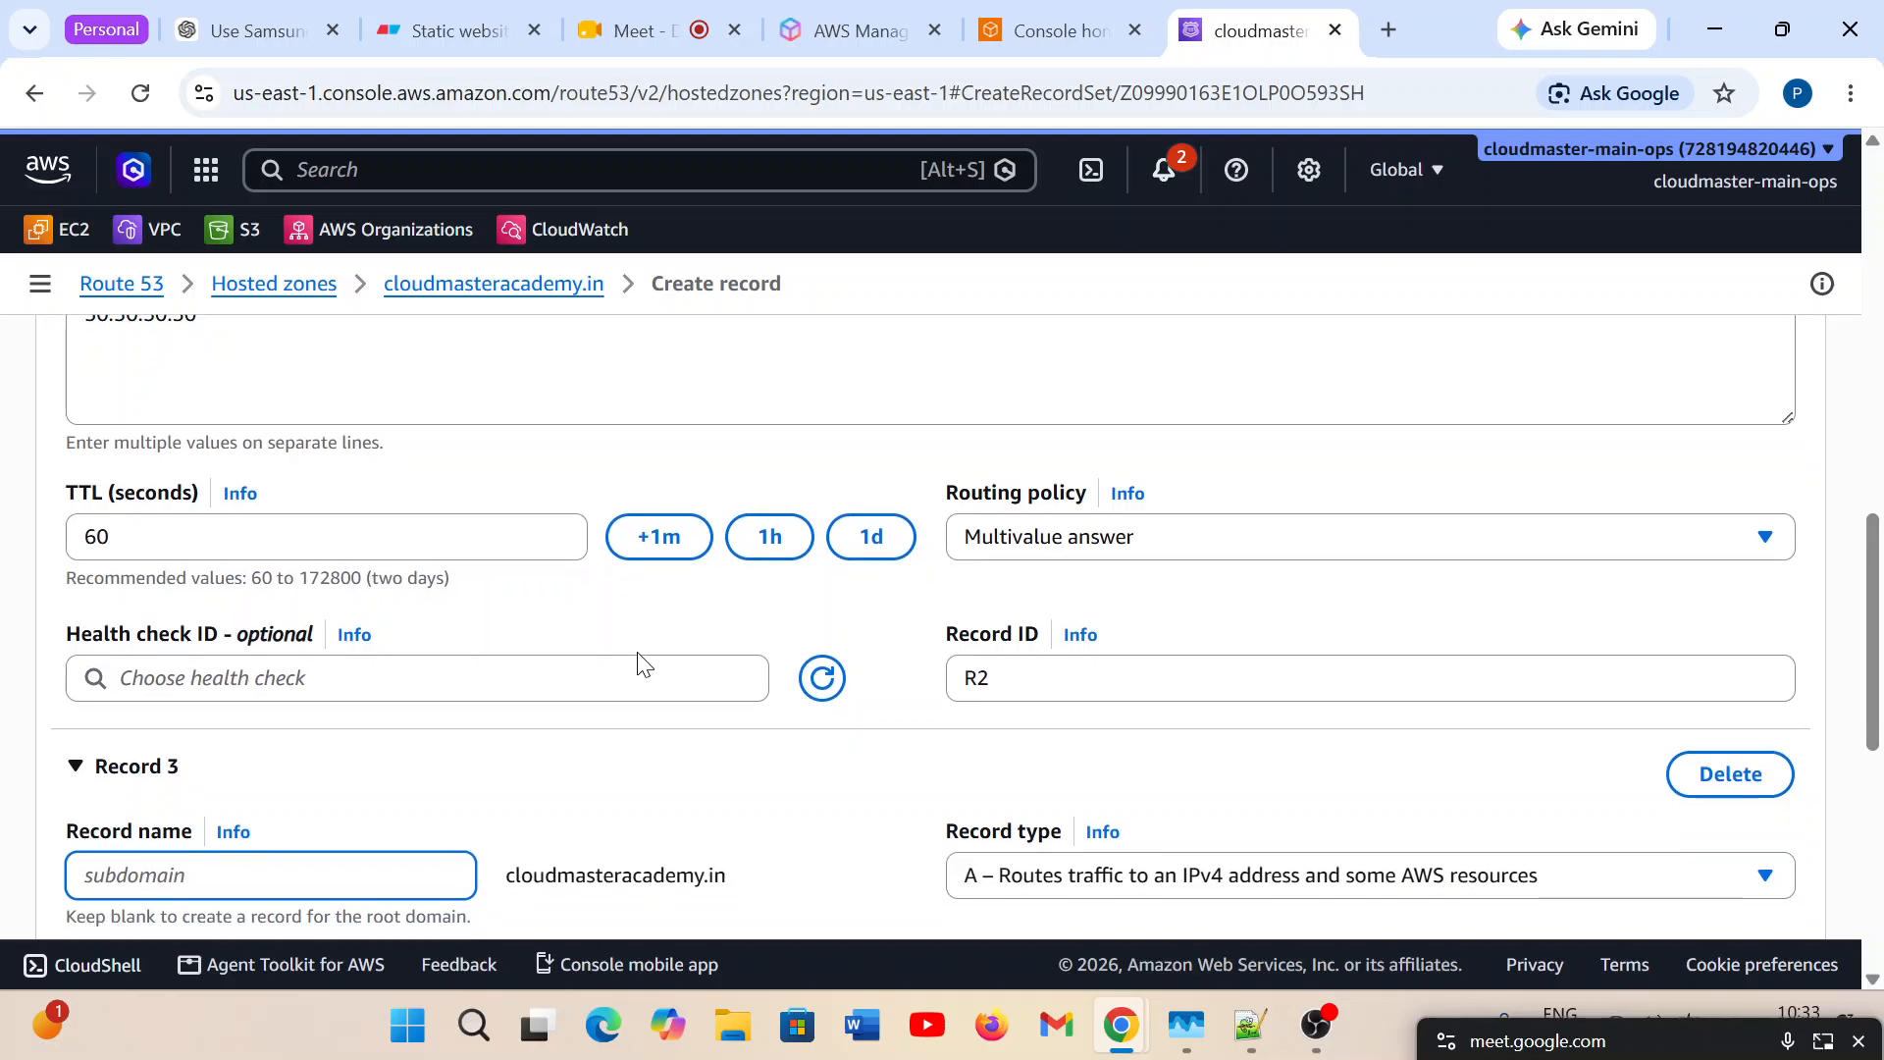
{"action": "left_click", "coordinate": [559, 600]}
{"action": "double_click", "coordinate": [559, 601]}
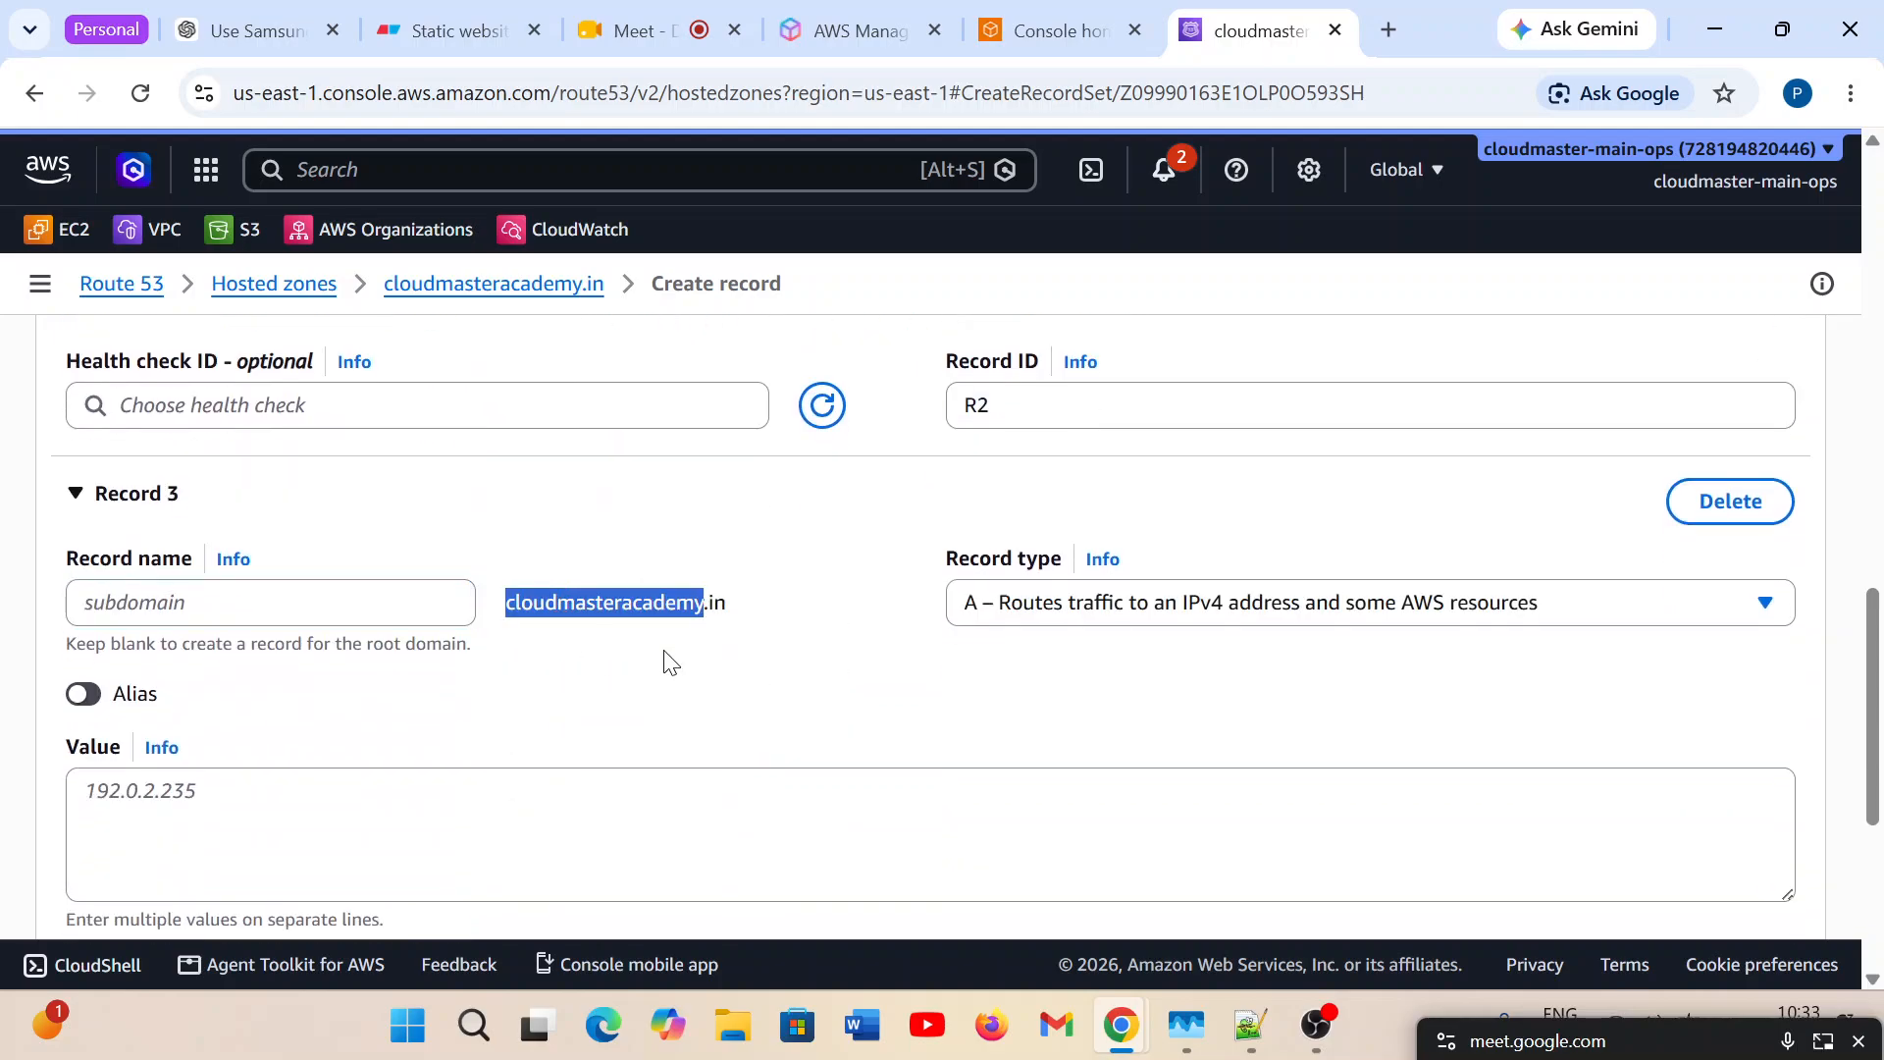
{"action": "scroll", "coordinate": [820, 685], "scroll_direction": "down", "scroll_amount": 2}
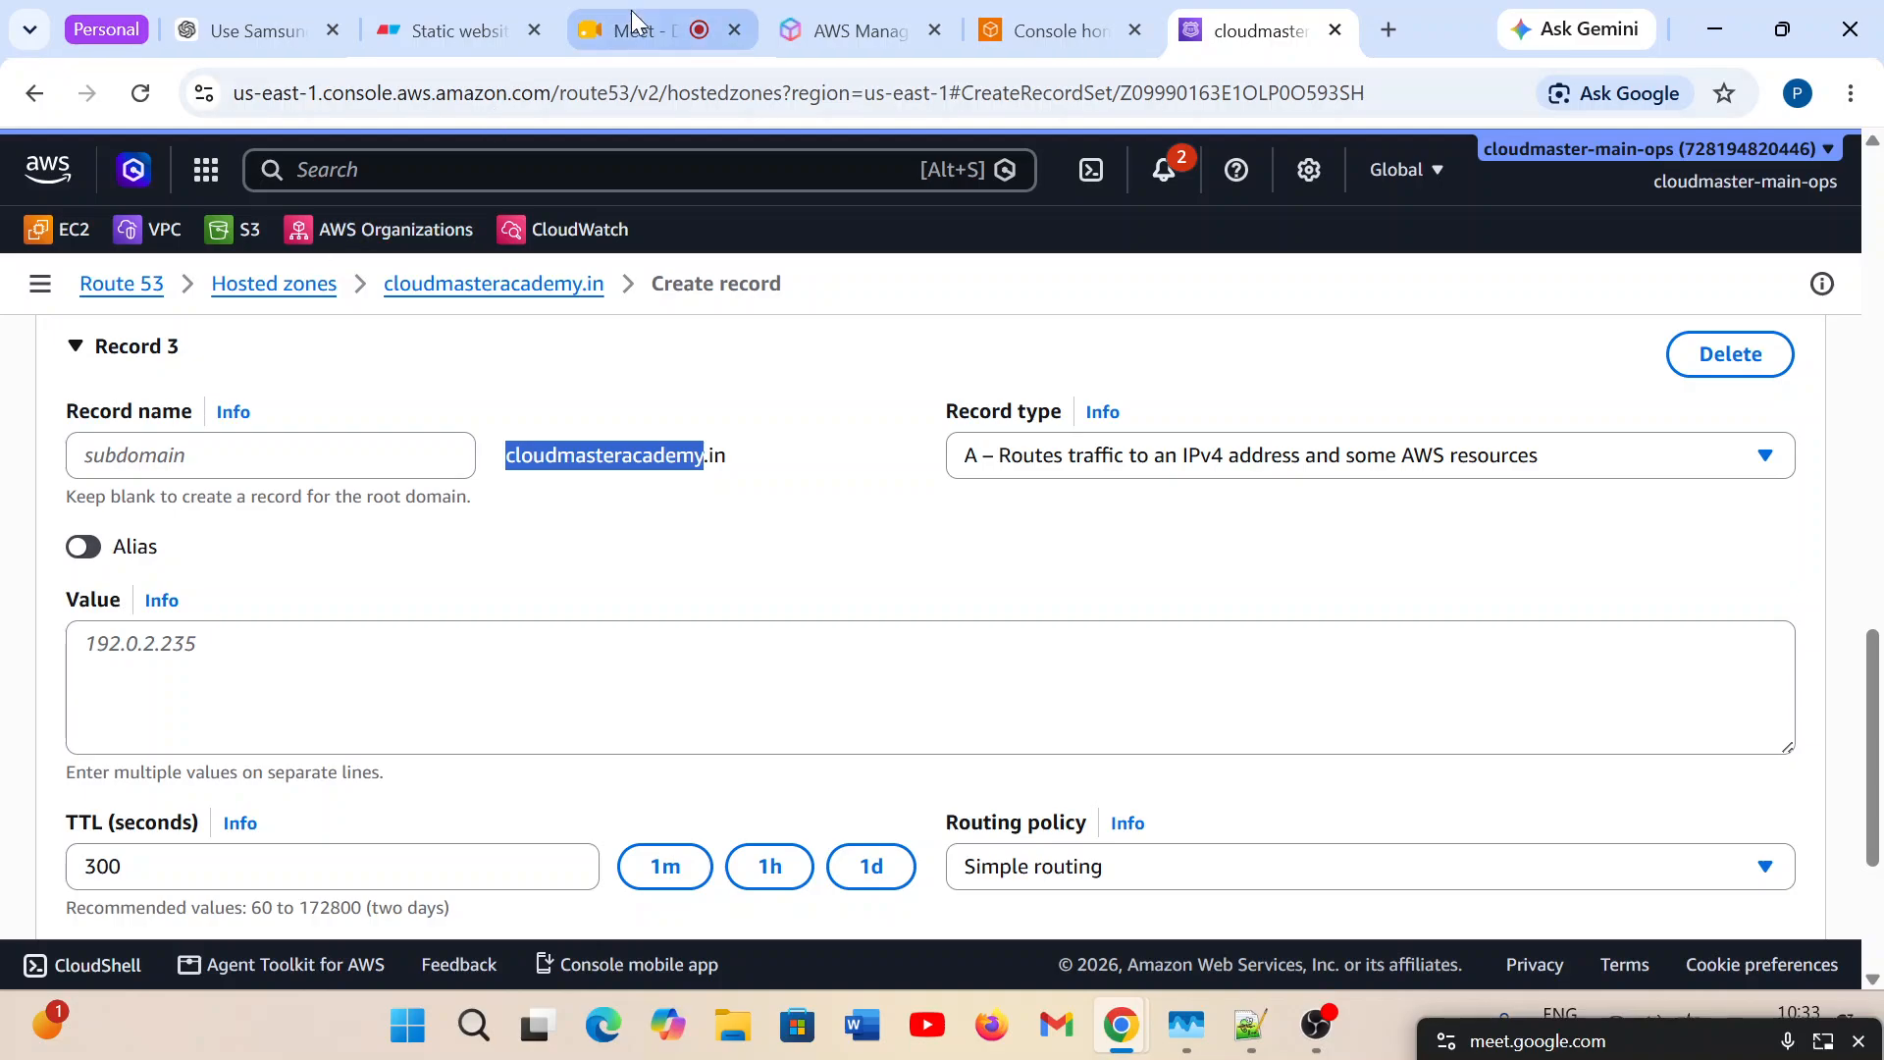
Copy server3's IP address 100.100.100.100 from the Eraser diagram and paste it as Record 3's value in Route 53.
{"action": "left_click", "coordinate": [451, 40]}
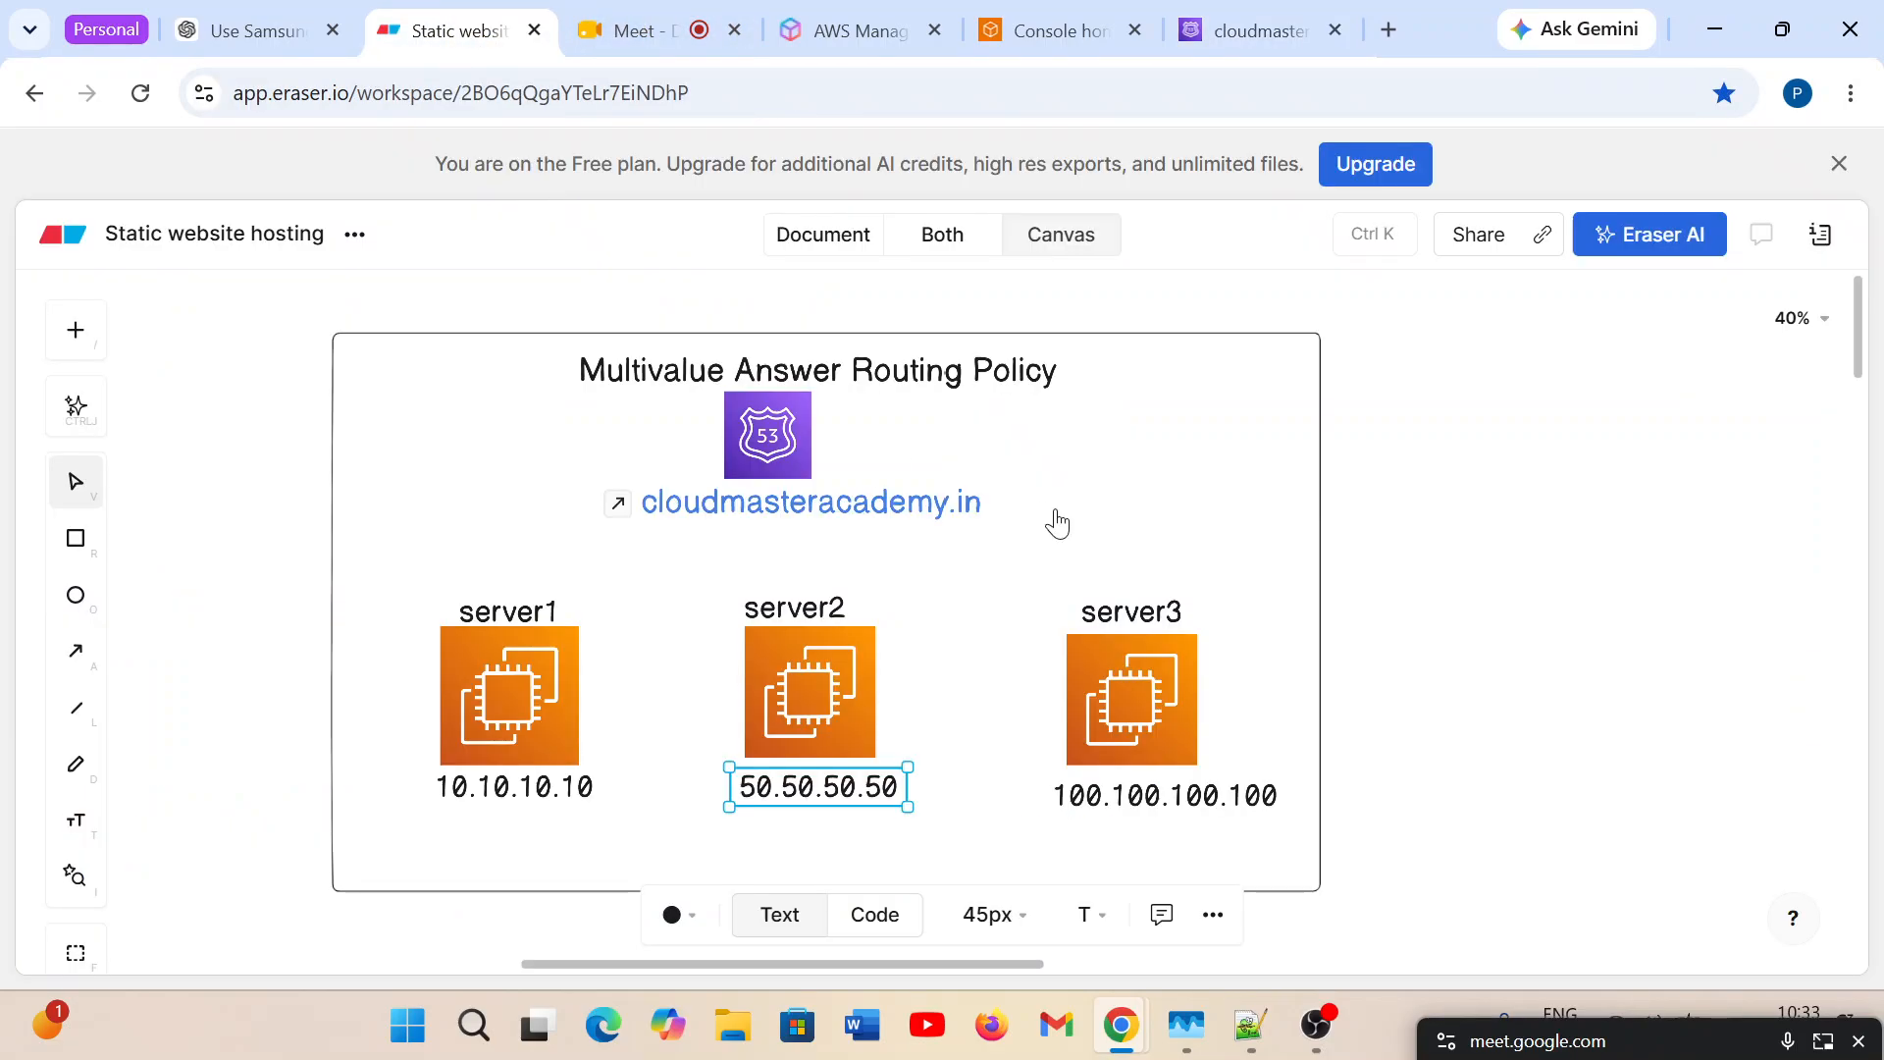
{"action": "left_click", "coordinate": [1158, 798]}
{"action": "left_click", "coordinate": [1160, 798]}
{"action": "key", "text": "ctrl+c"}
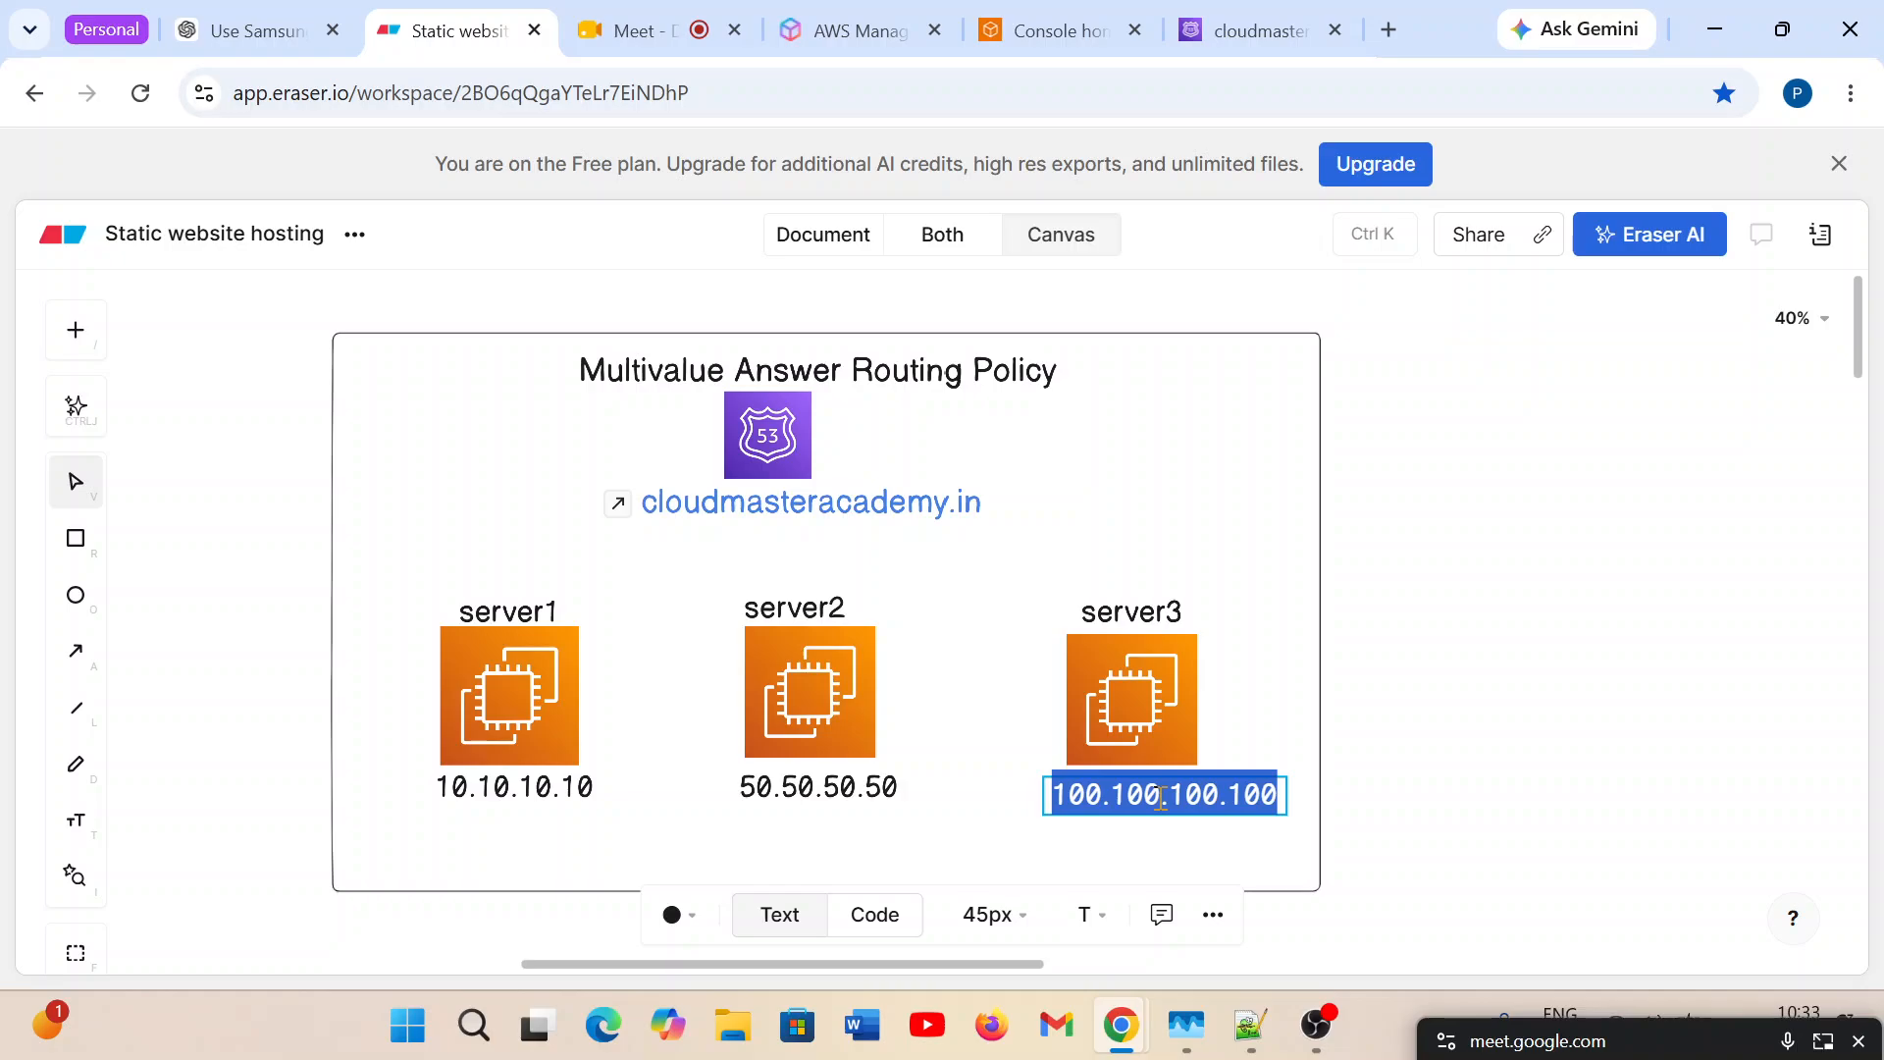
{"action": "left_click", "coordinate": [1298, 30]}
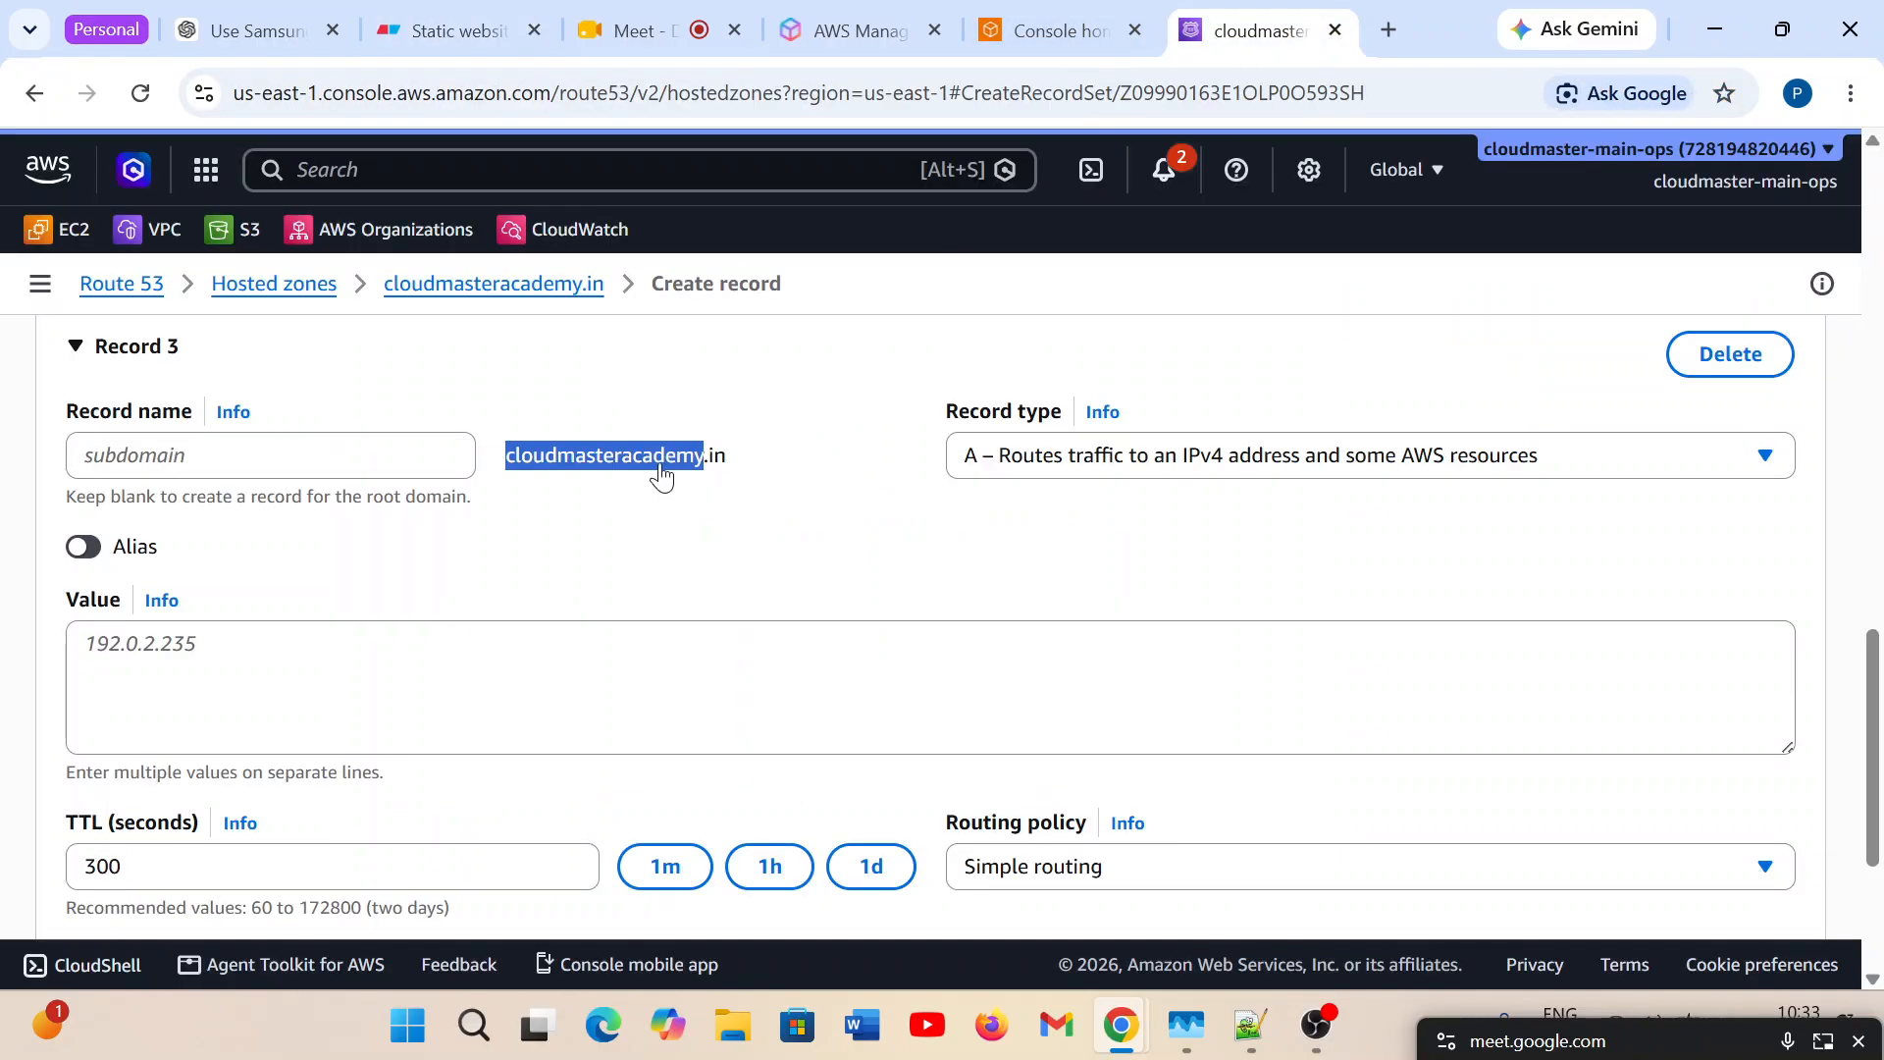
{"action": "left_click", "coordinate": [170, 662]}
{"action": "key", "text": "ctrl+v"}
{"action": "key", "text": "Return"}
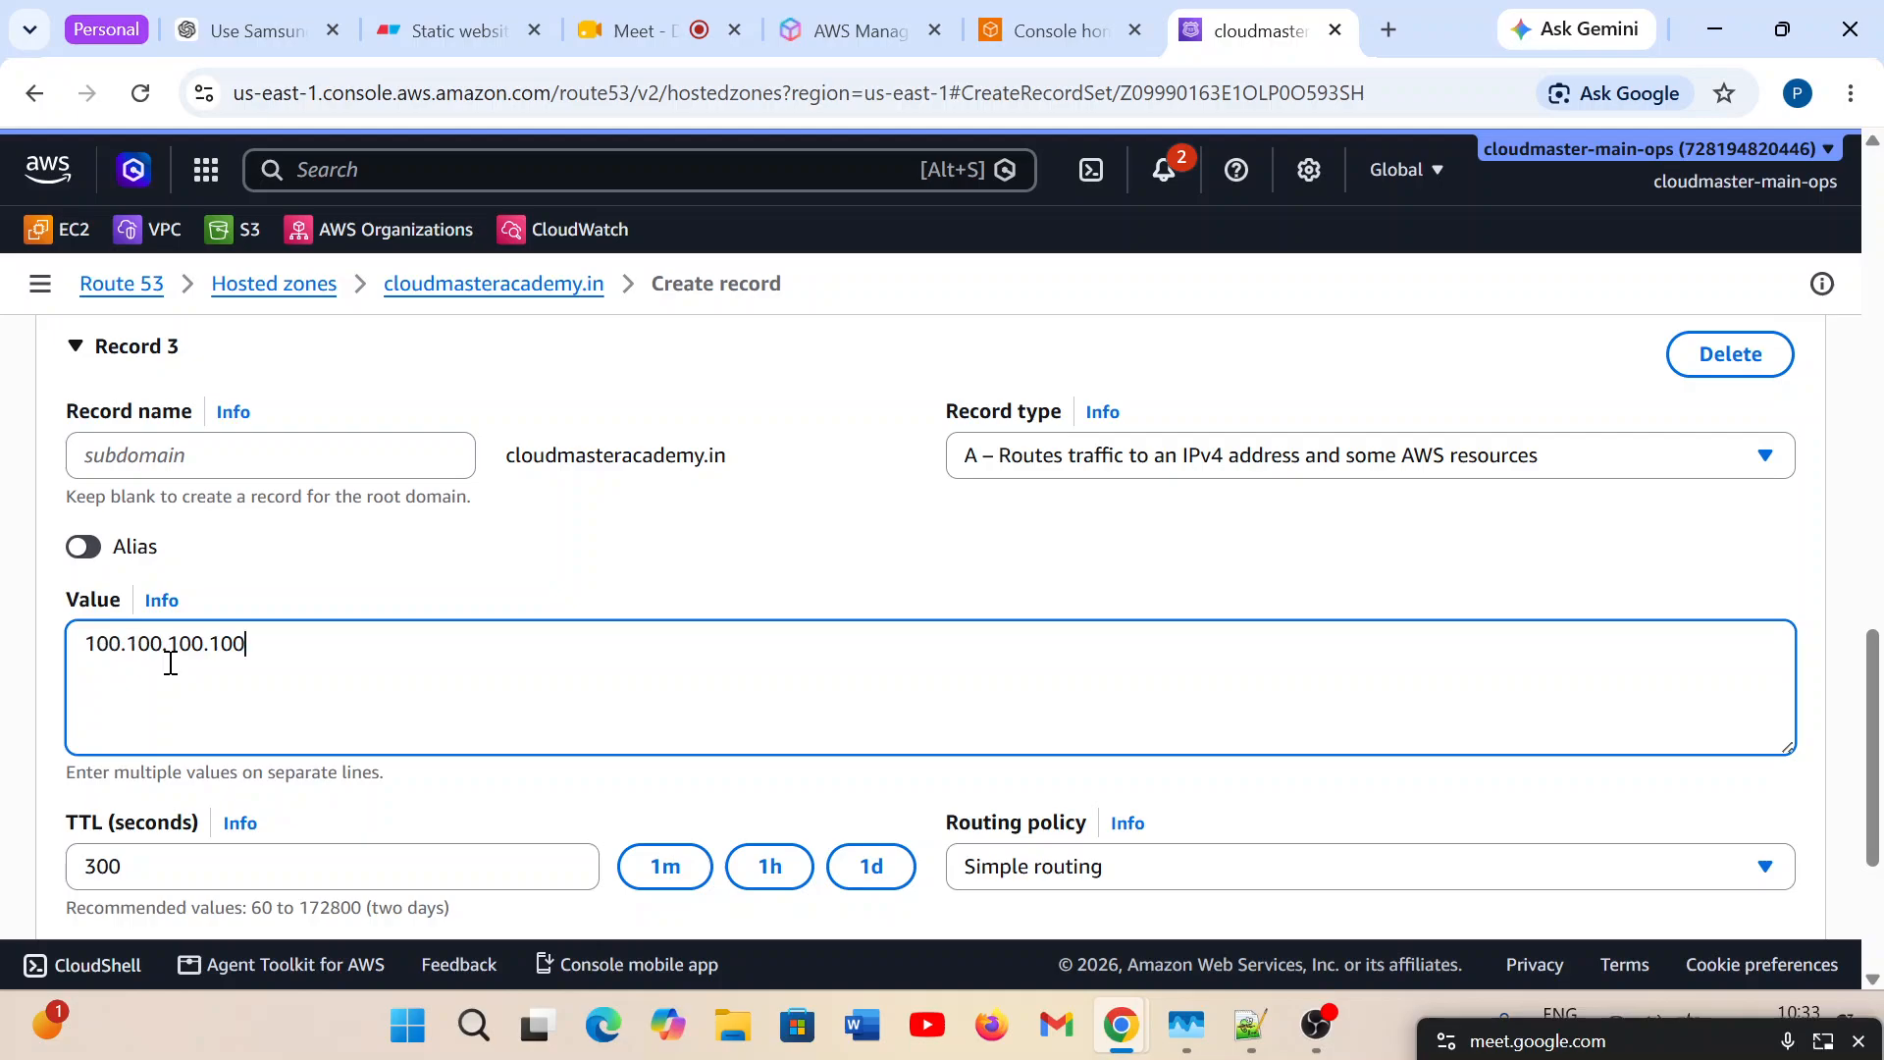
Set Record 3's TTL to 60 seconds and its routing policy to Multivalue answer.
{"action": "scroll", "coordinate": [1016, 708], "scroll_direction": "up", "scroll_amount": 3}
{"action": "scroll", "coordinate": [1016, 714], "scroll_direction": "down", "scroll_amount": 3}
{"action": "scroll", "coordinate": [1016, 719], "scroll_direction": "down", "scroll_amount": 3}
{"action": "left_click", "coordinate": [664, 572]}
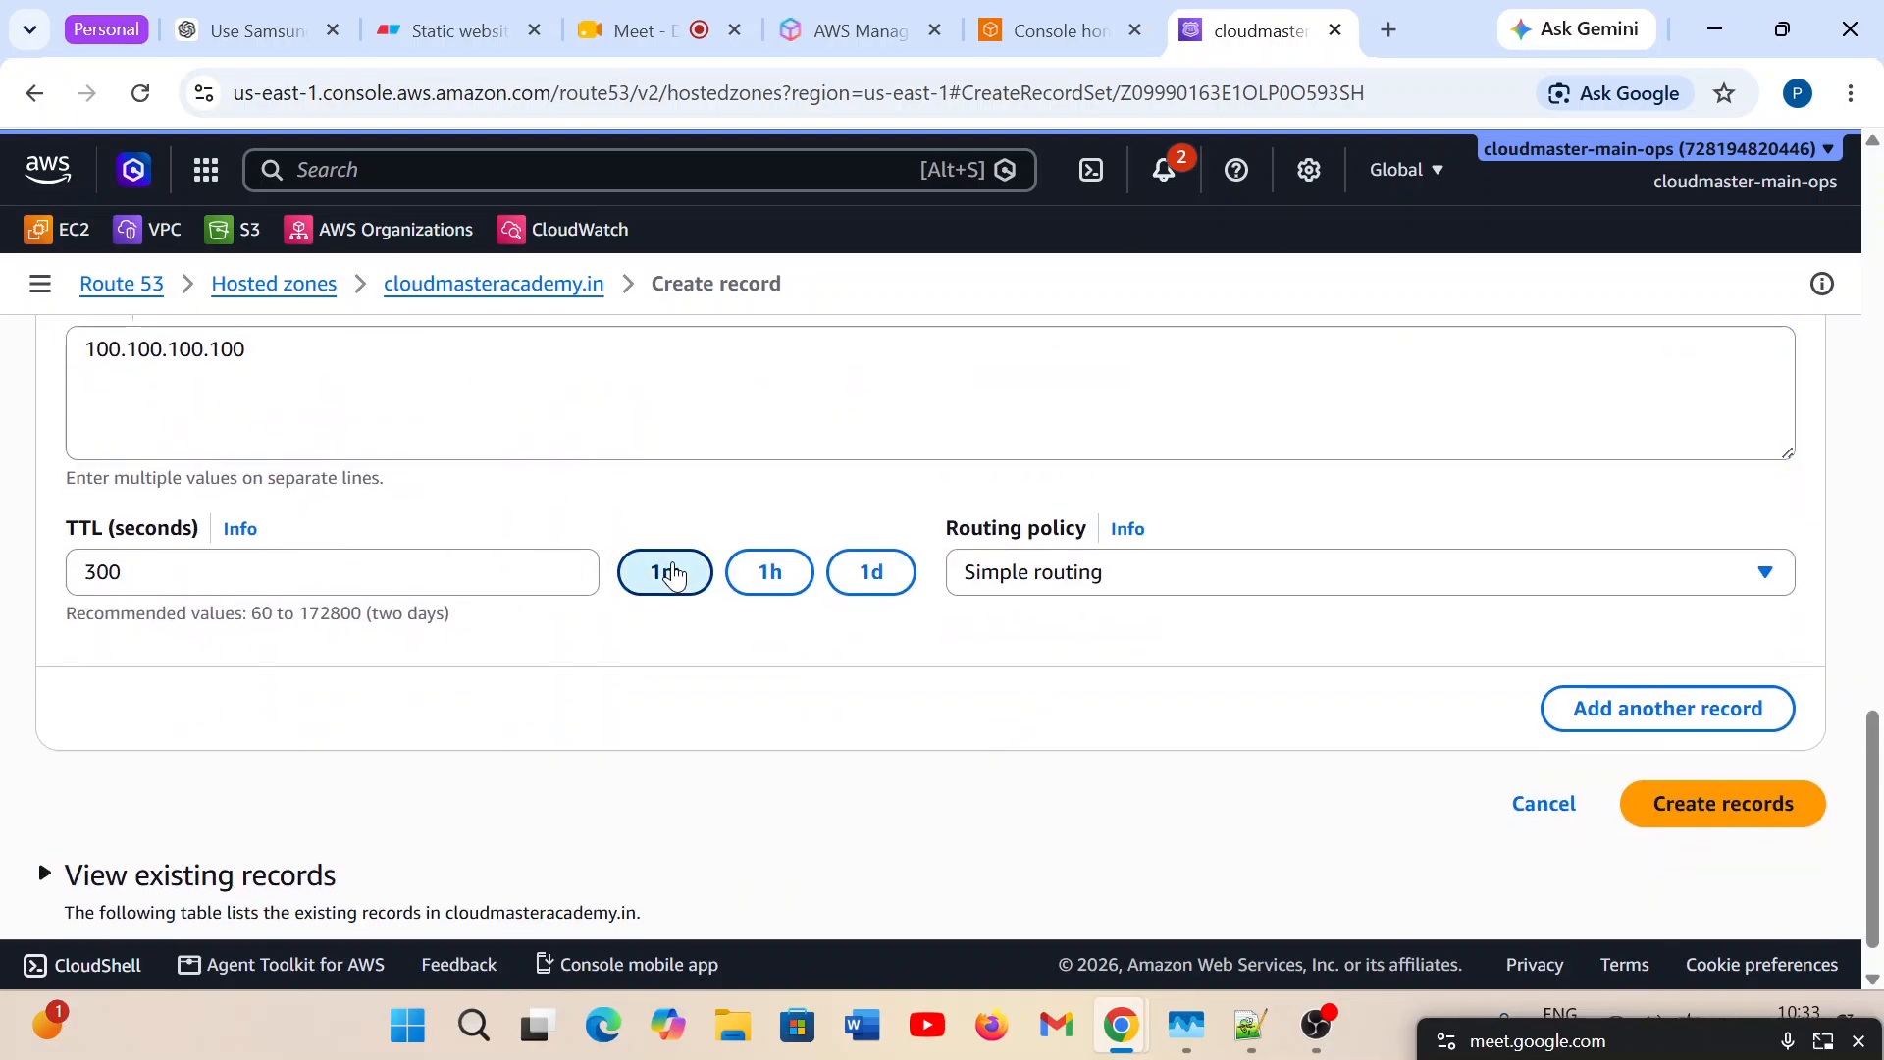
{"action": "left_click", "coordinate": [1182, 580]}
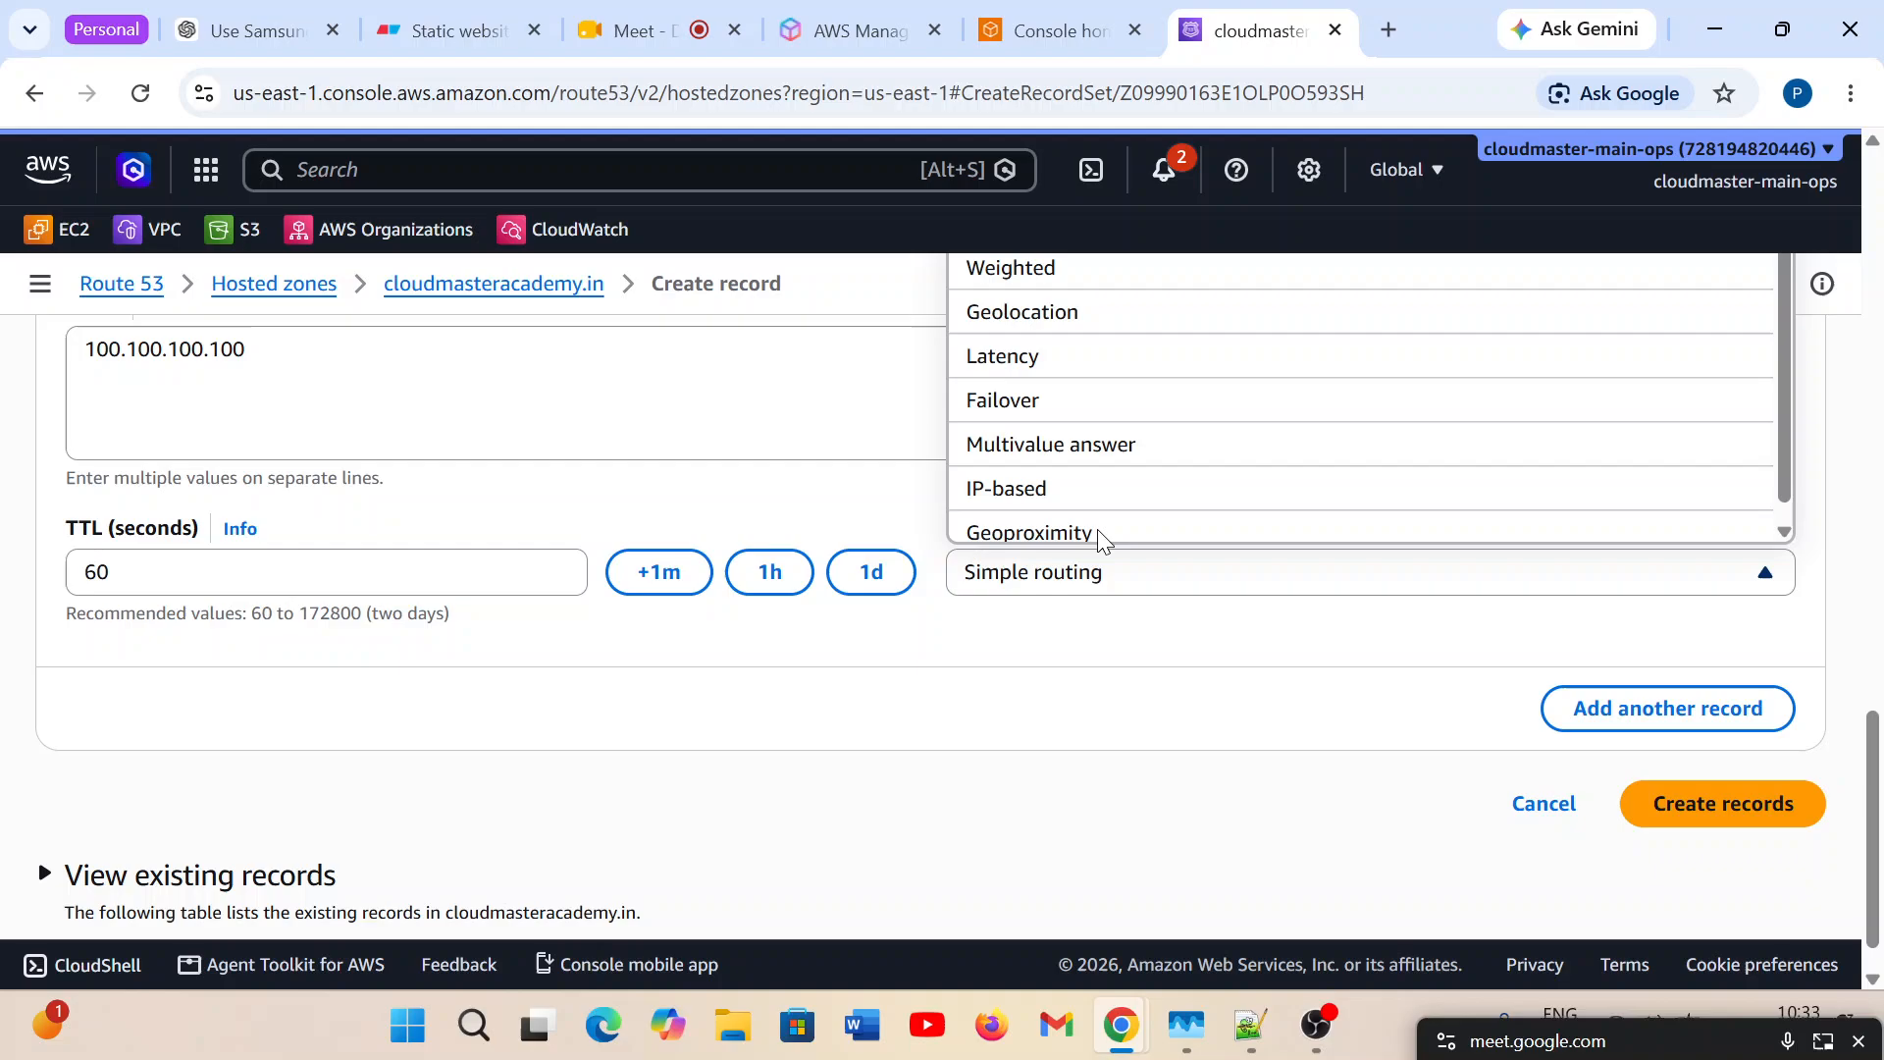
{"action": "left_click", "coordinate": [1073, 437]}
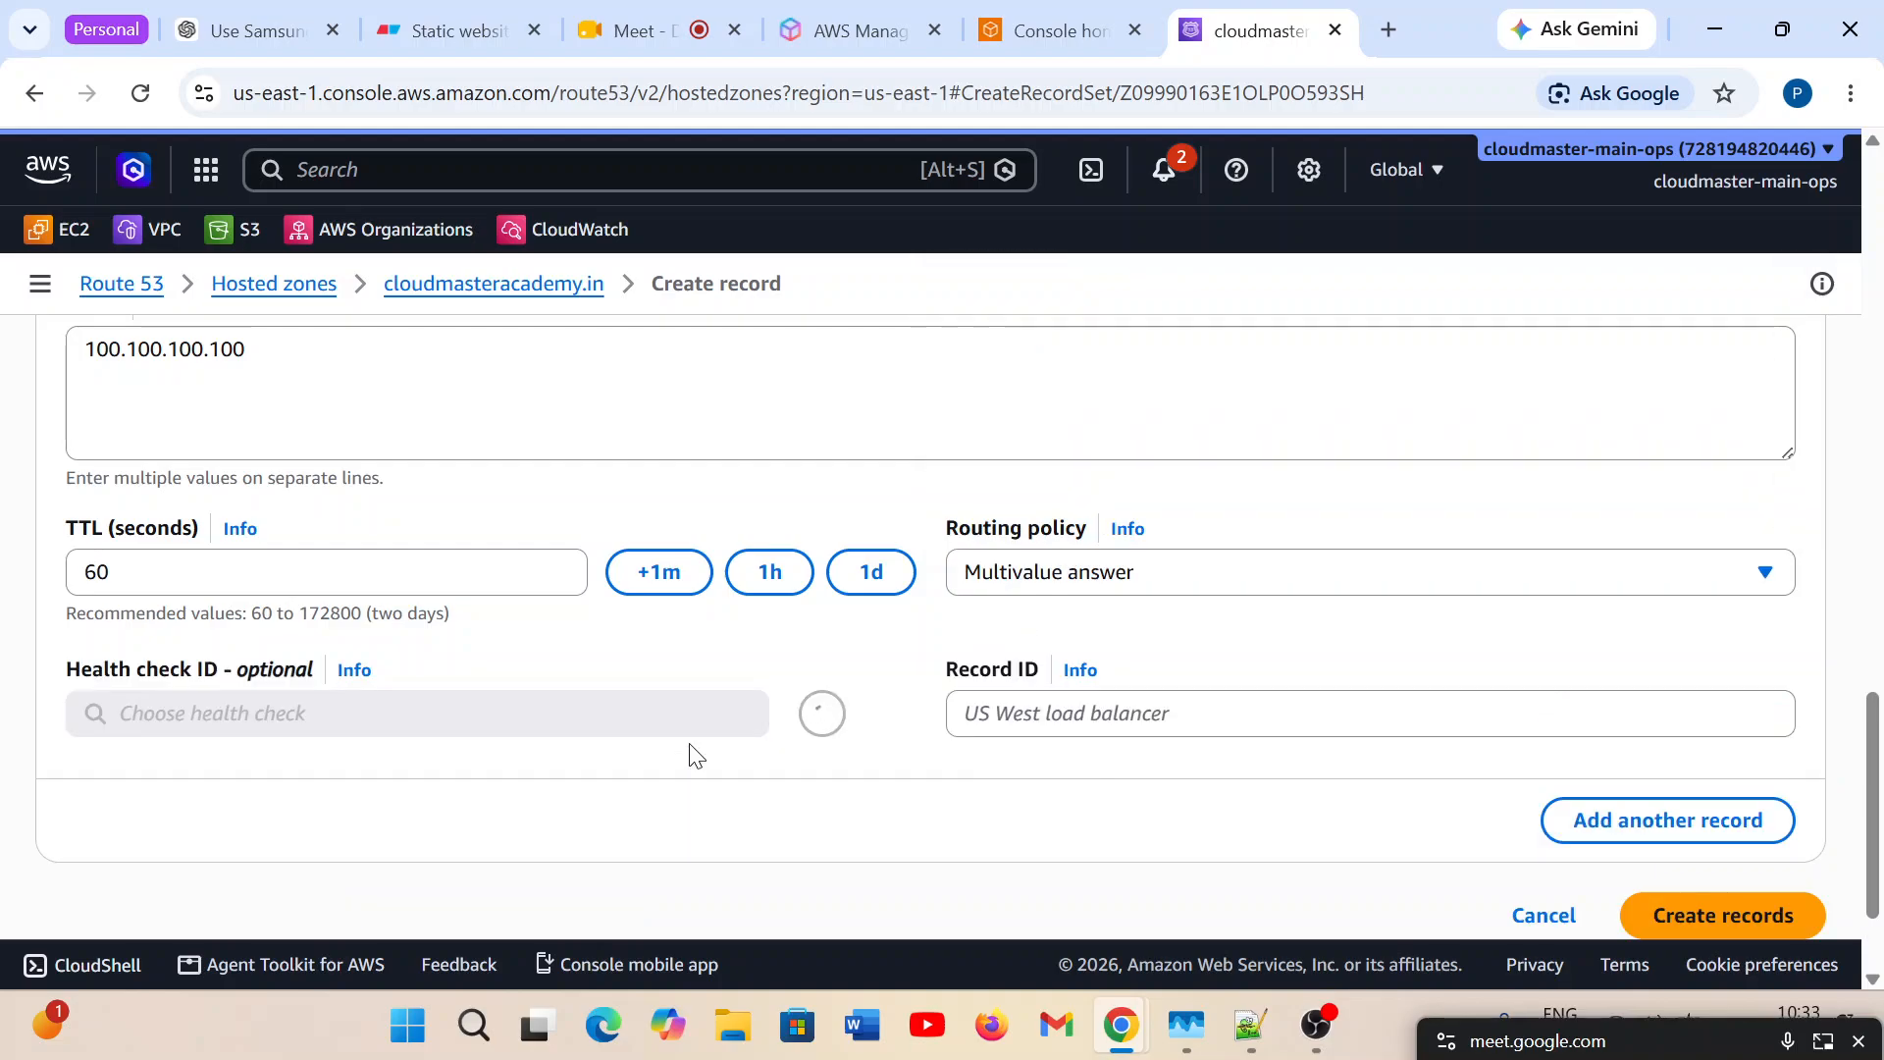
Set Record 3's record ID to R3.
{"action": "scroll", "coordinate": [687, 751], "scroll_direction": "down", "scroll_amount": 2}
{"action": "left_click", "coordinate": [1166, 585]}
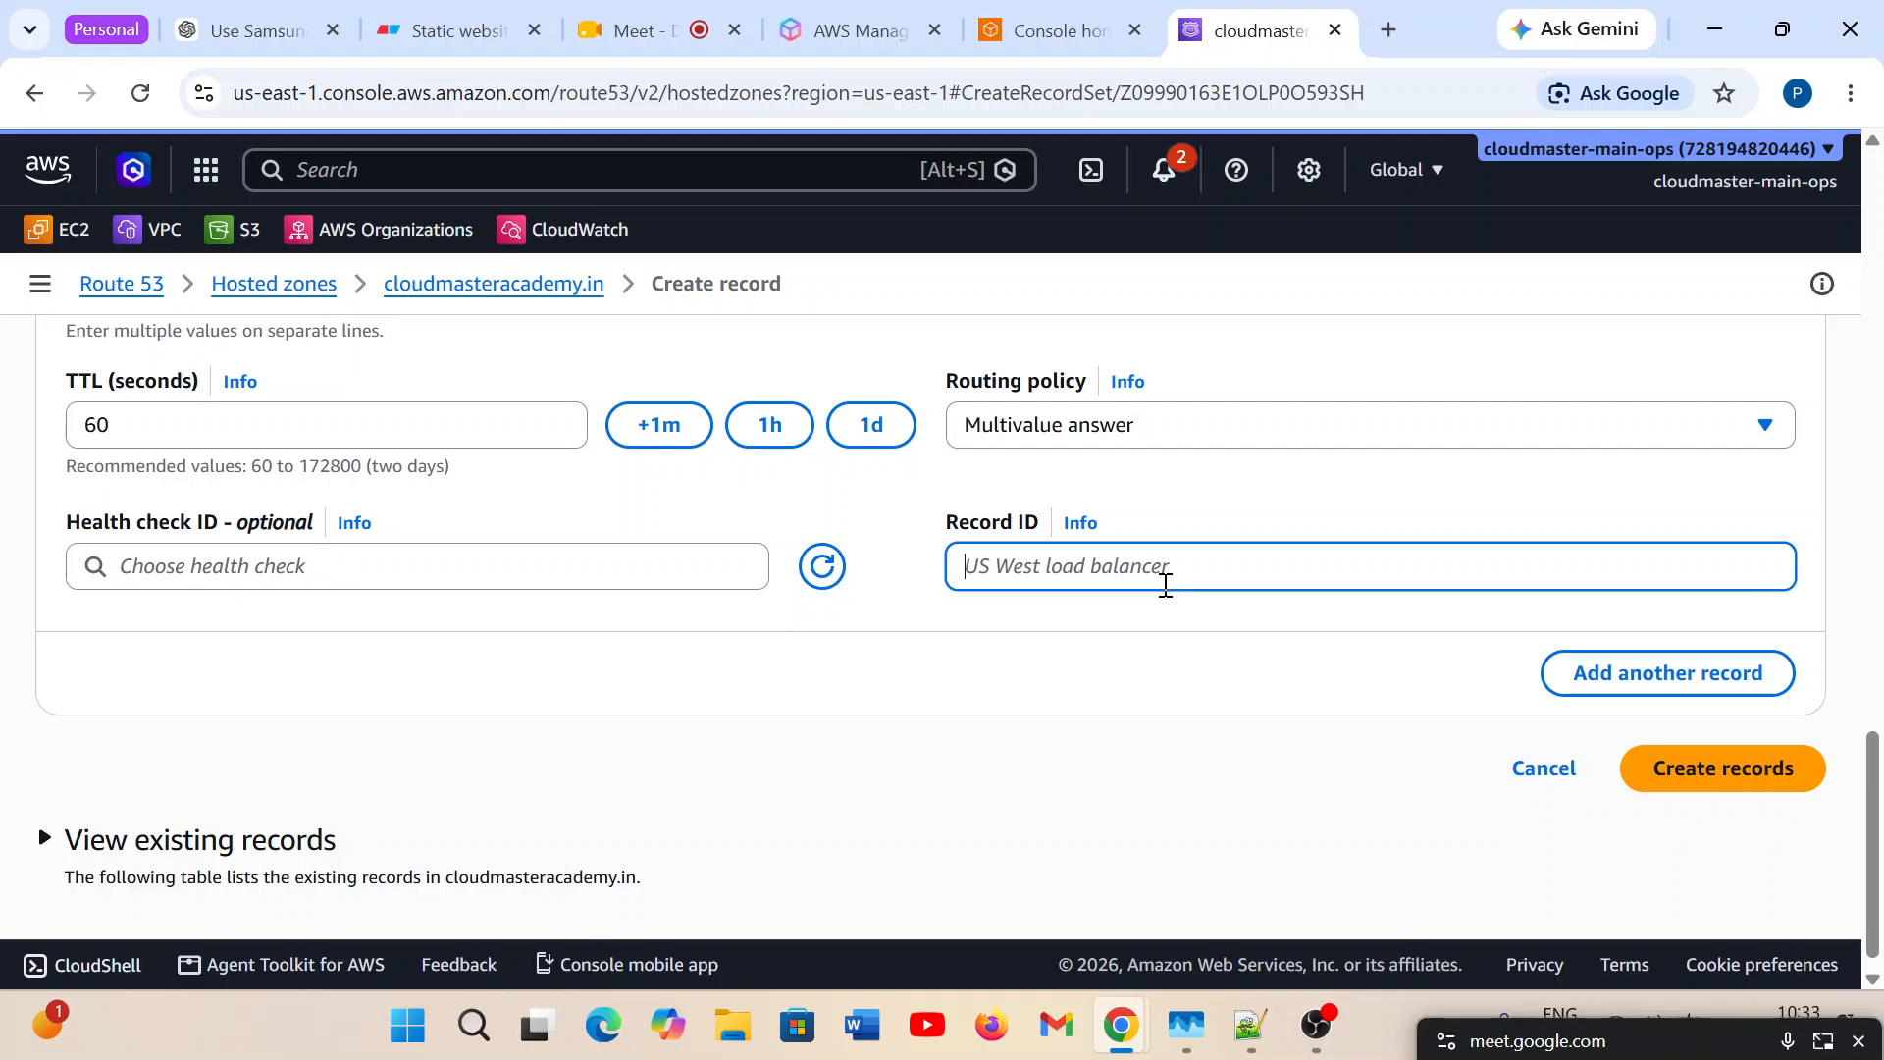
{"action": "type", "text": "R3"}
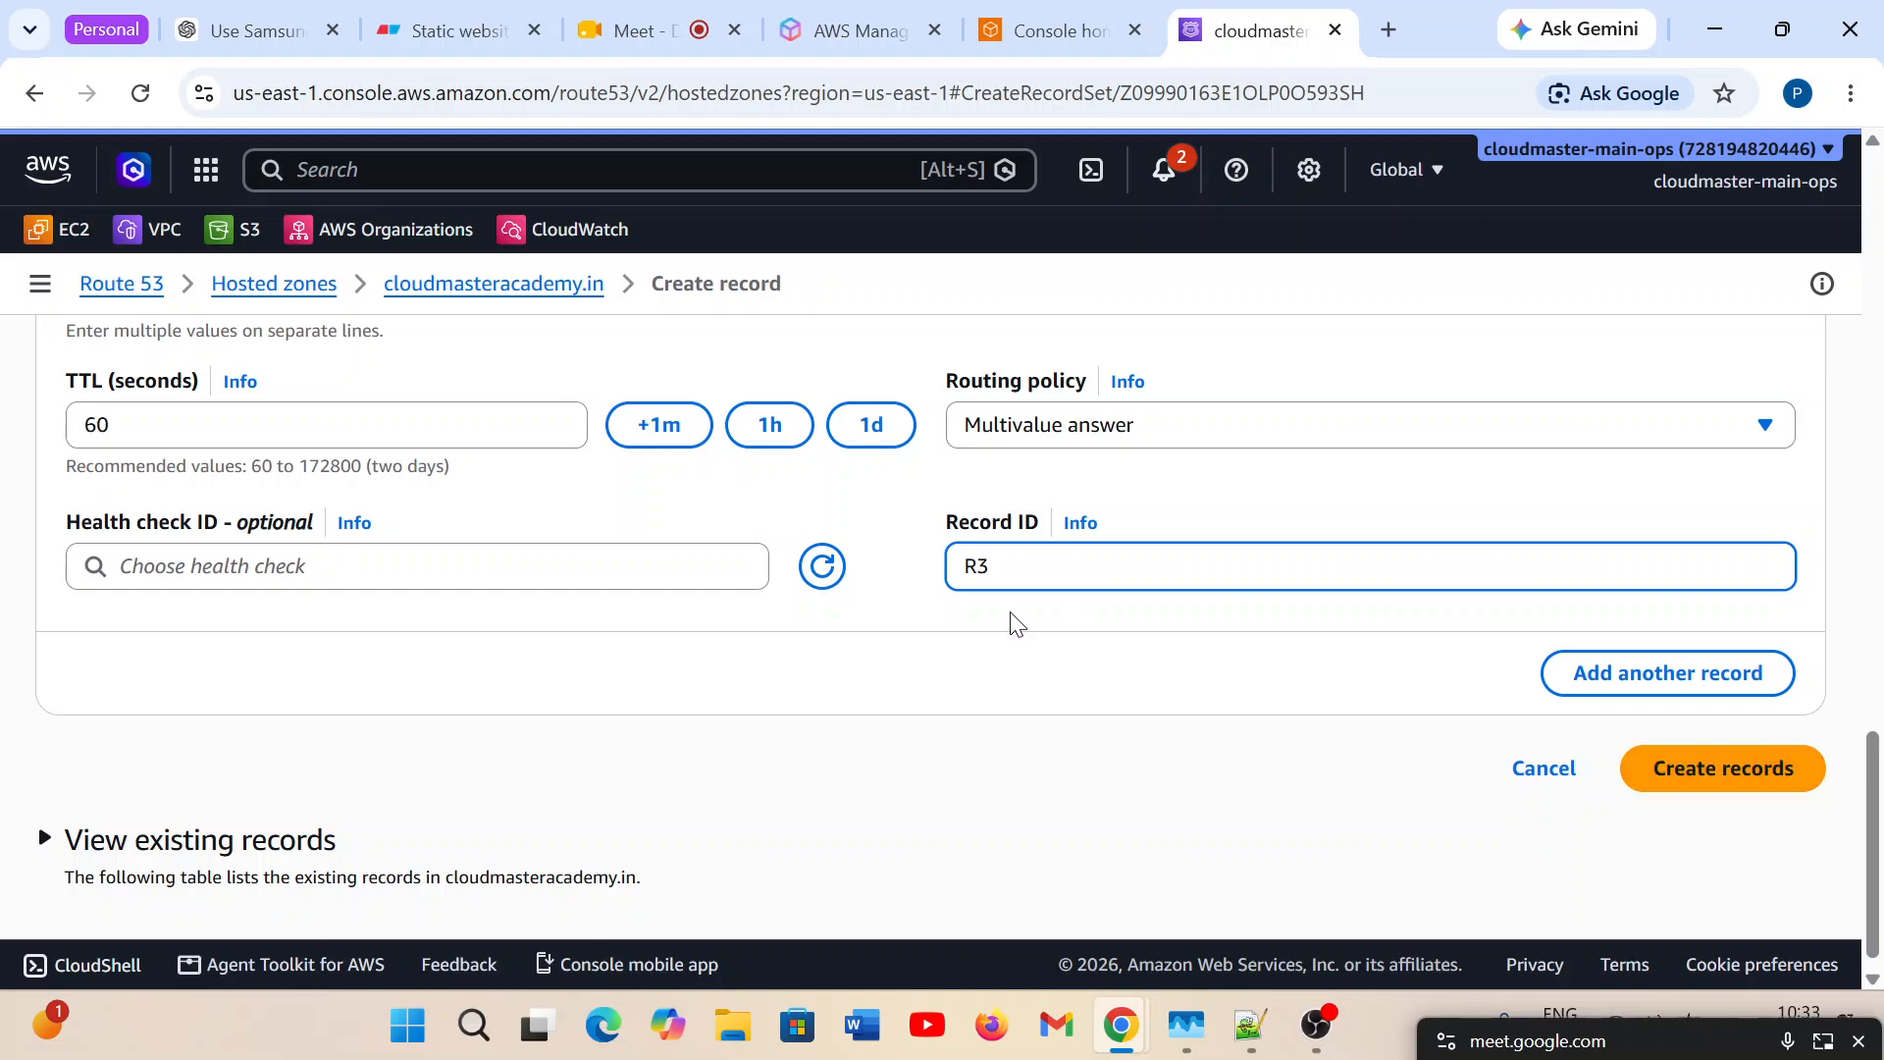
Collapse Records 3, 2 and 1 to review each one's routing policy, name, type, value and TTL.
{"action": "scroll", "coordinate": [463, 800], "scroll_direction": "up", "scroll_amount": 1}
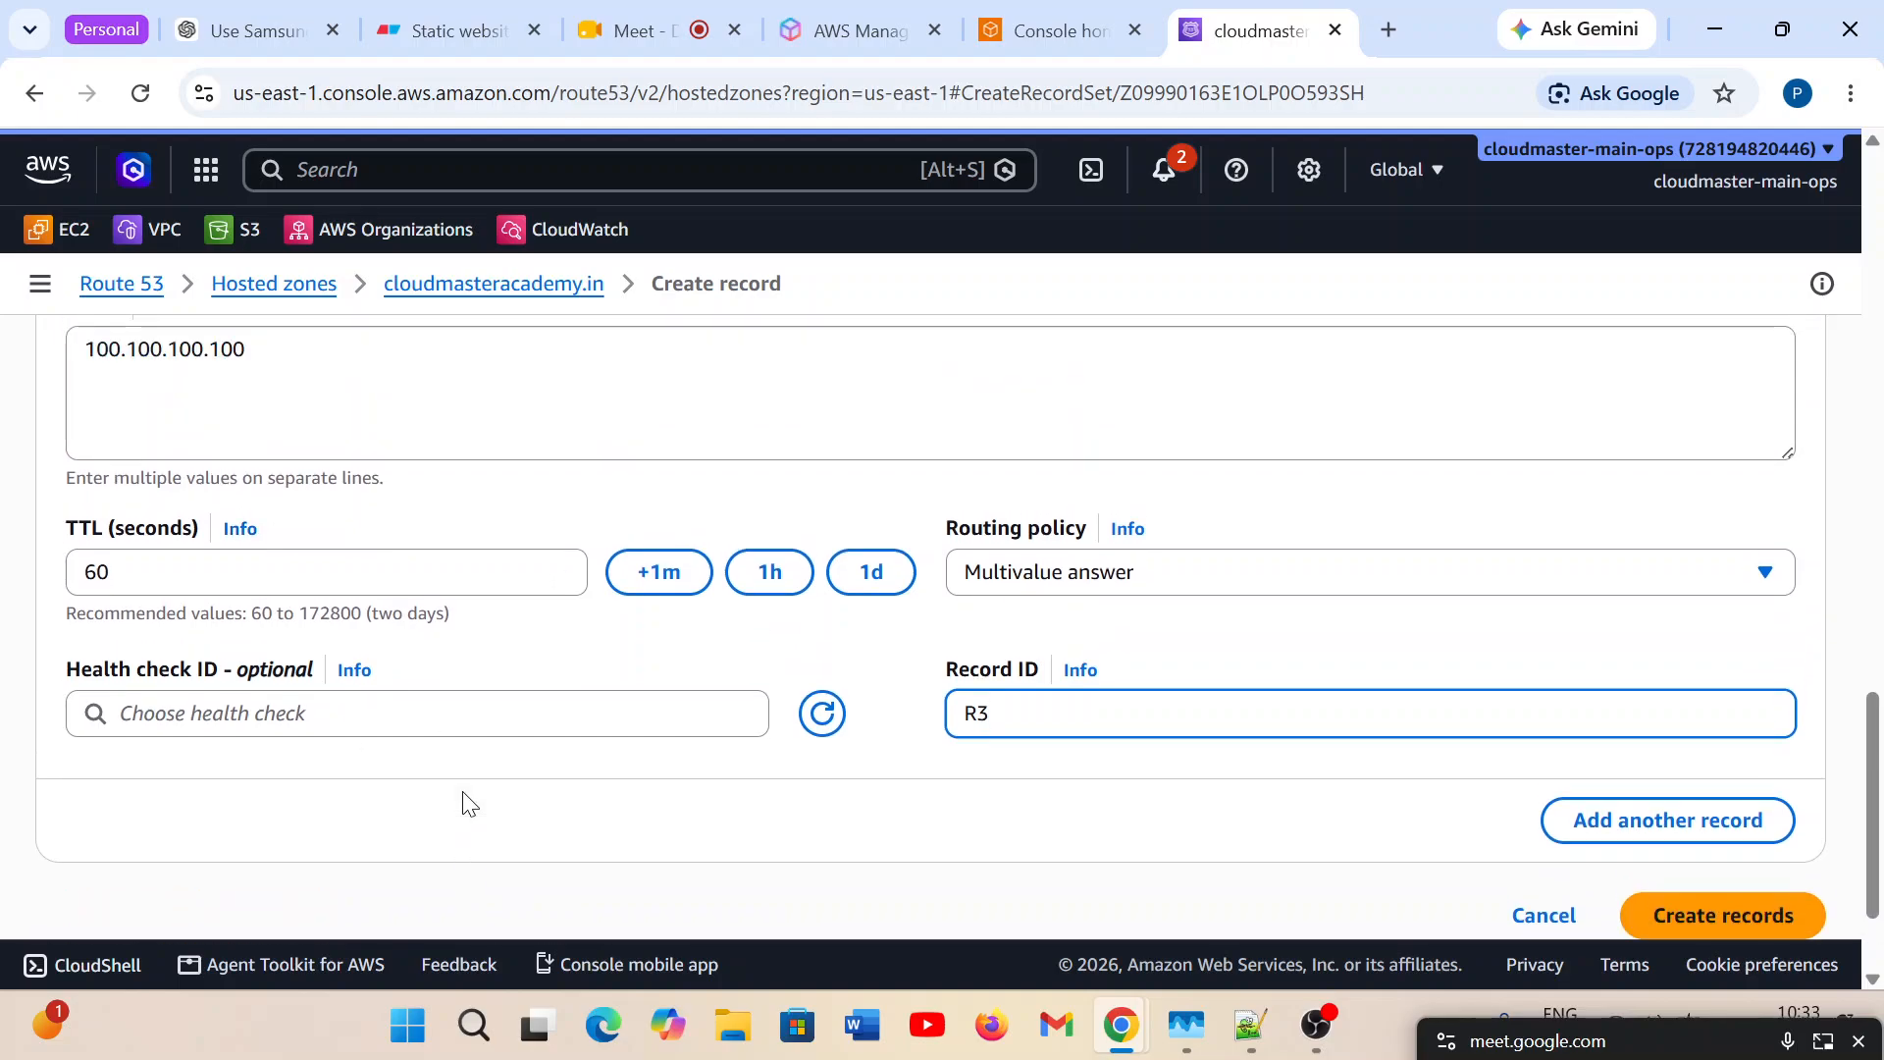
{"action": "scroll", "coordinate": [463, 799], "scroll_direction": "up", "scroll_amount": 5}
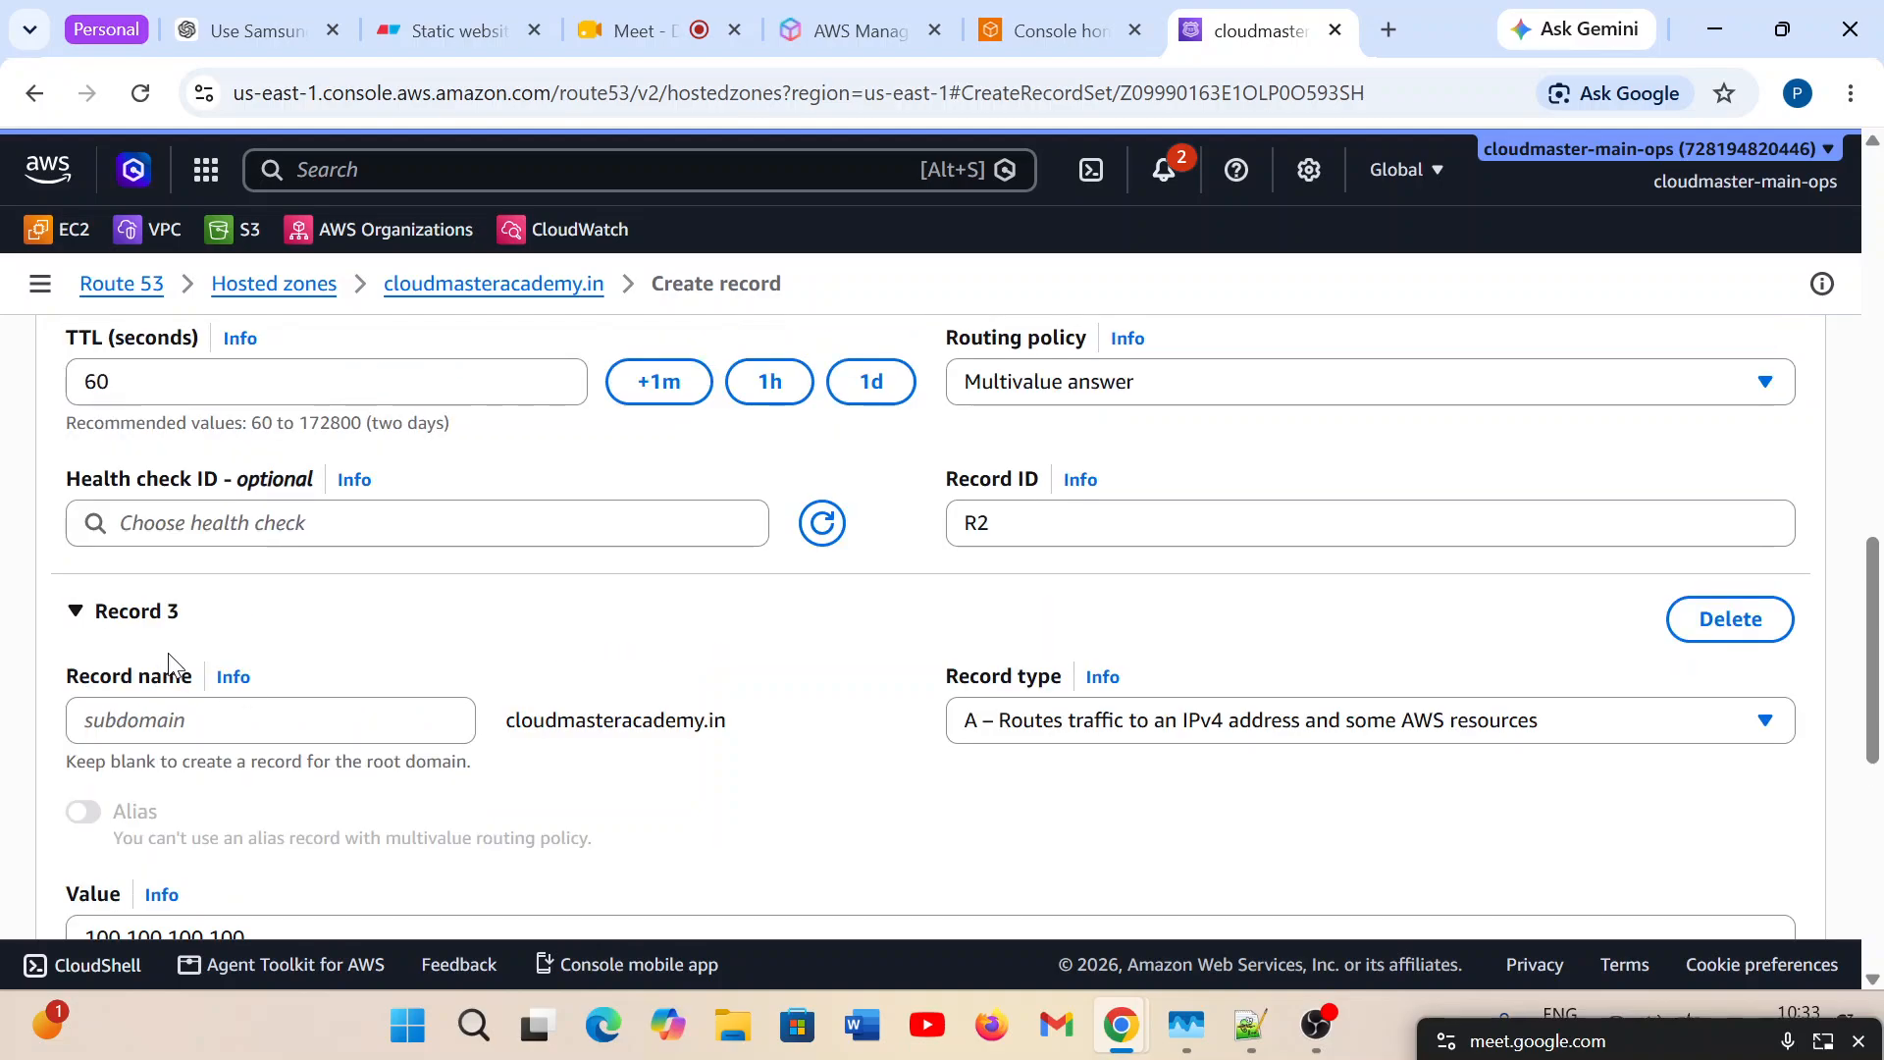
{"action": "left_click", "coordinate": [76, 612]}
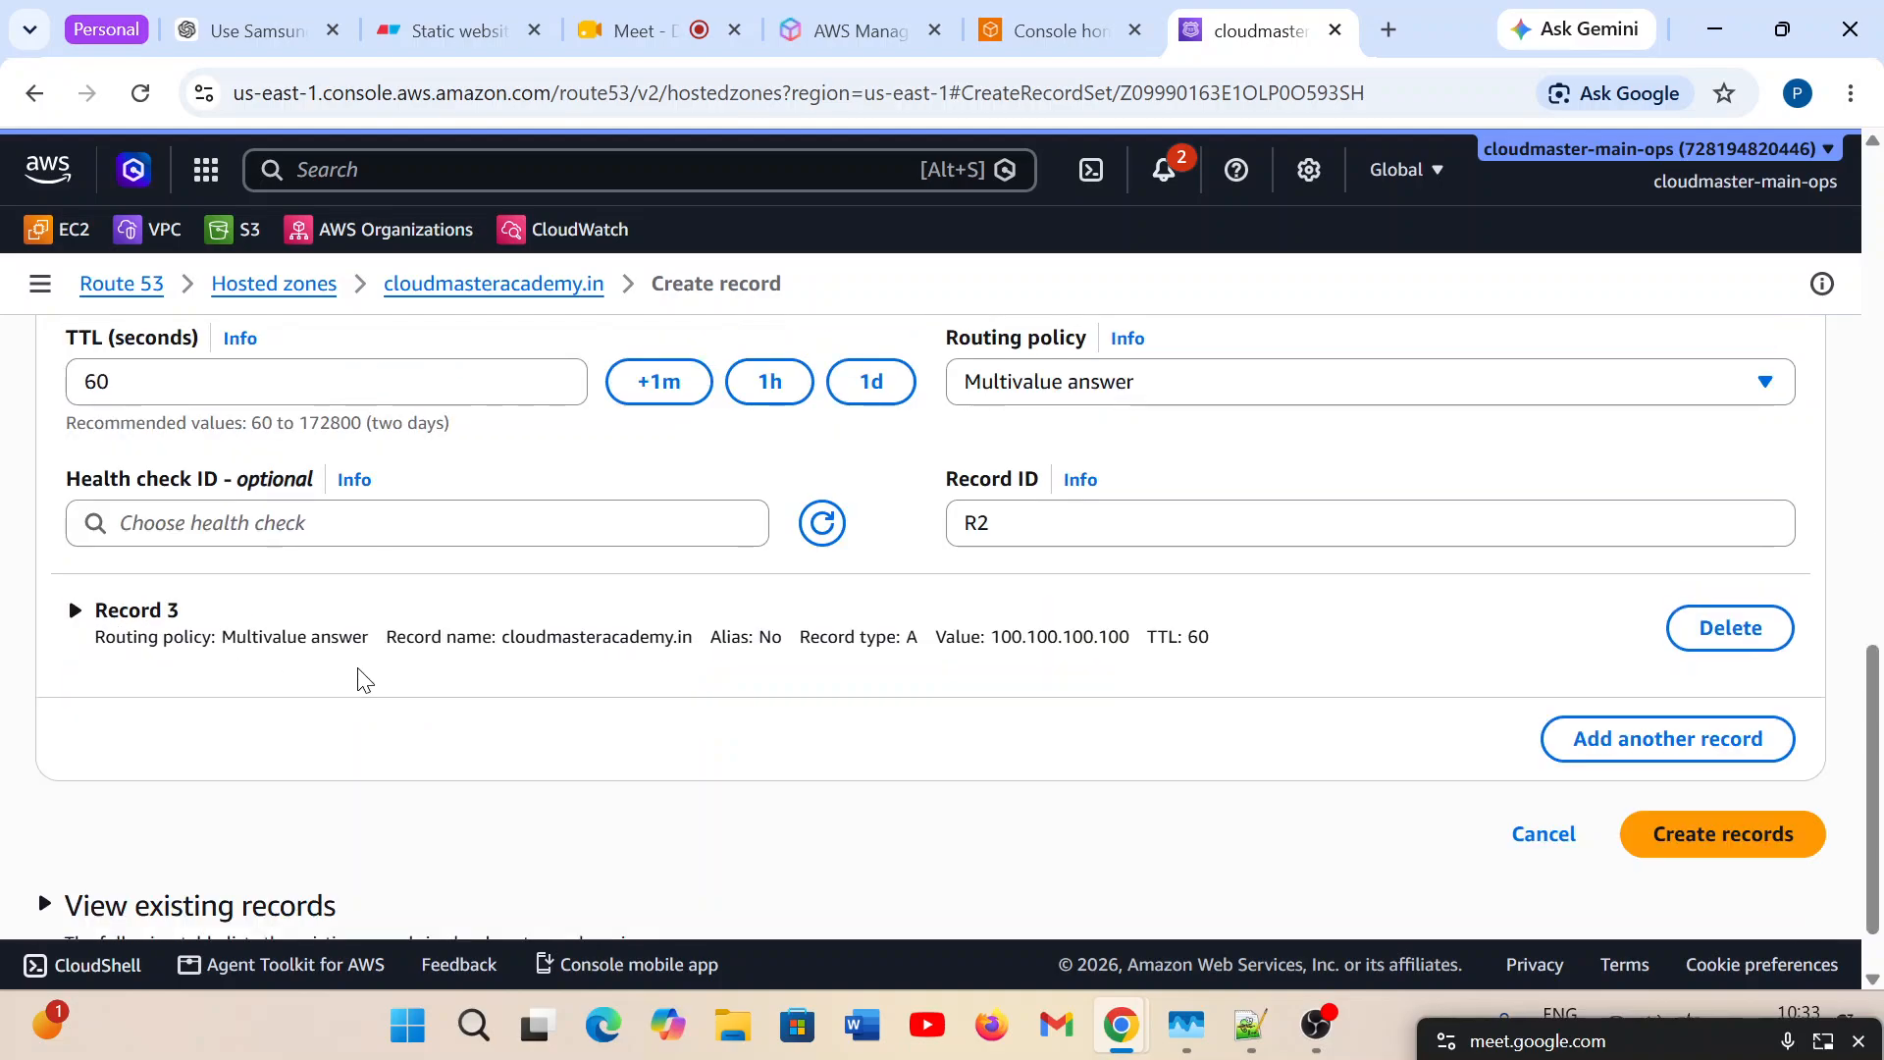
{"action": "scroll", "coordinate": [364, 677], "scroll_direction": "up", "scroll_amount": 3}
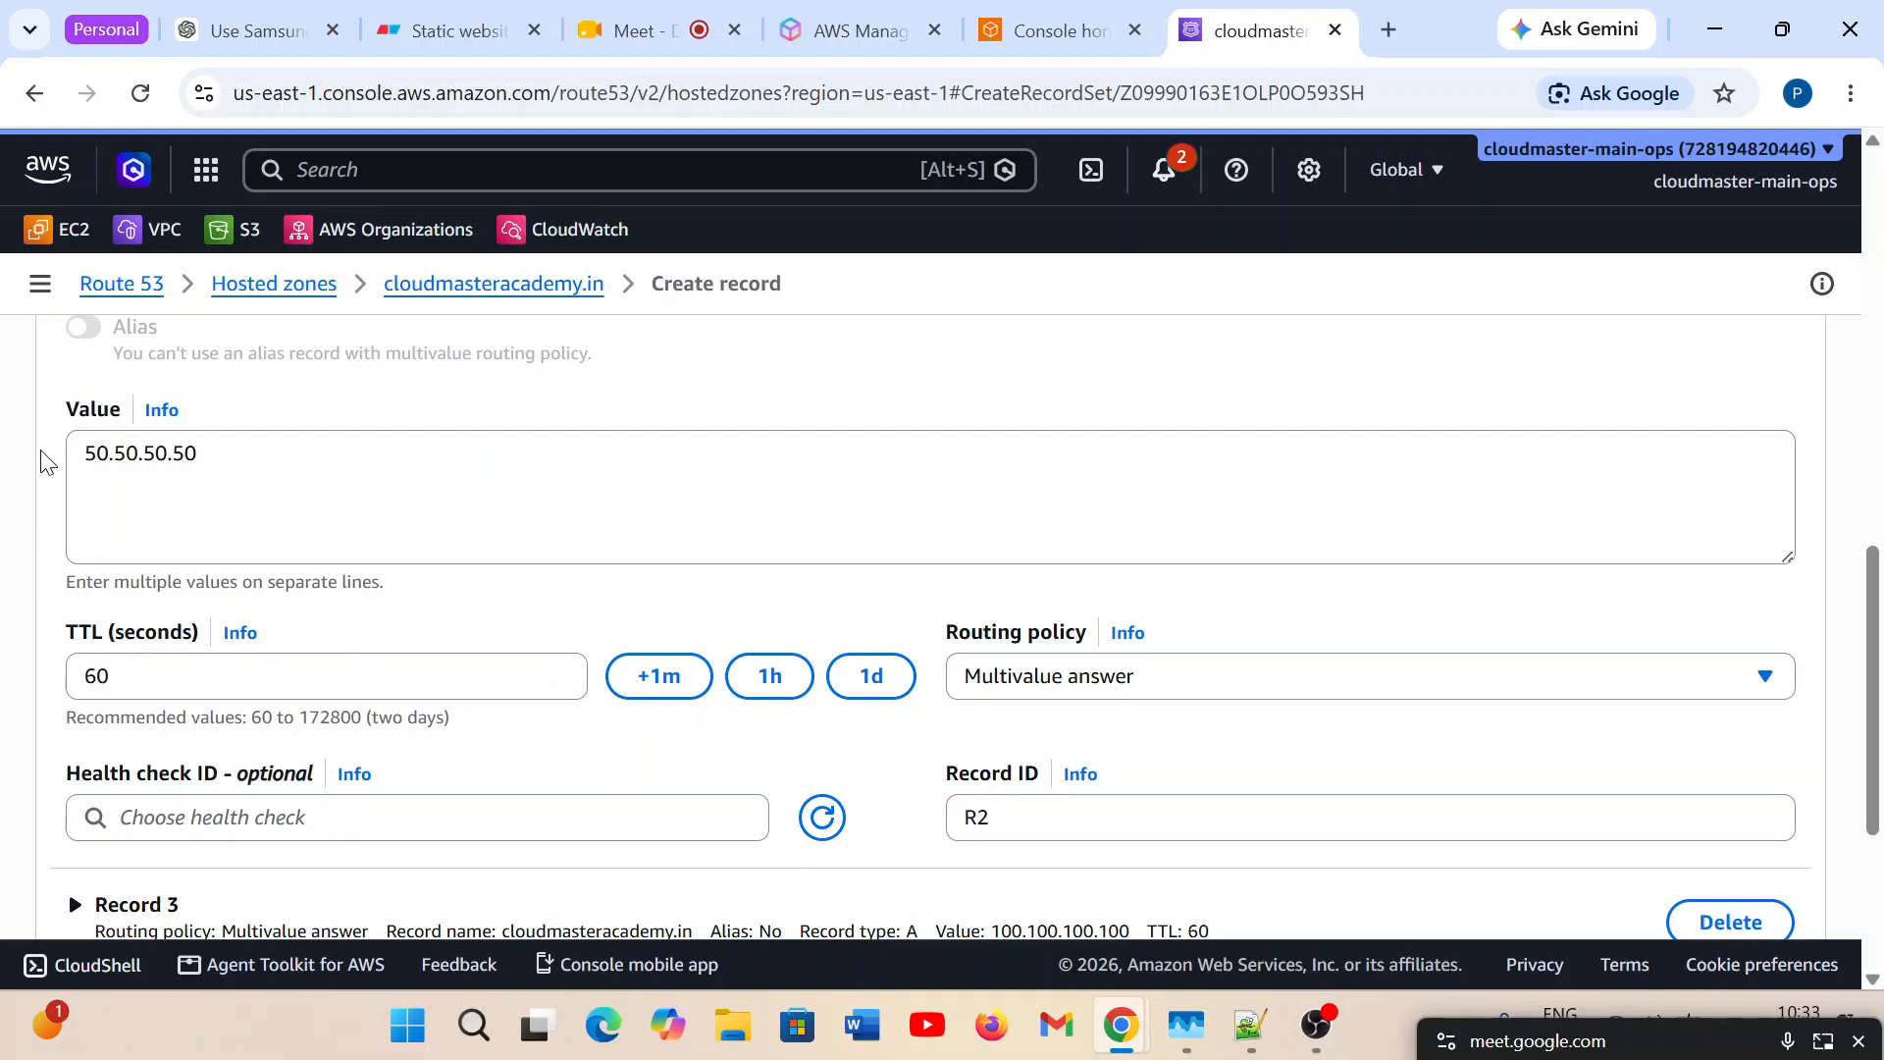
{"action": "scroll", "coordinate": [101, 553], "scroll_direction": "up", "scroll_amount": 1}
{"action": "scroll", "coordinate": [101, 552], "scroll_direction": "up", "scroll_amount": 1}
{"action": "left_click", "coordinate": [135, 605]}
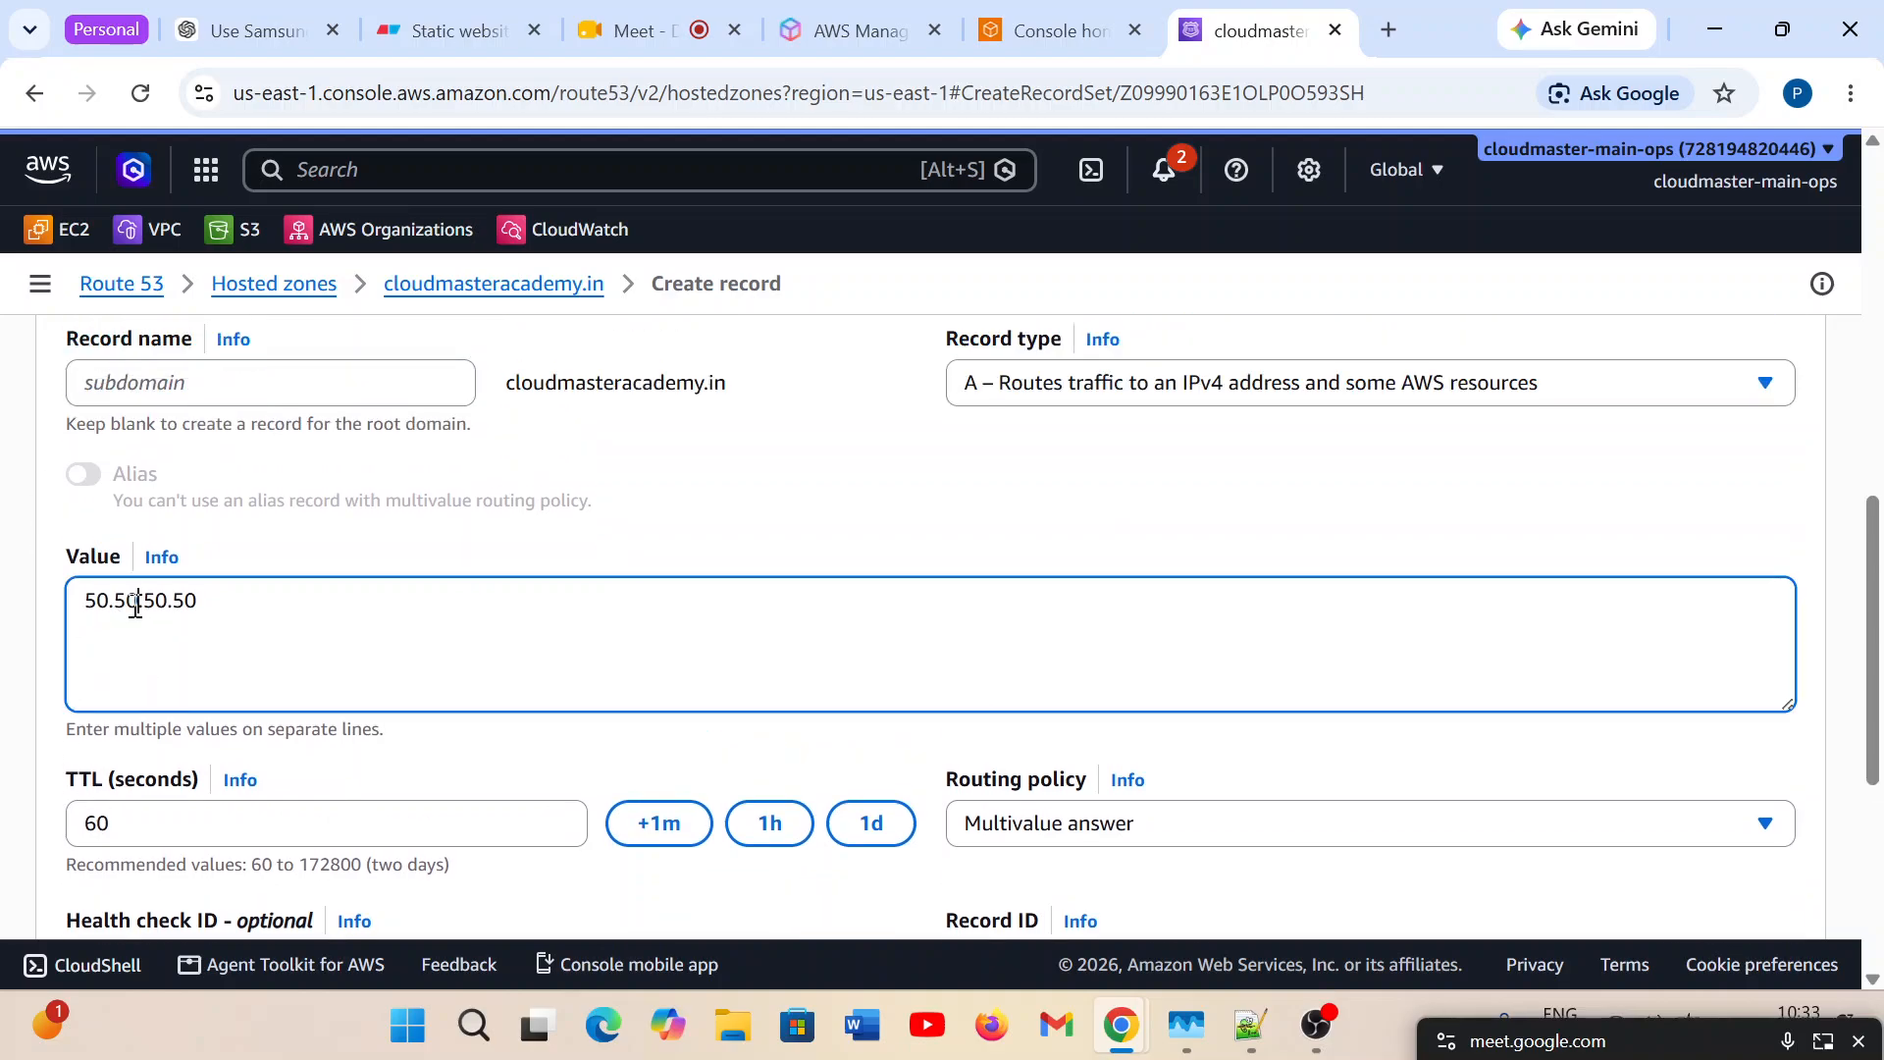
{"action": "key", "text": "ctrl+a"}
{"action": "scroll", "coordinate": [247, 649], "scroll_direction": "up", "scroll_amount": 3}
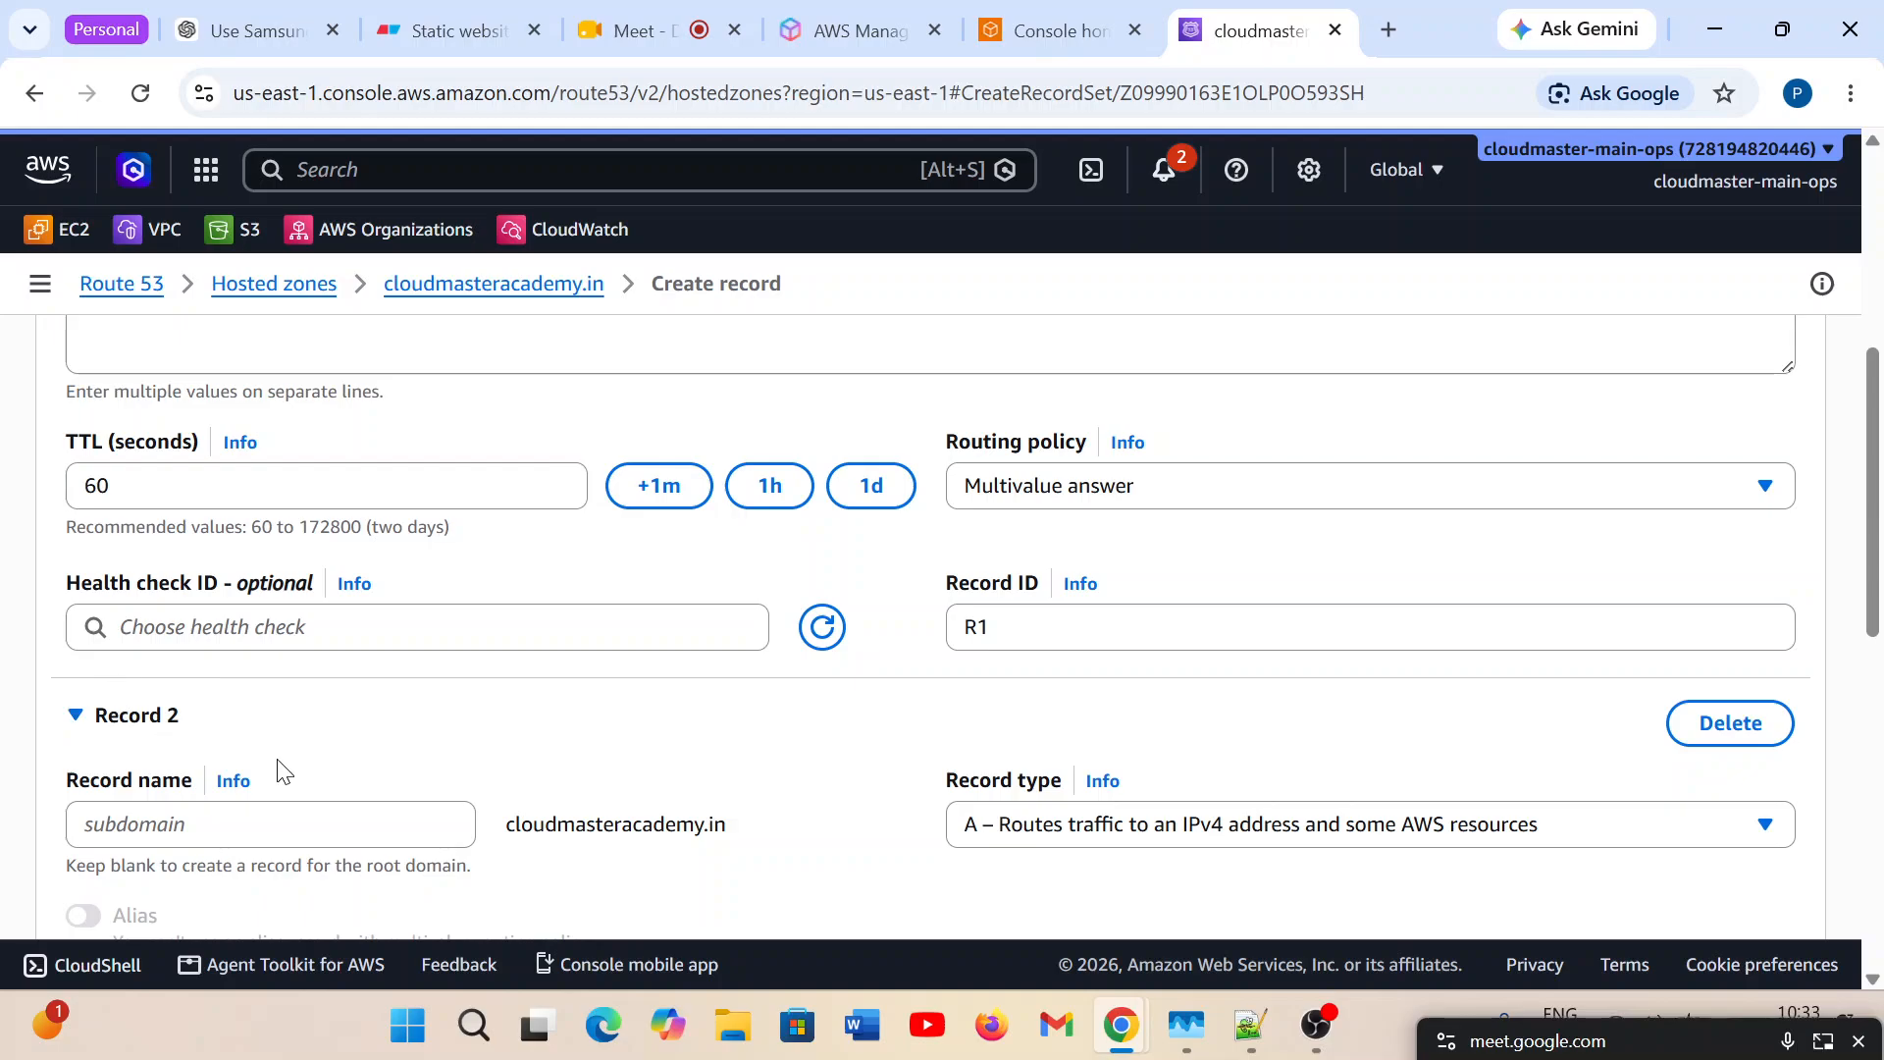
{"action": "left_click", "coordinate": [76, 699]}
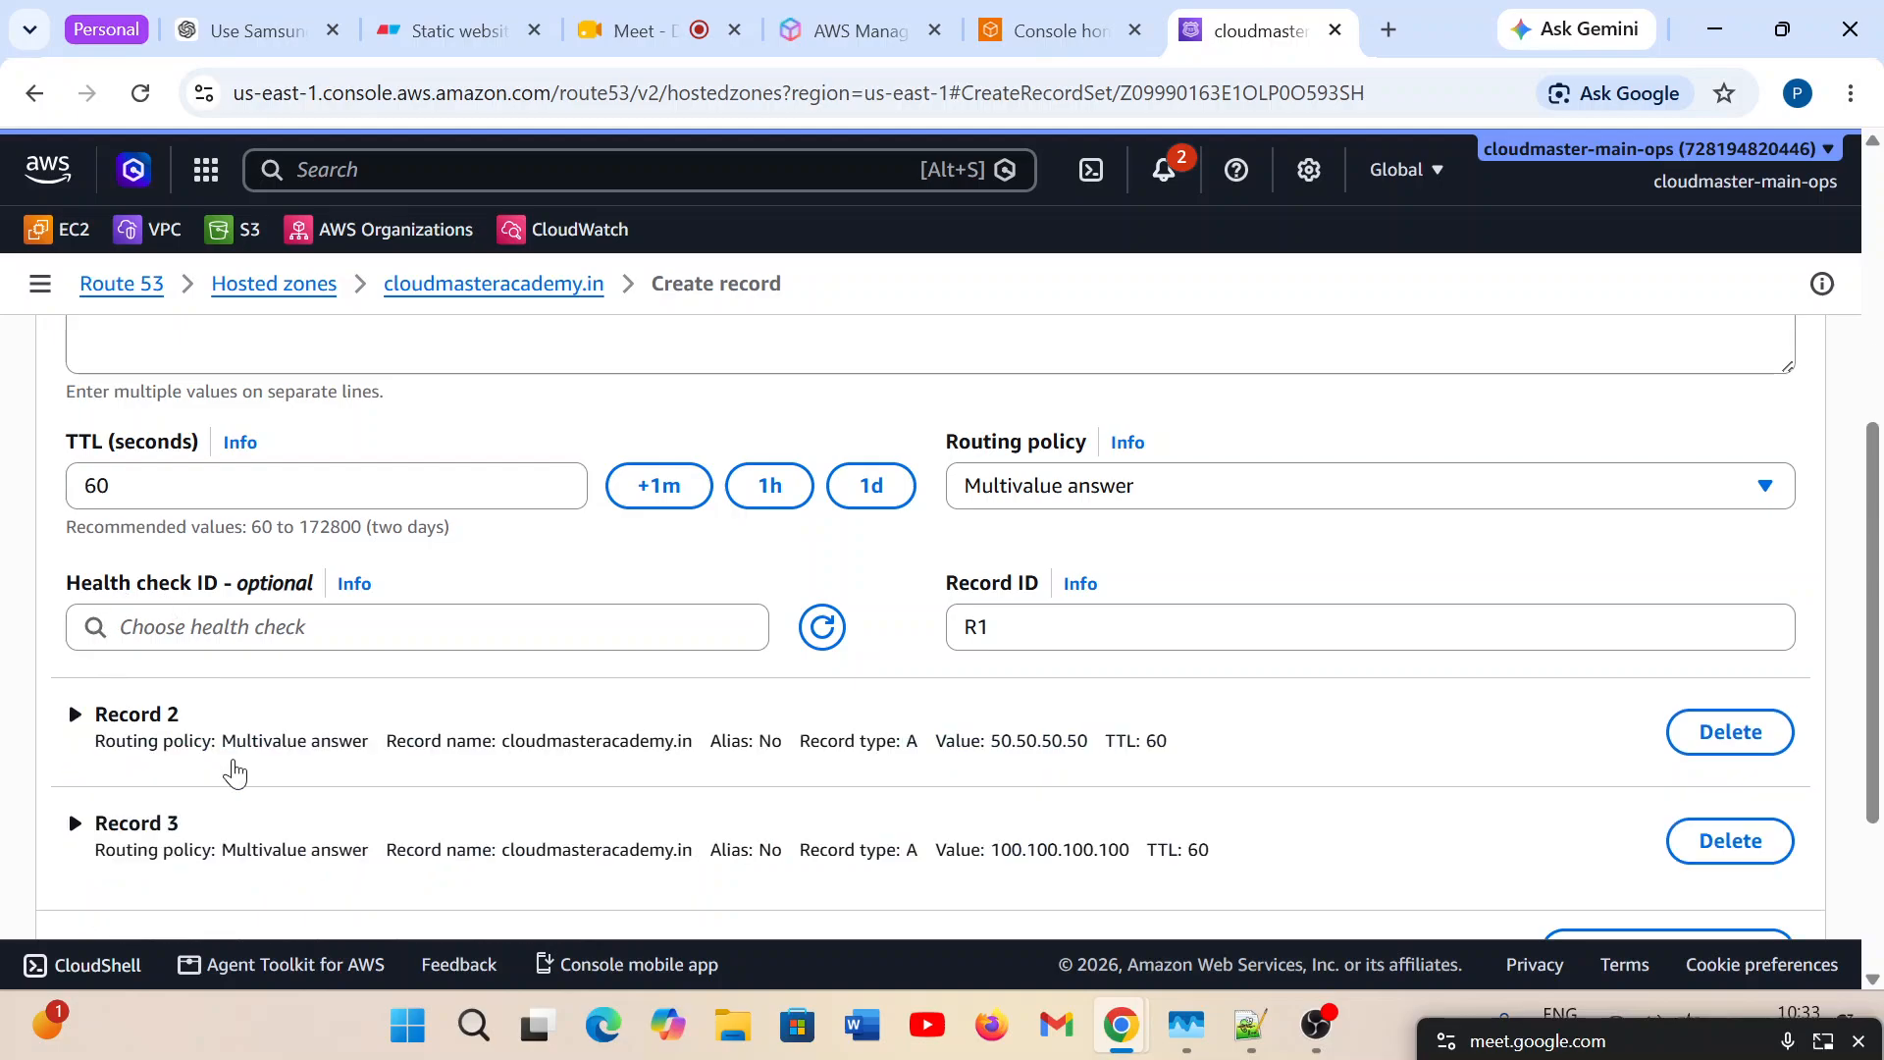
{"action": "scroll", "coordinate": [255, 824], "scroll_direction": "up", "scroll_amount": 3}
{"action": "scroll", "coordinate": [97, 483], "scroll_direction": "up", "scroll_amount": 2}
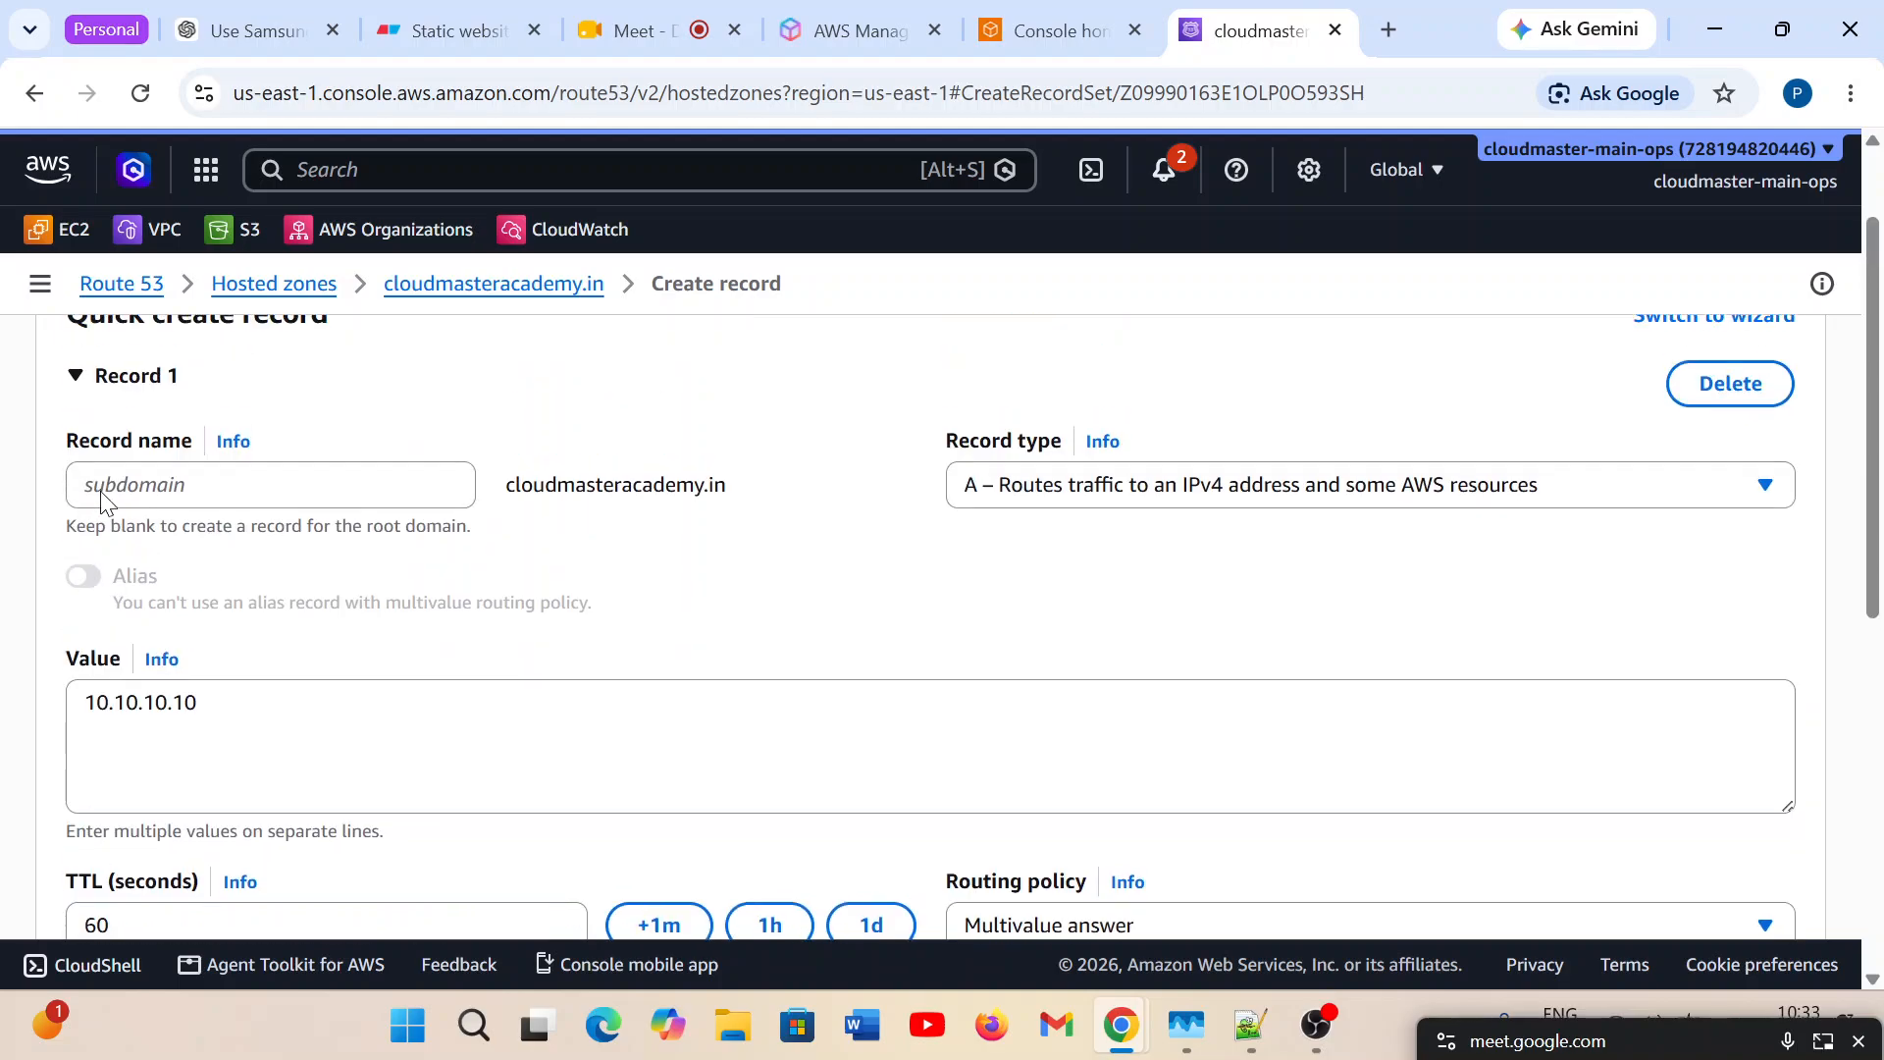
{"action": "left_click", "coordinate": [76, 378]}
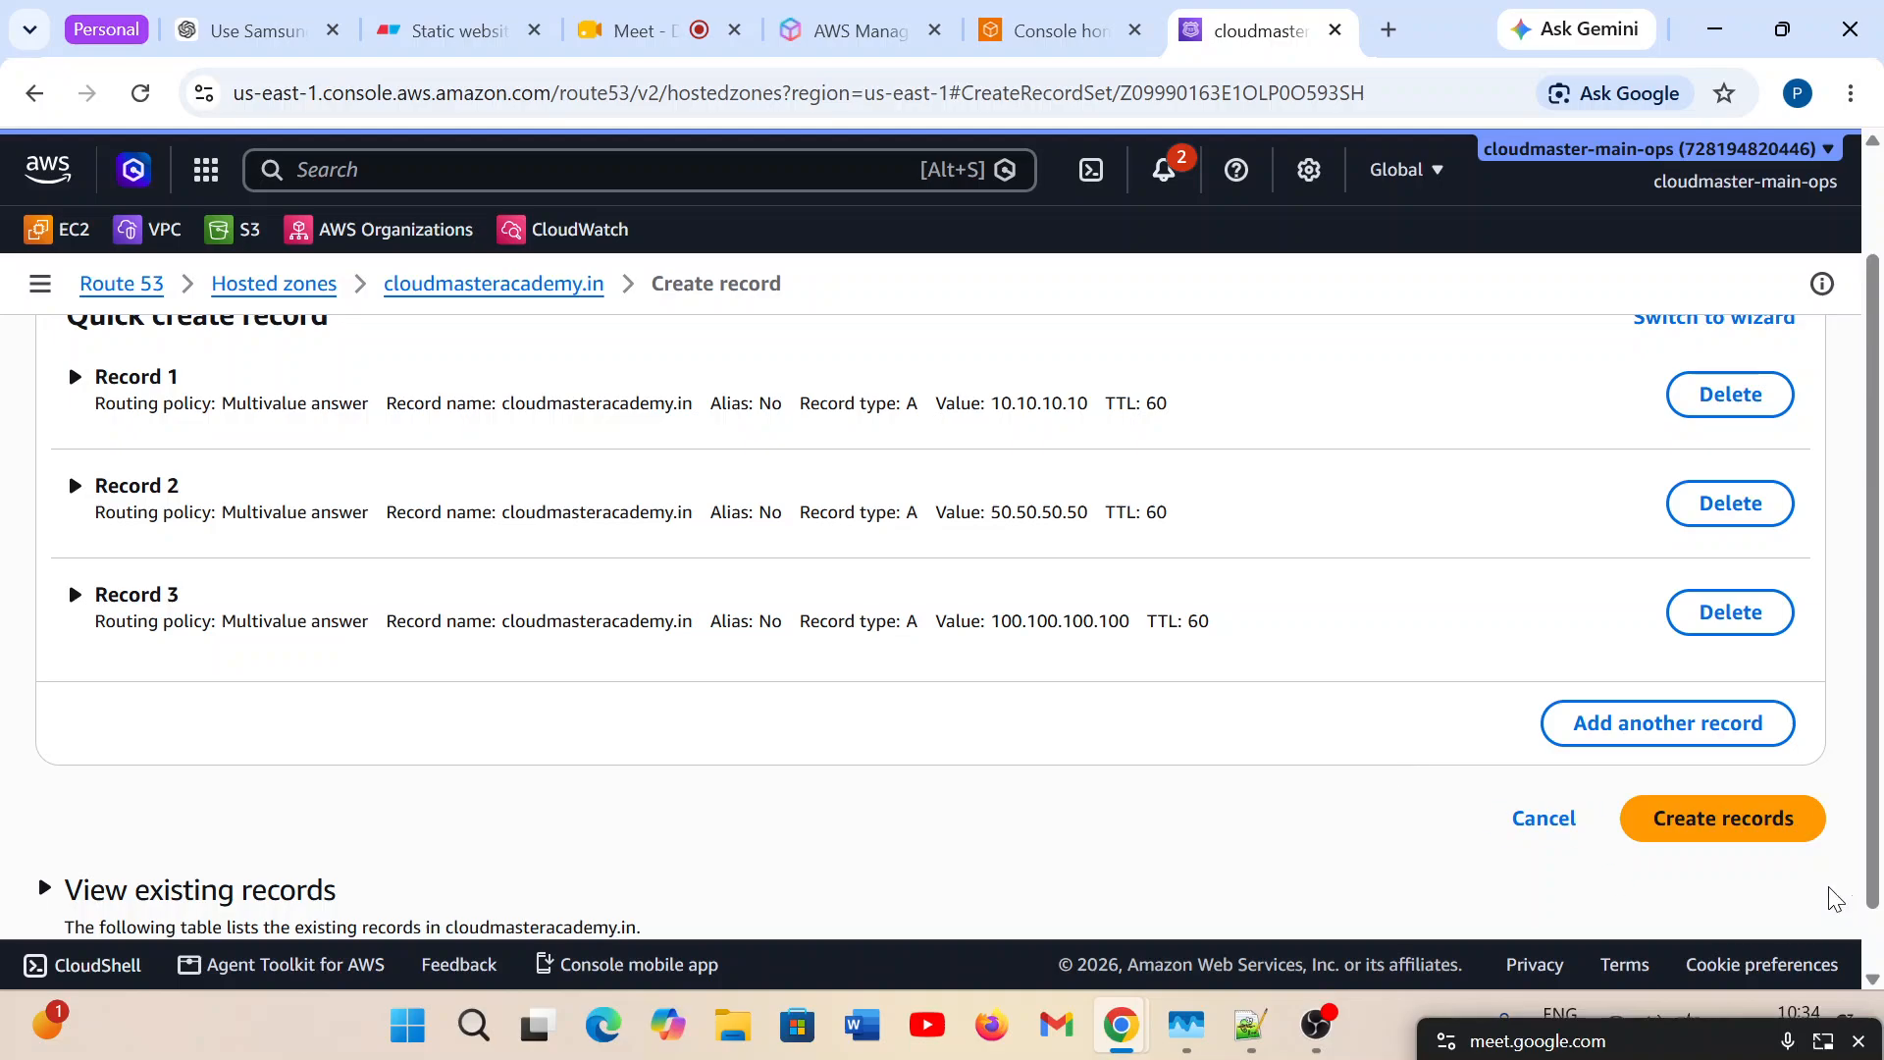
Create the three multivalue A records in the hosted zone and view the change's propagation status.
{"action": "left_click", "coordinate": [1782, 823]}
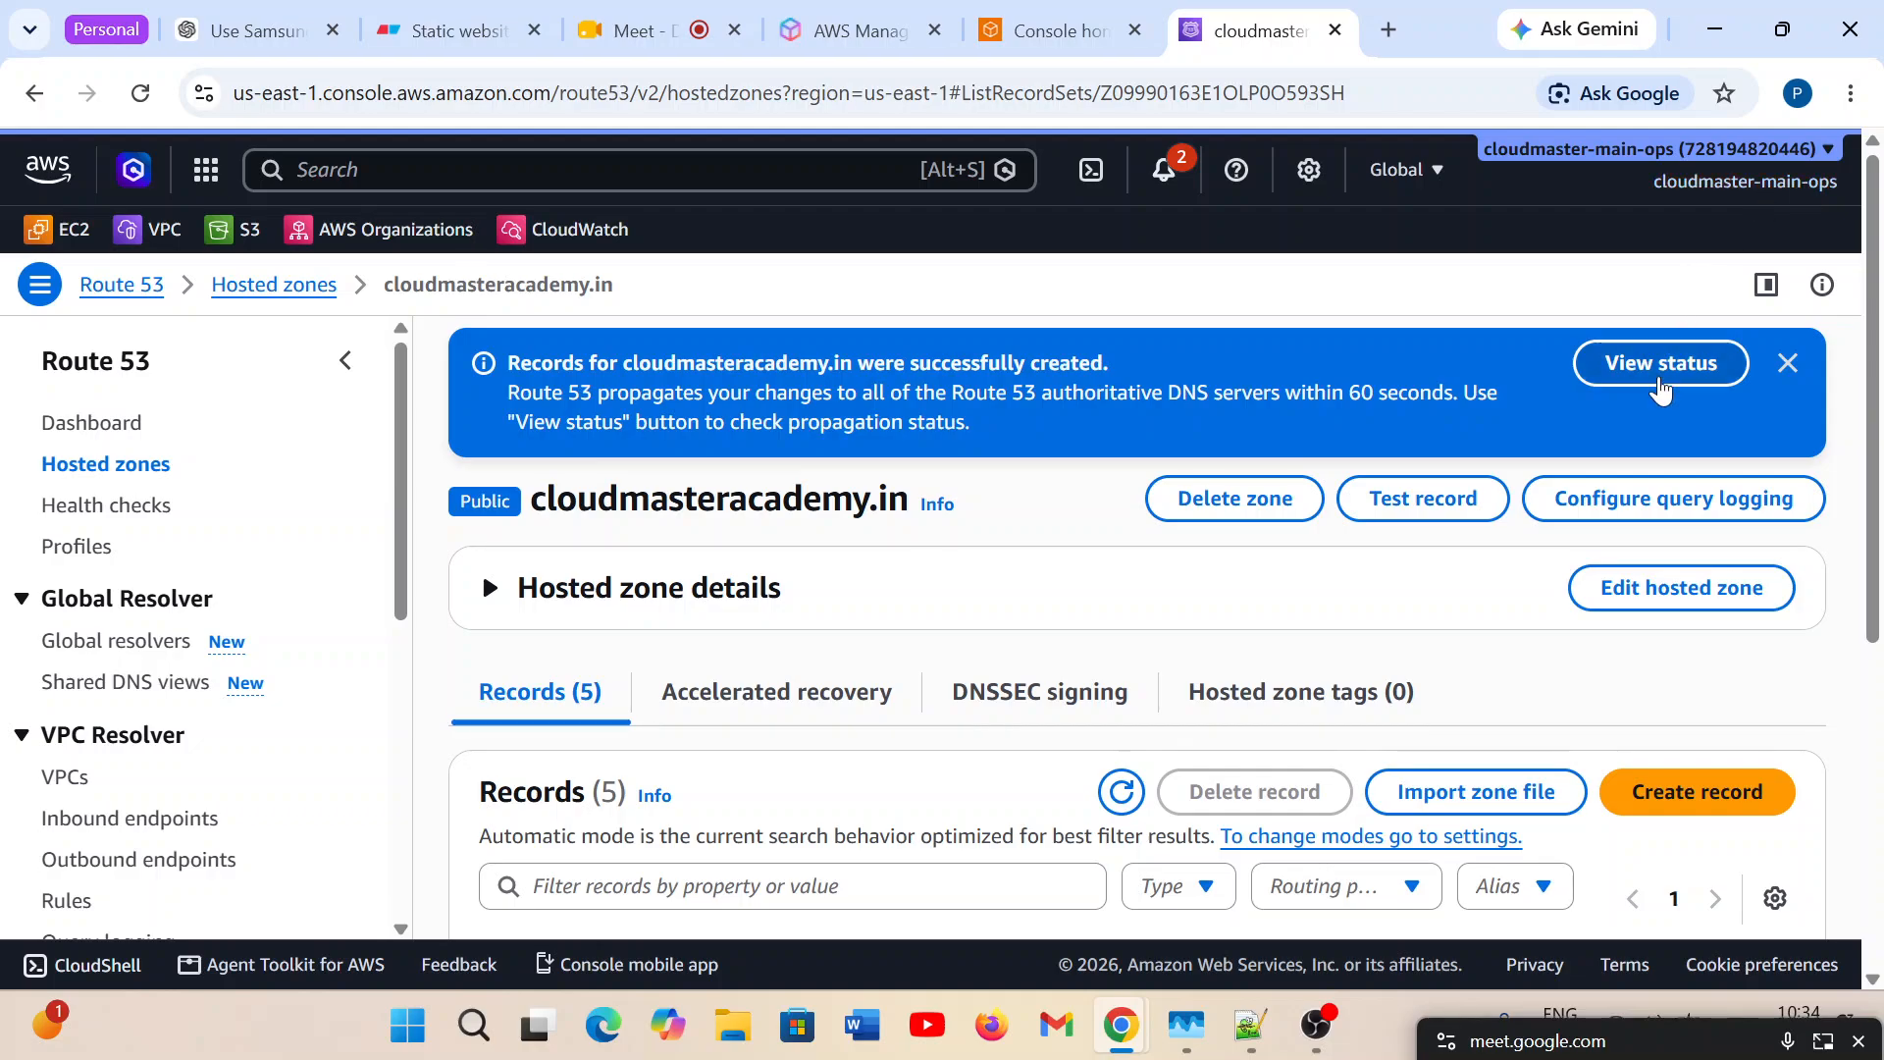
{"action": "left_click", "coordinate": [1659, 388]}
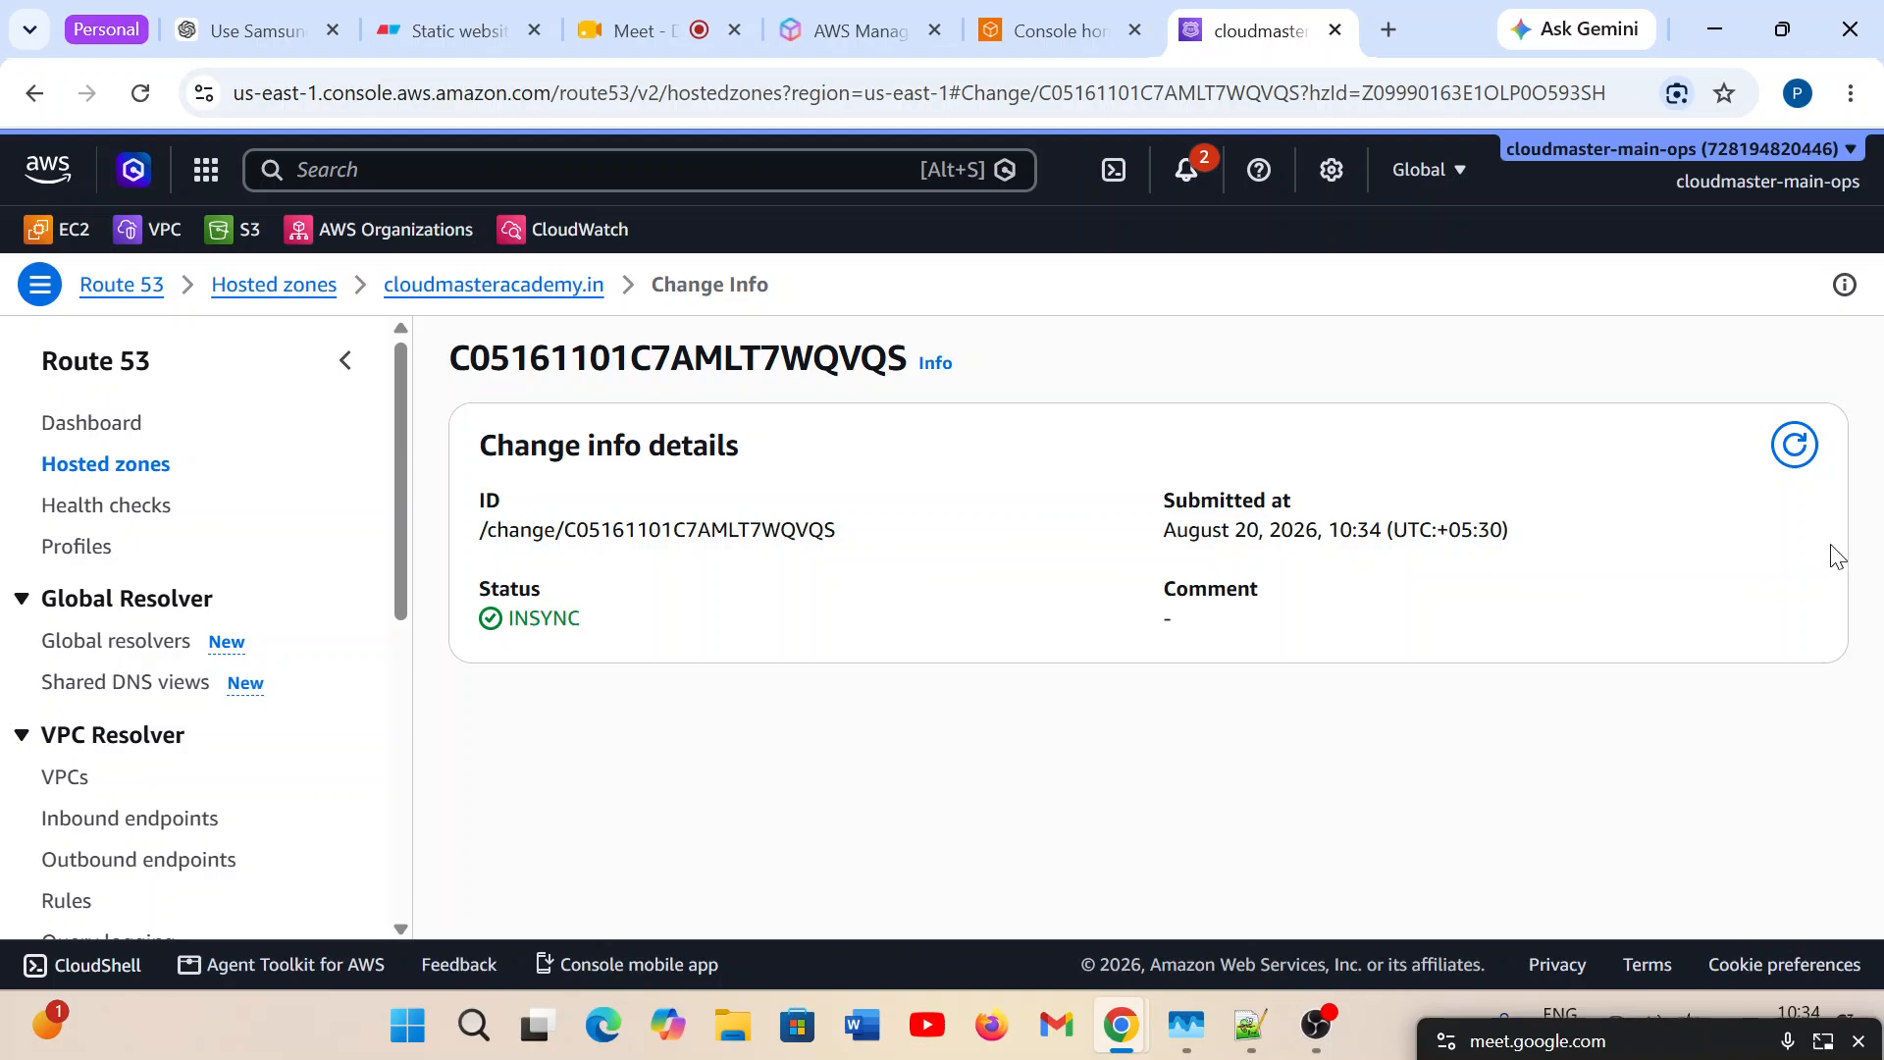
Refresh the change status and review the cloudmasteracademy.in zone's records, checking their routing policies, values, TTLs and record IDs.
{"action": "left_click", "coordinate": [1797, 449]}
{"action": "left_click", "coordinate": [432, 290]}
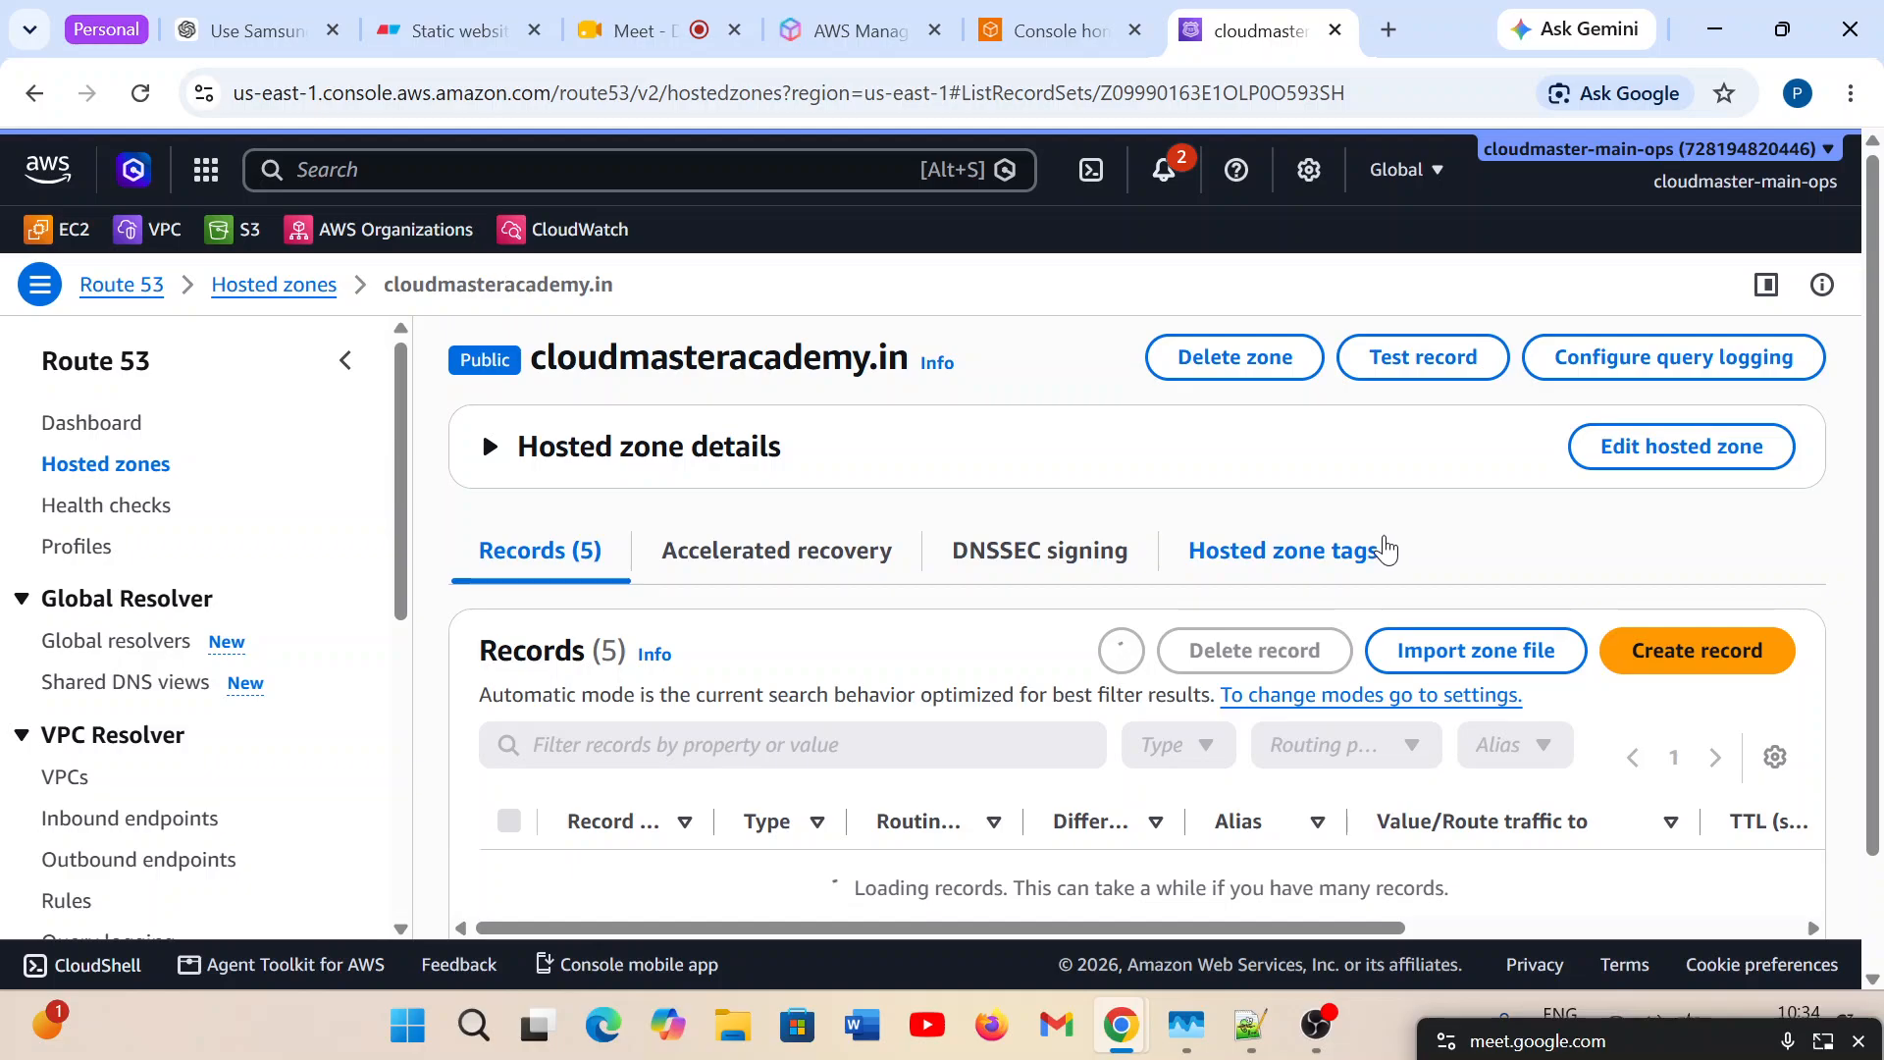
{"action": "scroll", "coordinate": [898, 692], "scroll_direction": "down", "scroll_amount": 3}
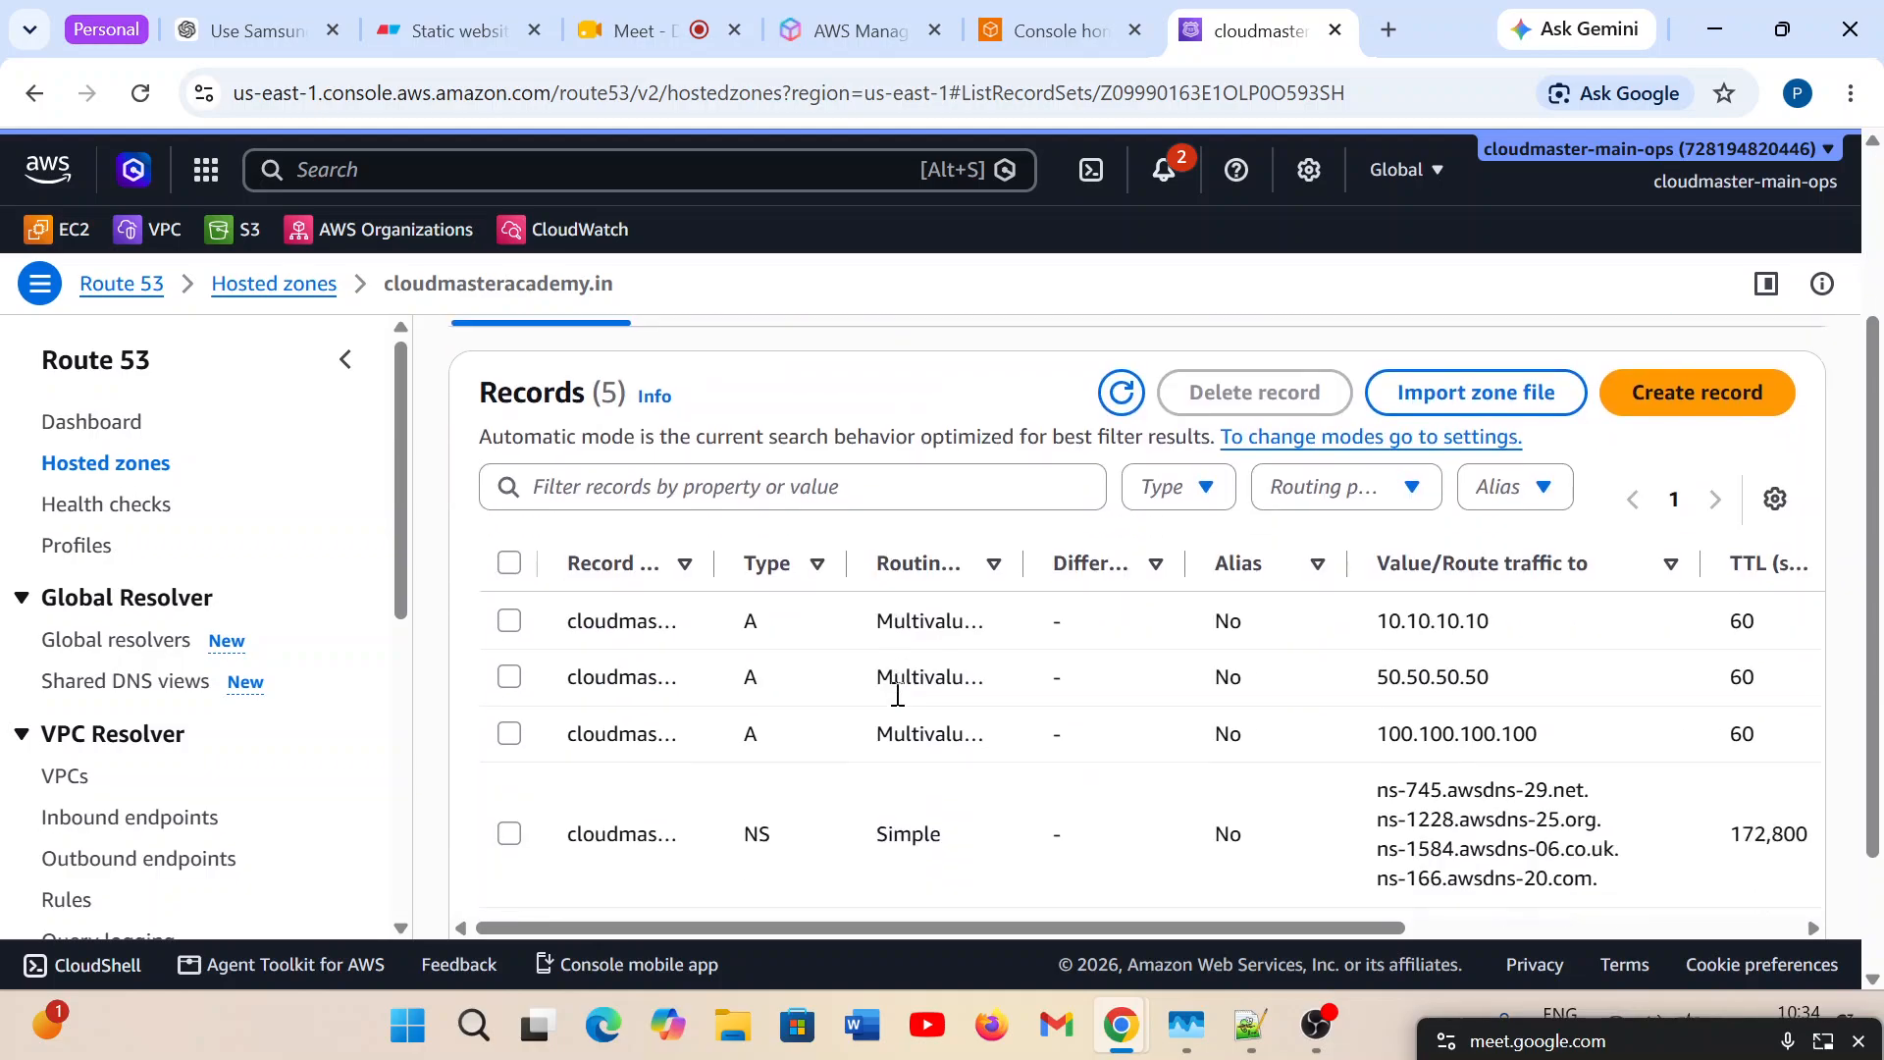
{"action": "scroll", "coordinate": [898, 694], "scroll_direction": "down", "scroll_amount": 1}
{"action": "scroll", "coordinate": [896, 697], "scroll_direction": "up", "scroll_amount": 2}
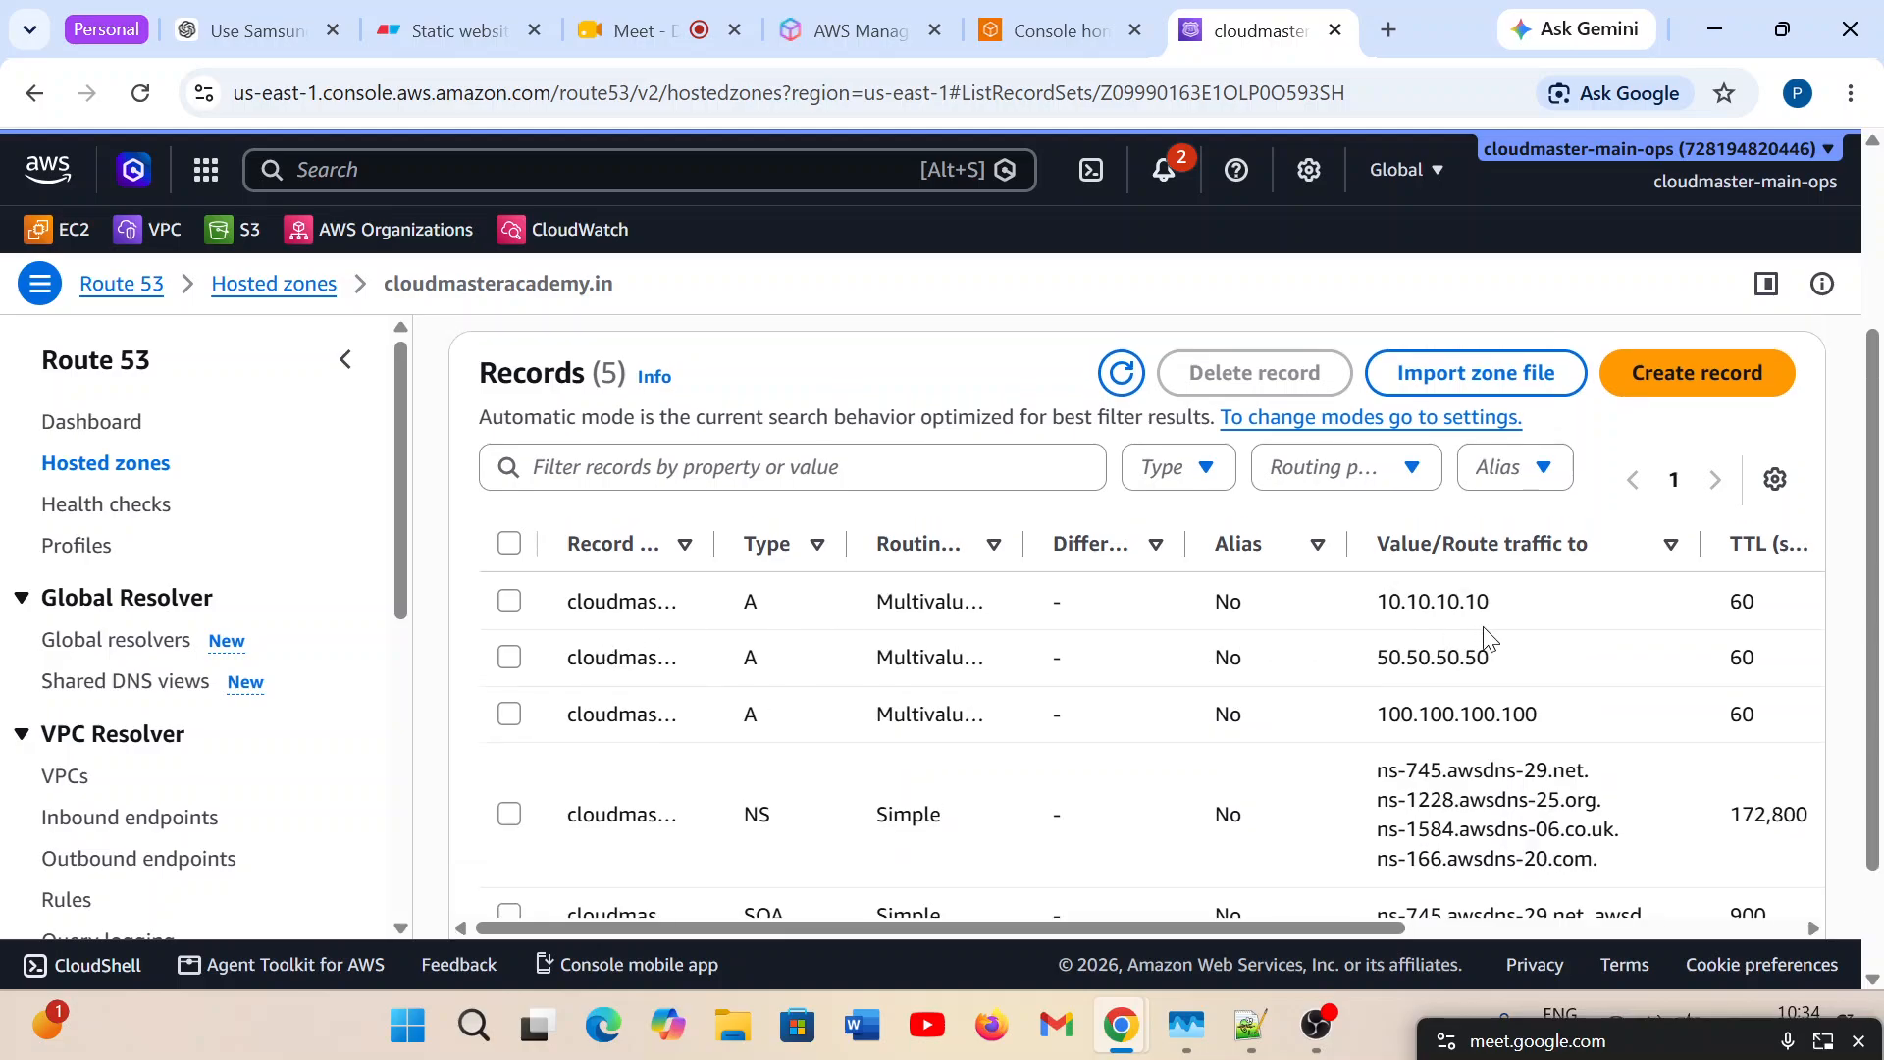
{"action": "left_click_drag", "start_coordinate": [1023, 925], "coordinate": [1380, 925]}
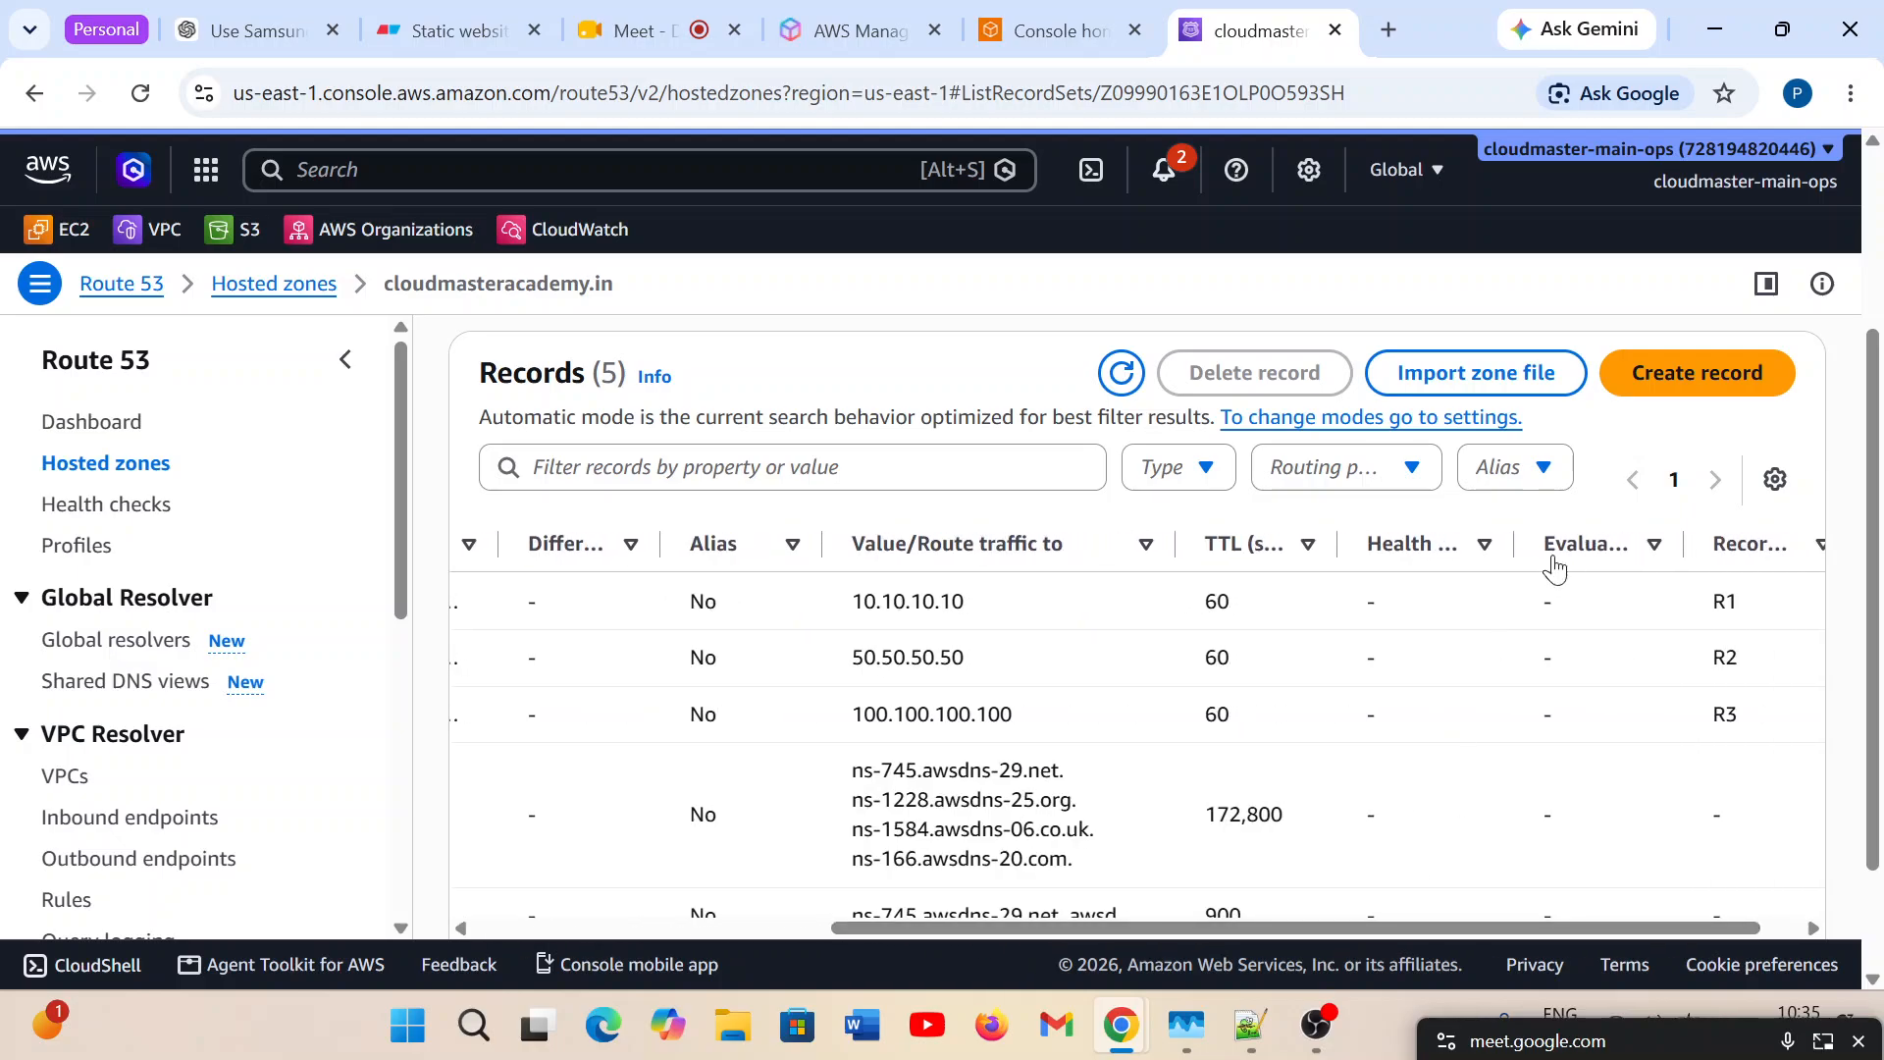
{"action": "mouse_move", "coordinate": [1514, 544]}
{"action": "left_mouse_down"}
{"action": "mouse_move", "coordinate": [1631, 544]}
{"action": "mouse_move", "coordinate": [1502, 544]}
{"action": "left_mouse_up"}
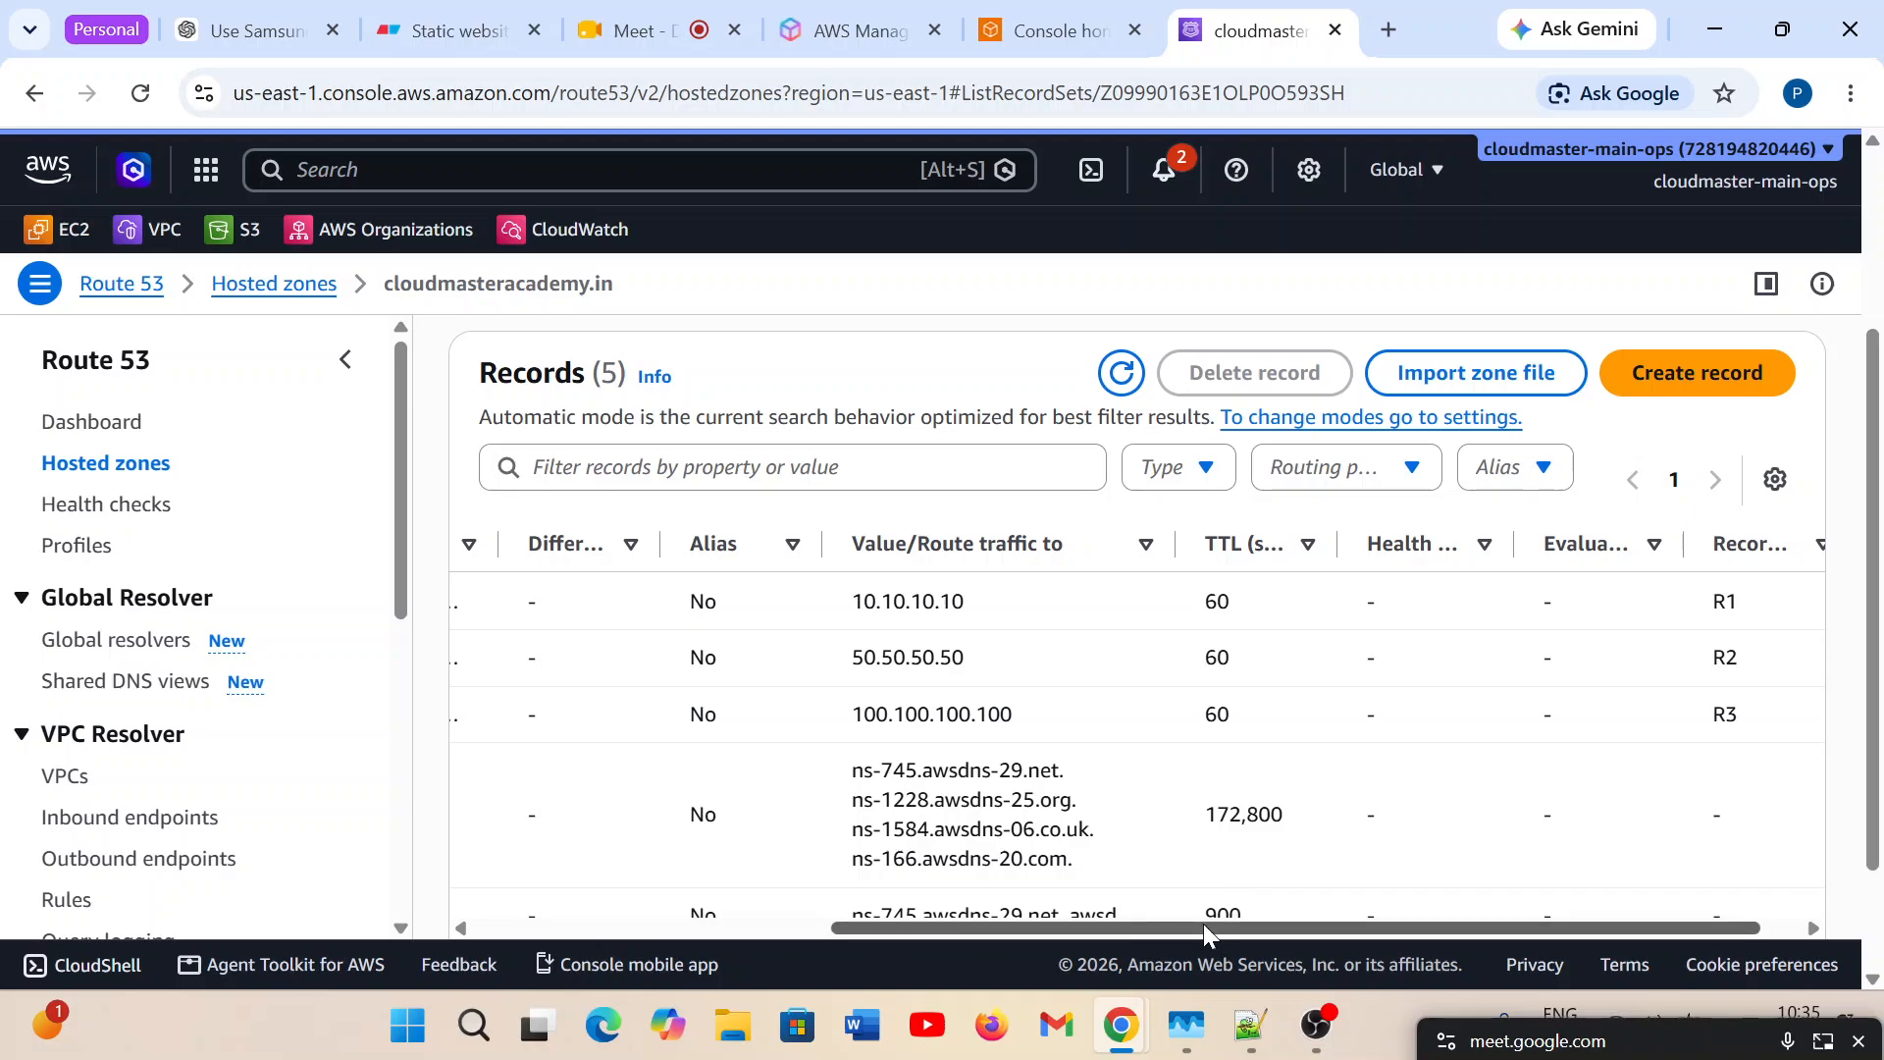
{"action": "left_click_drag", "start_coordinate": [1203, 923], "coordinate": [758, 912]}
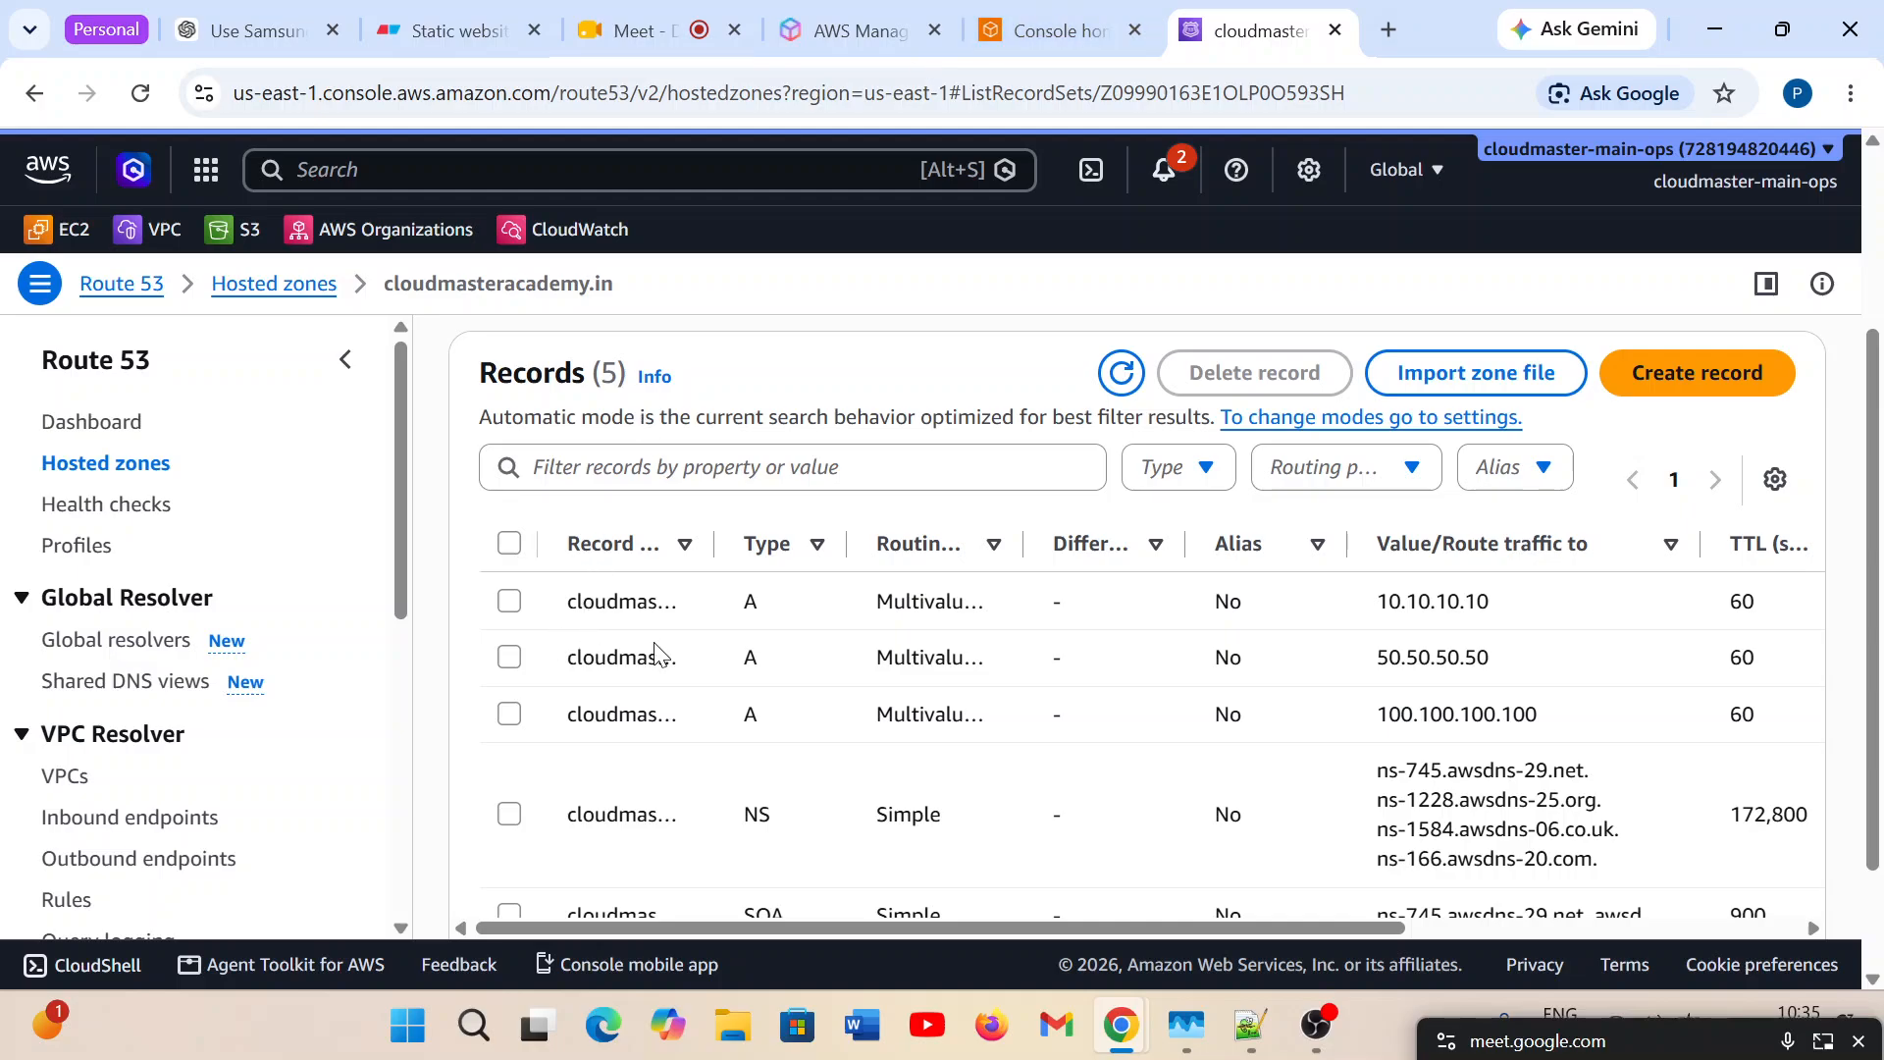
{"action": "scroll", "coordinate": [1244, 644], "scroll_direction": "up", "scroll_amount": 3}
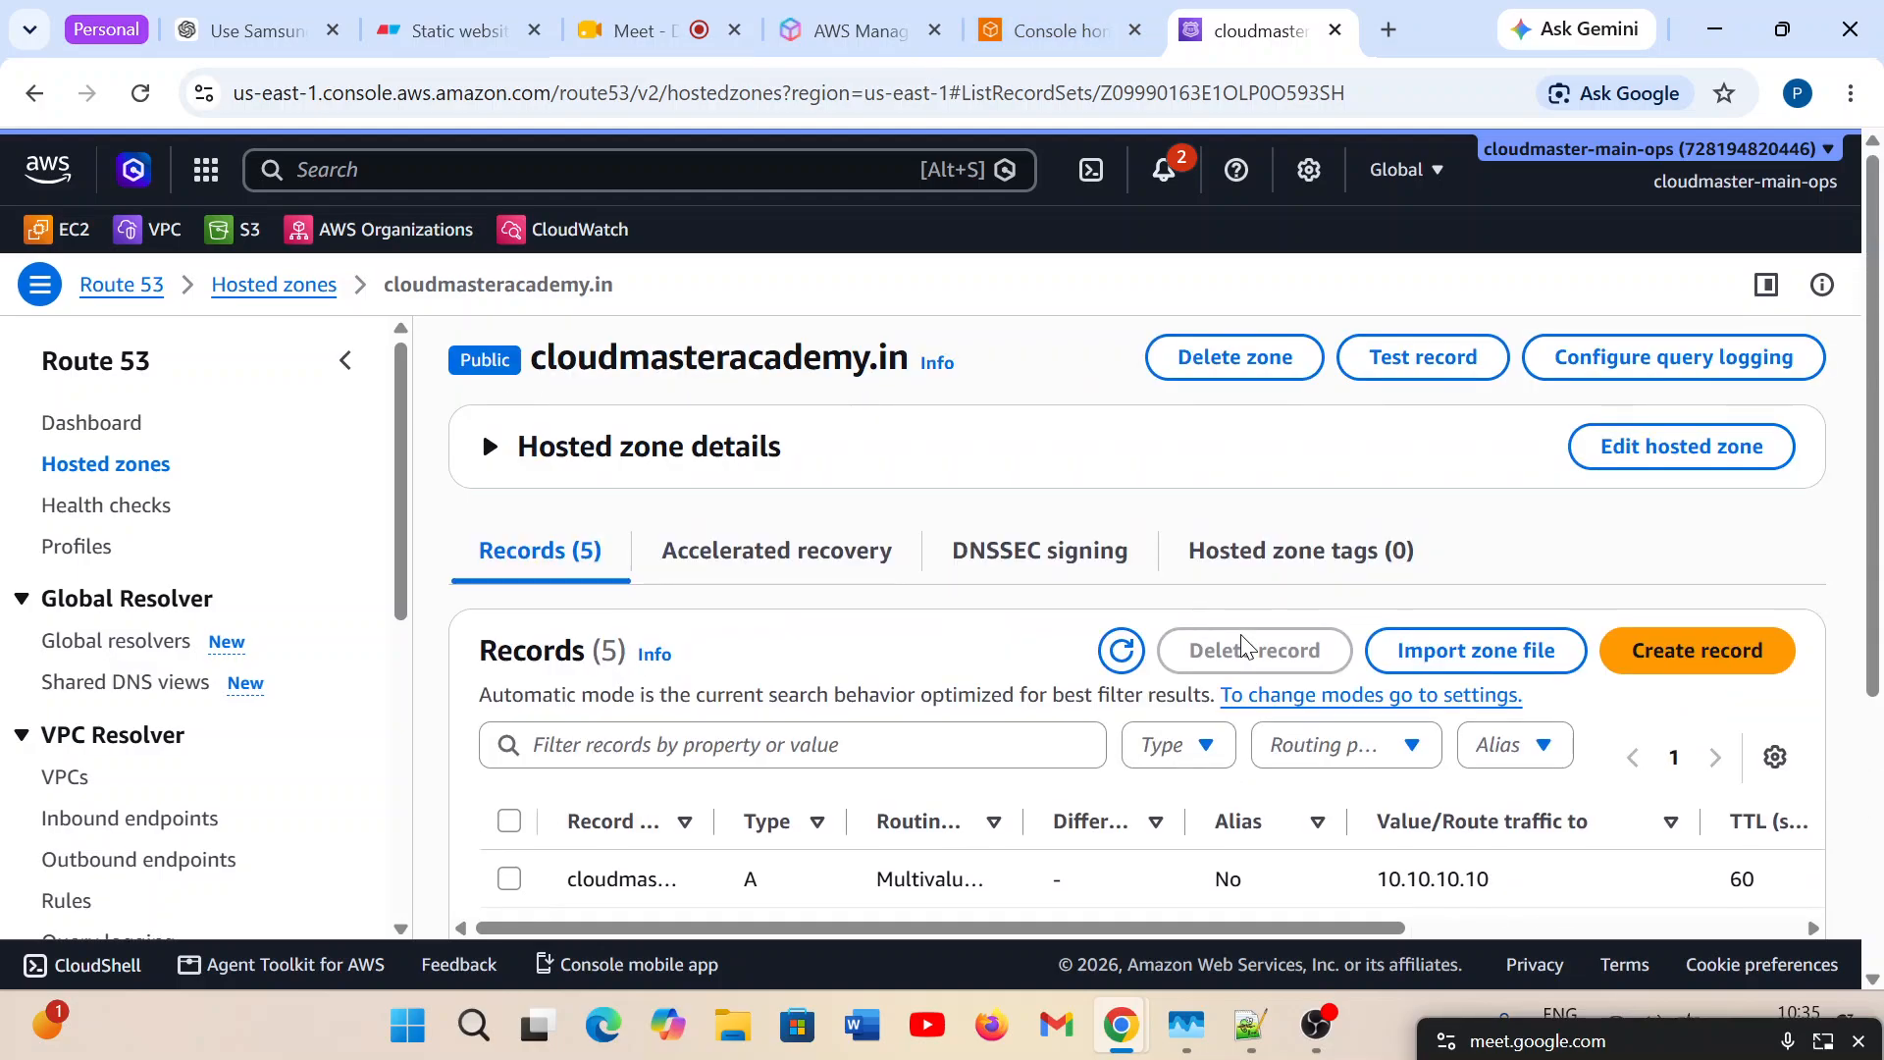
Test the A record of cloudmasteracademy.in with the record name left blank and get the response from Route 53.
{"action": "left_click", "coordinate": [1411, 373]}
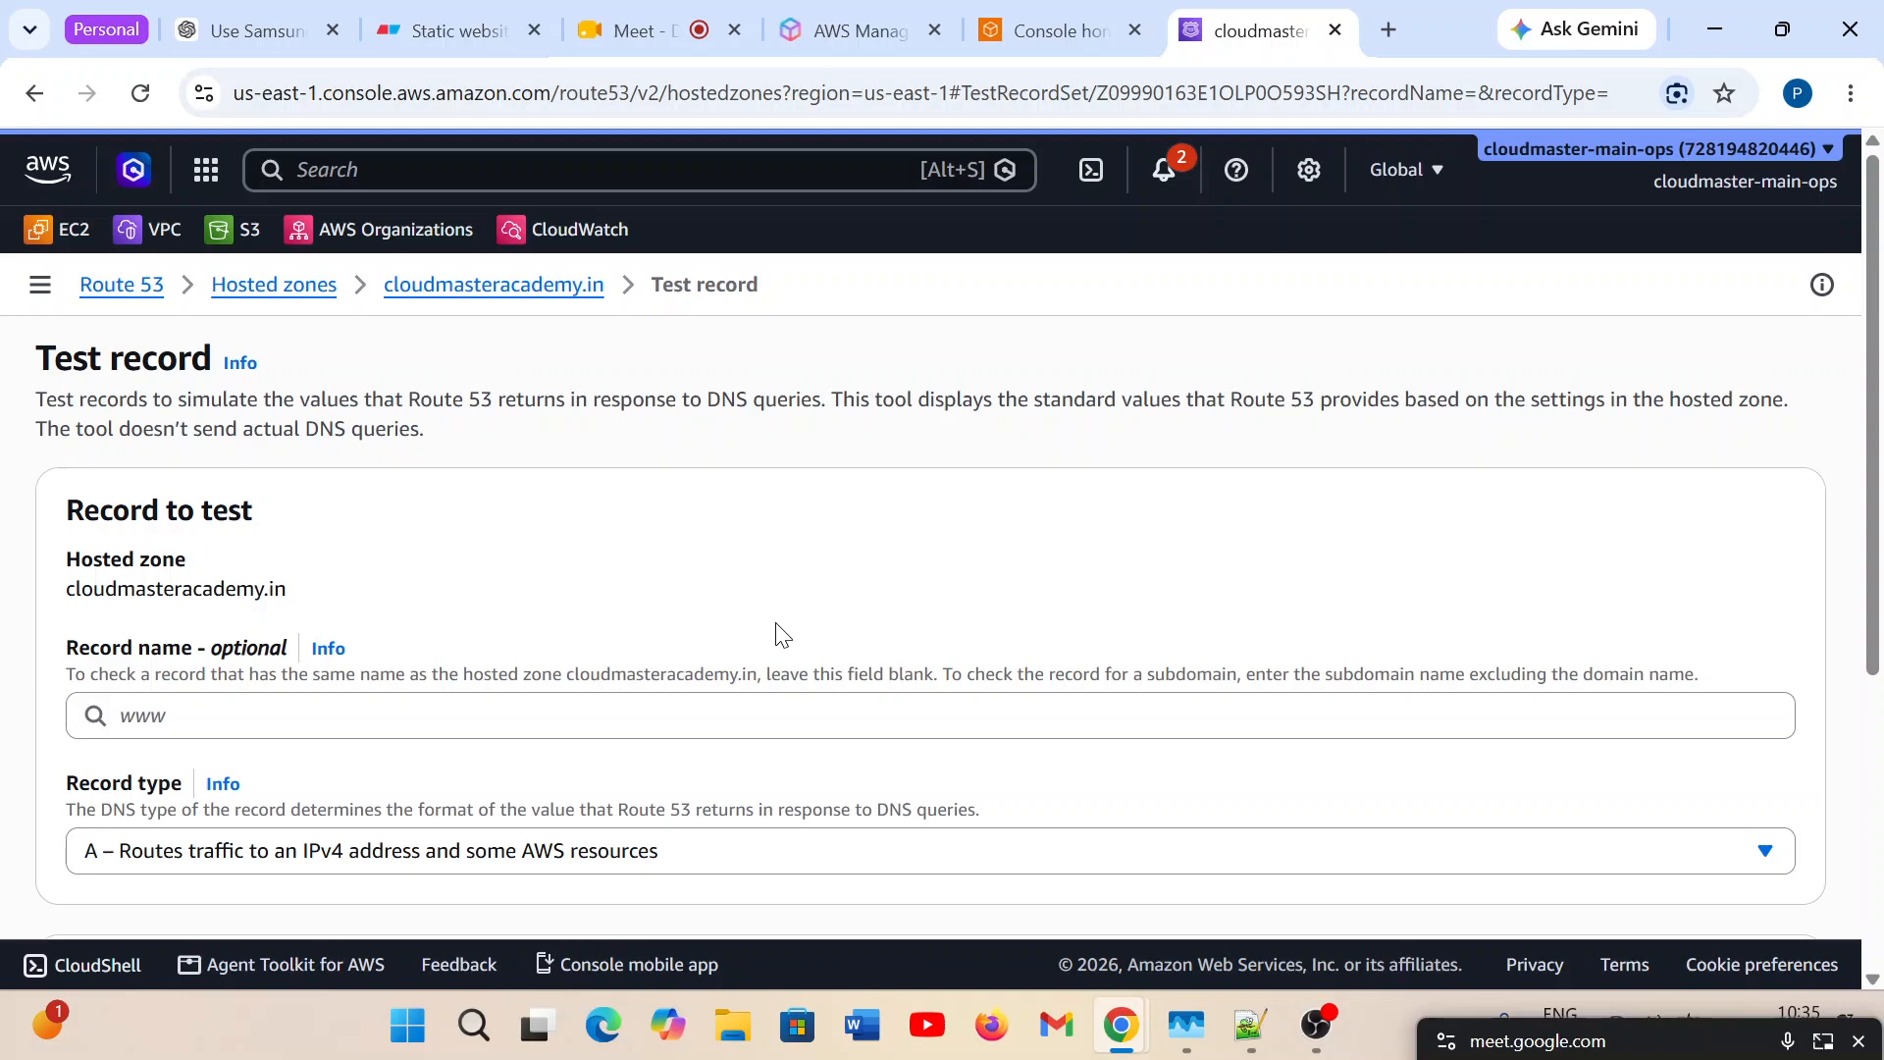
{"action": "scroll", "coordinate": [783, 636], "scroll_direction": "down", "scroll_amount": 5}
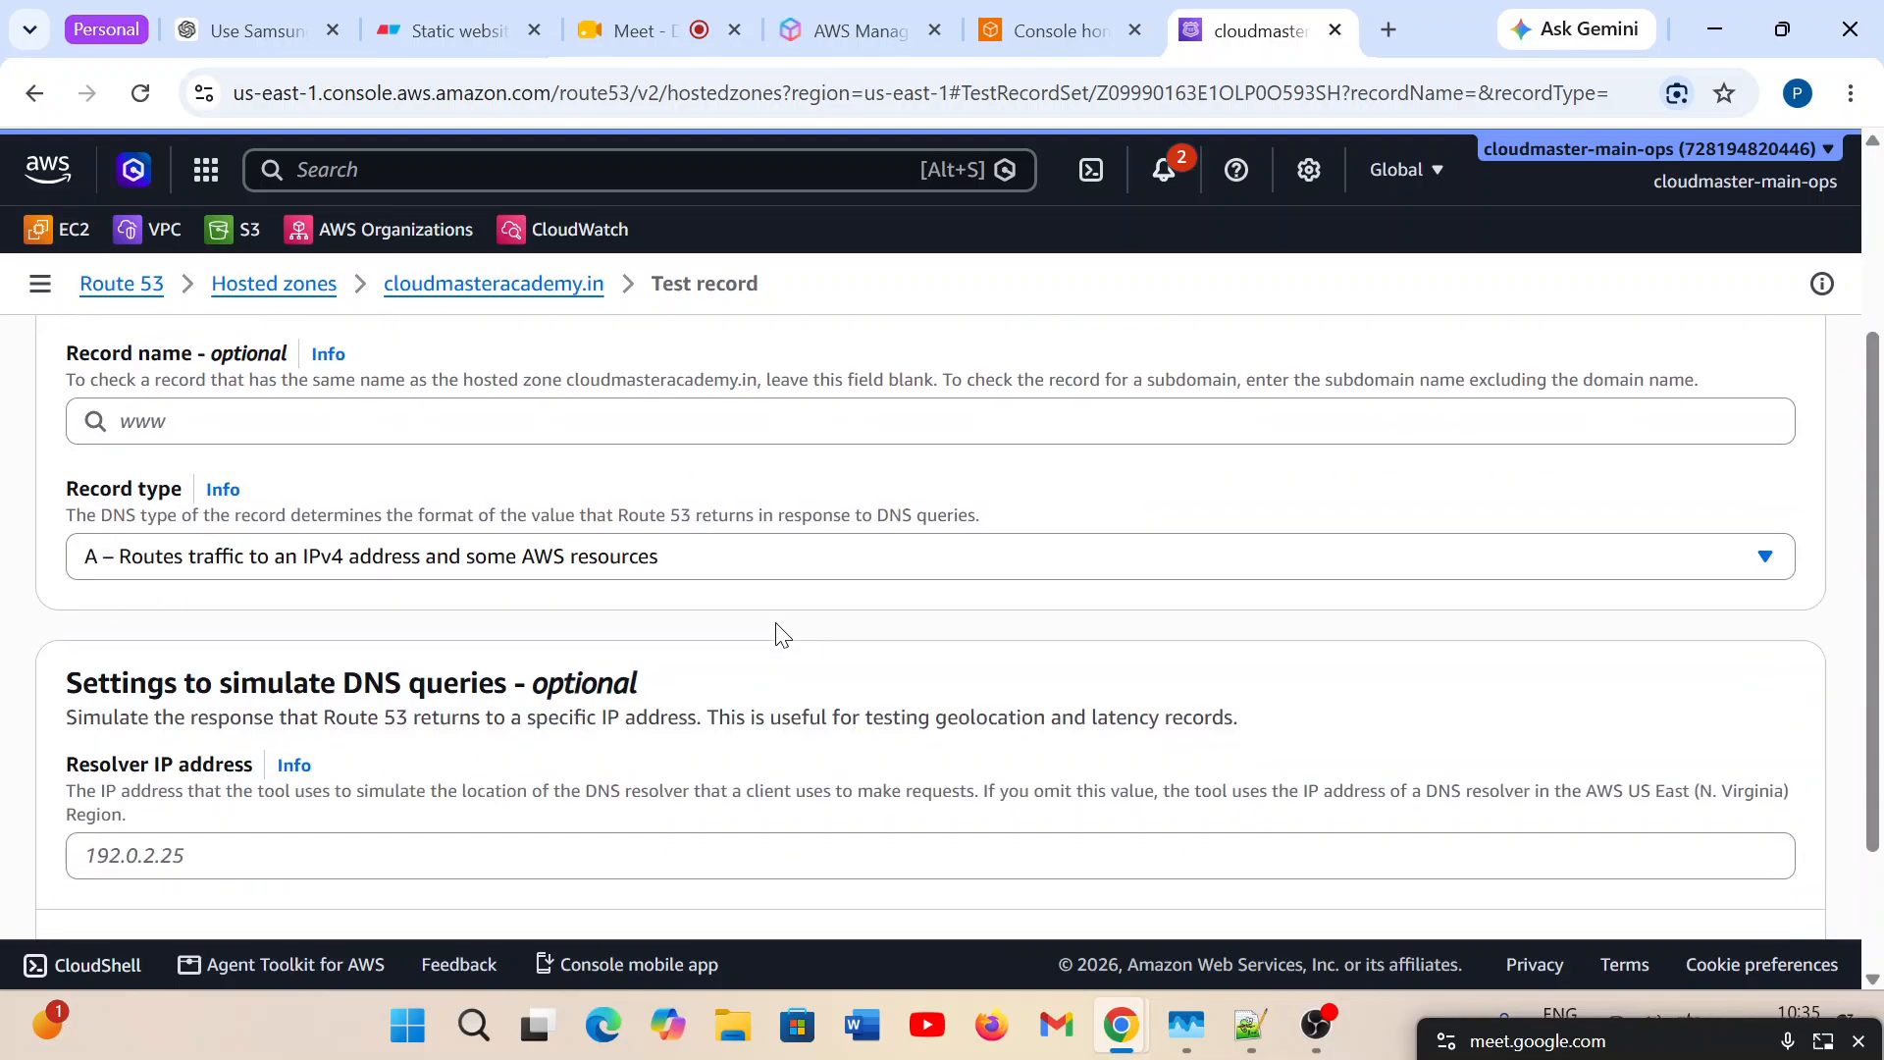
{"action": "scroll", "coordinate": [514, 607], "scroll_direction": "up", "scroll_amount": 3}
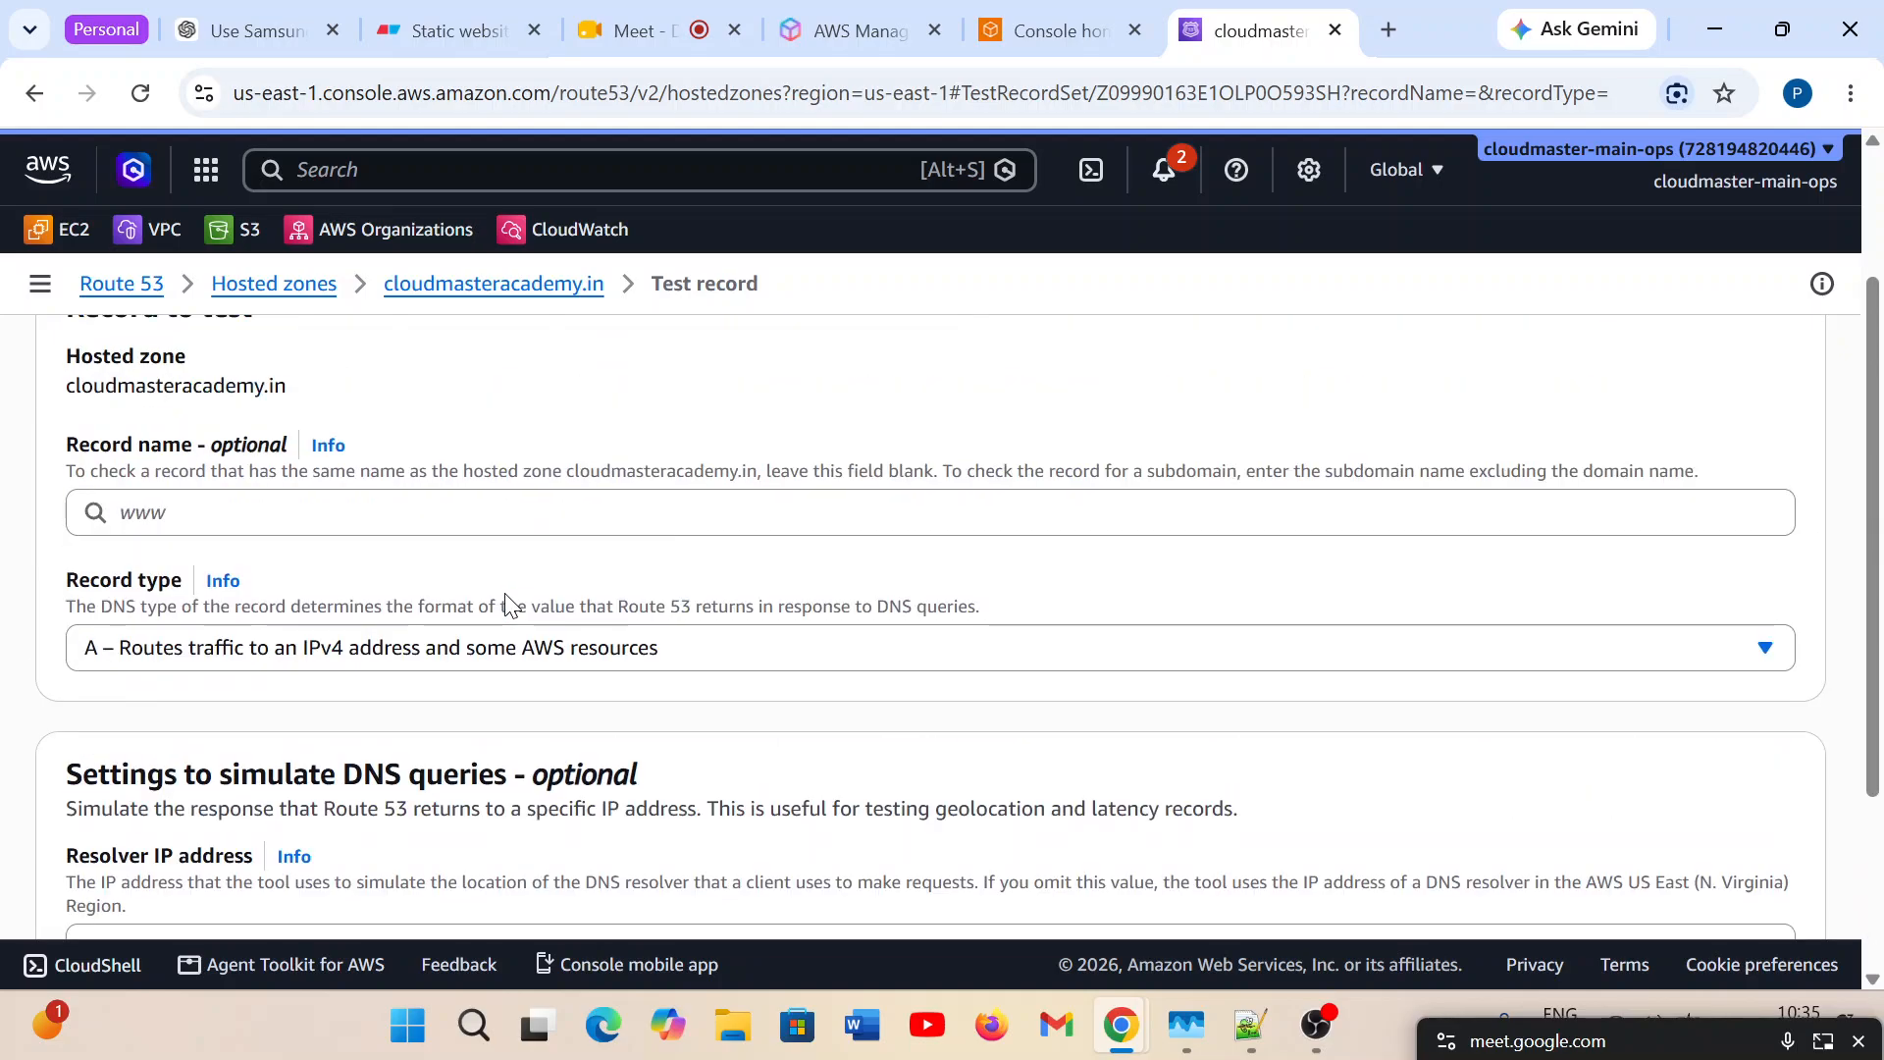
{"action": "left_click", "coordinate": [120, 531]}
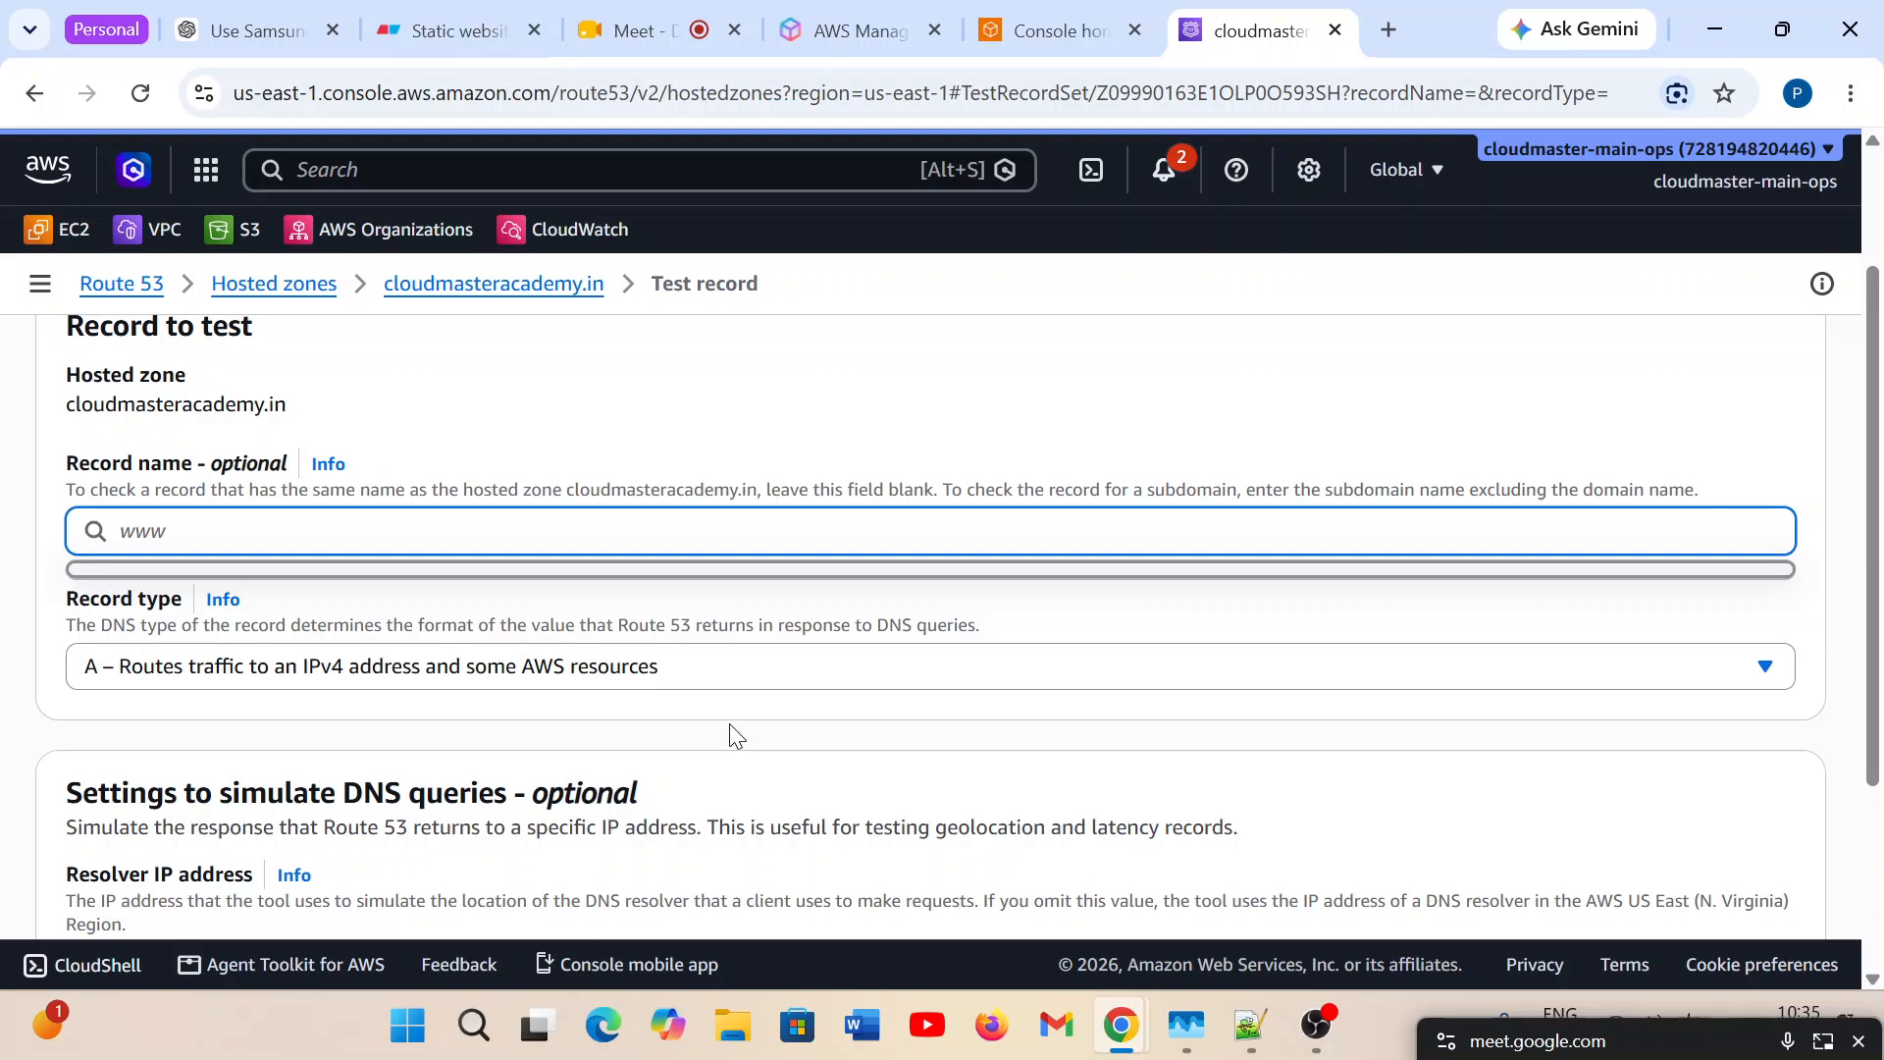
{"action": "scroll", "coordinate": [728, 731], "scroll_direction": "down", "scroll_amount": 3}
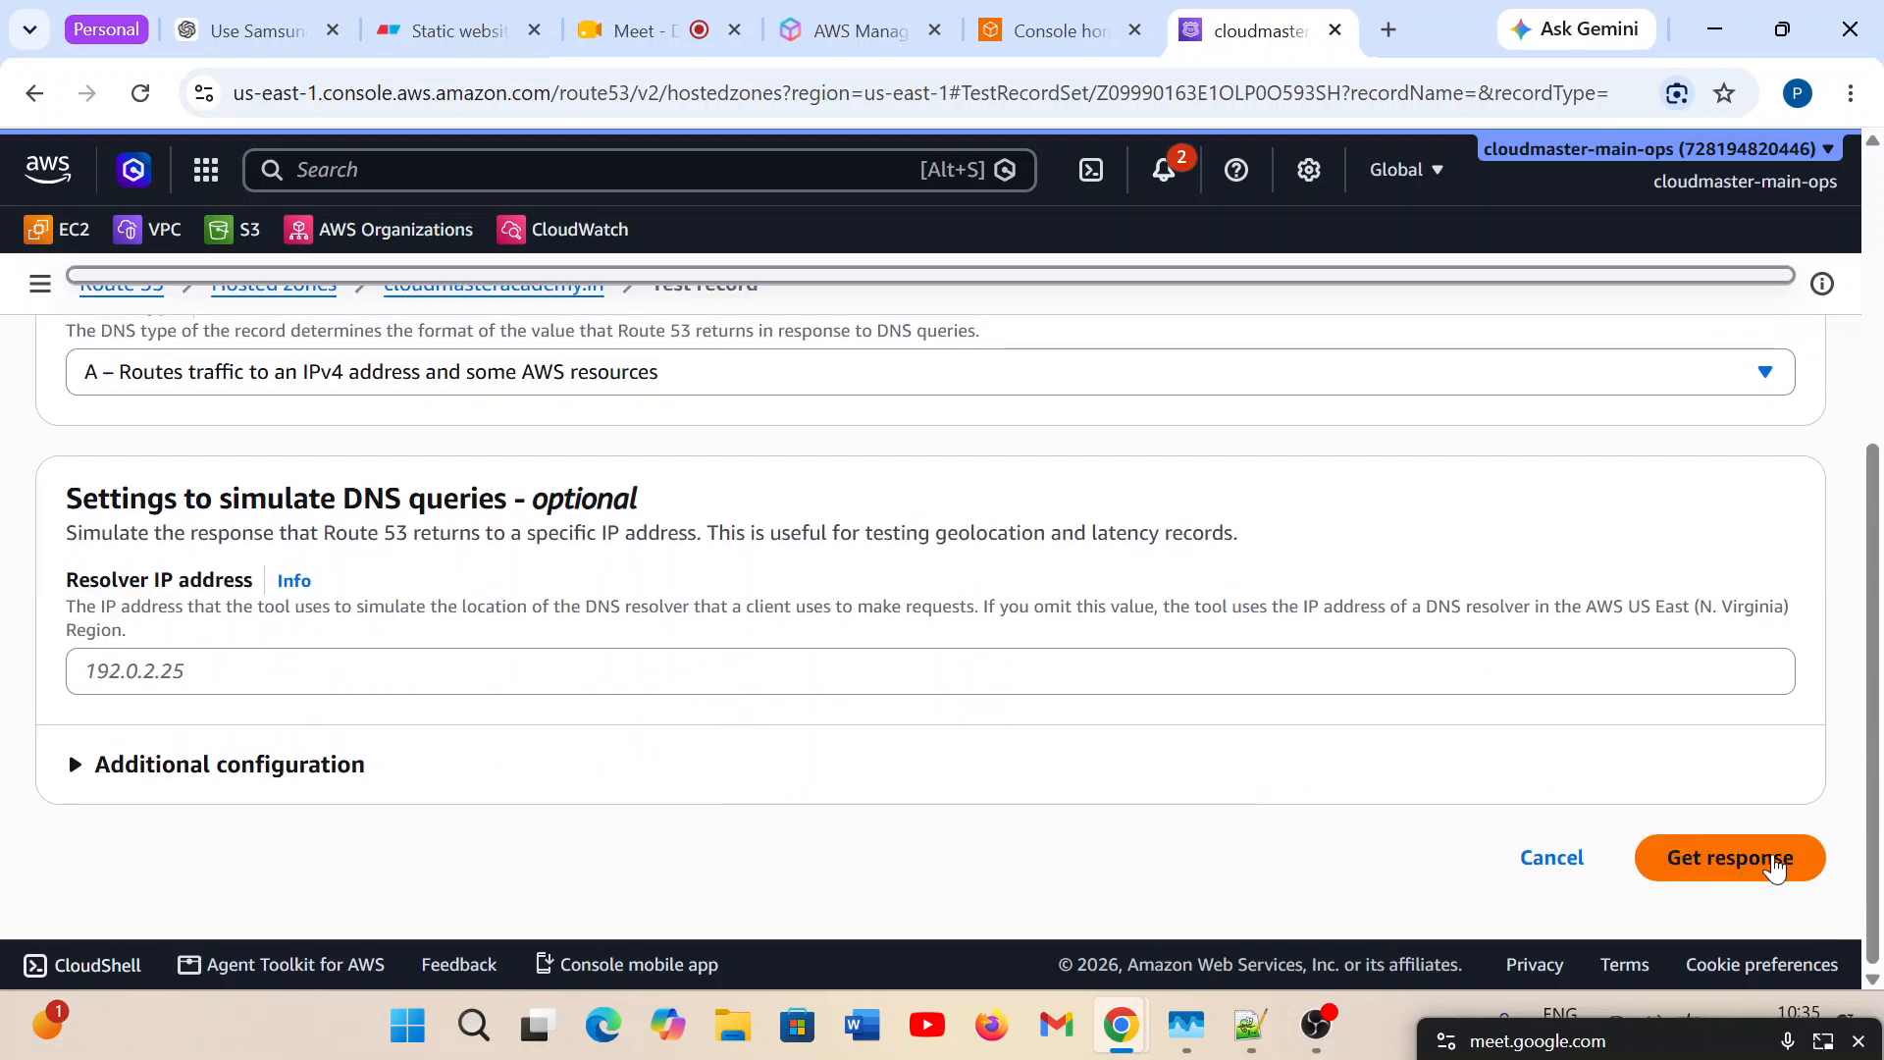
{"action": "left_click", "coordinate": [1718, 850]}
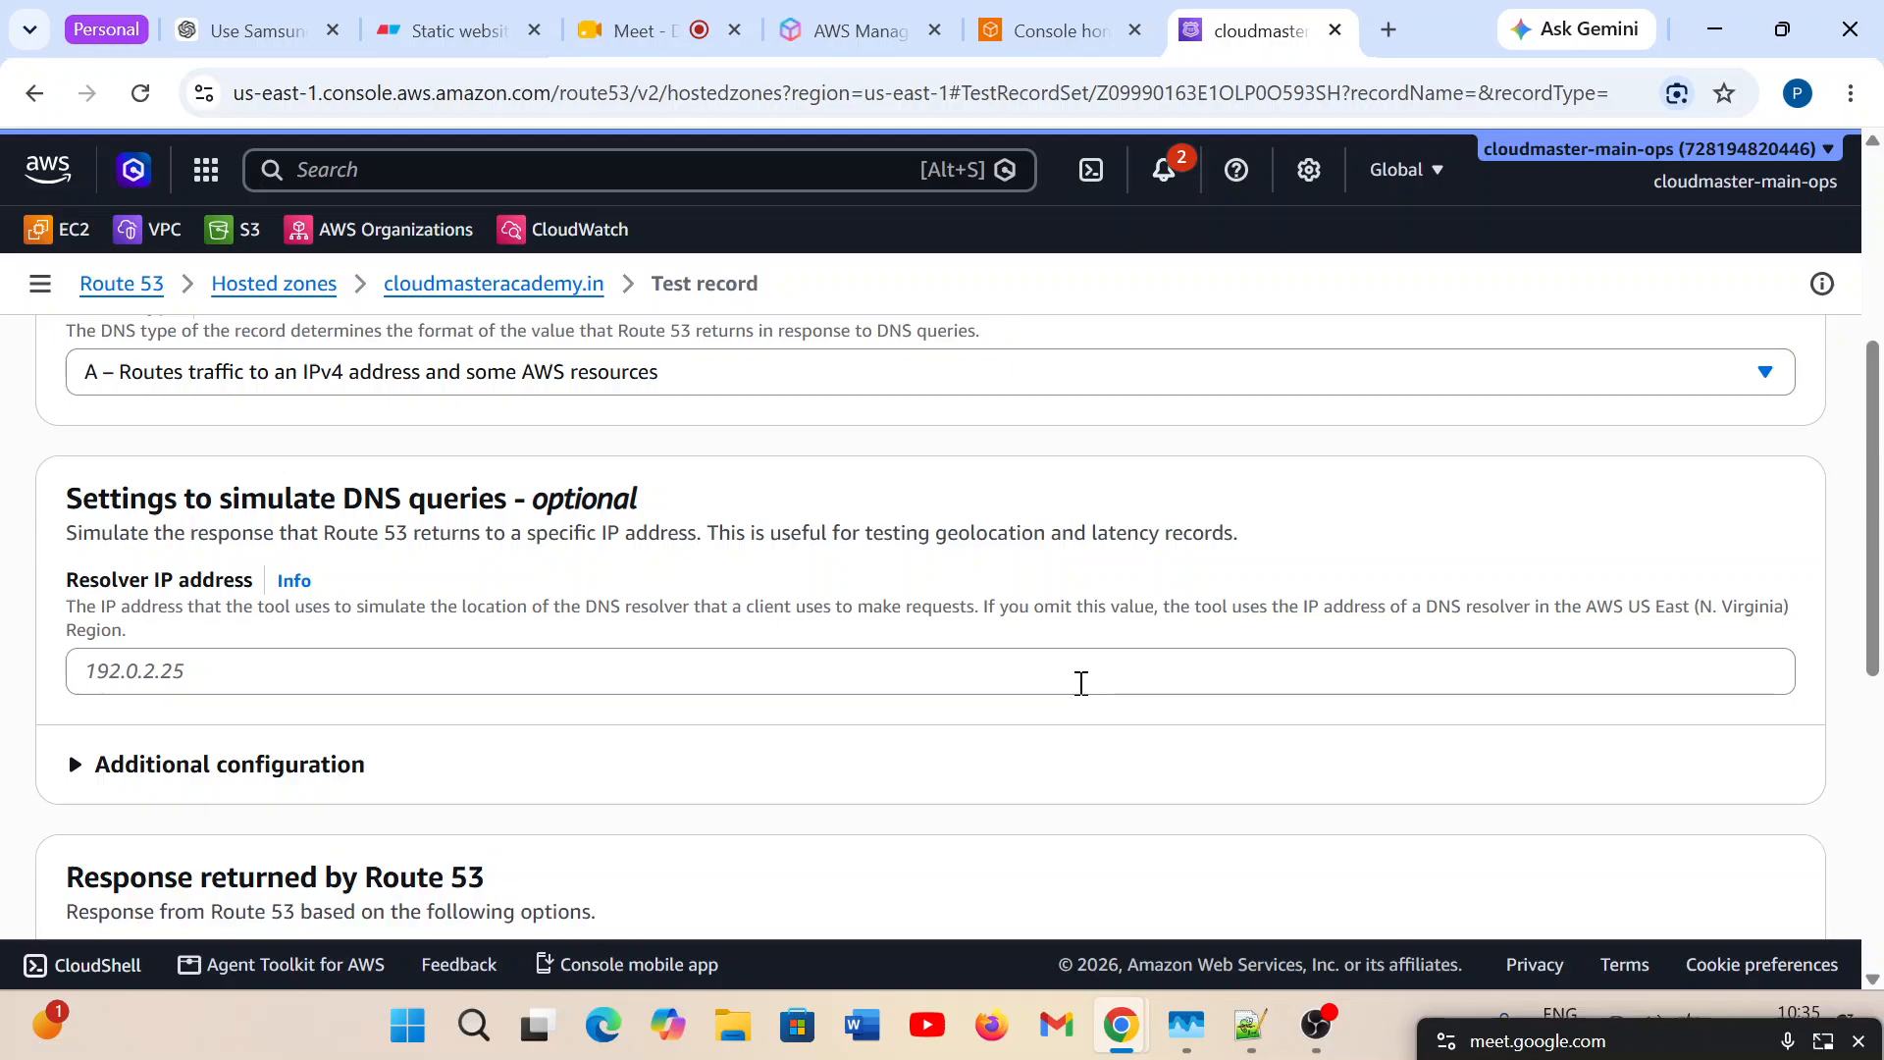
{"action": "scroll", "coordinate": [1081, 672], "scroll_direction": "down", "scroll_amount": 3}
{"action": "scroll", "coordinate": [1080, 673], "scroll_direction": "down", "scroll_amount": 4}
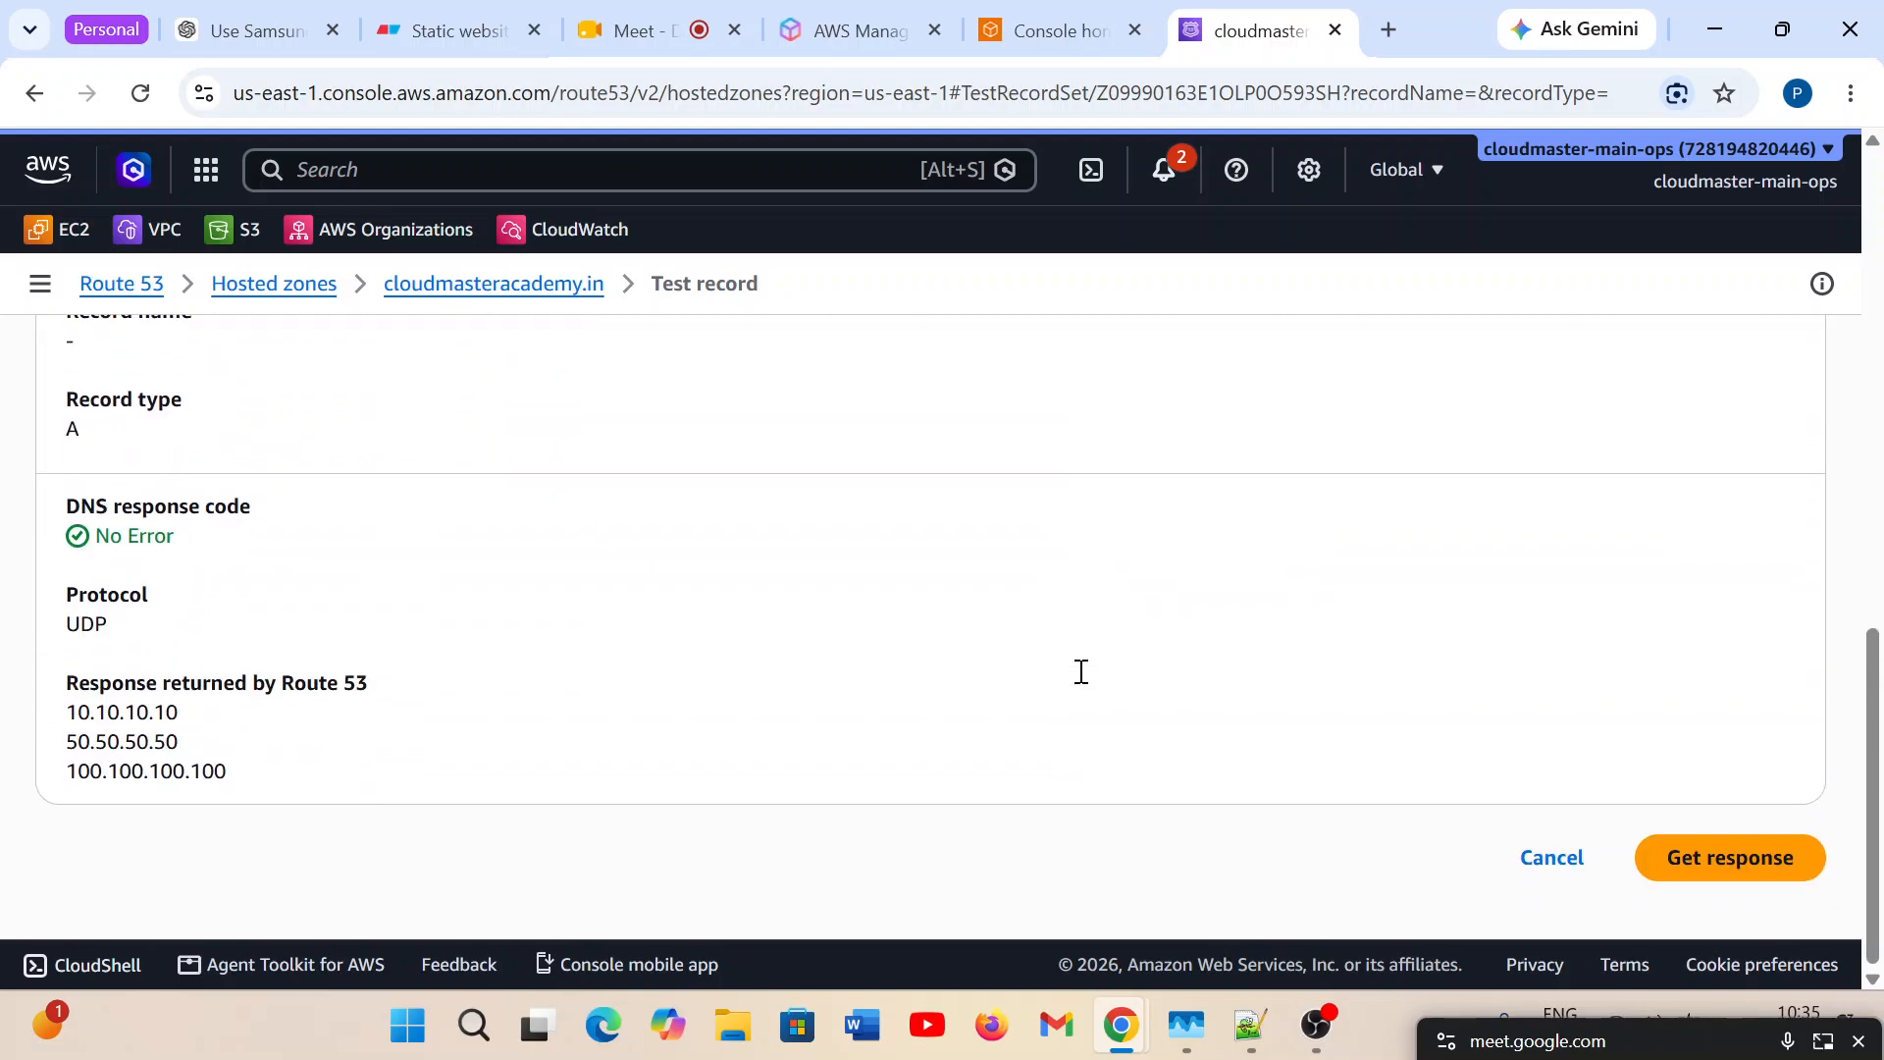
Highlight the IP addresses in the test response to examine what Route 53 returned.
{"action": "left_click_drag", "start_coordinate": [235, 799], "coordinate": [70, 687]}
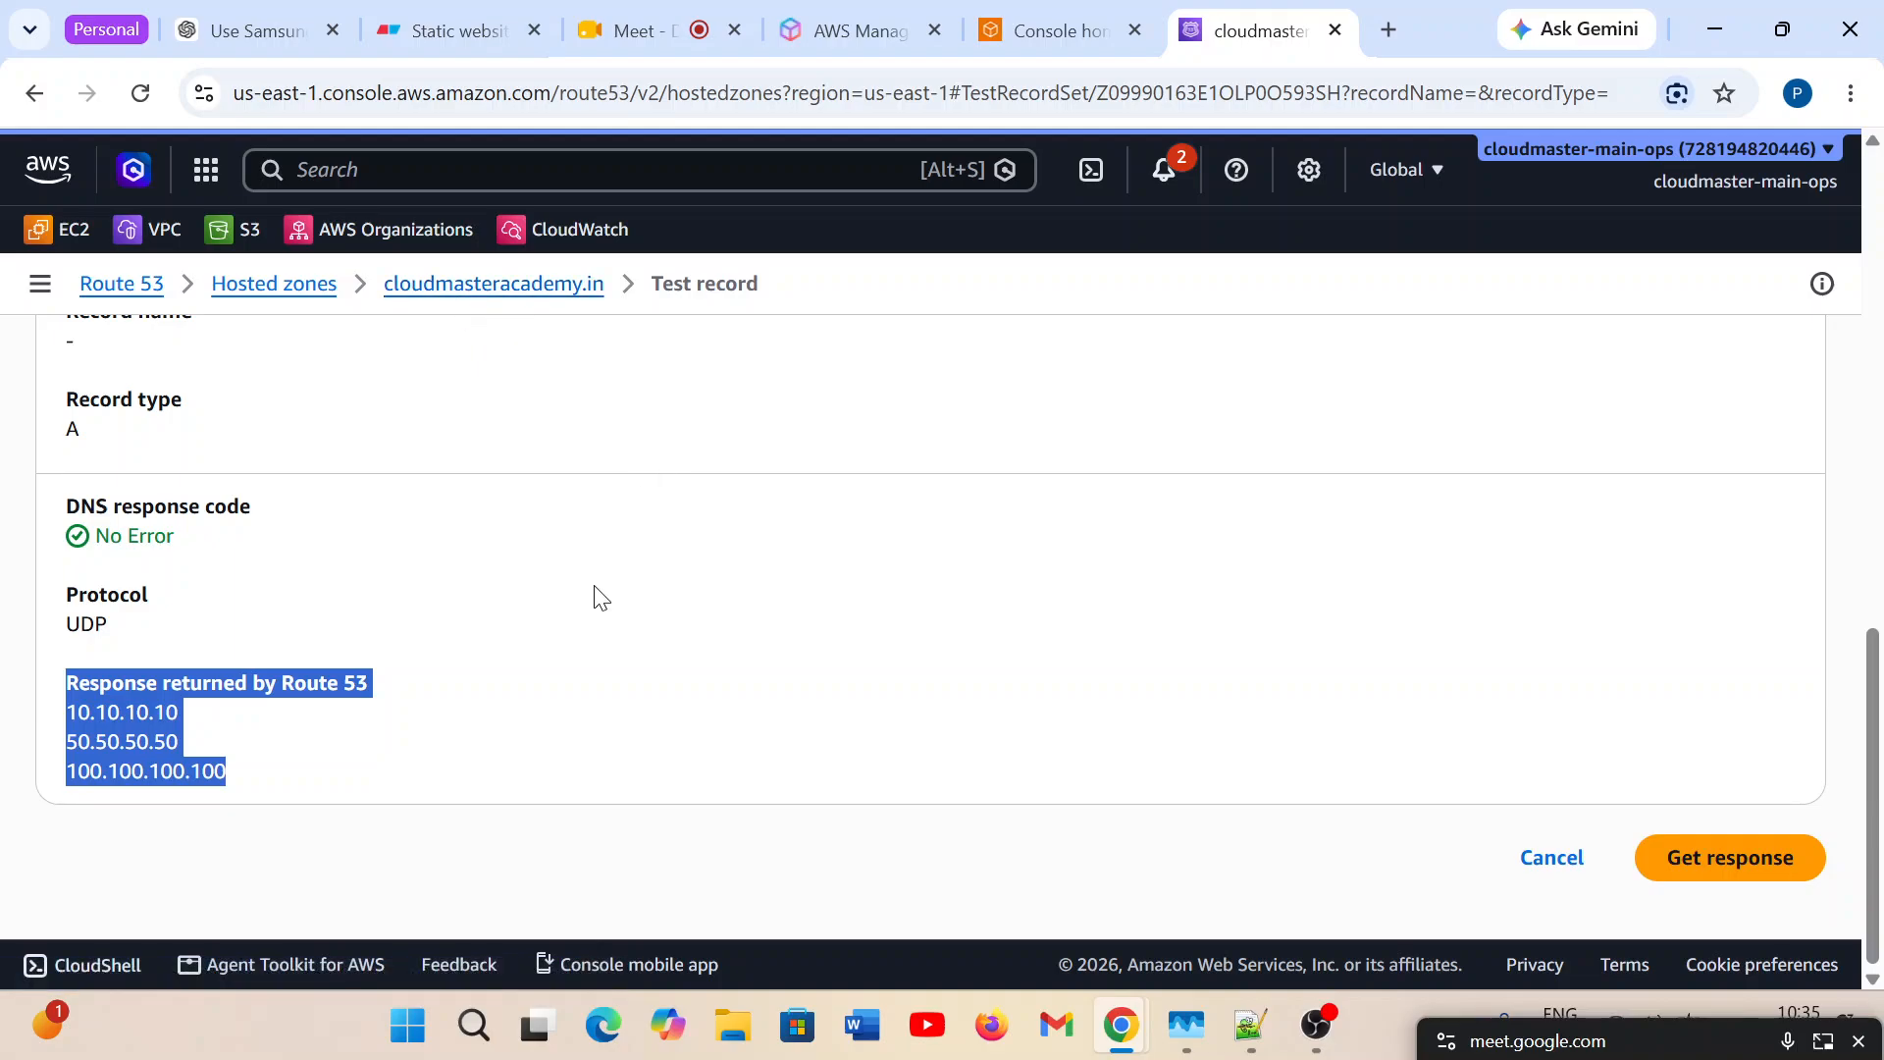
{"action": "left_click", "coordinate": [368, 793]}
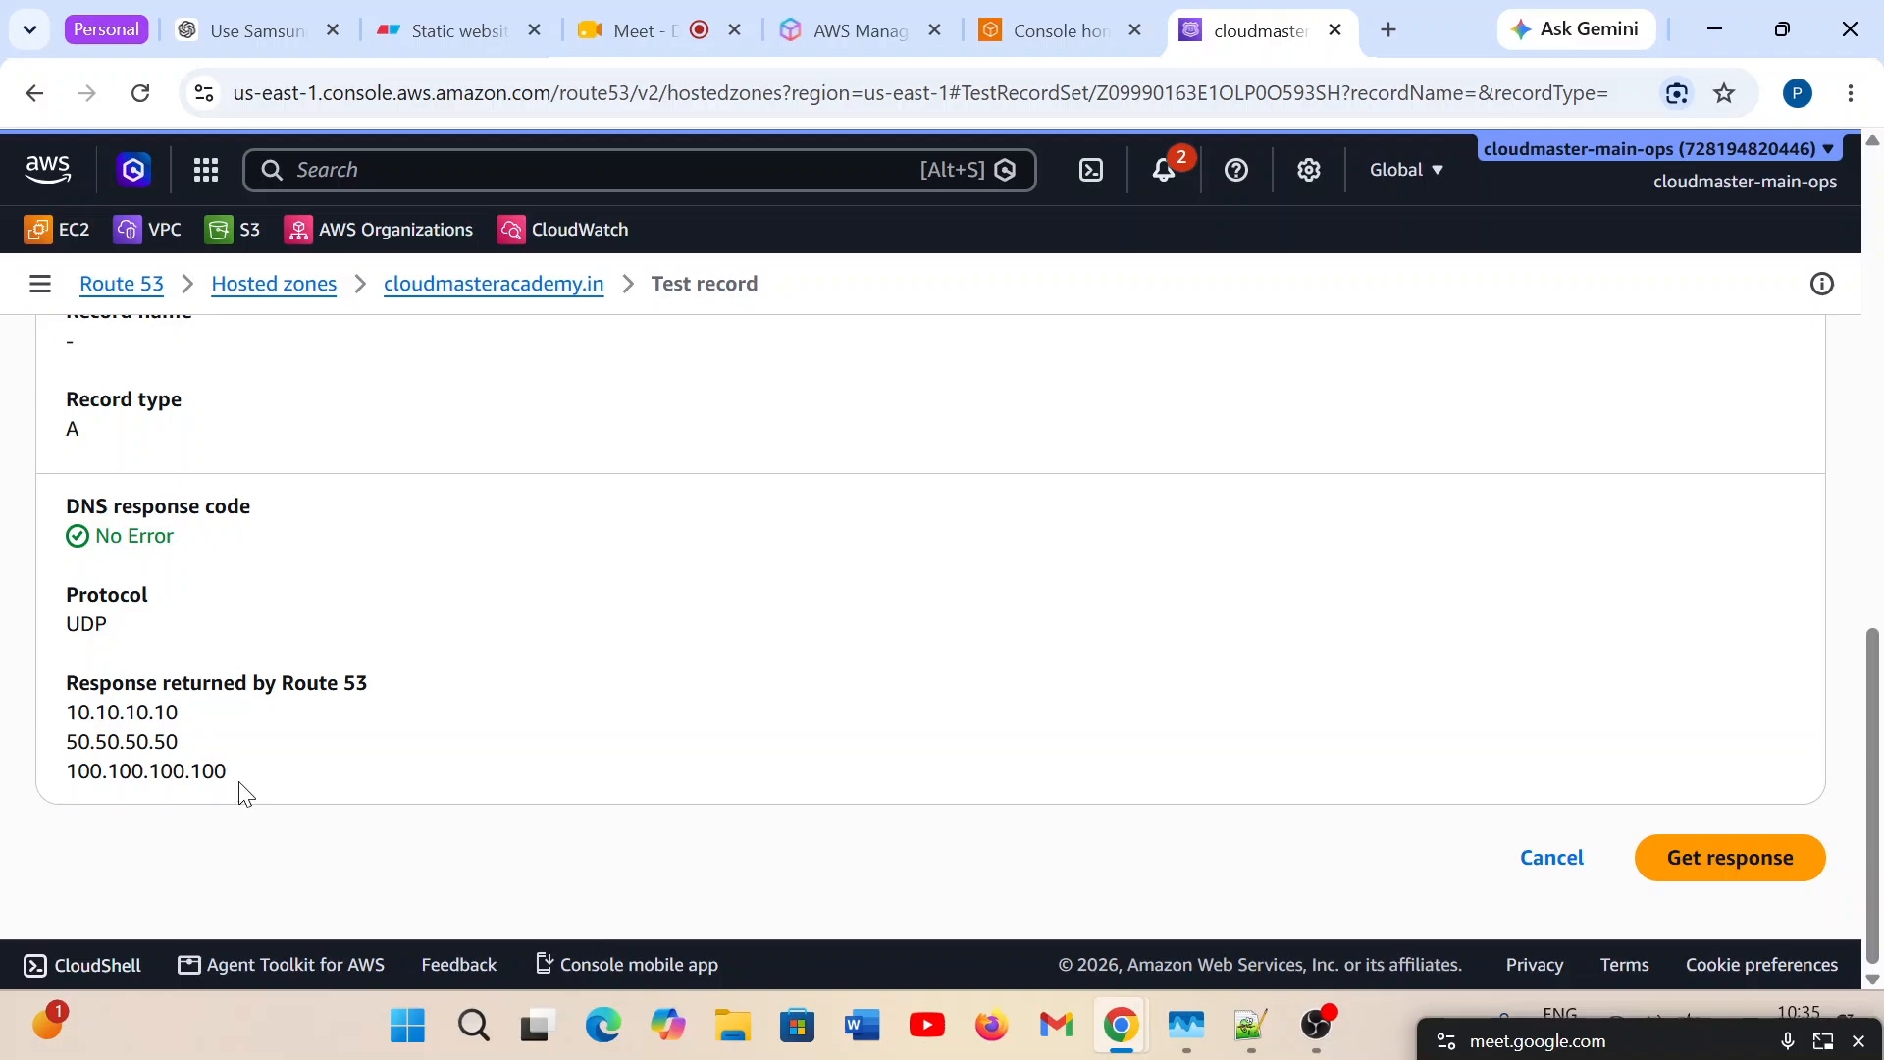
{"action": "left_click_drag", "start_coordinate": [240, 788], "coordinate": [54, 709]}
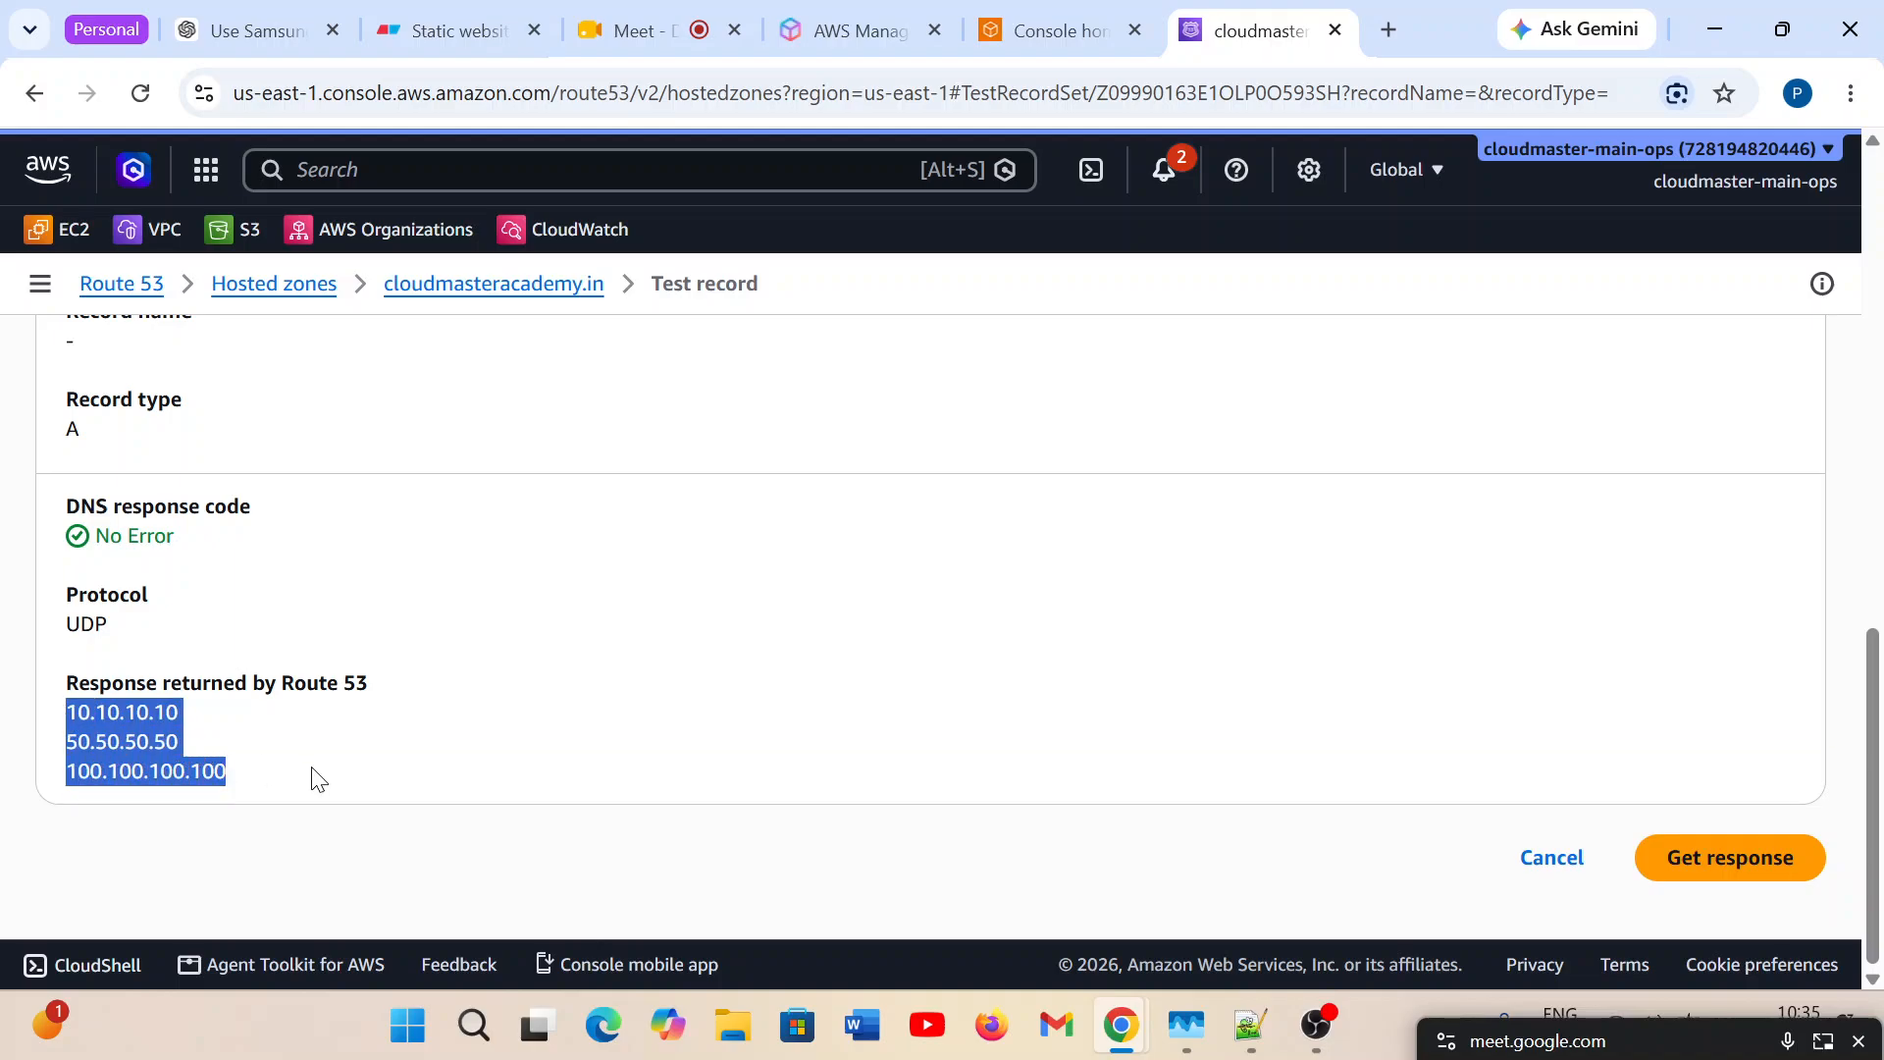
{"action": "double_click", "coordinate": [144, 778]}
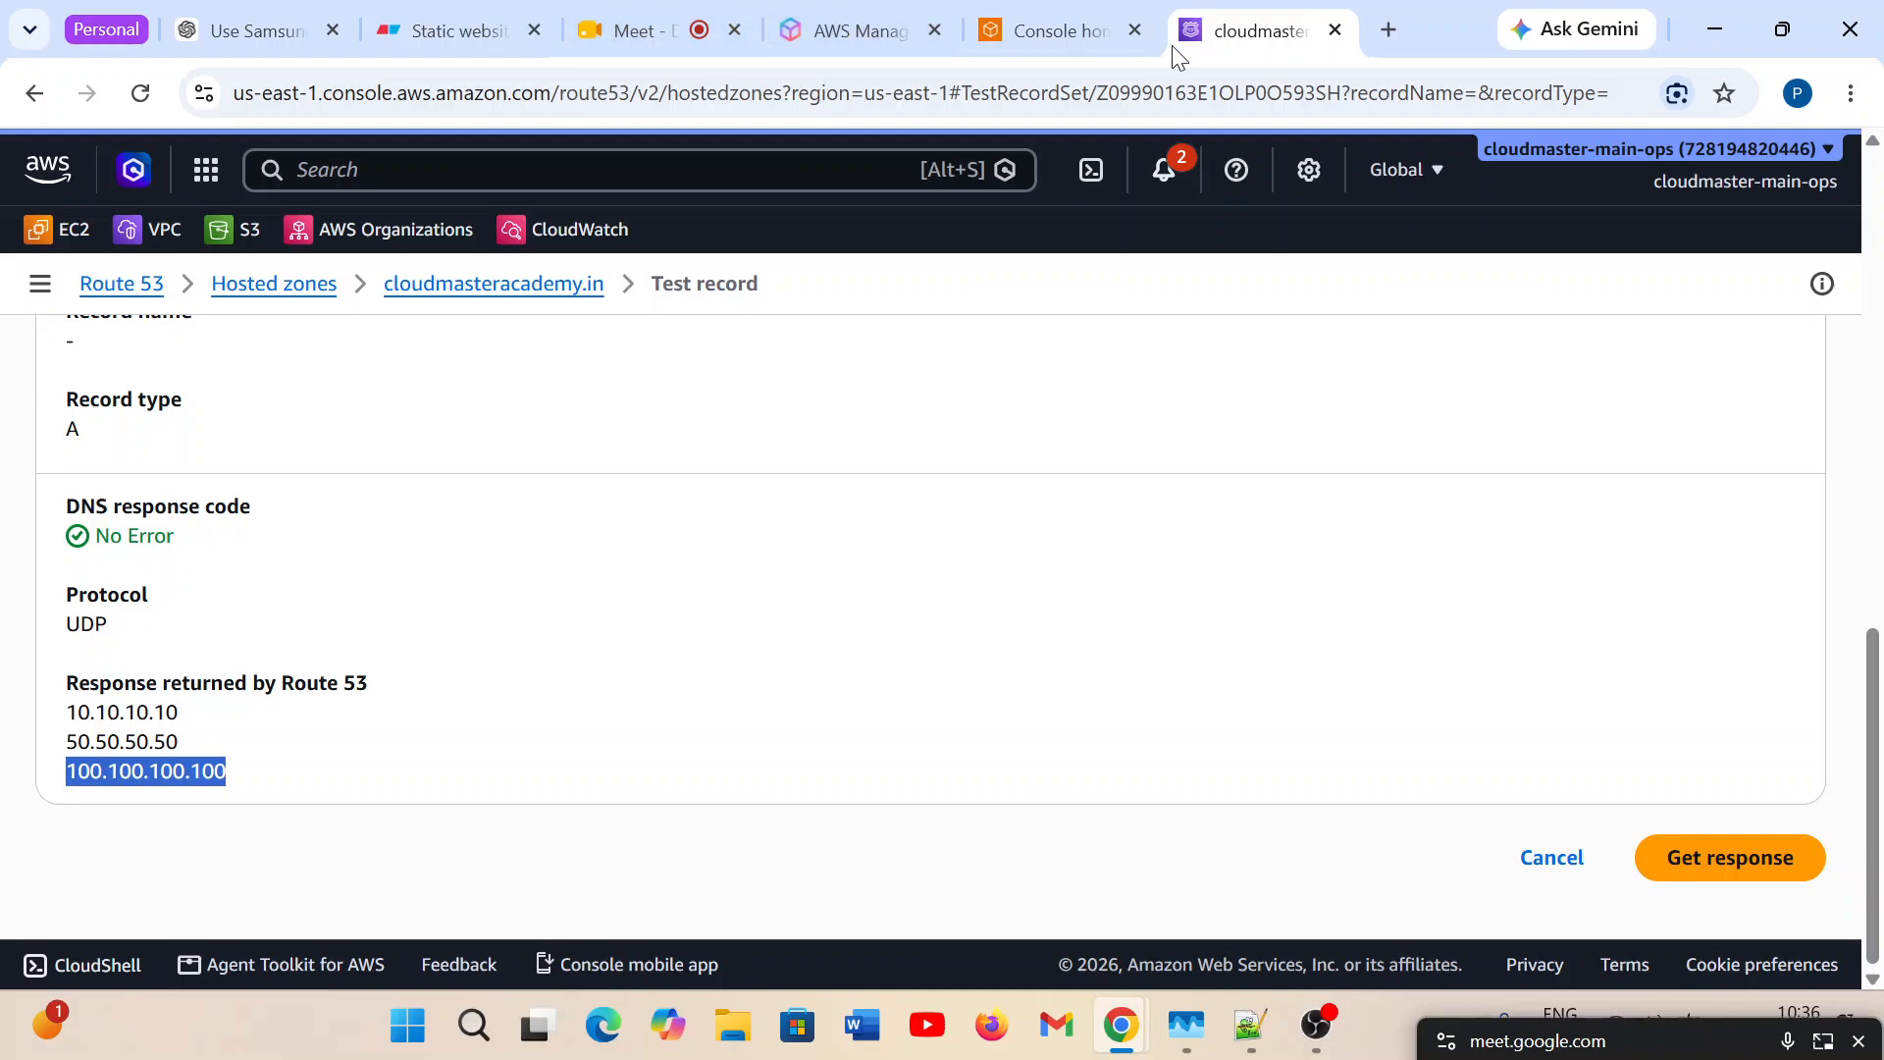
Open Command Prompt and start an interactive nslookup session.
{"action": "left_click", "coordinate": [474, 1026]}
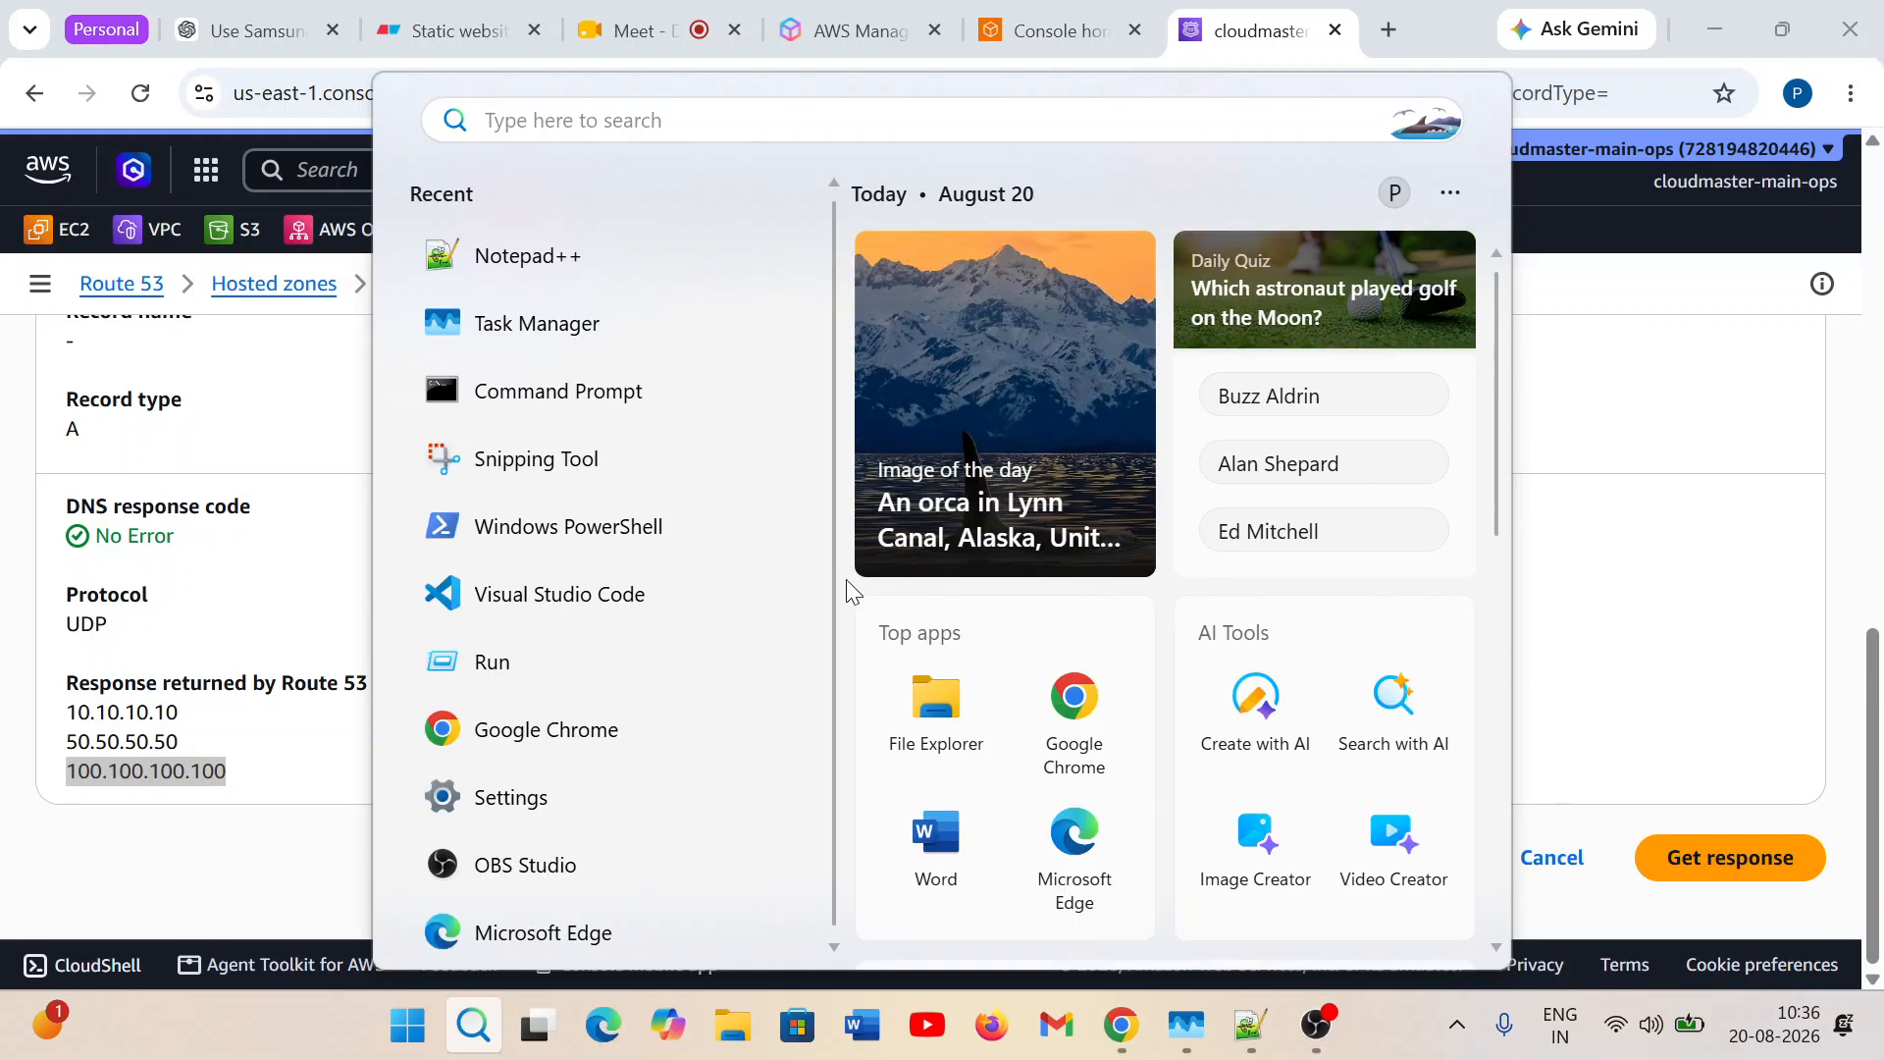
{"action": "type", "text": "cmd"}
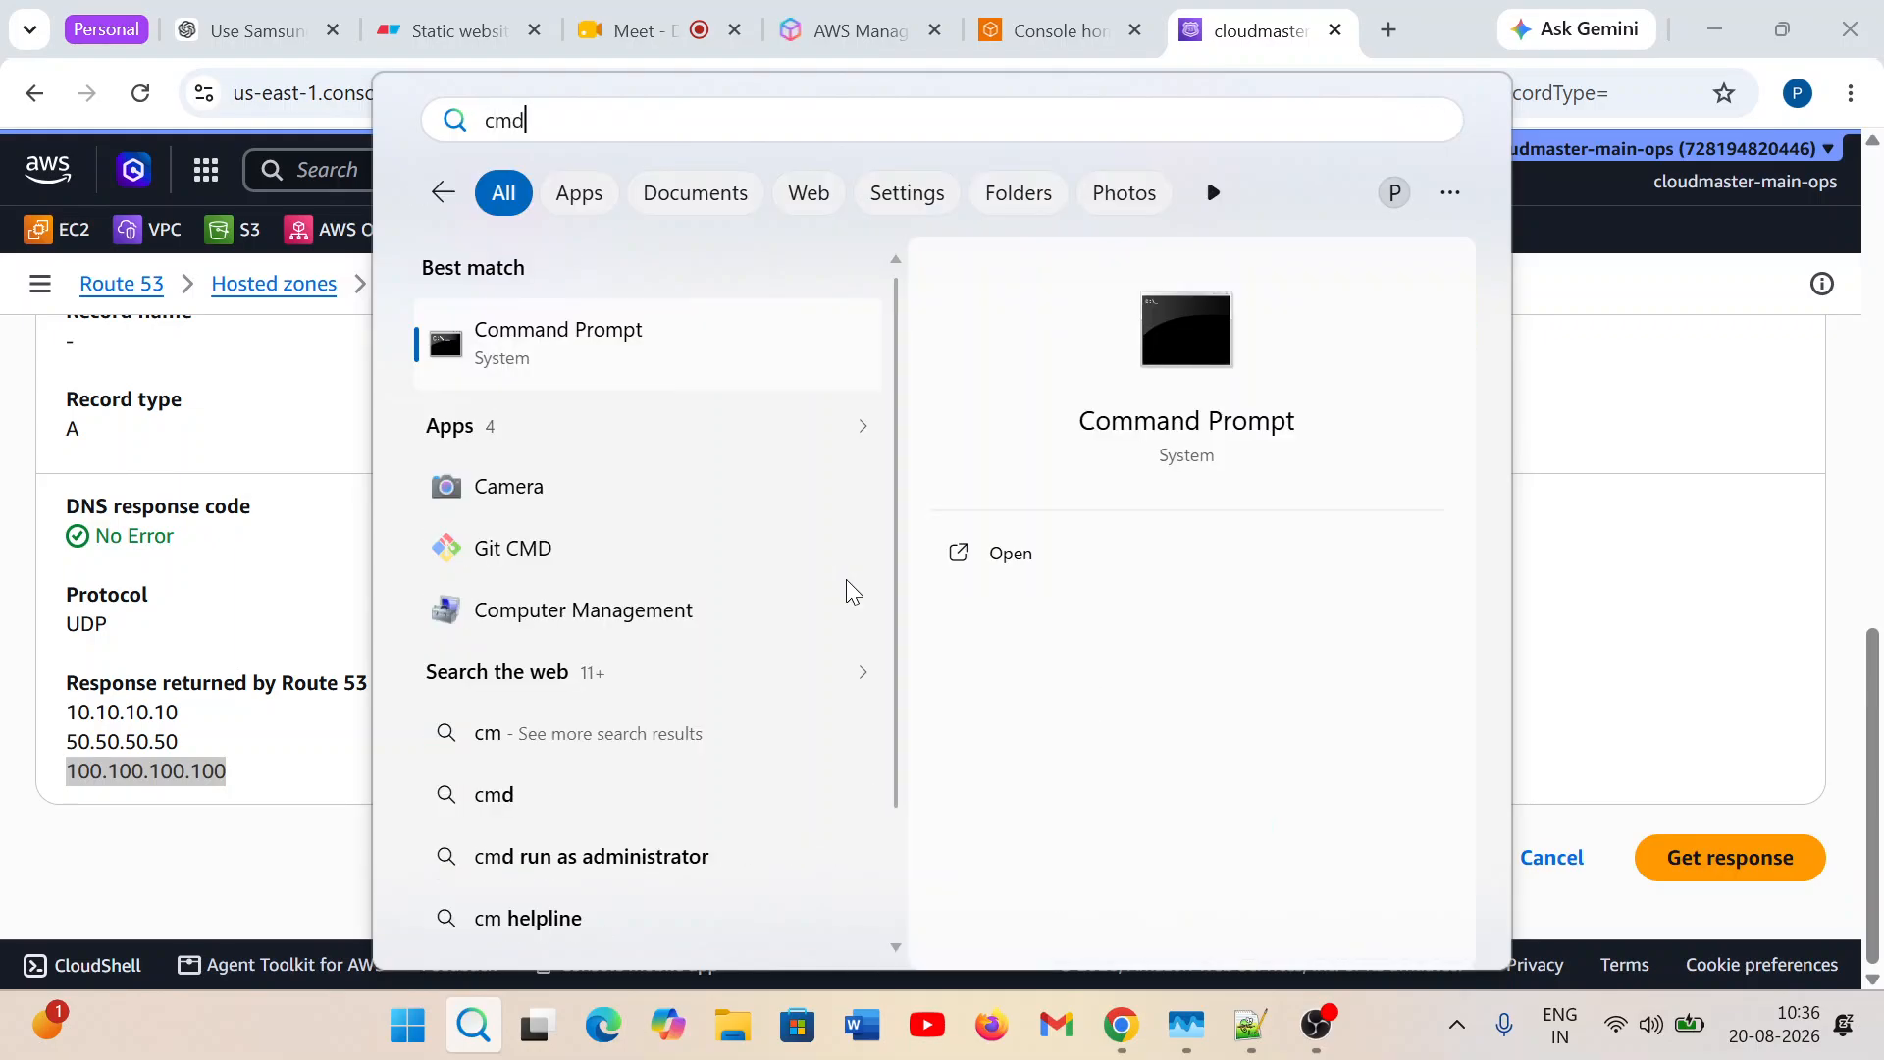
{"action": "key", "text": "Escape"}
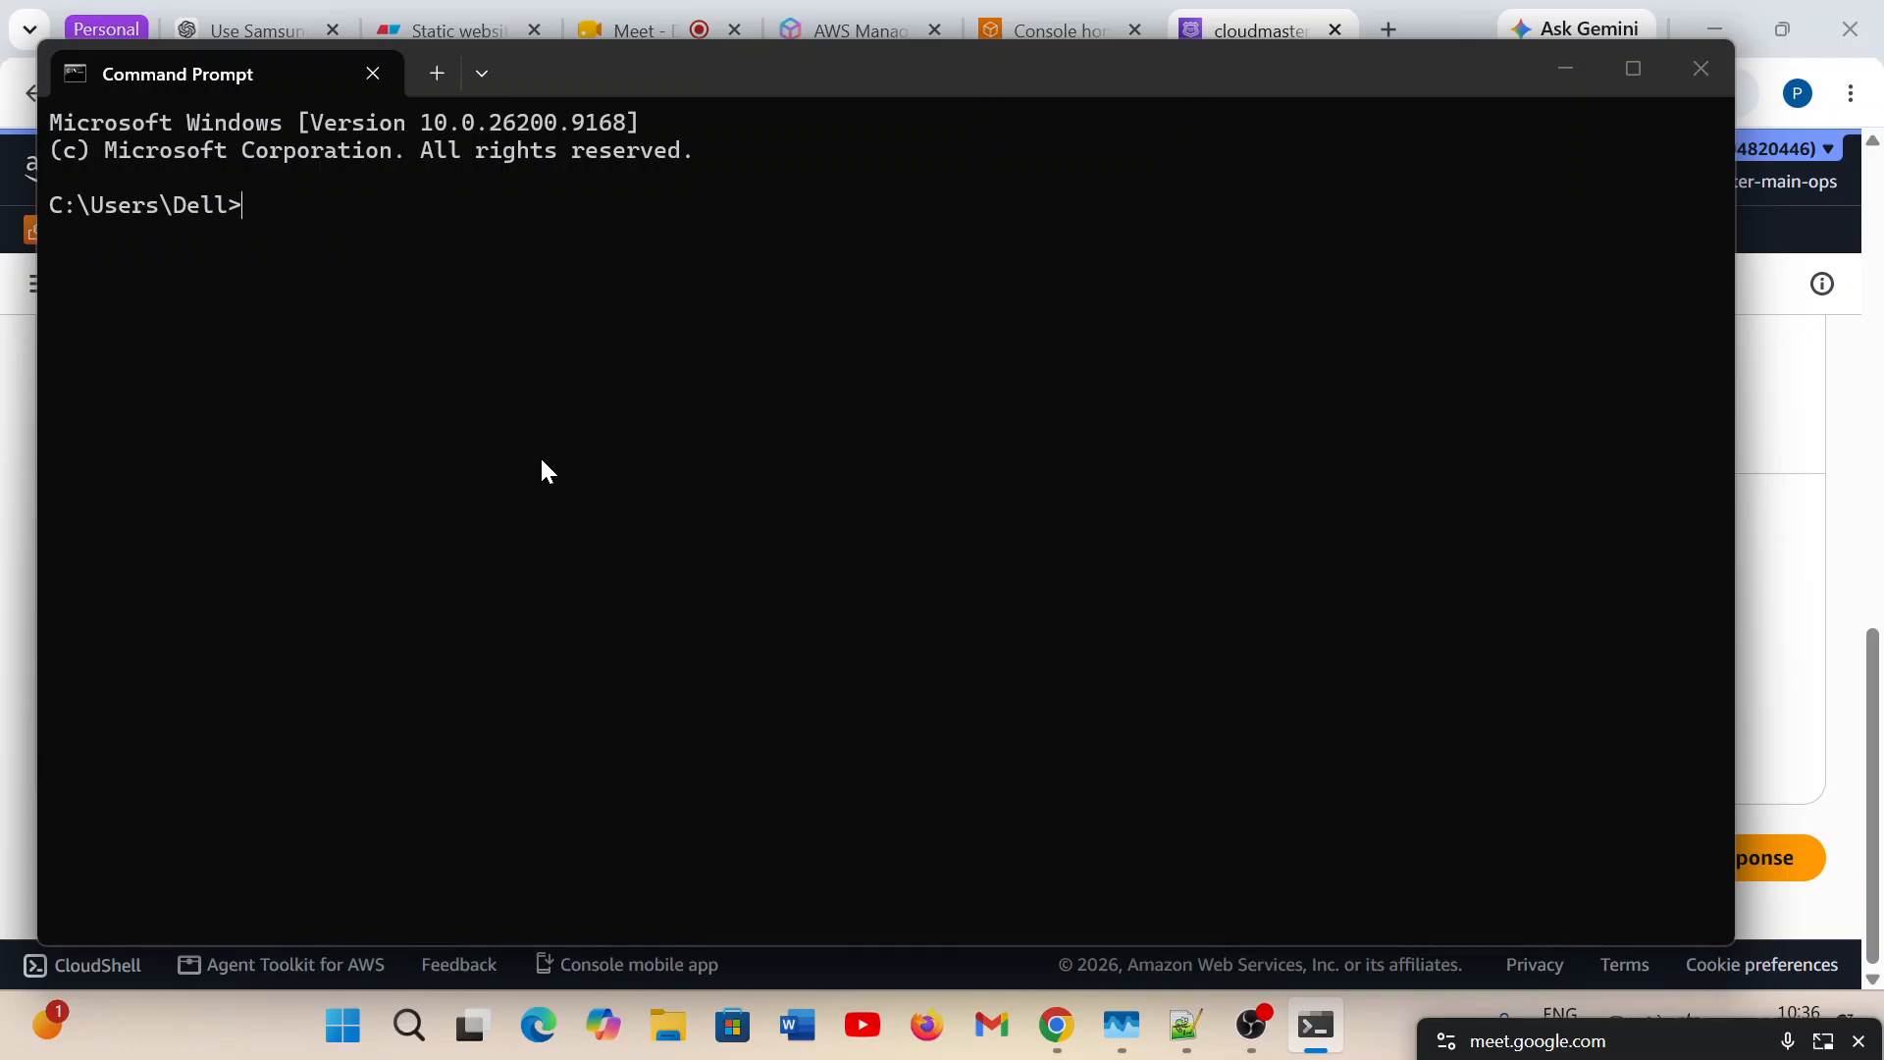
{"action": "type", "text": "nslookup"}
{"action": "key", "text": "Return"}
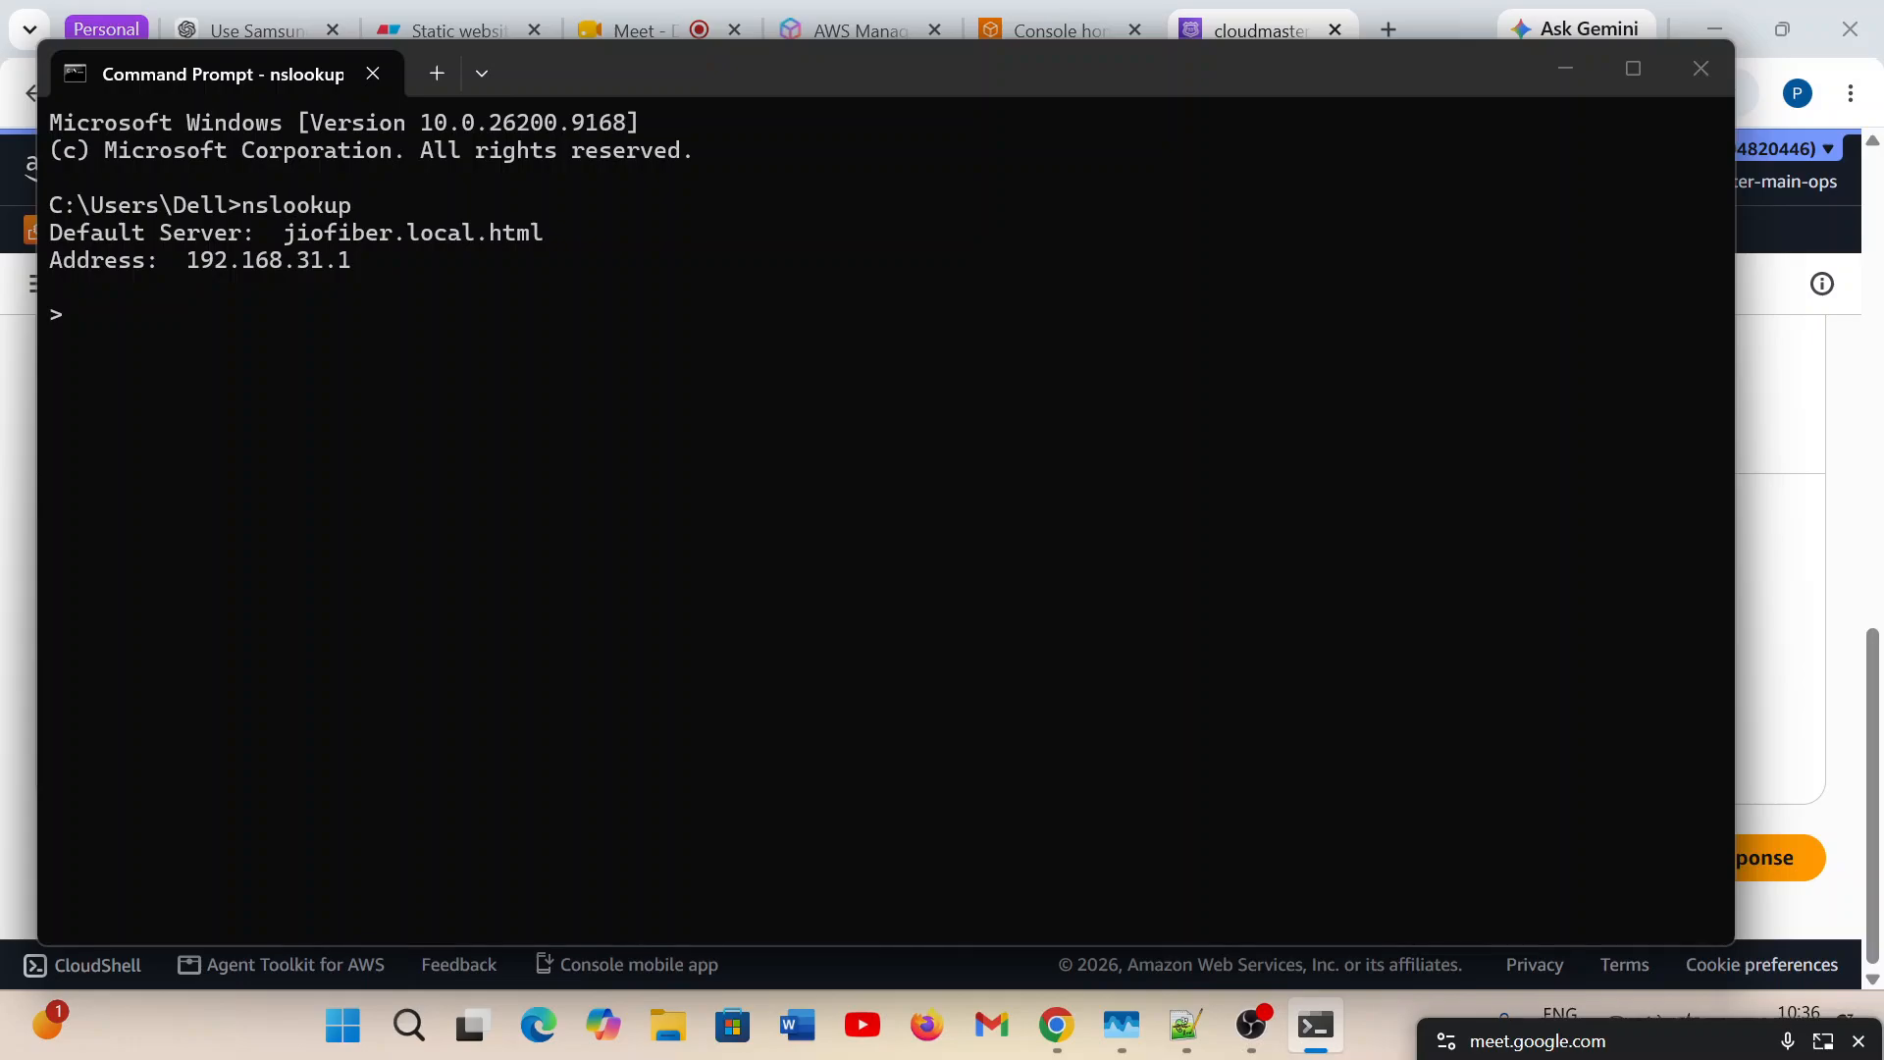
Look up cloudmasteracademy.in in the nslookup session.
{"action": "type", "text": "cloudmasteraca"}
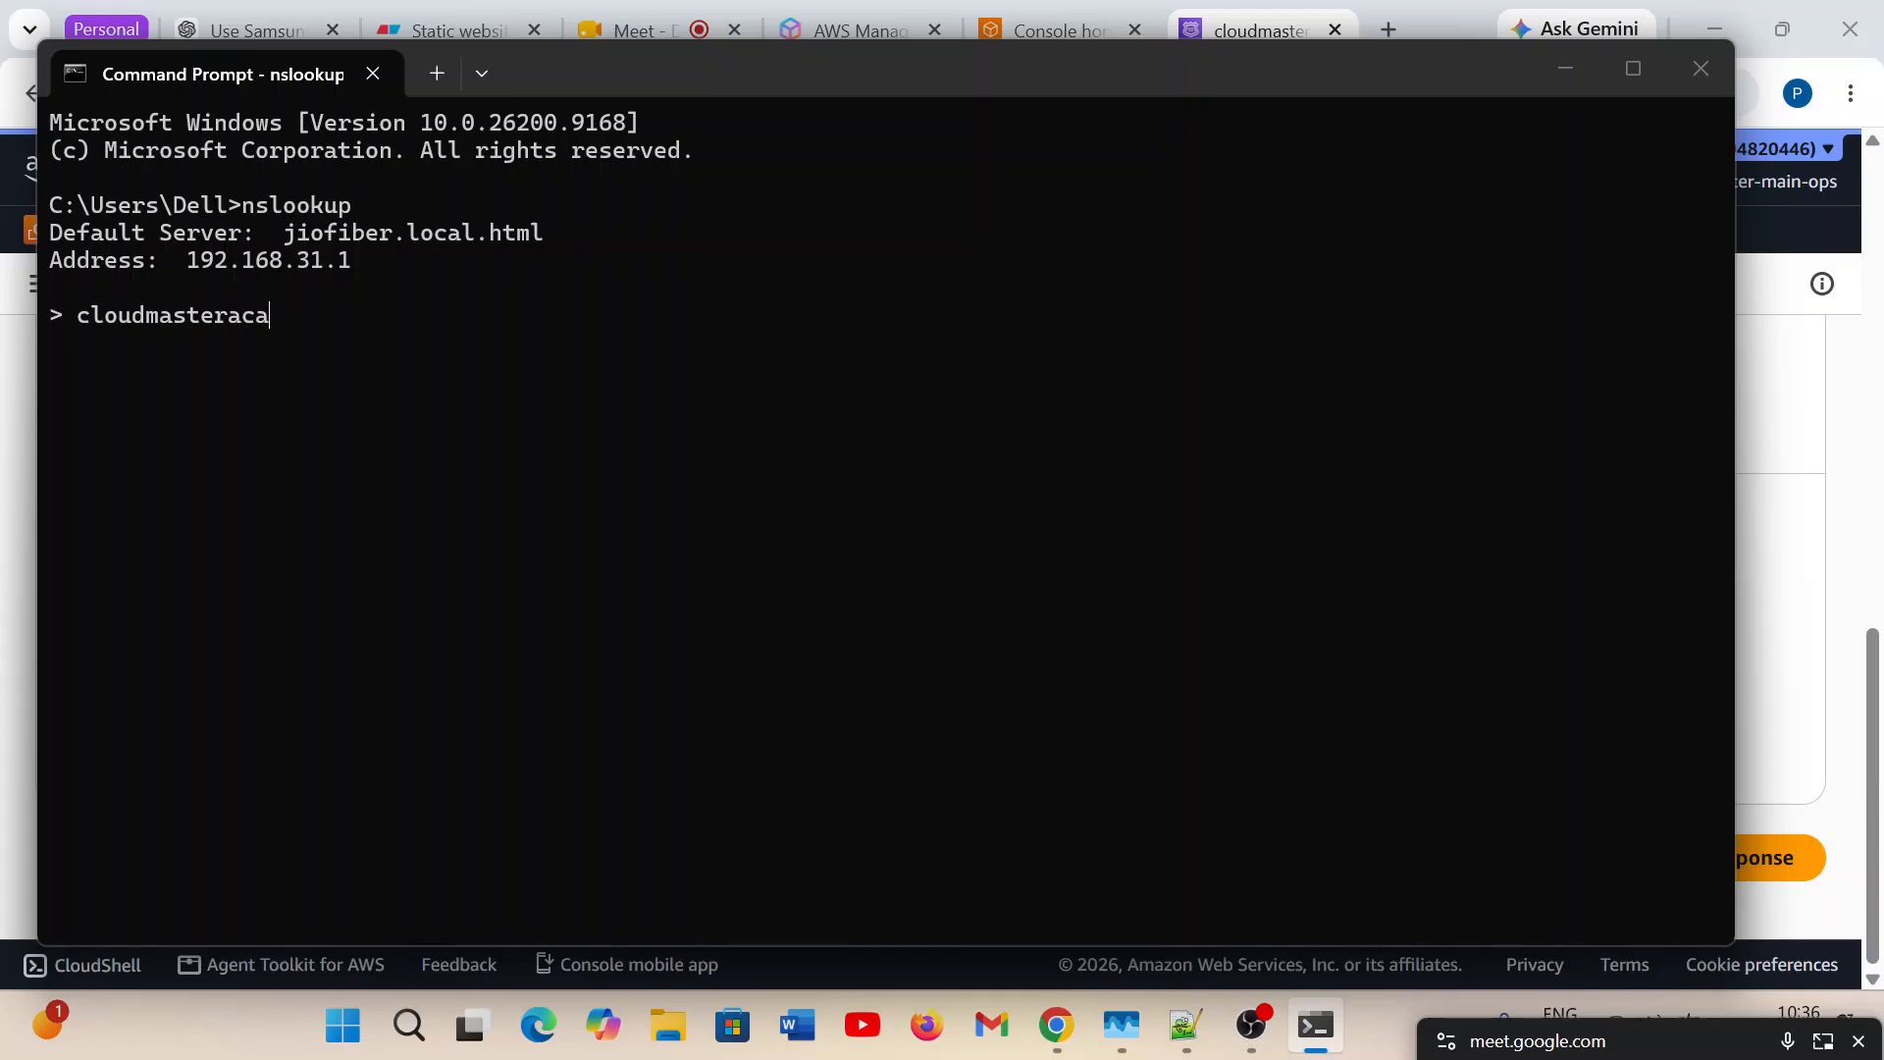
{"action": "type", "text": "demy.in"}
{"action": "double_click", "coordinate": [192, 322]}
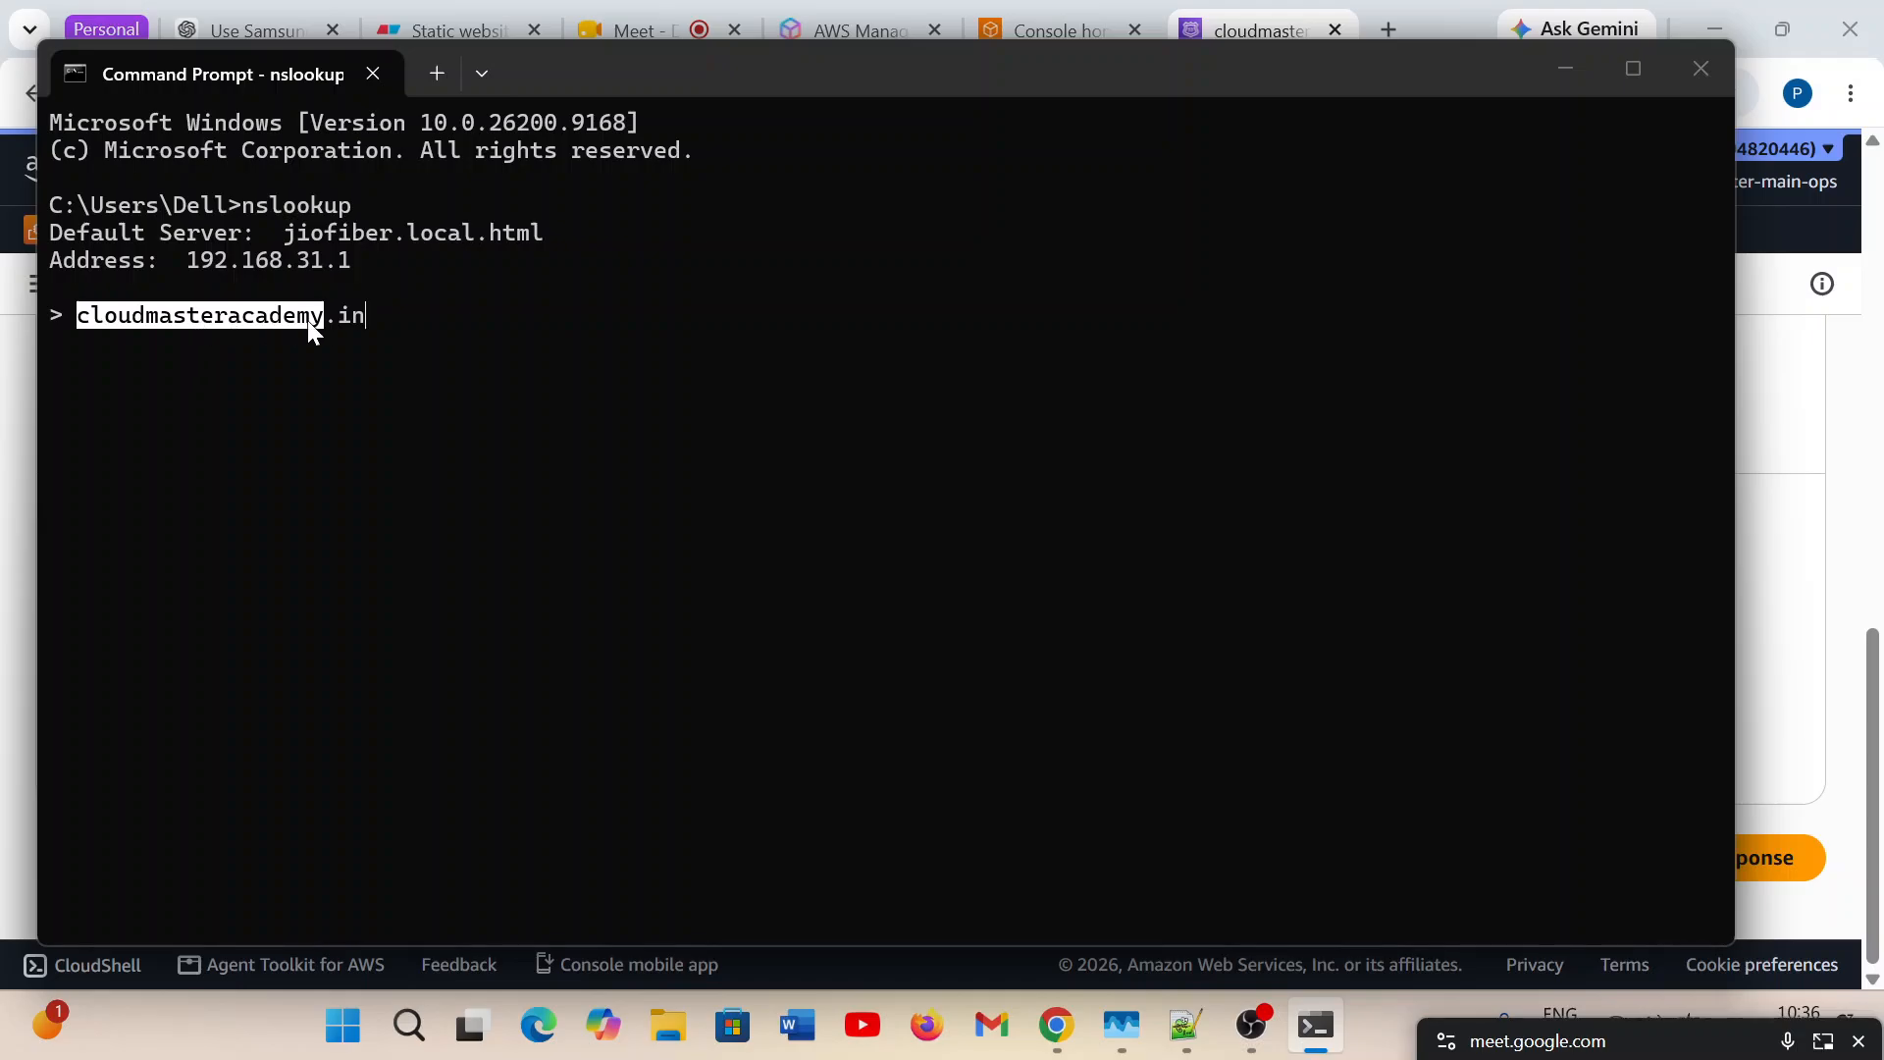
{"action": "key", "text": "ctrl+c"}
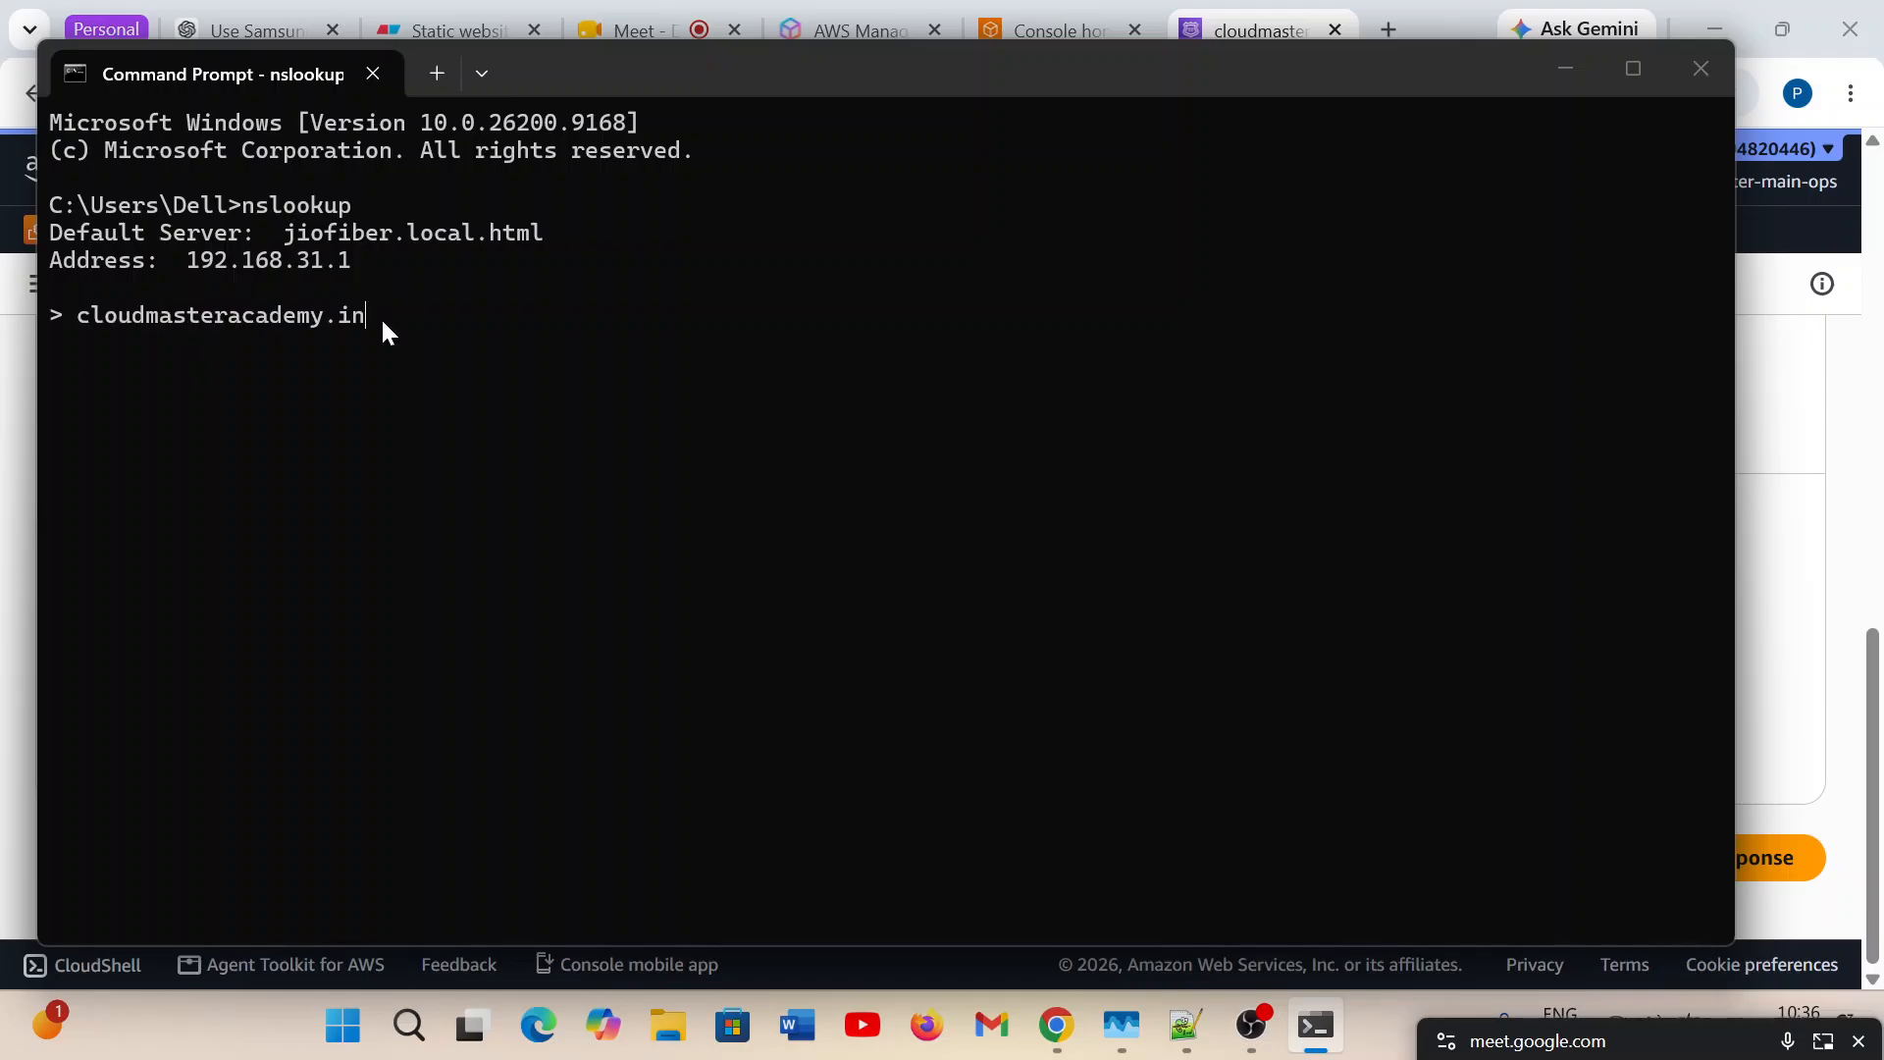
{"action": "key", "text": "Return"}
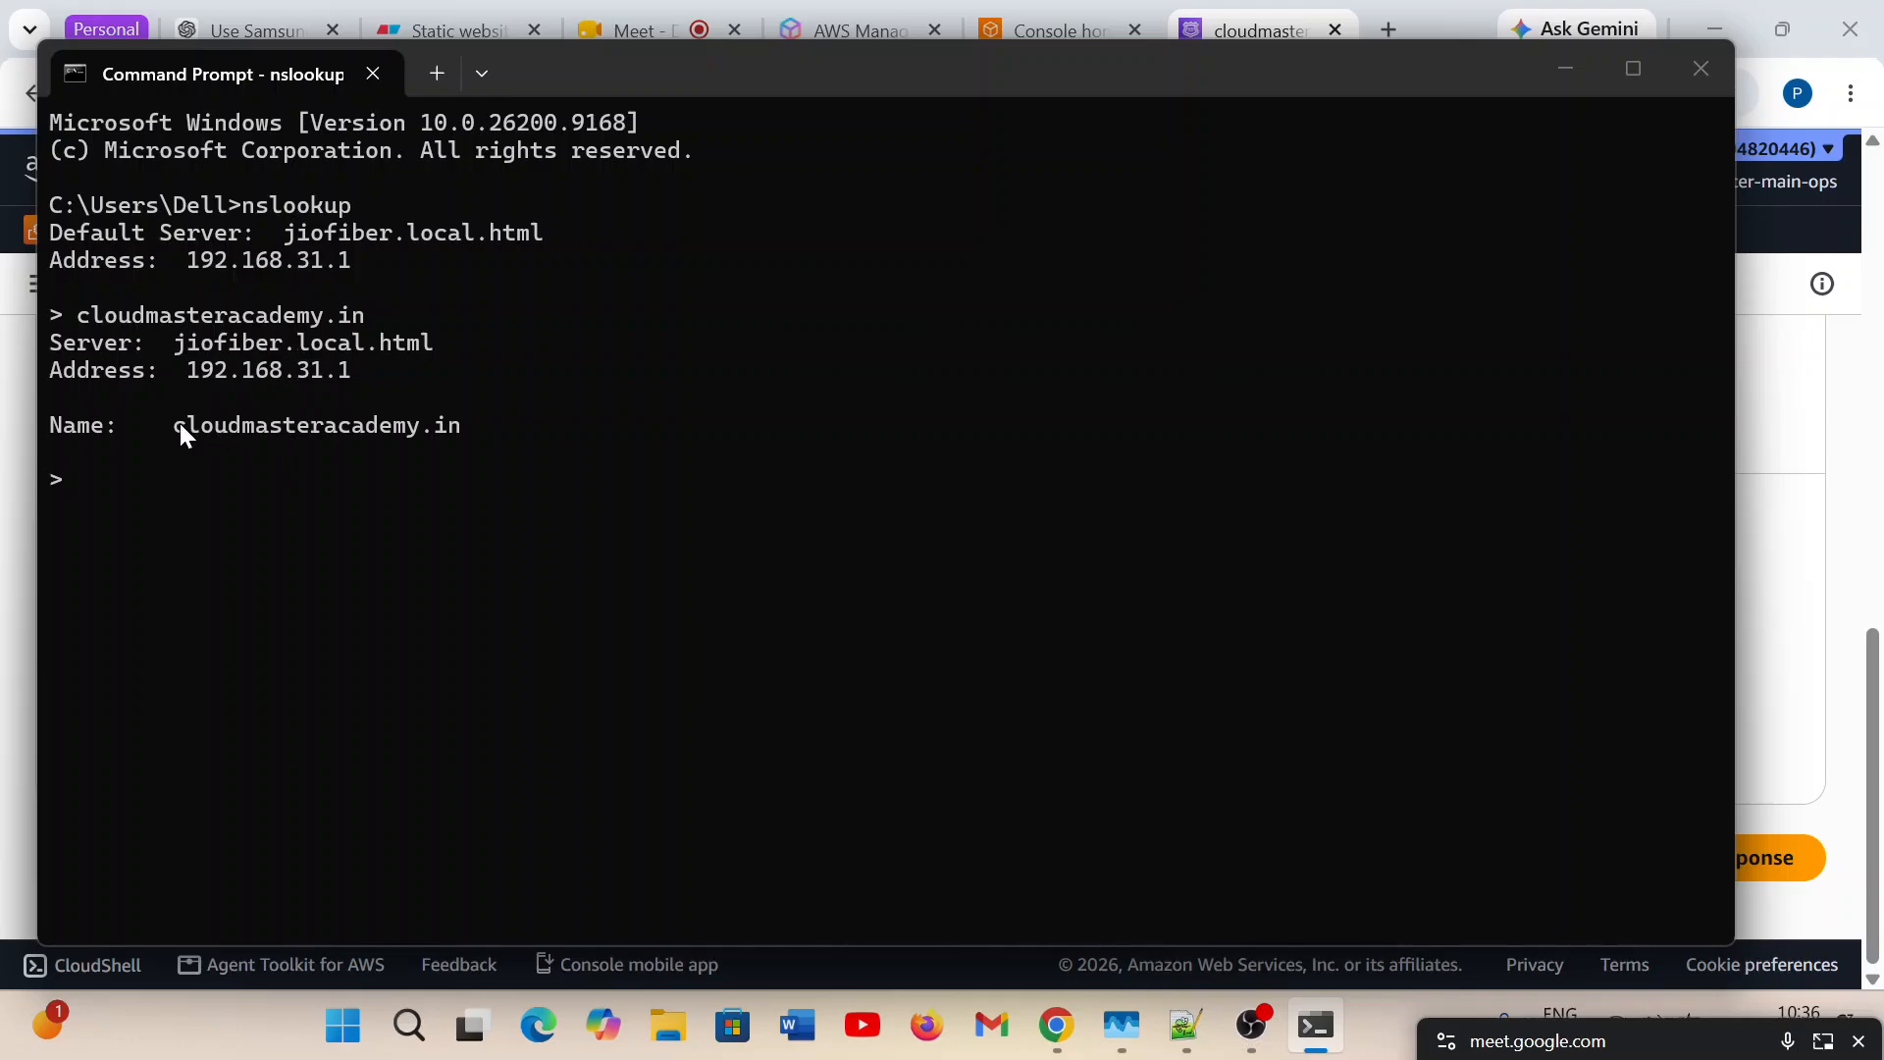
Highlight the domain name in the lookup output and query cloudmasteracademy.in a second time.
{"action": "left_click_drag", "start_coordinate": [246, 438], "coordinate": [328, 432]}
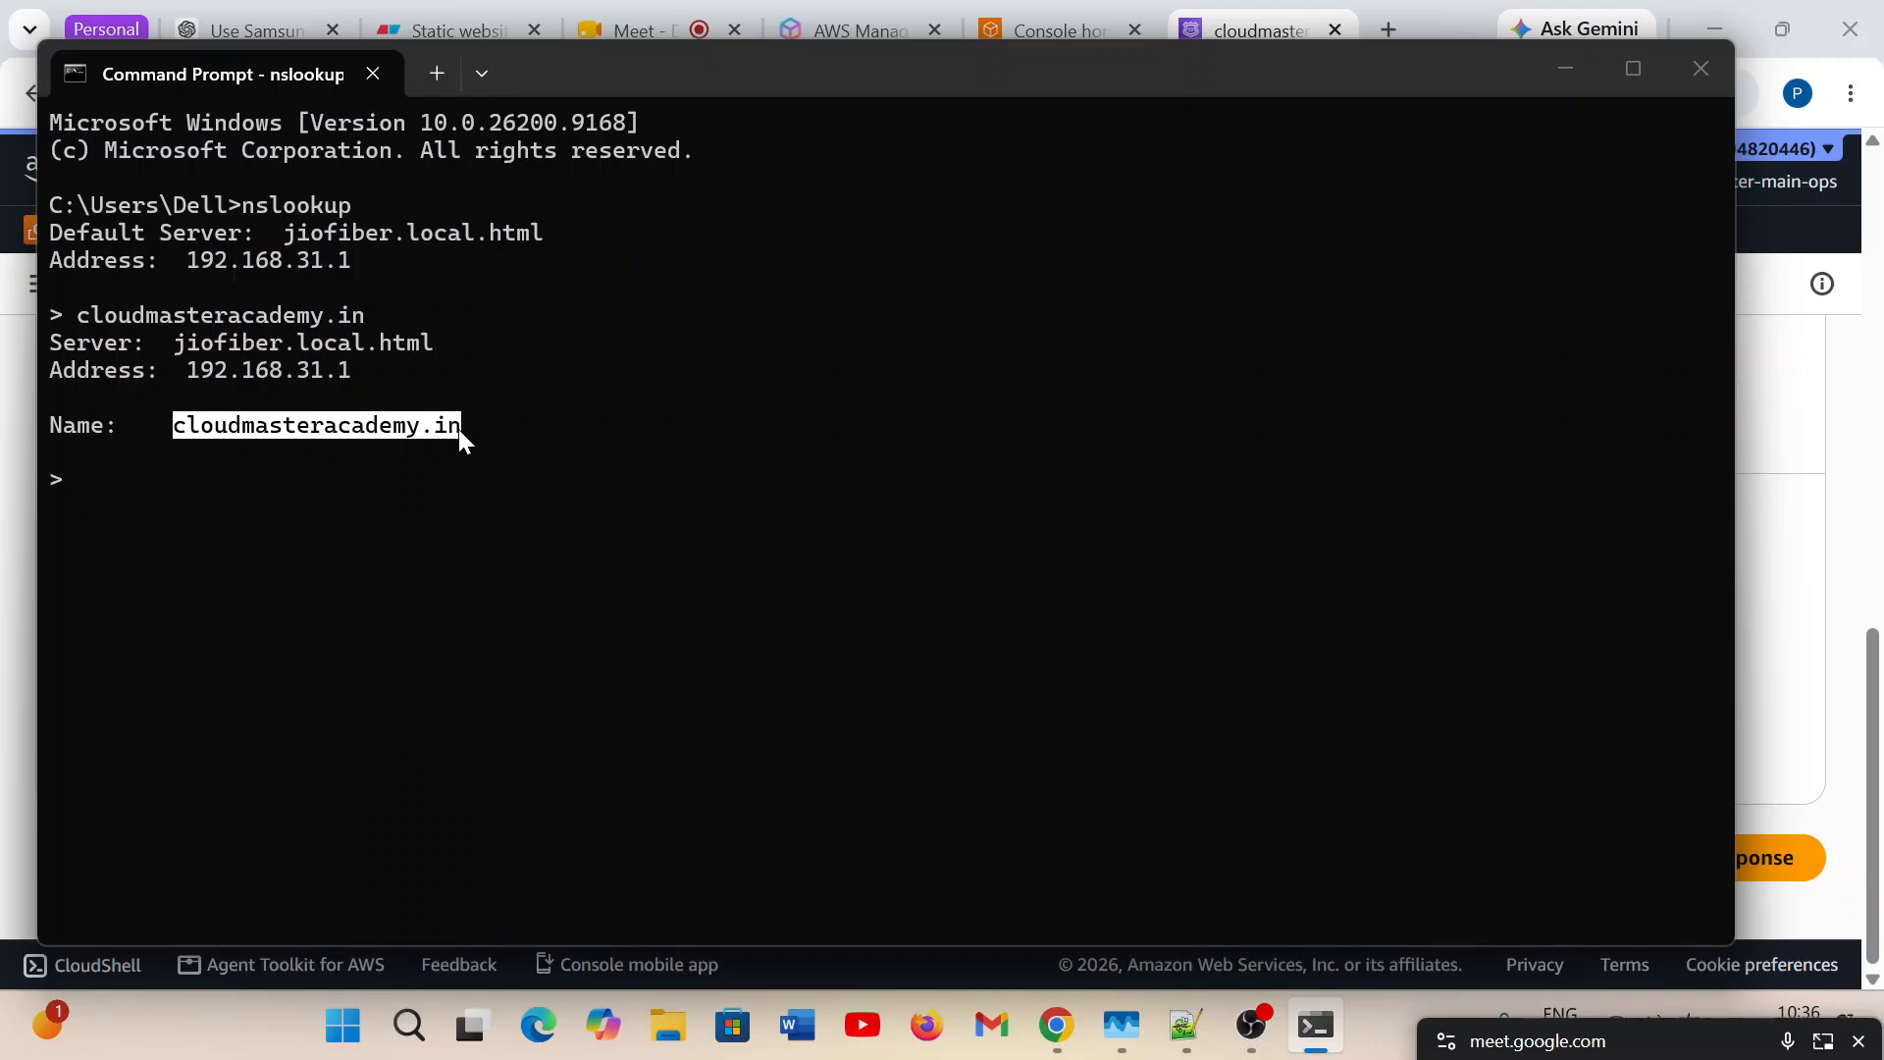
{"action": "left_click", "coordinate": [451, 455]}
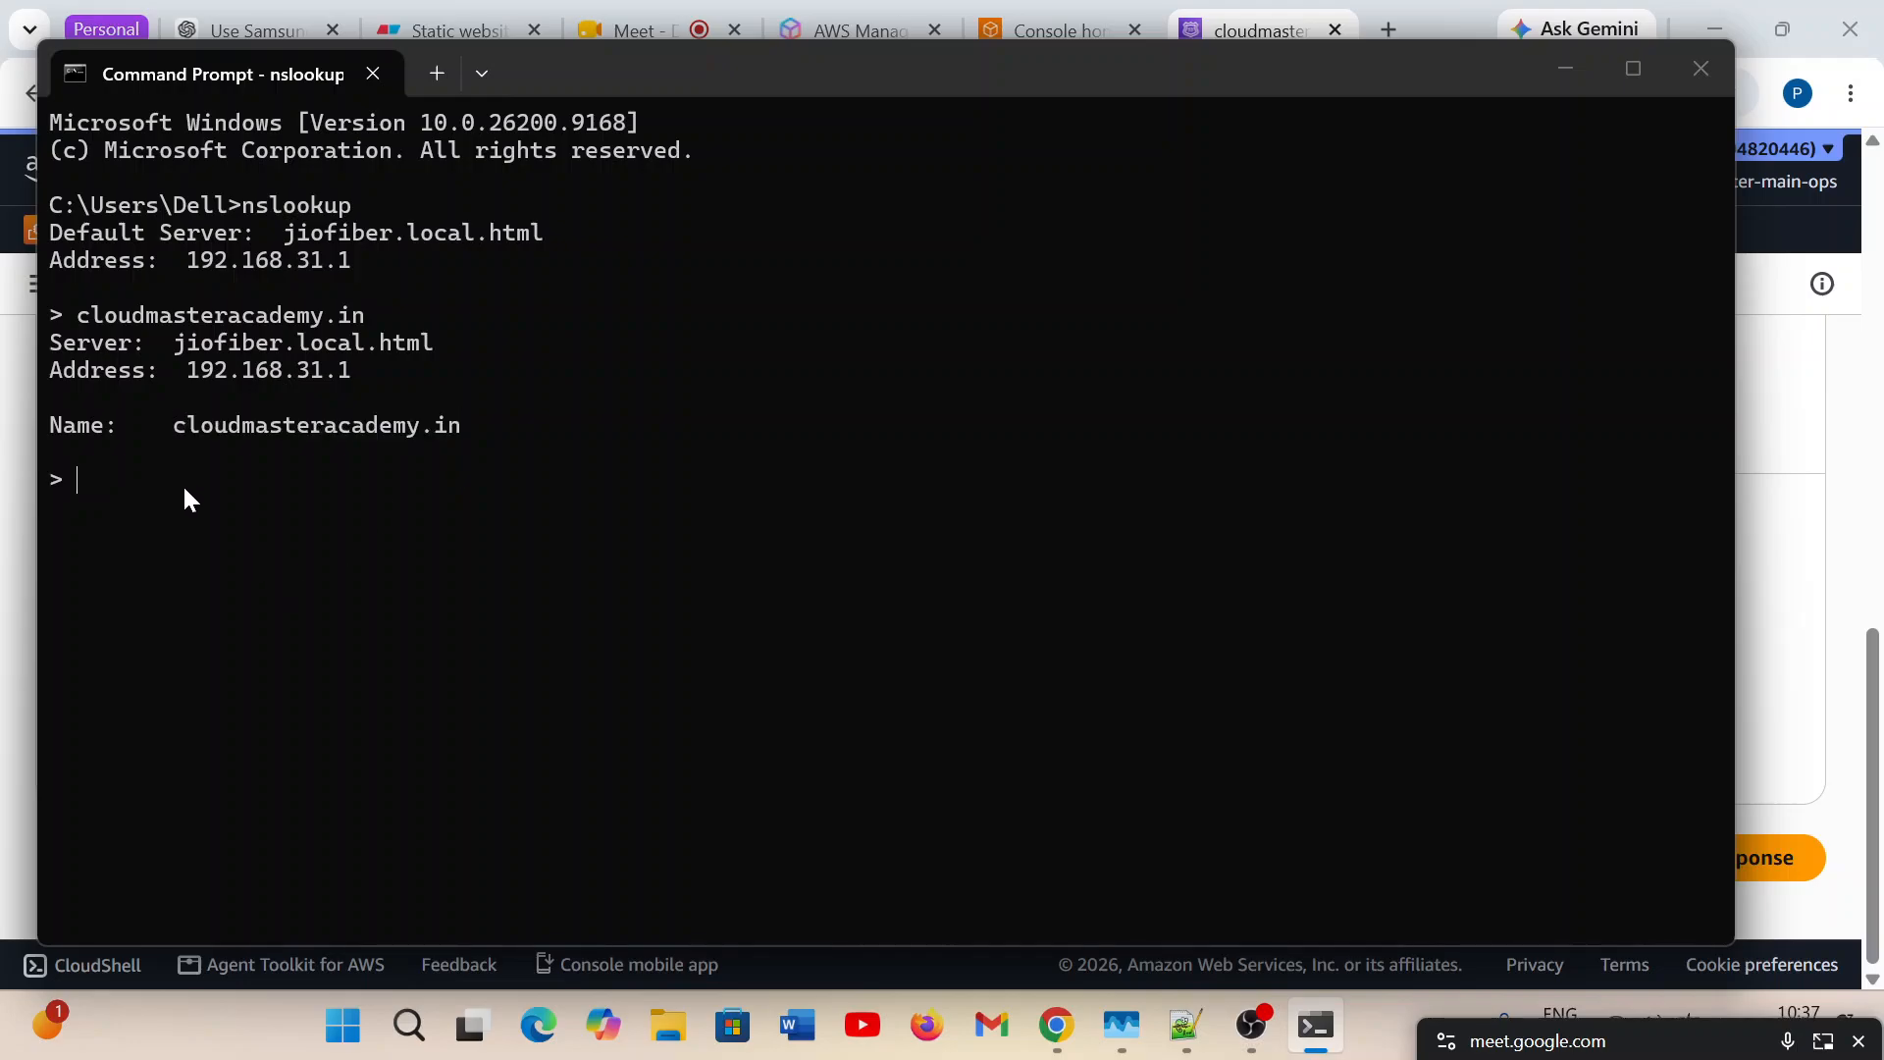
{"action": "key", "text": "ctrl+v"}
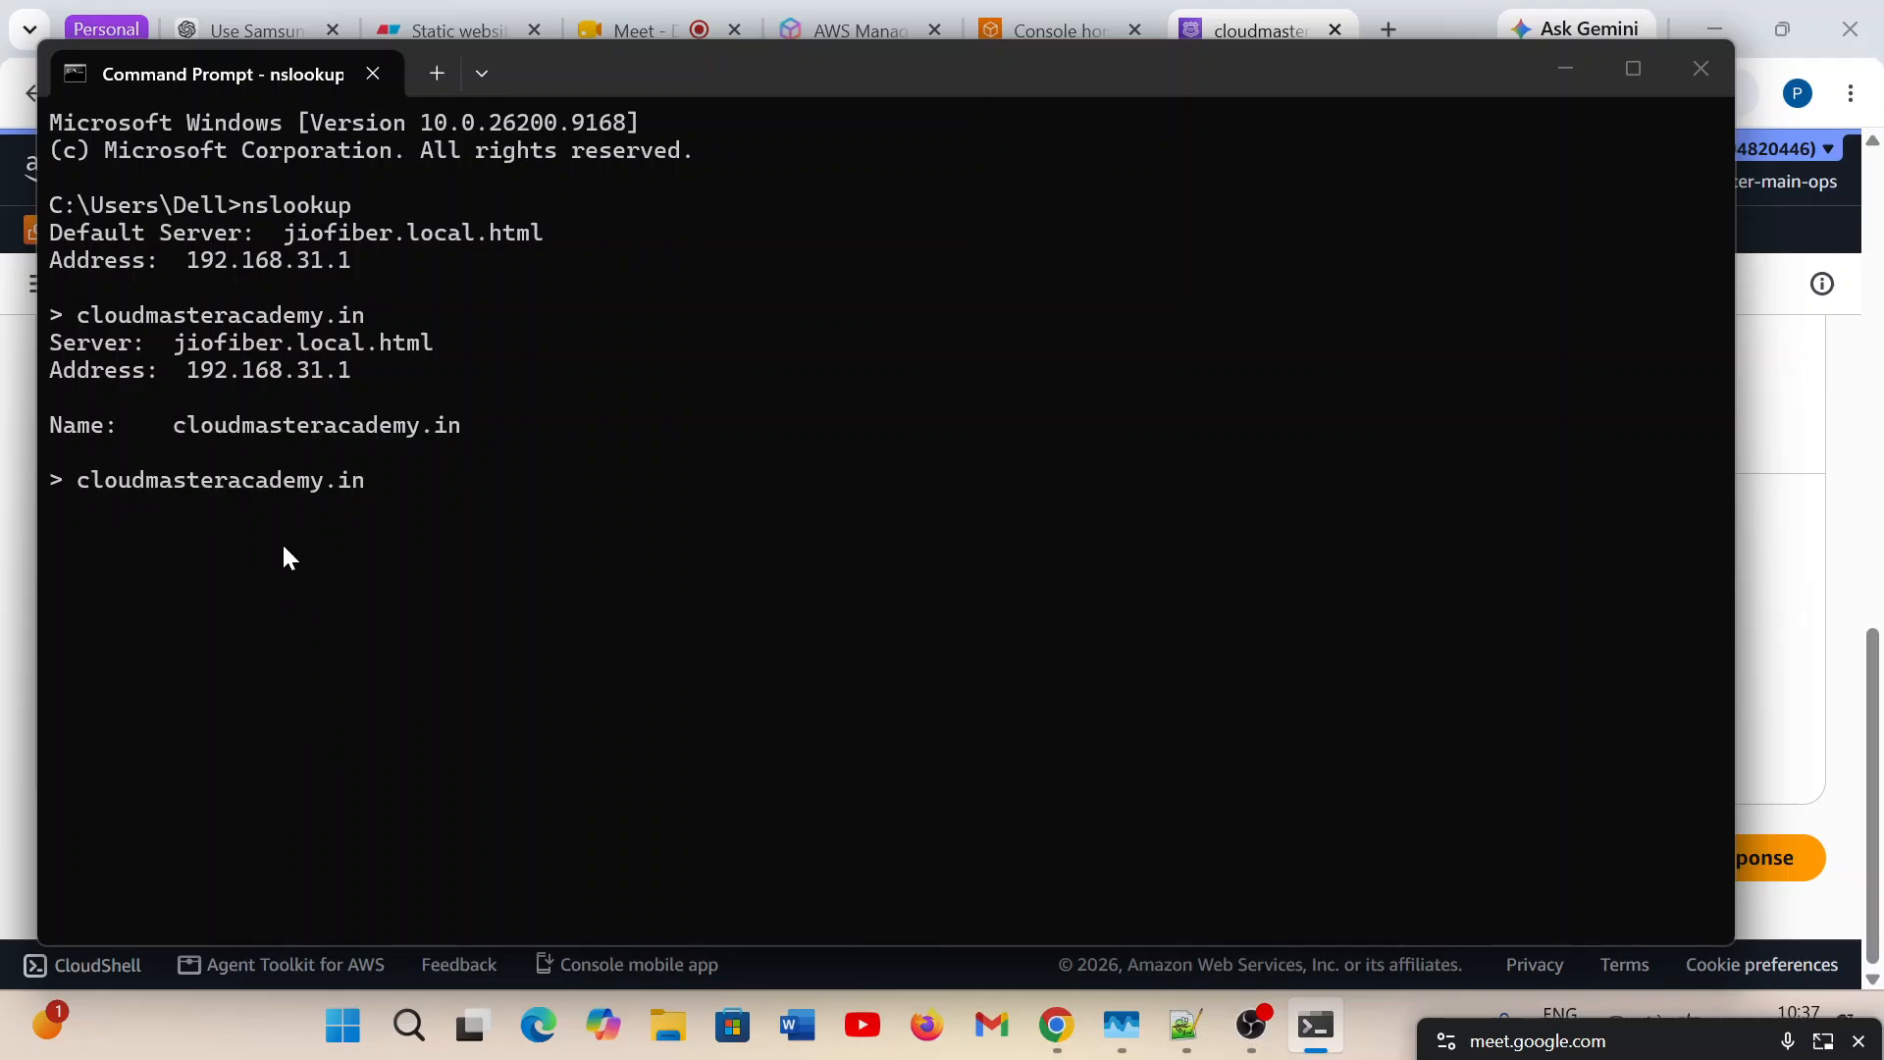
{"action": "key", "text": "Return"}
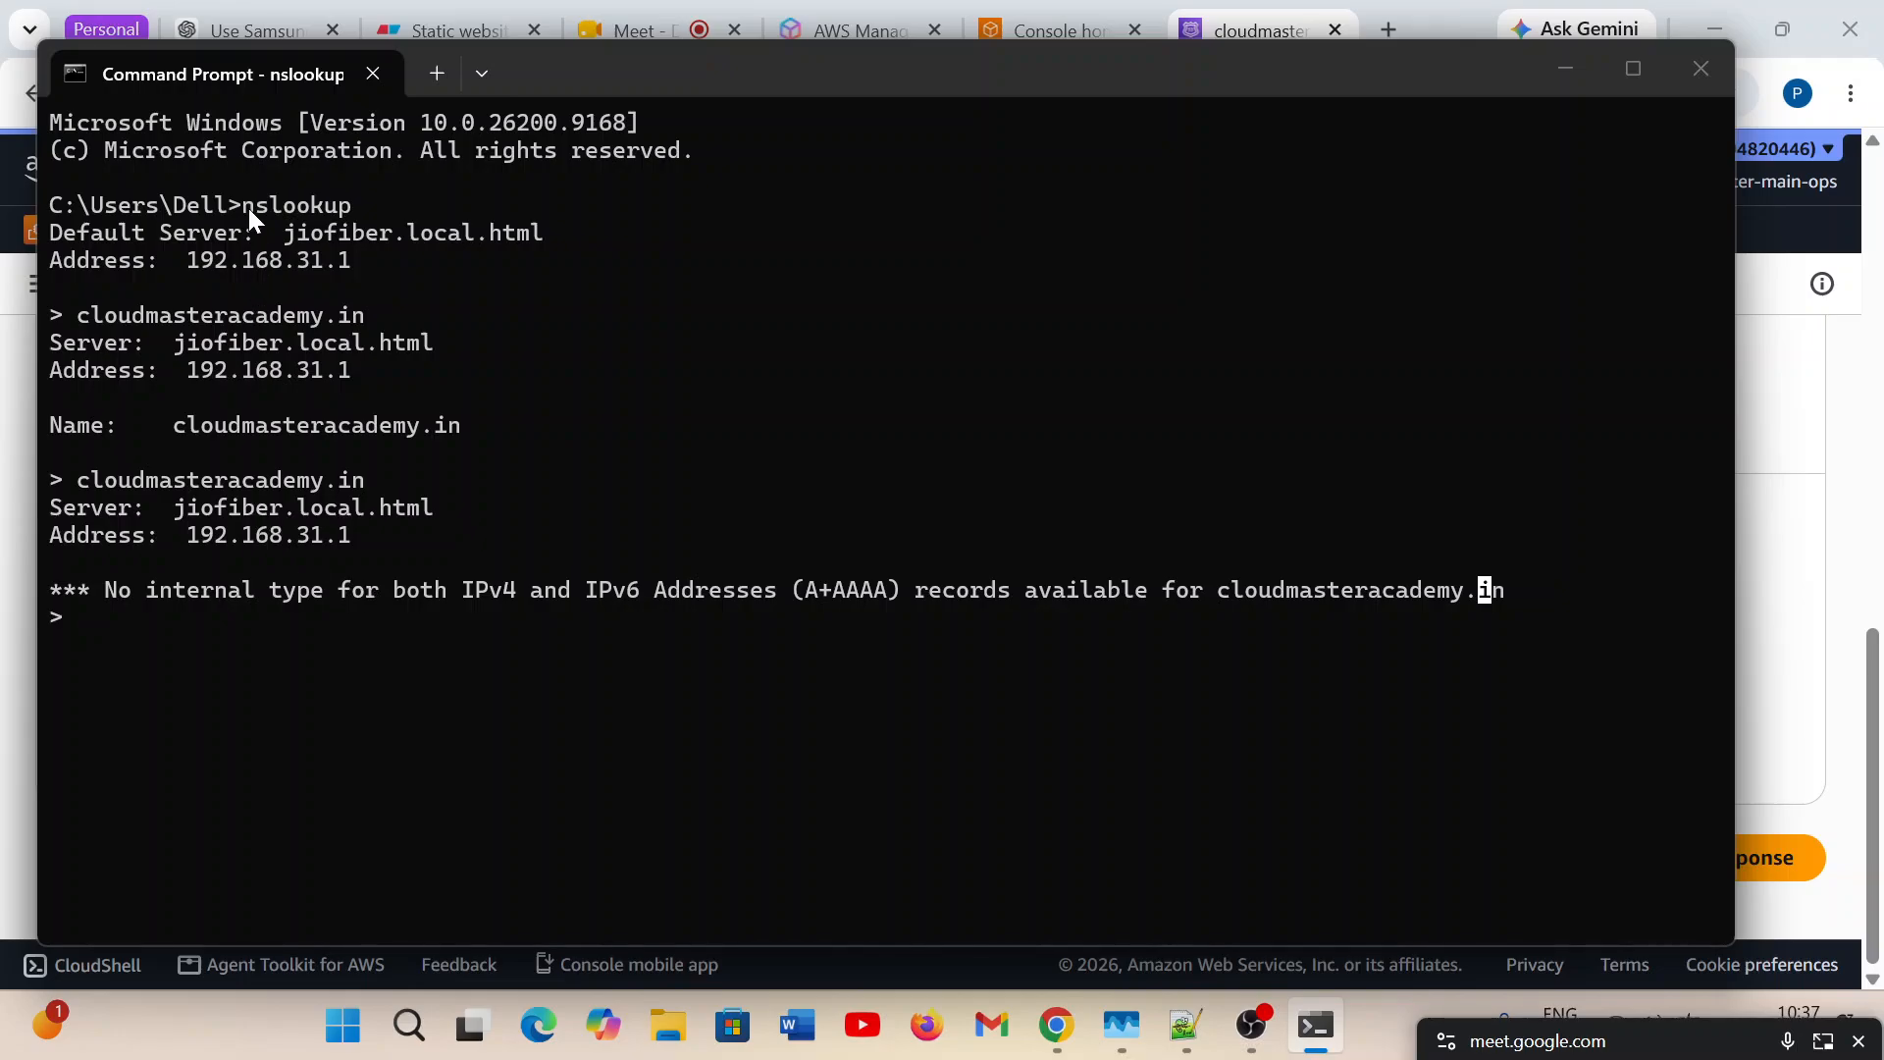
Reposition the Command Prompt window and repeat the cloudmasteracademy.in lookup two more times.
{"action": "left_click", "coordinate": [109, 478]}
{"action": "left_click_drag", "start_coordinate": [1021, 71], "coordinate": [1074, 97]}
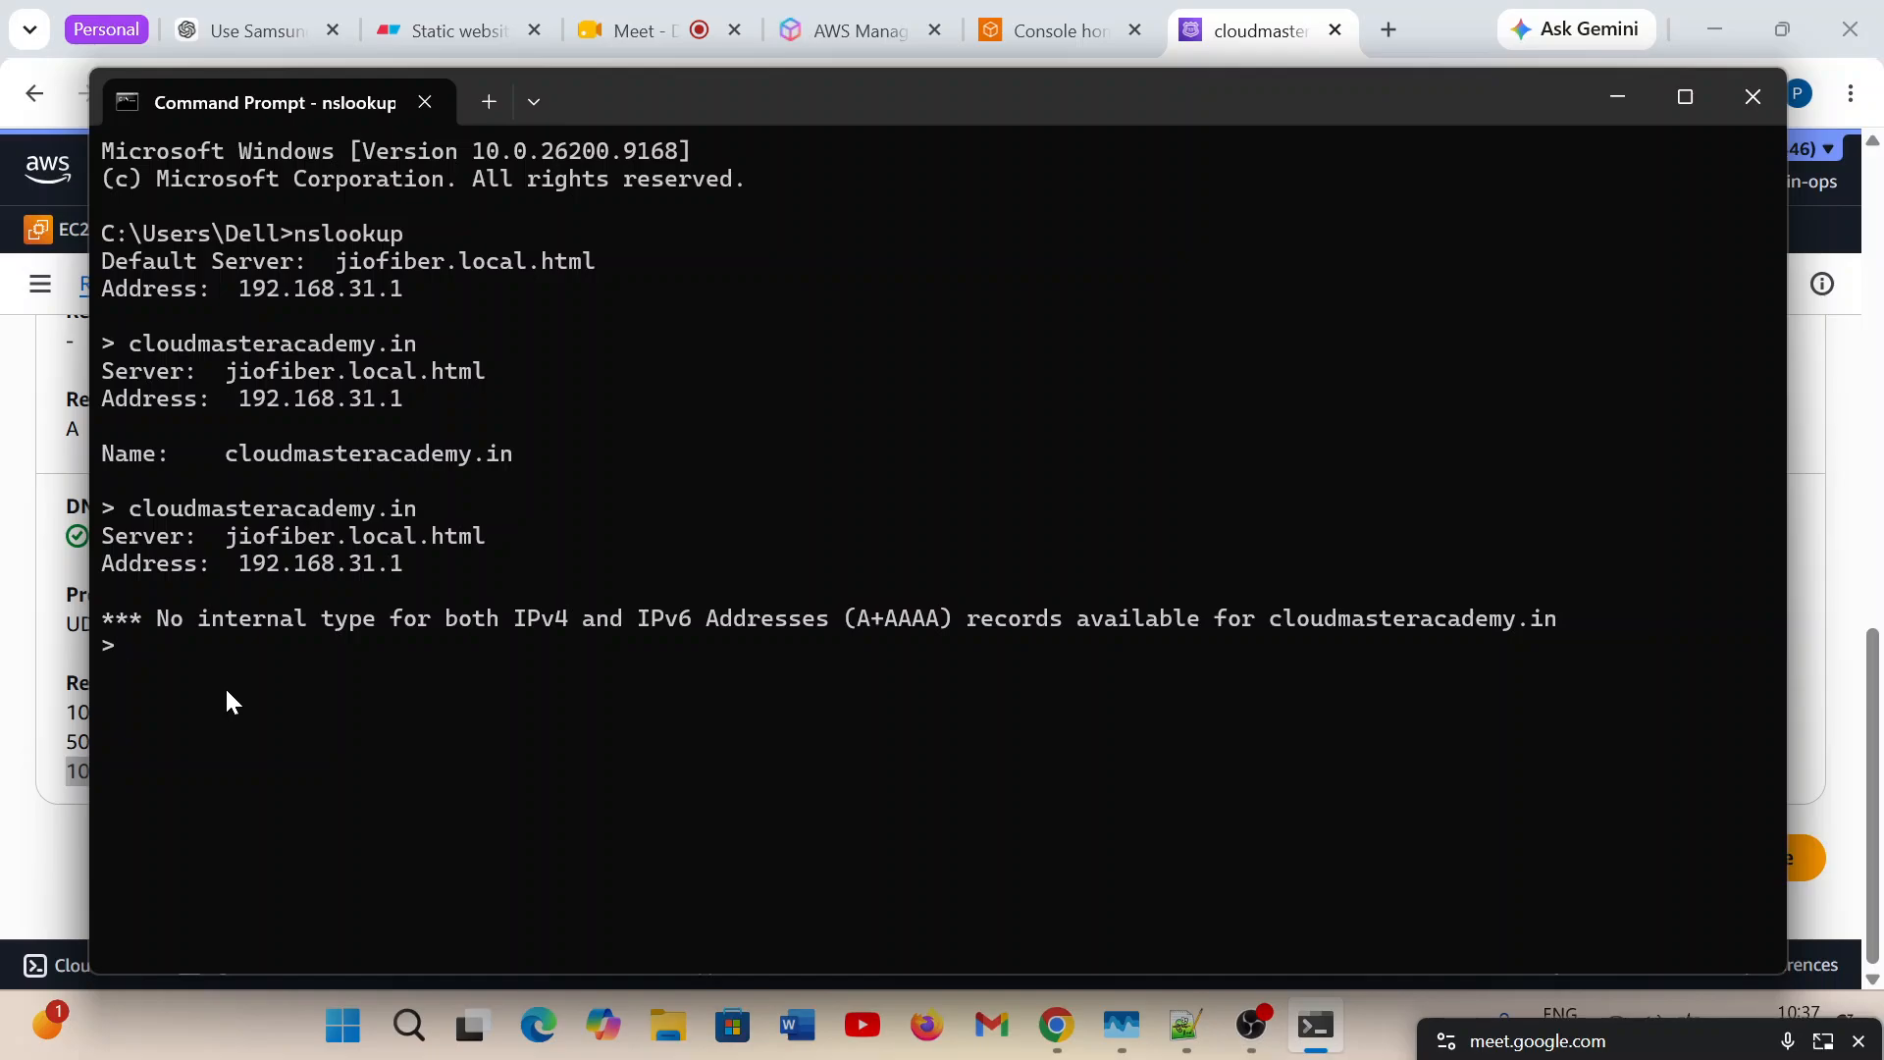
{"action": "key", "text": "Up"}
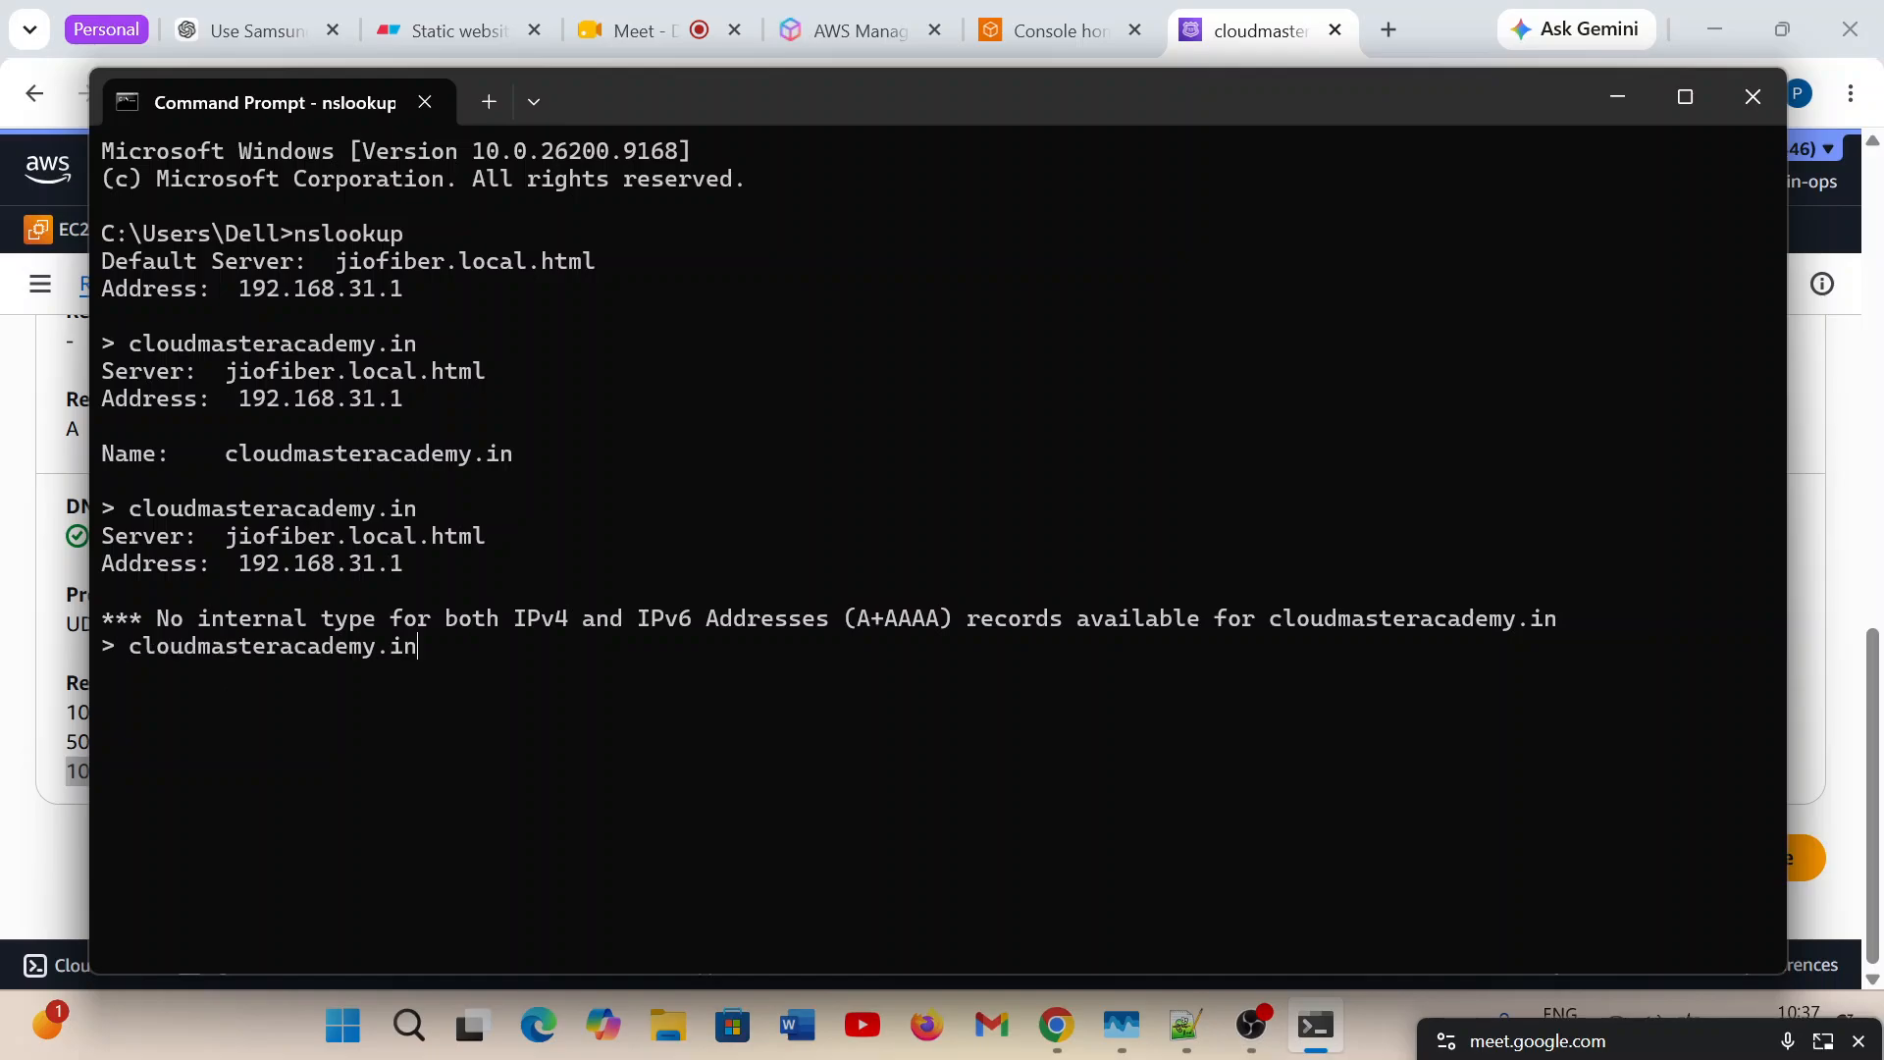
{"action": "key", "text": "Return"}
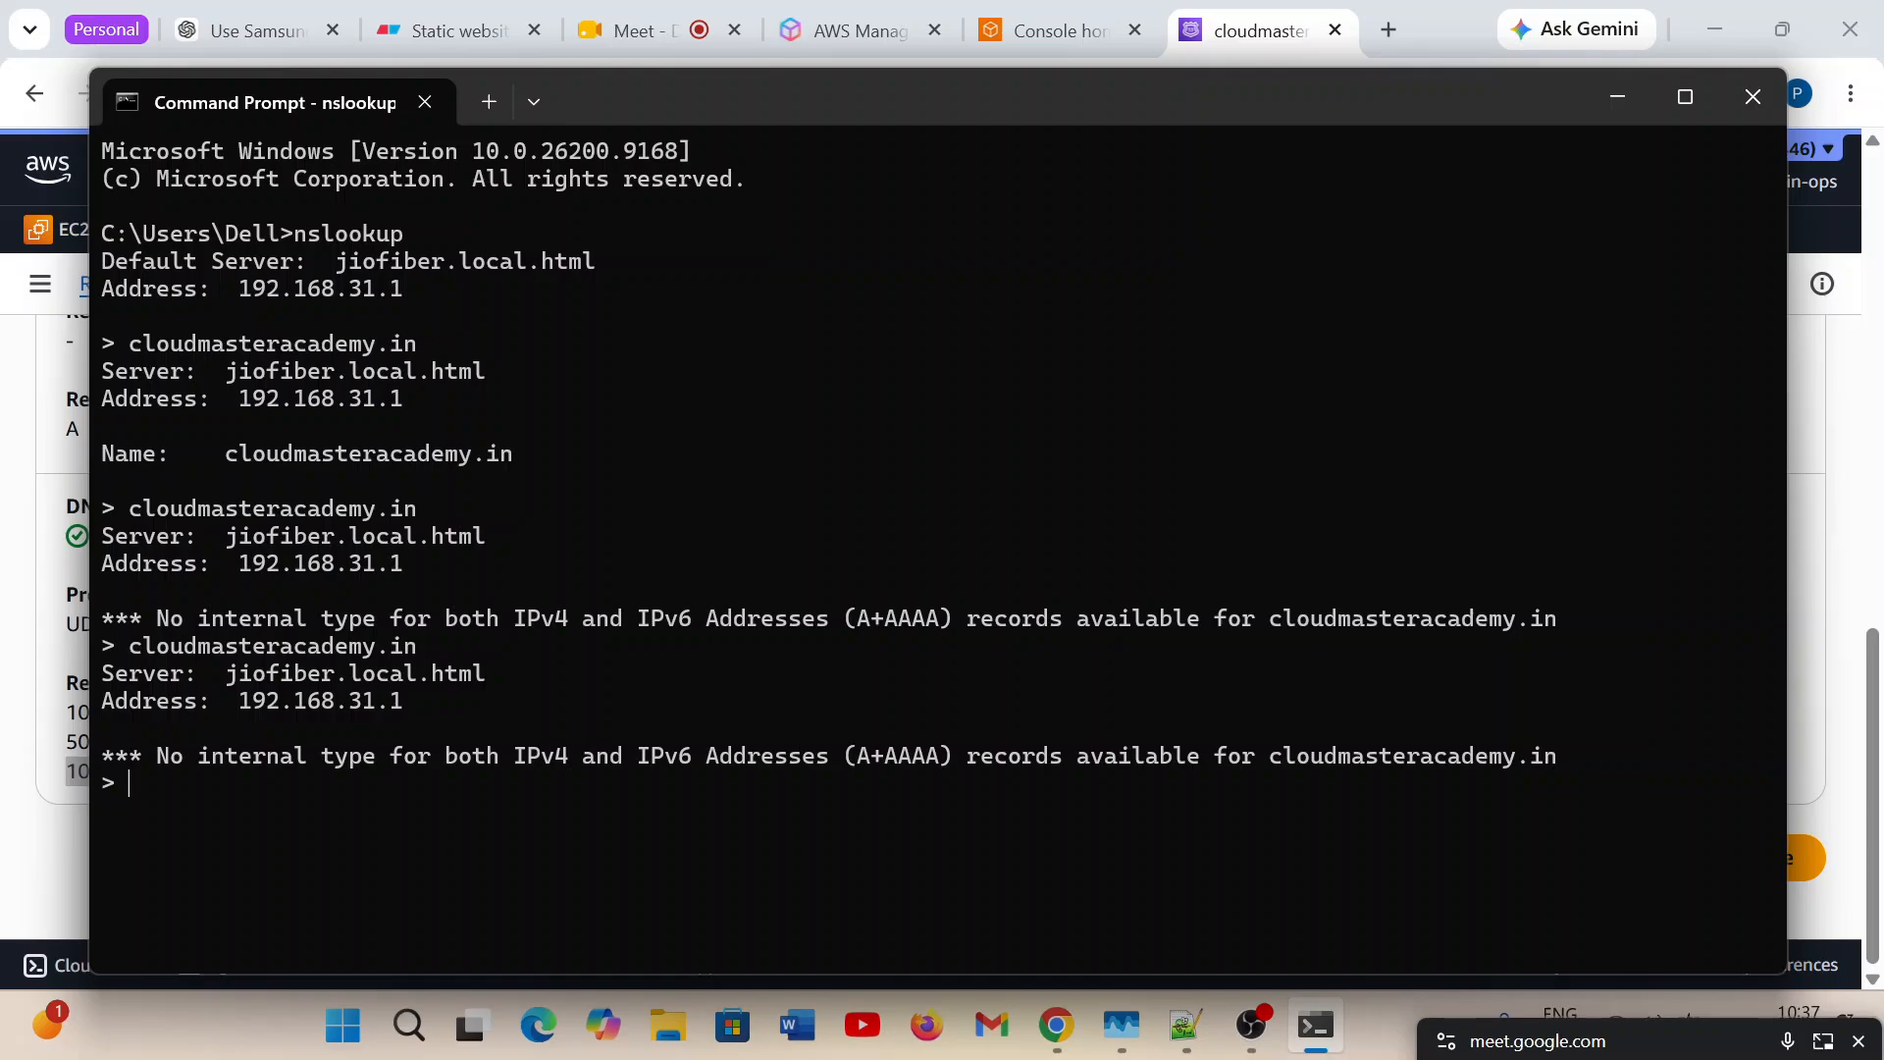
{"action": "key", "text": "Up"}
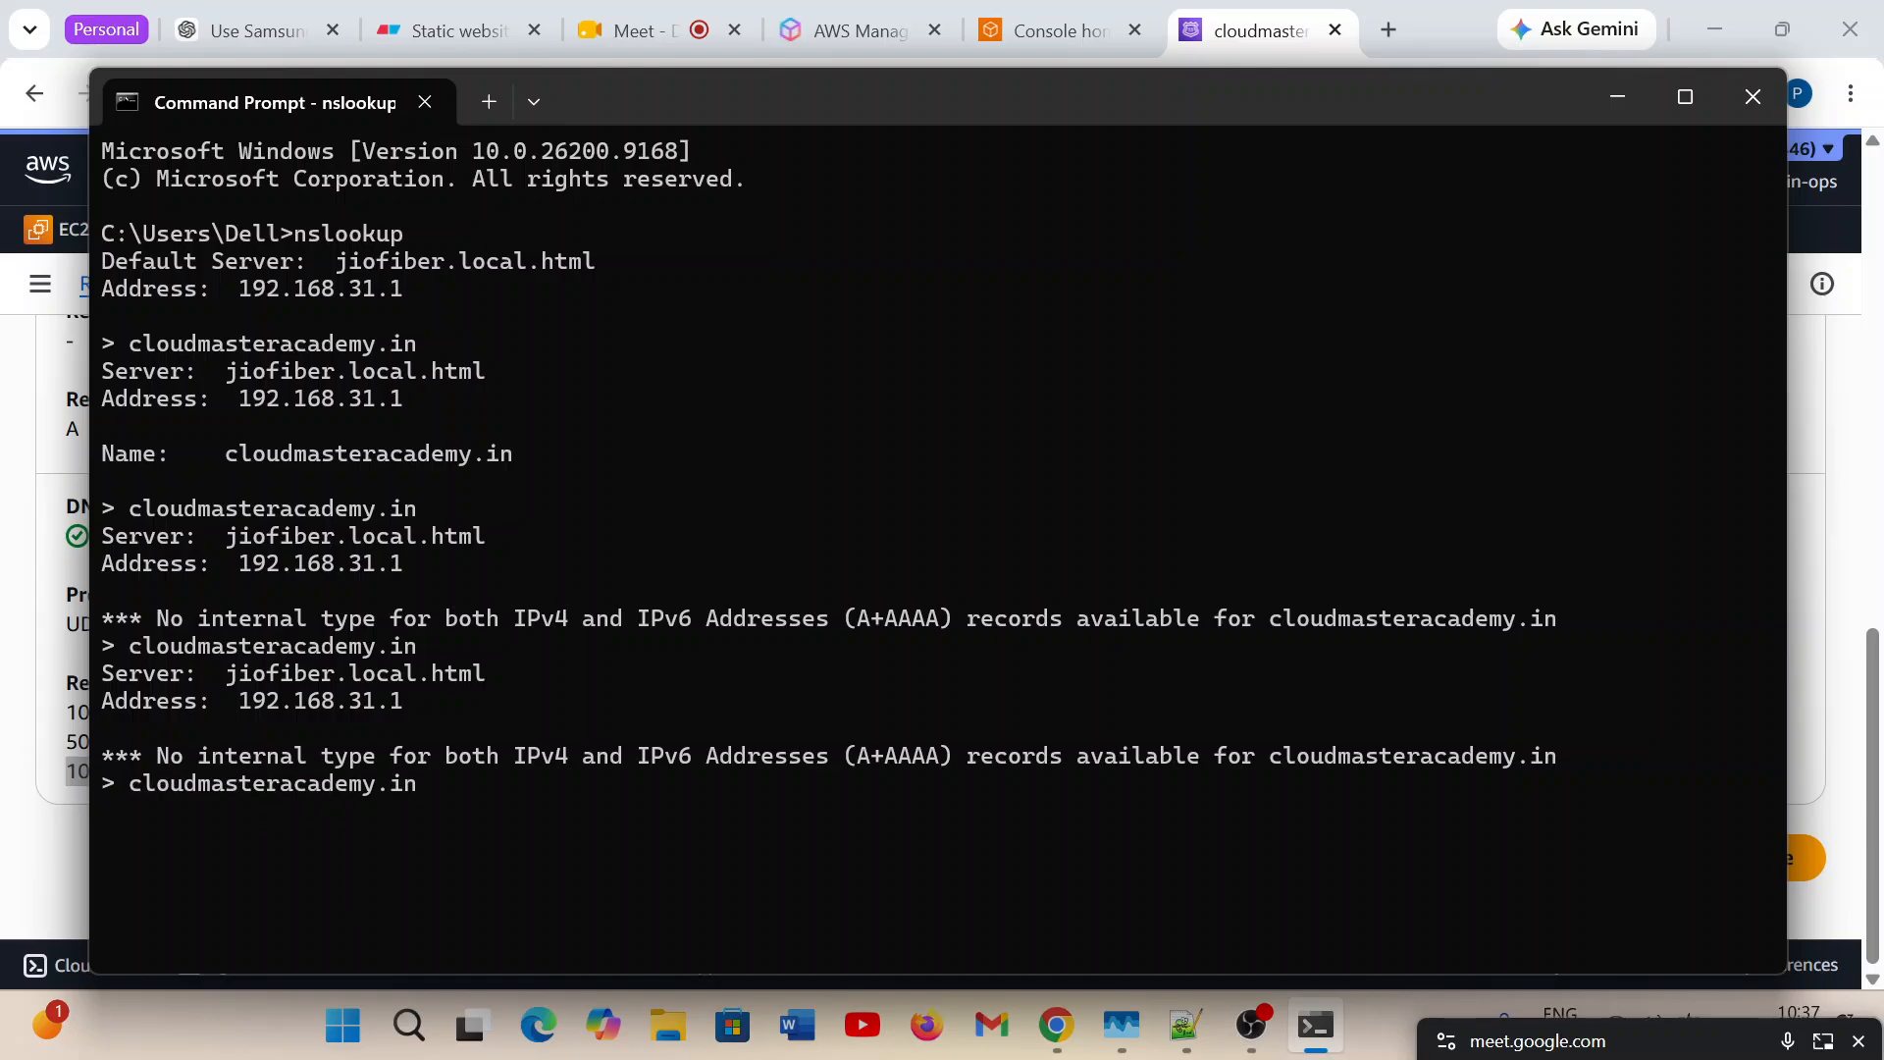
{"action": "key", "text": "Return"}
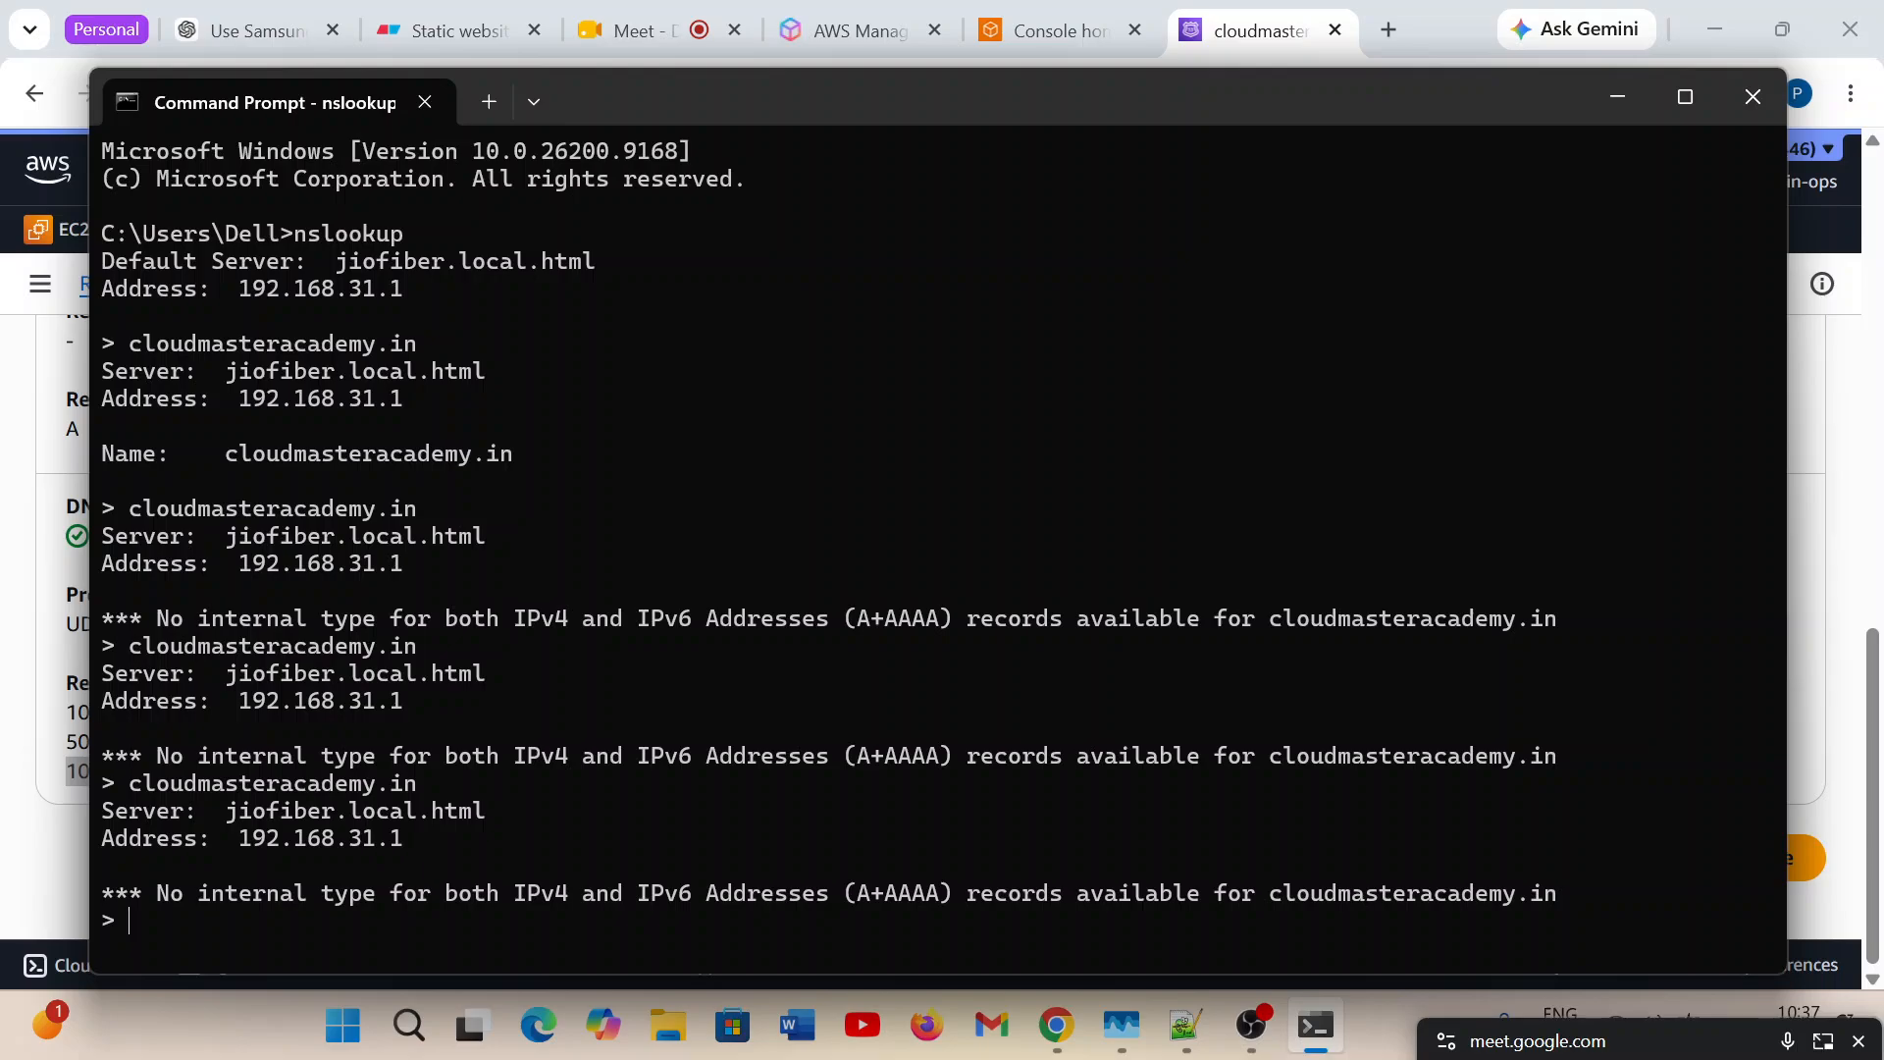
Repeat the cloudmasteracademy.in lookup three more times in the Command Prompt nslookup session and review the earlier output.
{"action": "key", "text": "Up"}
{"action": "key", "text": "Return"}
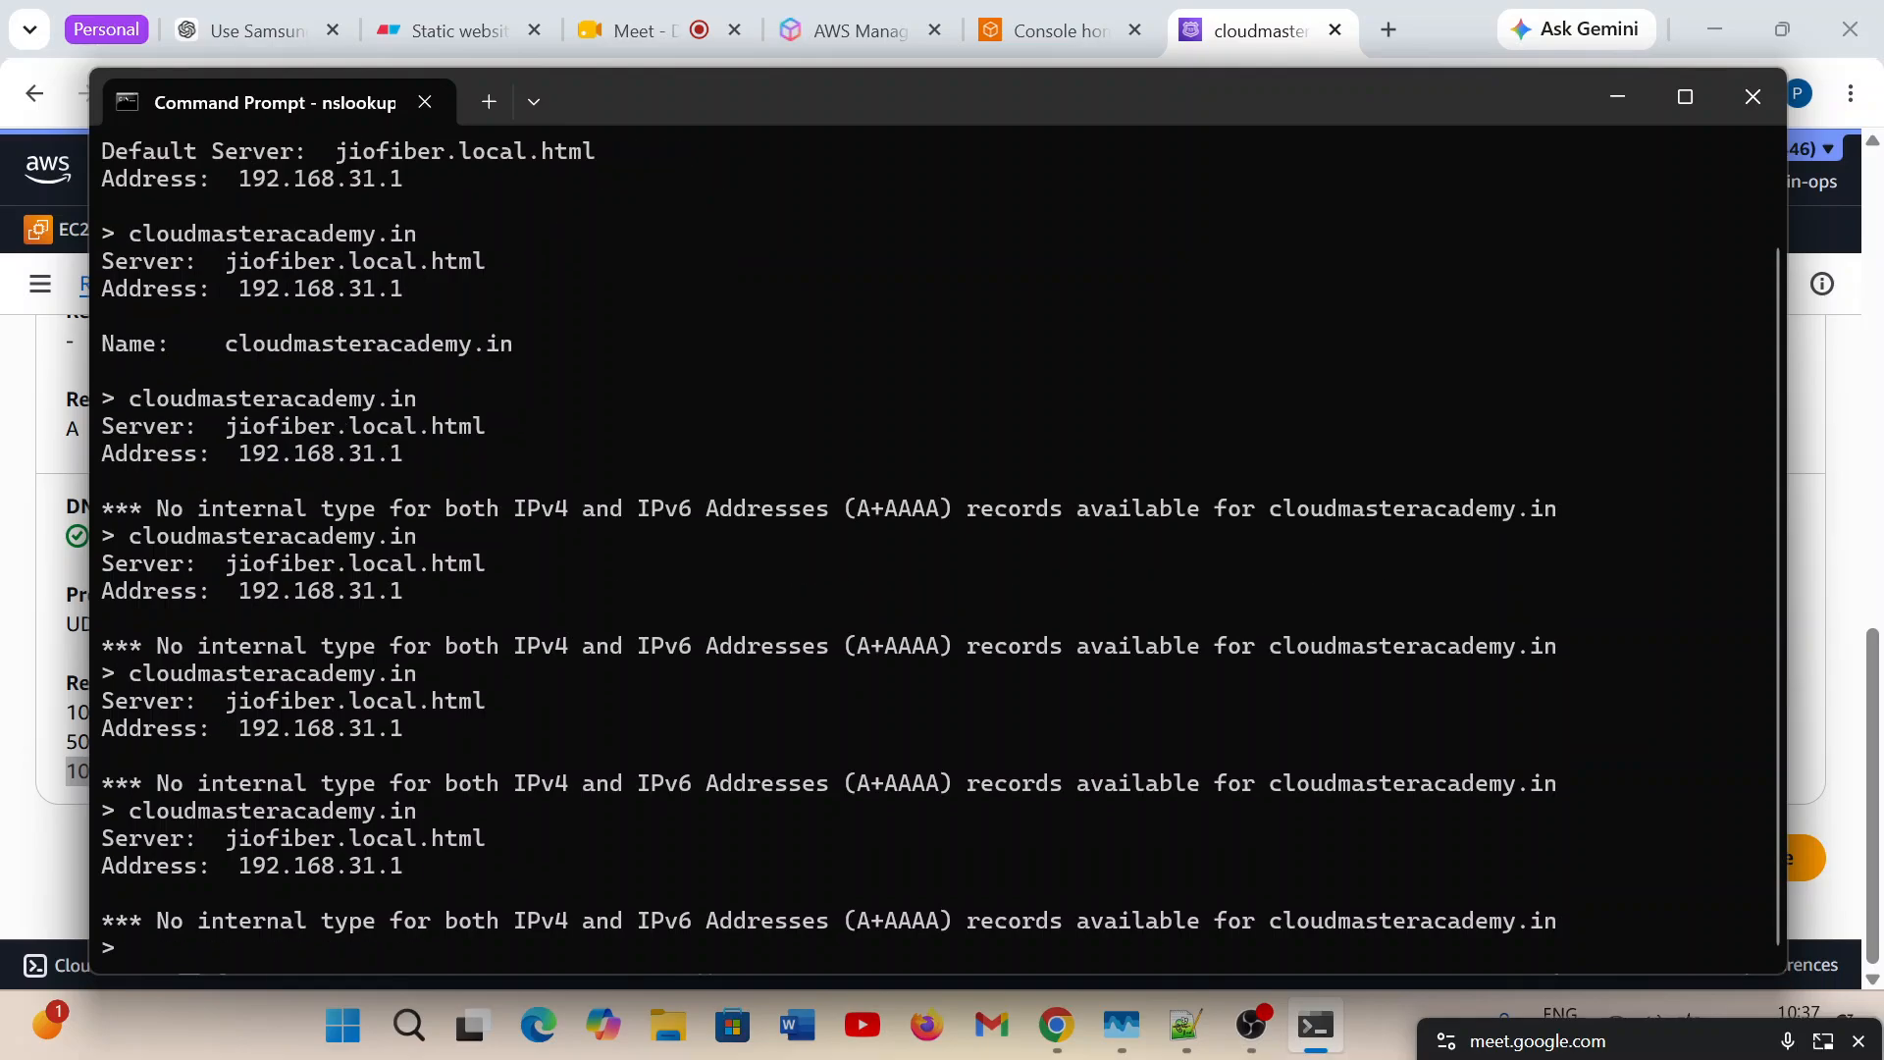
{"action": "key", "text": "Up"}
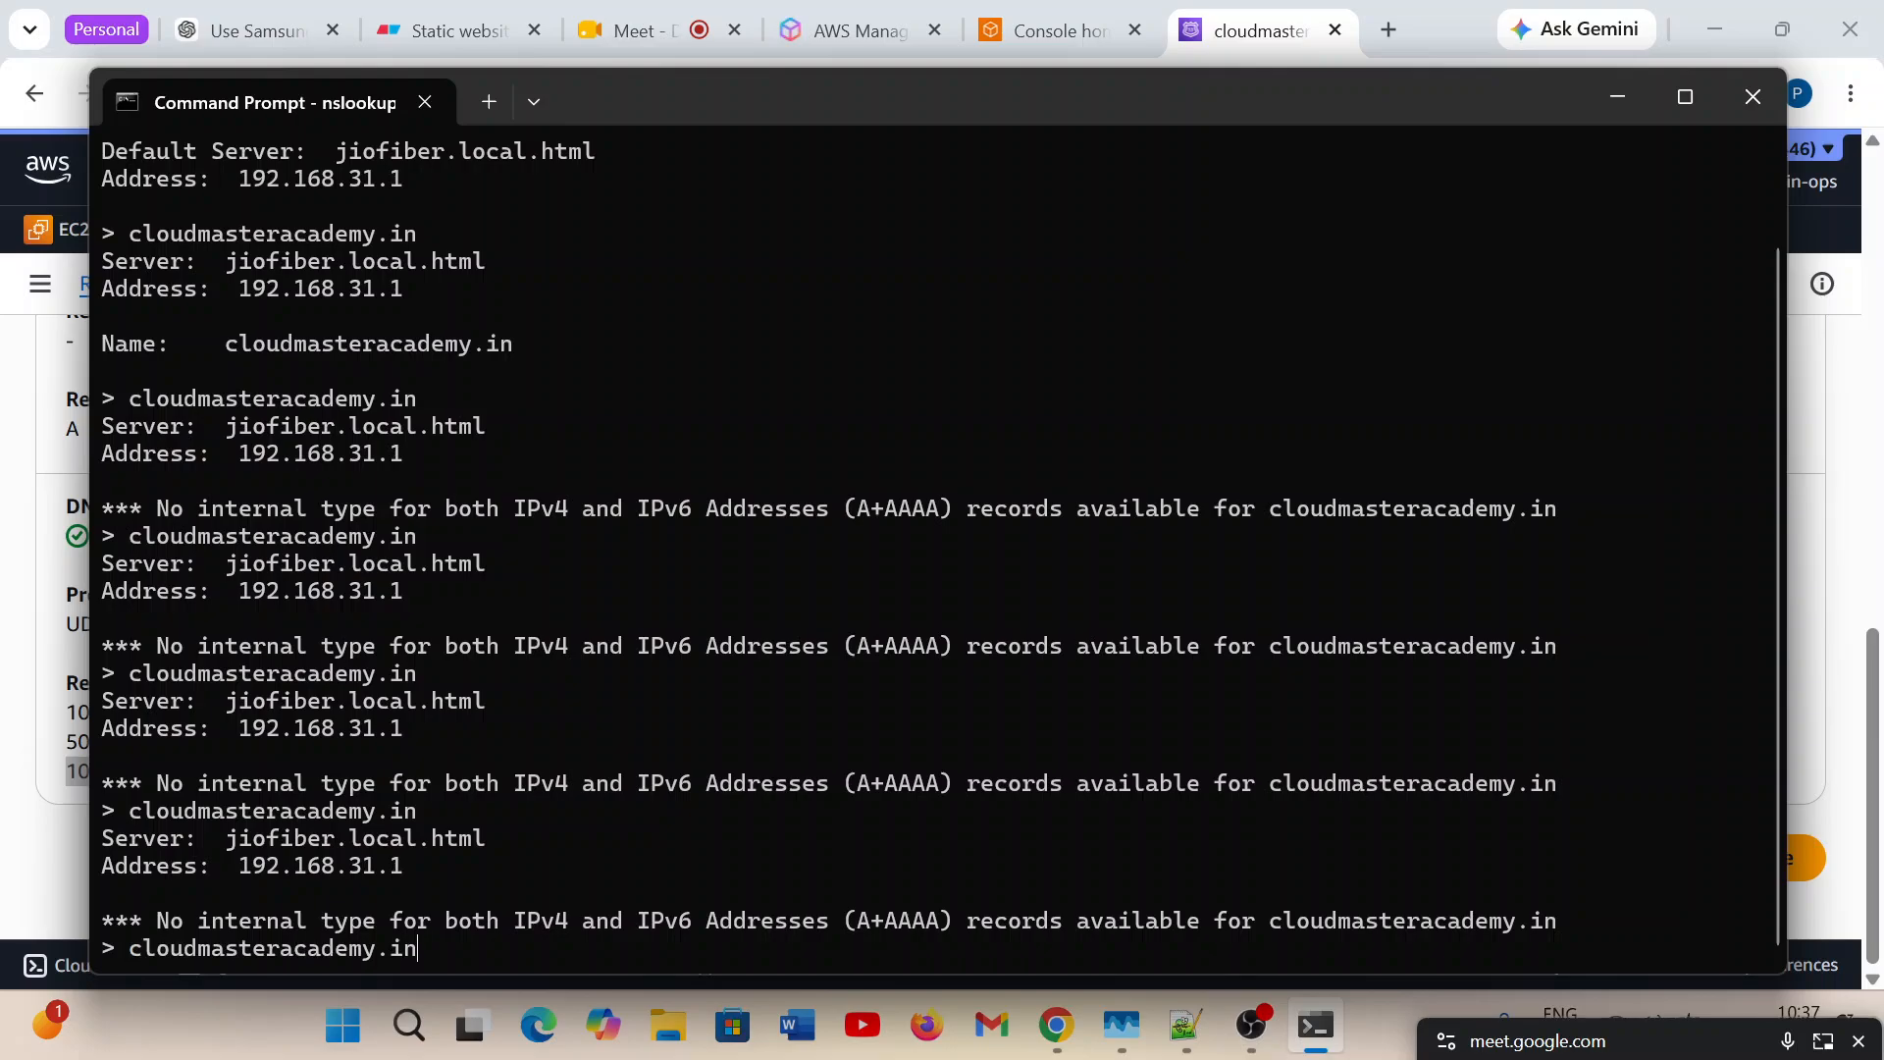
{"action": "key", "text": "Return"}
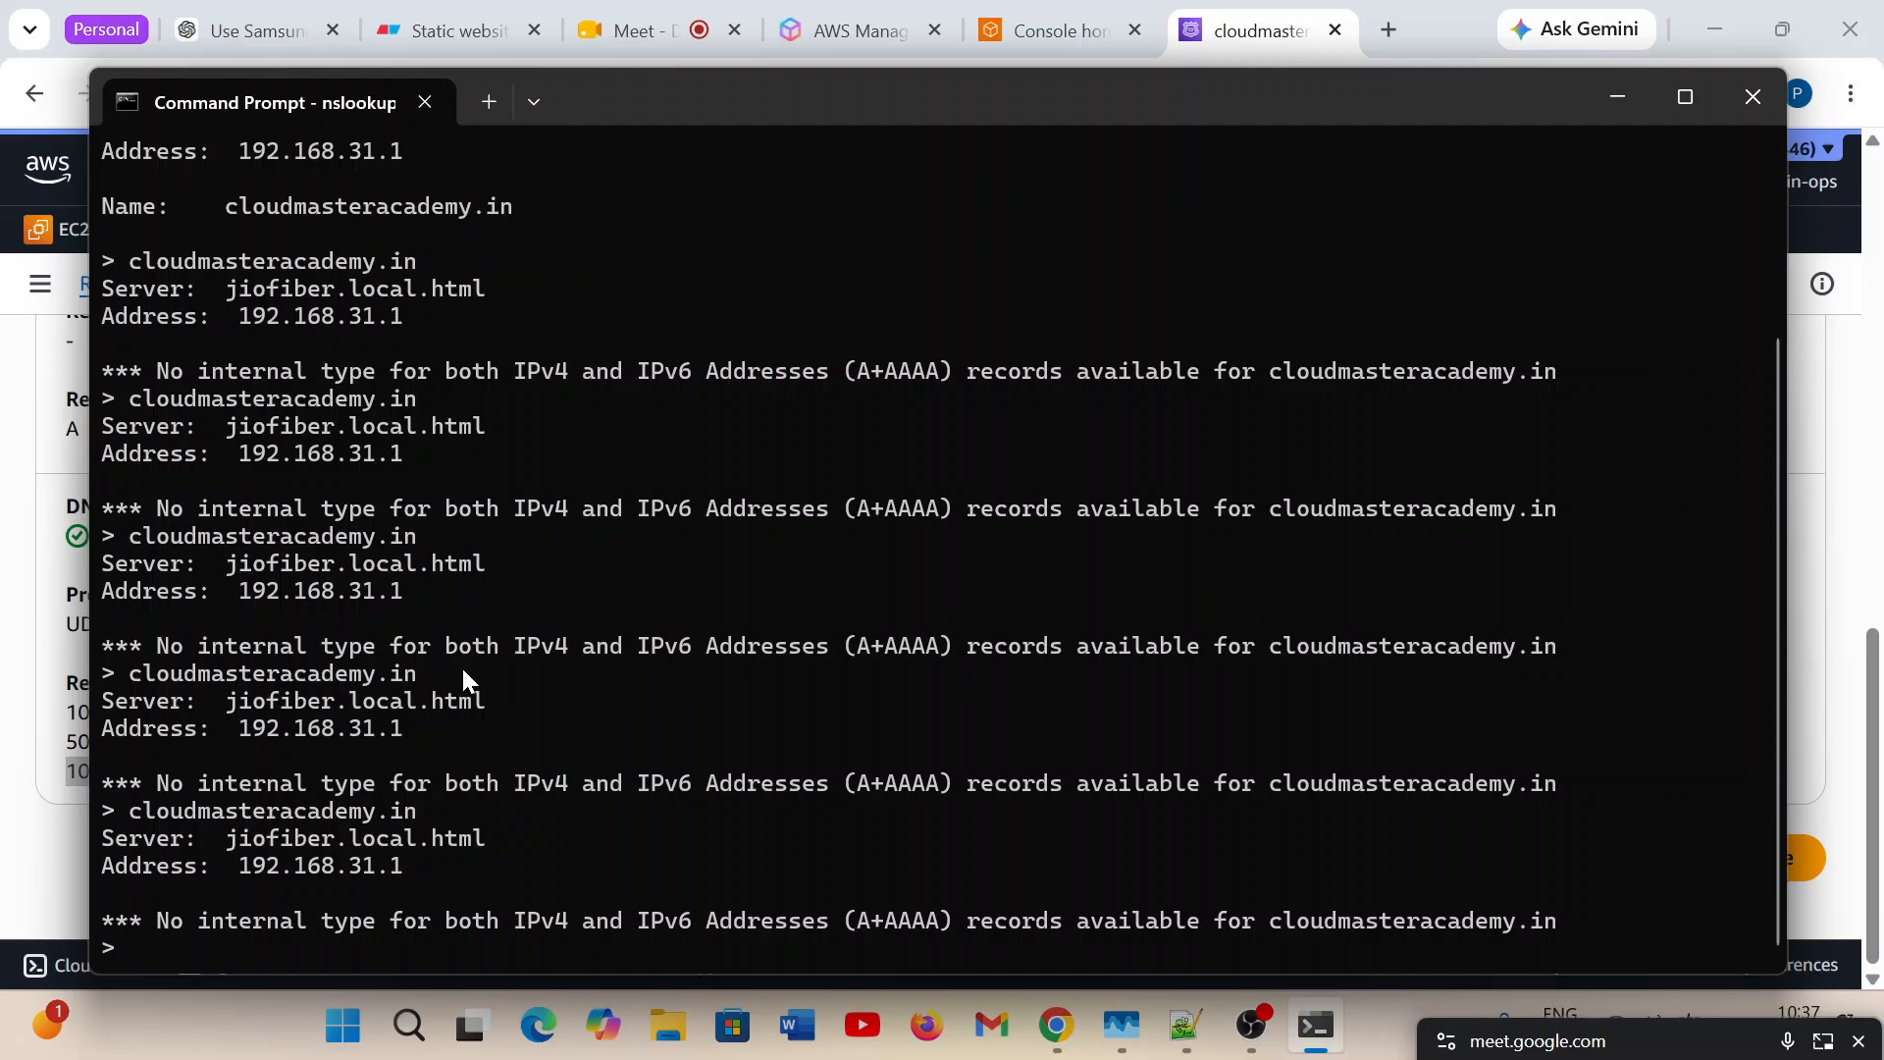
{"action": "key", "text": "Up"}
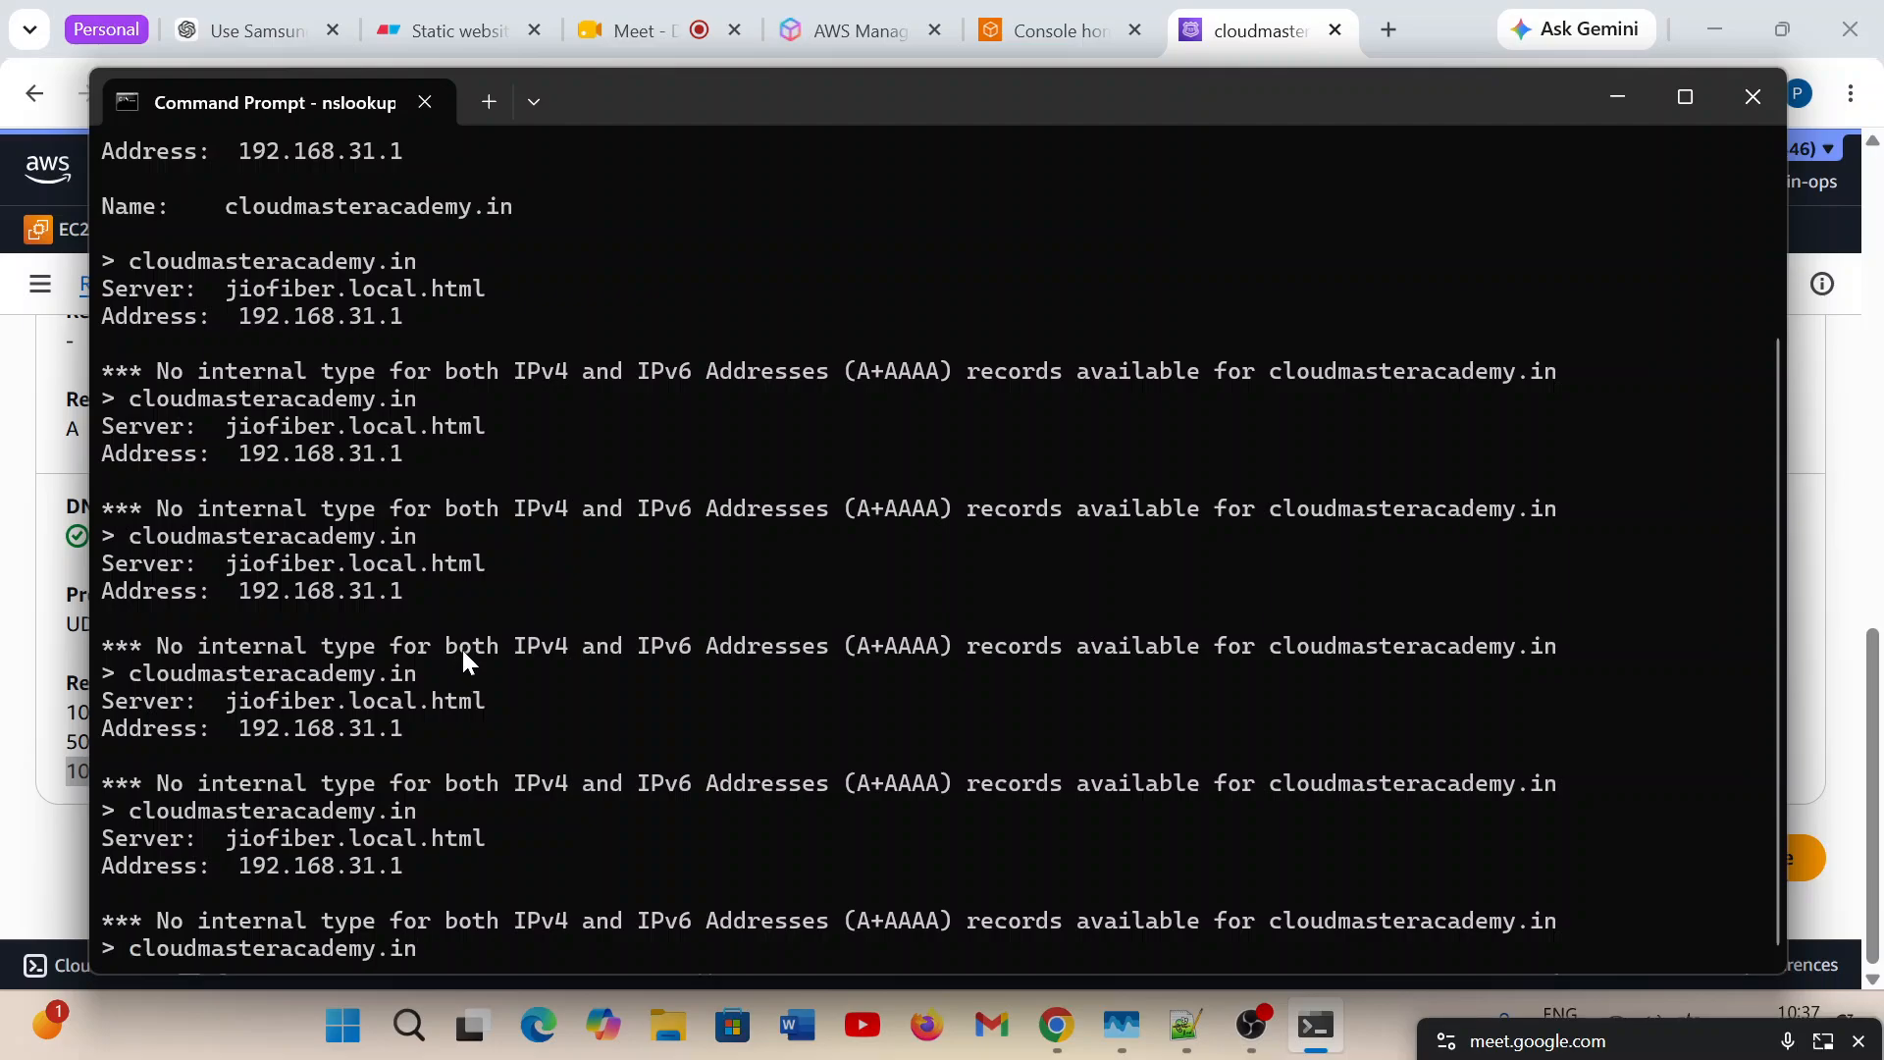
{"action": "key", "text": "Return"}
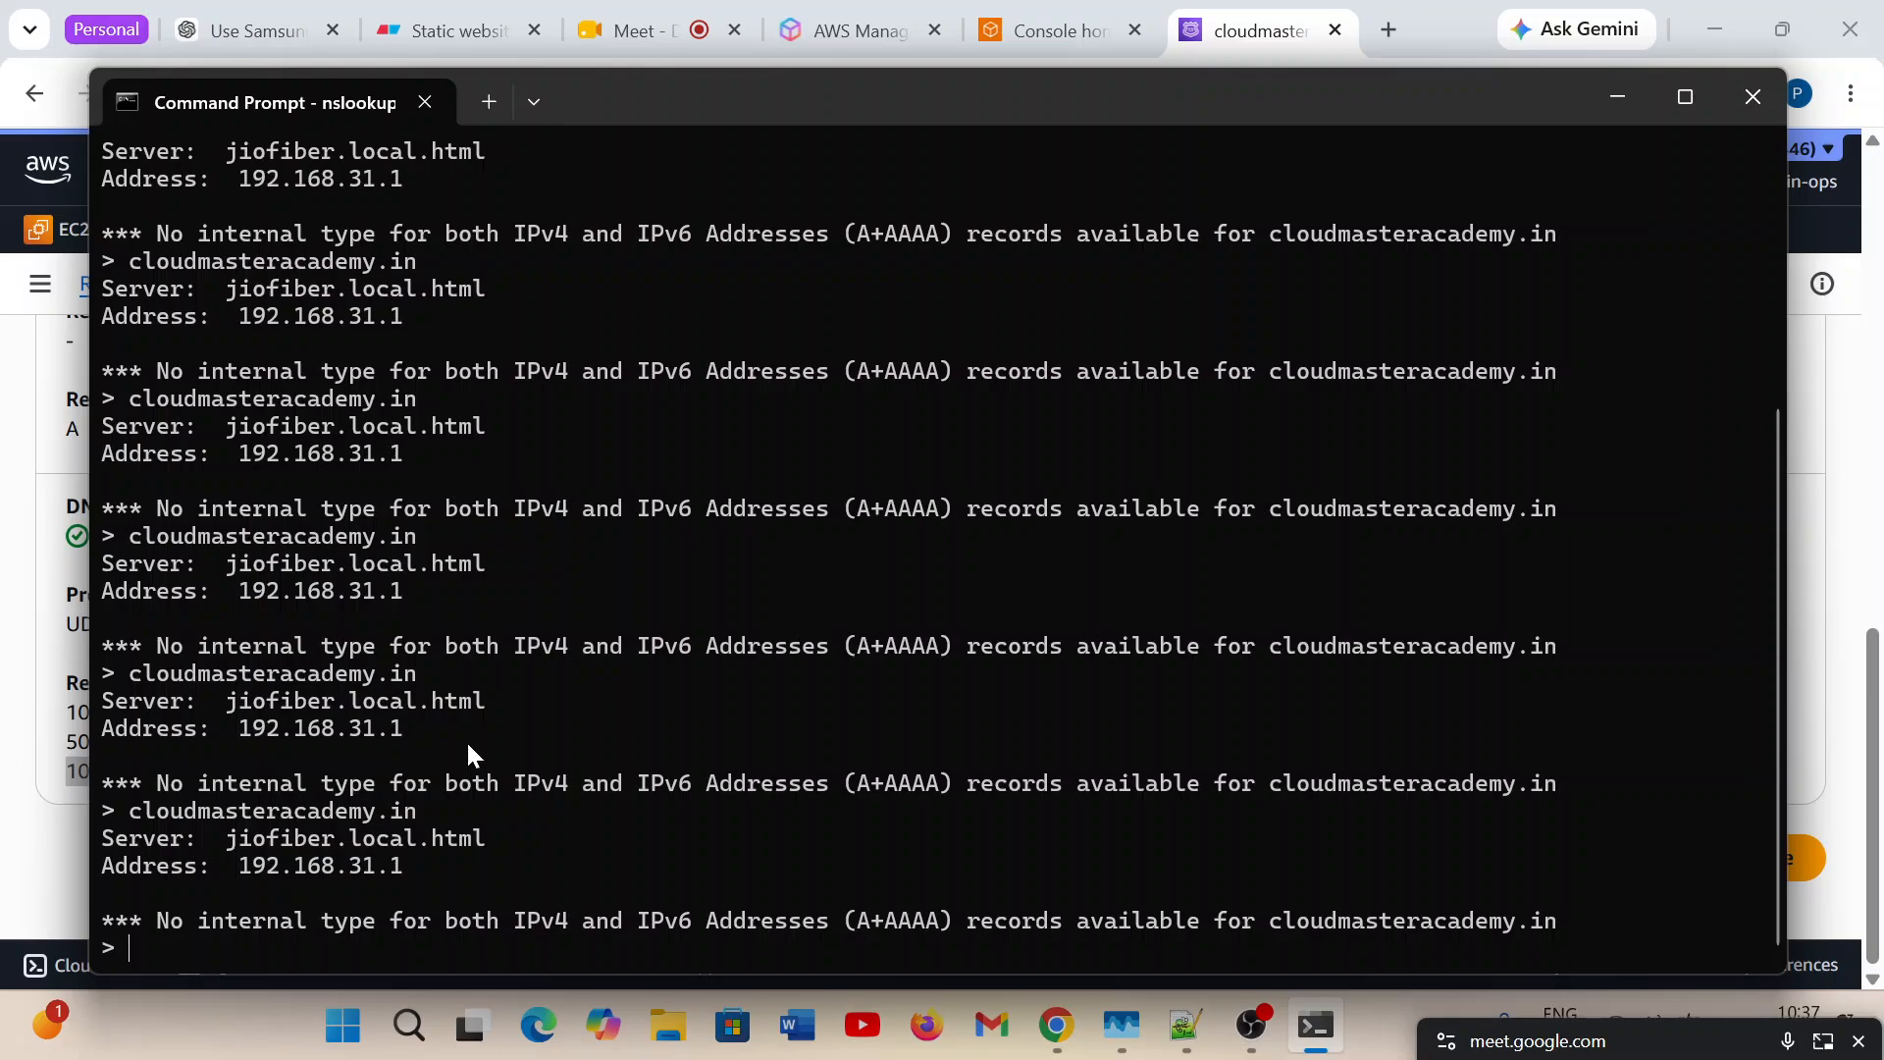
{"action": "scroll", "coordinate": [468, 740], "scroll_direction": "up", "scroll_amount": 6}
{"action": "scroll", "coordinate": [467, 740], "scroll_direction": "down", "scroll_amount": 6}
{"action": "key", "text": "Up"}
{"action": "key", "text": "Escape"}
Open a new Windows PowerShell session, start nslookup in it and look up cloudmasteracademy.in.
{"action": "left_click", "coordinate": [492, 100]}
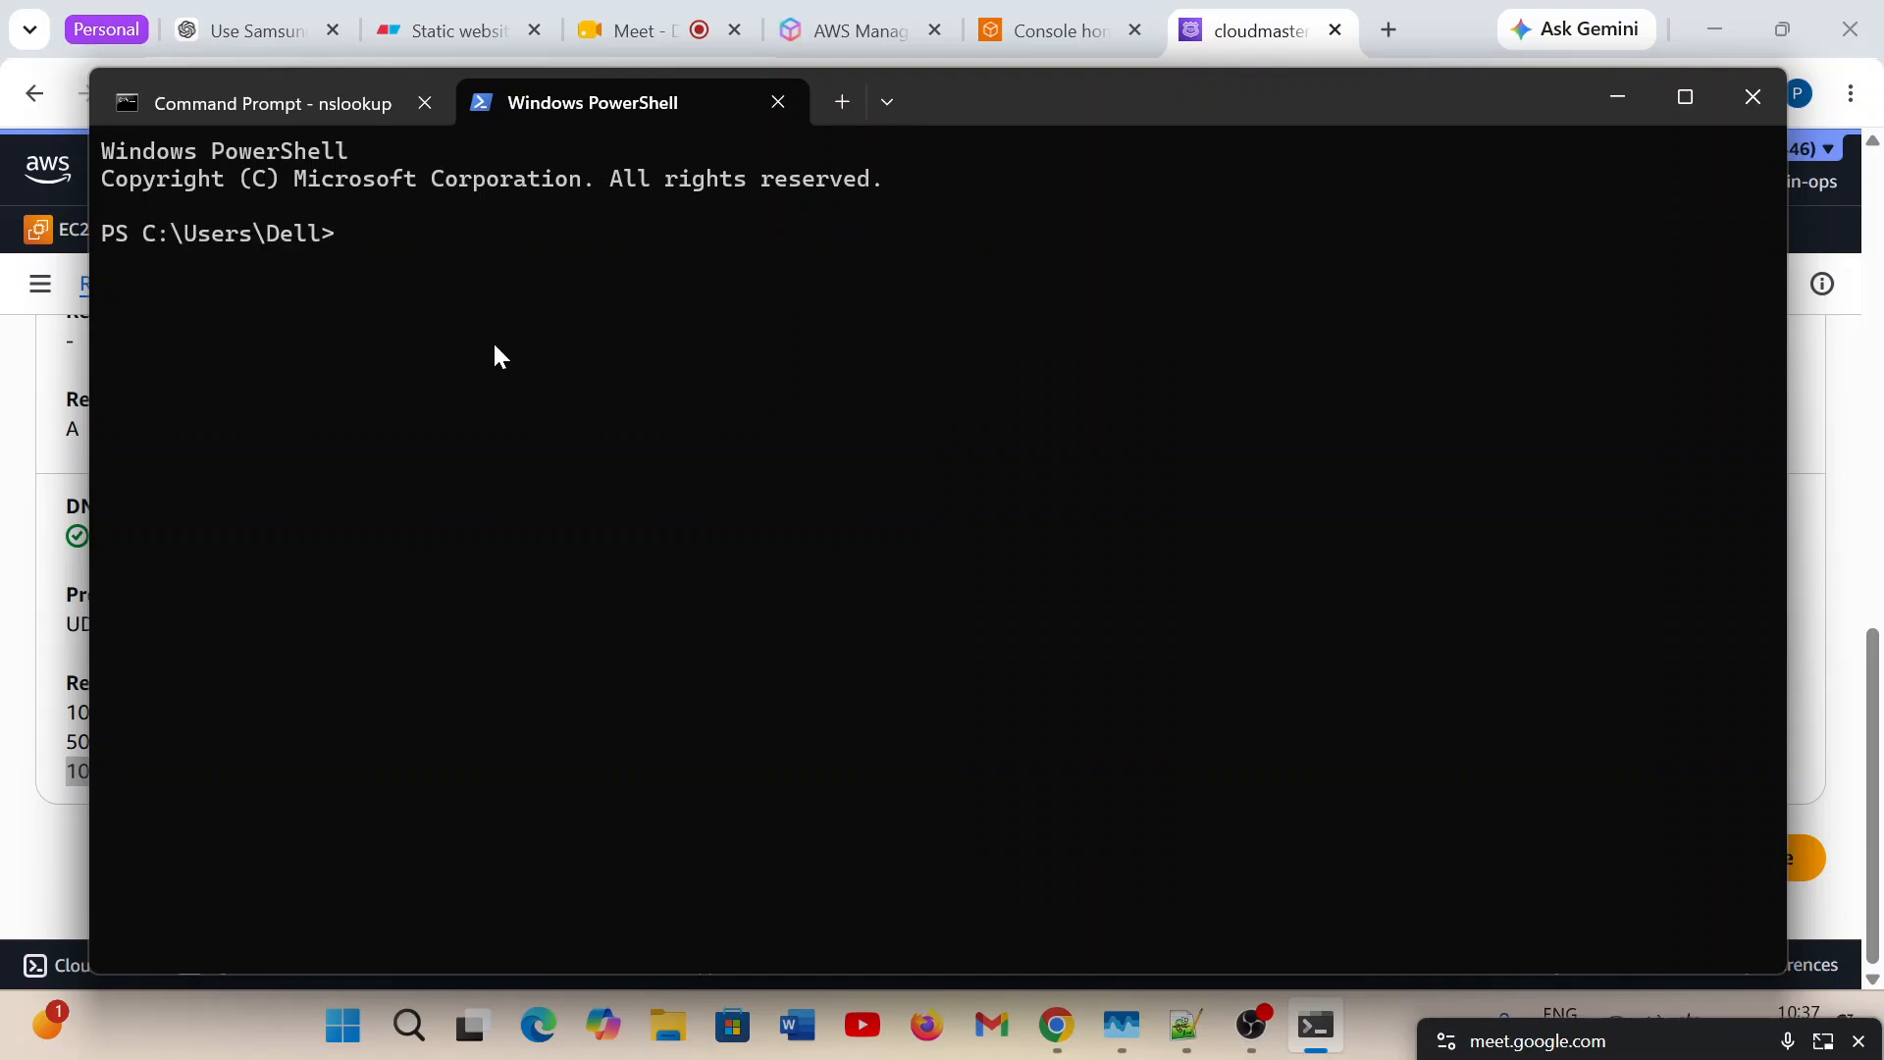
{"action": "type", "text": "nslookupcloudma"}
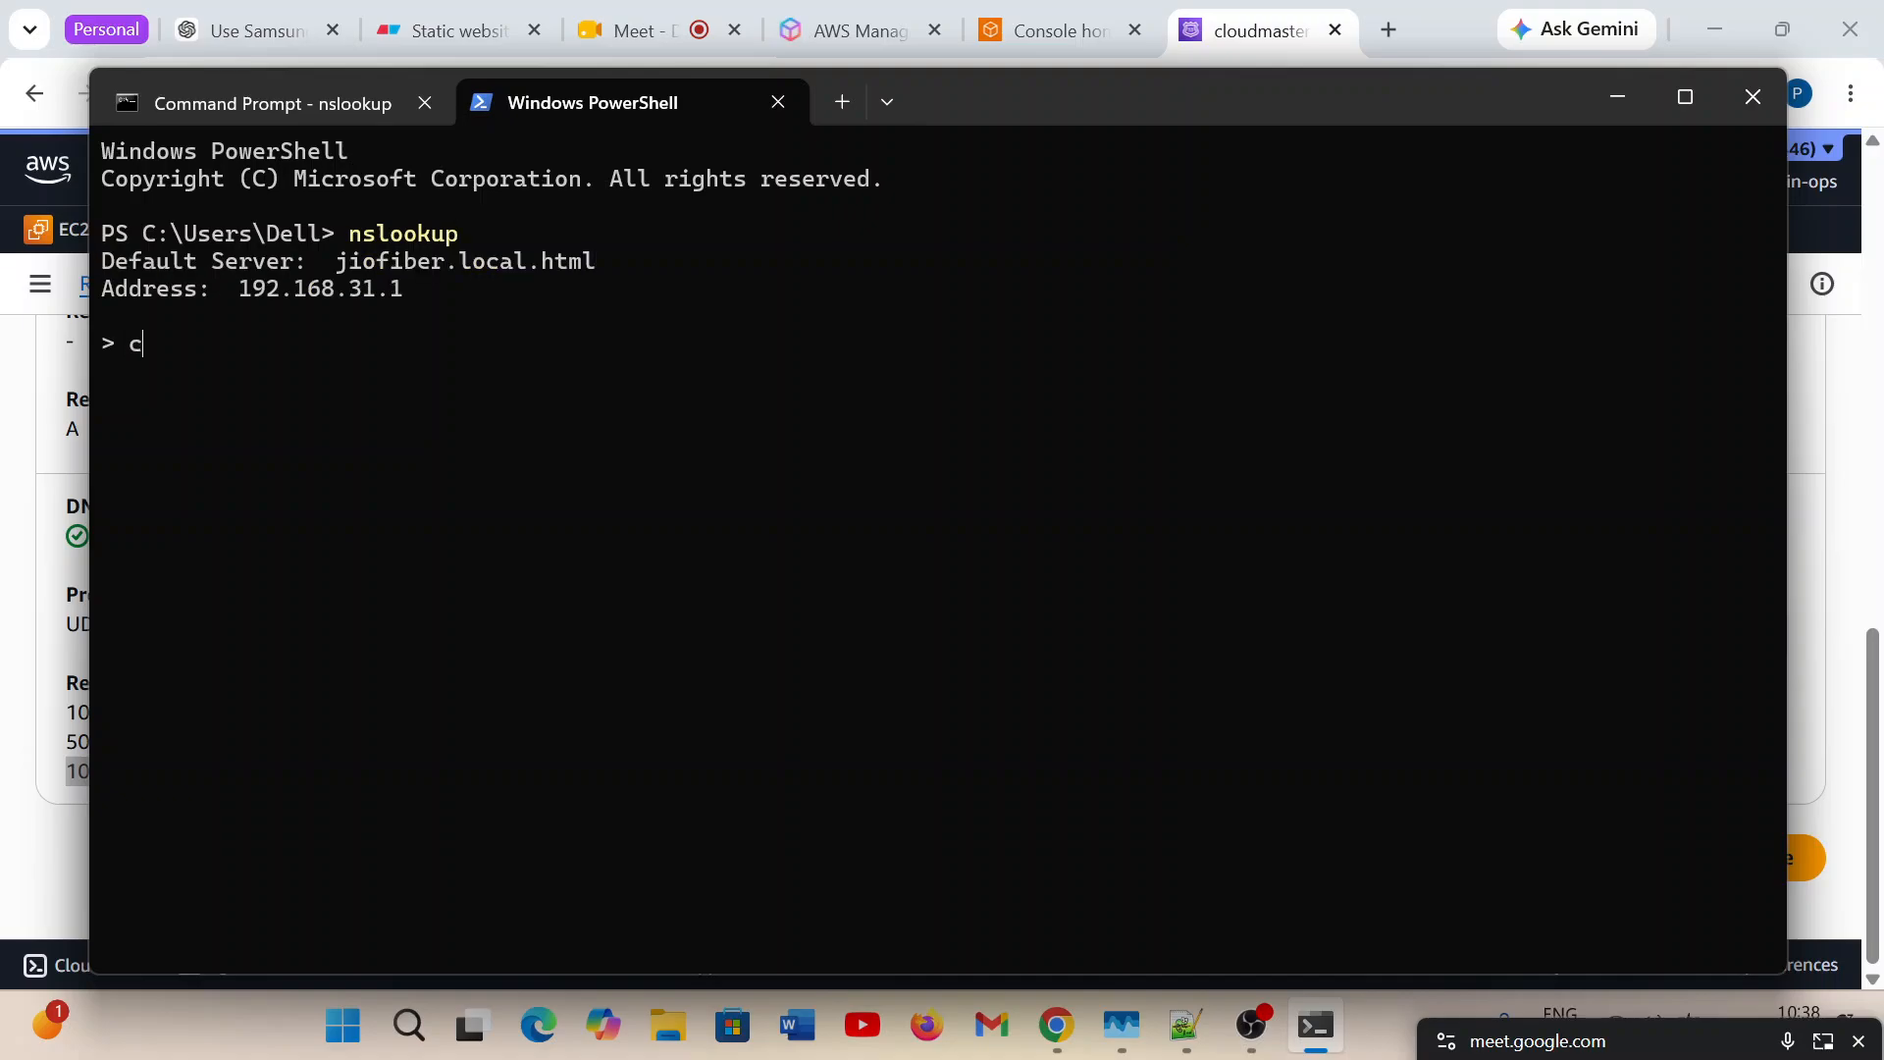
{"action": "type", "text": "steracademy"}
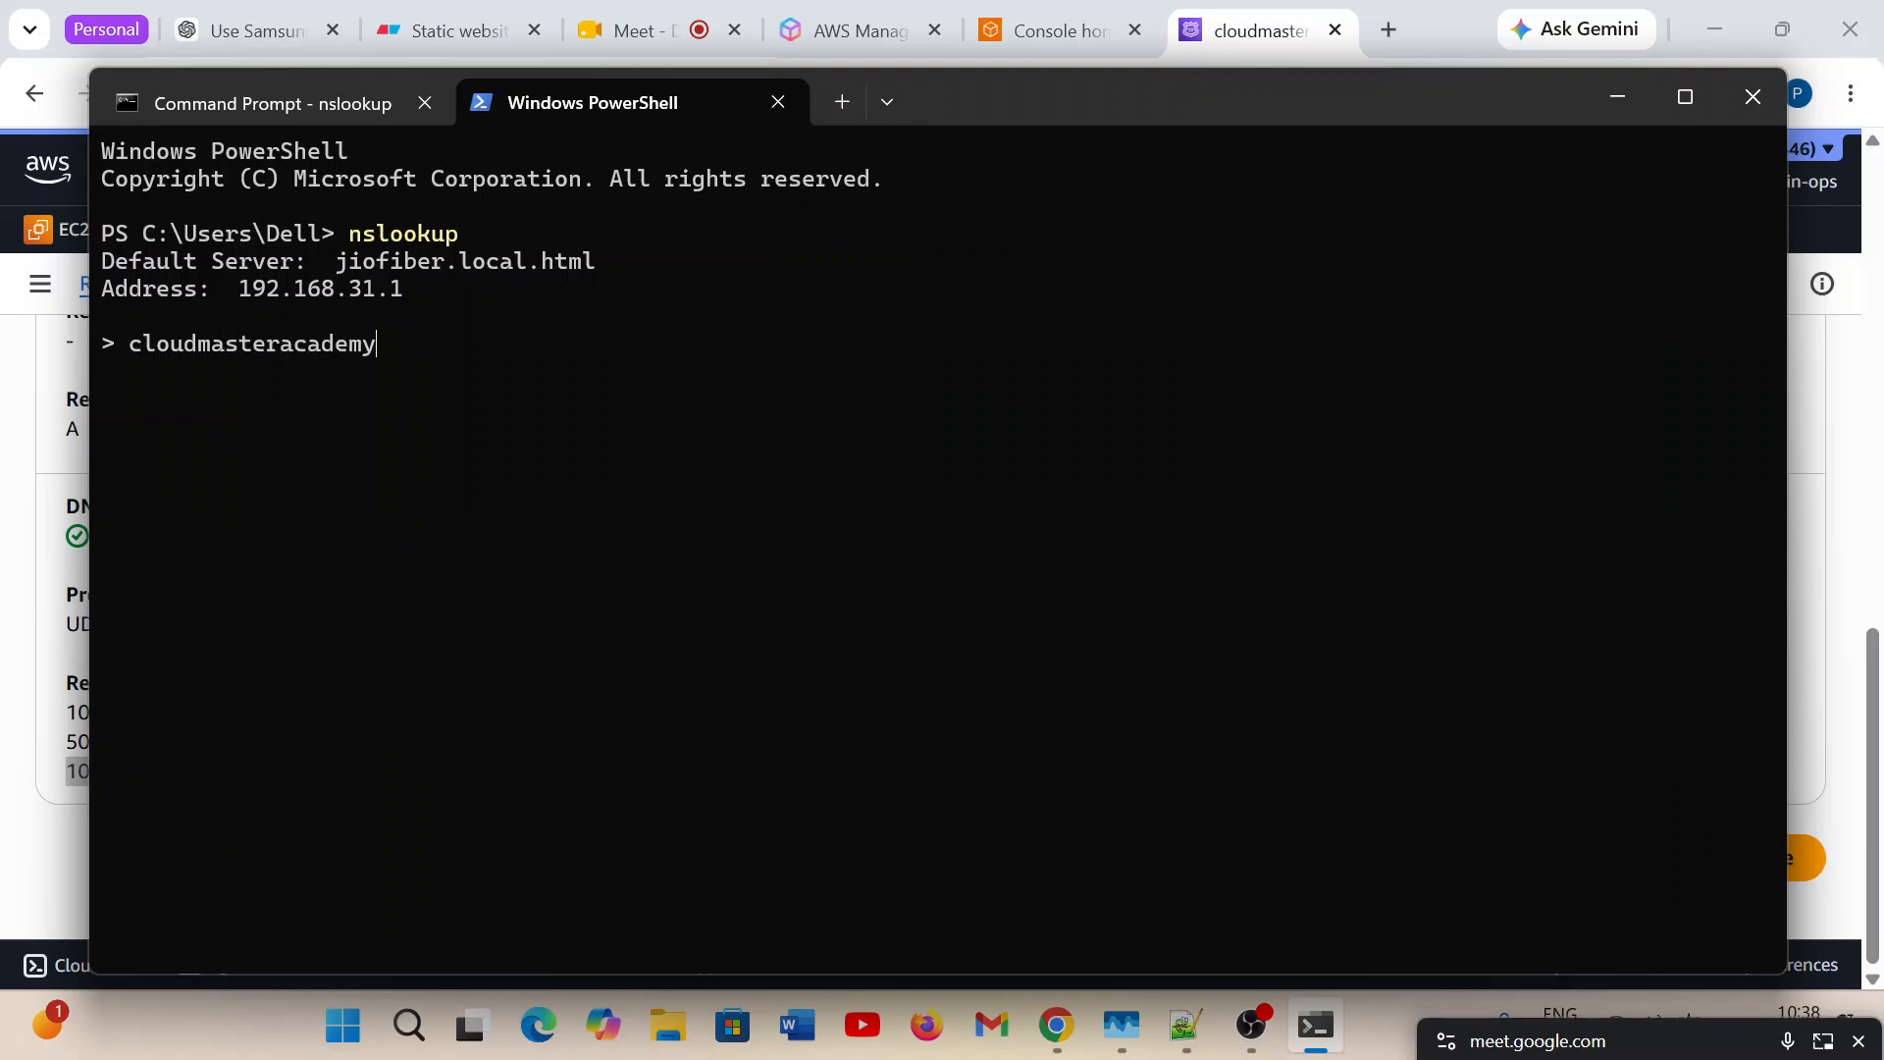
{"action": "type", "text": ".in"}
{"action": "key", "text": "Return"}
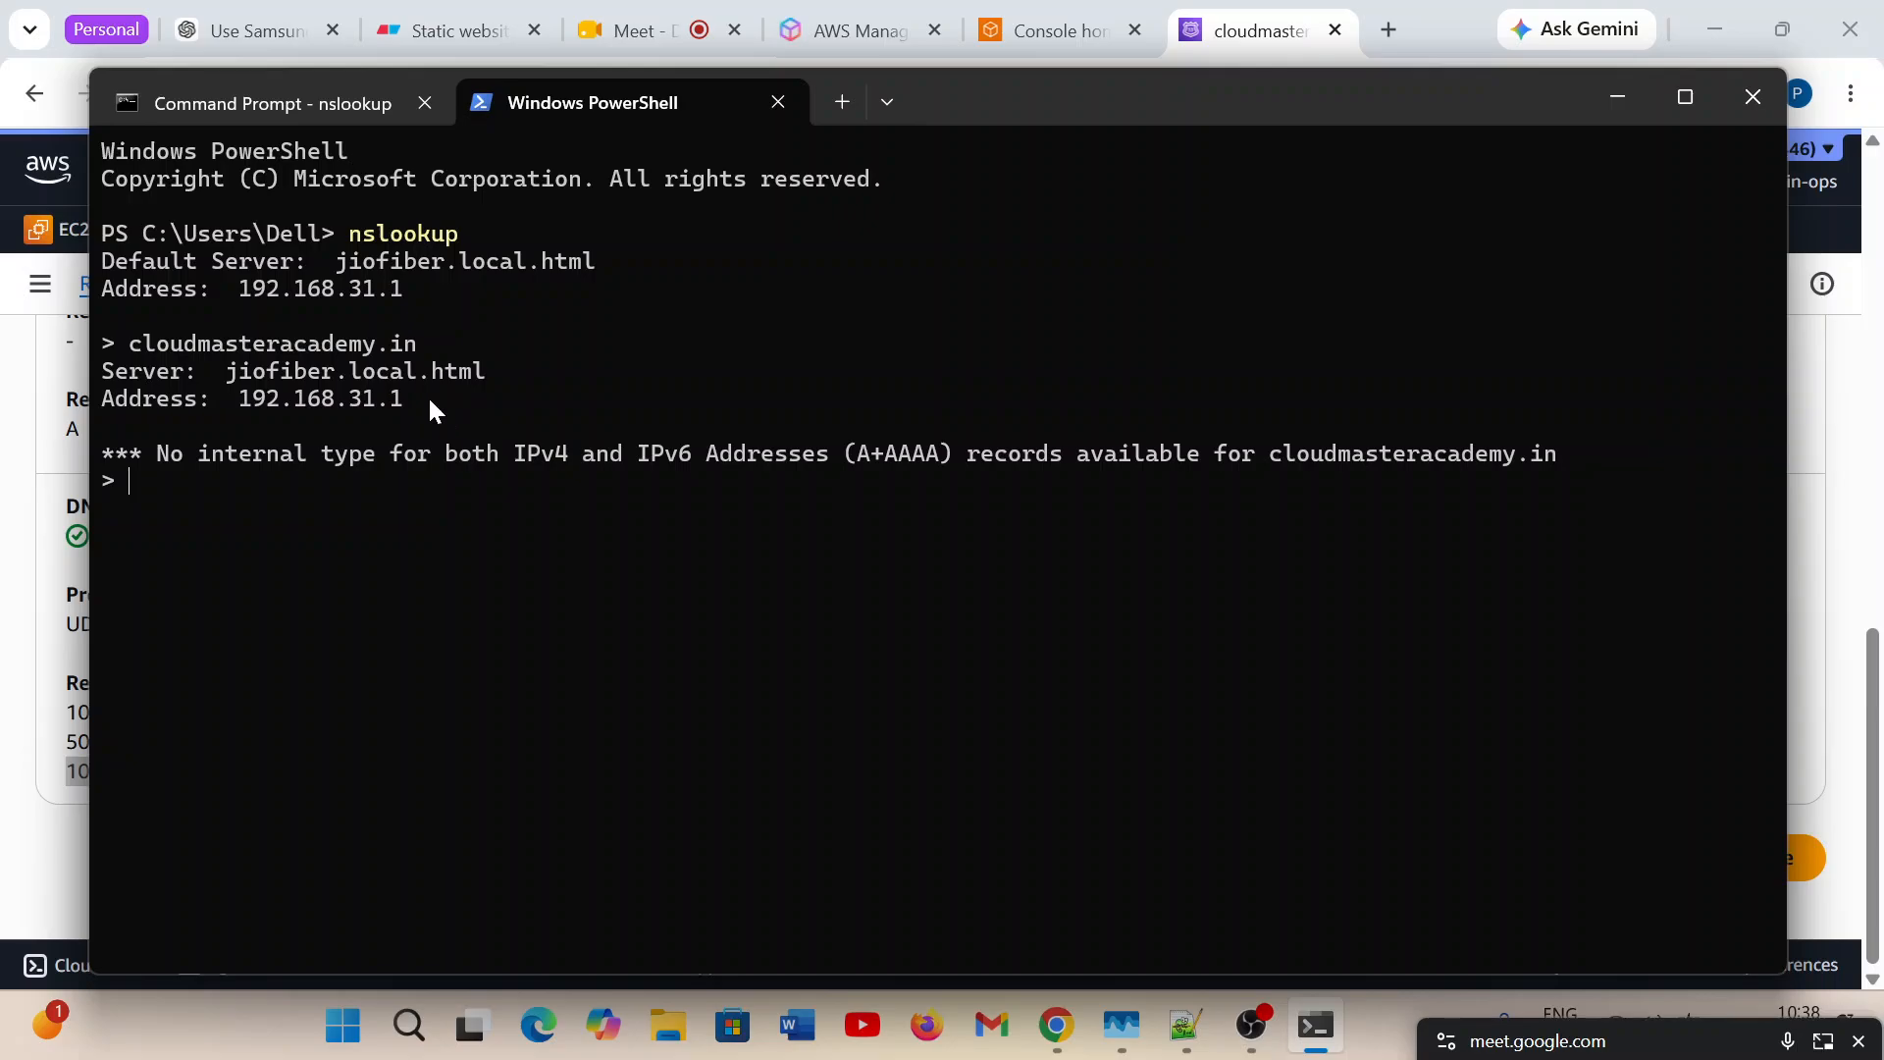
Highlight the lookup output, exit the nslookup session in PowerShell and start a fresh one.
{"action": "left_click_drag", "start_coordinate": [427, 399], "coordinate": [159, 240]}
{"action": "left_click", "coordinate": [373, 387]}
{"action": "key", "text": "ctrl+c"}
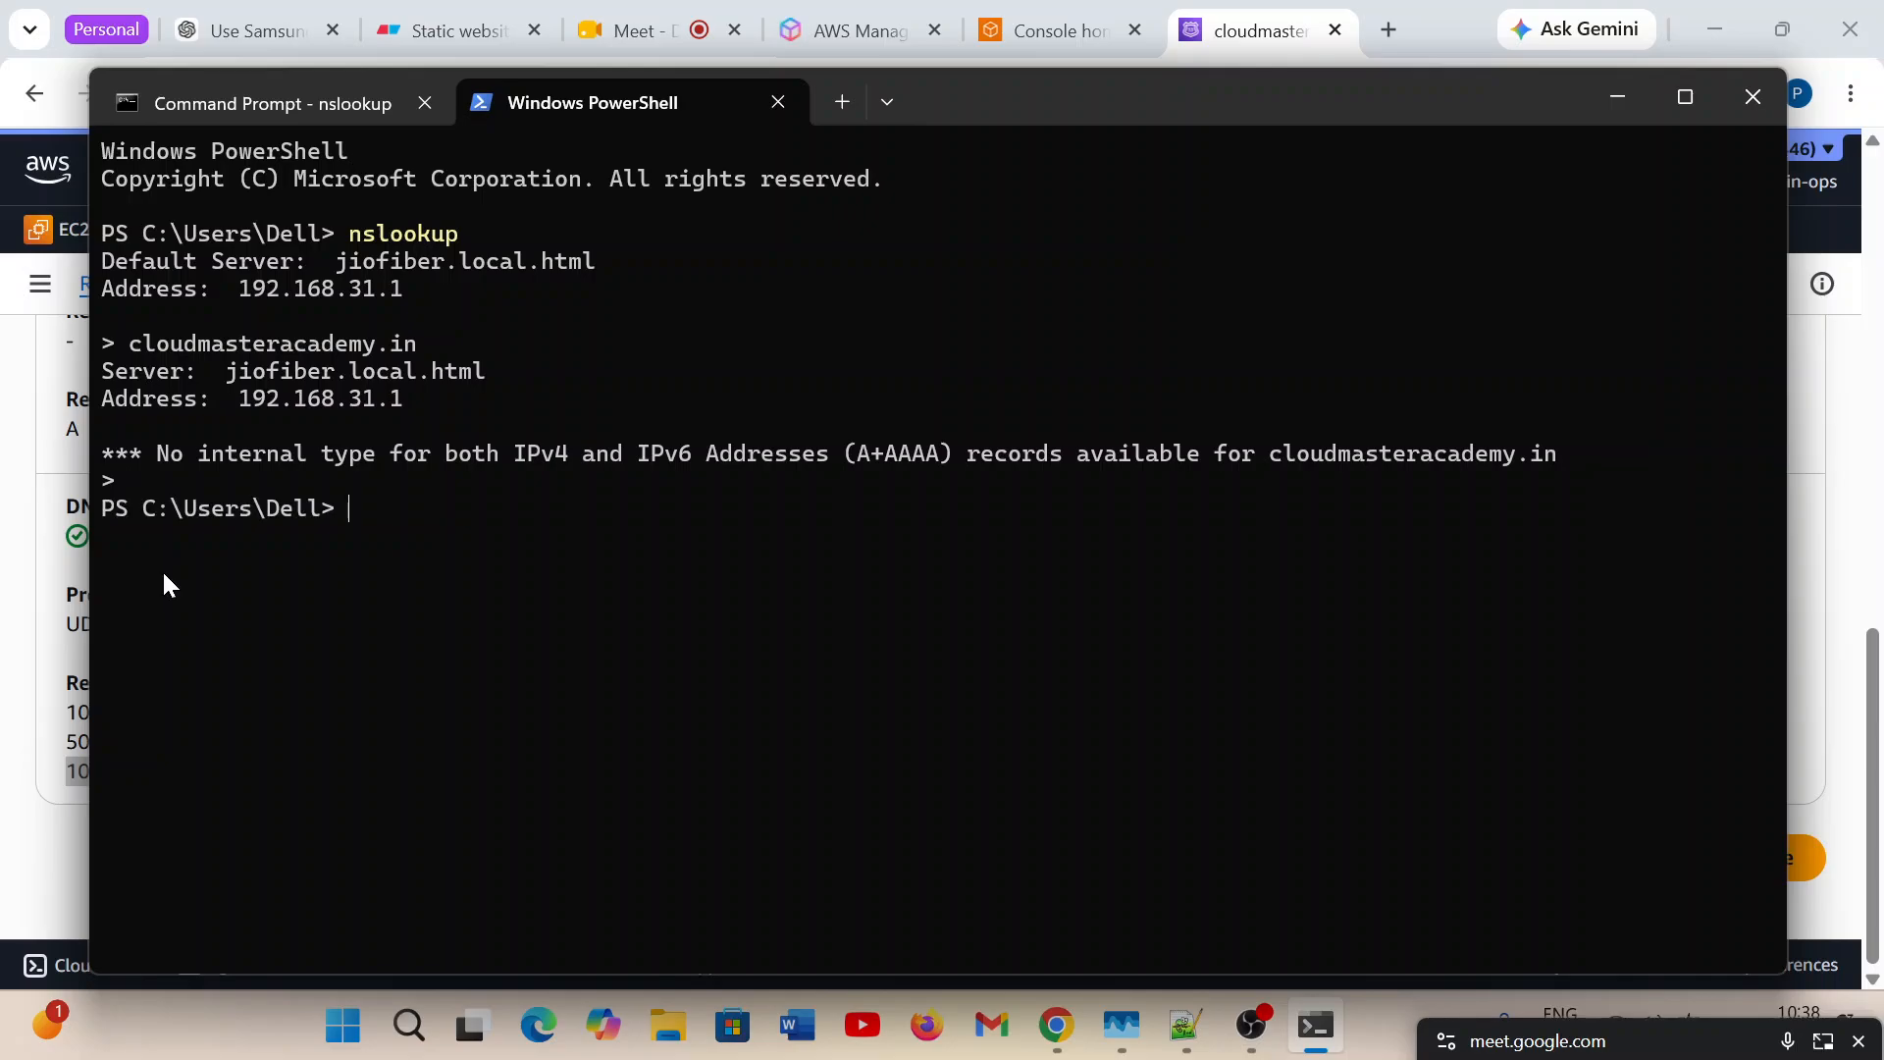
{"action": "type", "text": "nslookup"}
{"action": "key", "text": "Return"}
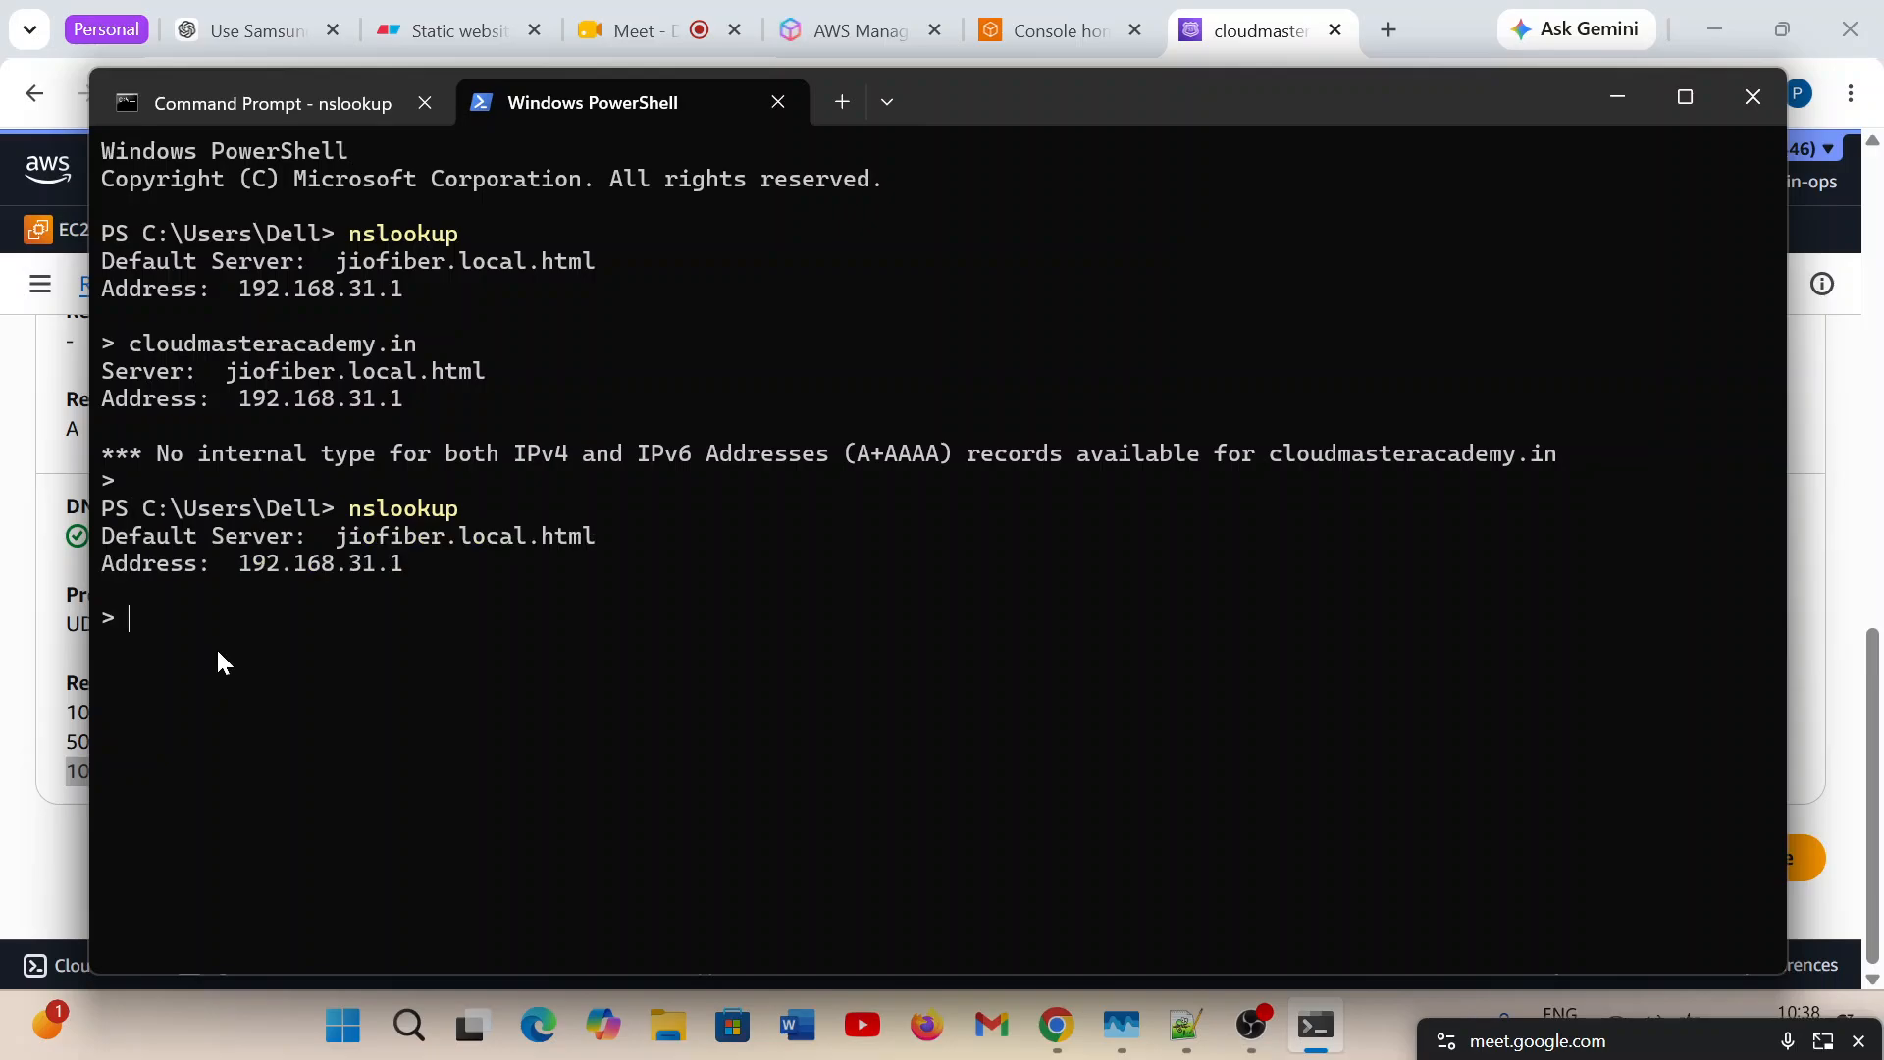
Look up cloudmasteracademy.in twice in the restarted PowerShell nslookup session.
{"action": "type", "text": "cloudmasteracademy.in"}
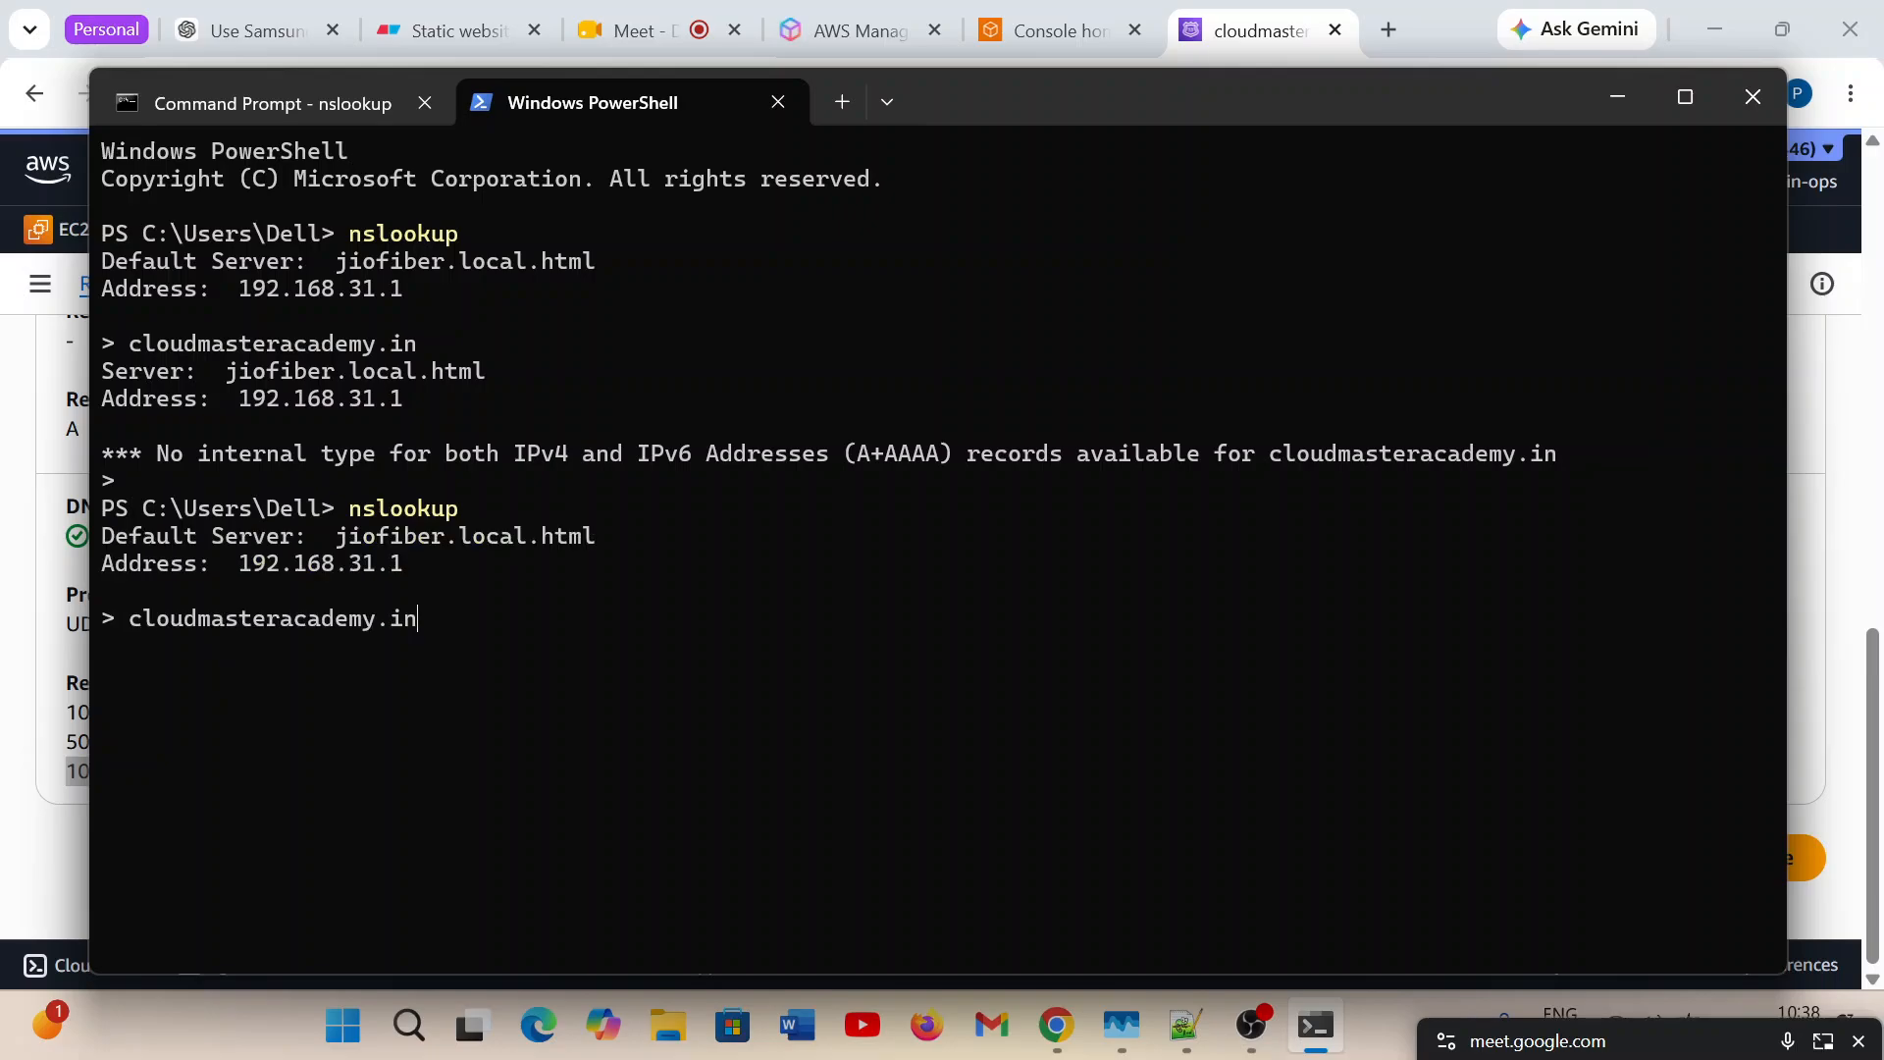
{"action": "key", "text": "Return"}
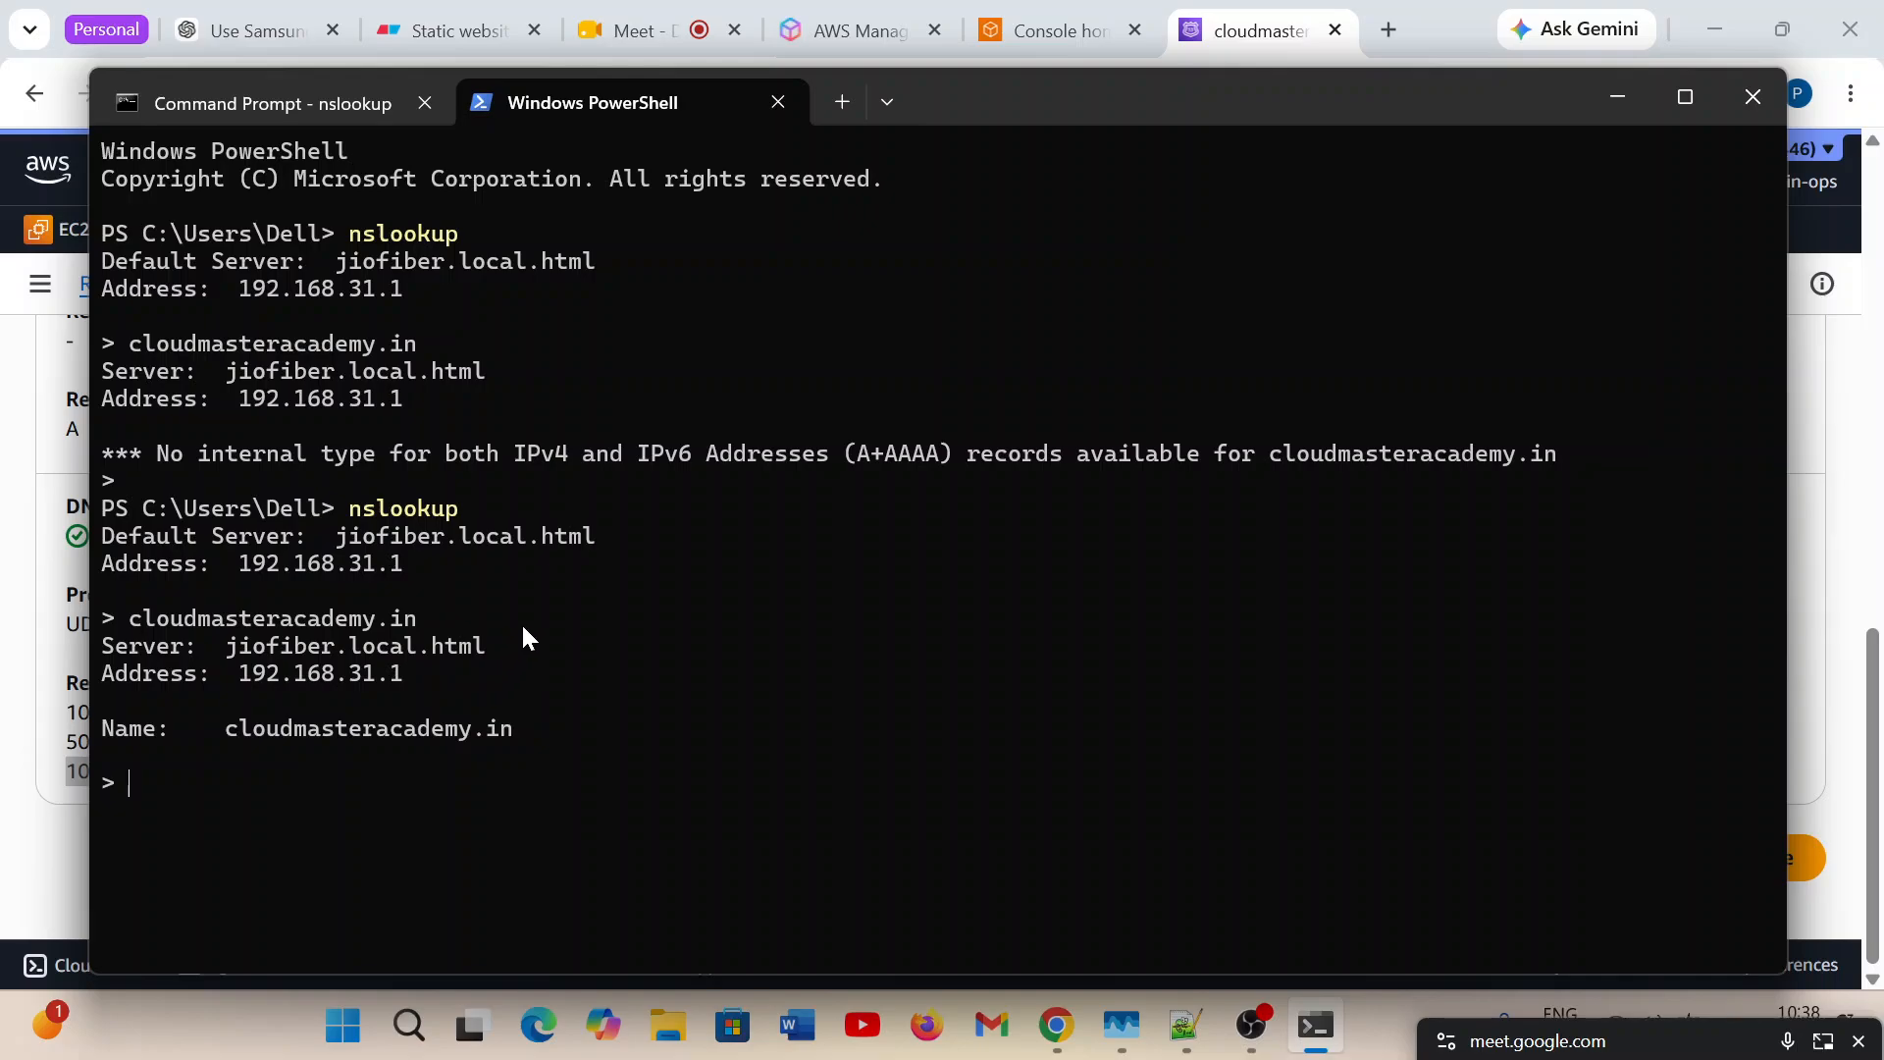
{"action": "key", "text": "Up"}
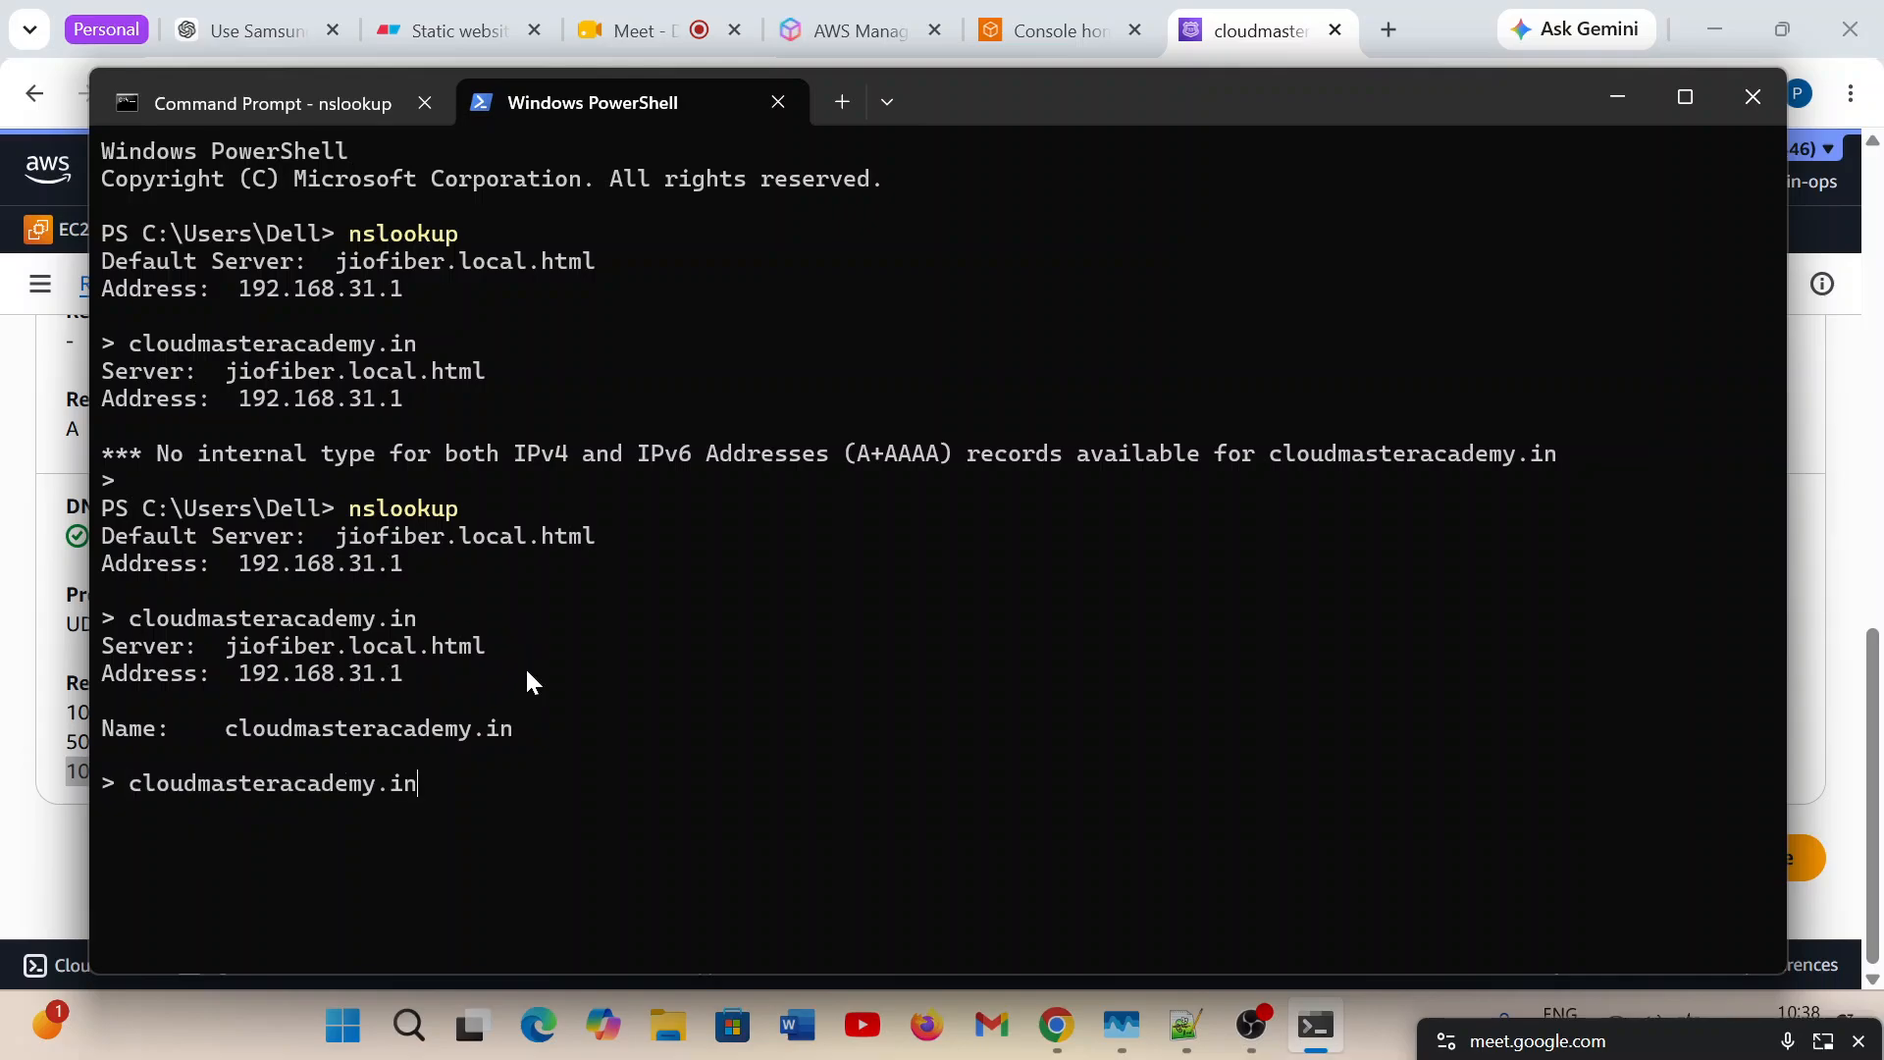
{"action": "key", "text": "Return"}
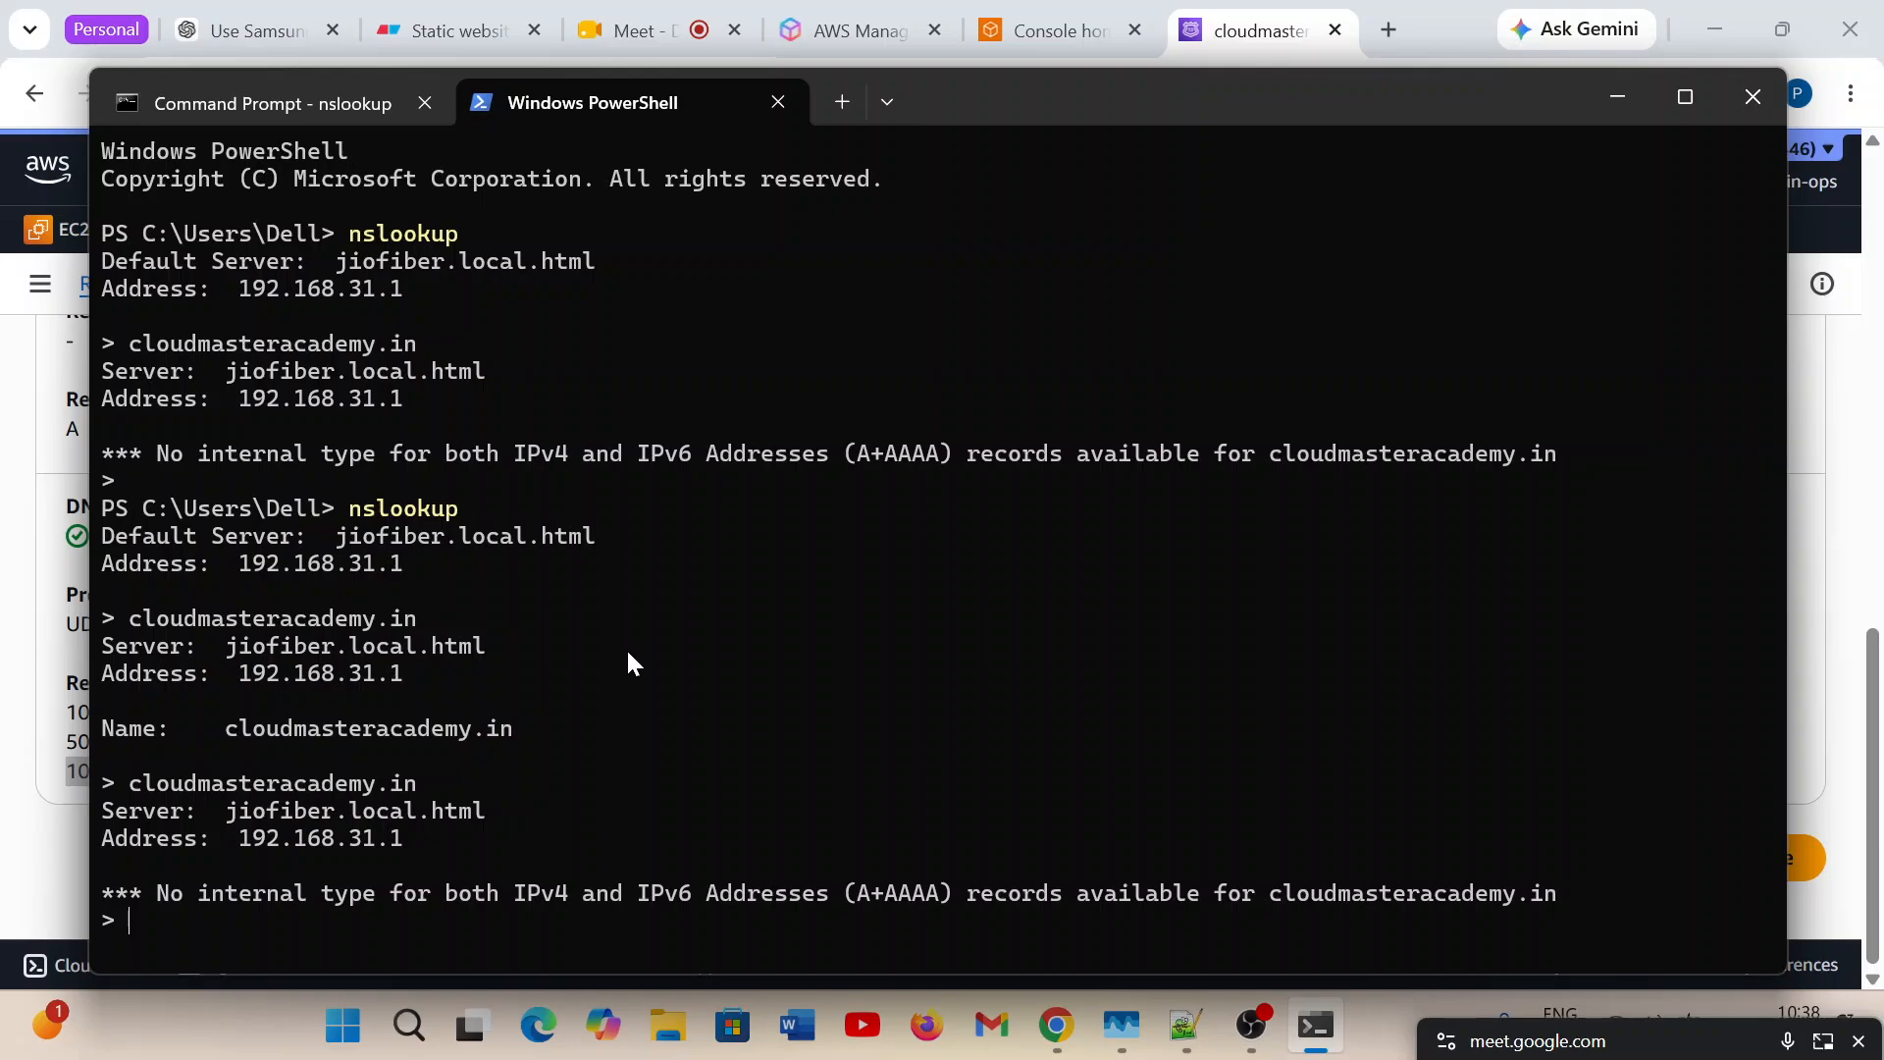
Minimize the terminal to return to the Route 53 Test record page and highlight the addresses in the returned response.
{"action": "left_click", "coordinate": [1618, 97]}
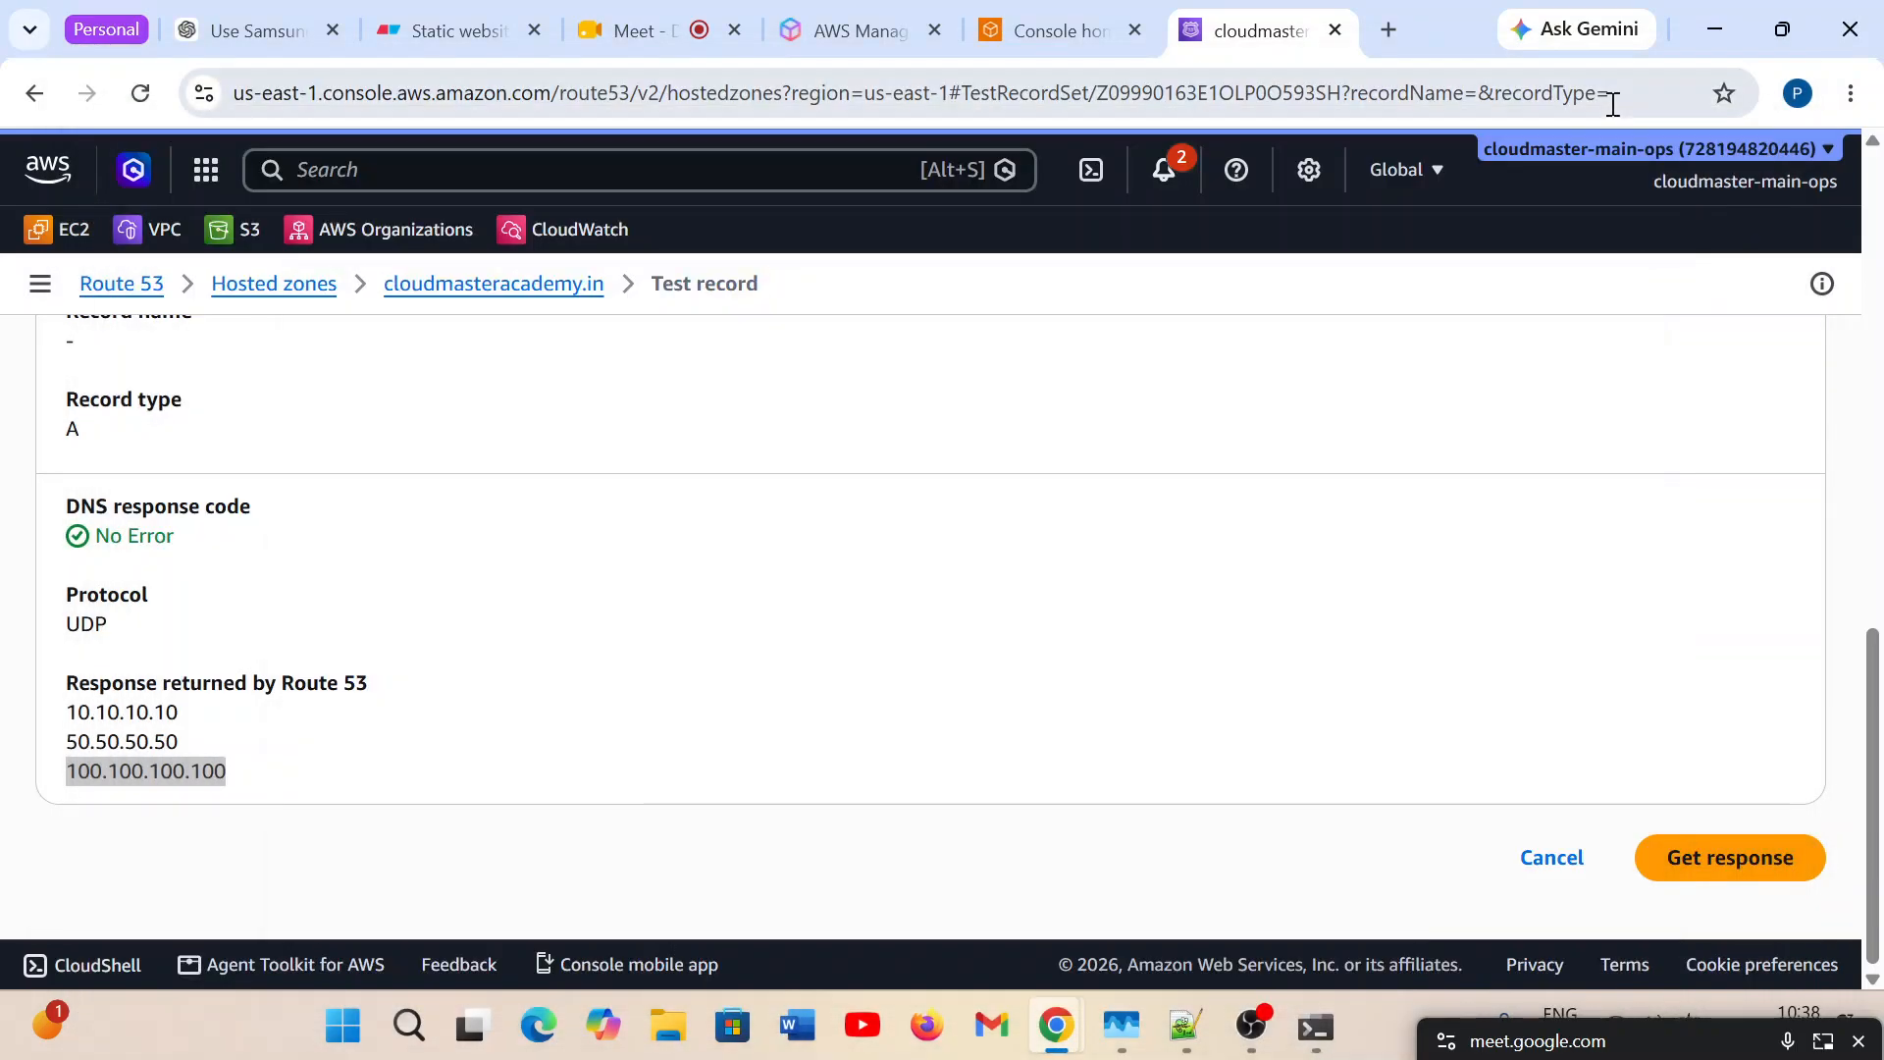
{"action": "left_click", "coordinate": [250, 800]}
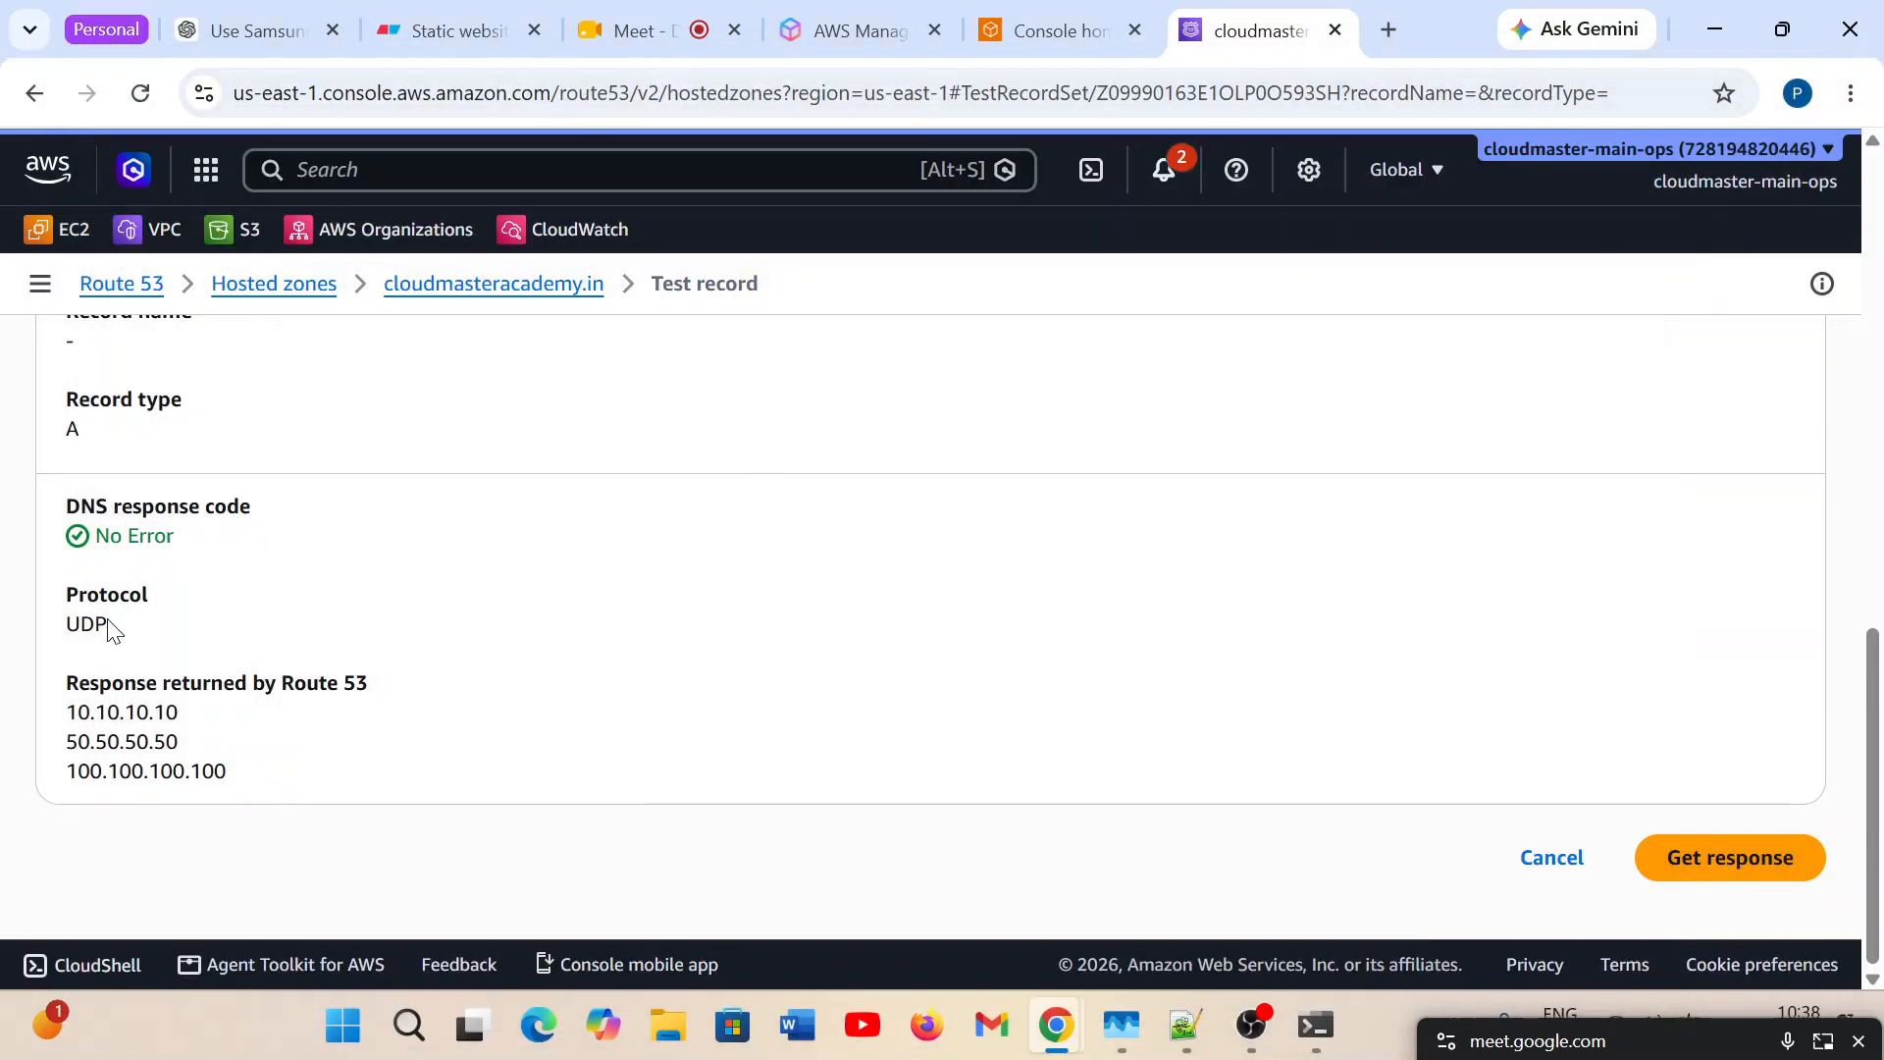
{"action": "left_click_drag", "start_coordinate": [228, 775], "coordinate": [65, 684]}
{"action": "left_click", "coordinate": [304, 779]}
{"action": "left_click_drag", "start_coordinate": [305, 778], "coordinate": [67, 684]}
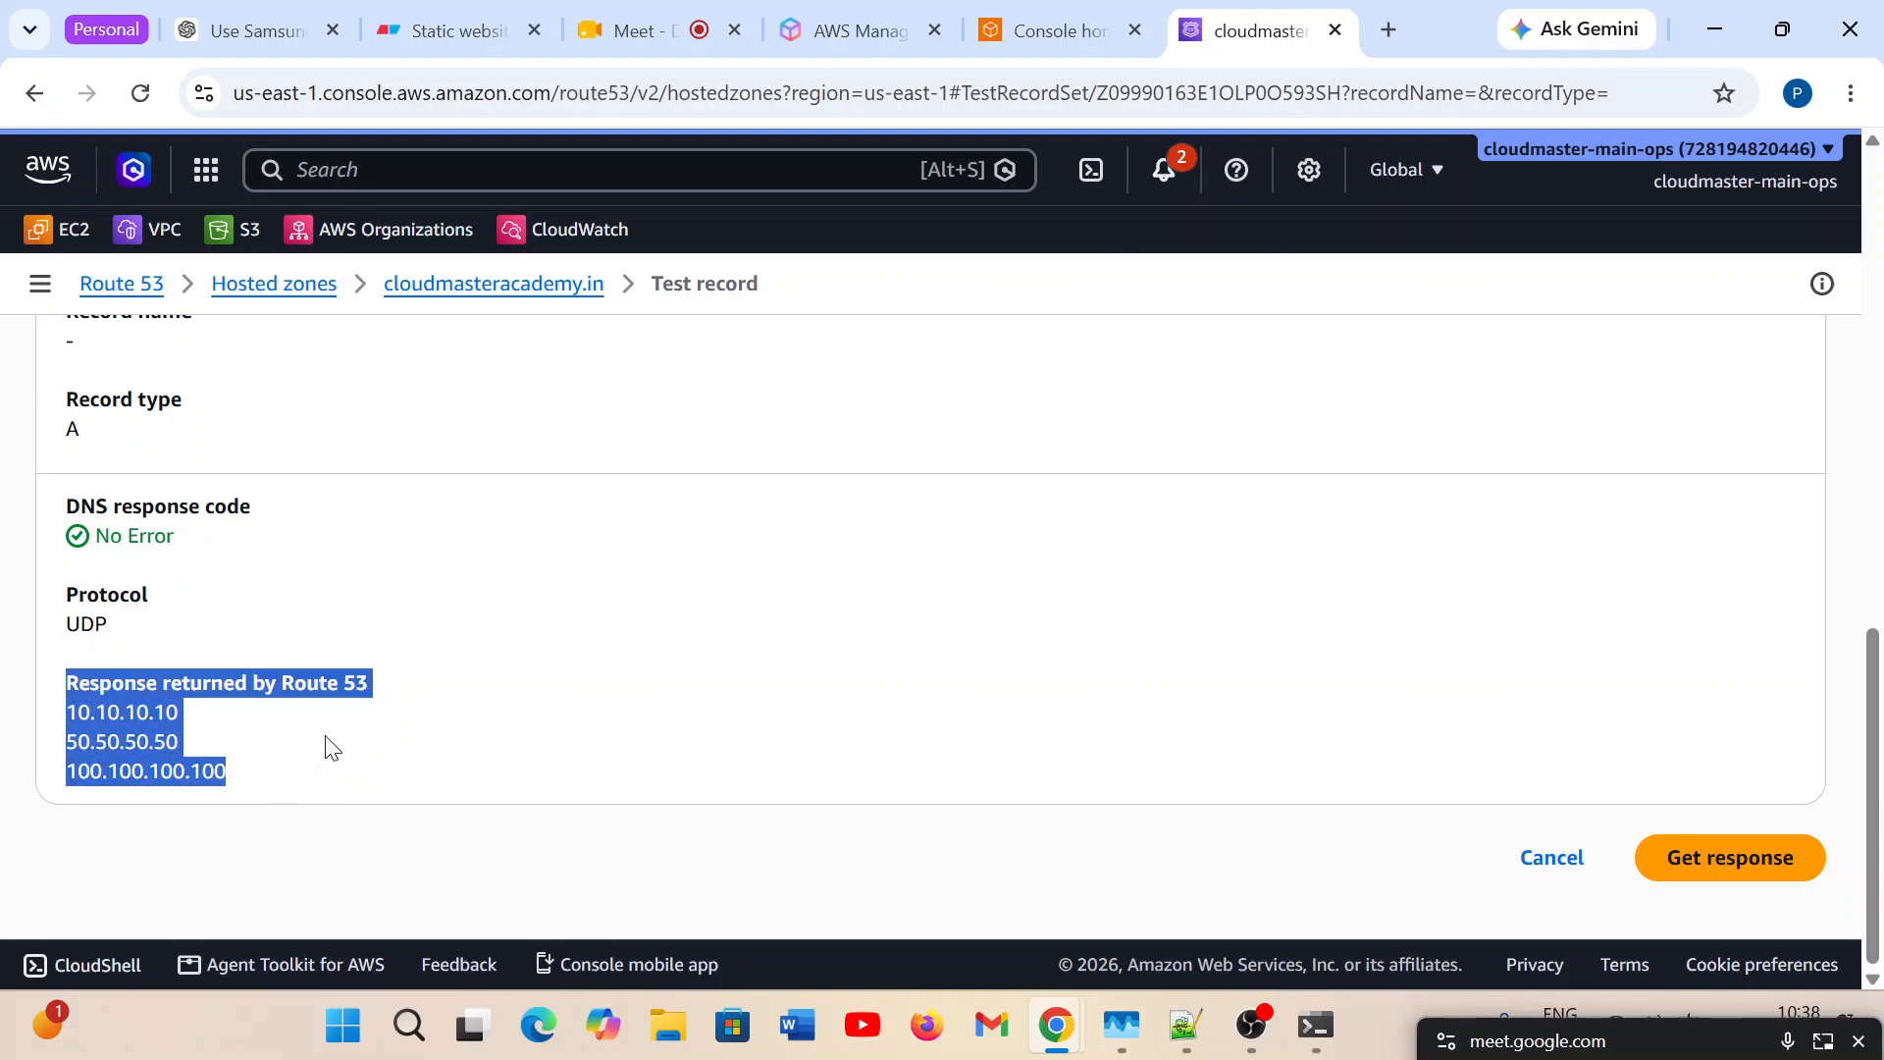
{"action": "left_click", "coordinate": [234, 722]}
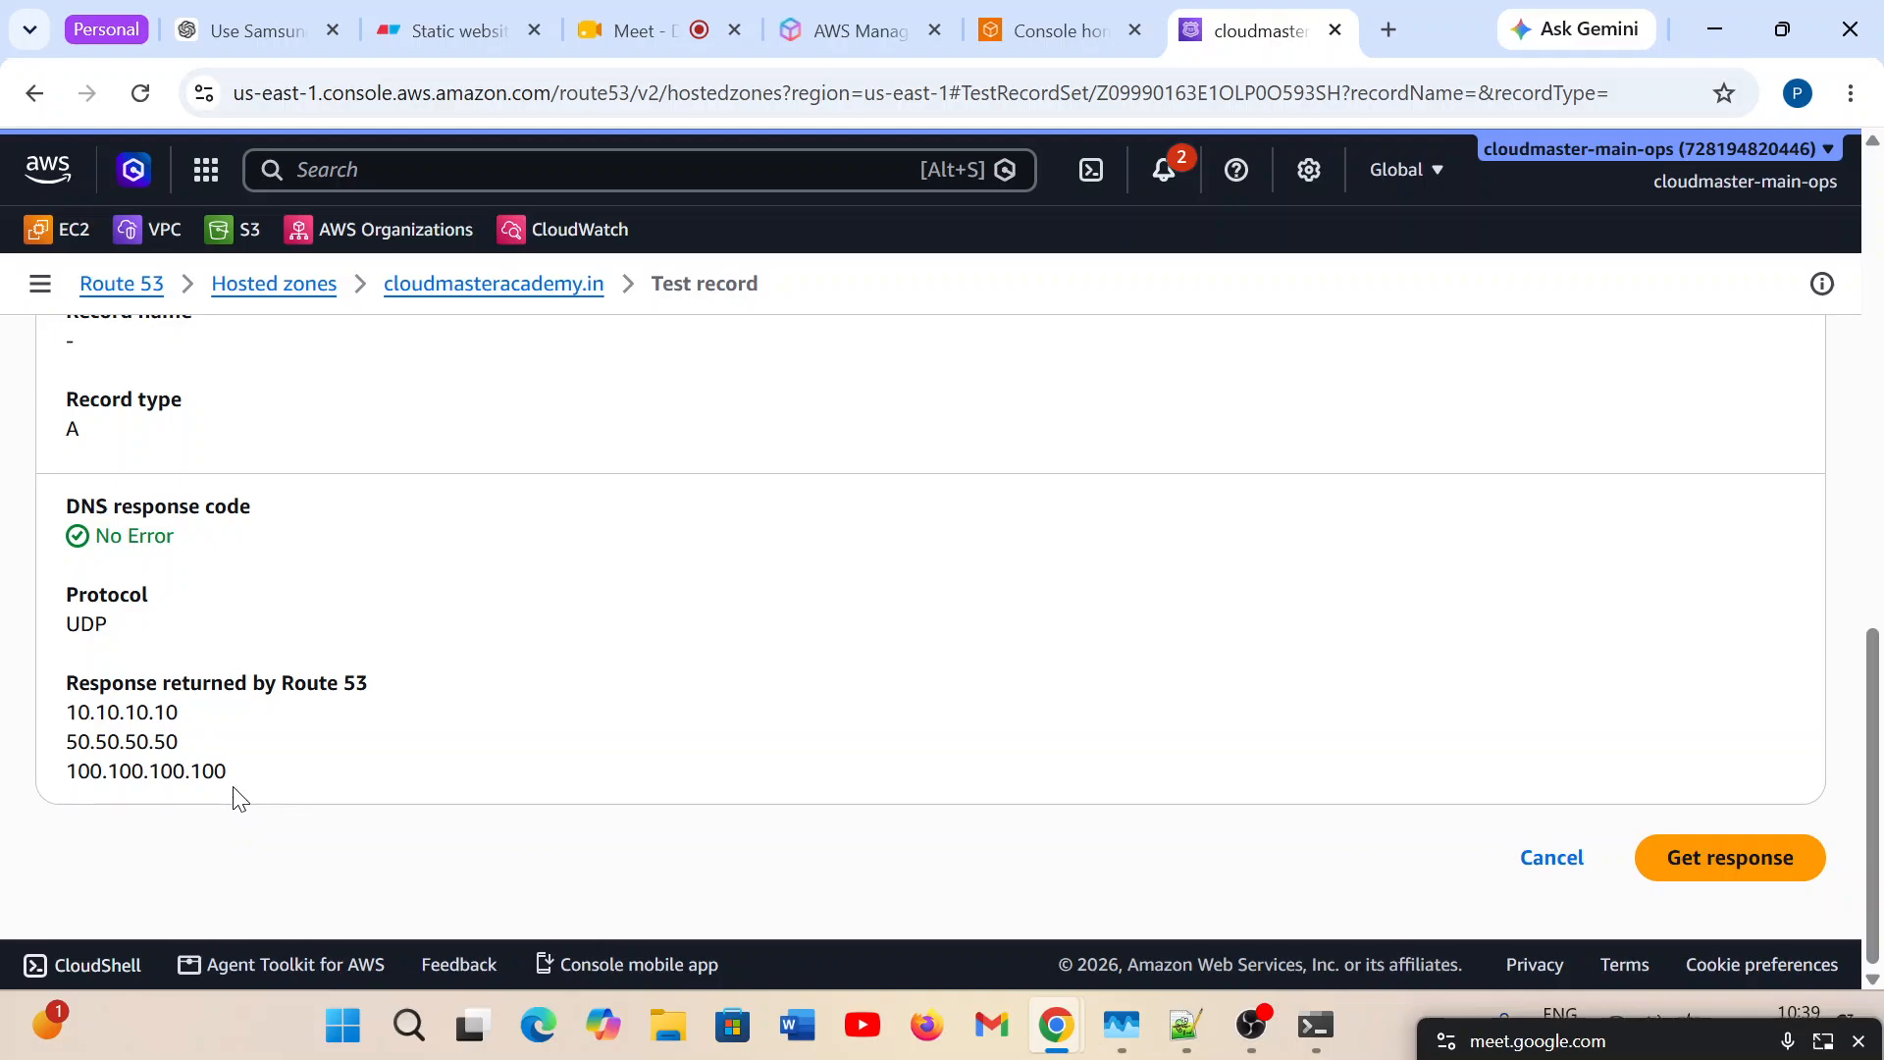
{"action": "left_click_drag", "start_coordinate": [236, 797], "coordinate": [65, 677]}
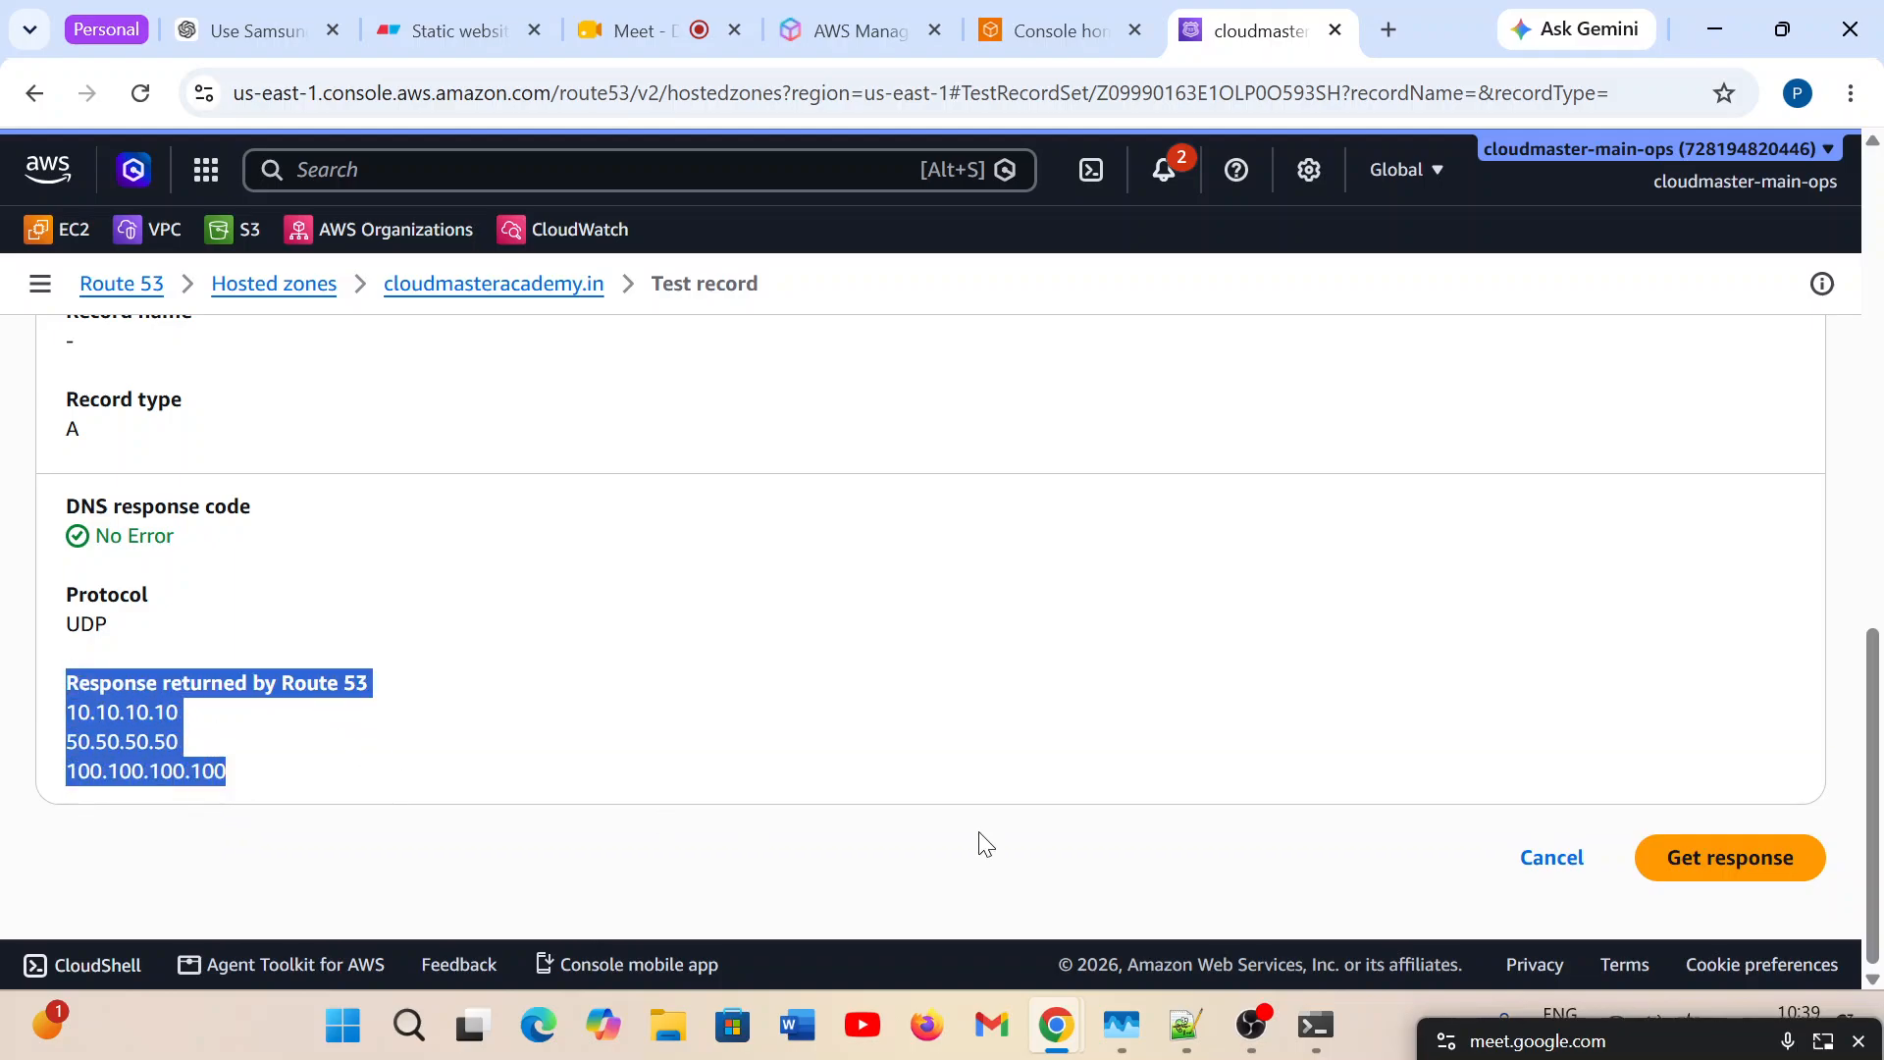
Request the Test record response two more times and clear the text highlight.
{"action": "left_click", "coordinate": [1686, 862]}
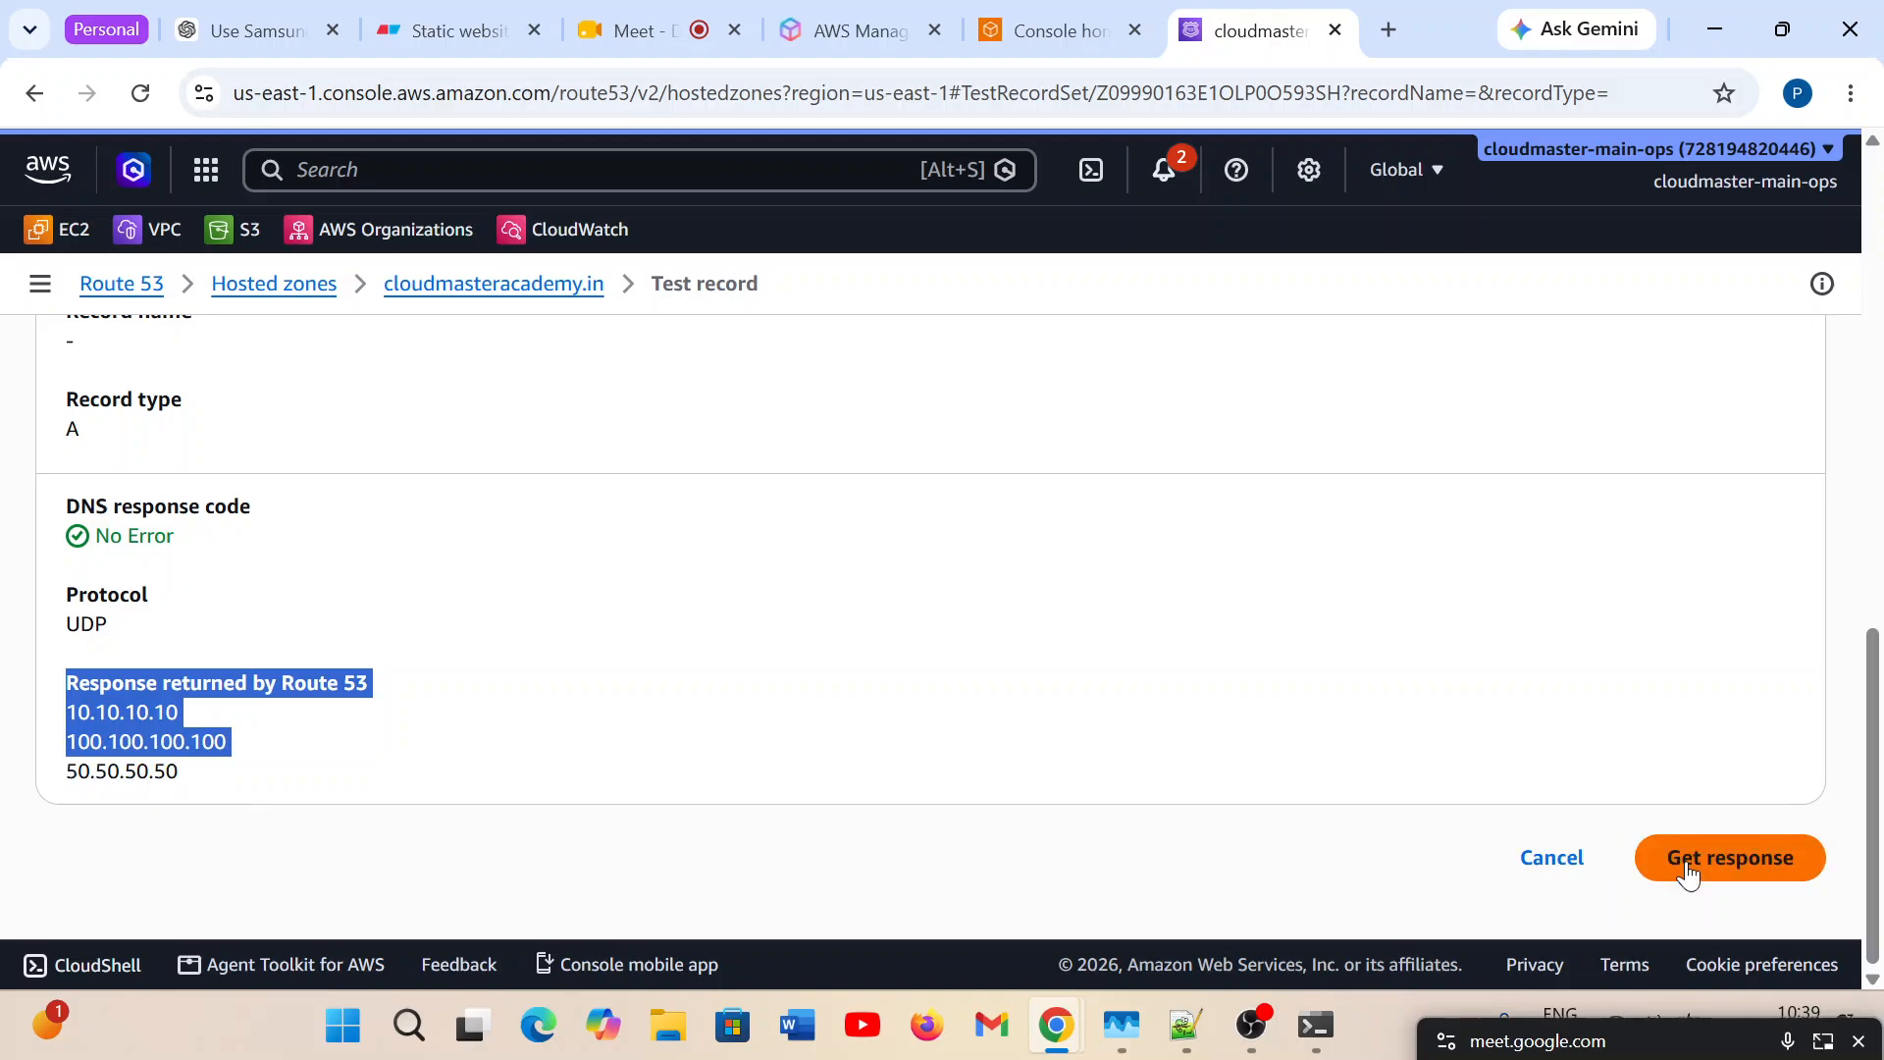
{"action": "left_click", "coordinate": [1688, 870]}
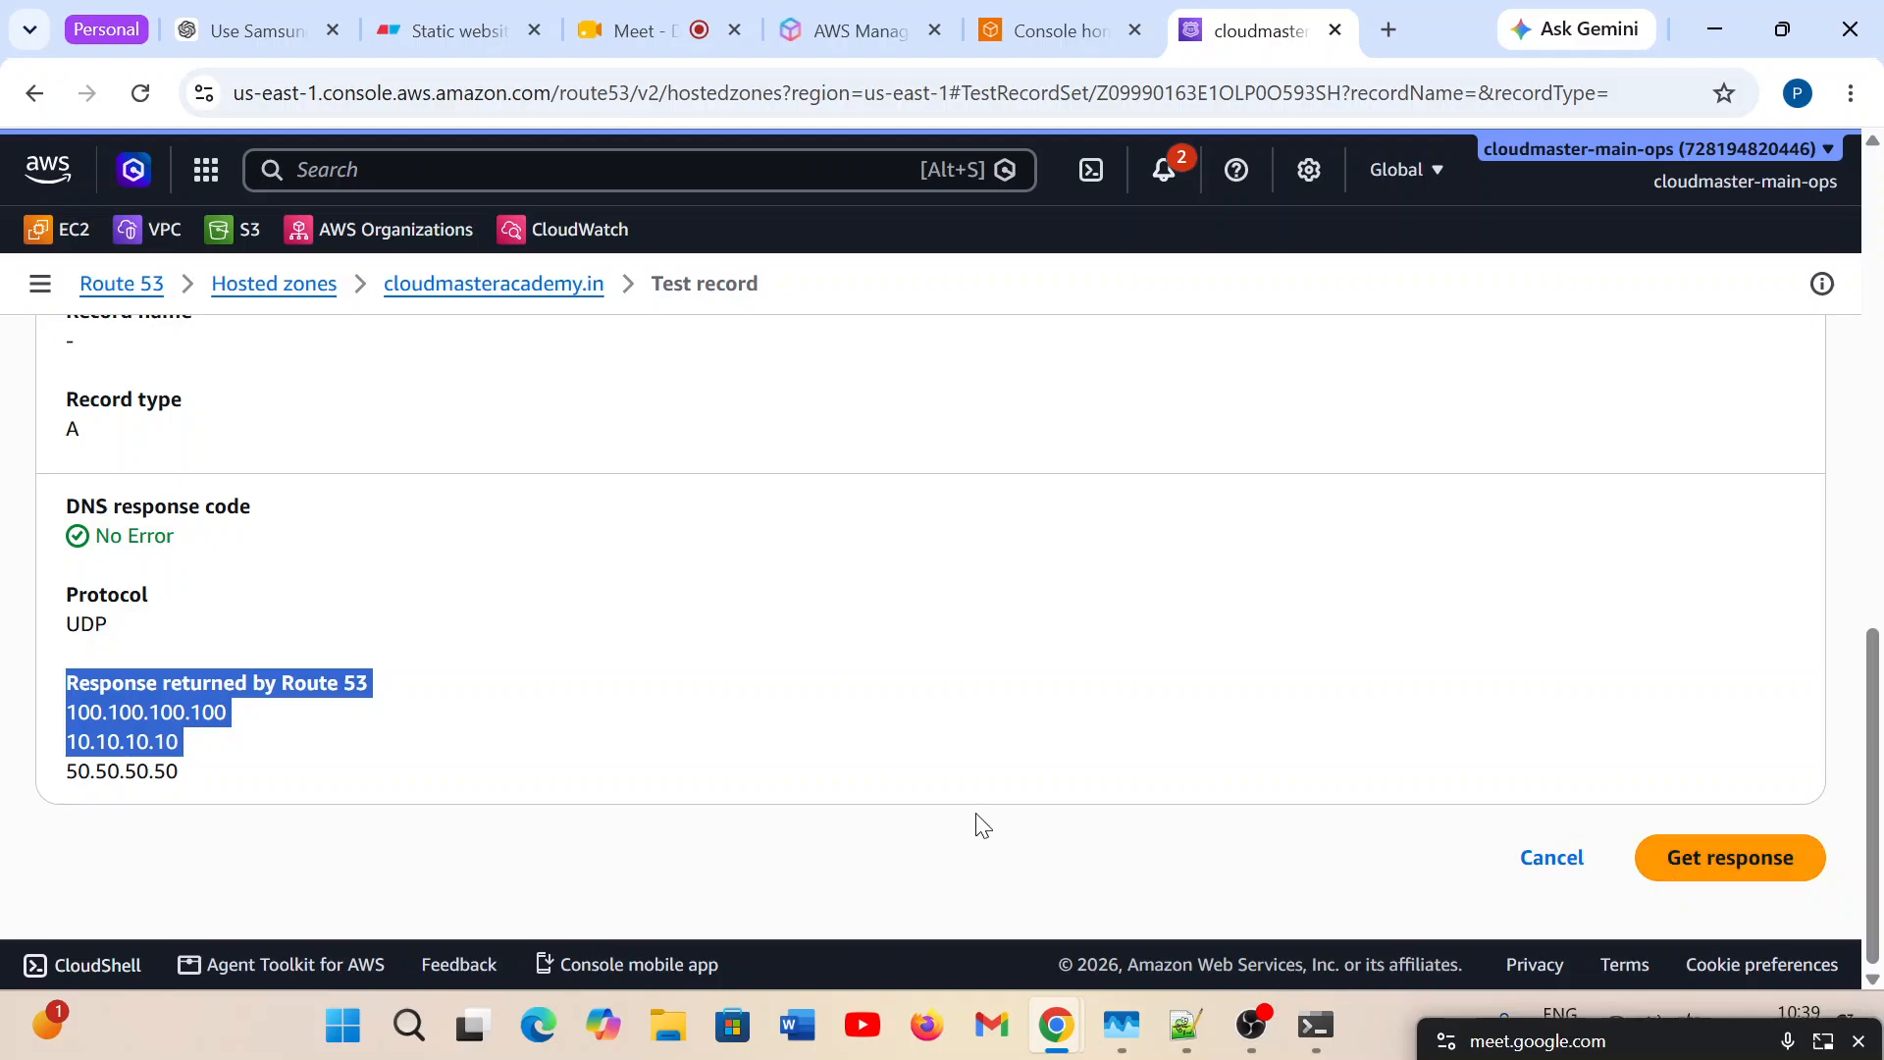
{"action": "left_click", "coordinate": [75, 745]}
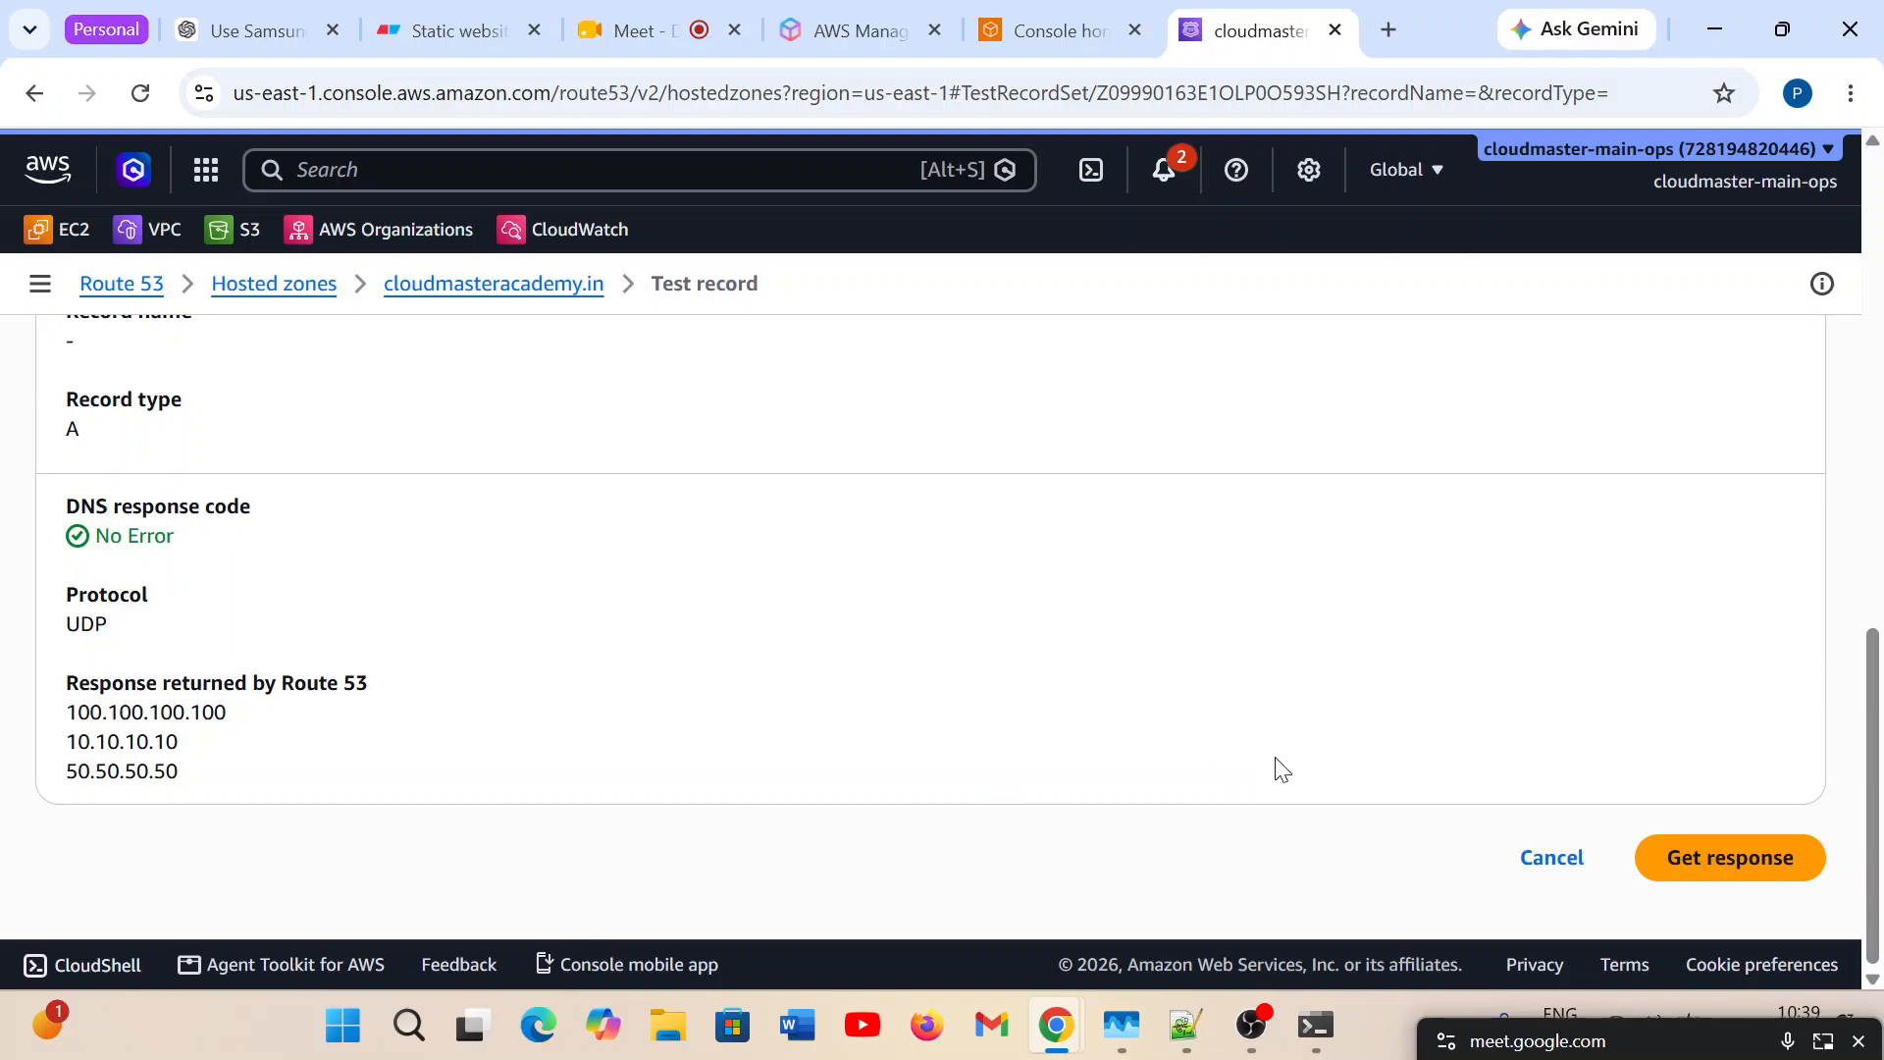
Leave the record test, look over the cloudmasteracademy.in hosted zone's records and reopen Test record.
{"action": "left_click", "coordinate": [1512, 874]}
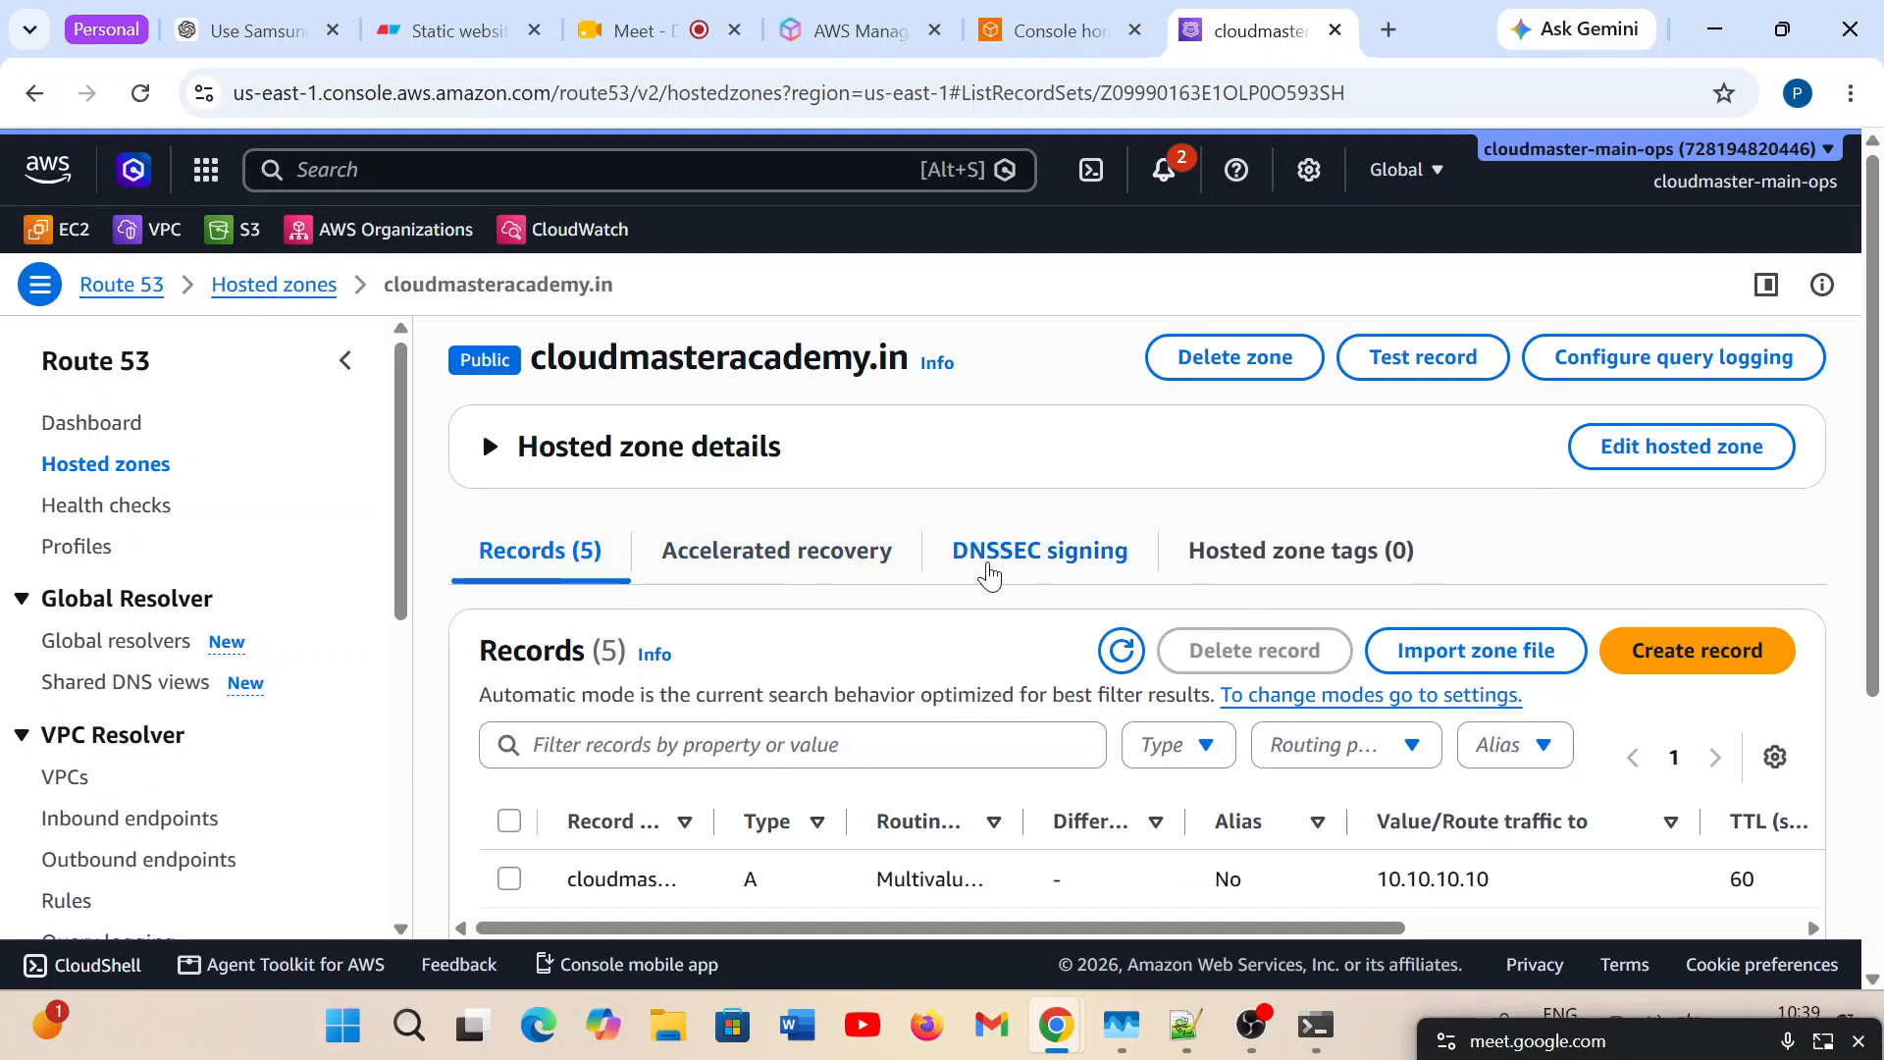
{"action": "scroll", "coordinate": [990, 574], "scroll_direction": "down", "scroll_amount": 1}
{"action": "scroll", "coordinate": [988, 569], "scroll_direction": "up", "scroll_amount": 1}
{"action": "left_click", "coordinate": [1413, 359]}
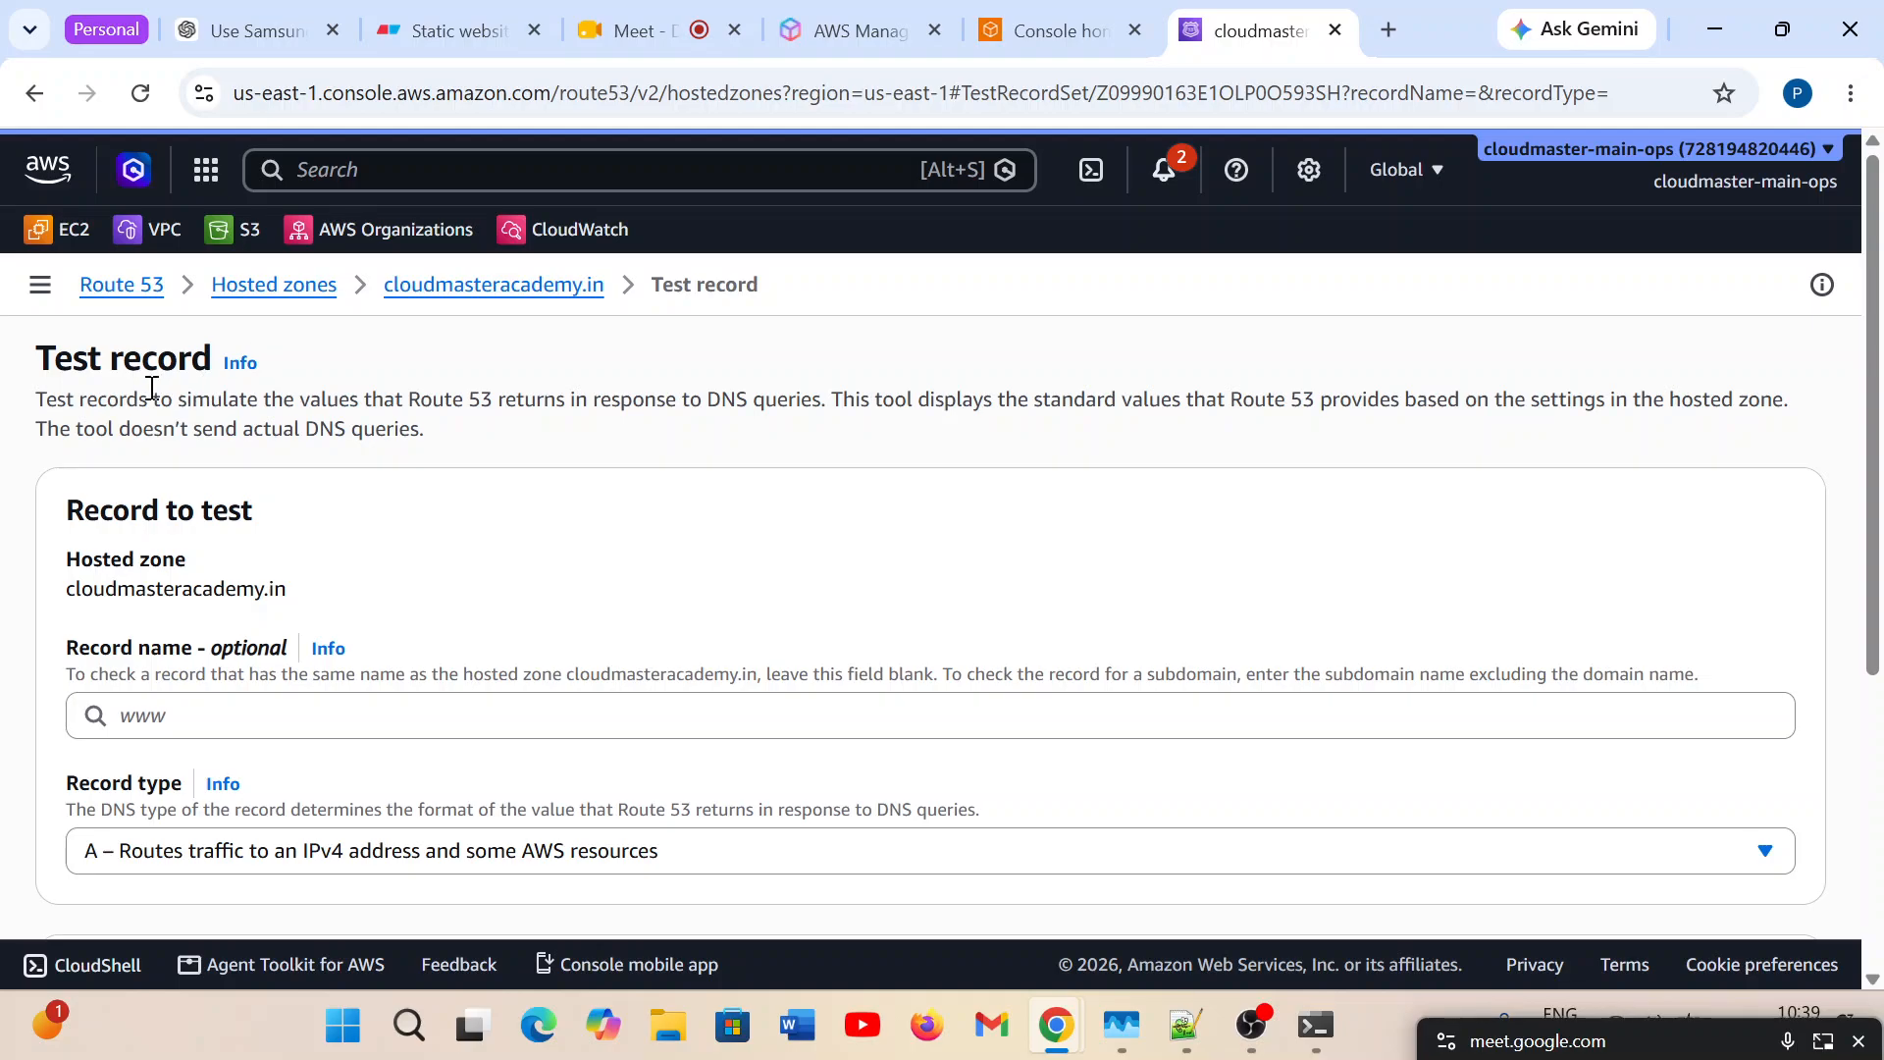
Get the response for the A record with the record name left blank and highlight the first returned address.
{"action": "scroll", "coordinate": [363, 628], "scroll_direction": "down", "scroll_amount": 2}
{"action": "left_click", "coordinate": [208, 552]}
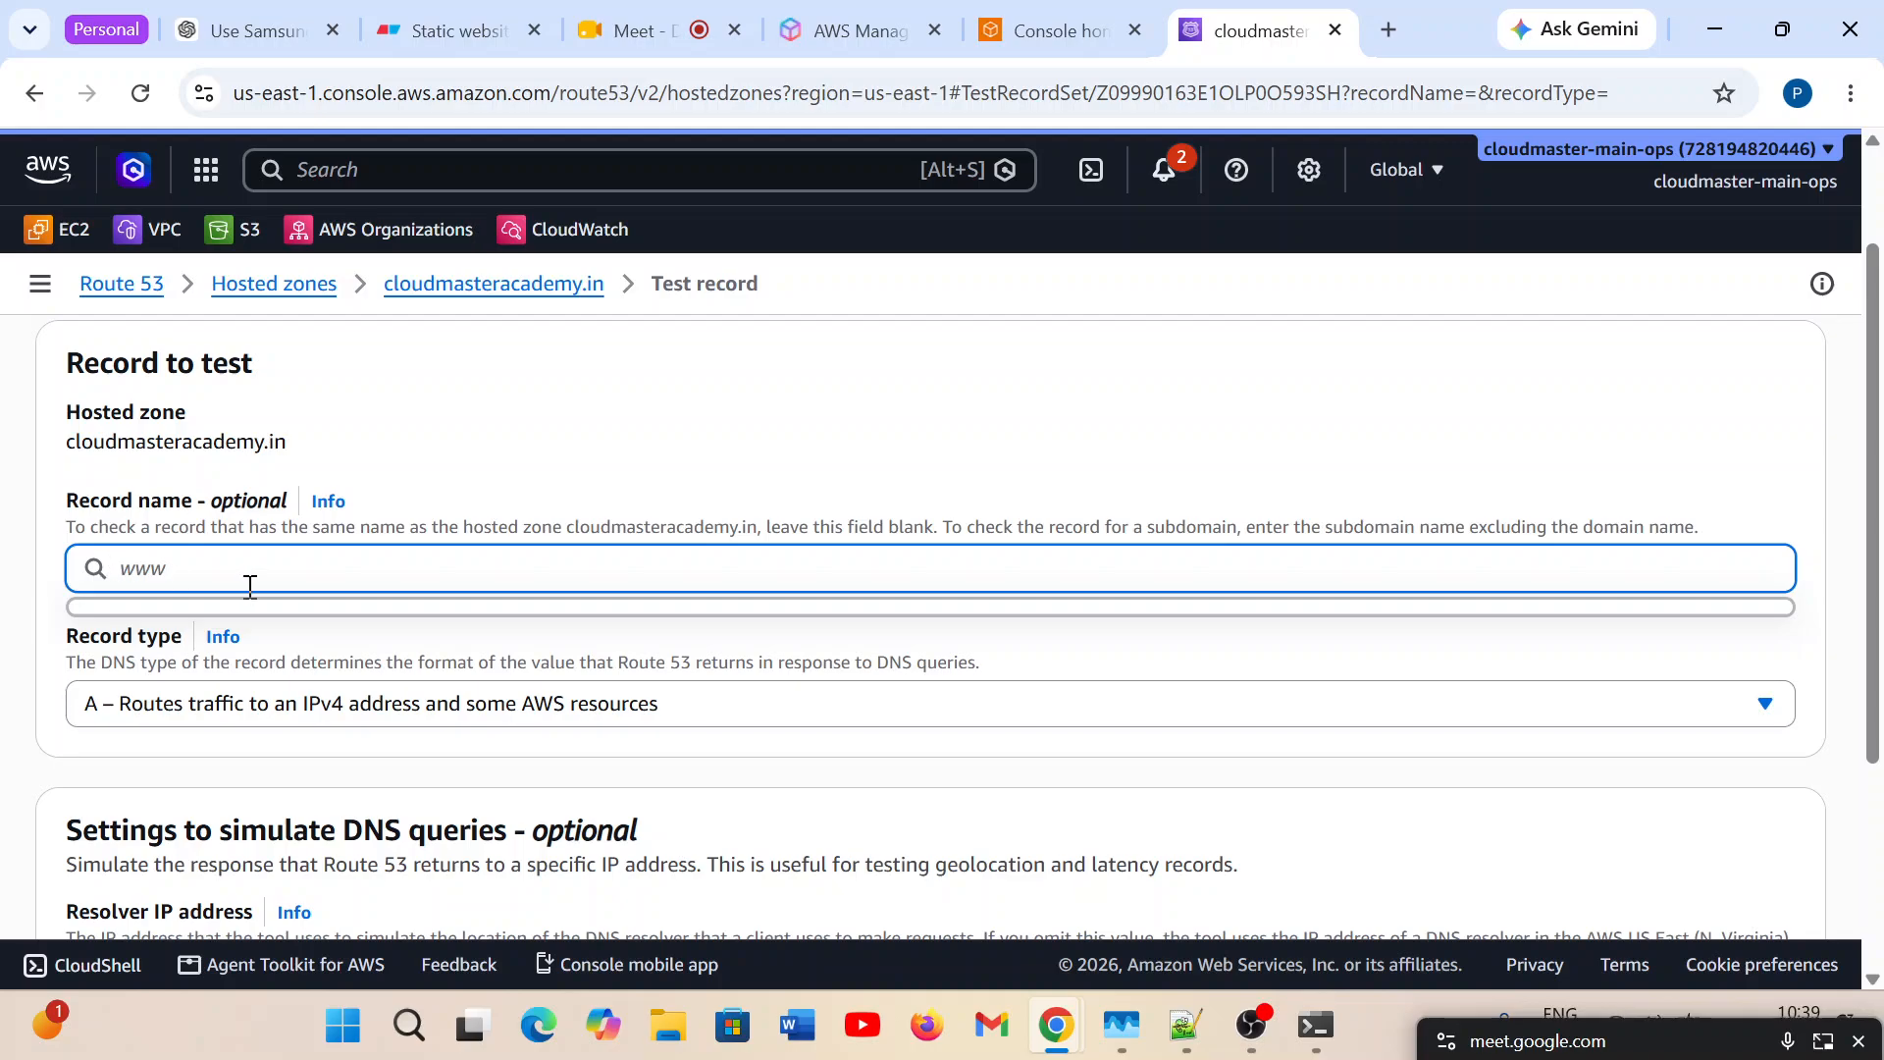
{"action": "scroll", "coordinate": [396, 656], "scroll_direction": "down", "scroll_amount": 3}
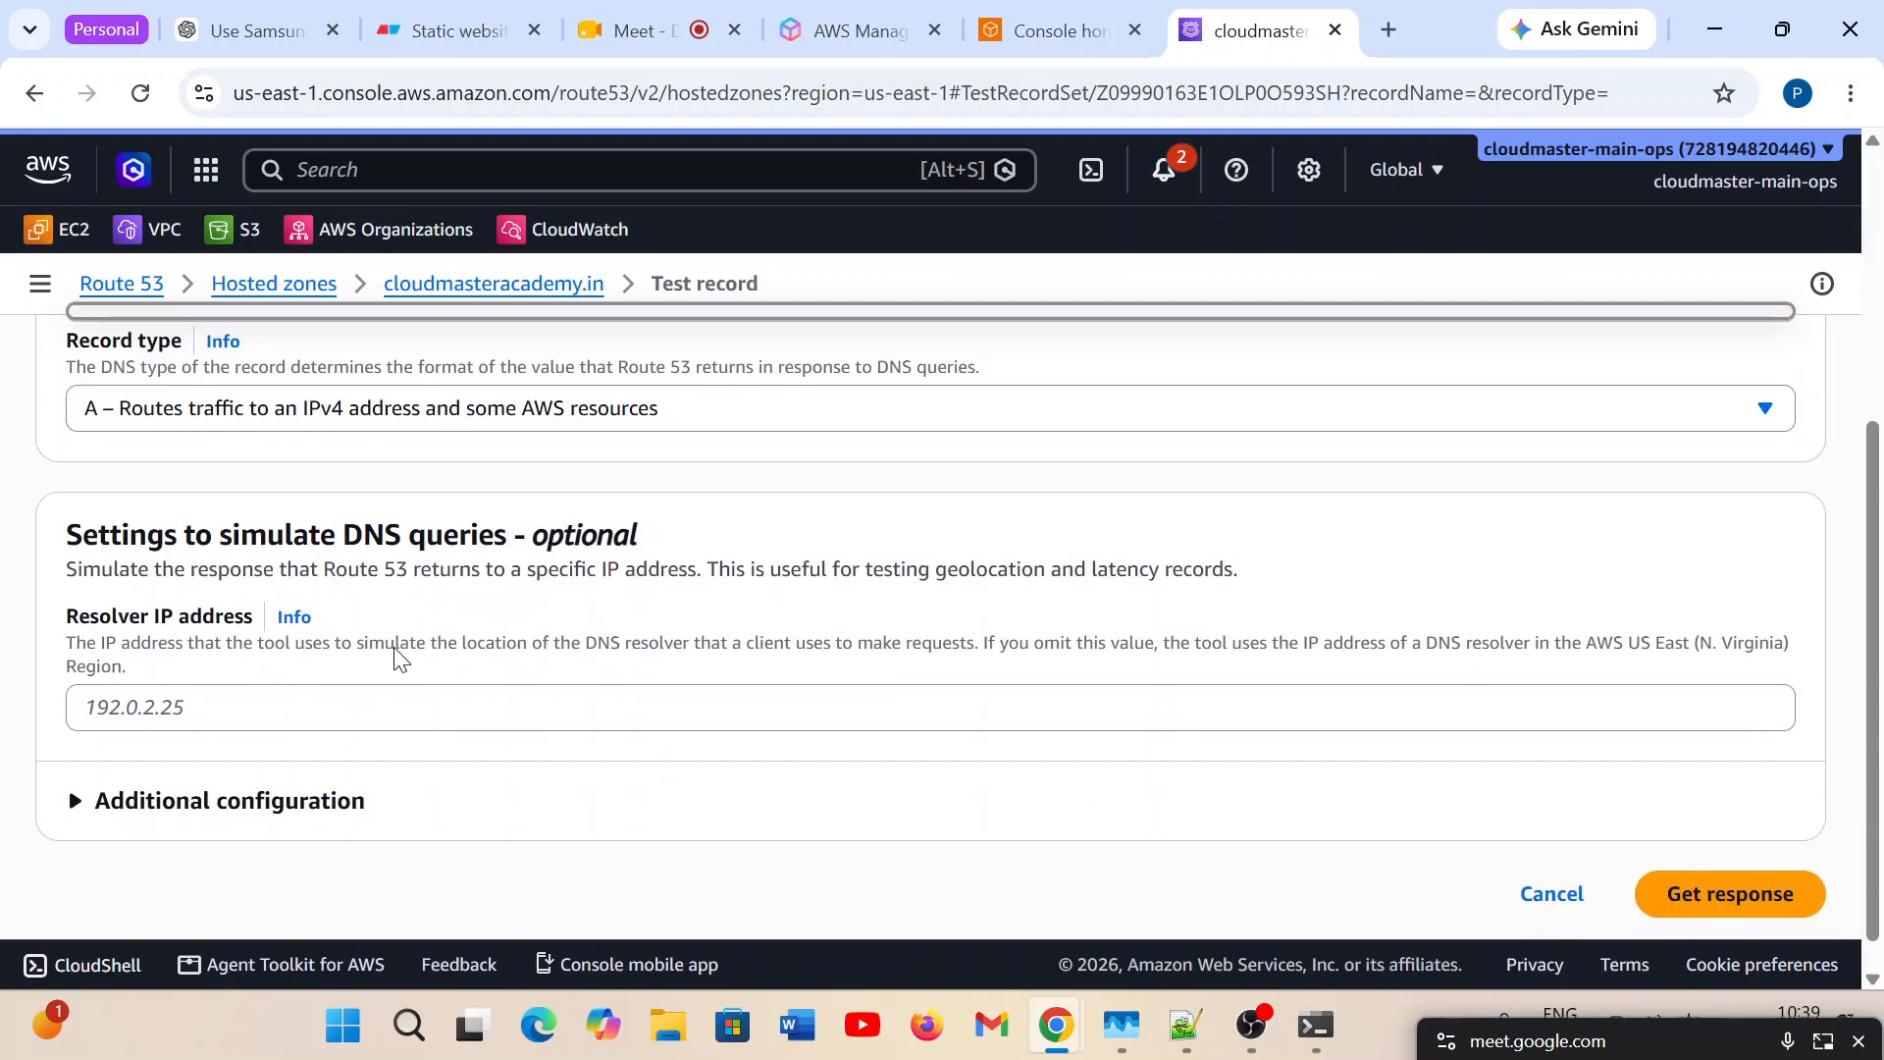
{"action": "left_click", "coordinate": [1781, 868]}
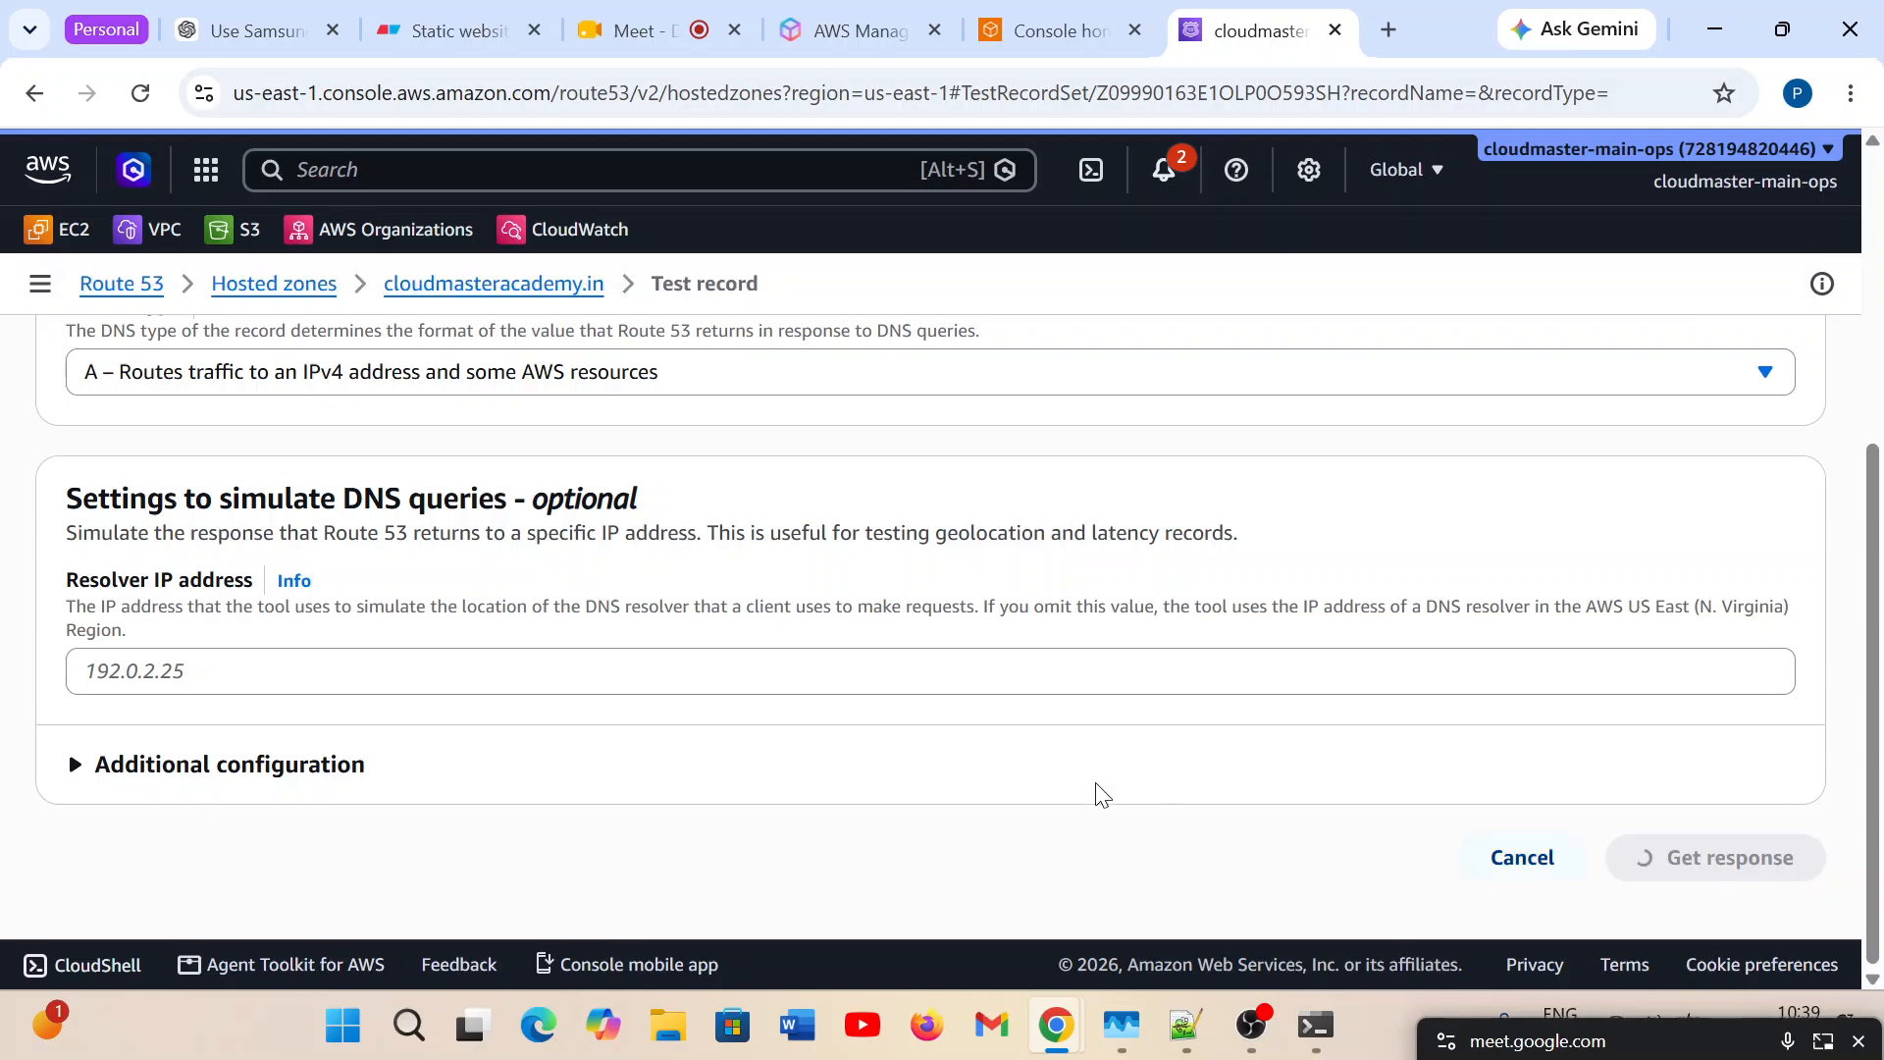
{"action": "scroll", "coordinate": [741, 716], "scroll_direction": "down", "scroll_amount": 5}
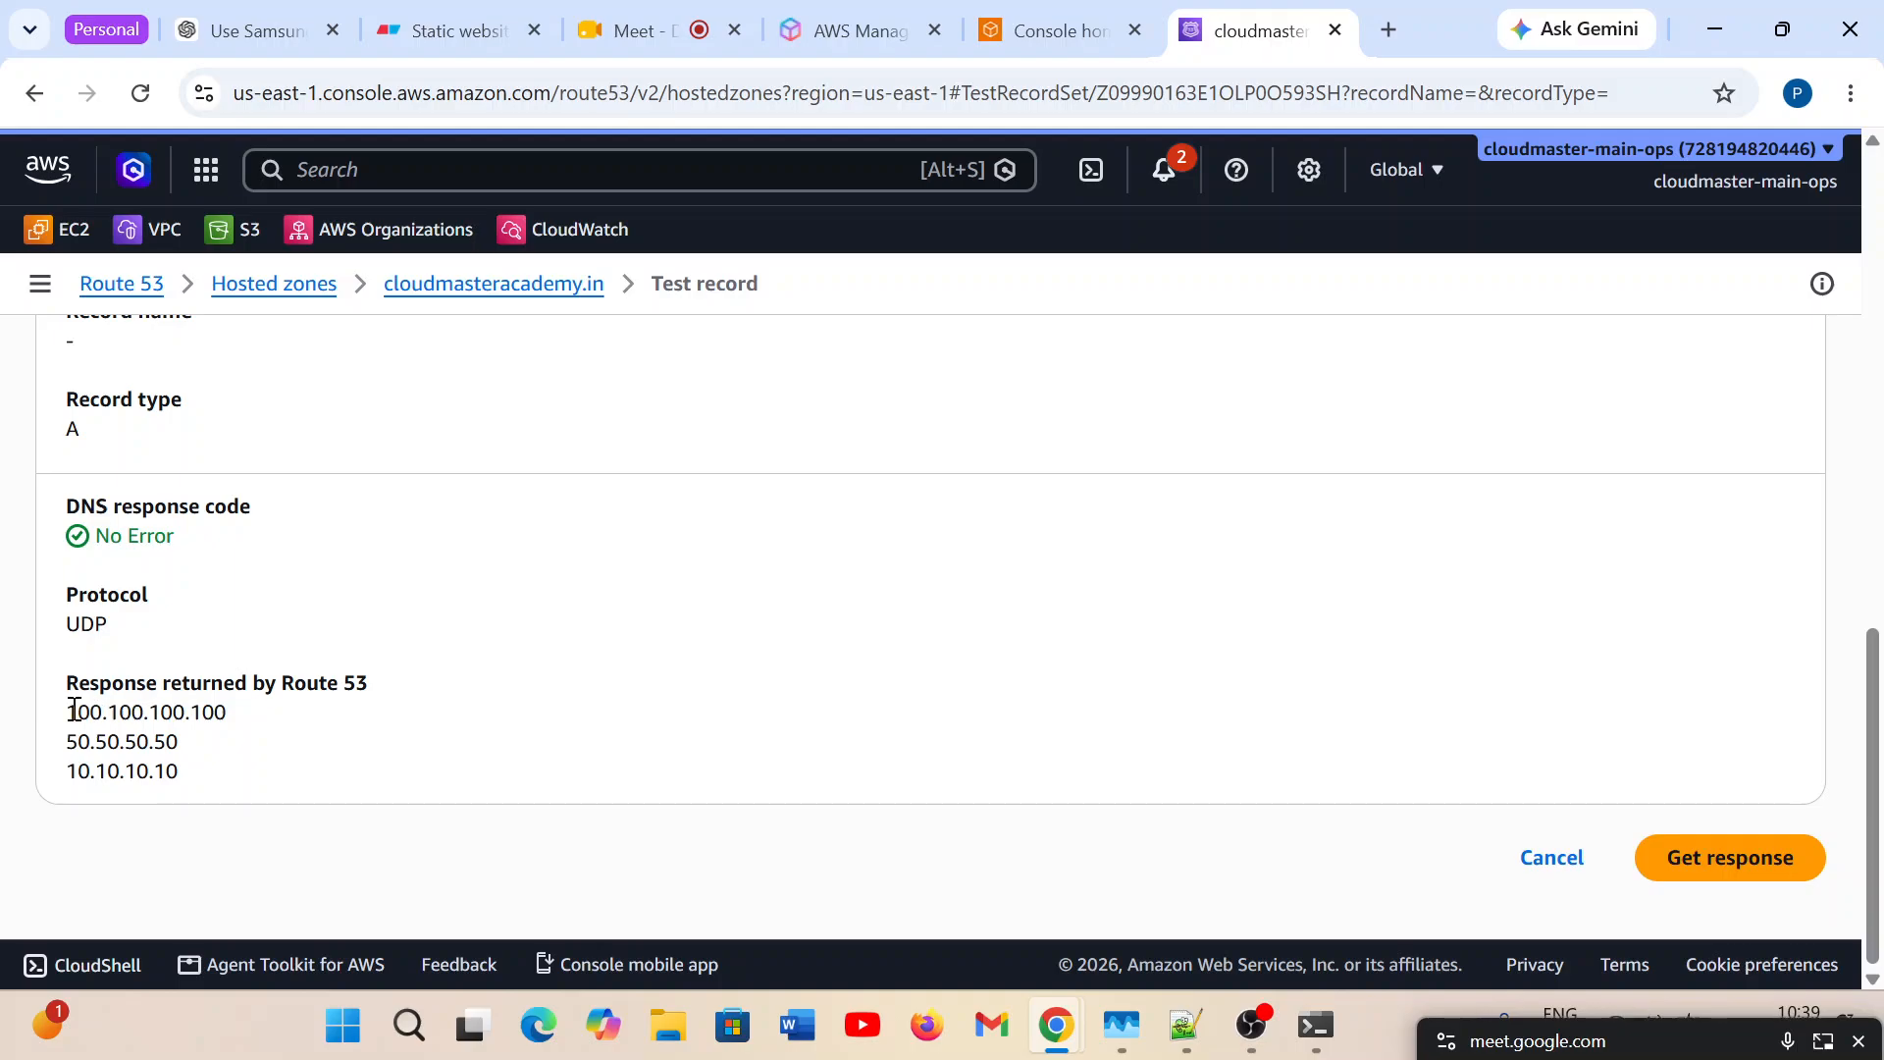
{"action": "left_click_drag", "start_coordinate": [67, 713], "coordinate": [243, 736]}
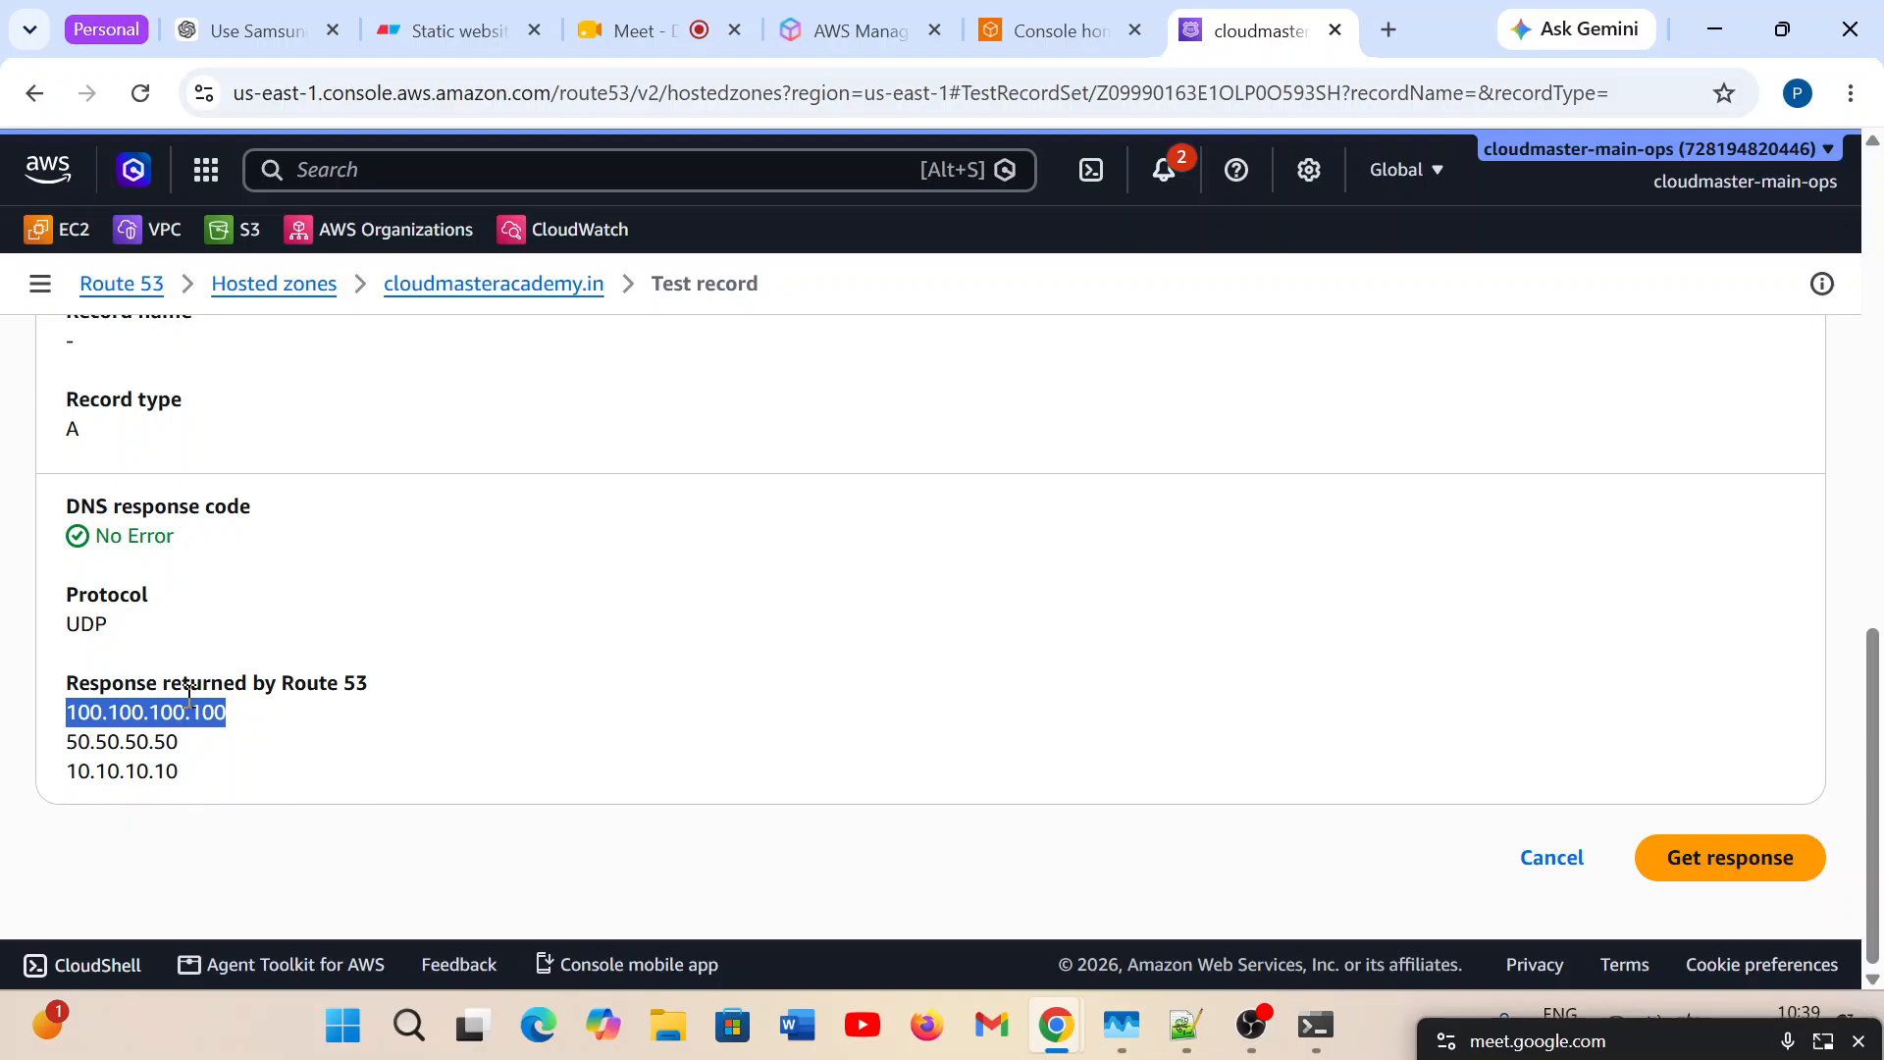
{"action": "left_click", "coordinate": [139, 736]}
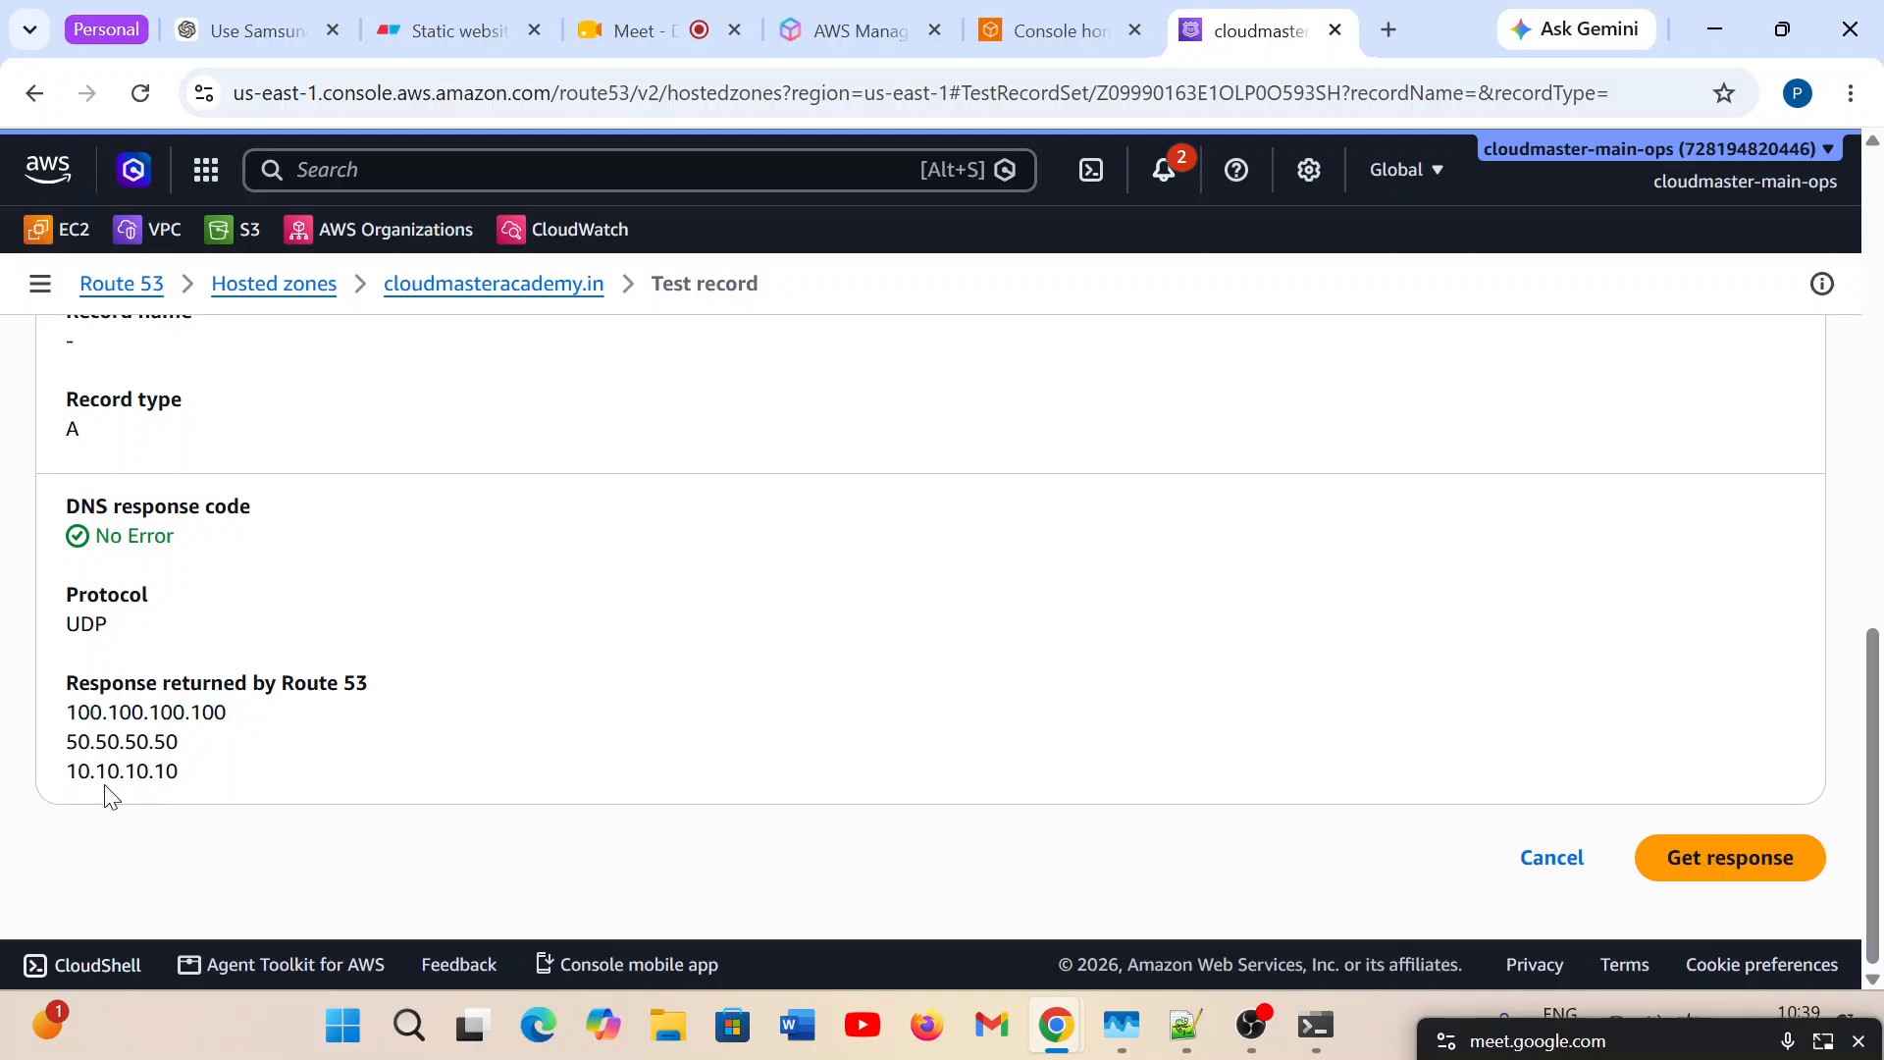
{"action": "double_click", "coordinate": [152, 720]}
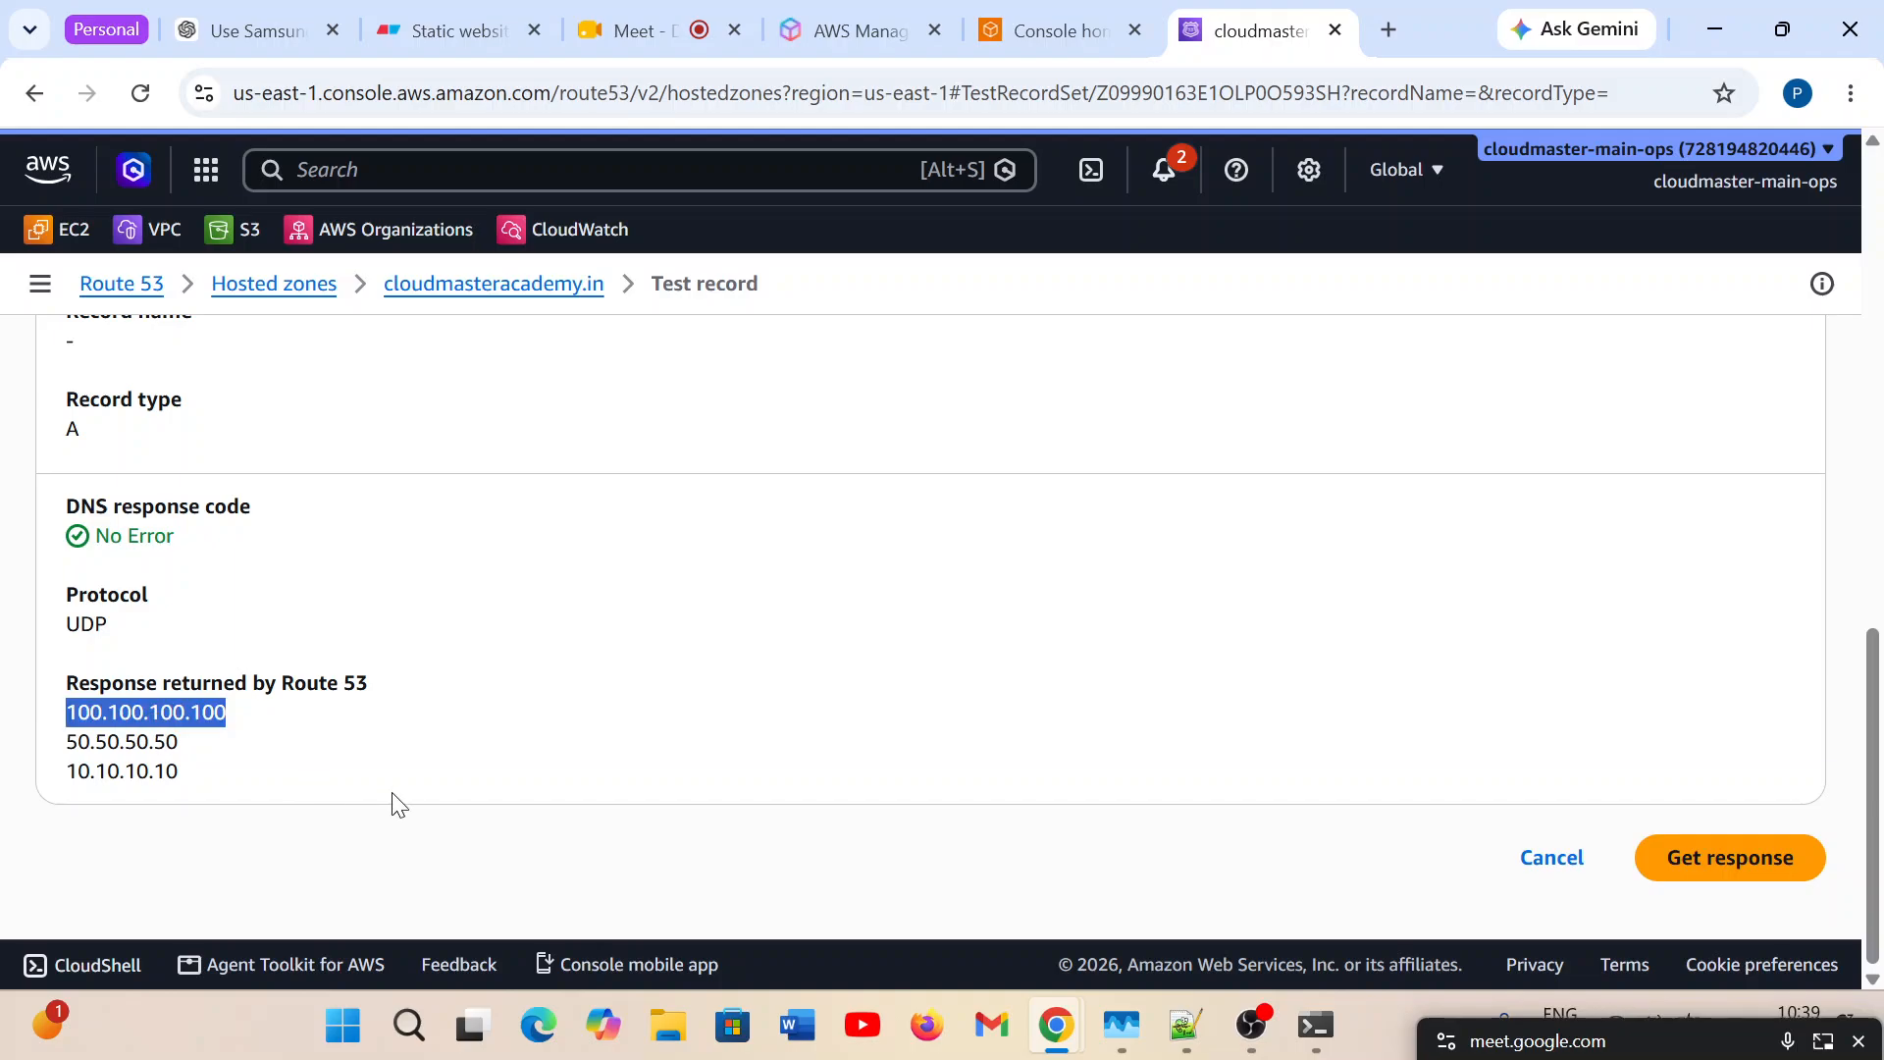
Request another test response and highlight its first and second returned addresses in turn.
{"action": "left_click", "coordinate": [1701, 871]}
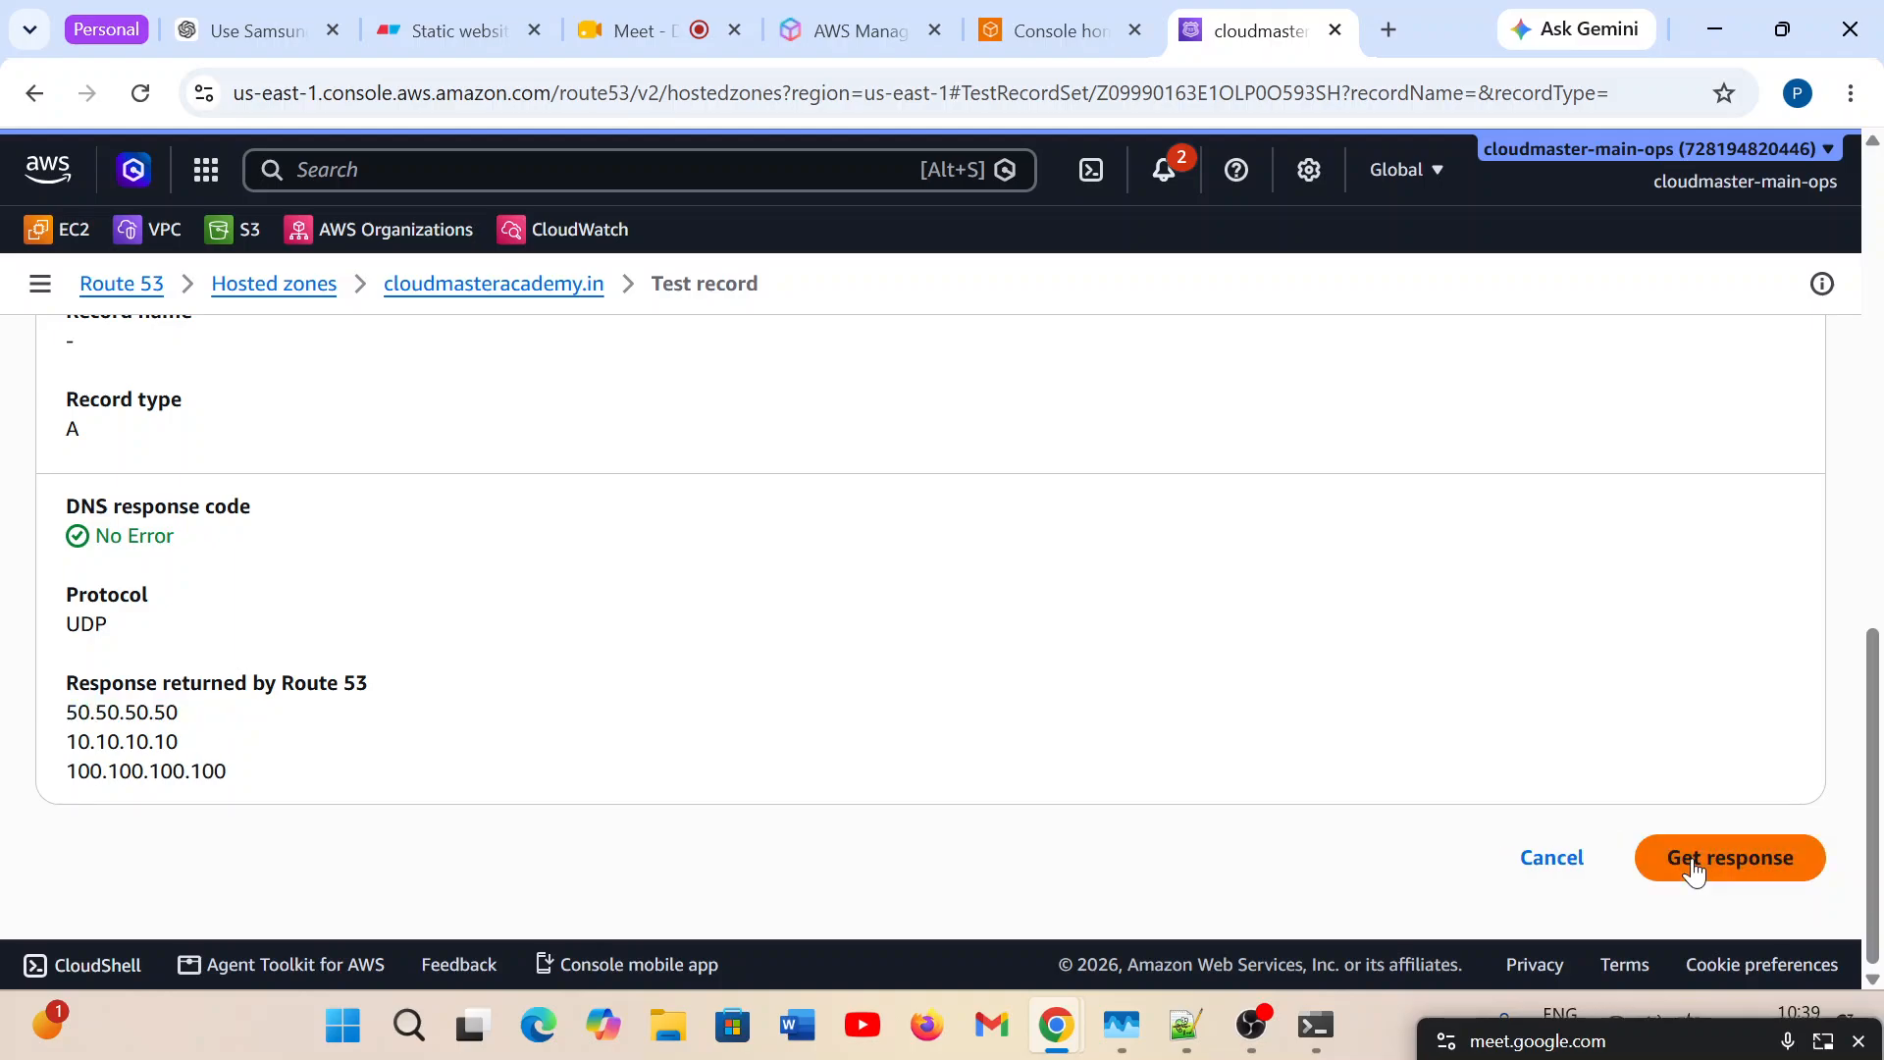
{"action": "double_click", "coordinate": [73, 712]}
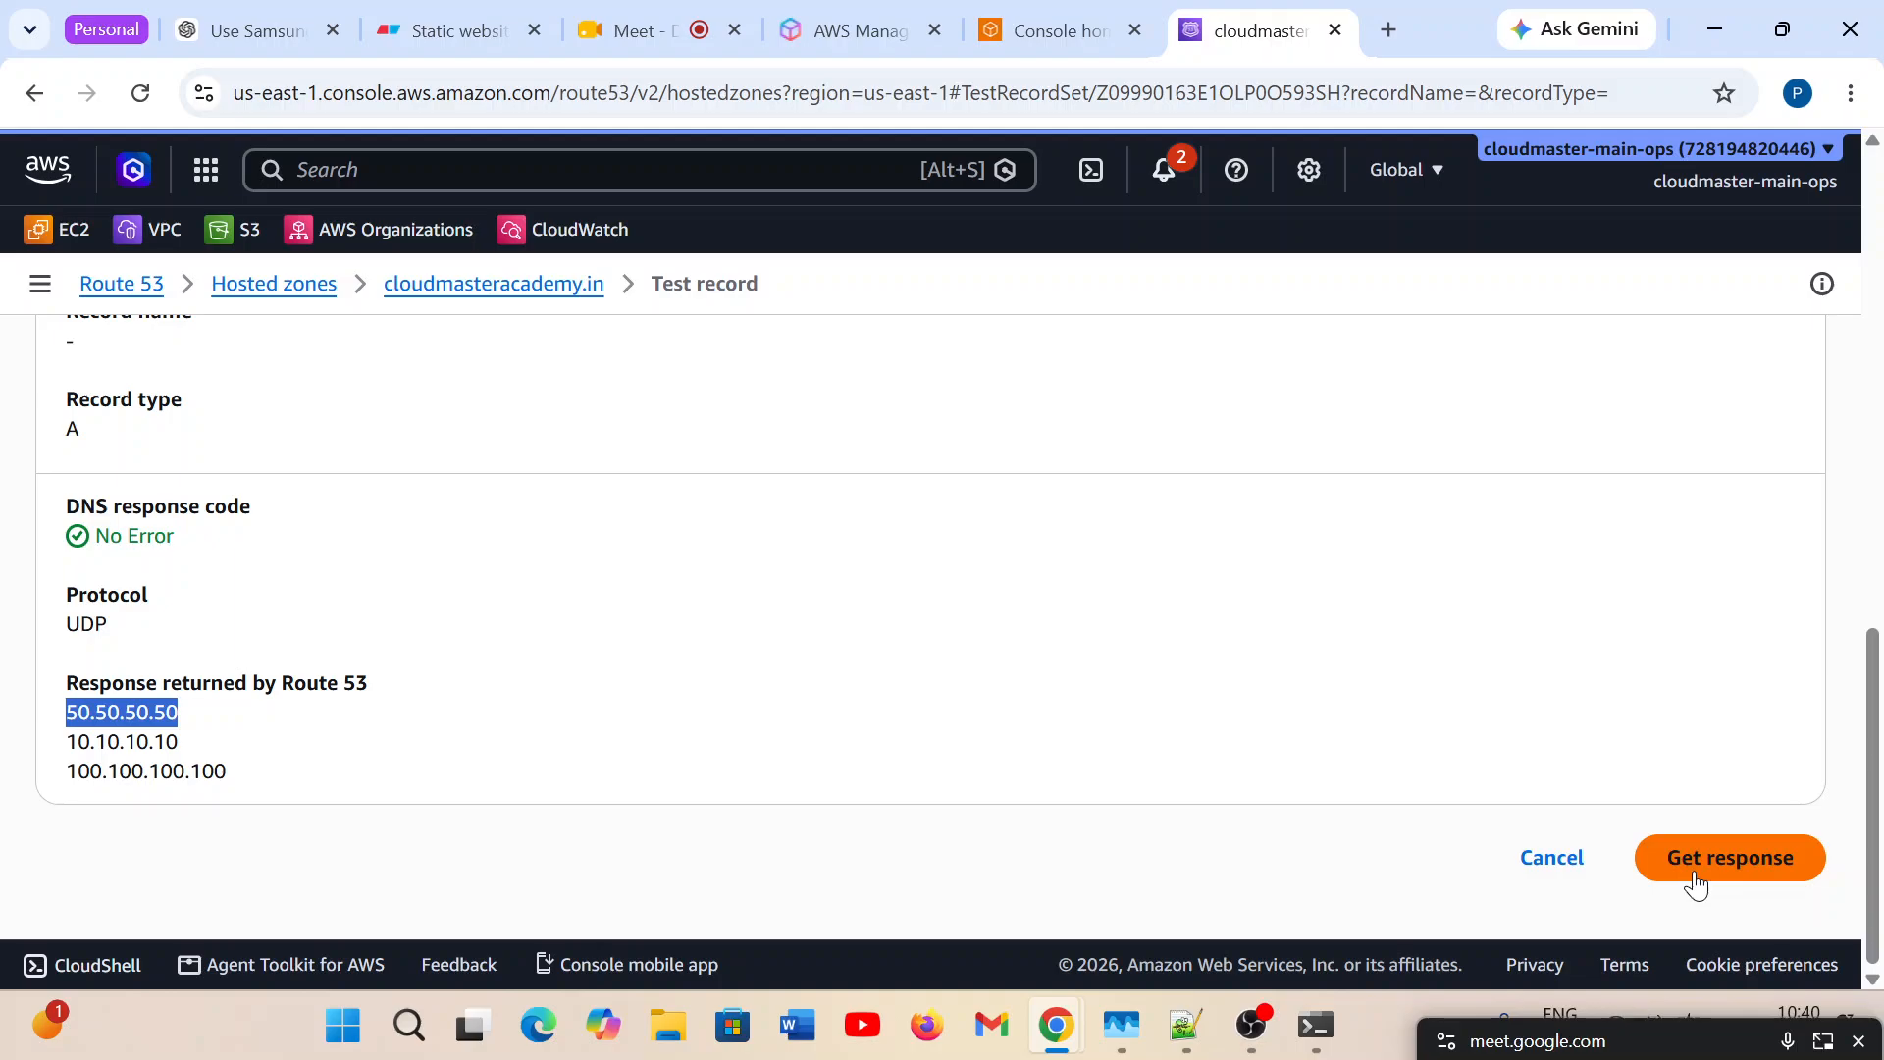
{"action": "double_click", "coordinate": [150, 741]}
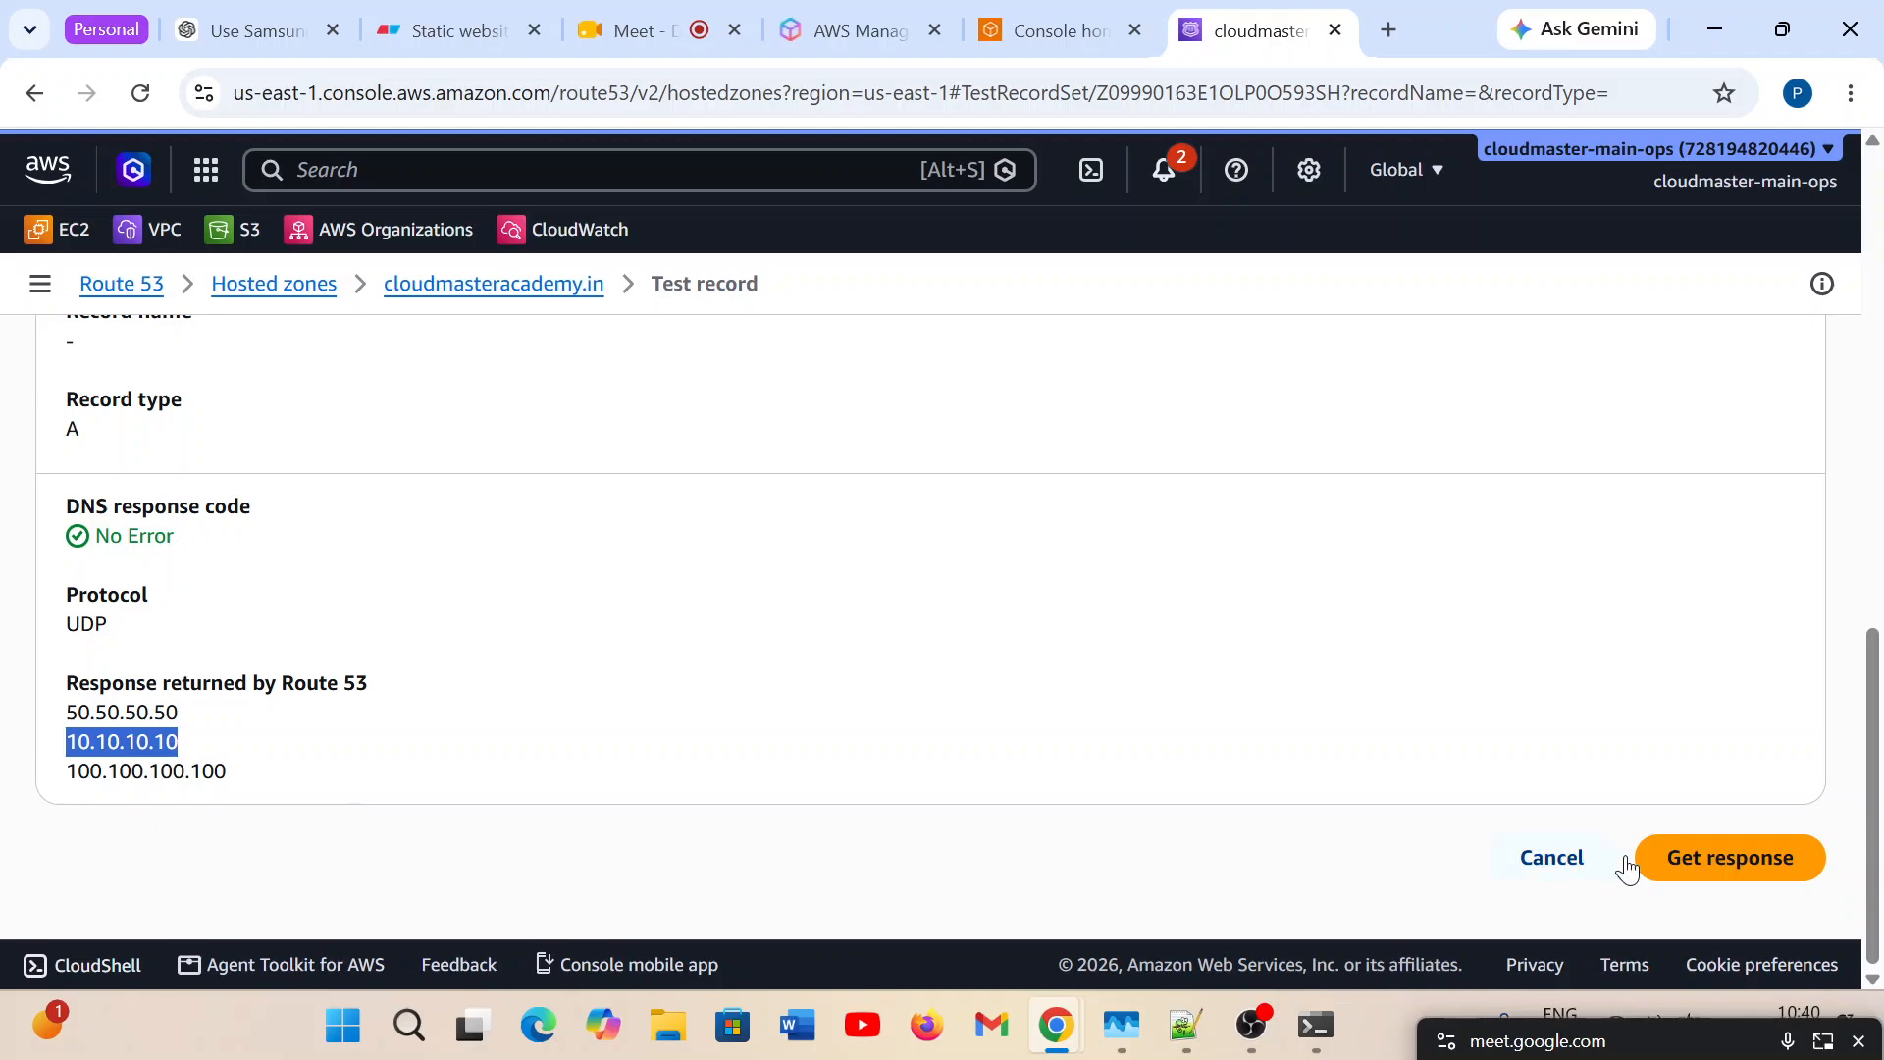
Request the Test record response for the A record repeatedly, ending by highlighting the second and first returned addresses in turn.
{"action": "left_click", "coordinate": [1753, 873]}
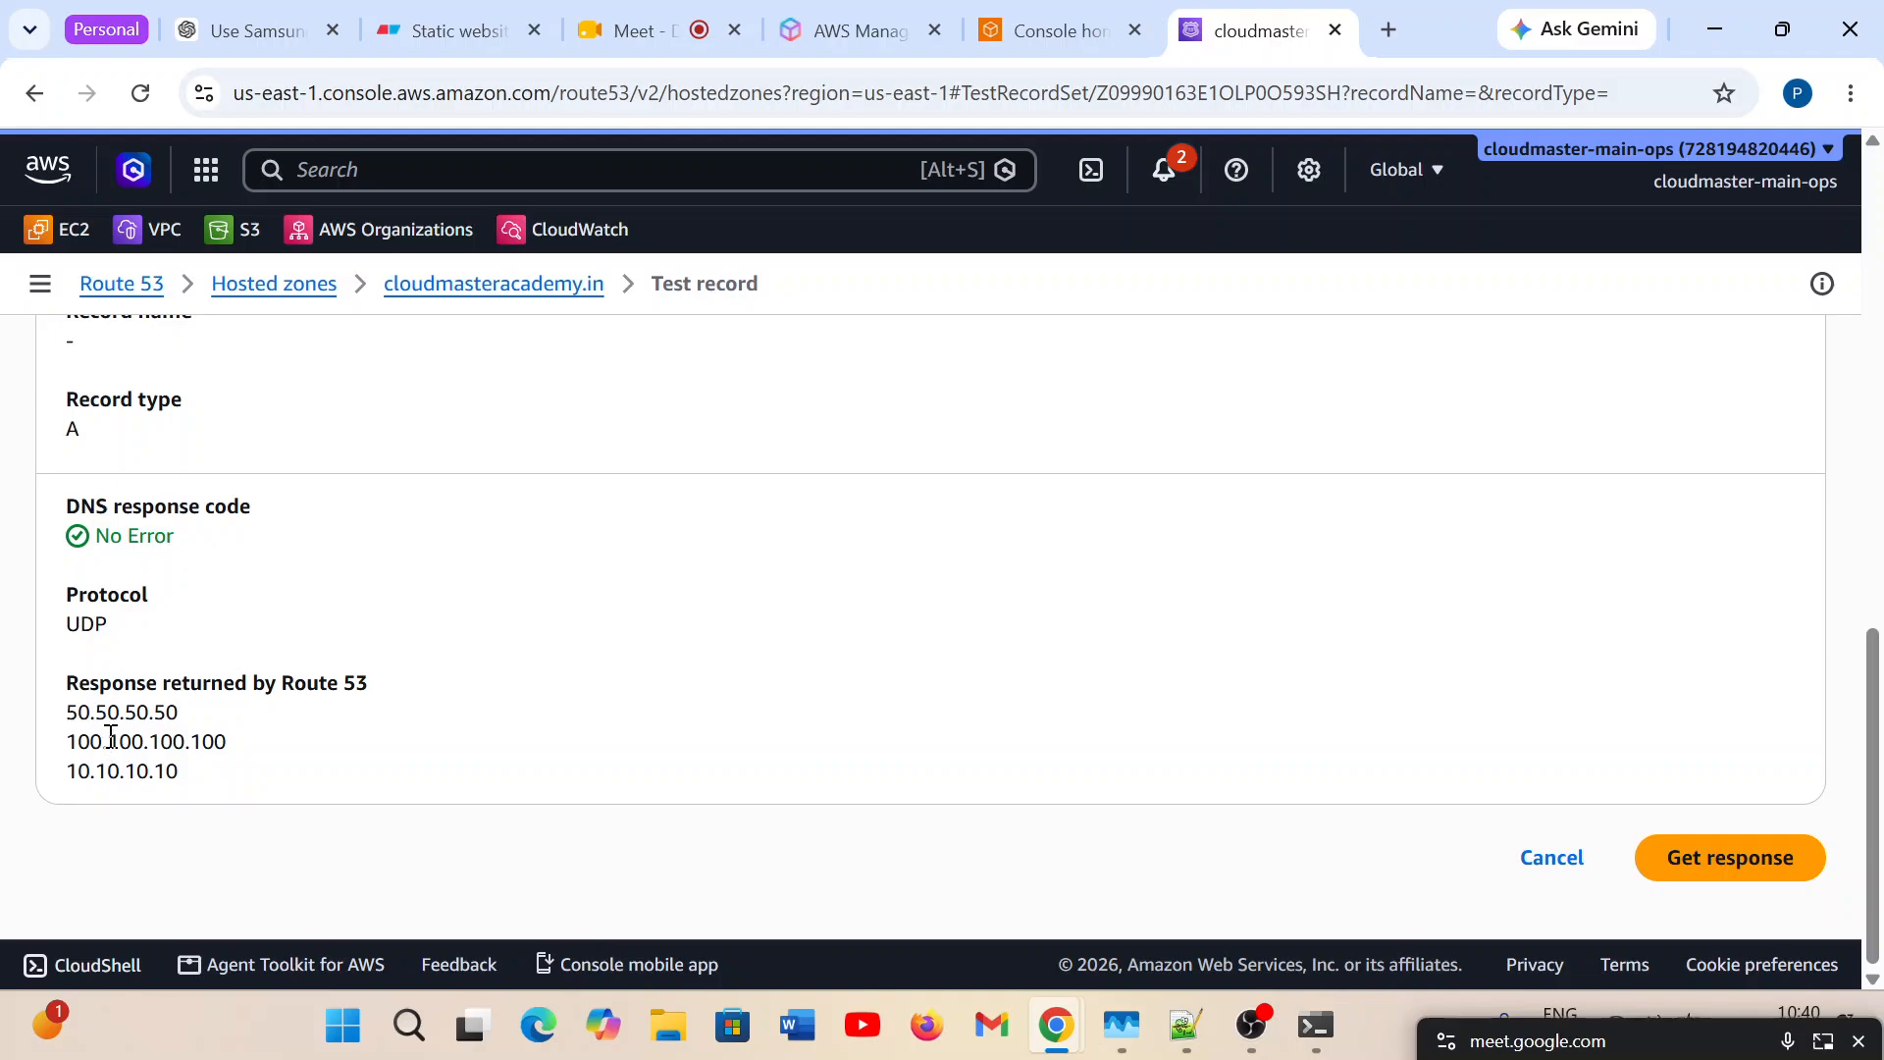
{"action": "left_click", "coordinate": [1715, 866]}
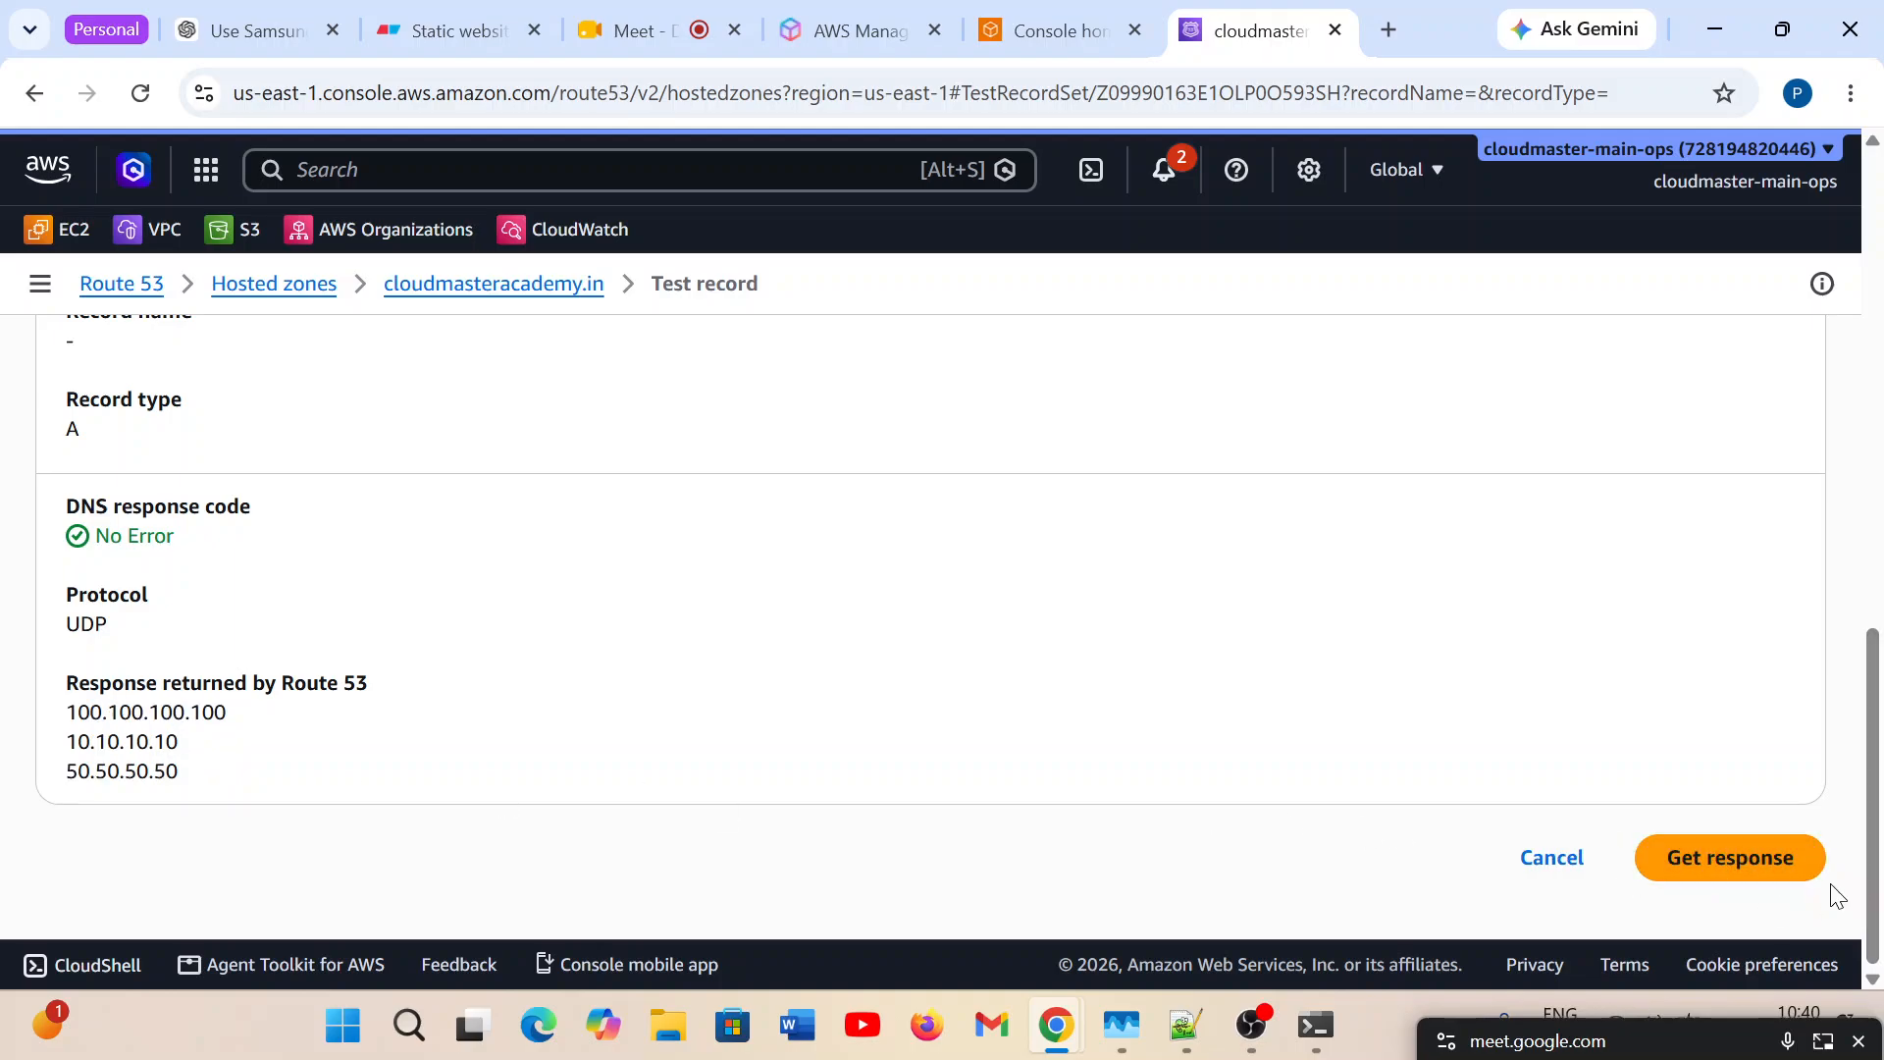
{"action": "left_click", "coordinate": [1802, 872]}
{"action": "left_click", "coordinate": [1804, 874]}
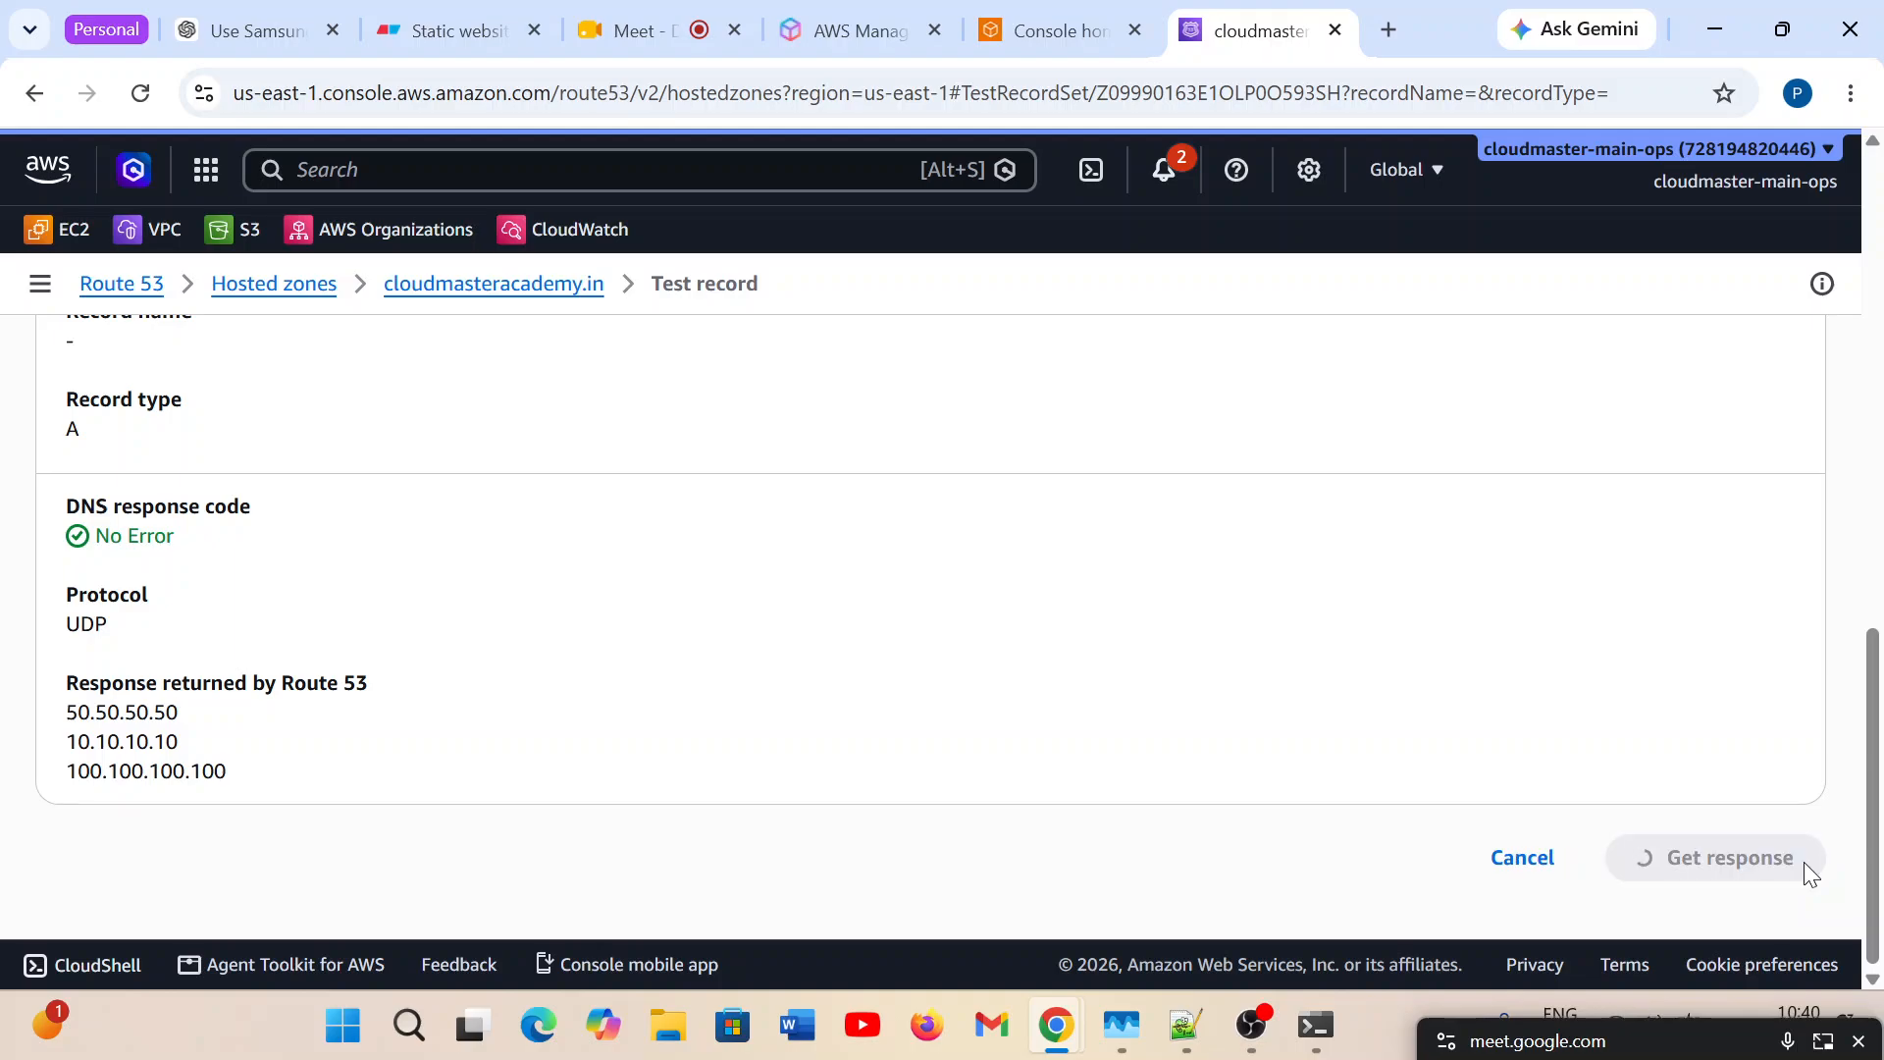
{"action": "left_click", "coordinate": [1732, 863]}
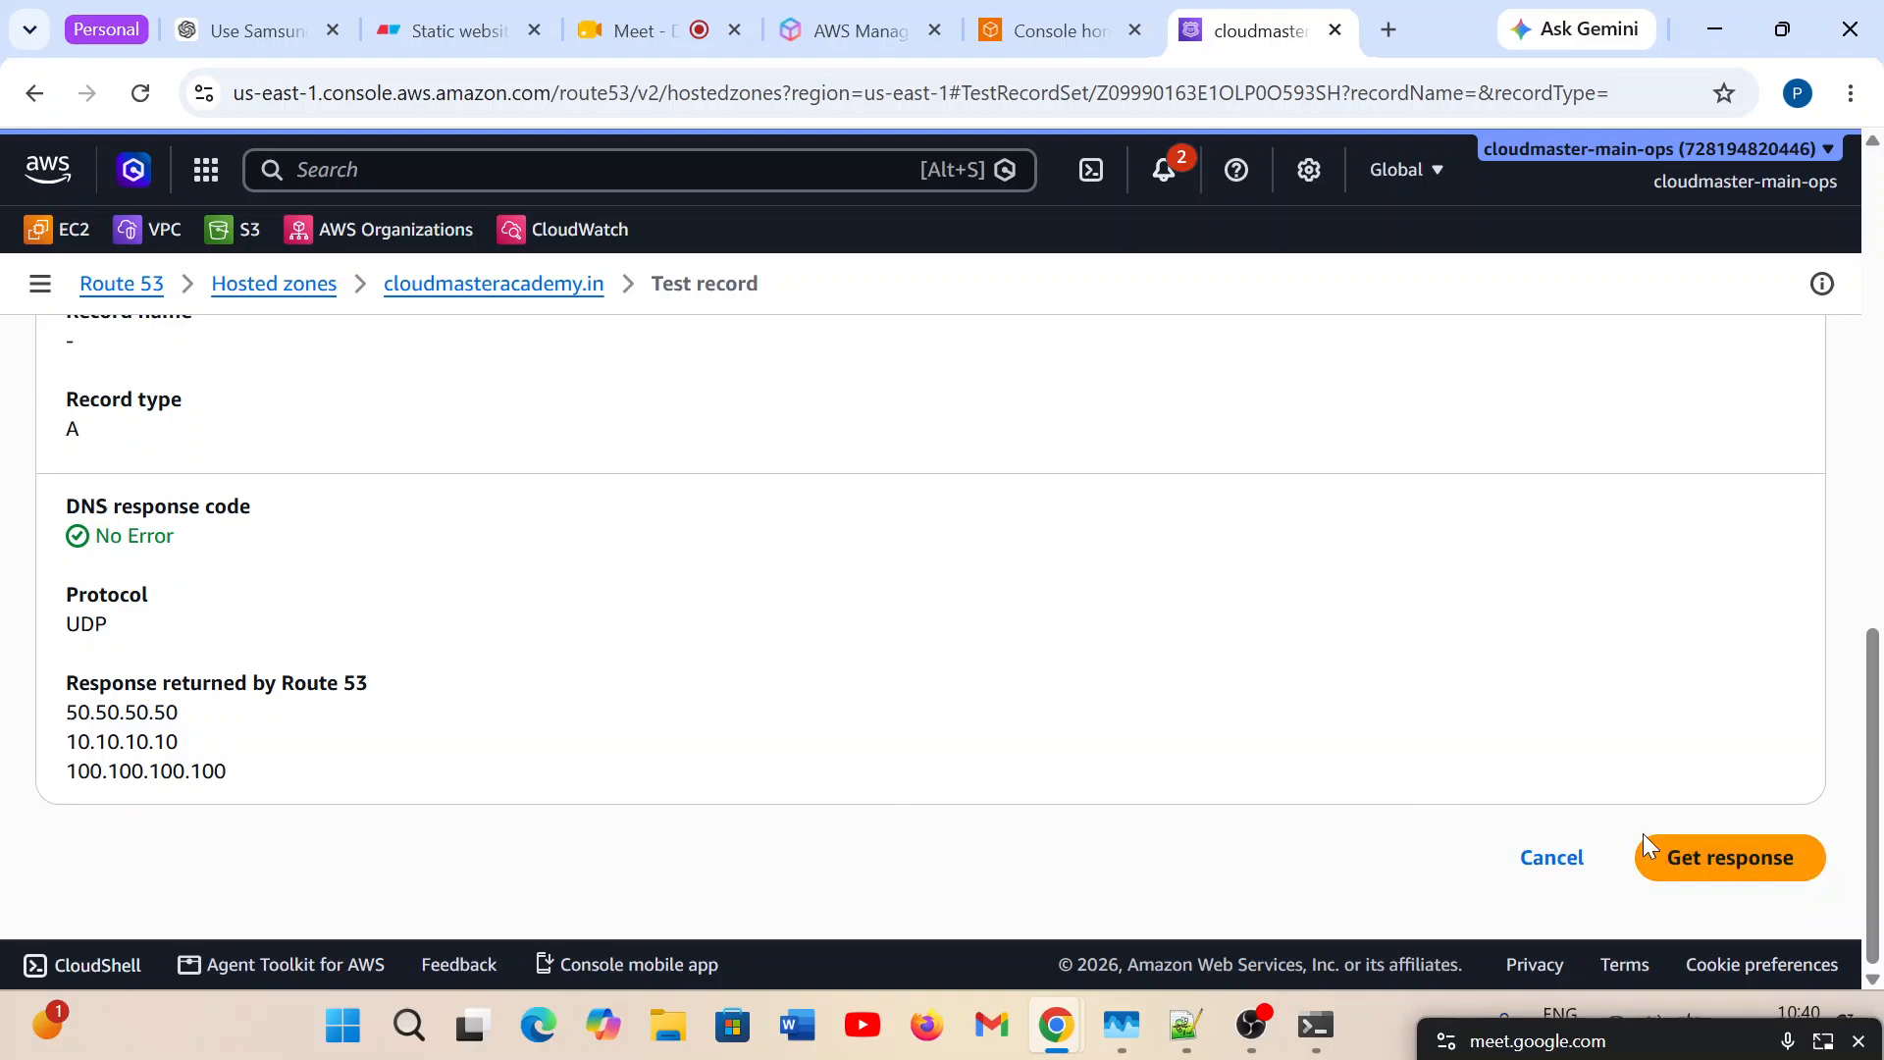
{"action": "left_click", "coordinate": [1733, 865]}
{"action": "left_click", "coordinate": [1730, 859]}
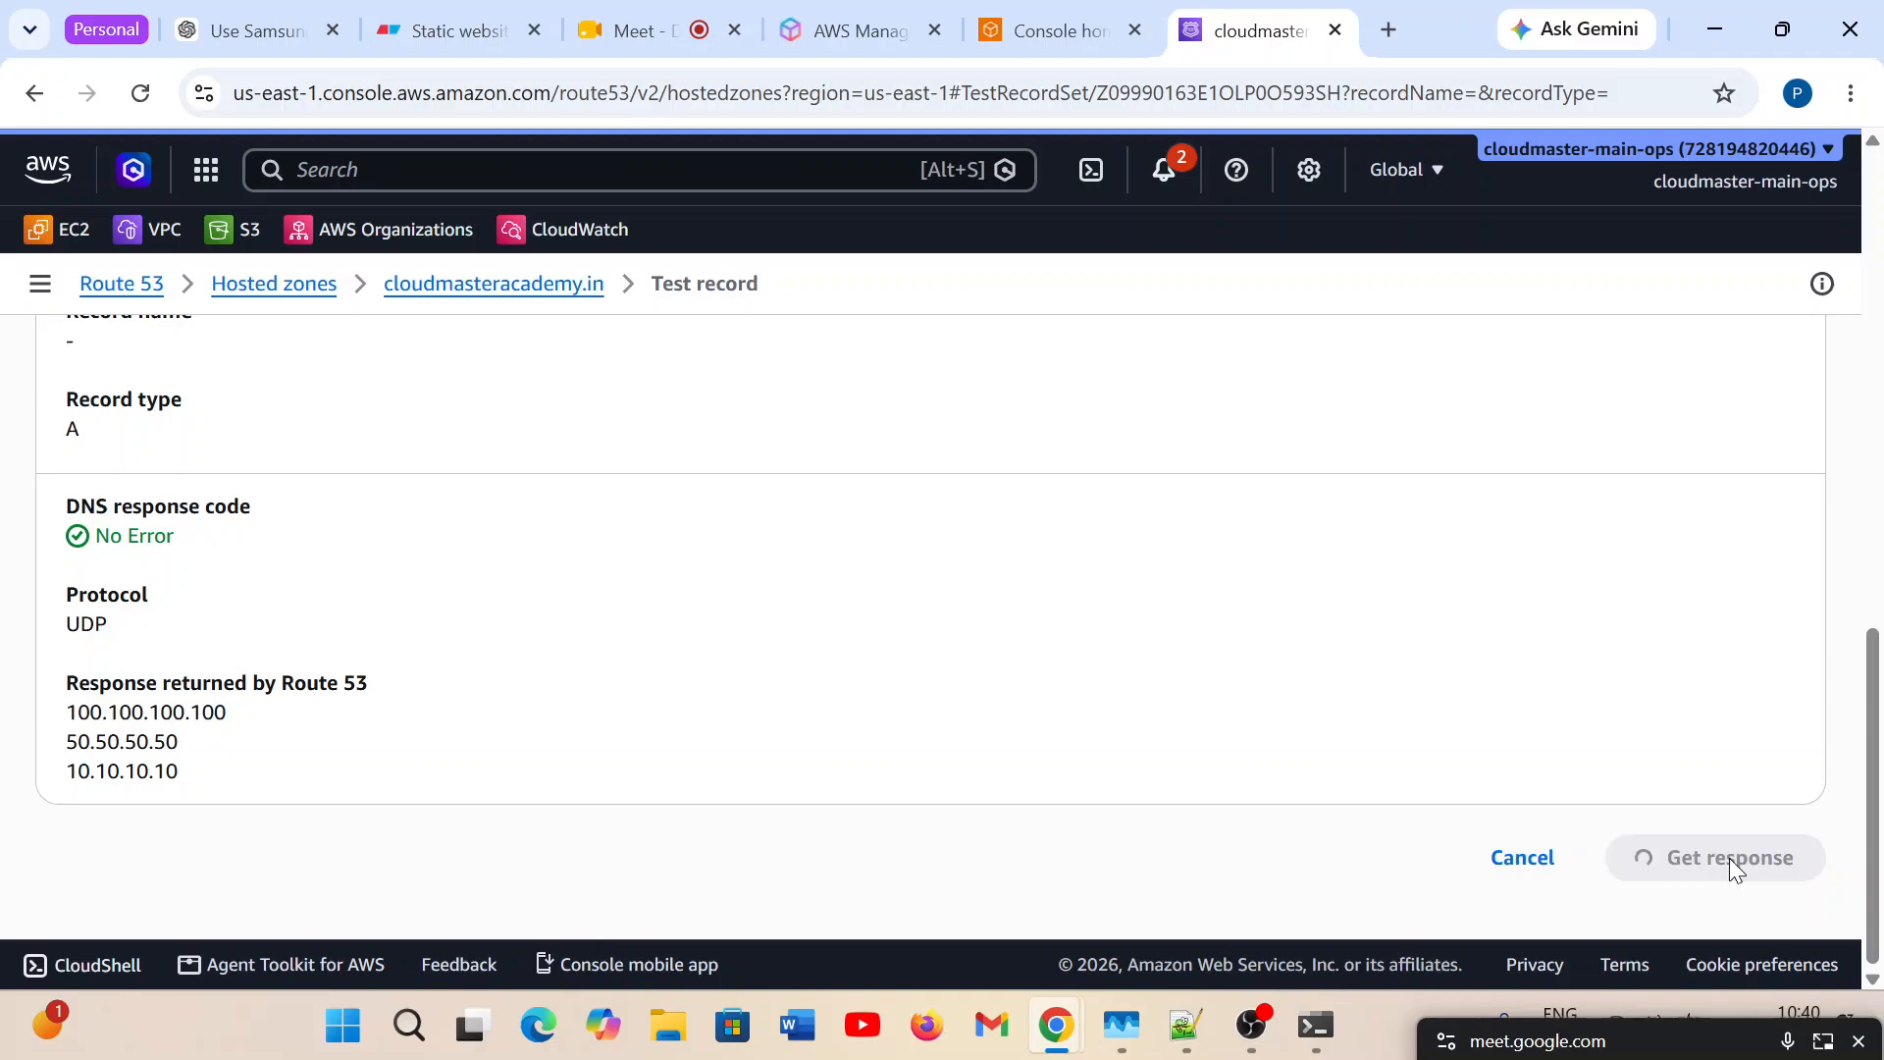
{"action": "left_click", "coordinate": [1730, 864]}
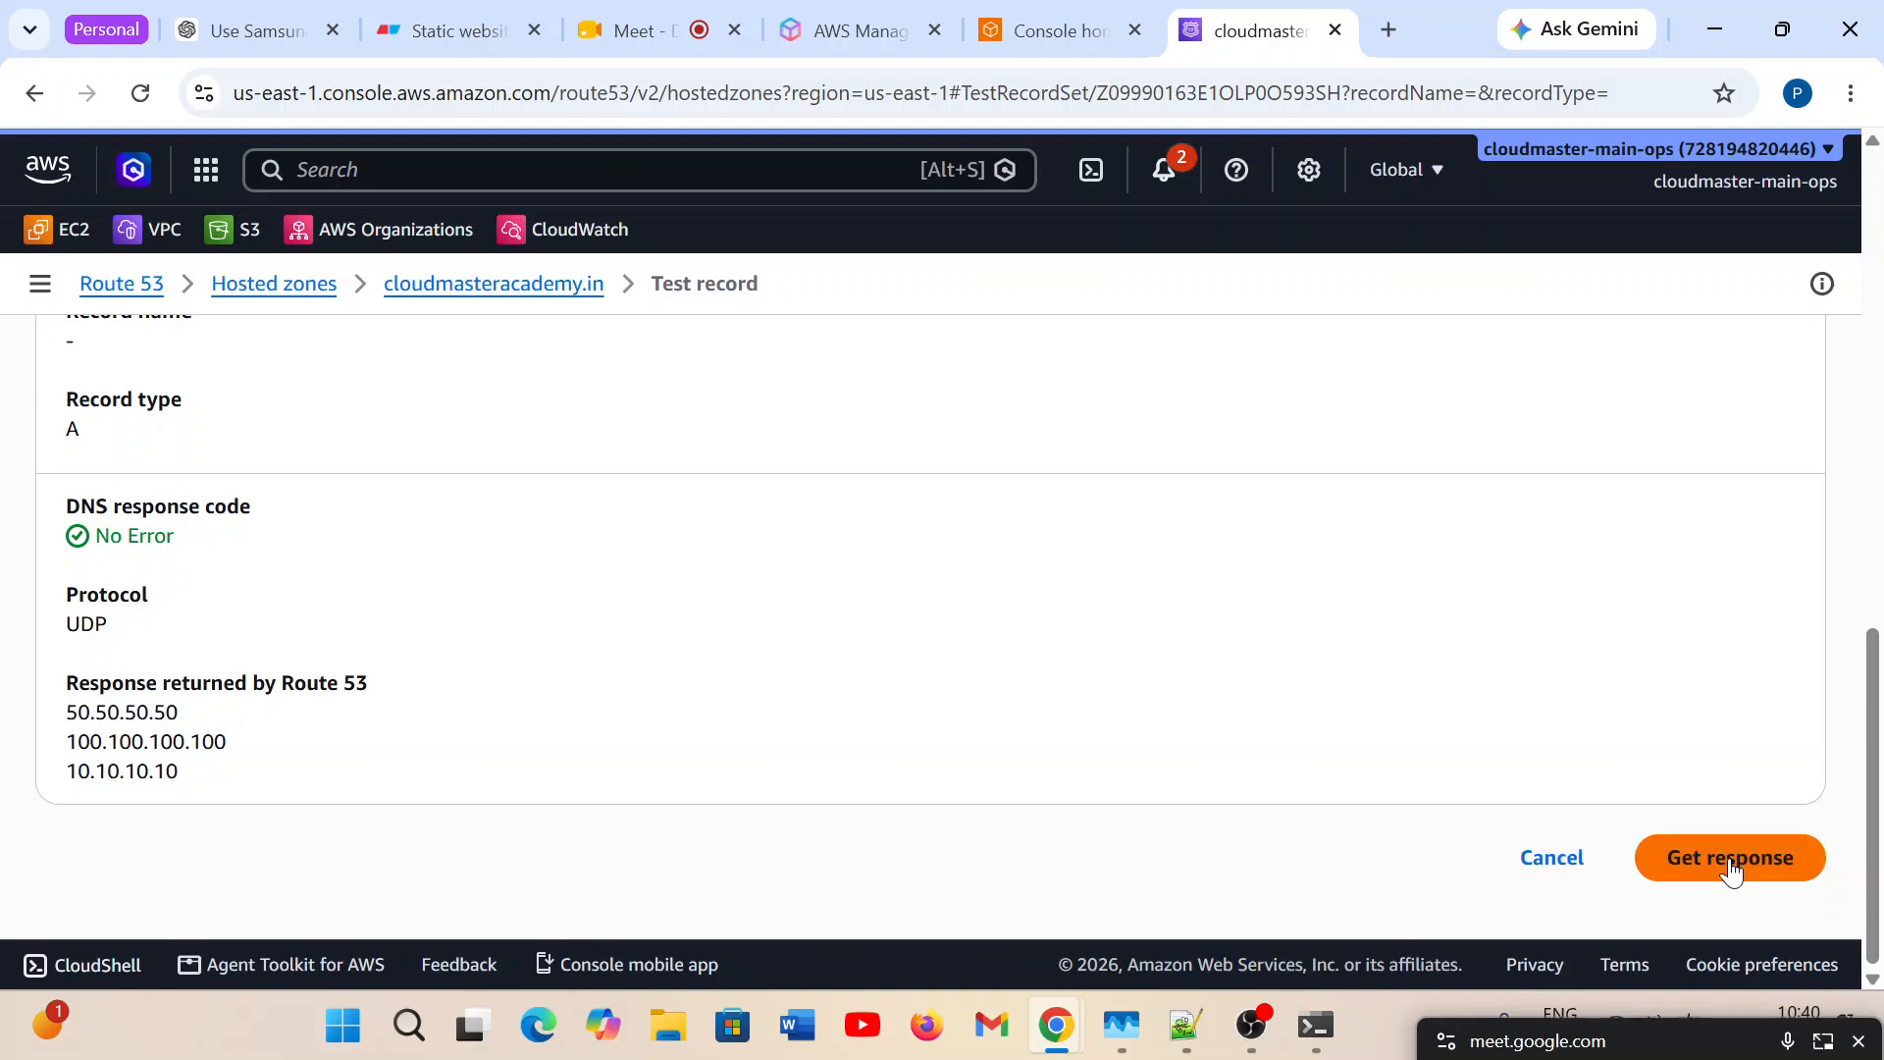
{"action": "left_click", "coordinate": [1730, 864]}
{"action": "left_click", "coordinate": [1730, 864]}
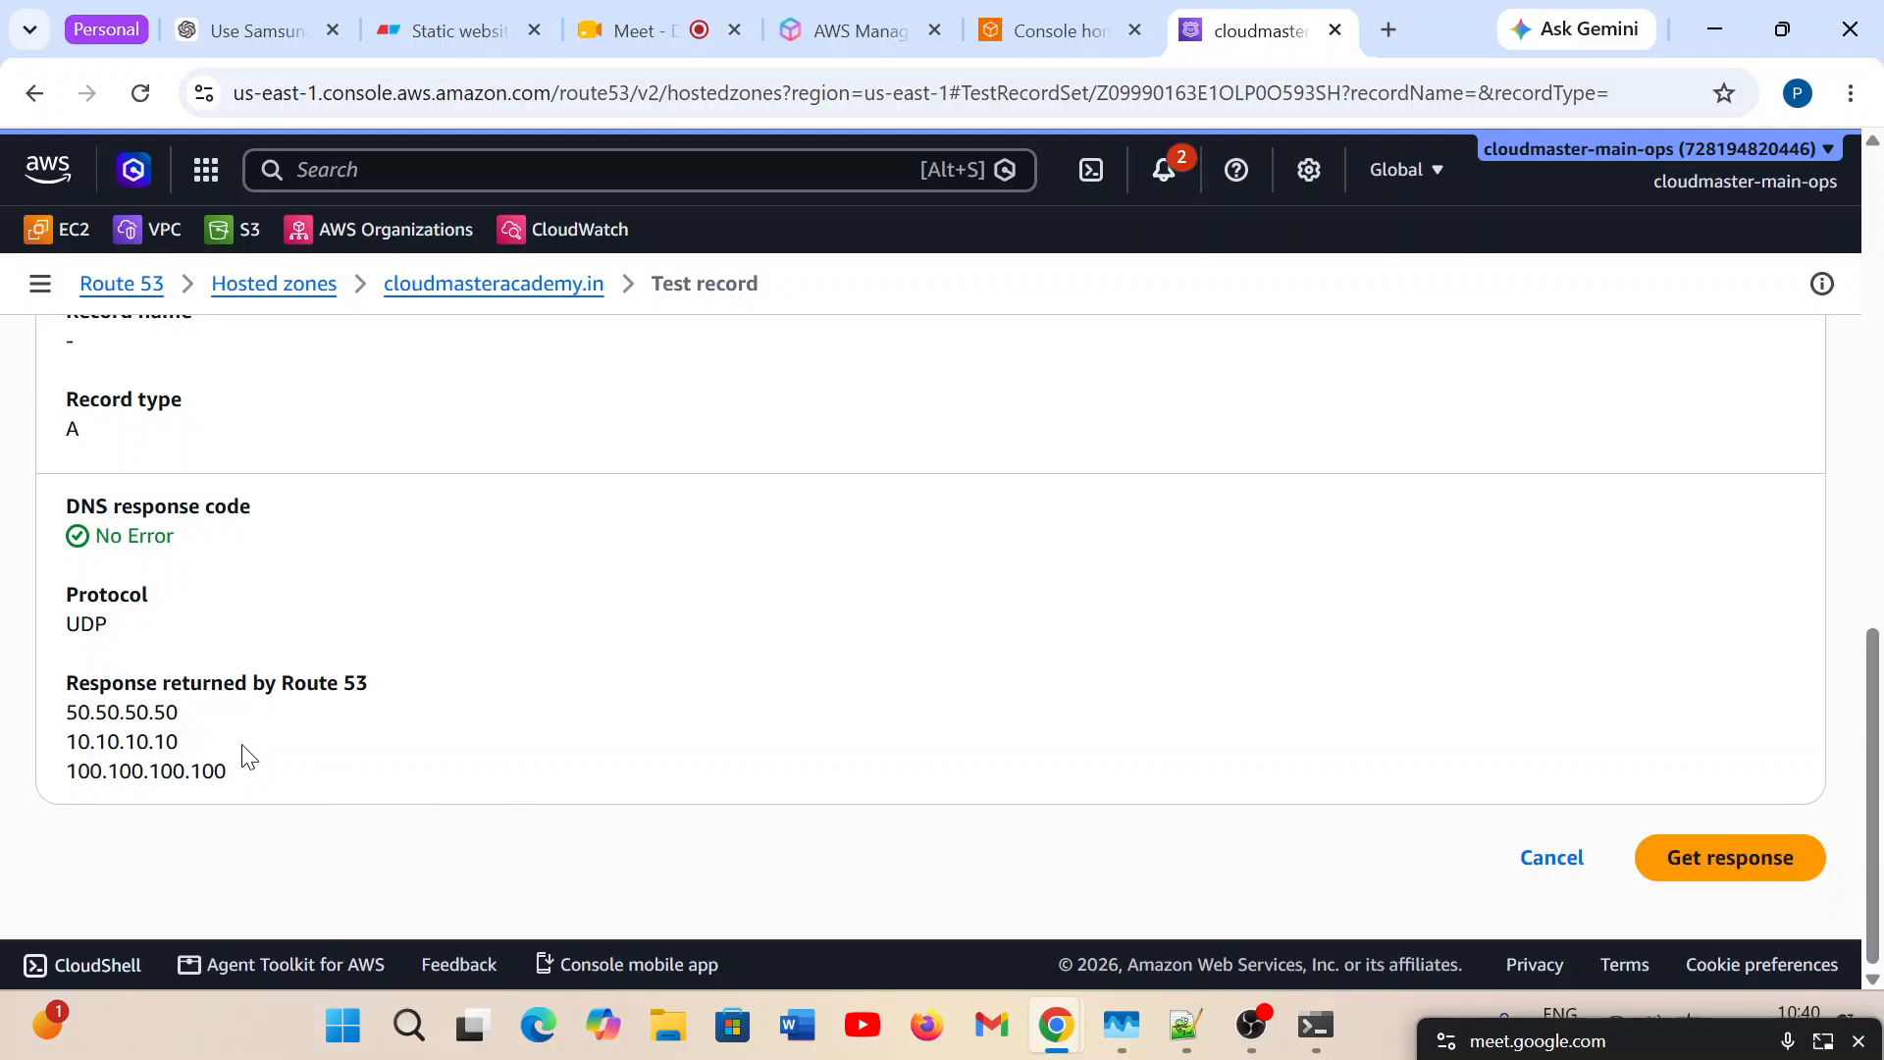
{"action": "double_click", "coordinate": [149, 738]}
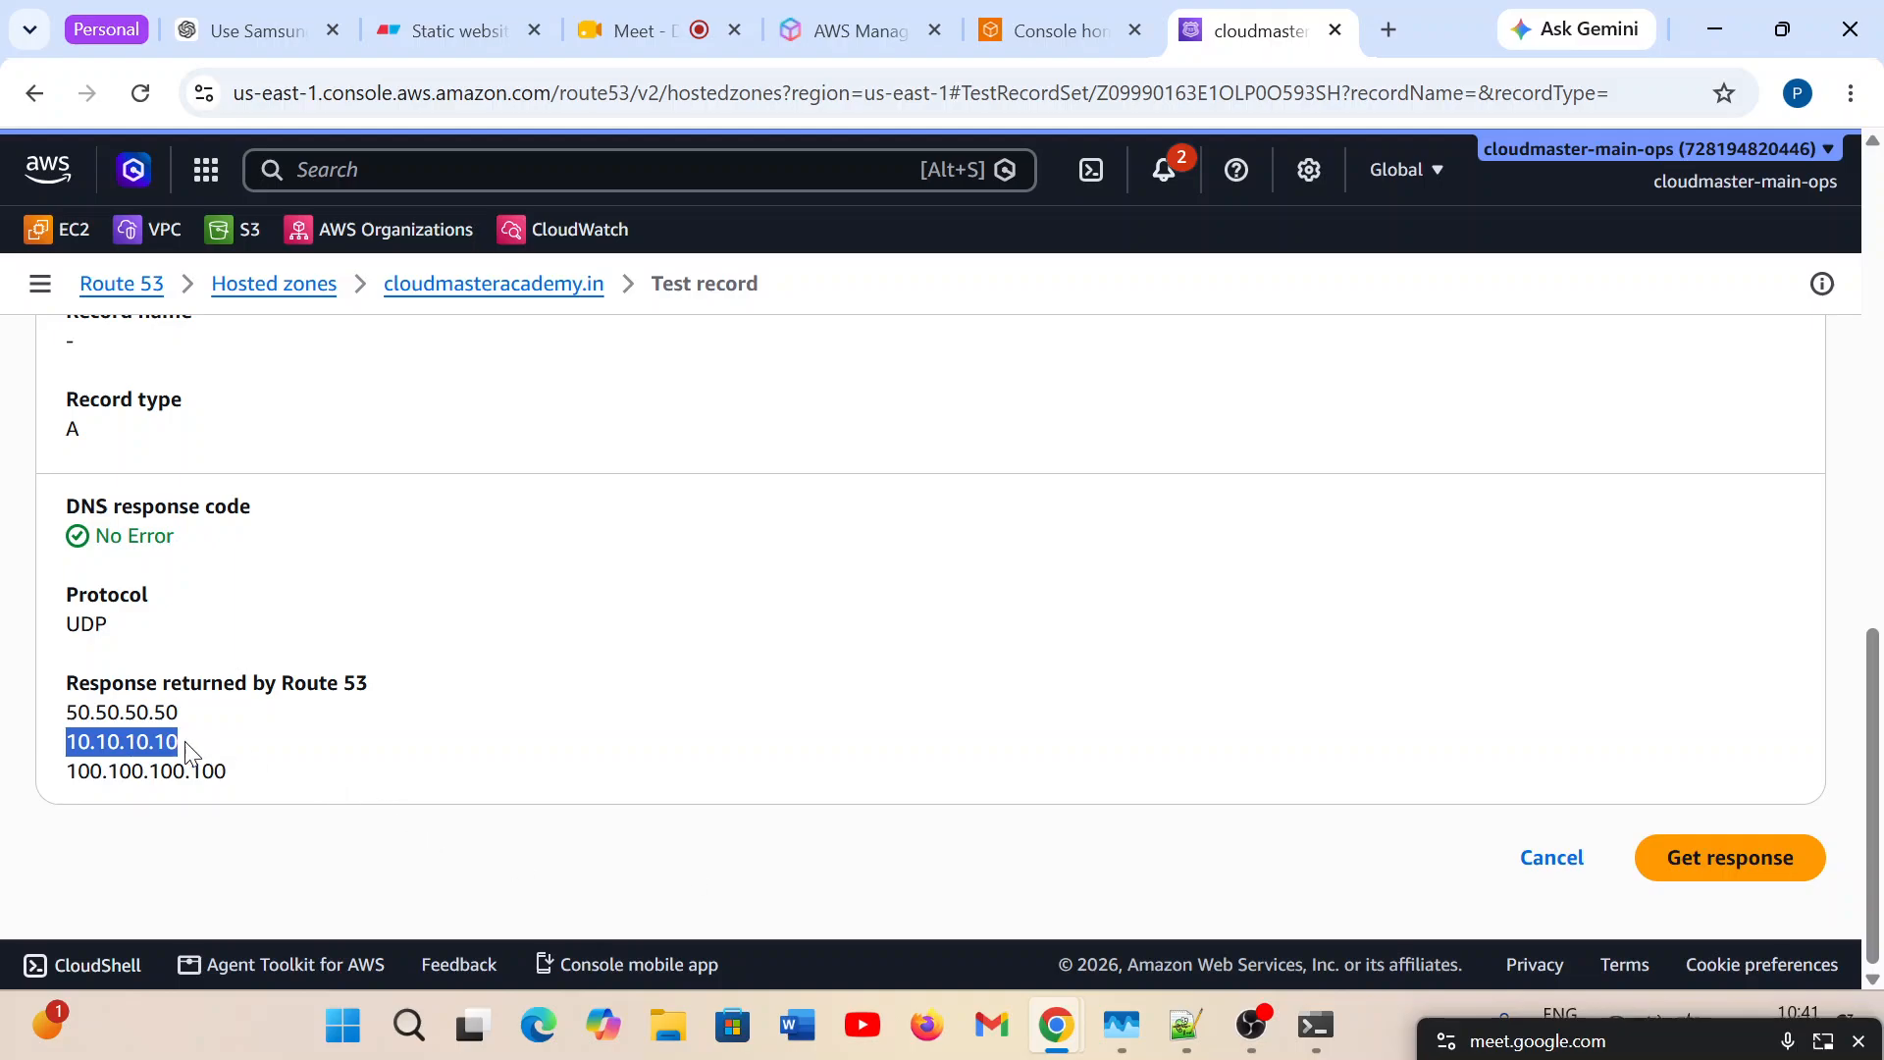
{"action": "double_click", "coordinate": [148, 719]}
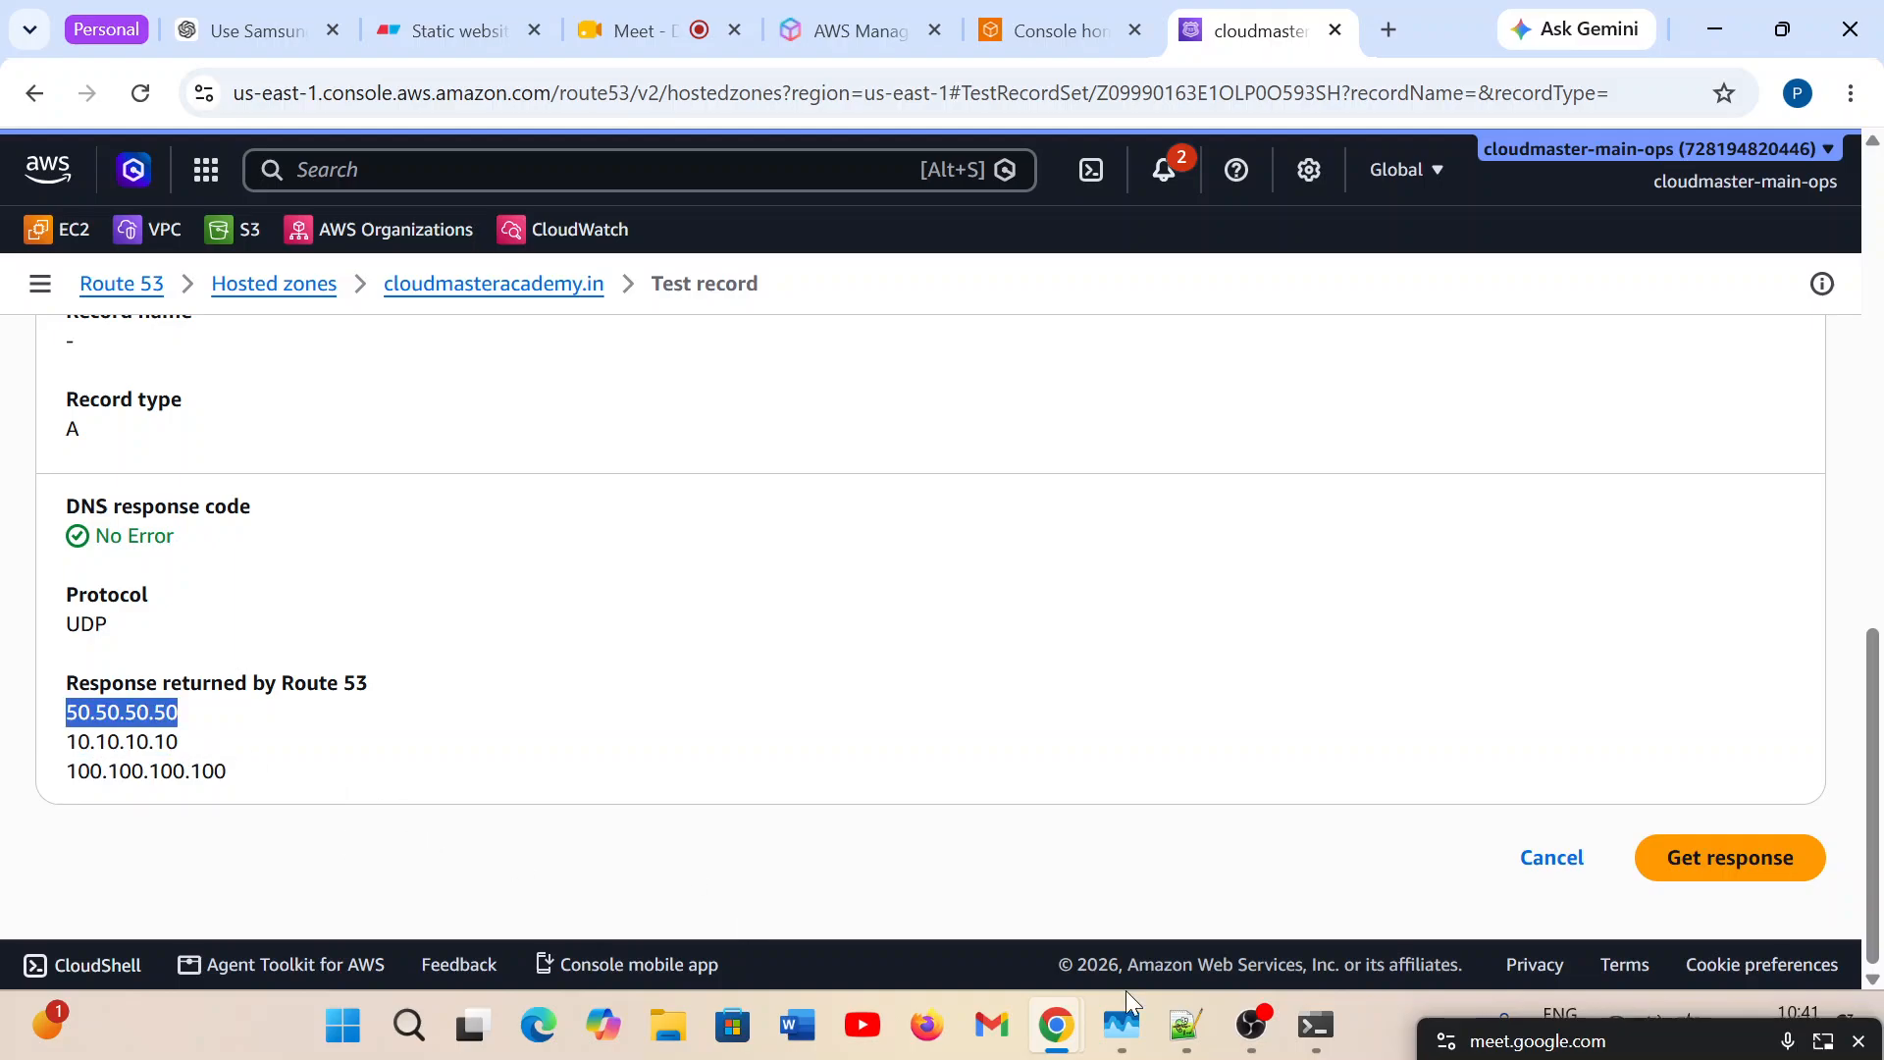
Request a further series of Test record responses to compare the order of the returned addresses.
{"action": "left_click", "coordinate": [1723, 855]}
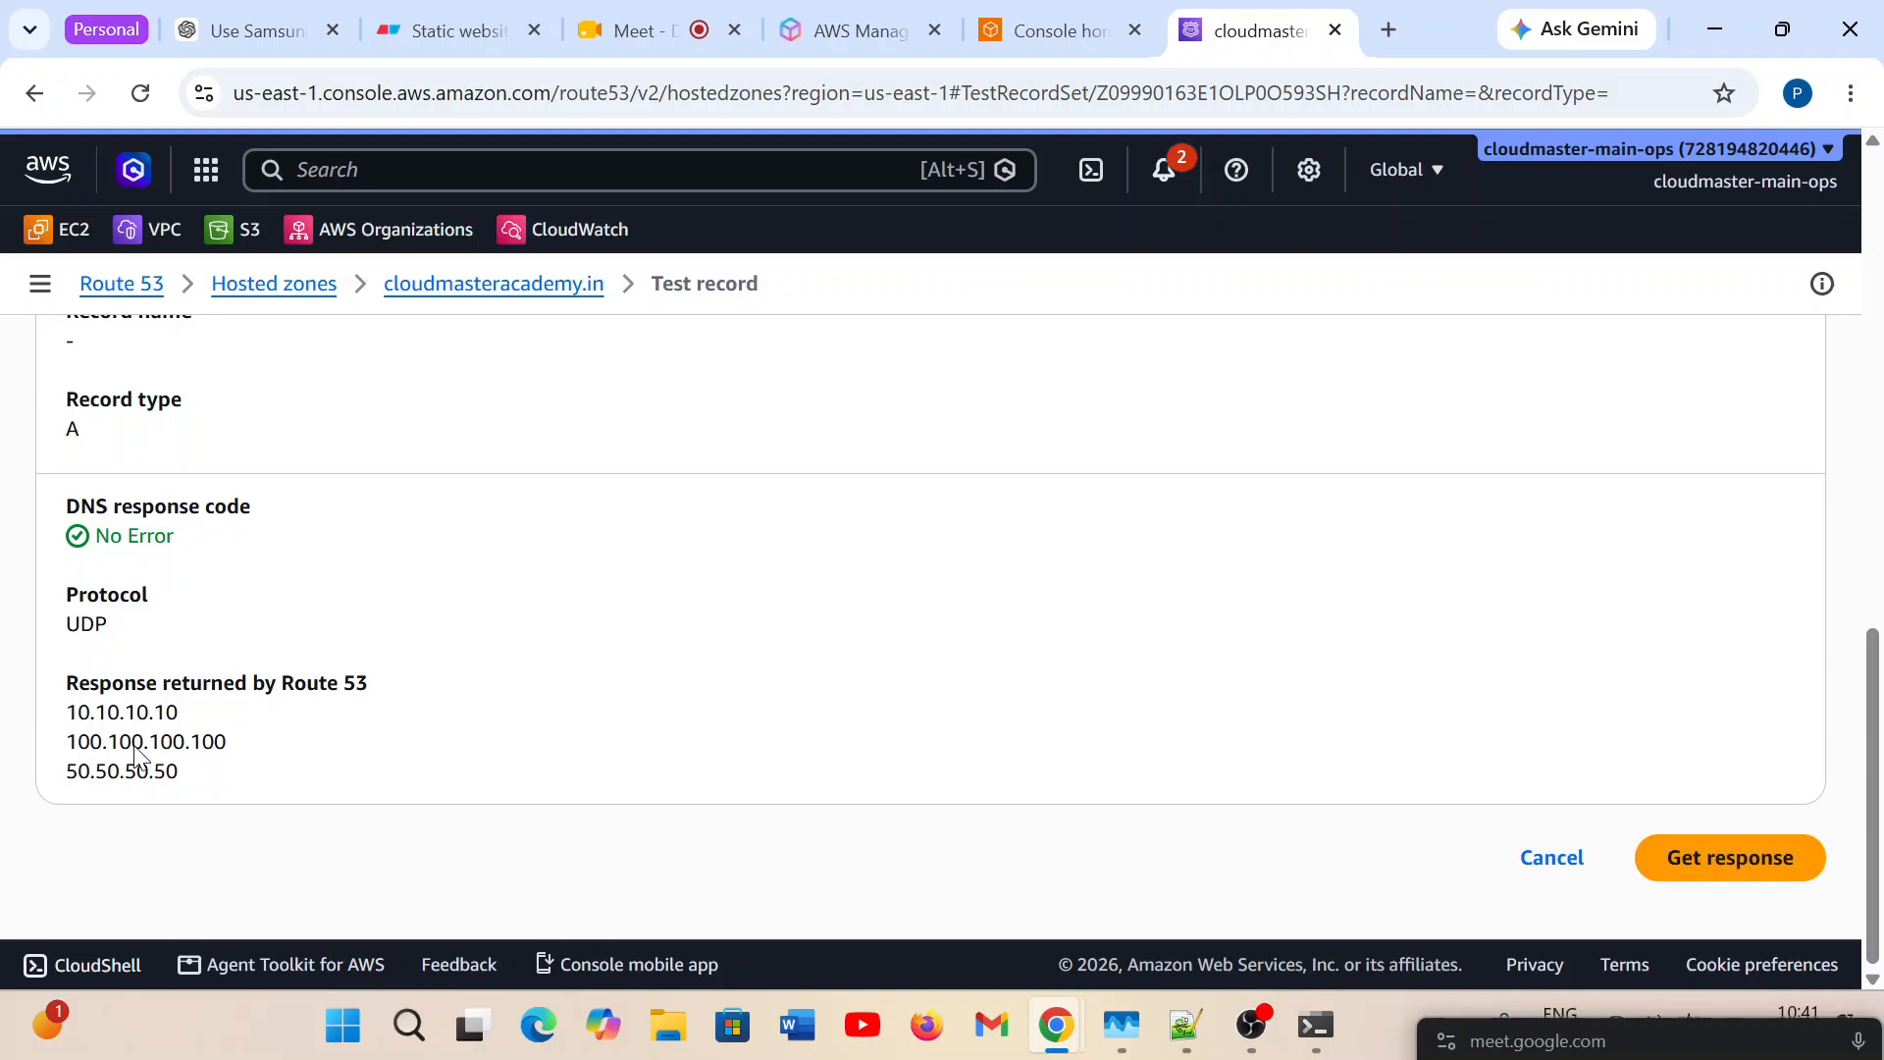
{"action": "left_click", "coordinate": [1759, 864]}
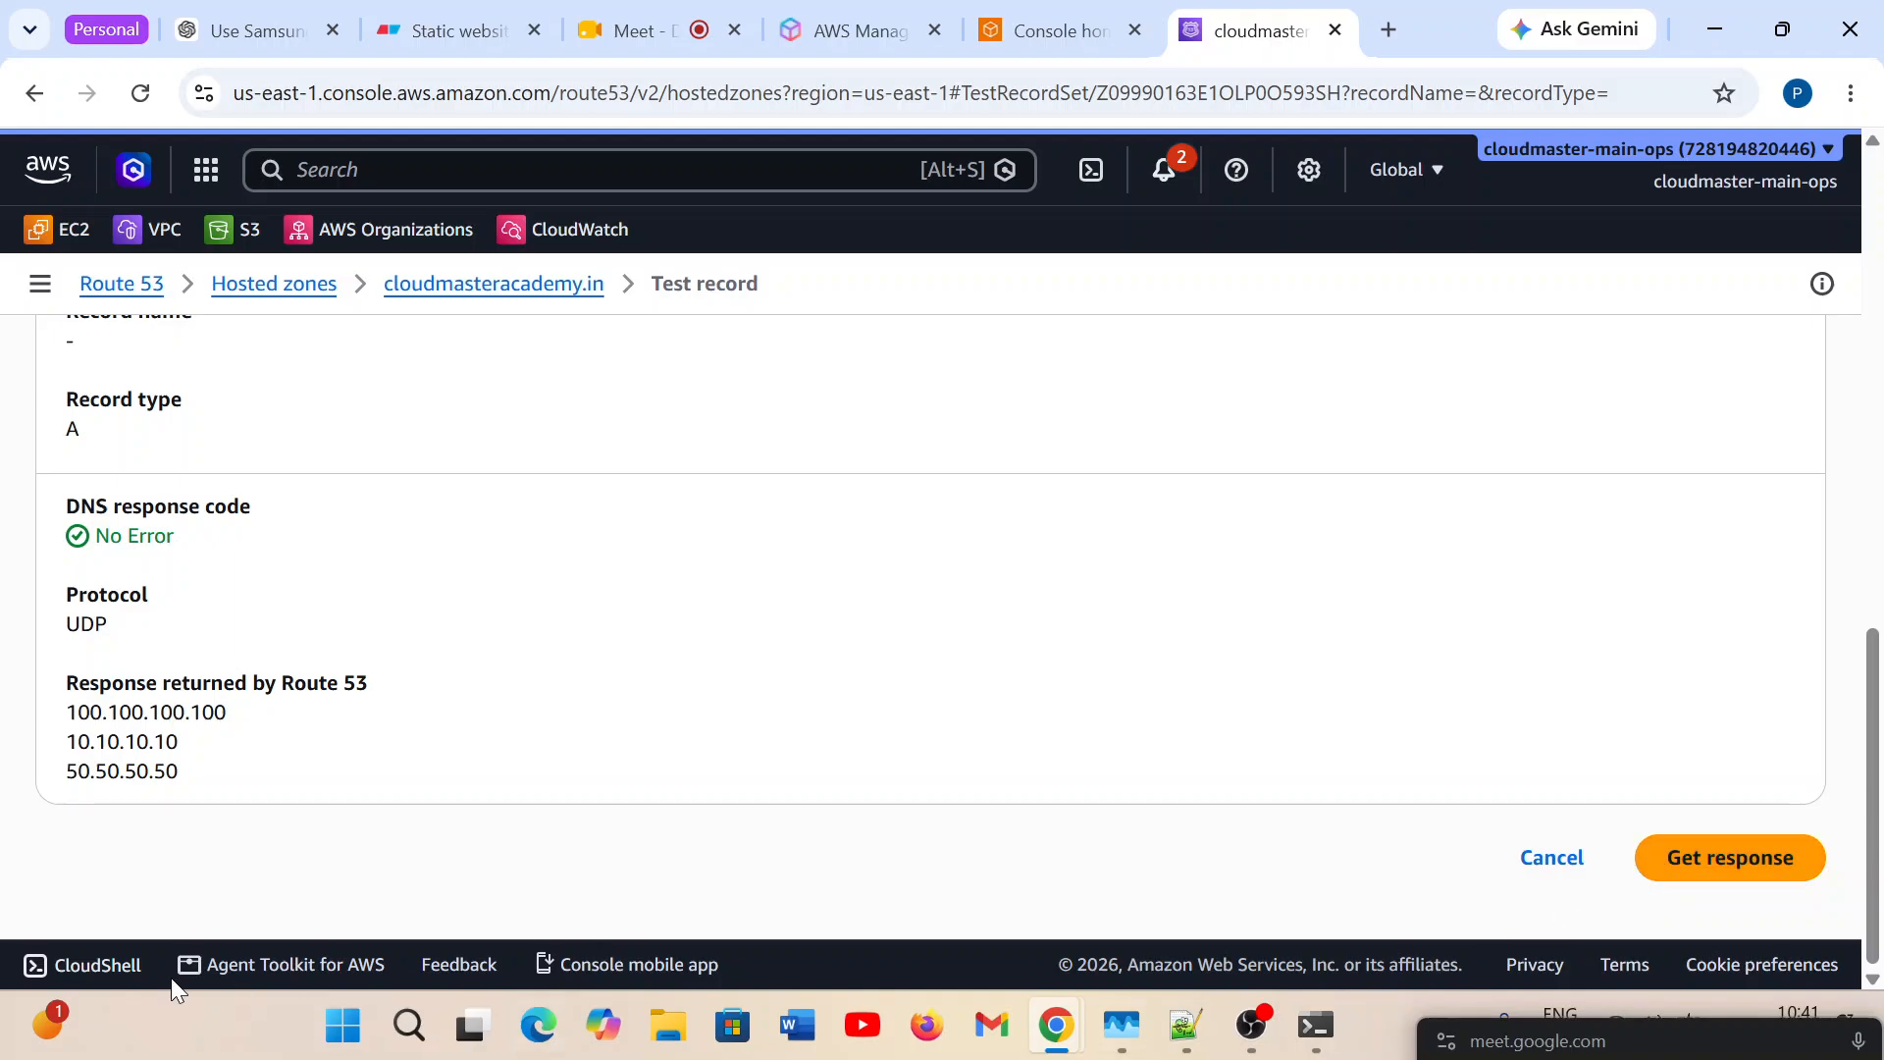
{"action": "left_click", "coordinate": [1756, 862]}
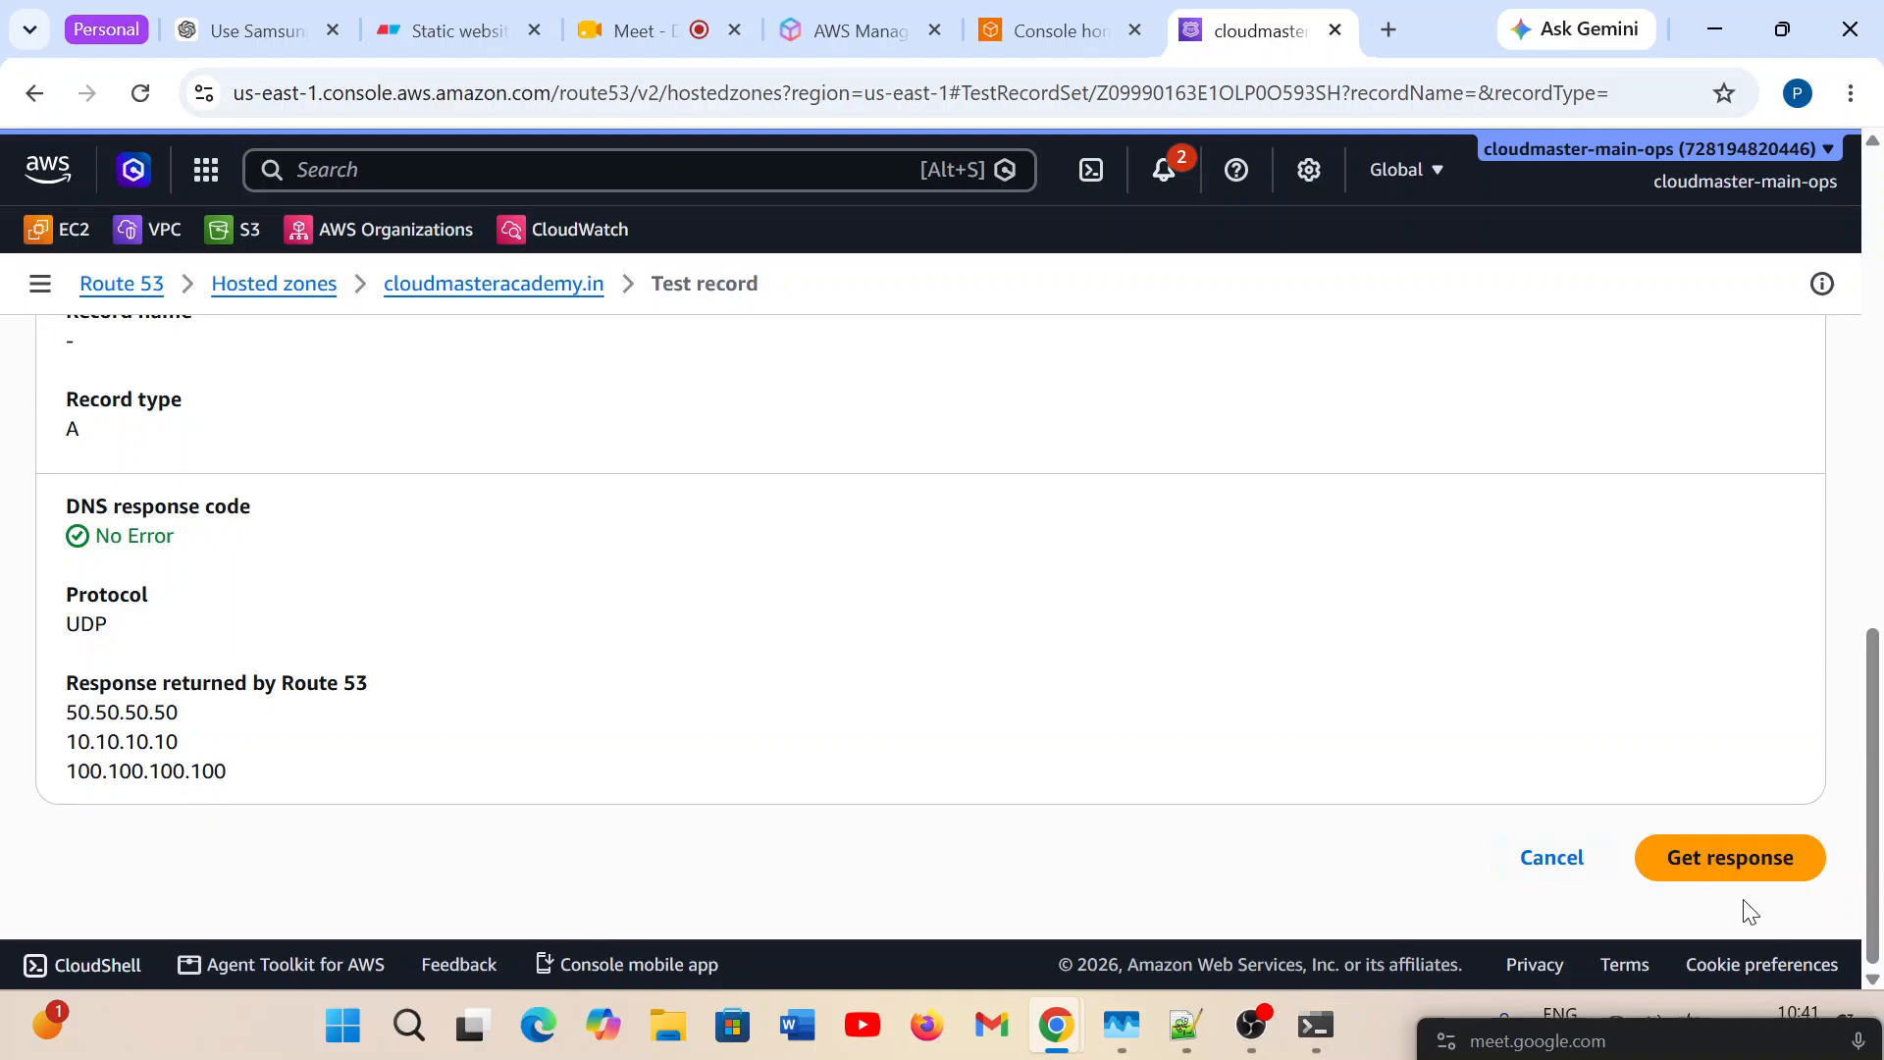
{"action": "left_click", "coordinate": [1784, 883]}
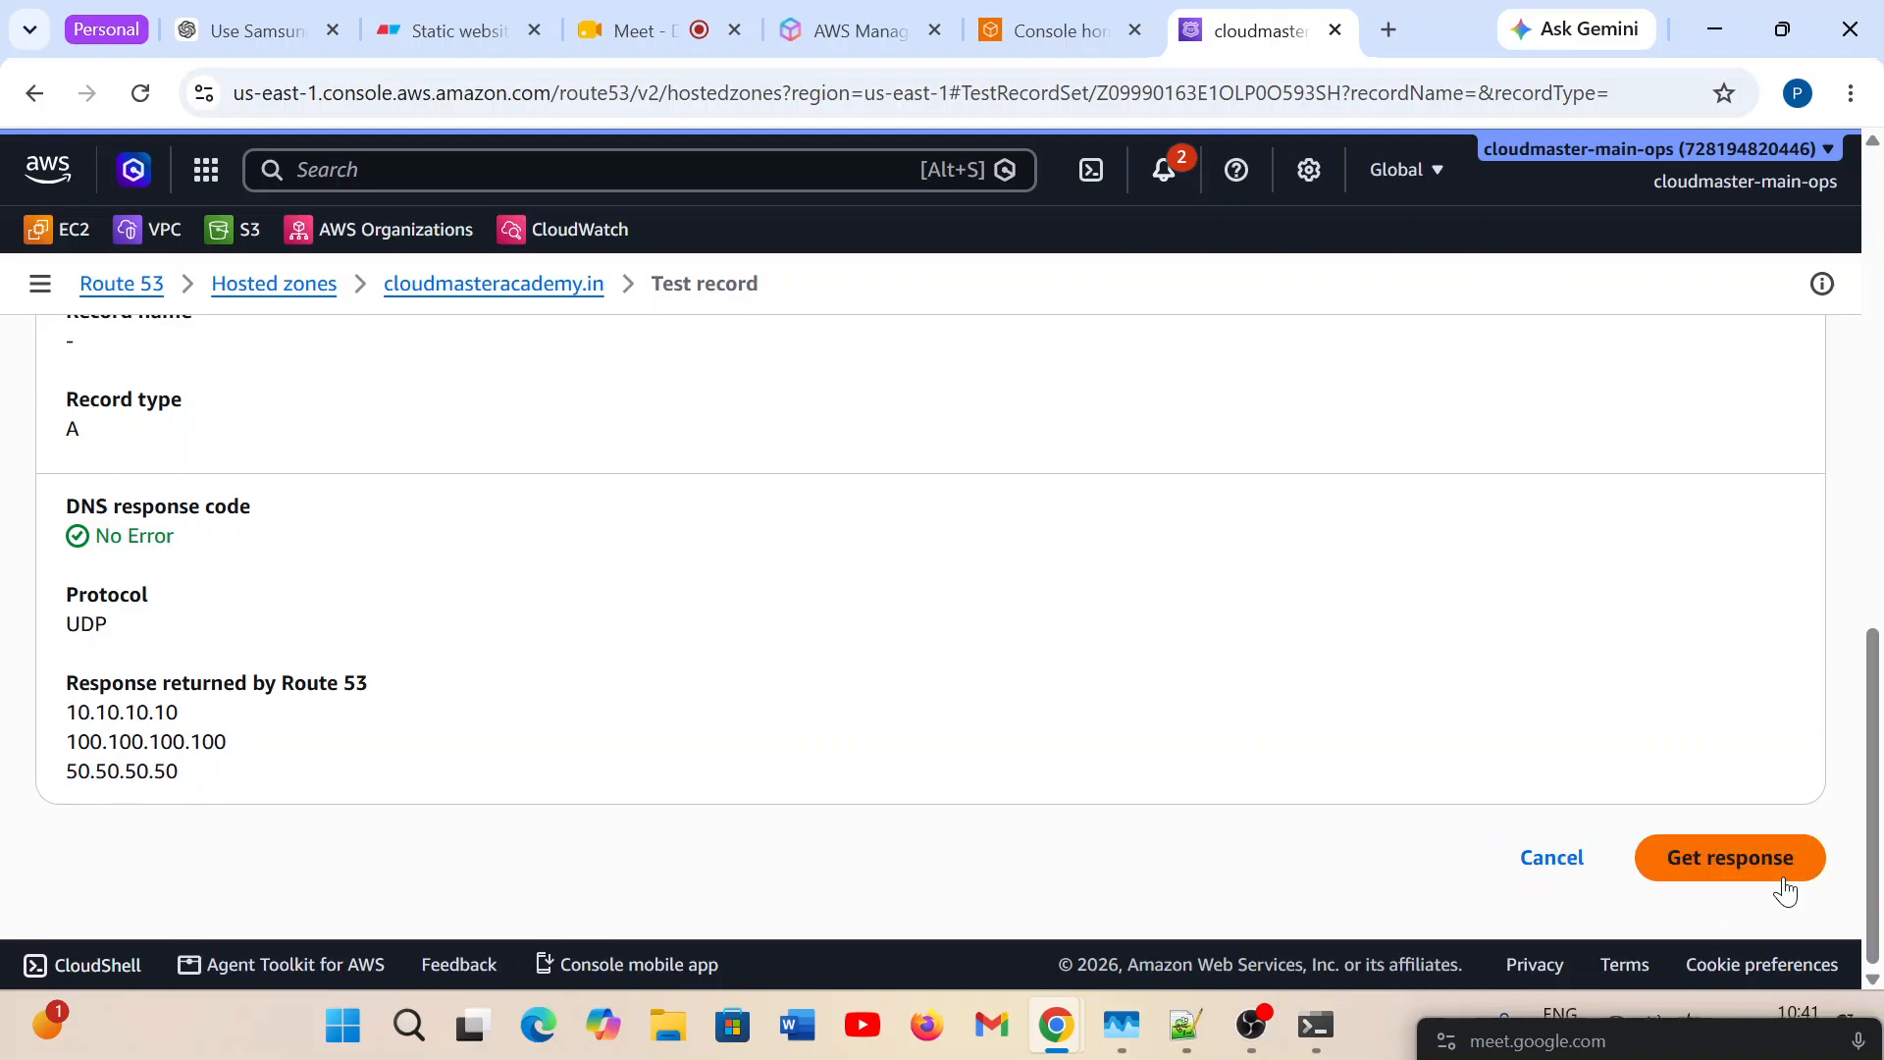
{"action": "left_click", "coordinate": [1784, 882]}
{"action": "left_click", "coordinate": [1777, 878]}
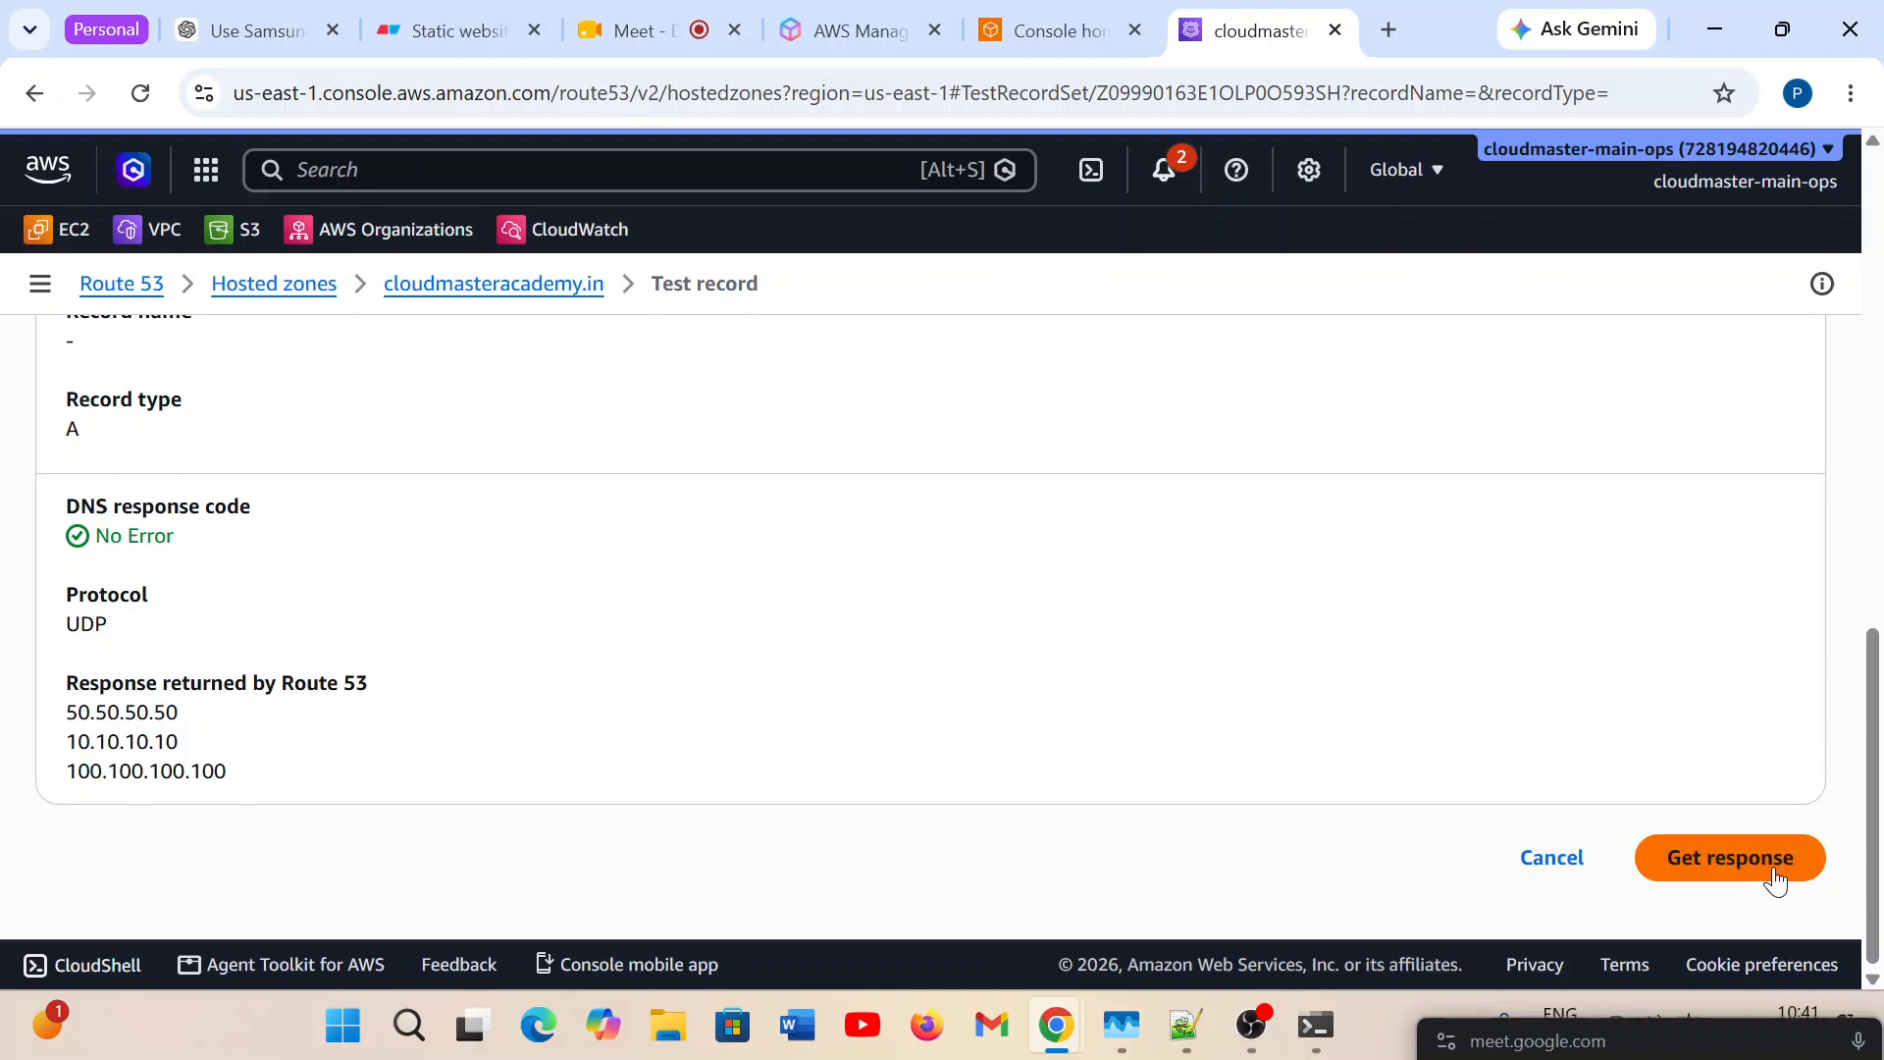
{"action": "left_click", "coordinate": [1776, 879]}
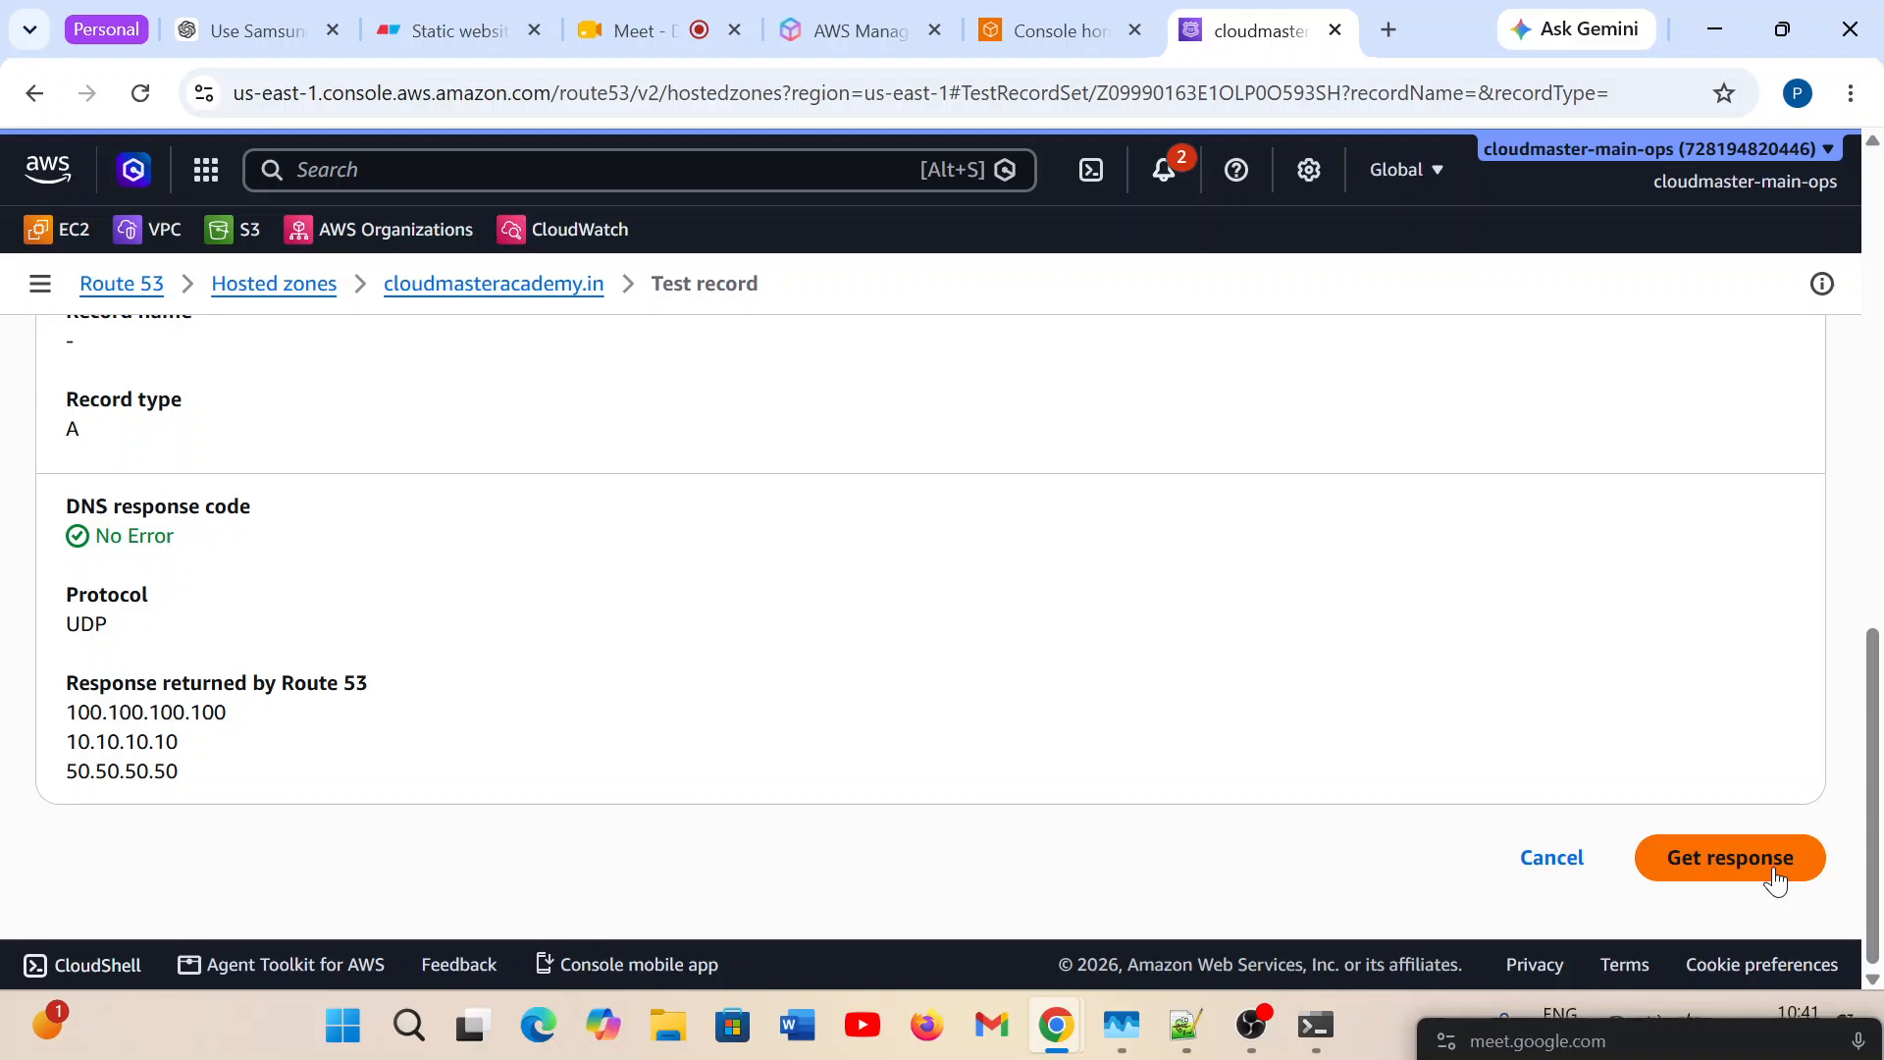
{"action": "left_click", "coordinate": [1777, 879]}
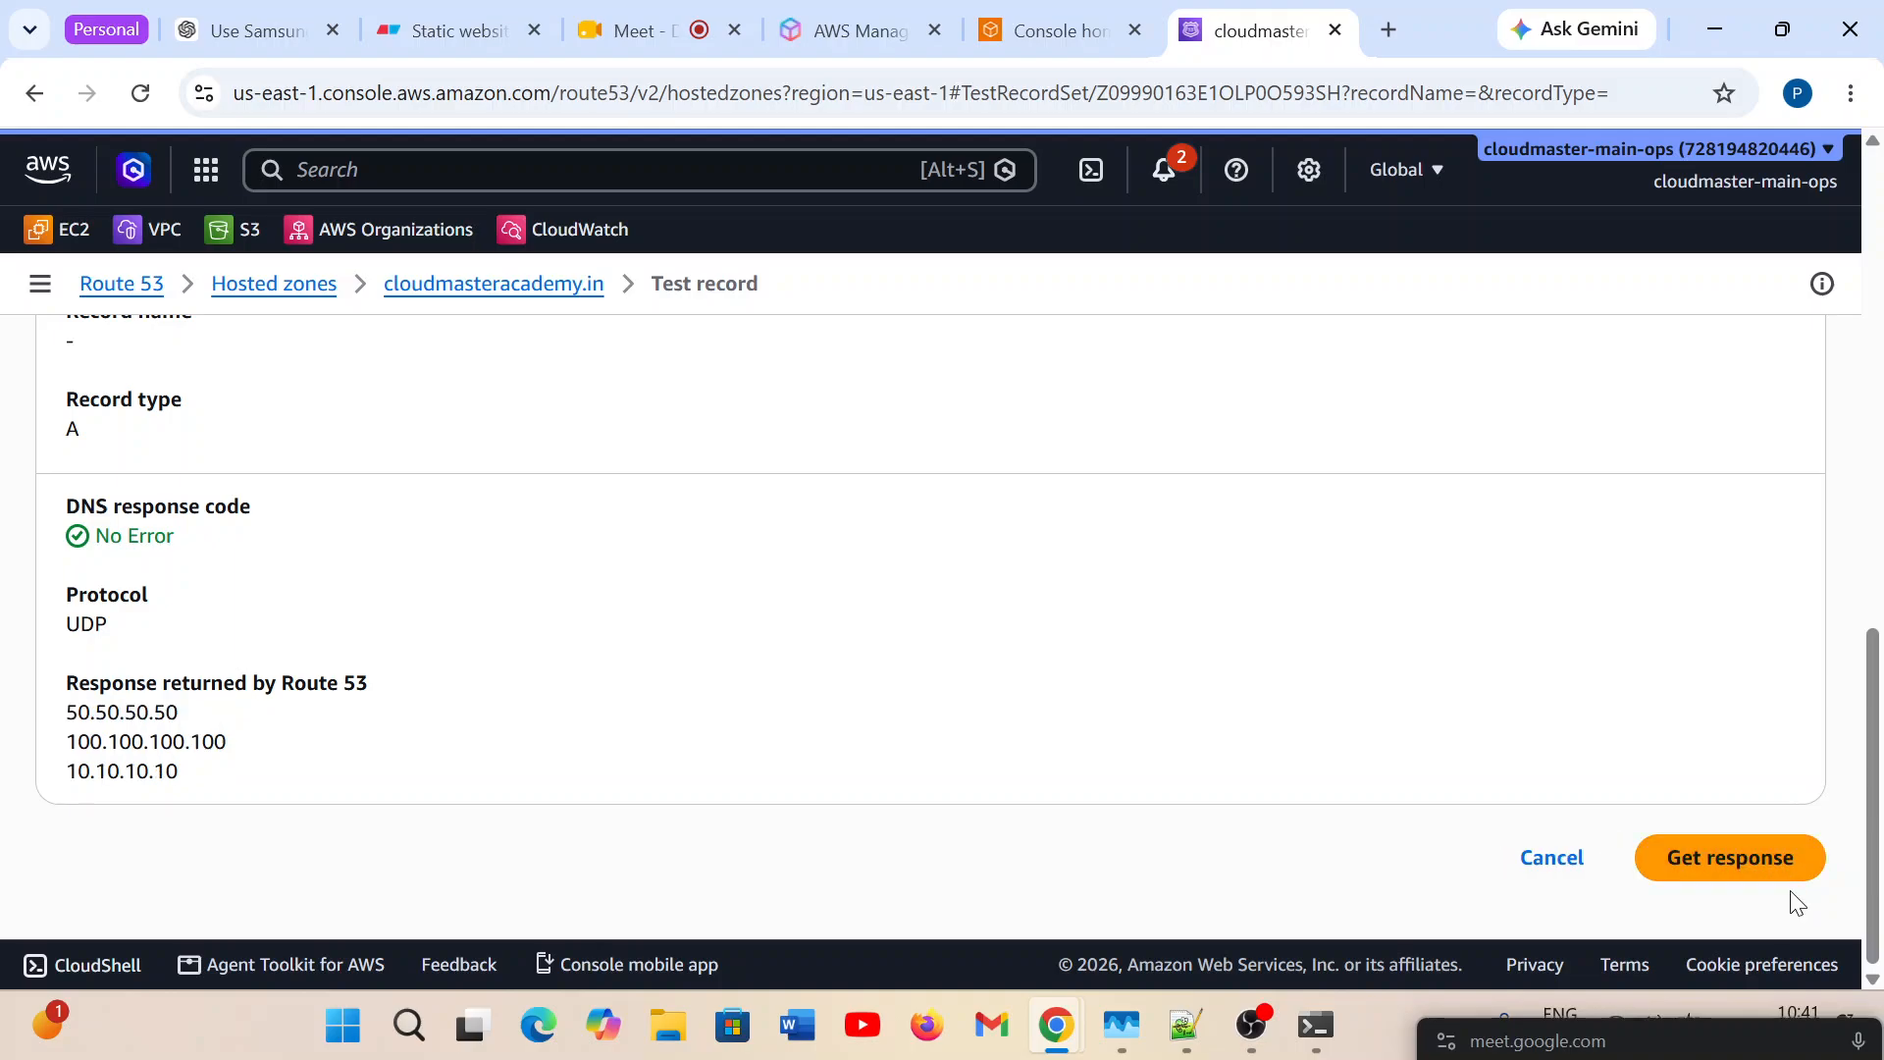
Repeat the nslookup query for cloudmasteracademy.in in PowerShell and highlight the record type in the Route 53 test result.
{"action": "left_click", "coordinate": [1325, 1024]}
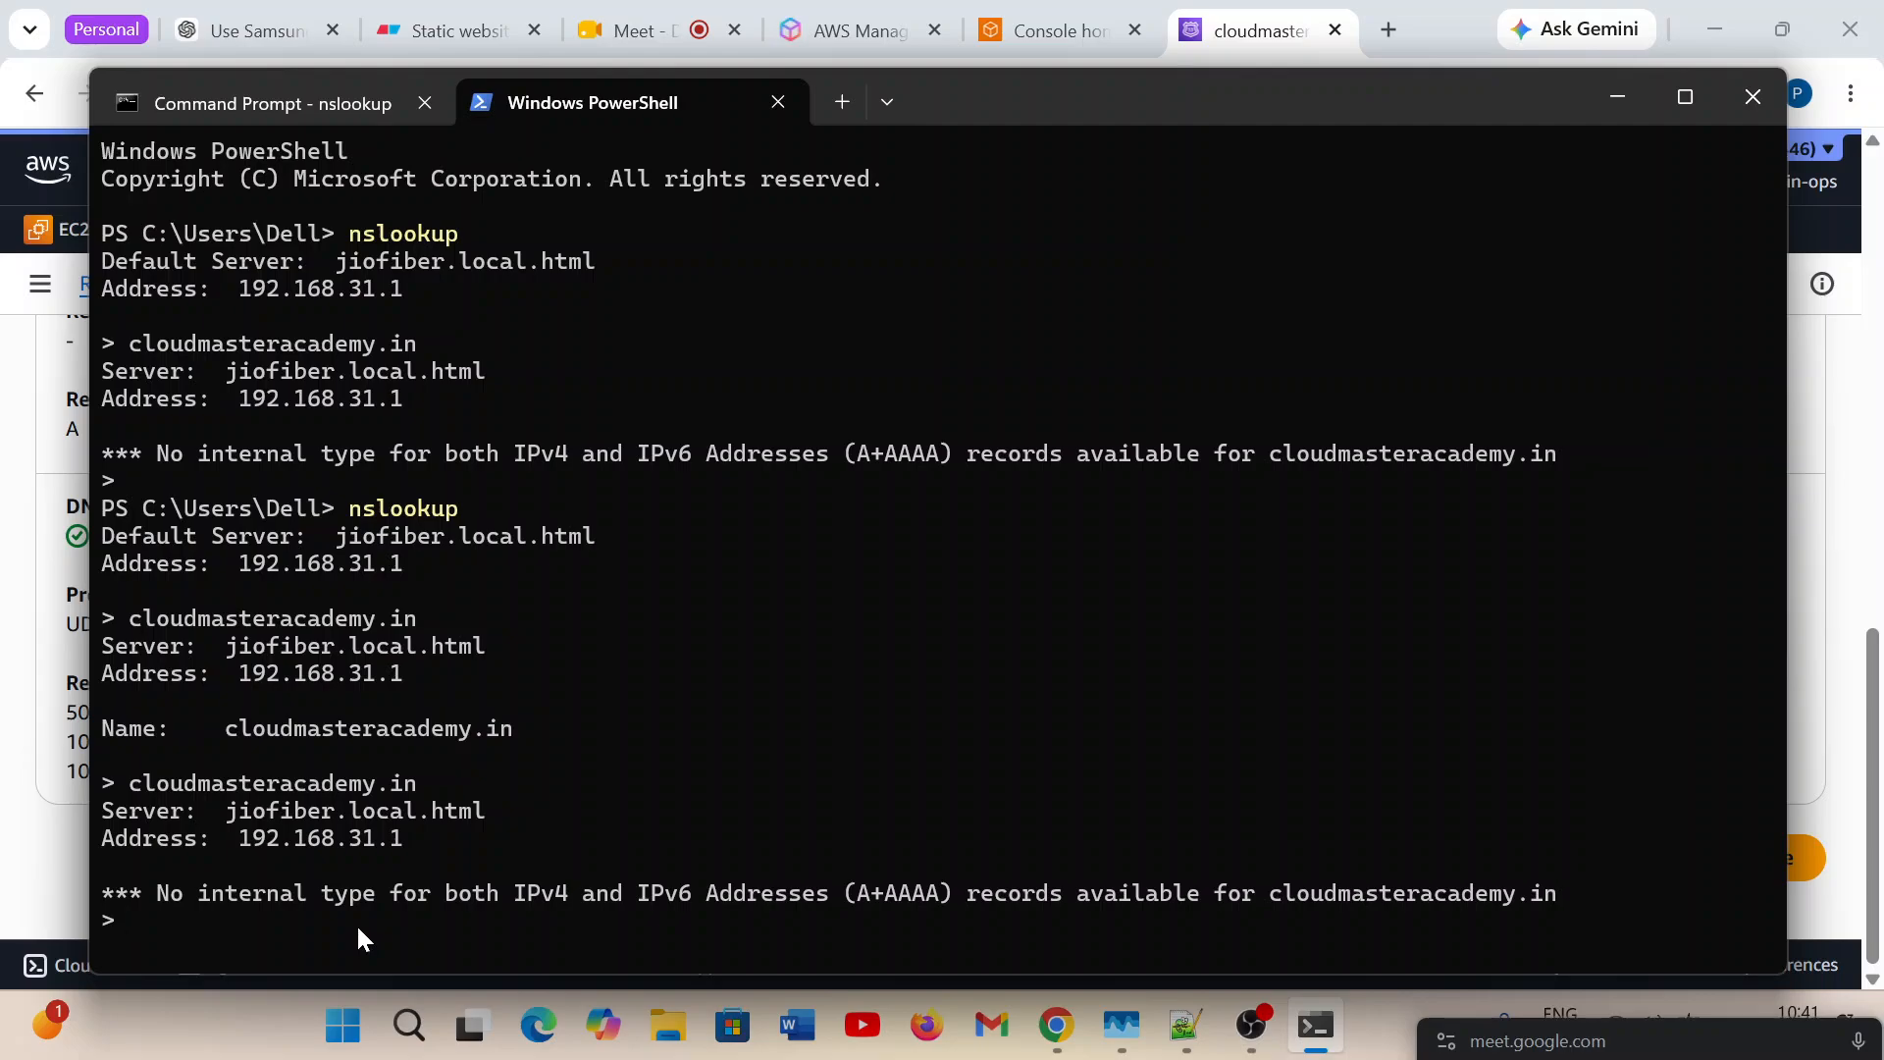
{"action": "key", "text": "Up"}
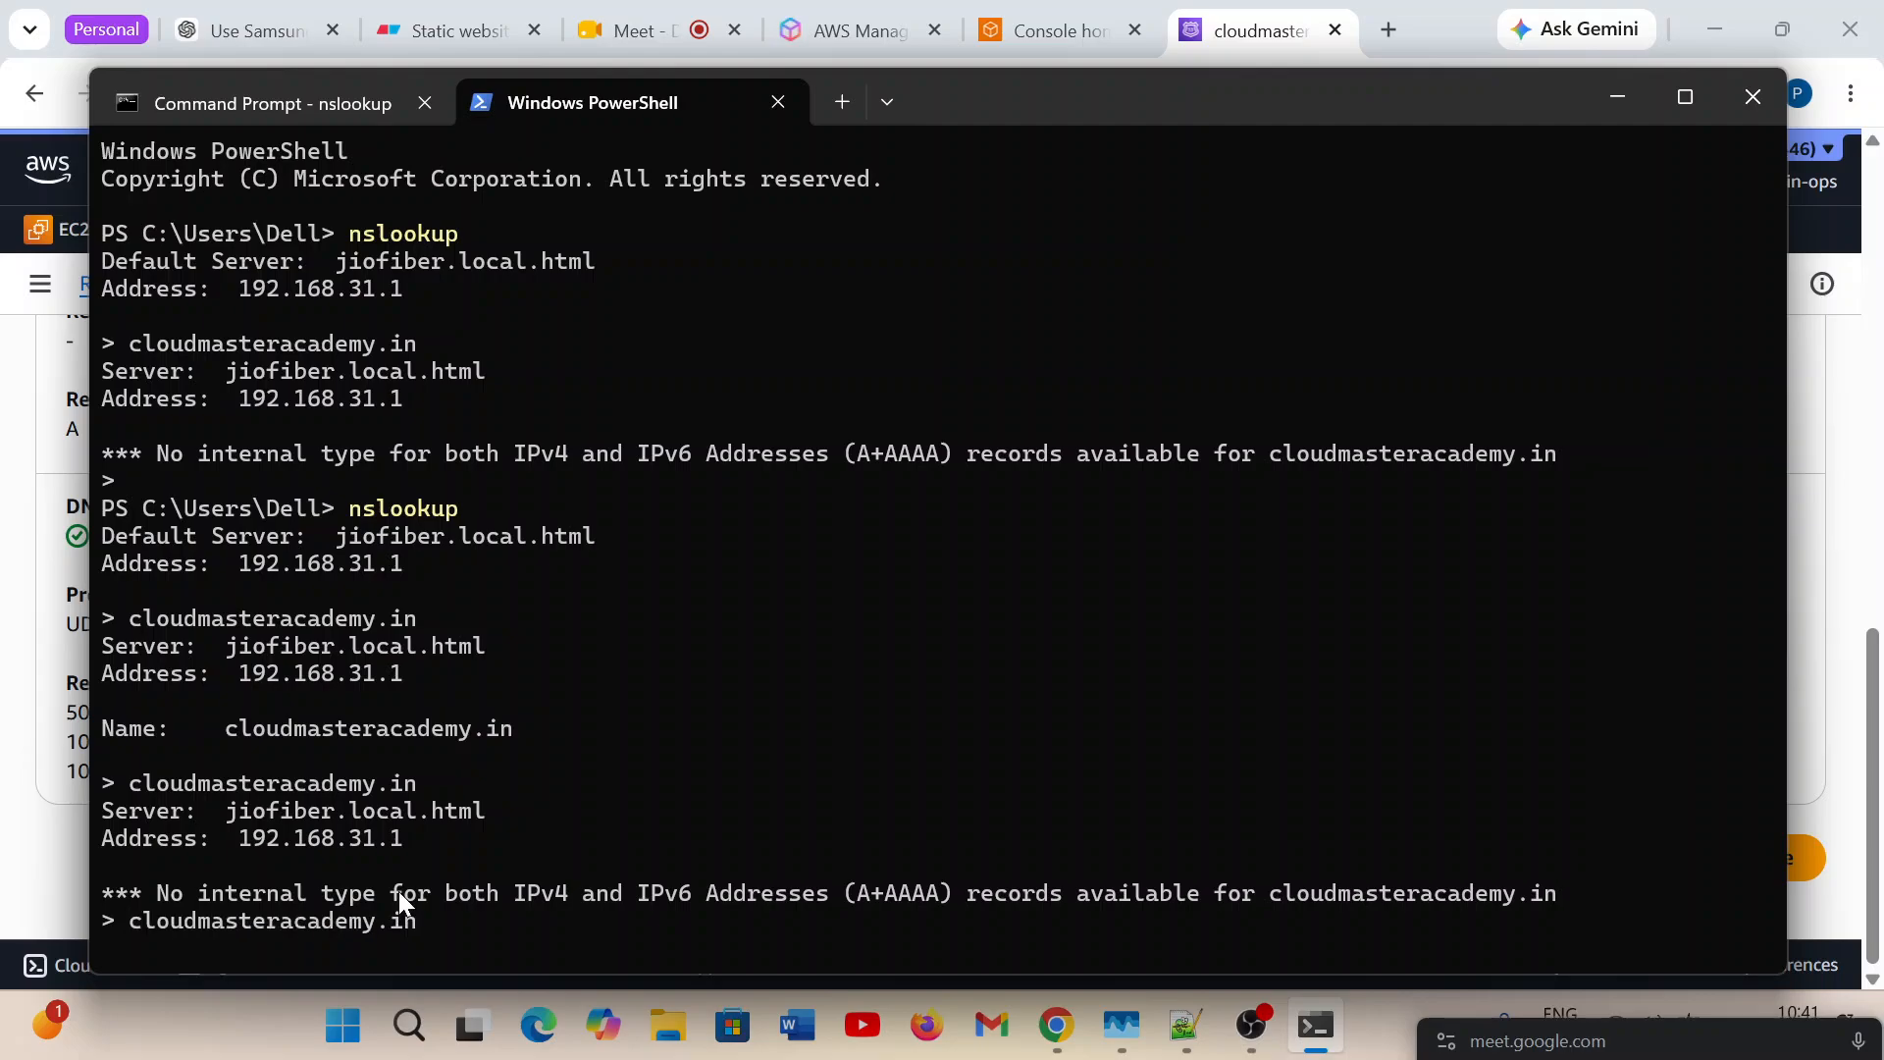
{"action": "key", "text": "Return"}
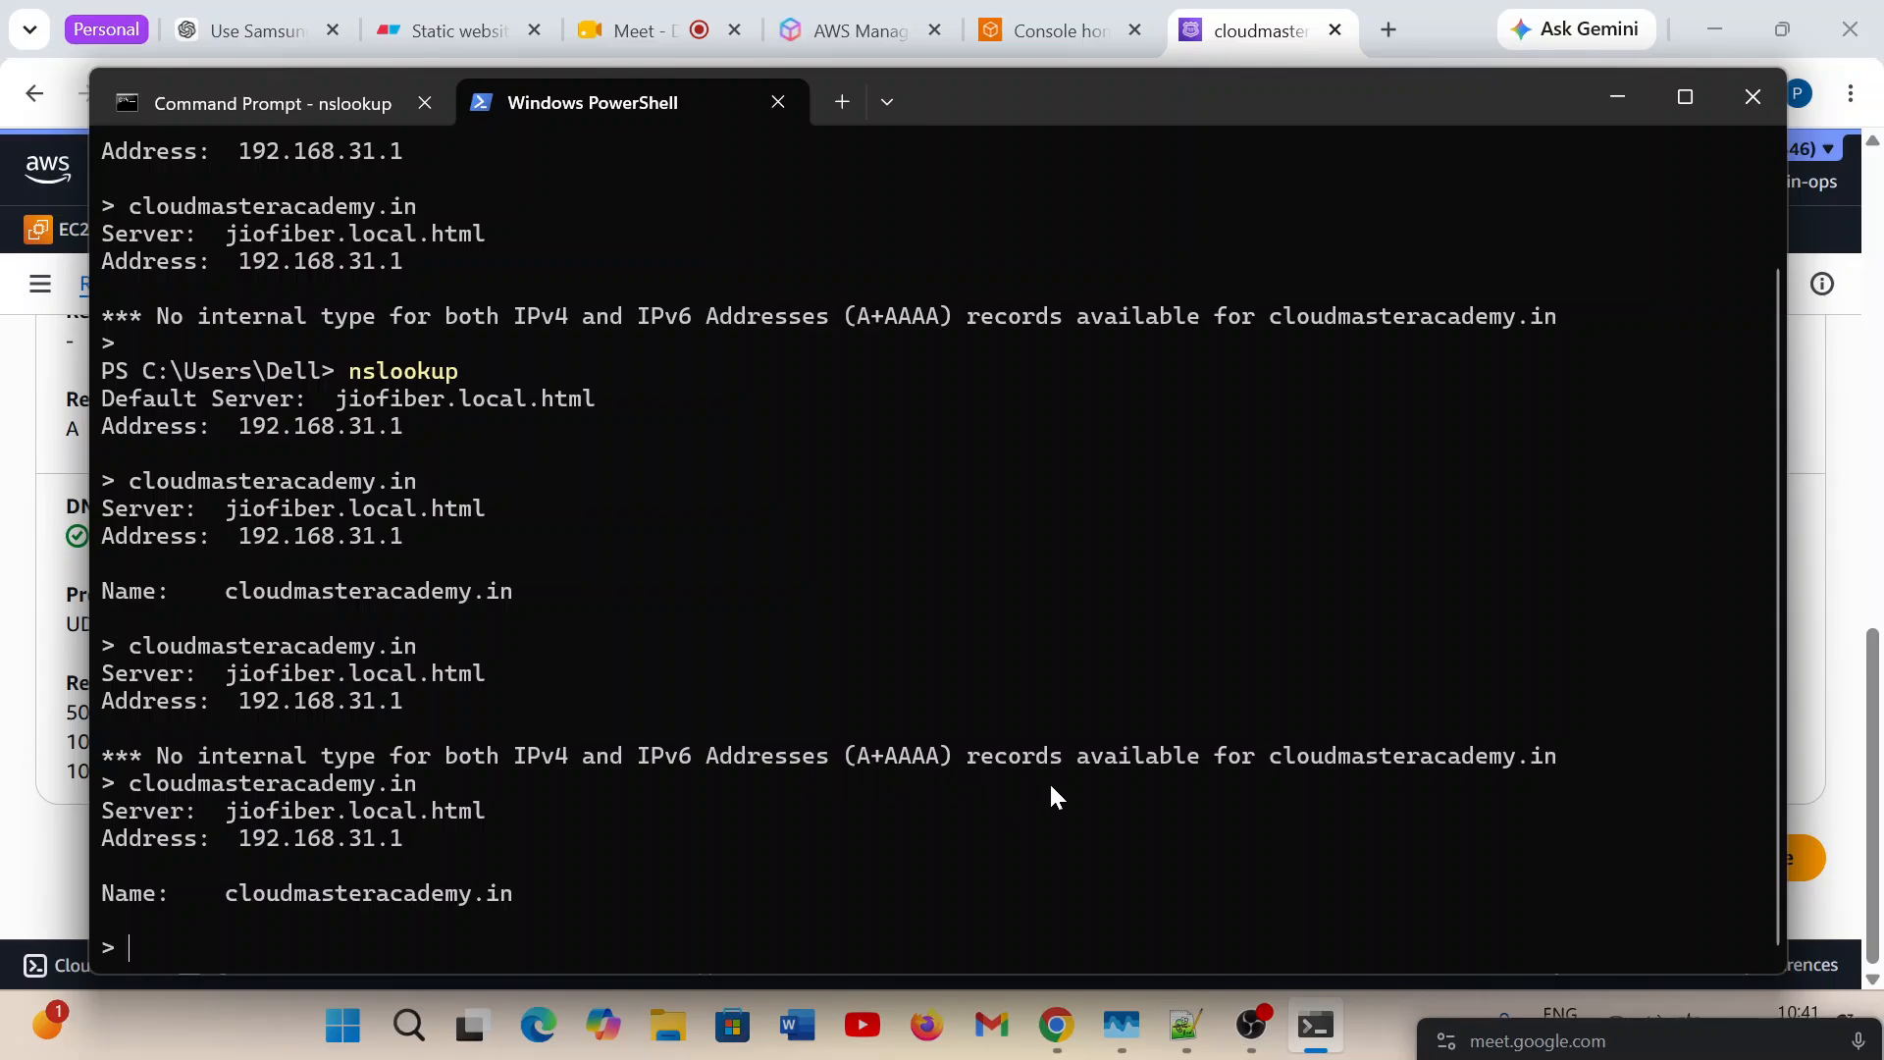
{"action": "left_click", "coordinate": [1619, 102]}
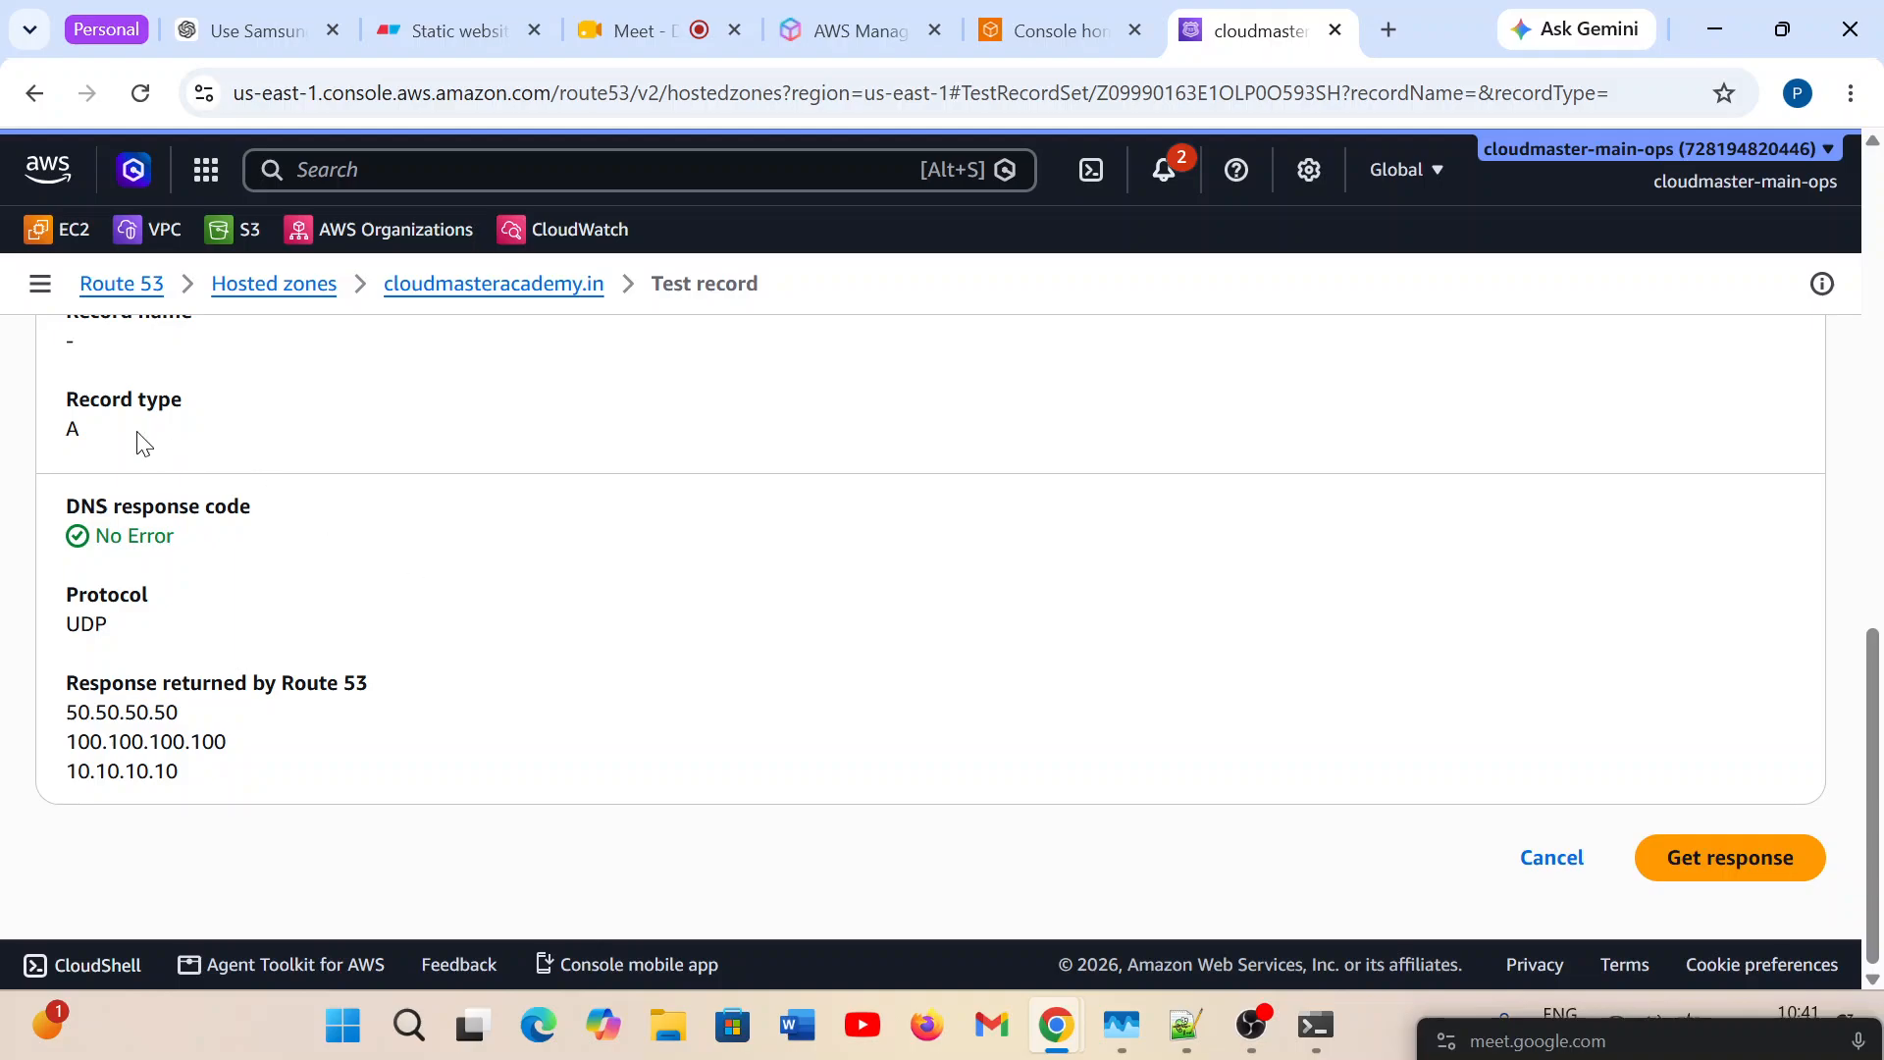
{"action": "left_click_drag", "start_coordinate": [59, 439], "coordinate": [120, 450]}
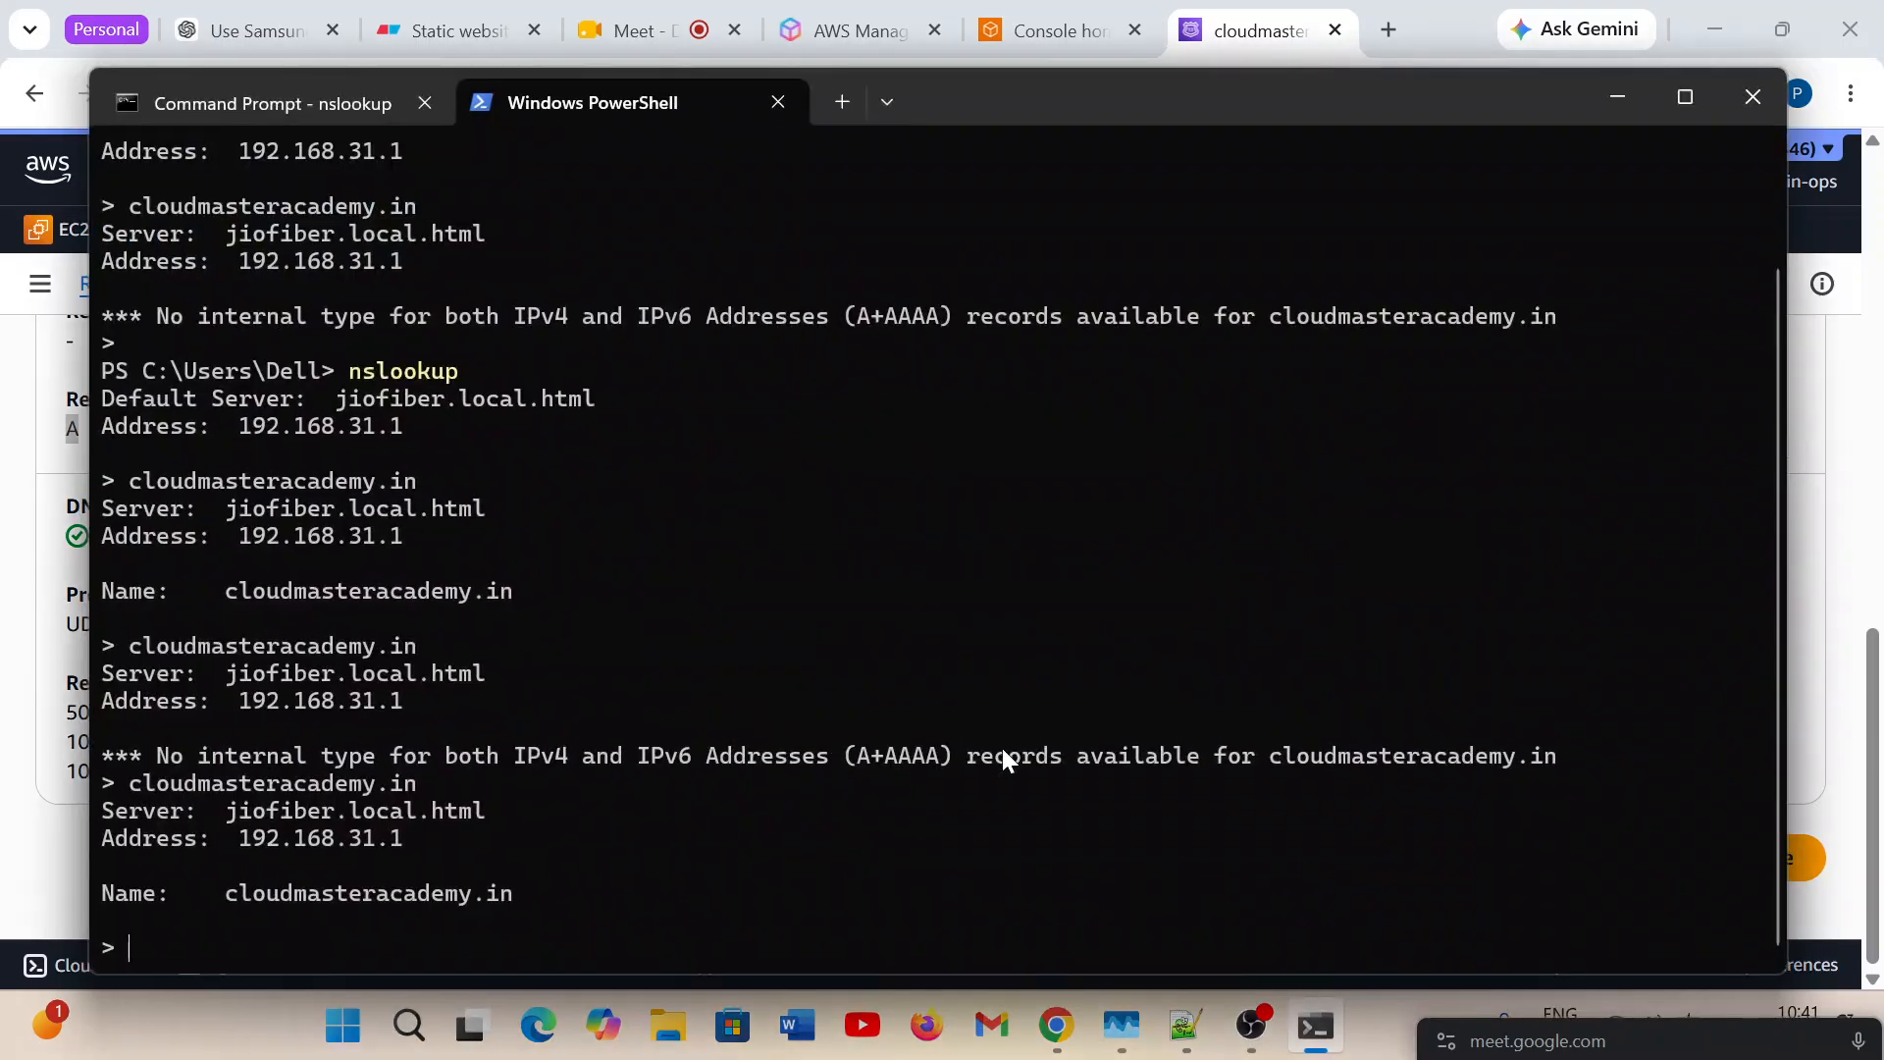
Close all terminal tabs and start an interactive nslookup session in a new Command Prompt window.
{"action": "left_click", "coordinate": [1724, 92]}
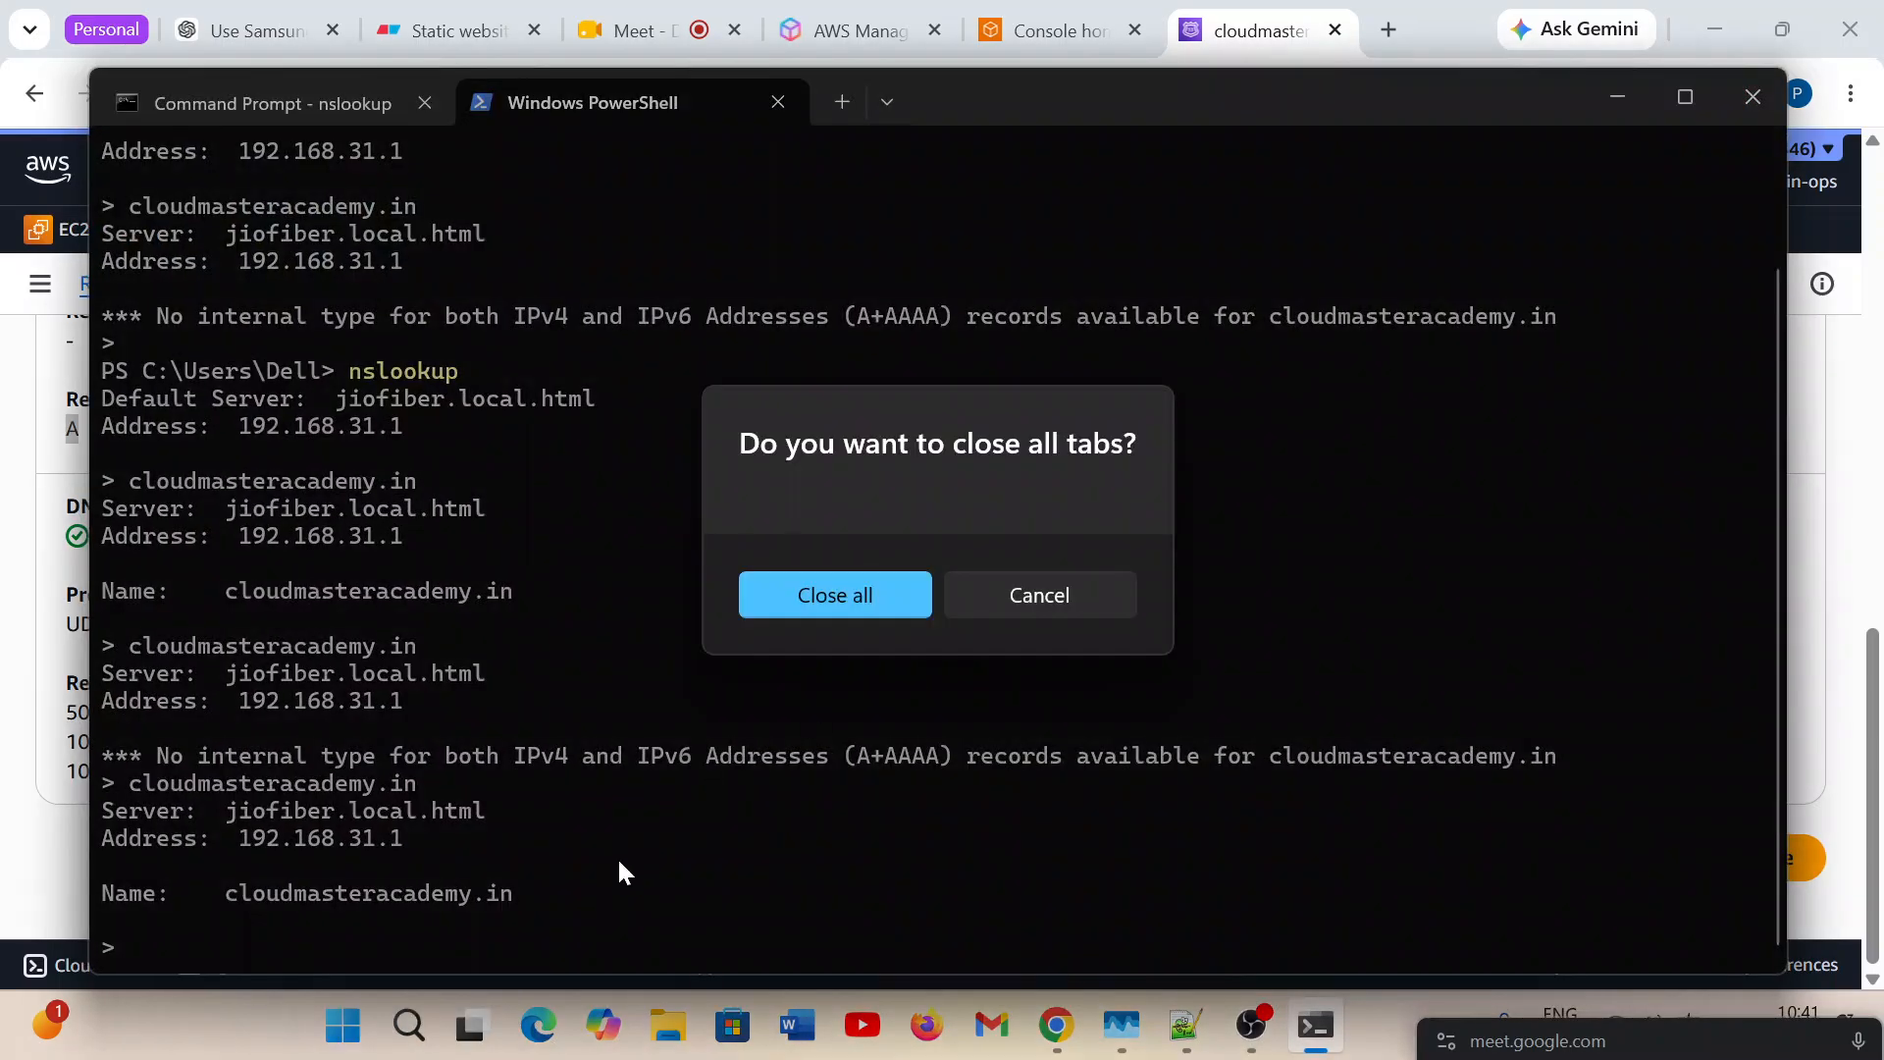
{"action": "left_click", "coordinate": [830, 615]}
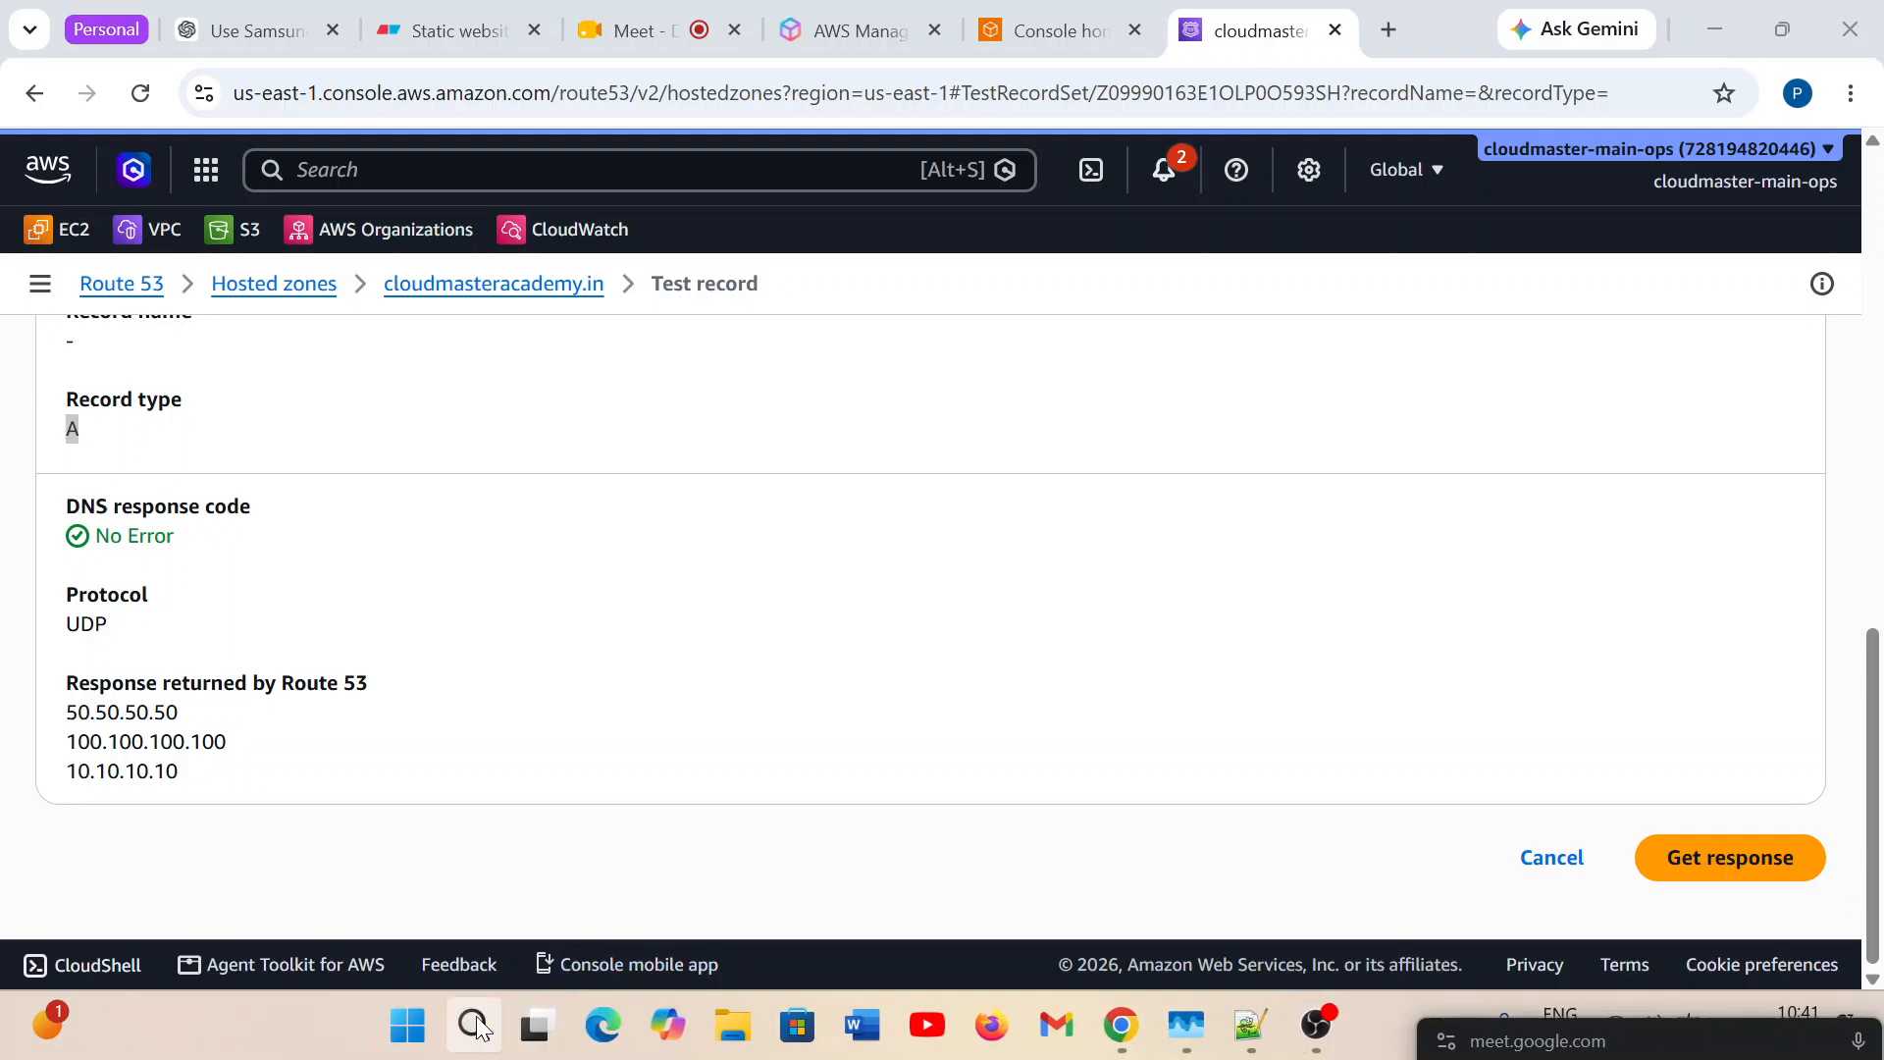
{"action": "left_click", "coordinate": [476, 1026]}
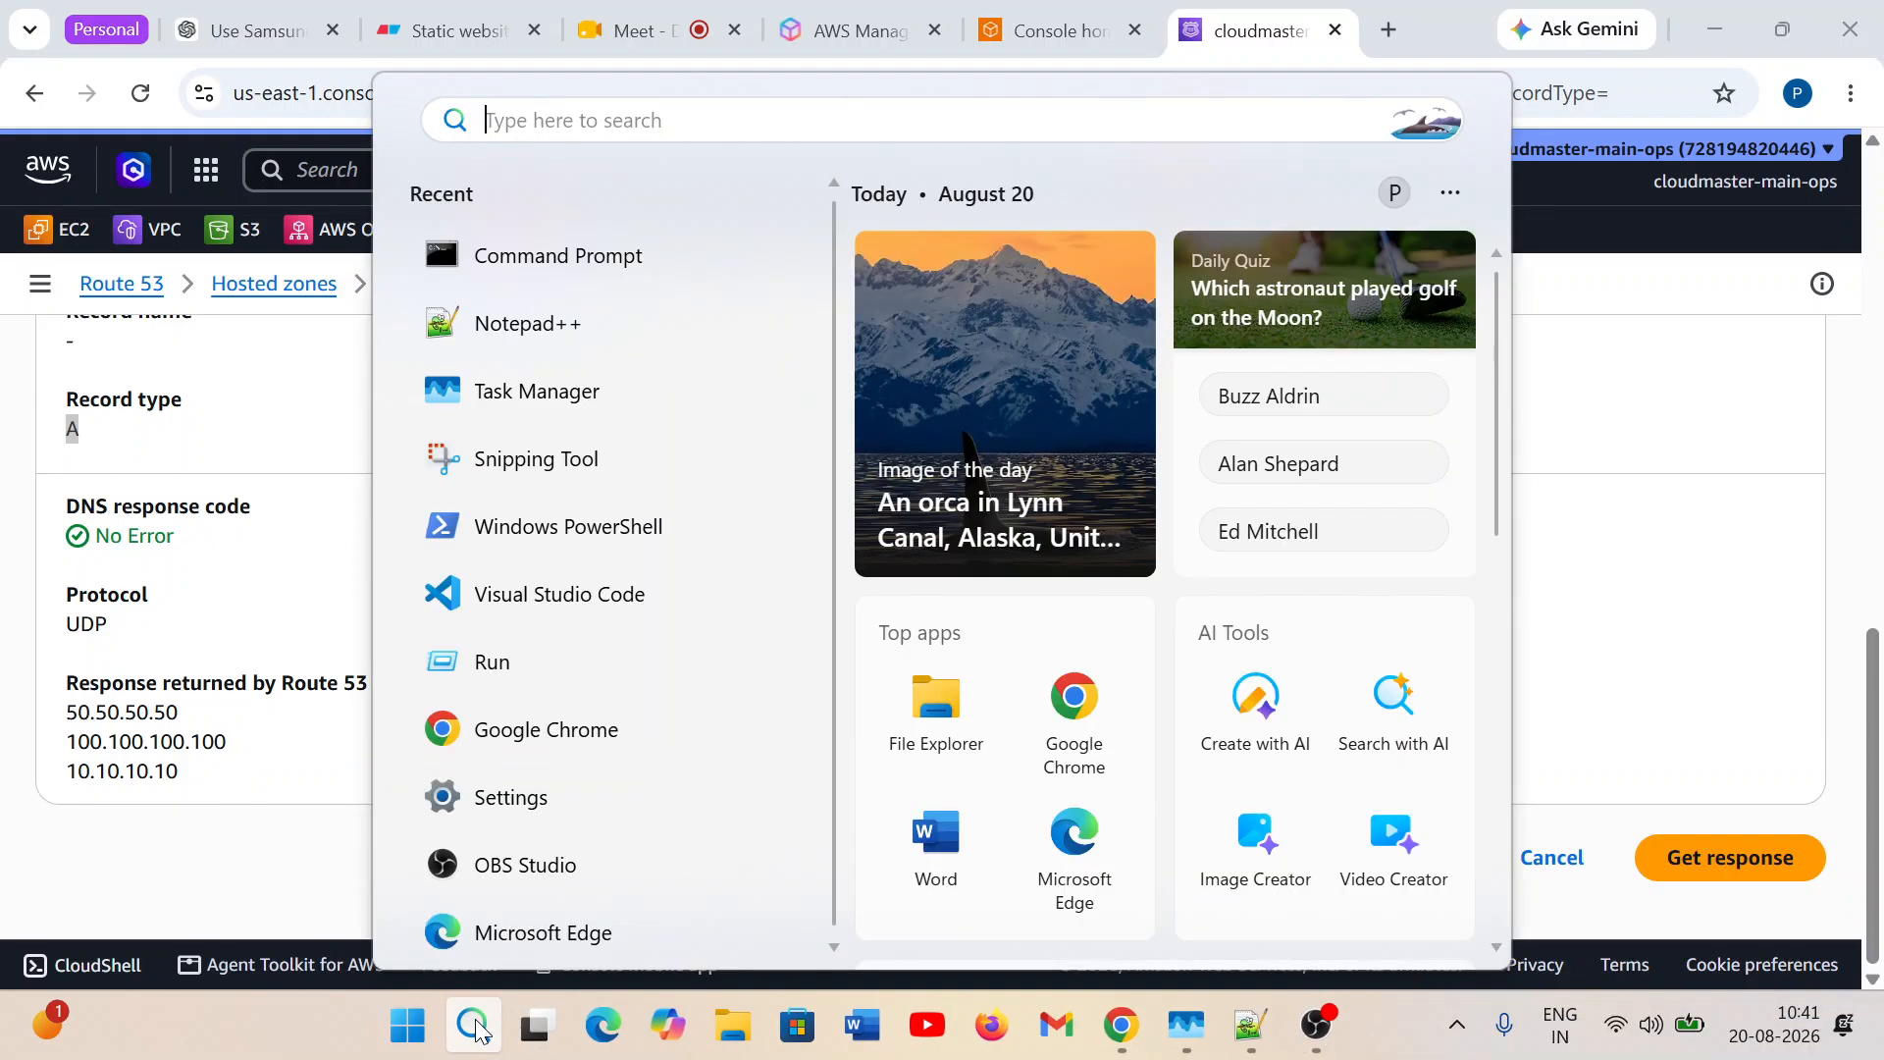
{"action": "left_click", "coordinate": [538, 279]}
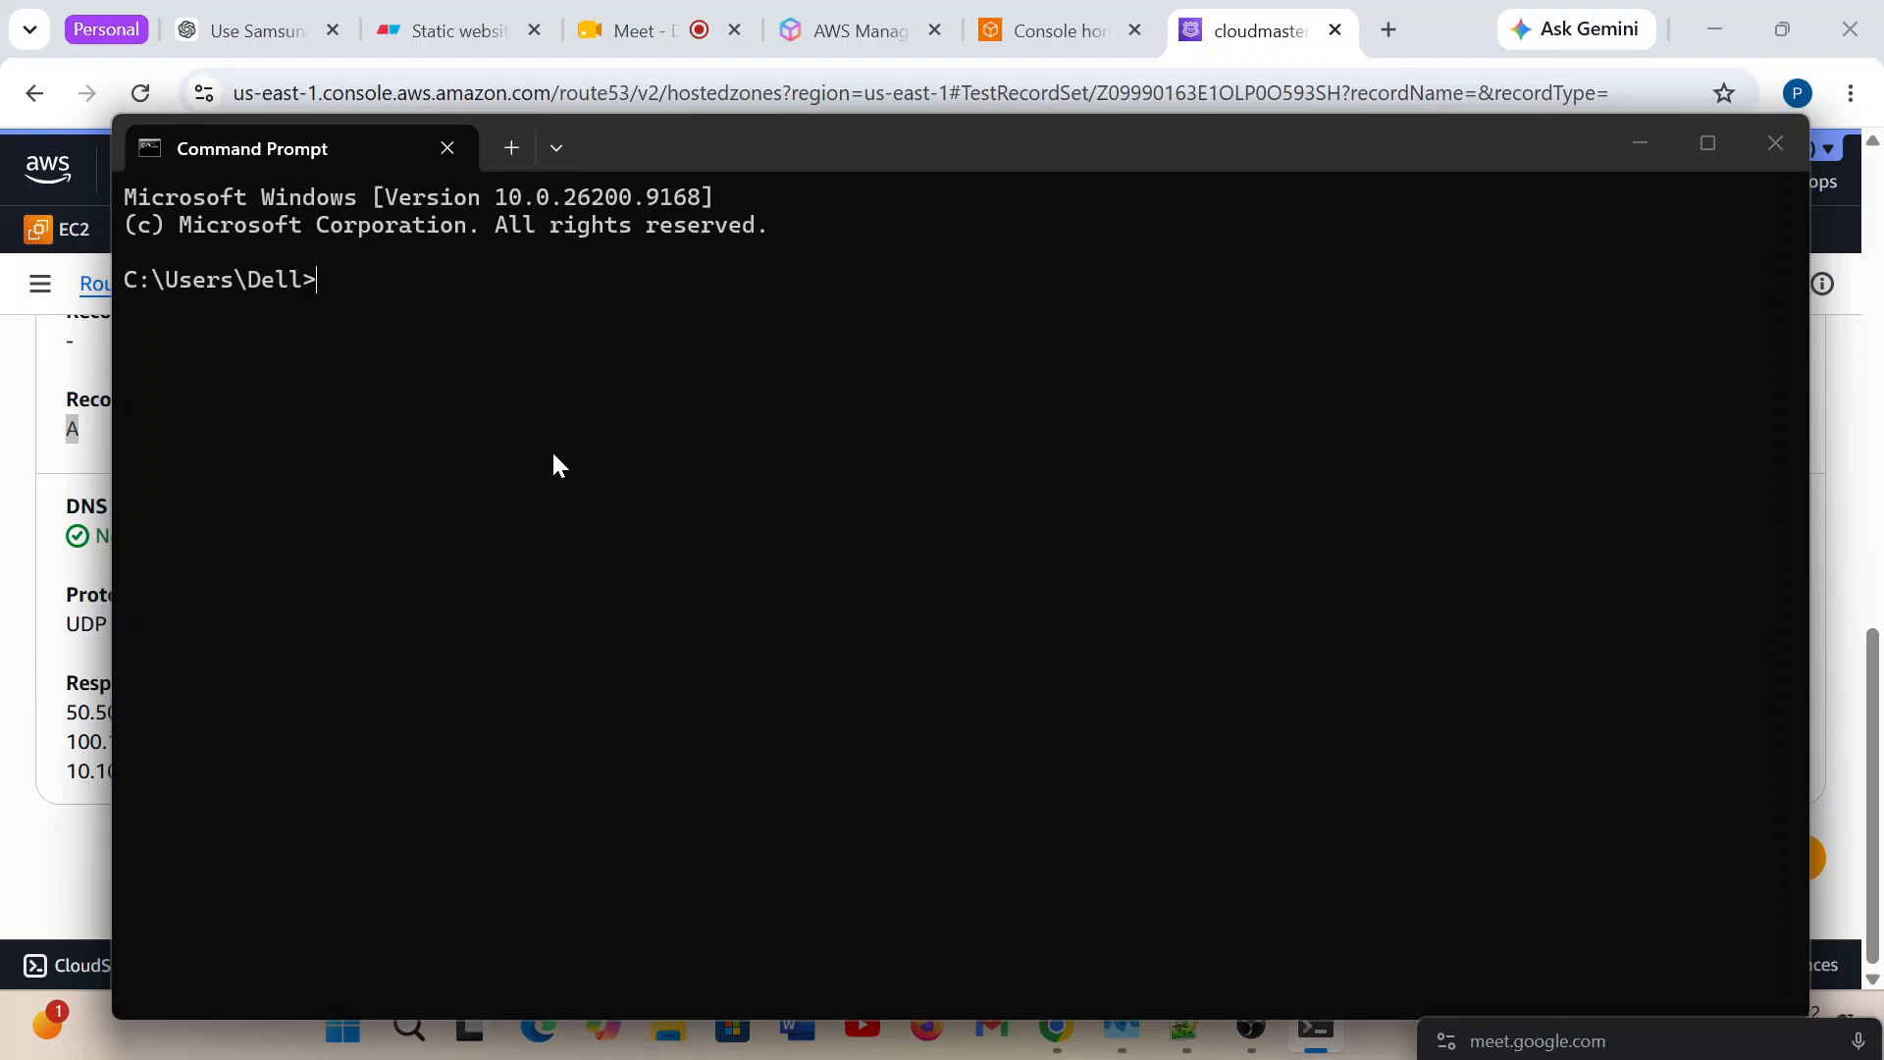
{"action": "type", "text": "nslookup"}
{"action": "key", "text": "Return"}
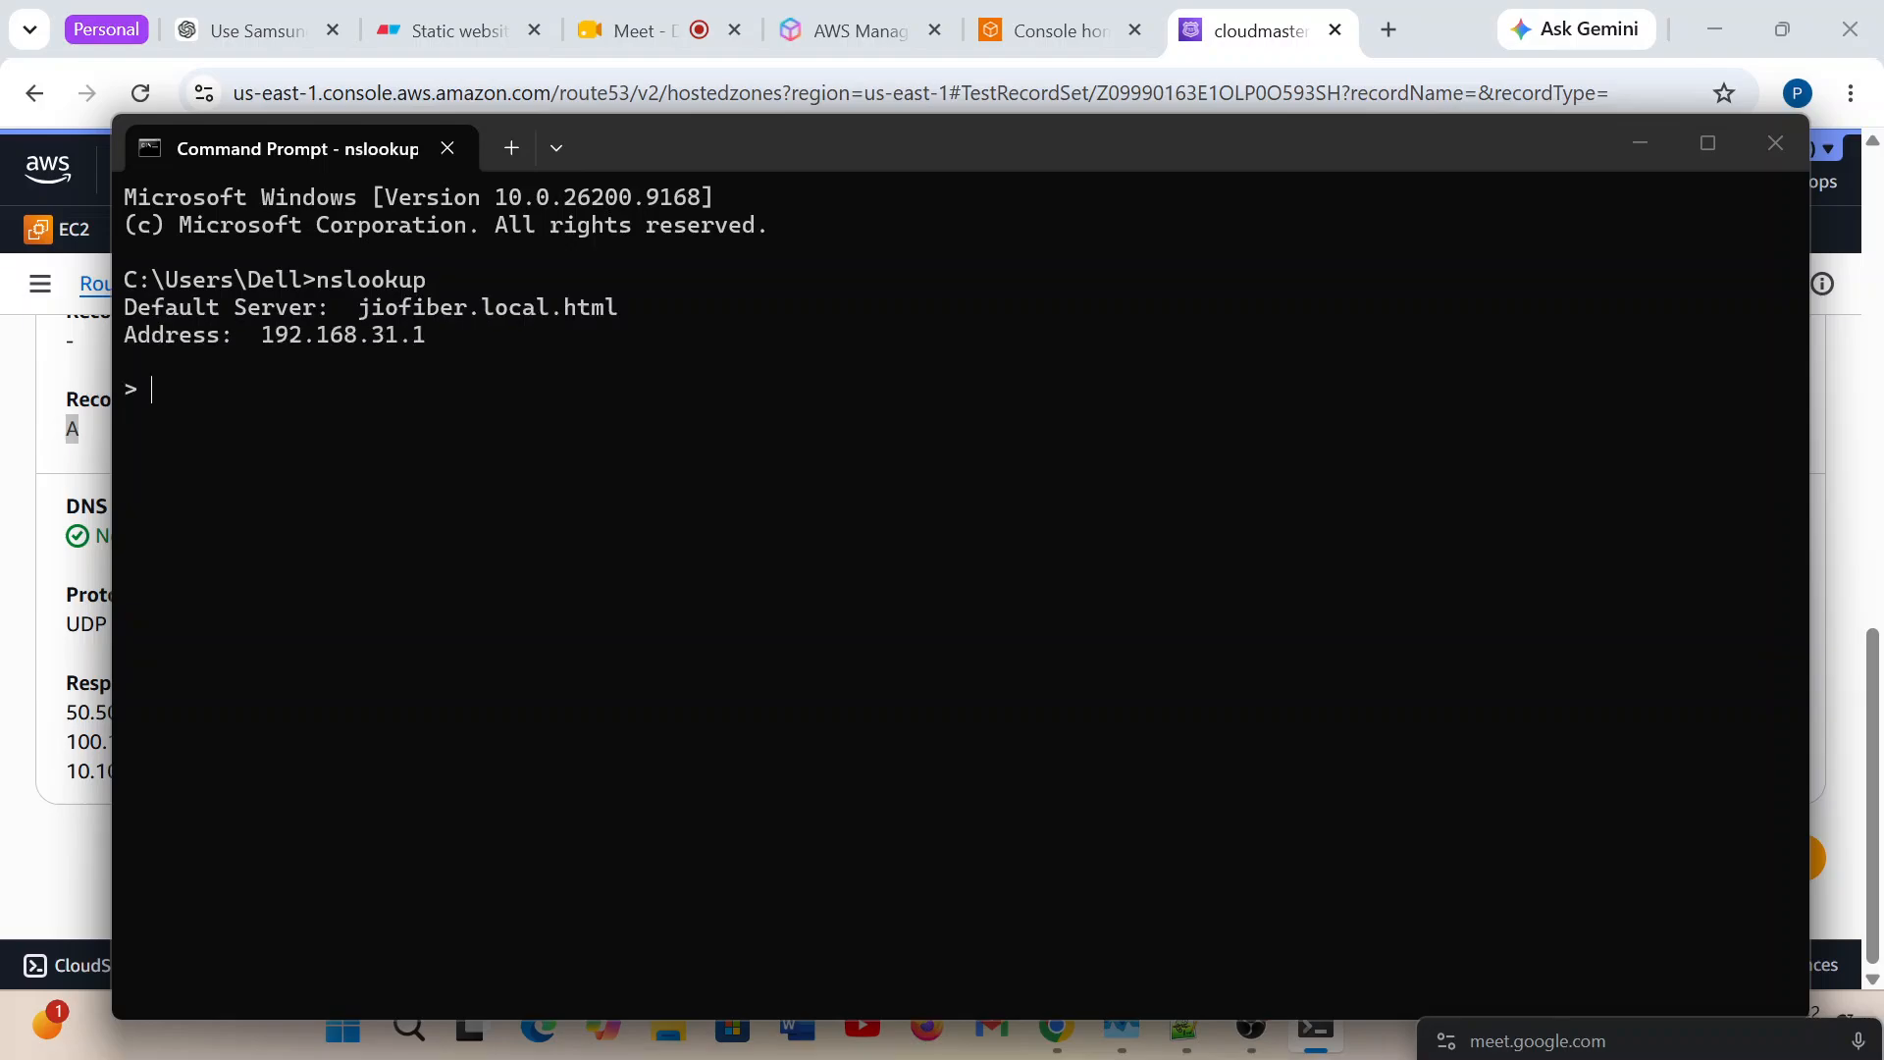
Query cloudmasteracademy.in in the new nslookup session.
{"action": "type", "text": "cloudmasteracademy"}
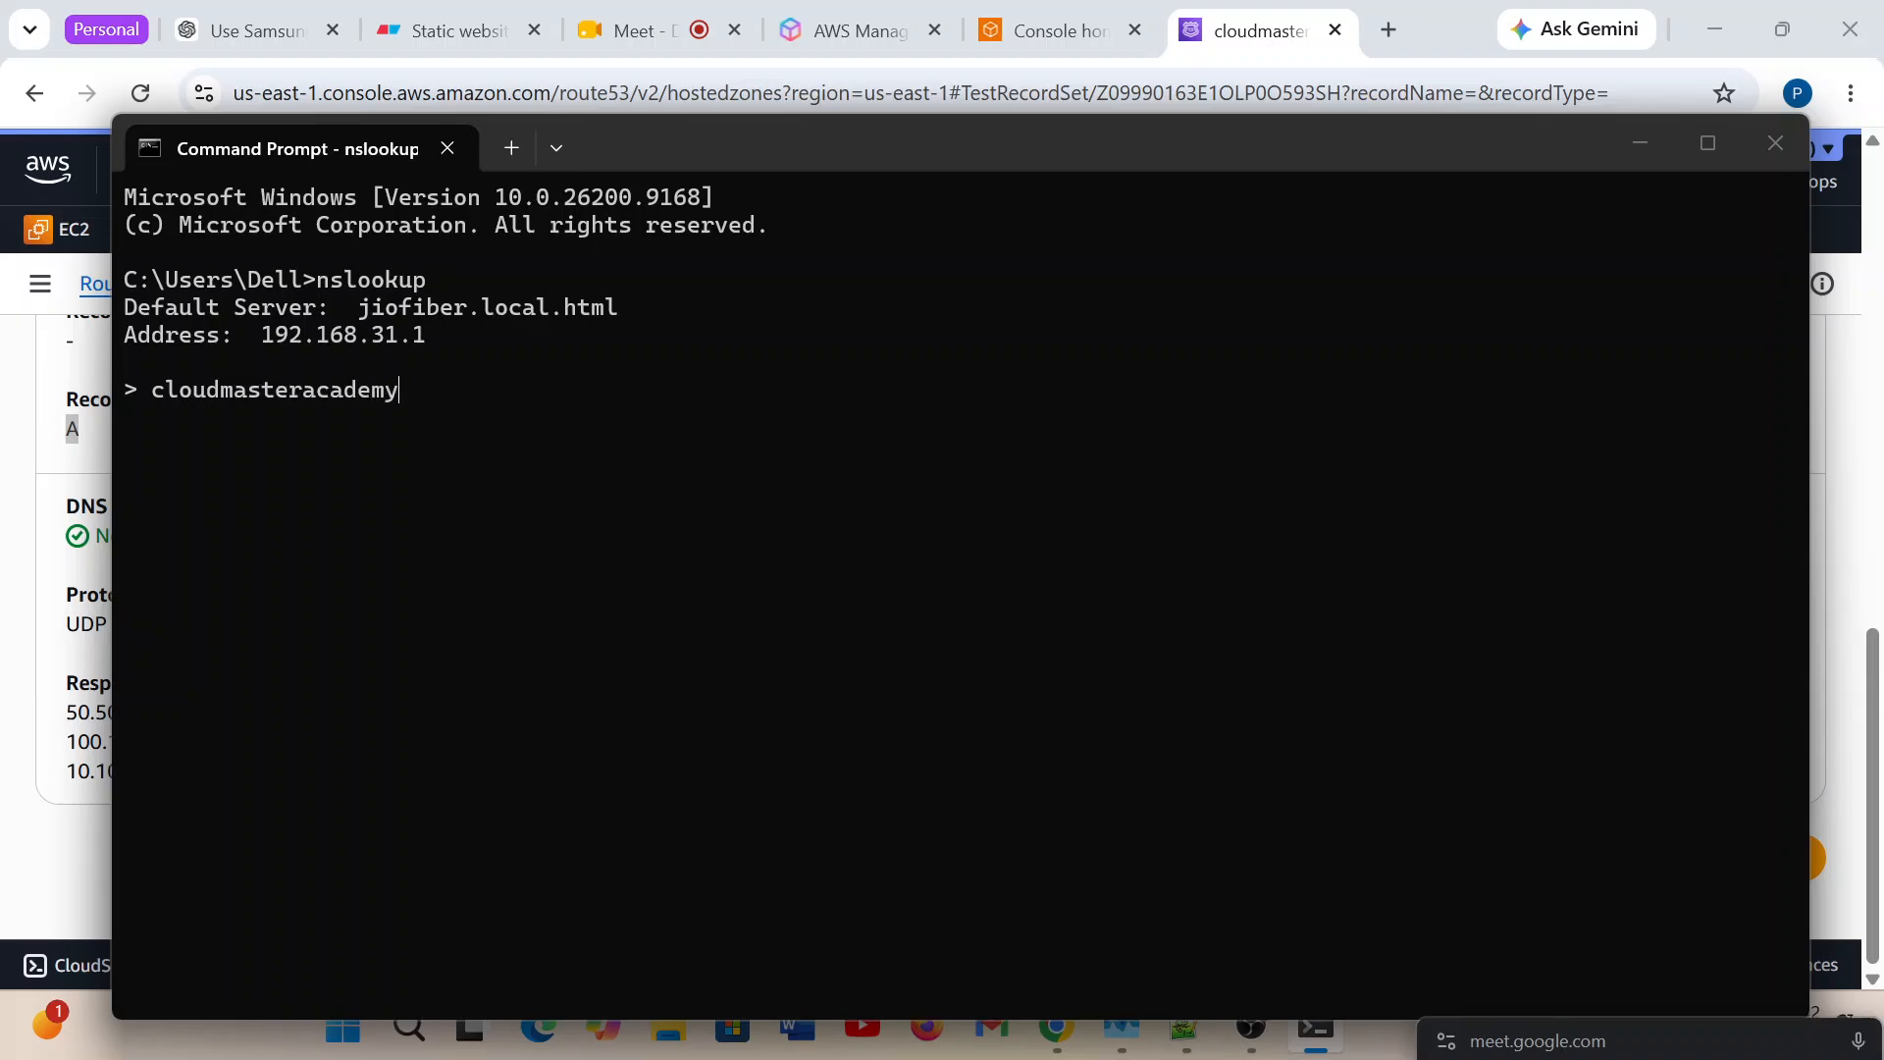
{"action": "type", "text": ".in"}
{"action": "key", "text": "Return"}
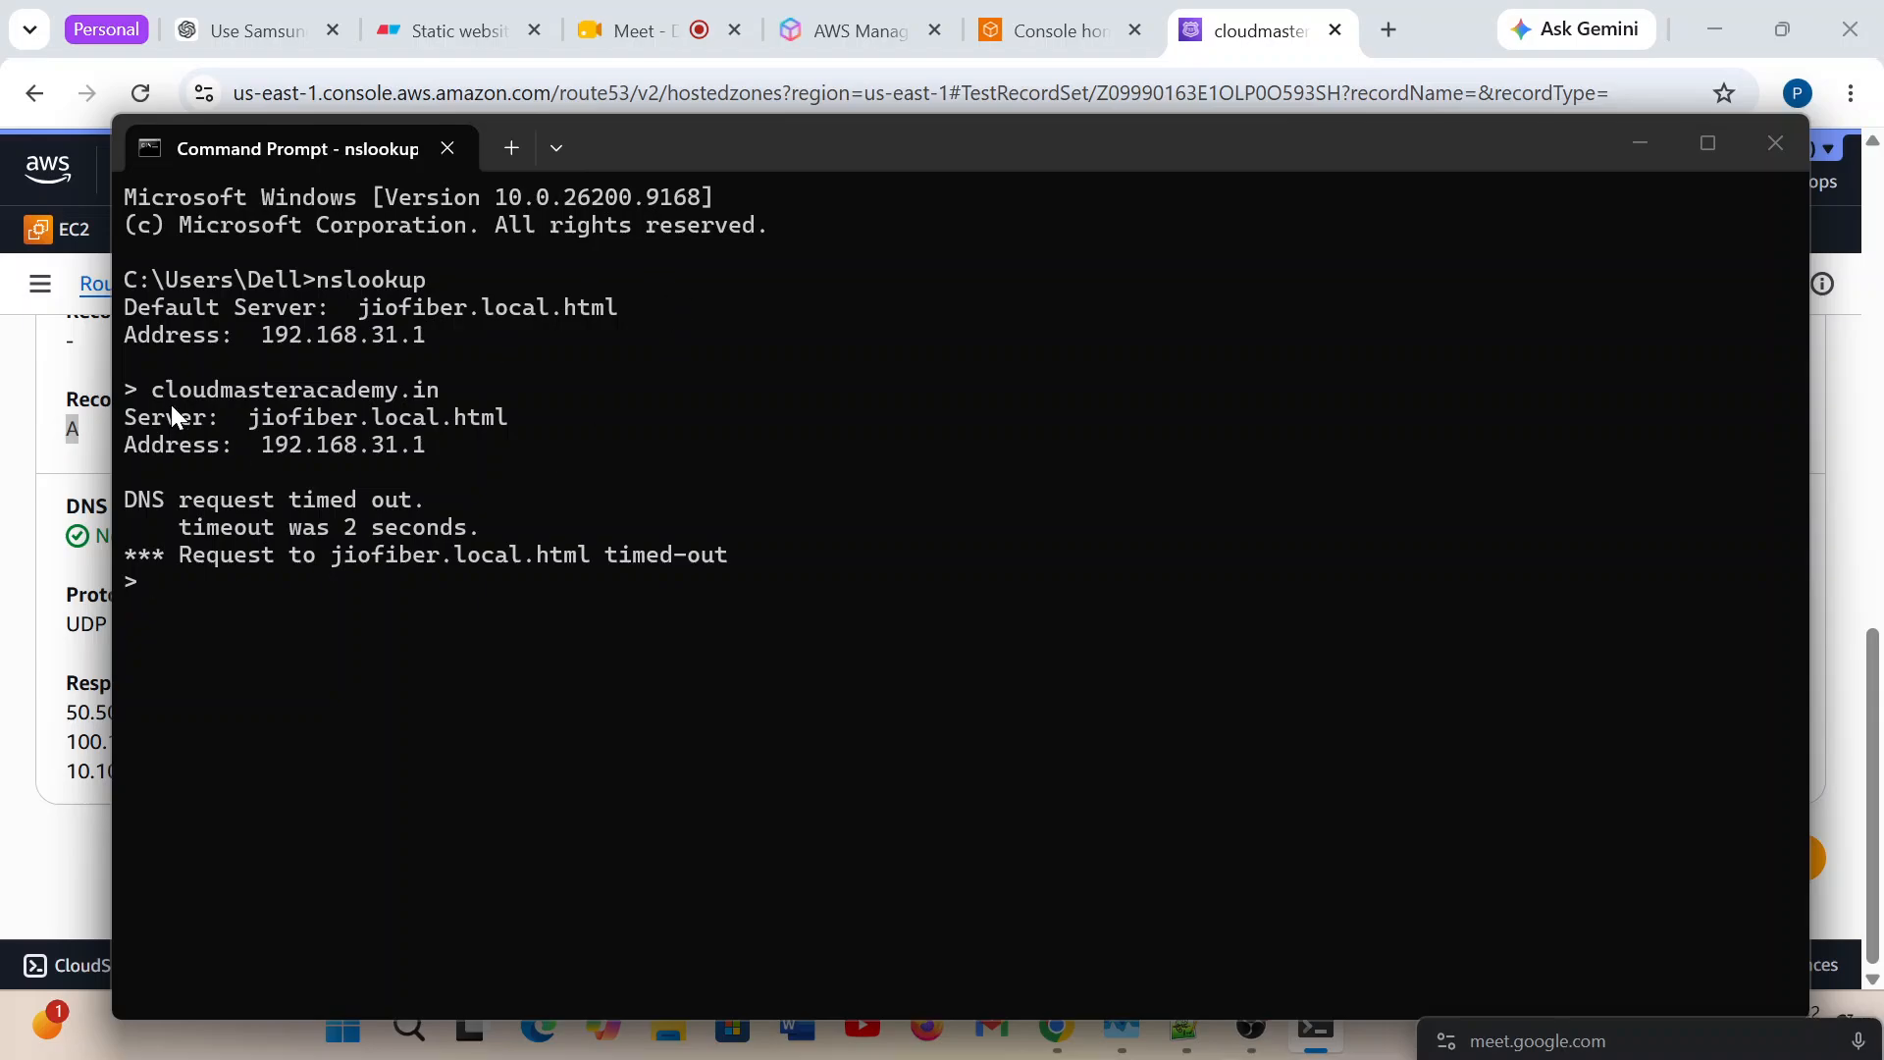
Copy the domain name from the previous query and look up cloudmasteracademy.in again.
{"action": "left_click_drag", "start_coordinate": [155, 392], "coordinate": [407, 392]}
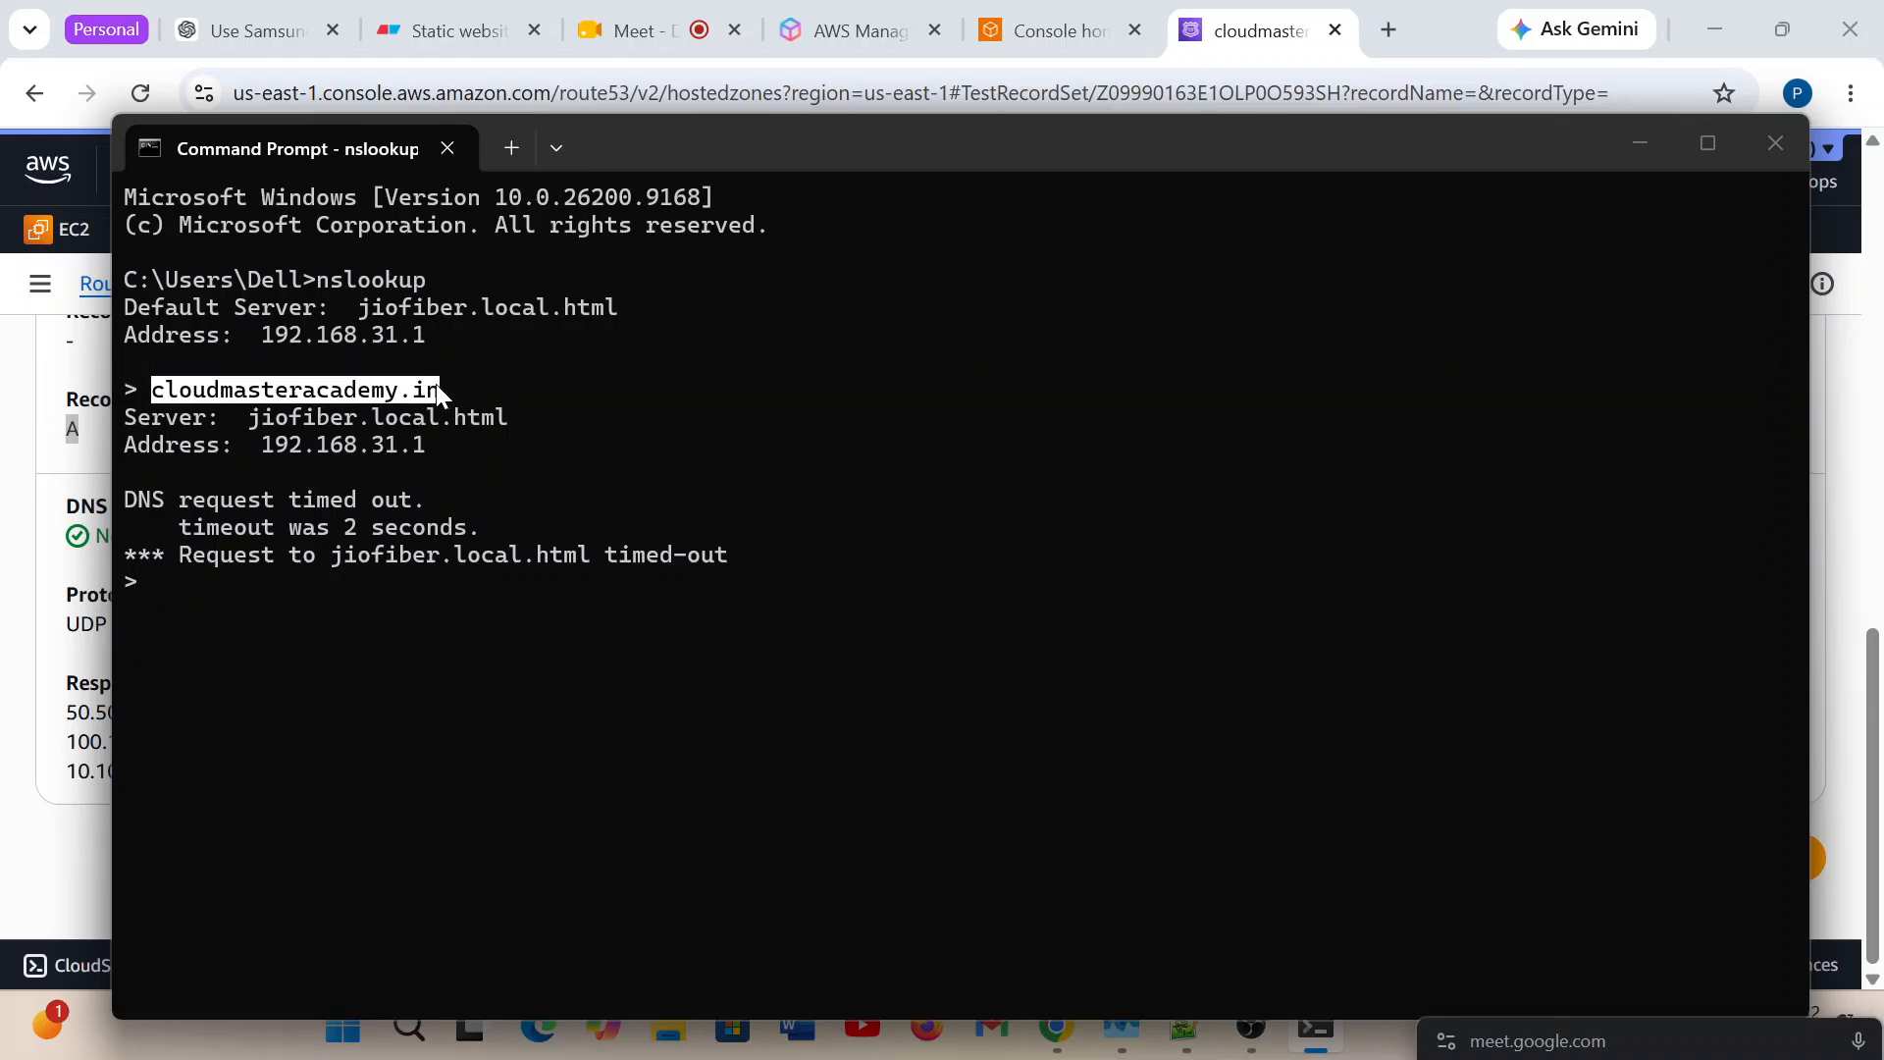
{"action": "left_click", "coordinate": [365, 461]}
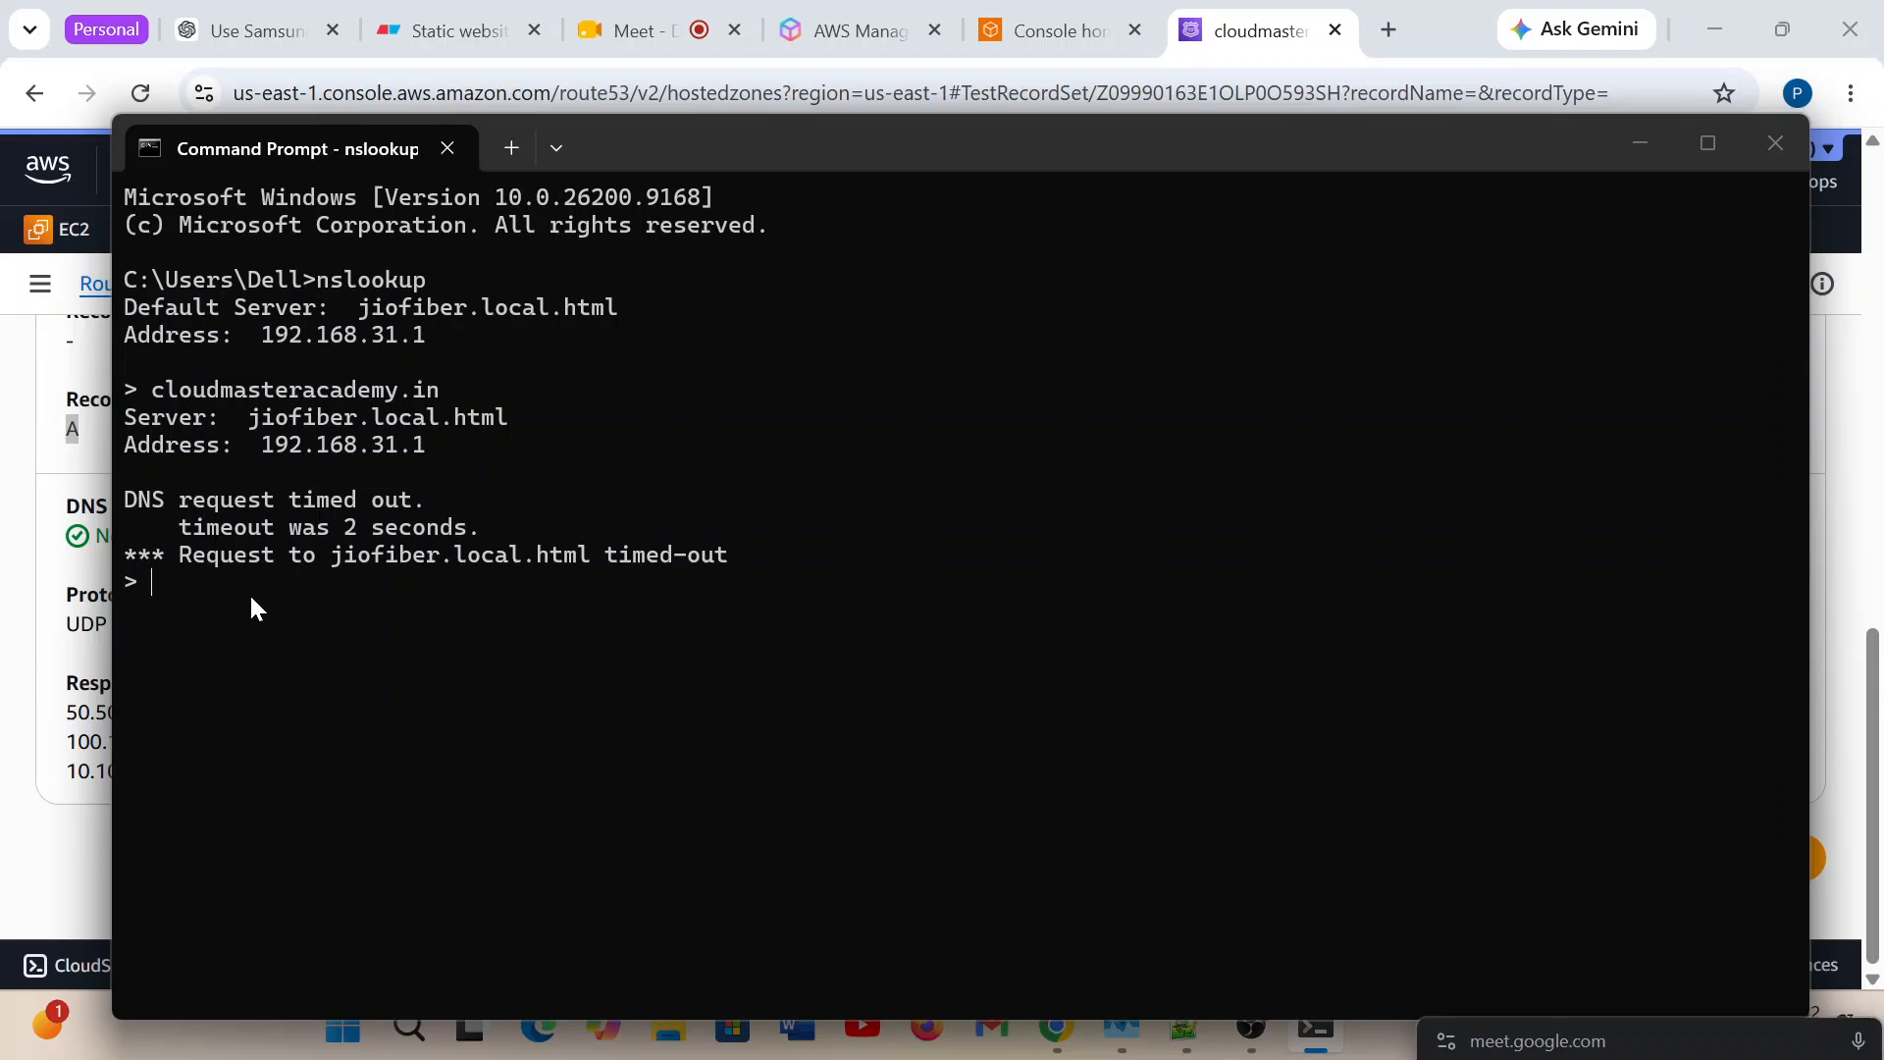
{"action": "type", "text": "cloudmasteracademy.in"}
{"action": "key", "text": "Return"}
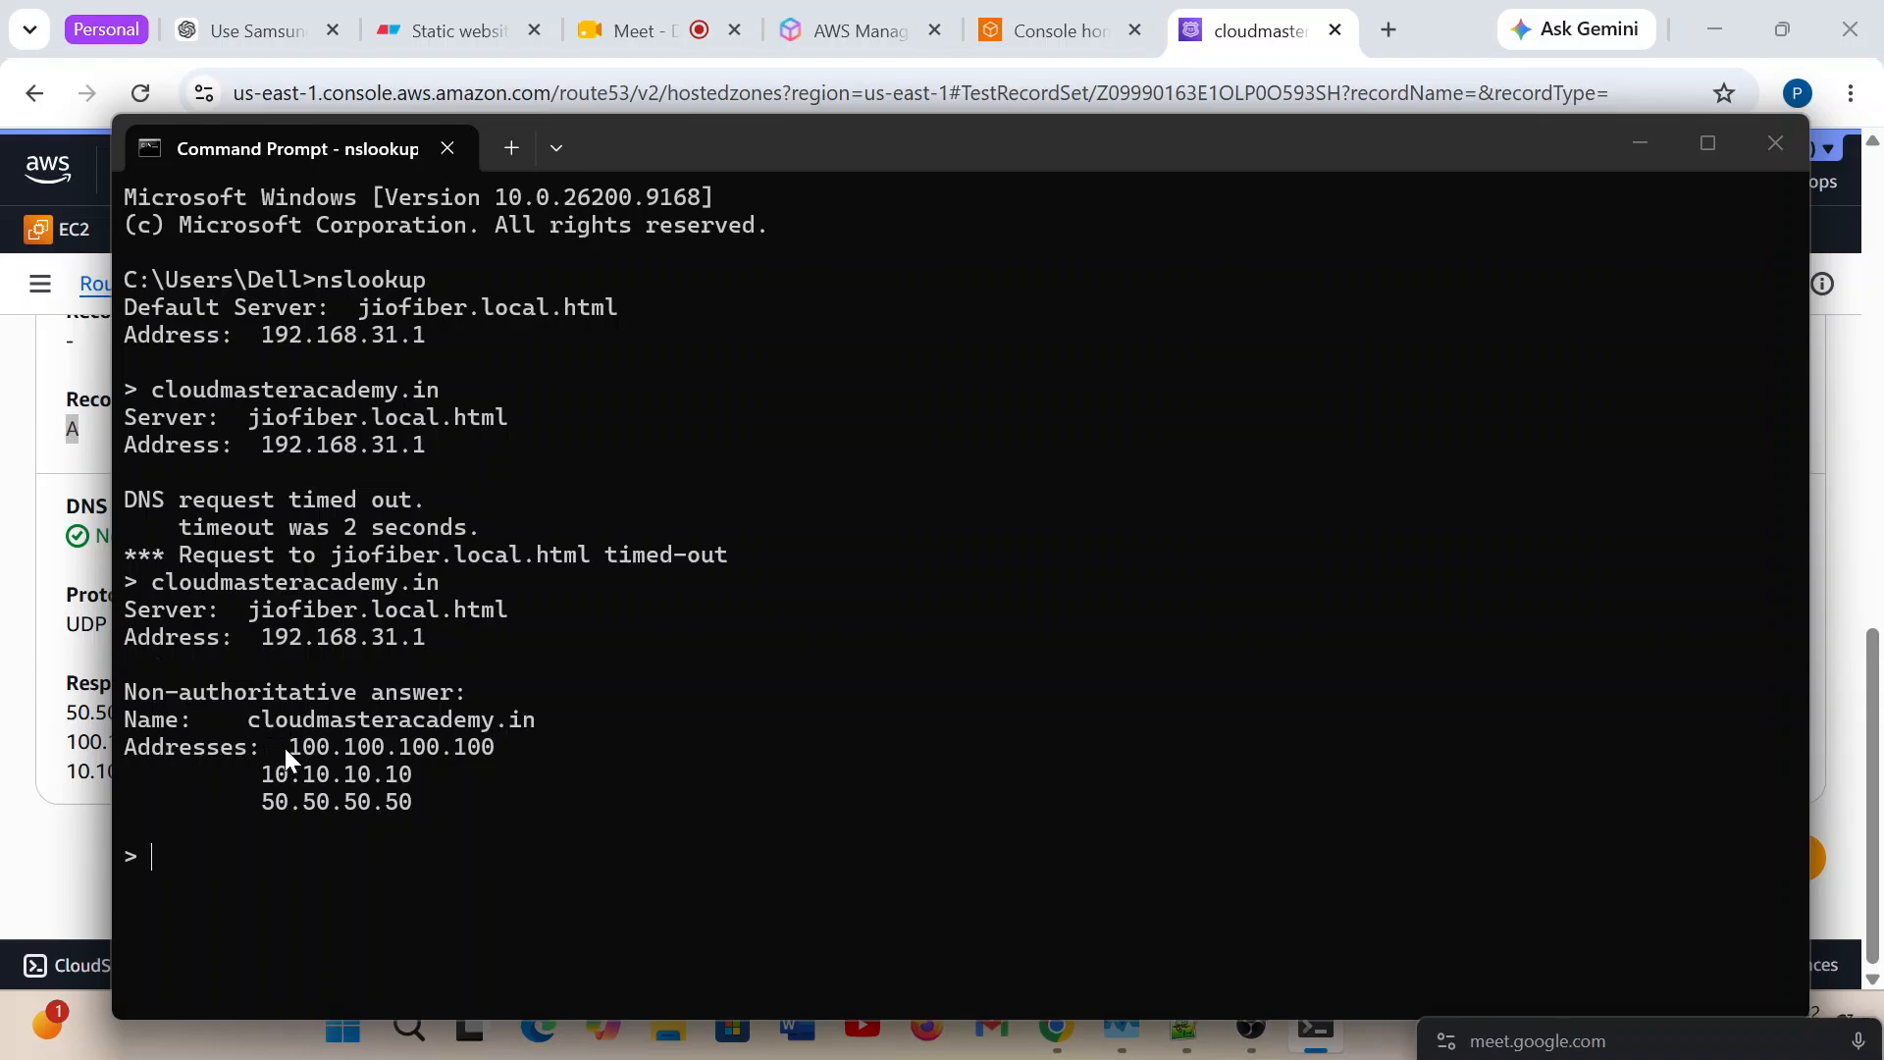
Highlight the first returned addresses, clear the highlight and rerun the cloudmasteracademy.in lookup to compare the address order.
{"action": "left_click_drag", "start_coordinate": [285, 748], "coordinate": [505, 762]}
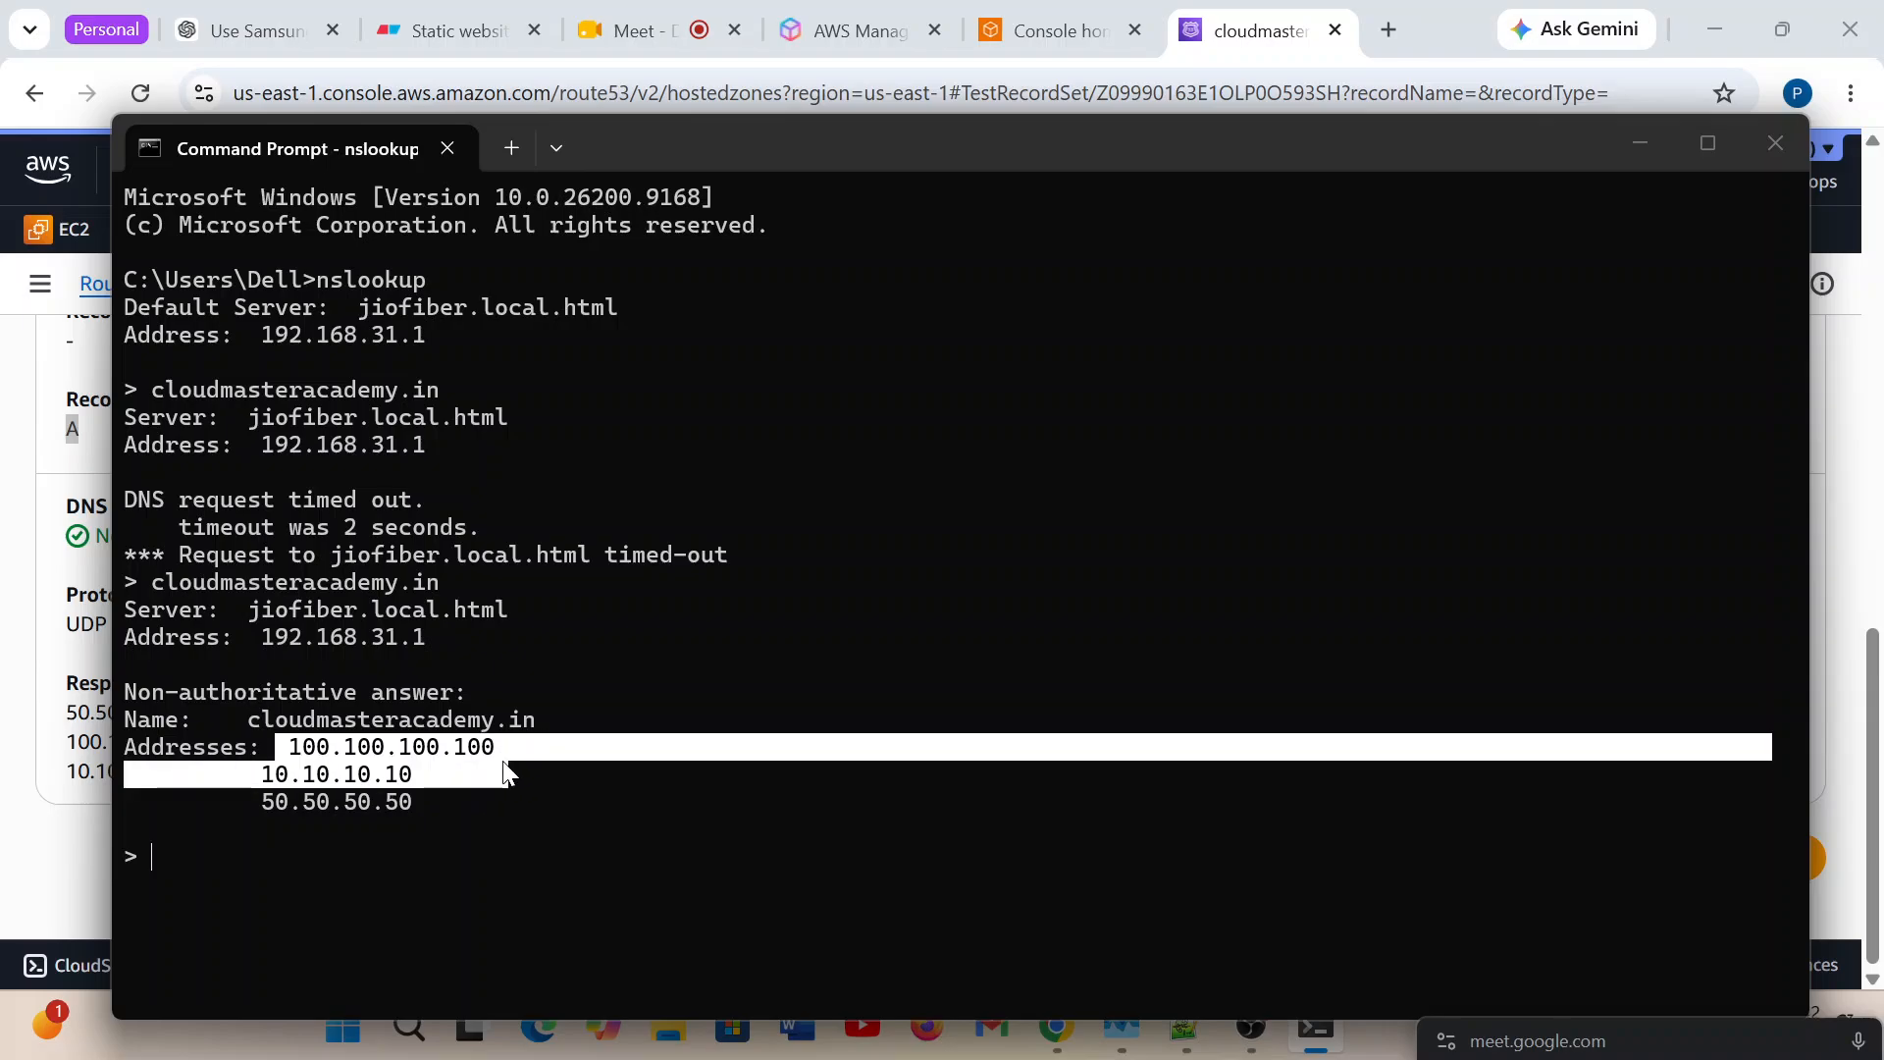
{"action": "left_click", "coordinate": [493, 741]}
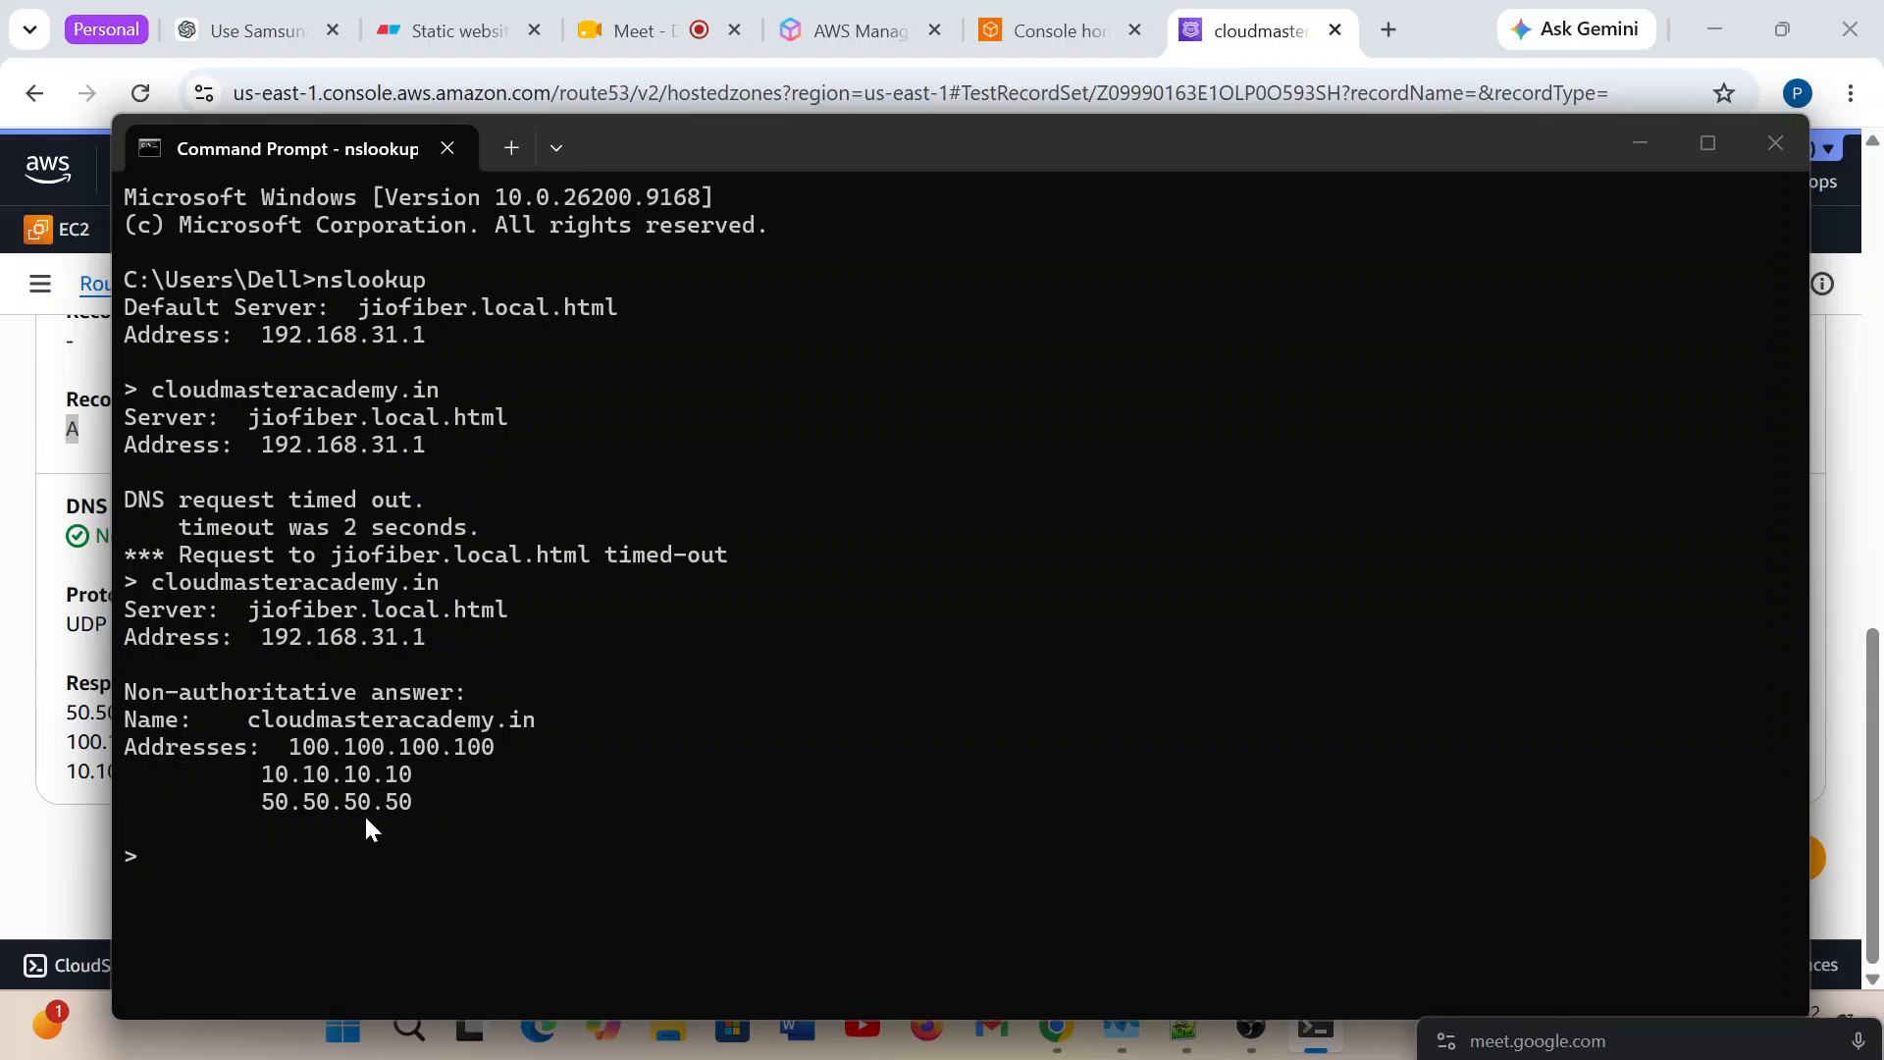
{"action": "key", "text": "Up"}
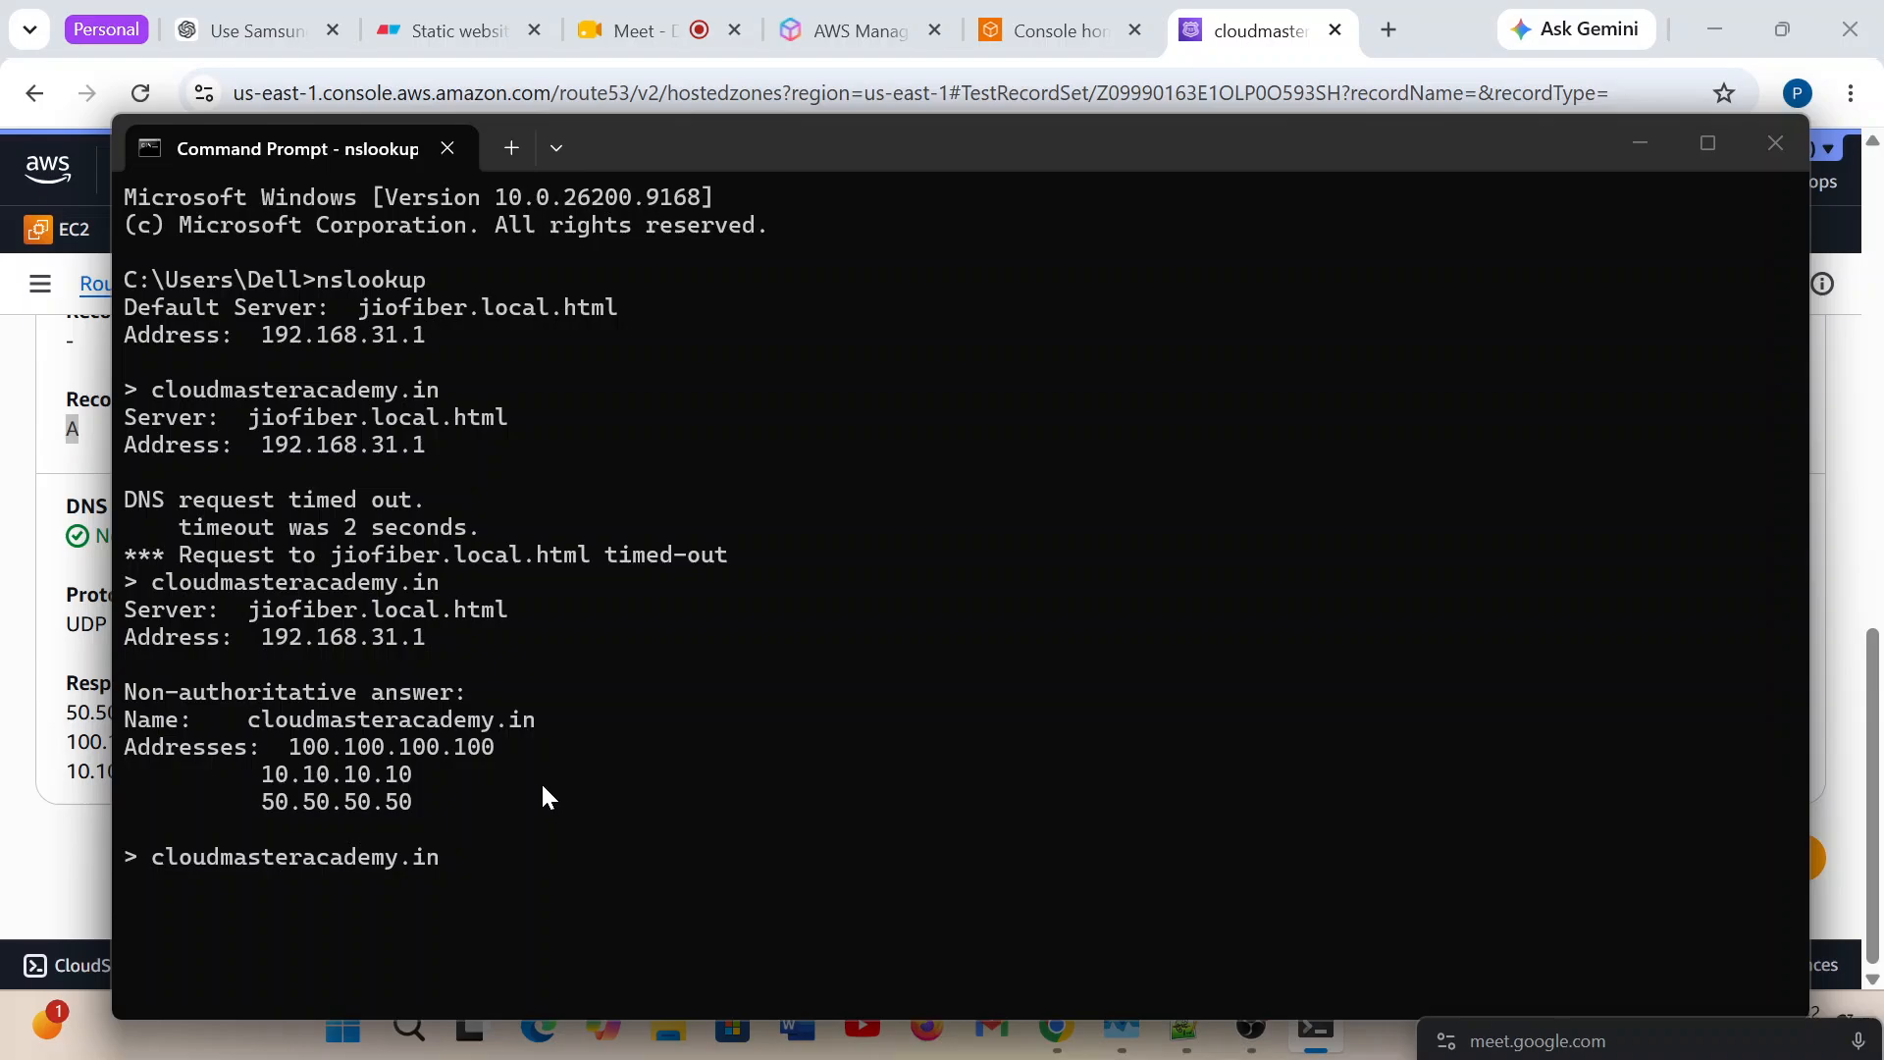
{"action": "key", "text": "Return"}
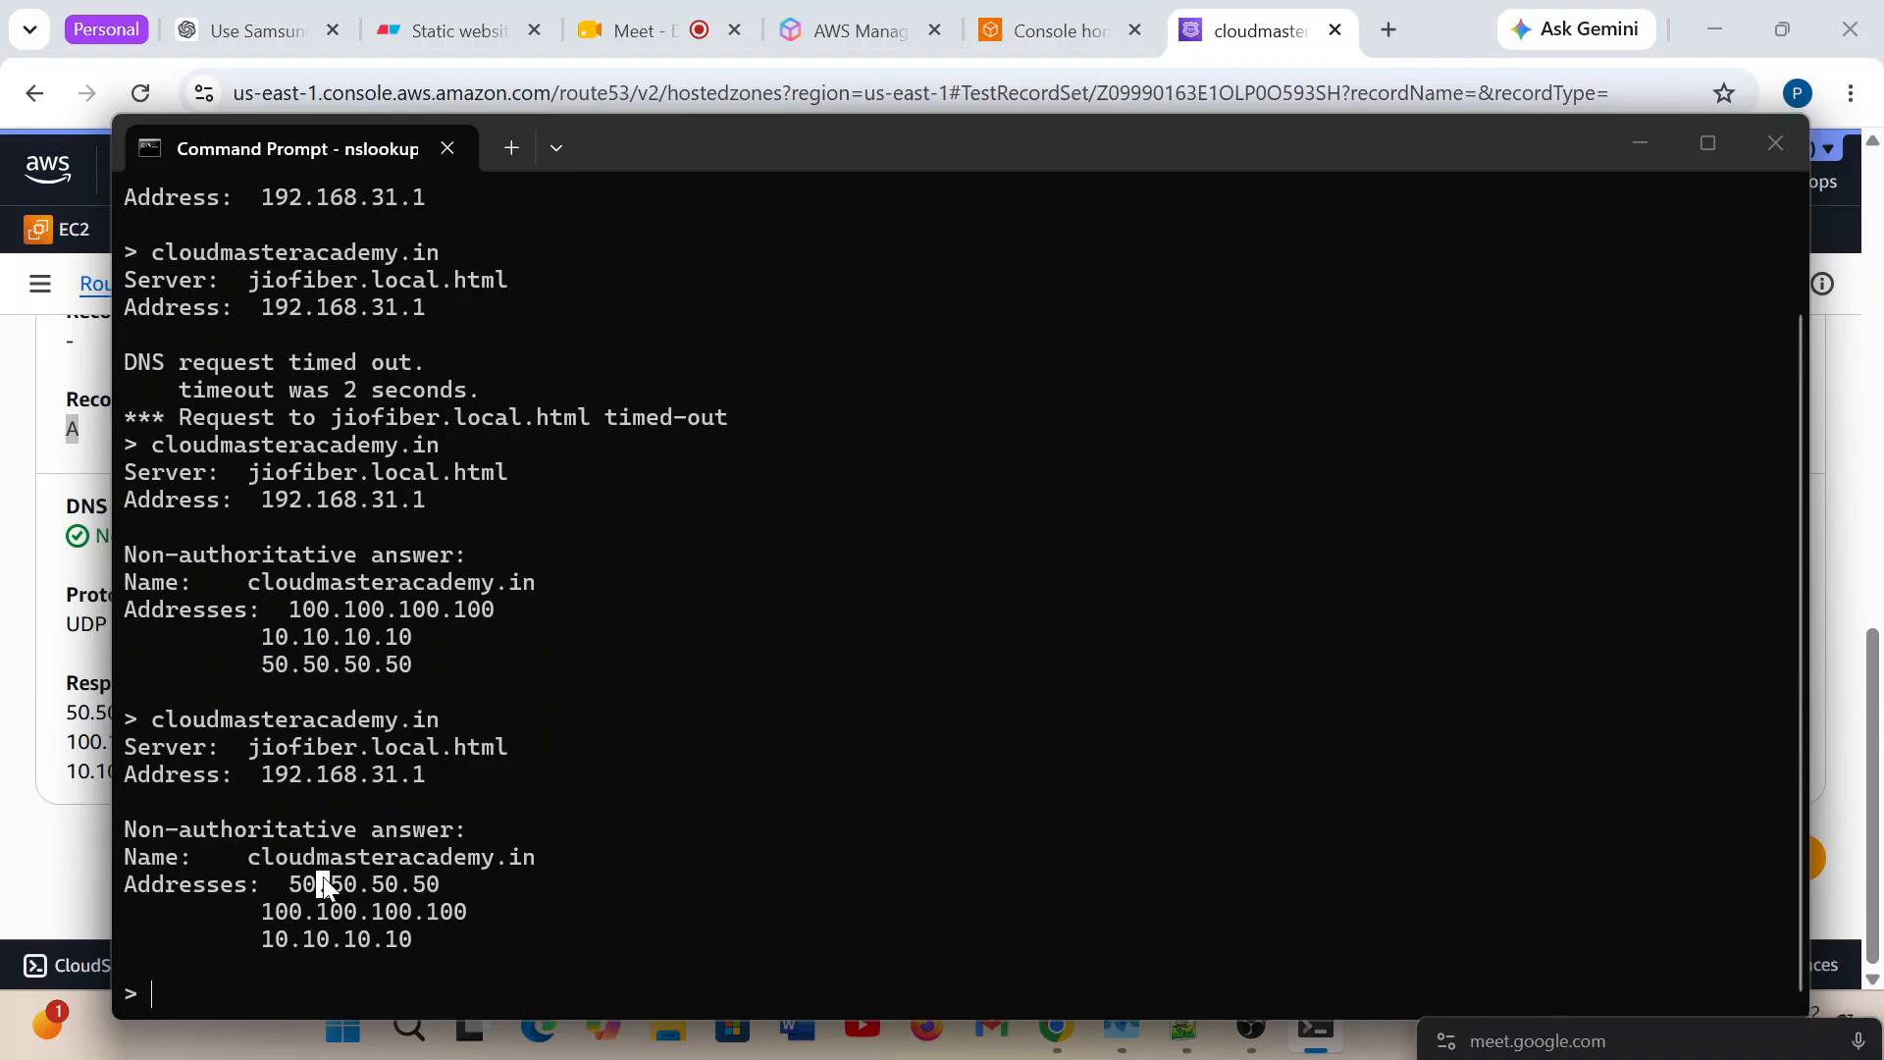
Highlight the first address in the latest nslookup answer and query cloudmasteracademy.in again.
{"action": "left_click_drag", "start_coordinate": [284, 878], "coordinate": [401, 885]}
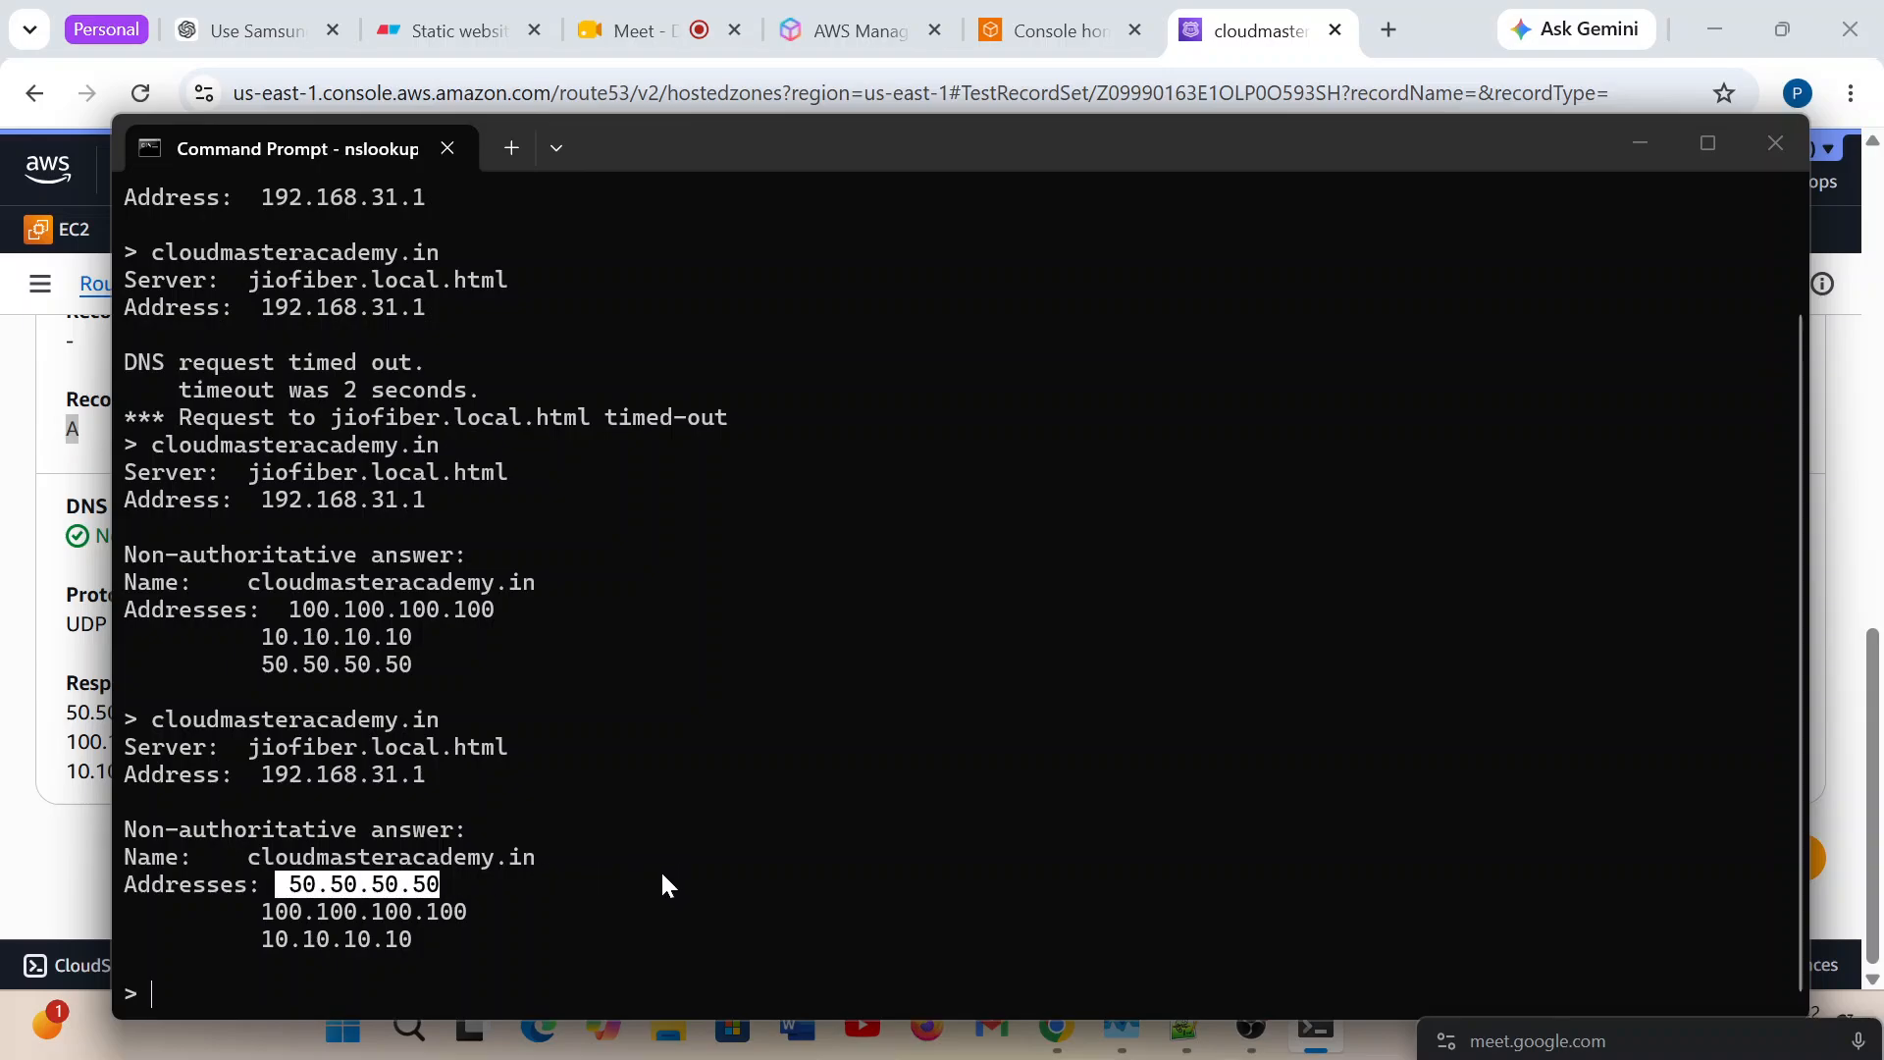
{"action": "key", "text": "Up"}
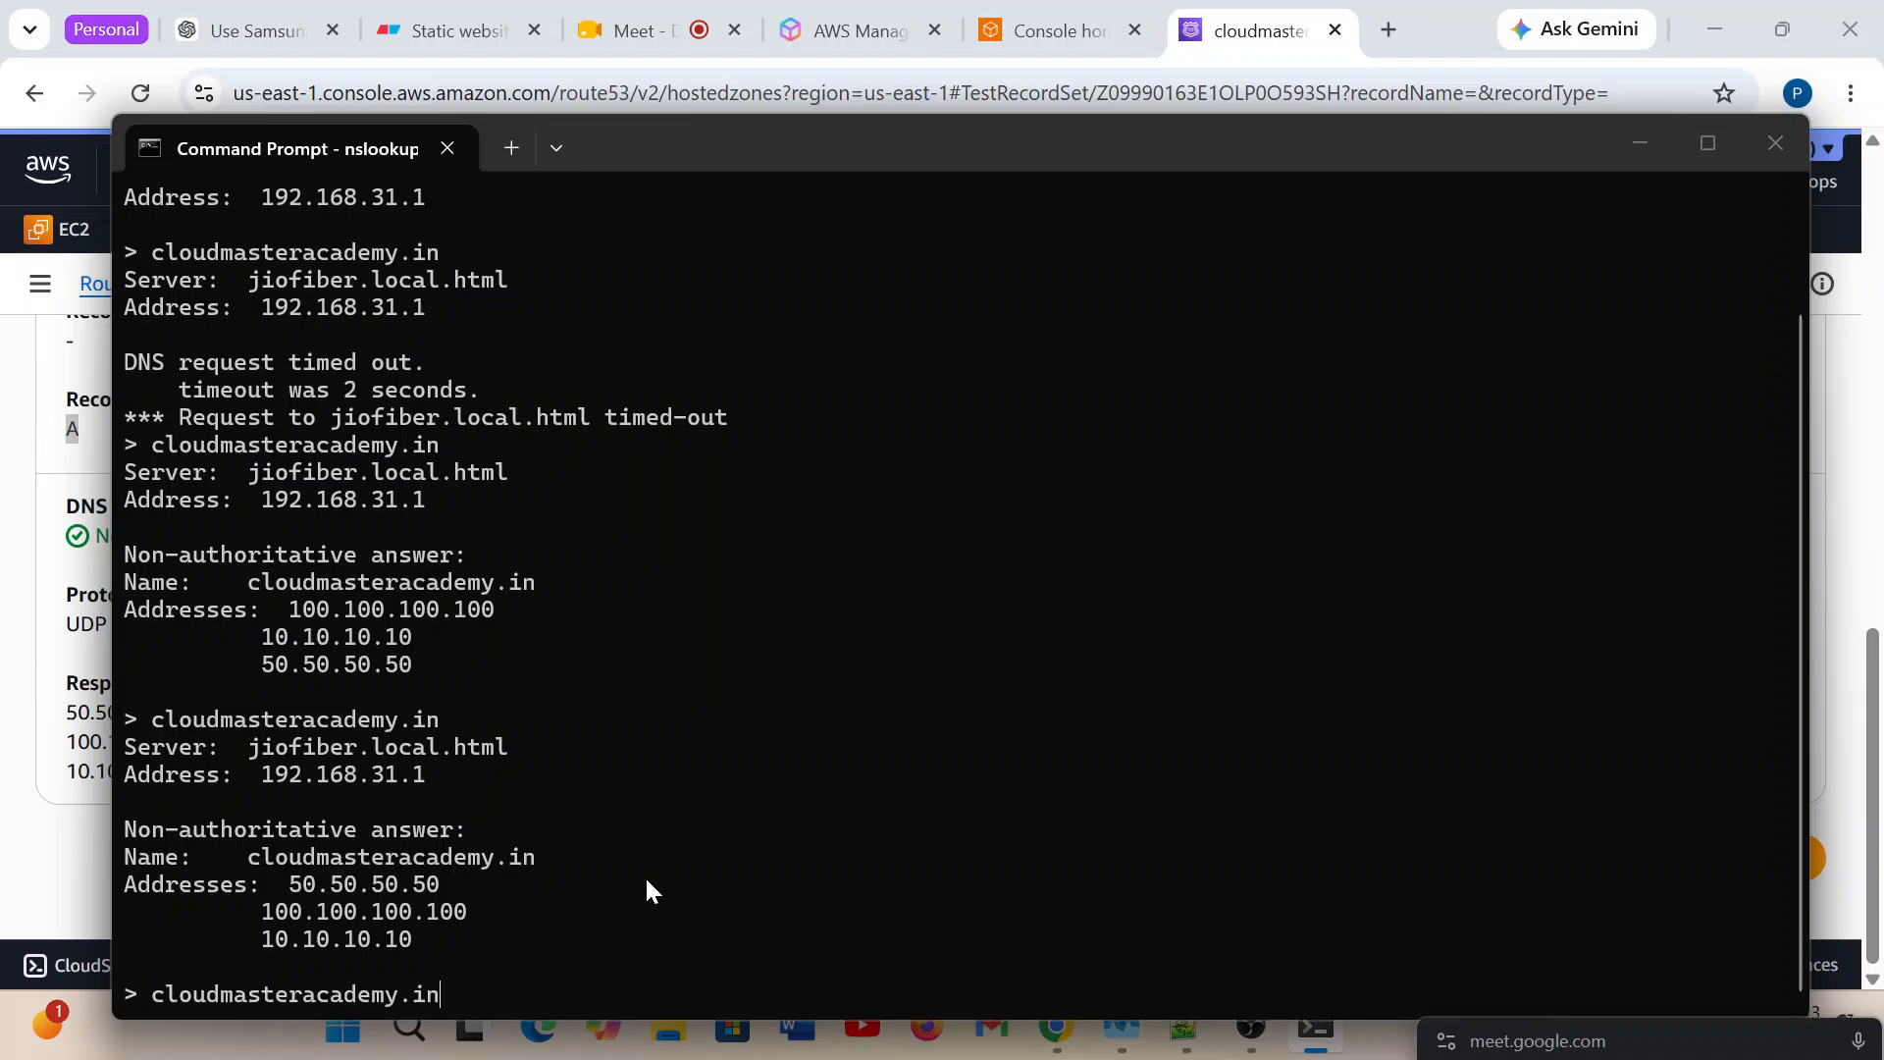
{"action": "key", "text": "Return"}
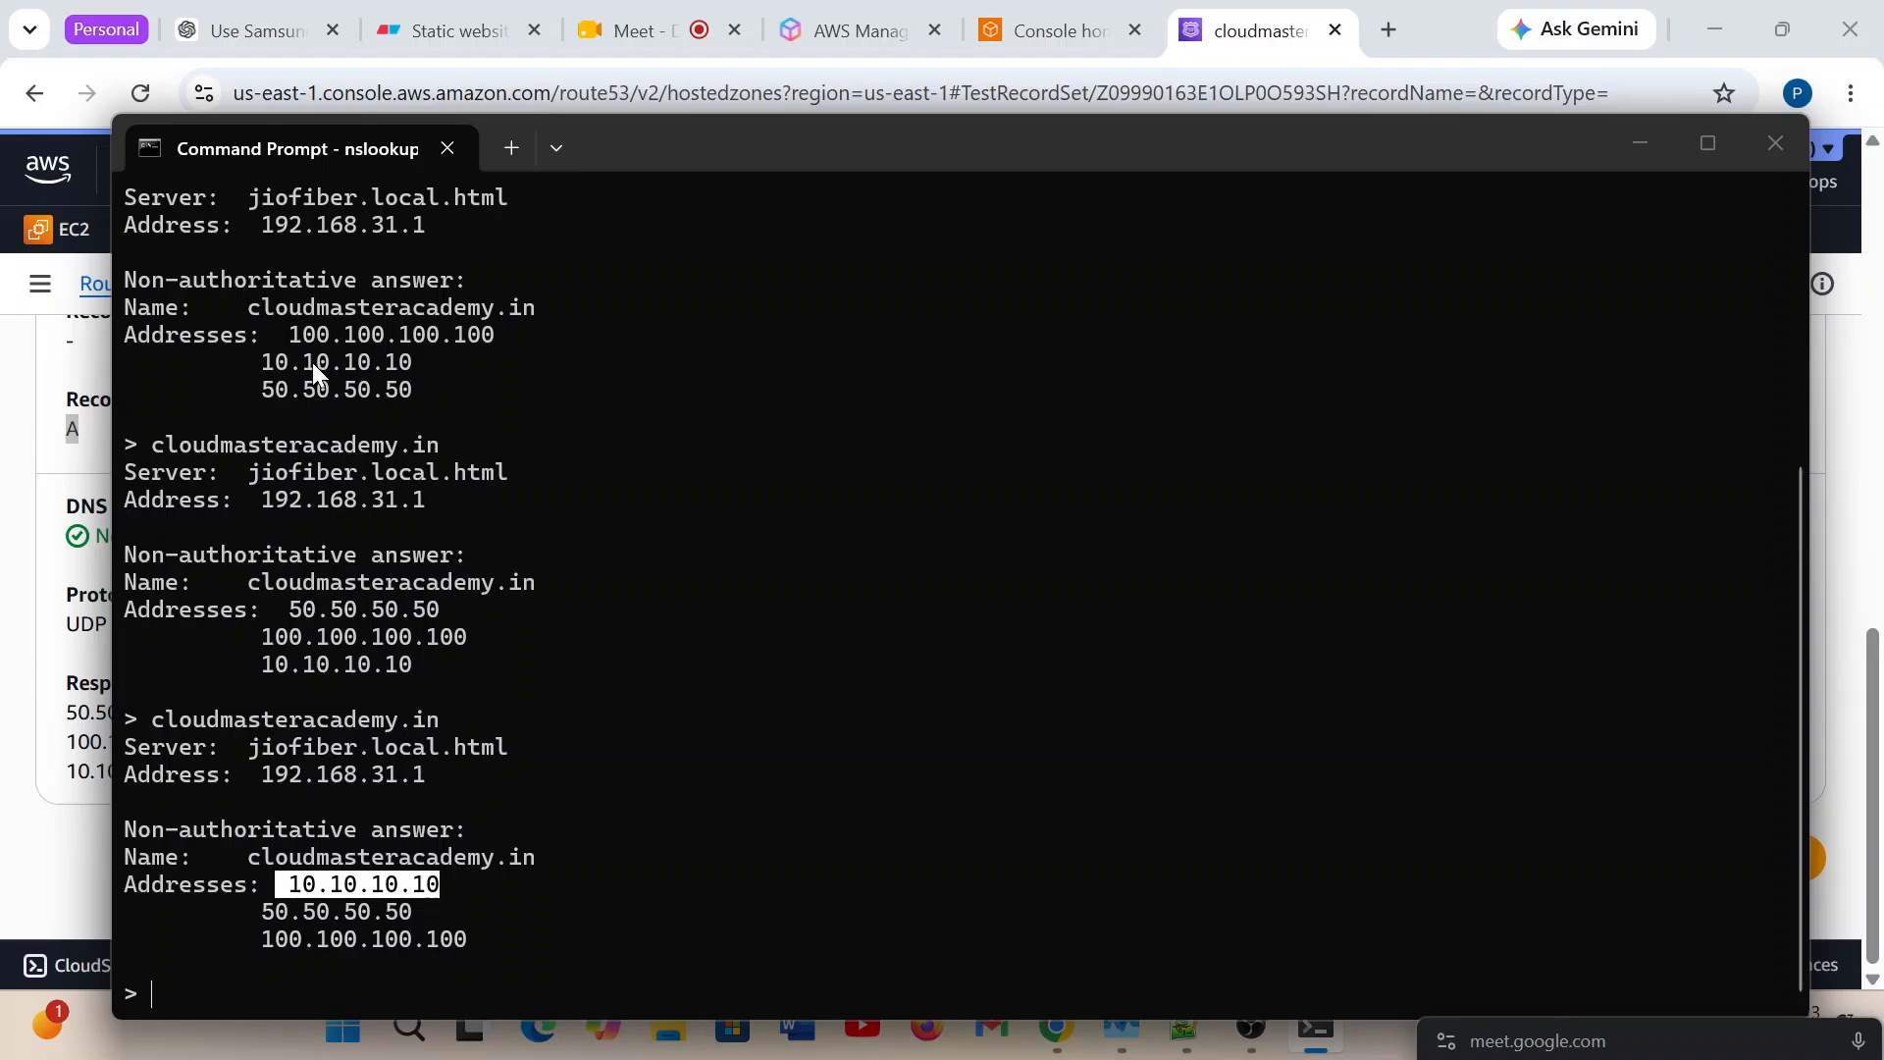
Compare the leading addresses of the three most recent cloudmasteracademy.in answers by highlighting them, and clear the highlight.
{"action": "left_click_drag", "start_coordinate": [287, 334], "coordinate": [339, 339]}
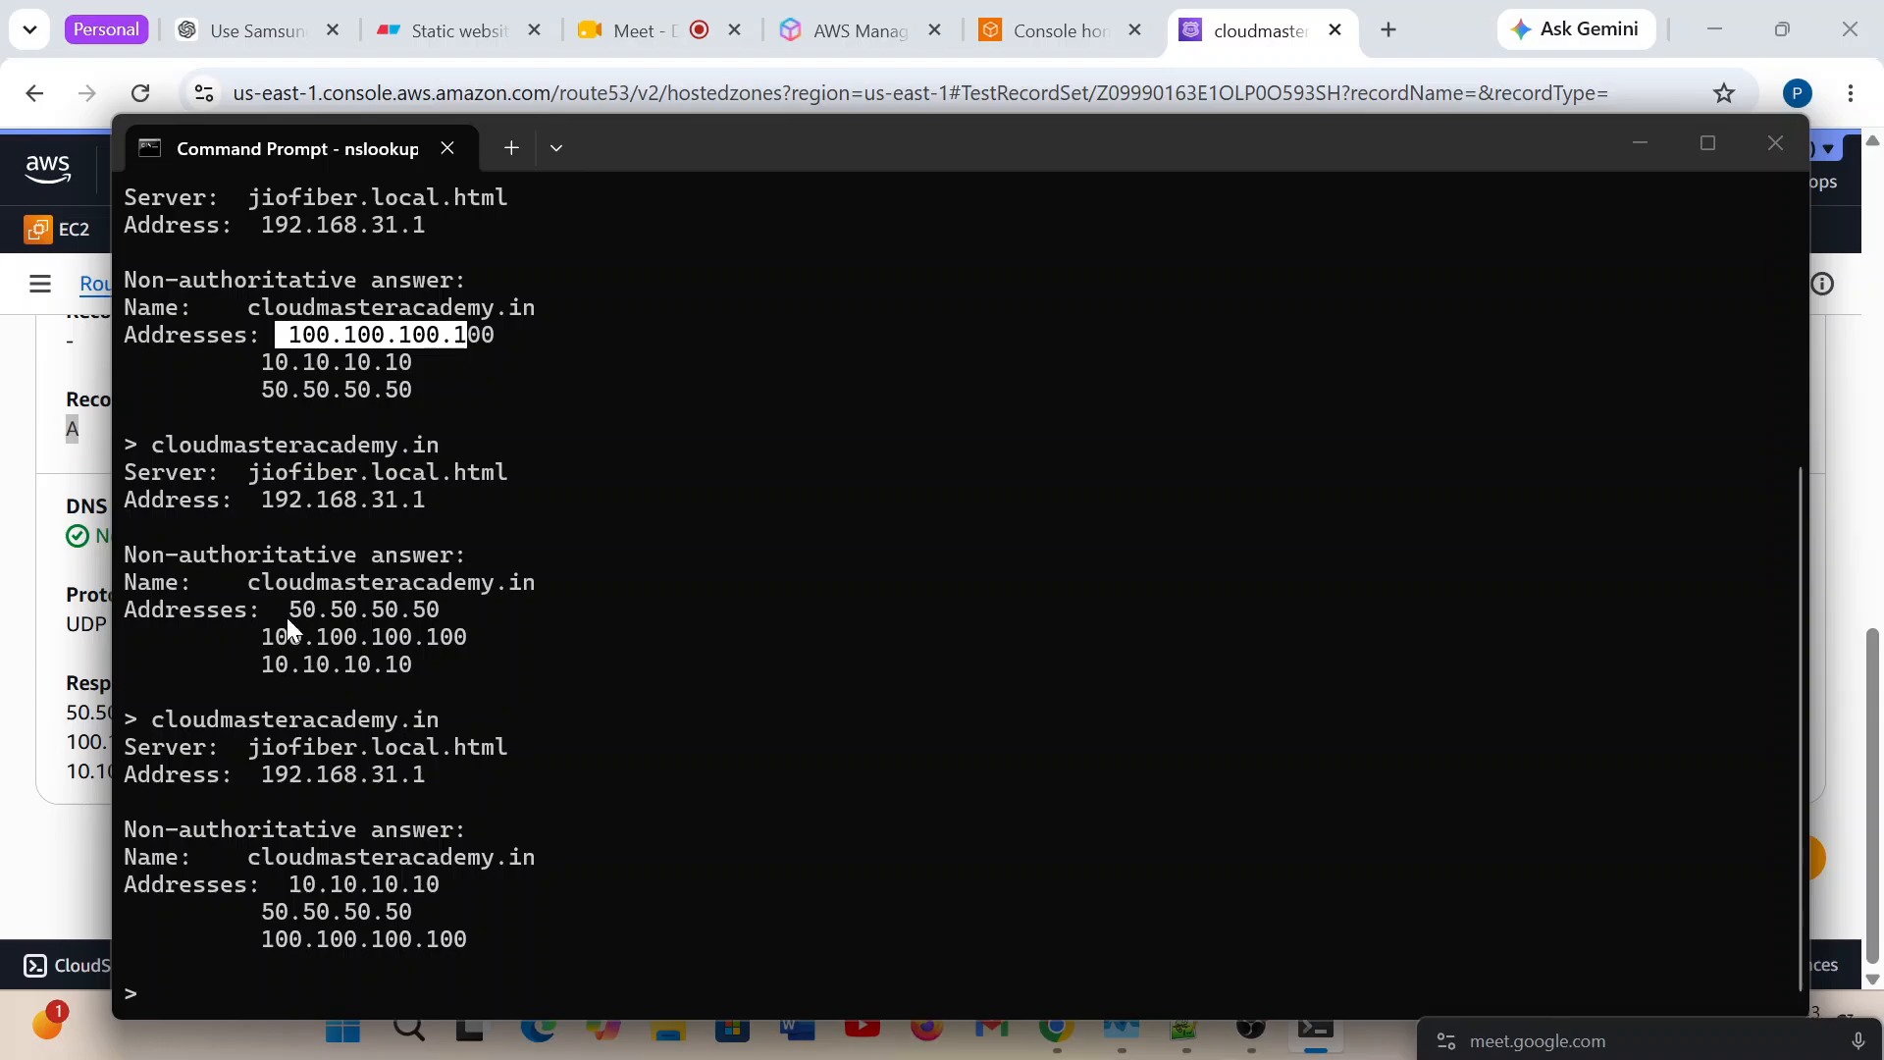
{"action": "left_click_drag", "start_coordinate": [290, 586], "coordinate": [487, 629]}
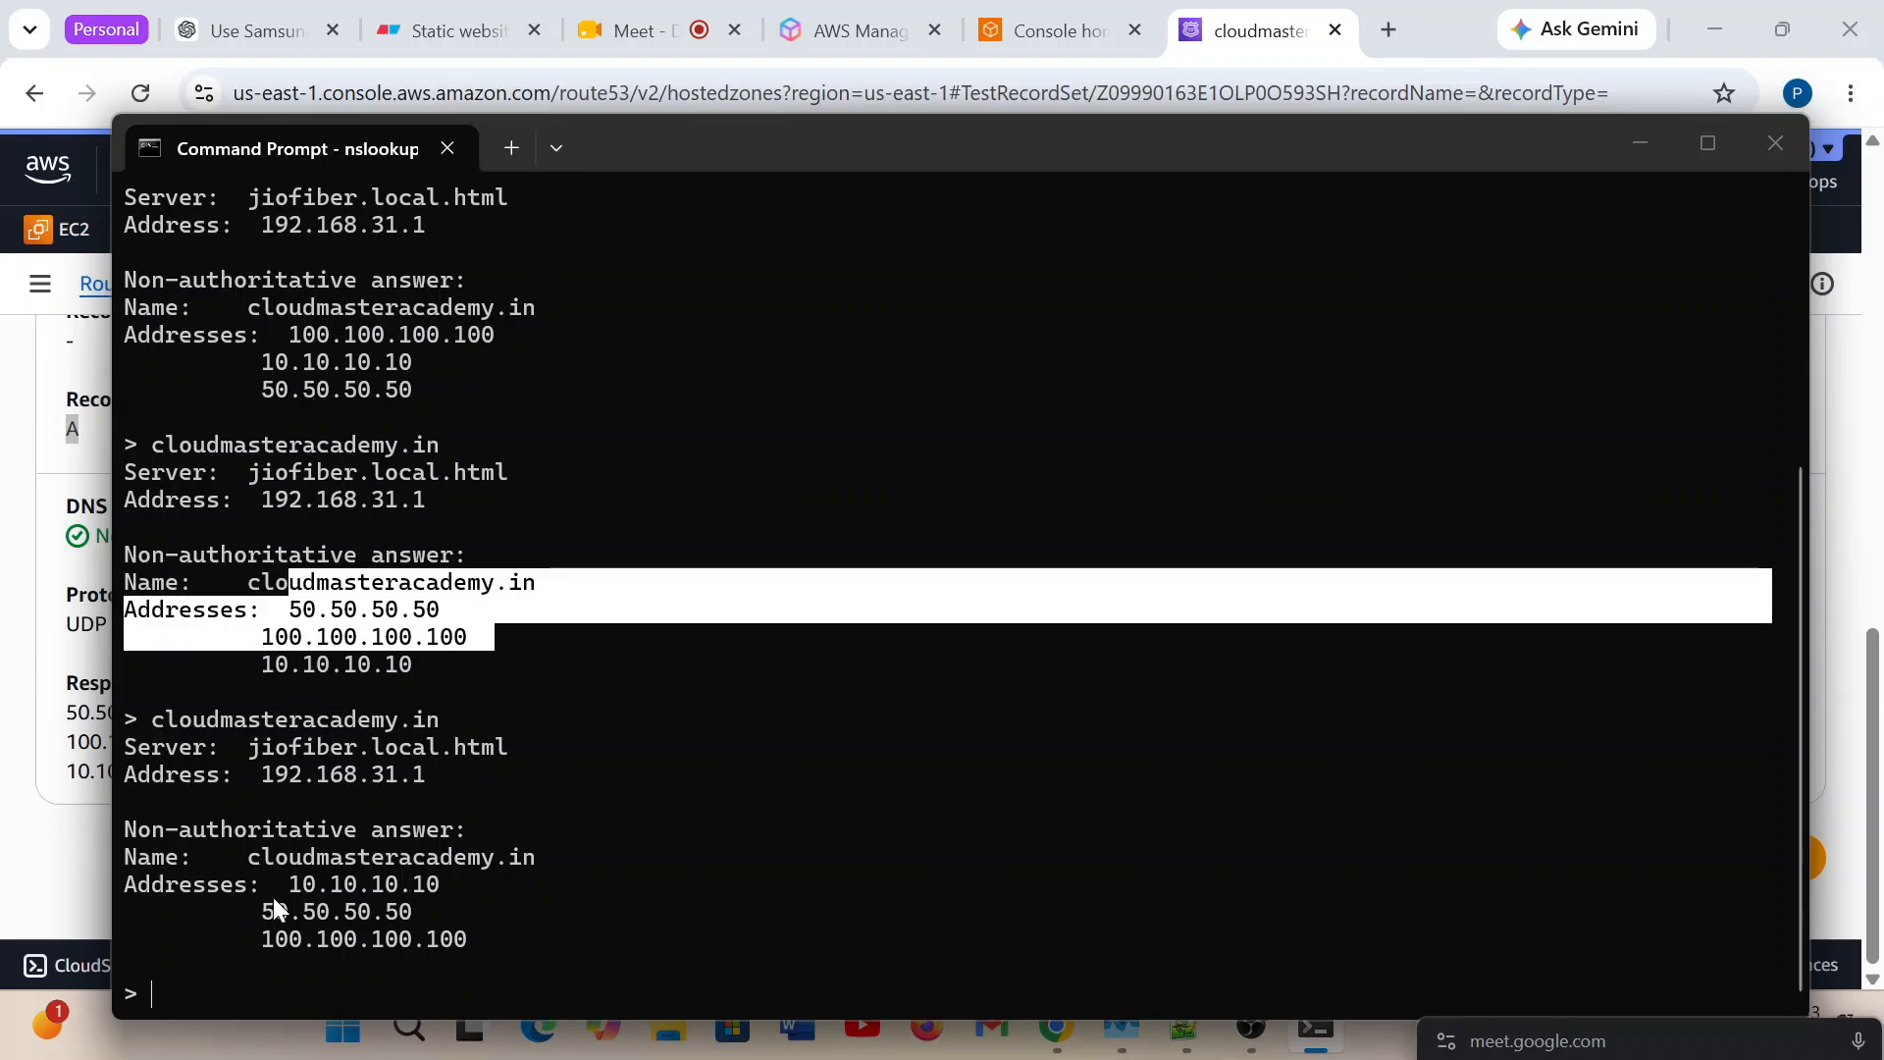
{"action": "left_click_drag", "start_coordinate": [263, 884], "coordinate": [406, 889]}
{"action": "left_click", "coordinate": [158, 970]}
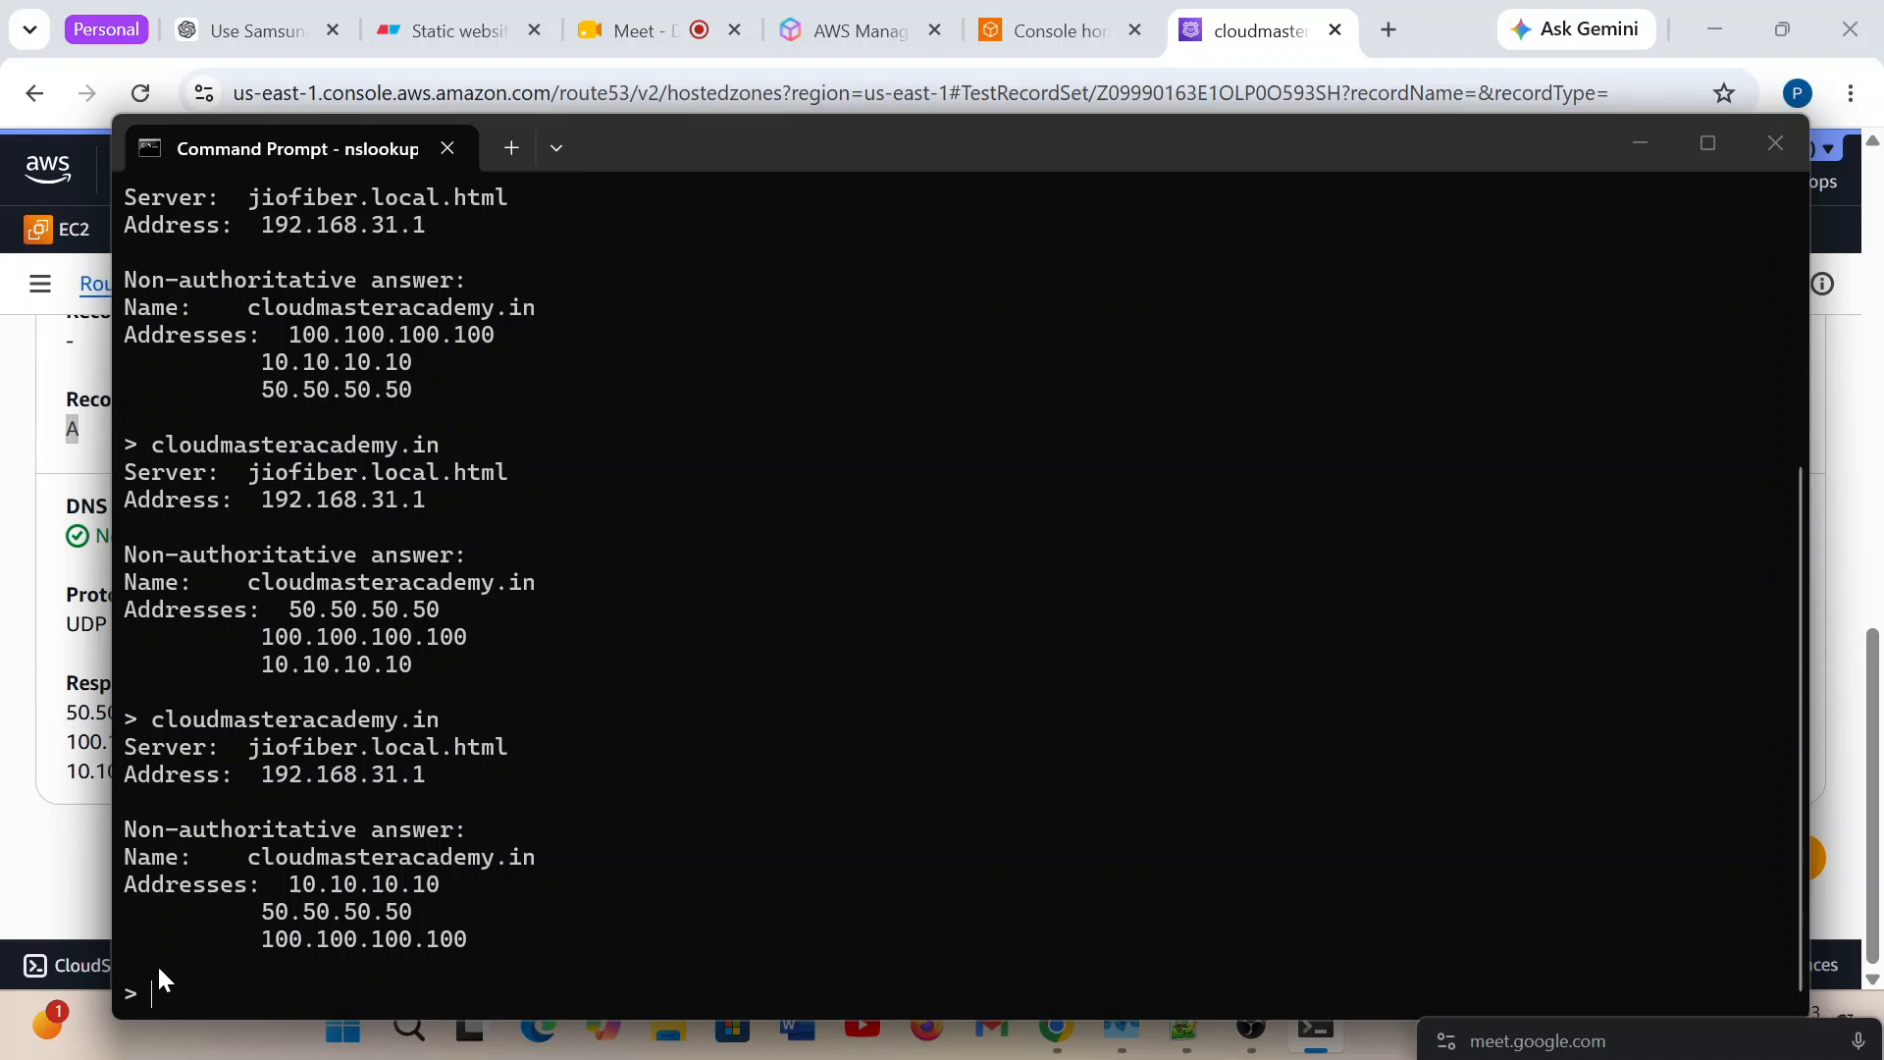
Rerun the cloudmasteracademy.in lookup and highlight the first address of the new answer.
{"action": "key", "text": "Up"}
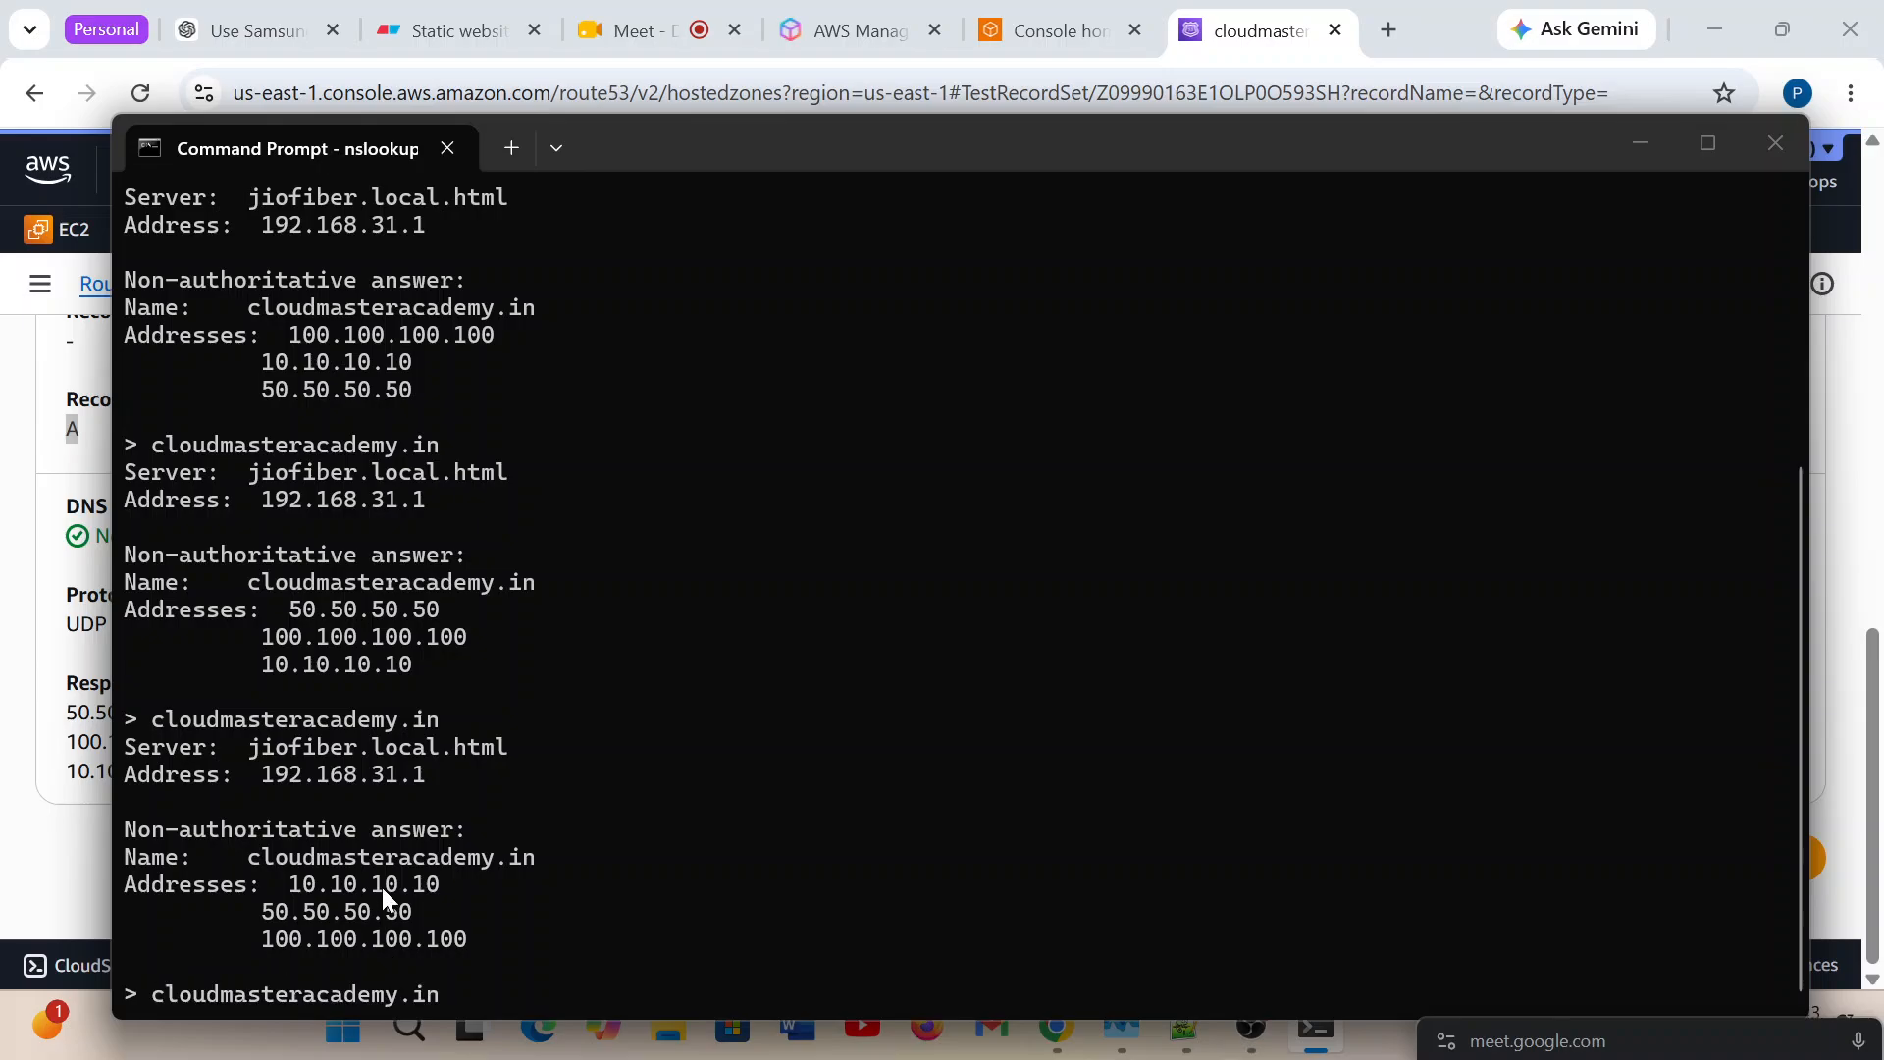
{"action": "key", "text": "Return"}
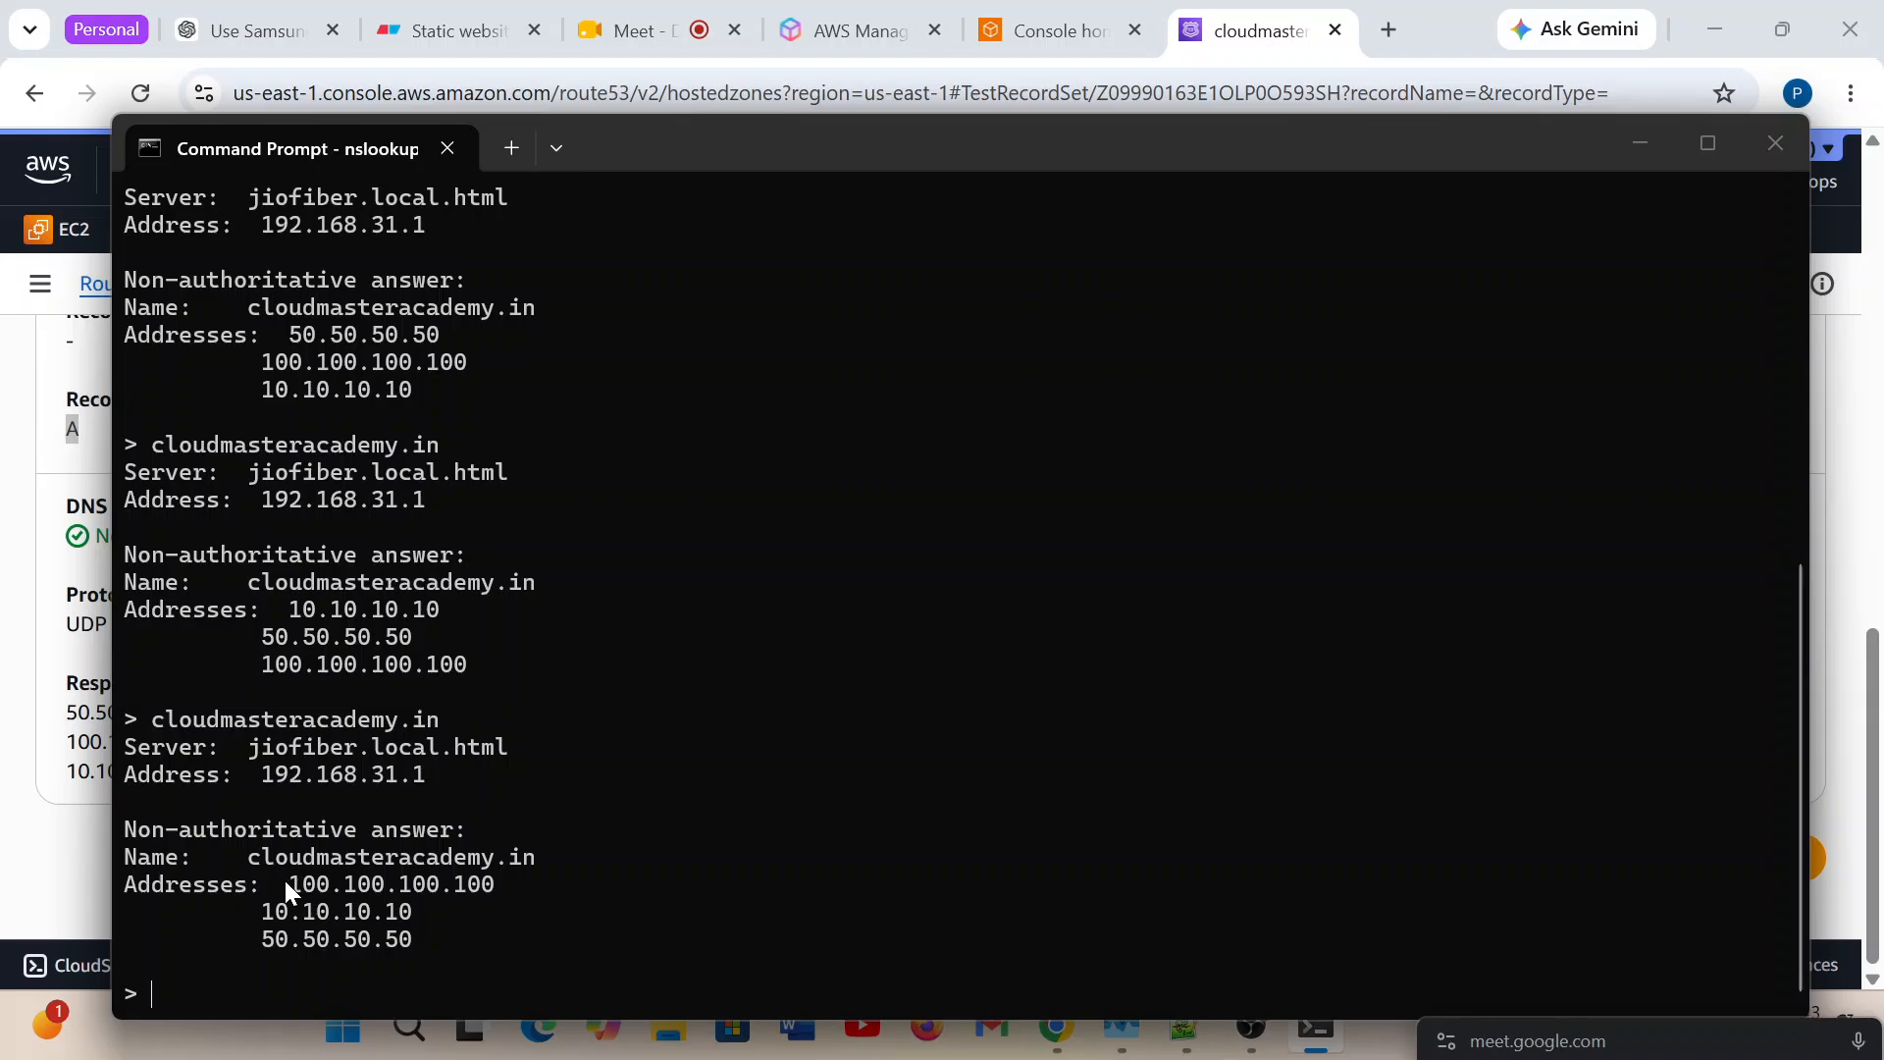
{"action": "left_click_drag", "start_coordinate": [285, 886], "coordinate": [495, 908]}
{"action": "left_click", "coordinate": [412, 893]}
Switch to the Static website hosting diagram in Eraser and draw an arrow from cloudmasteracademy.in to server1.
{"action": "left_click", "coordinate": [446, 20]}
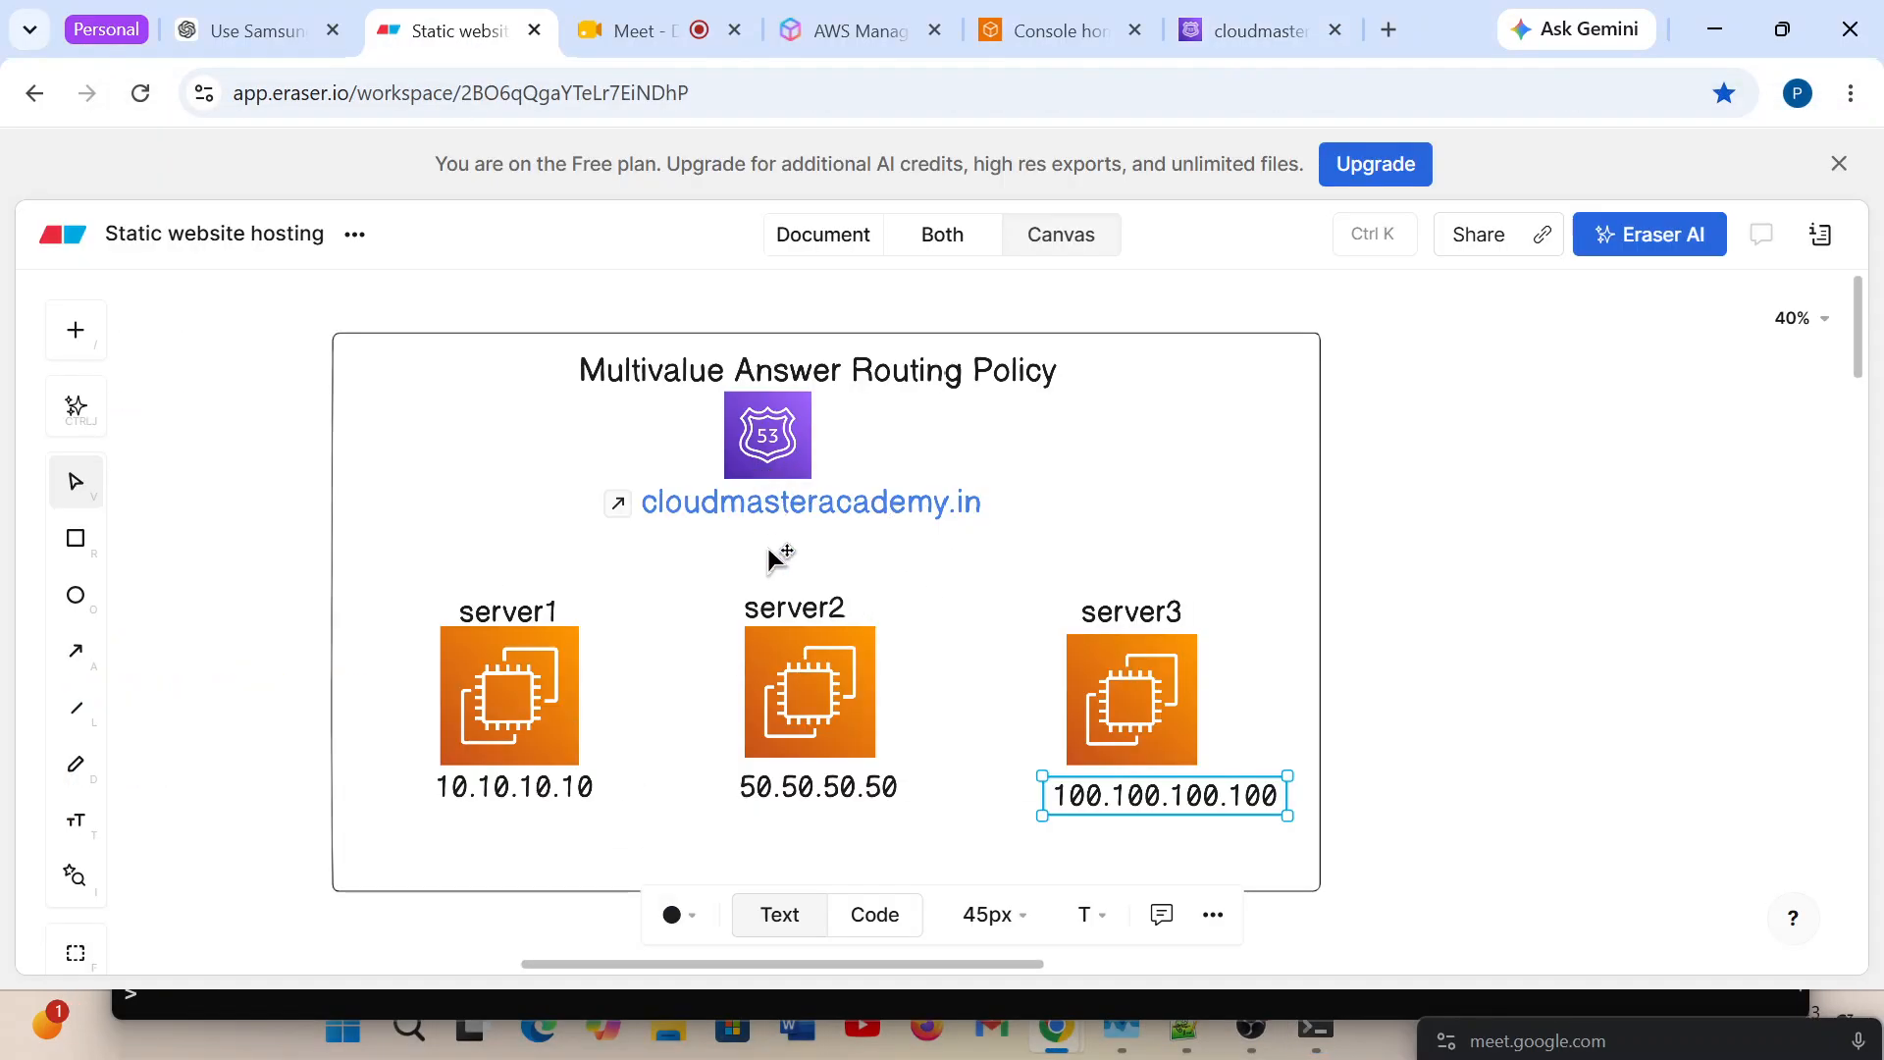
{"action": "left_click", "coordinate": [76, 650]}
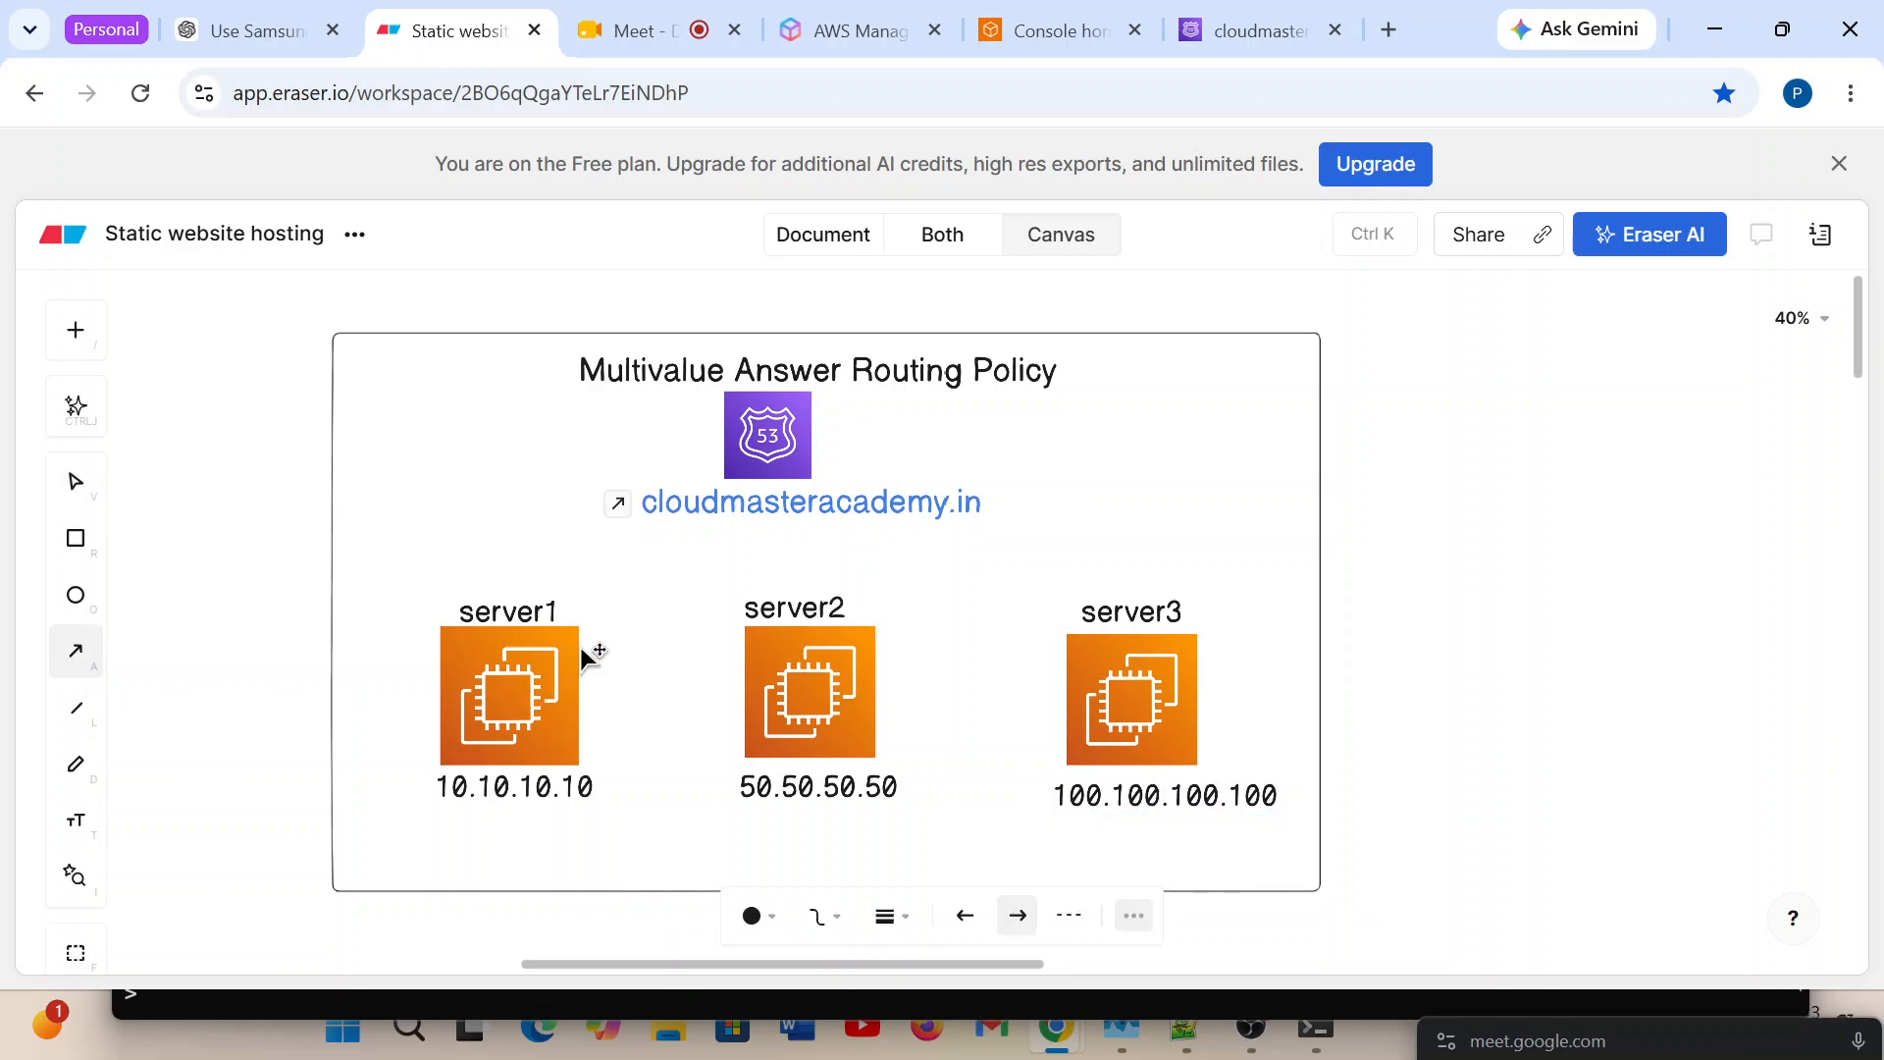
{"action": "left_click_drag", "start_coordinate": [791, 526], "coordinate": [511, 624]}
{"action": "left_click", "coordinate": [663, 716]}
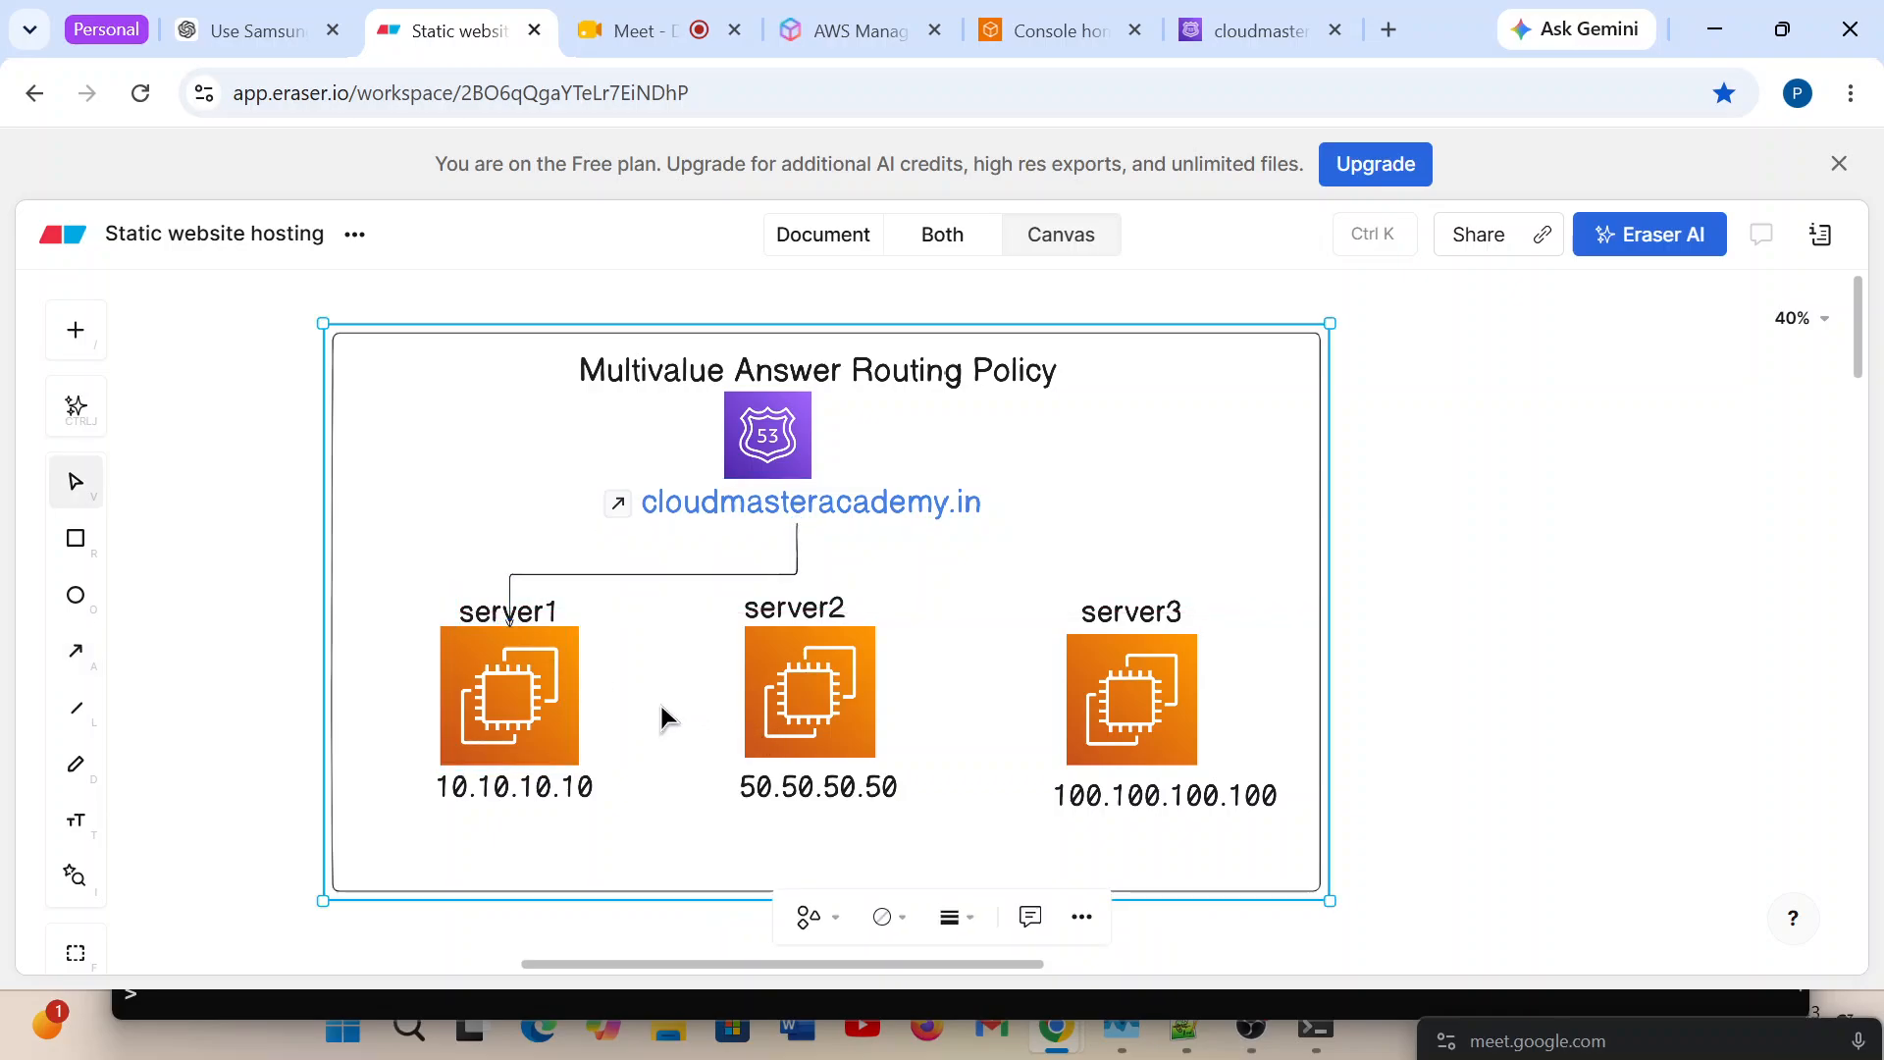
Draw a second arrow from cloudmasteracademy.in down to server2 in the Multivalue Answer Routing Policy diagram.
{"action": "left_click", "coordinate": [75, 652]}
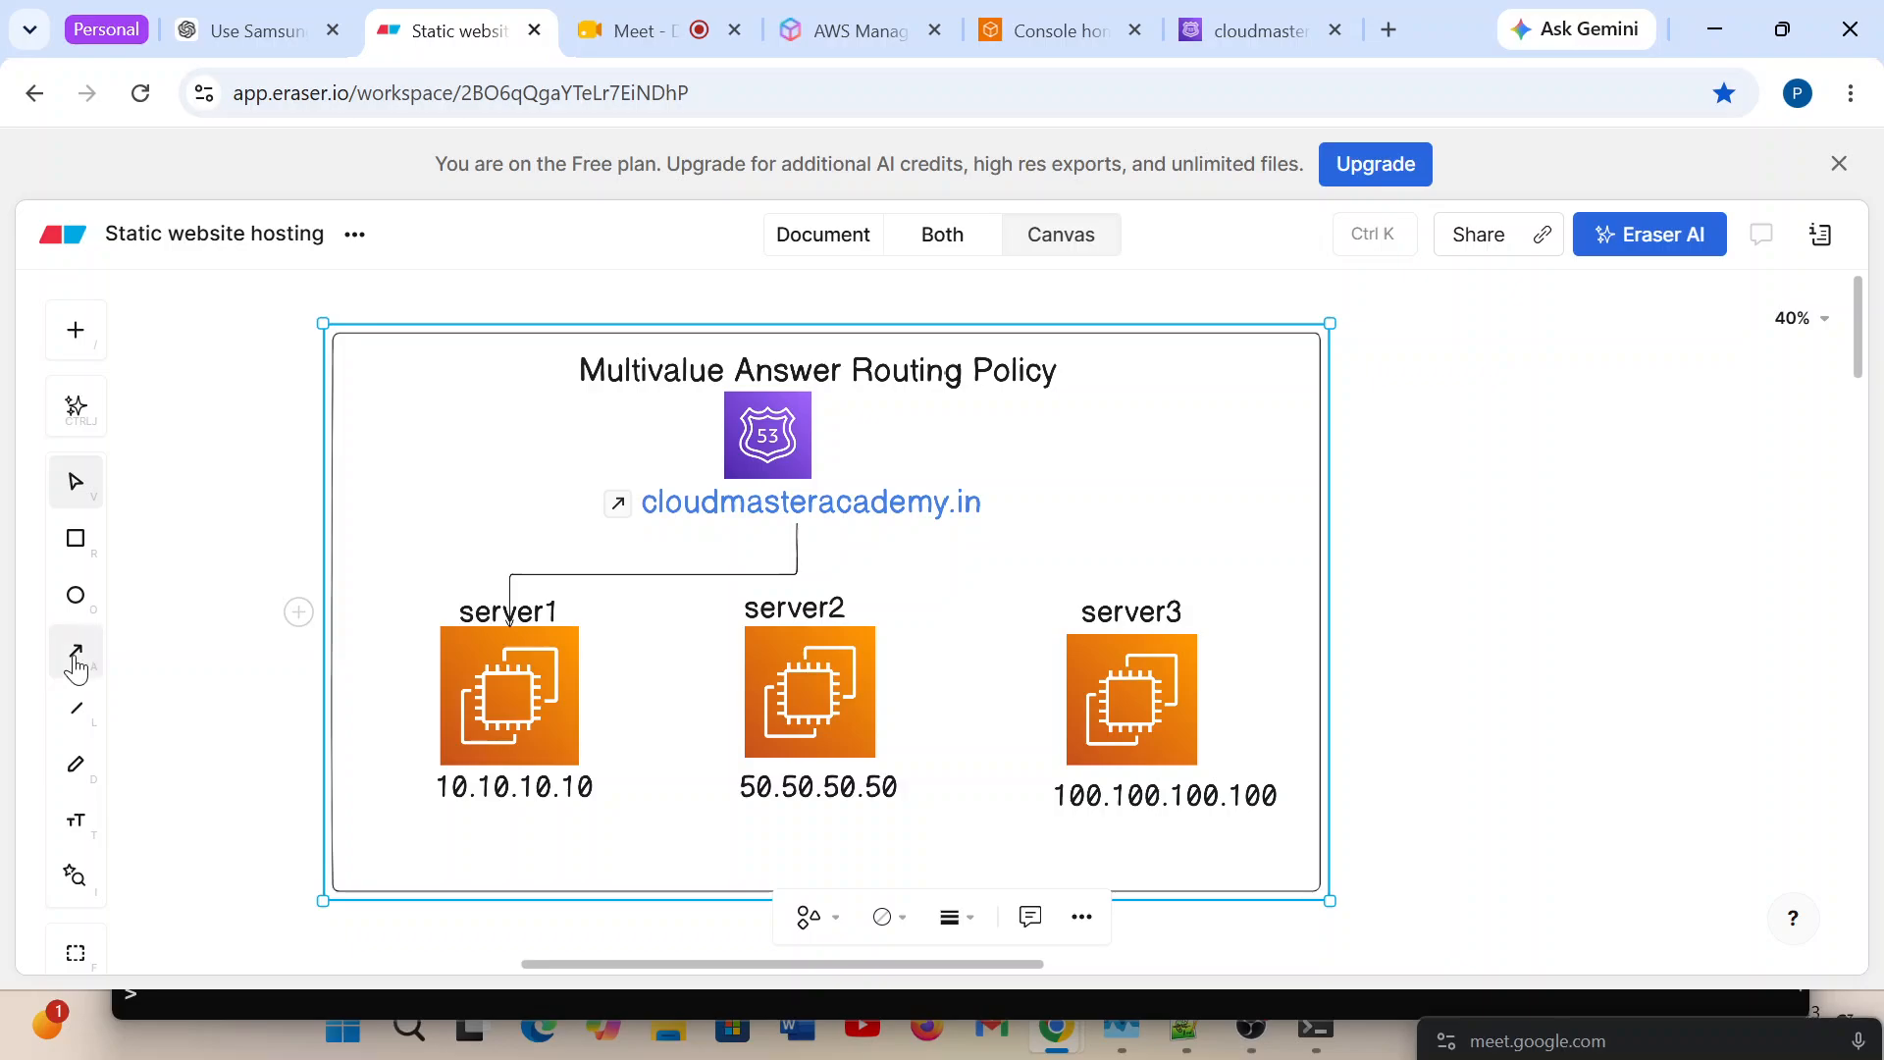
{"action": "left_click_drag", "start_coordinate": [511, 614], "coordinate": [797, 527]}
{"action": "left_click_drag", "start_coordinate": [797, 525], "coordinate": [805, 594]}
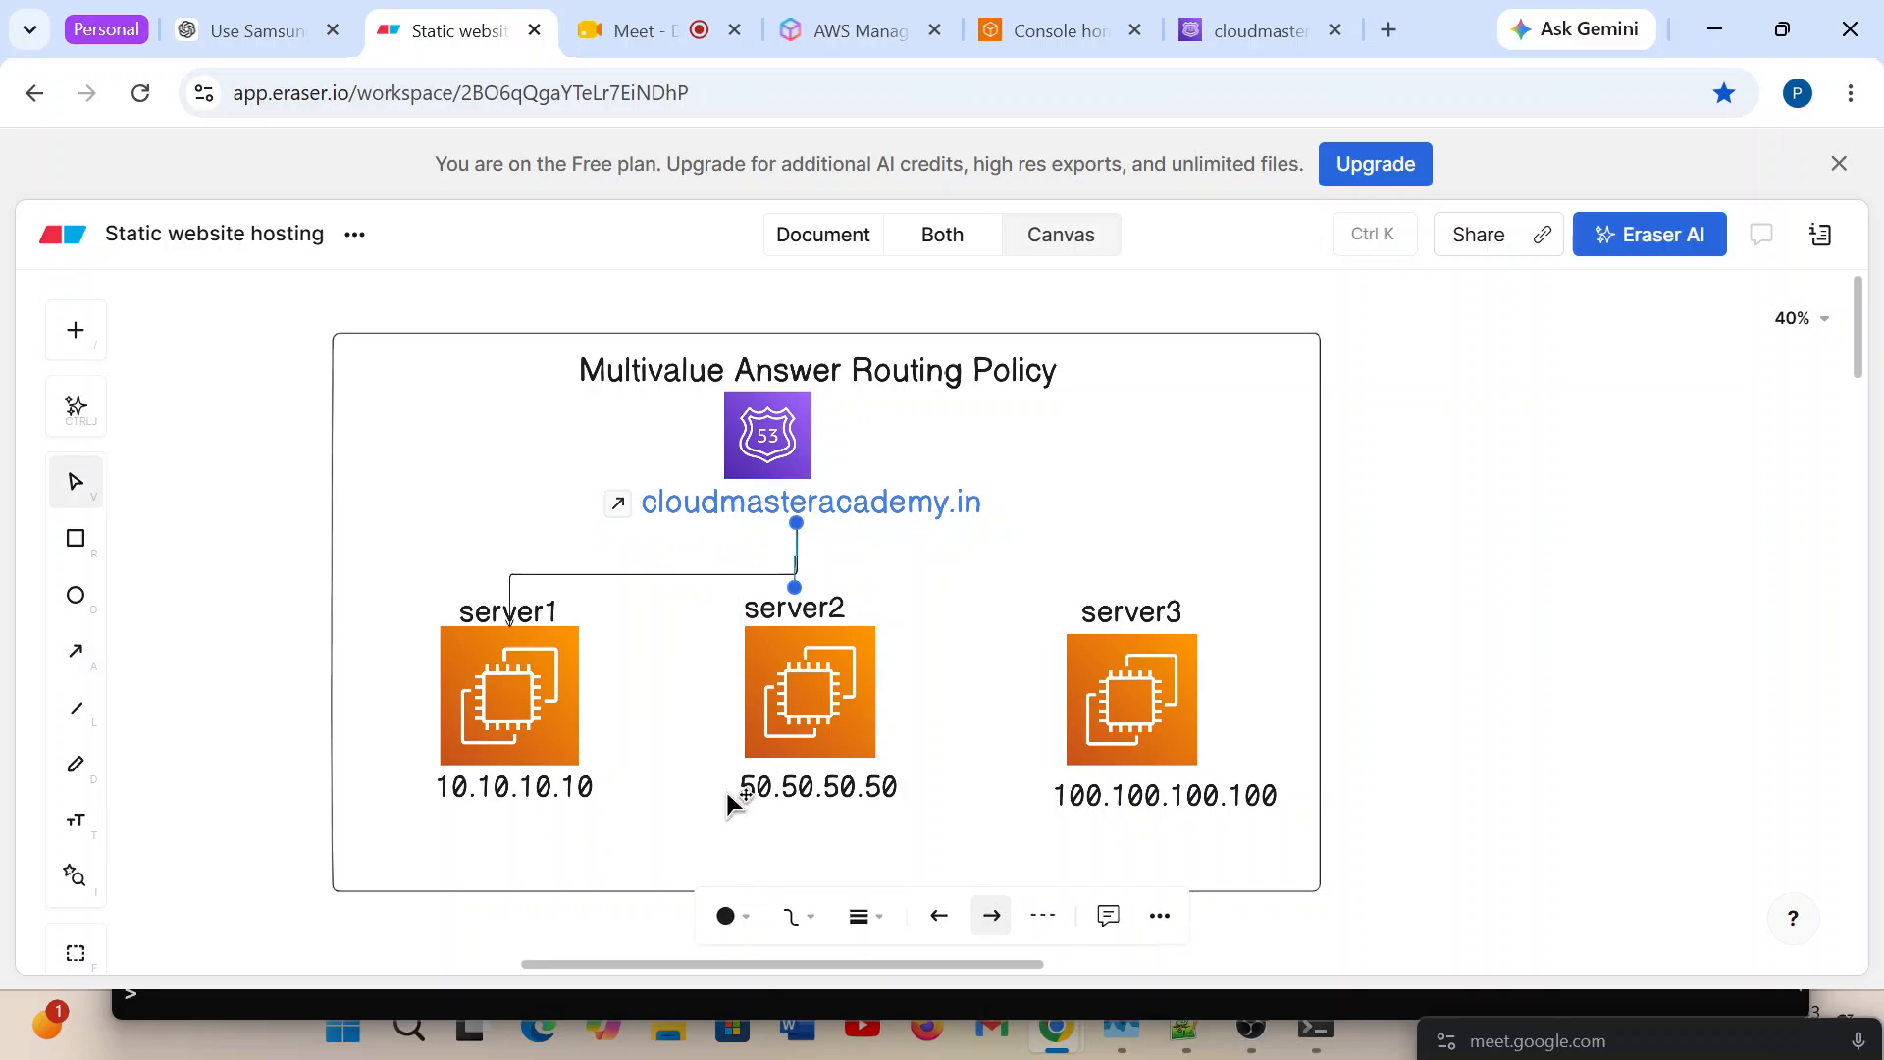
{"action": "left_click", "coordinate": [648, 783]}
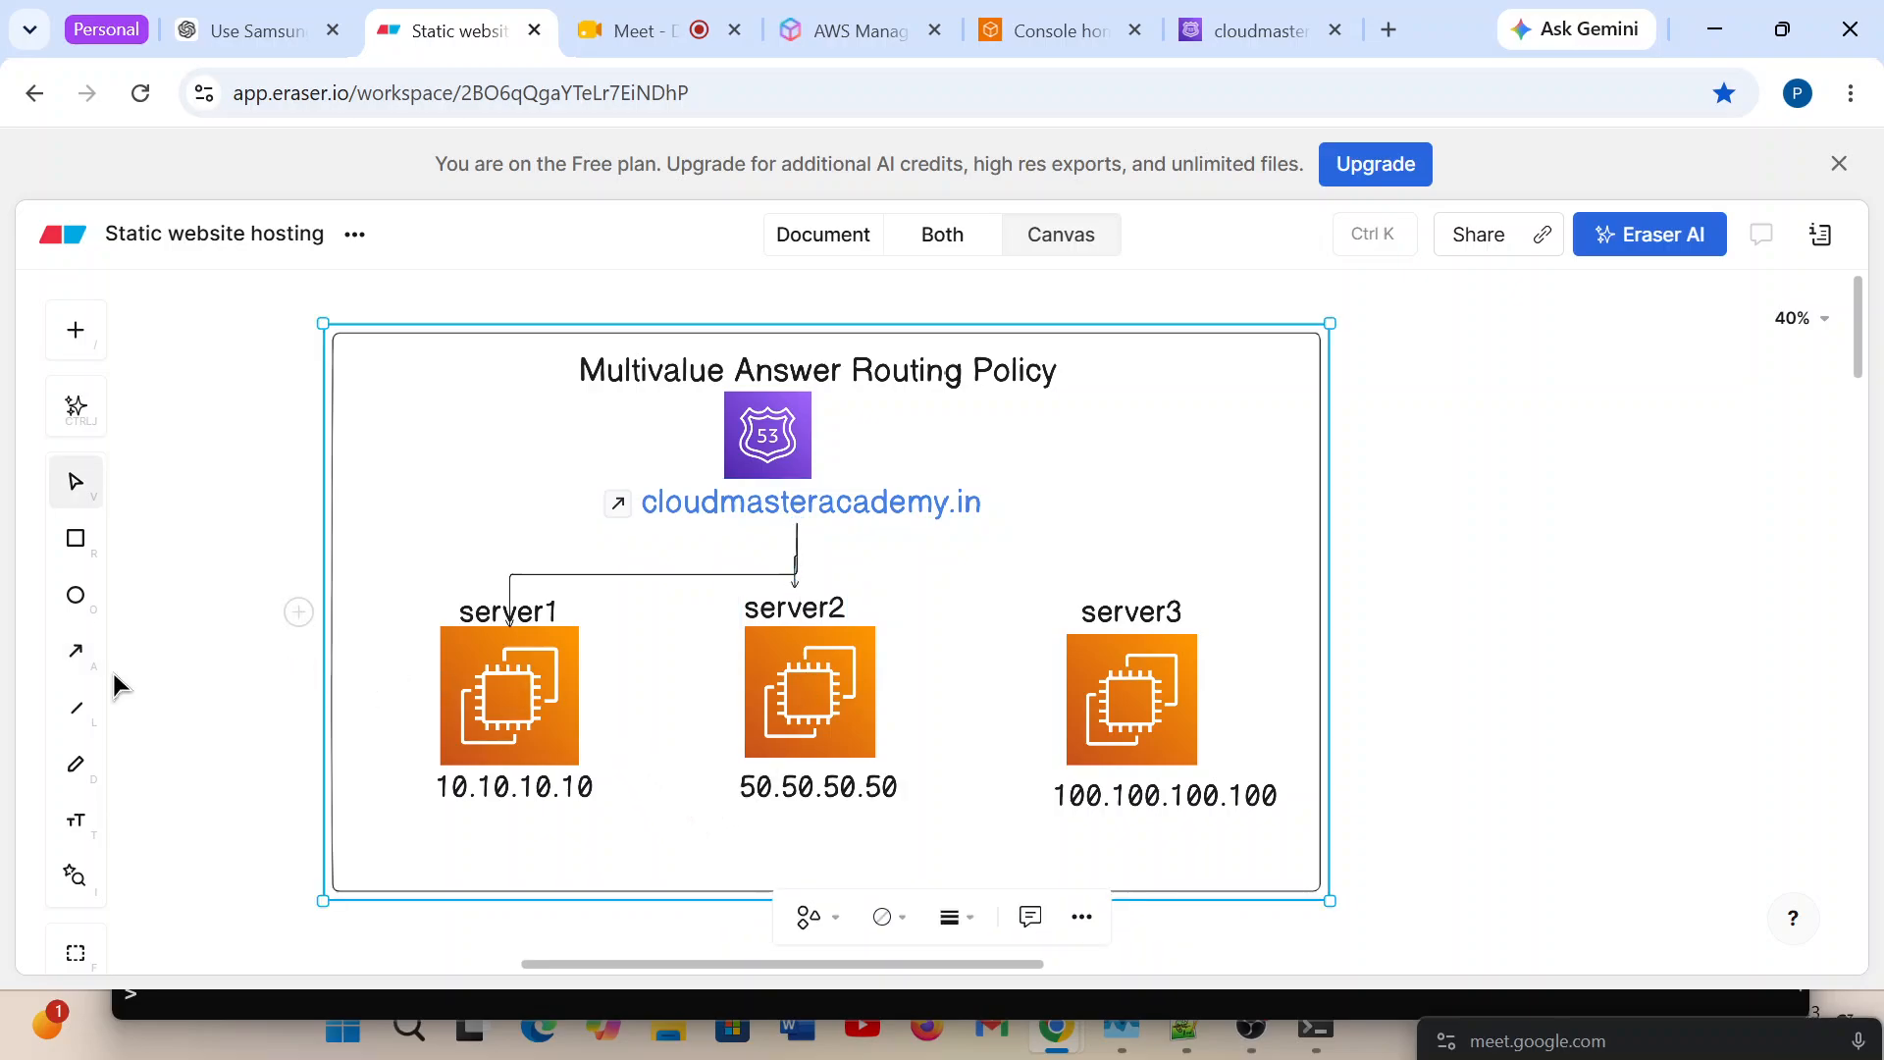
Draw an arrow from cloudmasteracademy.in to server3 and activate the Arrow tool again.
{"action": "left_click", "coordinate": [75, 651]}
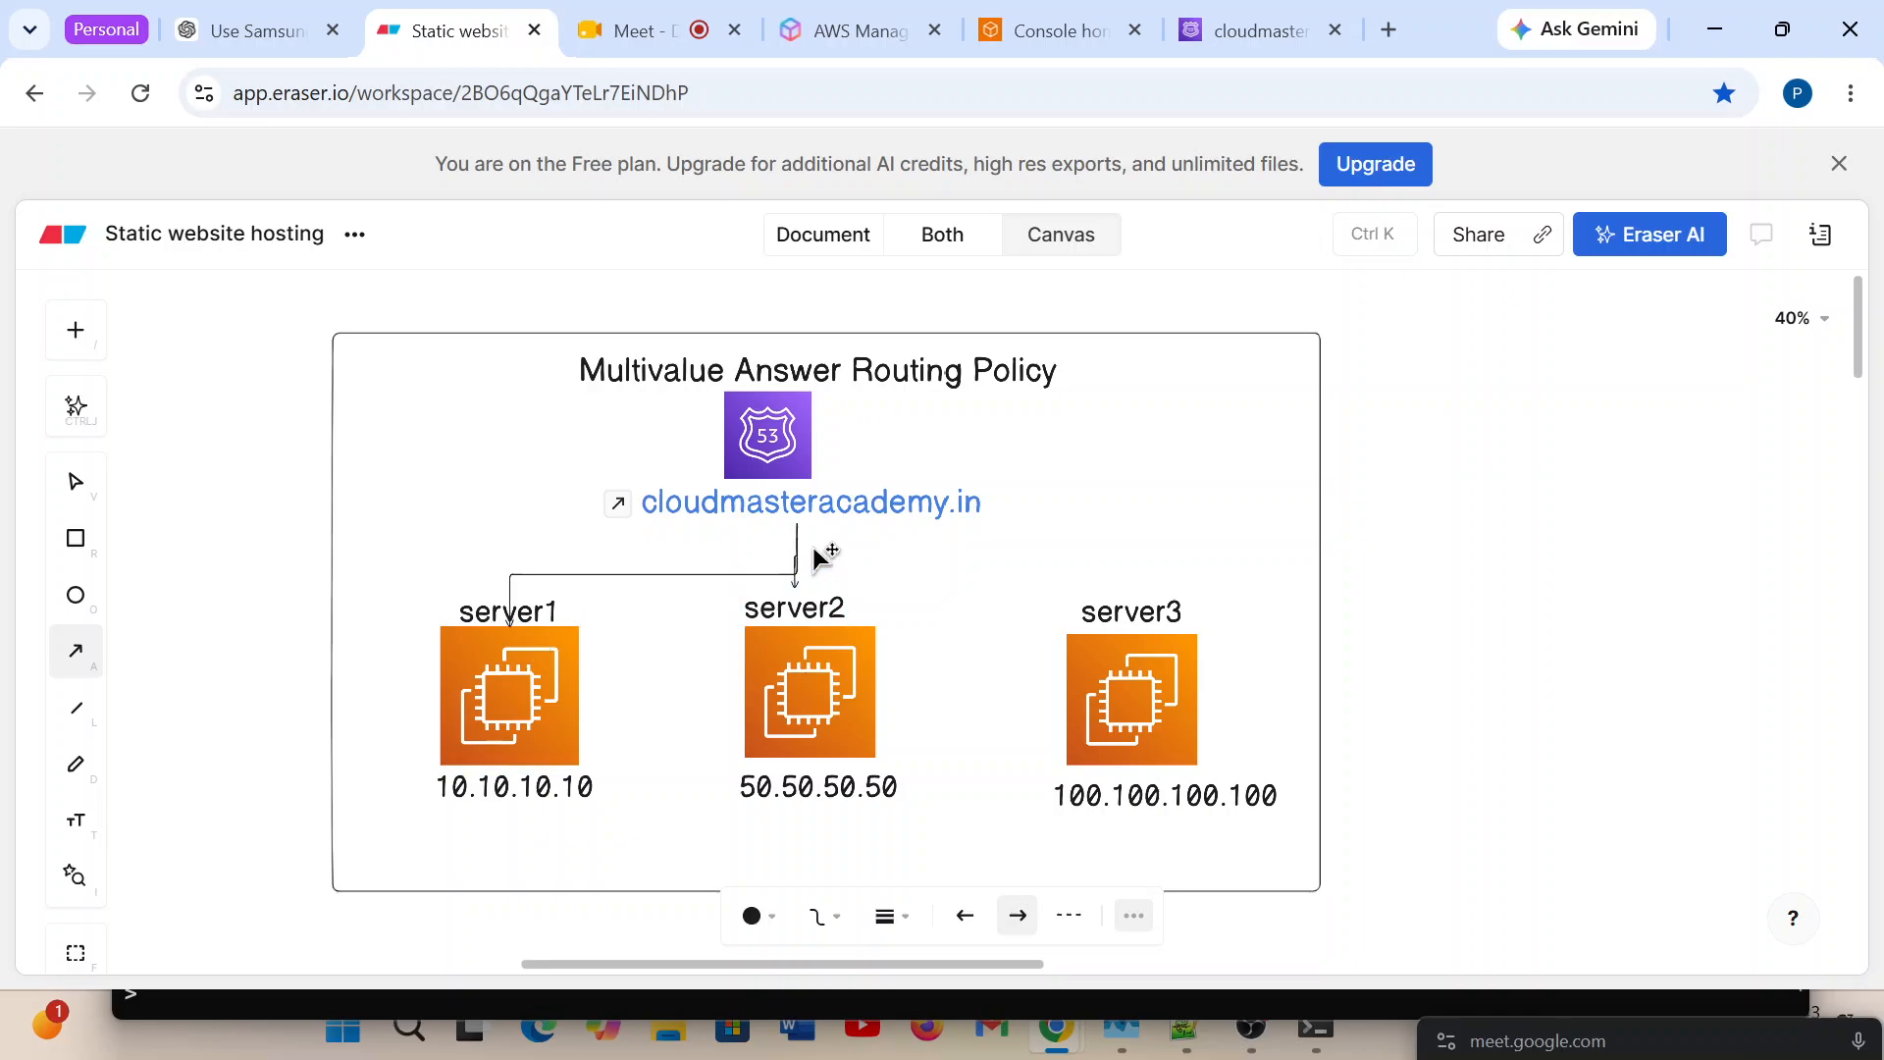
{"action": "left_click_drag", "start_coordinate": [798, 530], "coordinate": [1133, 600]}
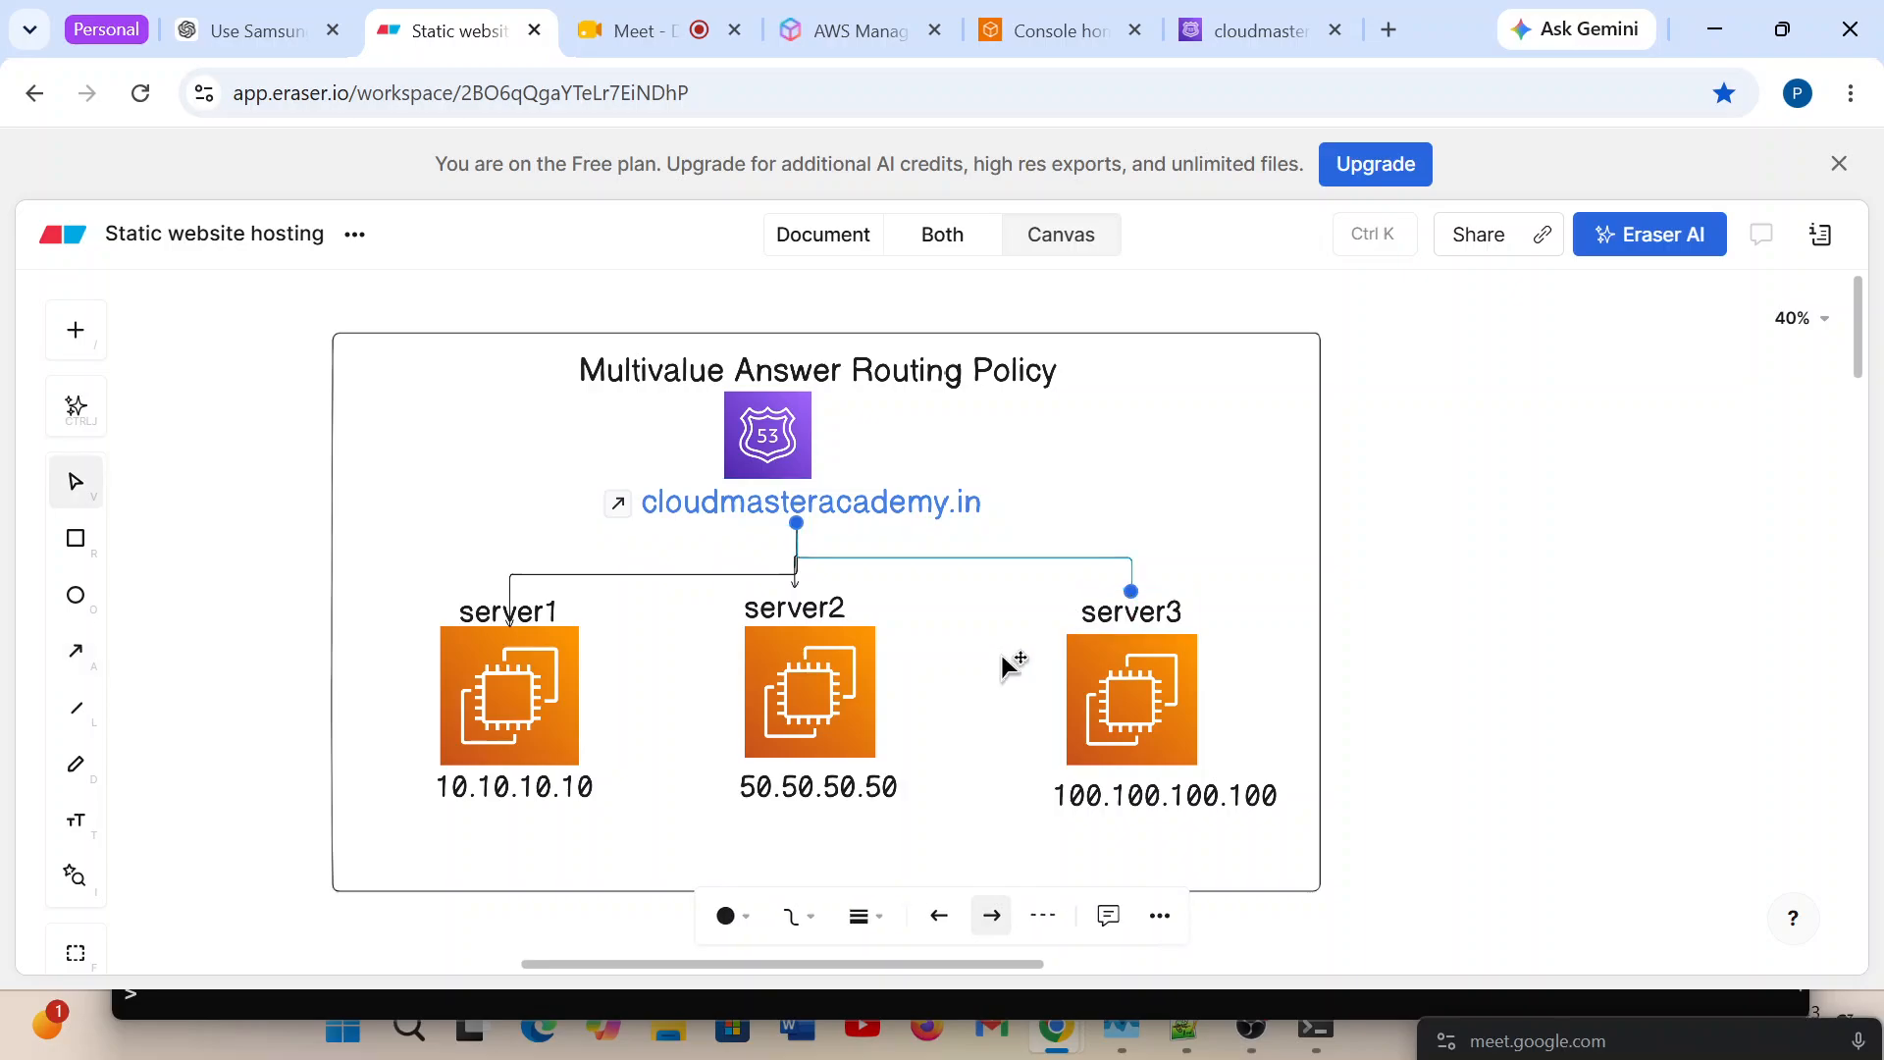
{"action": "left_click", "coordinate": [1010, 677]}
{"action": "left_click", "coordinate": [88, 664]}
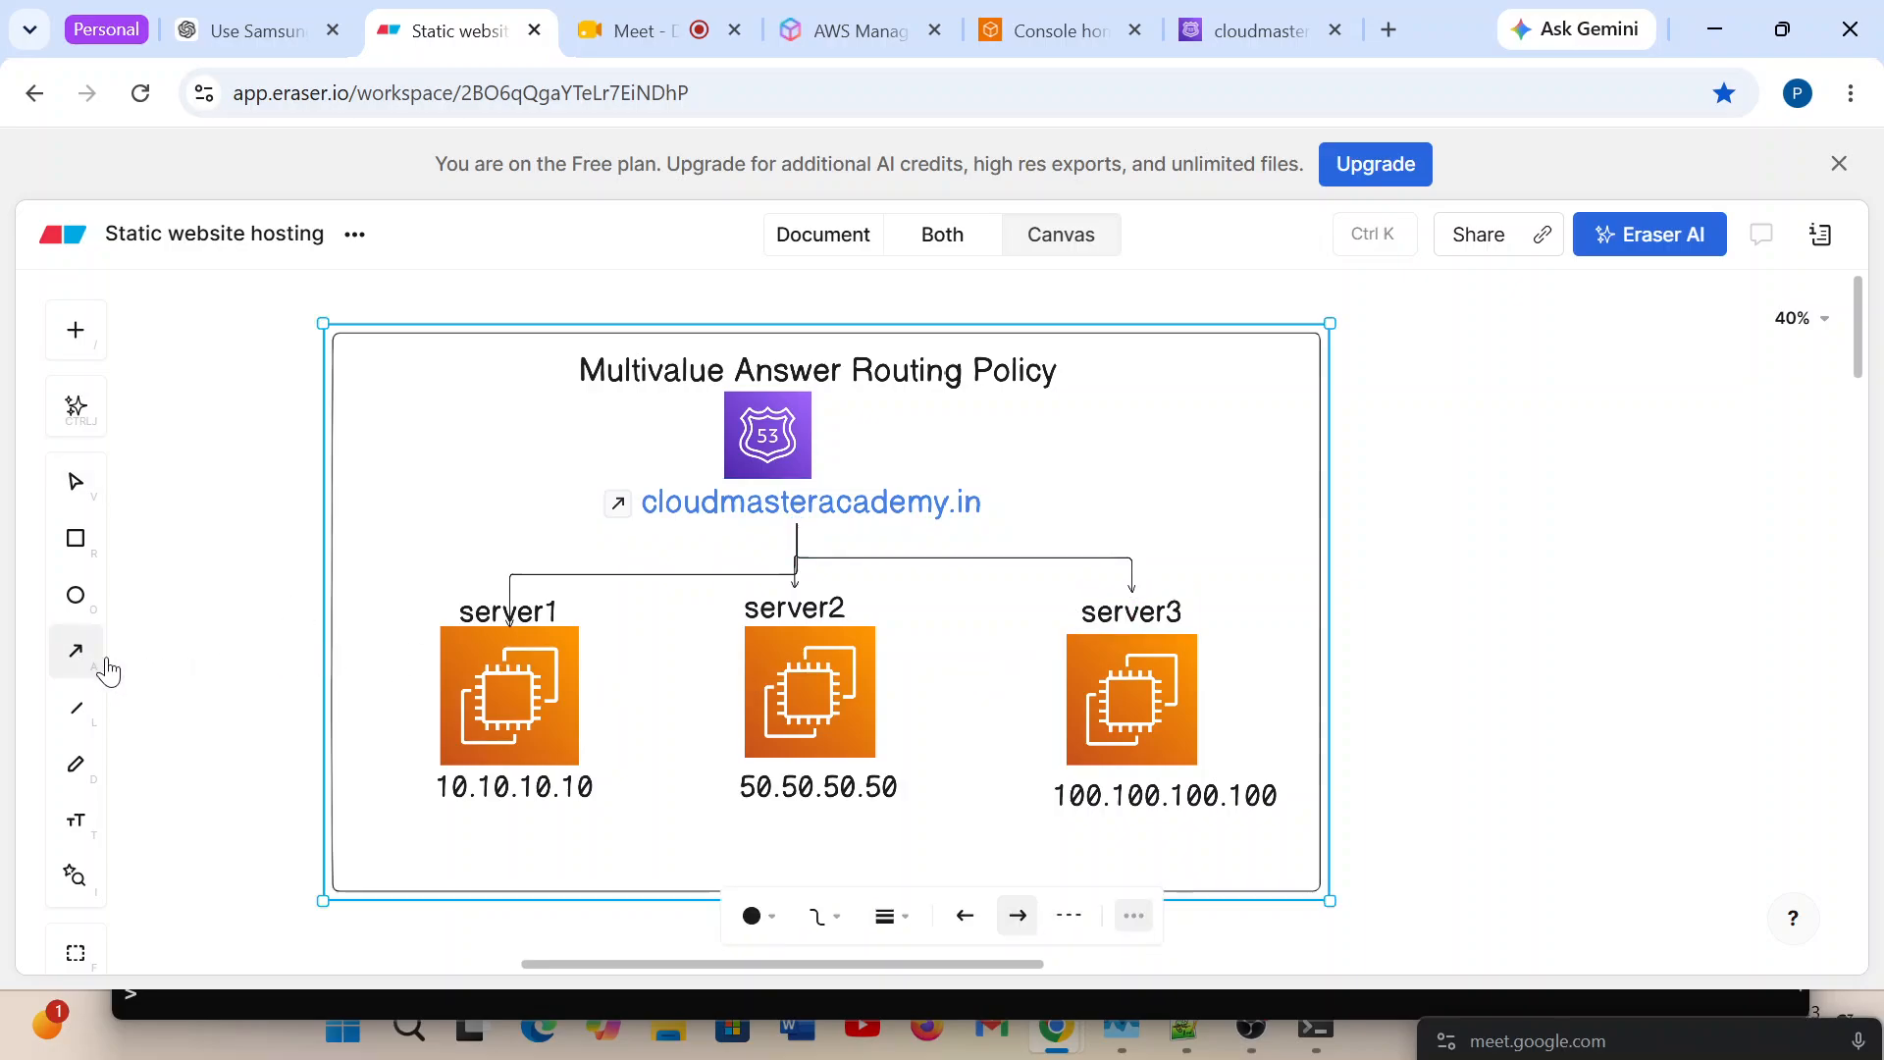
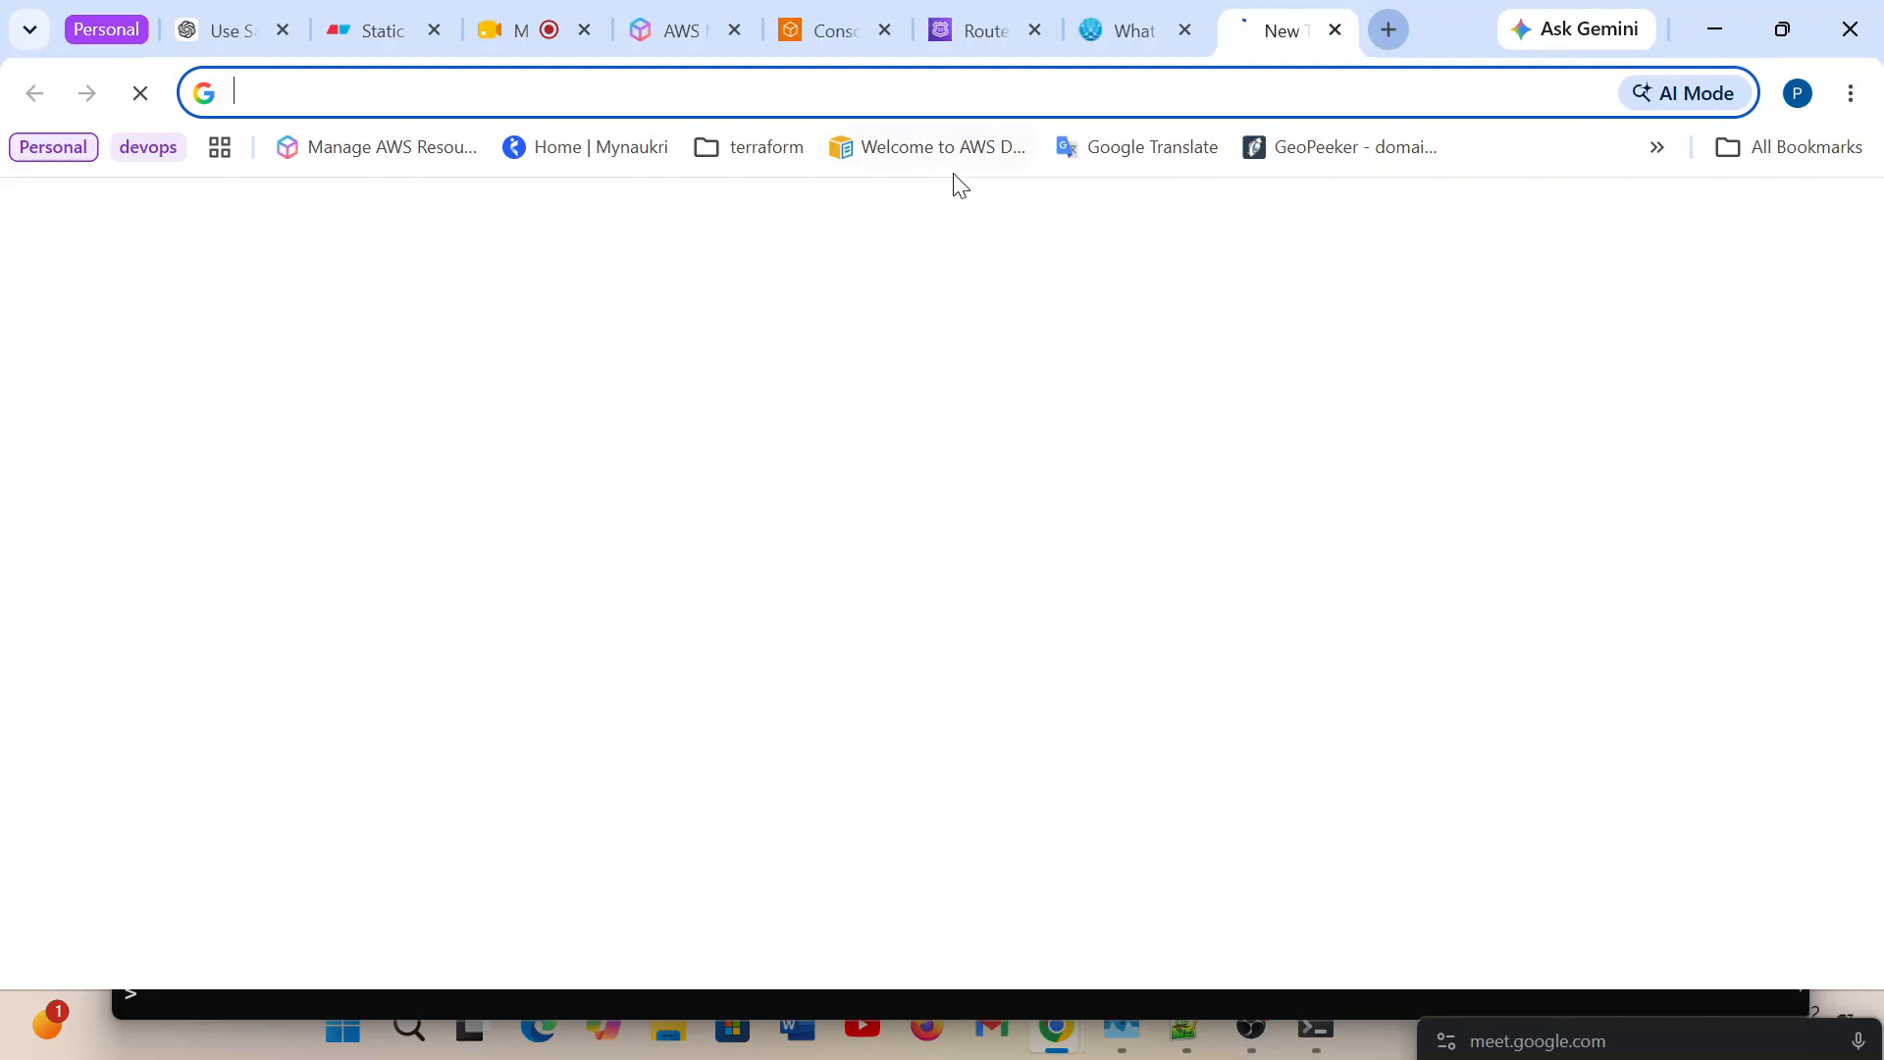
Search Google for "CIDR of 49.42.209.241" and open the IPAddressGuide CIDR to IPv4 Address Range Utility Tool.
{"action": "type", "text": "CIDR"}
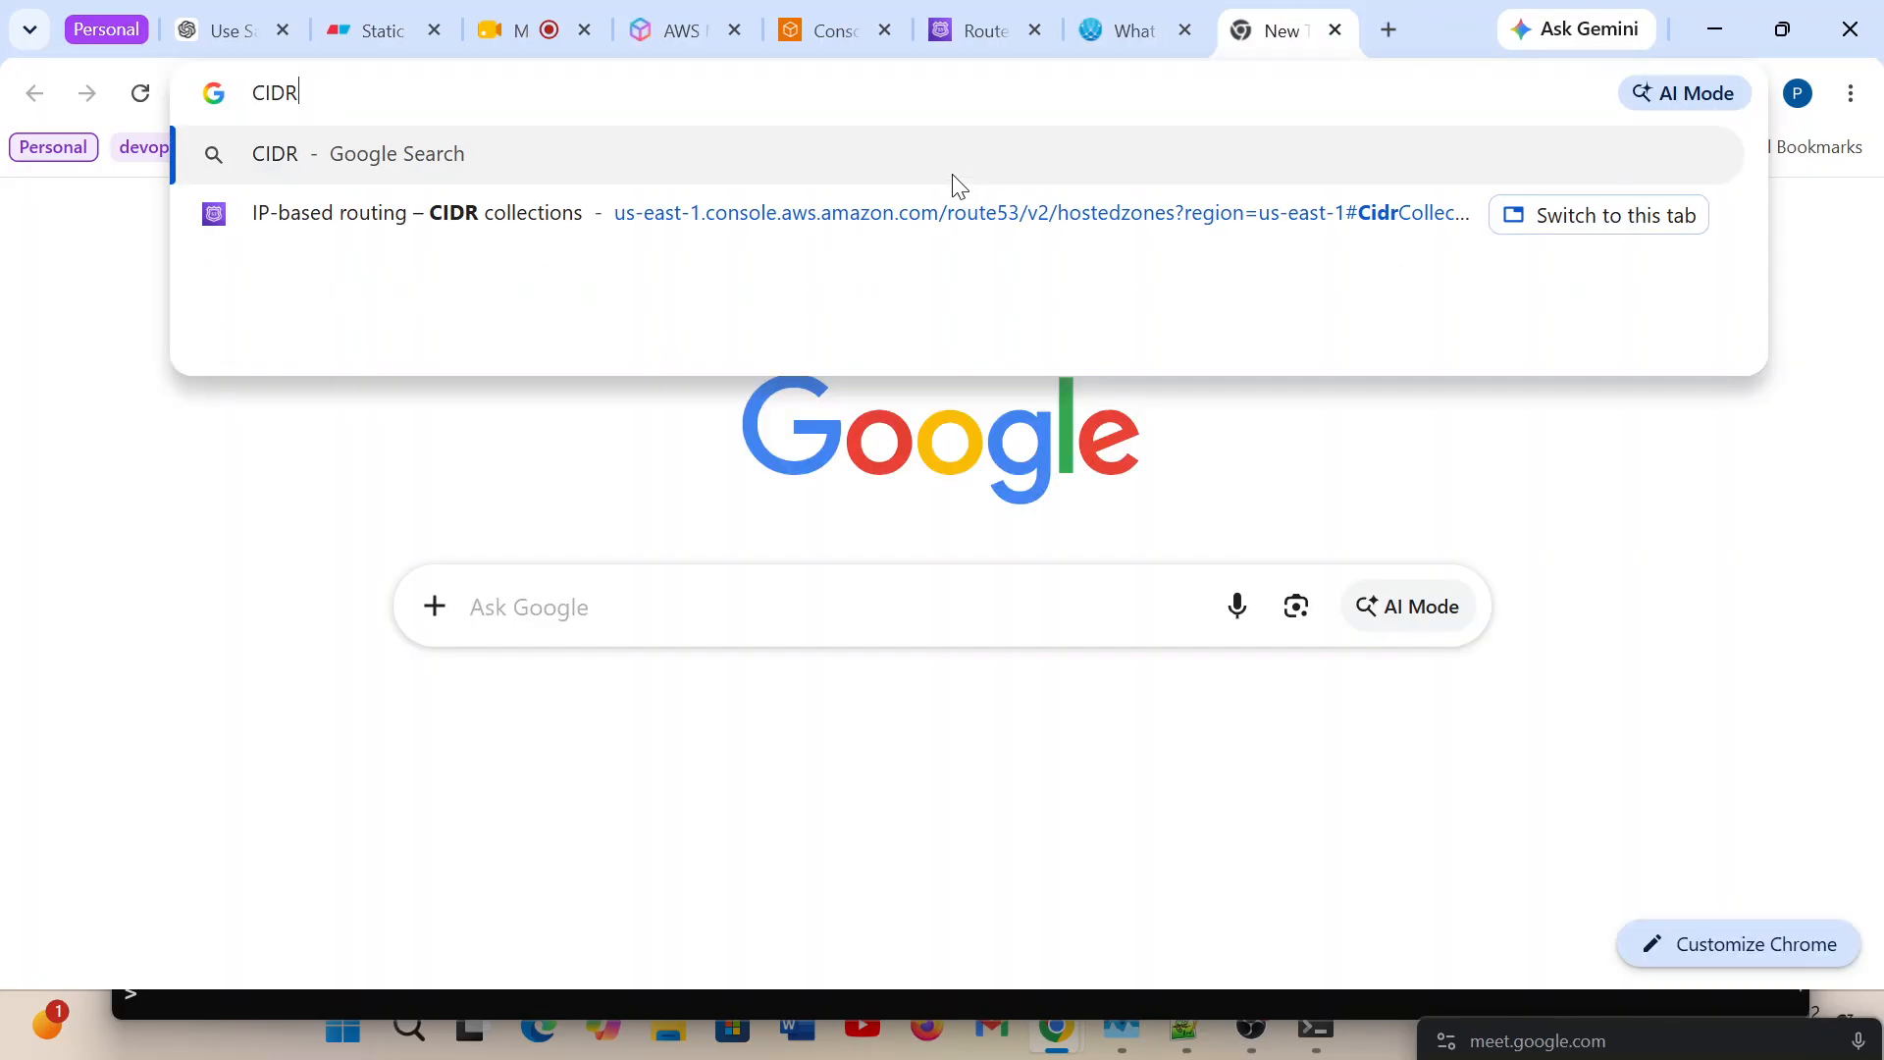
{"action": "type", "text": " of 49.42.209.241"}
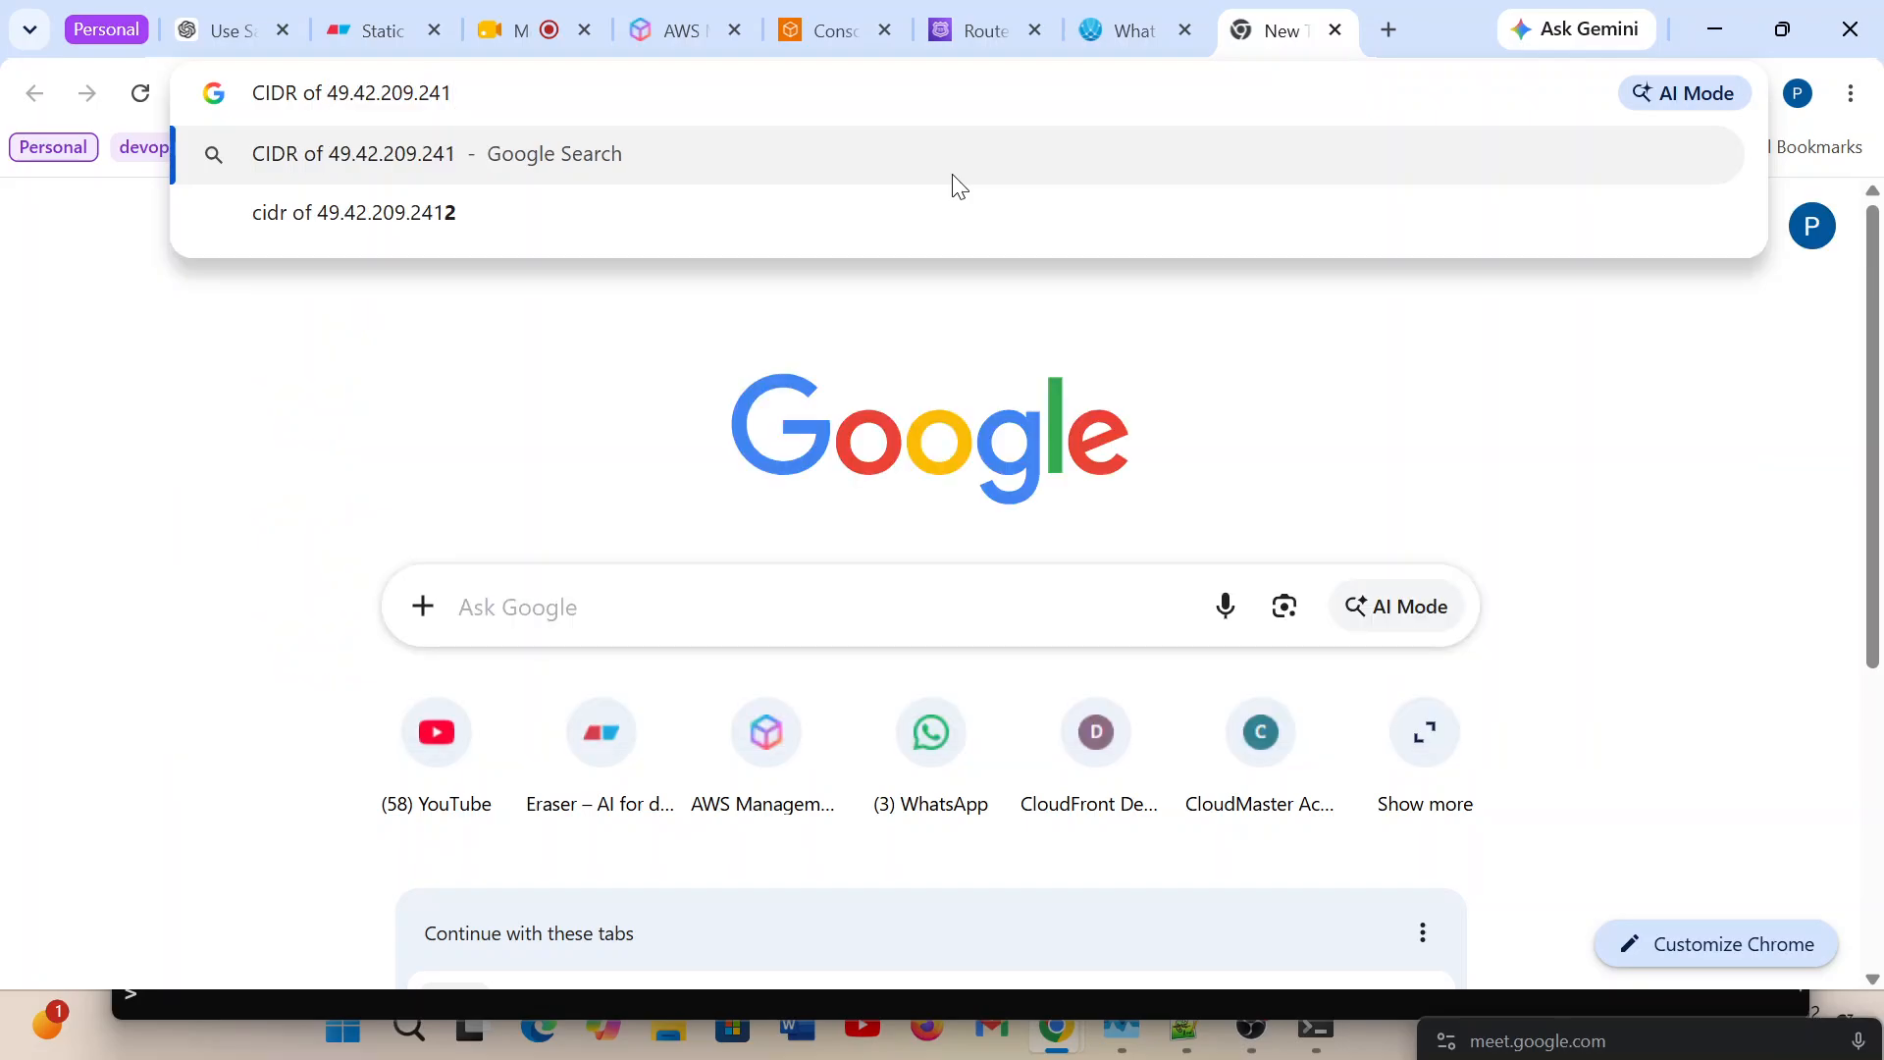
{"action": "key", "text": "Return"}
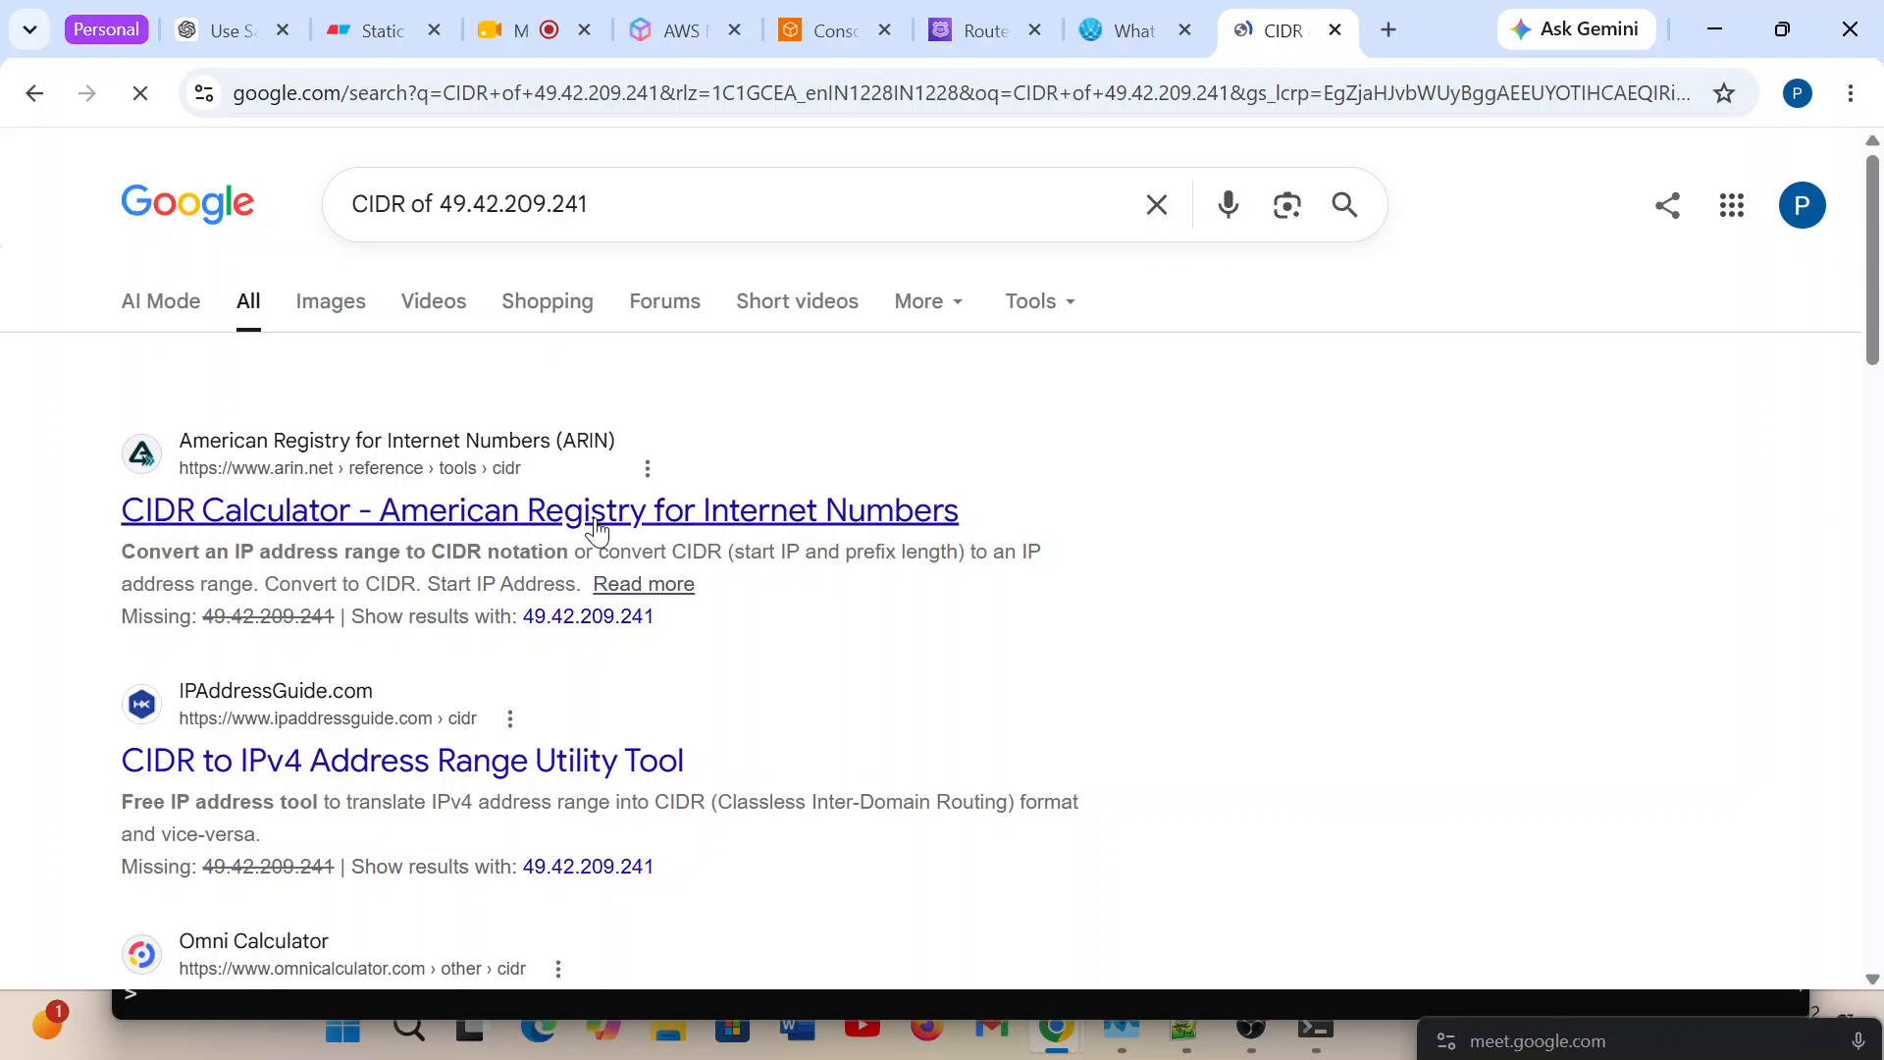
{"action": "left_click", "coordinate": [425, 780]}
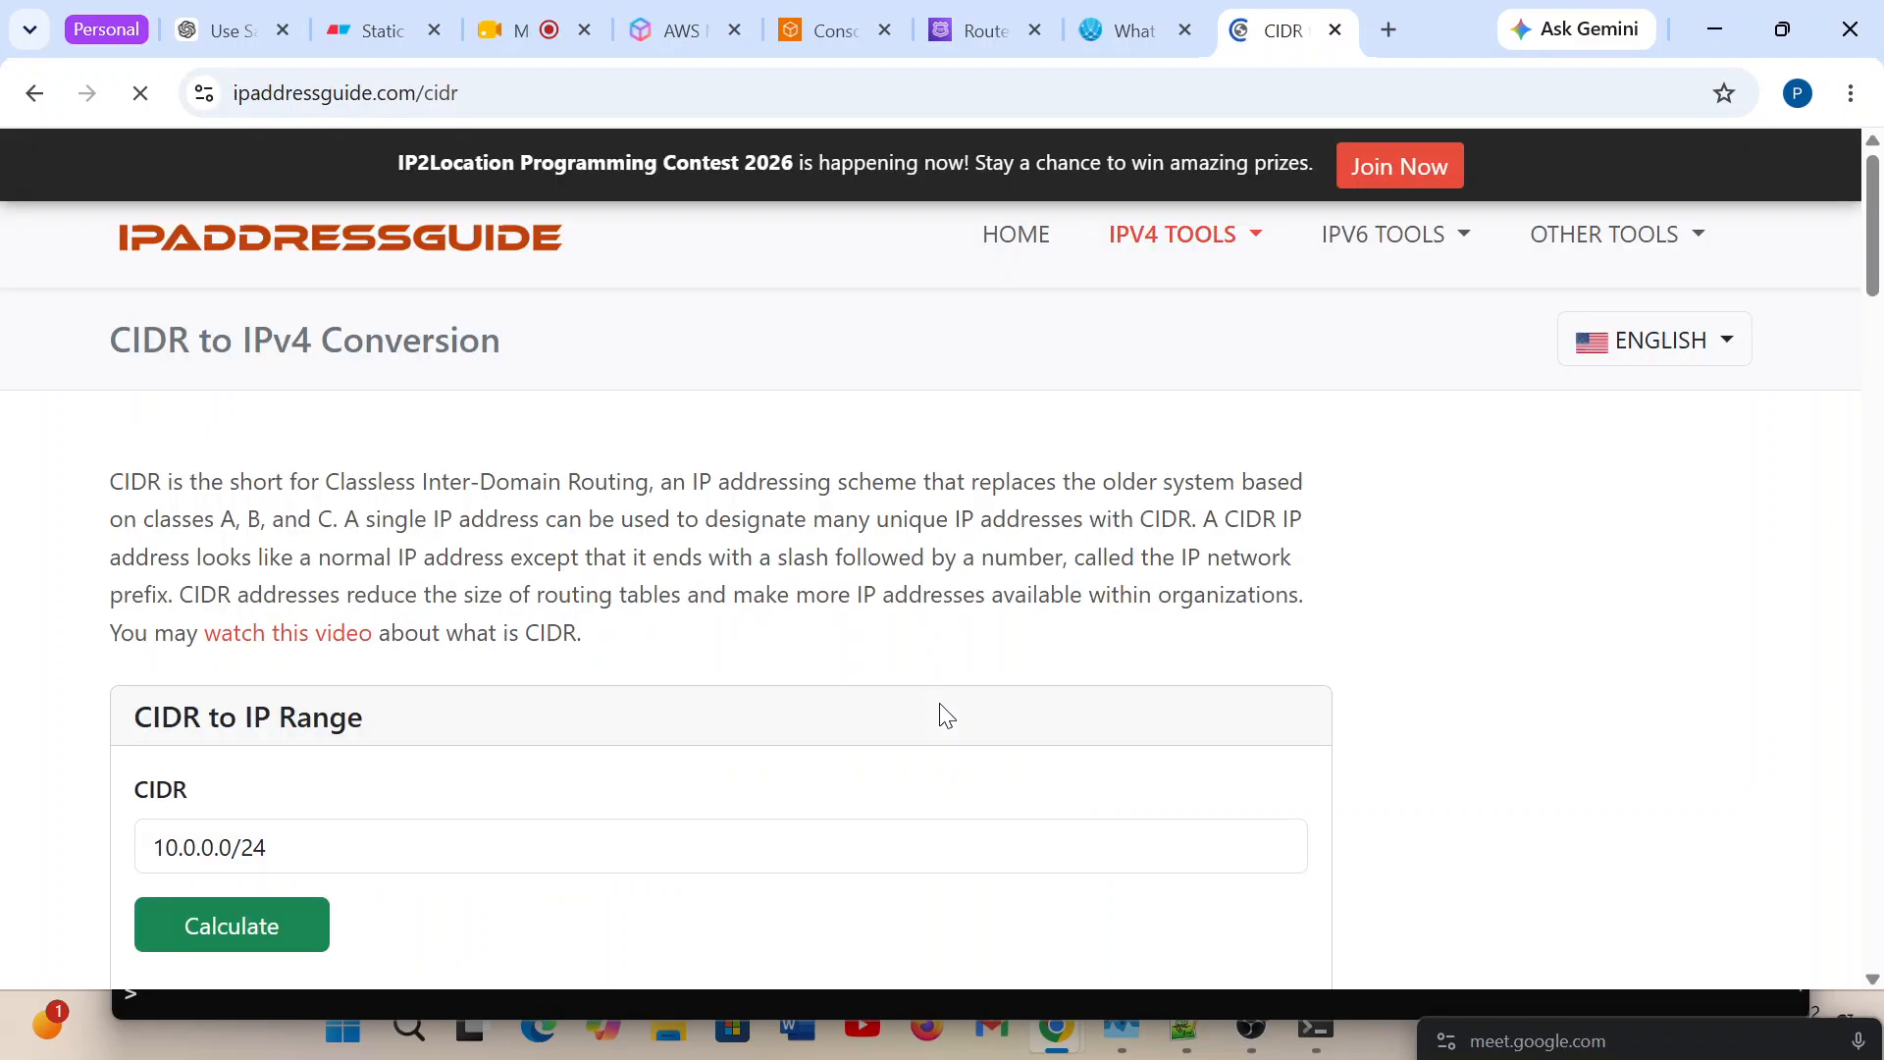
Examine the IPAddressGuide page for its CIDR to IP Range, IP Range To CIDR and IP Address Aggregation calculators.
{"action": "scroll", "coordinate": [944, 717], "scroll_direction": "down", "scroll_amount": 3}
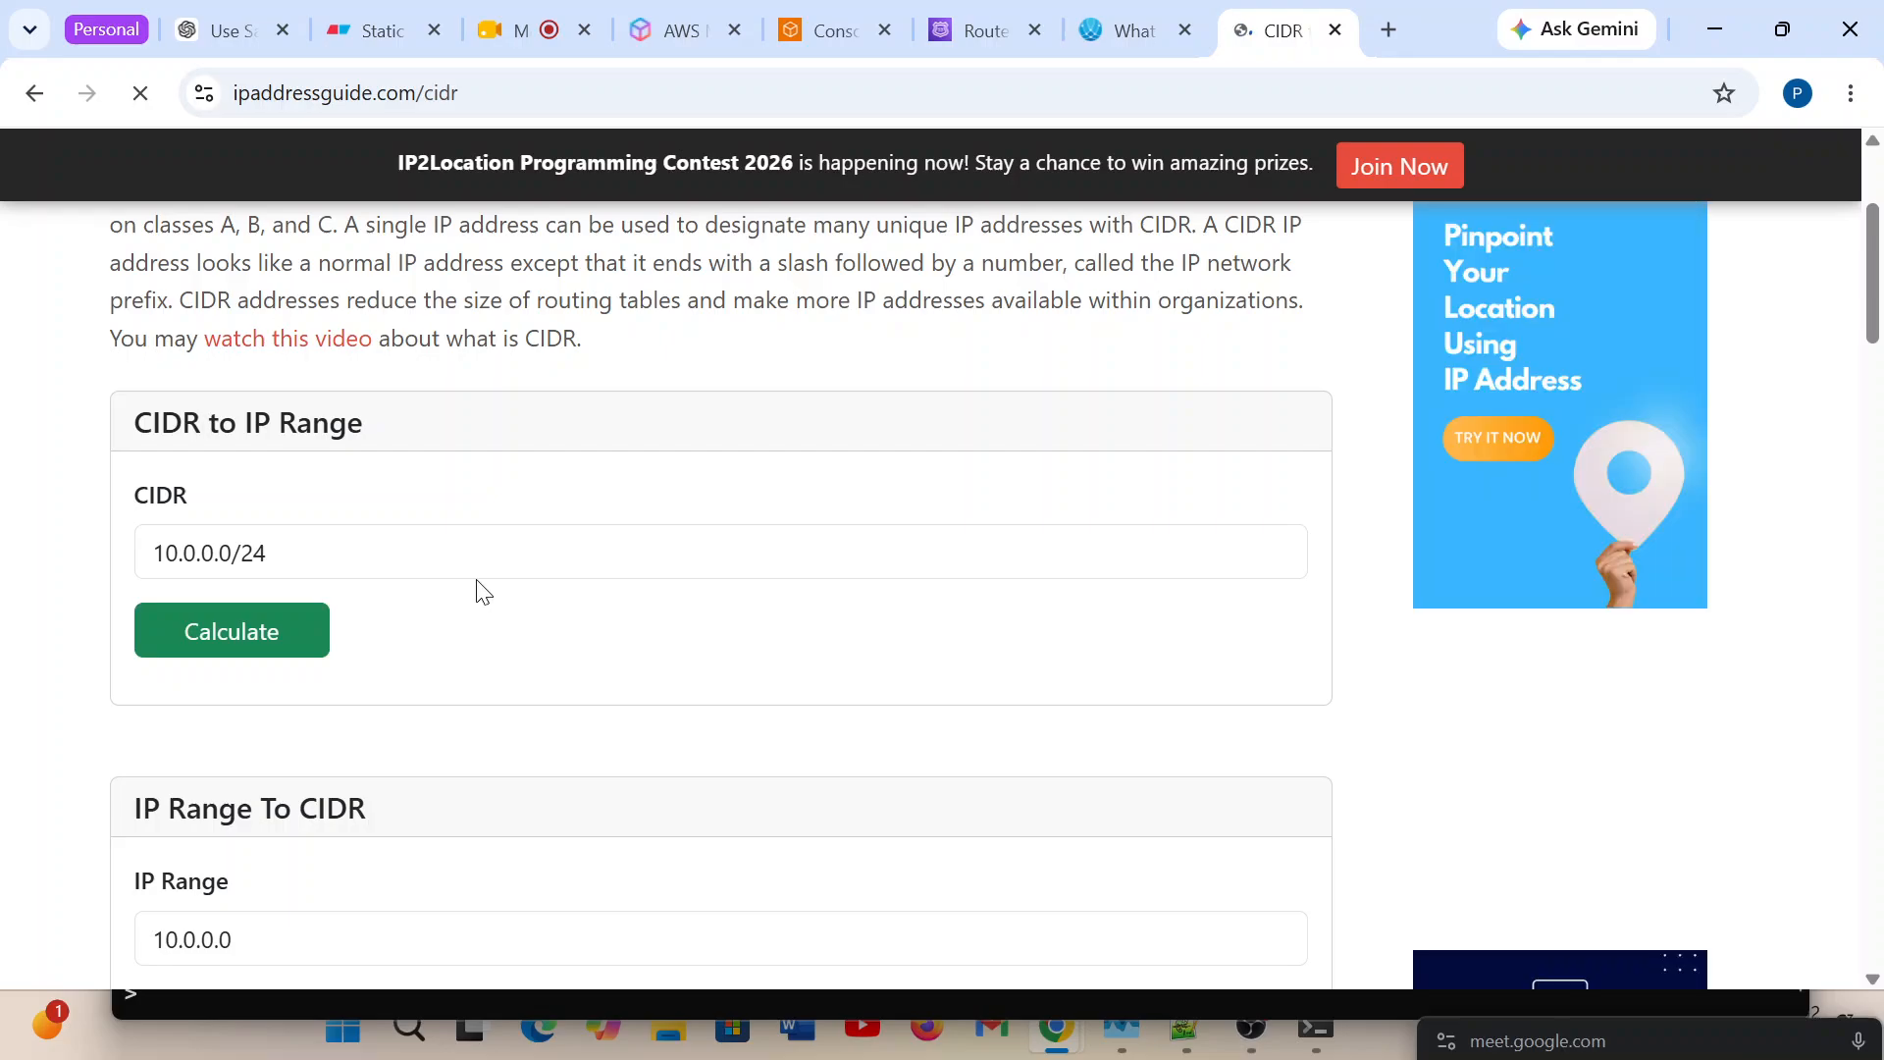
{"action": "scroll", "coordinate": [518, 684], "scroll_direction": "down", "scroll_amount": 1}
{"action": "scroll", "coordinate": [518, 684], "scroll_direction": "down", "scroll_amount": 1}
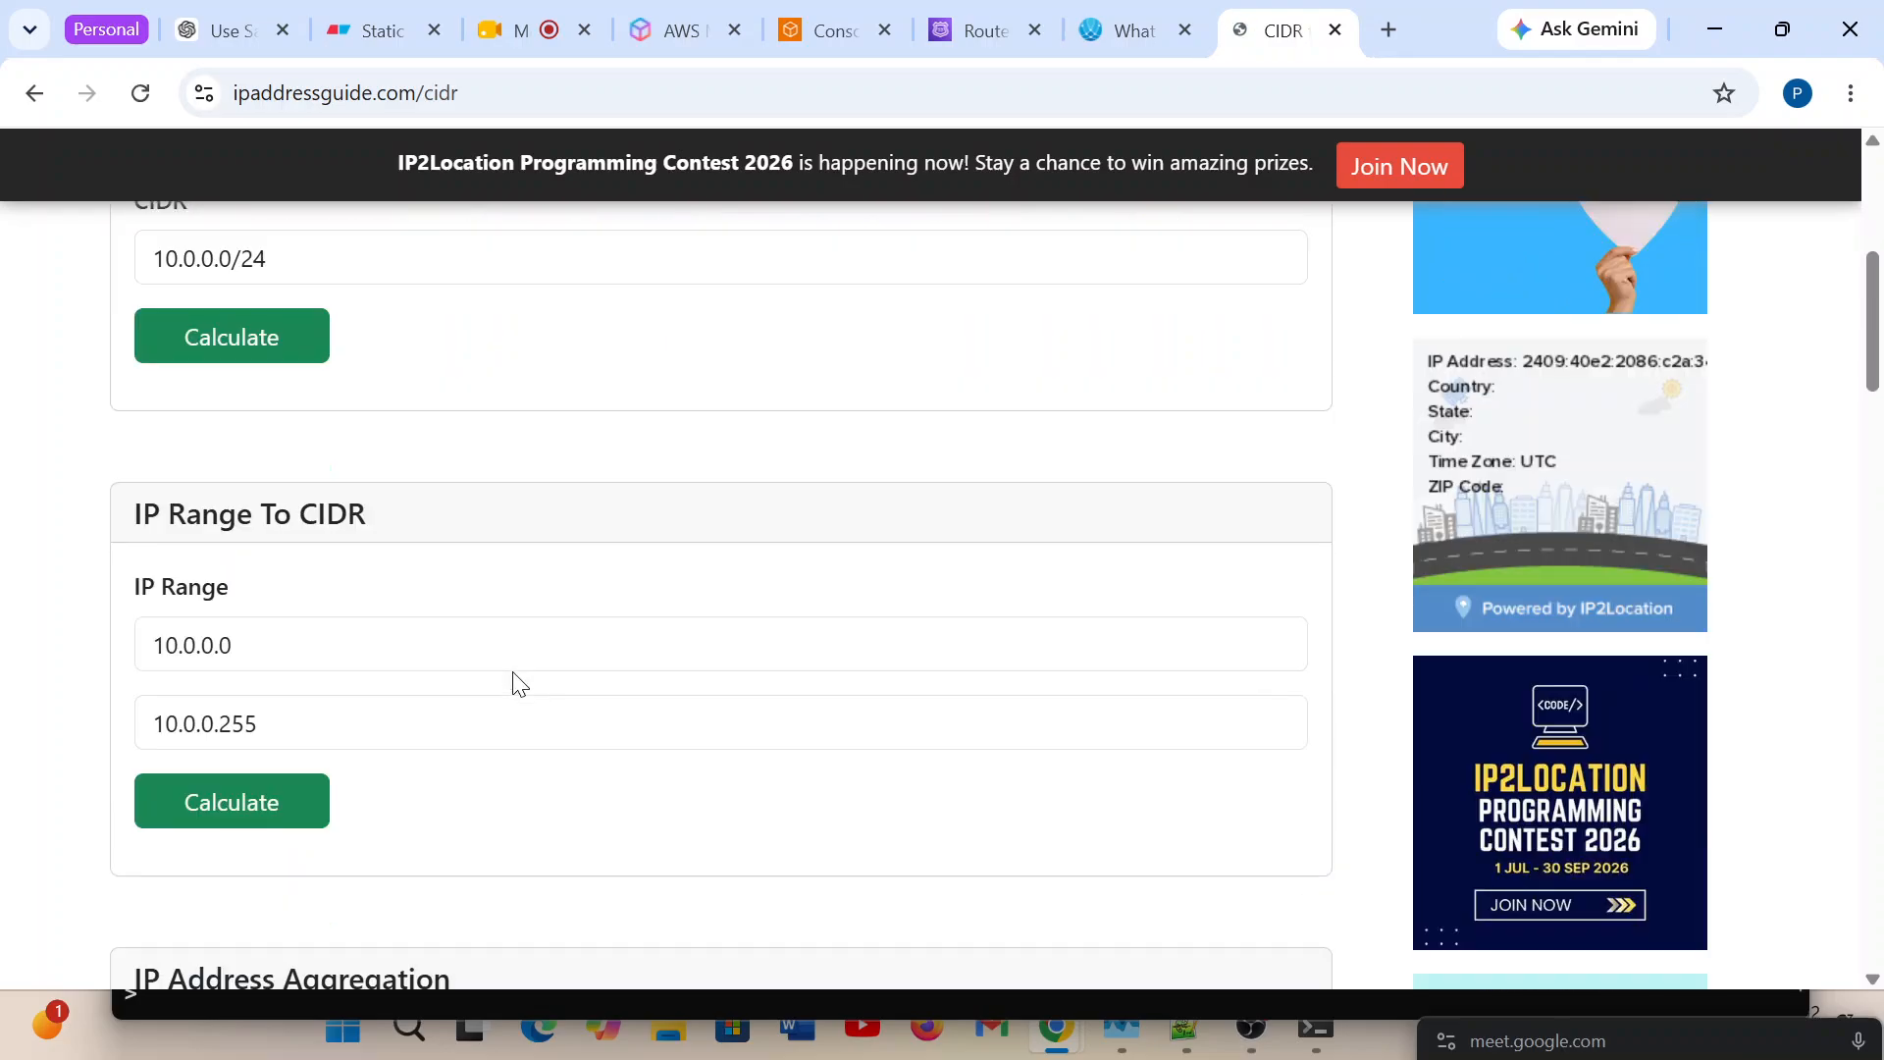
{"action": "scroll", "coordinate": [519, 684], "scroll_direction": "down", "scroll_amount": 1}
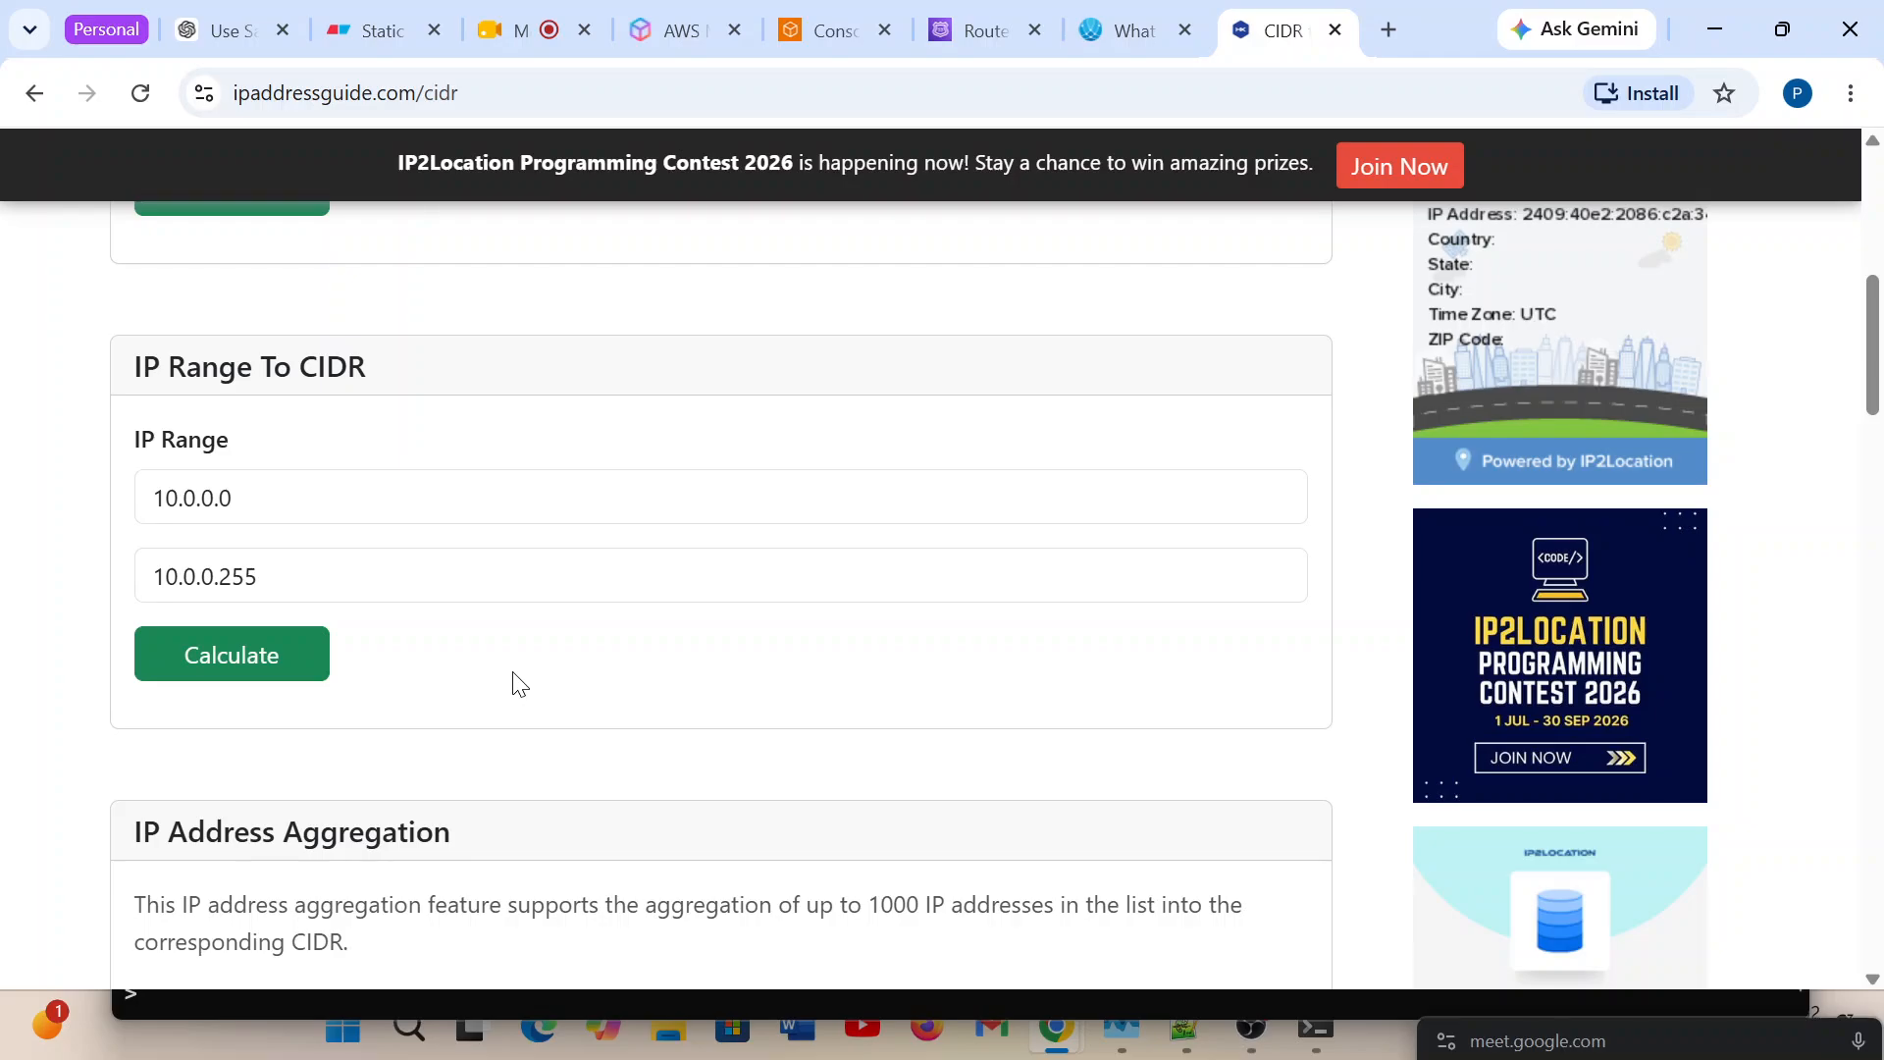
{"action": "scroll", "coordinate": [518, 684], "scroll_direction": "up", "scroll_amount": 5}
{"action": "scroll", "coordinate": [518, 684], "scroll_direction": "down", "scroll_amount": 9}
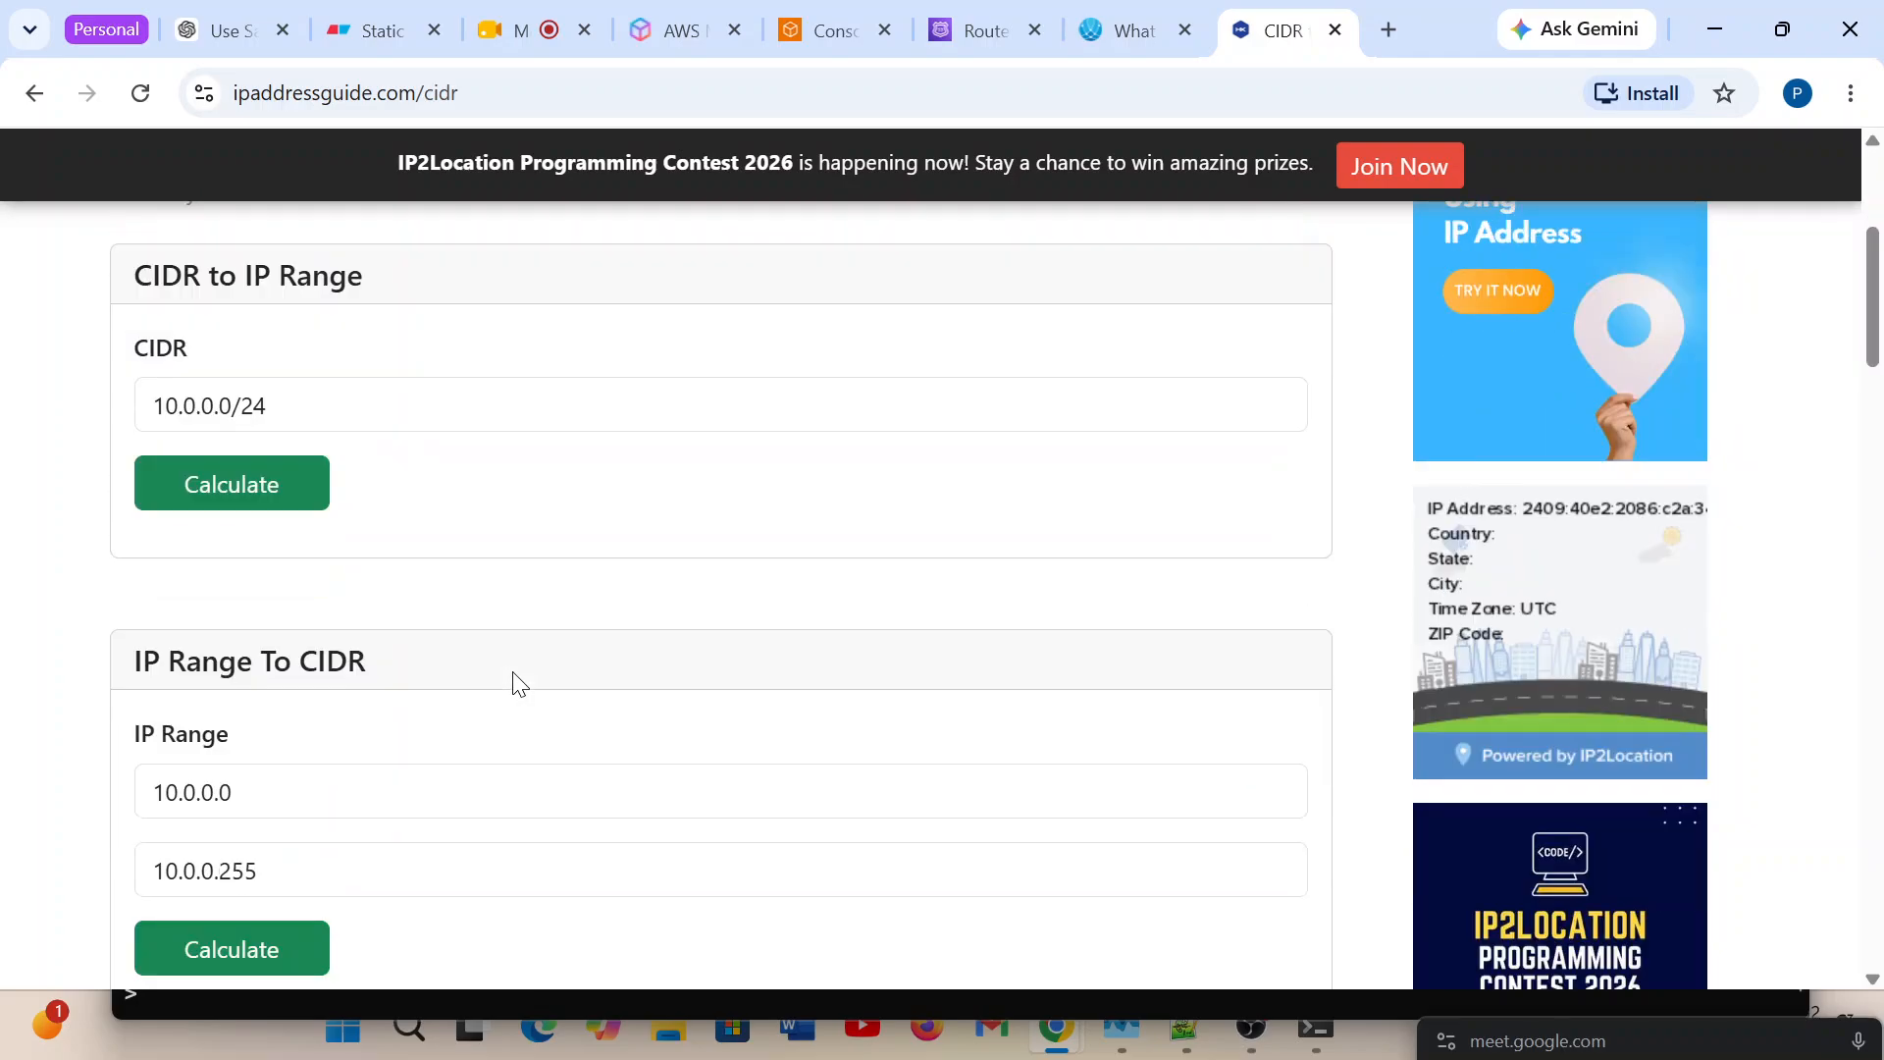
{"action": "scroll", "coordinate": [518, 685], "scroll_direction": "down", "scroll_amount": 8}
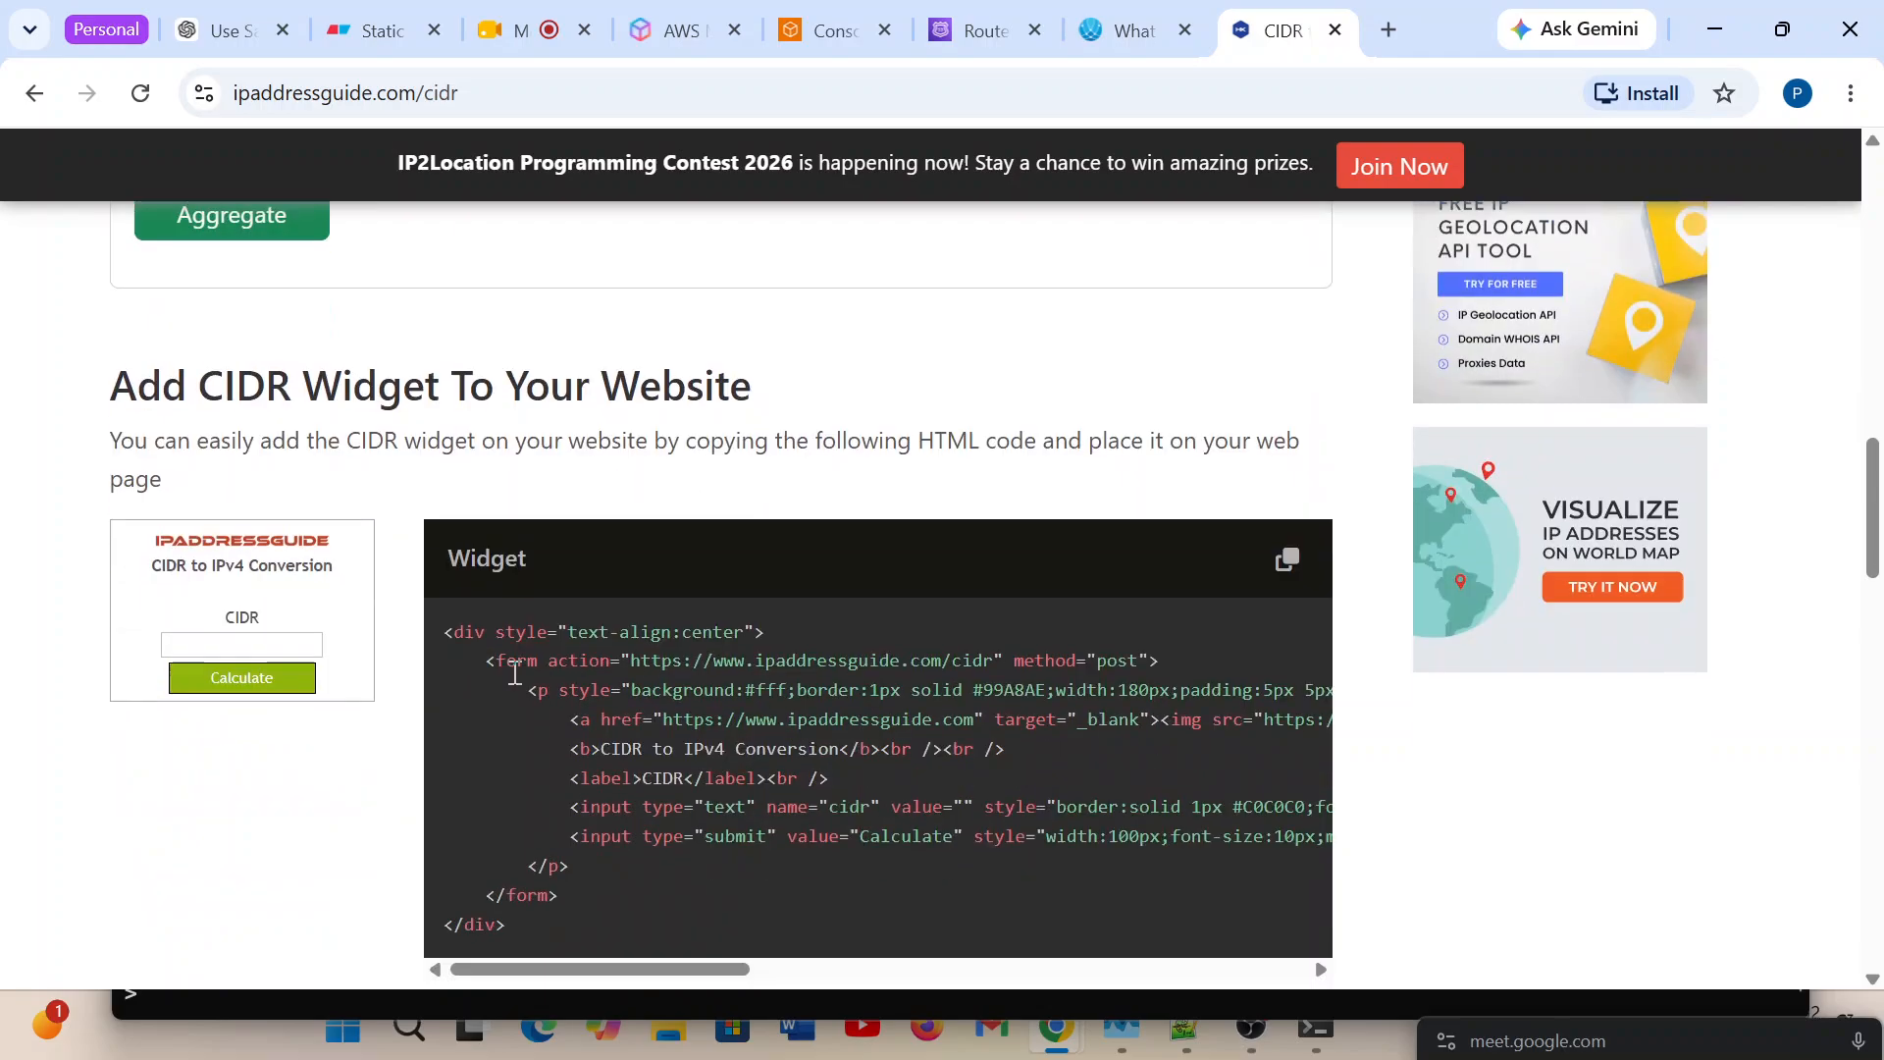
{"action": "scroll", "coordinate": [514, 684], "scroll_direction": "down", "scroll_amount": 3}
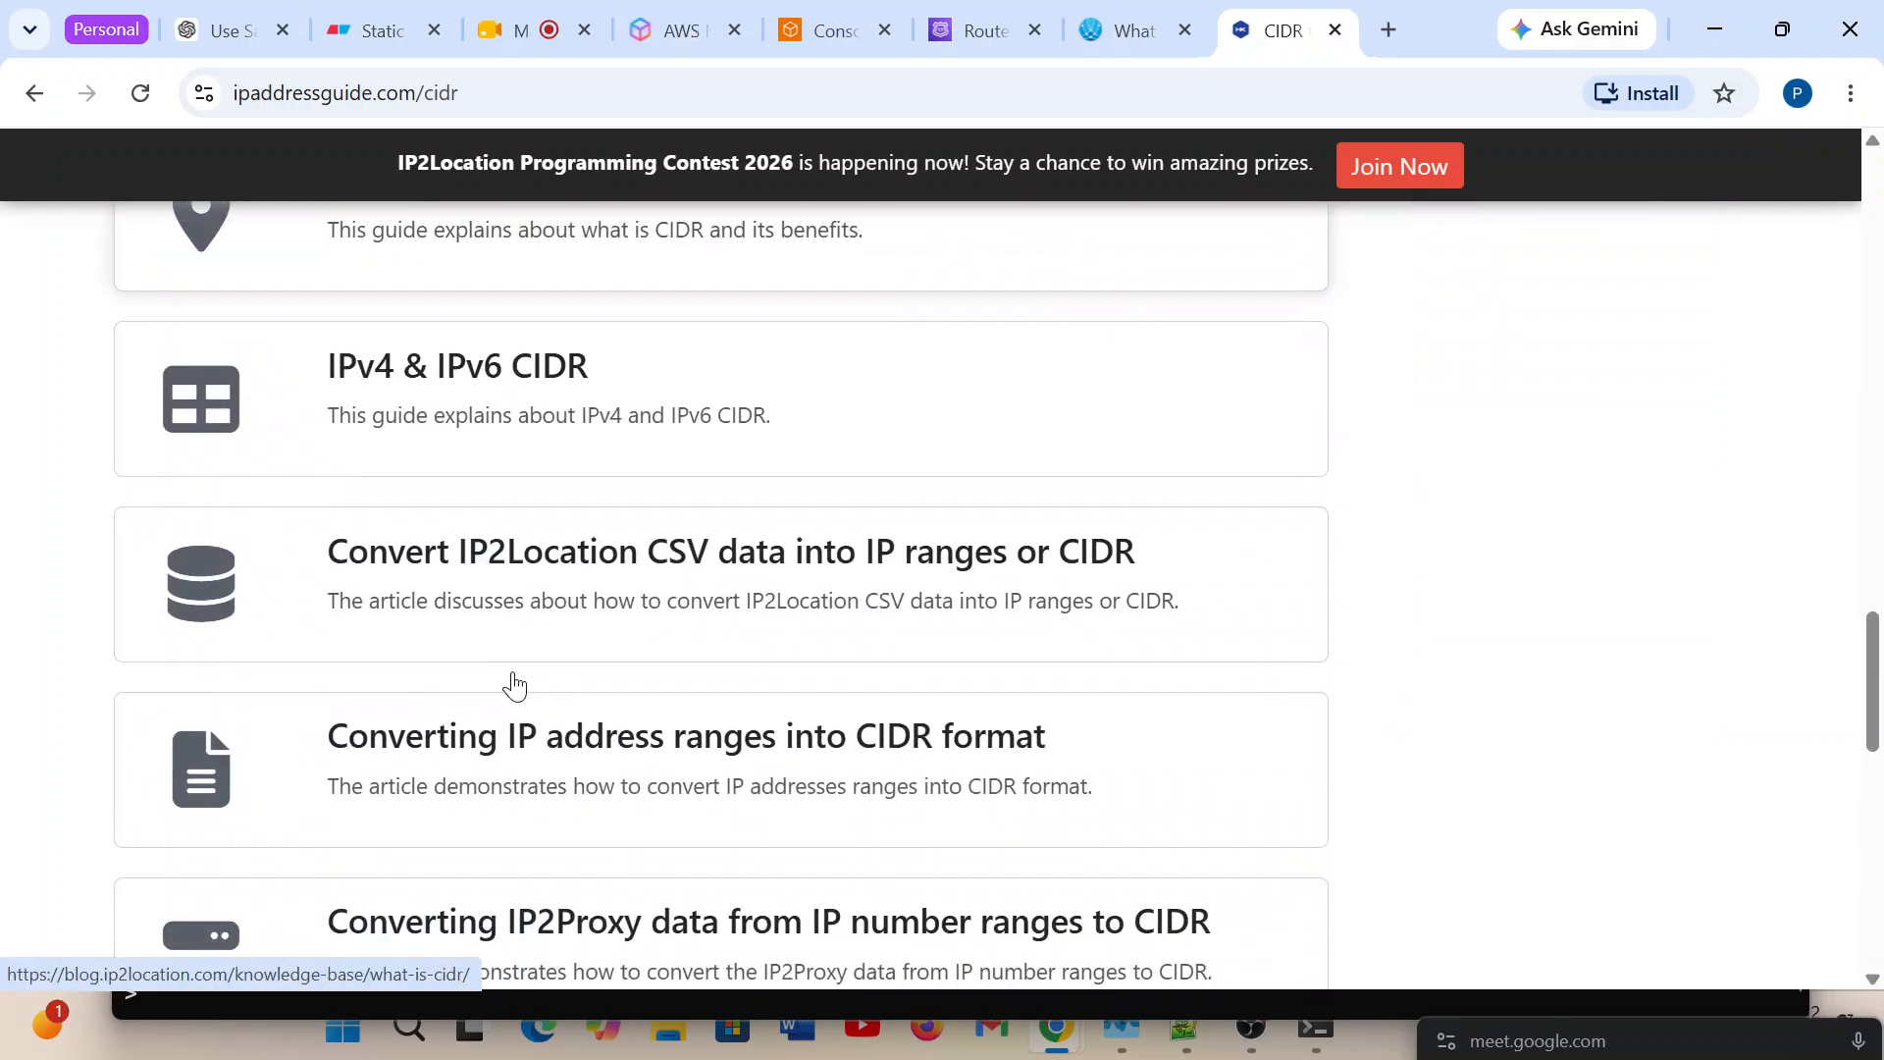
{"action": "scroll", "coordinate": [513, 672], "scroll_direction": "up", "scroll_amount": 4}
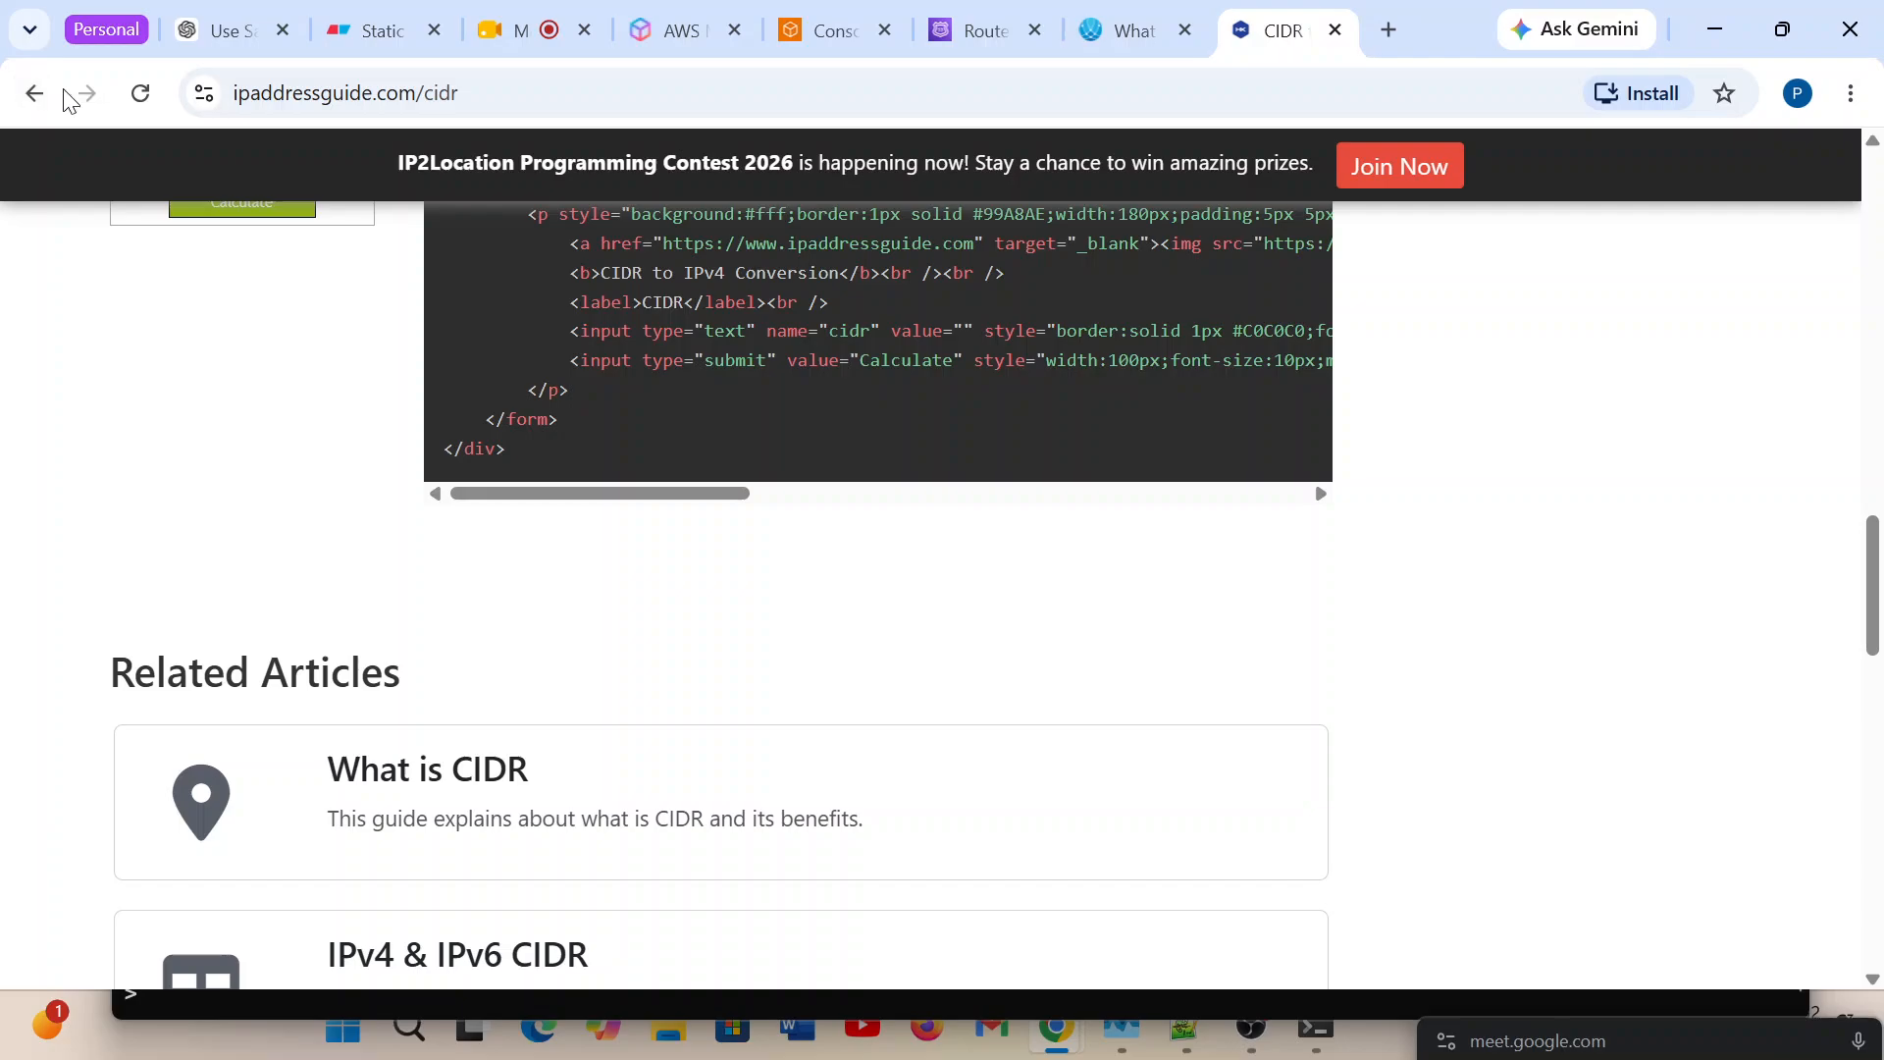
Return to the Google results and rerun the search as "what is CIDR of 49.42.209.241".
{"action": "left_click", "coordinate": [33, 92]}
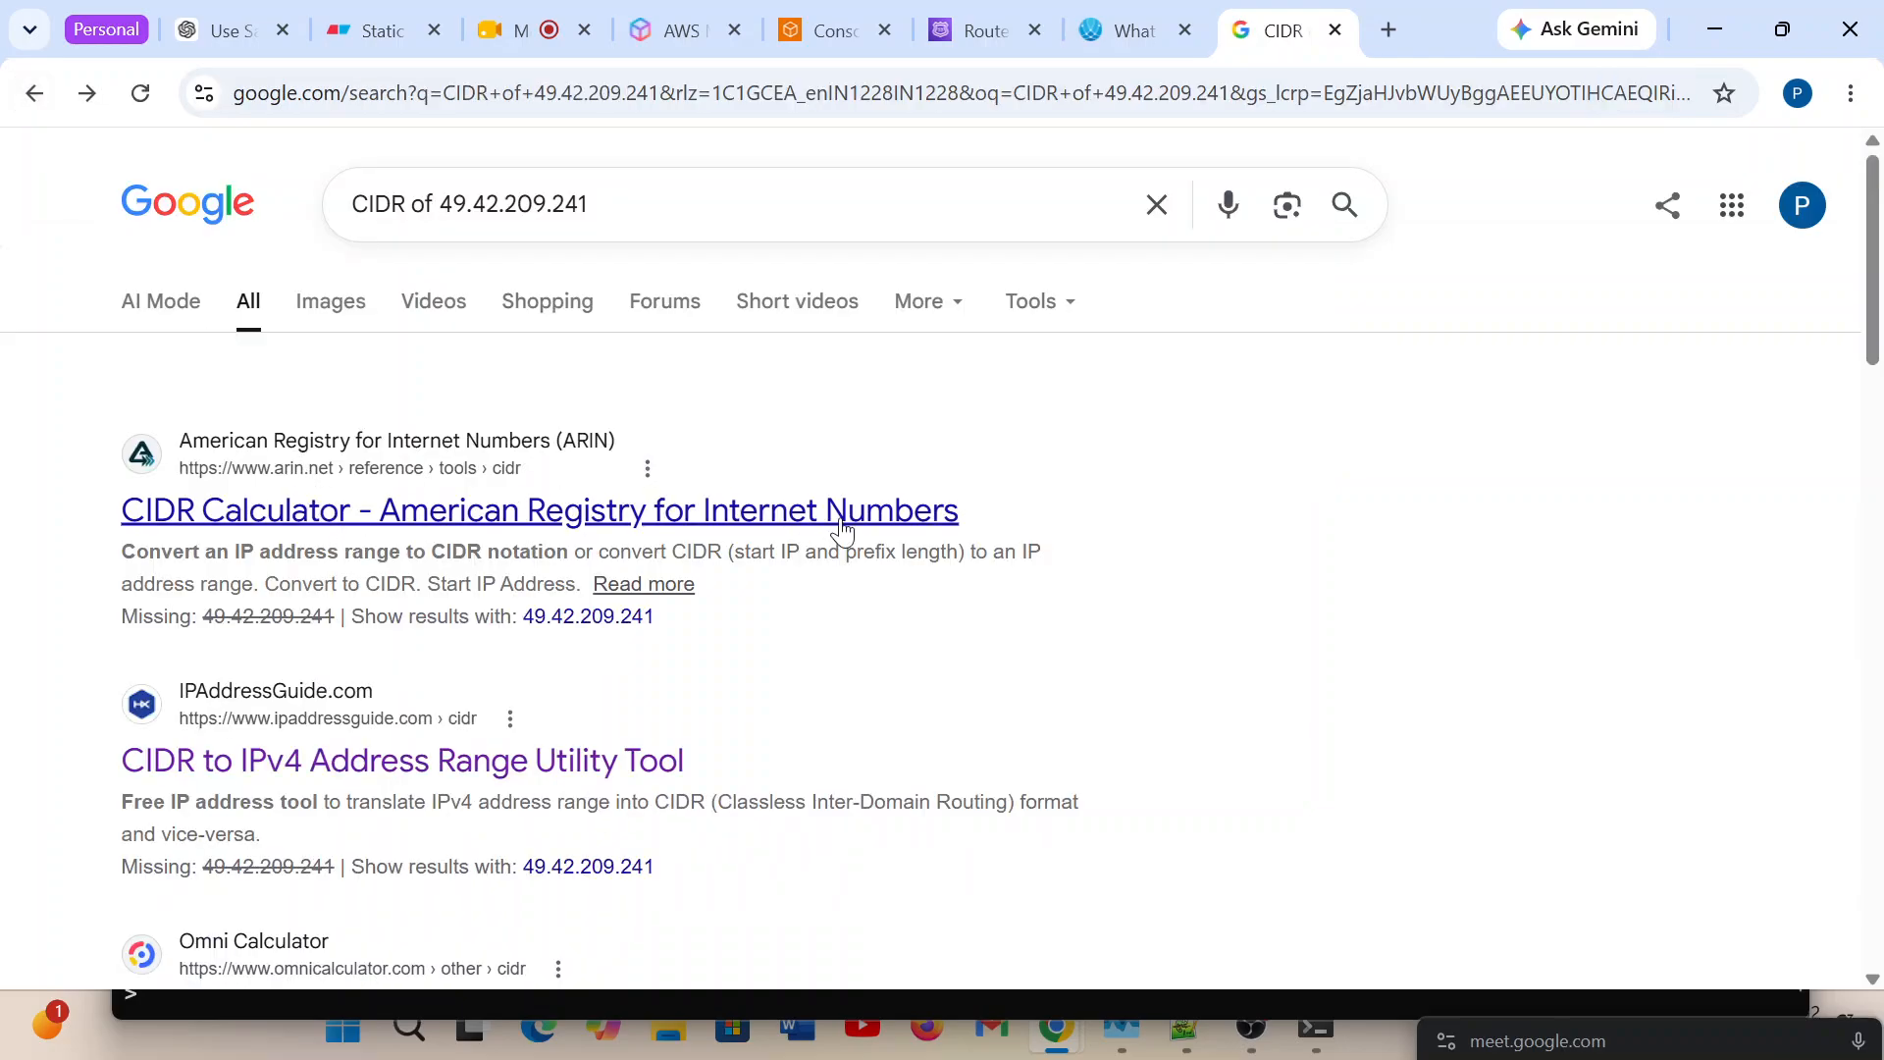
{"action": "left_click", "coordinate": [357, 223]}
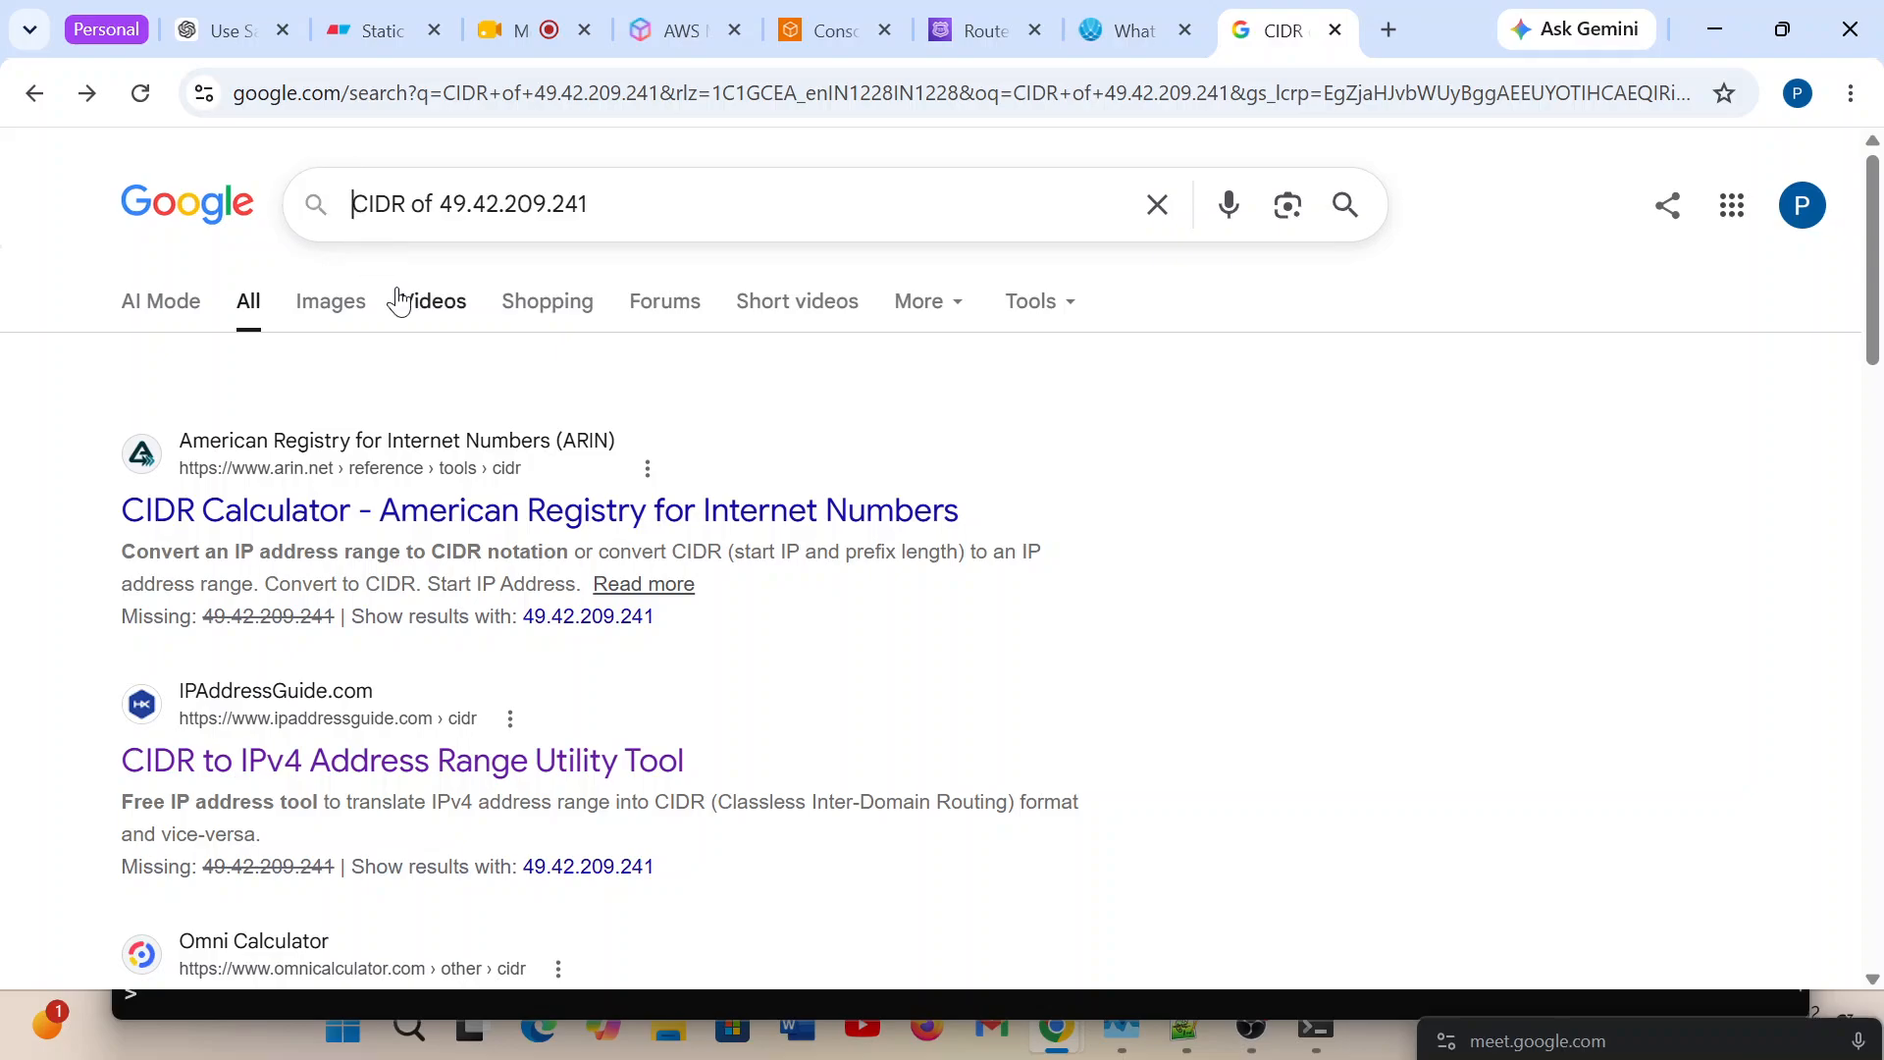
{"action": "type", "text": "what"}
{"action": "type", "text": " is"}
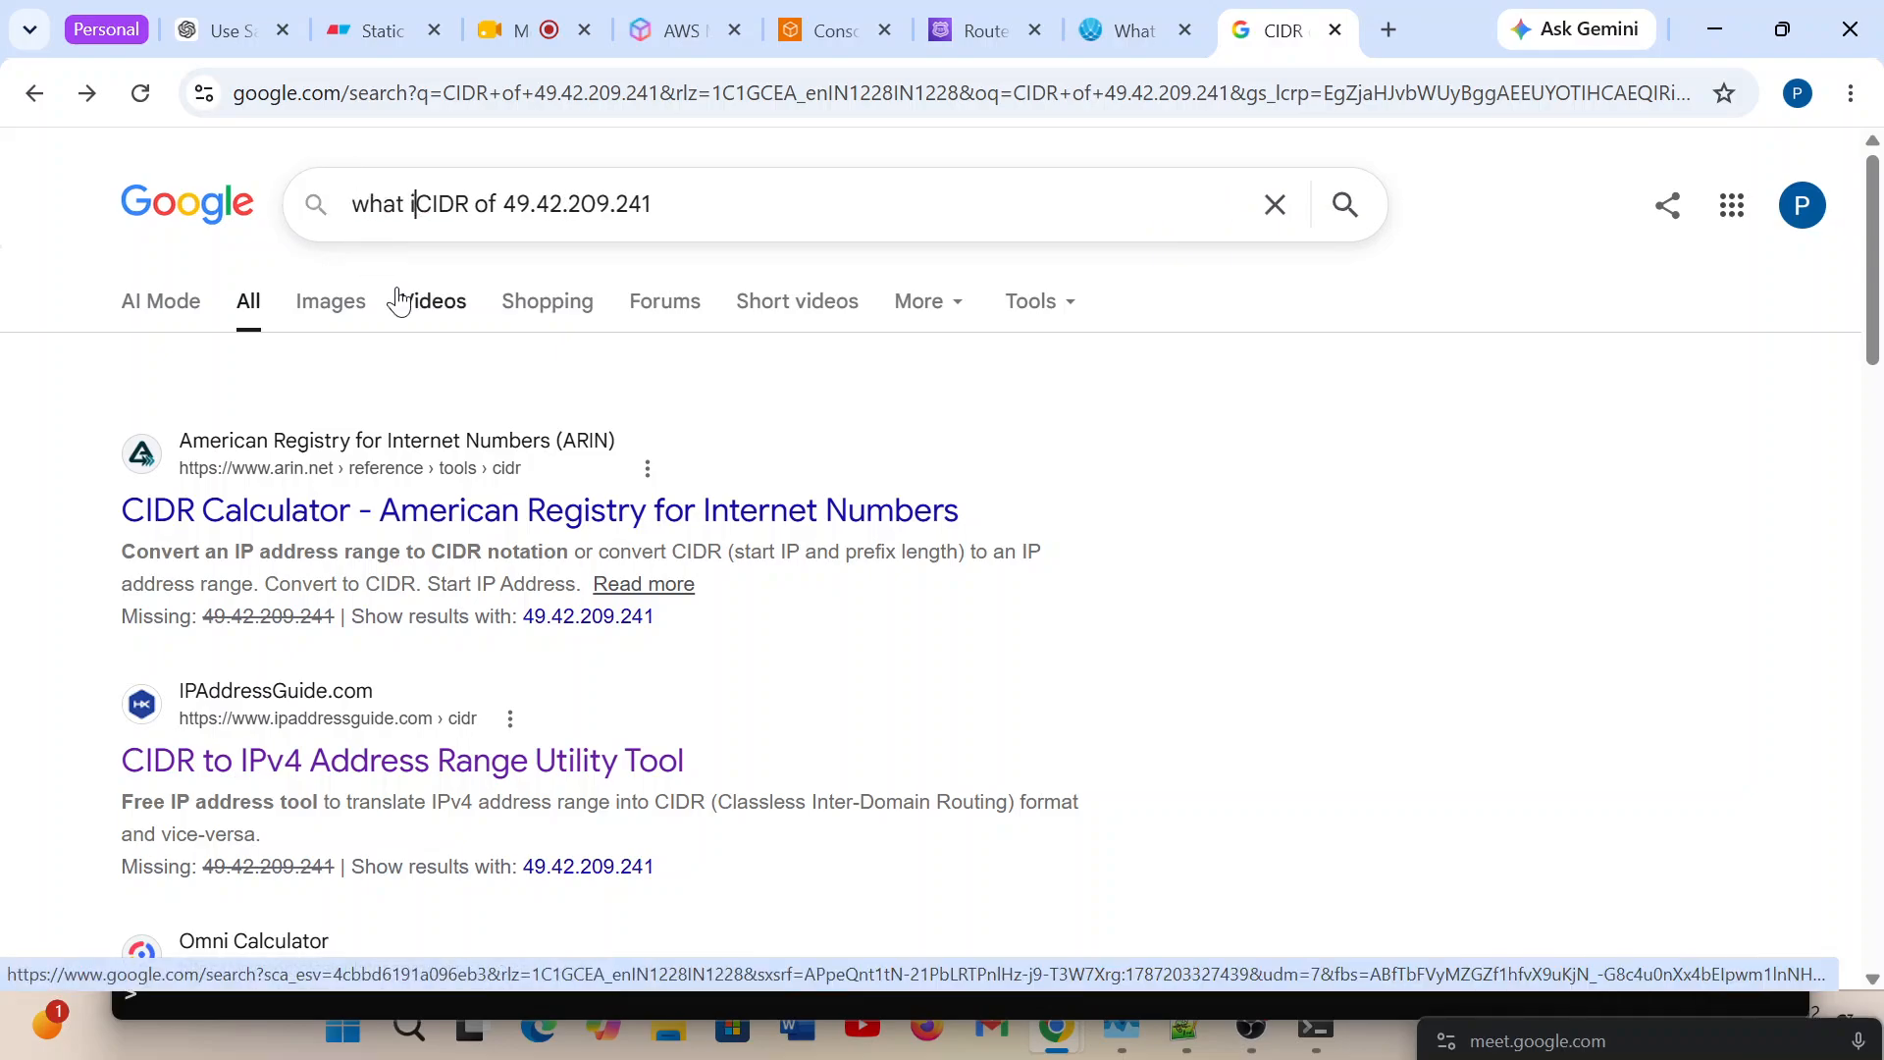
{"action": "key", "text": "Return"}
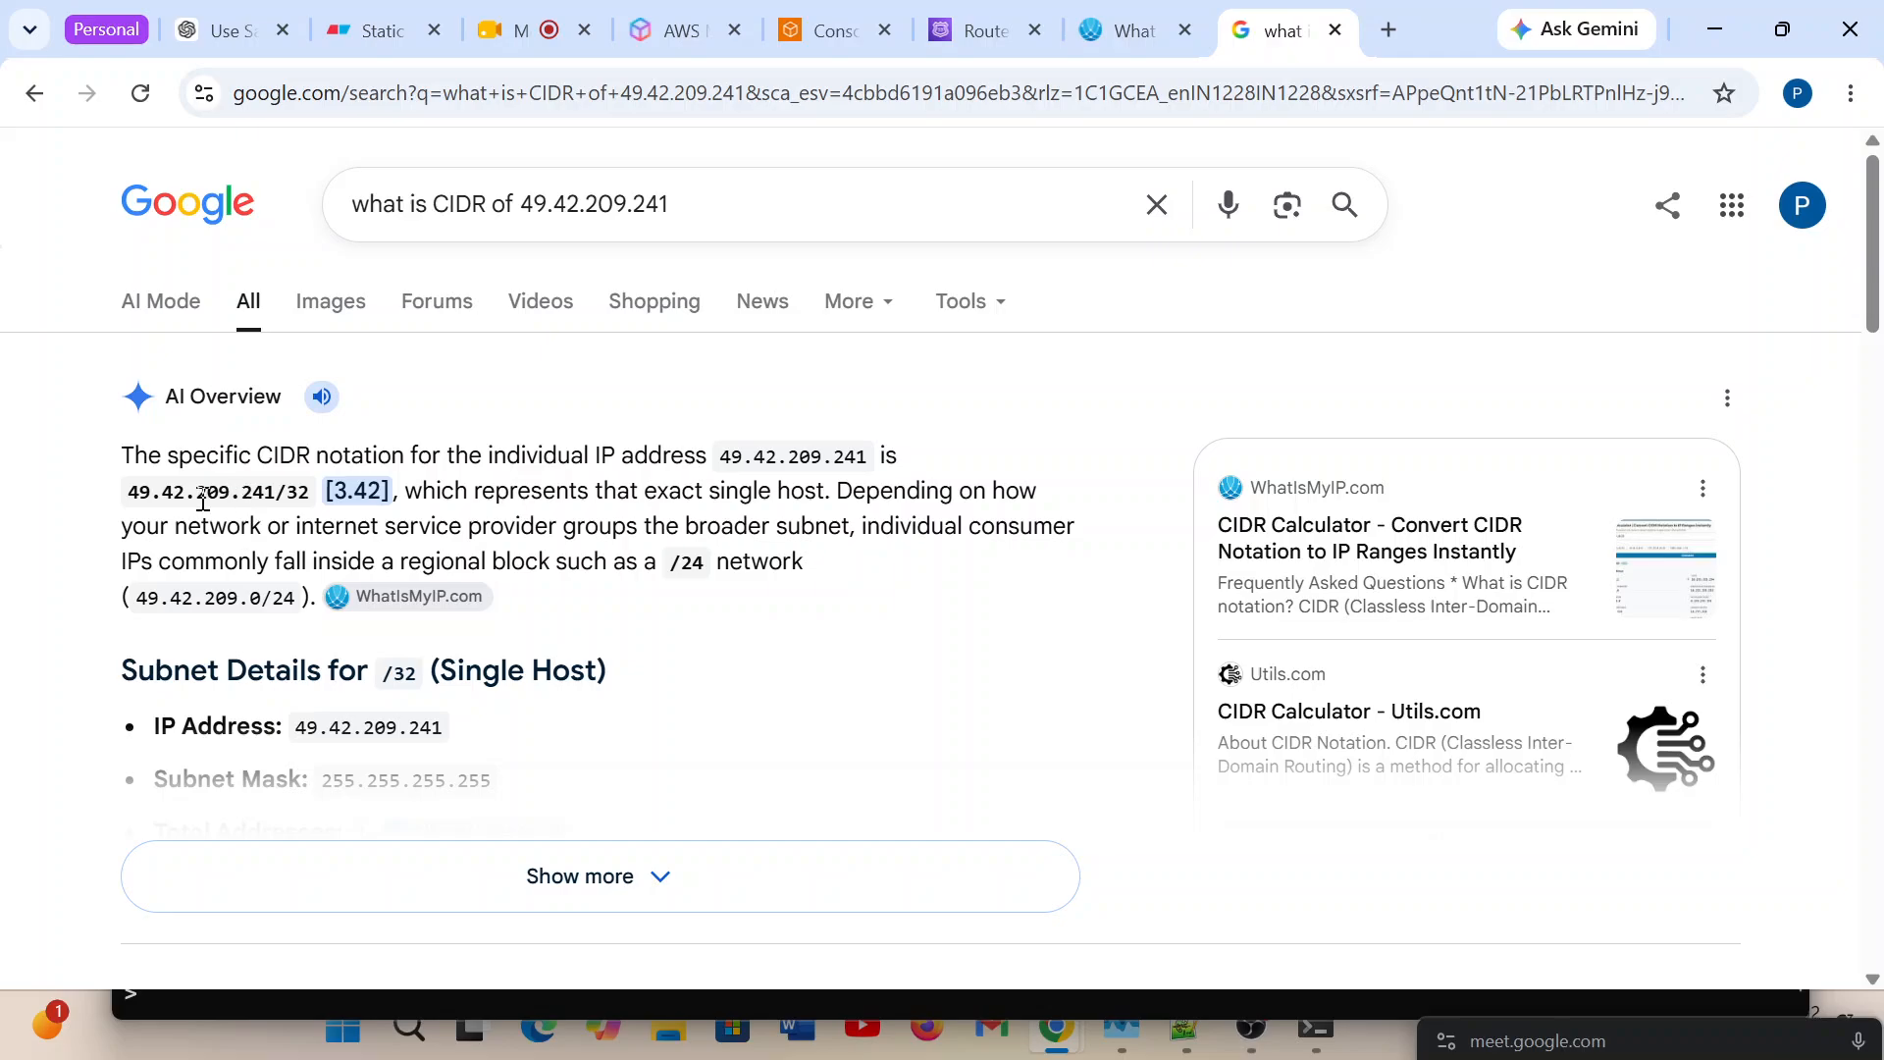
Expand the AI Overview, read the subnet details for 49.42.209.241 and highlight the /32 prefix in the single-host heading.
{"action": "mouse_move", "coordinate": [349, 597]}
{"action": "scroll", "coordinate": [761, 644], "scroll_direction": "down", "scroll_amount": 1}
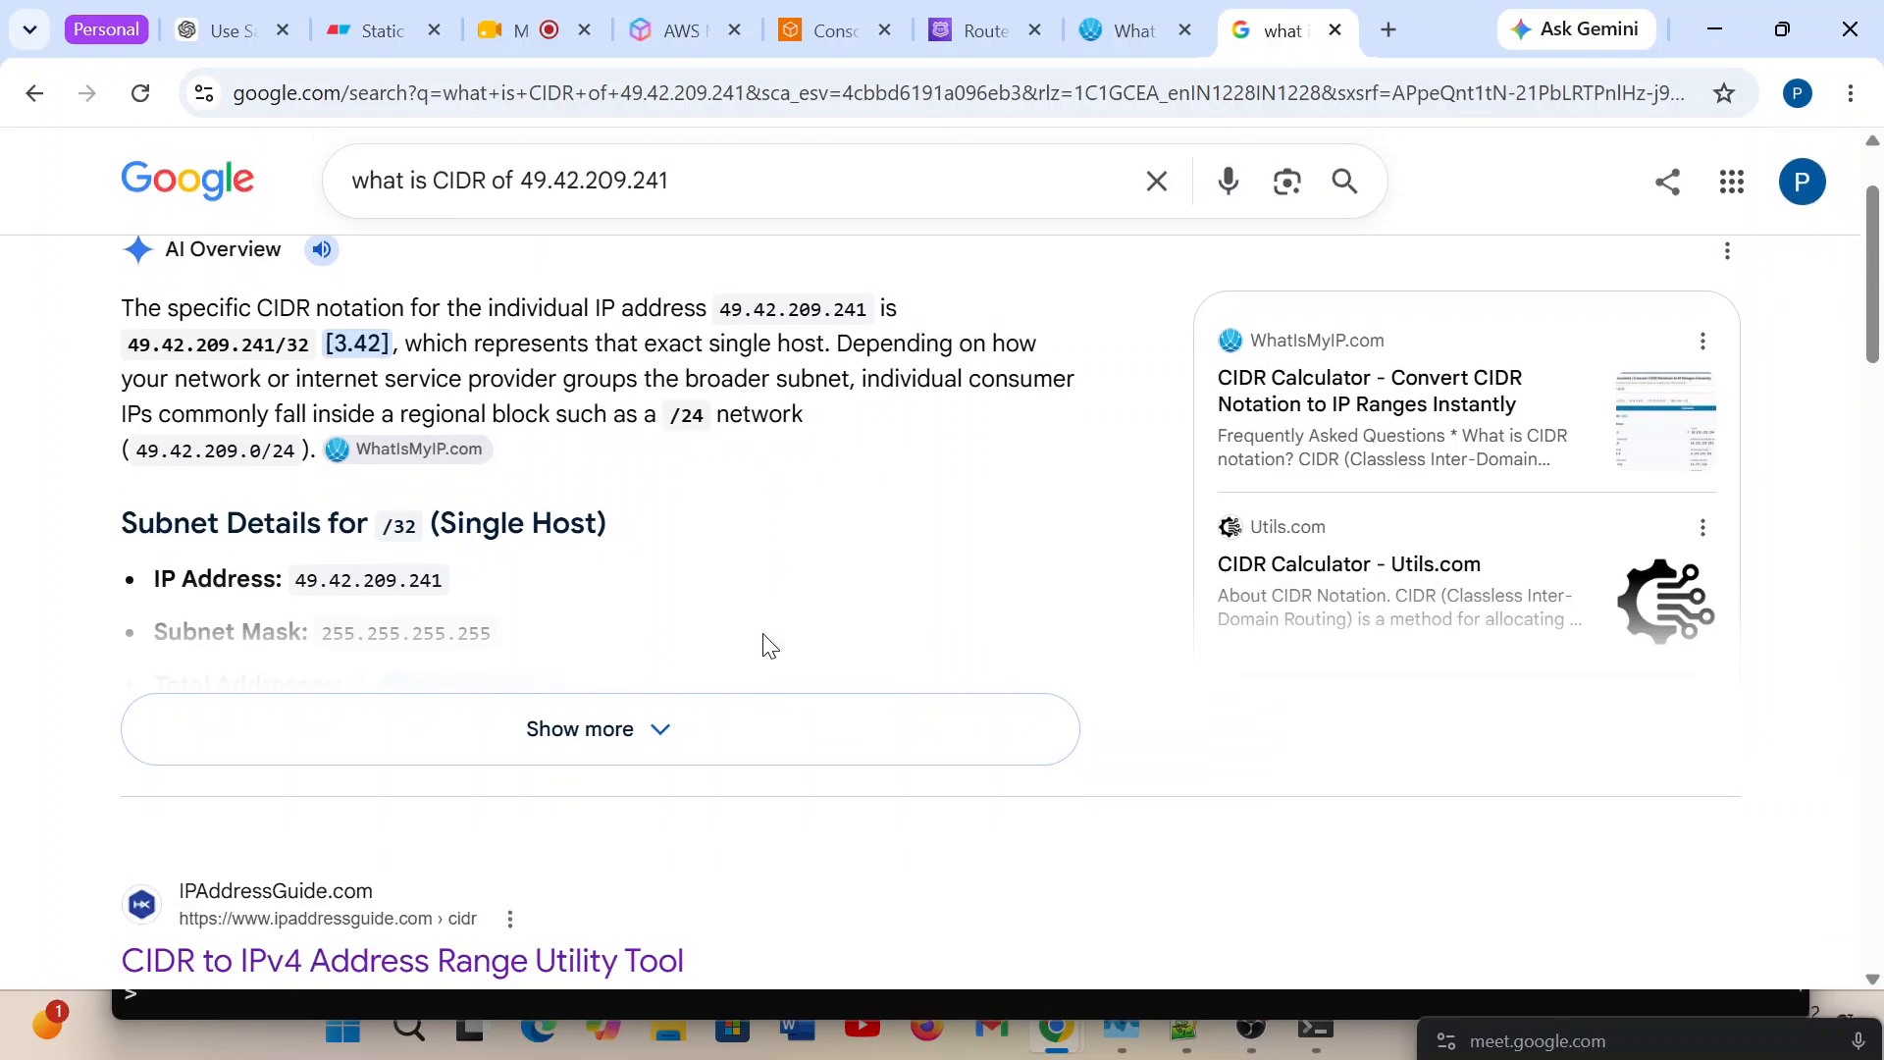
{"action": "left_click", "coordinate": [658, 728]}
{"action": "scroll", "coordinate": [650, 580], "scroll_direction": "down", "scroll_amount": 1}
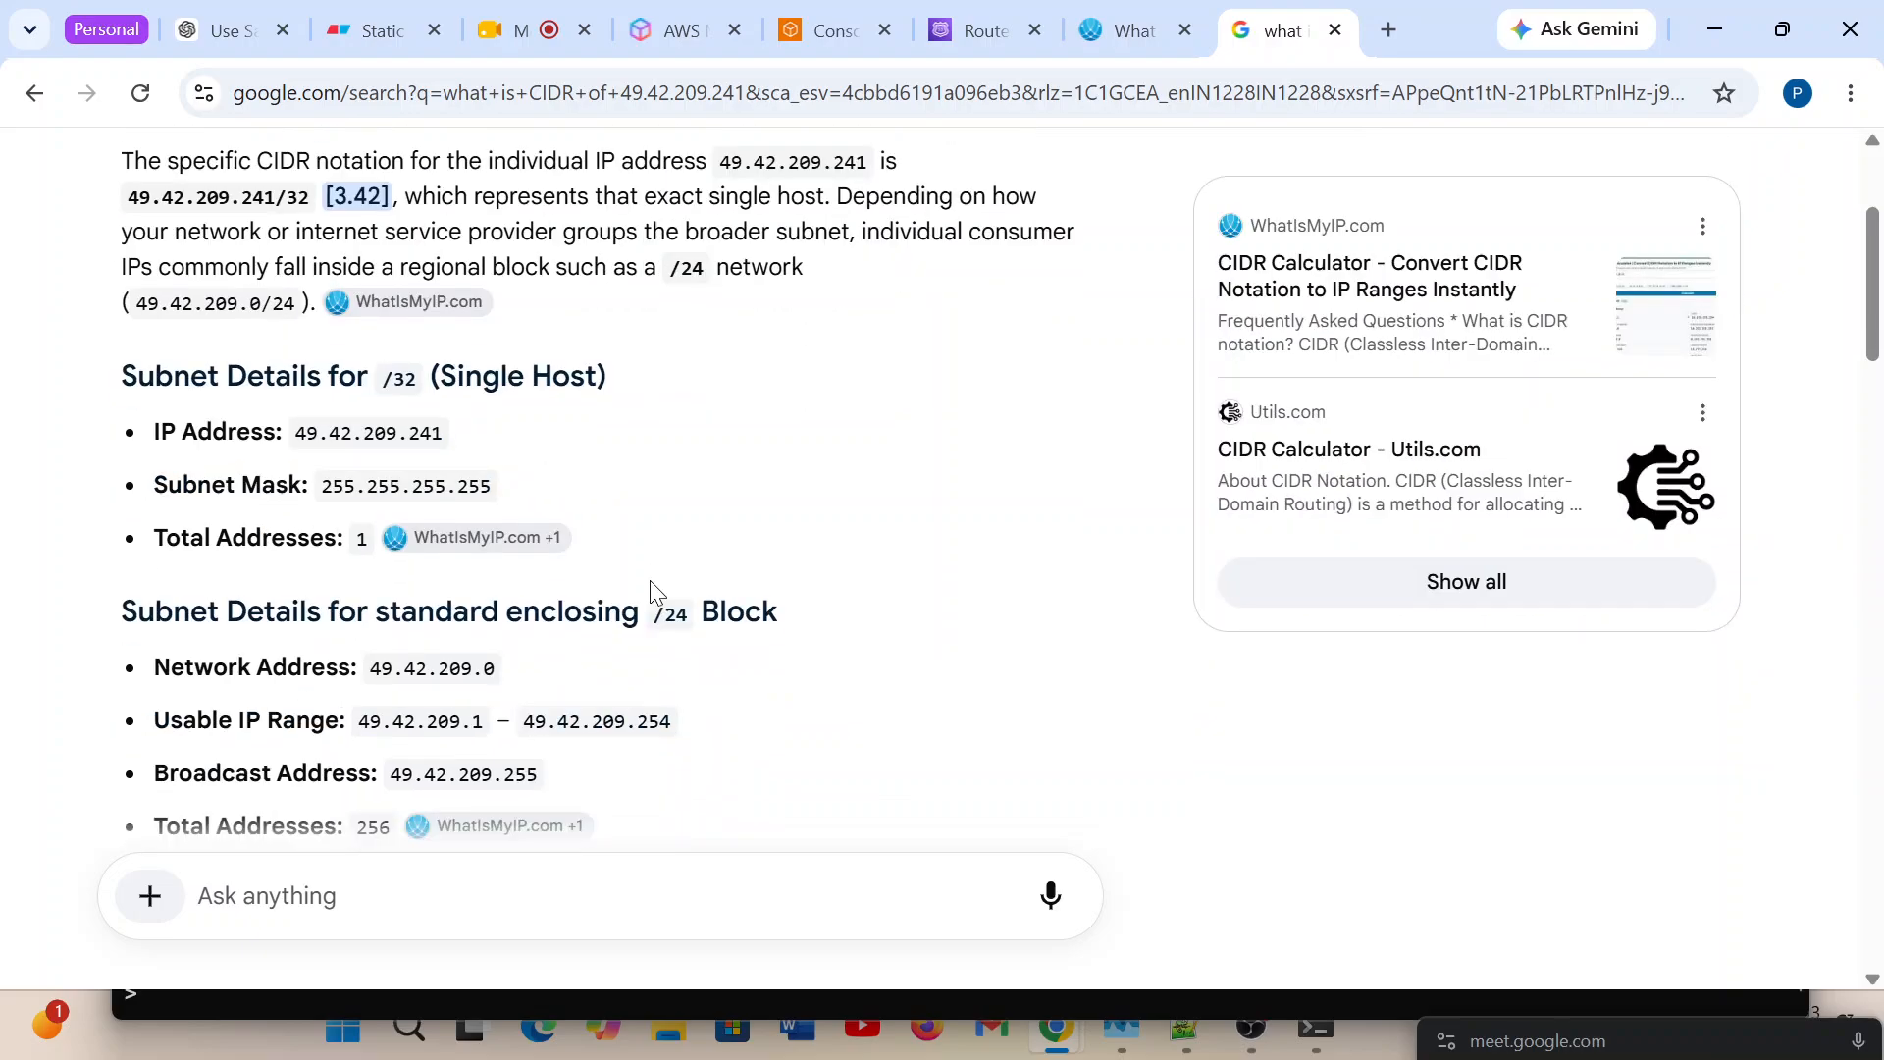
{"action": "scroll", "coordinate": [649, 580], "scroll_direction": "down", "scroll_amount": 1}
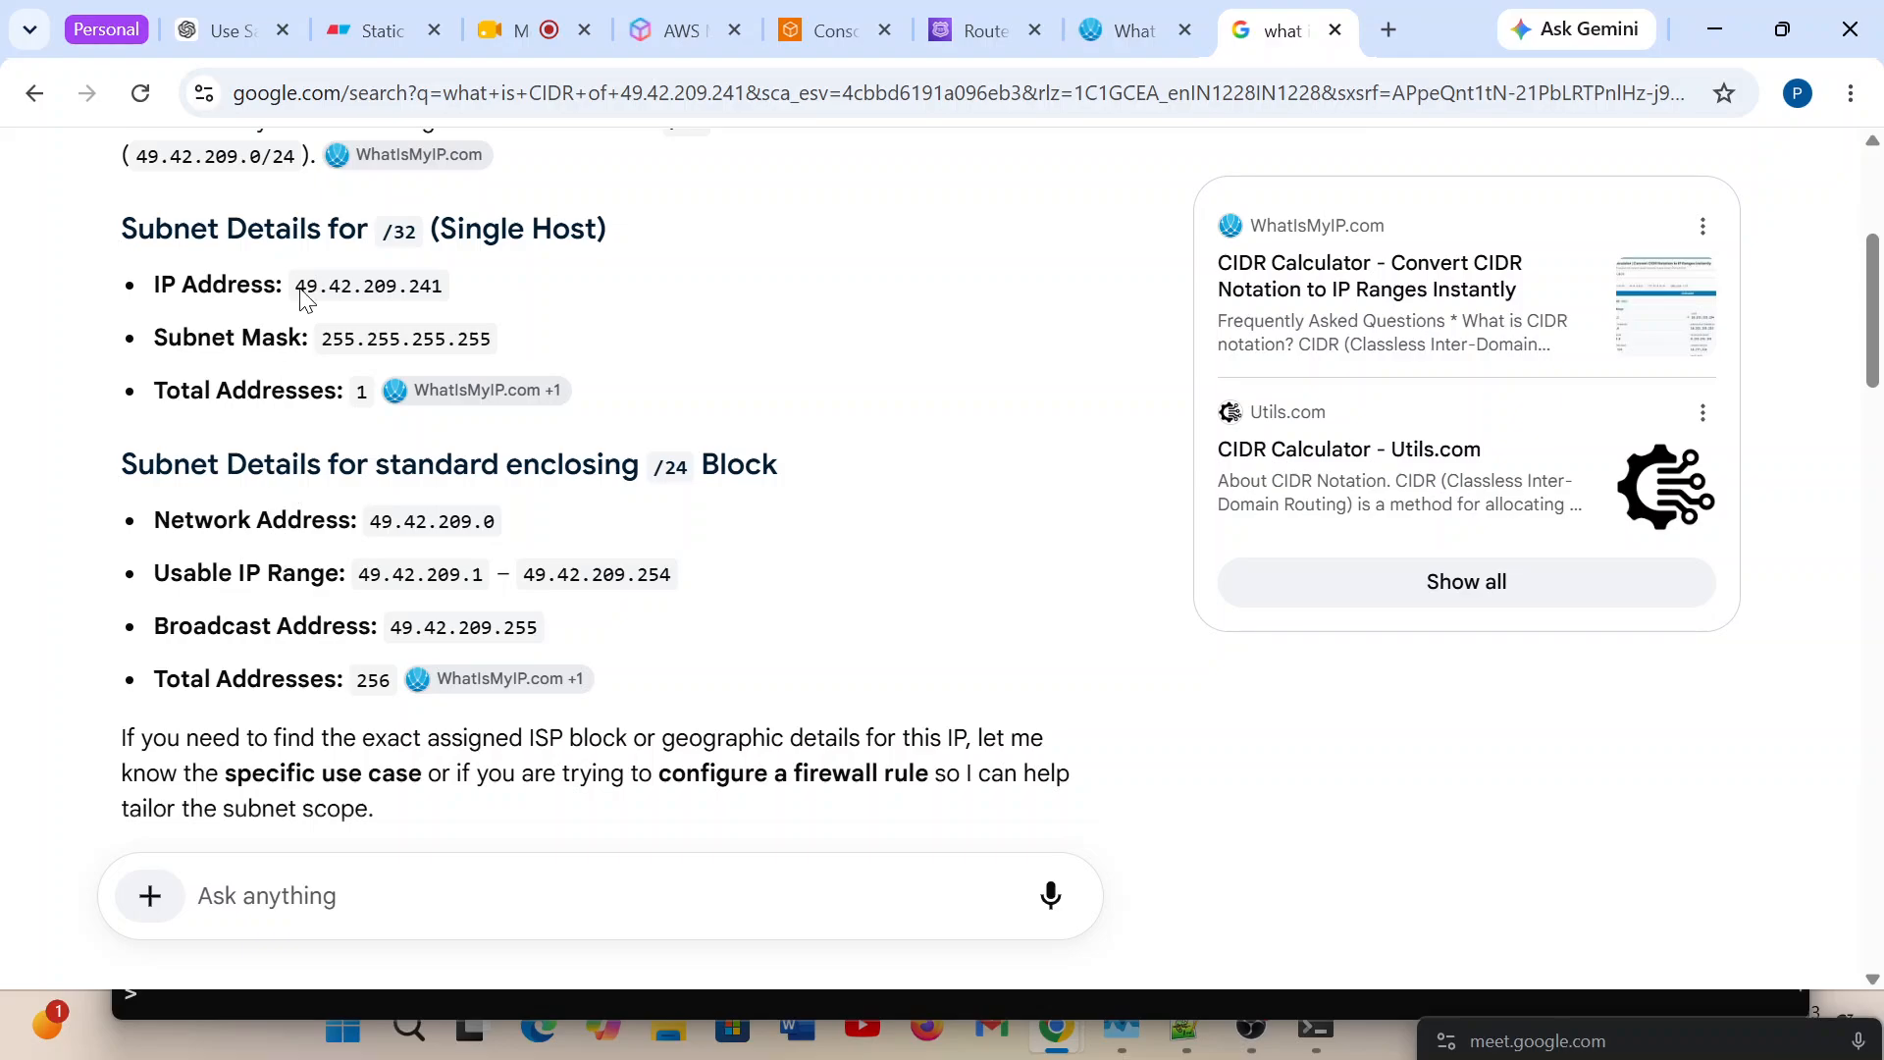
{"action": "double_click", "coordinate": [411, 231]}
Open the CIDR to IPv4 Address Range Utility Tool result in a new tab and review its CIDR and IP range calculators.
{"action": "scroll", "coordinate": [655, 342], "scroll_direction": "down", "scroll_amount": 6}
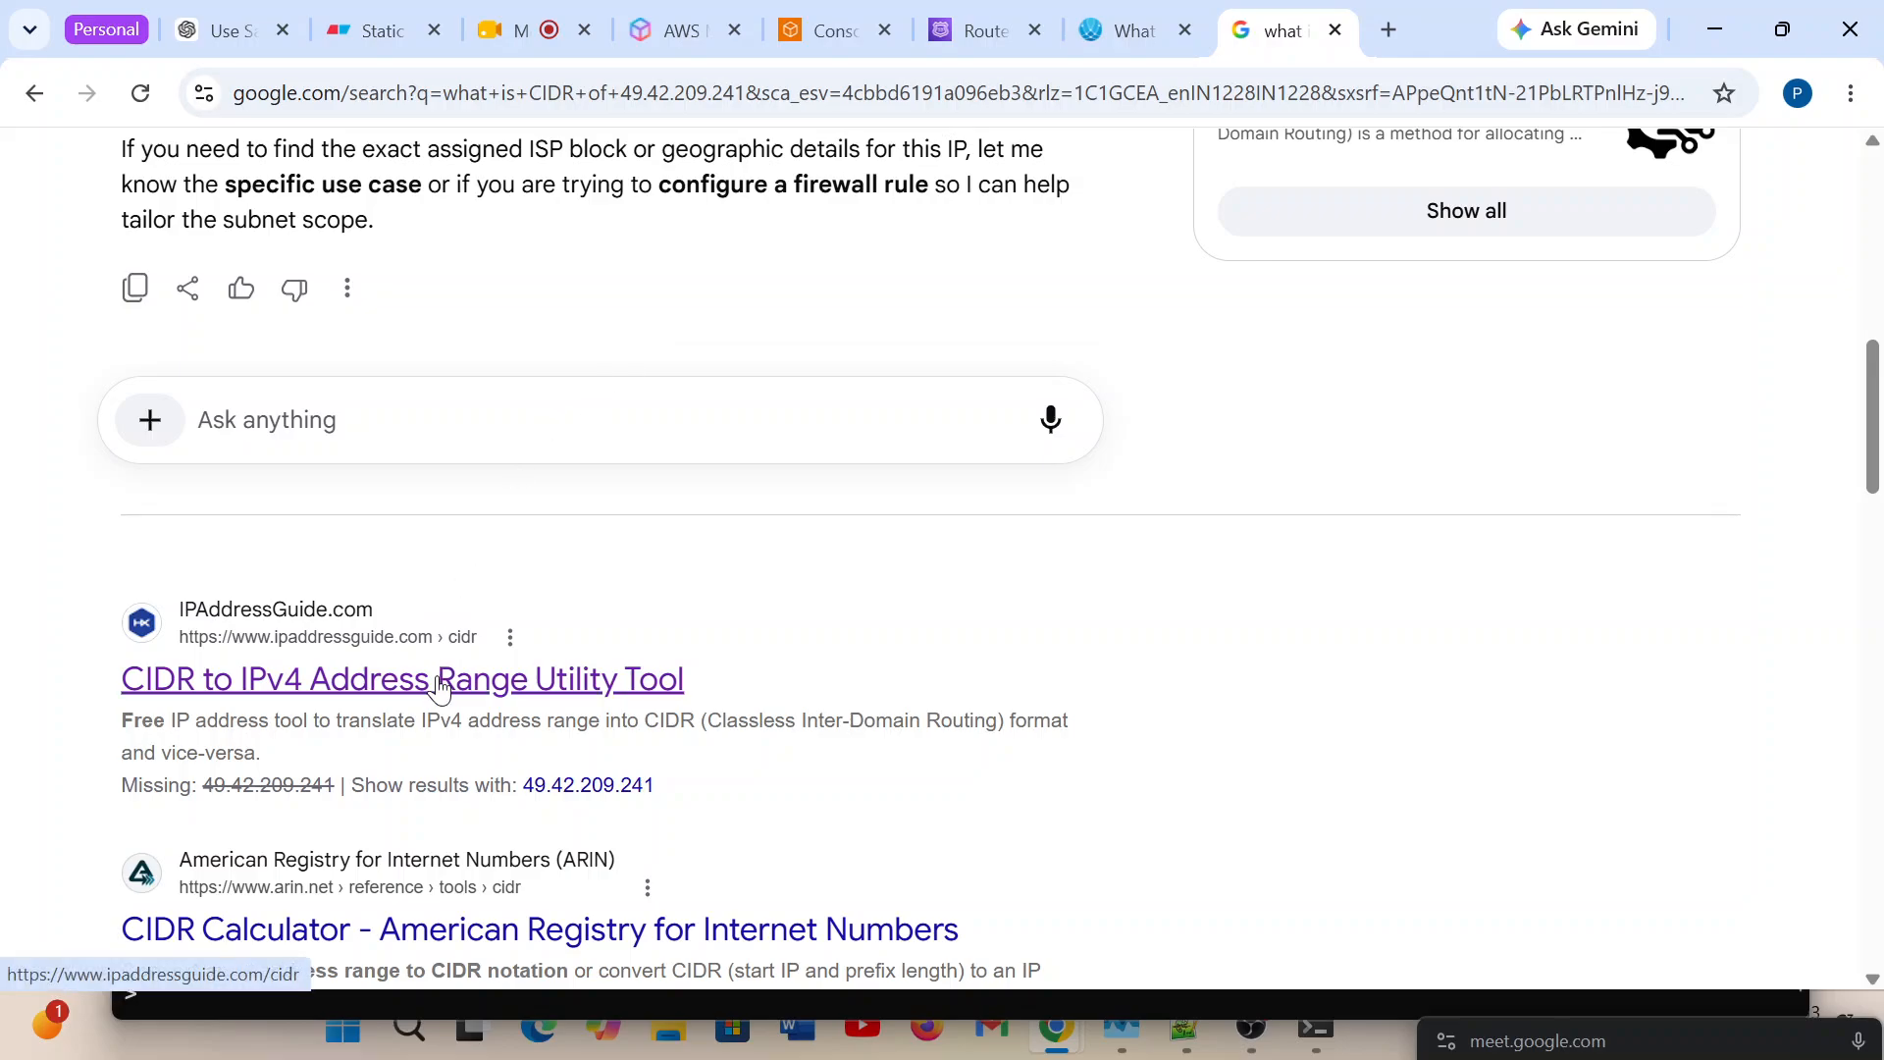
{"action": "right_click", "coordinate": [510, 694]}
{"action": "left_click", "coordinate": [715, 267]}
{"action": "left_click", "coordinate": [1271, 30]}
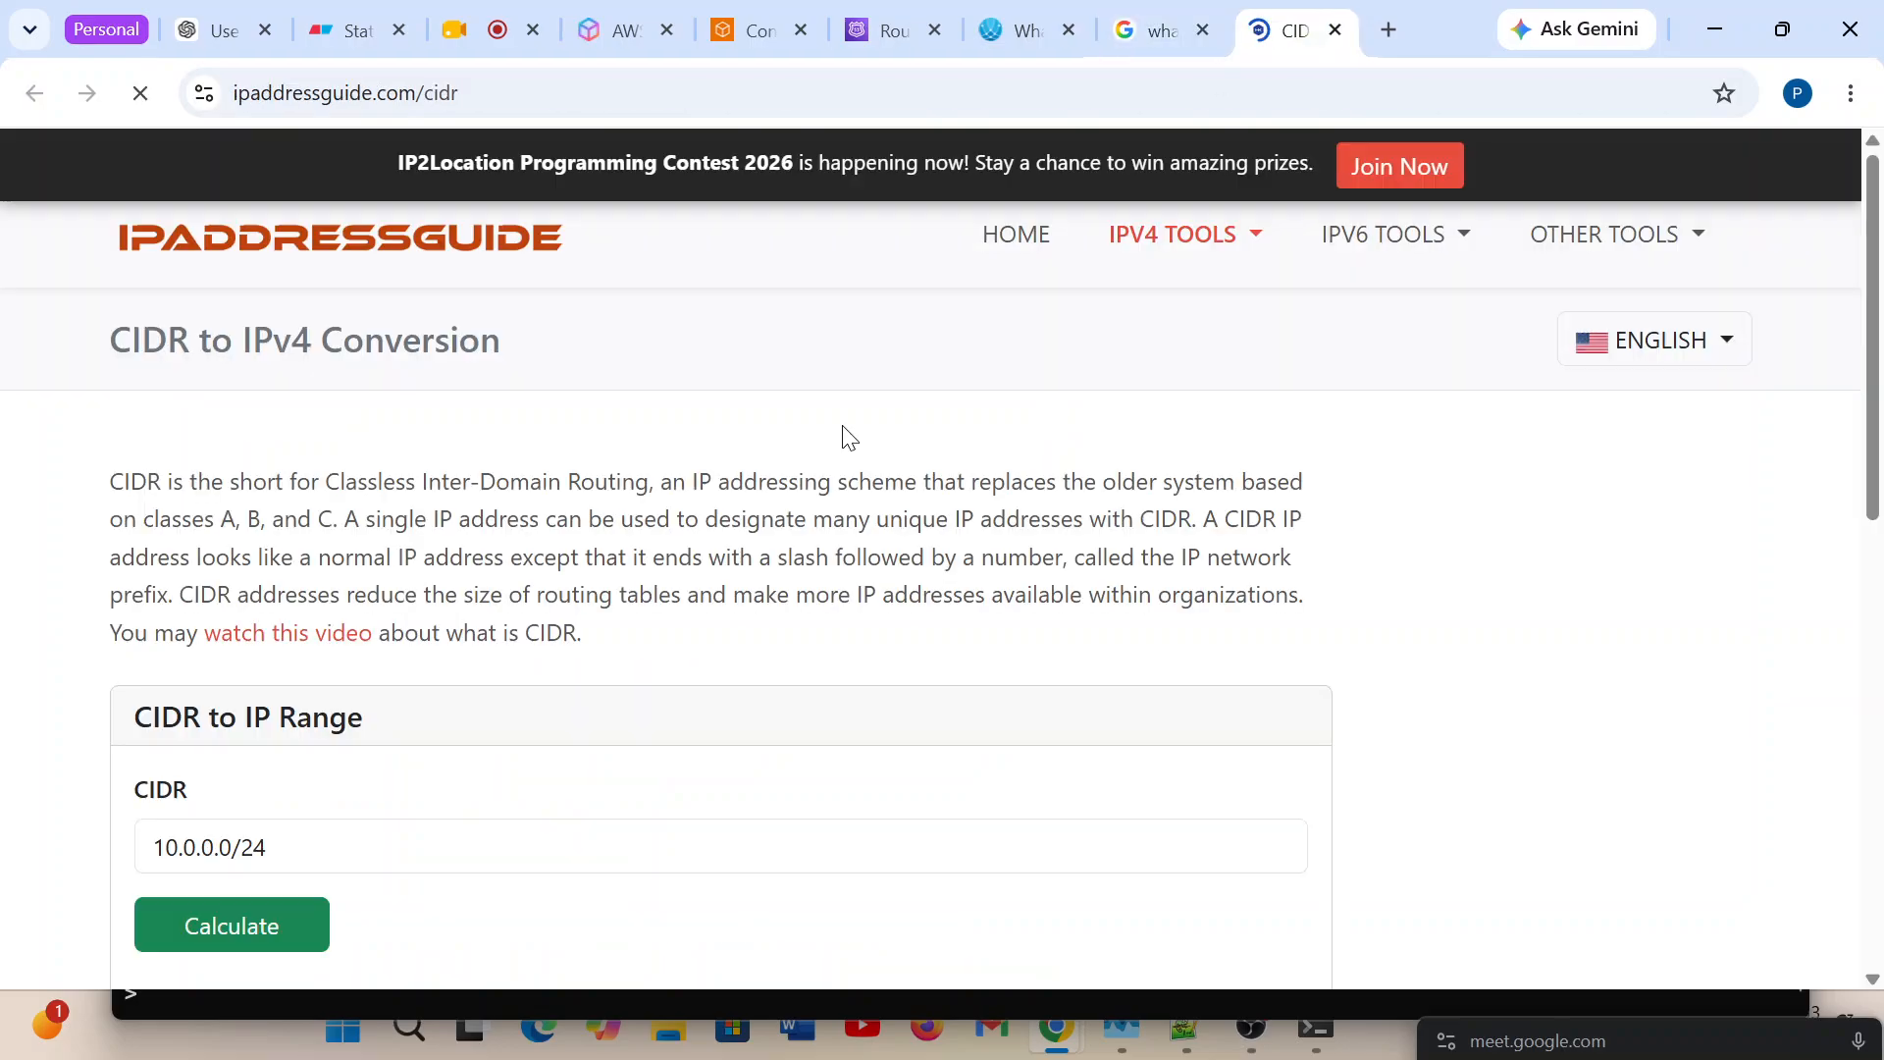
{"action": "scroll", "coordinate": [572, 714], "scroll_direction": "down", "scroll_amount": 5}
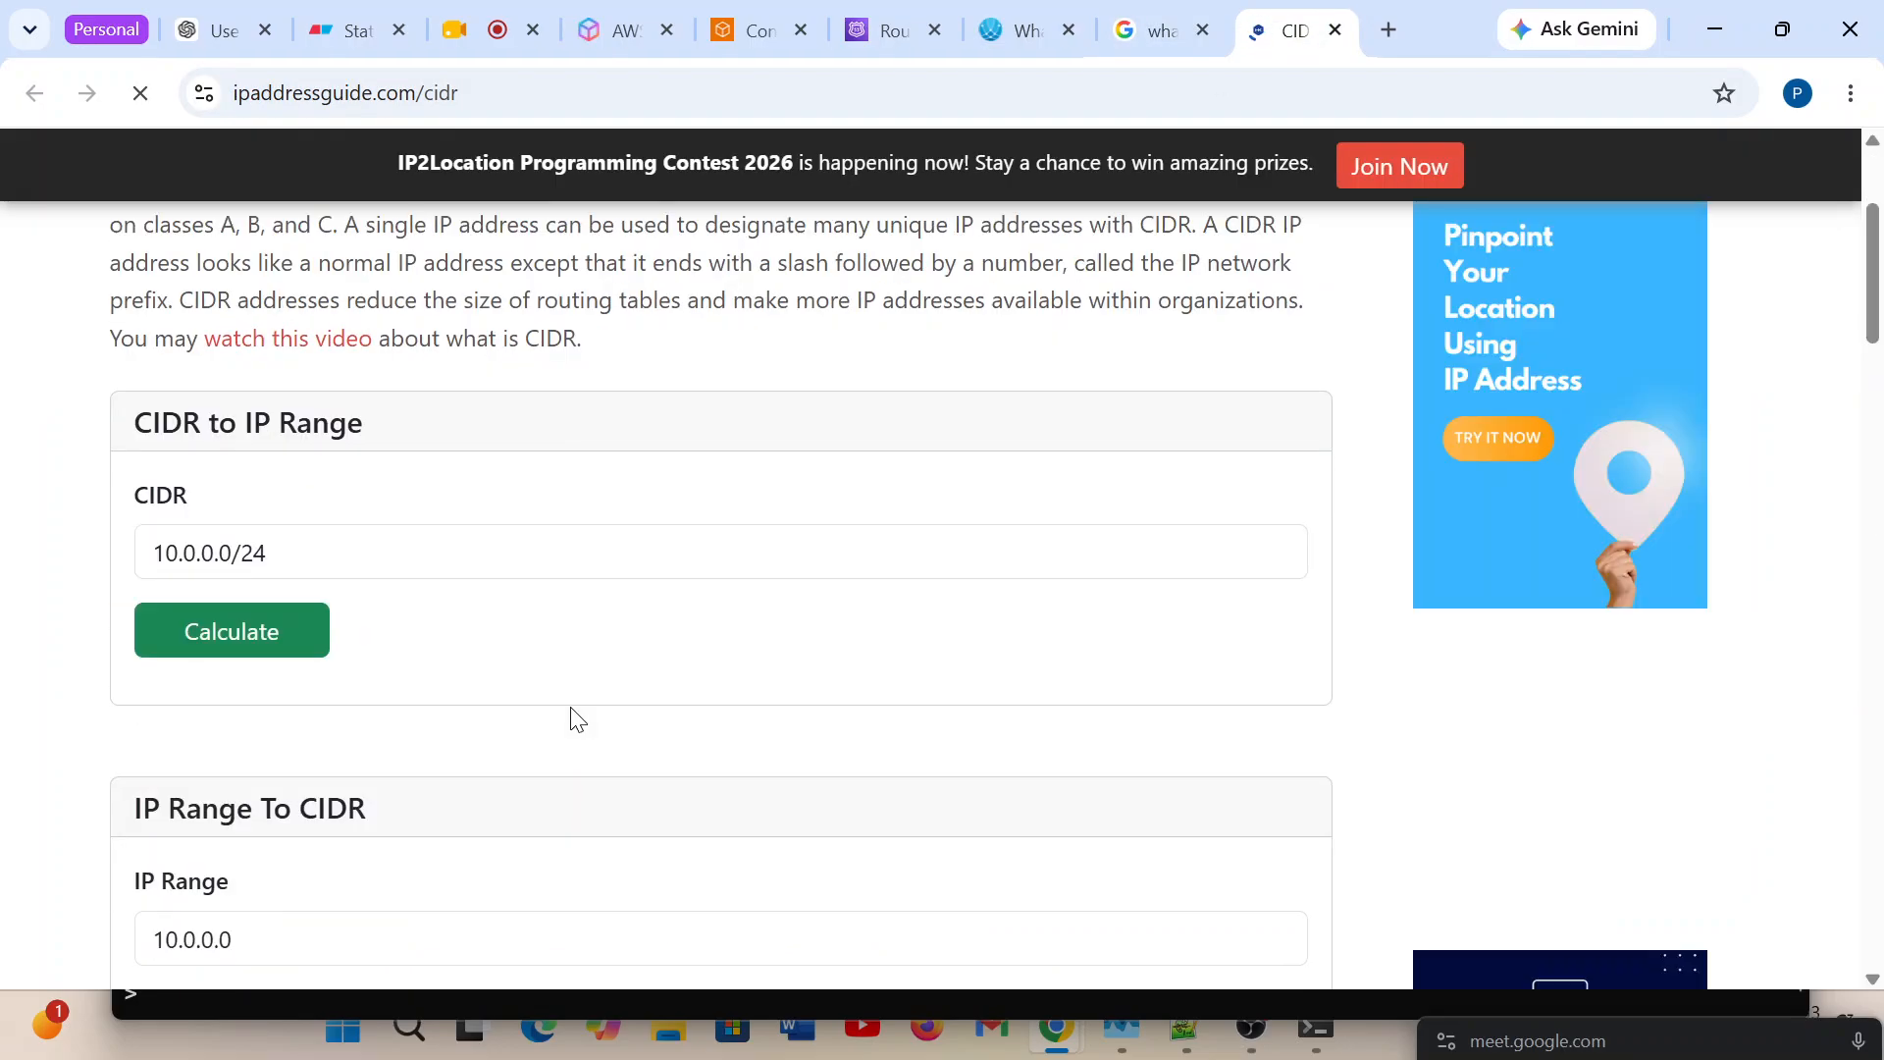
{"action": "scroll", "coordinate": [578, 719], "scroll_direction": "down", "scroll_amount": 1}
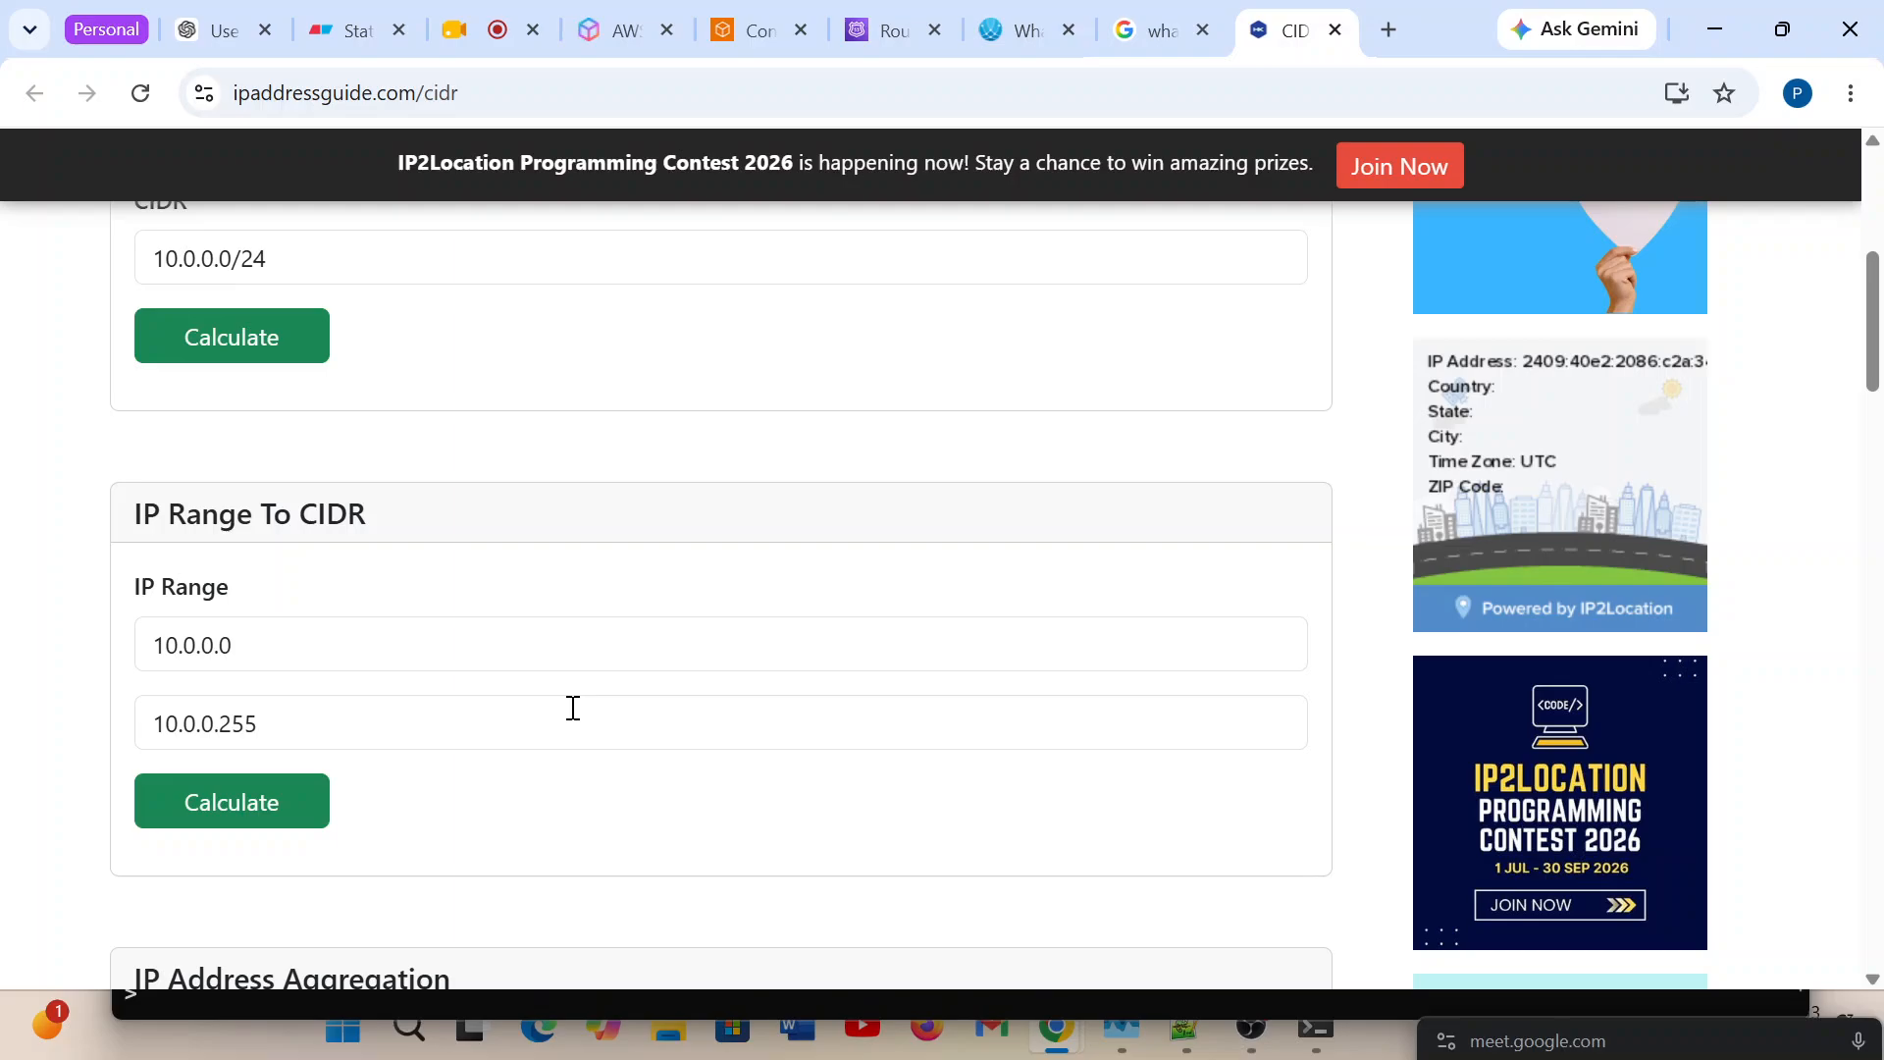
{"action": "scroll", "coordinate": [573, 707], "scroll_direction": "up", "scroll_amount": 3}
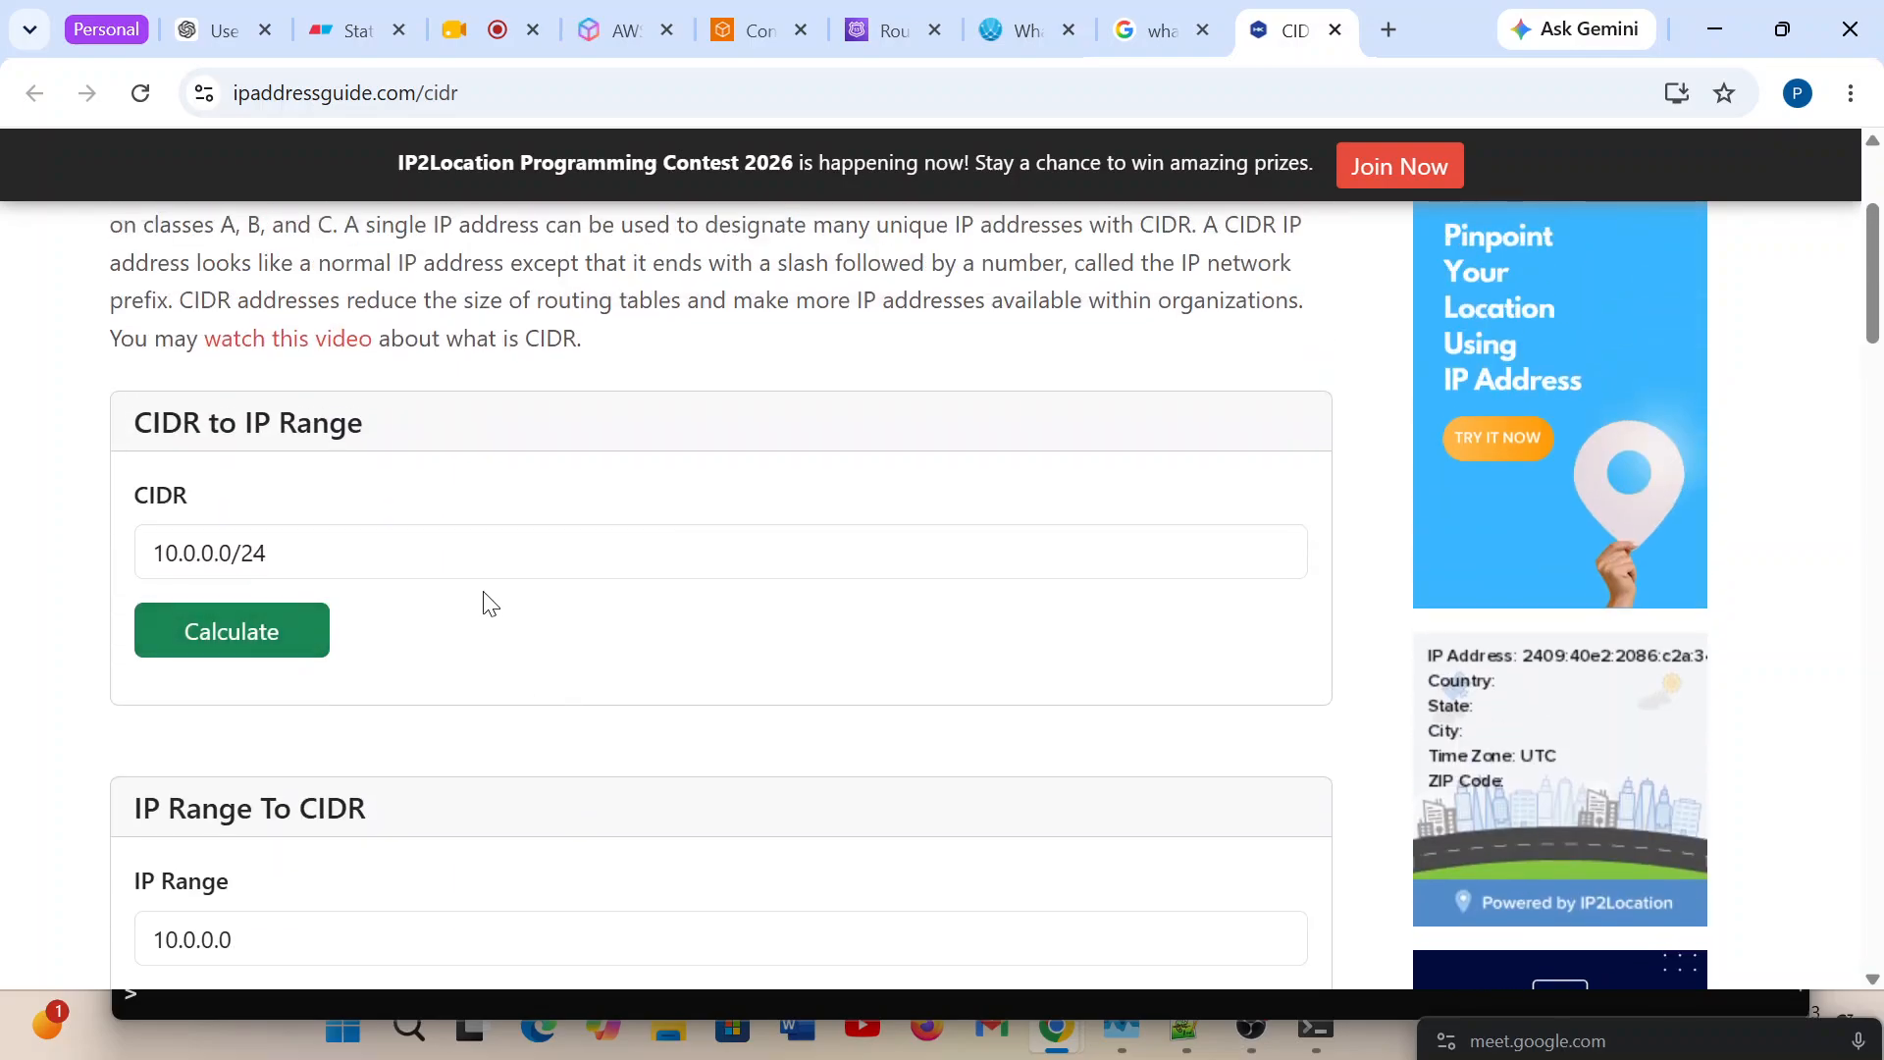
{"action": "scroll", "coordinate": [521, 619], "scroll_direction": "up", "scroll_amount": 3}
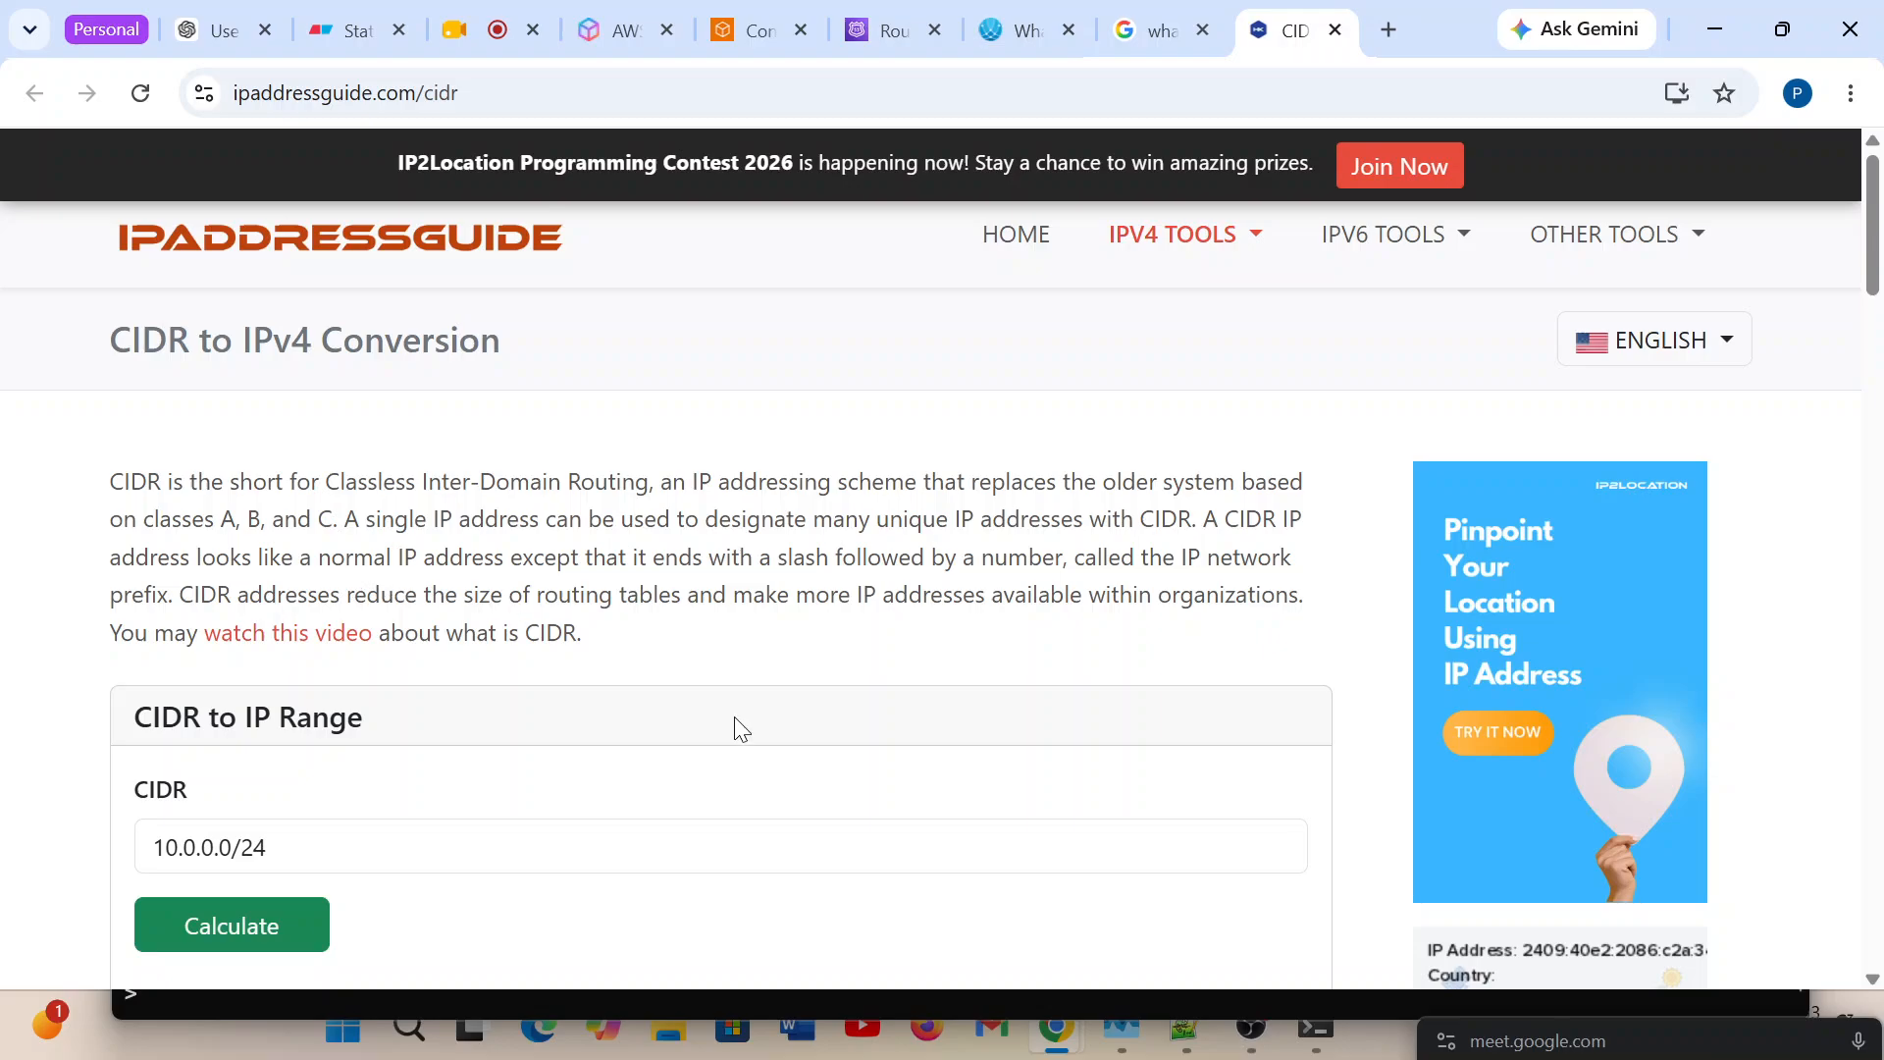
{"action": "scroll", "coordinate": [741, 727], "scroll_direction": "down", "scroll_amount": 7}
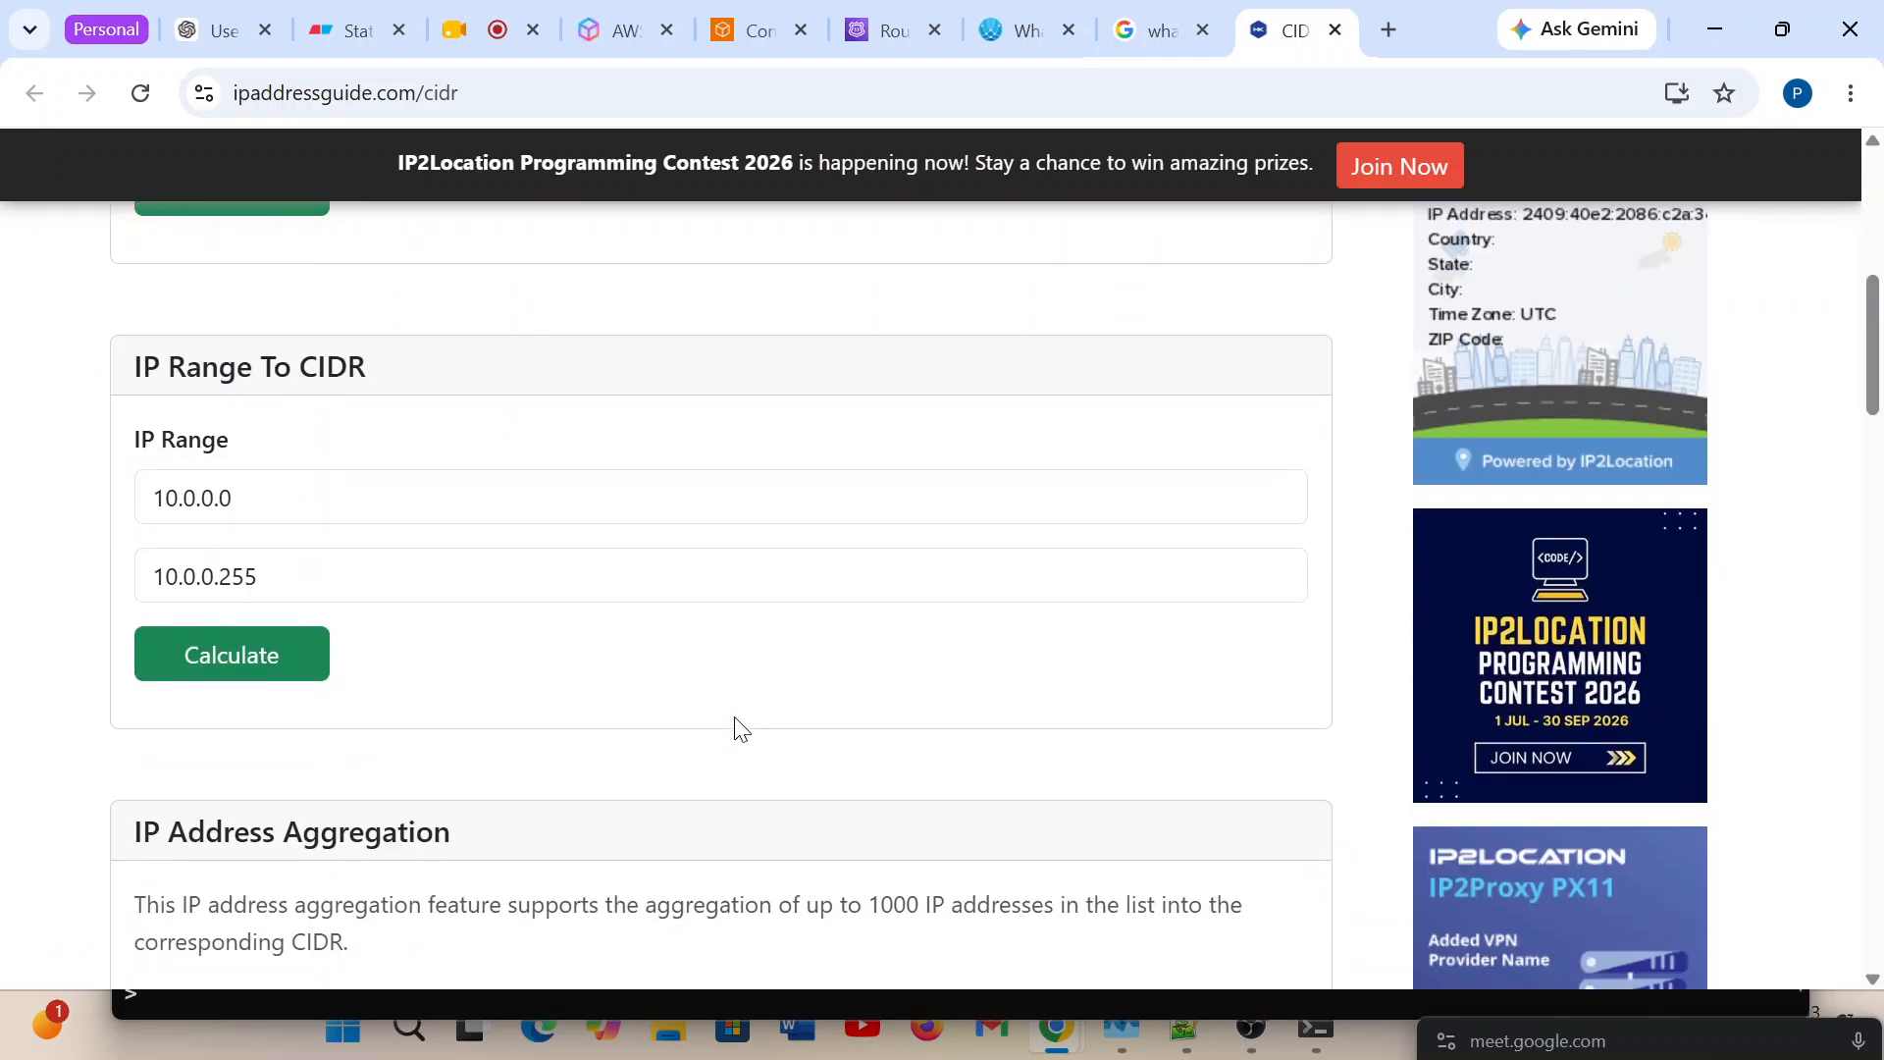
{"action": "scroll", "coordinate": [738, 727], "scroll_direction": "down", "scroll_amount": 3}
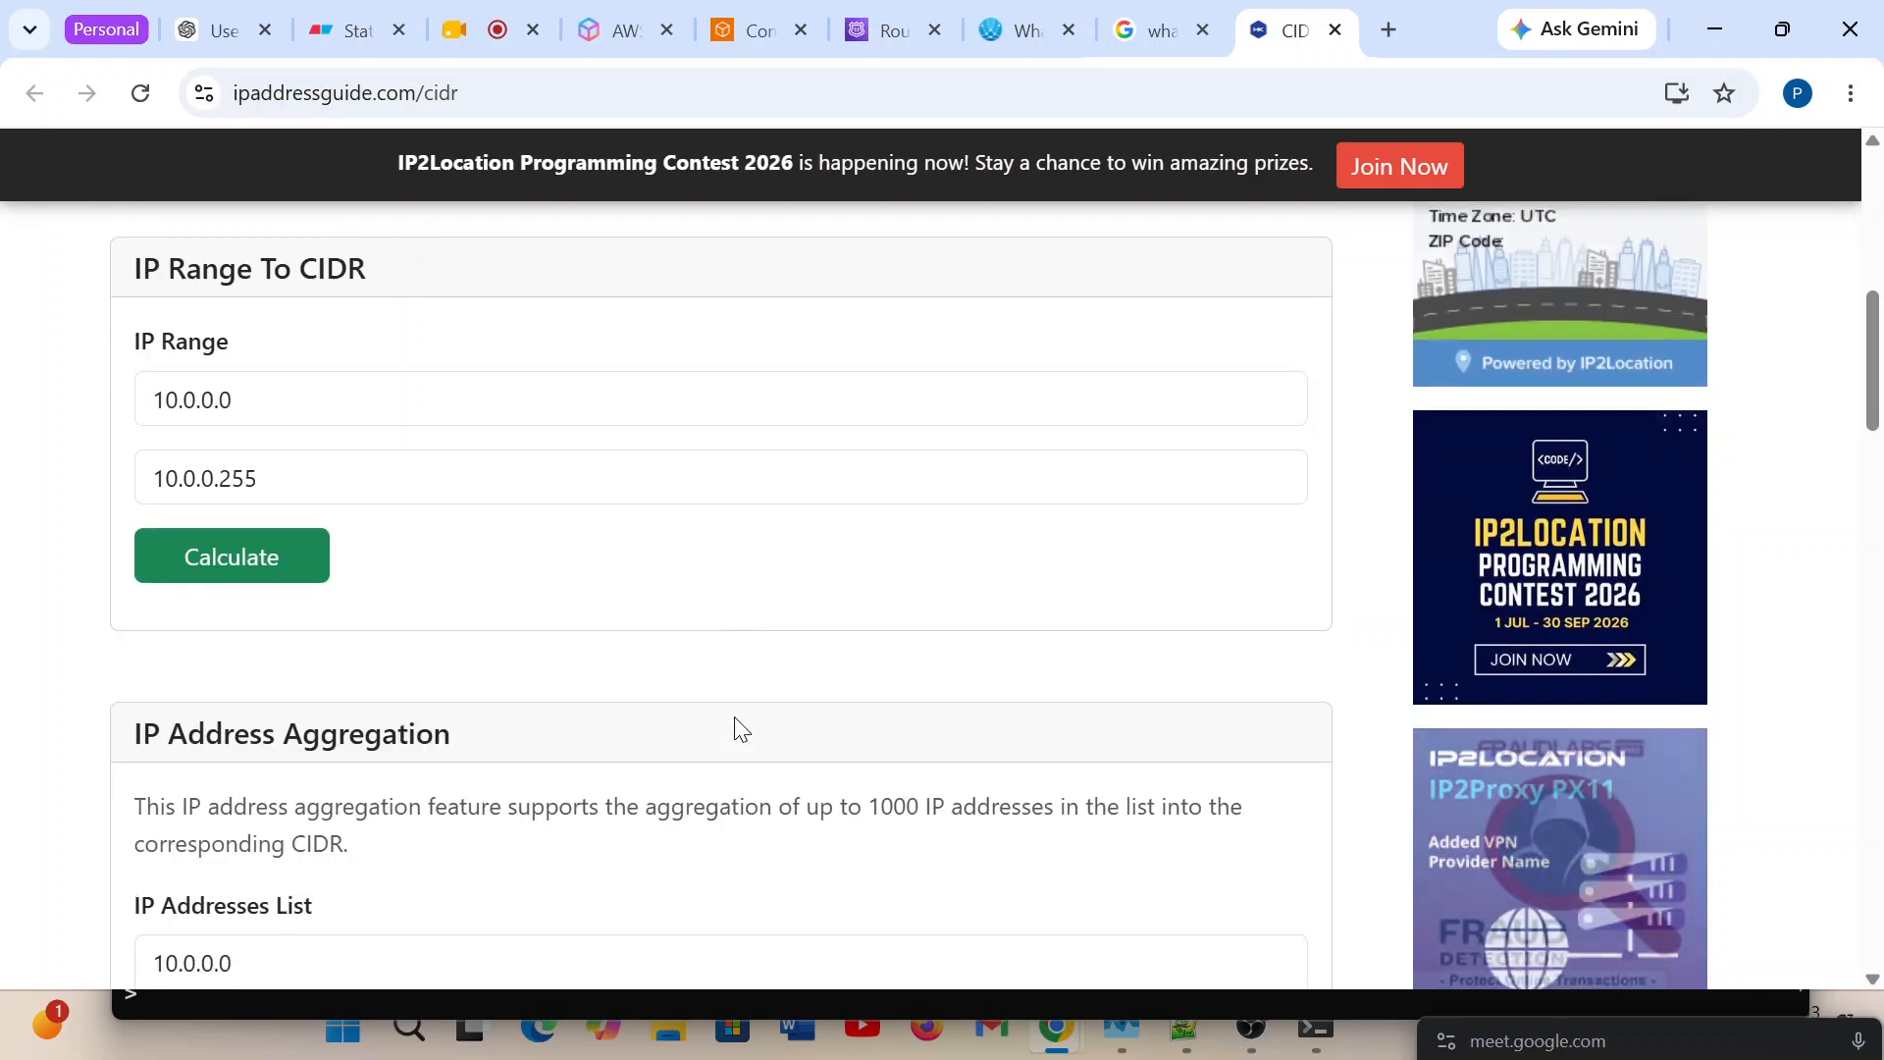
Check the public IPv4 address on WhatIsMyIP.com, return to the CIDR search results and select the /24 block's network address.
{"action": "left_click", "coordinate": [986, 41]}
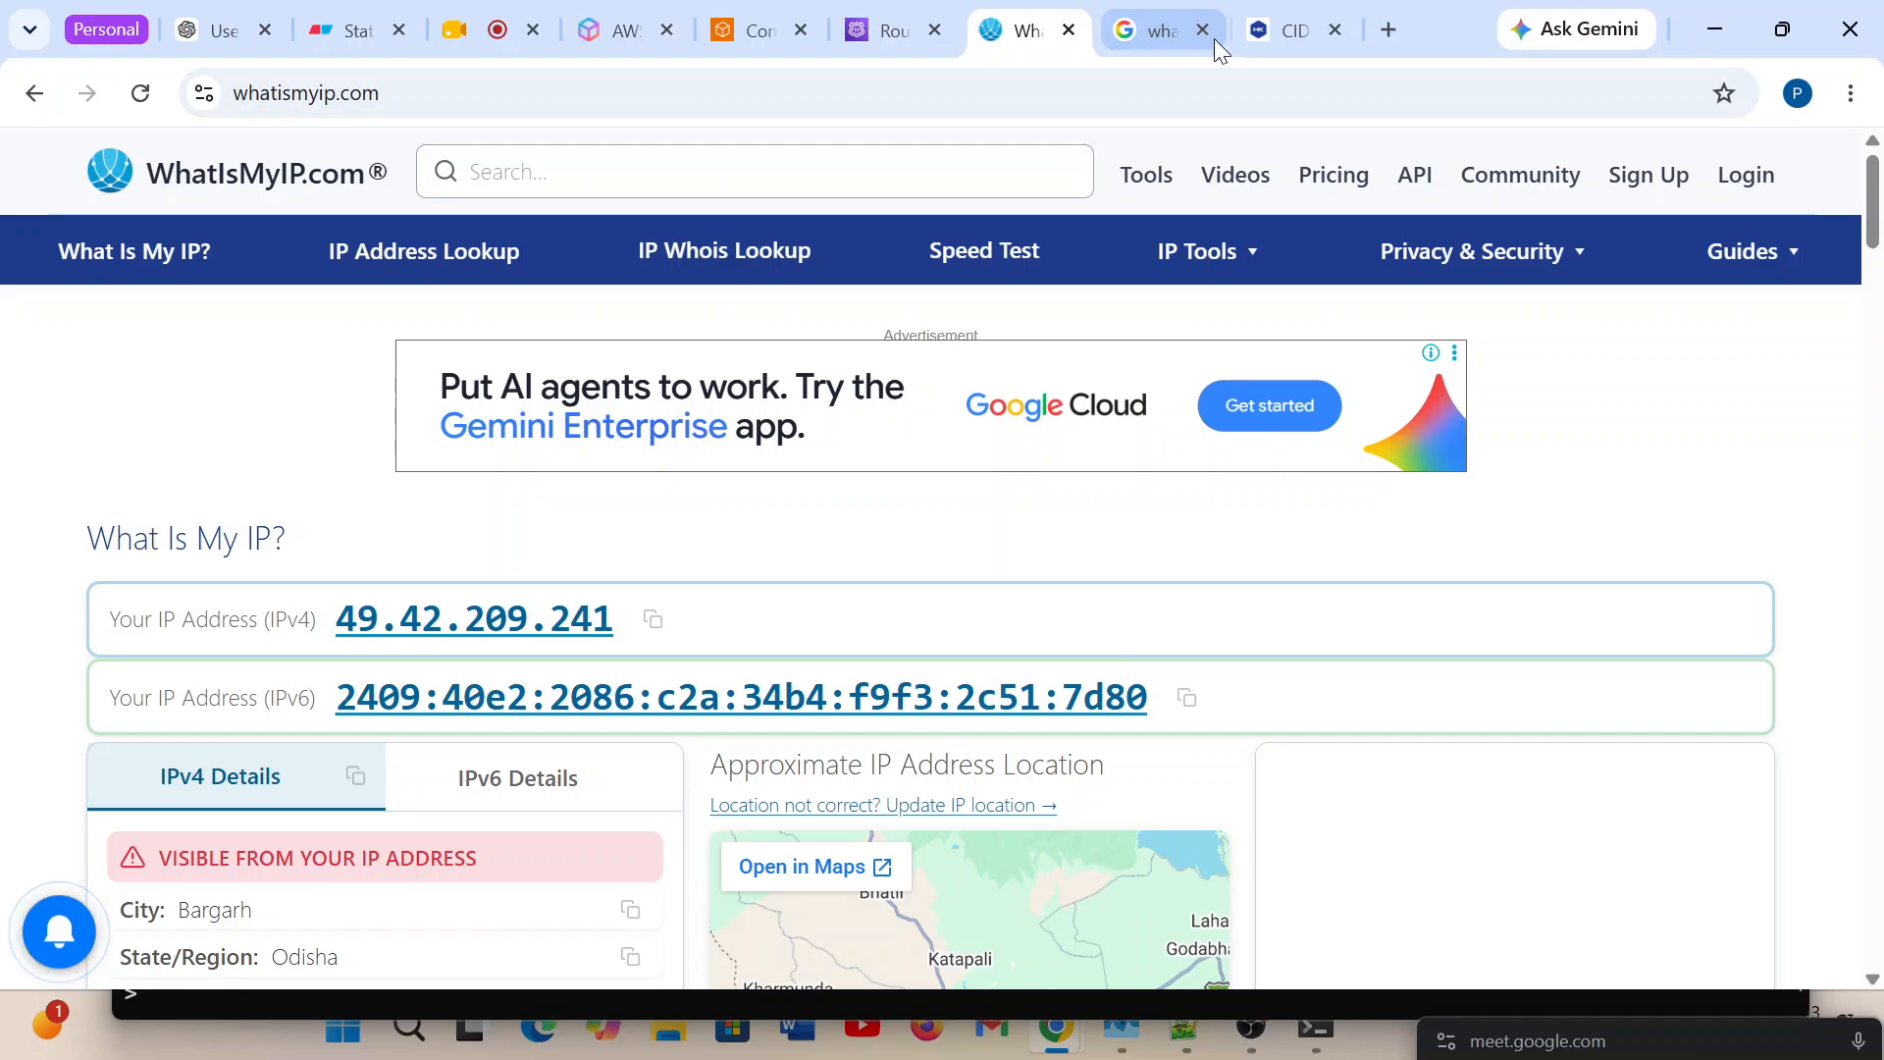
{"action": "mouse_move", "coordinate": [1129, 34]}
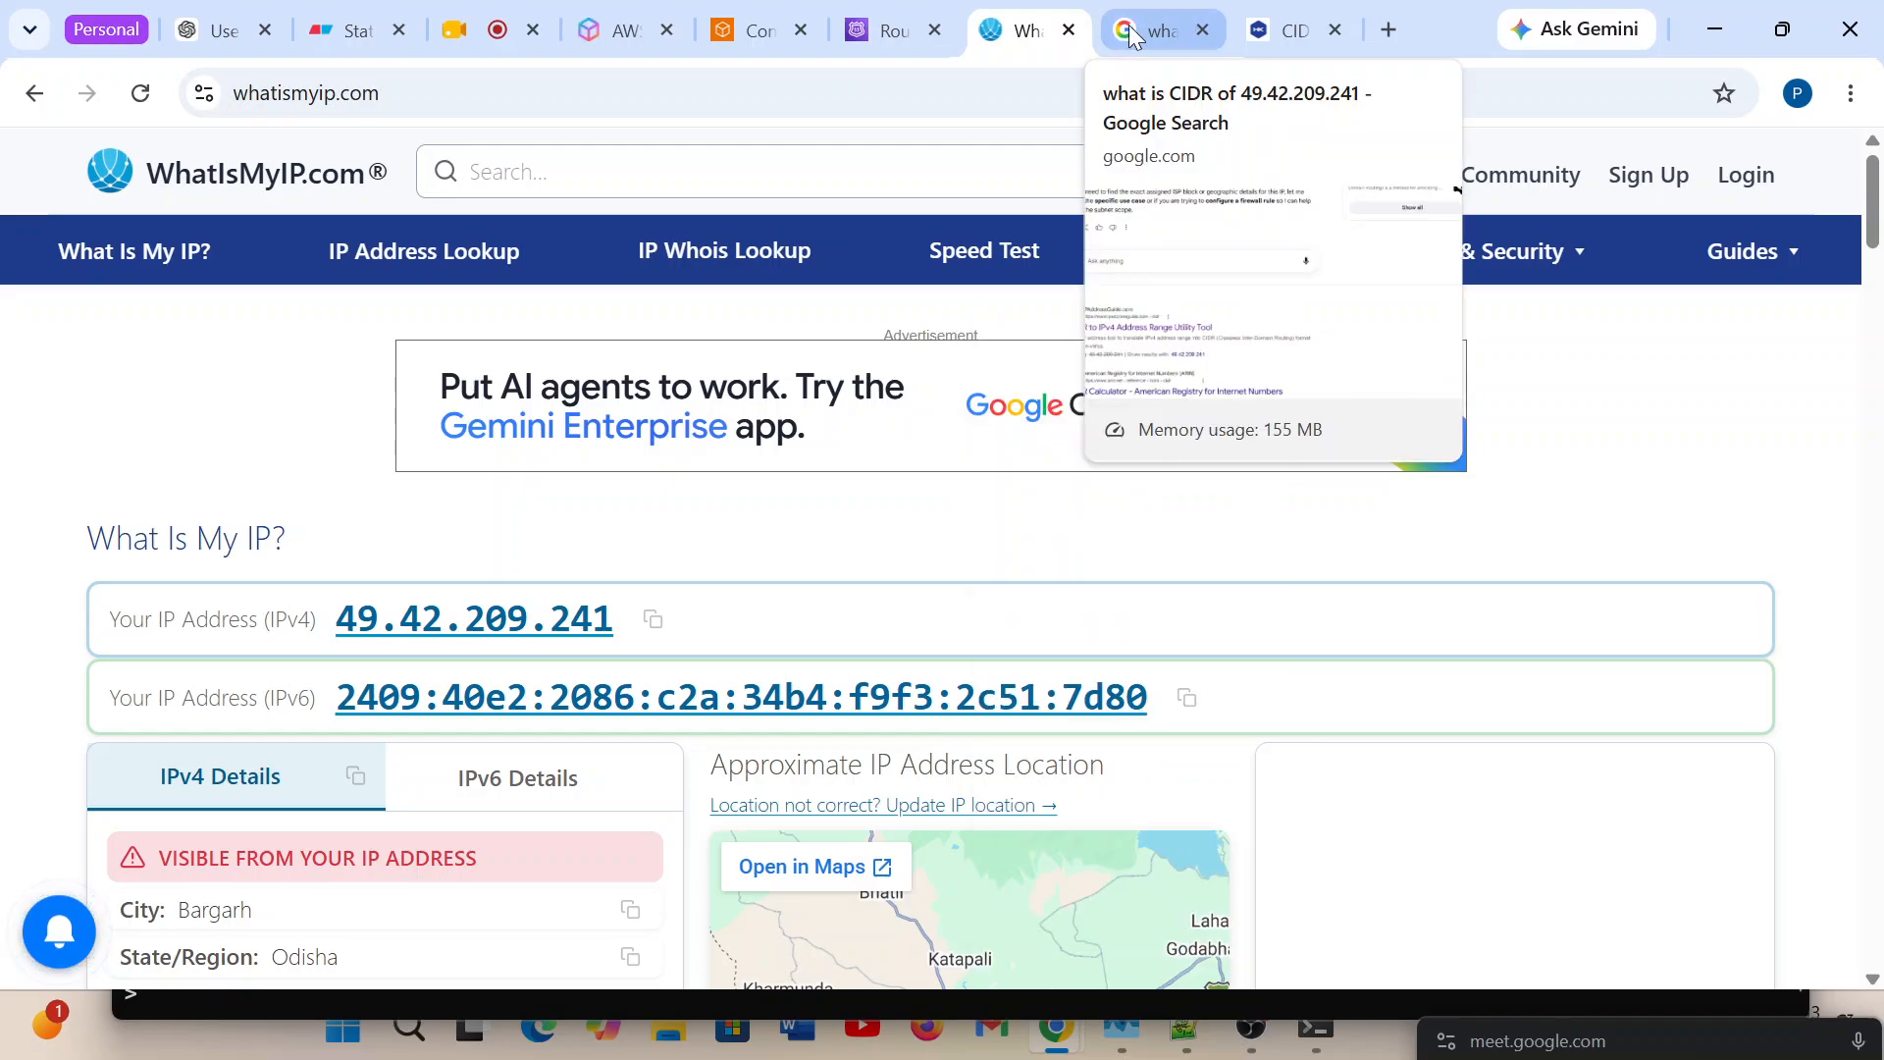
{"action": "left_click", "coordinate": [1128, 34]}
{"action": "scroll", "coordinate": [791, 609], "scroll_direction": "down", "scroll_amount": 3}
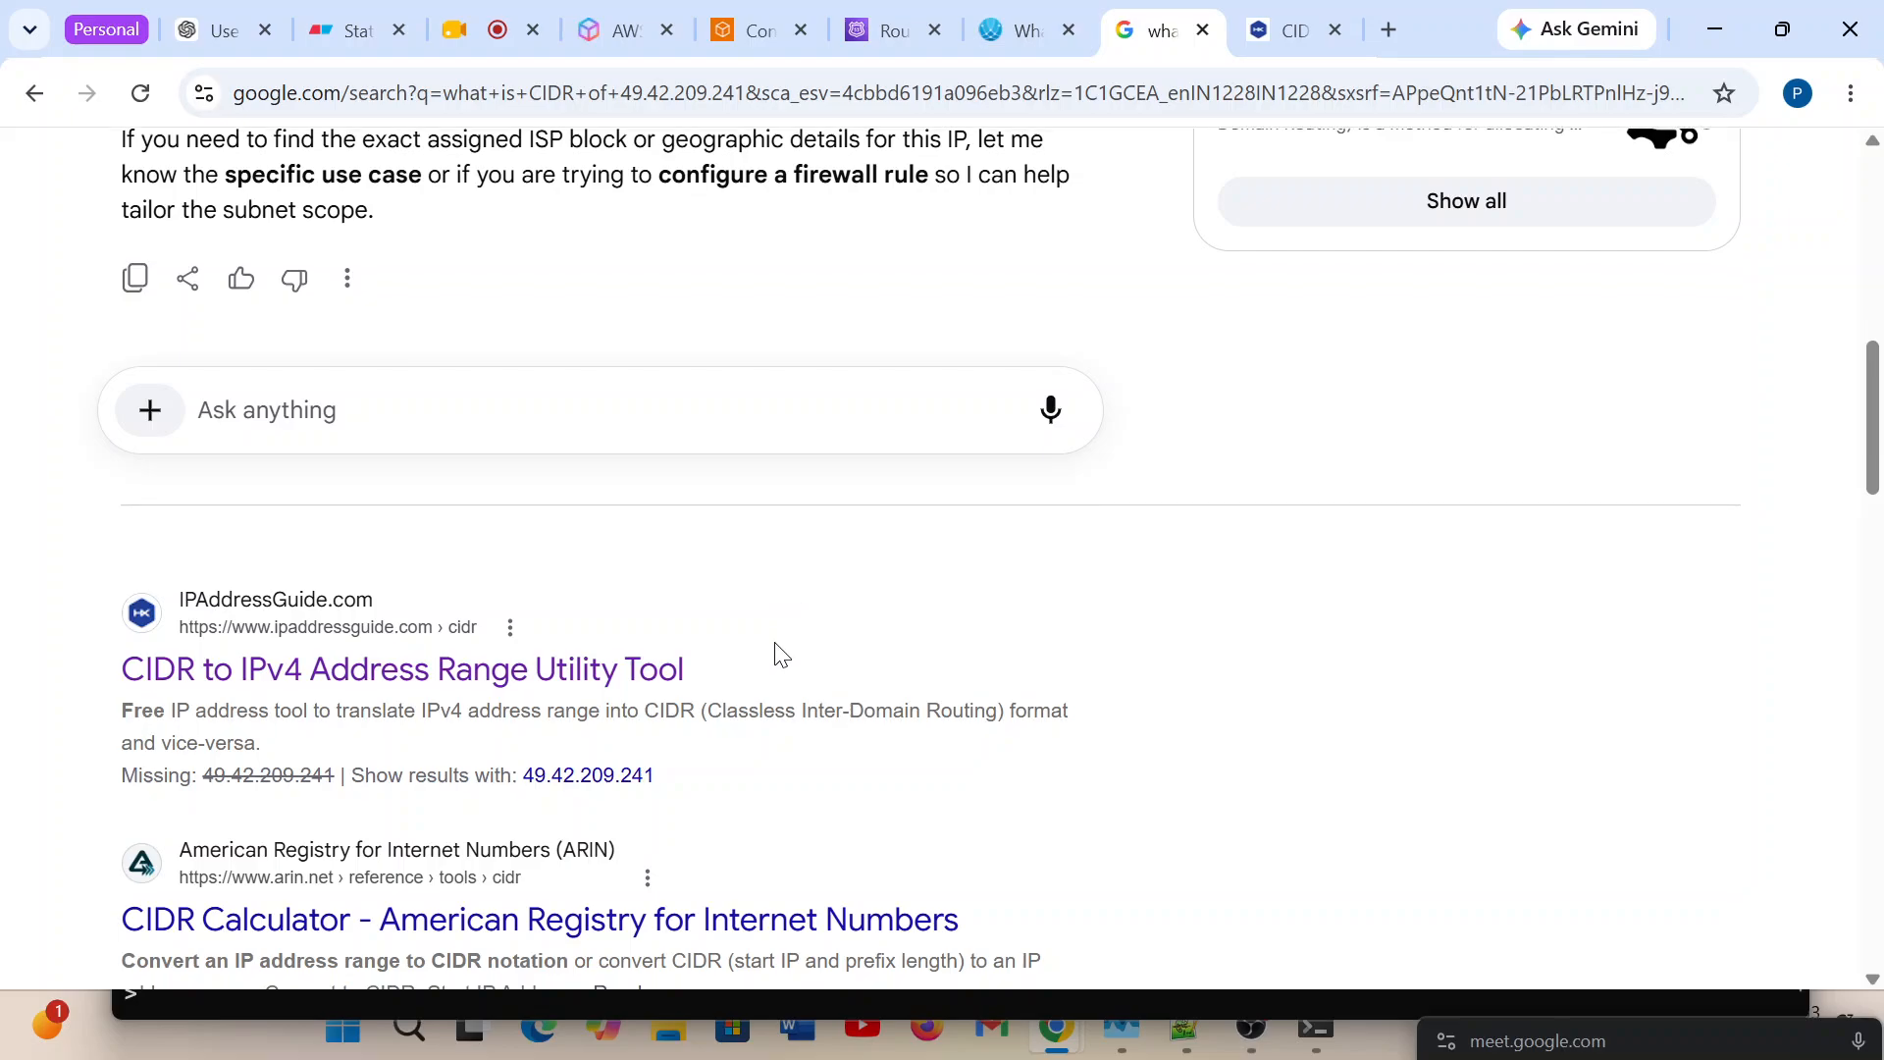
{"action": "scroll", "coordinate": [777, 654], "scroll_direction": "up", "scroll_amount": 9}
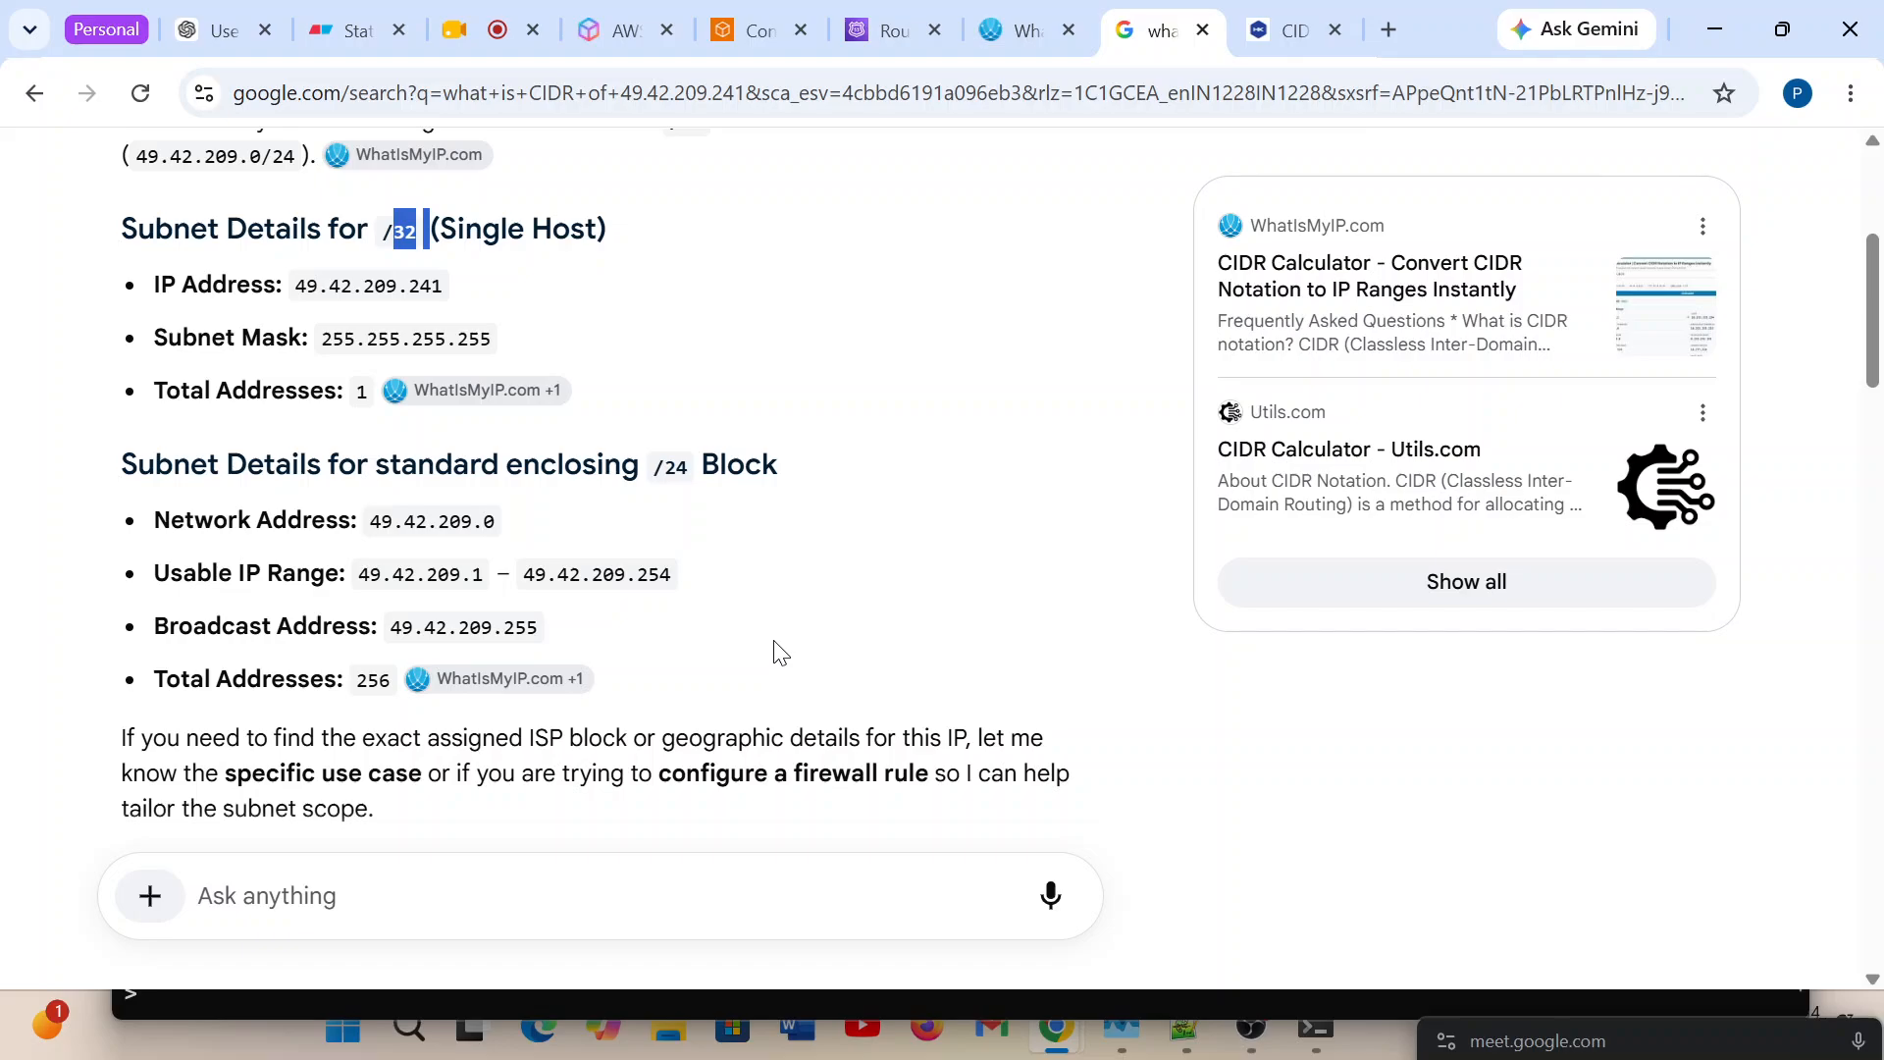
{"action": "scroll", "coordinate": [775, 651], "scroll_direction": "up", "scroll_amount": 2}
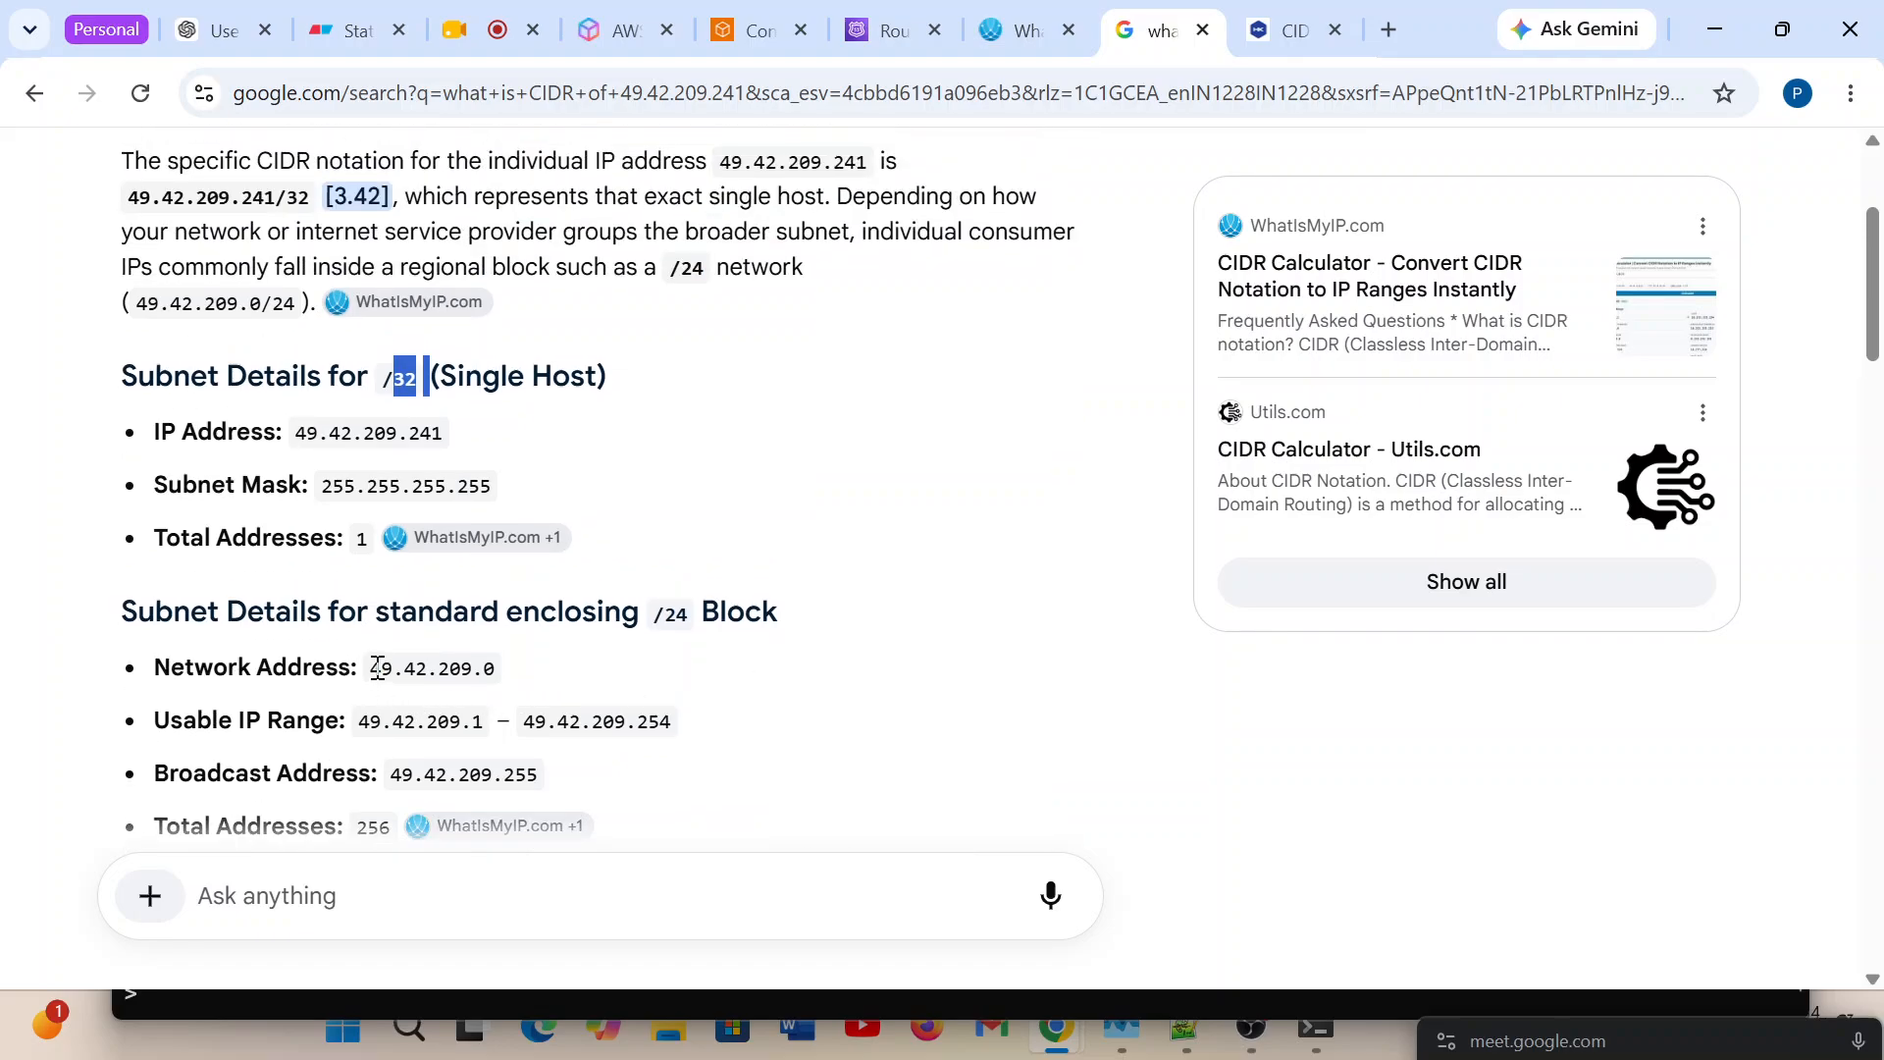
{"action": "left_click_drag", "start_coordinate": [364, 661], "coordinate": [510, 679]}
{"action": "key", "text": "ctrl+c"}
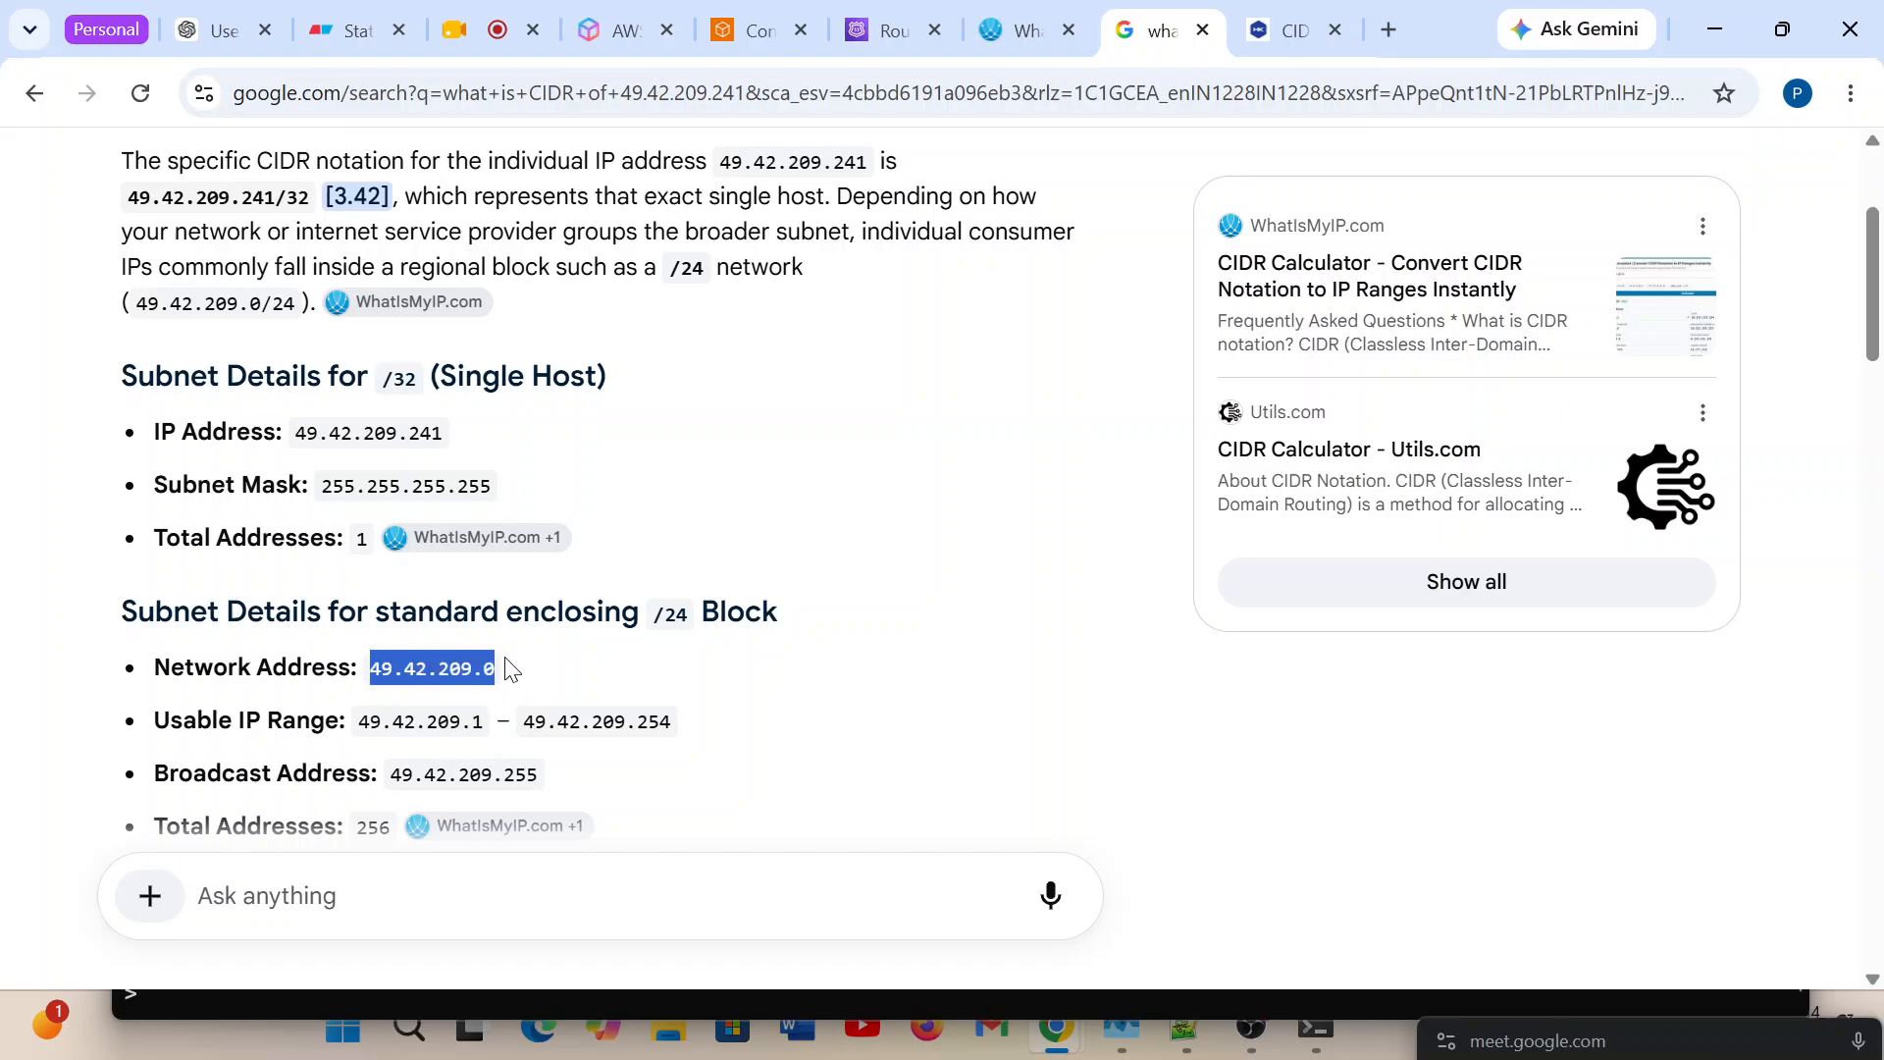
Switch to the Route 53 Create CIDR collection form and name the collection odisha-range.
{"action": "left_click", "coordinate": [883, 30]}
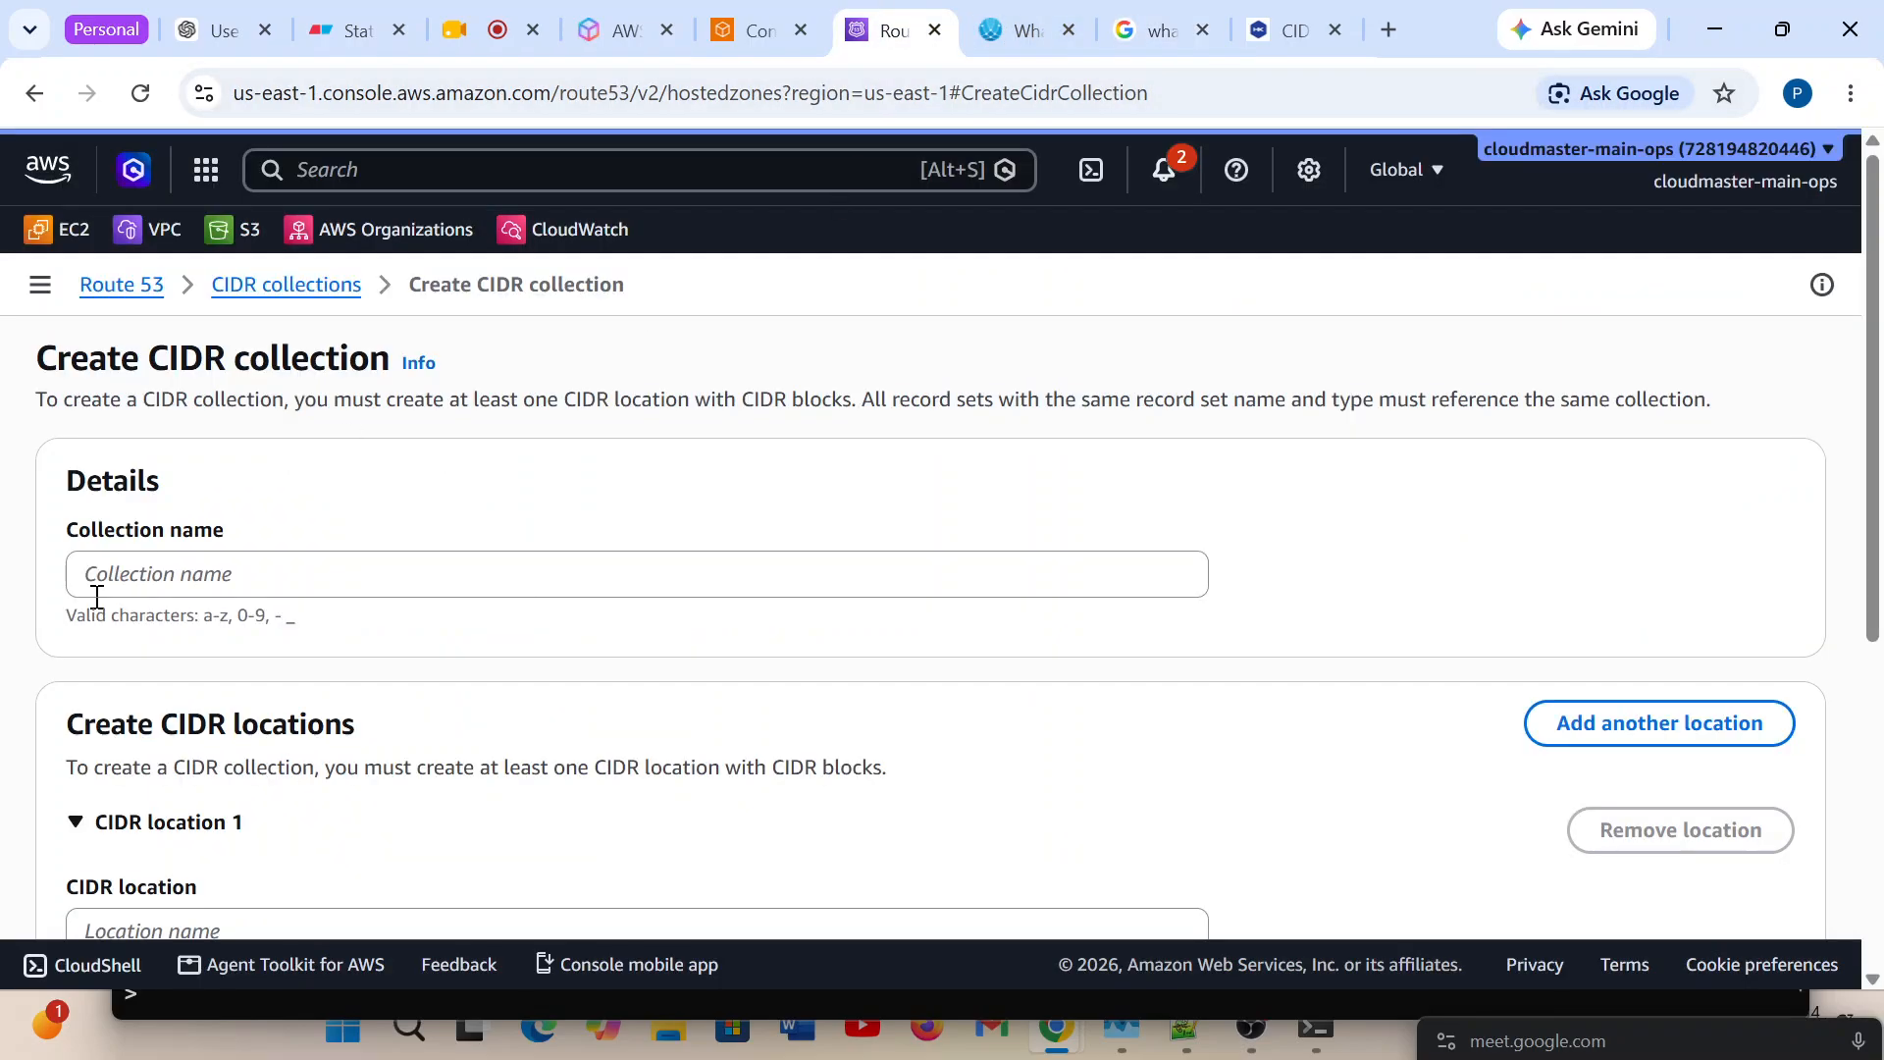
{"action": "left_click", "coordinate": [206, 576]}
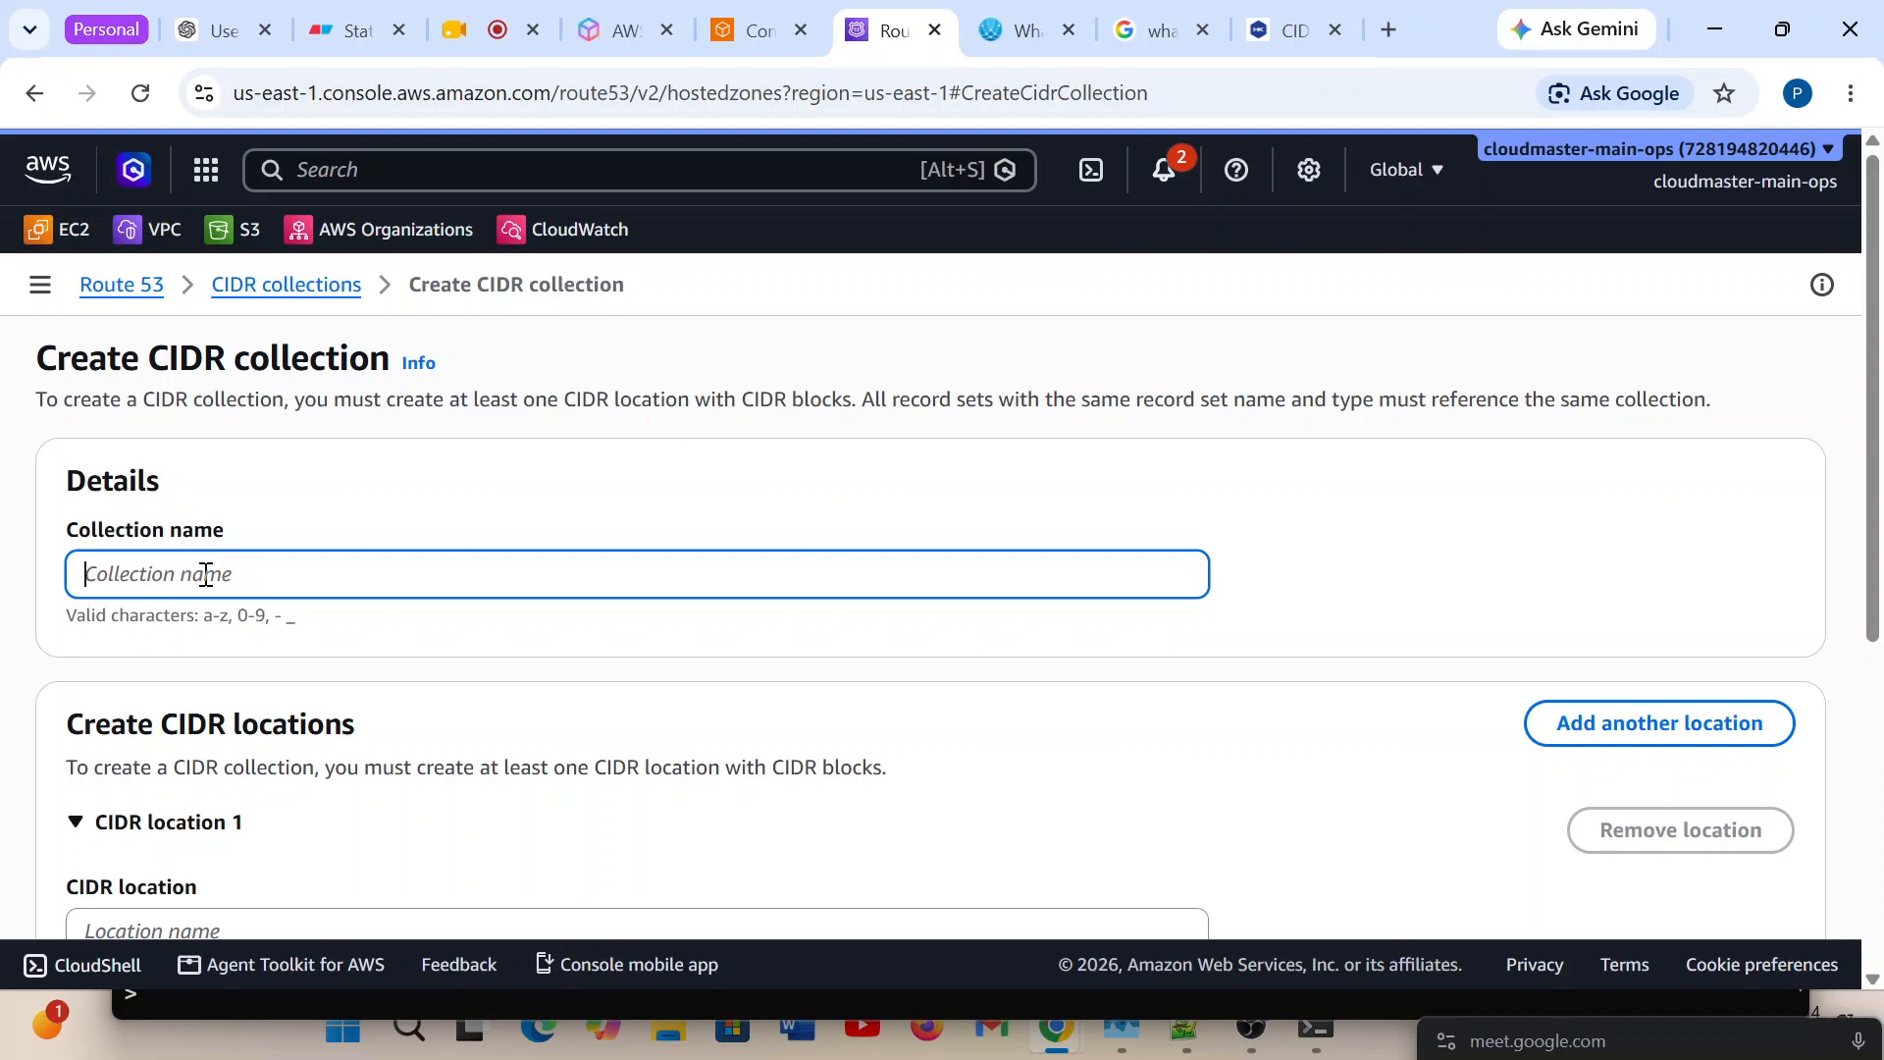
{"action": "type", "text": "odisha-range"}
{"action": "scroll", "coordinate": [296, 654], "scroll_direction": "down", "scroll_amount": 2}
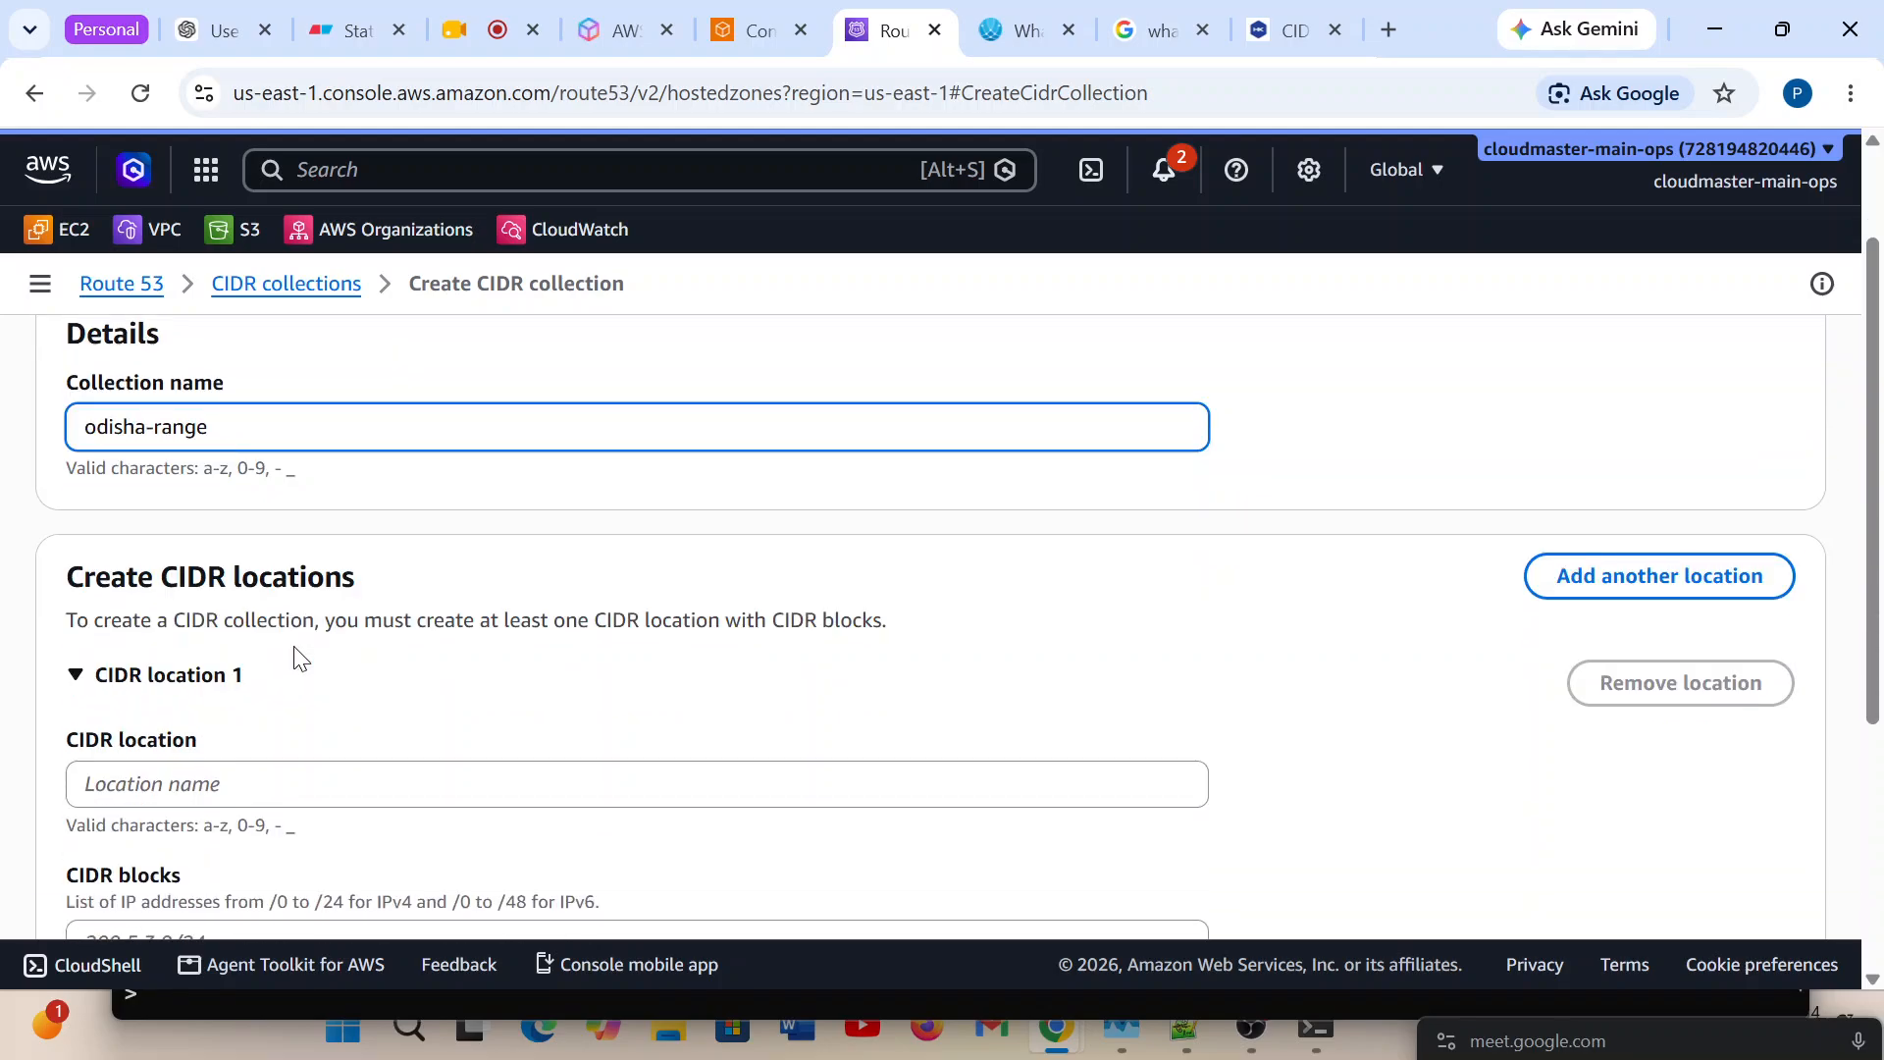
Fill in CIDR location 1 with the name odisha and the CIDR block 49.42.209.0/24.
{"action": "scroll", "coordinate": [296, 653], "scroll_direction": "down", "scroll_amount": 2}
{"action": "left_click", "coordinate": [194, 631]}
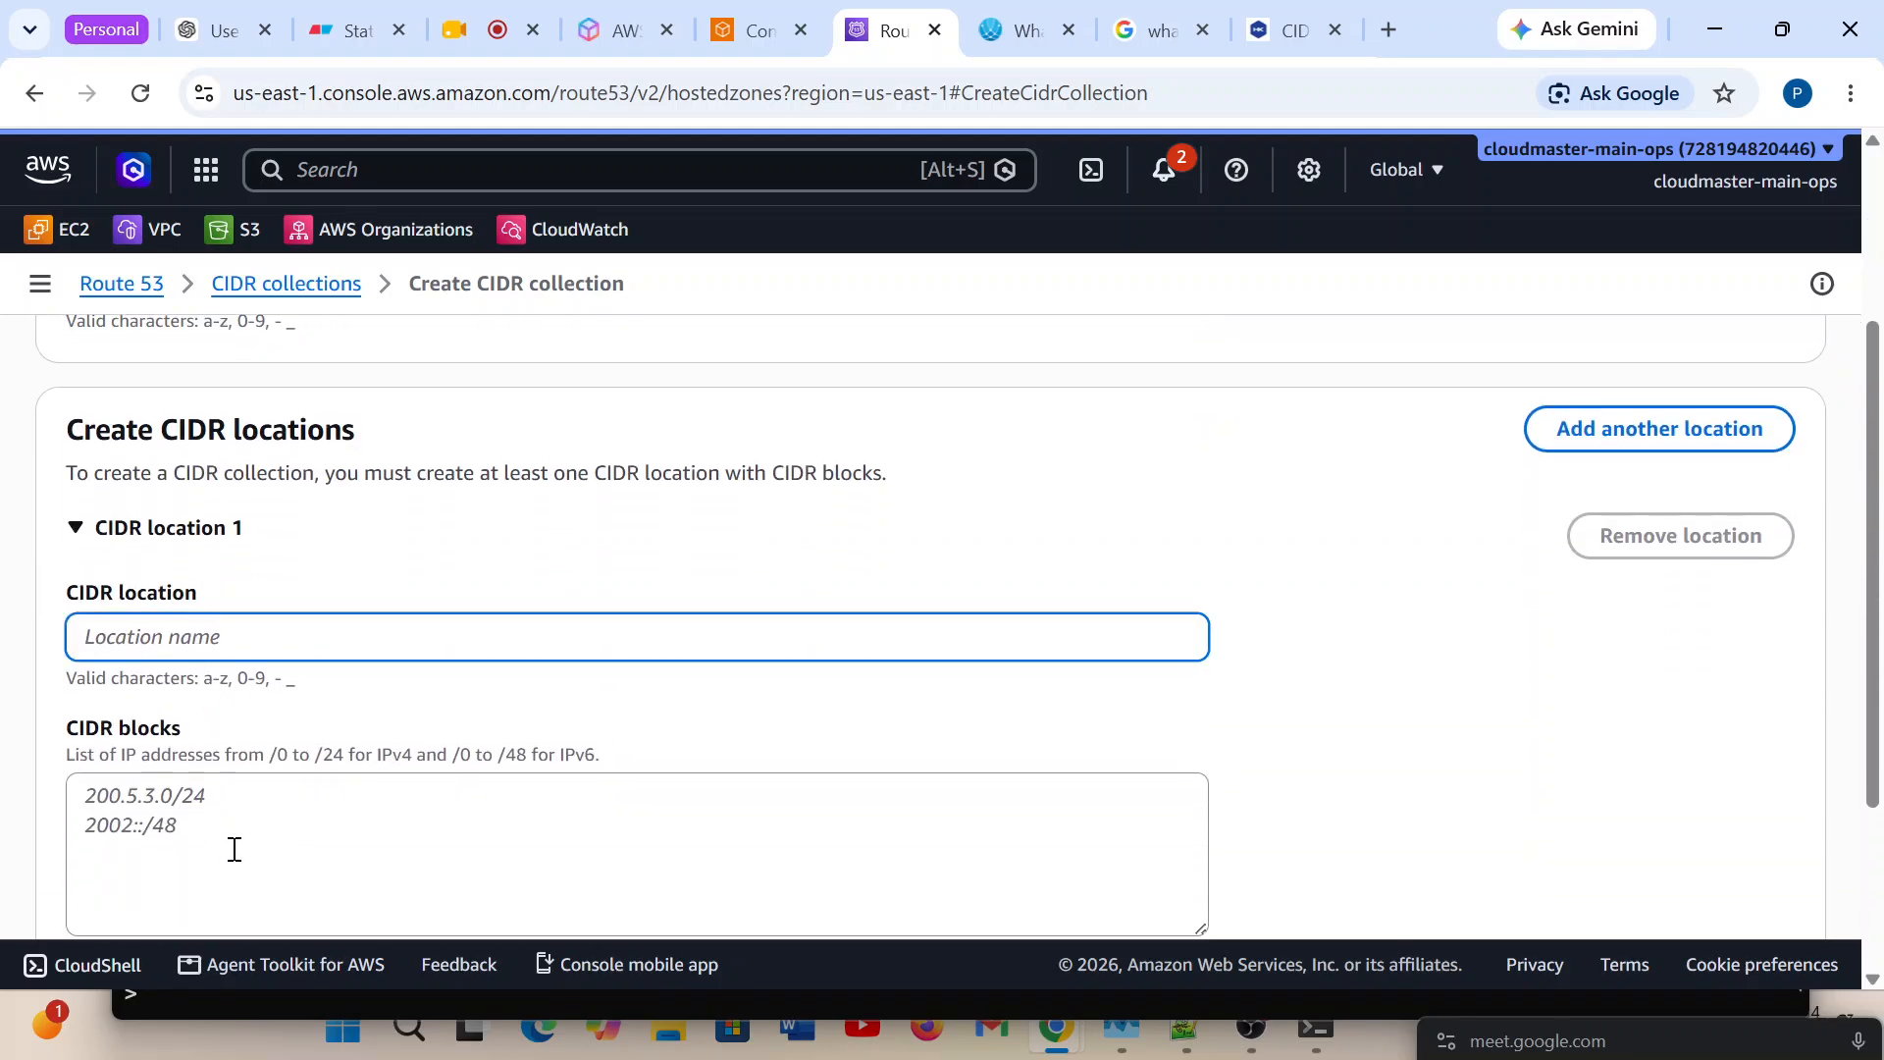
{"action": "left_click", "coordinate": [119, 809]}
{"action": "key", "text": "ctrl+v"}
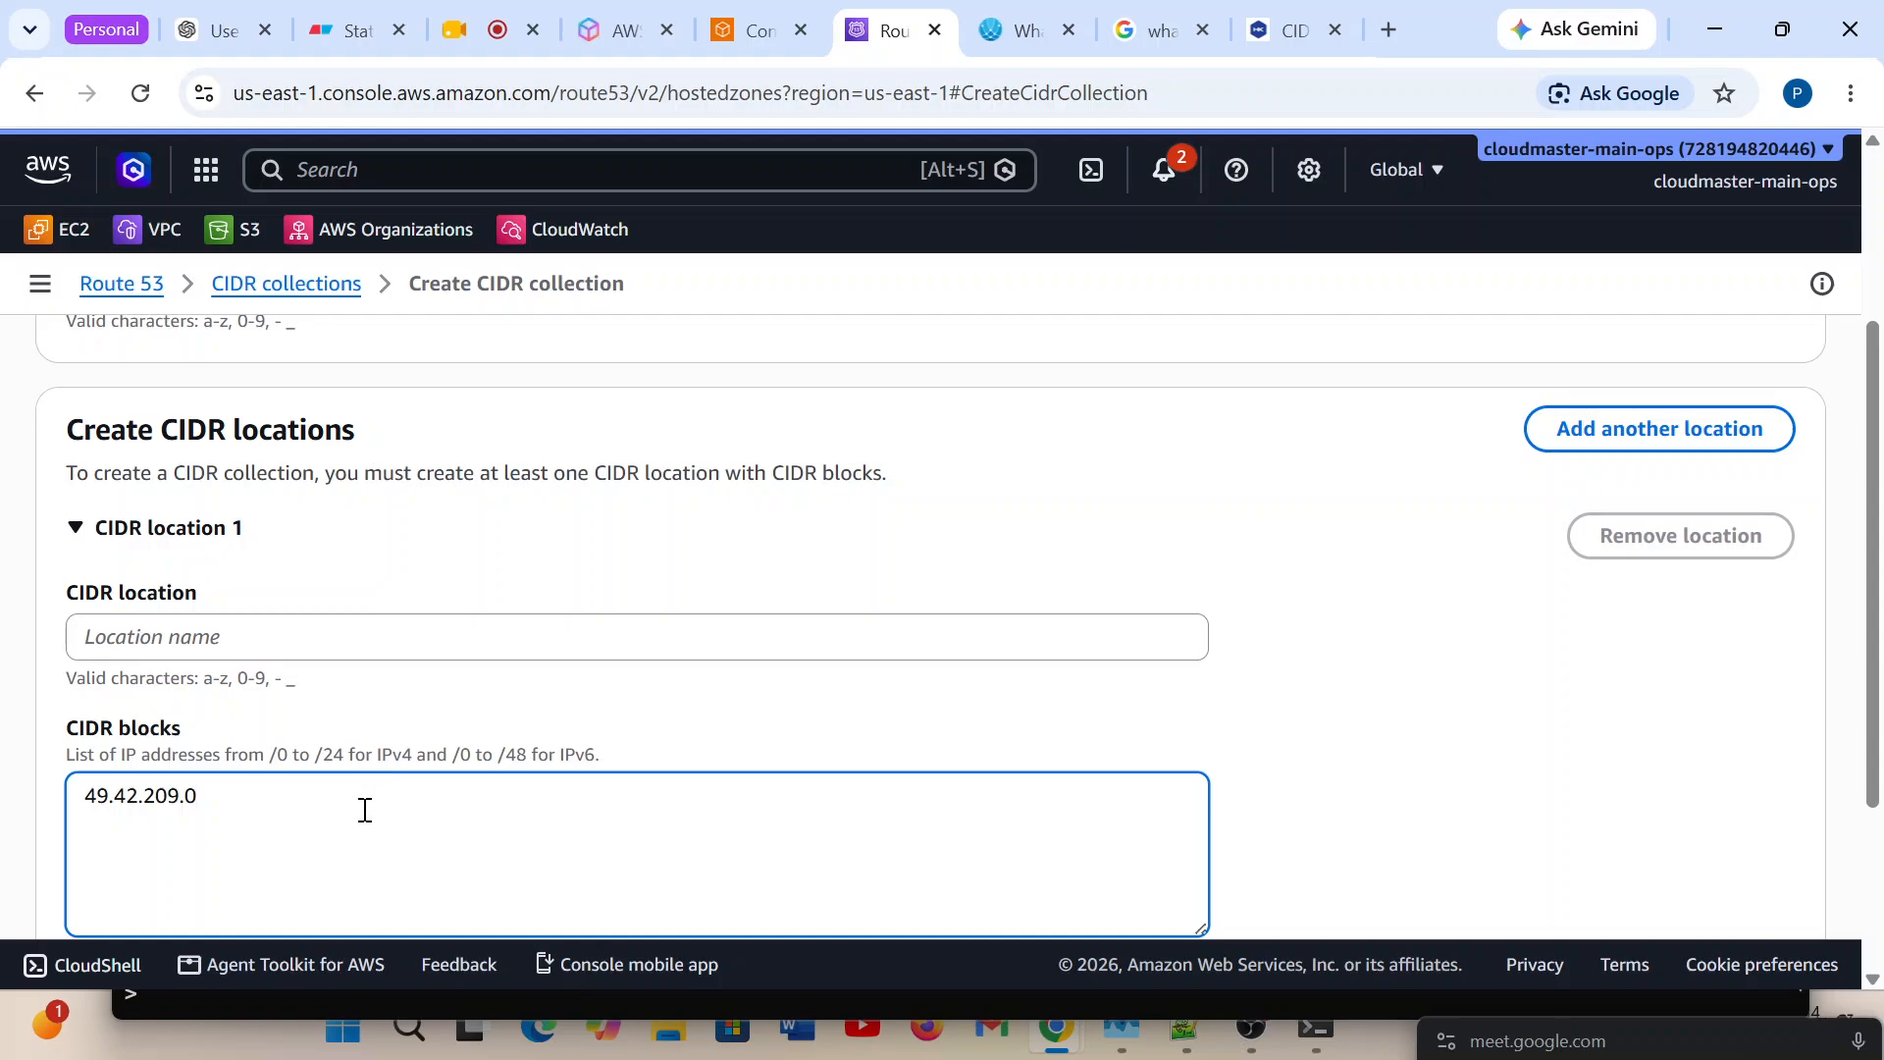
{"action": "type", "text": "/24"}
{"action": "left_click", "coordinate": [216, 631]}
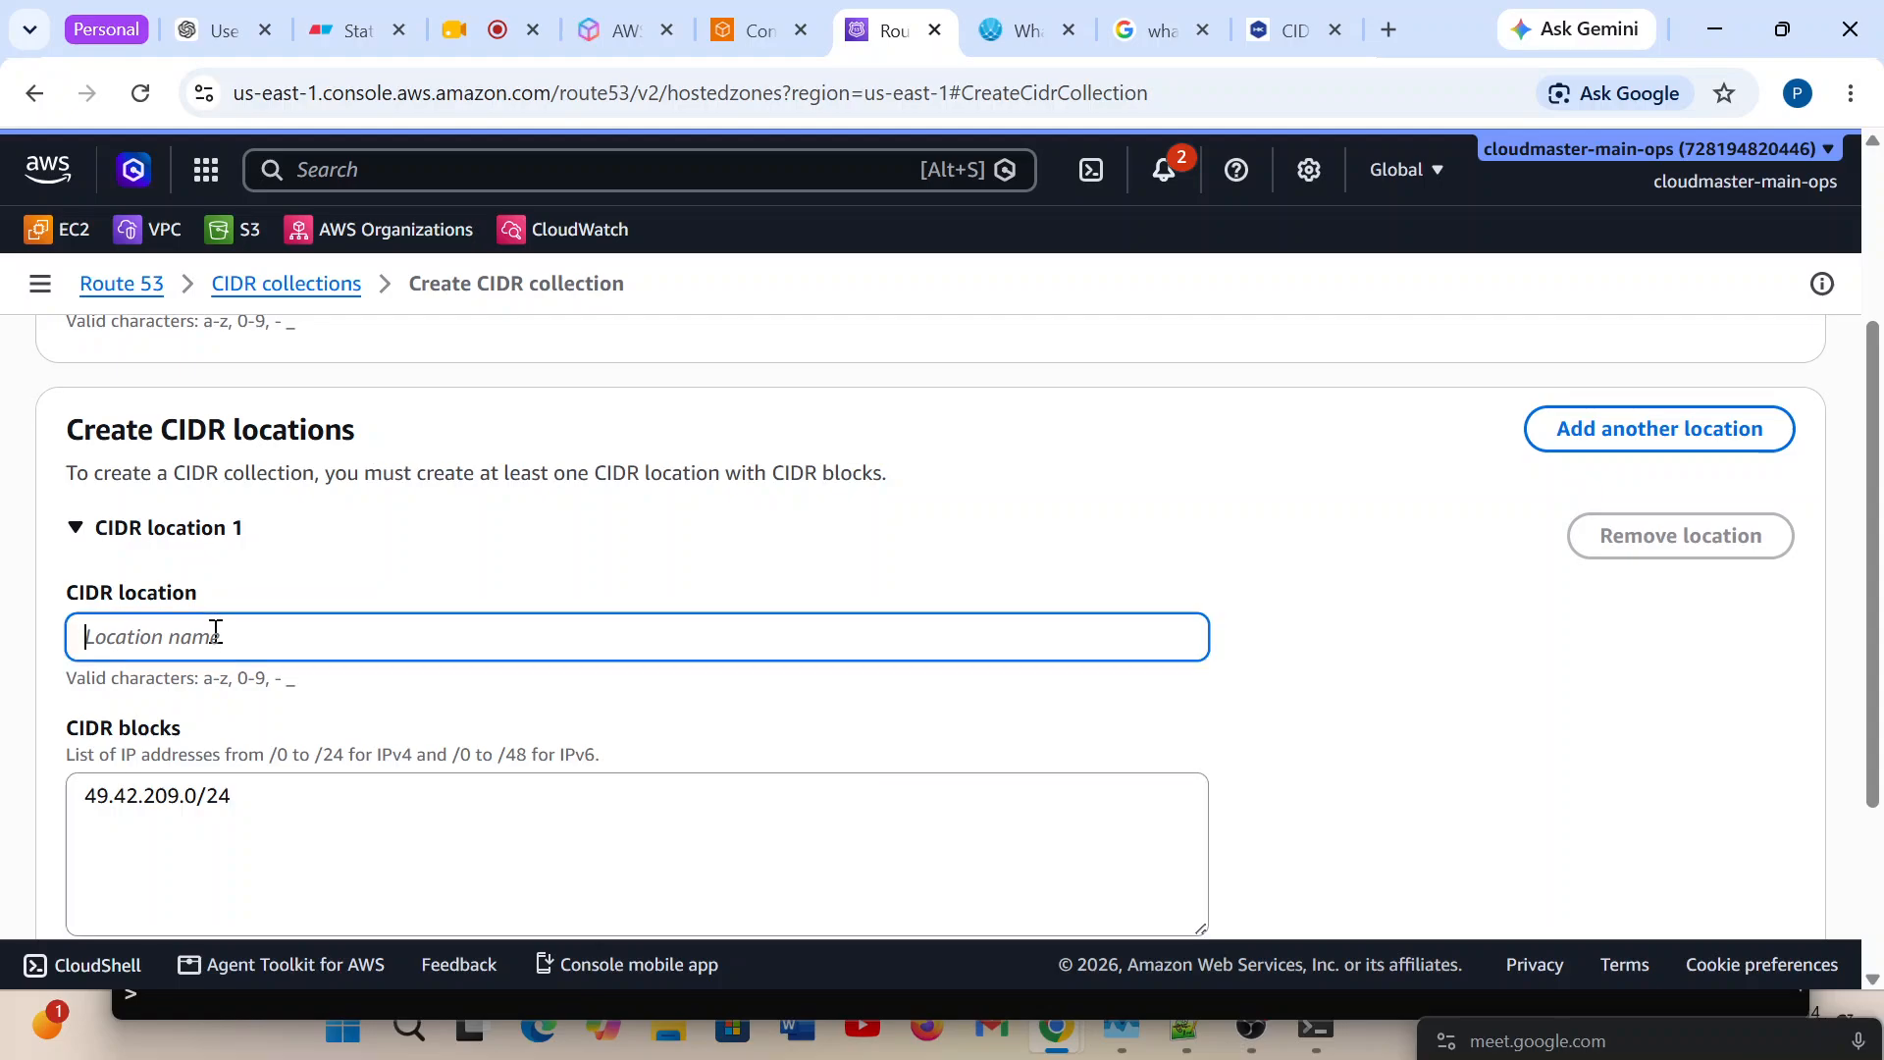
{"action": "type", "text": "odisha"}
{"action": "scroll", "coordinate": [1083, 746], "scroll_direction": "down", "scroll_amount": 2}
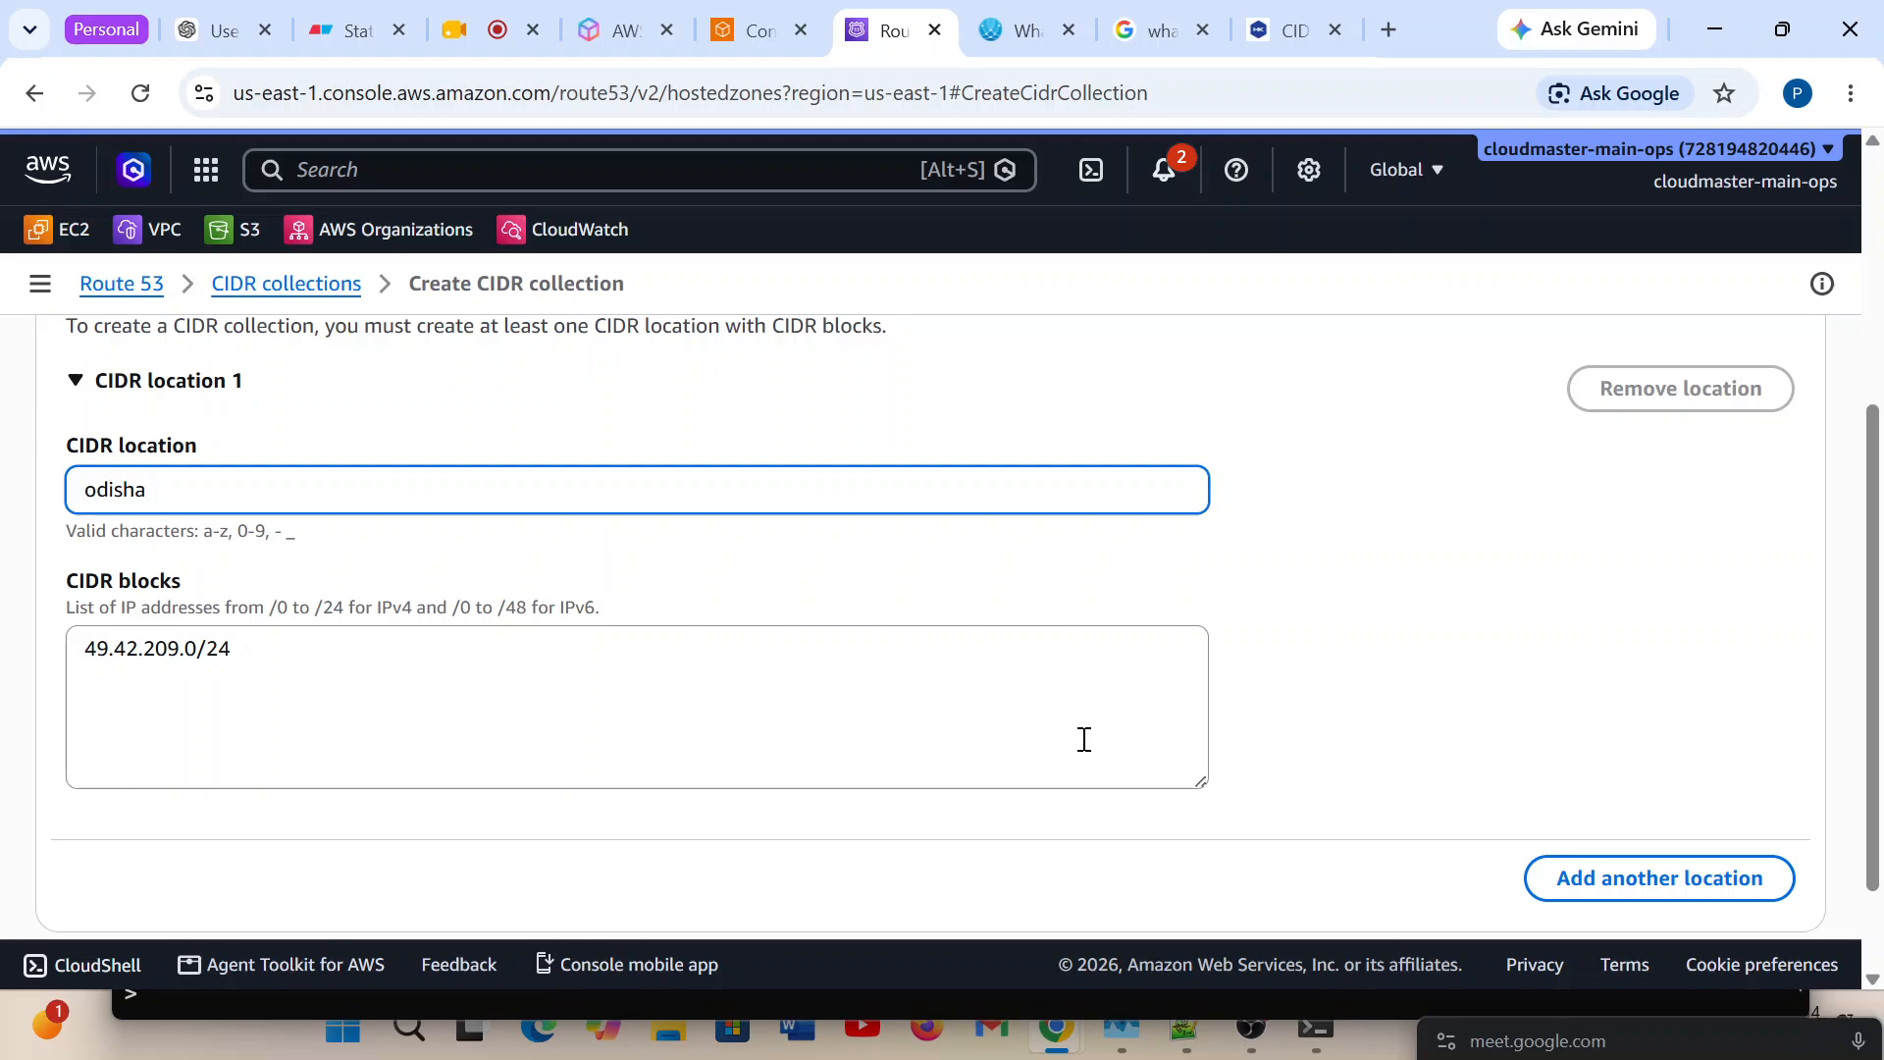
{"action": "scroll", "coordinate": [1058, 734], "scroll_direction": "down", "scroll_amount": 2}
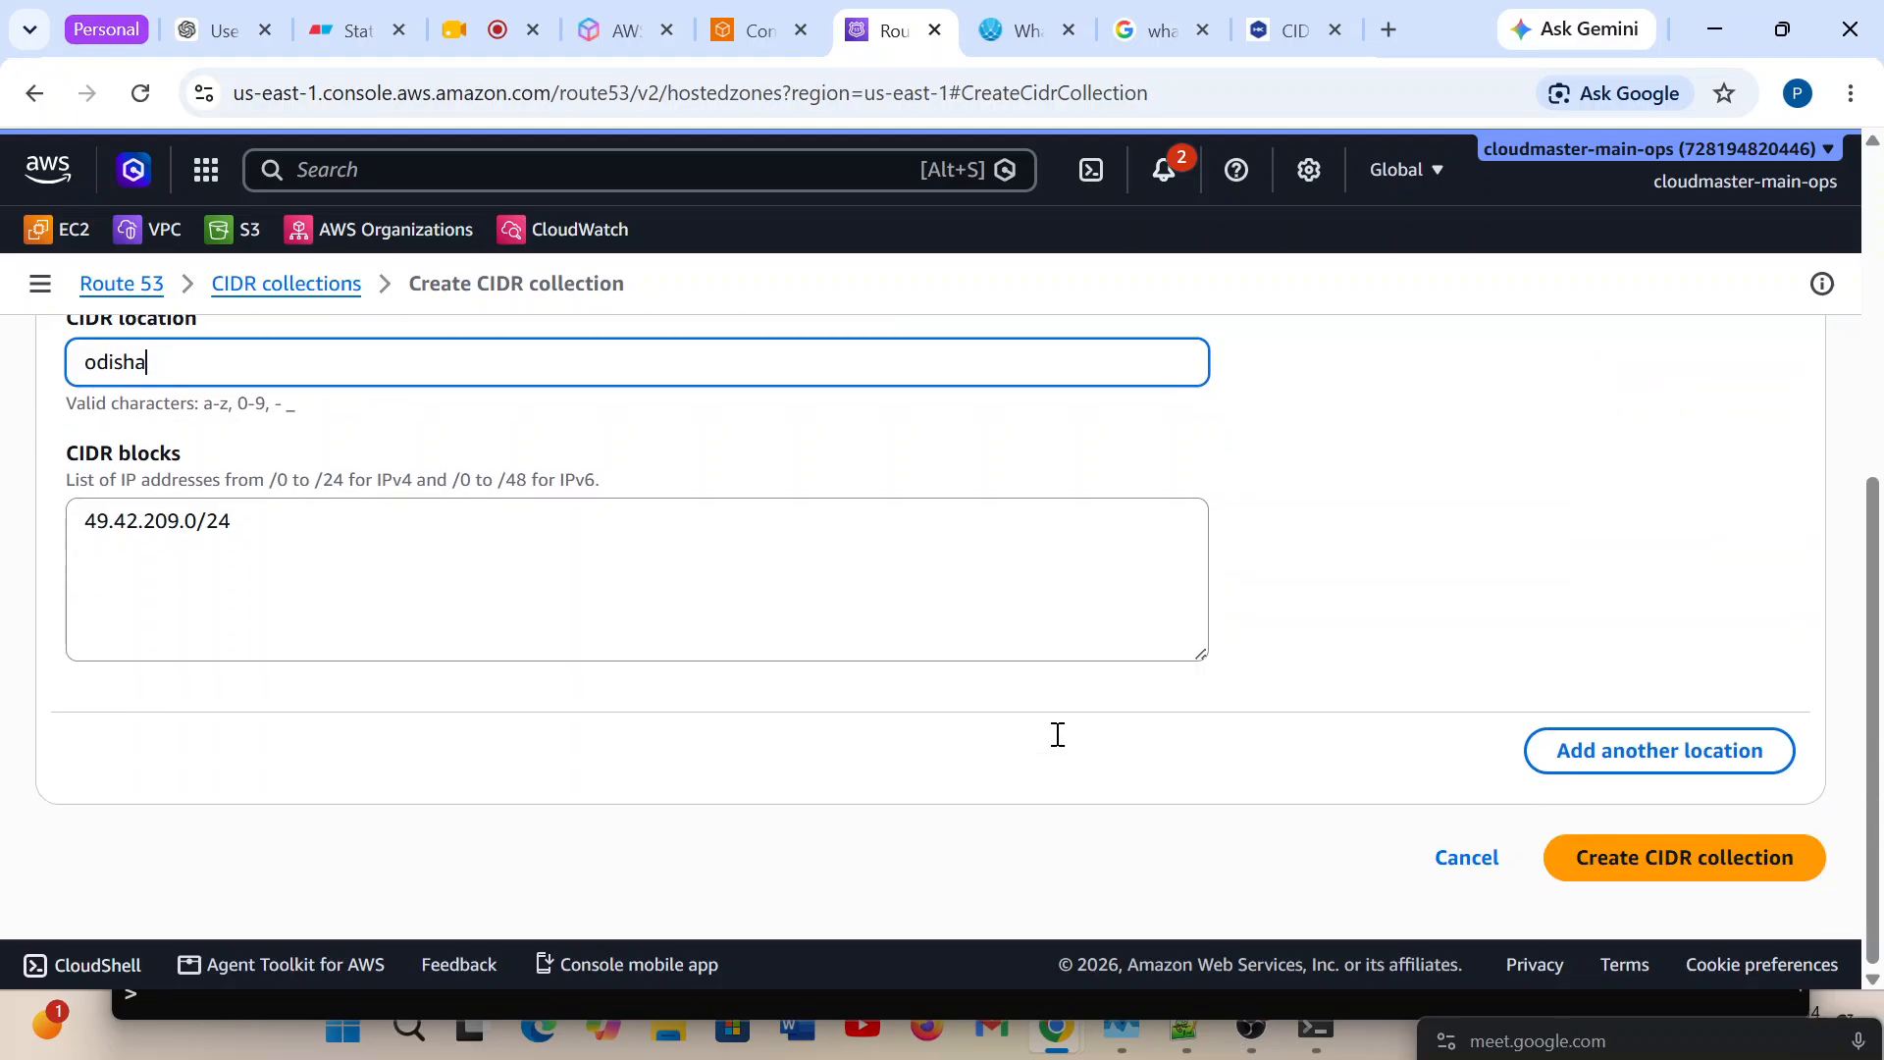
{"action": "scroll", "coordinate": [1060, 746], "scroll_direction": "up", "scroll_amount": 4}
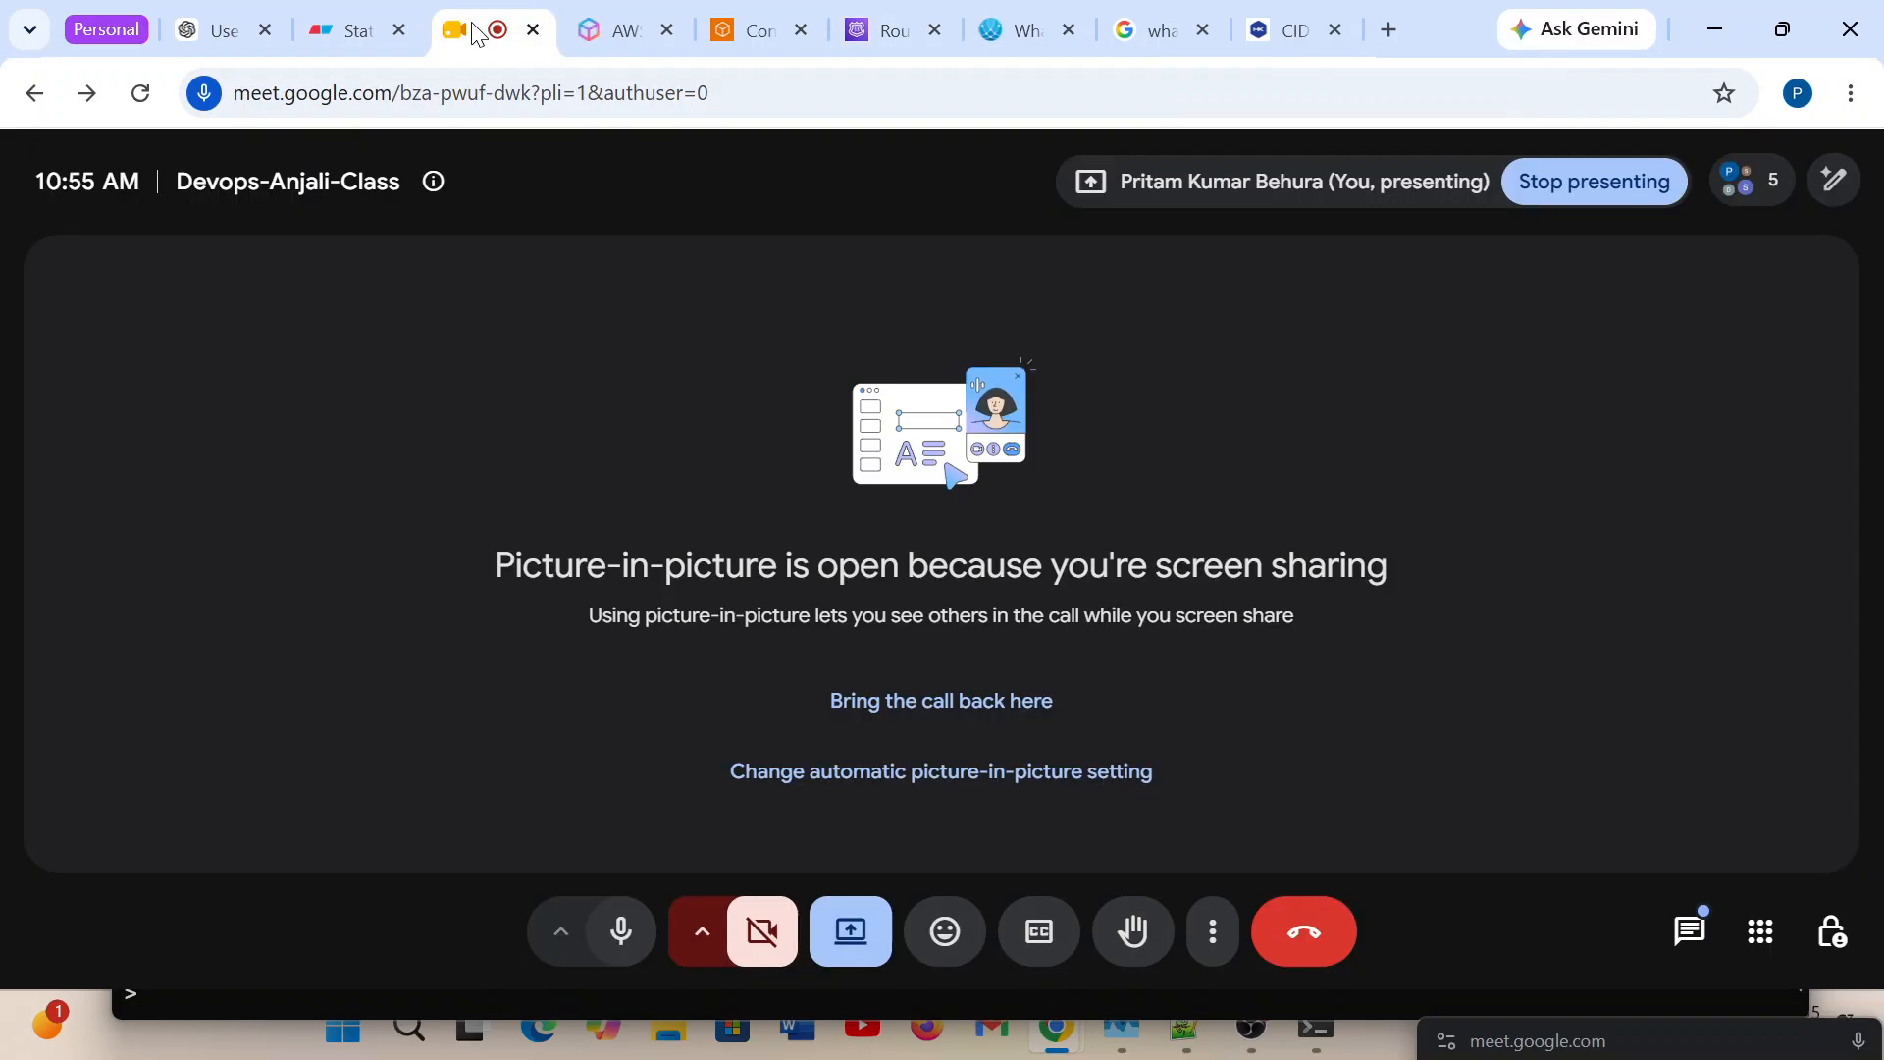
{"action": "left_click", "coordinate": [471, 22]}
{"action": "left_click", "coordinate": [1688, 931]}
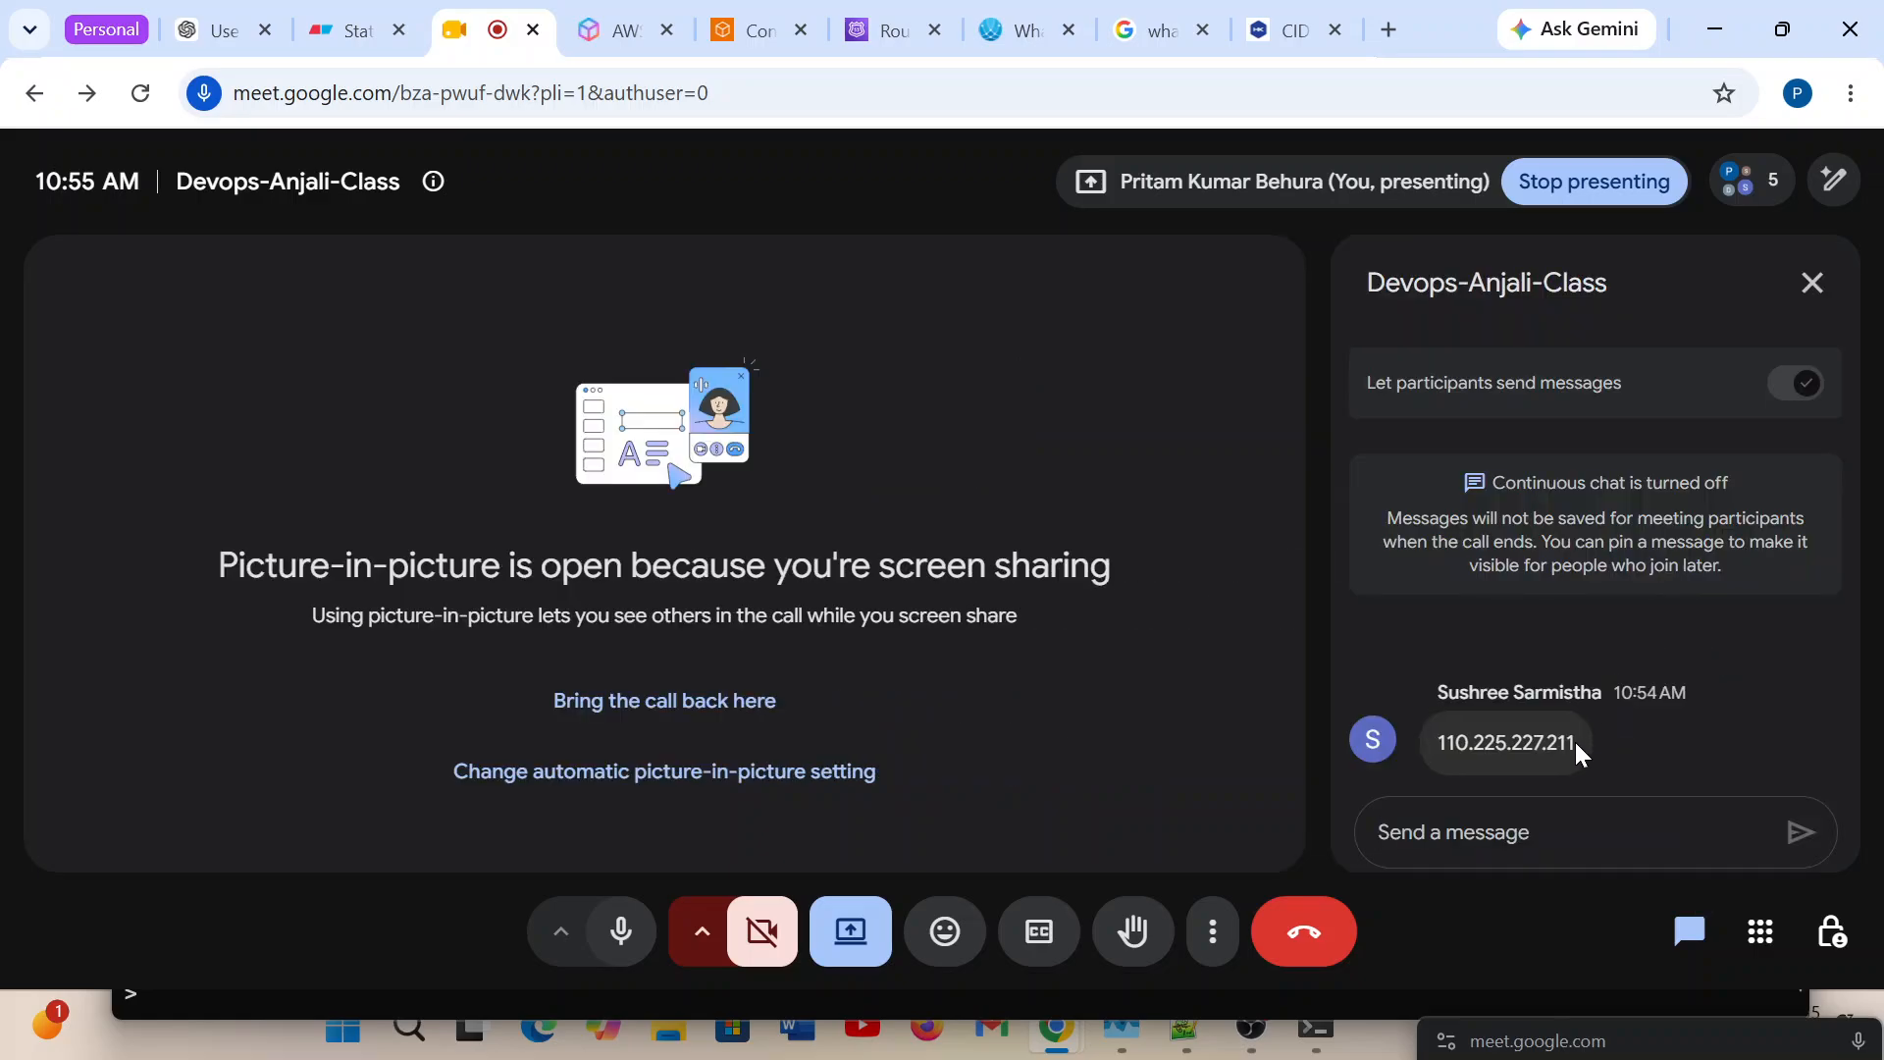
{"action": "left_click_drag", "start_coordinate": [1574, 743], "coordinate": [1445, 743]}
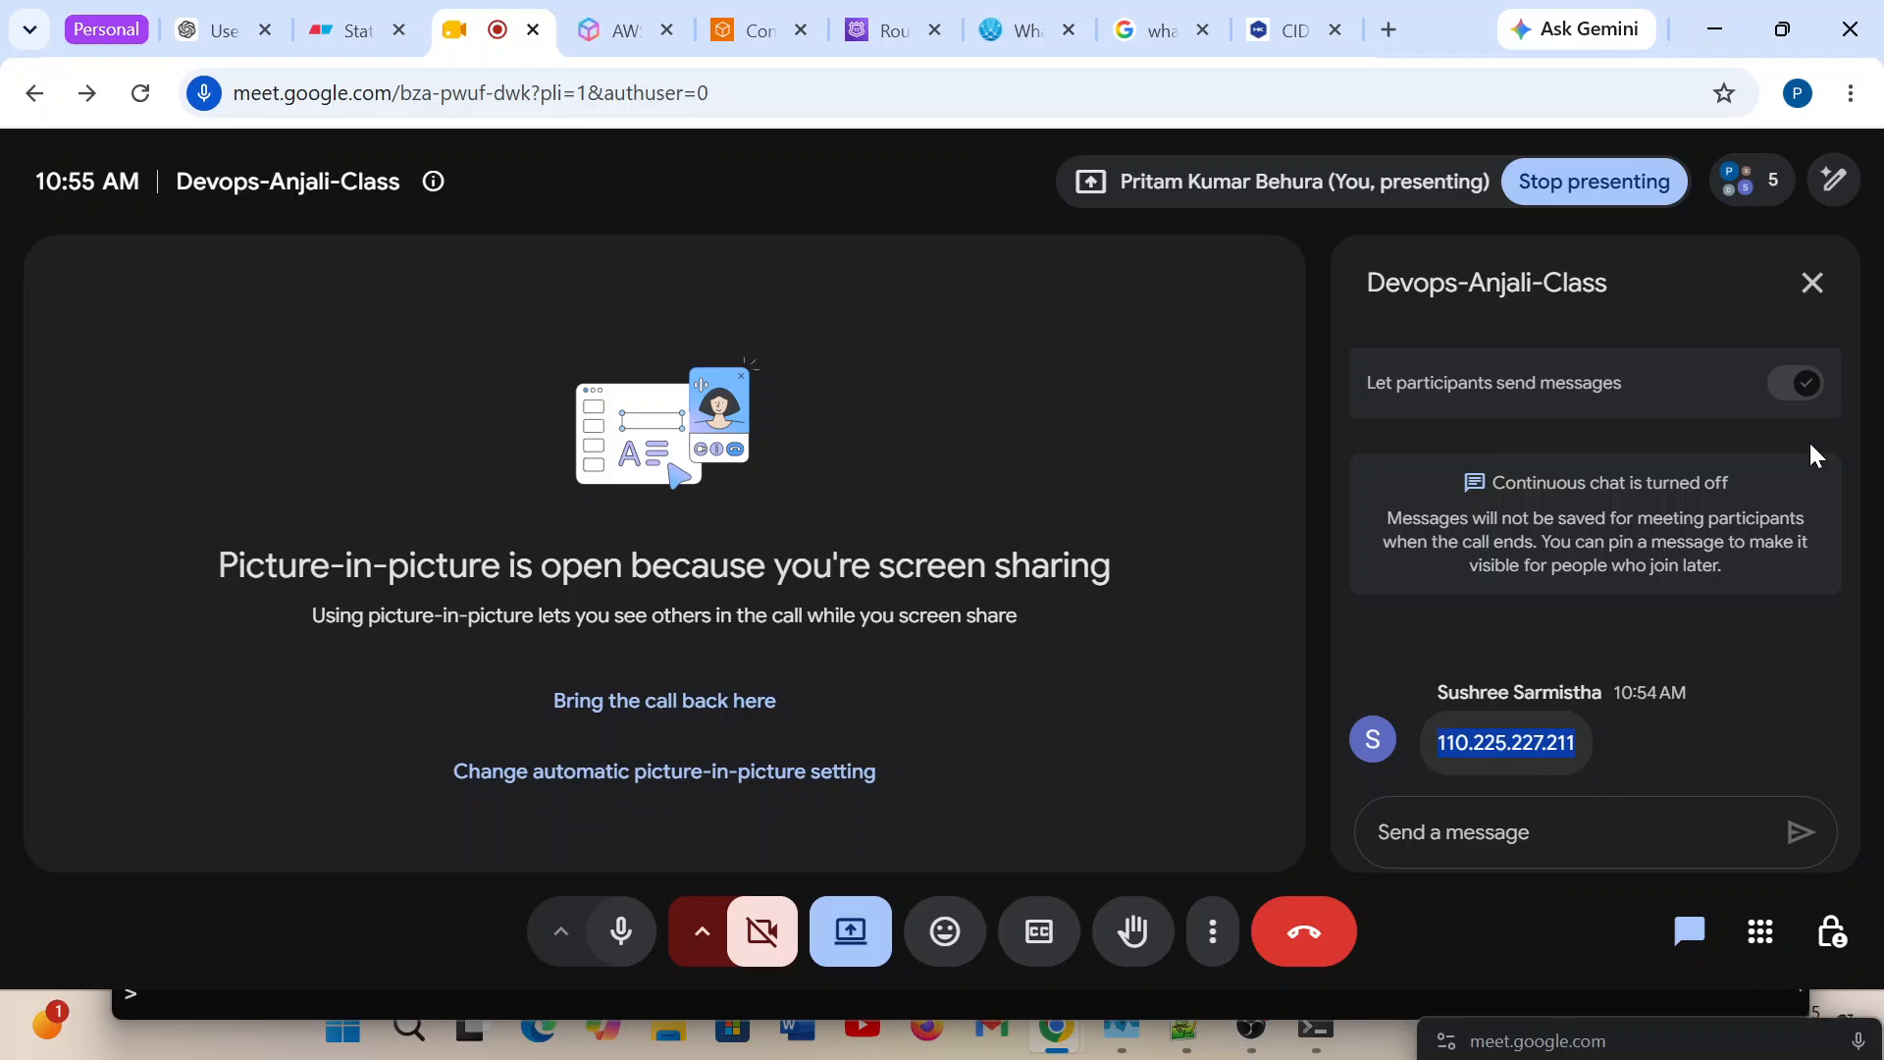
{"action": "left_click", "coordinate": [1809, 284]}
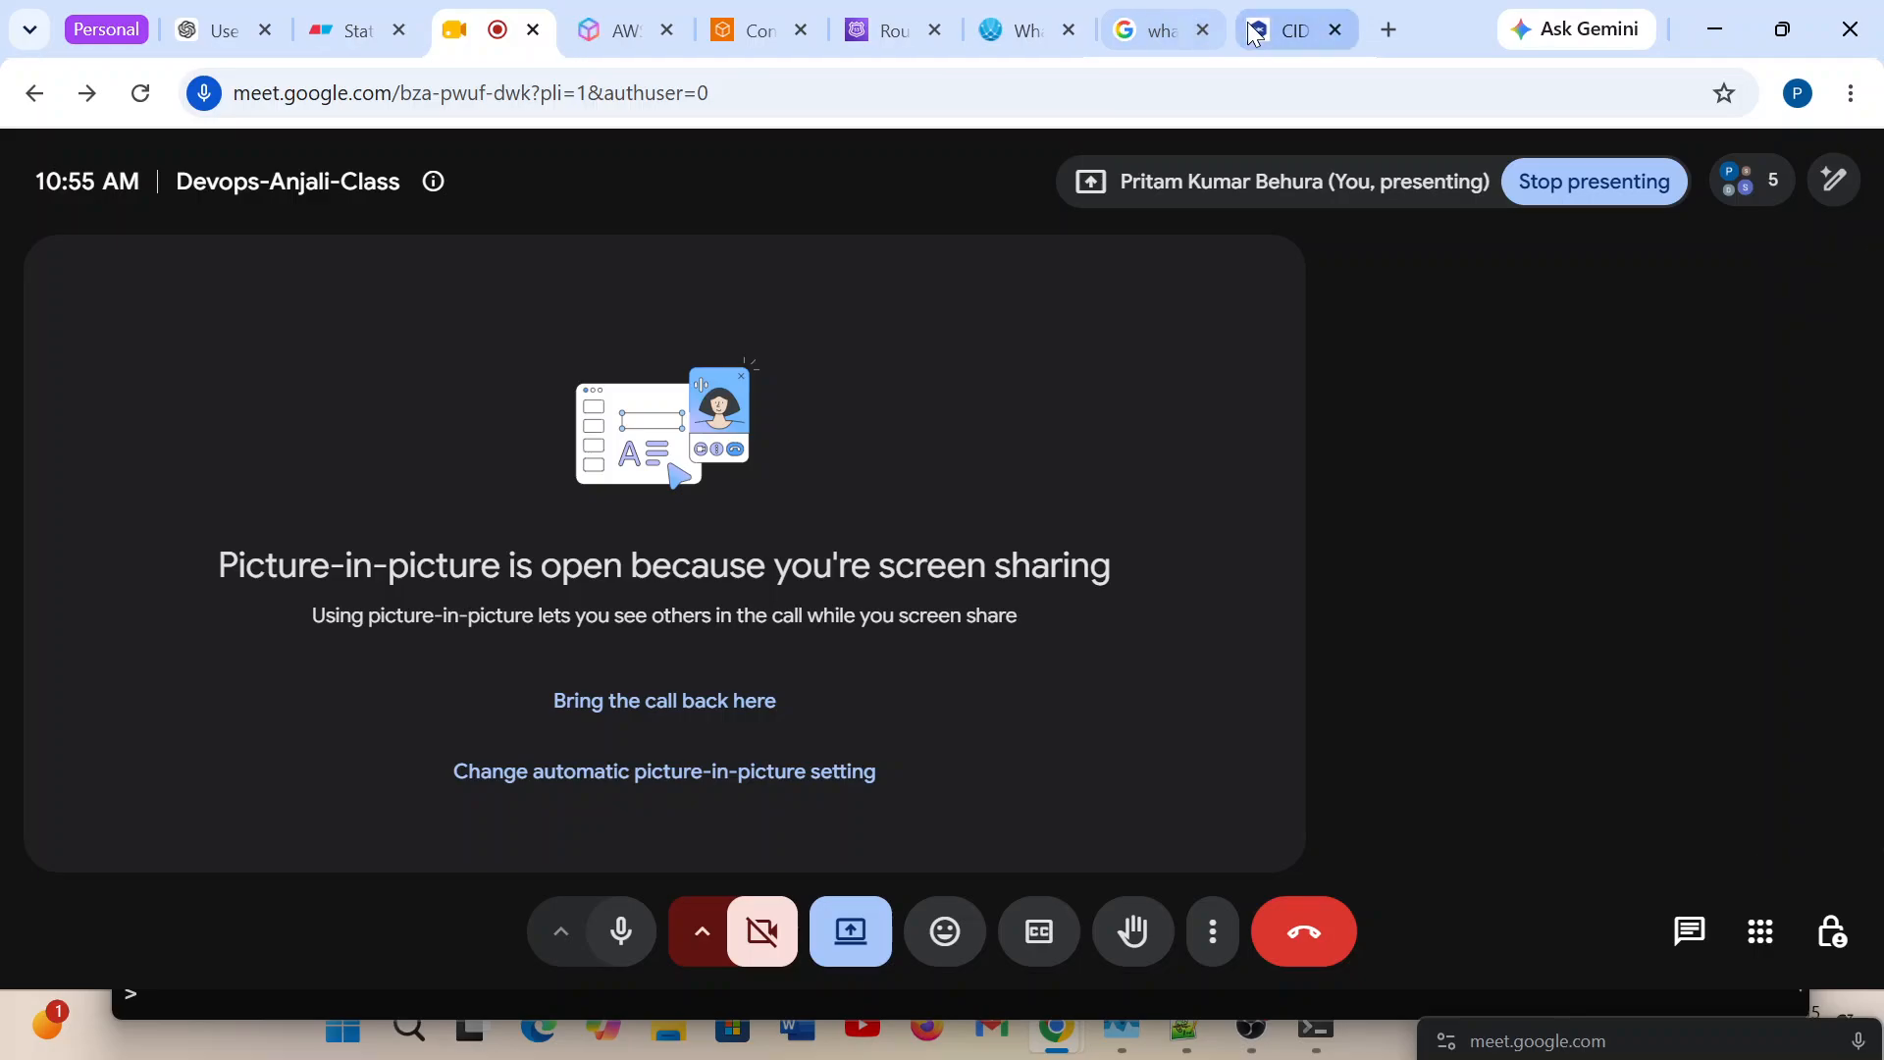
{"action": "left_click", "coordinate": [1294, 30]}
{"action": "scroll", "coordinate": [324, 715], "scroll_direction": "up", "scroll_amount": 10}
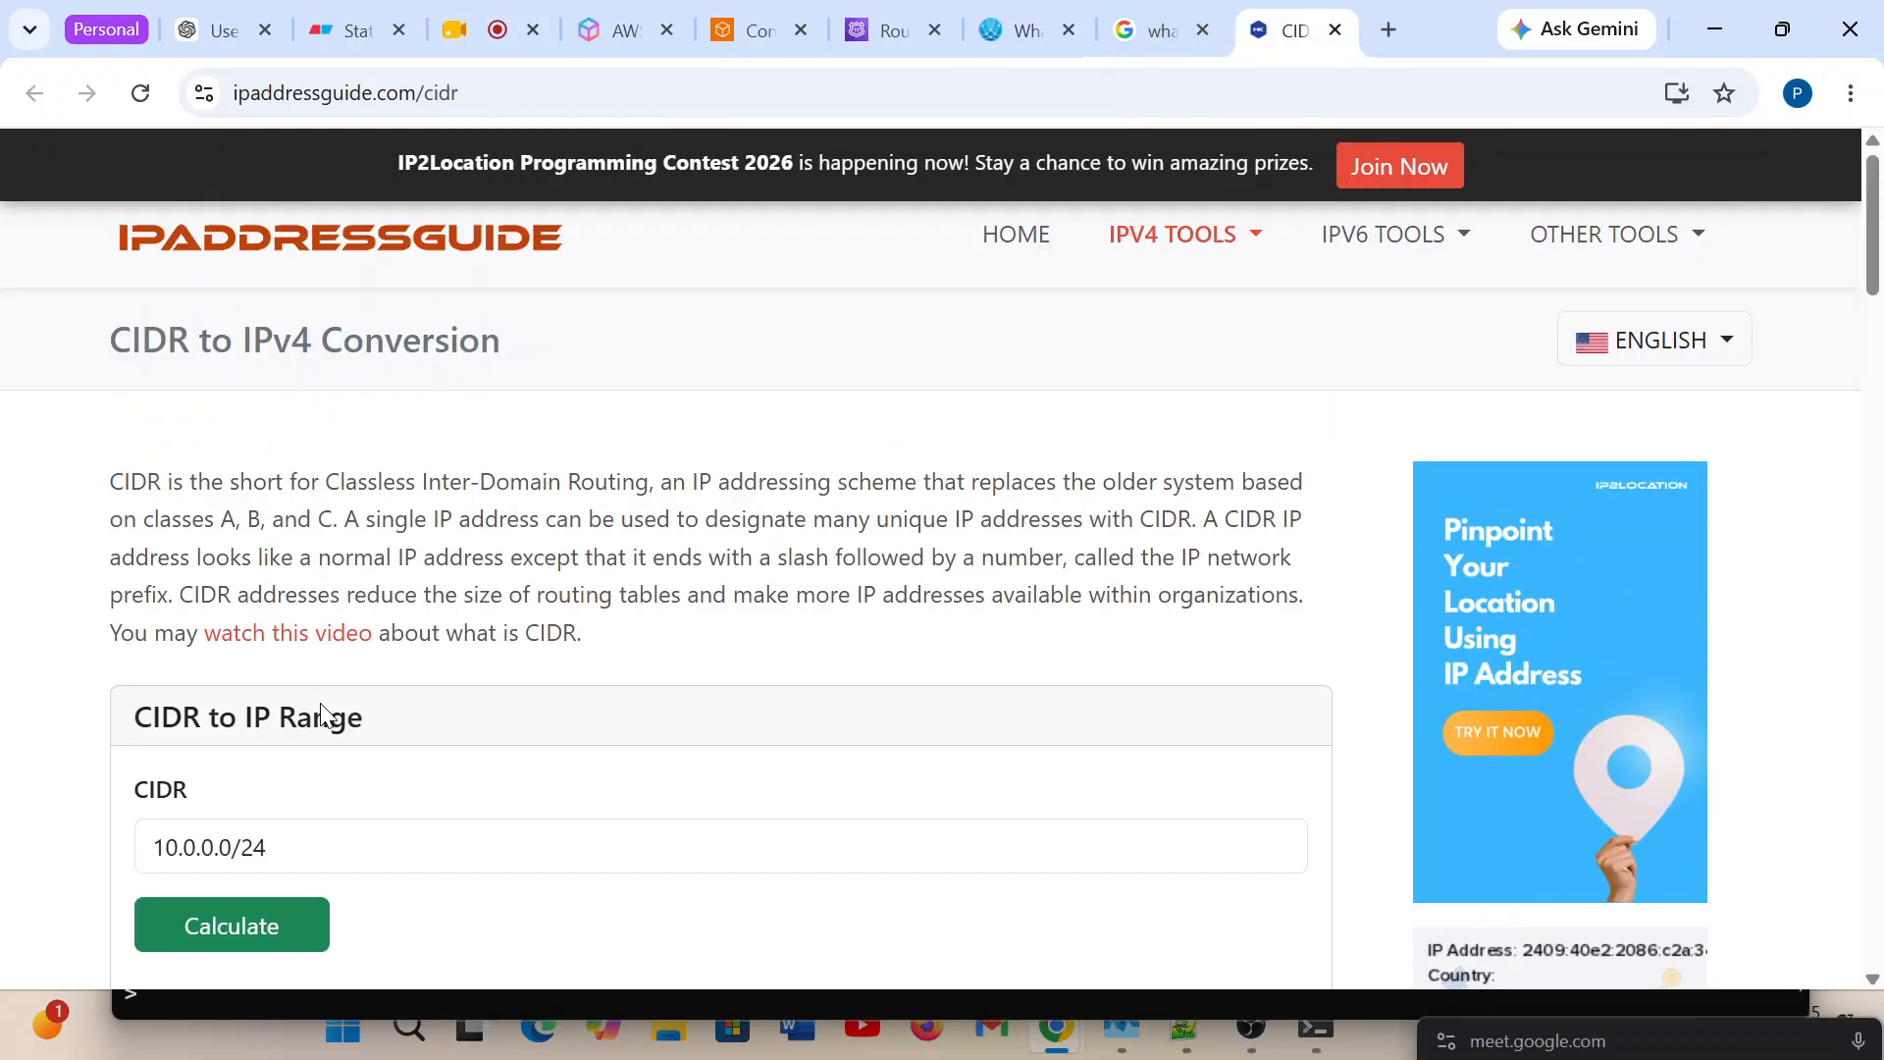
{"action": "left_click", "coordinate": [1142, 33]}
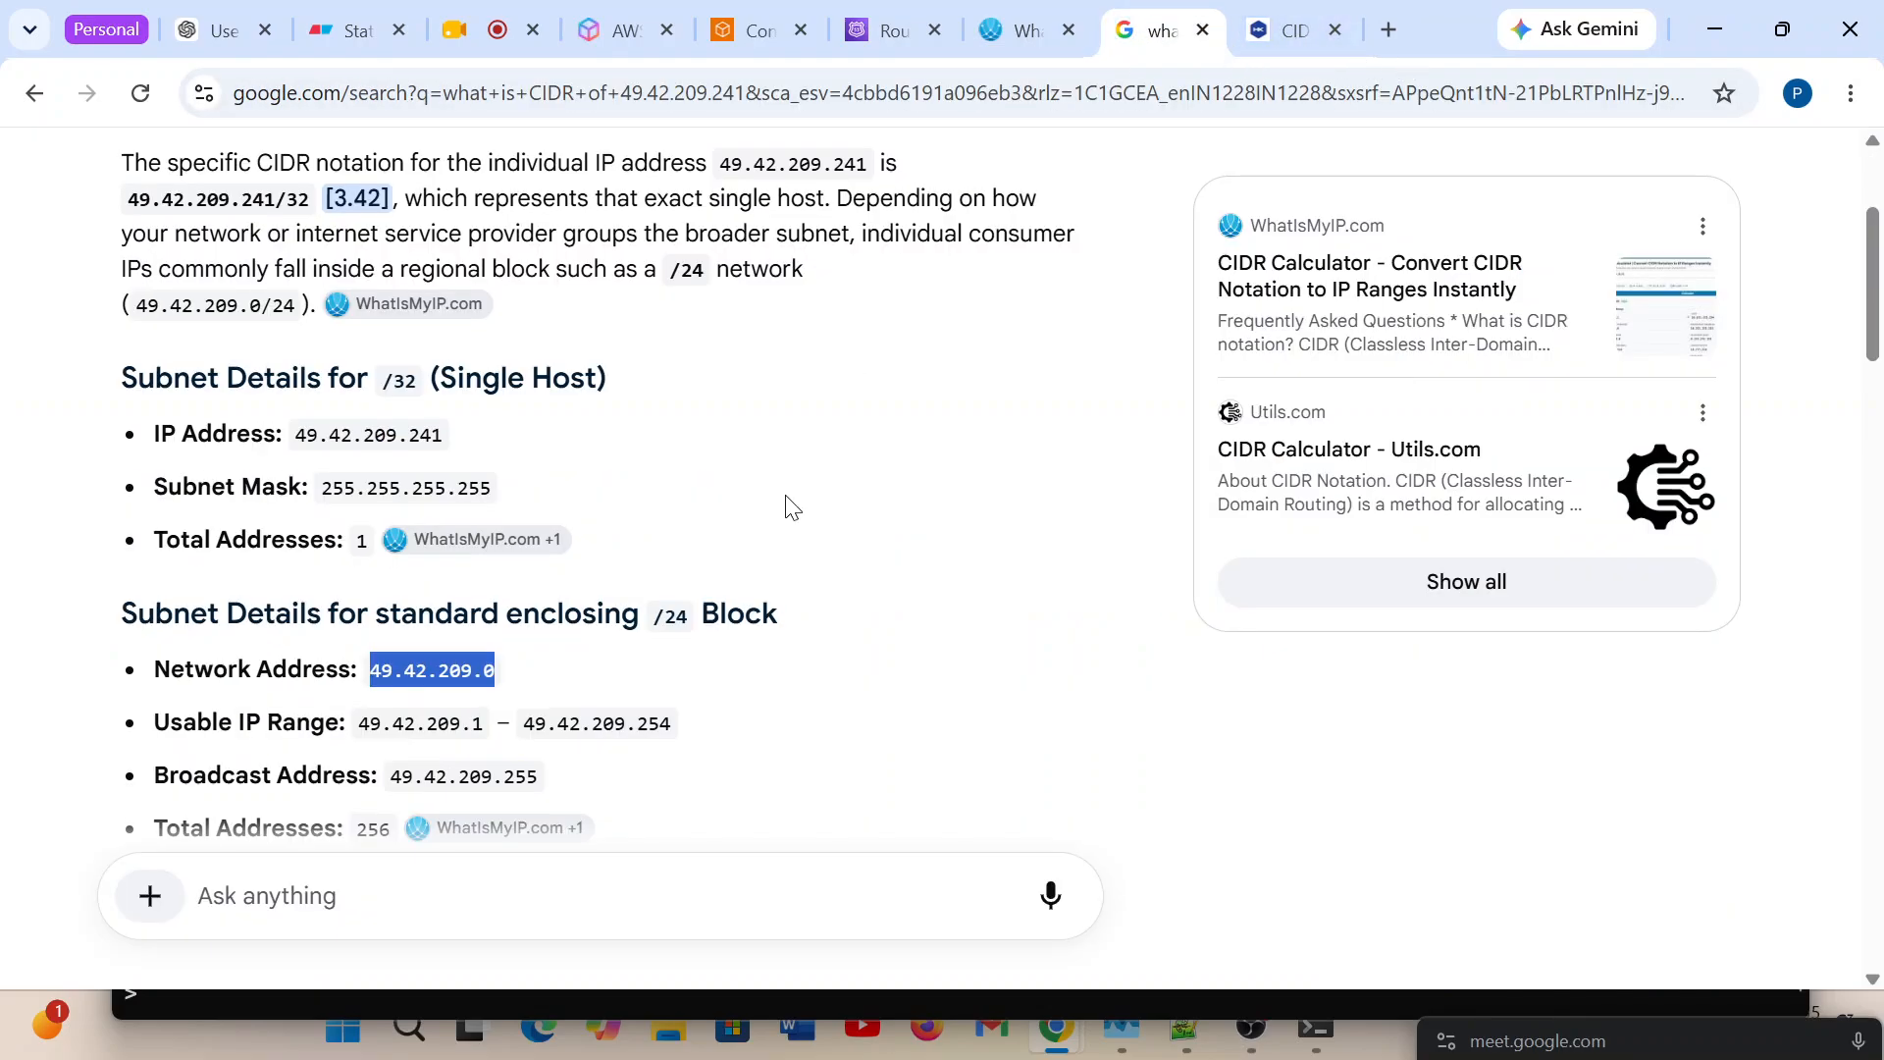
{"action": "scroll", "coordinate": [785, 500], "scroll_direction": "up", "scroll_amount": 3}
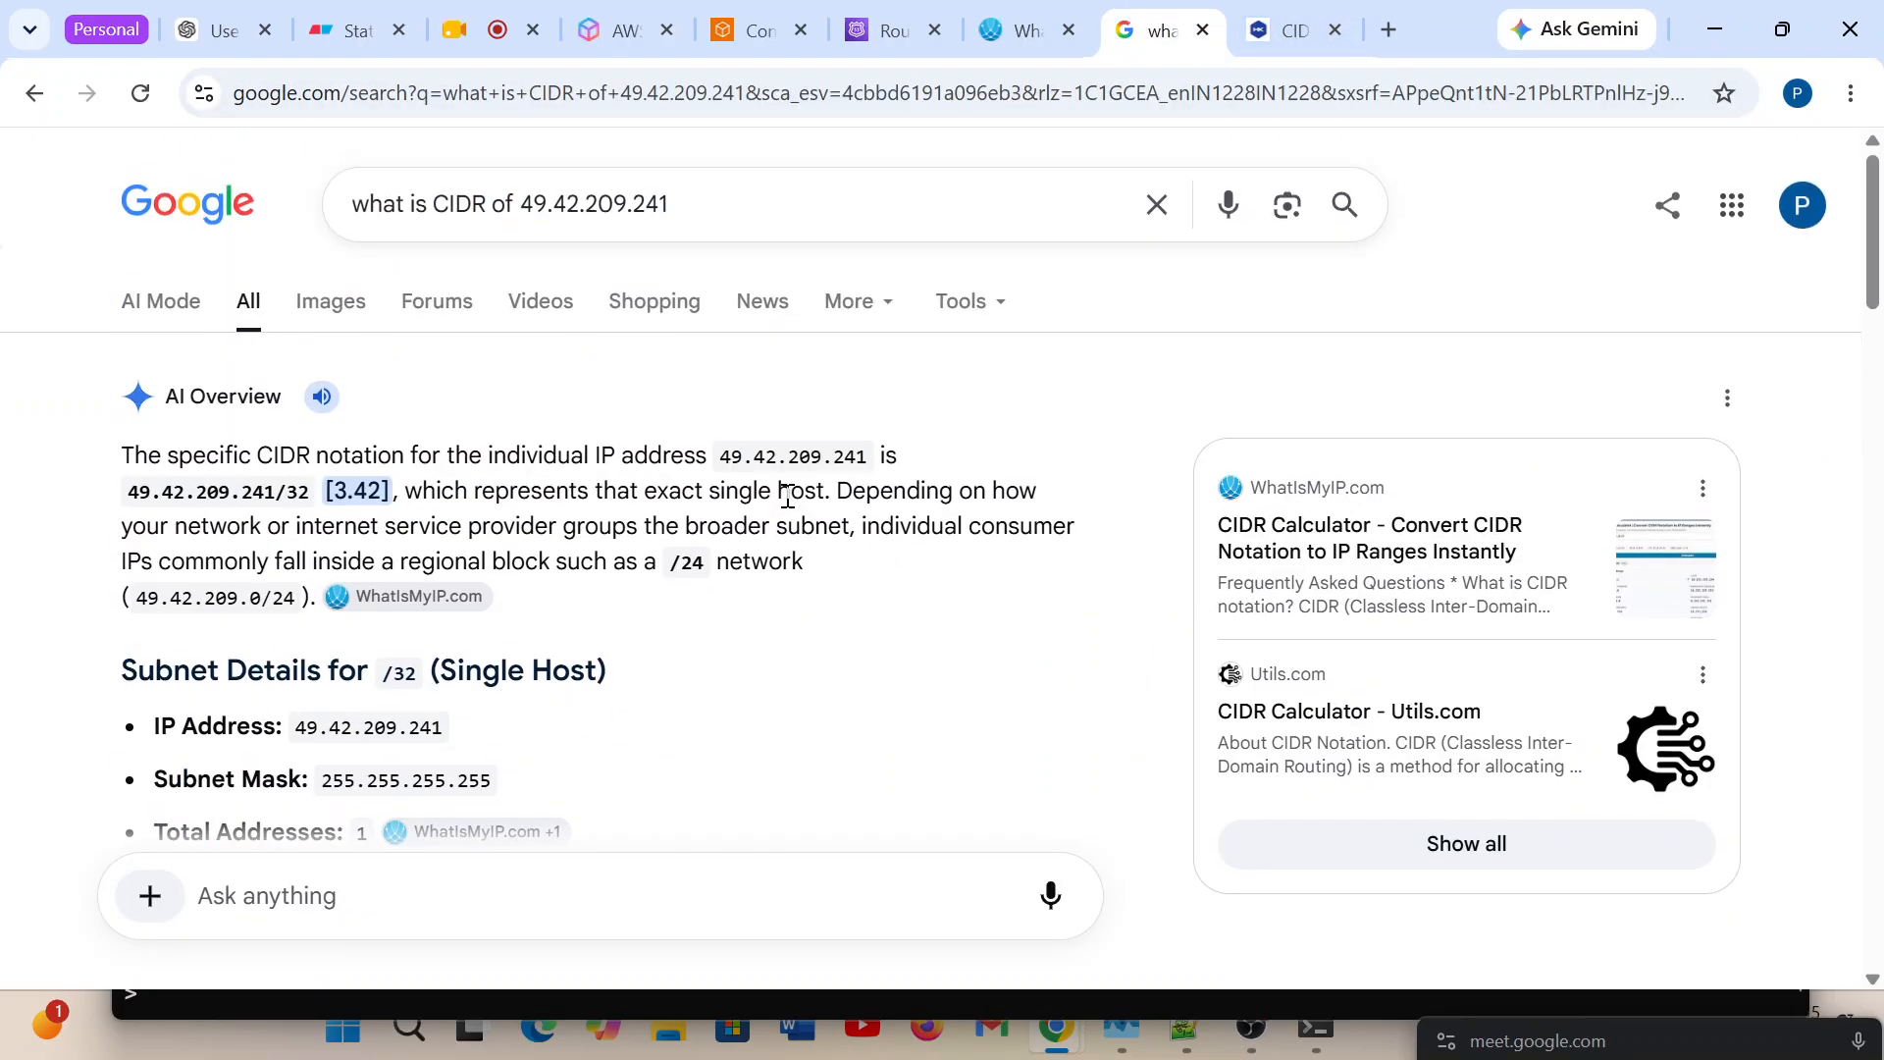
{"action": "right_click", "coordinate": [1134, 19]}
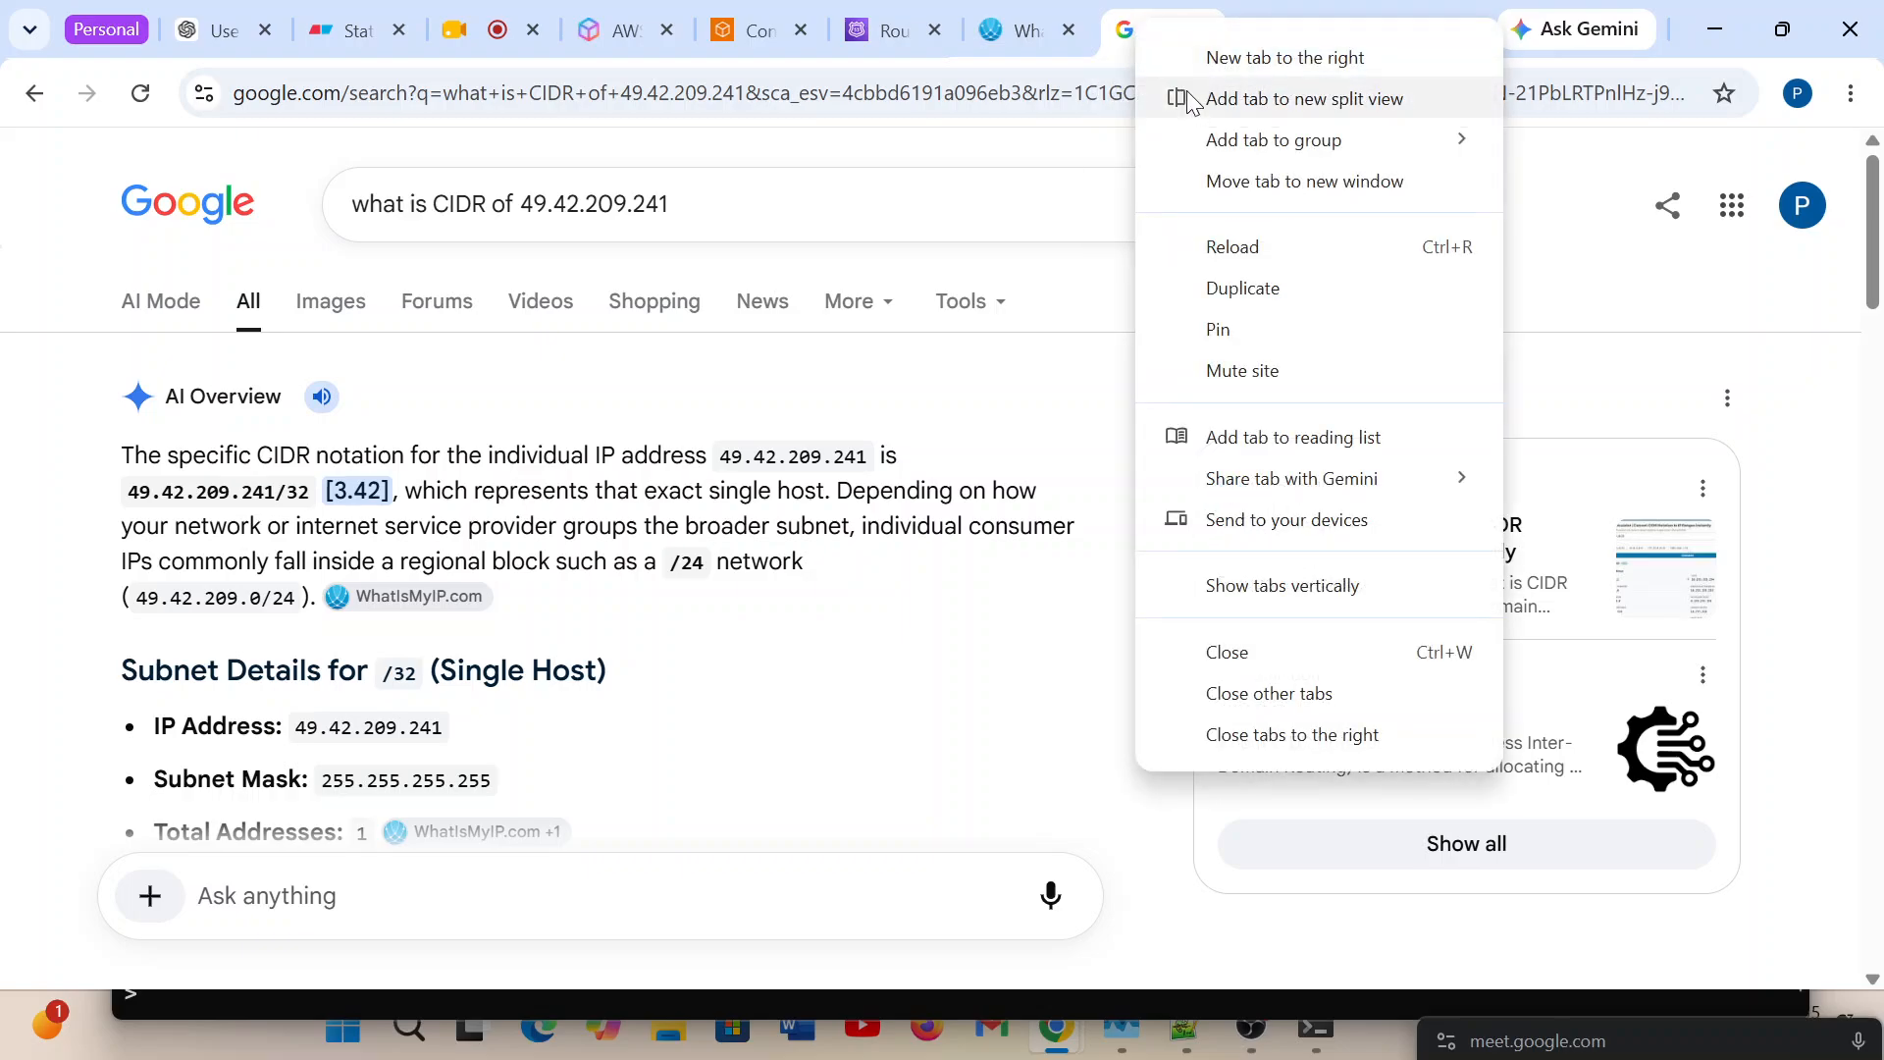
{"action": "left_click", "coordinate": [1246, 291]}
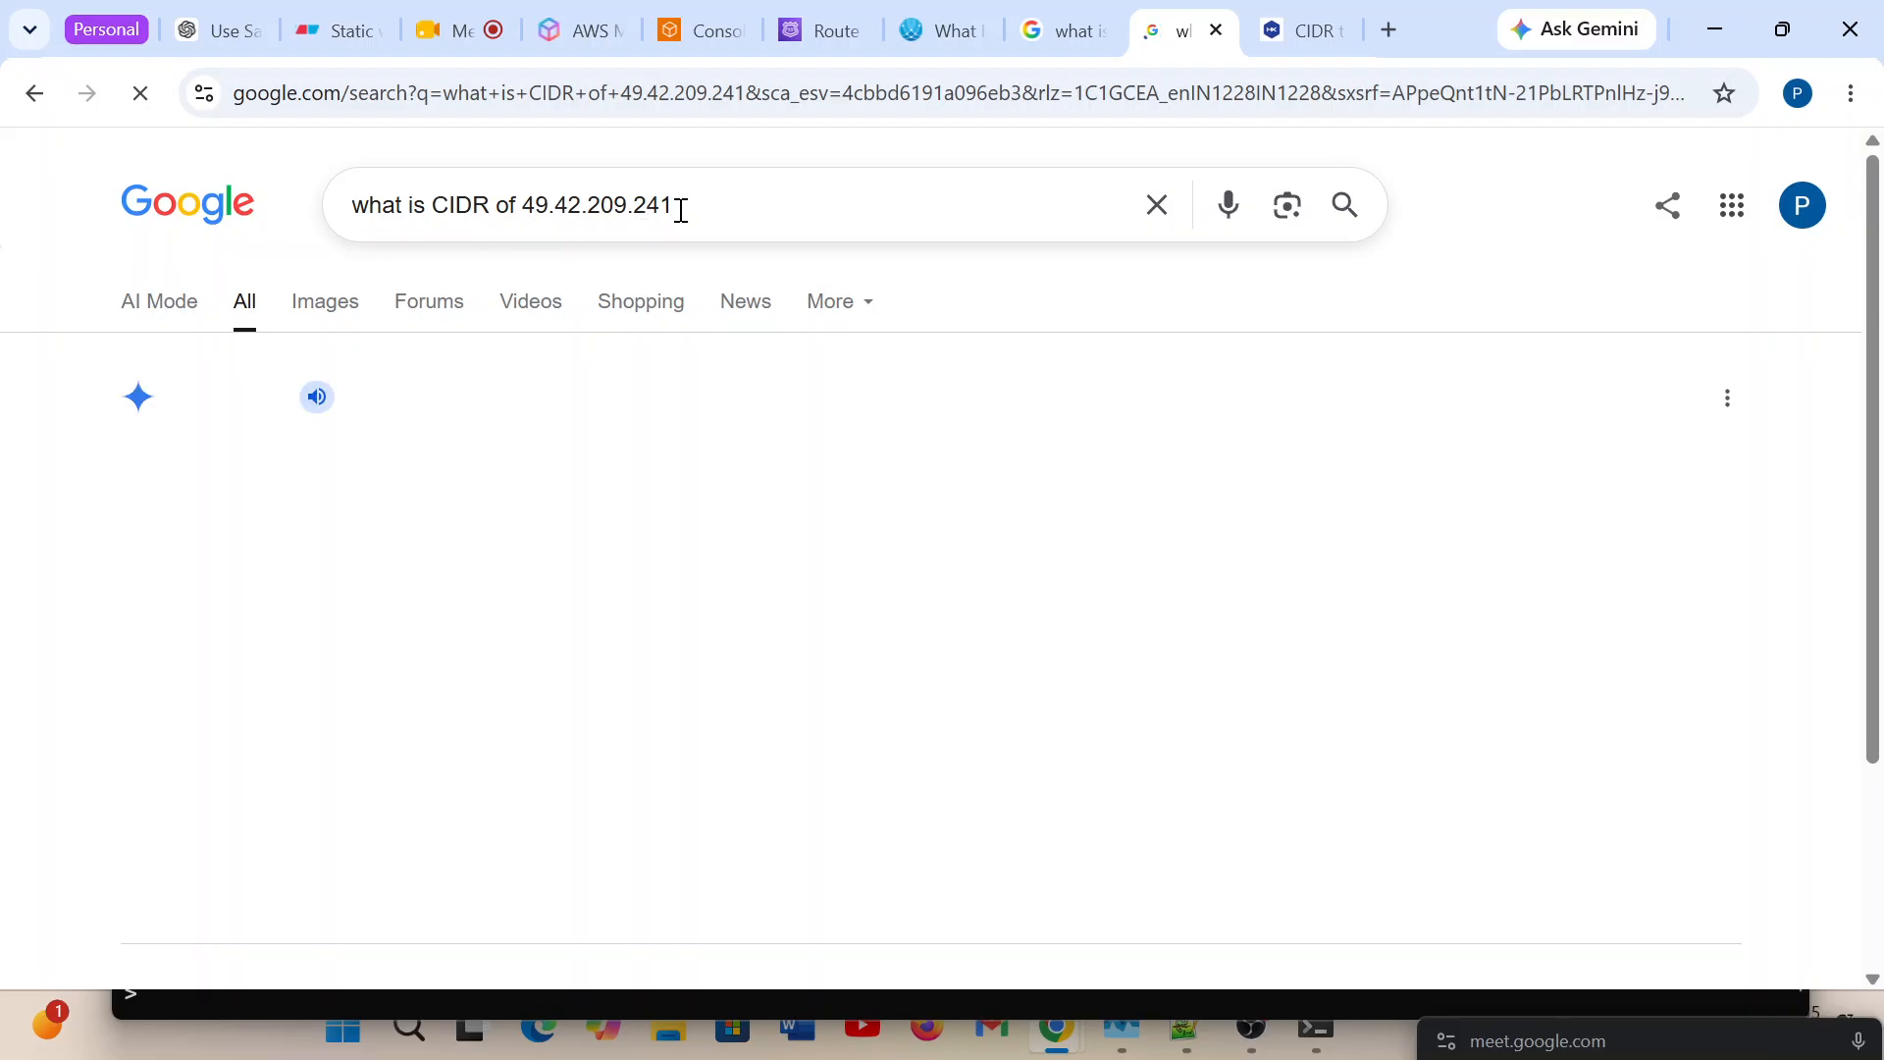
{"action": "double_click", "coordinate": [530, 206]}
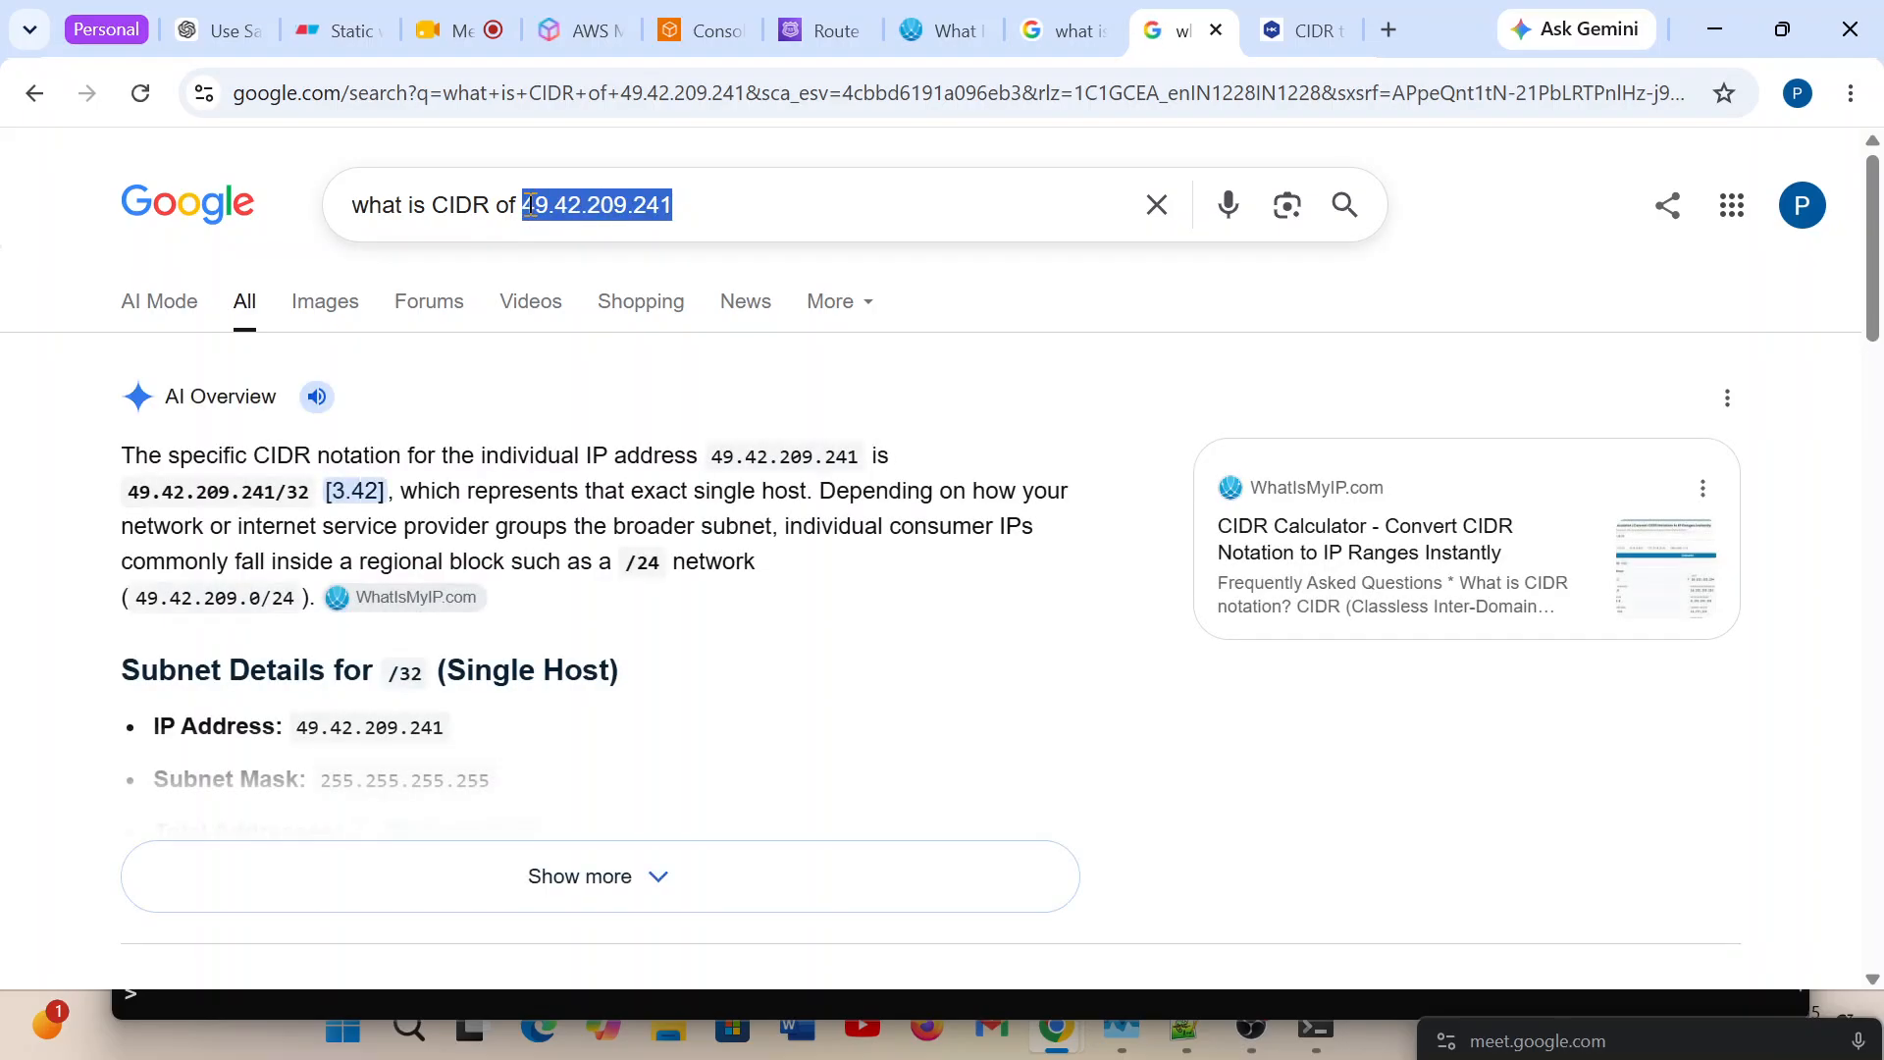
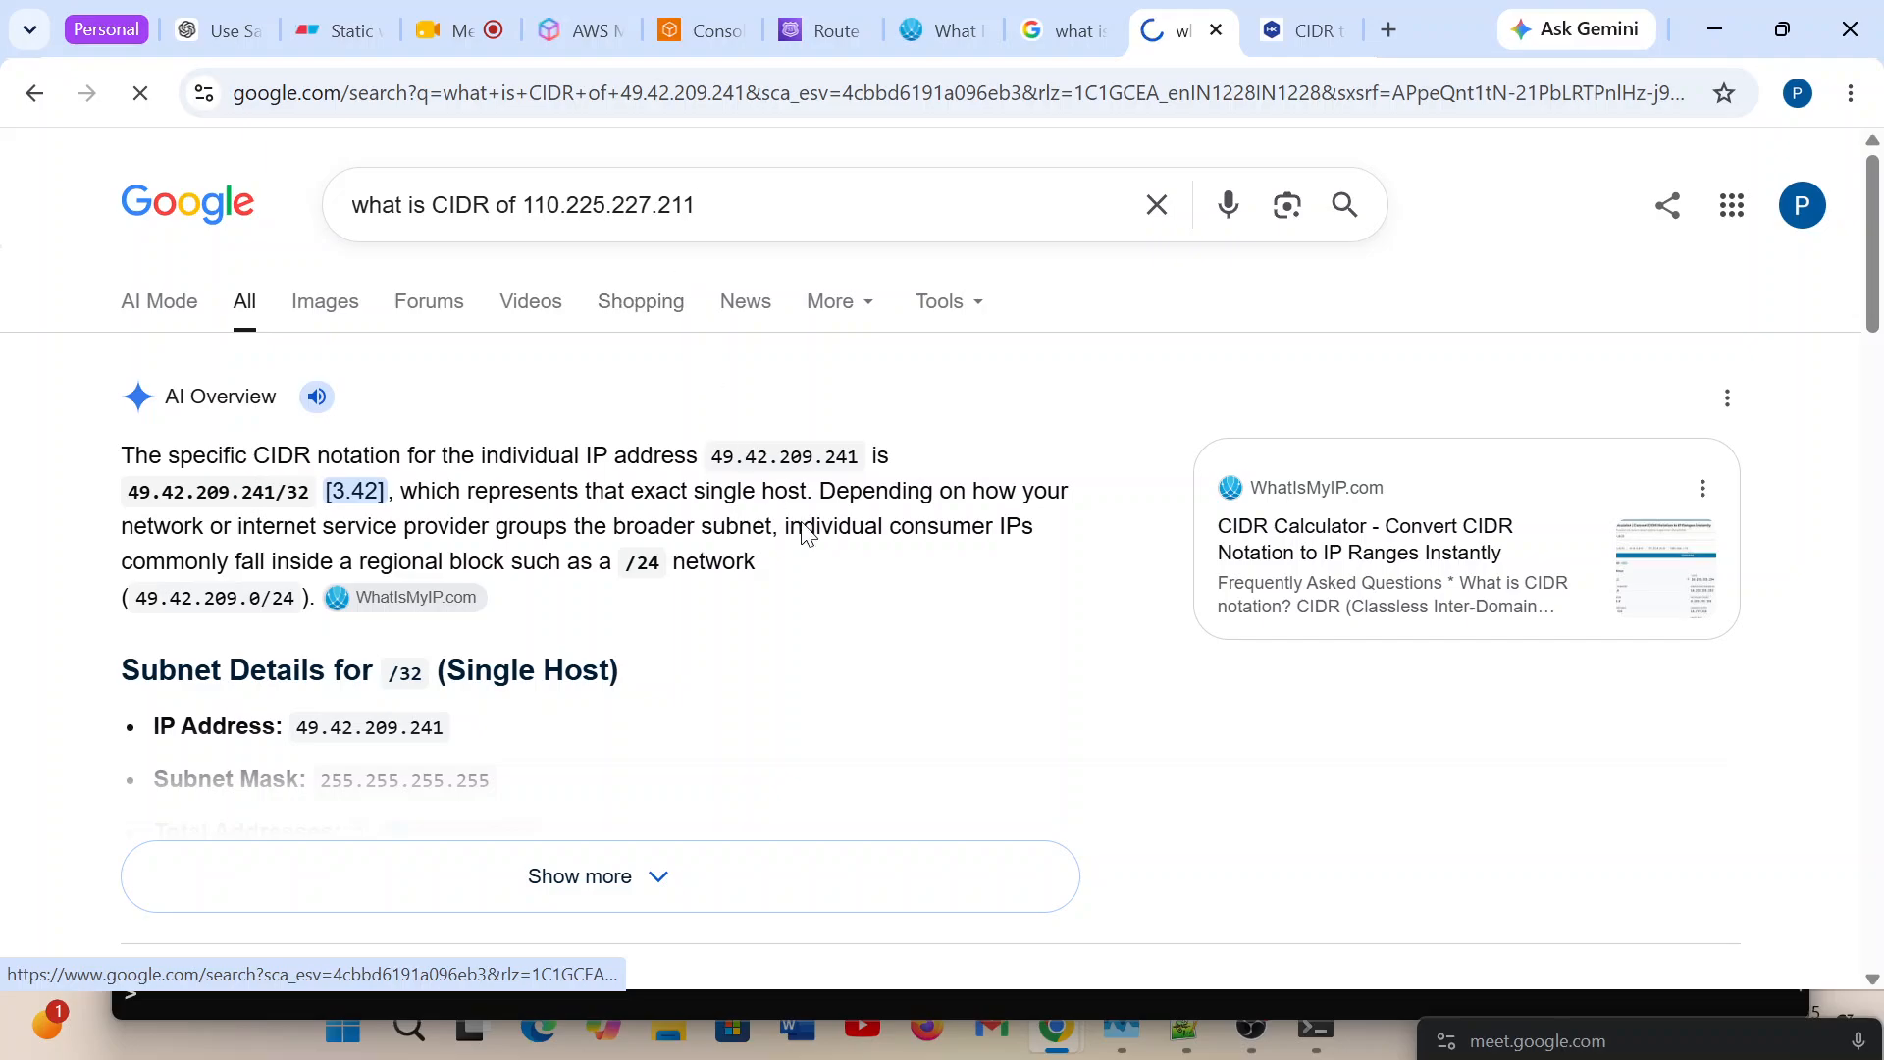
{"action": "key", "text": "Return"}
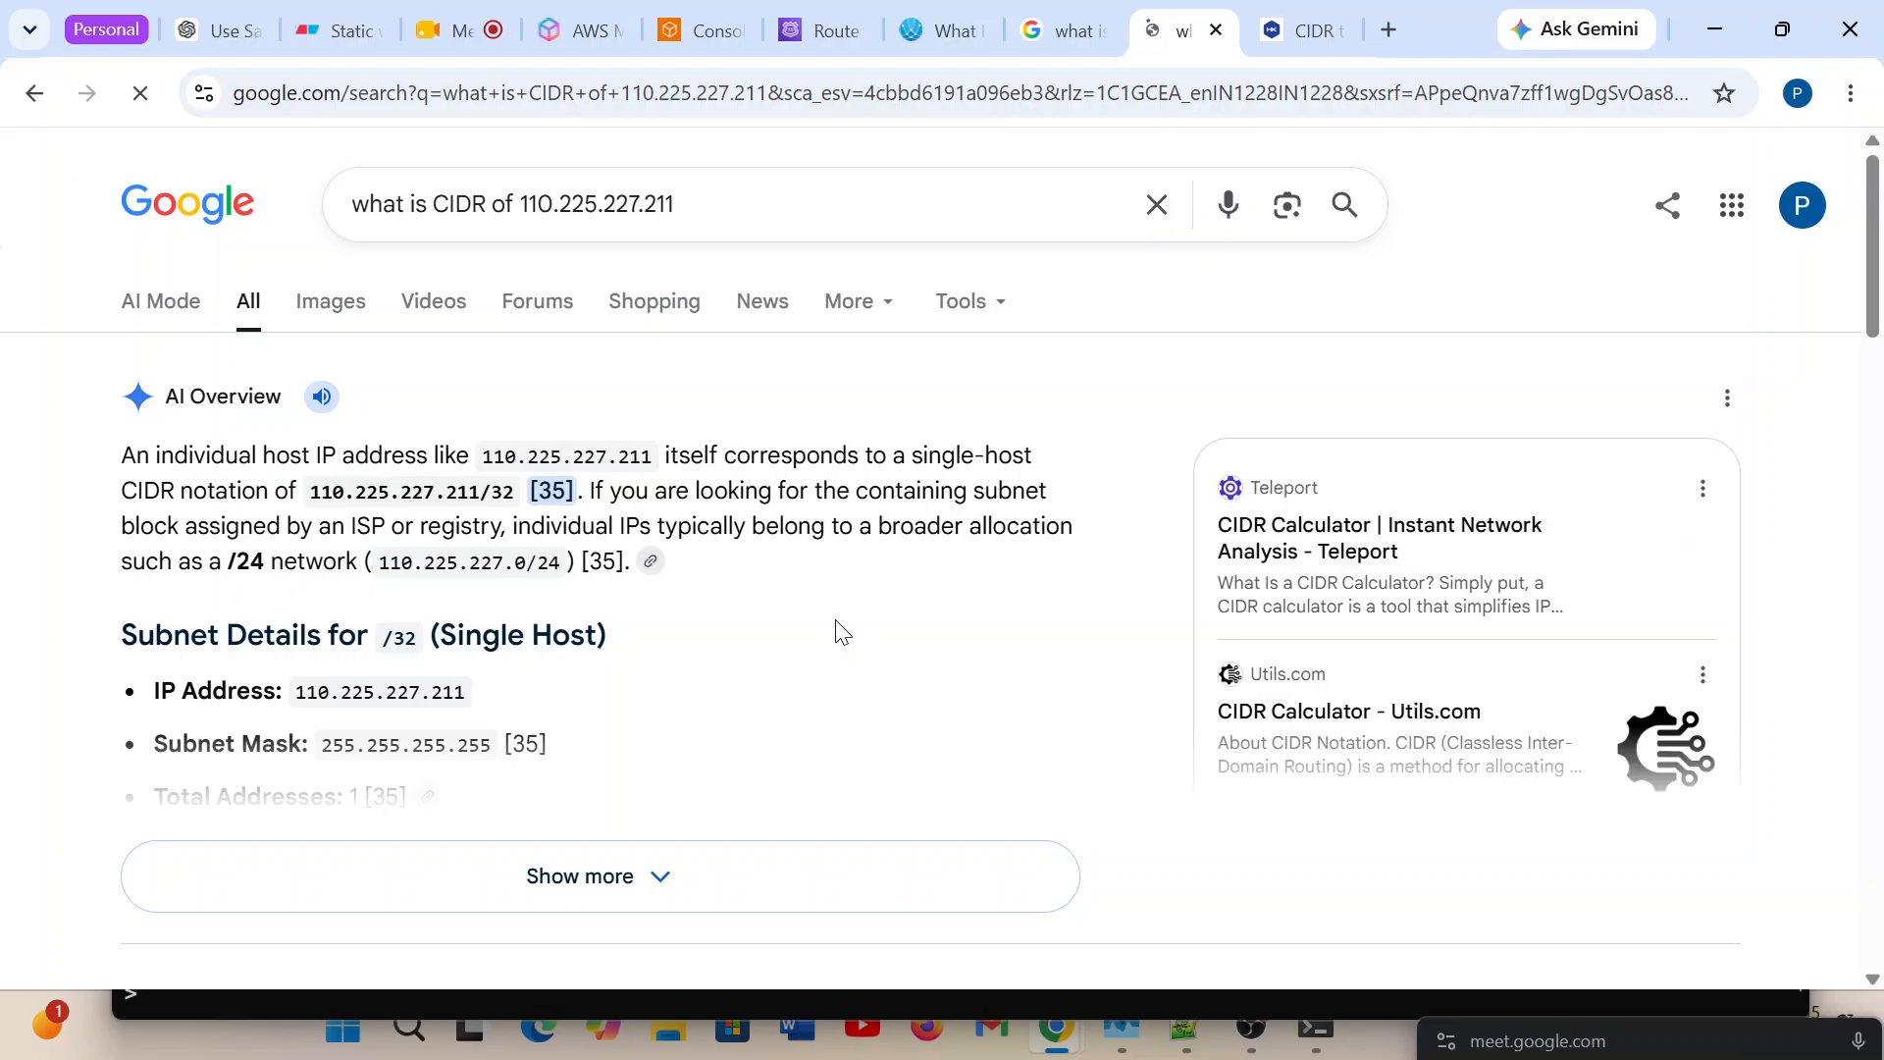
Copy the /24 network 110.225.227.0/24 from the AI Overview and return to the Route 53 Create CIDR collection form.
{"action": "scroll", "coordinate": [839, 630], "scroll_direction": "down", "scroll_amount": 1}
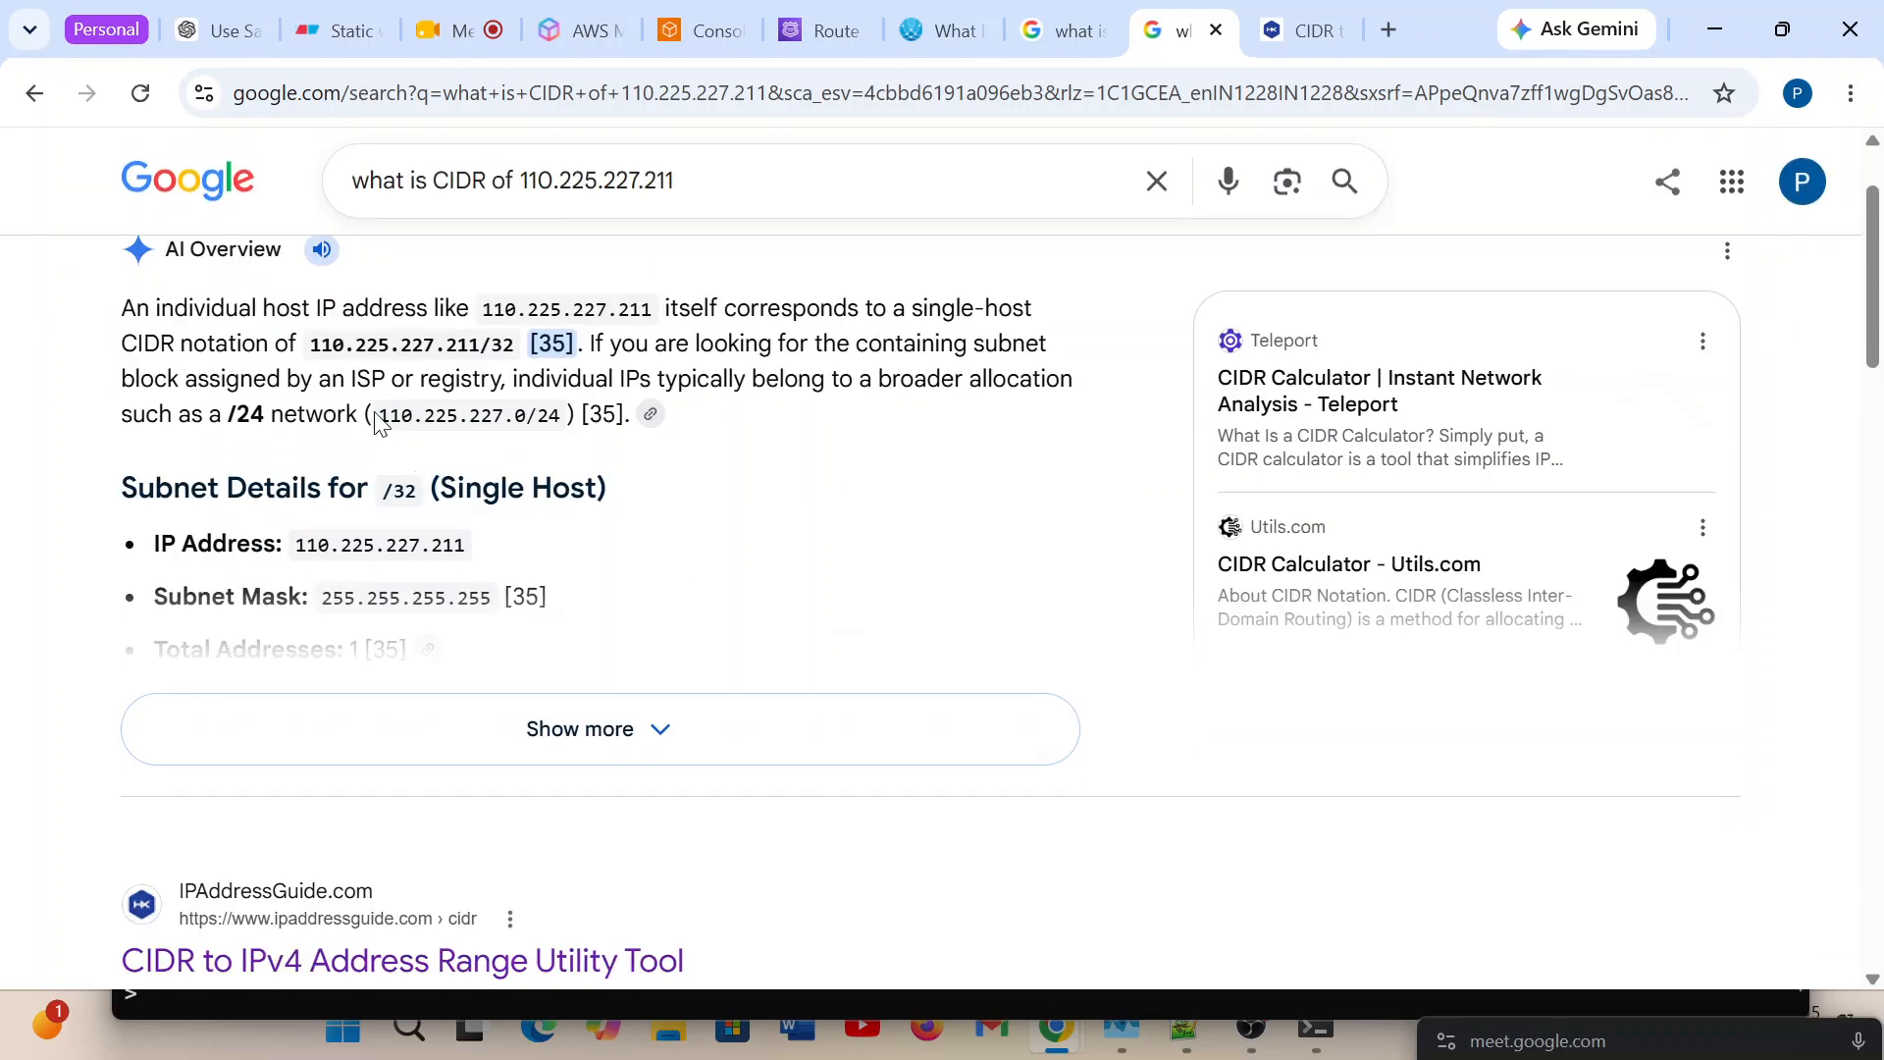
{"action": "left_click_drag", "start_coordinate": [377, 420], "coordinate": [571, 422]}
{"action": "key", "text": "ctrl+c"}
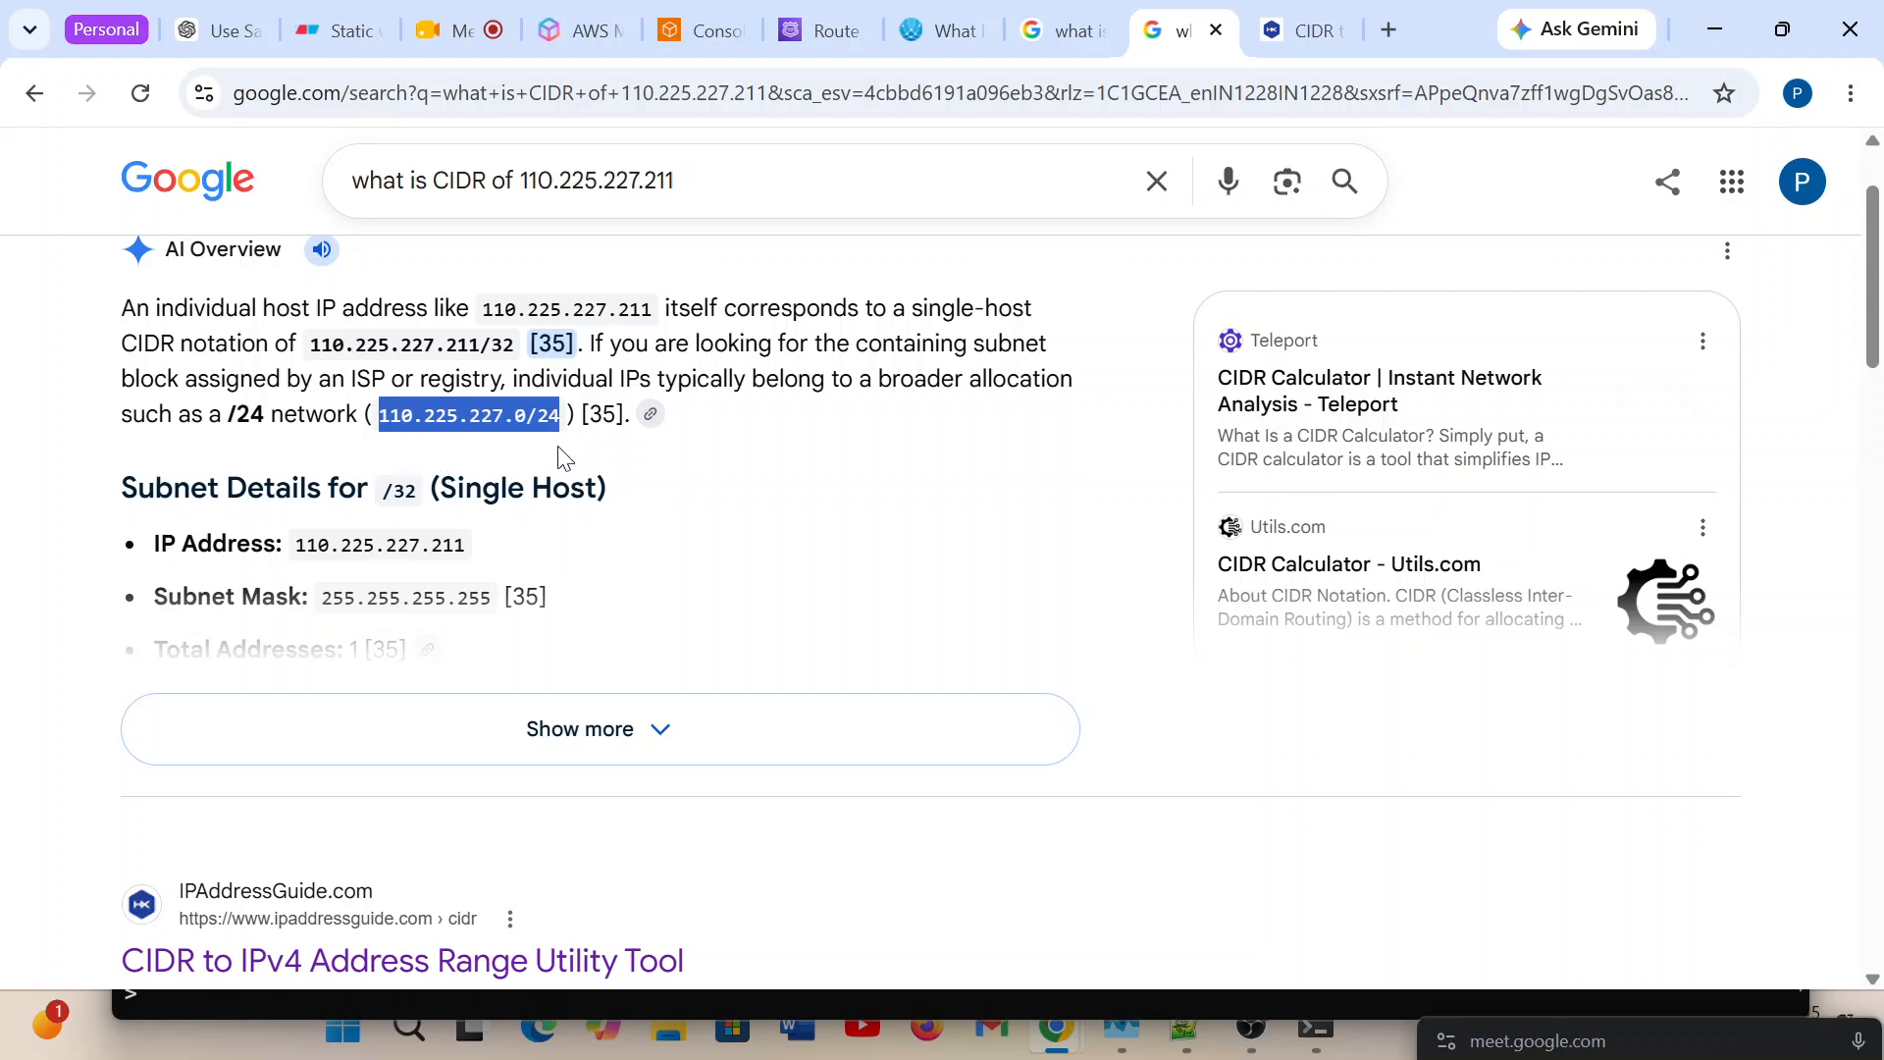
{"action": "left_click", "coordinate": [816, 38]}
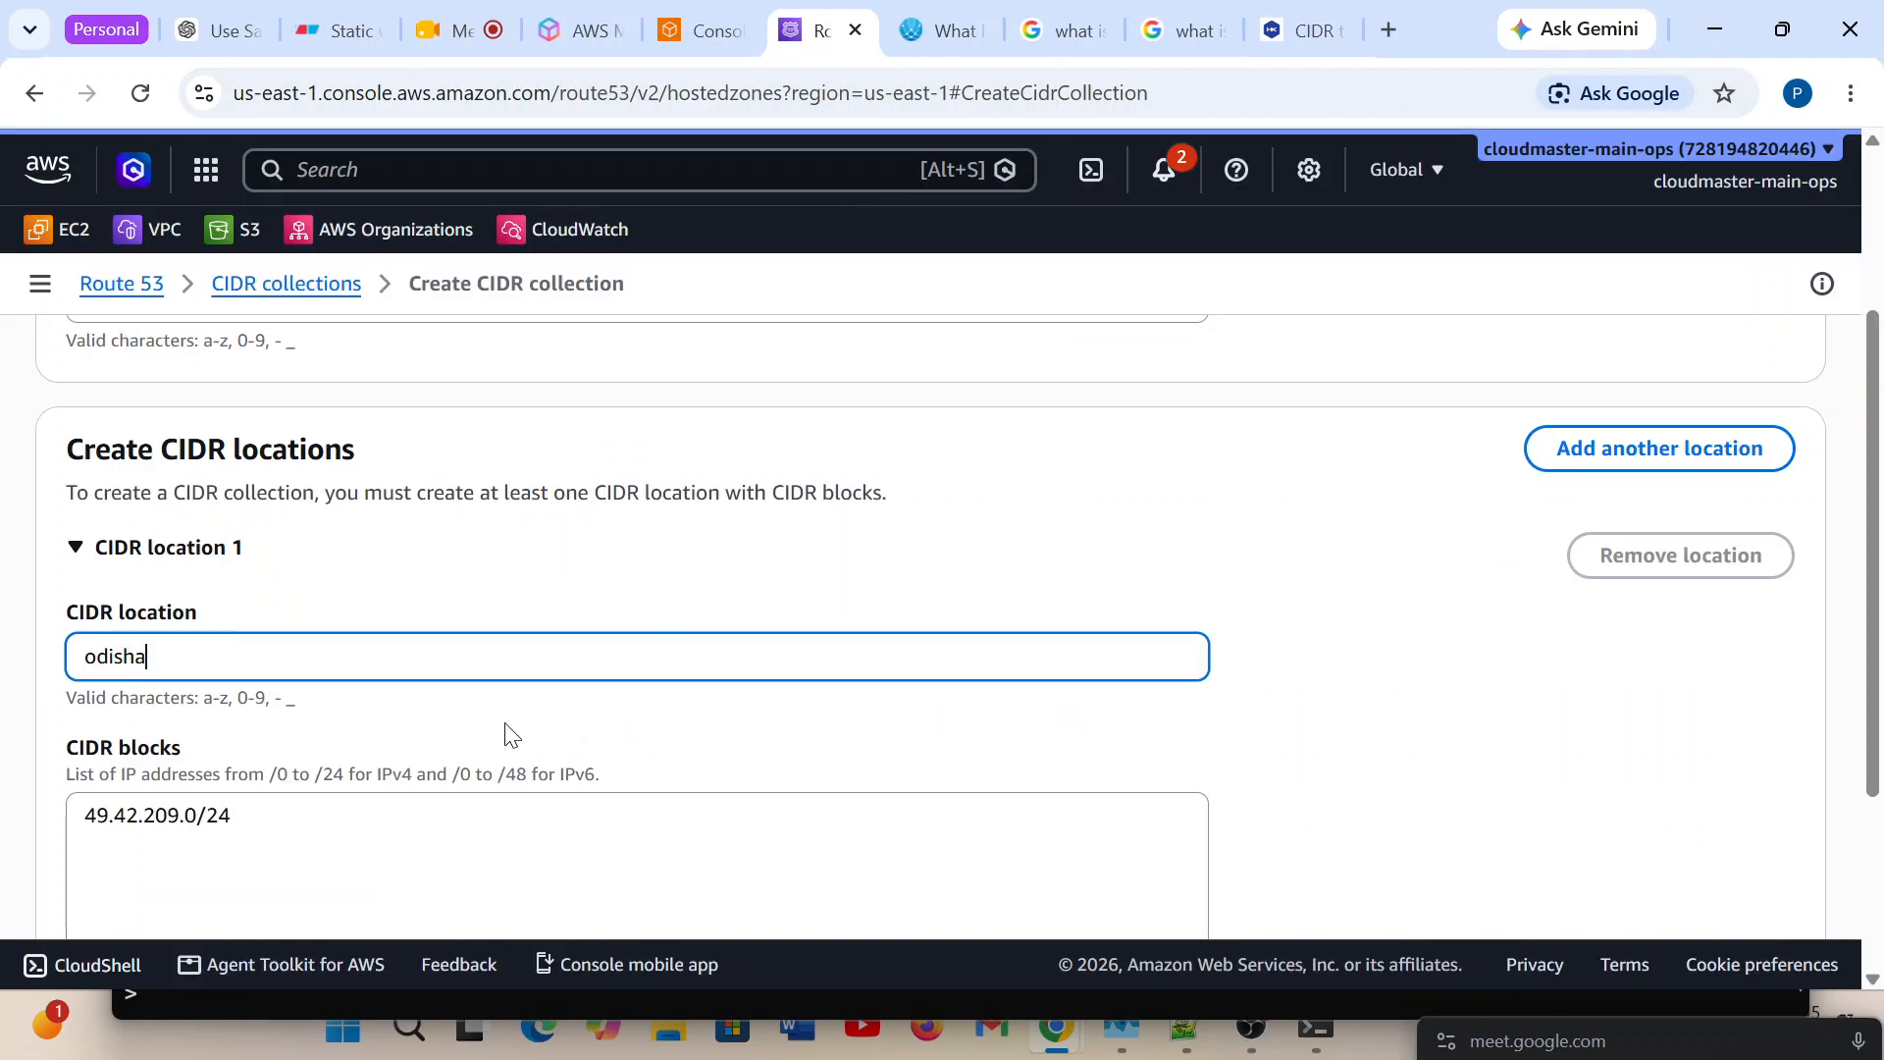
Add a second CIDR location to the collection with the CIDR block 110.225.227.0/24.
{"action": "scroll", "coordinate": [505, 736], "scroll_direction": "down", "scroll_amount": 3}
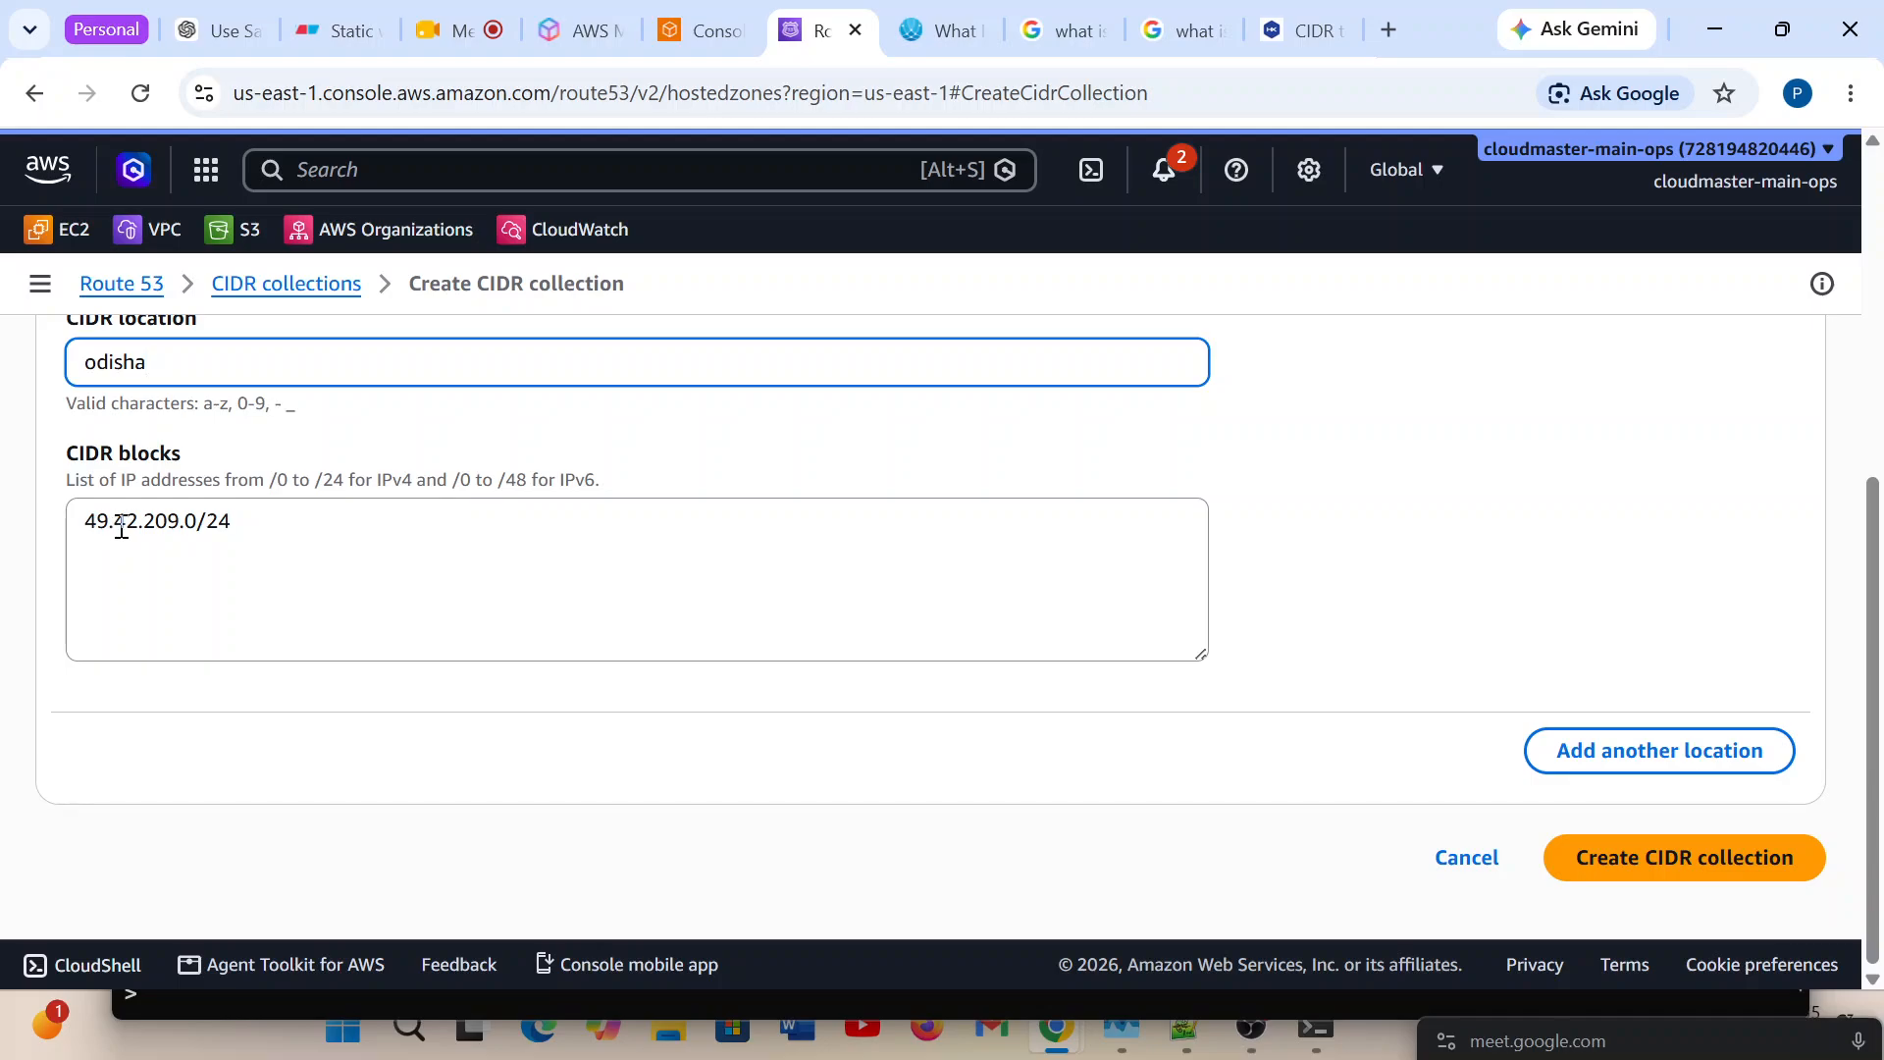
{"action": "left_click", "coordinate": [1688, 756]}
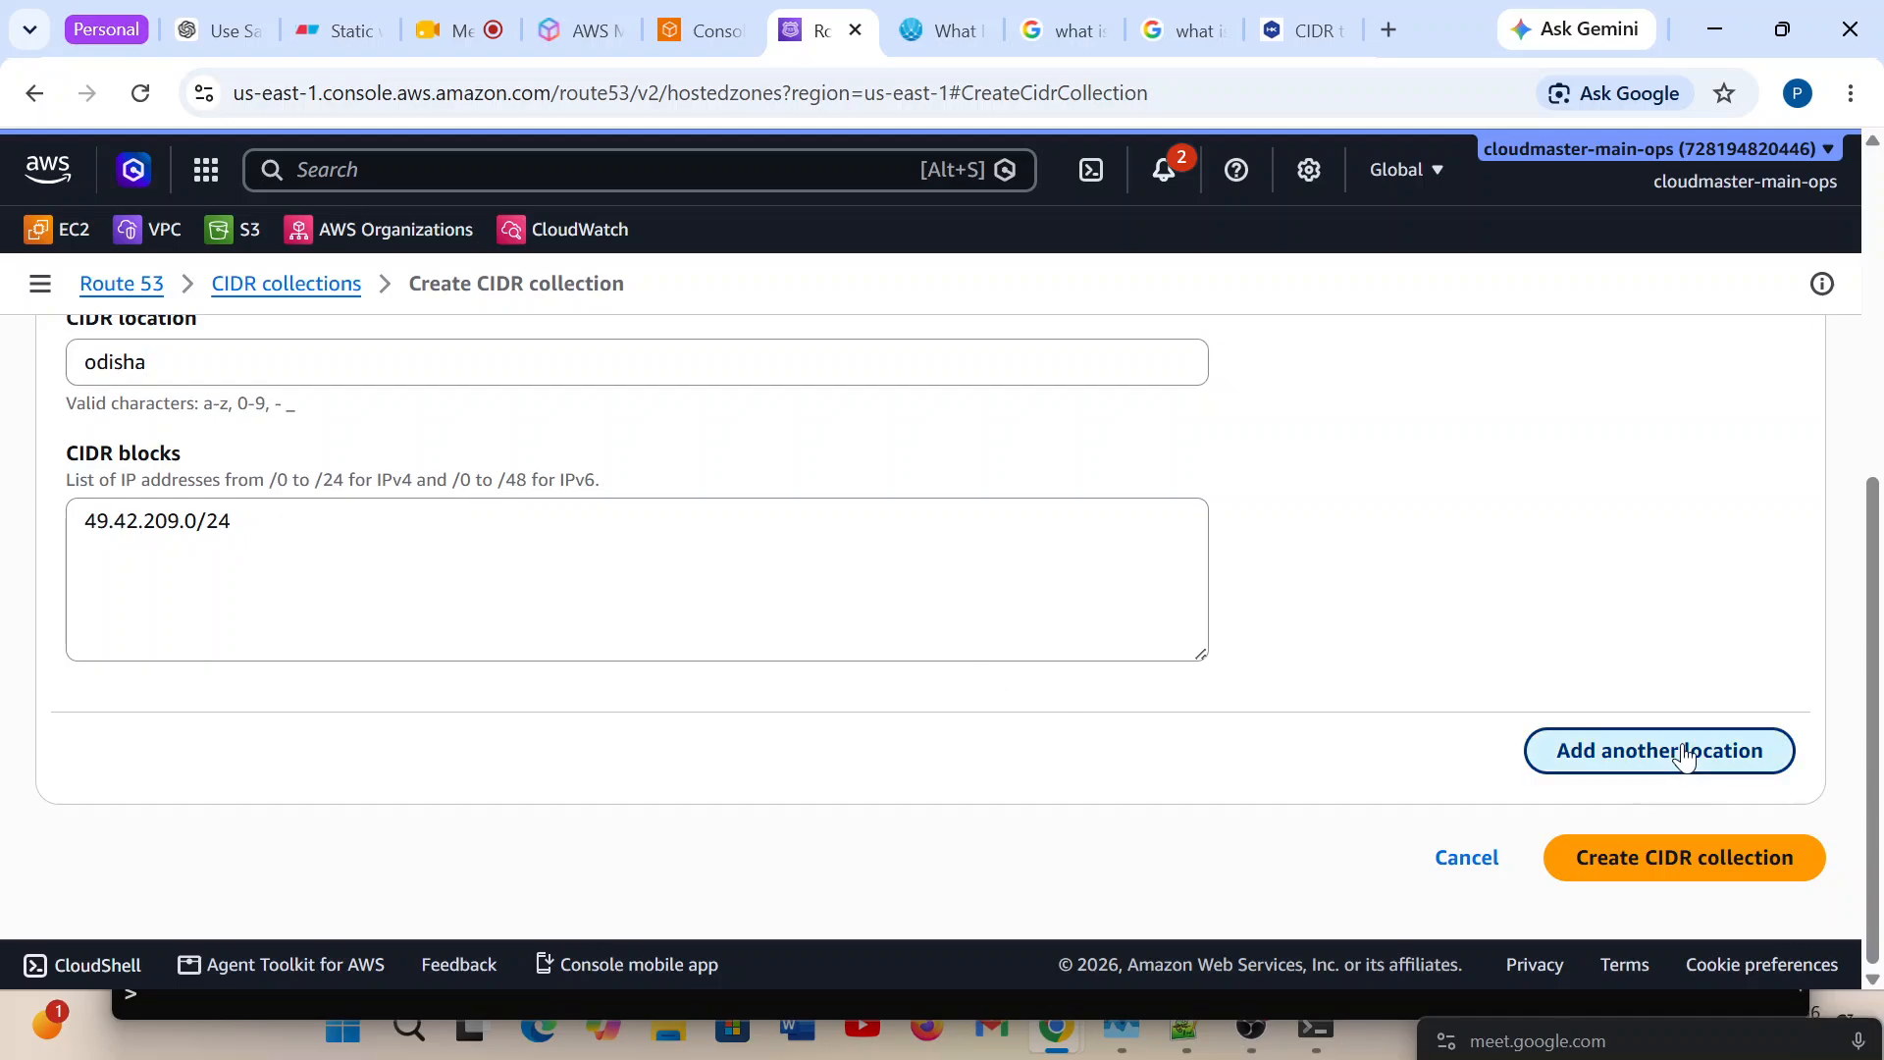
{"action": "scroll", "coordinate": [265, 835], "scroll_direction": "down", "scroll_amount": 3}
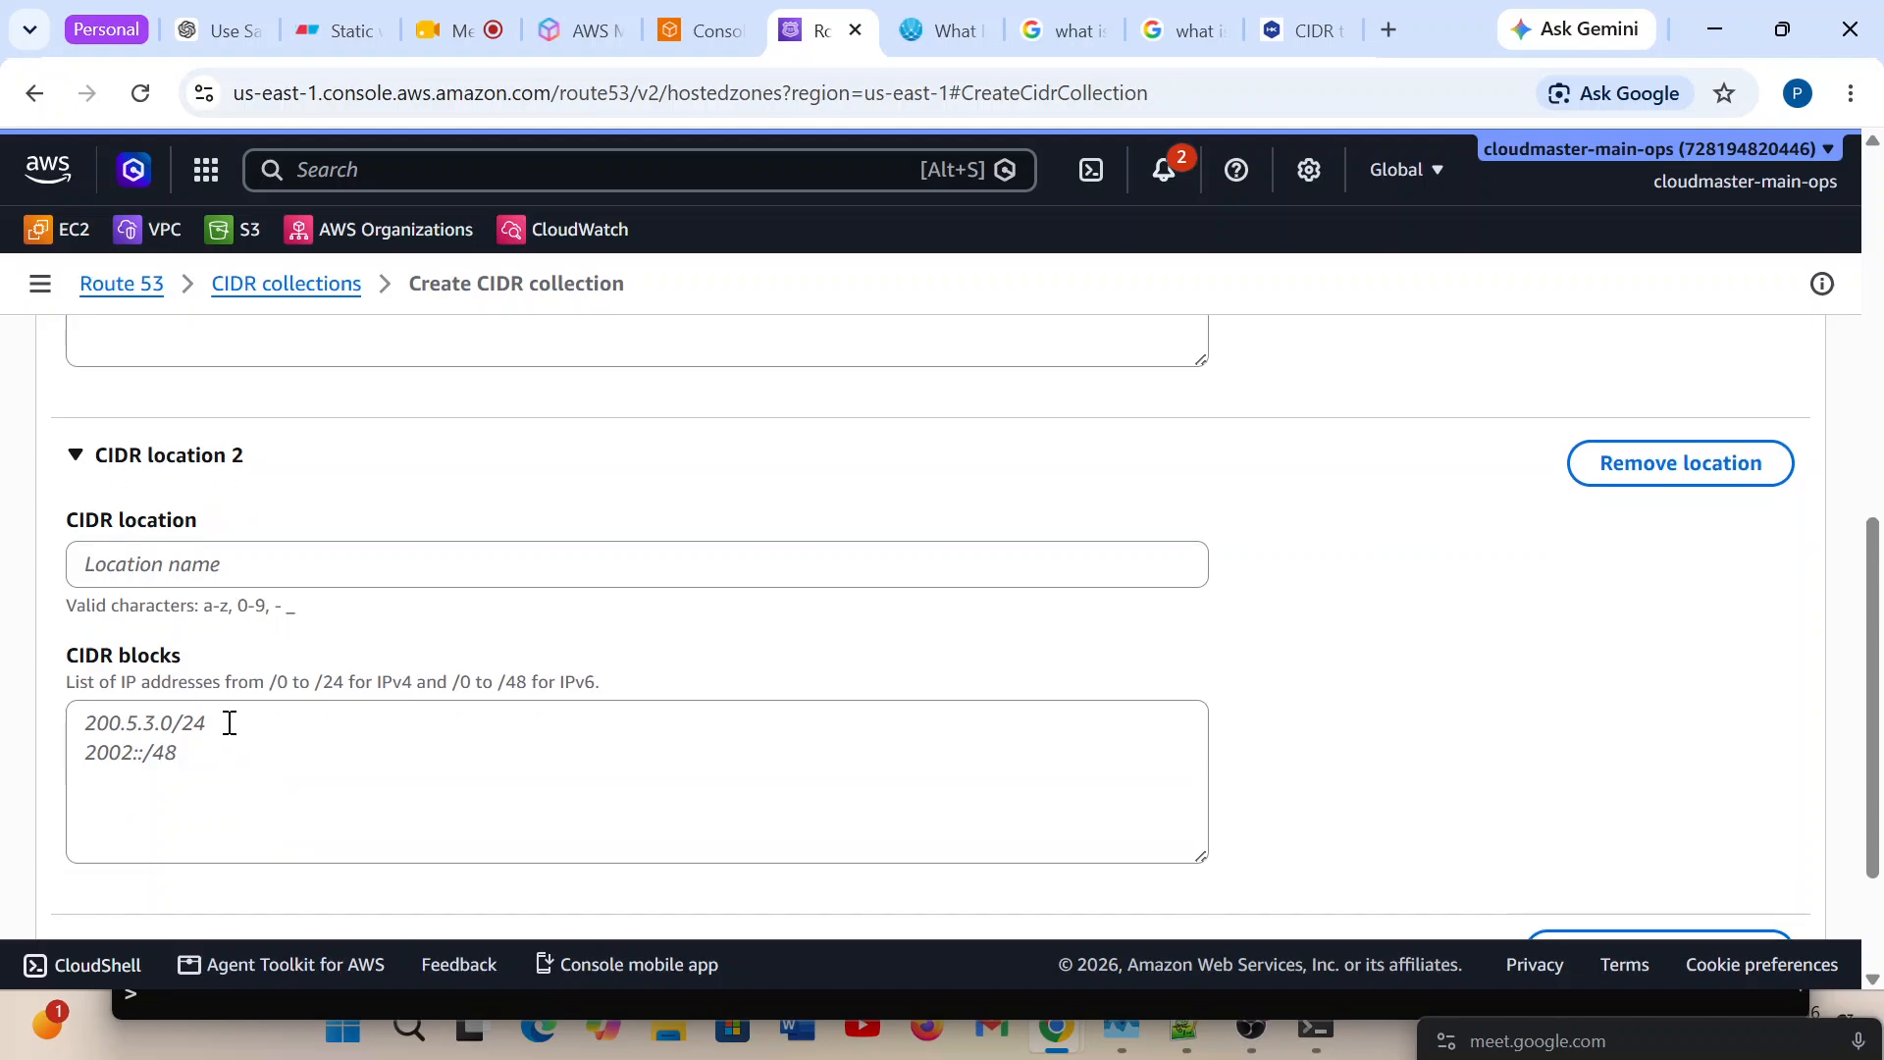
{"action": "left_click", "coordinate": [229, 723]}
{"action": "key", "text": "ctrl+v"}
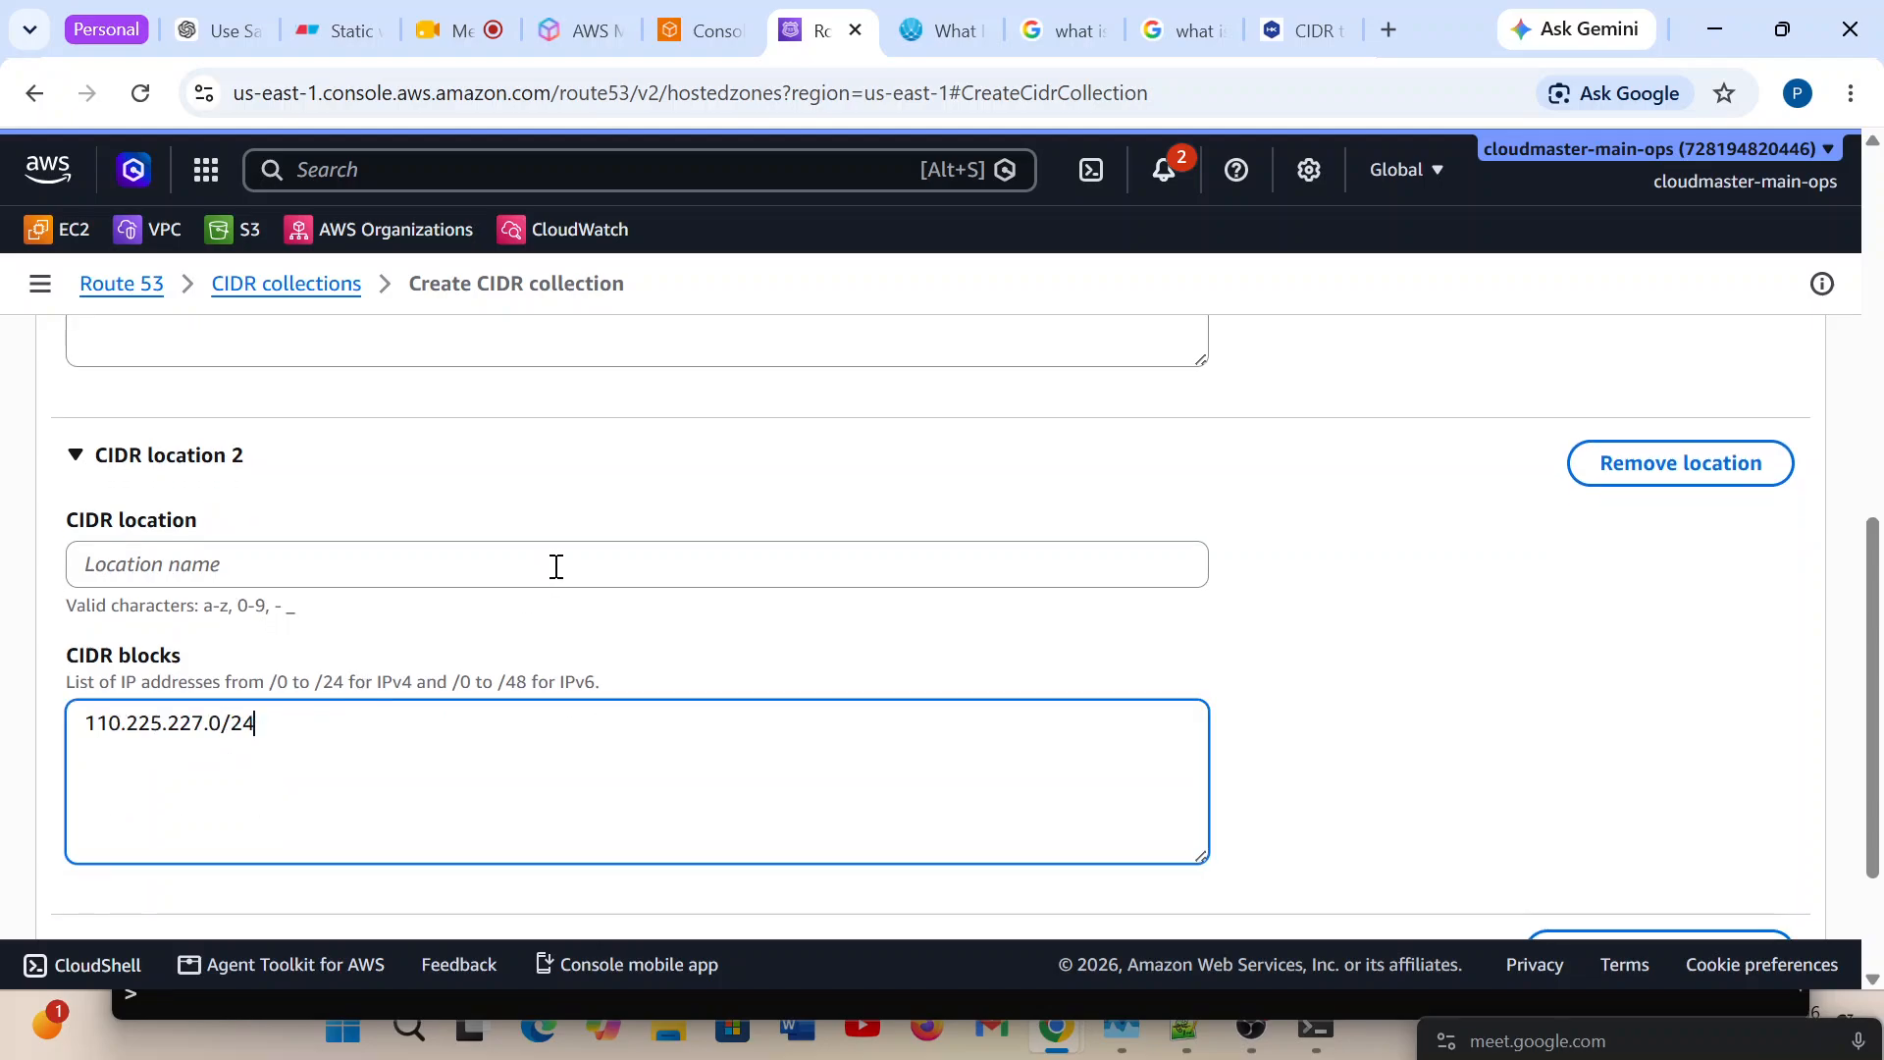
{"action": "left_click", "coordinate": [461, 576]}
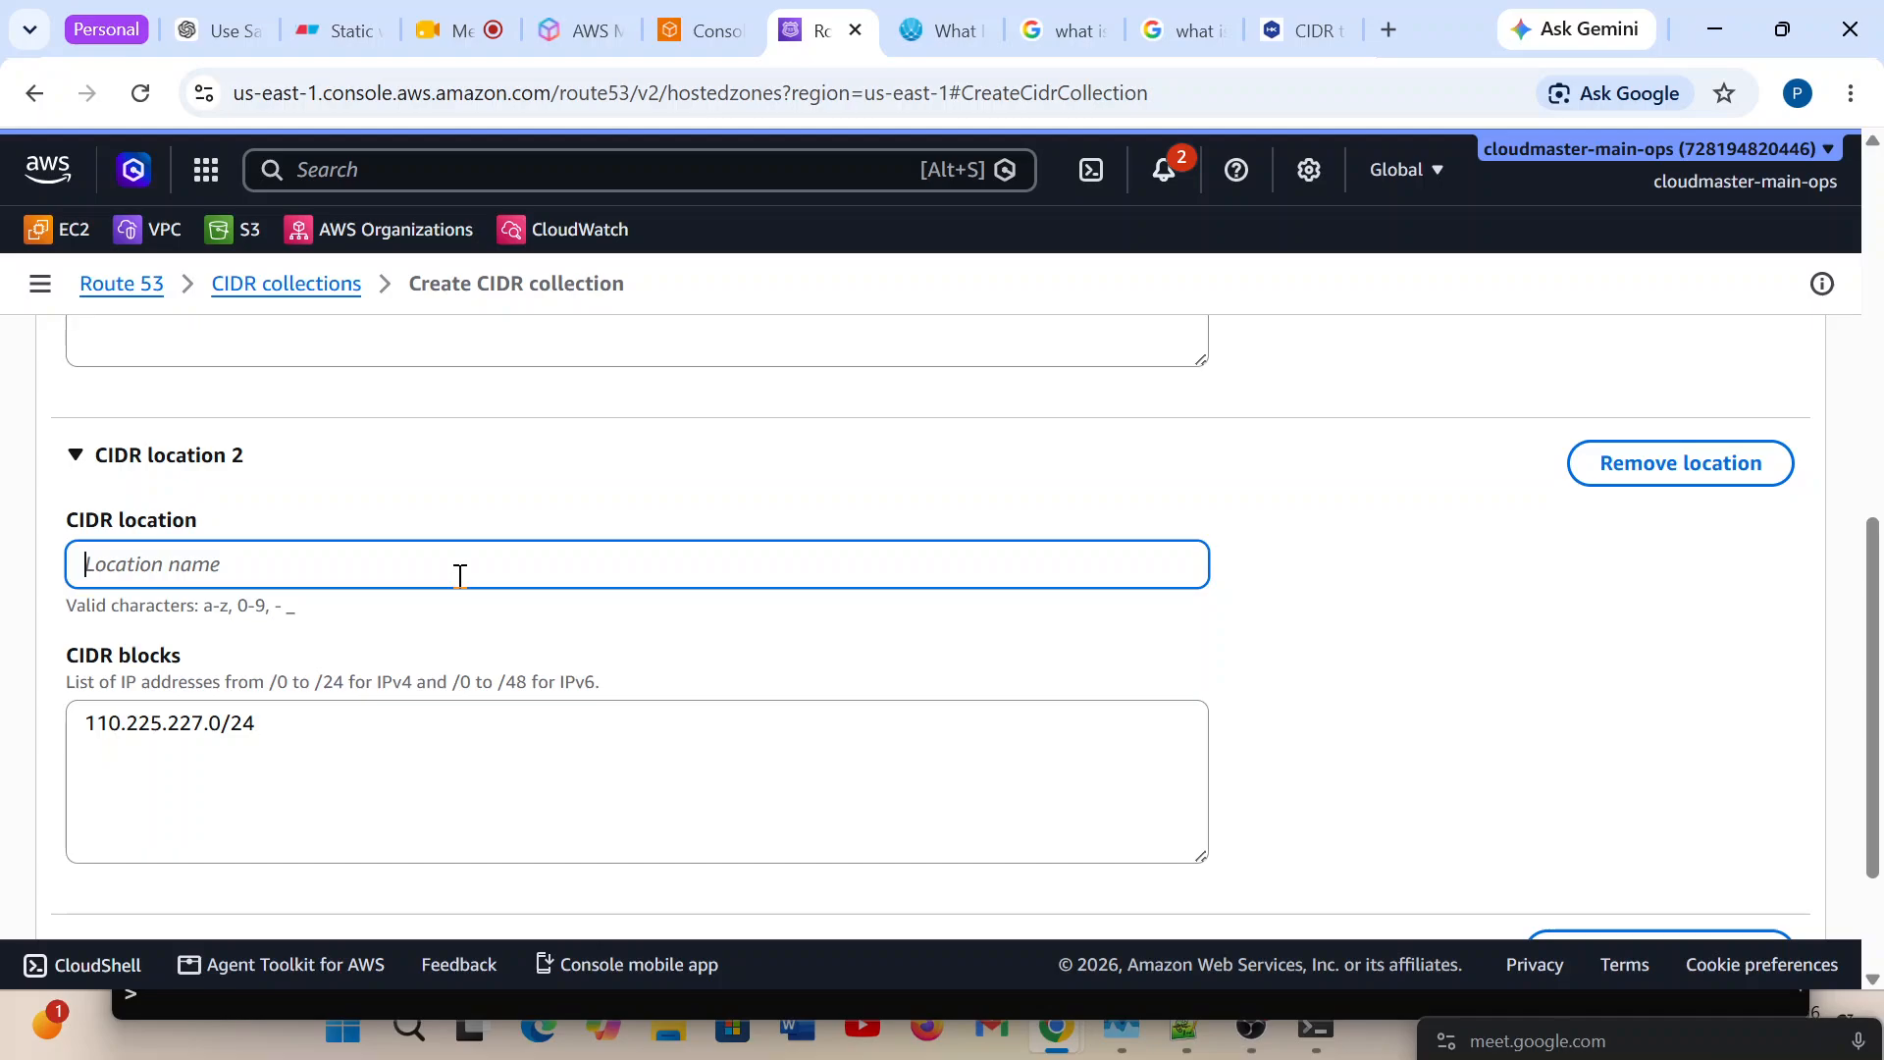
{"action": "type", "text": "bang"}
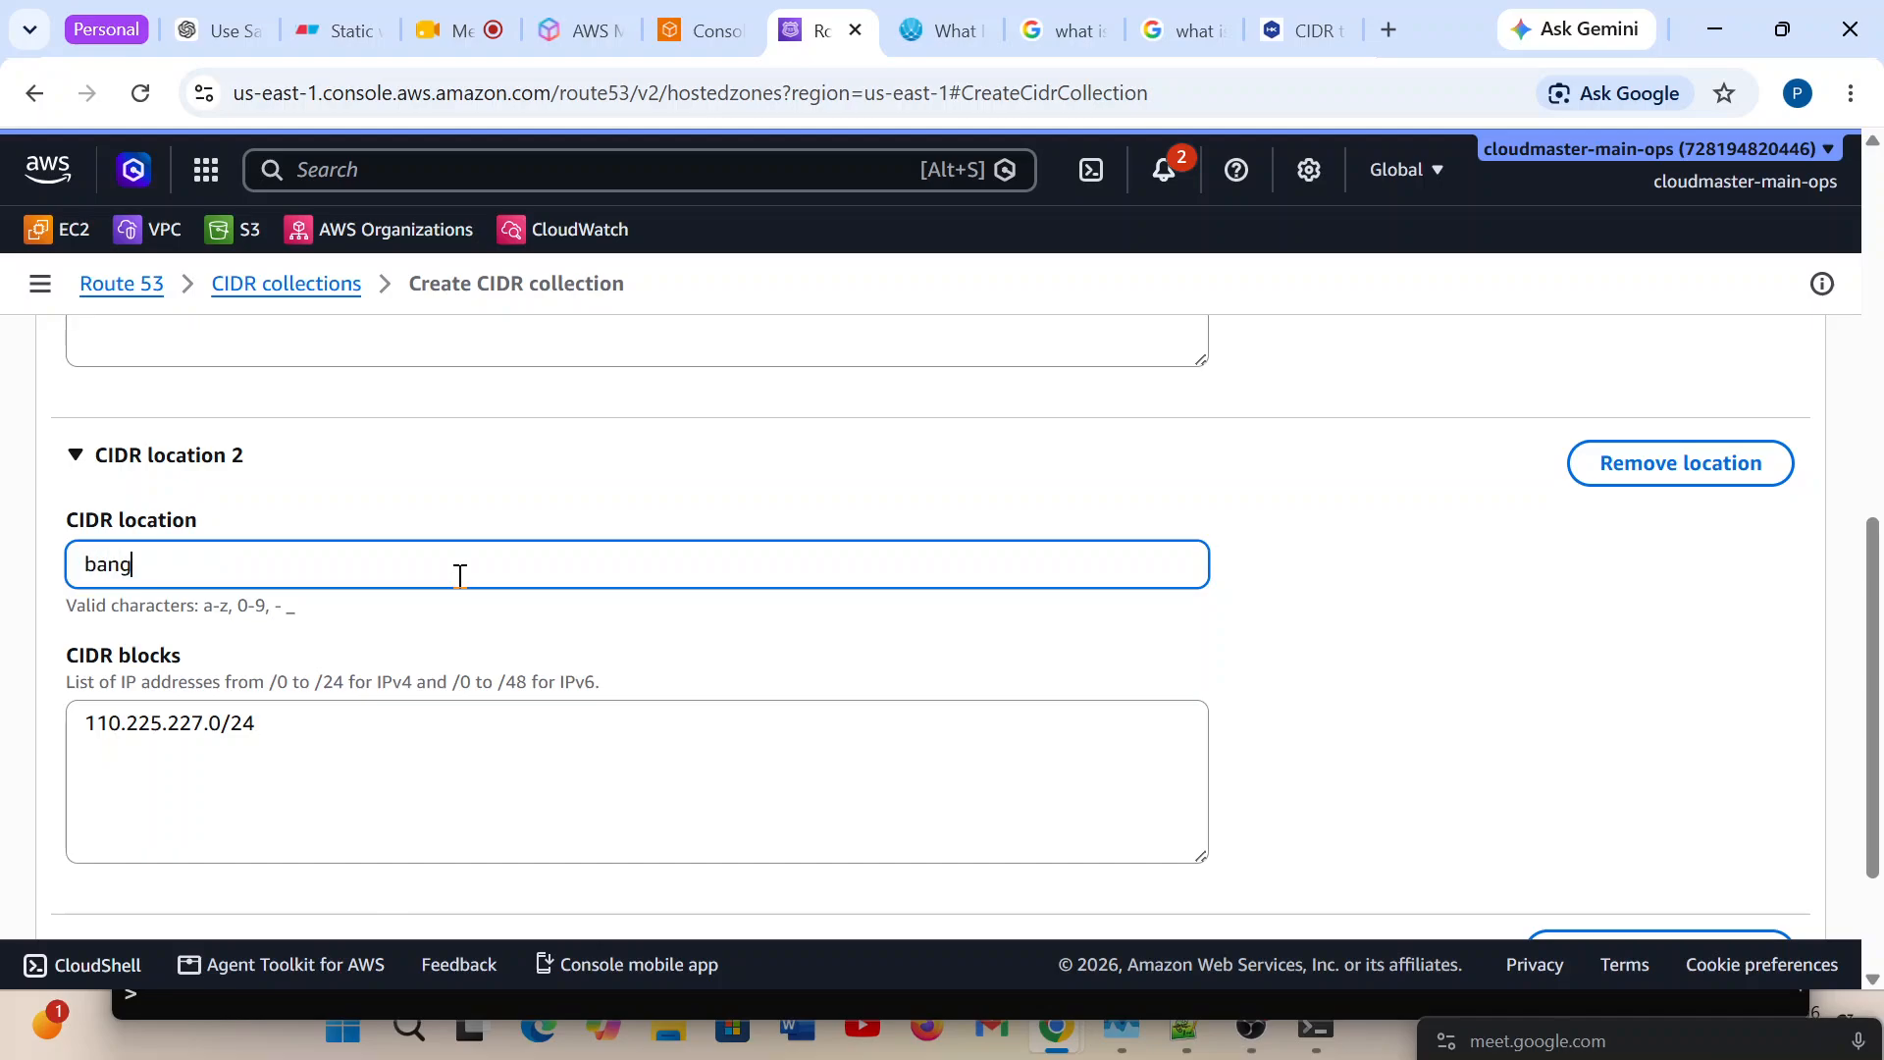
{"action": "key", "text": "BackSpace"}
{"action": "key", "text": "BackSpace"}
{"action": "key", "text": "BackSpace"}
{"action": "key", "text": "BackSpace"}
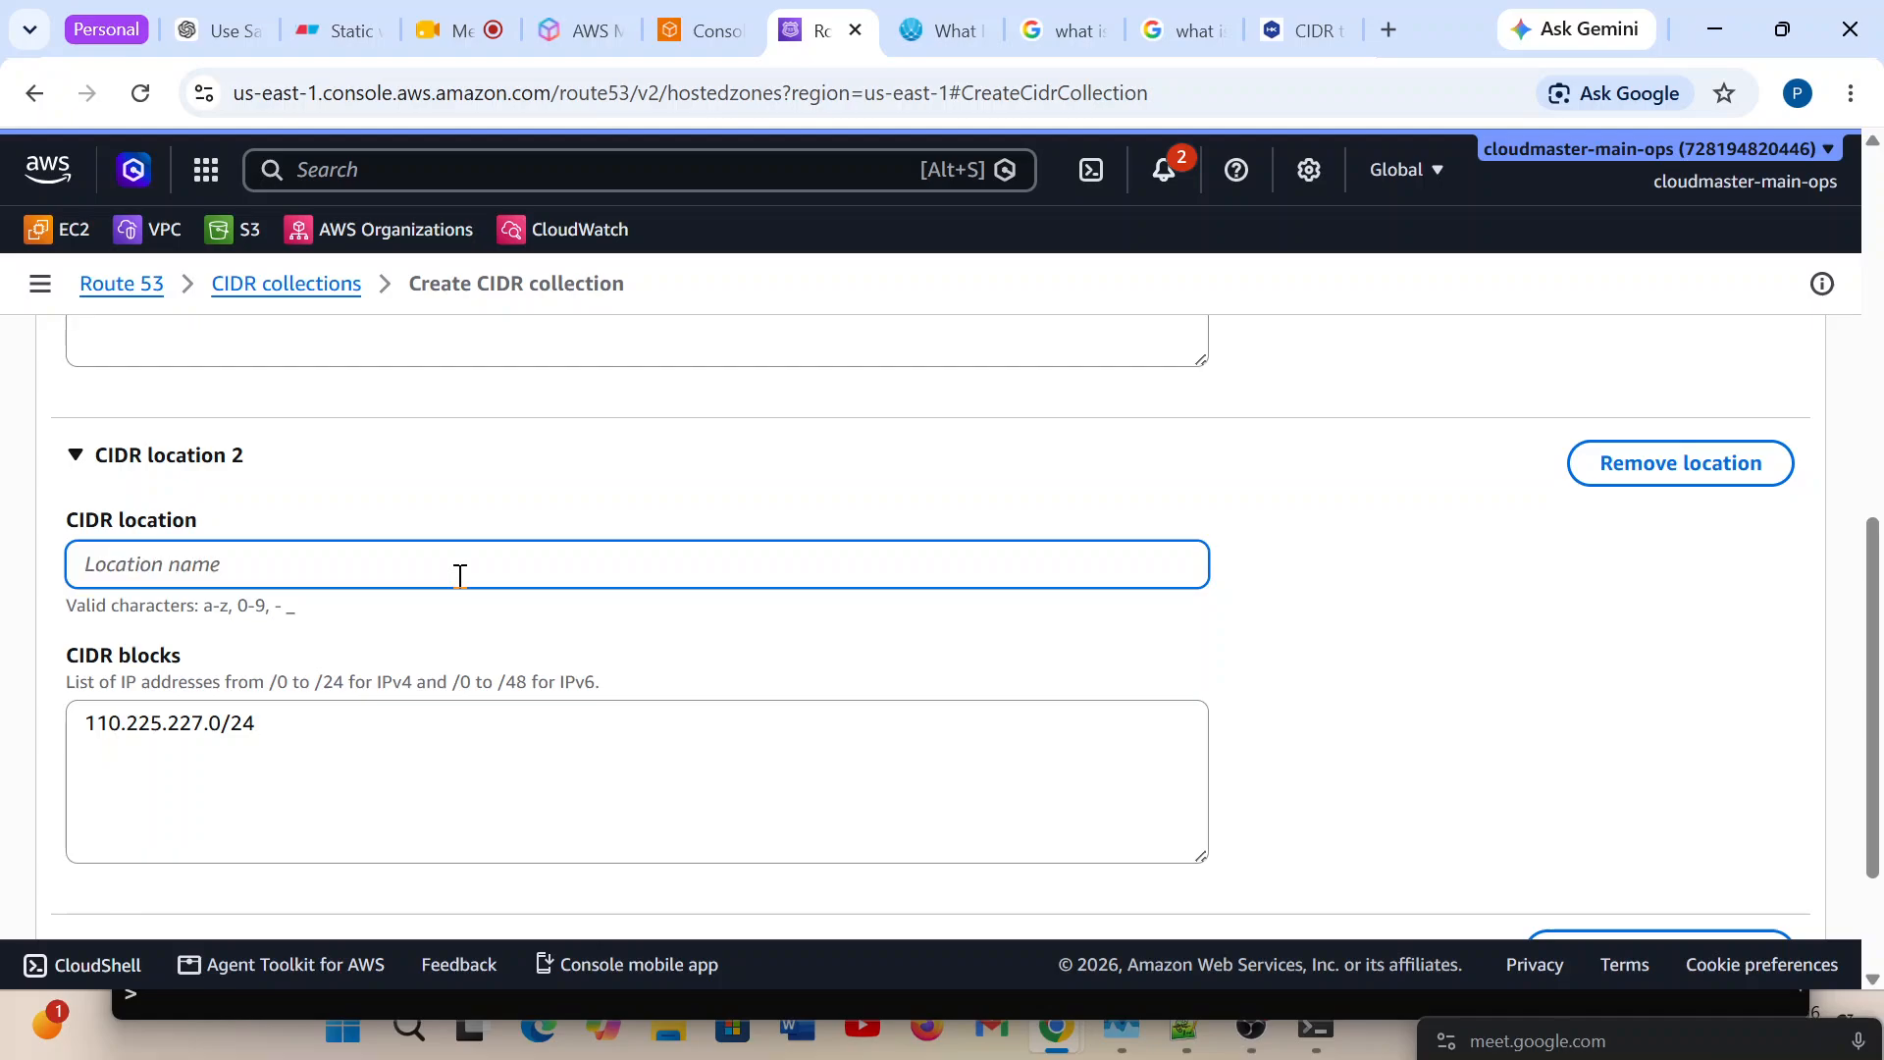
Name CIDR location 2 karnataka.
{"action": "type", "text": "karnataka"}
{"action": "scroll", "coordinate": [484, 569], "scroll_direction": "down", "scroll_amount": 2}
Rename the collection to test-range and create the CIDR collection.
{"action": "scroll", "coordinate": [486, 573], "scroll_direction": "up", "scroll_amount": 5}
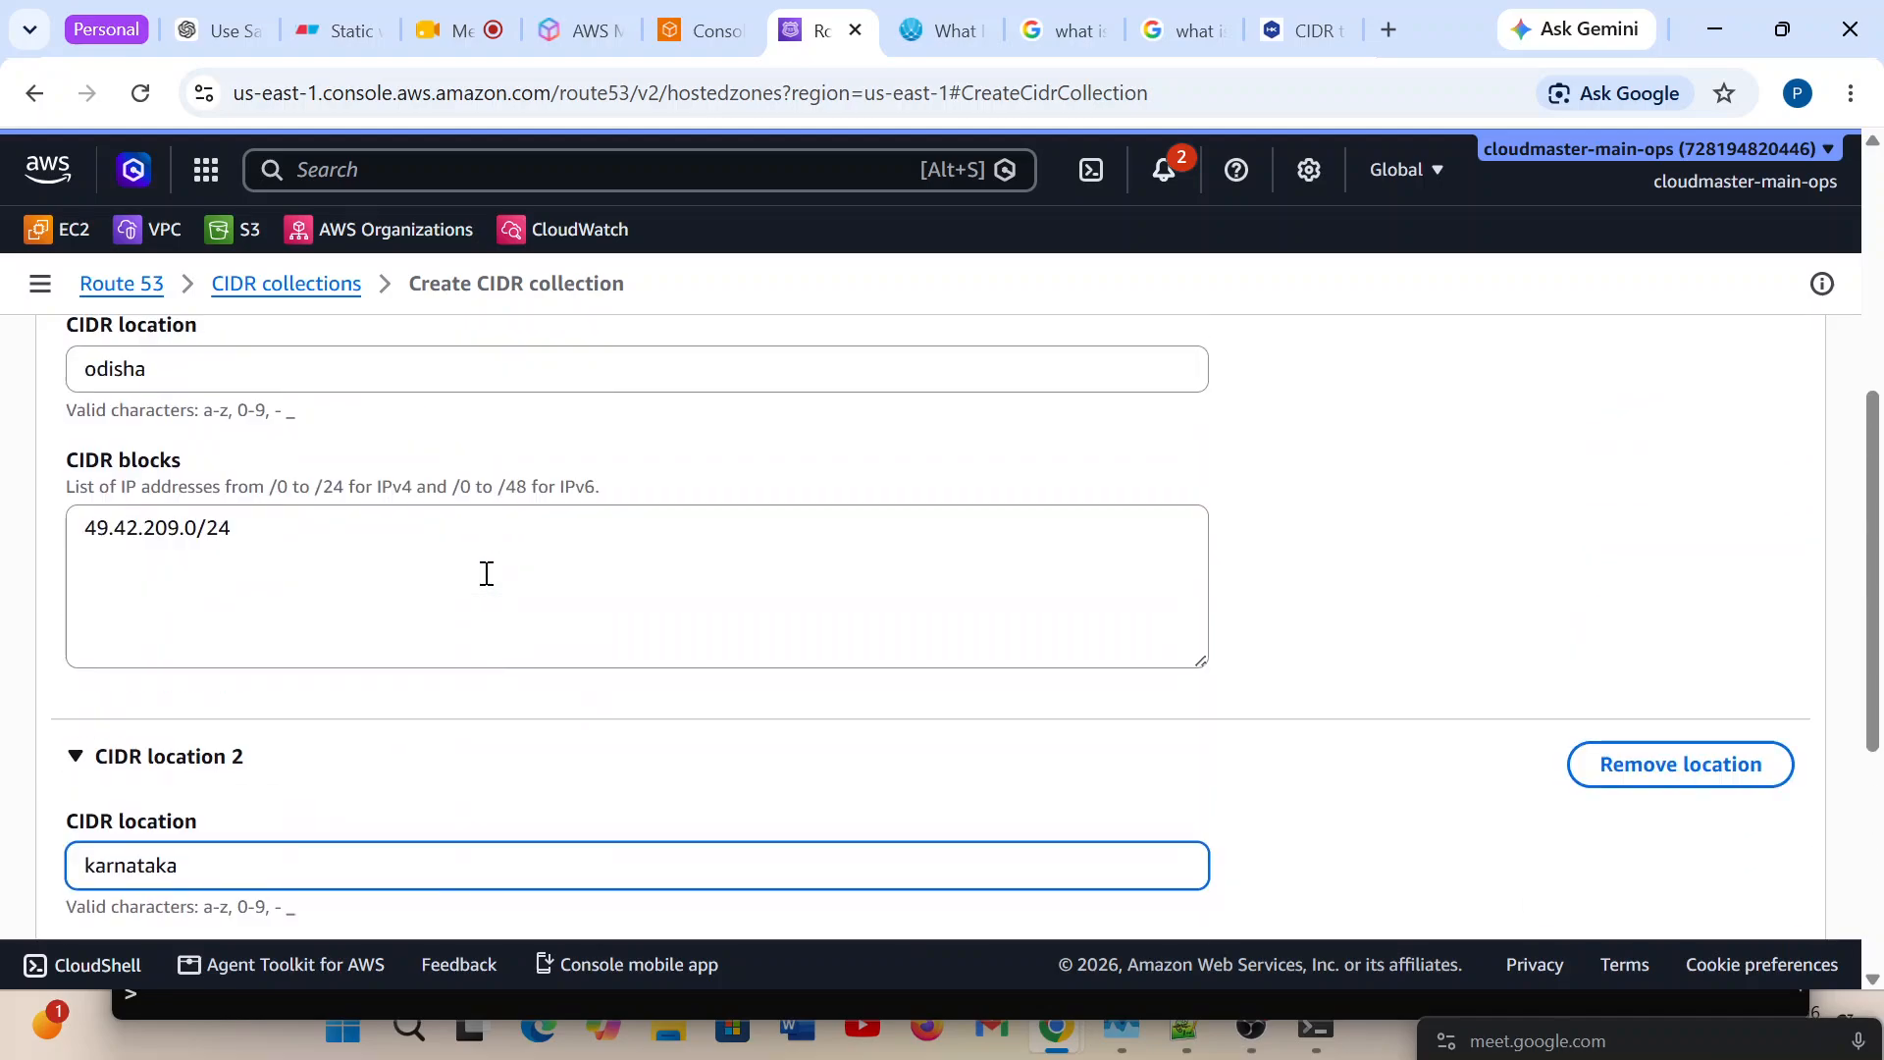
{"action": "scroll", "coordinate": [481, 574], "scroll_direction": "up", "scroll_amount": 5}
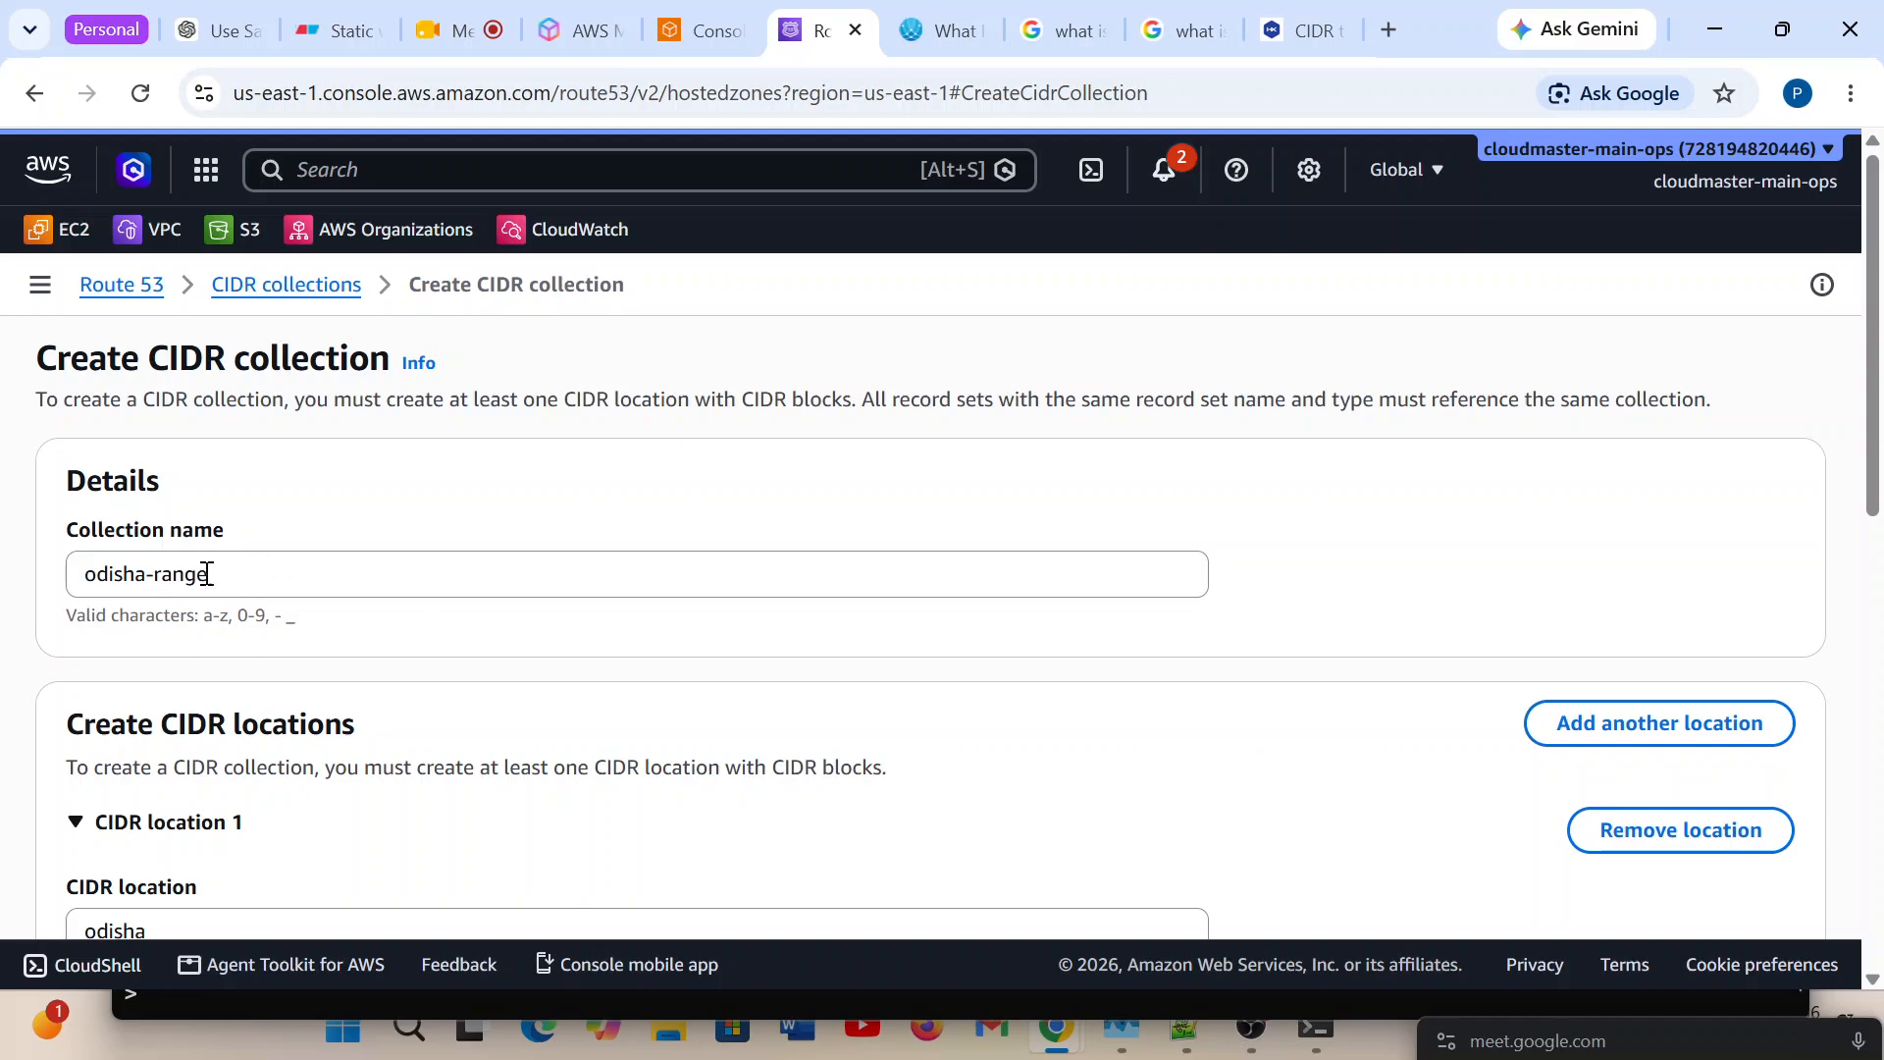
{"action": "left_click_drag", "start_coordinate": [232, 577], "coordinate": [81, 575]}
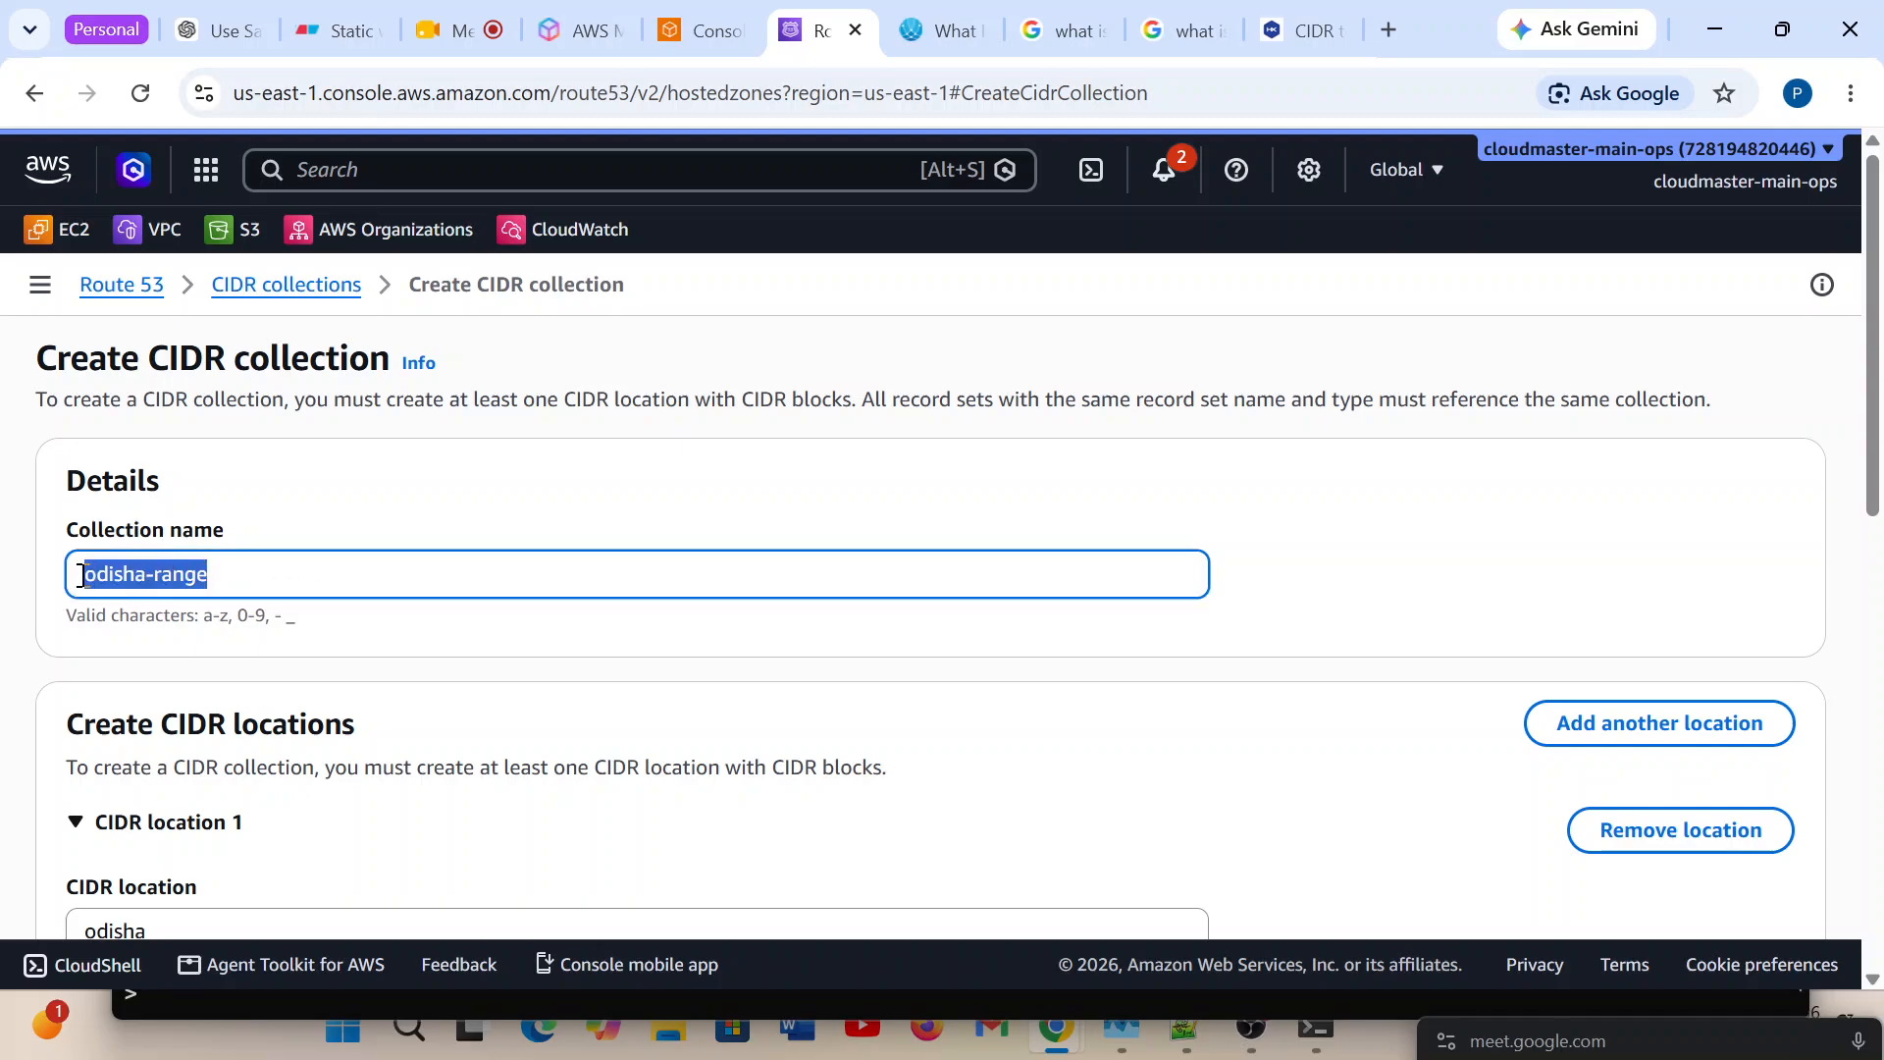
{"action": "key", "text": "BackSpace"}
{"action": "type", "text": "test"}
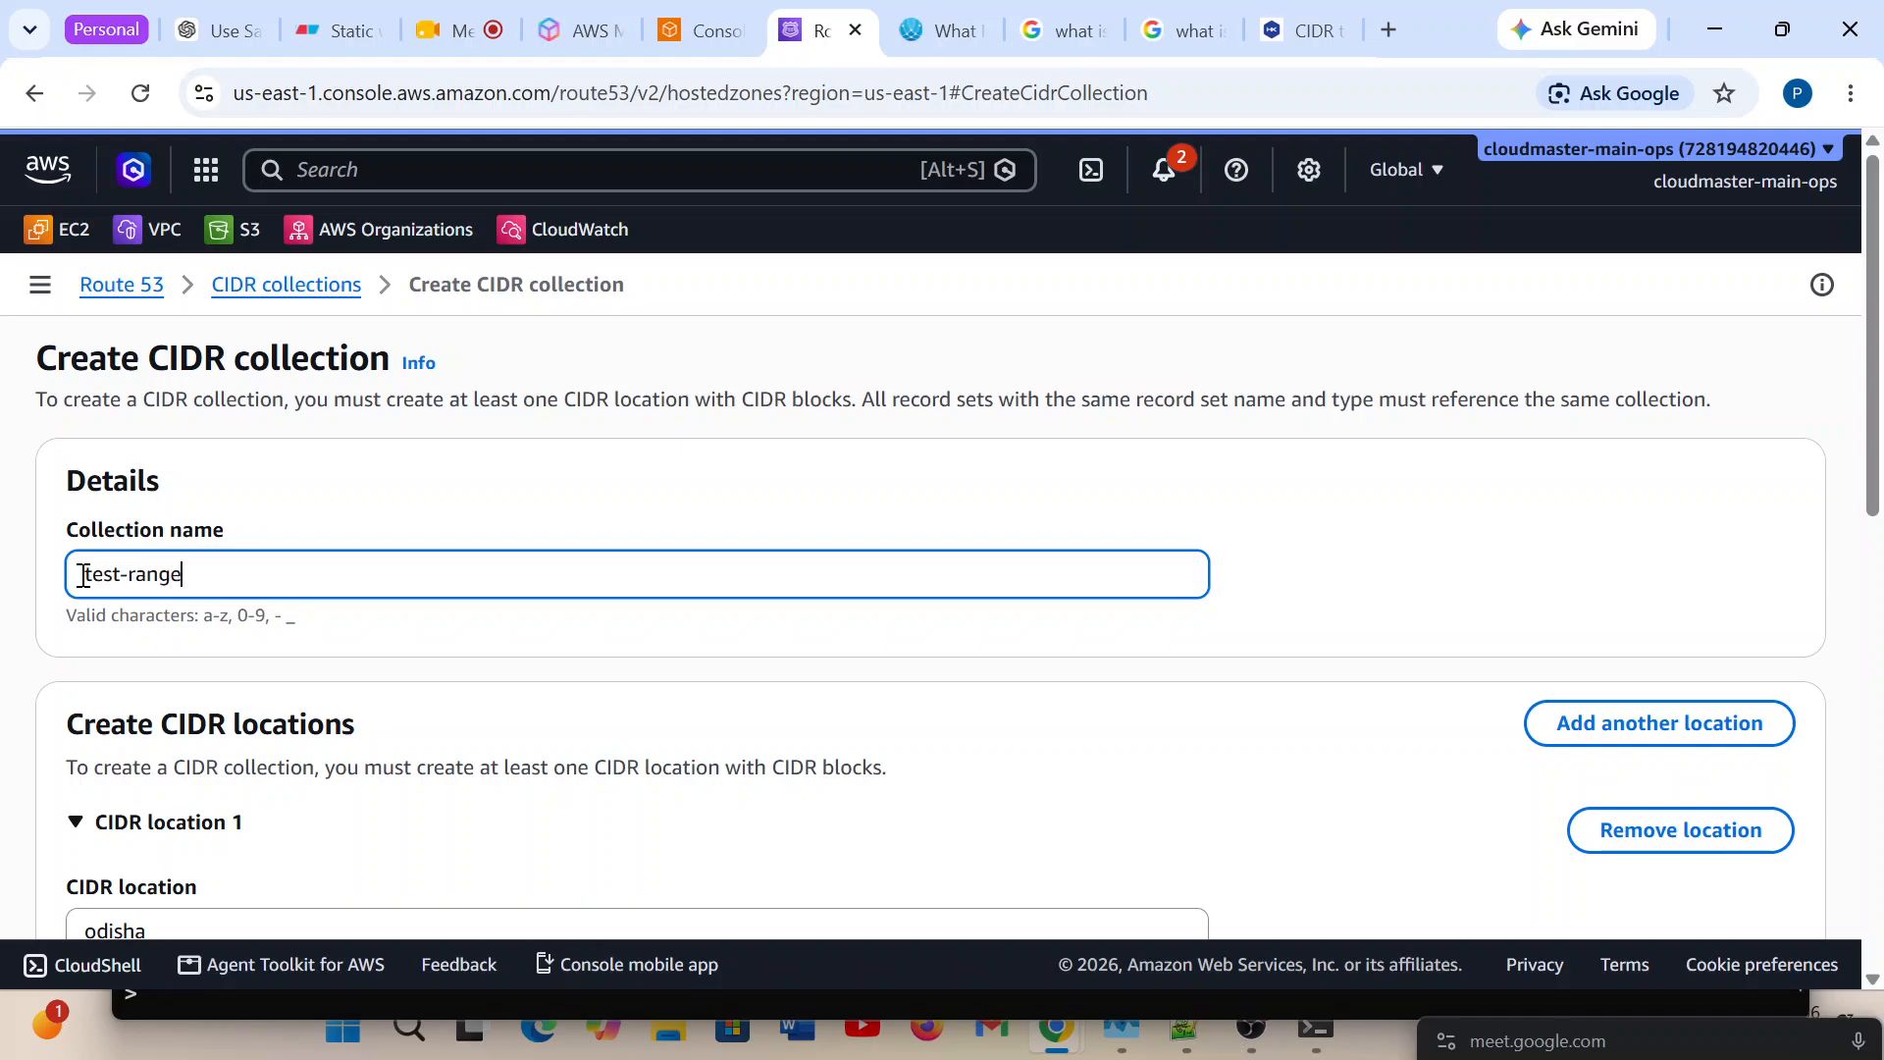
{"action": "scroll", "coordinate": [1081, 628], "scroll_direction": "down", "scroll_amount": 10}
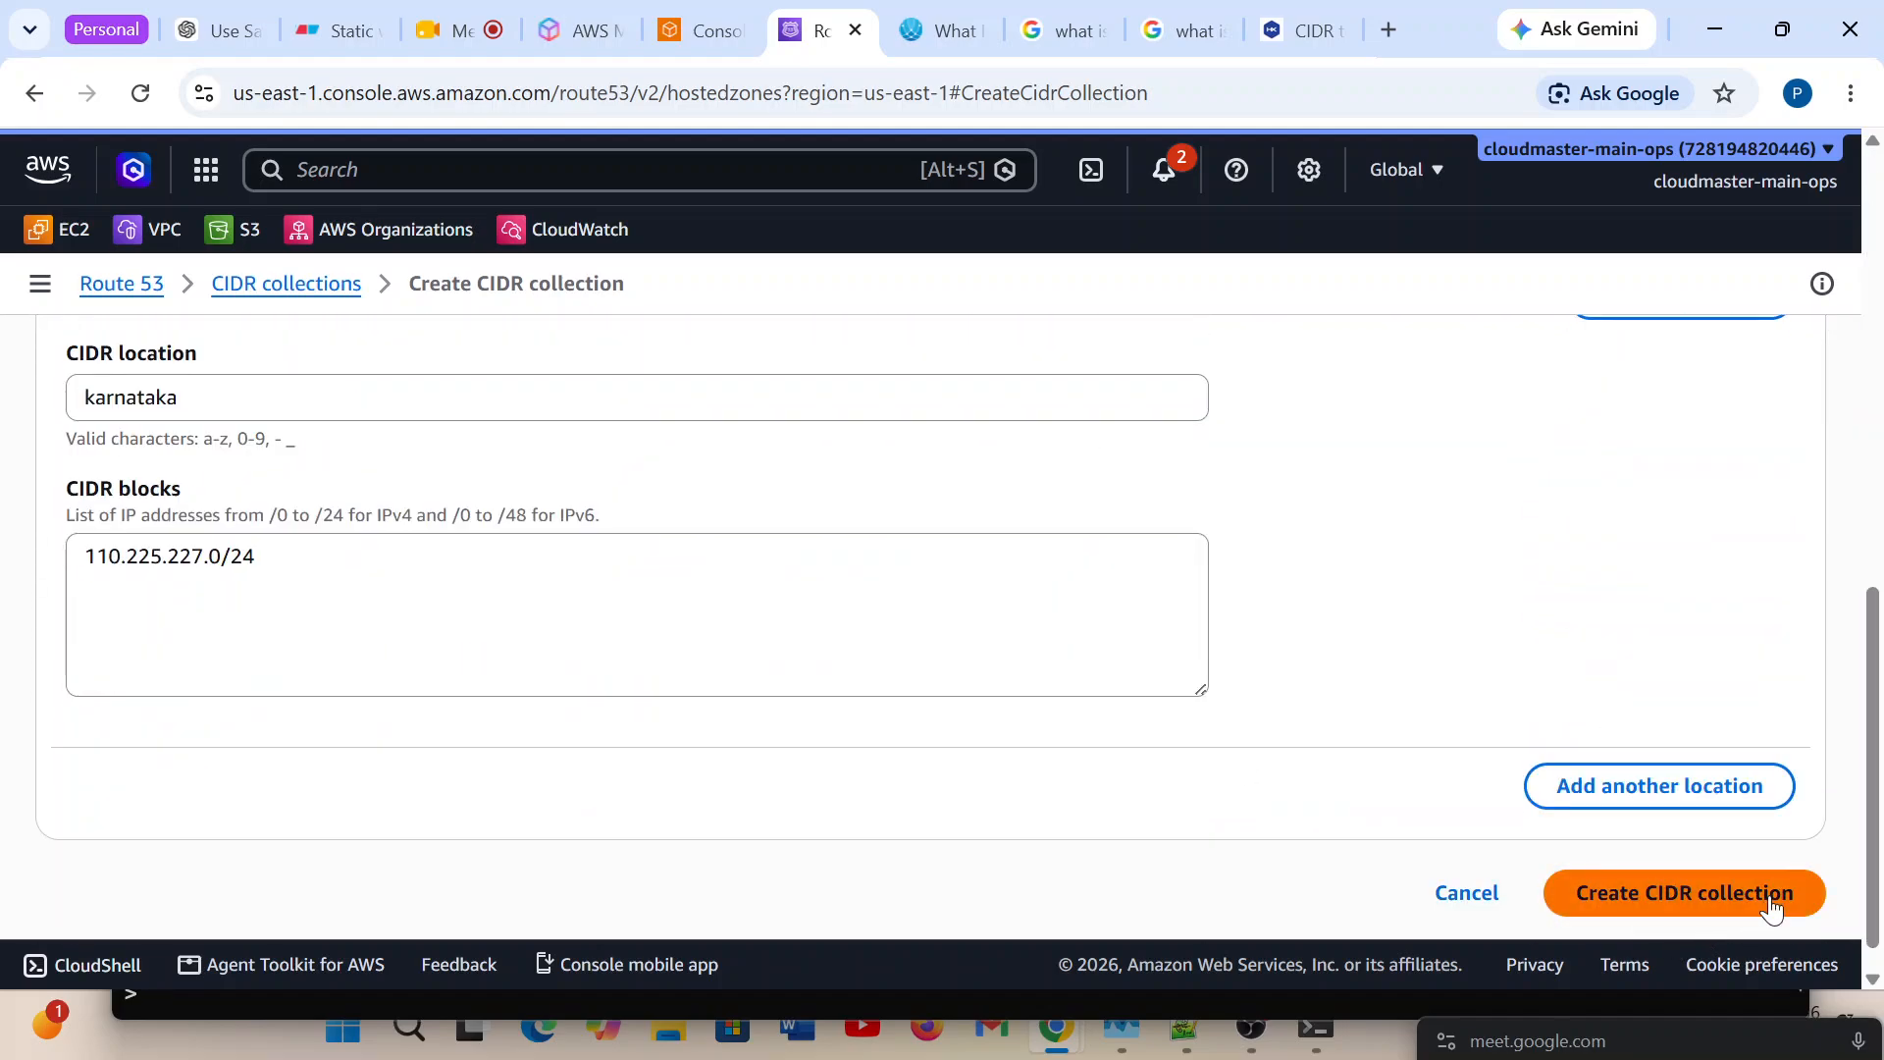
{"action": "left_click", "coordinate": [1772, 908]}
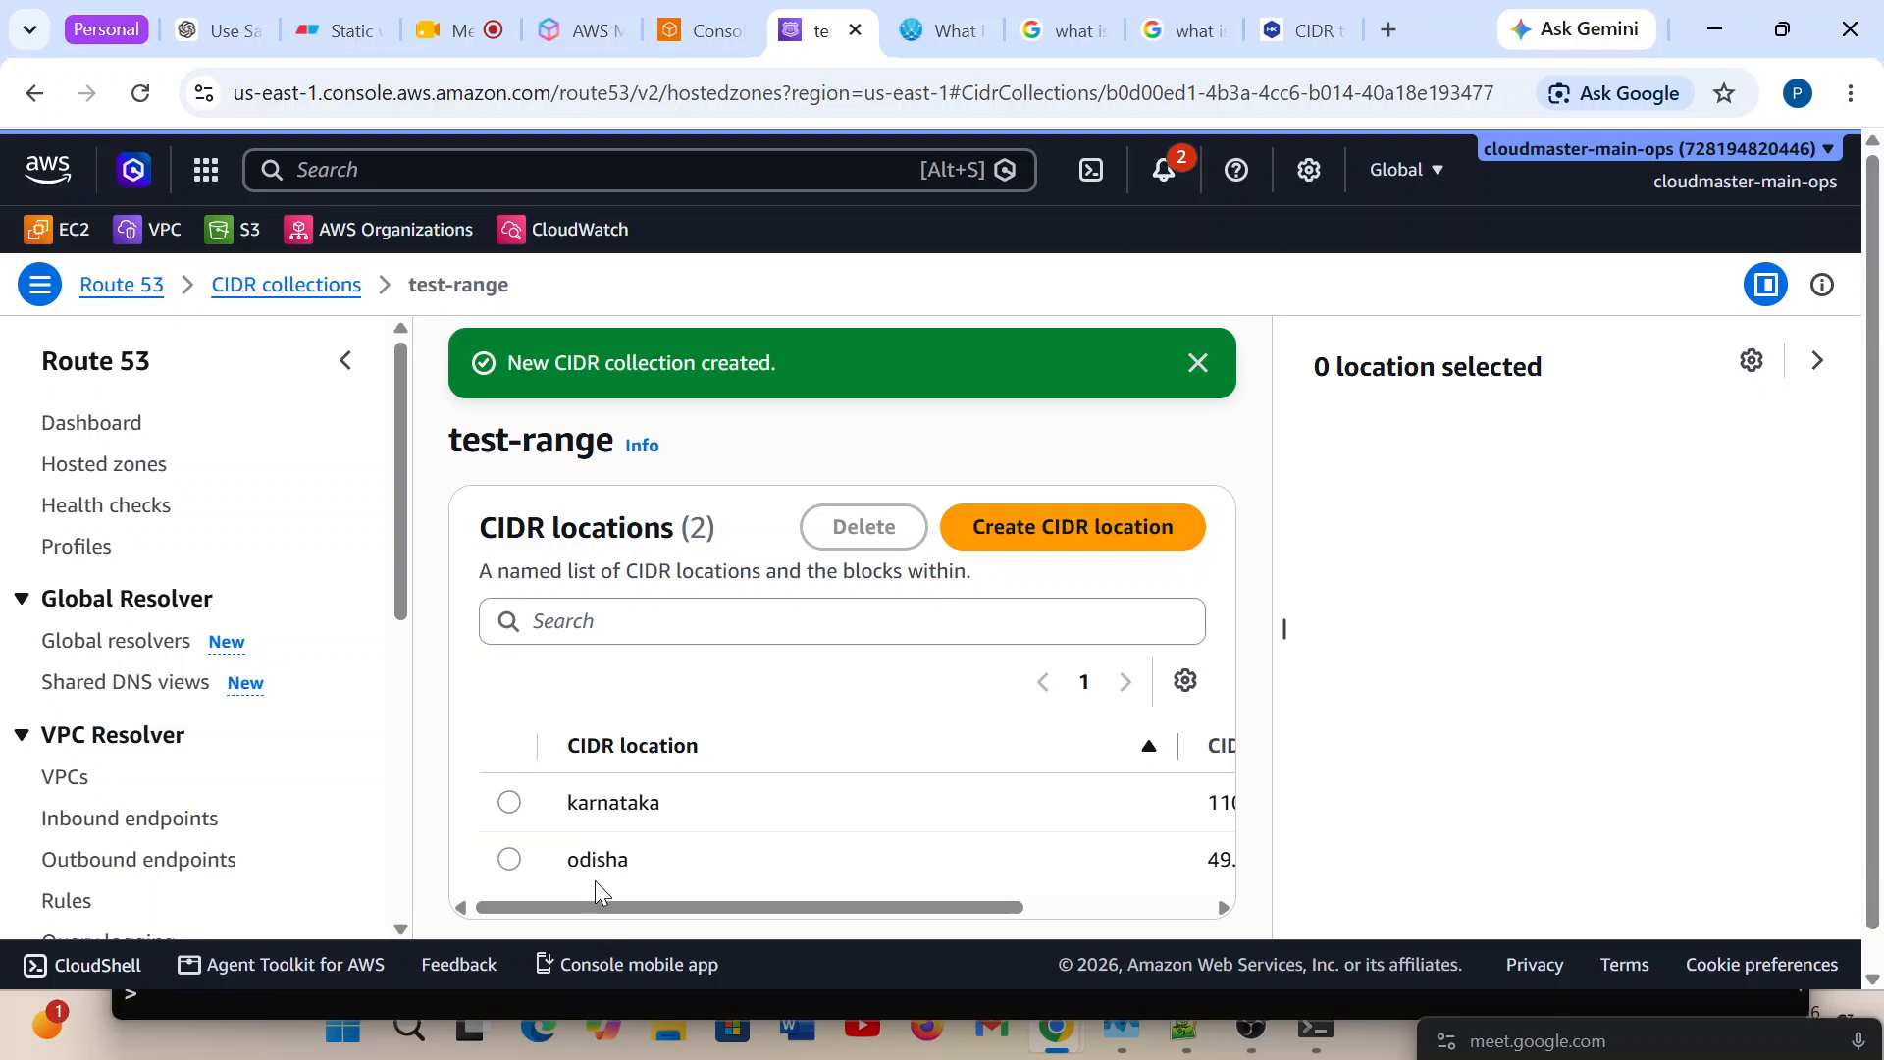
Review the CIDR blocks of the test-range locations and highlight the karnataka block.
{"action": "left_click_drag", "start_coordinate": [592, 903], "coordinate": [887, 908]}
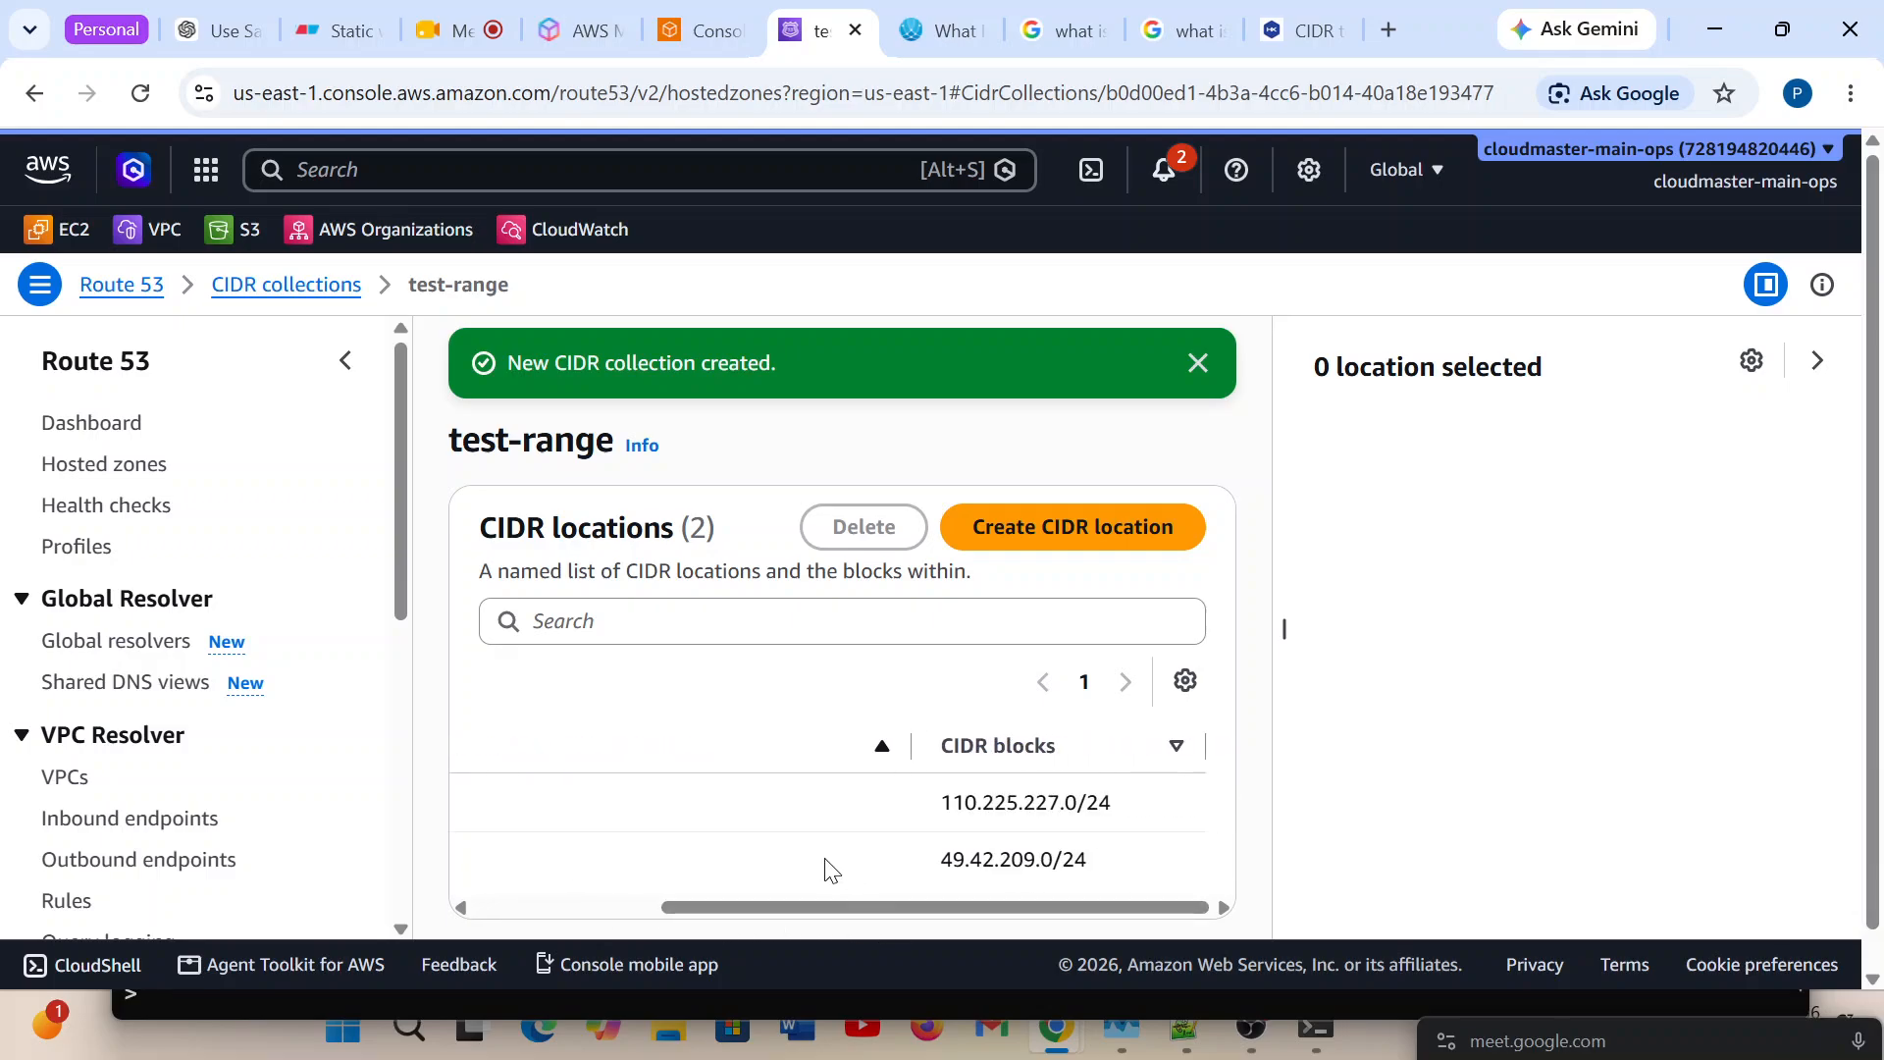
{"action": "left_click_drag", "start_coordinate": [1137, 814], "coordinate": [944, 805]}
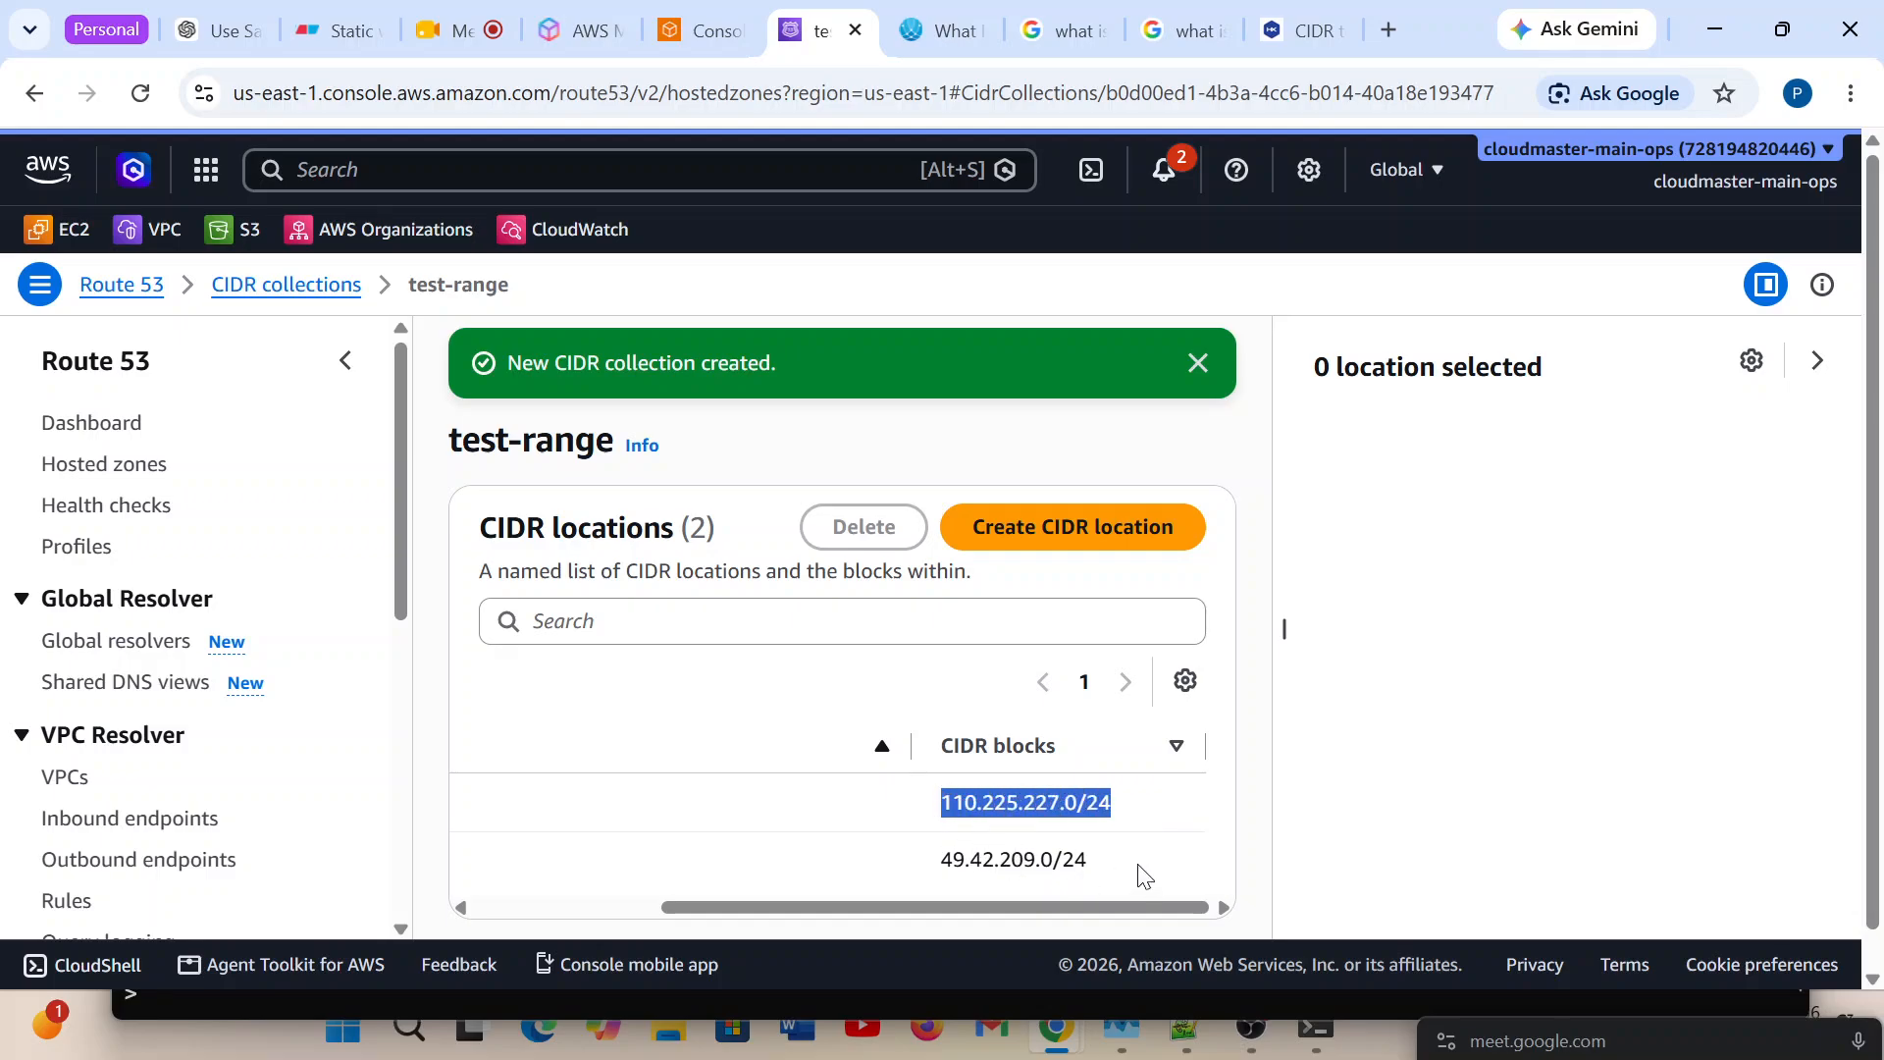
Highlight the odisha CIDR block, dismiss the creation notice, and review the location names in the test-range collection.
{"action": "left_click_drag", "start_coordinate": [1138, 865], "coordinate": [959, 878]}
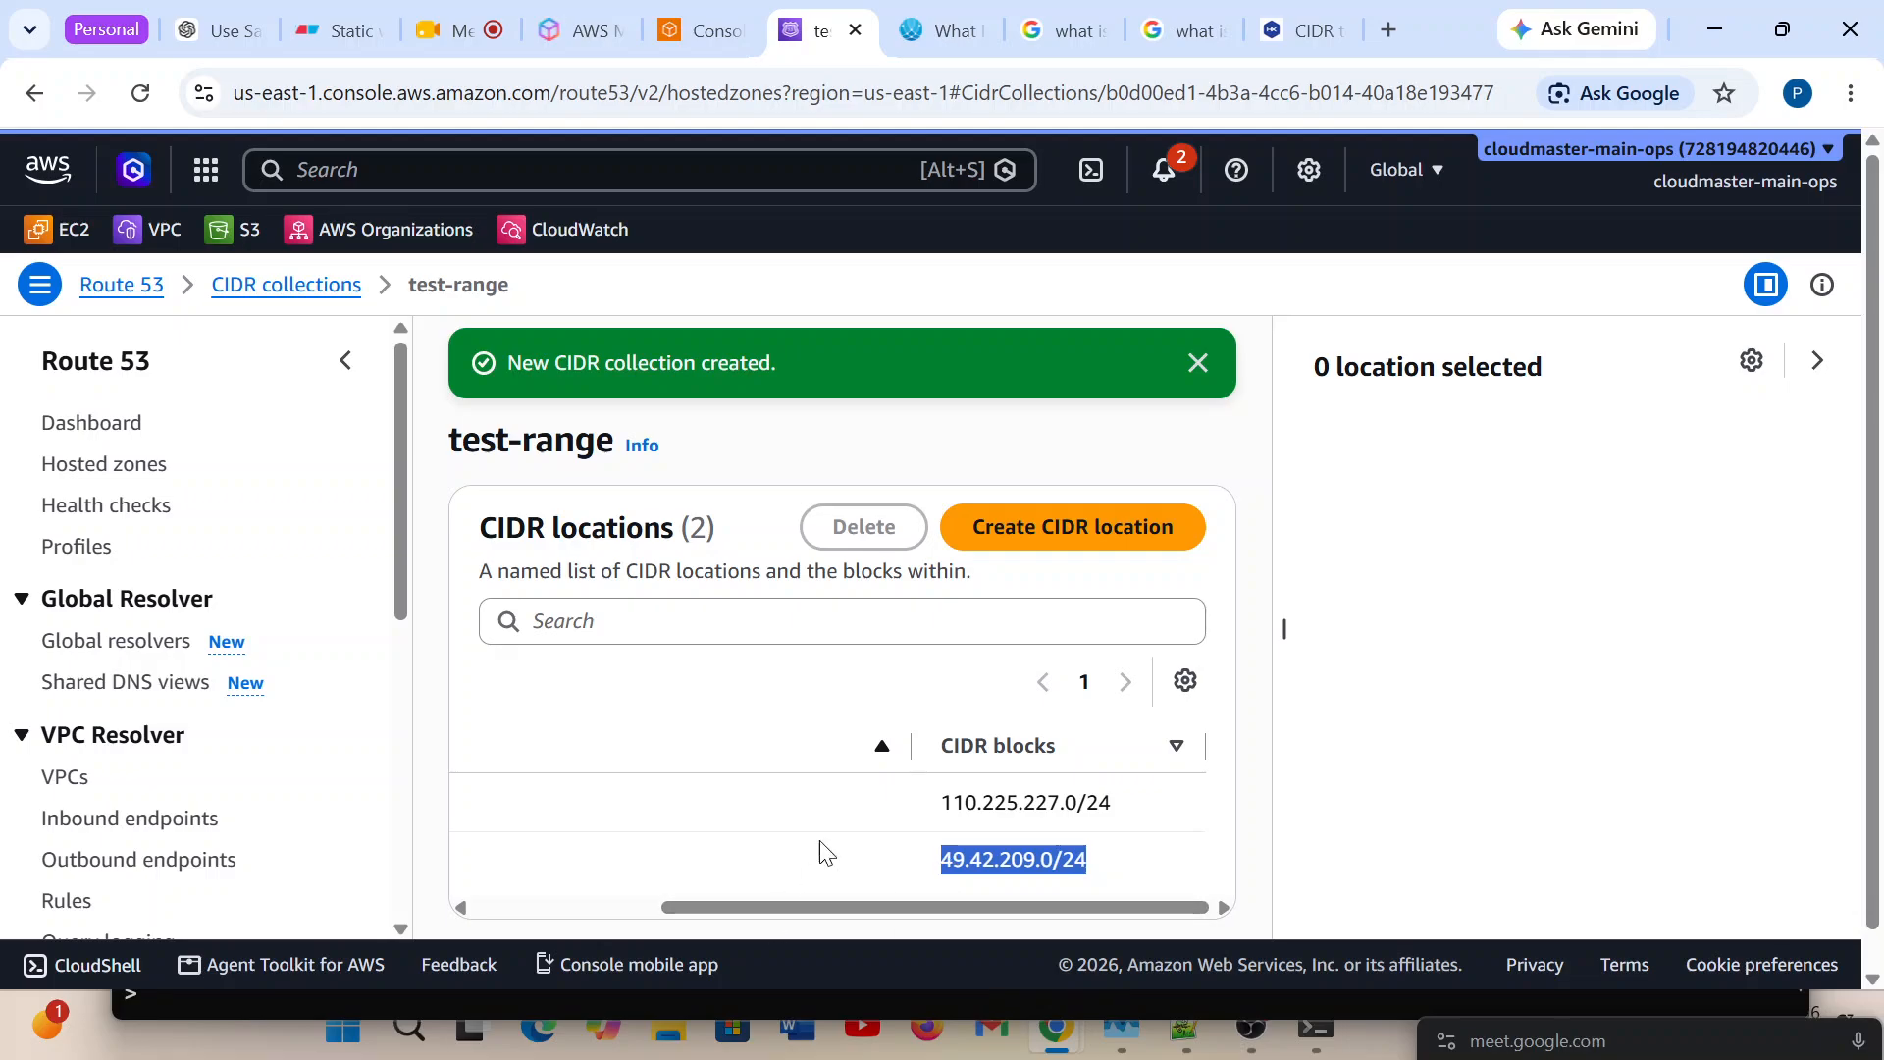
{"action": "left_click", "coordinate": [1200, 362]}
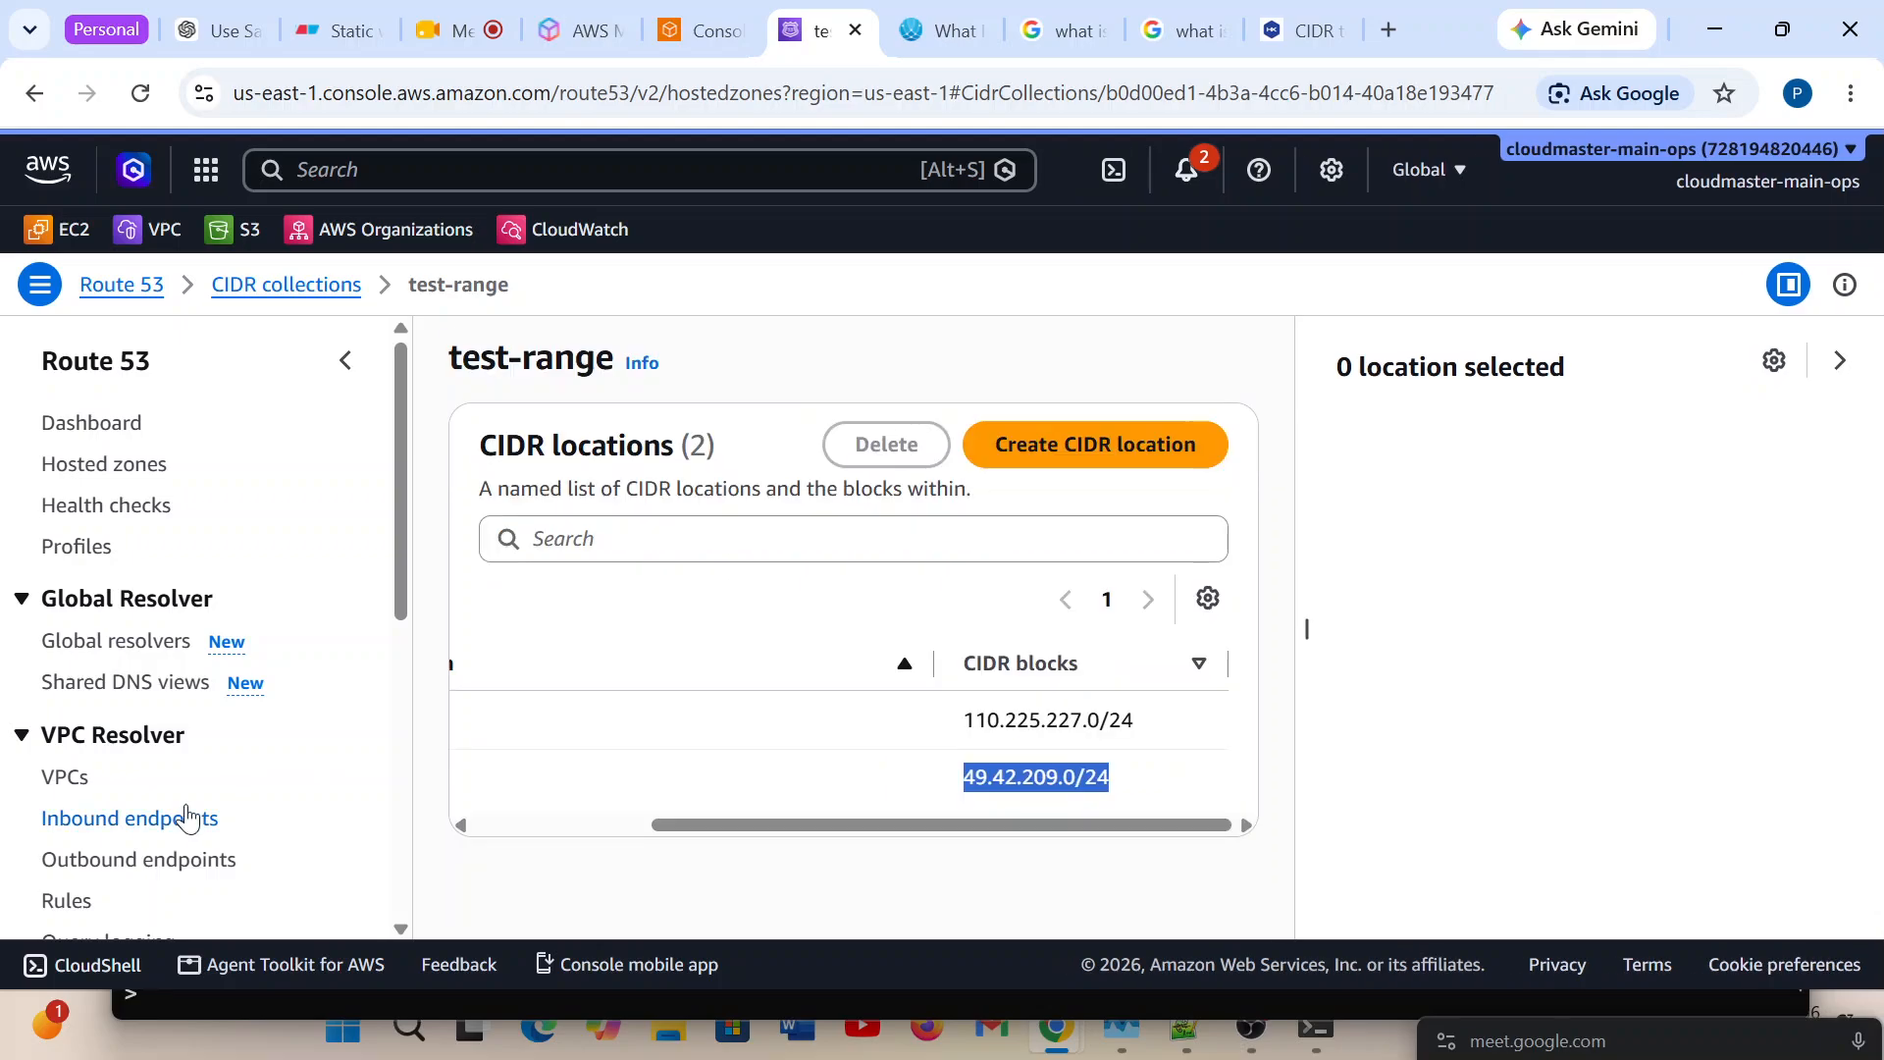
{"action": "scroll", "coordinate": [103, 746], "scroll_direction": "down", "scroll_amount": 6}
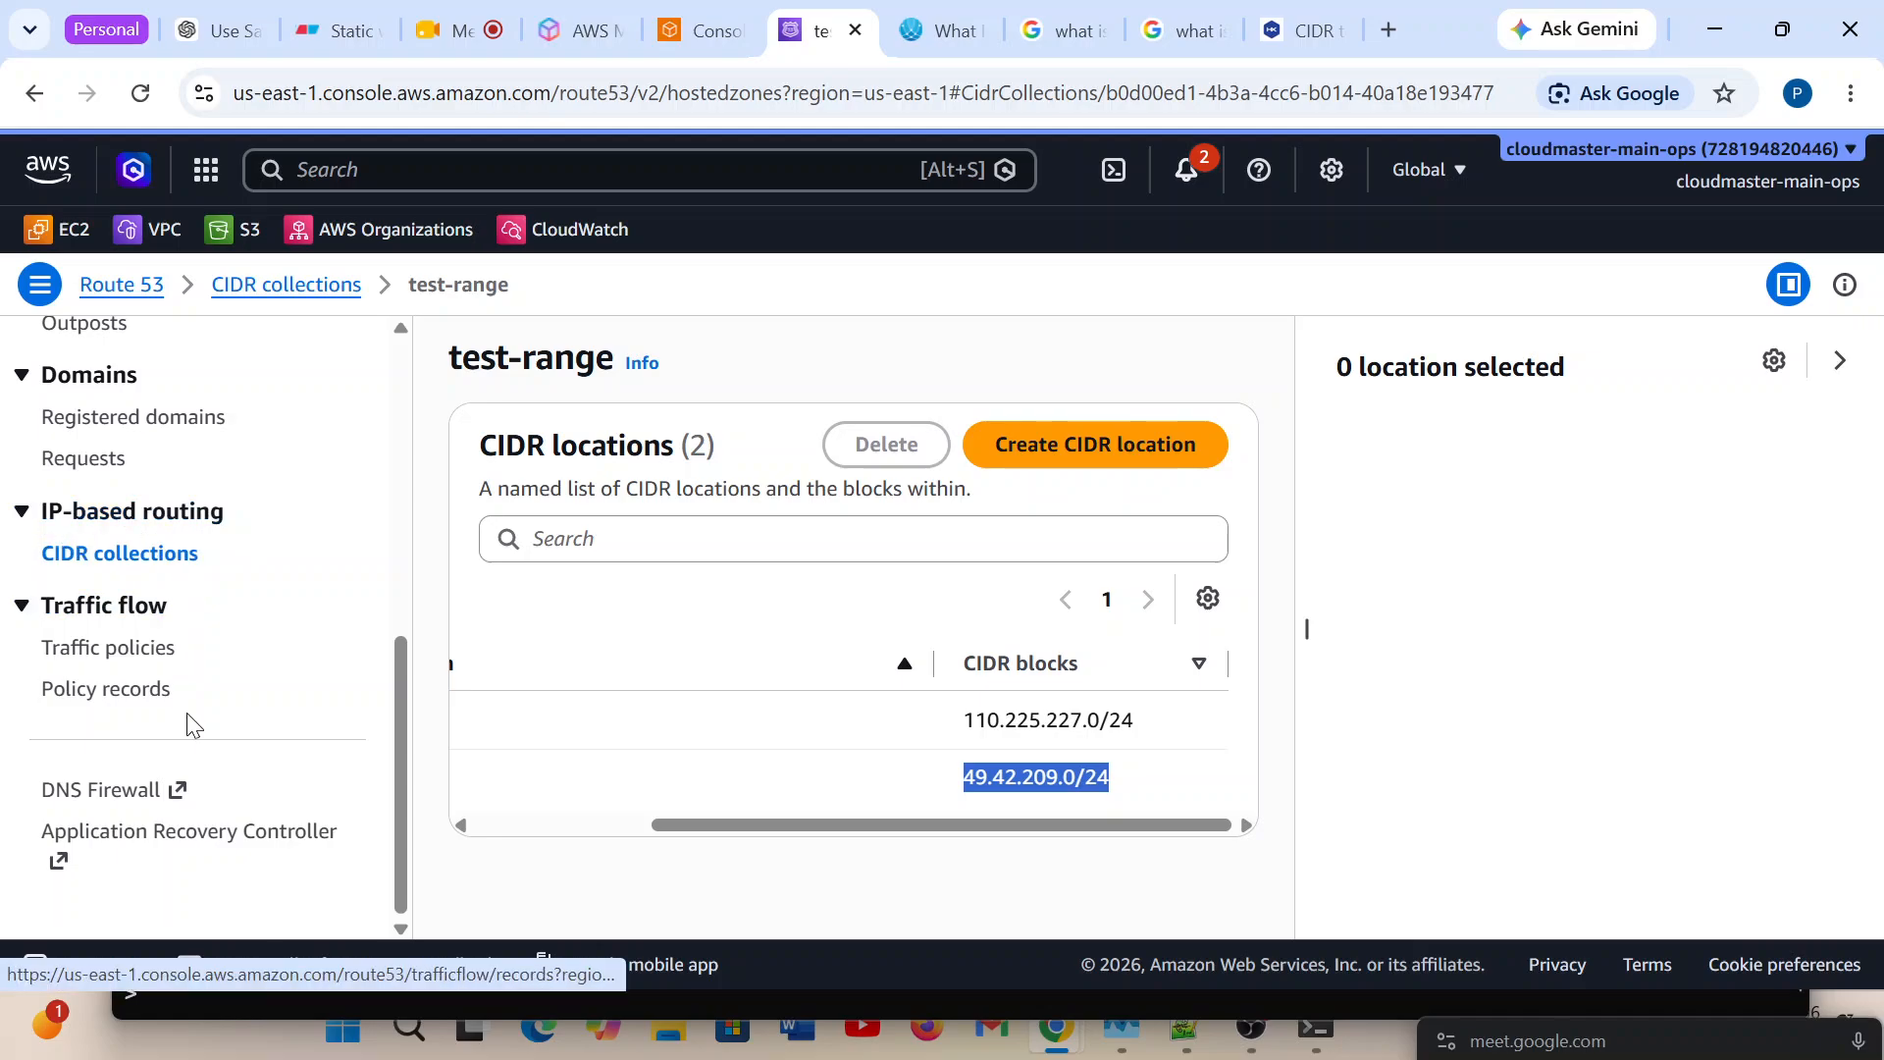
{"action": "scroll", "coordinate": [186, 726], "scroll_direction": "up", "scroll_amount": 8}
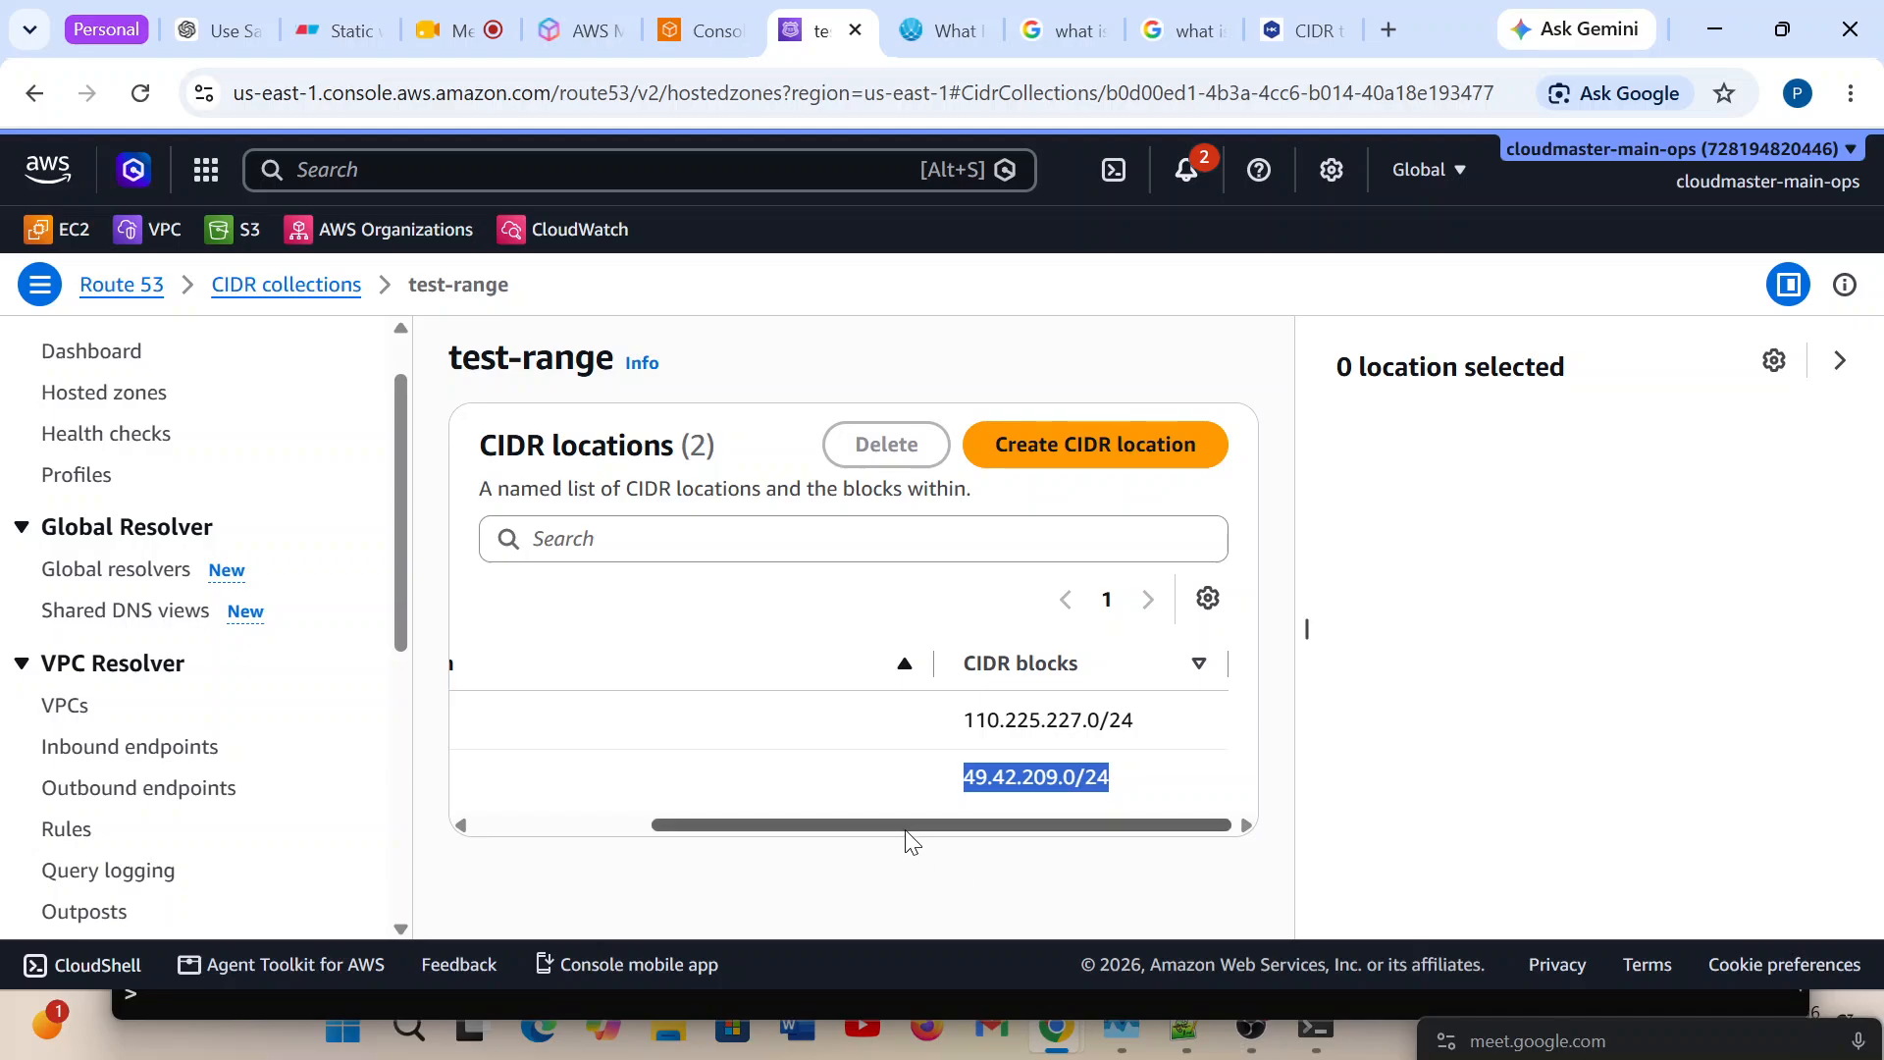
{"action": "left_click_drag", "start_coordinate": [907, 830], "coordinate": [487, 798]}
{"action": "scroll", "coordinate": [79, 621], "scroll_direction": "up", "scroll_amount": 2}
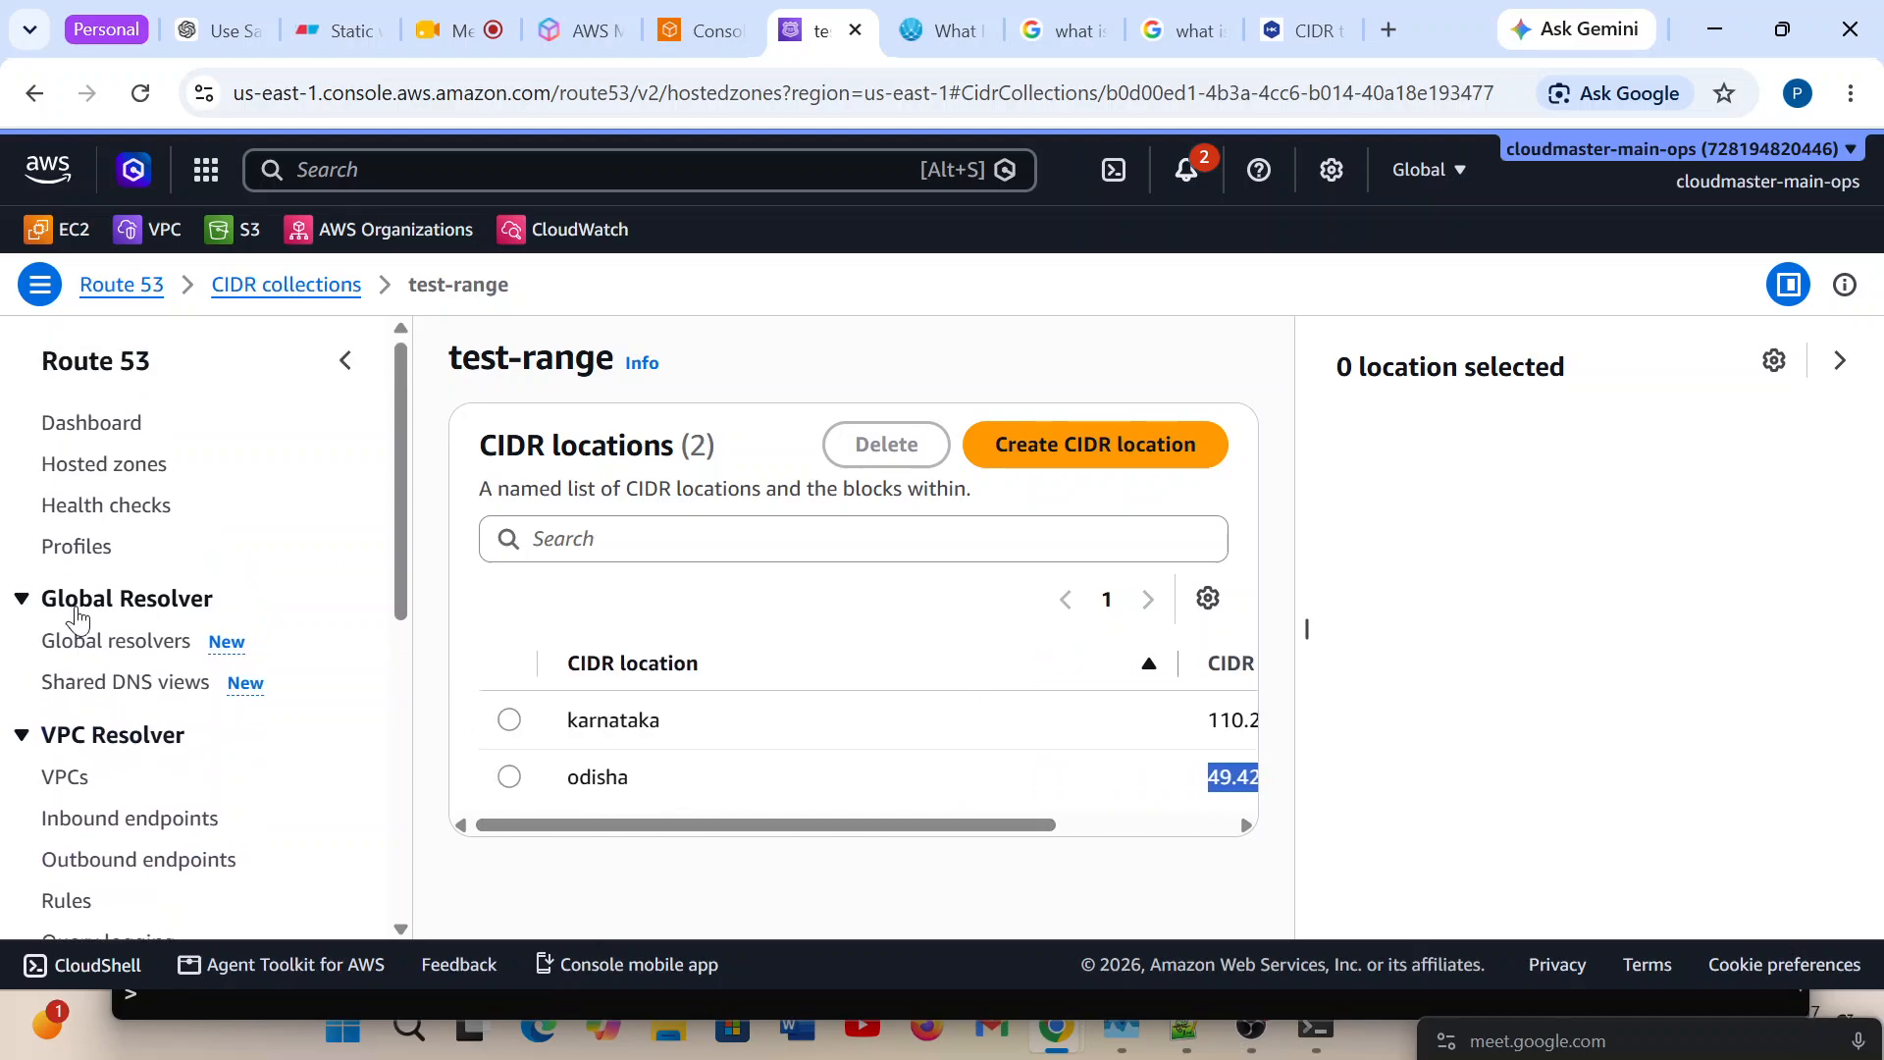
Open the cloudmasteracademy.in hosted zone and start a new A record named learn.
{"action": "left_click", "coordinate": [111, 448]}
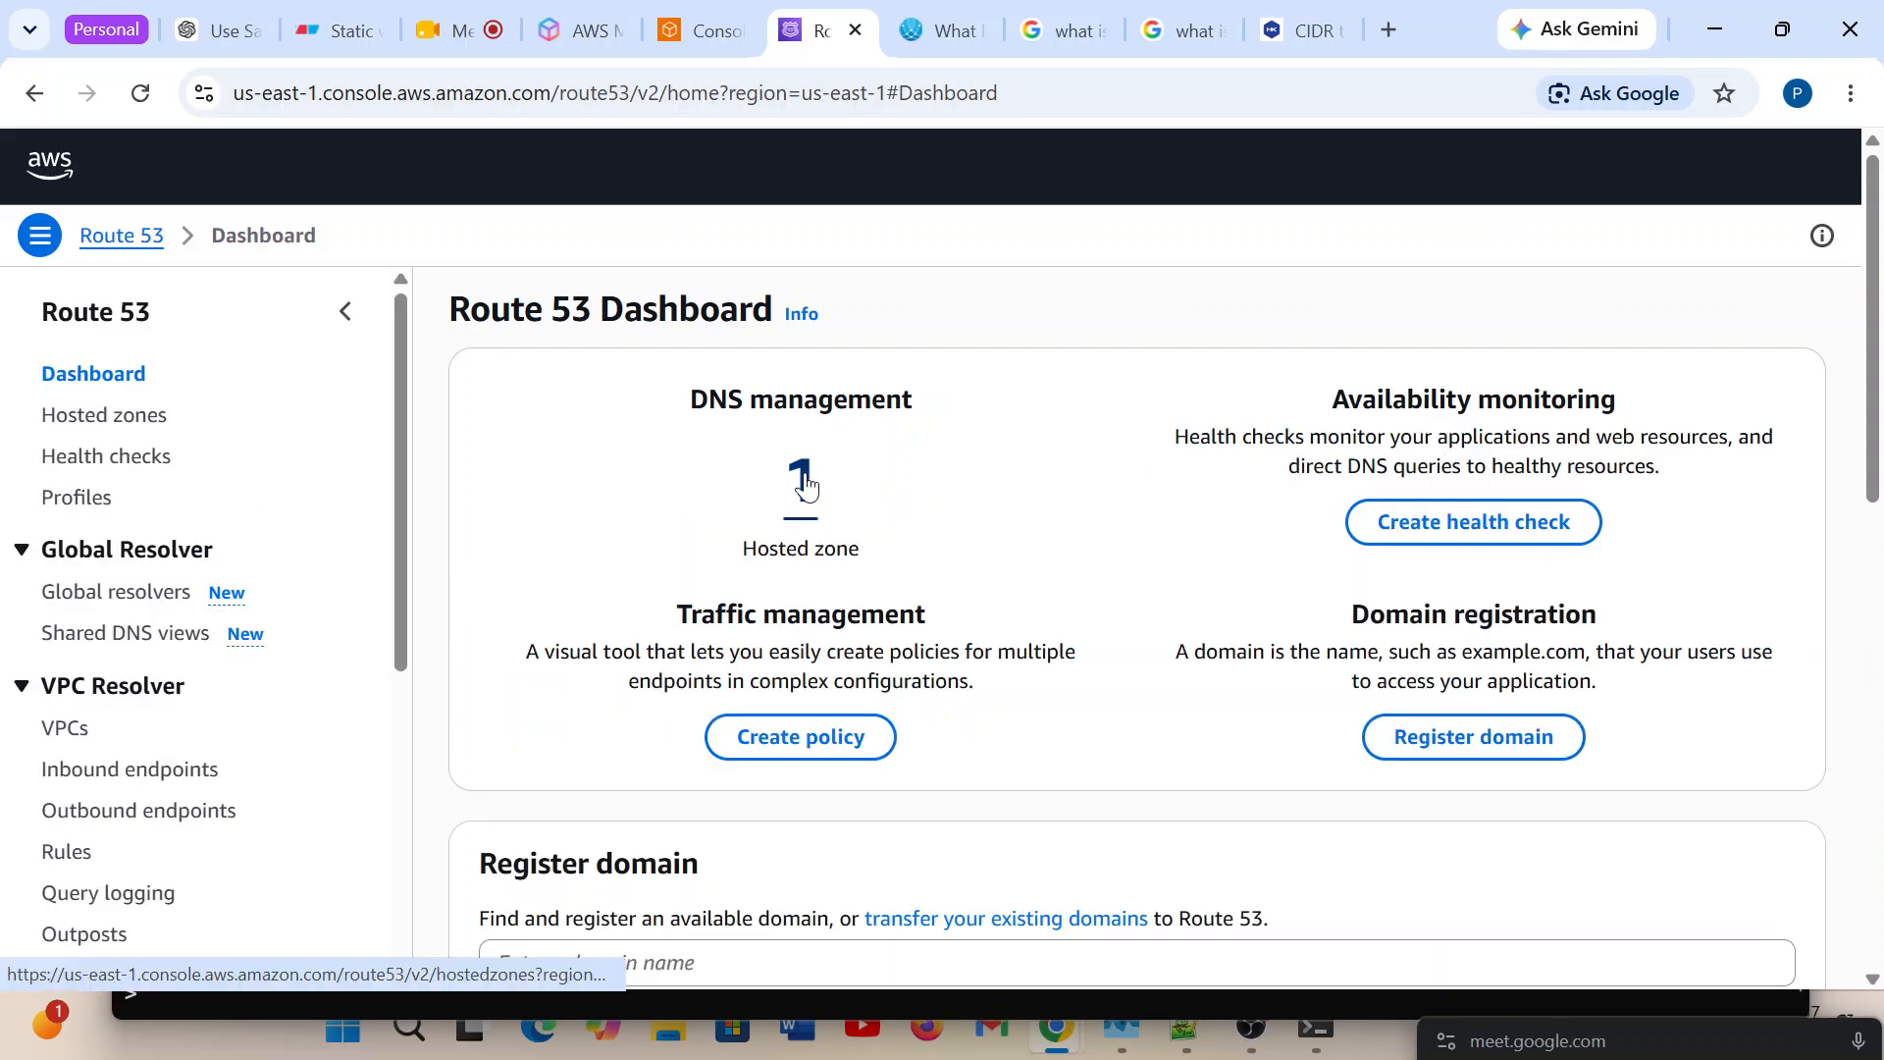
{"action": "left_click", "coordinate": [805, 486]}
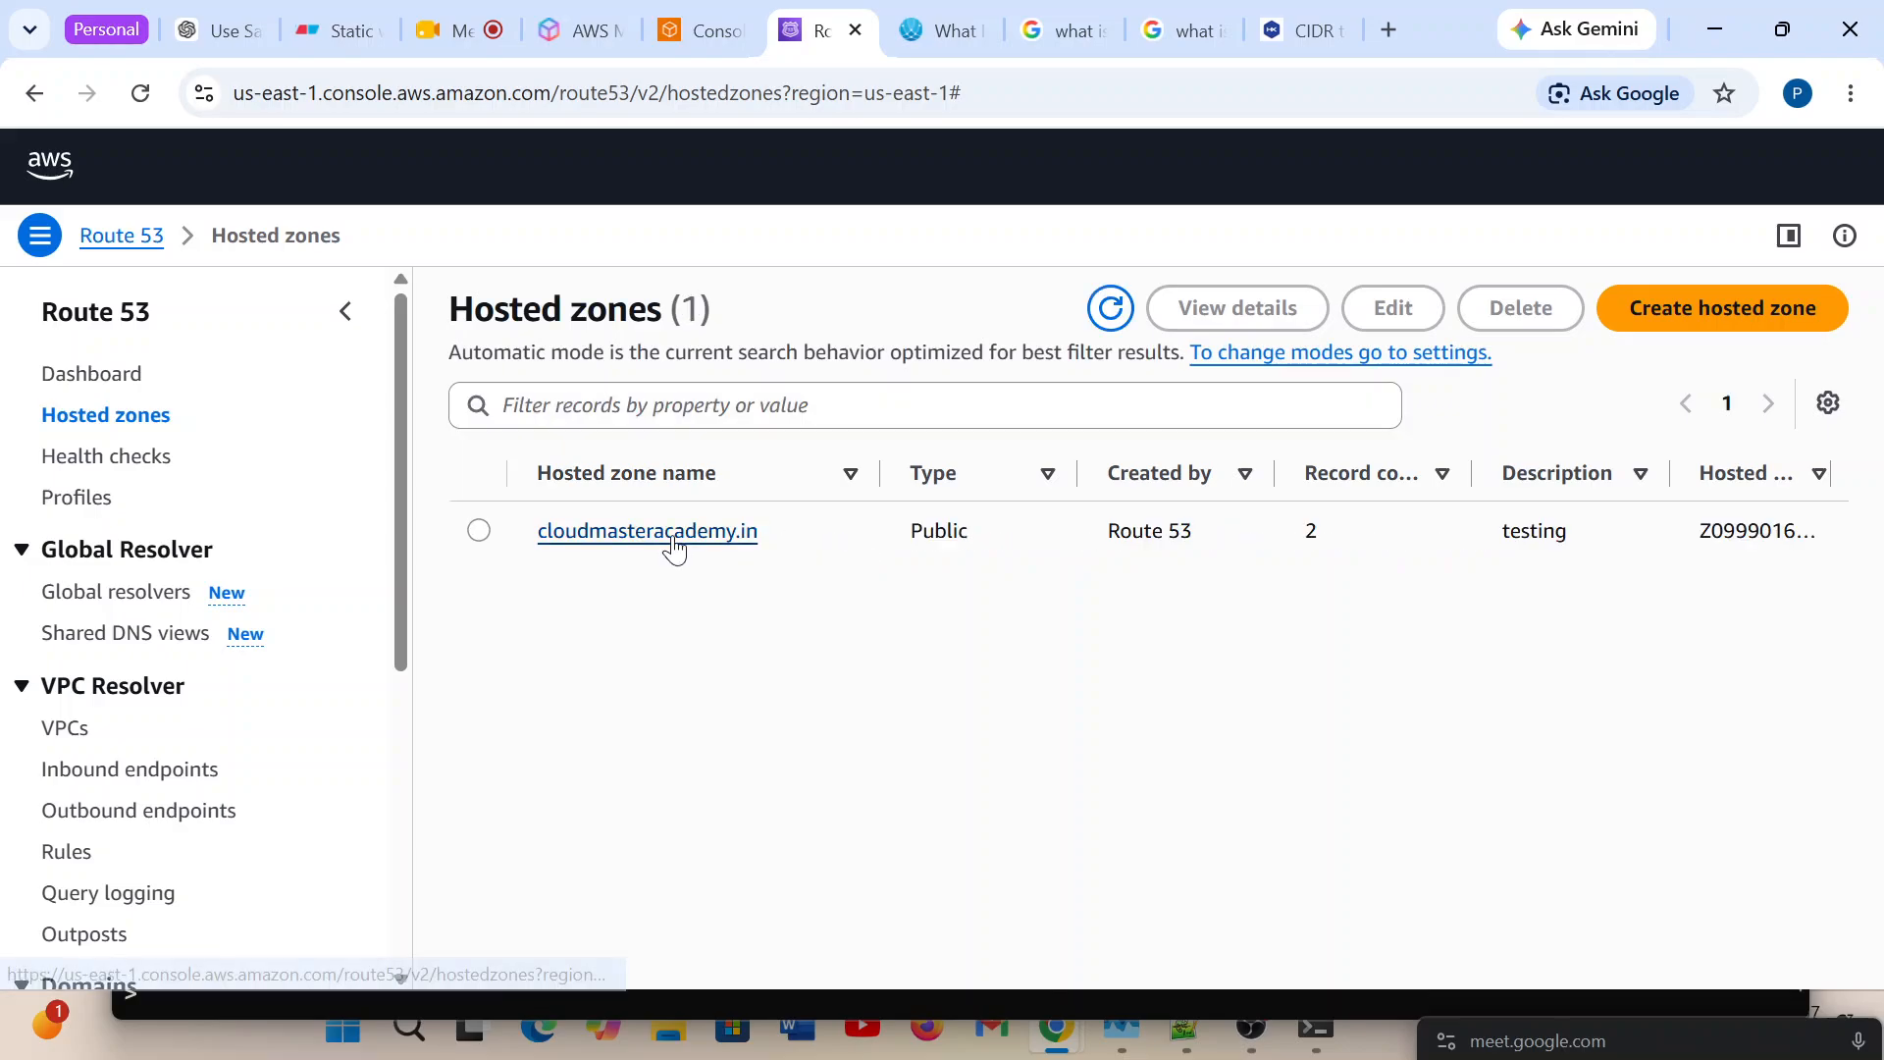
{"action": "left_click", "coordinate": [676, 542]}
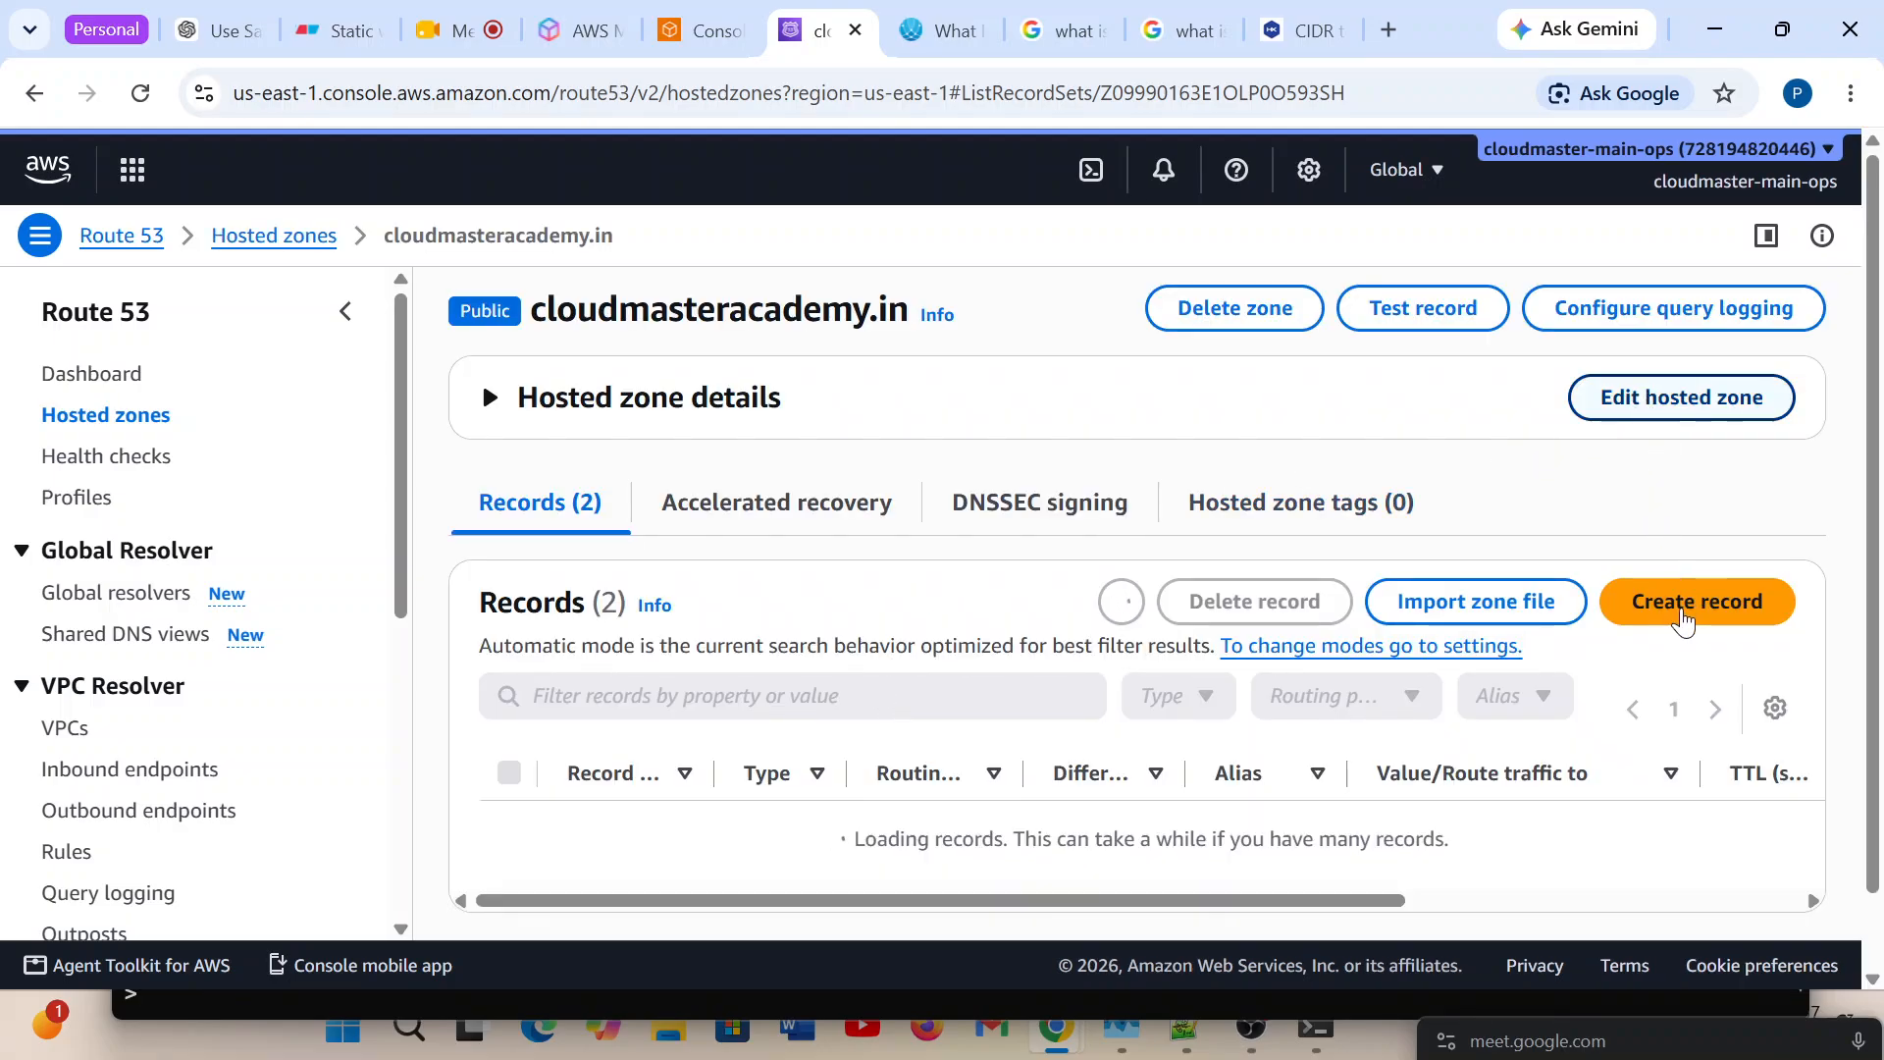
{"action": "left_click", "coordinate": [1696, 602]}
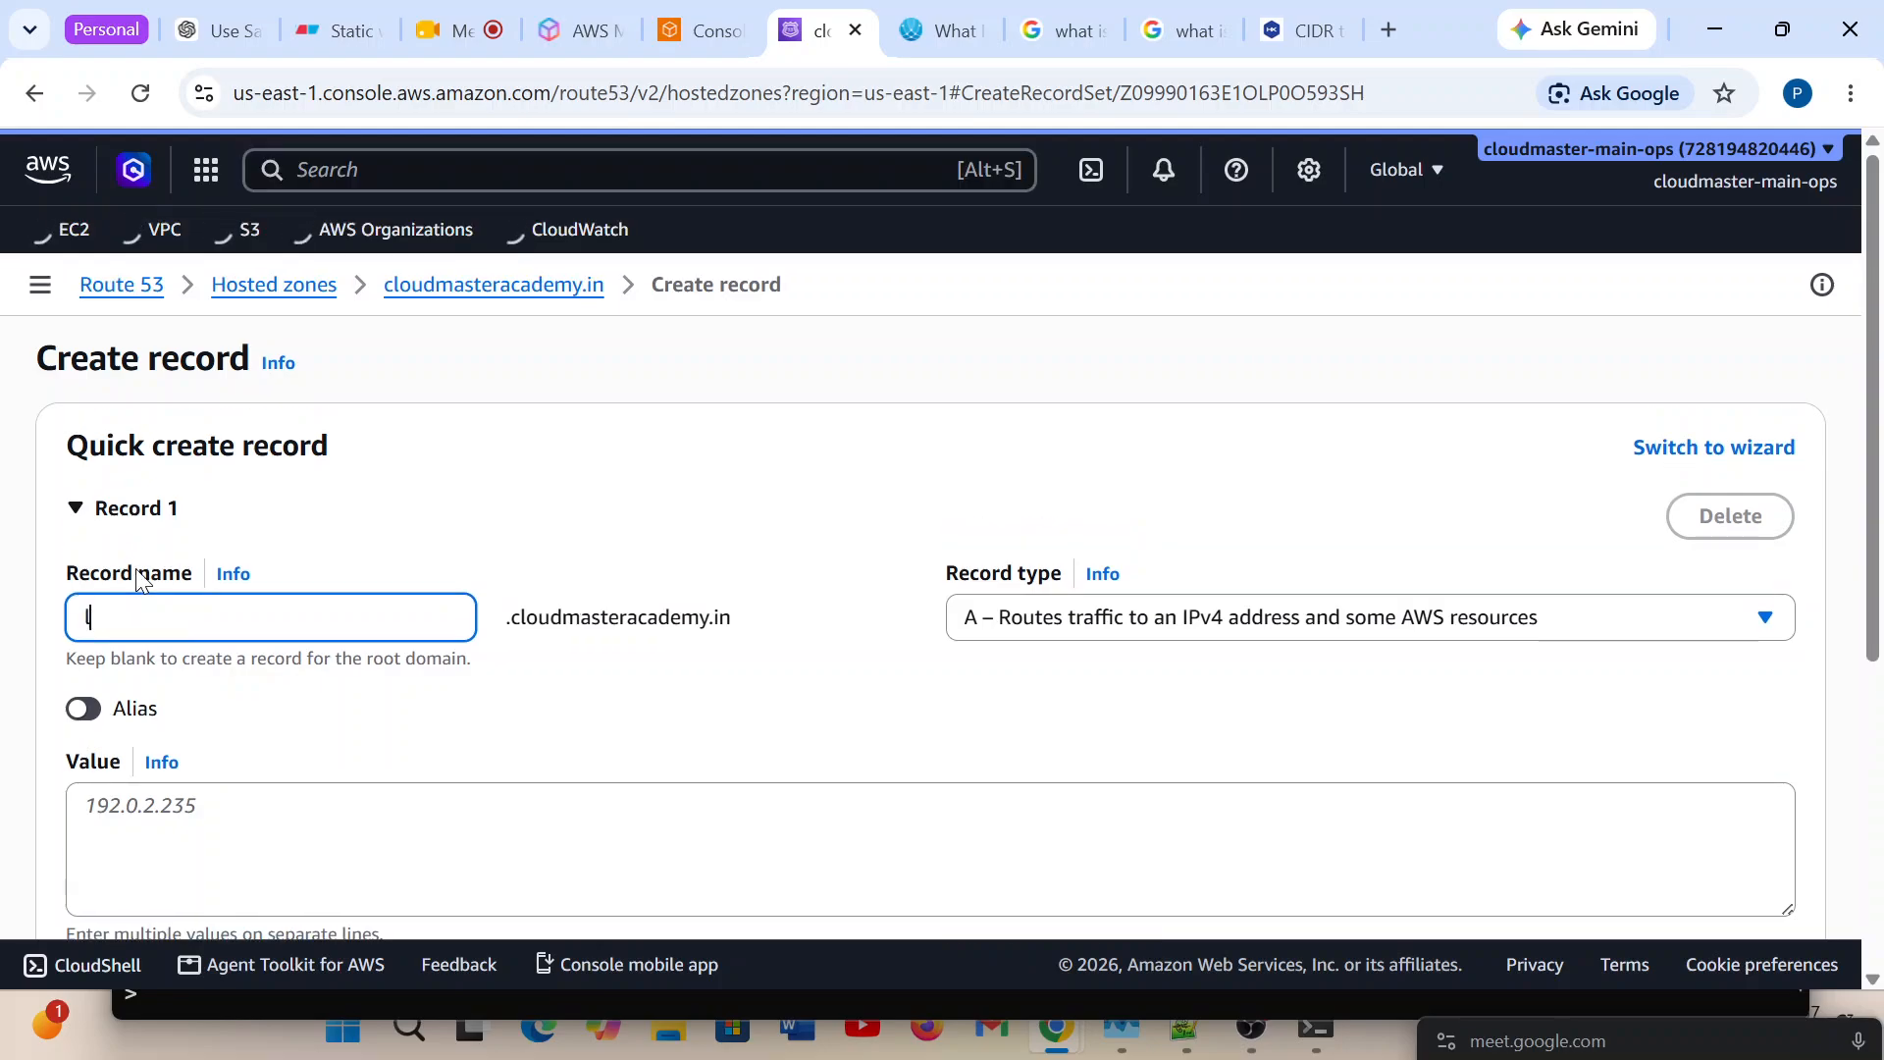
{"action": "type", "text": "learn"}
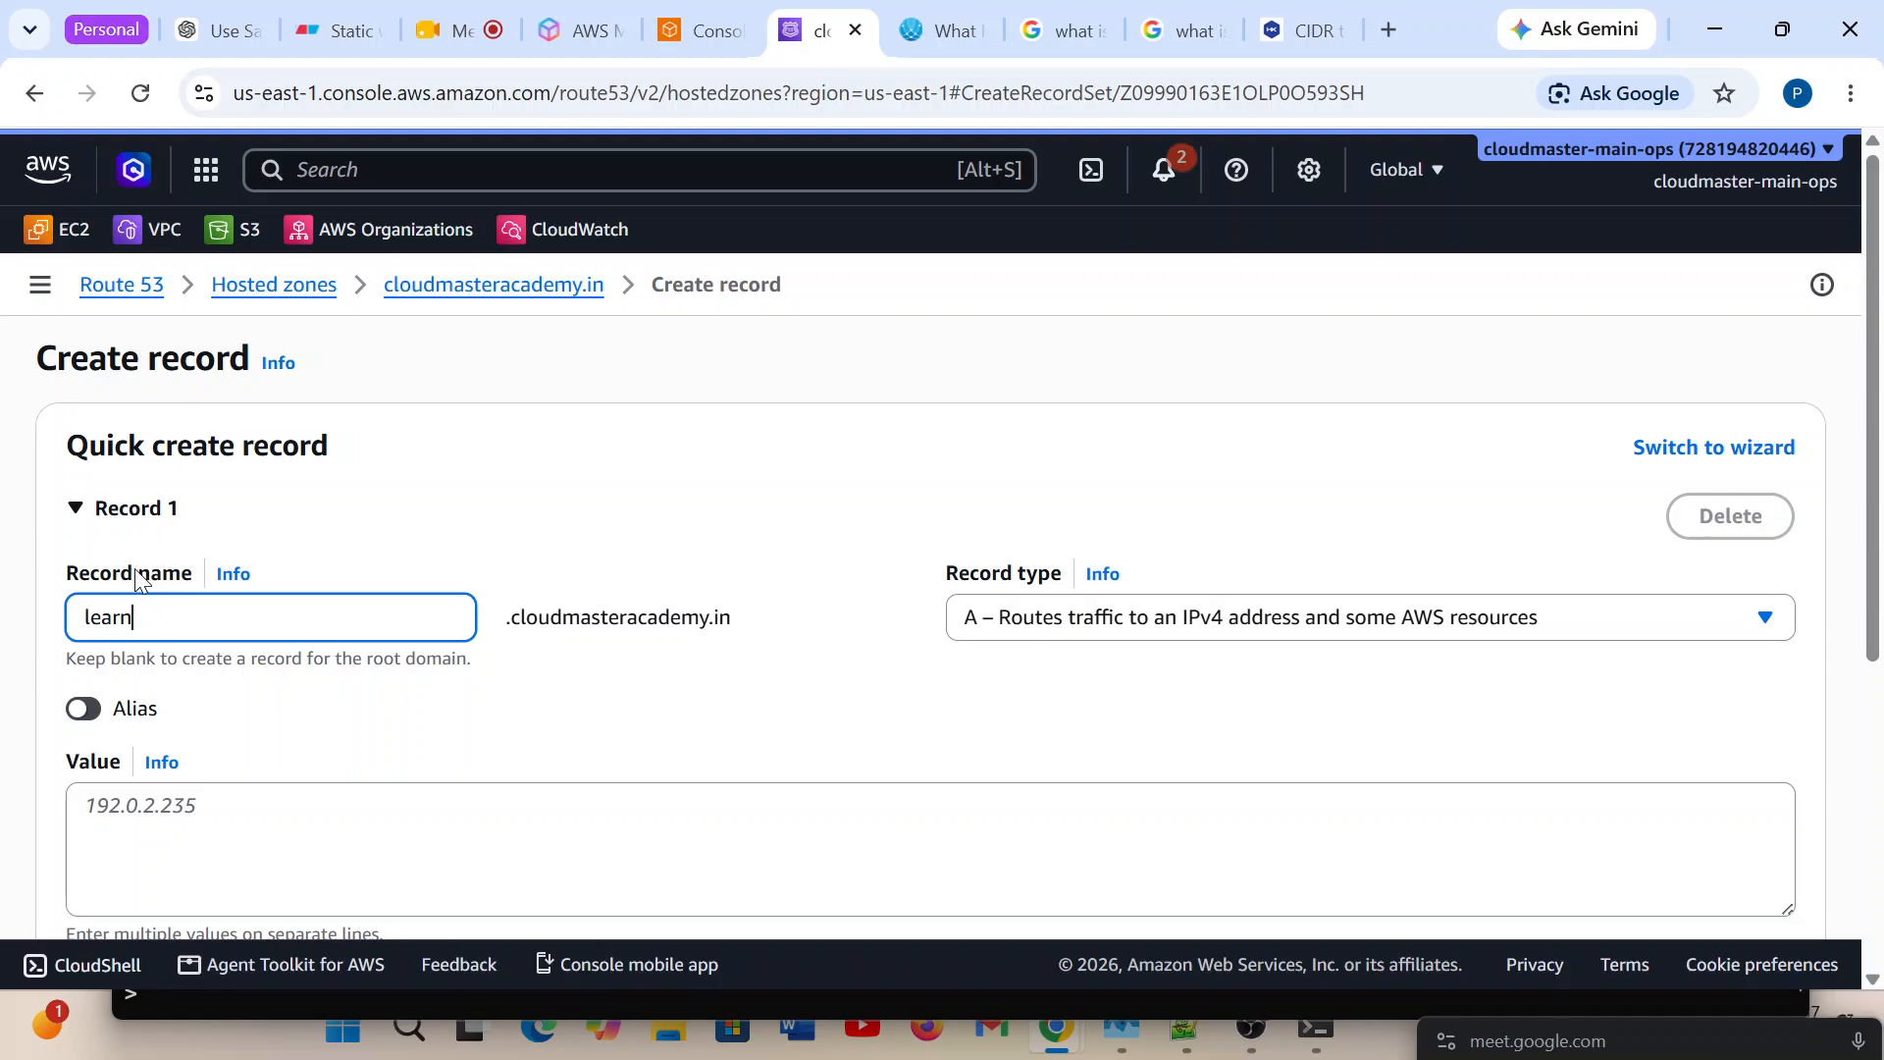
Give the learn record IP-based routing with a 60-second TTL and the odisha CIDR location.
{"action": "scroll", "coordinate": [810, 761], "scroll_direction": "down", "scroll_amount": 1}
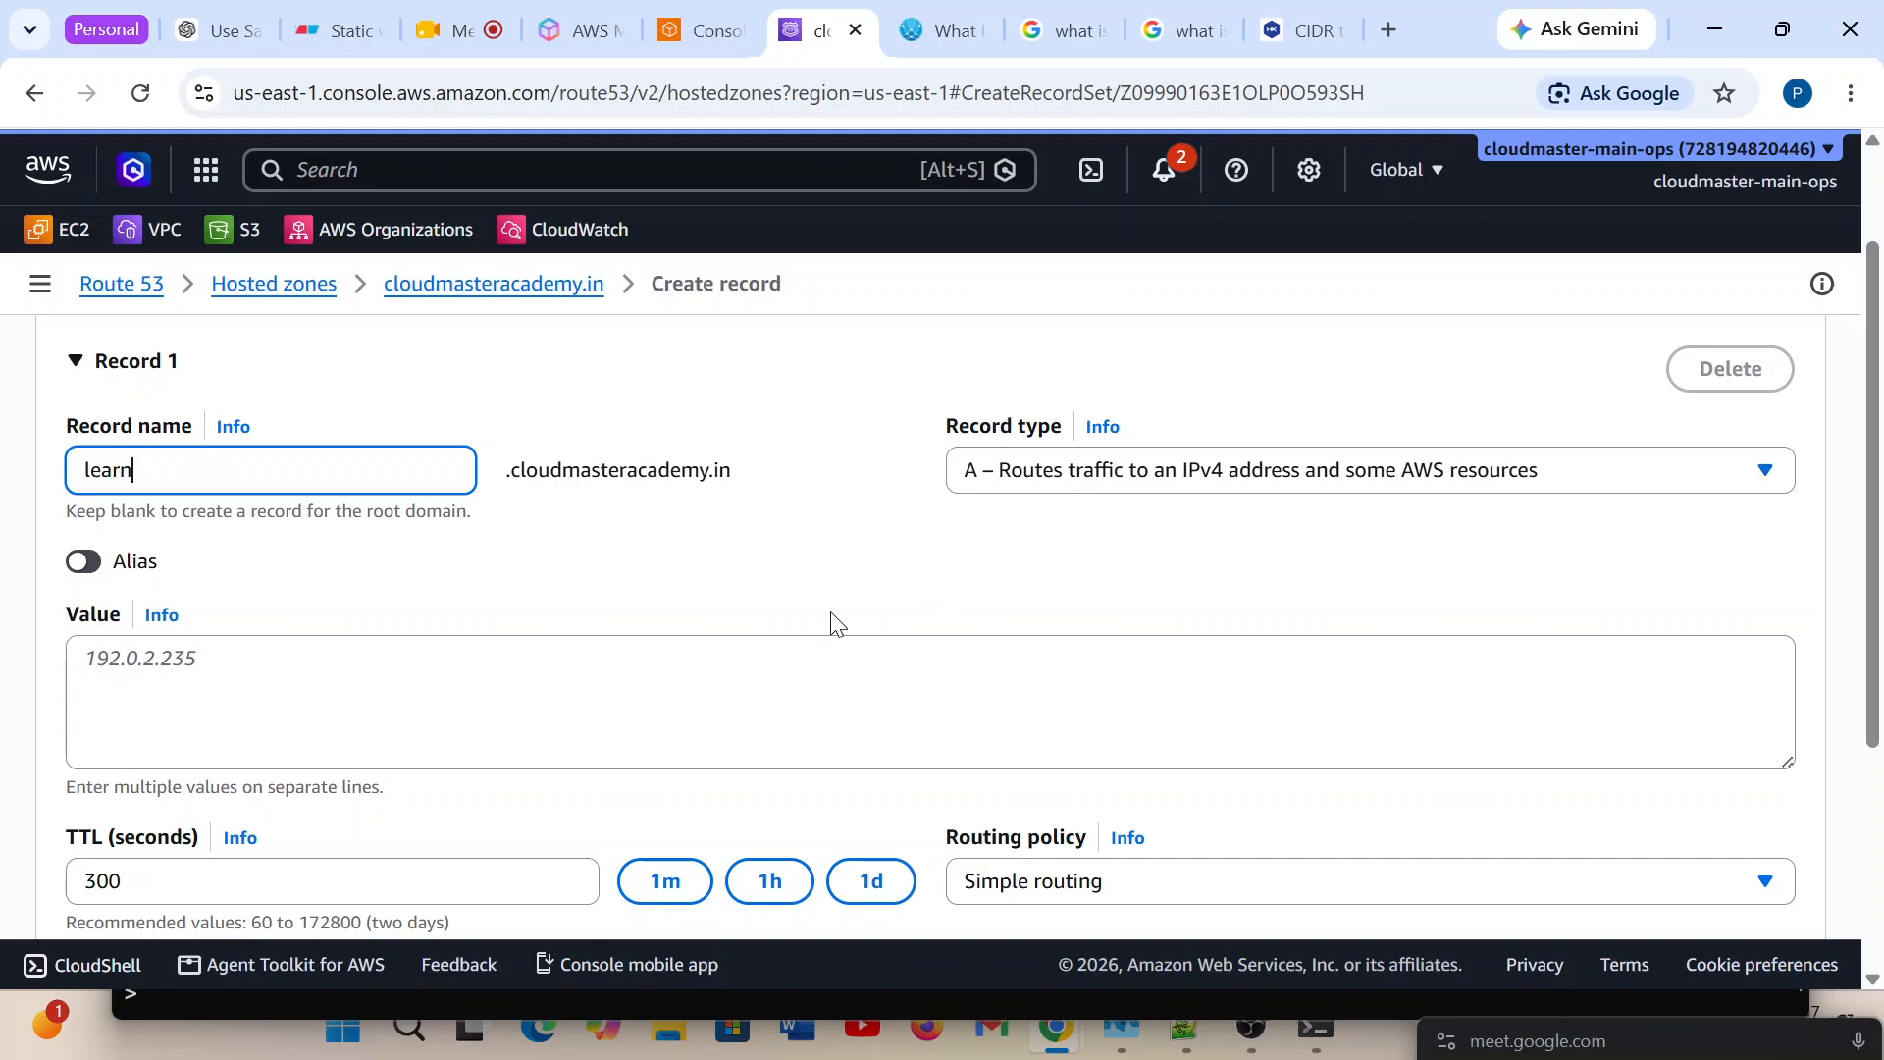
{"action": "scroll", "coordinate": [833, 622], "scroll_direction": "down", "scroll_amount": 3}
{"action": "left_click", "coordinate": [1253, 605]}
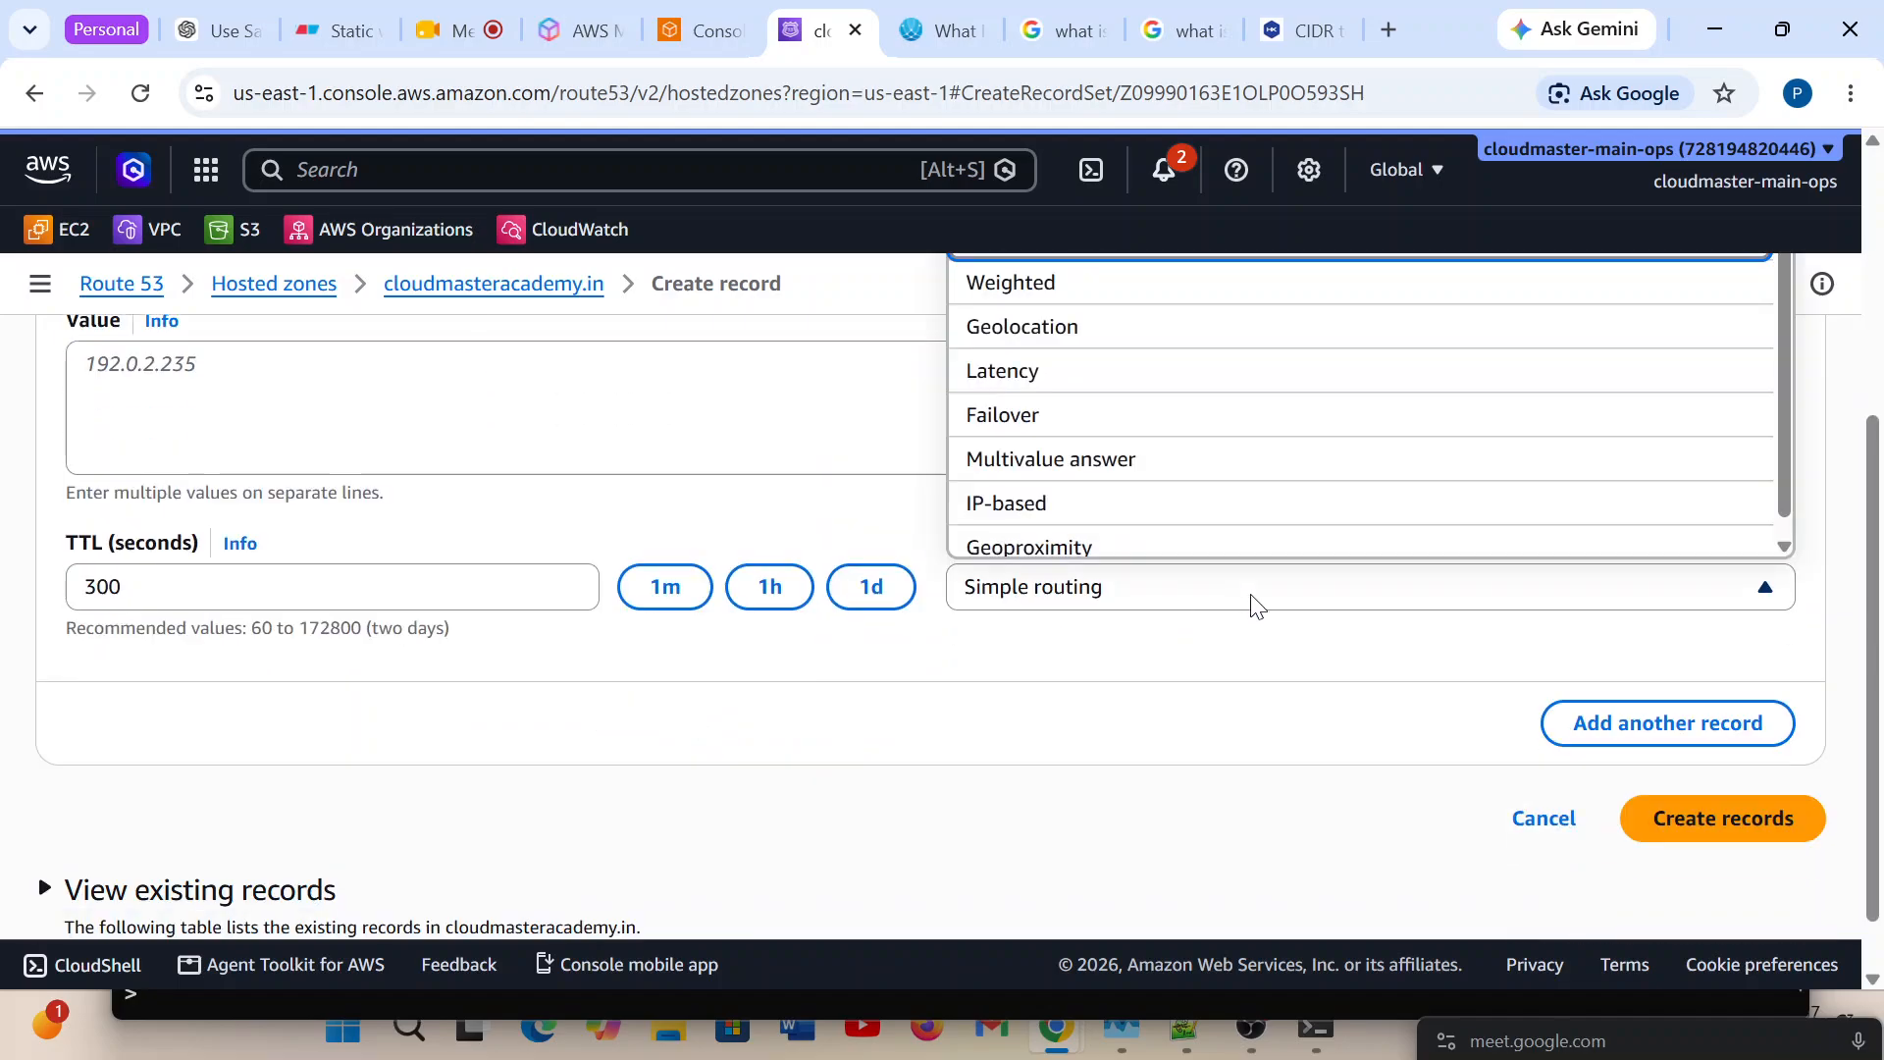
{"action": "left_click", "coordinate": [1030, 503]}
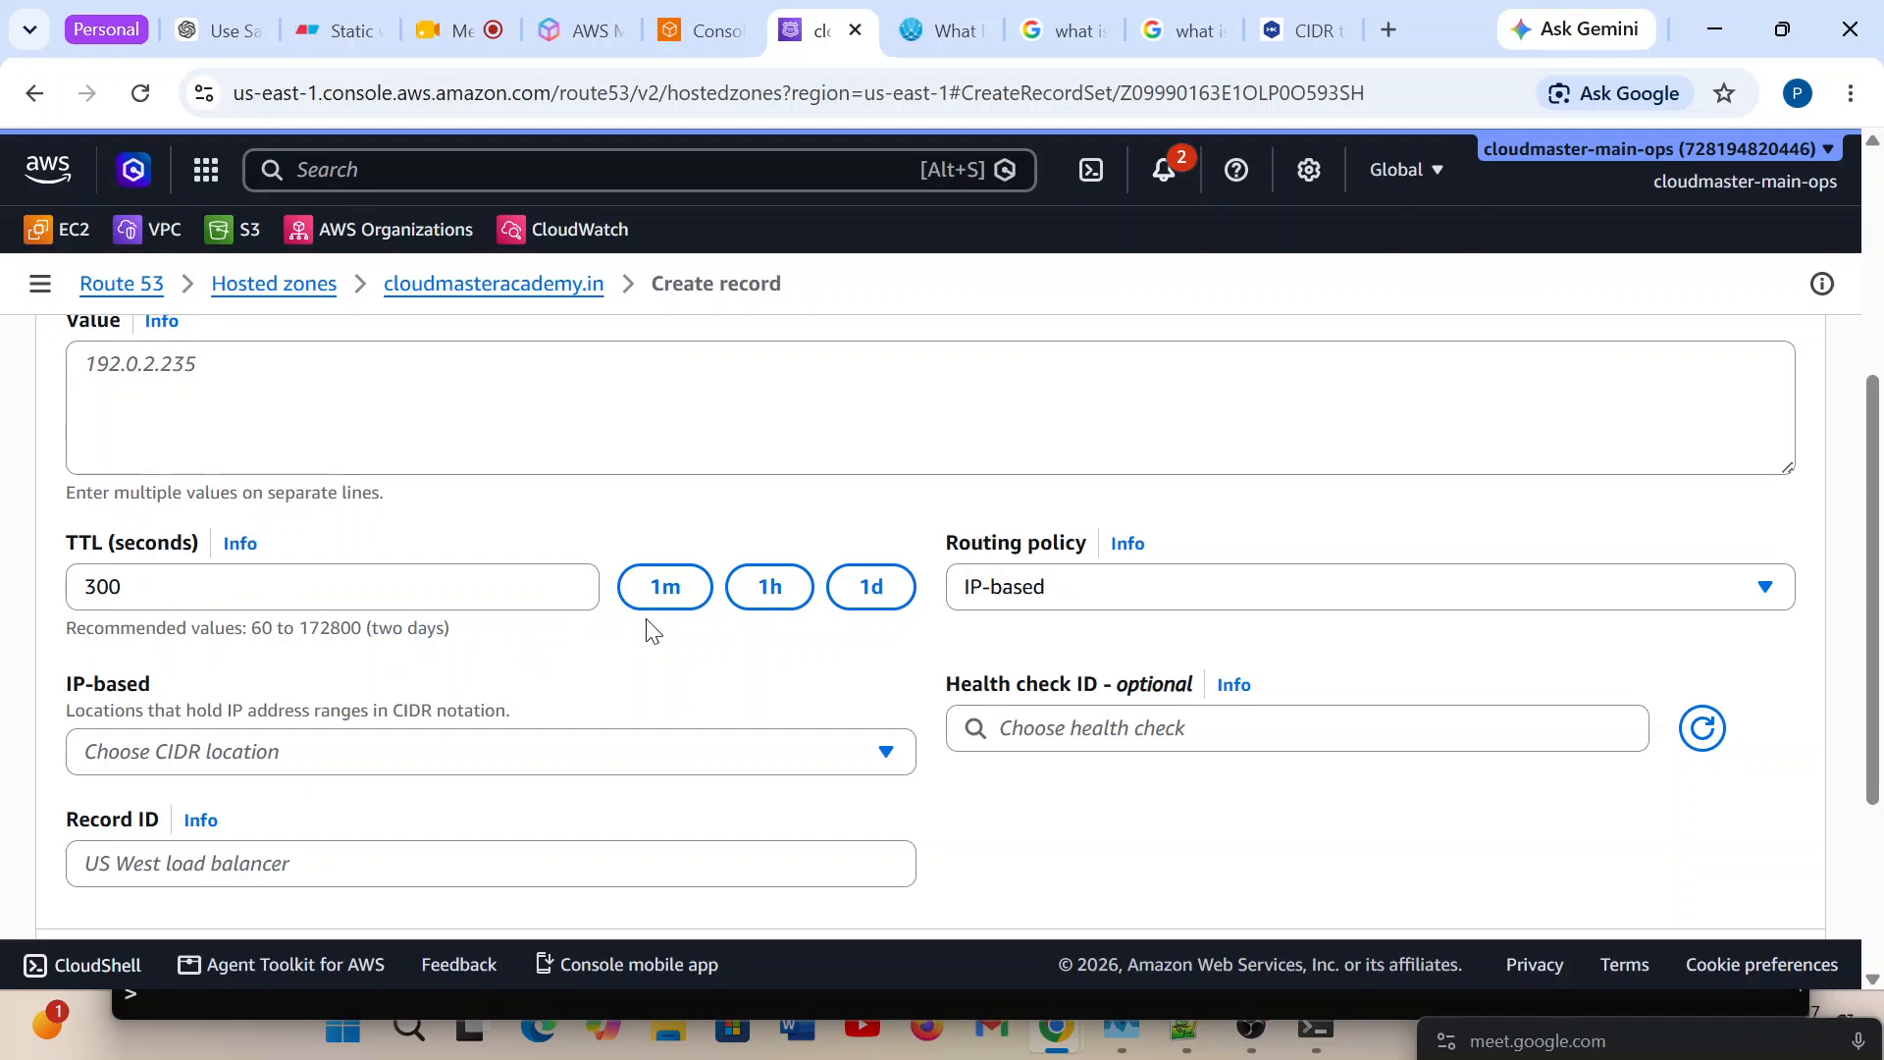
{"action": "left_click", "coordinate": [660, 592]}
{"action": "left_click", "coordinate": [806, 773]}
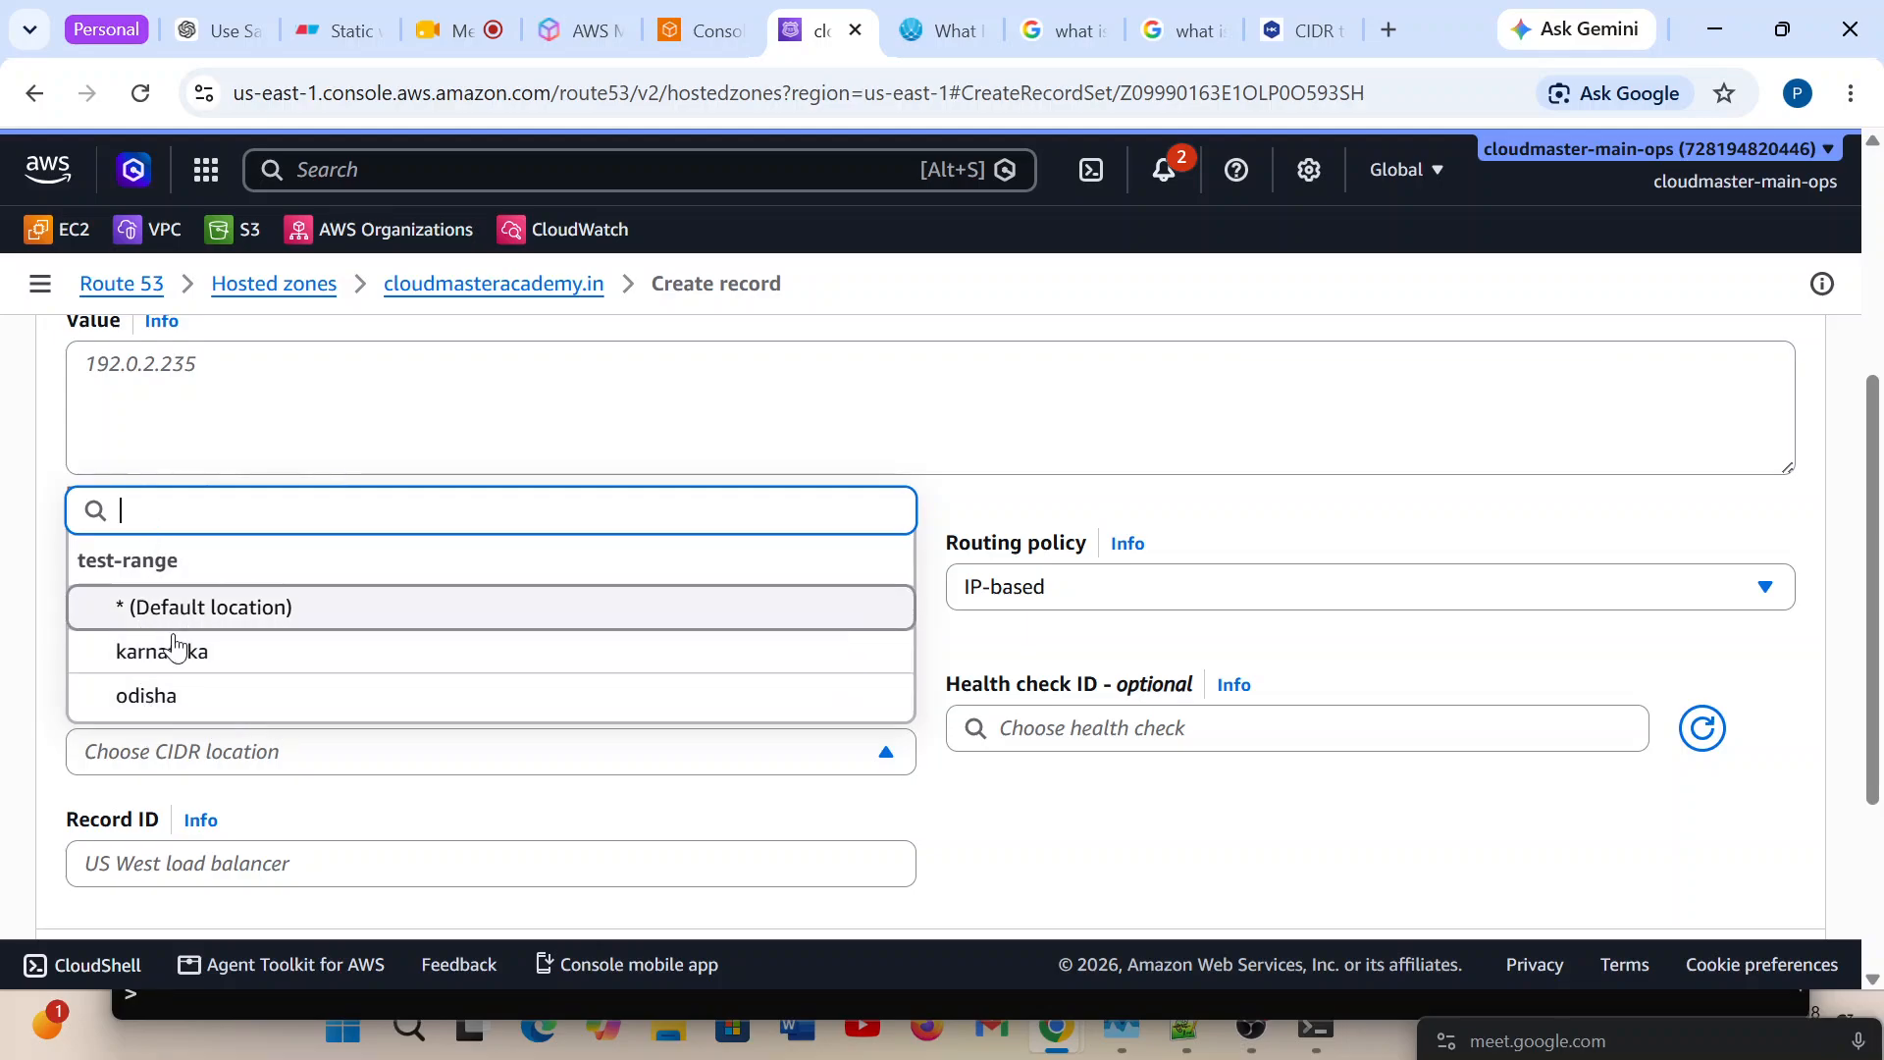
{"action": "left_click", "coordinate": [142, 699]}
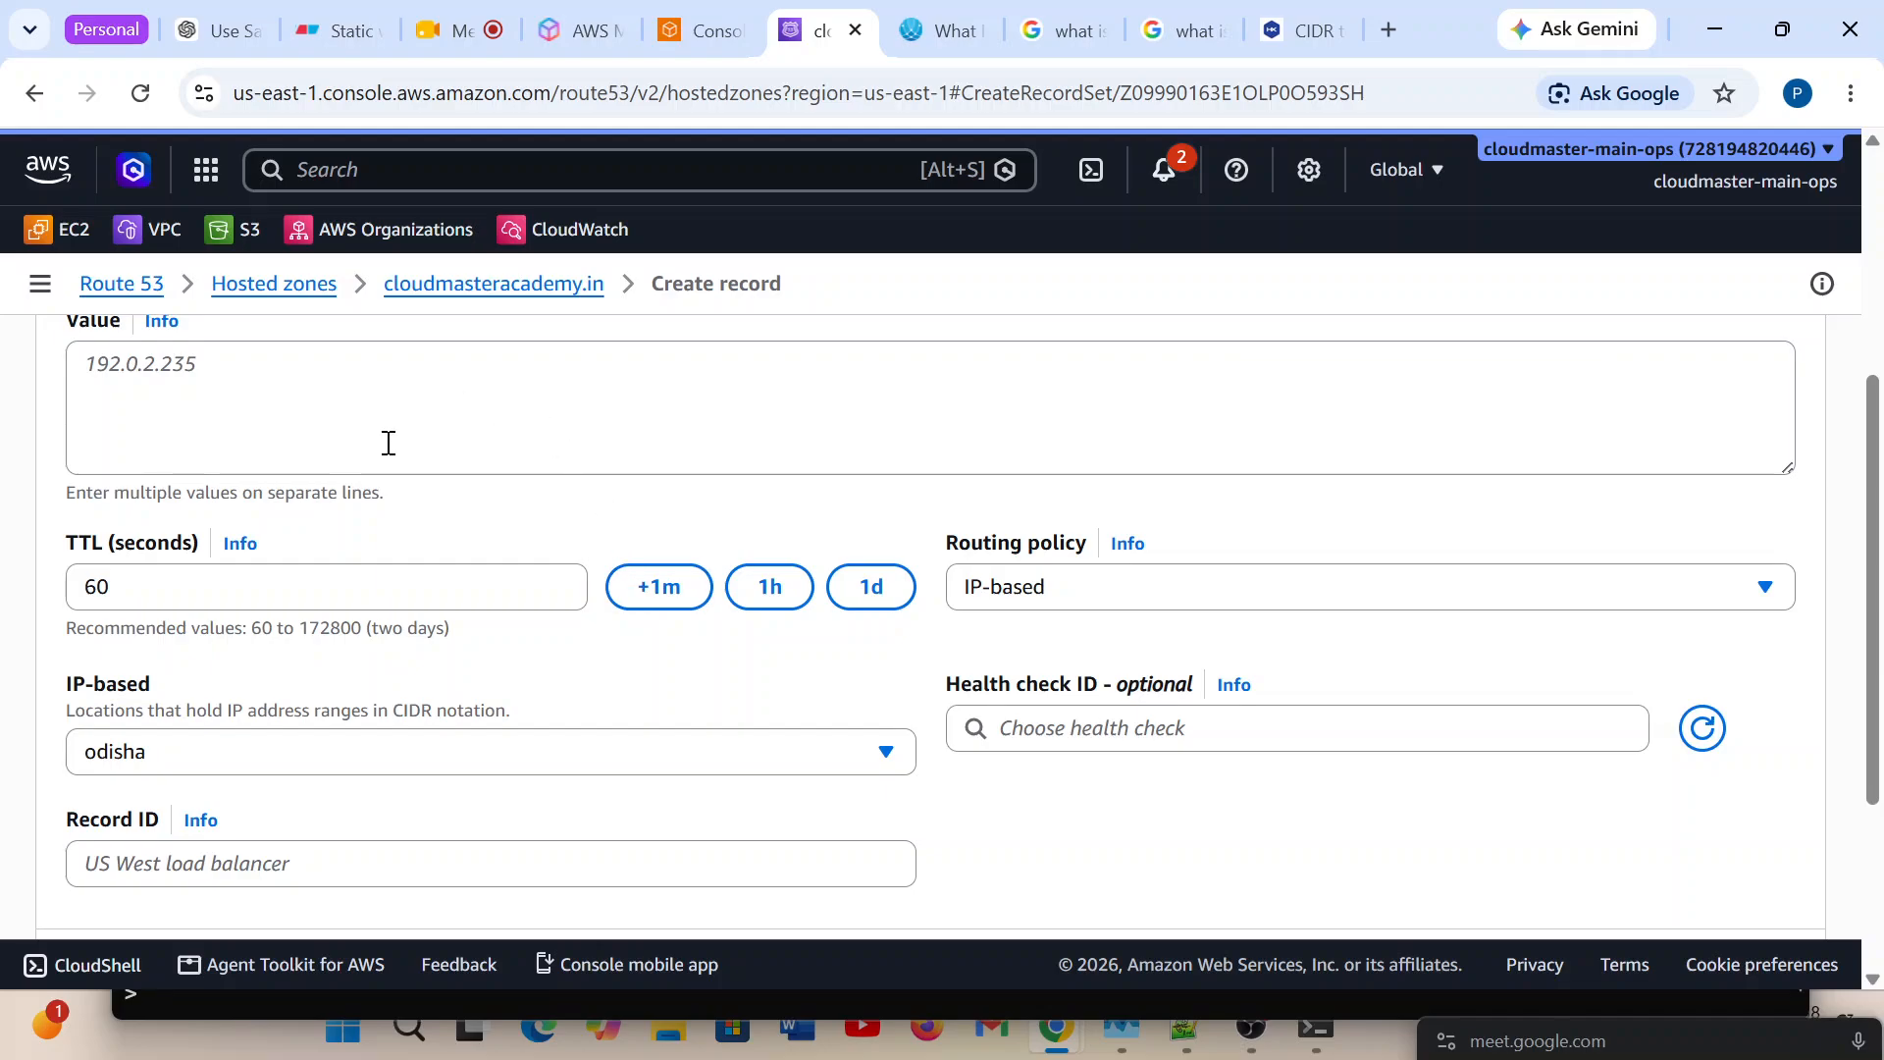
Set Record 1's record ID to R1 and its value to 1.1.1.1.
{"action": "left_click", "coordinate": [221, 870]}
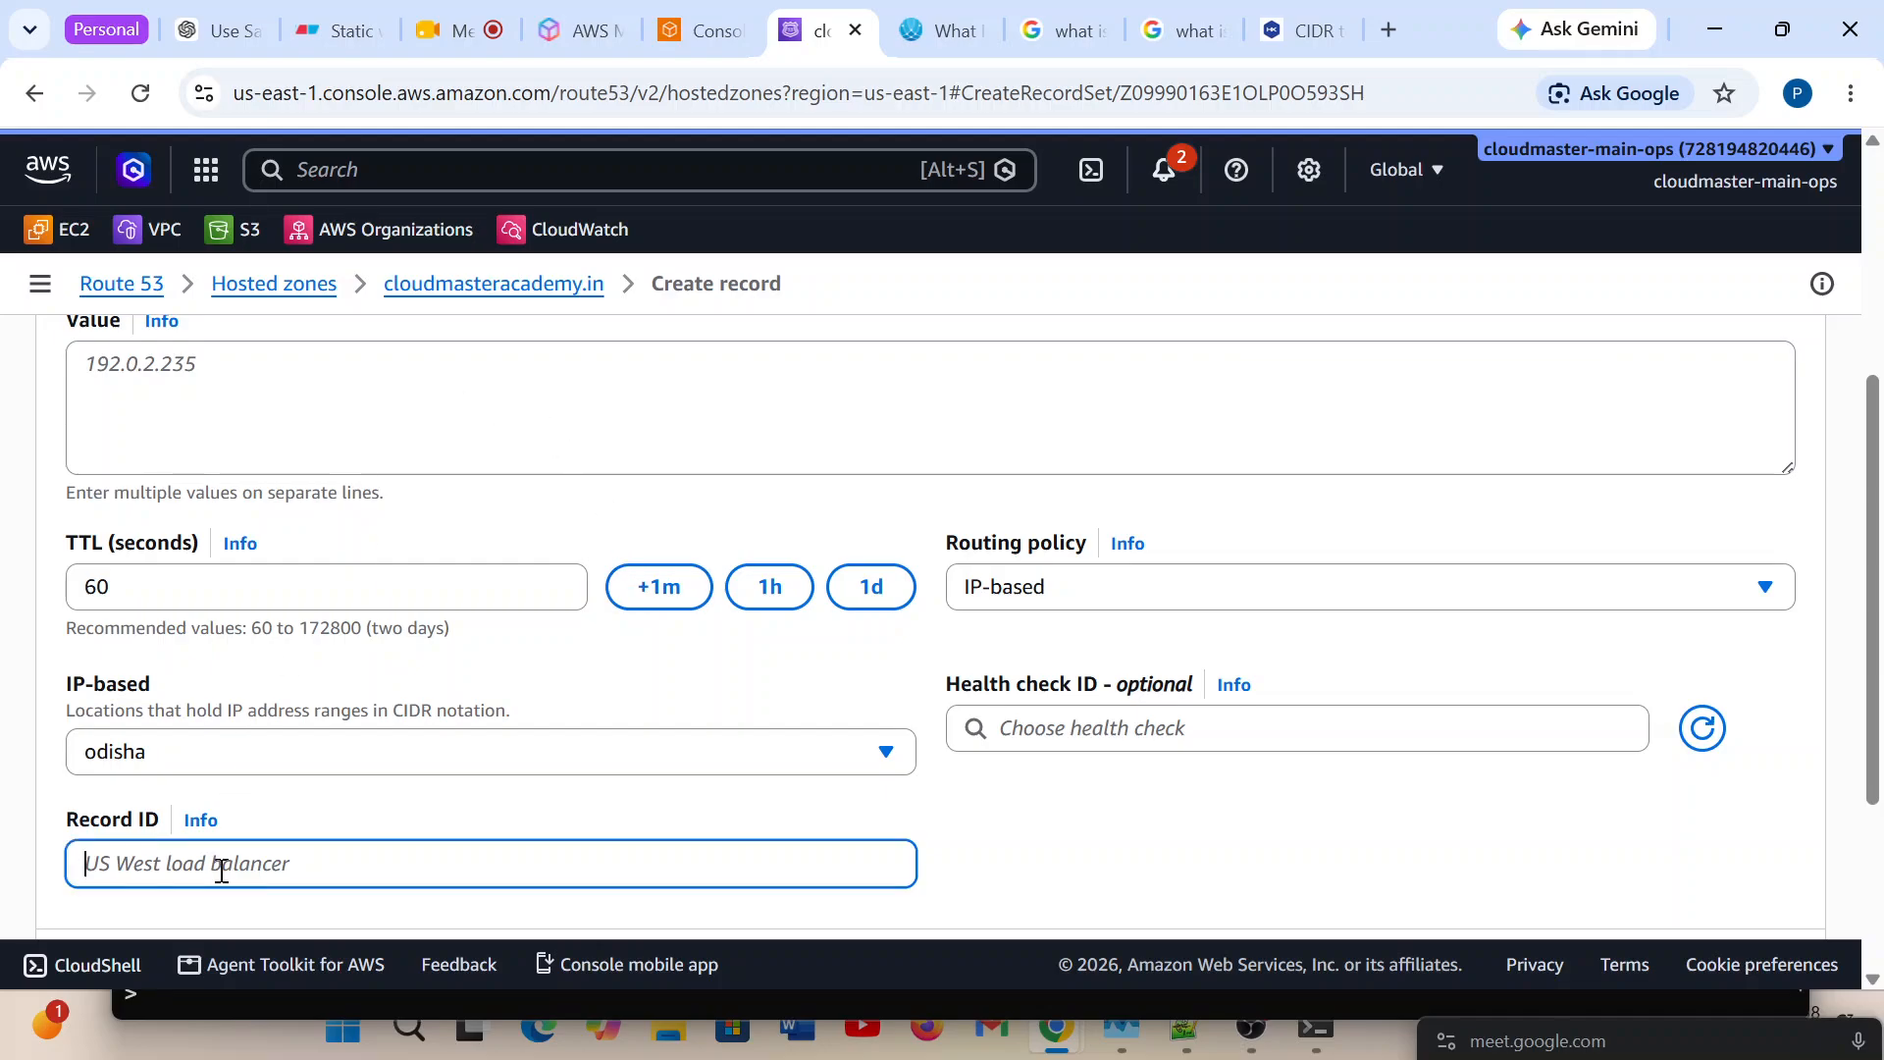
{"action": "type", "text": "R1"}
{"action": "scroll", "coordinate": [576, 636], "scroll_direction": "up", "scroll_amount": 3}
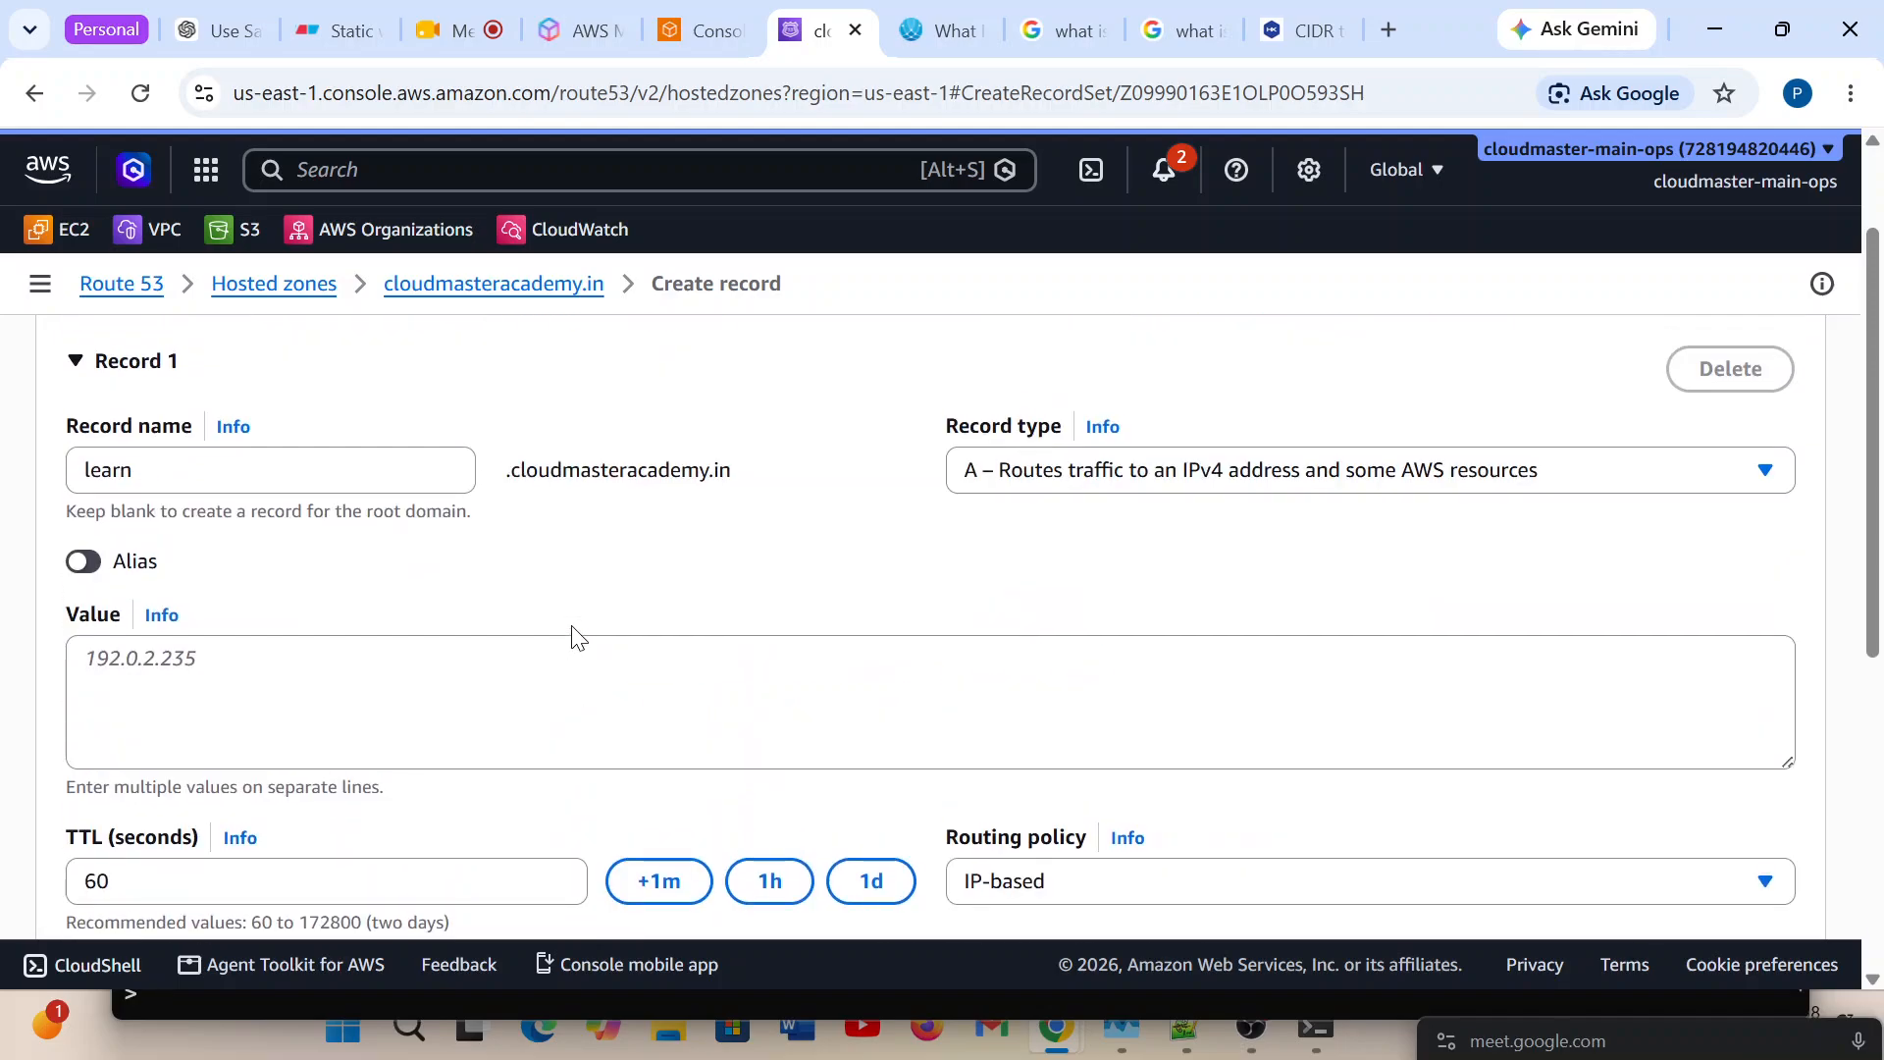
{"action": "left_click", "coordinate": [205, 670]}
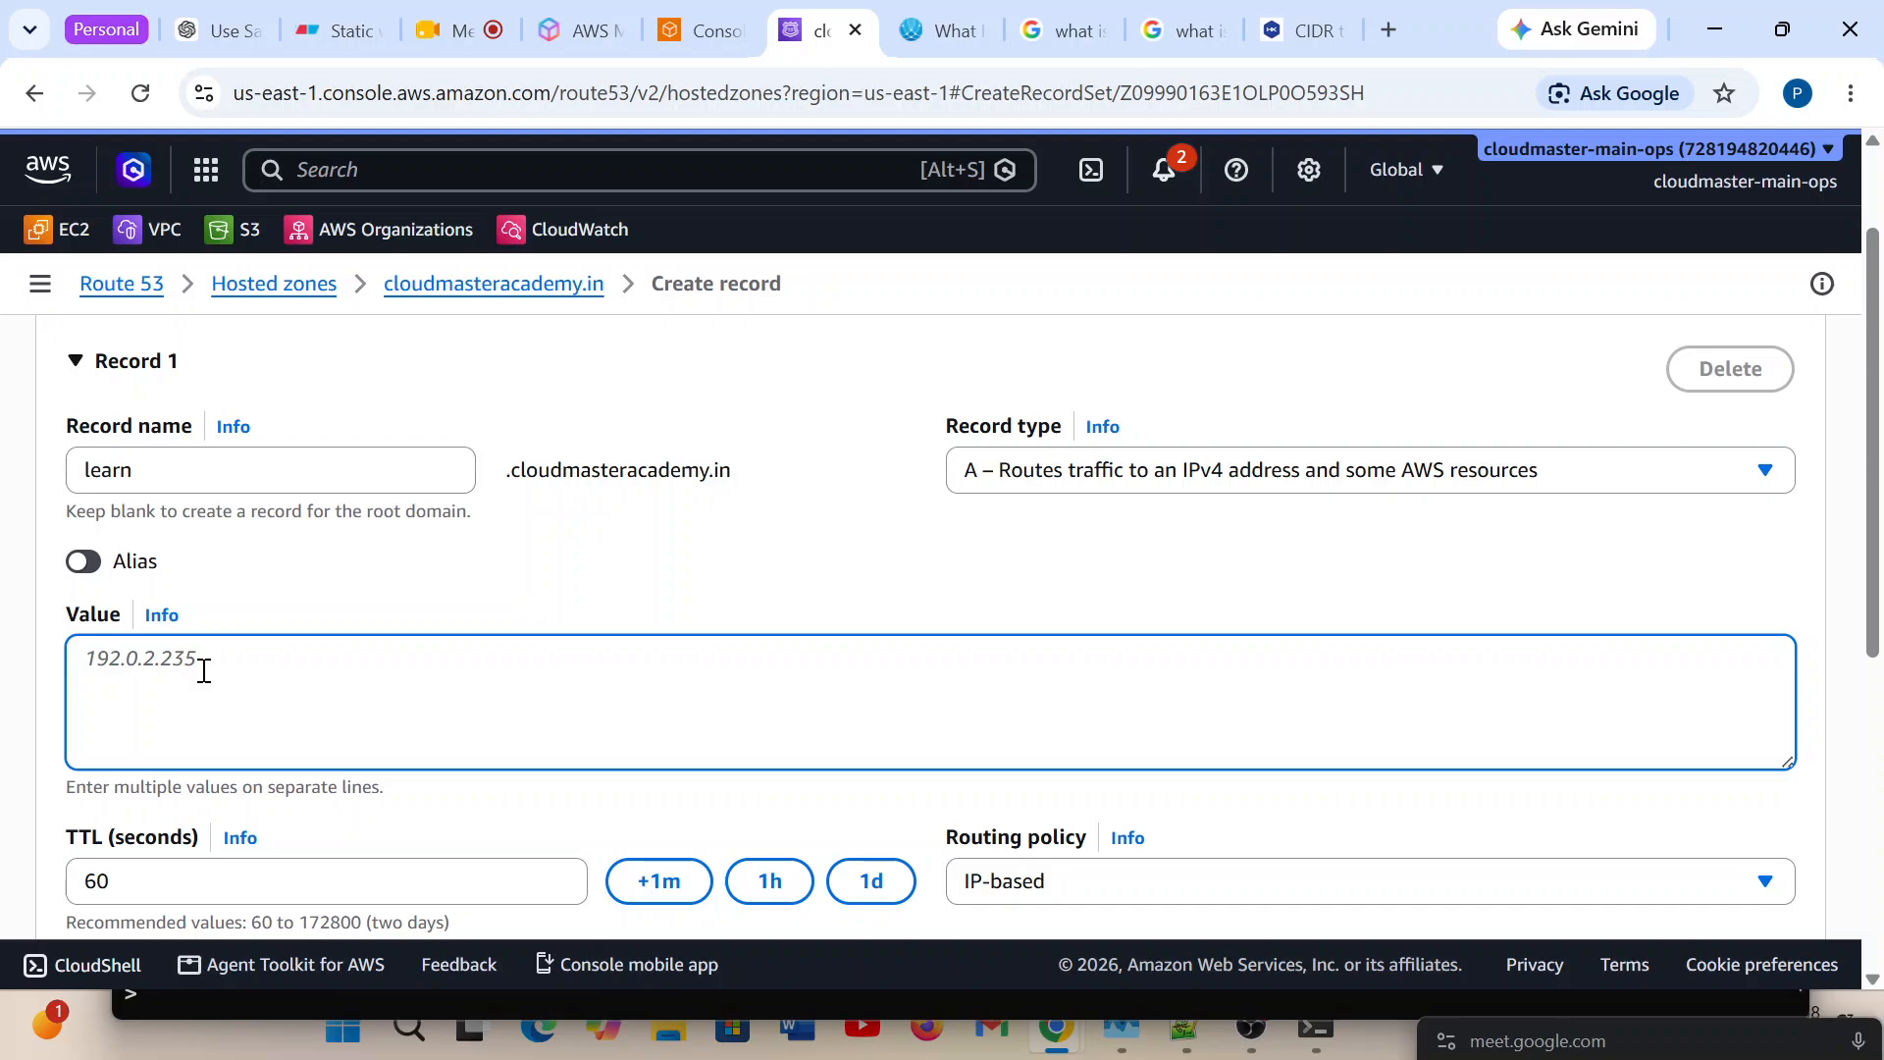
{"action": "type", "text": "1.1.1.1"}
{"action": "scroll", "coordinate": [711, 530], "scroll_direction": "down", "scroll_amount": 5}
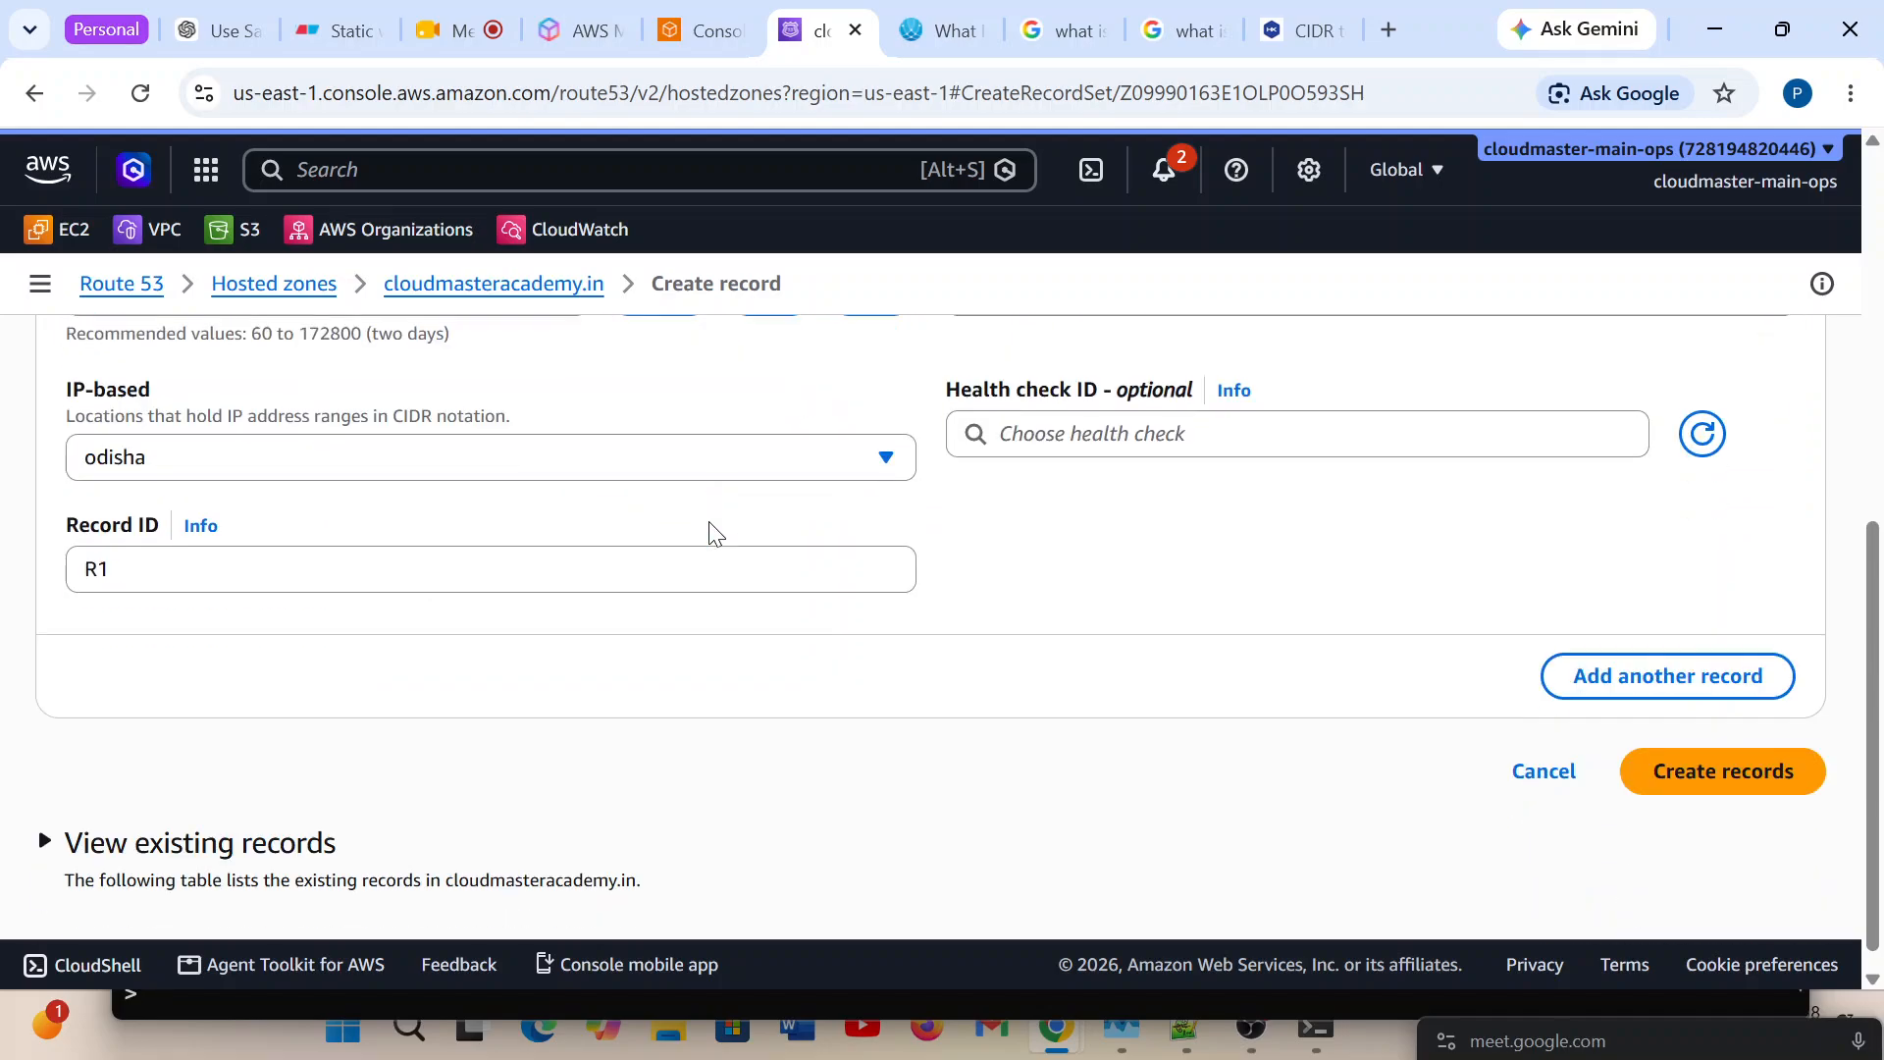
{"action": "scroll", "coordinate": [294, 599], "scroll_direction": "up", "scroll_amount": 3}
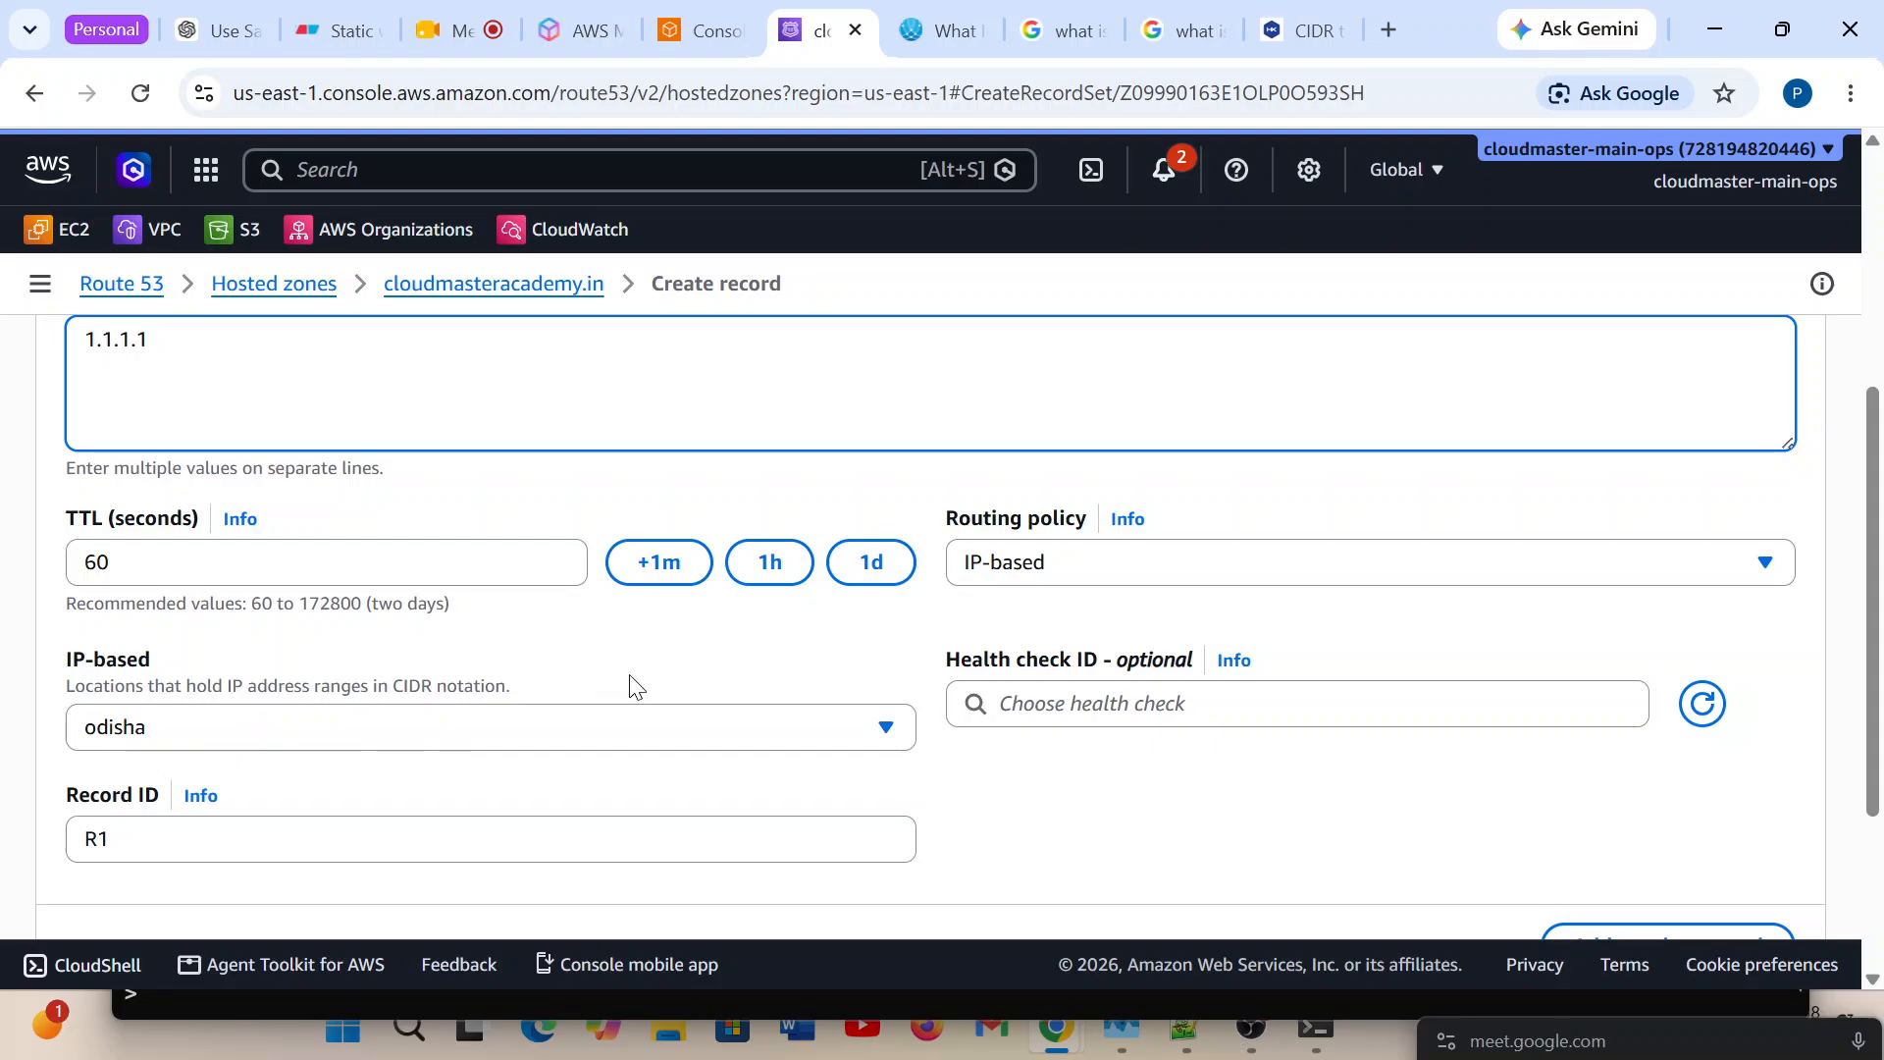
Add a second record named learn and set its routing policy to IP-based.
{"action": "scroll", "coordinate": [636, 685], "scroll_direction": "down", "scroll_amount": 3}
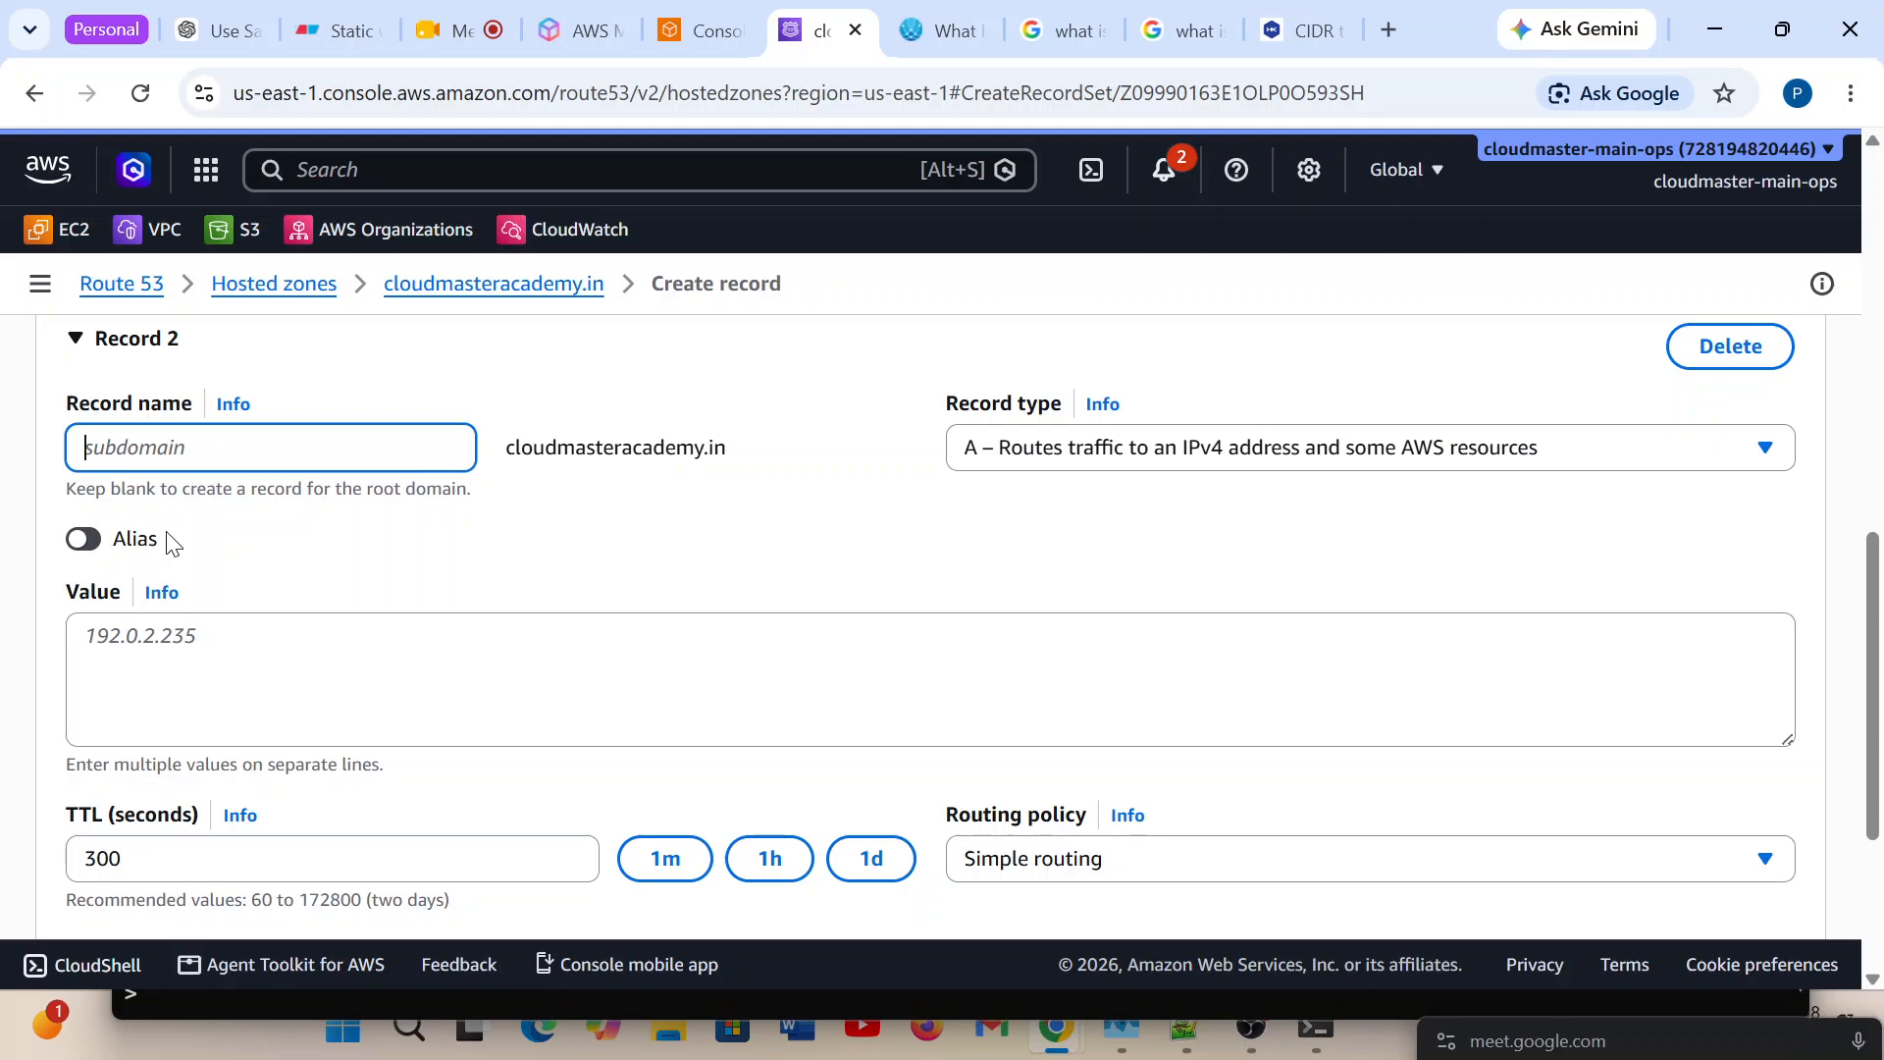
{"action": "type", "text": "learn"}
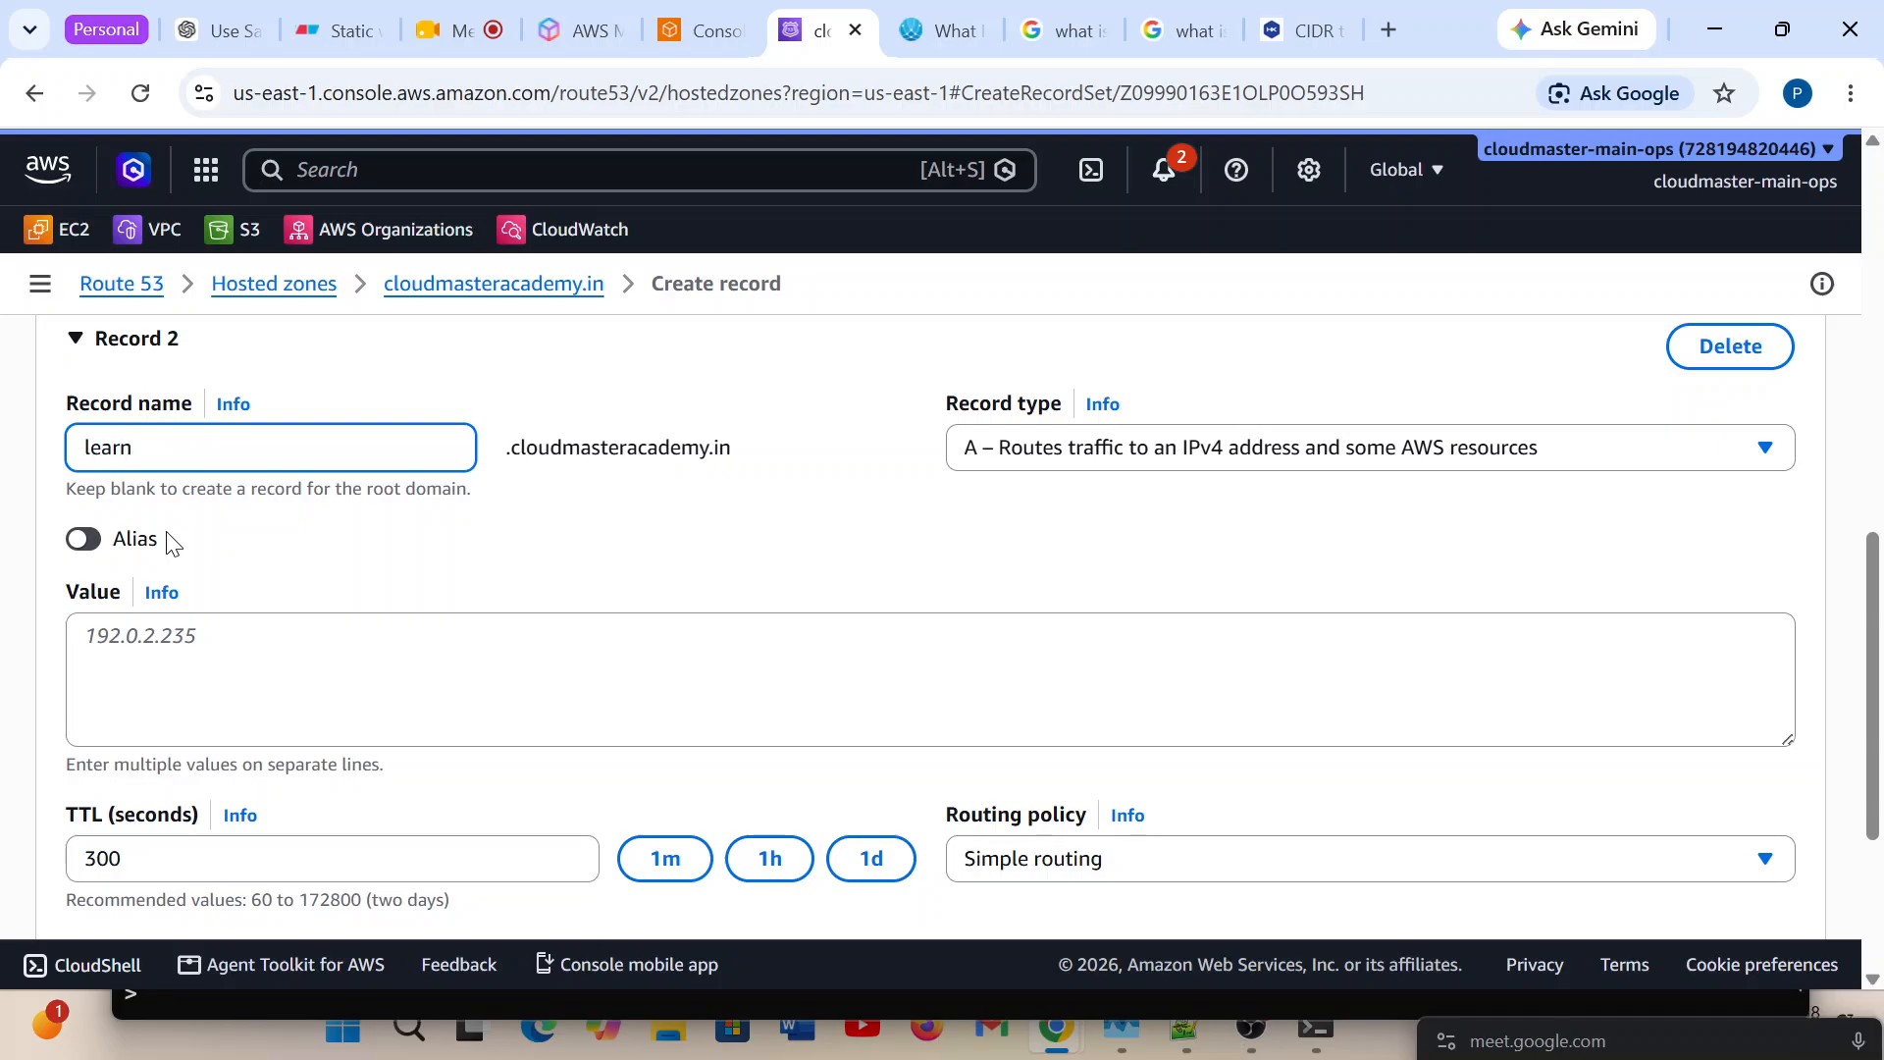
{"action": "scroll", "coordinate": [871, 615], "scroll_direction": "down", "scroll_amount": 1}
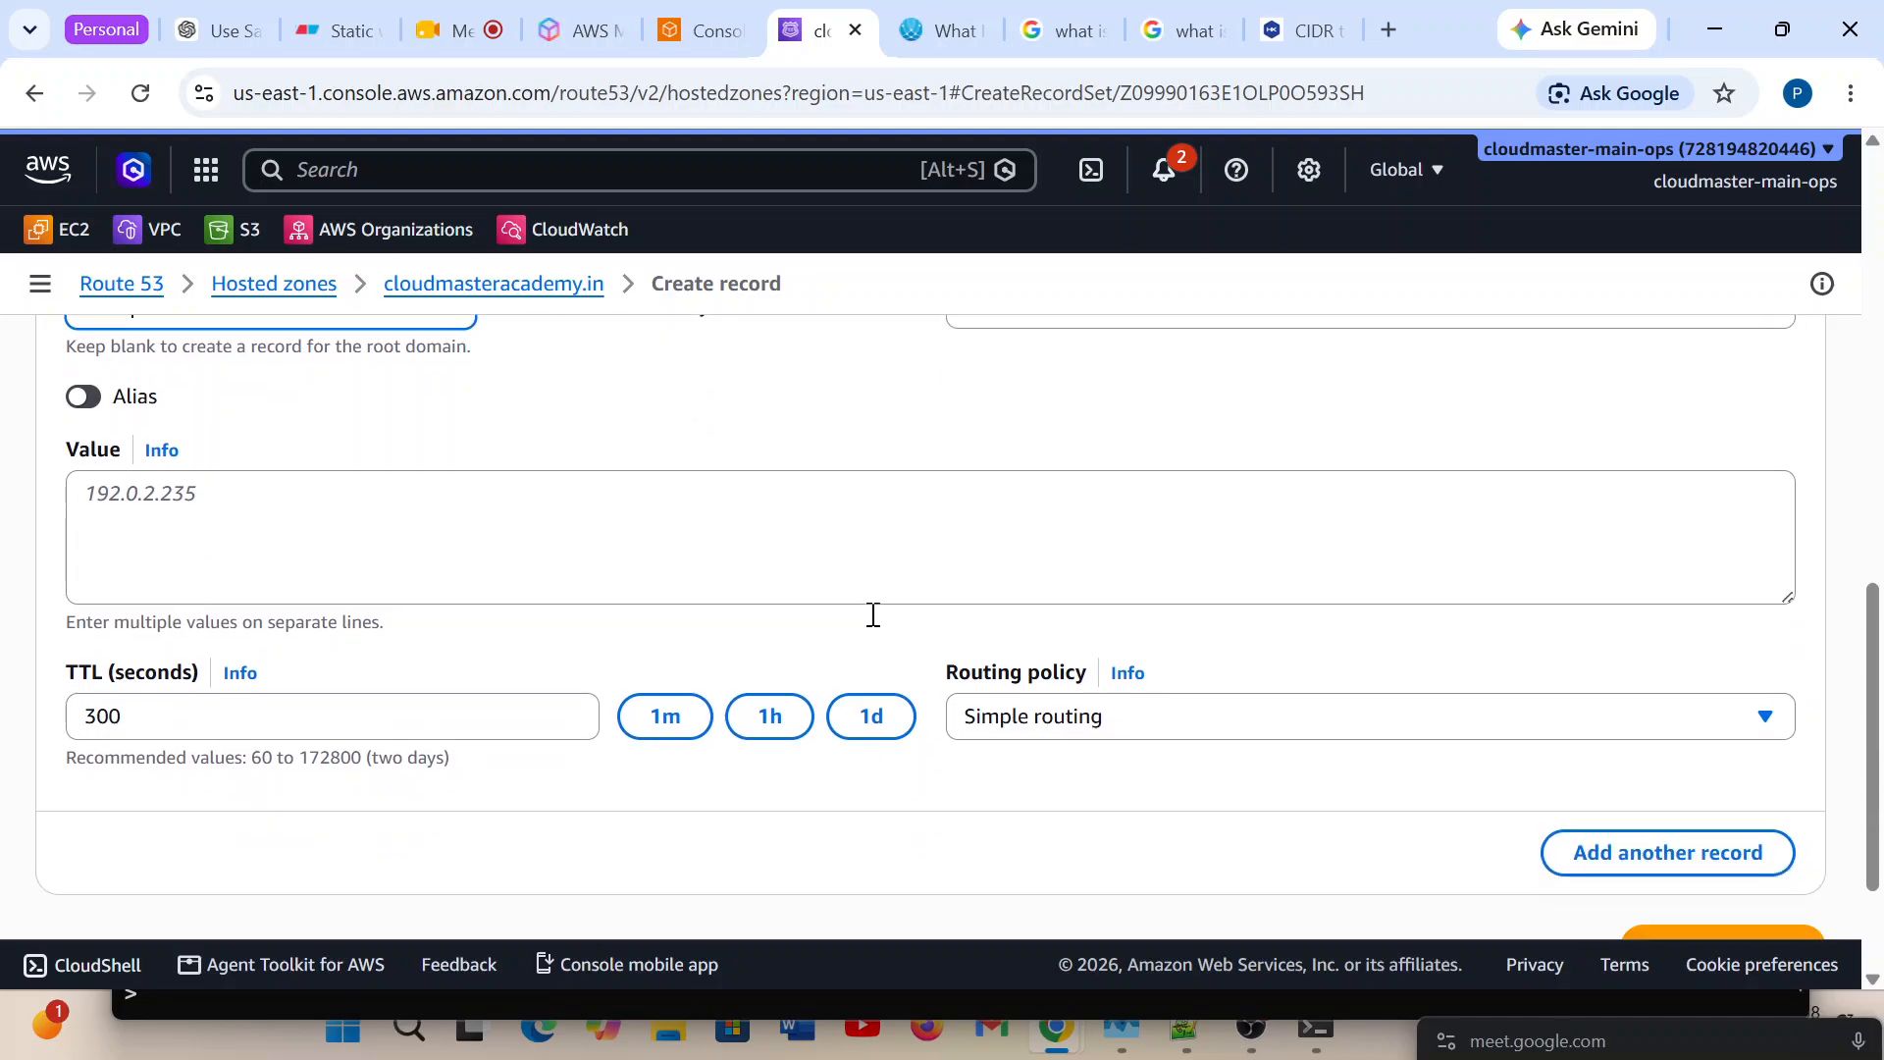
{"action": "left_click", "coordinate": [1279, 722]}
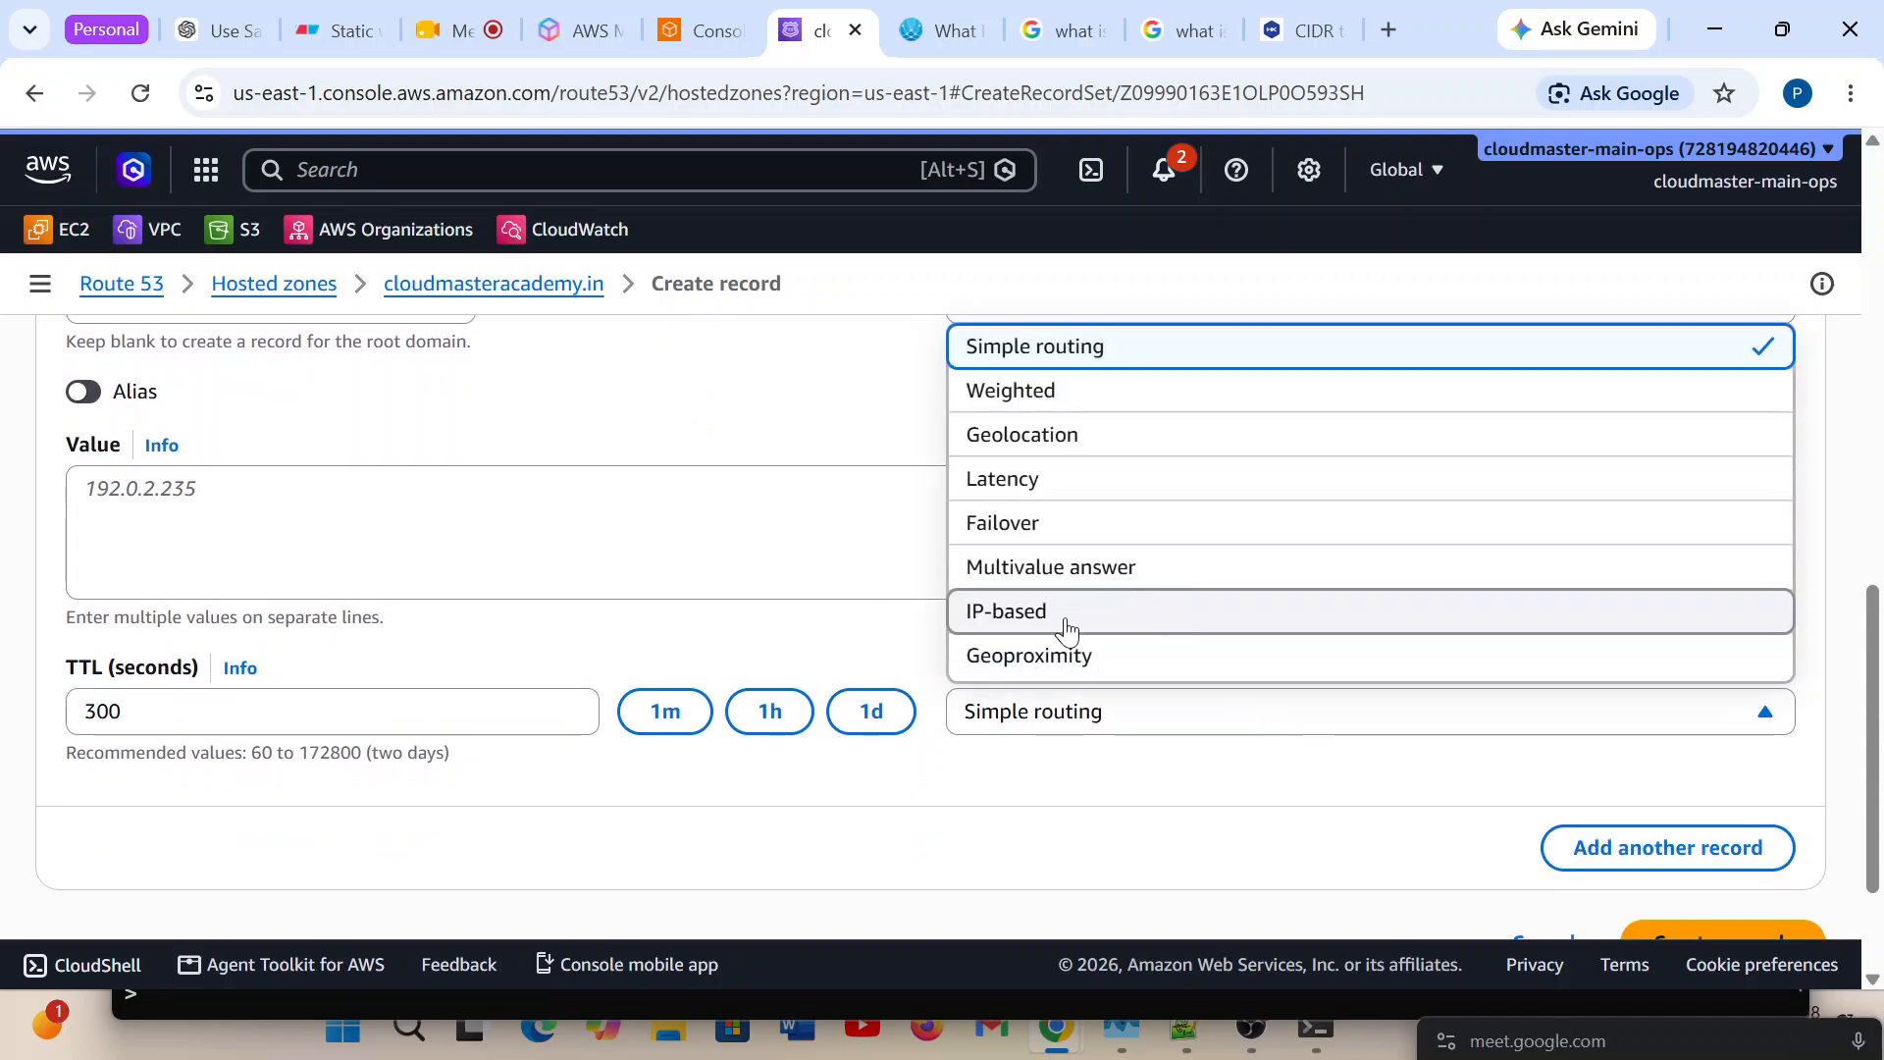
{"action": "key", "text": "Return"}
{"action": "scroll", "coordinate": [601, 635], "scroll_direction": "down", "scroll_amount": 3}
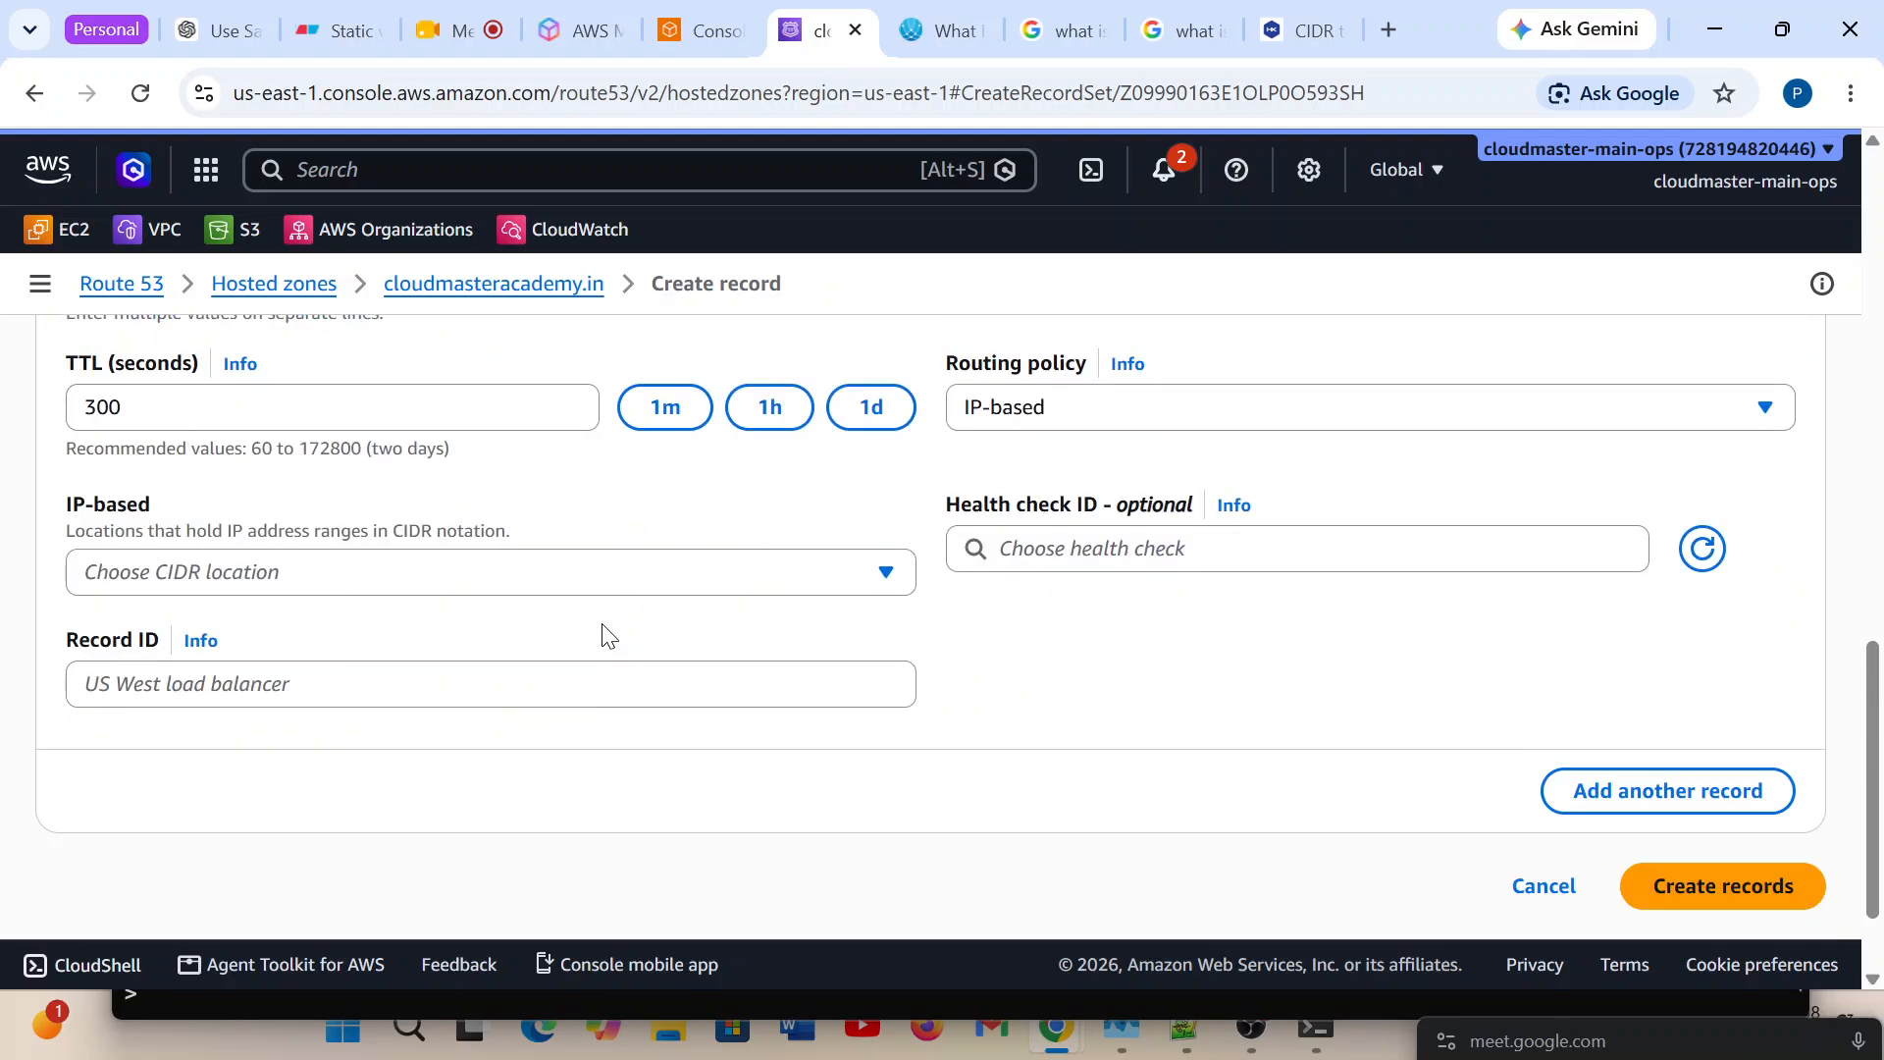
Set Record 2's TTL to 60 seconds, its CIDR location to karnataka and its record ID to R2.
{"action": "scroll", "coordinate": [147, 503], "scroll_direction": "up", "scroll_amount": 1}
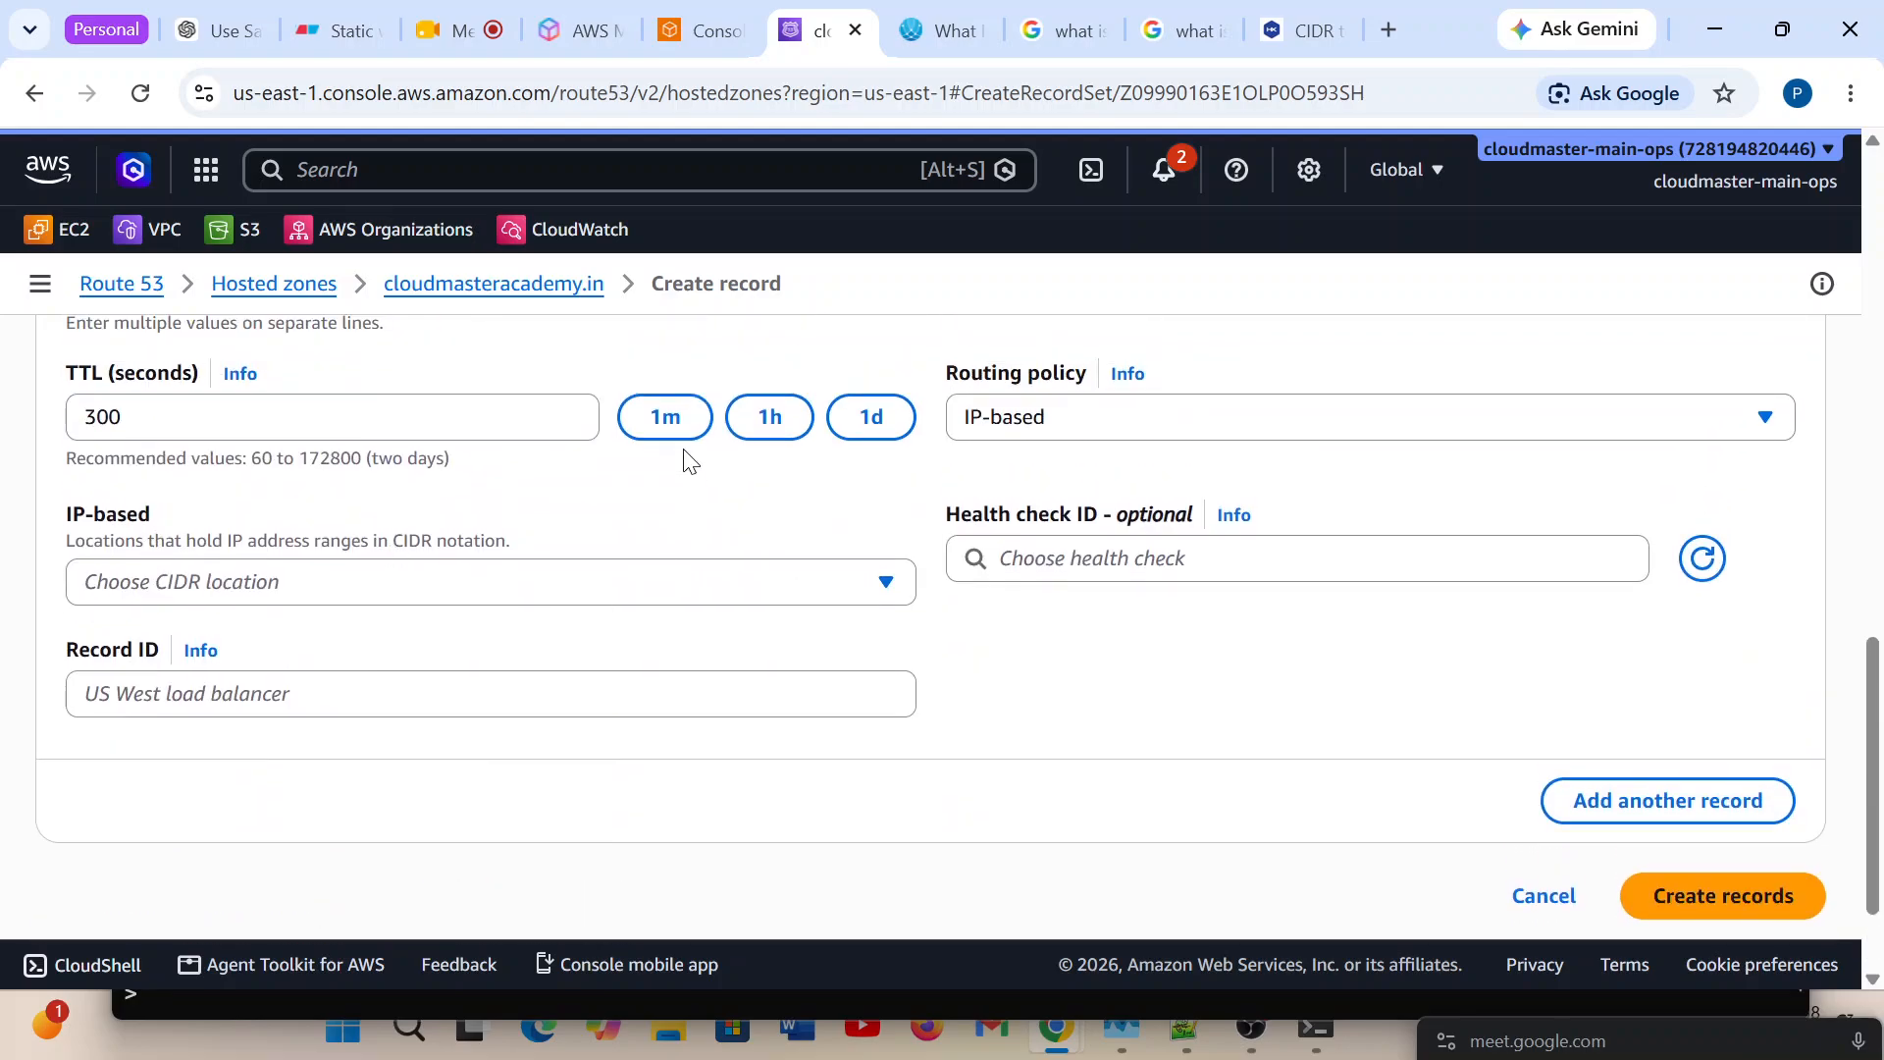
{"action": "left_click", "coordinate": [665, 416]}
{"action": "left_click", "coordinate": [538, 591]}
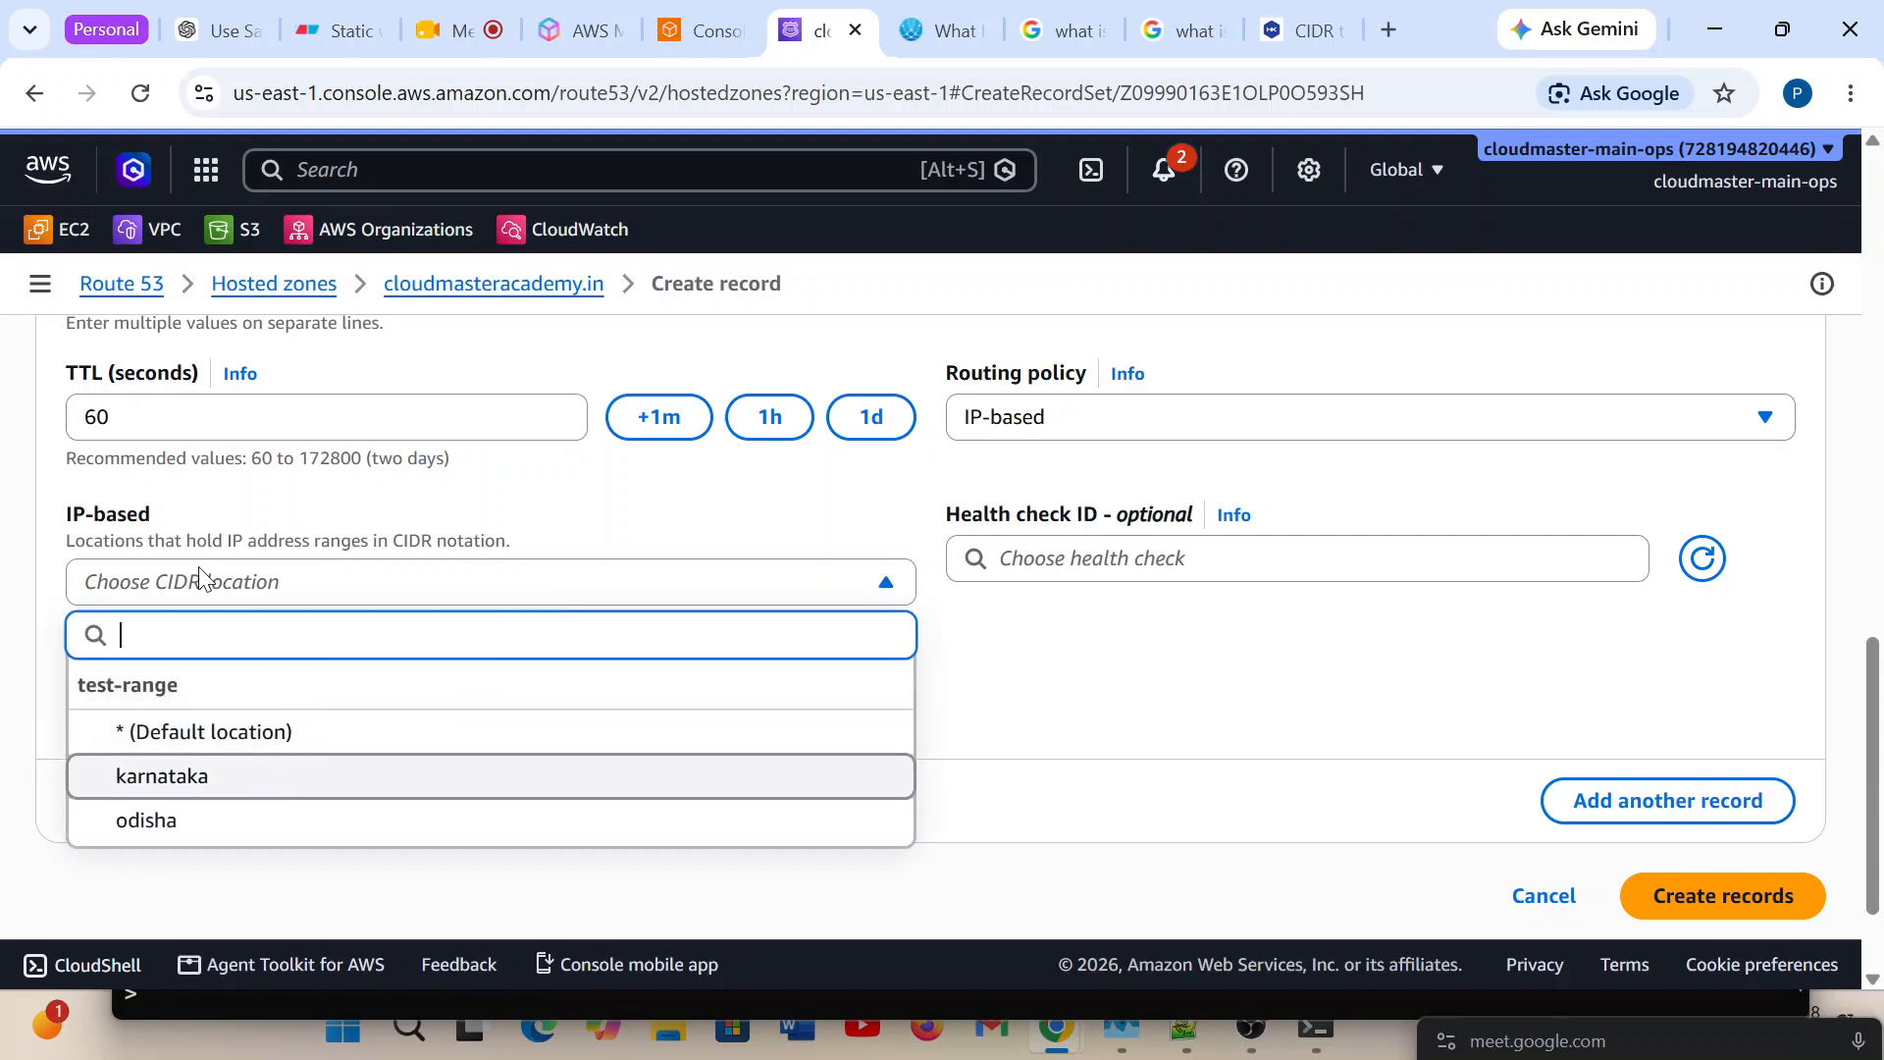
{"action": "key", "text": "Return"}
{"action": "left_click", "coordinate": [165, 690]}
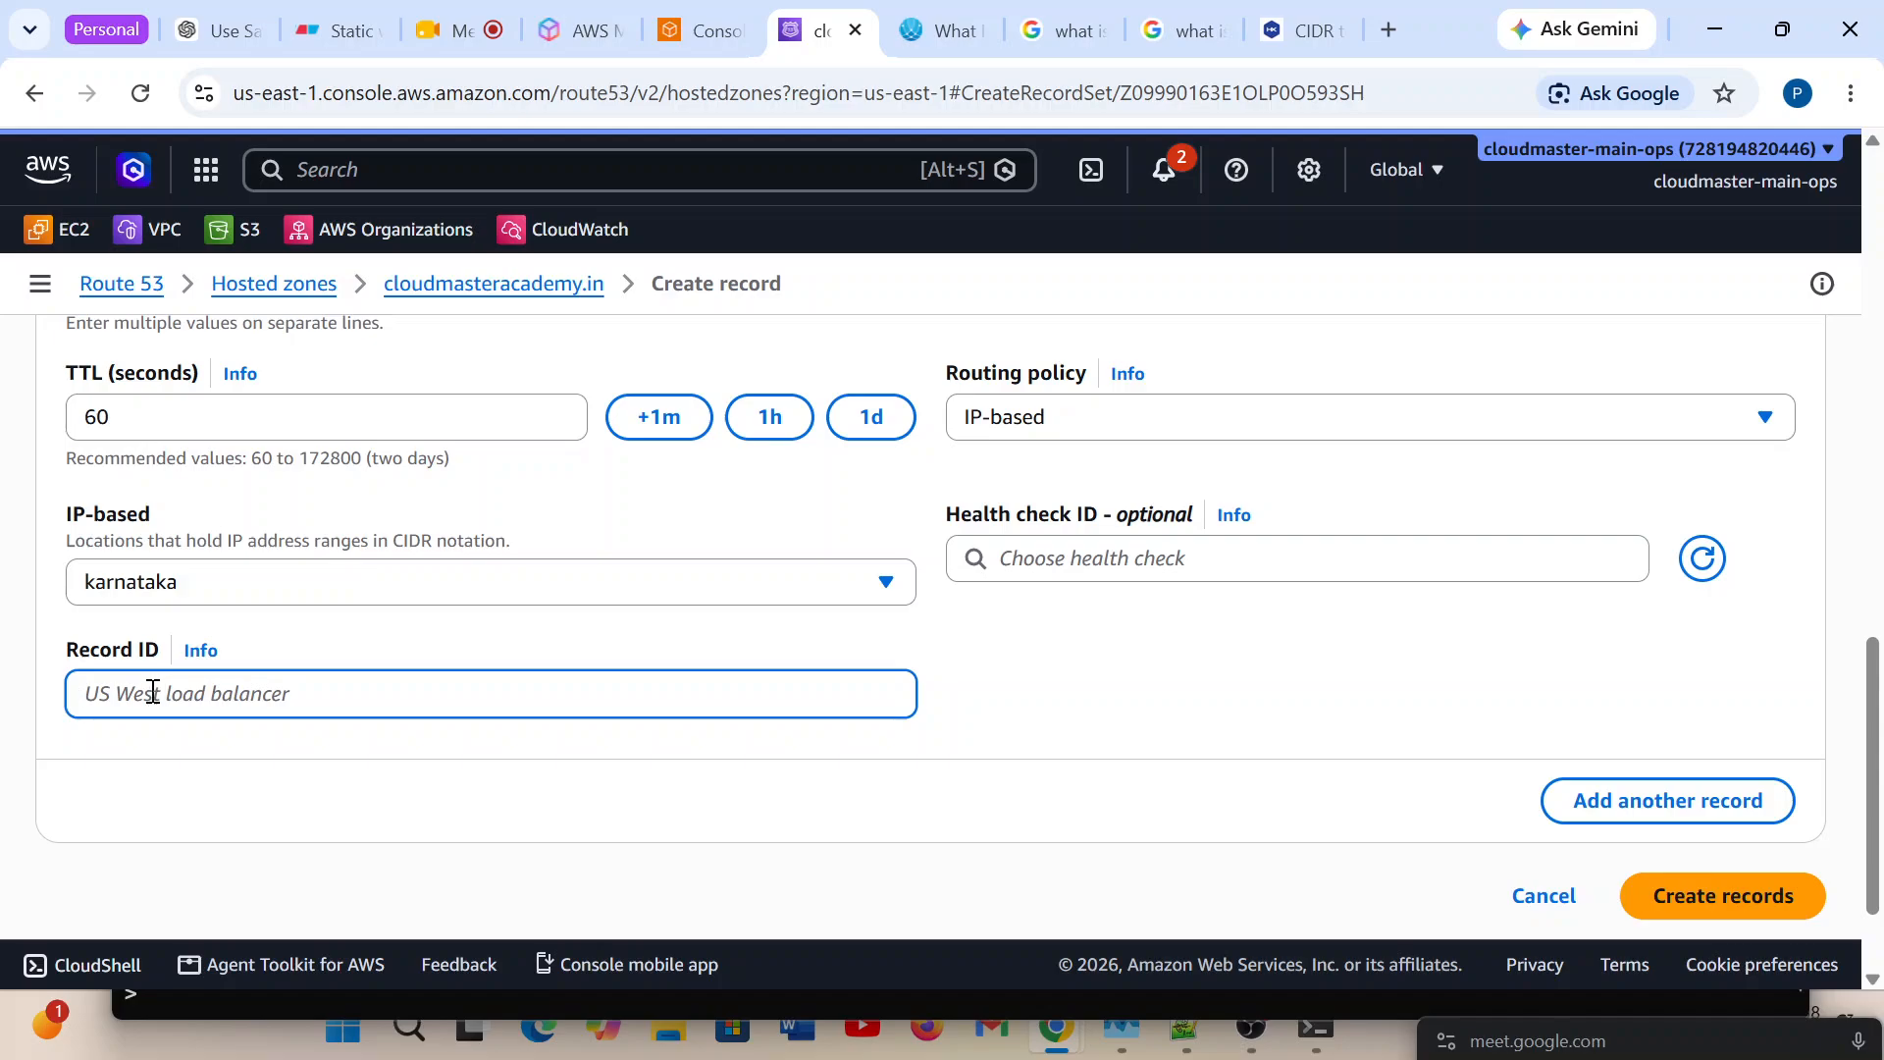
{"action": "type", "text": "R2"}
Set Record 2's value to 5.5.5.5 and compare its settings with those of Record 1.
{"action": "scroll", "coordinate": [463, 704], "scroll_direction": "up", "scroll_amount": 3}
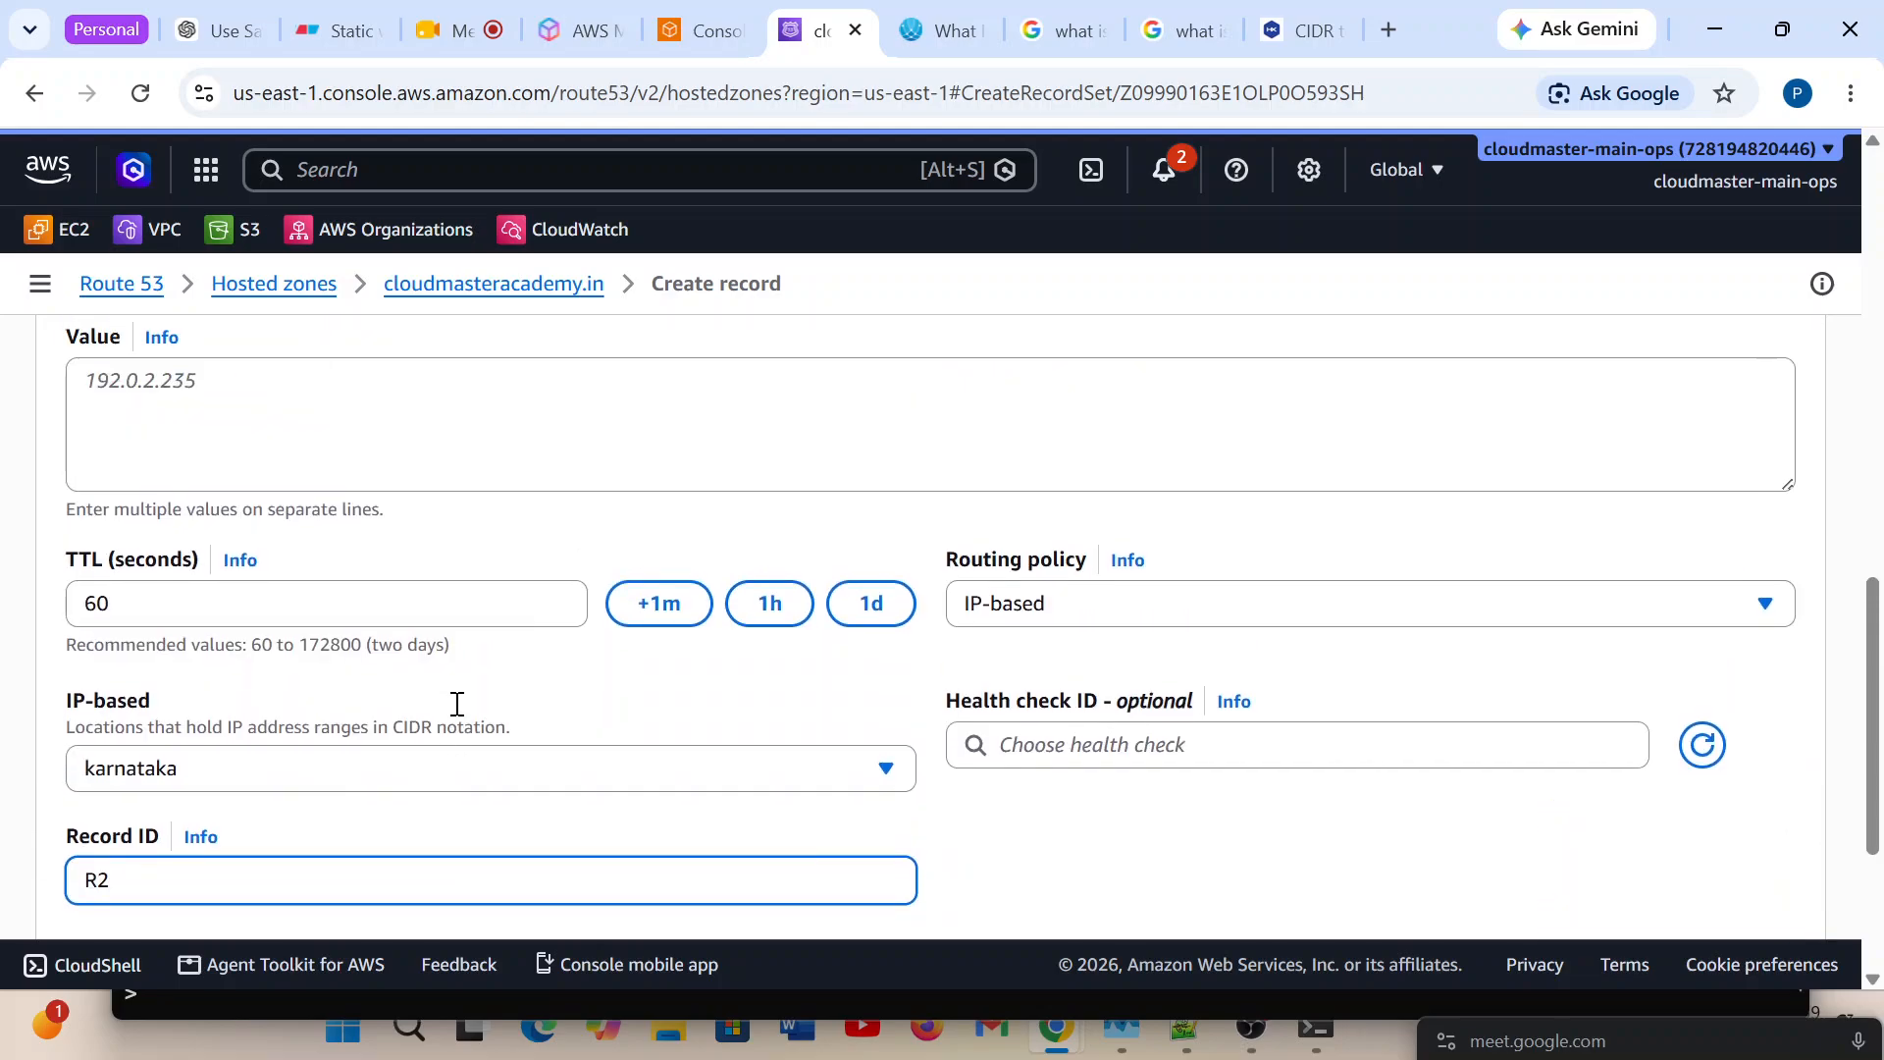
{"action": "left_click", "coordinate": [192, 513]}
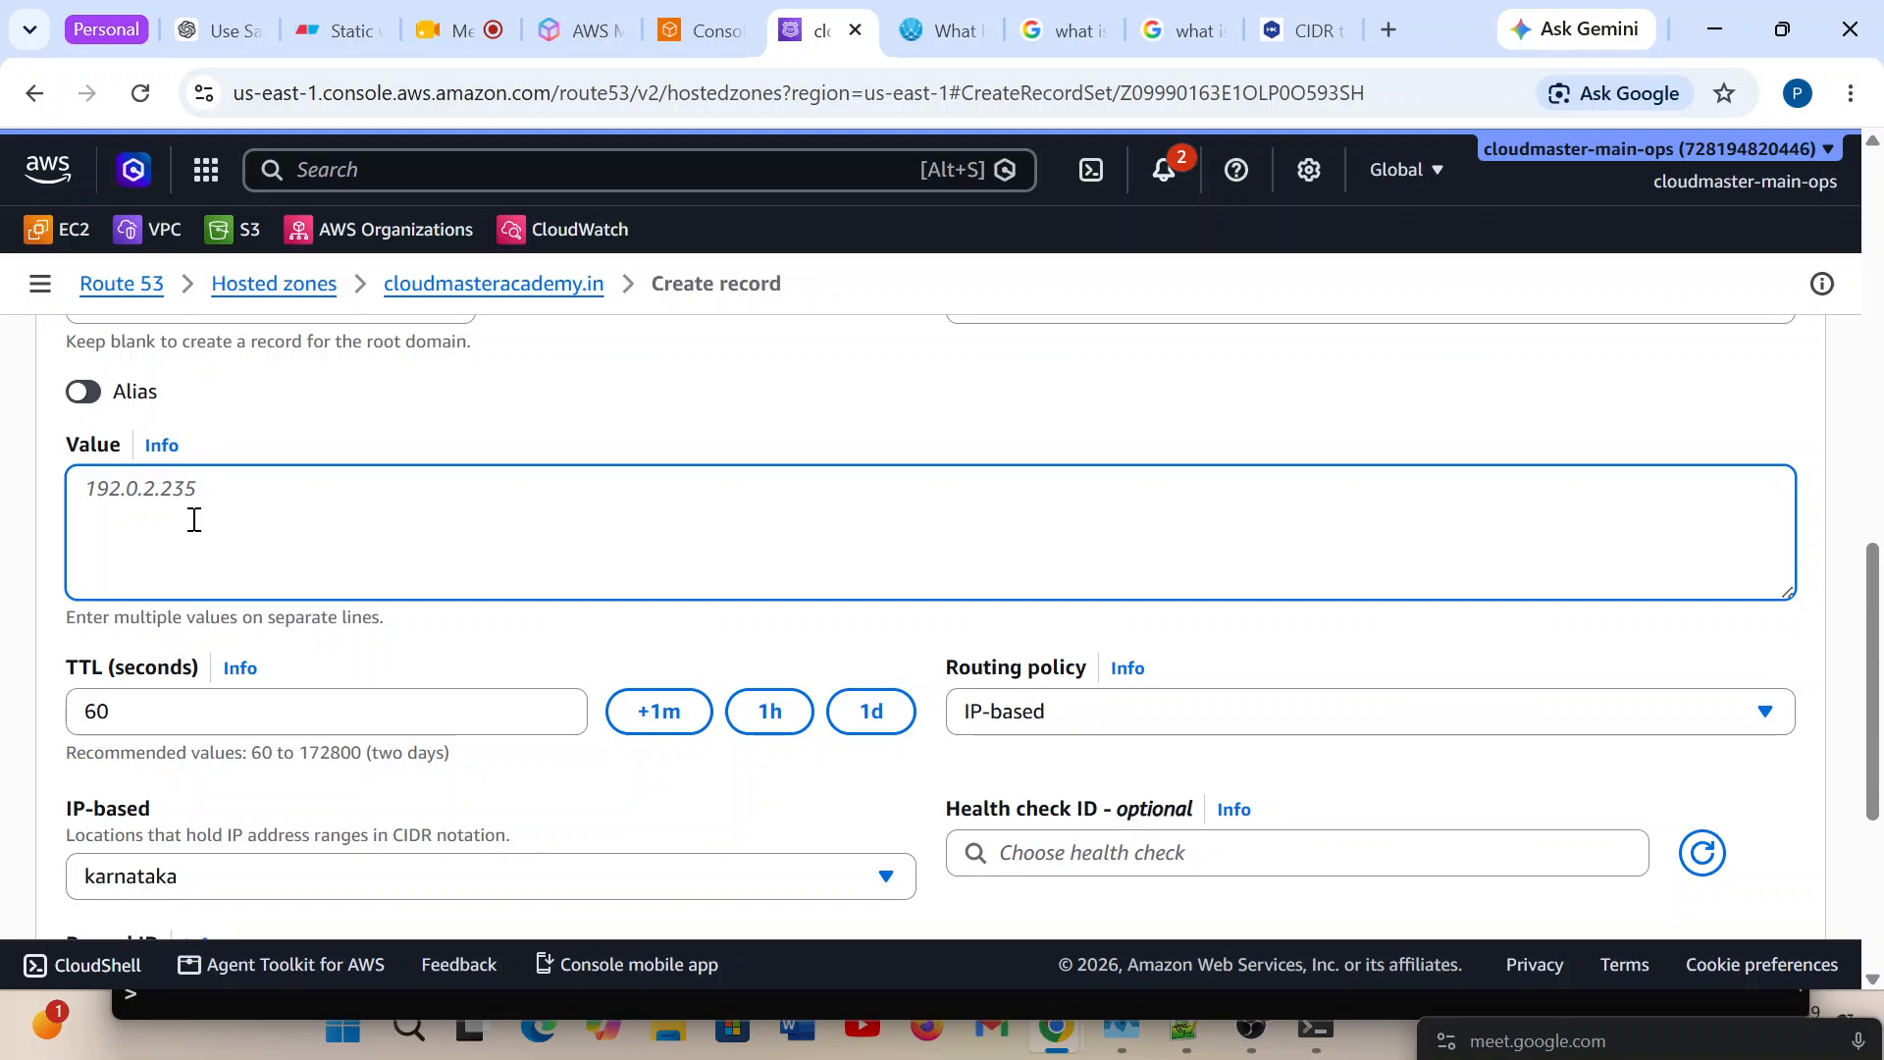
{"action": "type", "text": "5.5.5.5"}
{"action": "key", "text": "ctrl+a"}
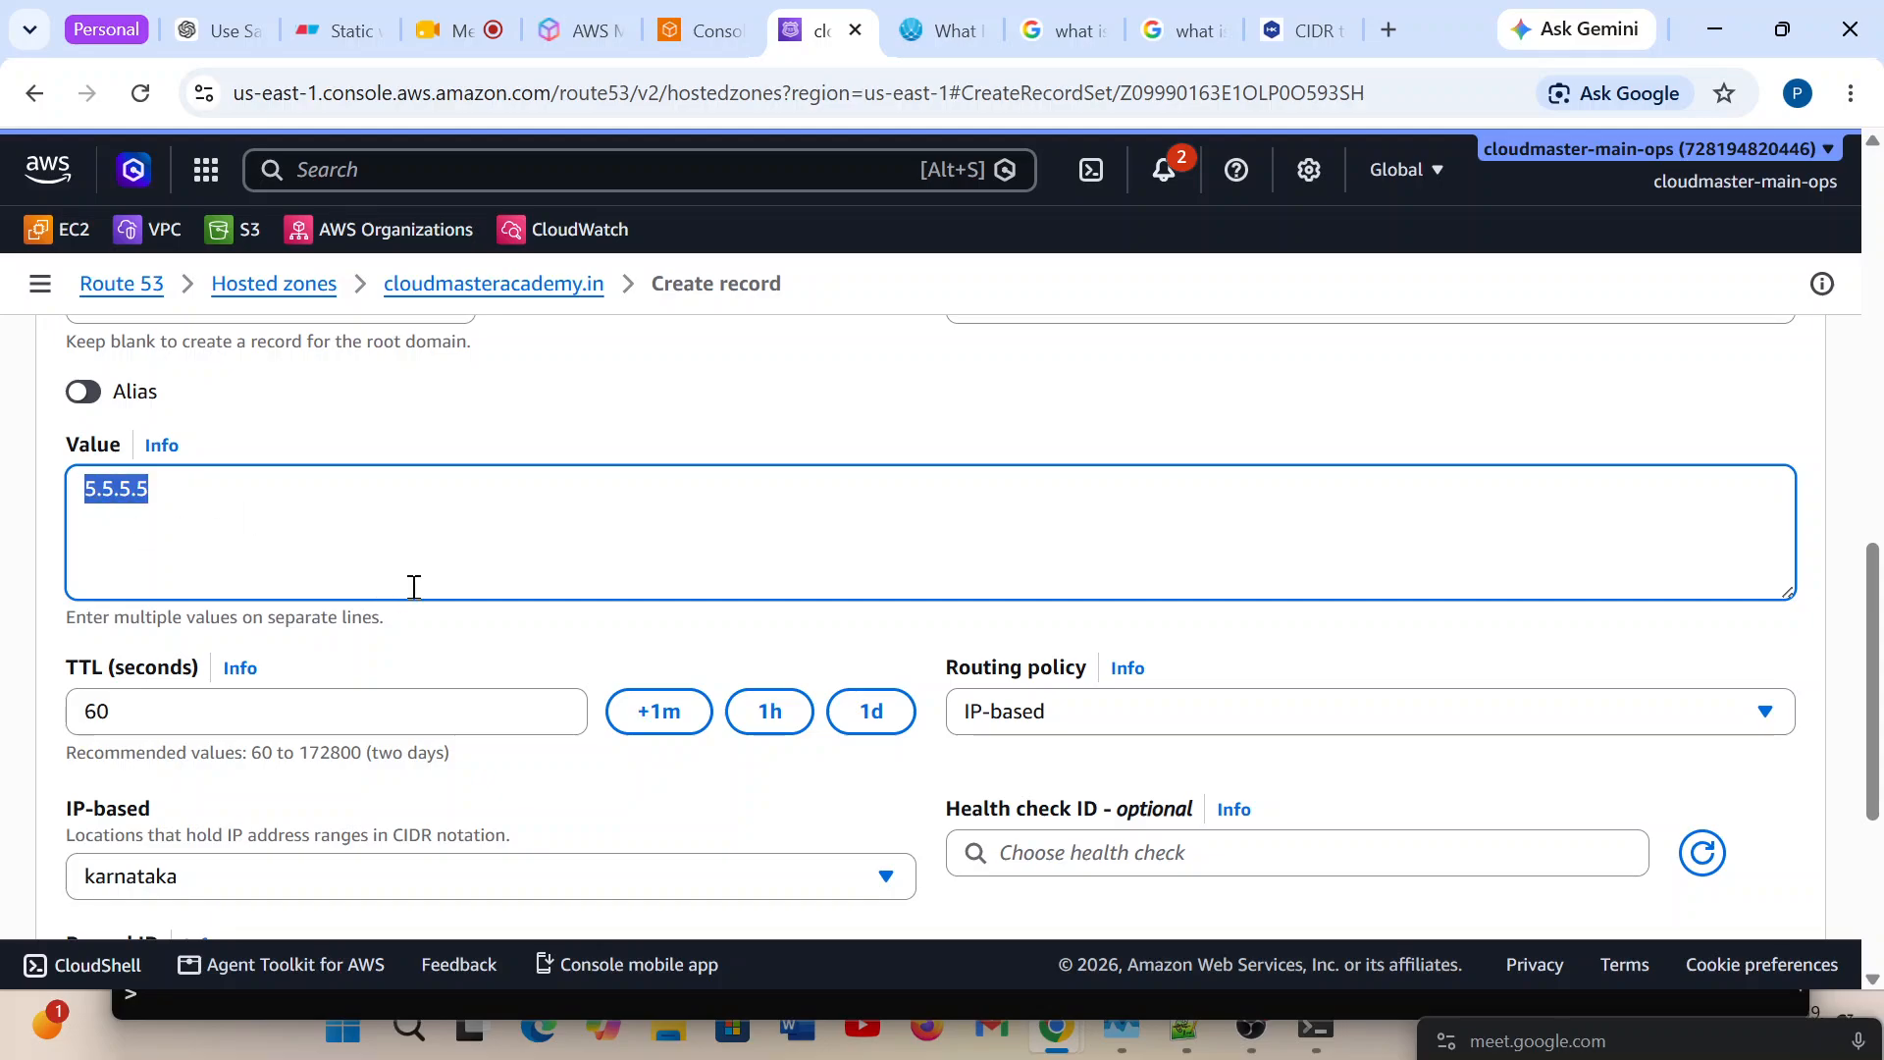
{"action": "scroll", "coordinate": [412, 589], "scroll_direction": "down", "scroll_amount": 2}
{"action": "scroll", "coordinate": [416, 673], "scroll_direction": "up", "scroll_amount": 7}
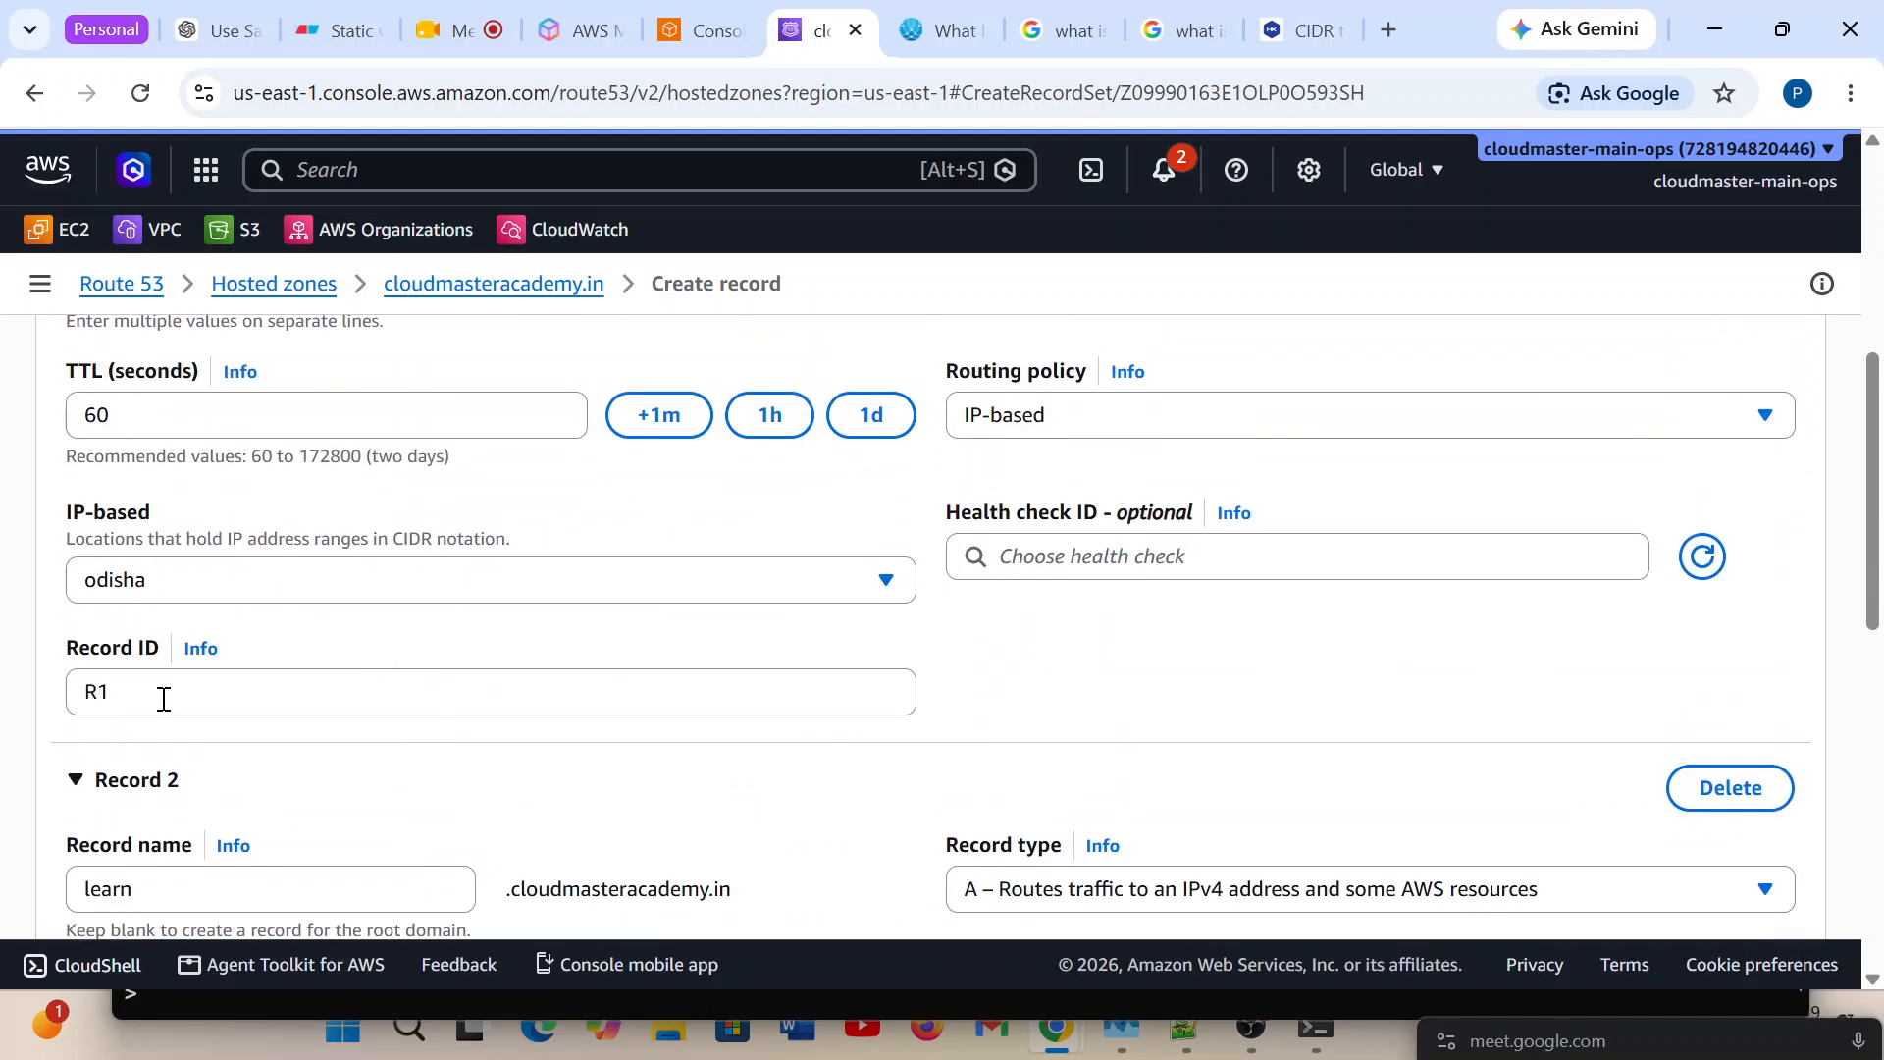
{"action": "scroll", "coordinate": [481, 659], "scroll_direction": "up", "scroll_amount": 2}
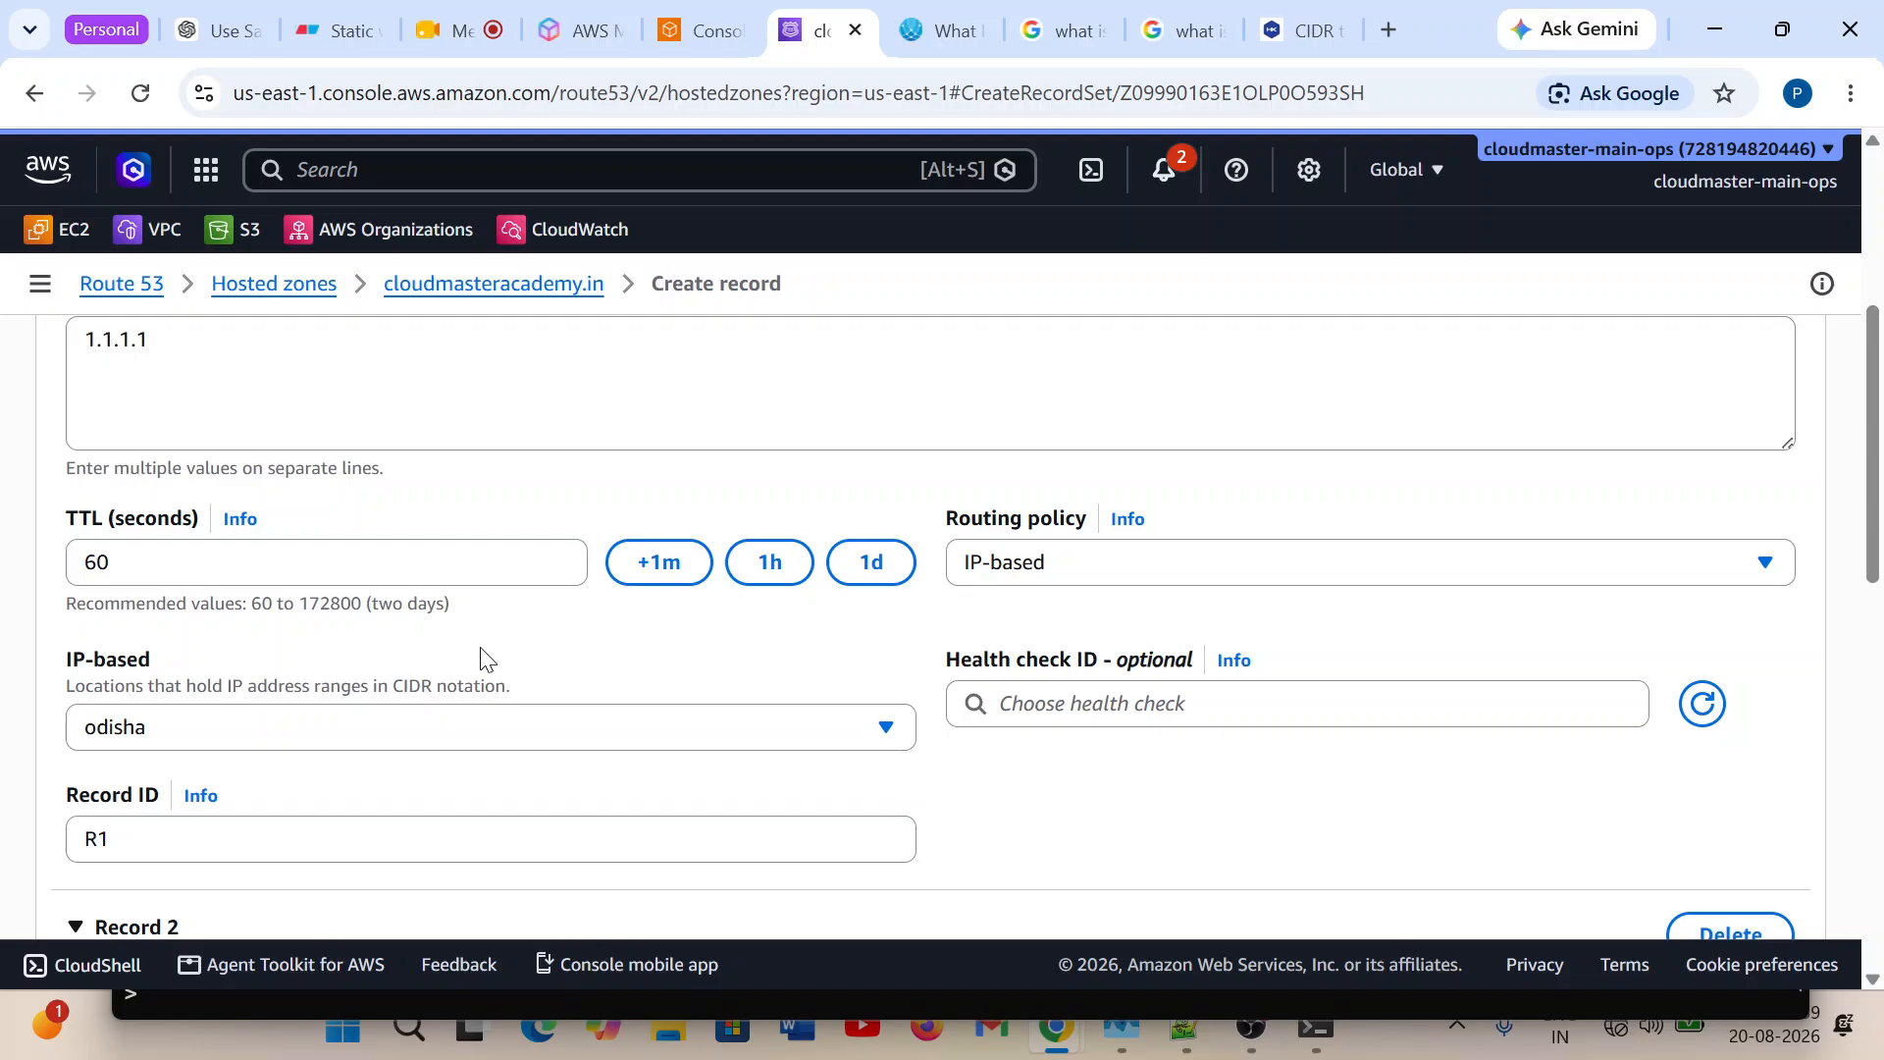
{"action": "scroll", "coordinate": [481, 657], "scroll_direction": "up", "scroll_amount": 3}
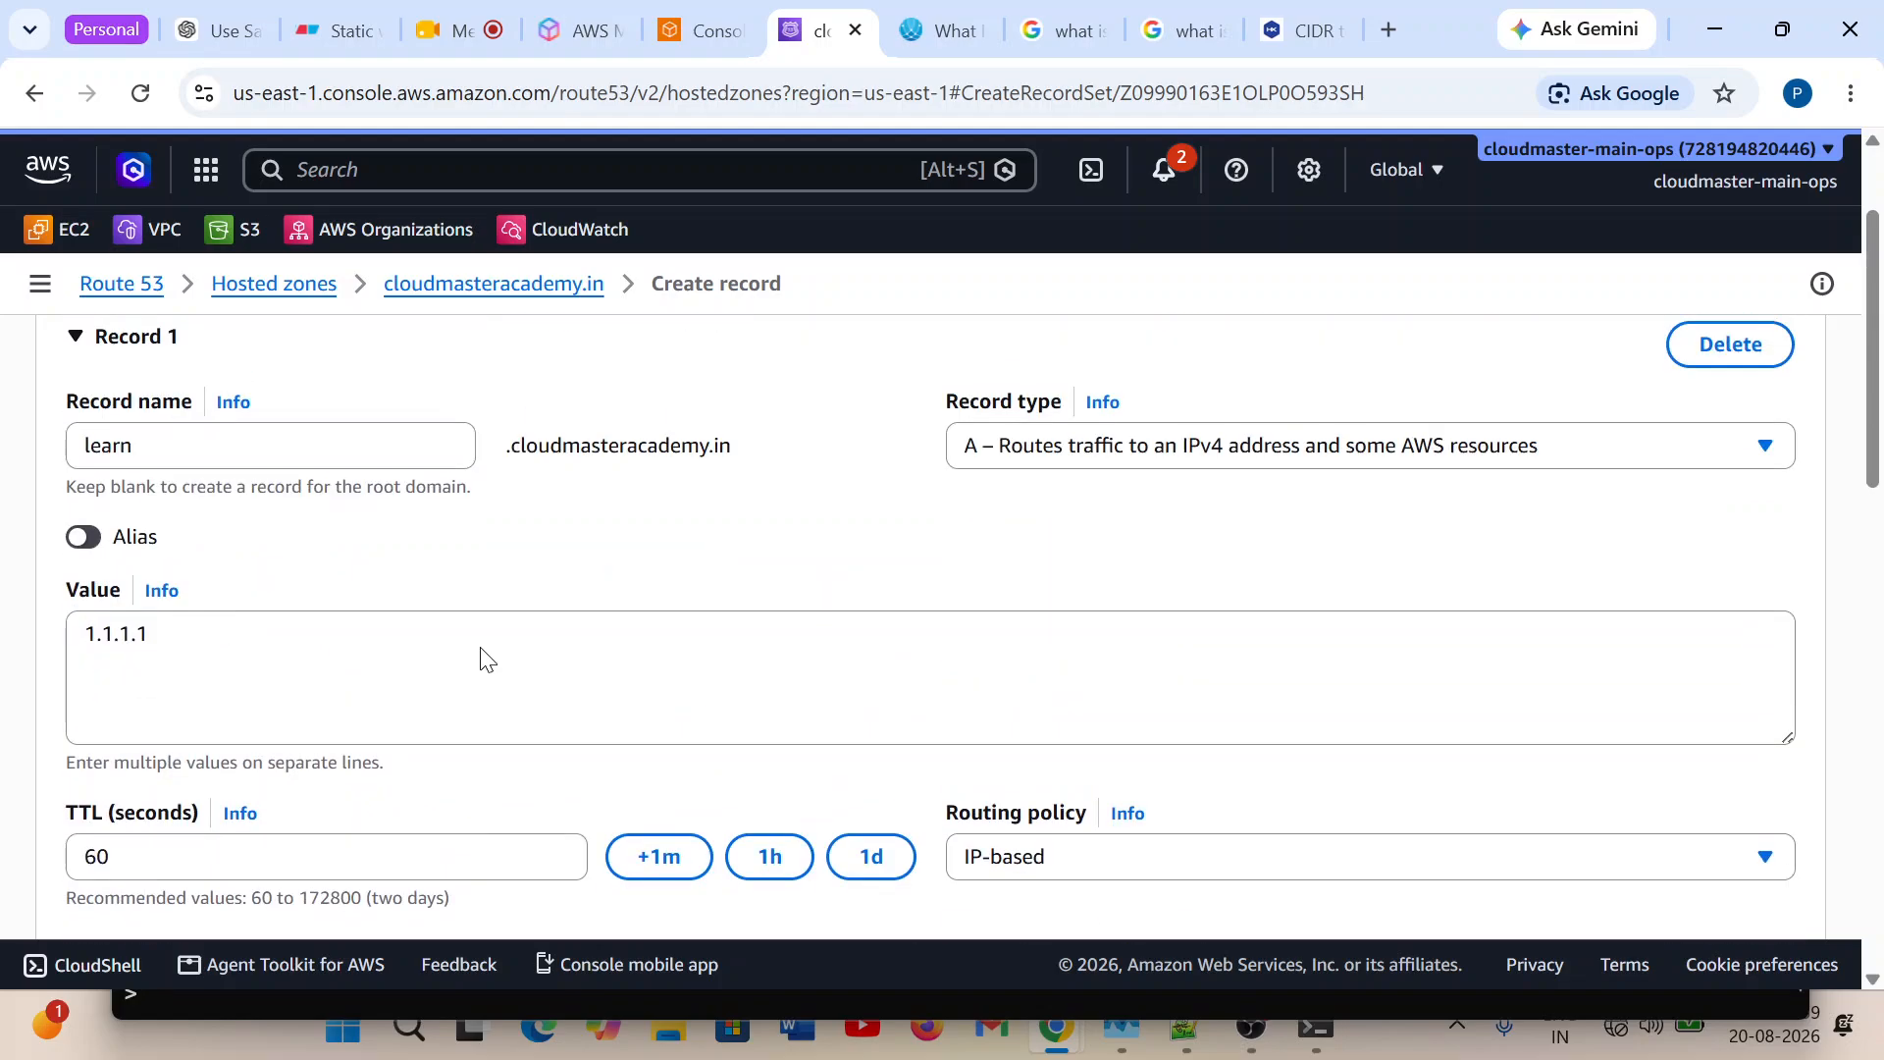
{"action": "scroll", "coordinate": [482, 648], "scroll_direction": "down", "scroll_amount": 10}
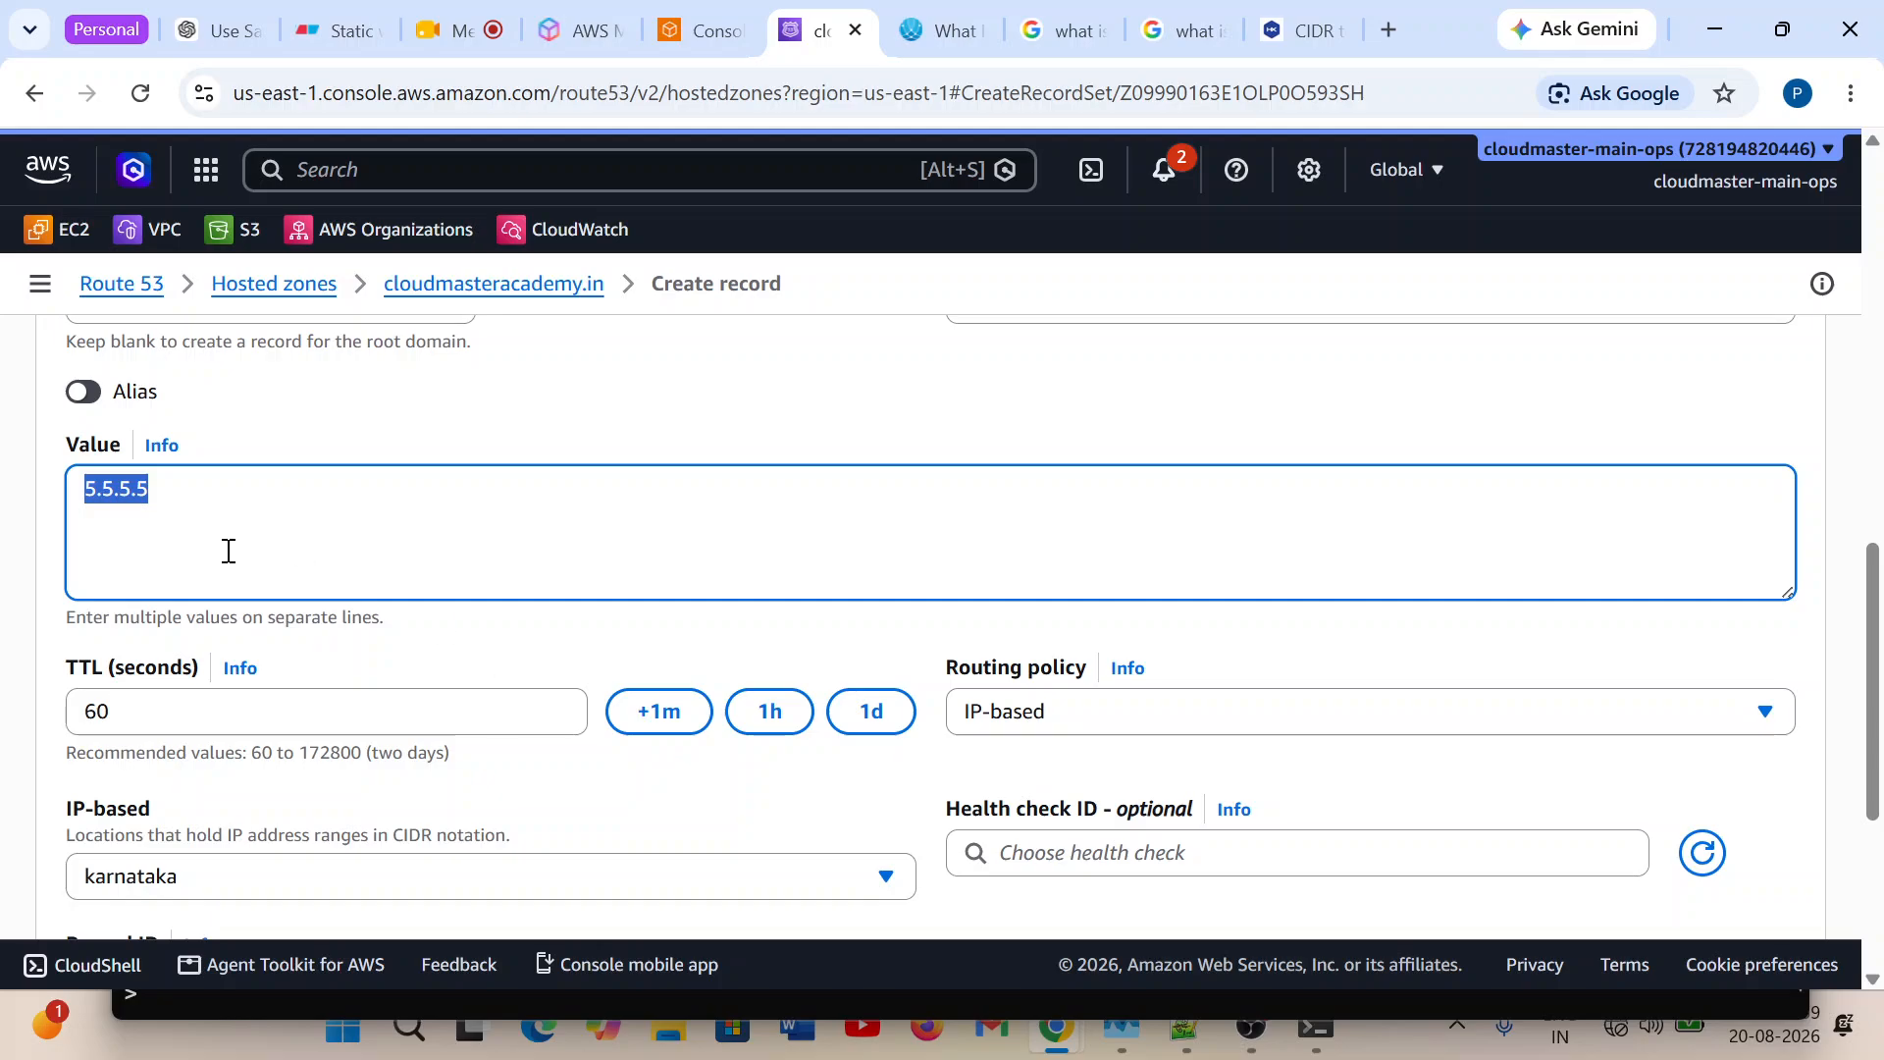
Add a third record named learn with the value 100.100.100.100.
{"action": "scroll", "coordinate": [614, 551], "scroll_direction": "down", "scroll_amount": 5}
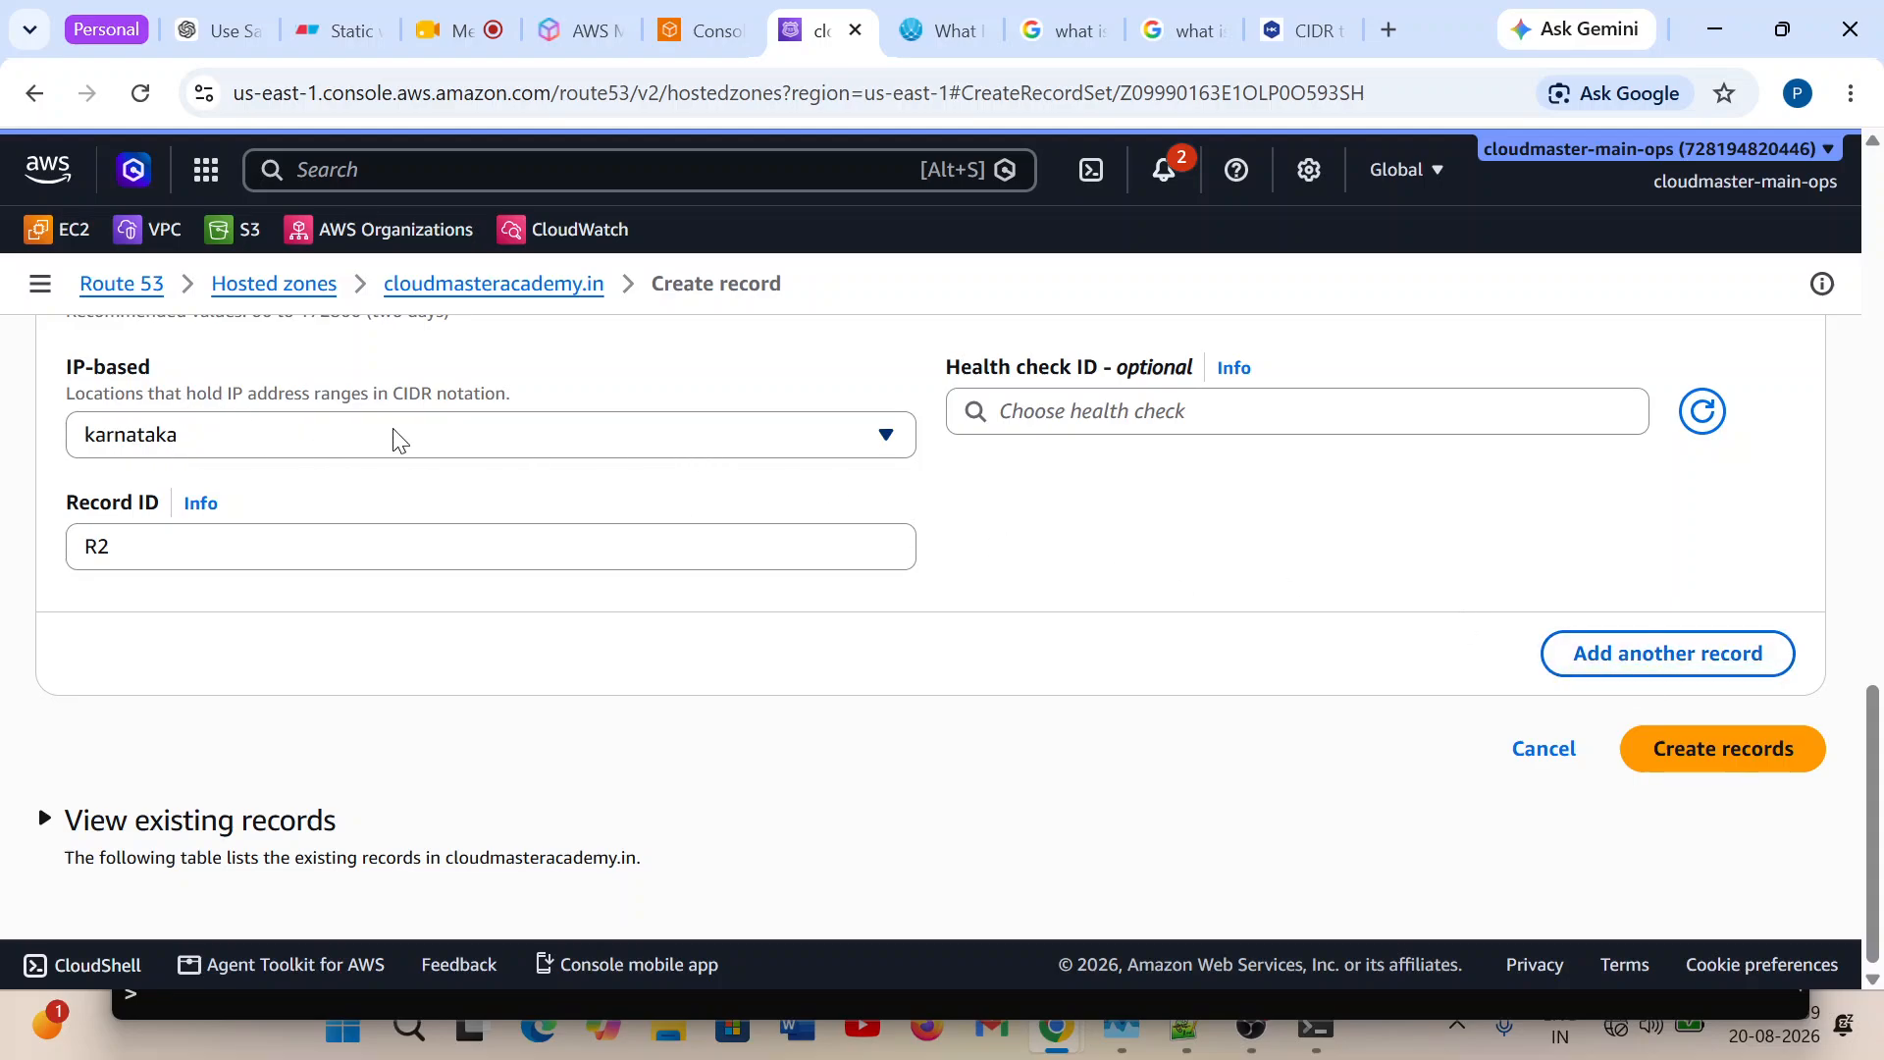
{"action": "left_click", "coordinate": [1666, 654]}
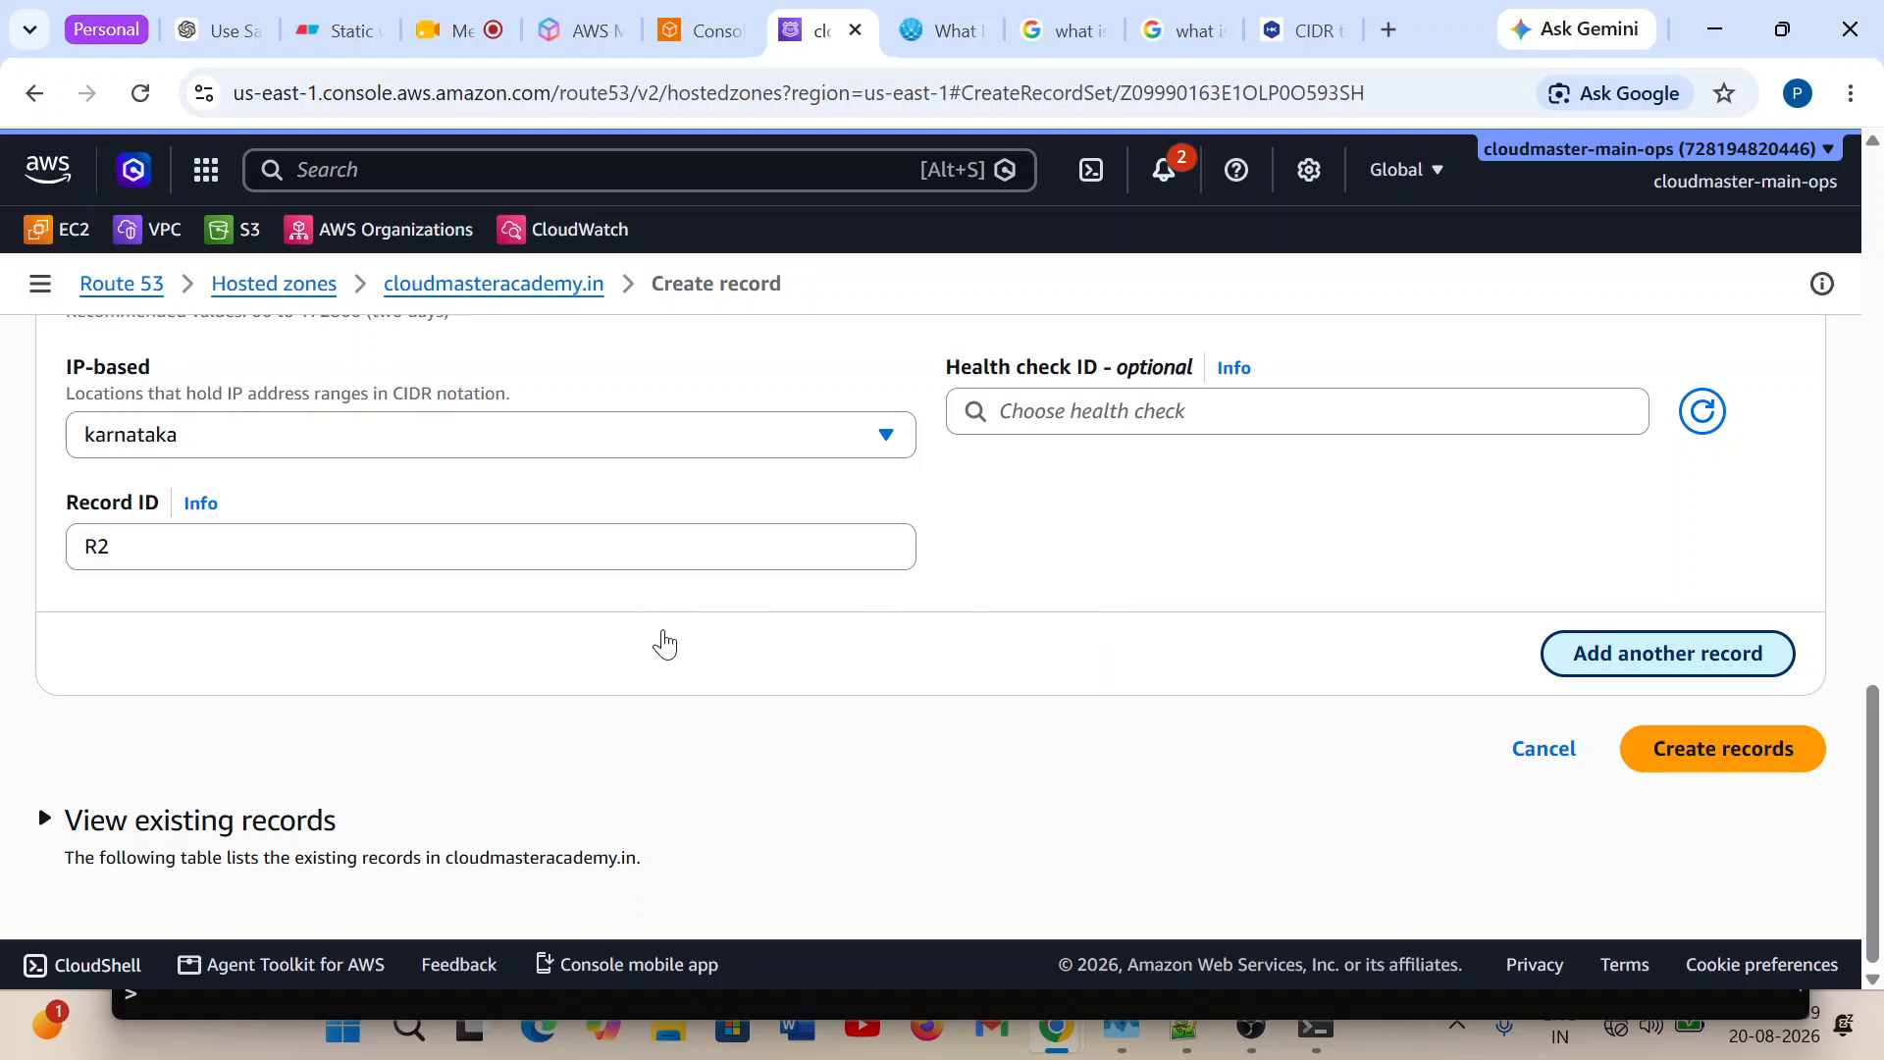
{"action": "left_click", "coordinate": [1670, 653]}
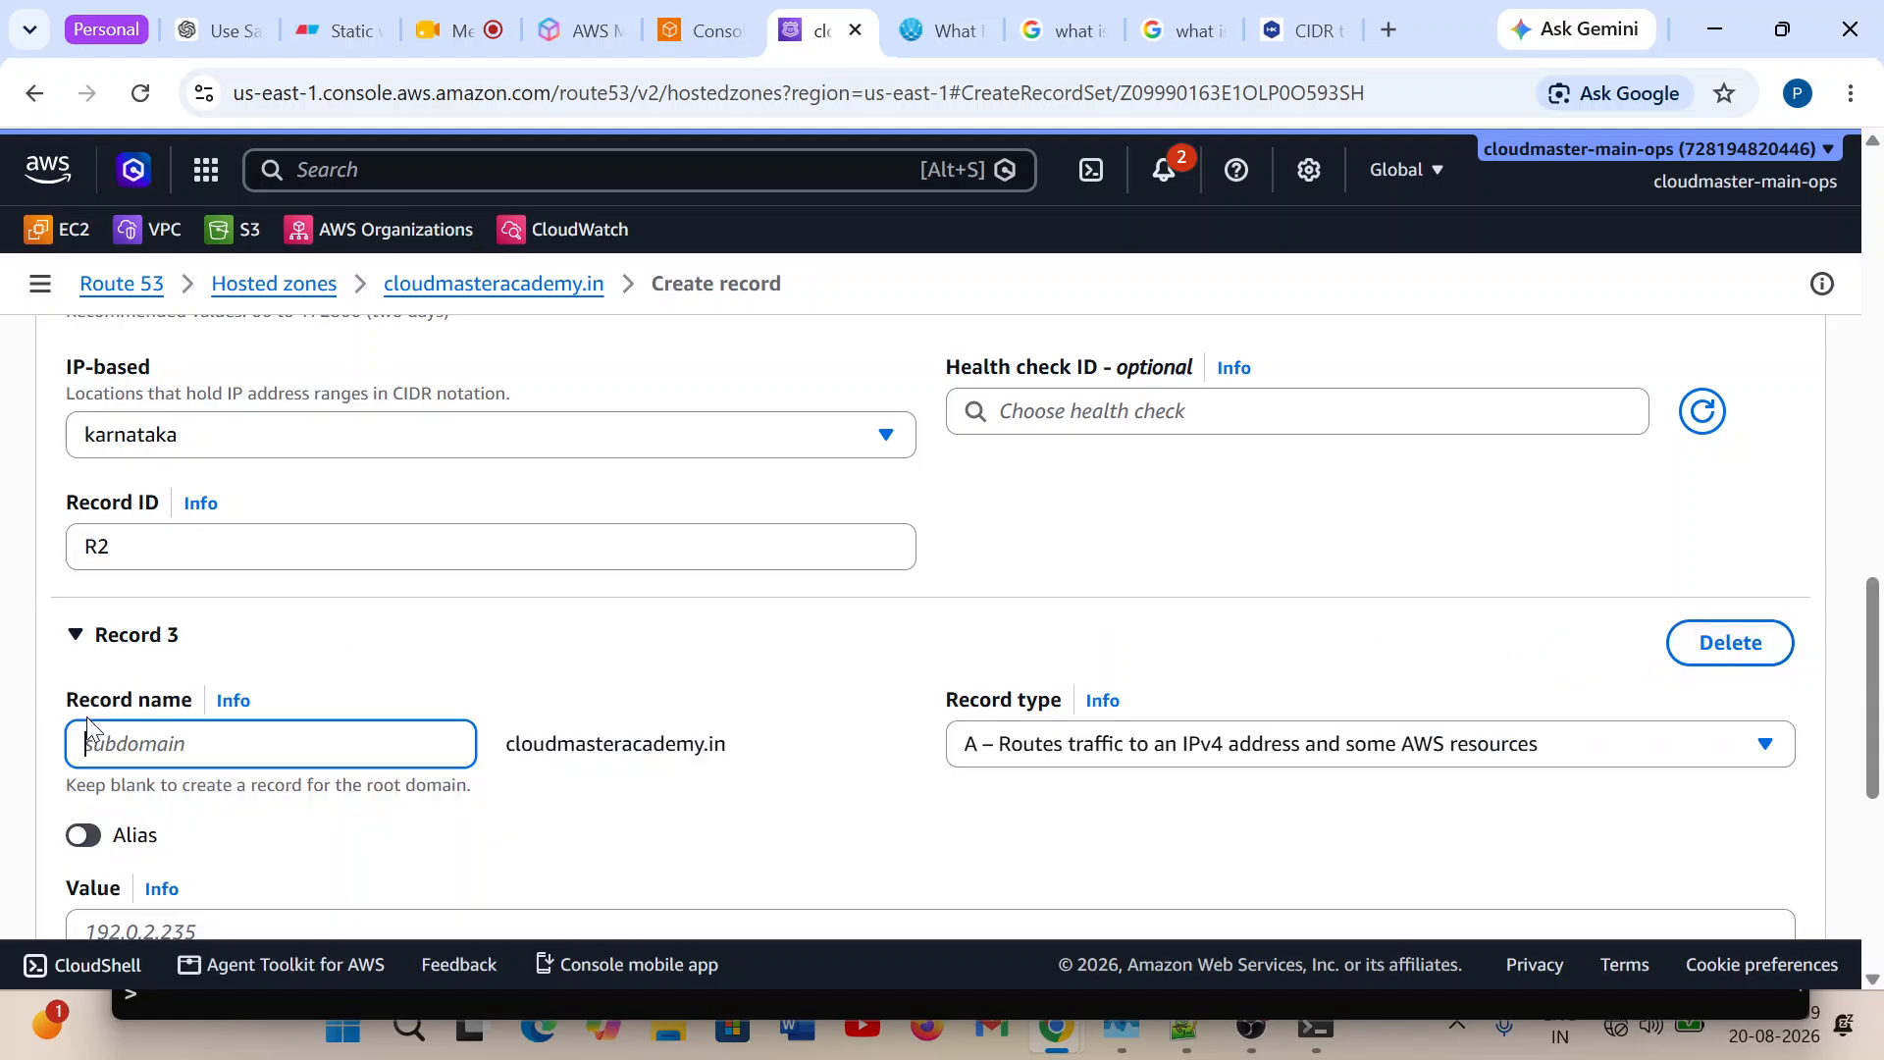
{"action": "type", "text": "learn"}
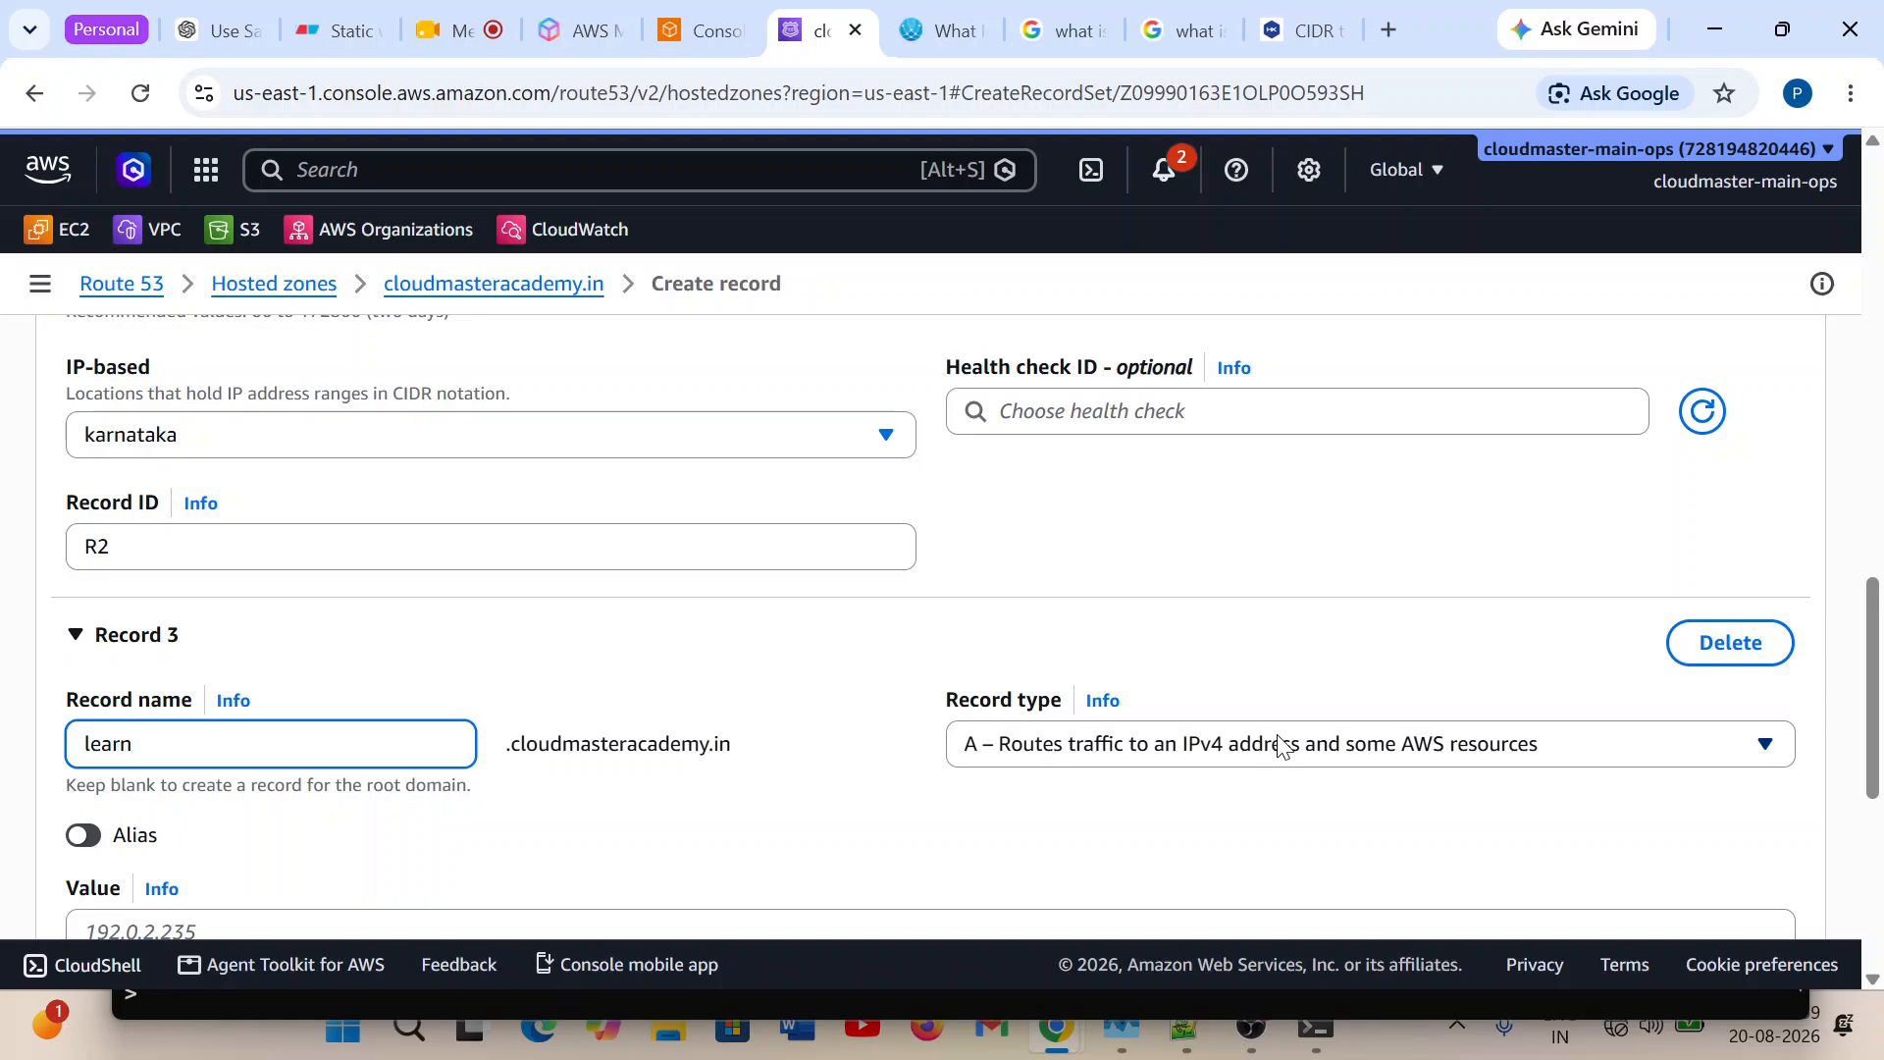
{"action": "scroll", "coordinate": [1227, 738], "scroll_direction": "down", "scroll_amount": 3}
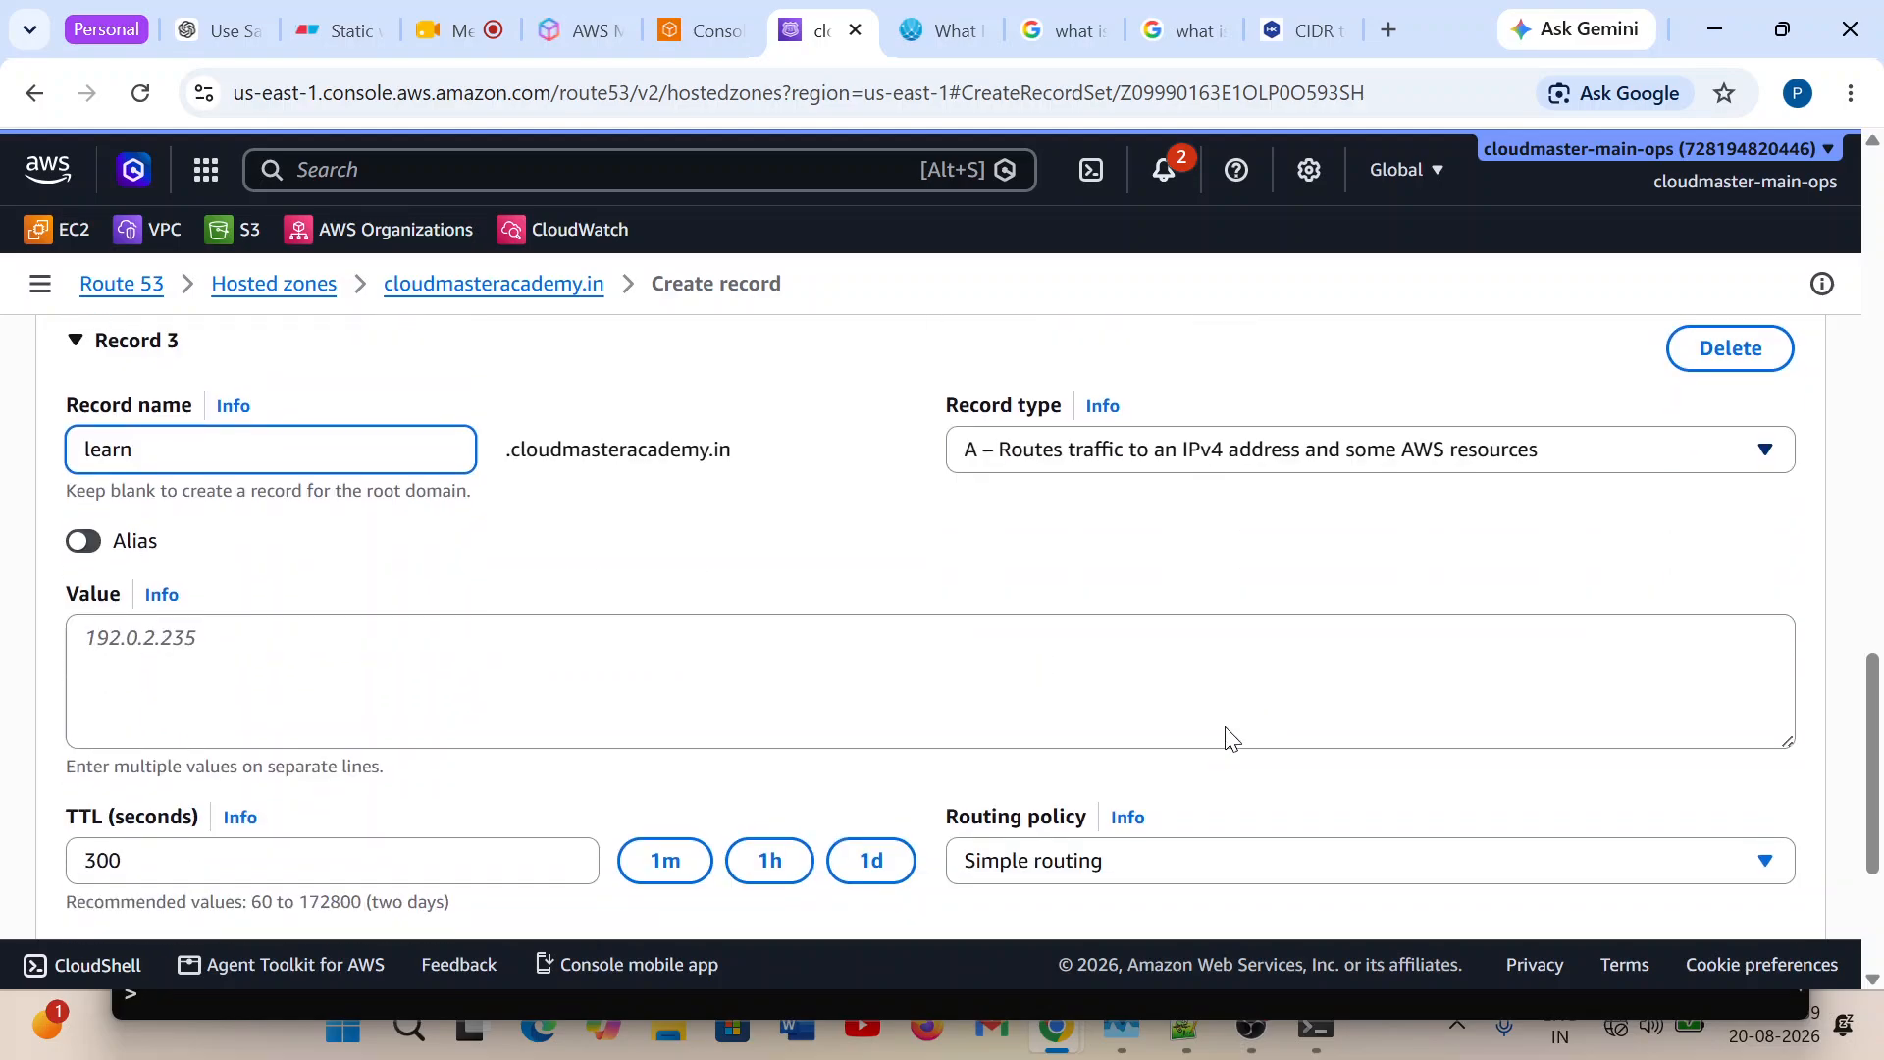
{"action": "left_click", "coordinate": [433, 713]}
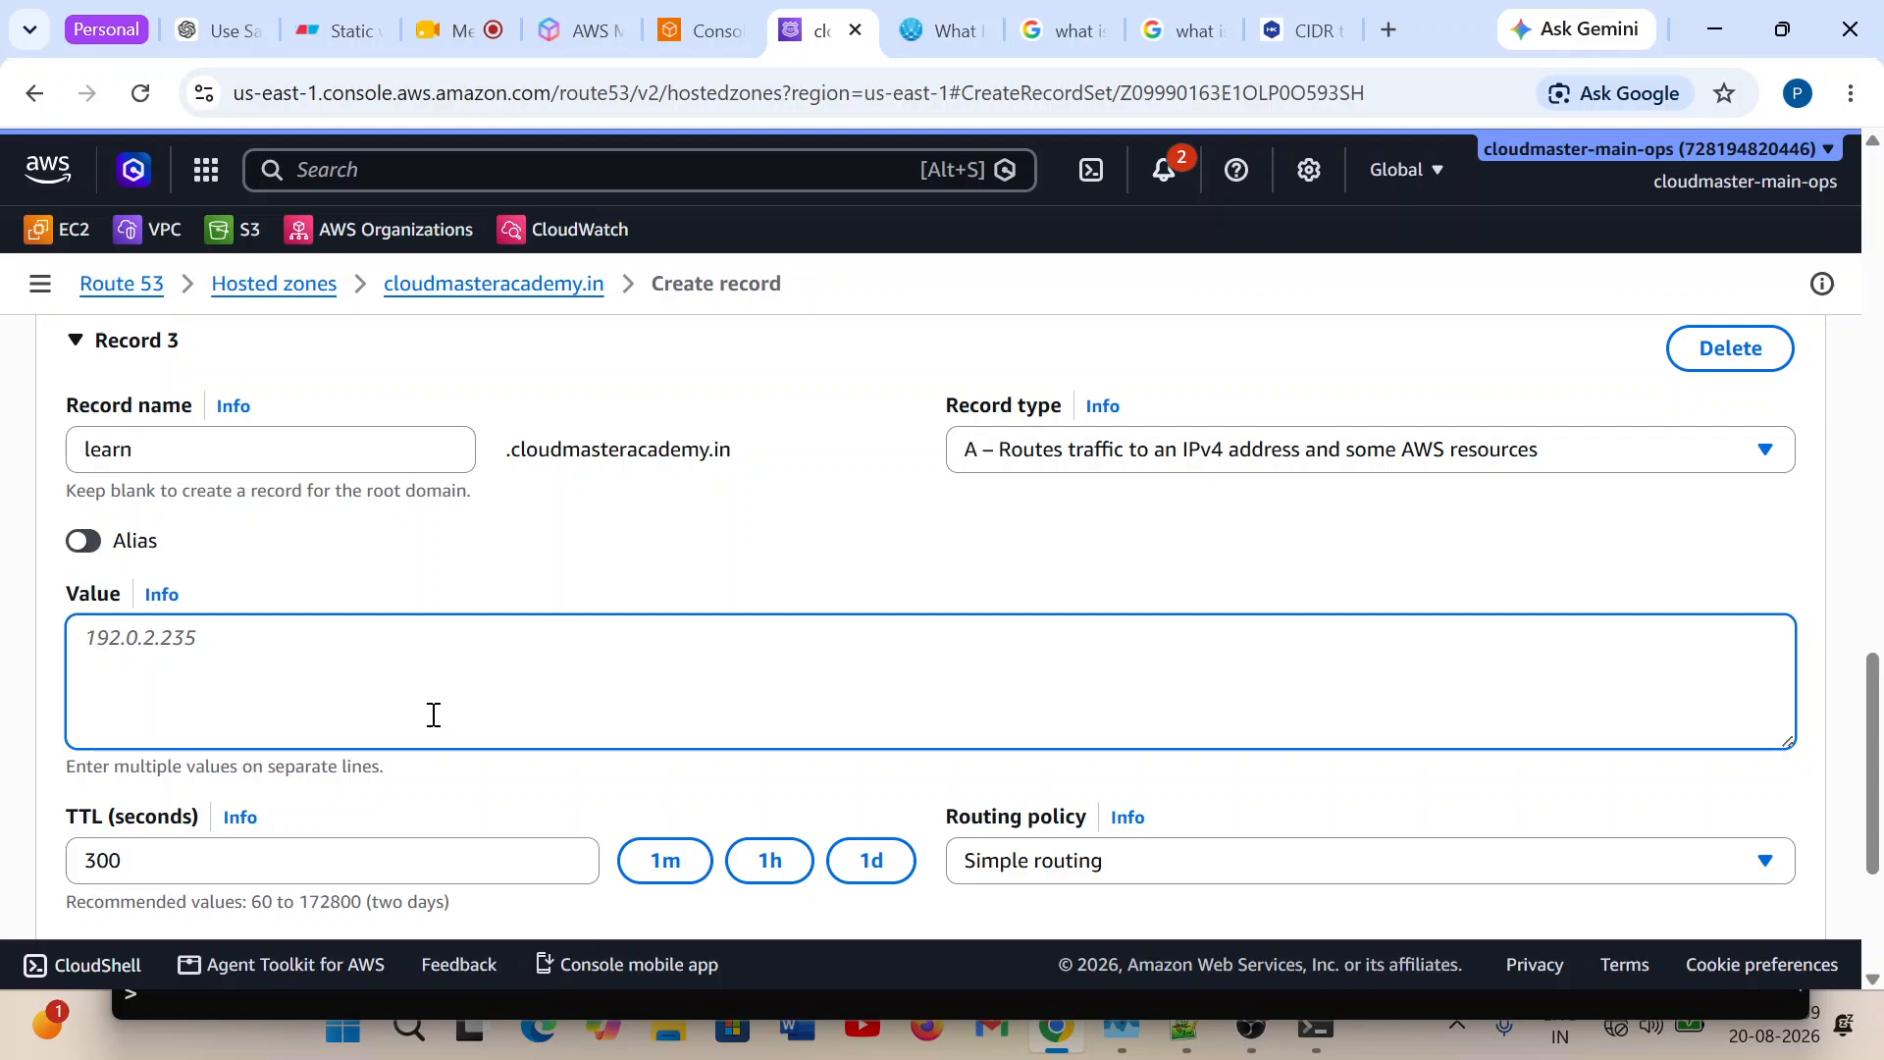
{"action": "type", "text": "100.100.100.100"}
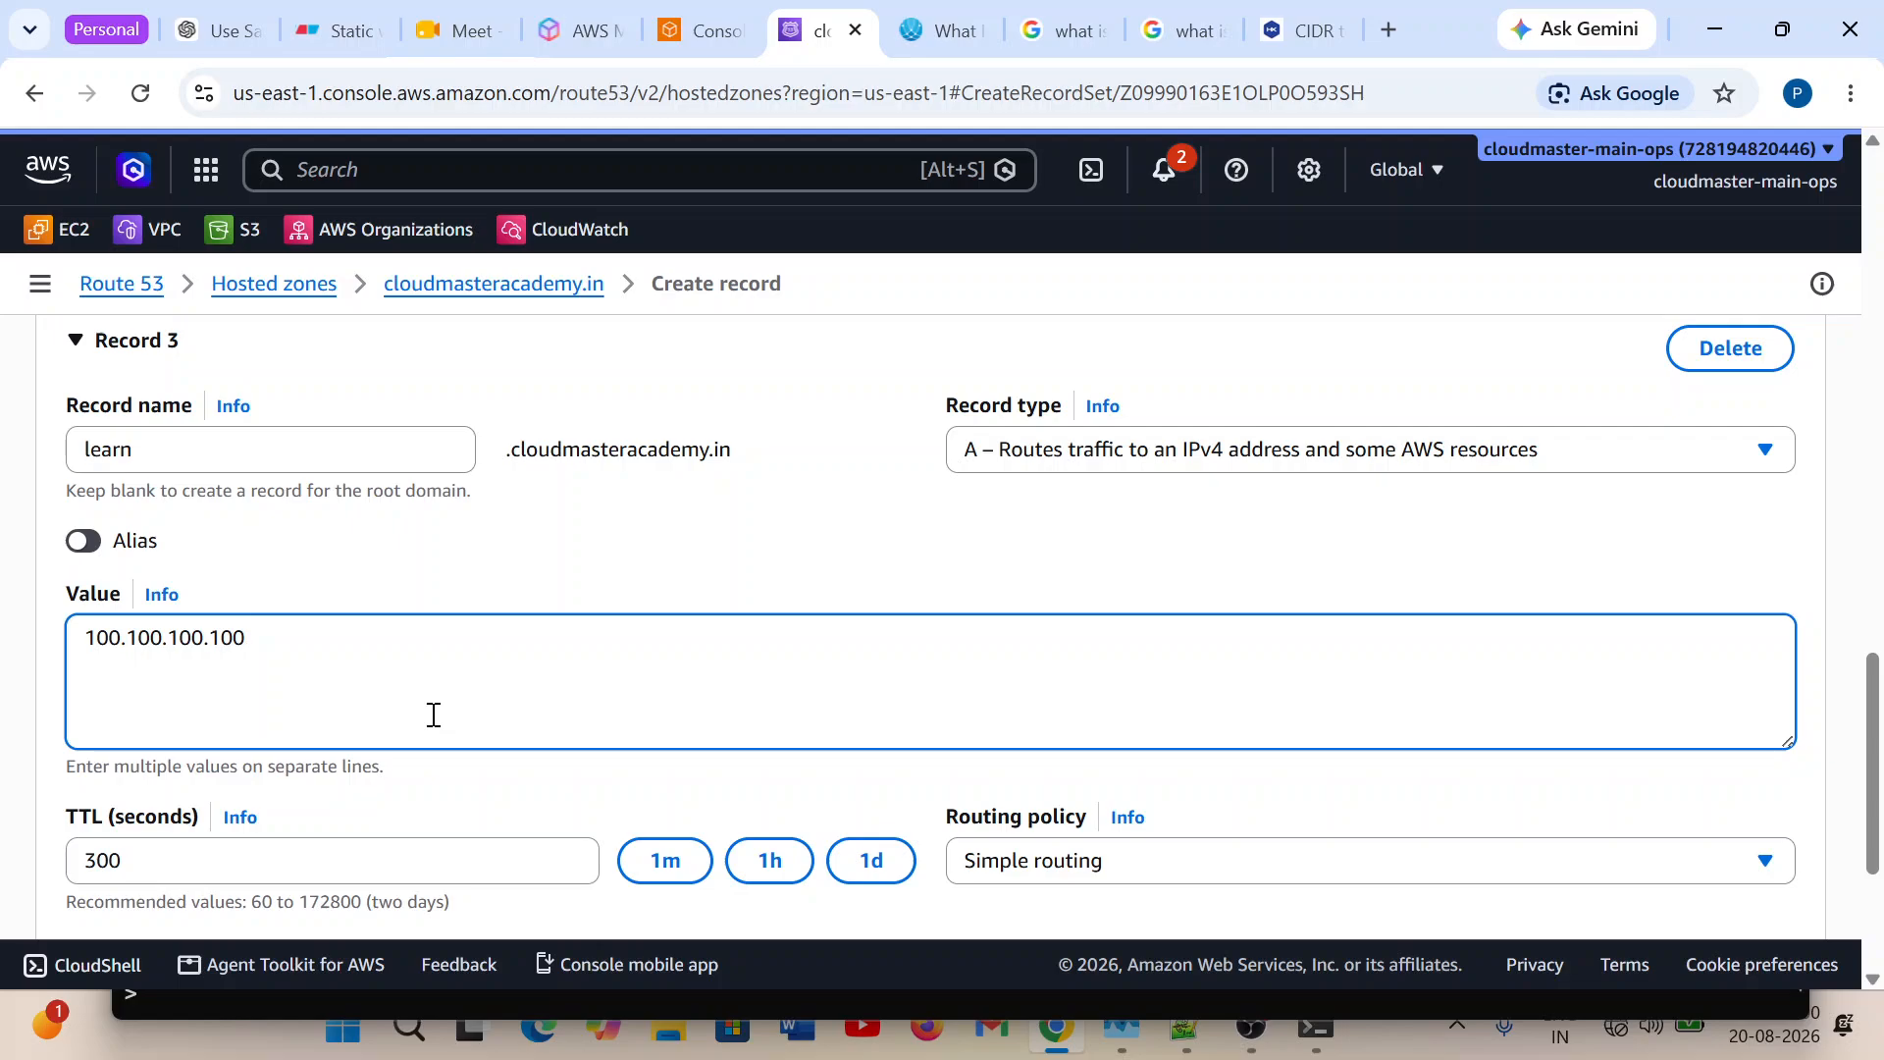
Set Record 3's TTL to 60 seconds and its routing policy to IP-based.
{"action": "scroll", "coordinate": [897, 658], "scroll_direction": "down", "scroll_amount": 3}
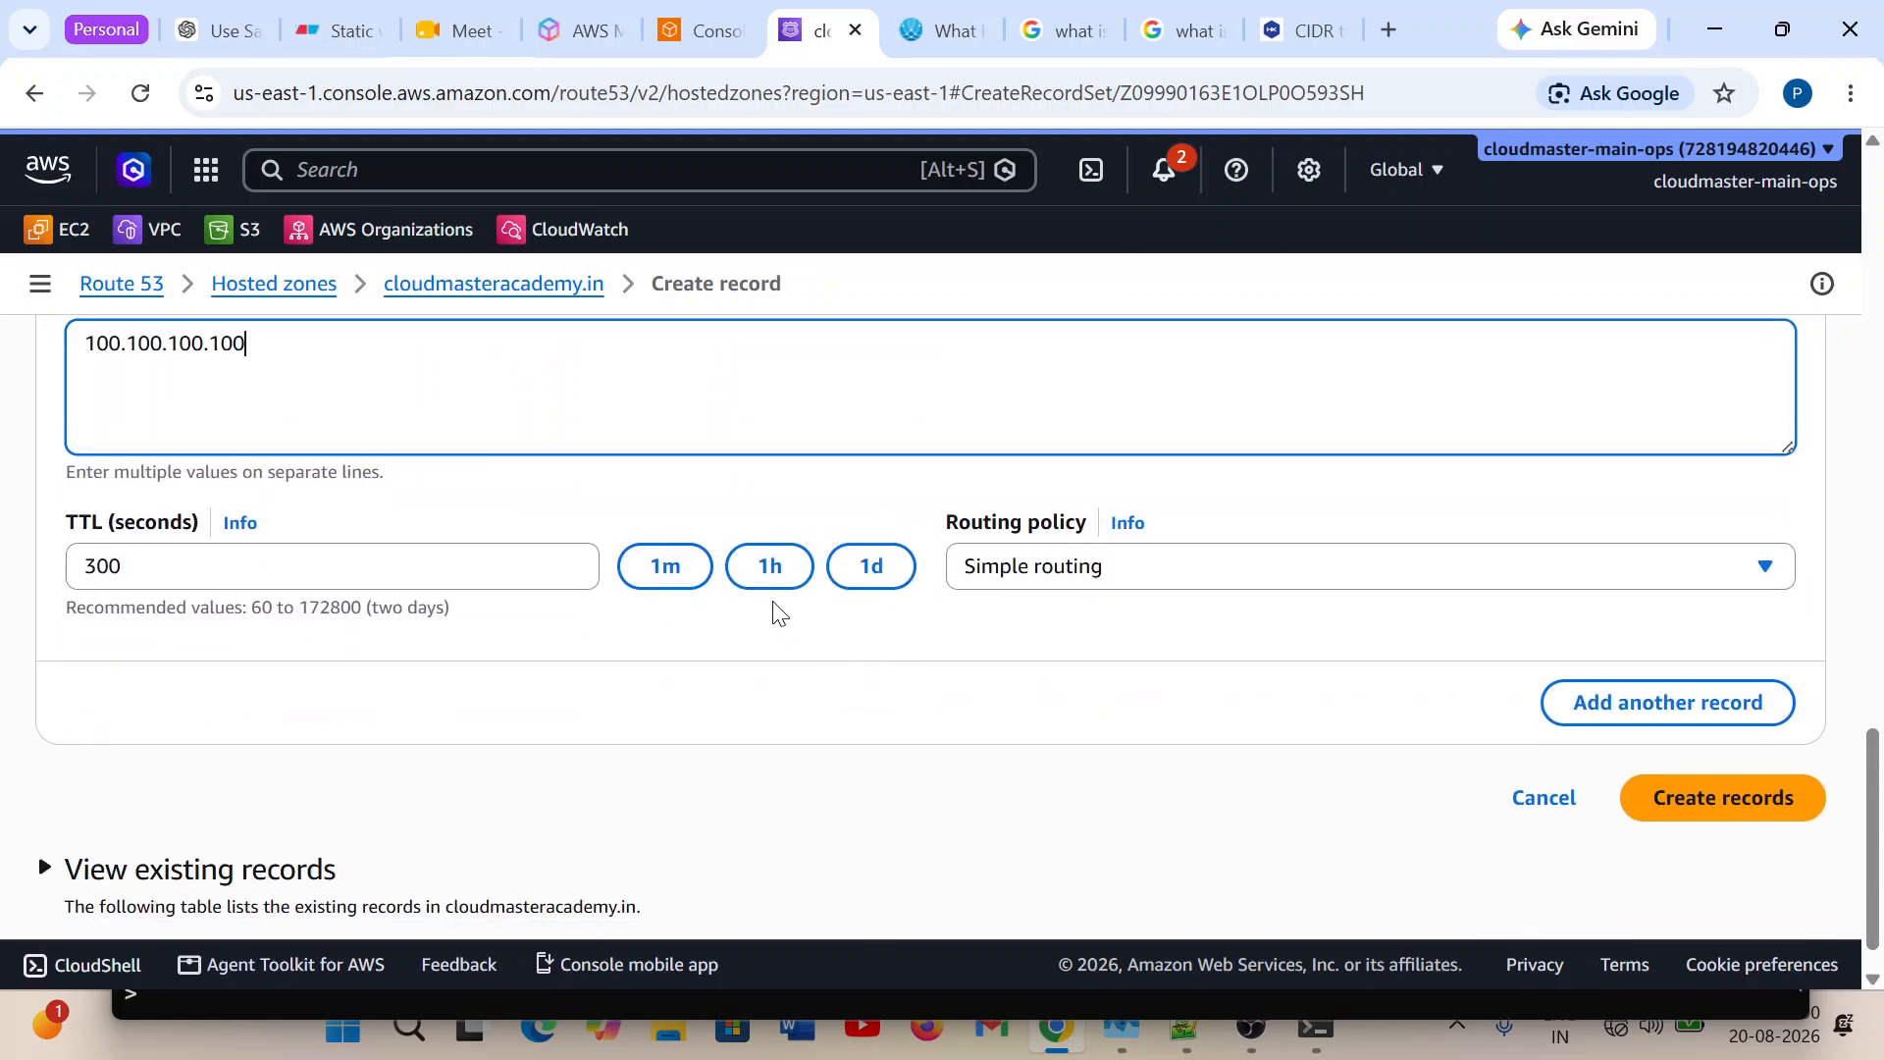
{"action": "left_click", "coordinate": [663, 568]}
{"action": "left_click", "coordinate": [1165, 579]}
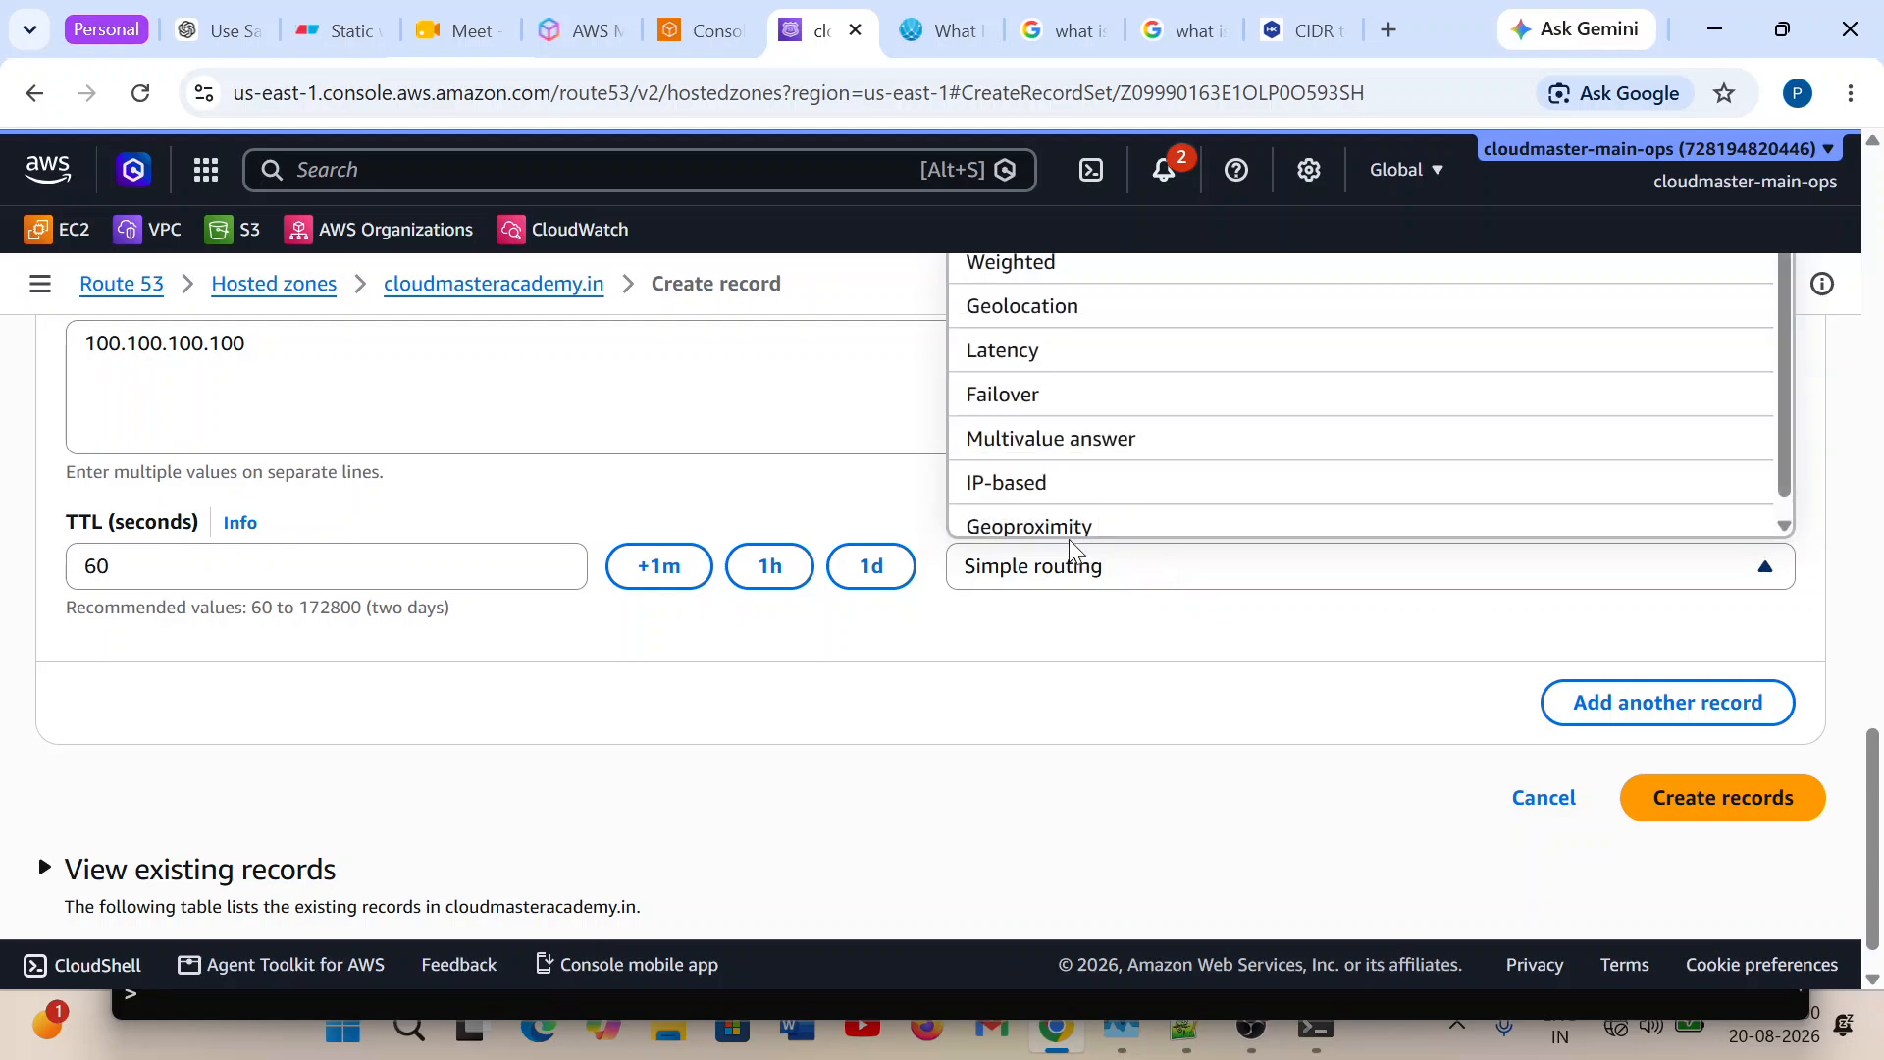
{"action": "left_click", "coordinate": [964, 478]}
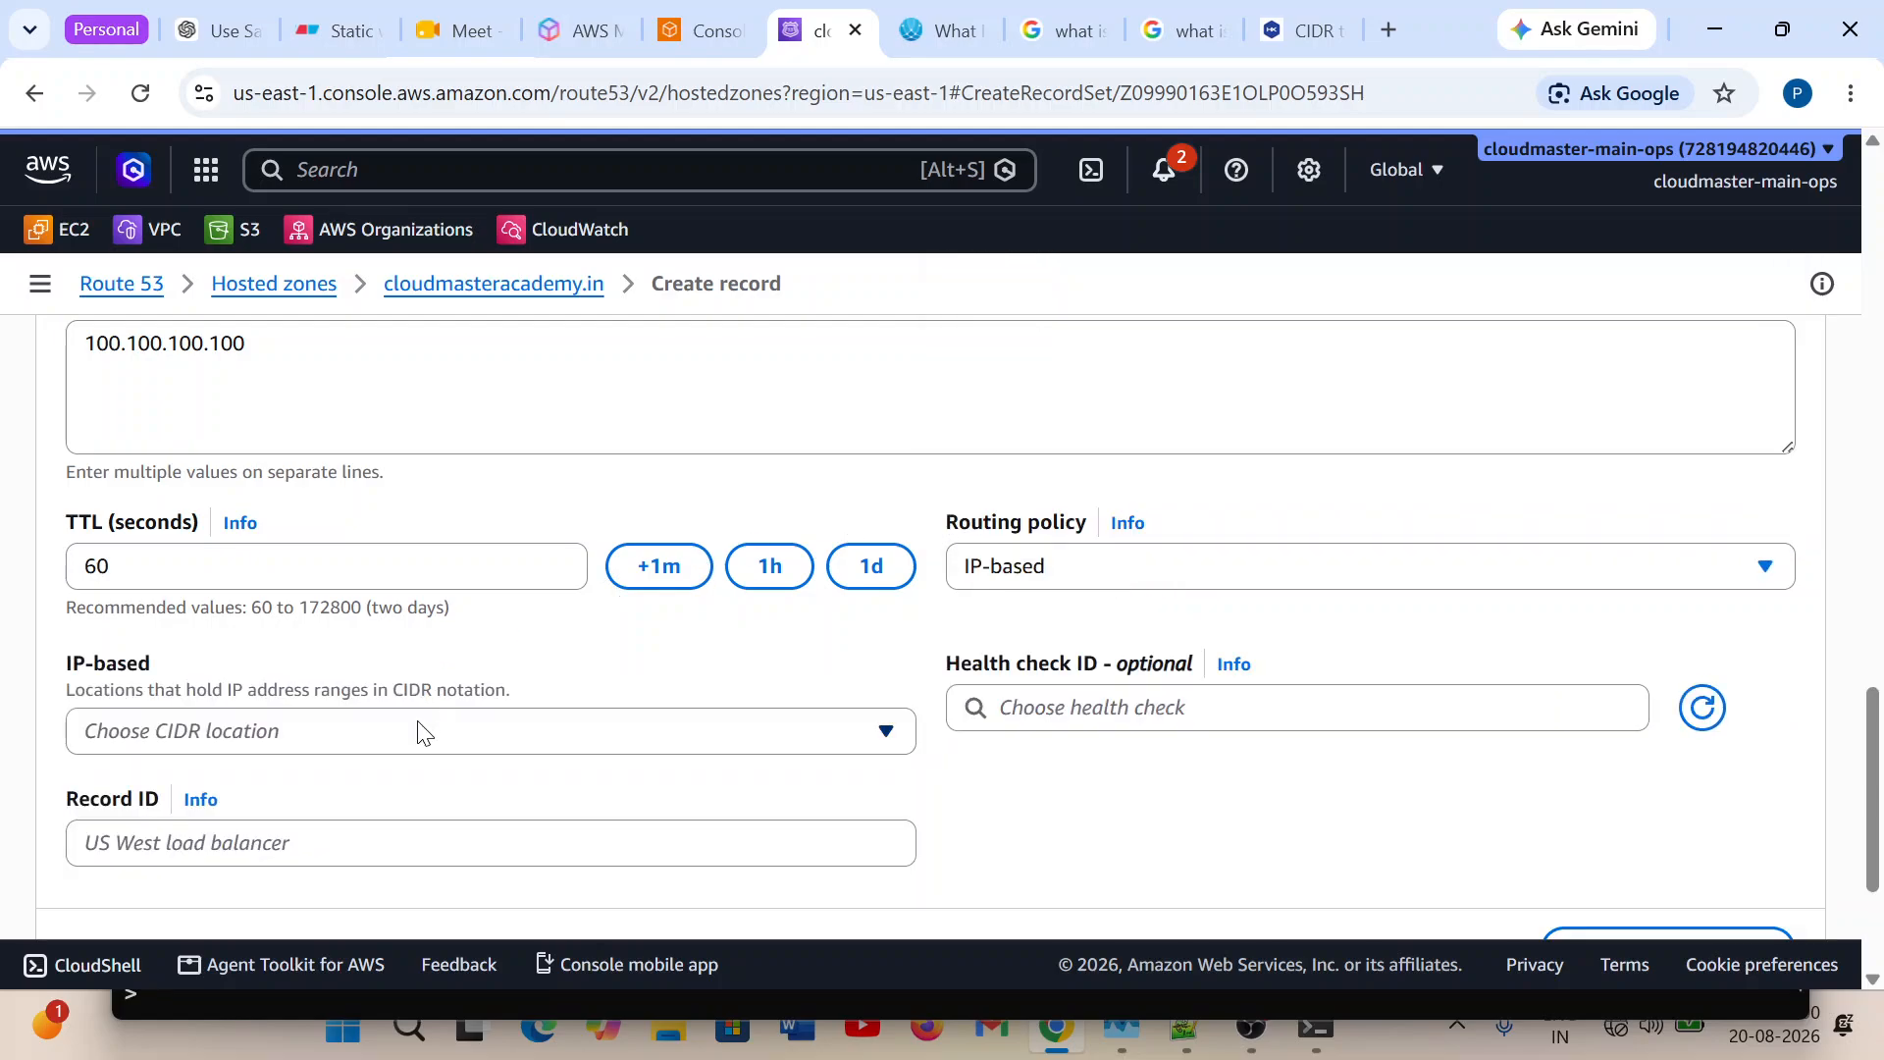
Try to choose a CIDR location for Record 3 and set its record ID to R3.
{"action": "scroll", "coordinate": [452, 687], "scroll_direction": "down", "scroll_amount": 2}
{"action": "left_click", "coordinate": [546, 586]}
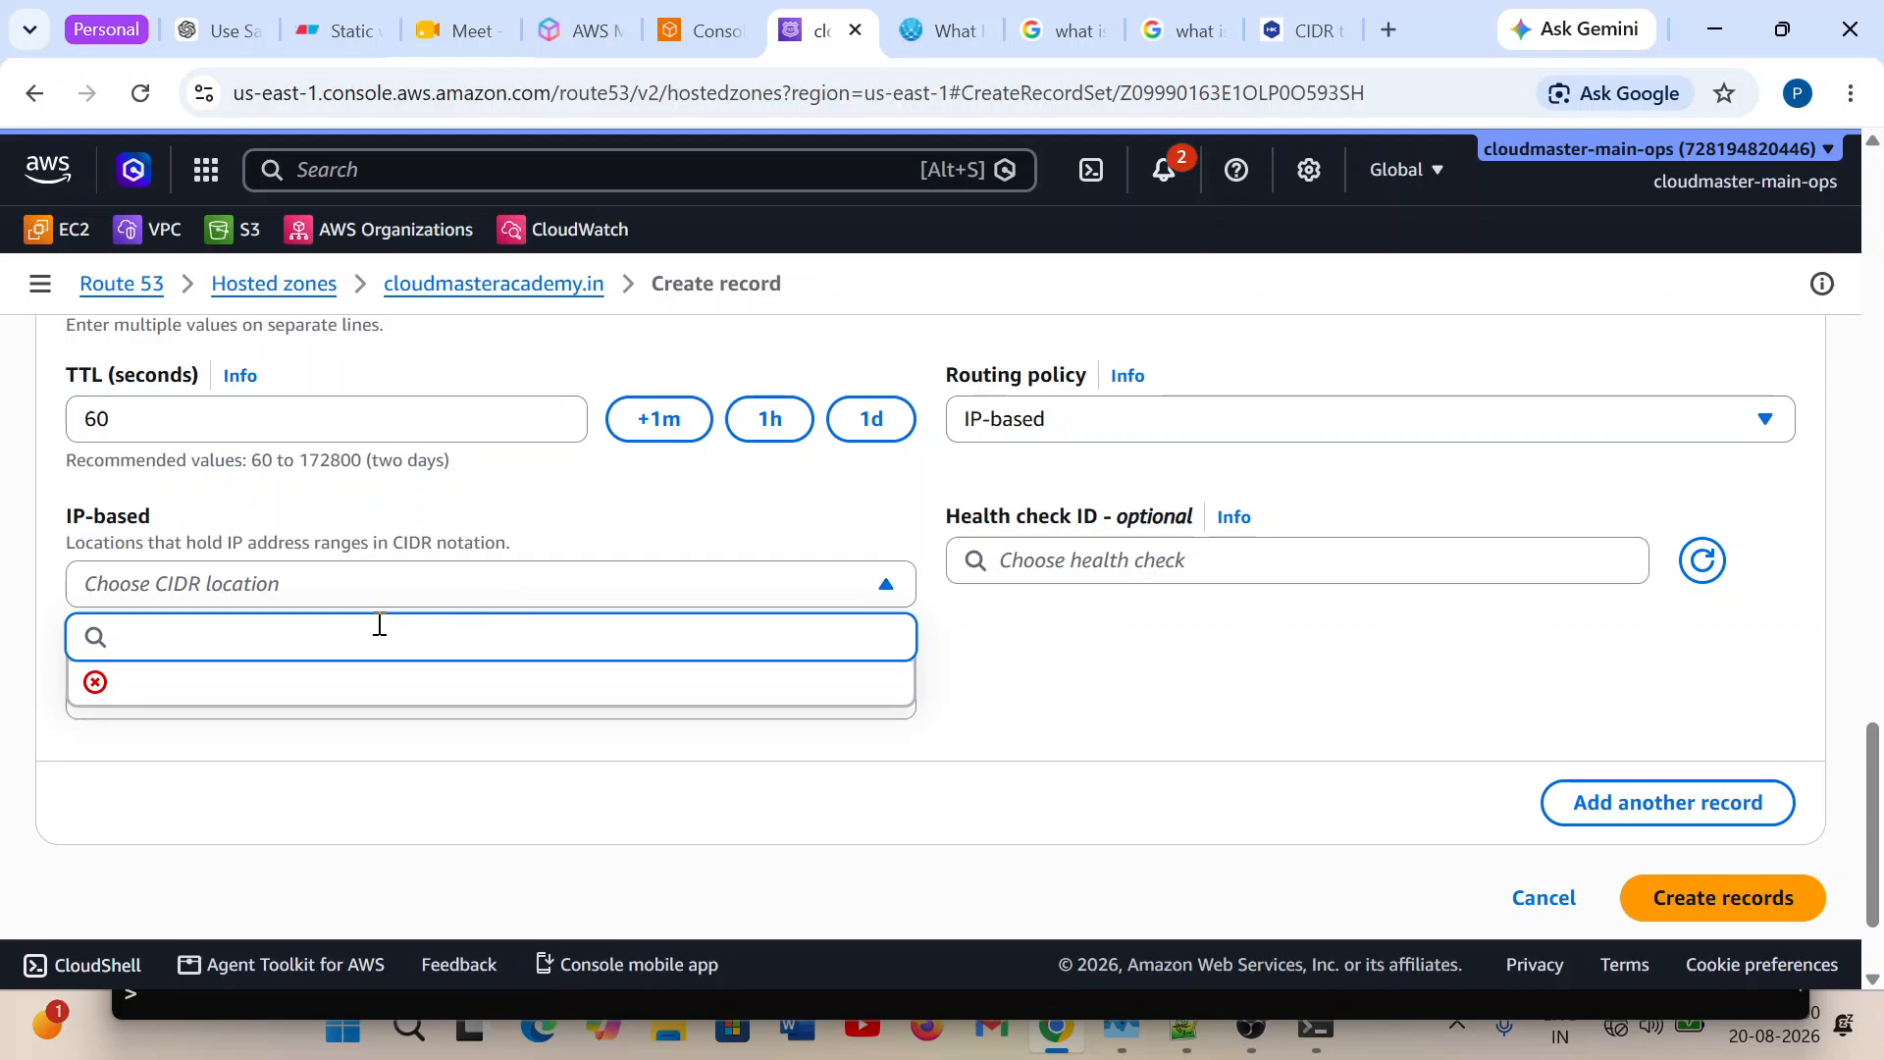
{"action": "left_click", "coordinate": [497, 584]}
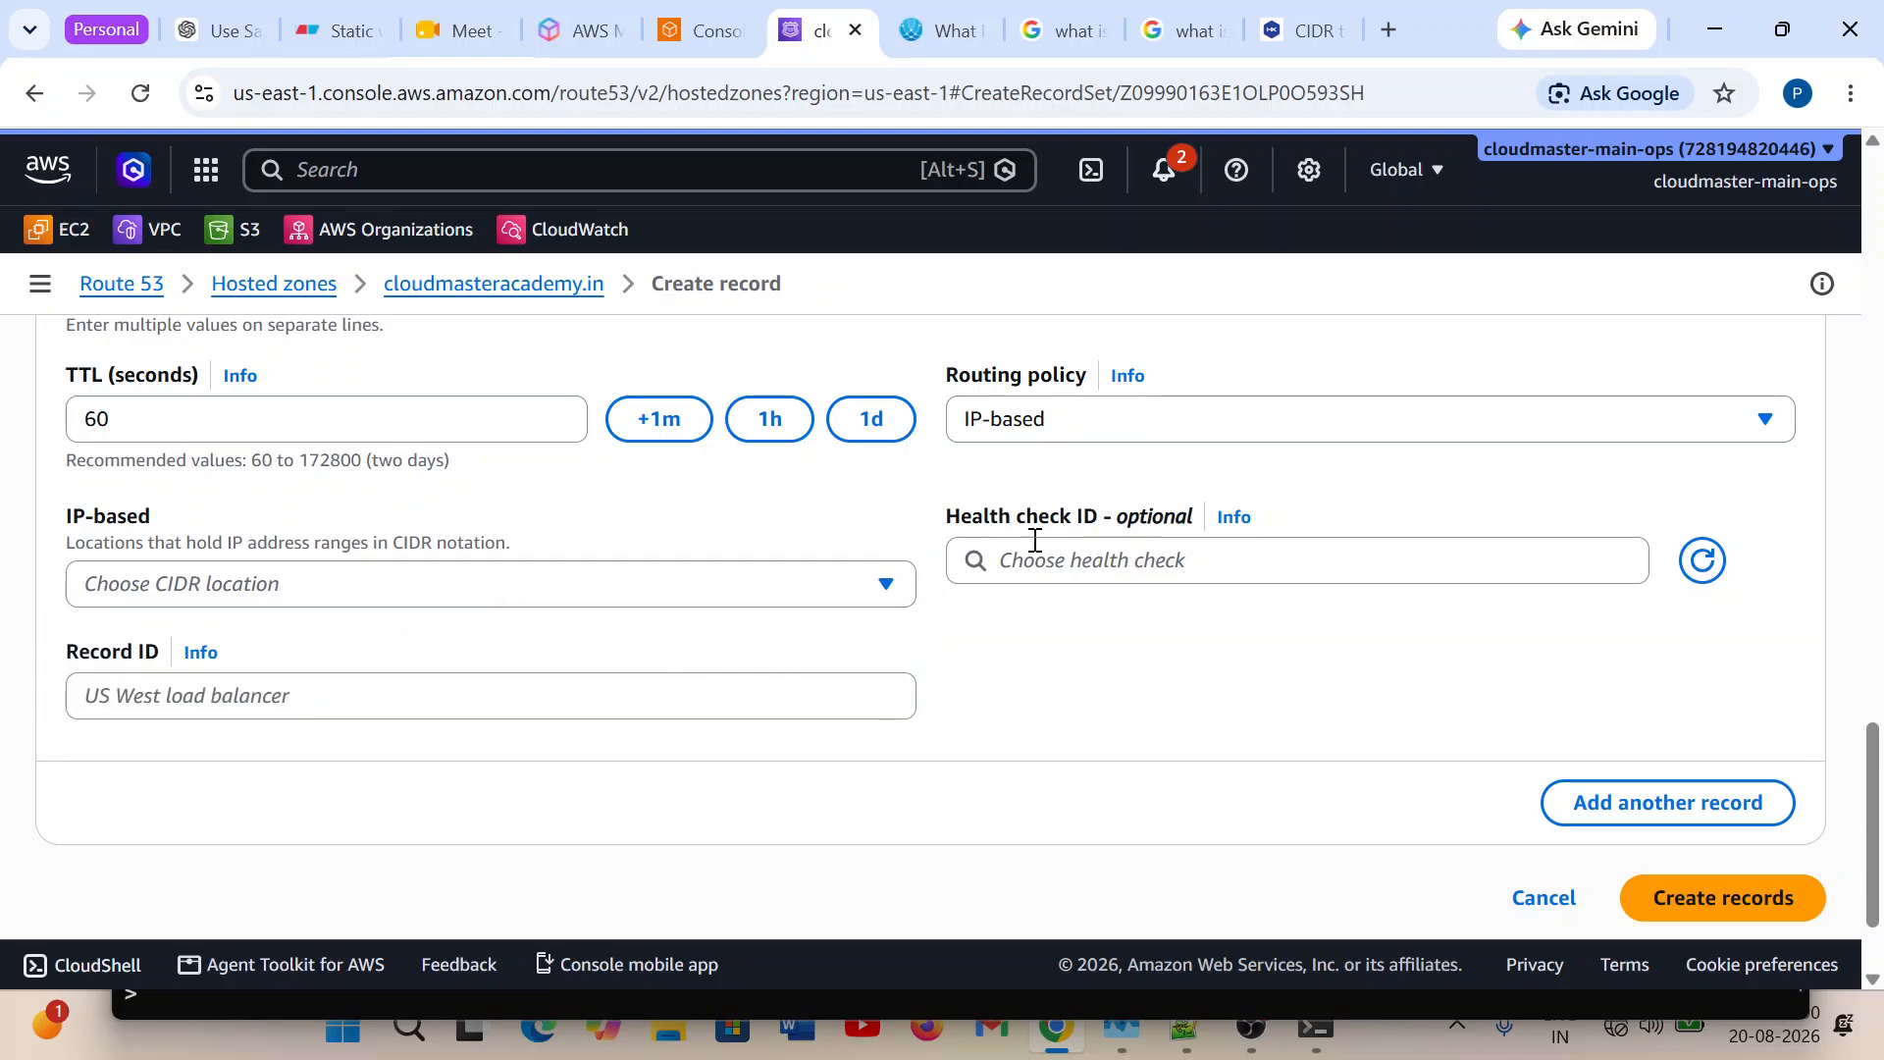
{"action": "left_click", "coordinate": [610, 585]}
{"action": "left_click", "coordinate": [610, 585]}
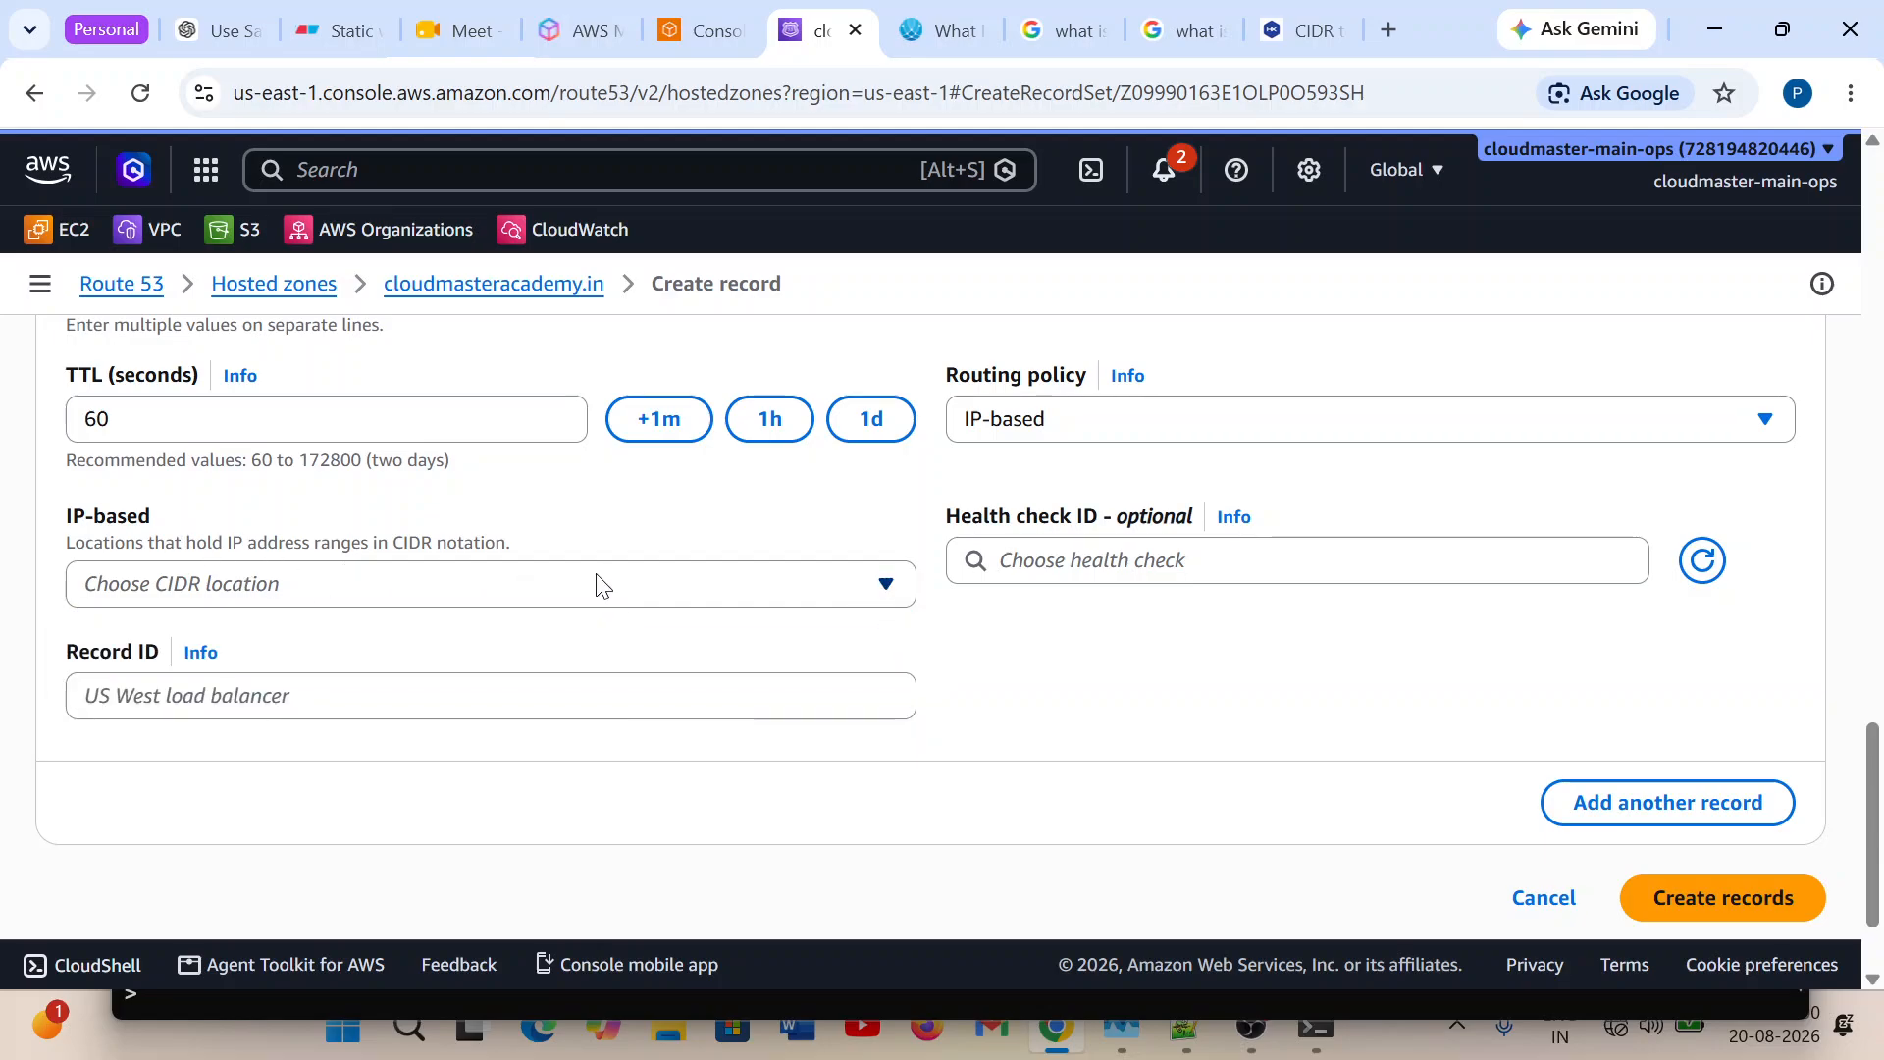
{"action": "left_click", "coordinate": [771, 582]}
{"action": "left_click", "coordinate": [232, 736]}
{"action": "left_click", "coordinate": [189, 702]}
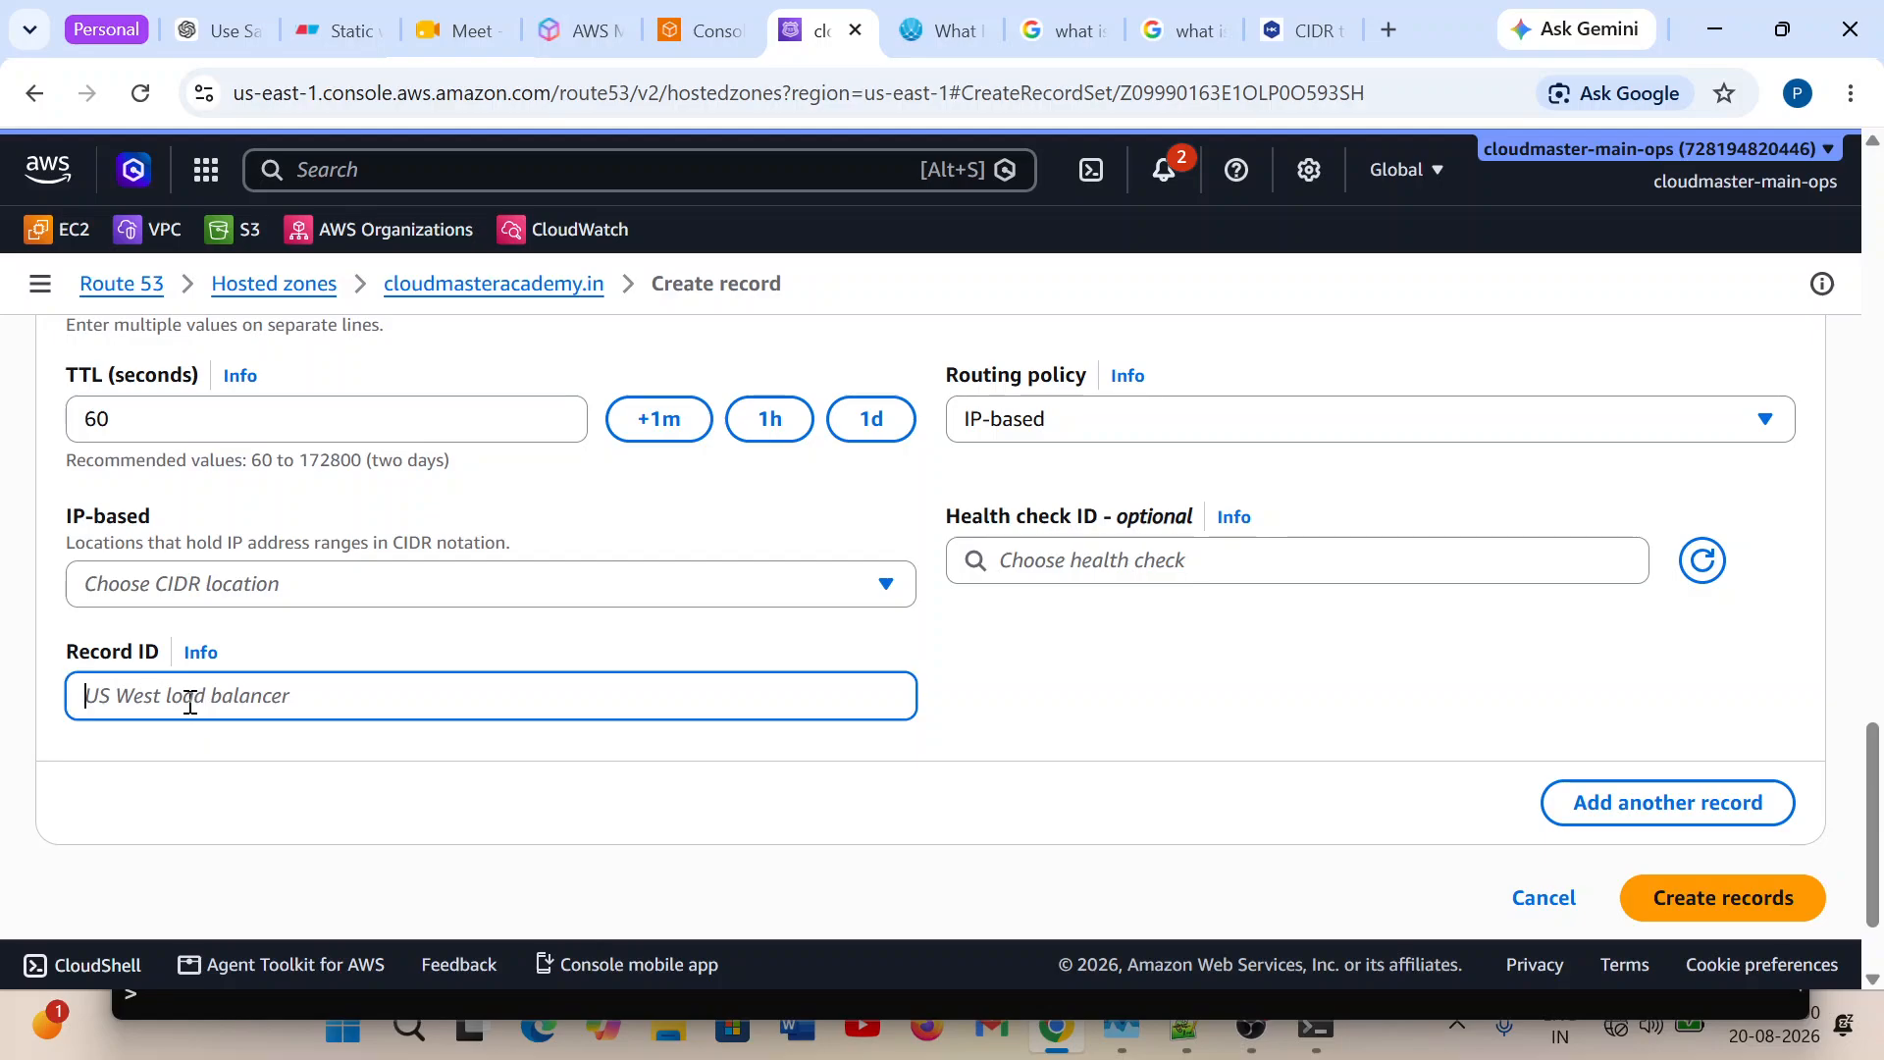
{"action": "type", "text": "R3"}
Refresh Record 3's health check choices and examine the CIDR locations offered for Record 2.
{"action": "scroll", "coordinate": [863, 671], "scroll_direction": "up", "scroll_amount": 2}
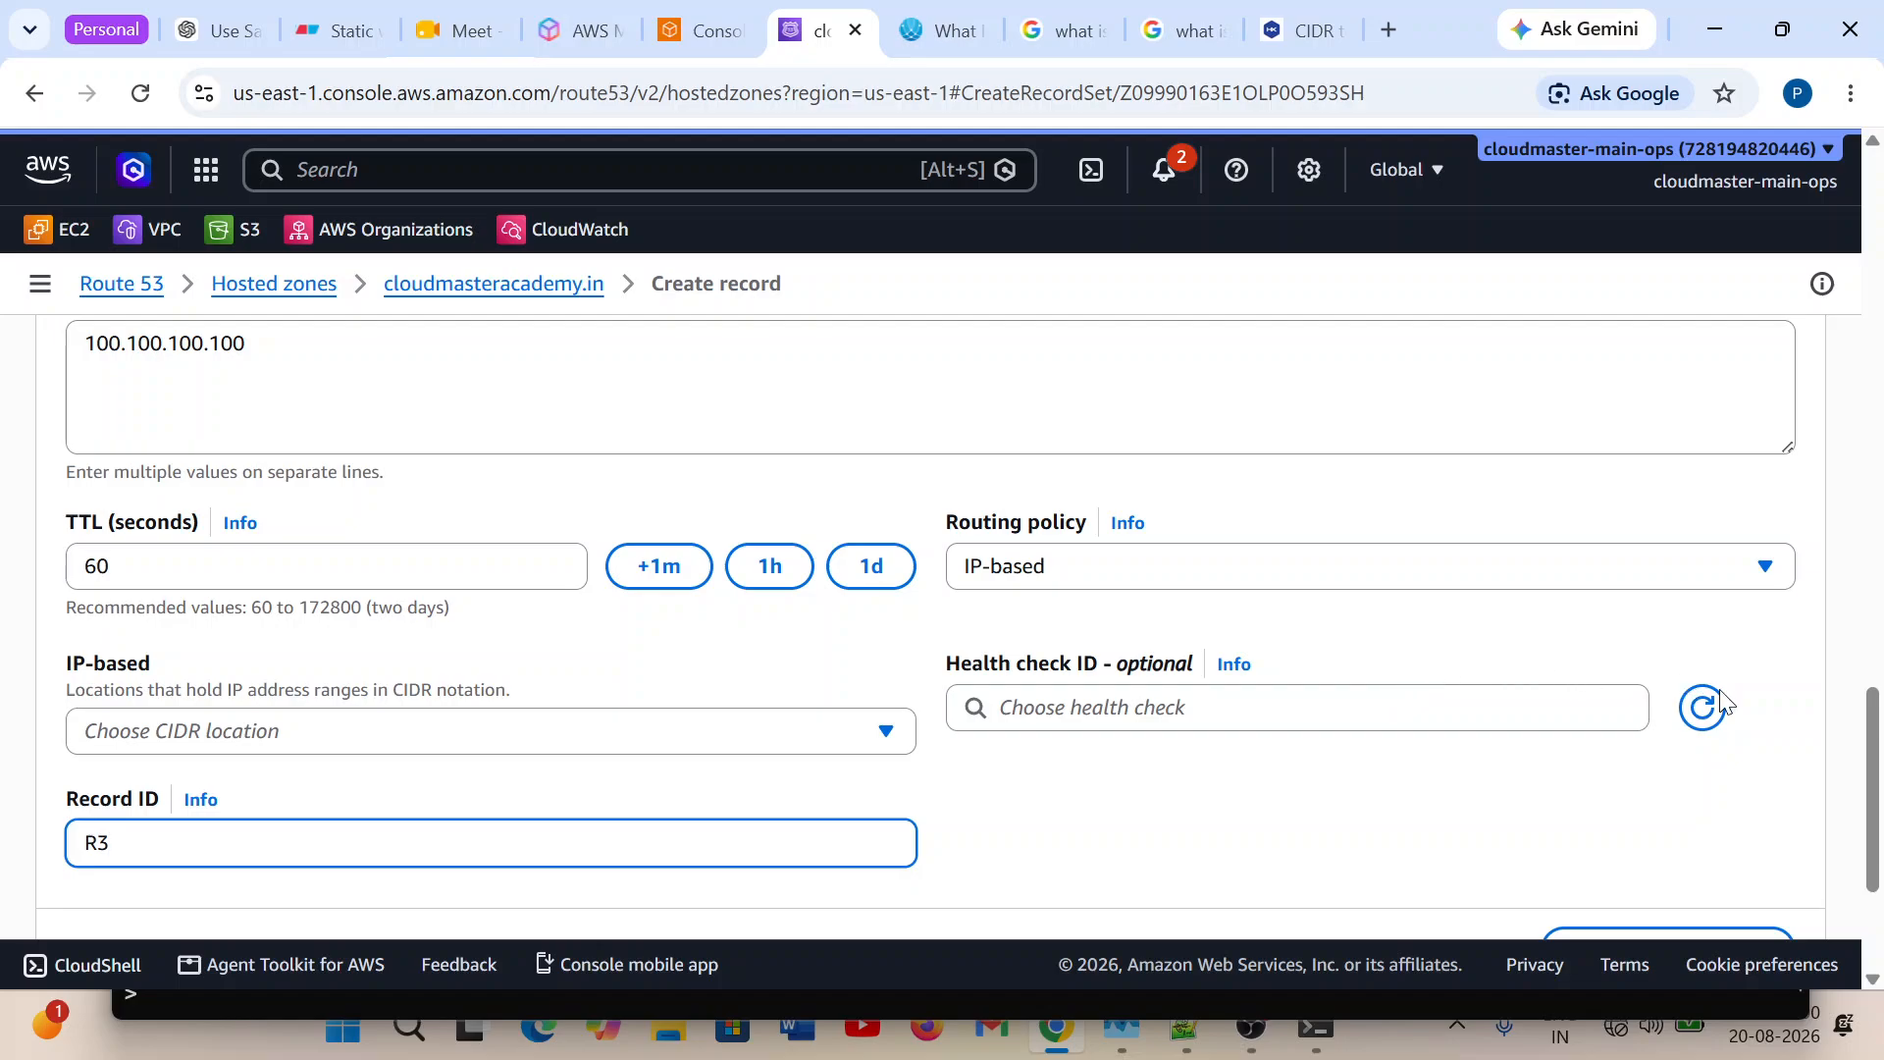
{"action": "left_click", "coordinate": [1706, 706]}
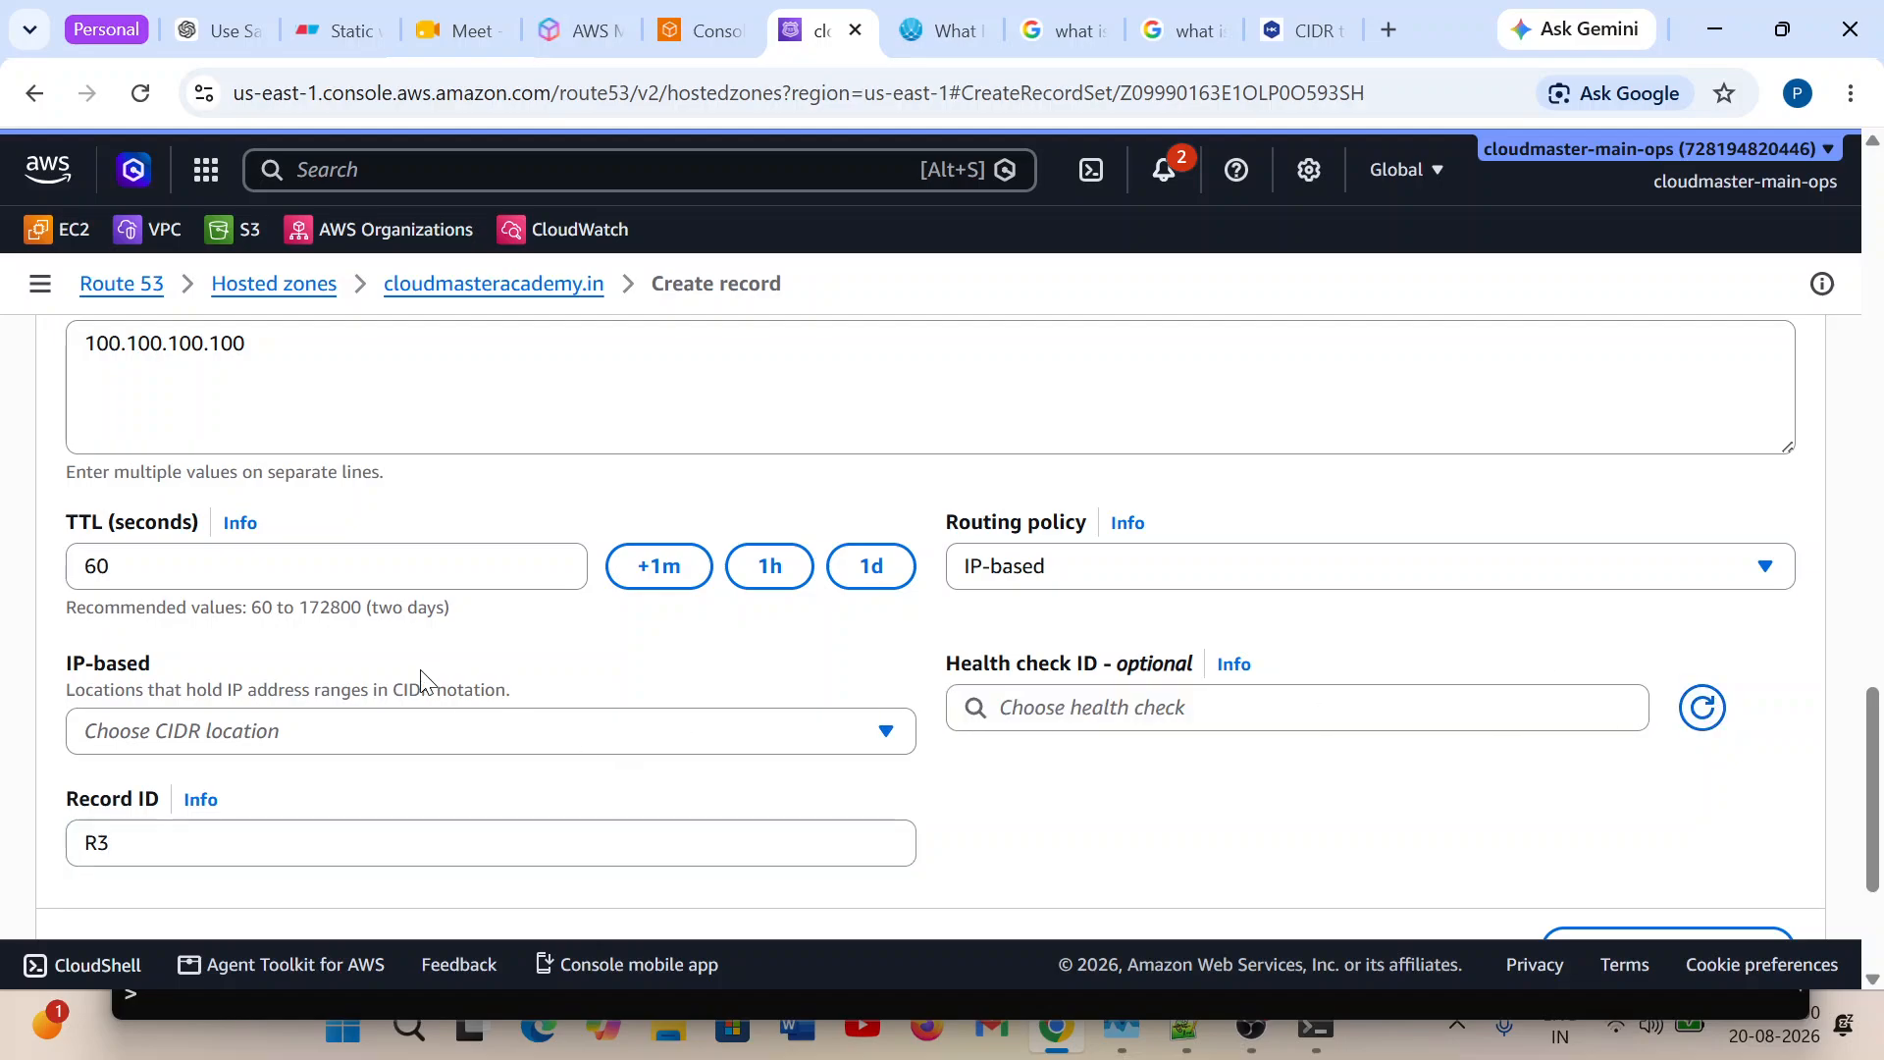
{"action": "scroll", "coordinate": [422, 677], "scroll_direction": "up", "scroll_amount": 4}
{"action": "scroll", "coordinate": [248, 598], "scroll_direction": "up", "scroll_amount": 3}
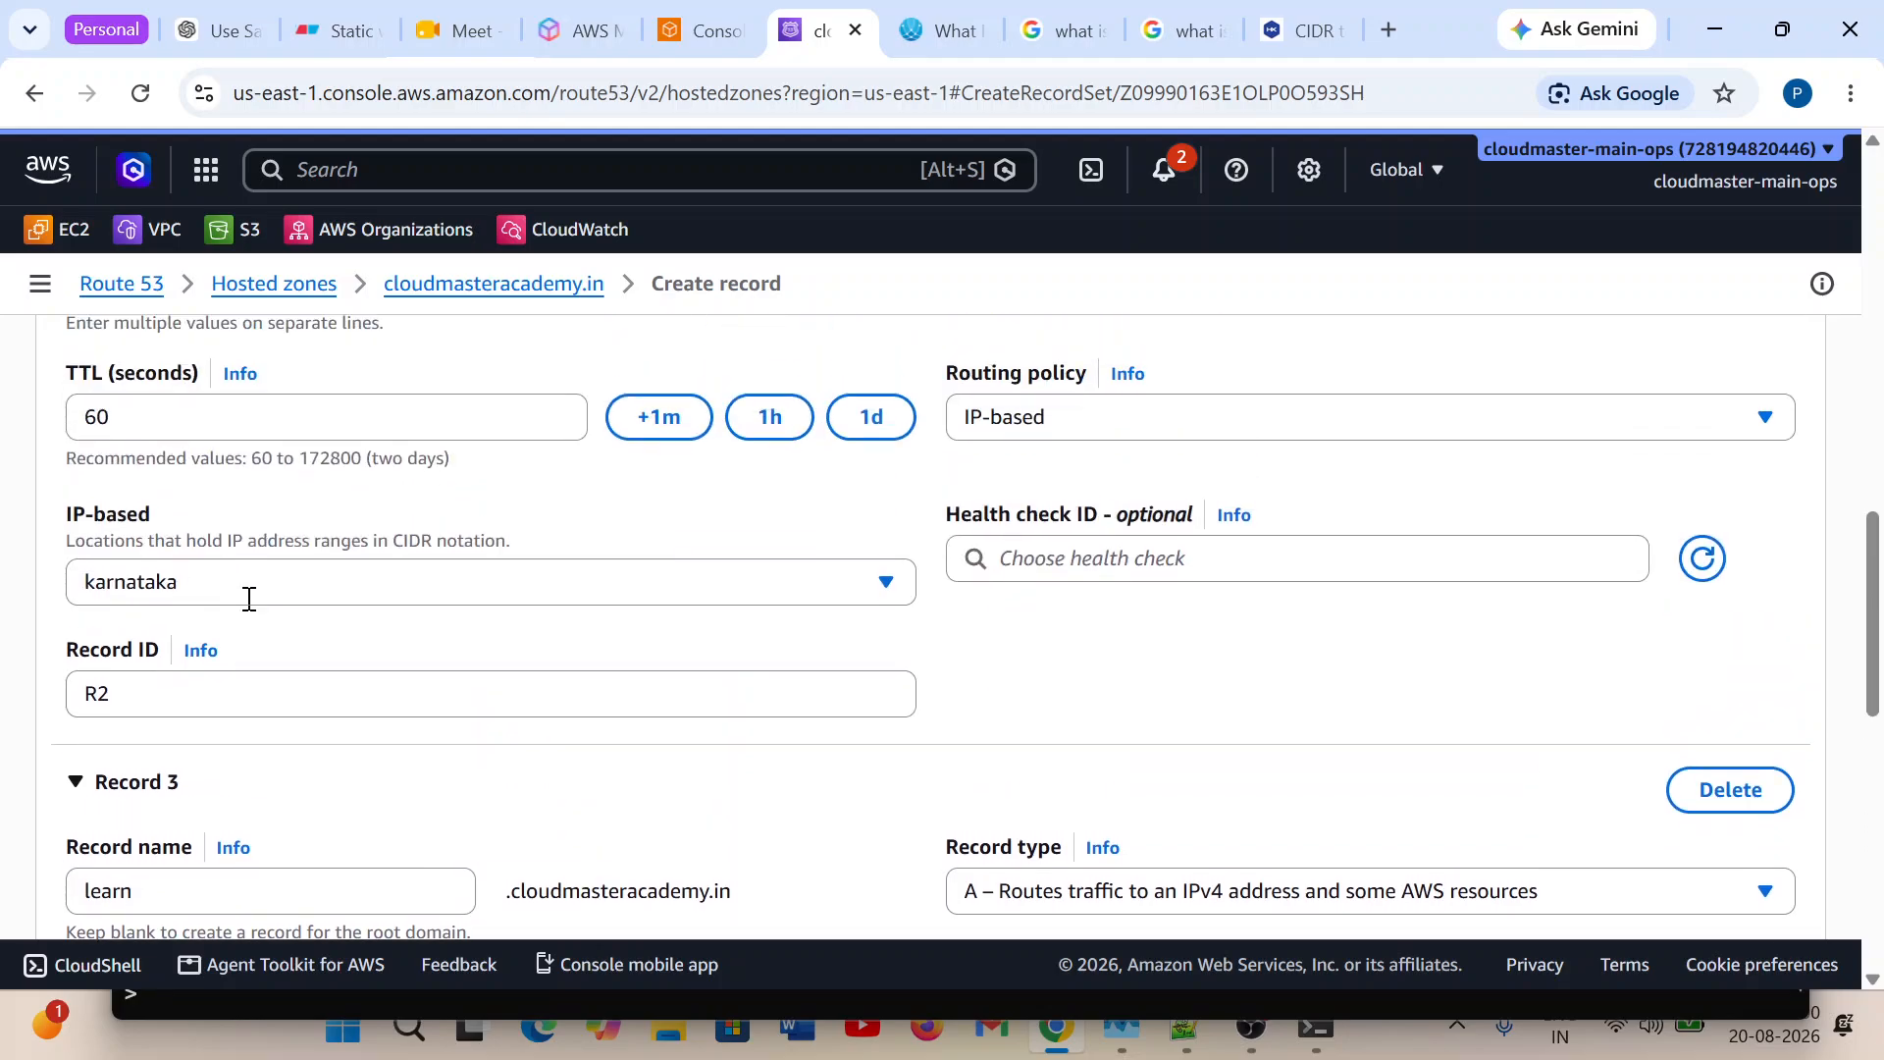
{"action": "left_click", "coordinate": [288, 589]}
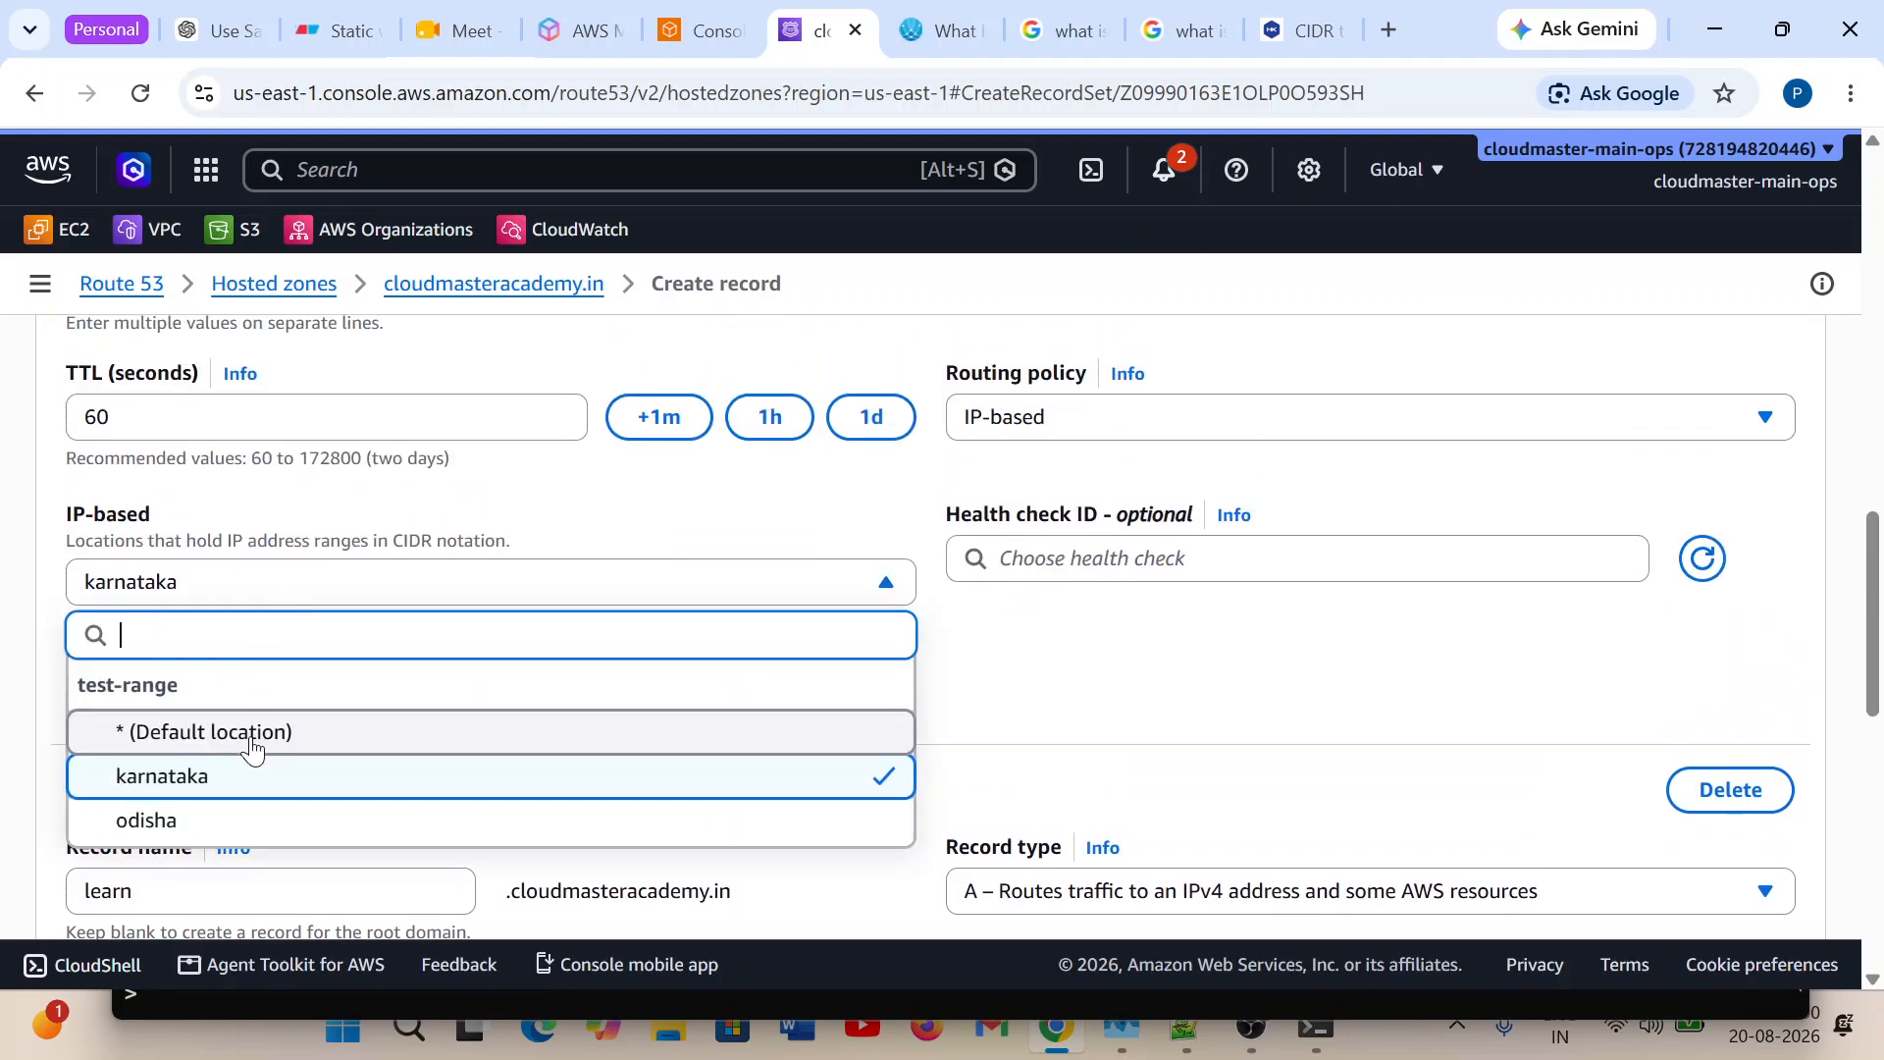
{"action": "left_click", "coordinate": [337, 591]}
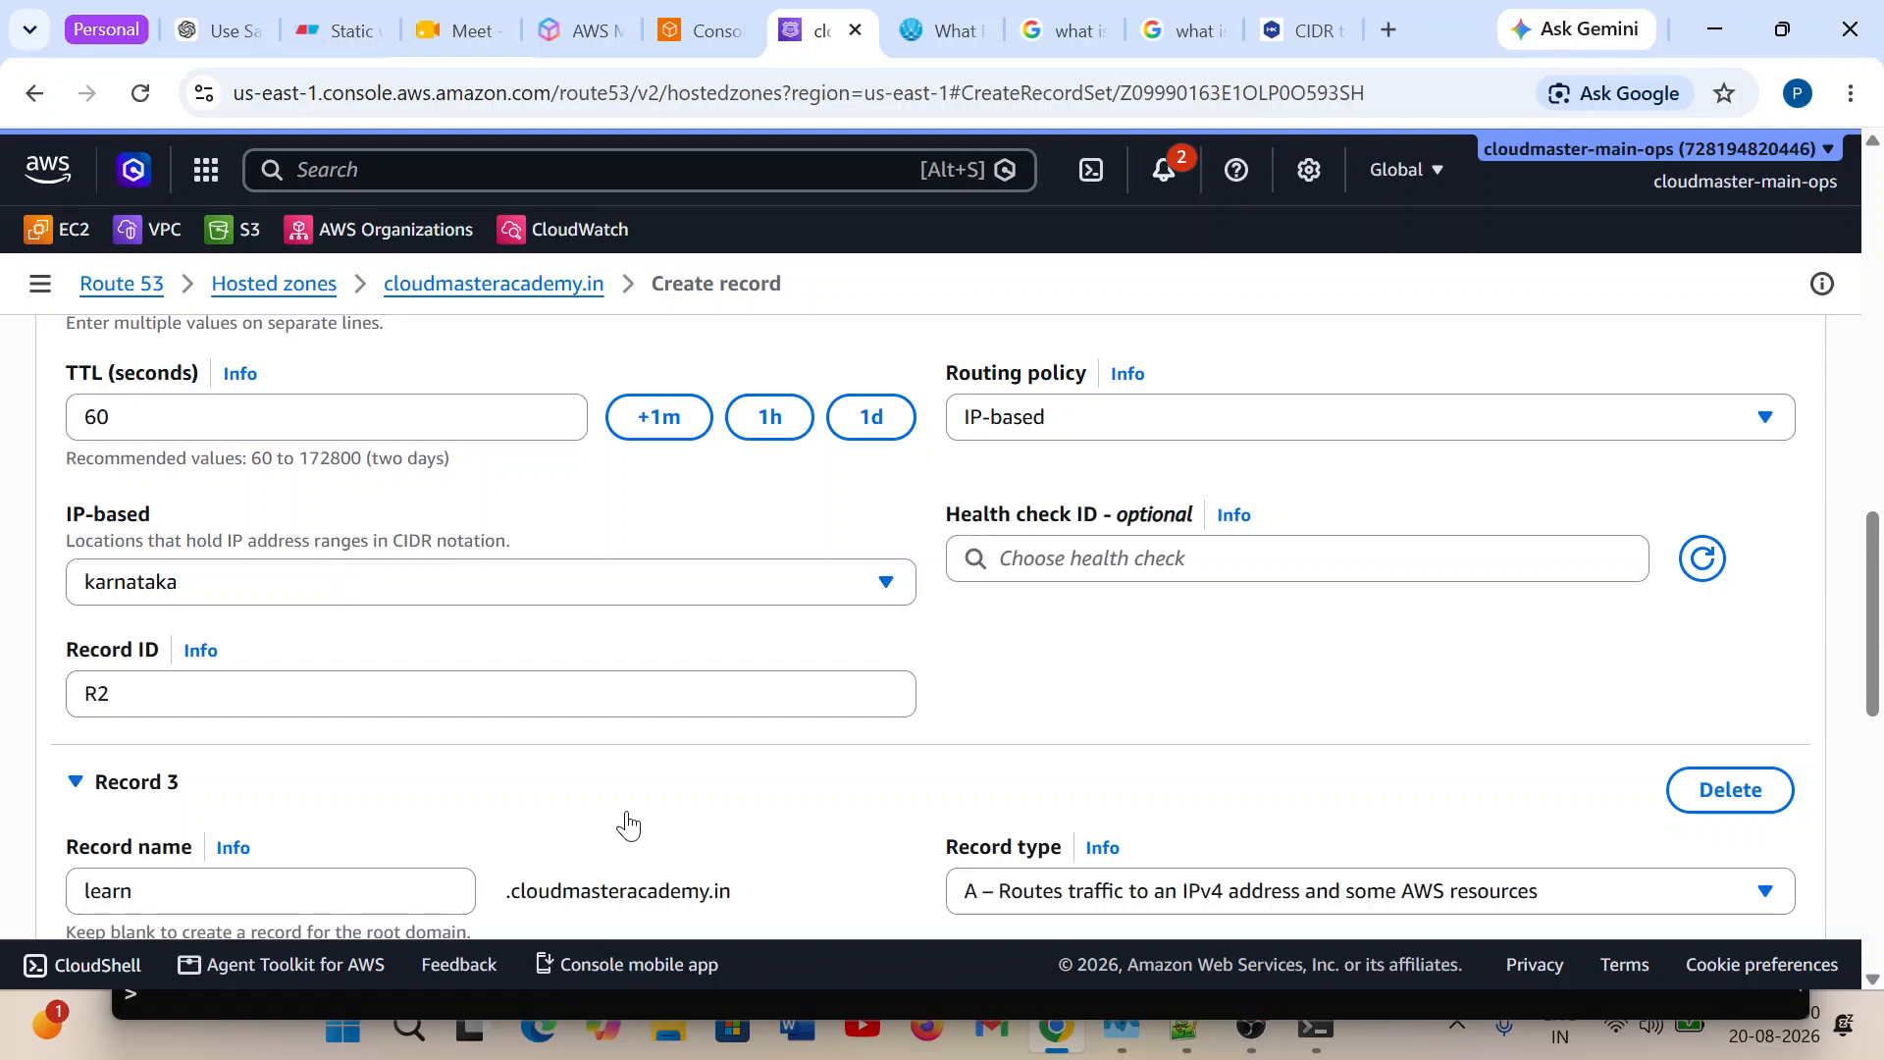
Try again to choose a CIDR location for Record 3.
{"action": "scroll", "coordinate": [625, 821], "scroll_direction": "up", "scroll_amount": 2}
{"action": "scroll", "coordinate": [628, 825], "scroll_direction": "down", "scroll_amount": 8}
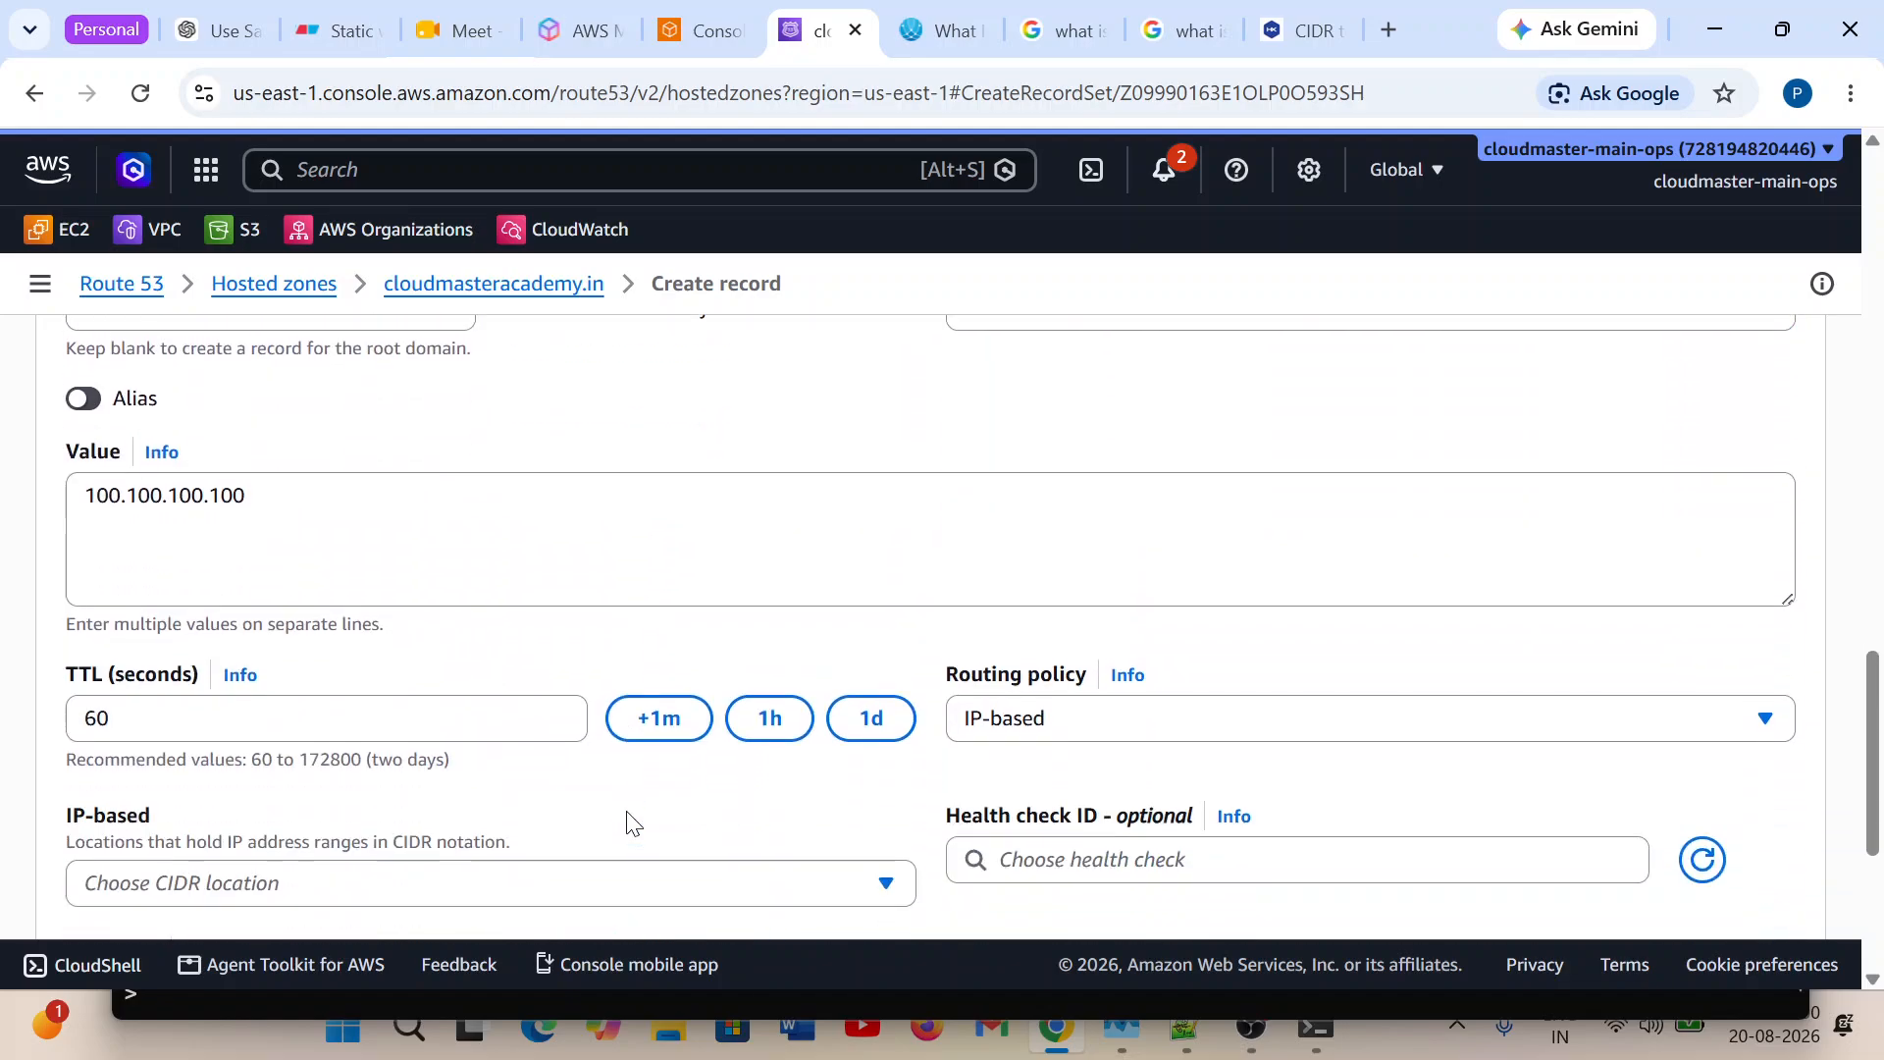
{"action": "left_click", "coordinate": [511, 735]}
{"action": "left_click", "coordinate": [511, 735]}
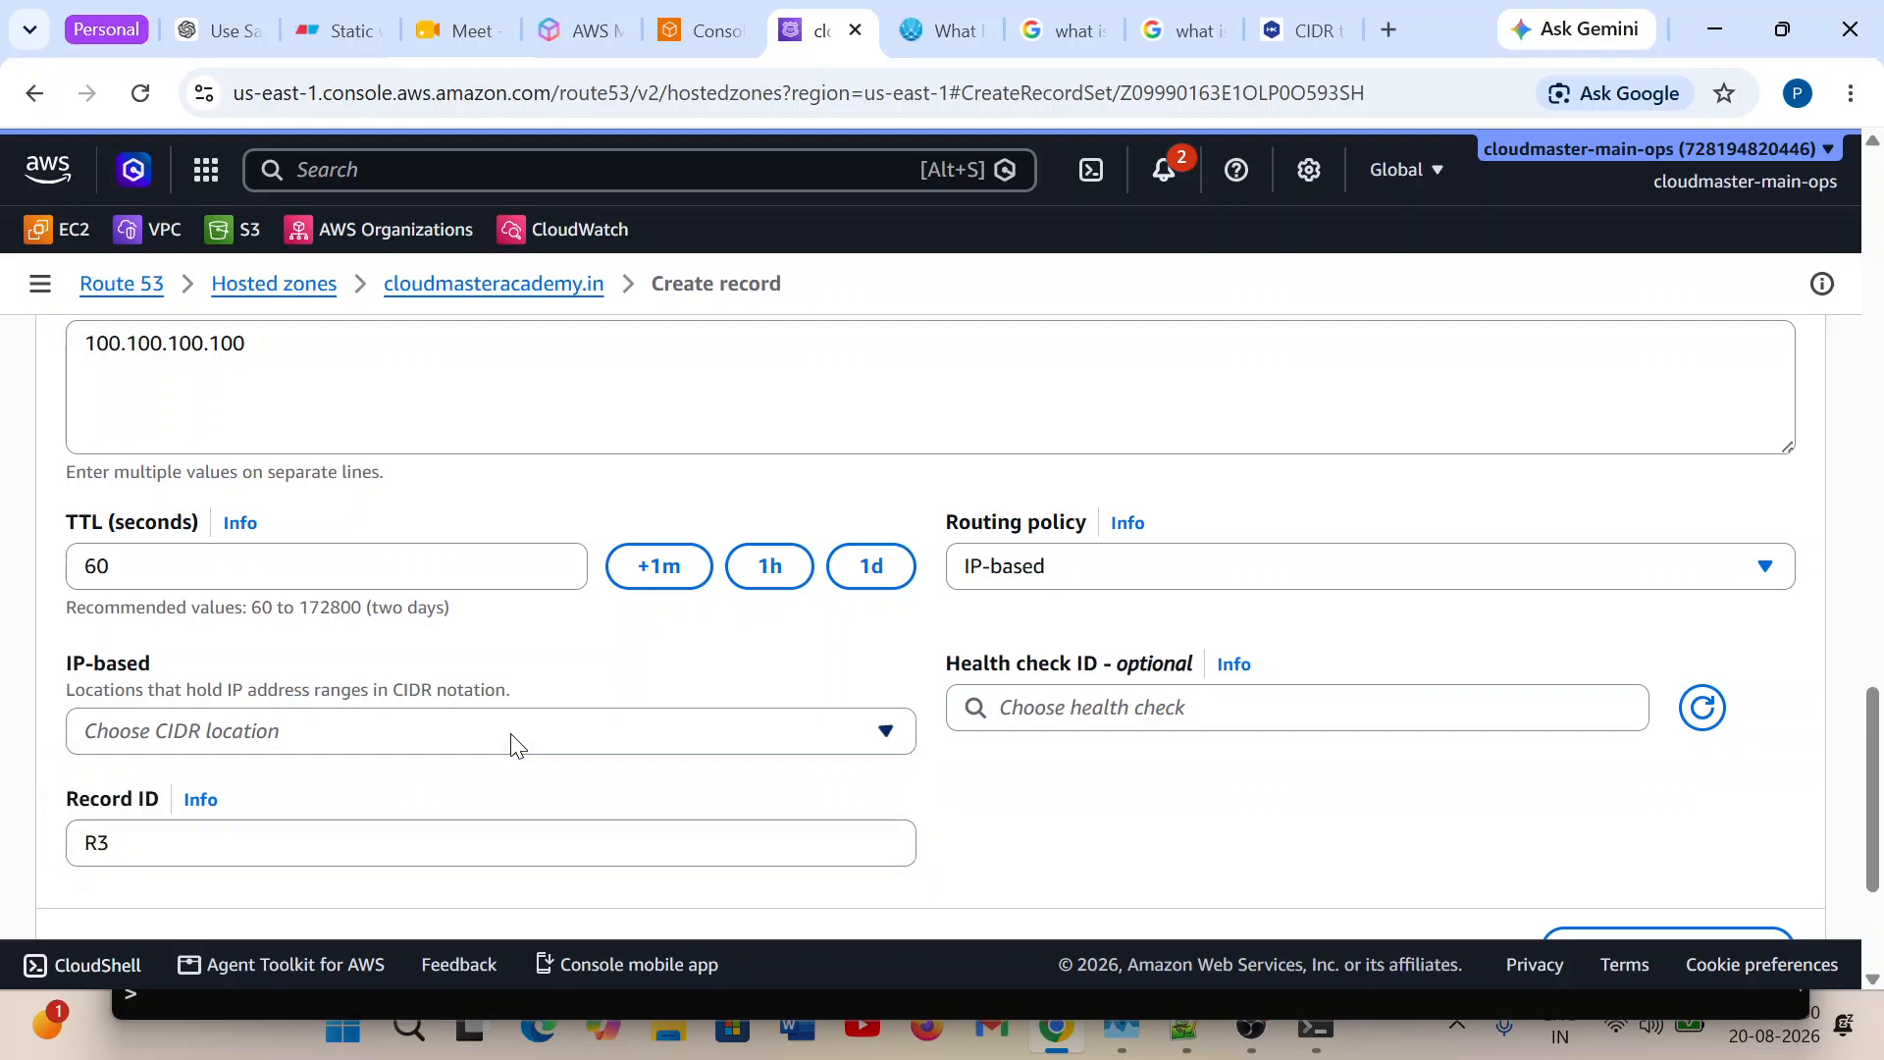
{"action": "left_click", "coordinate": [787, 727]}
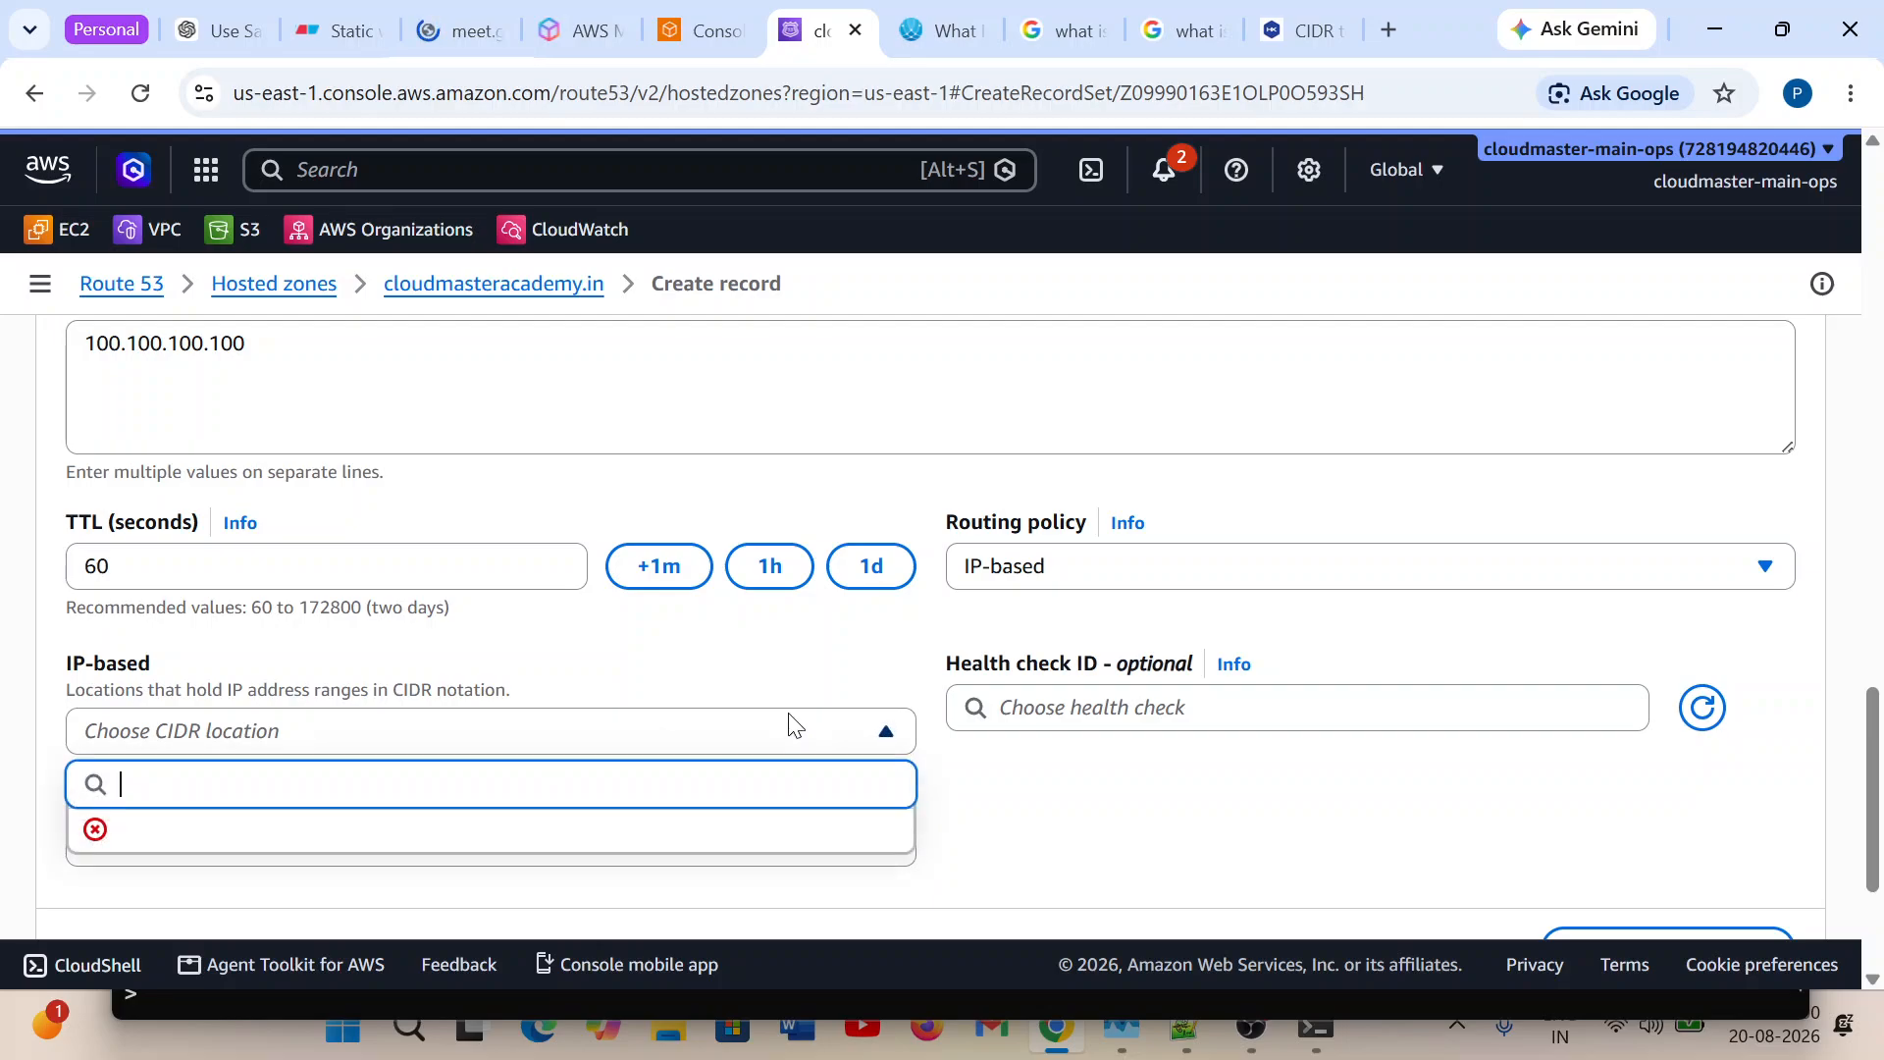
{"action": "left_click", "coordinate": [791, 726]}
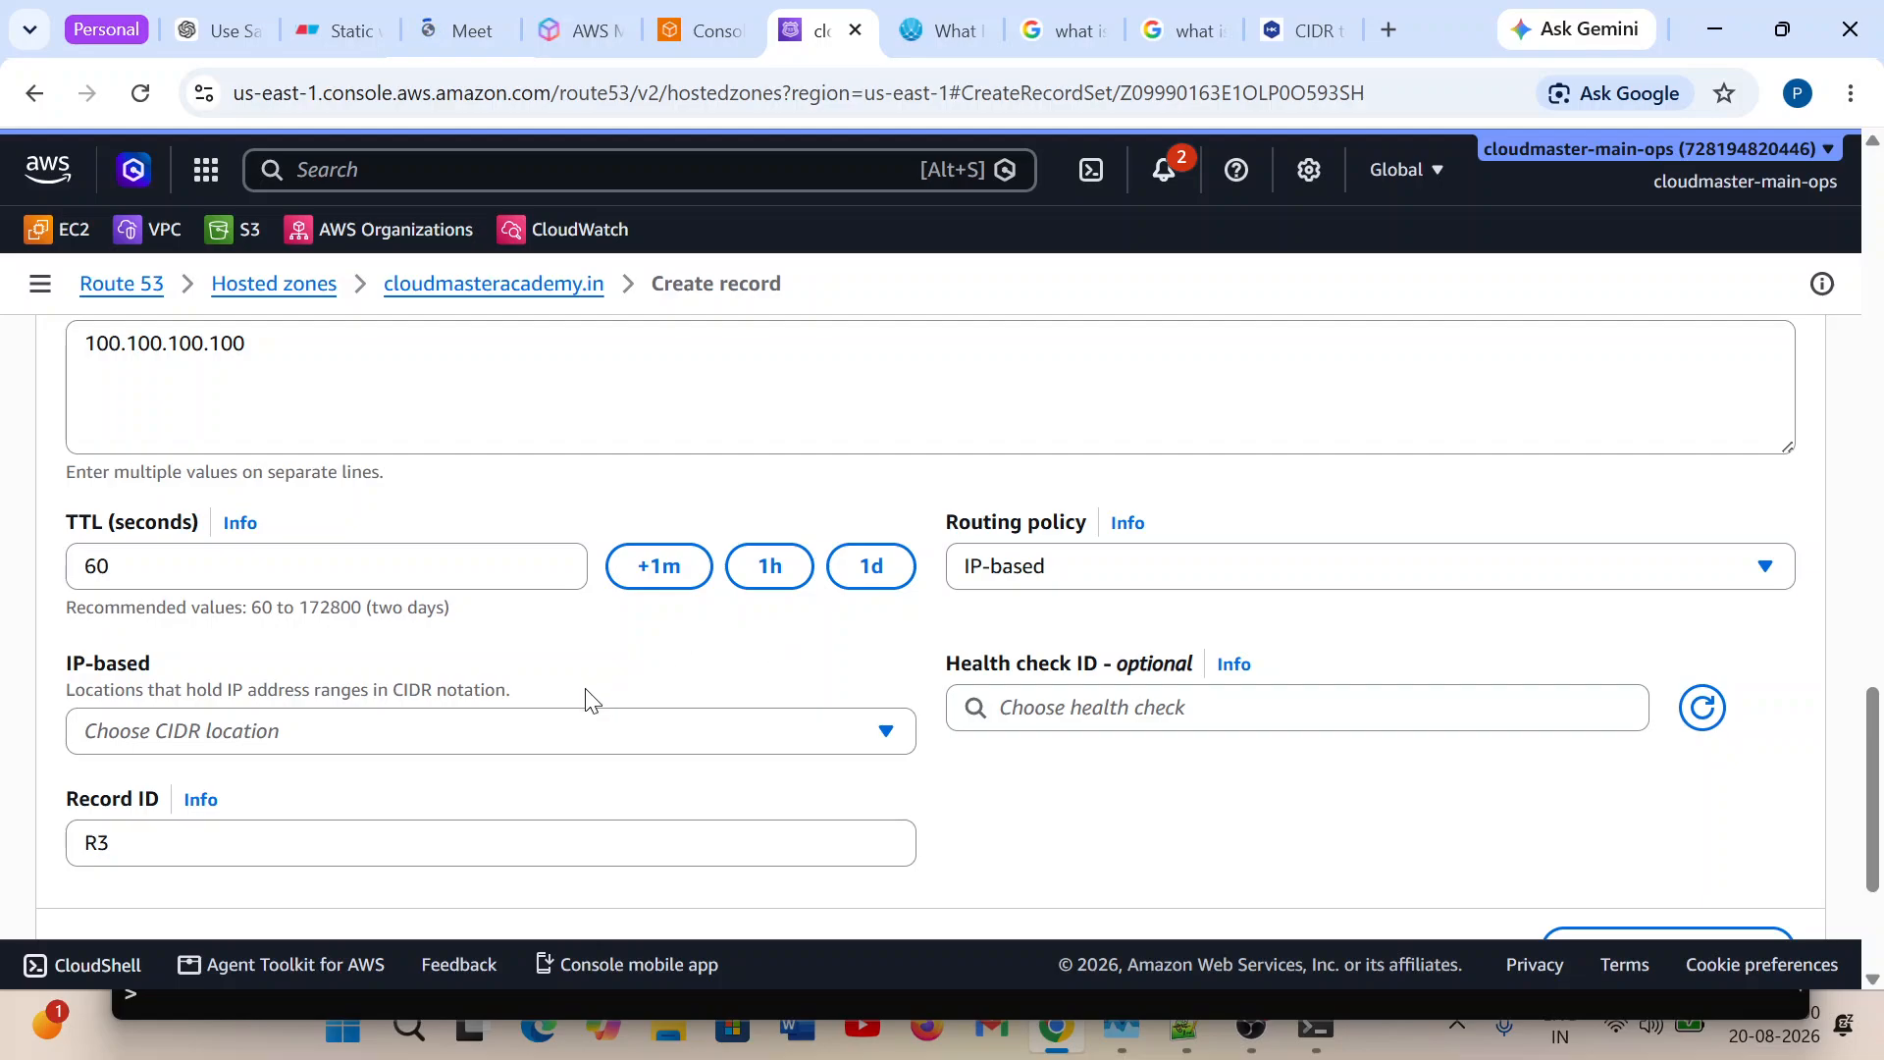
{"action": "scroll", "coordinate": [586, 699], "scroll_direction": "up", "scroll_amount": 3}
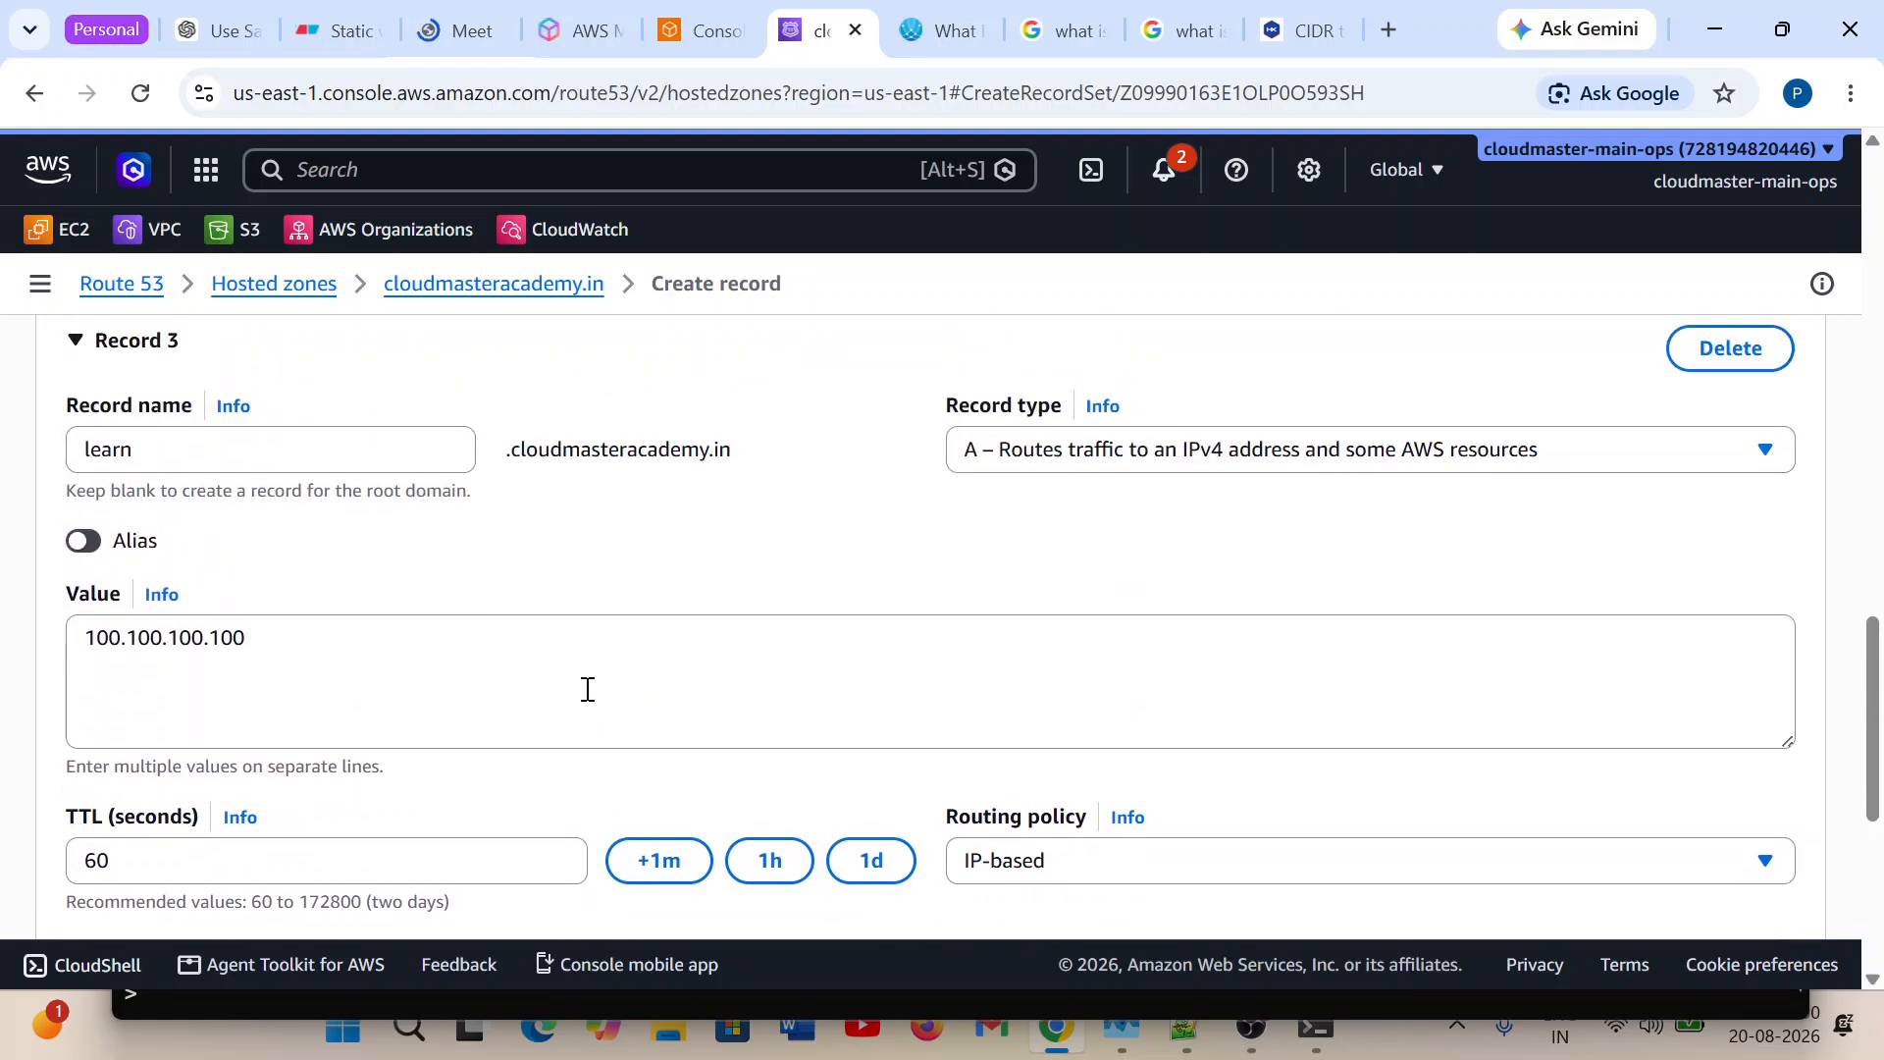
{"action": "scroll", "coordinate": [586, 689], "scroll_direction": "up", "scroll_amount": 2}
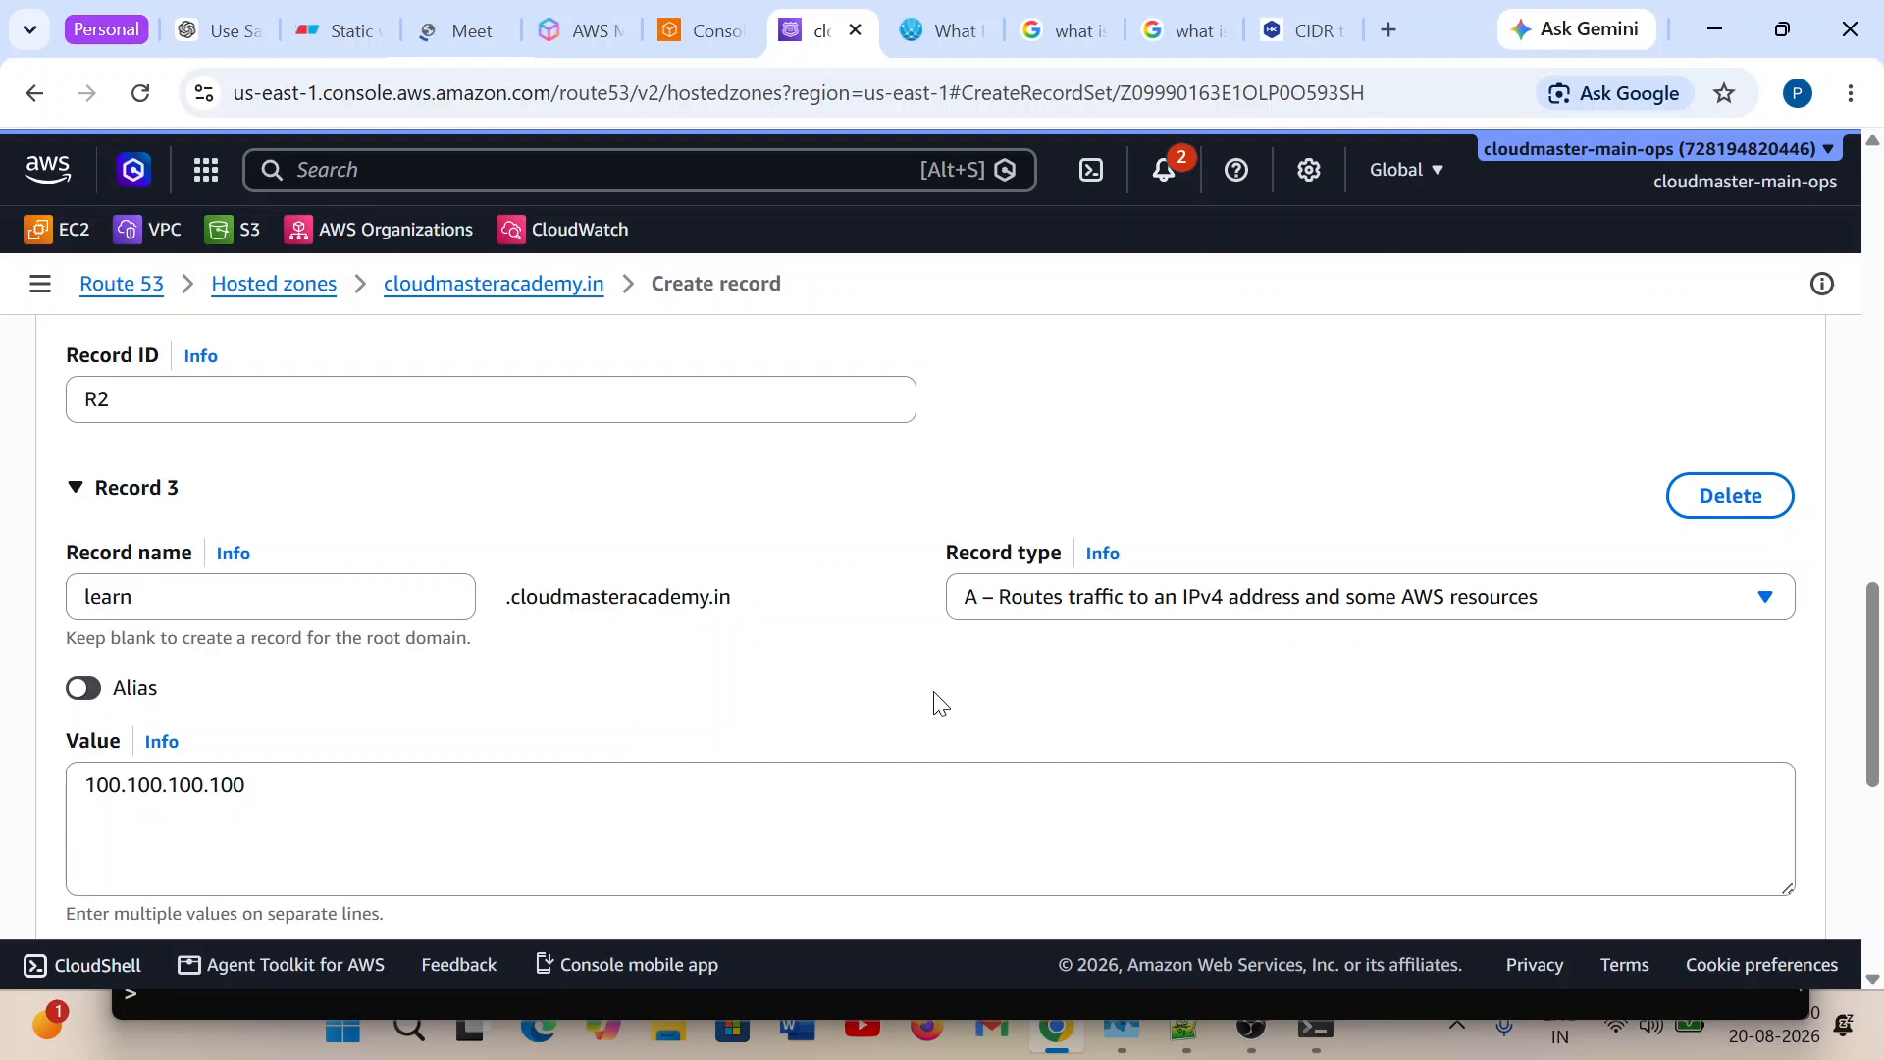
{"action": "scroll", "coordinate": [933, 699], "scroll_direction": "down", "scroll_amount": 3}
{"action": "scroll", "coordinate": [931, 699], "scroll_direction": "down", "scroll_amount": 2}
{"action": "left_click", "coordinate": [783, 585]}
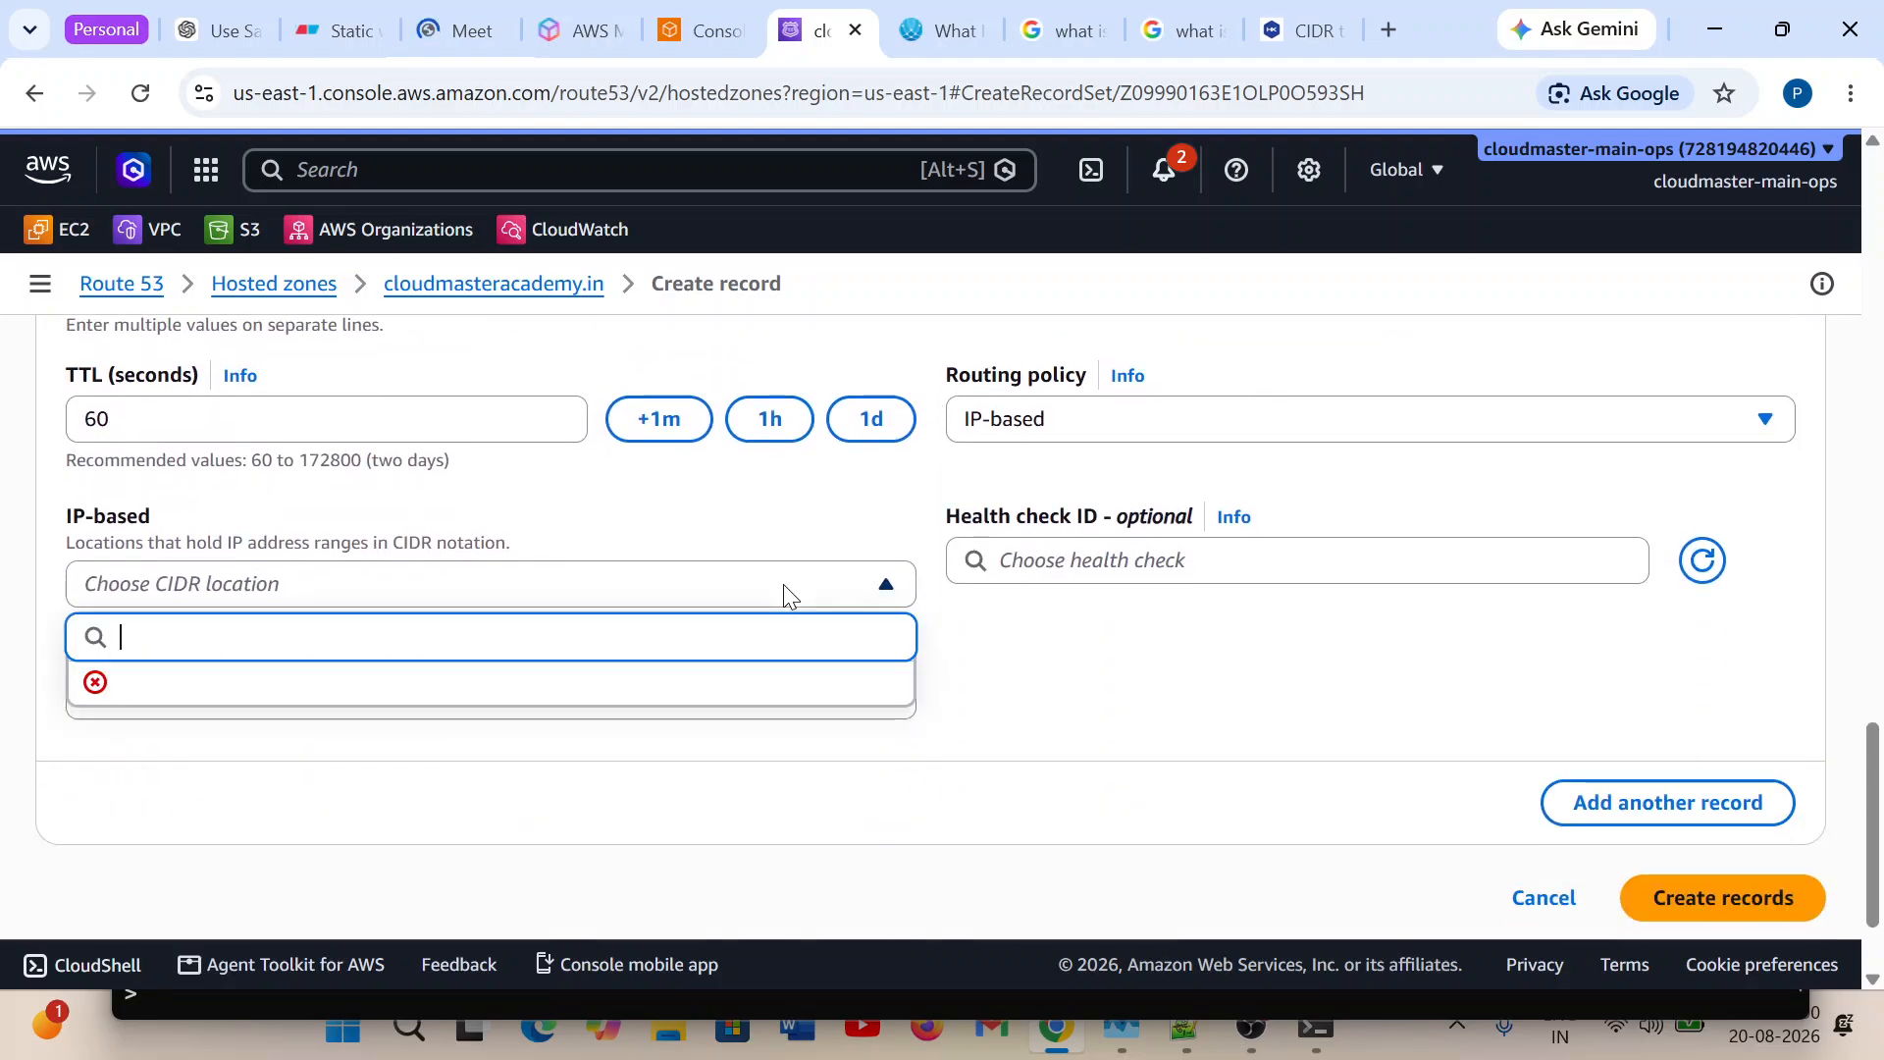
{"action": "left_click", "coordinate": [783, 585]}
{"action": "scroll", "coordinate": [1217, 625], "scroll_direction": "up", "scroll_amount": 5}
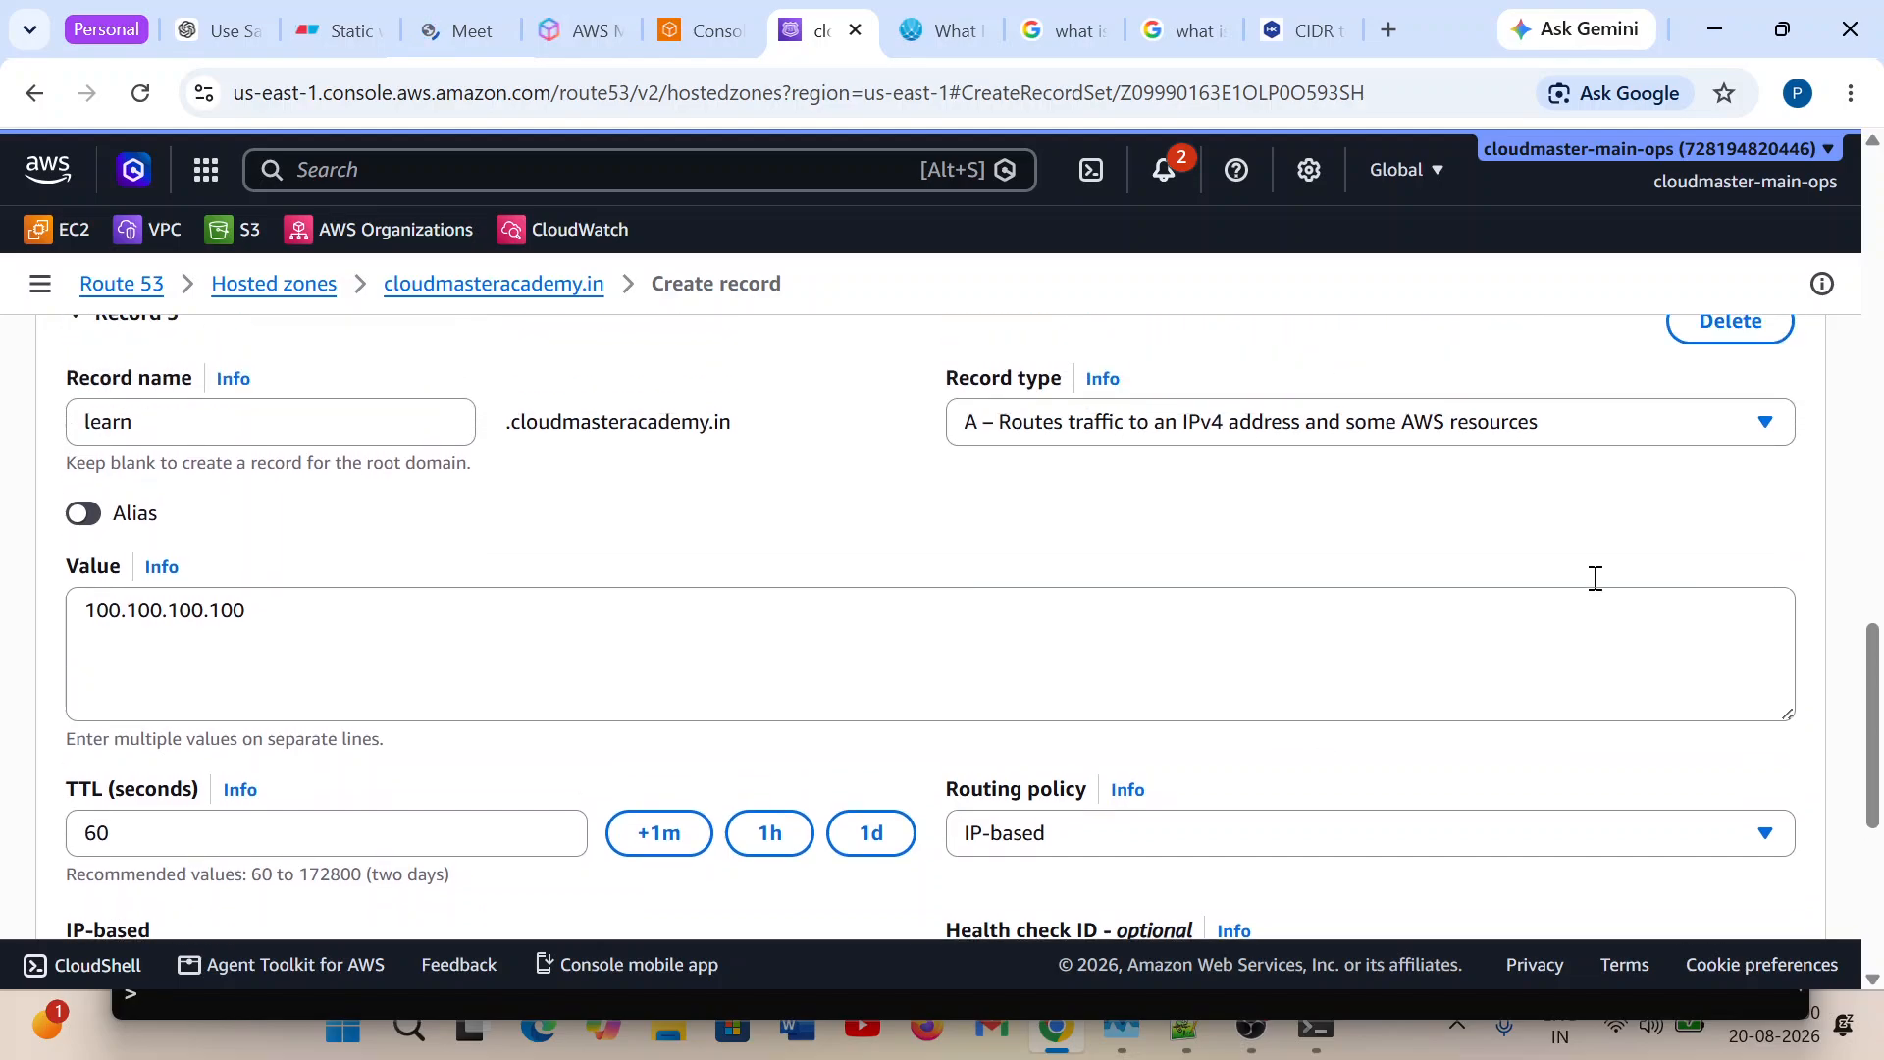
Delete Record 3 and look back over the settings of Records 1 and 2.
{"action": "left_click", "coordinate": [1725, 353]}
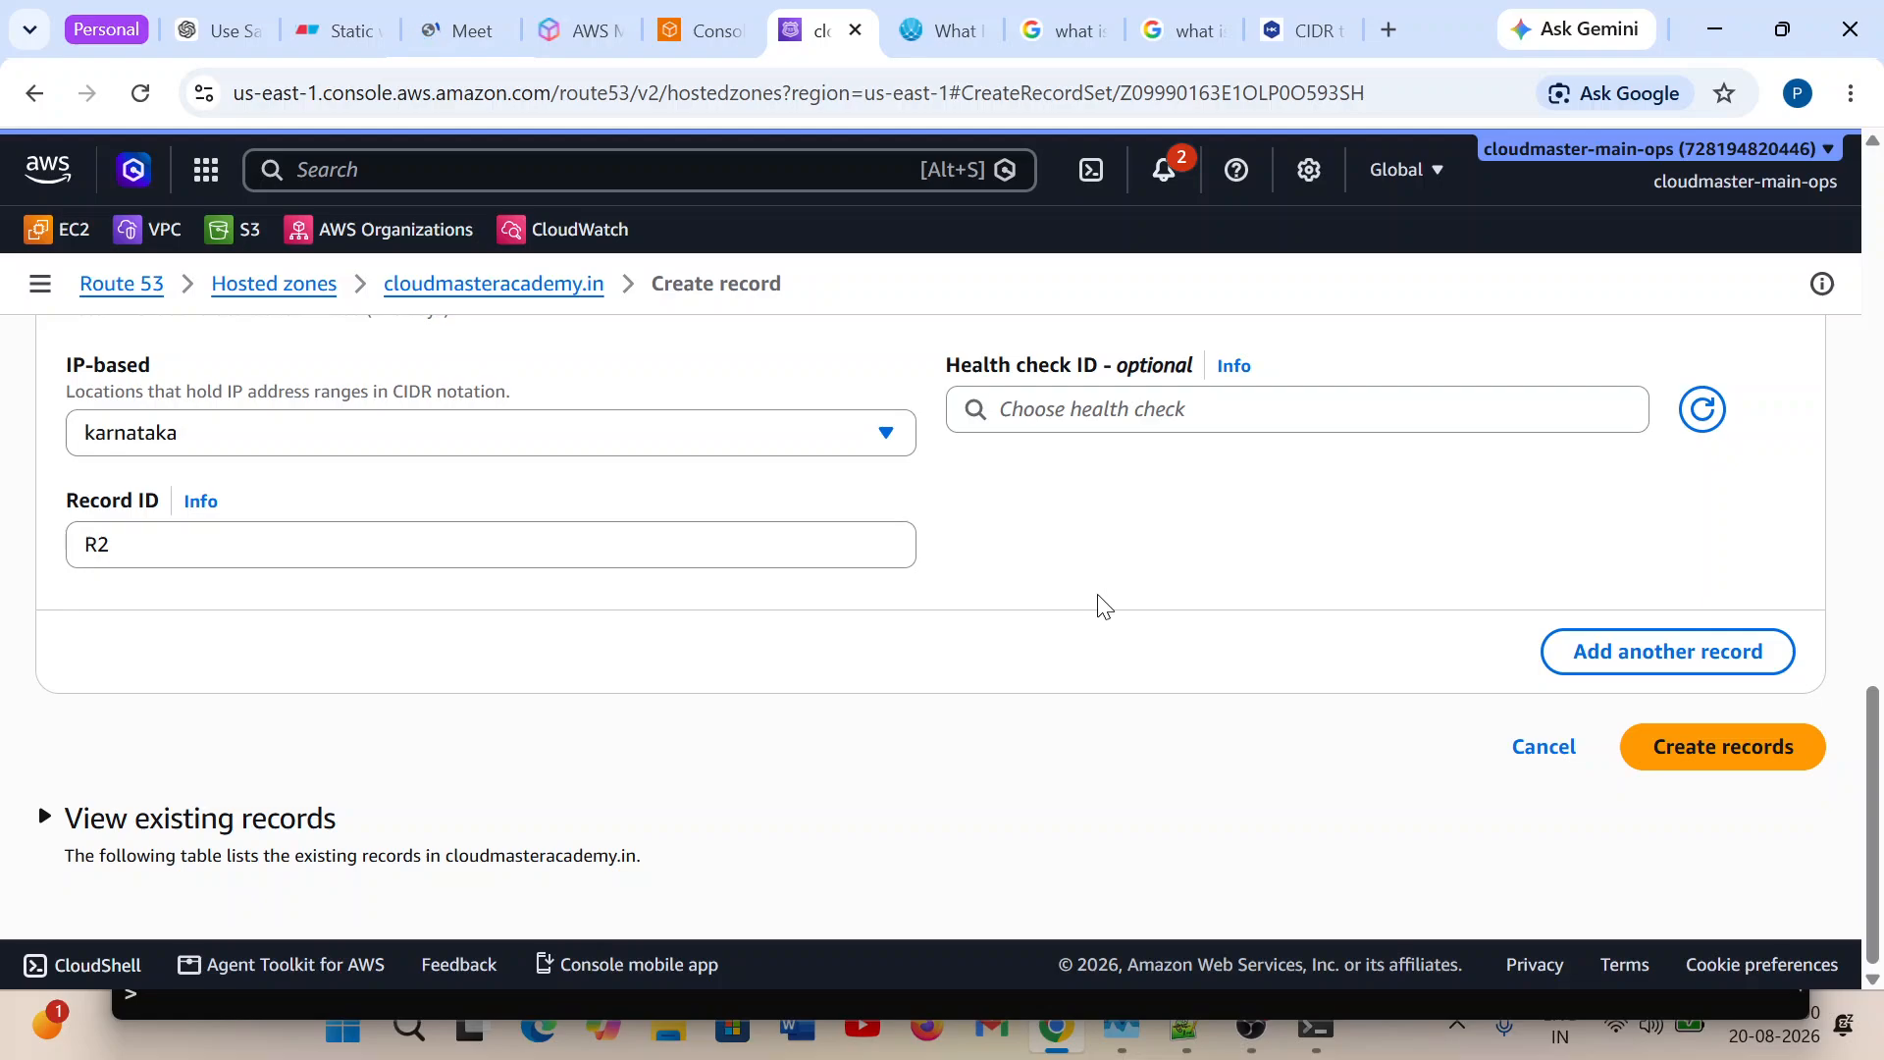
{"action": "scroll", "coordinate": [1090, 600], "scroll_direction": "up", "scroll_amount": 10}
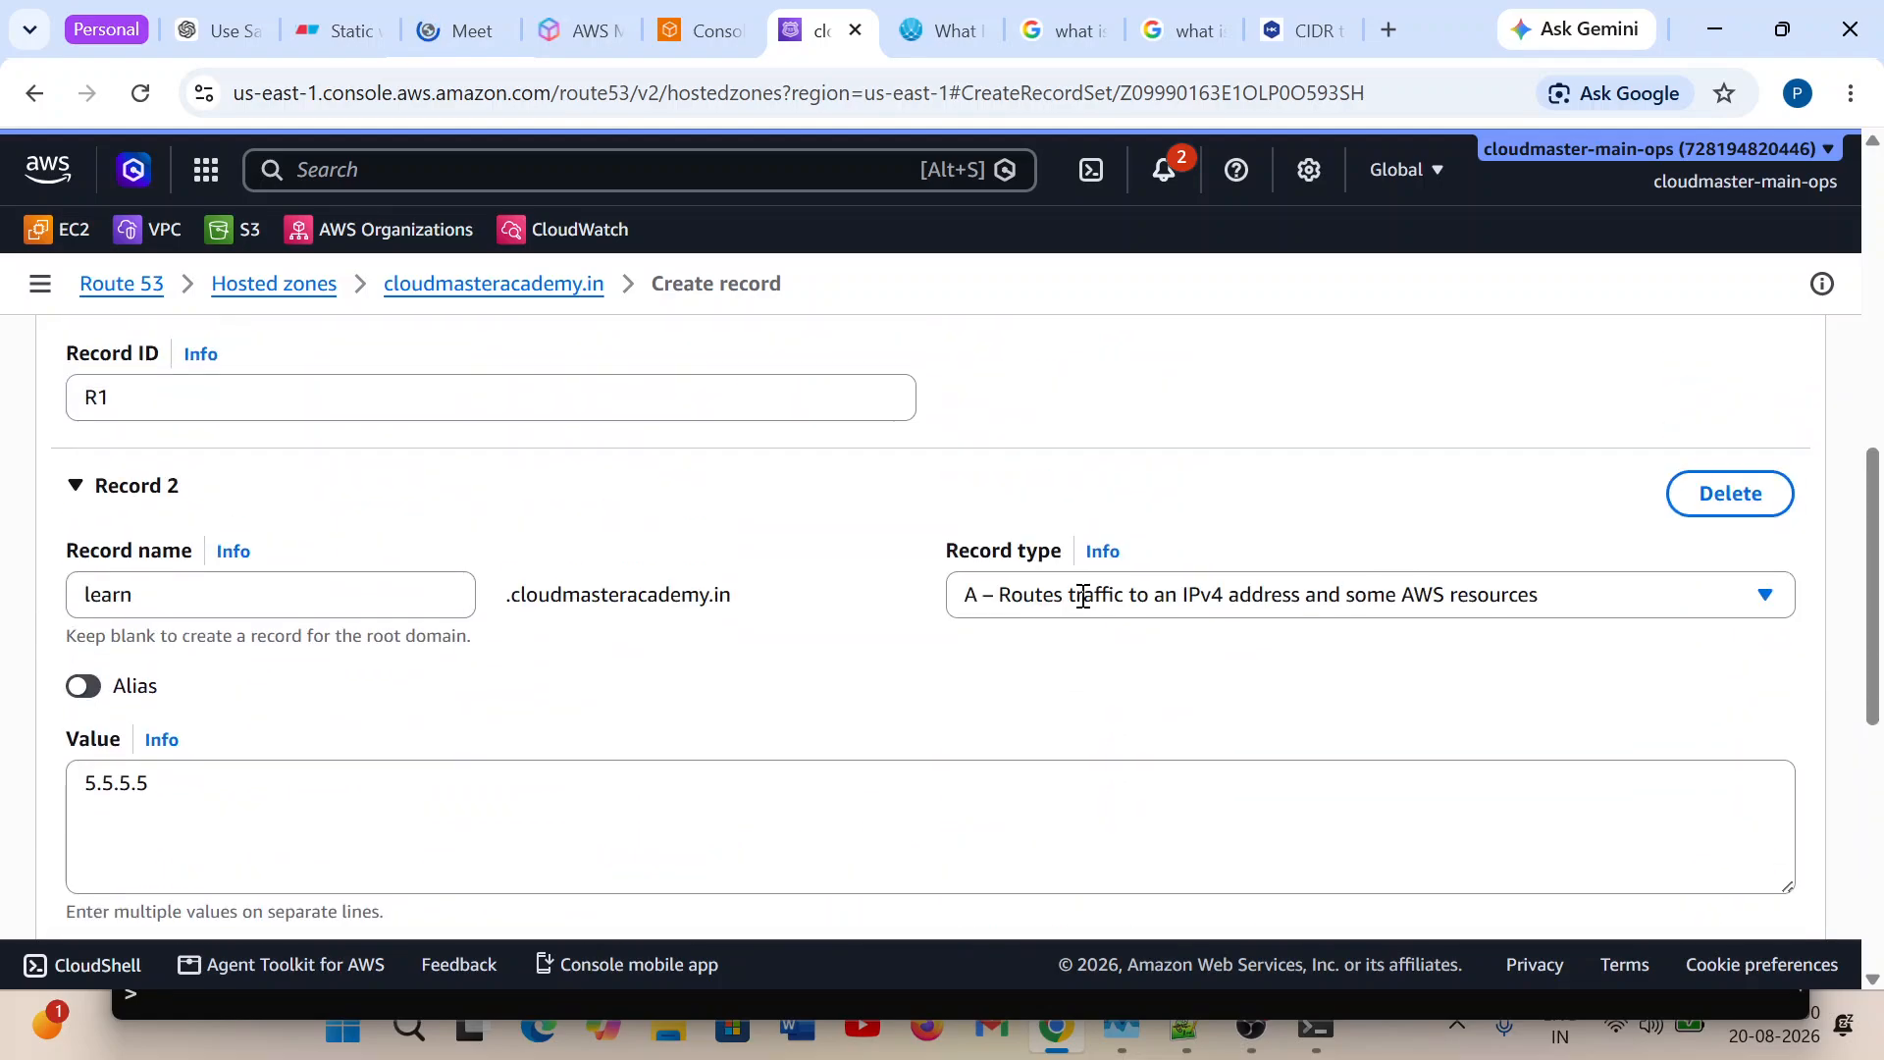
{"action": "scroll", "coordinate": [1083, 596], "scroll_direction": "up", "scroll_amount": 10}
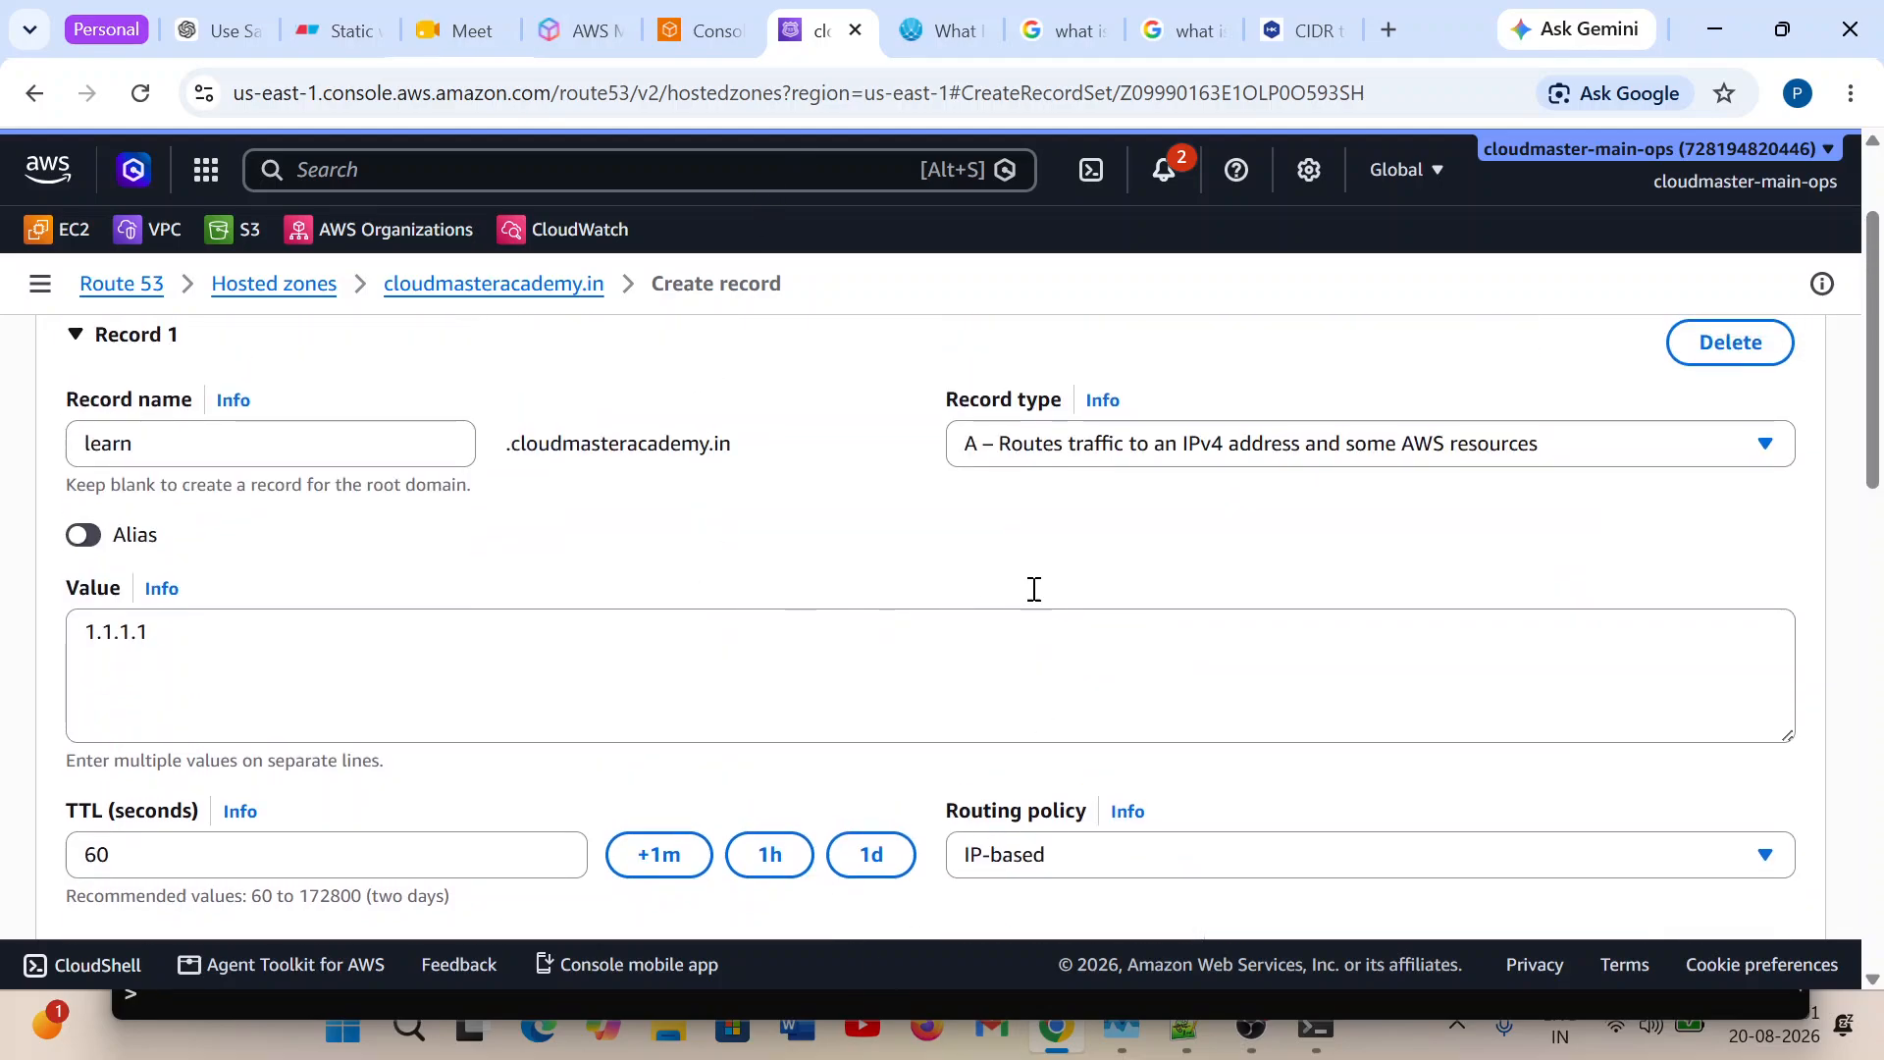
Look at the IP Based Routing policy diagram in Eraser, and review Record 1's value and CIDR location in the Route 53 form.
{"action": "left_click", "coordinate": [292, 32]}
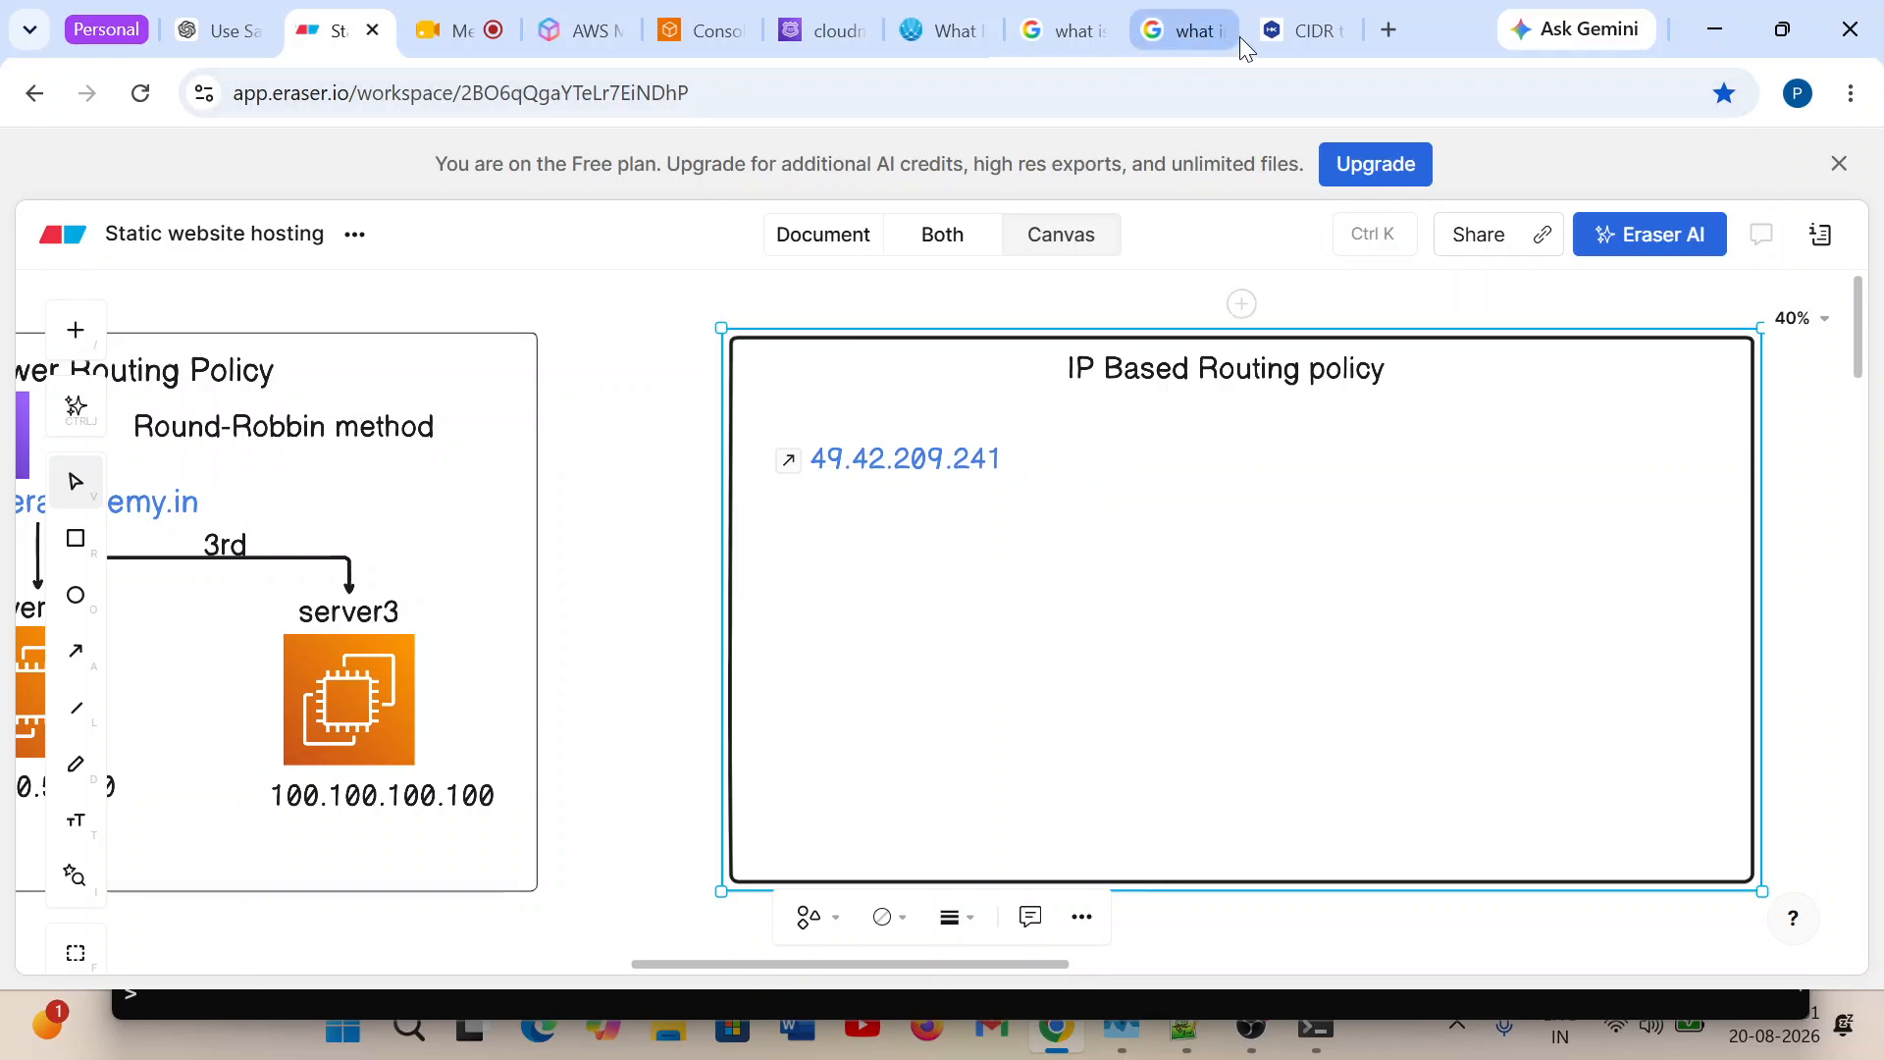
{"action": "left_click", "coordinate": [775, 39]}
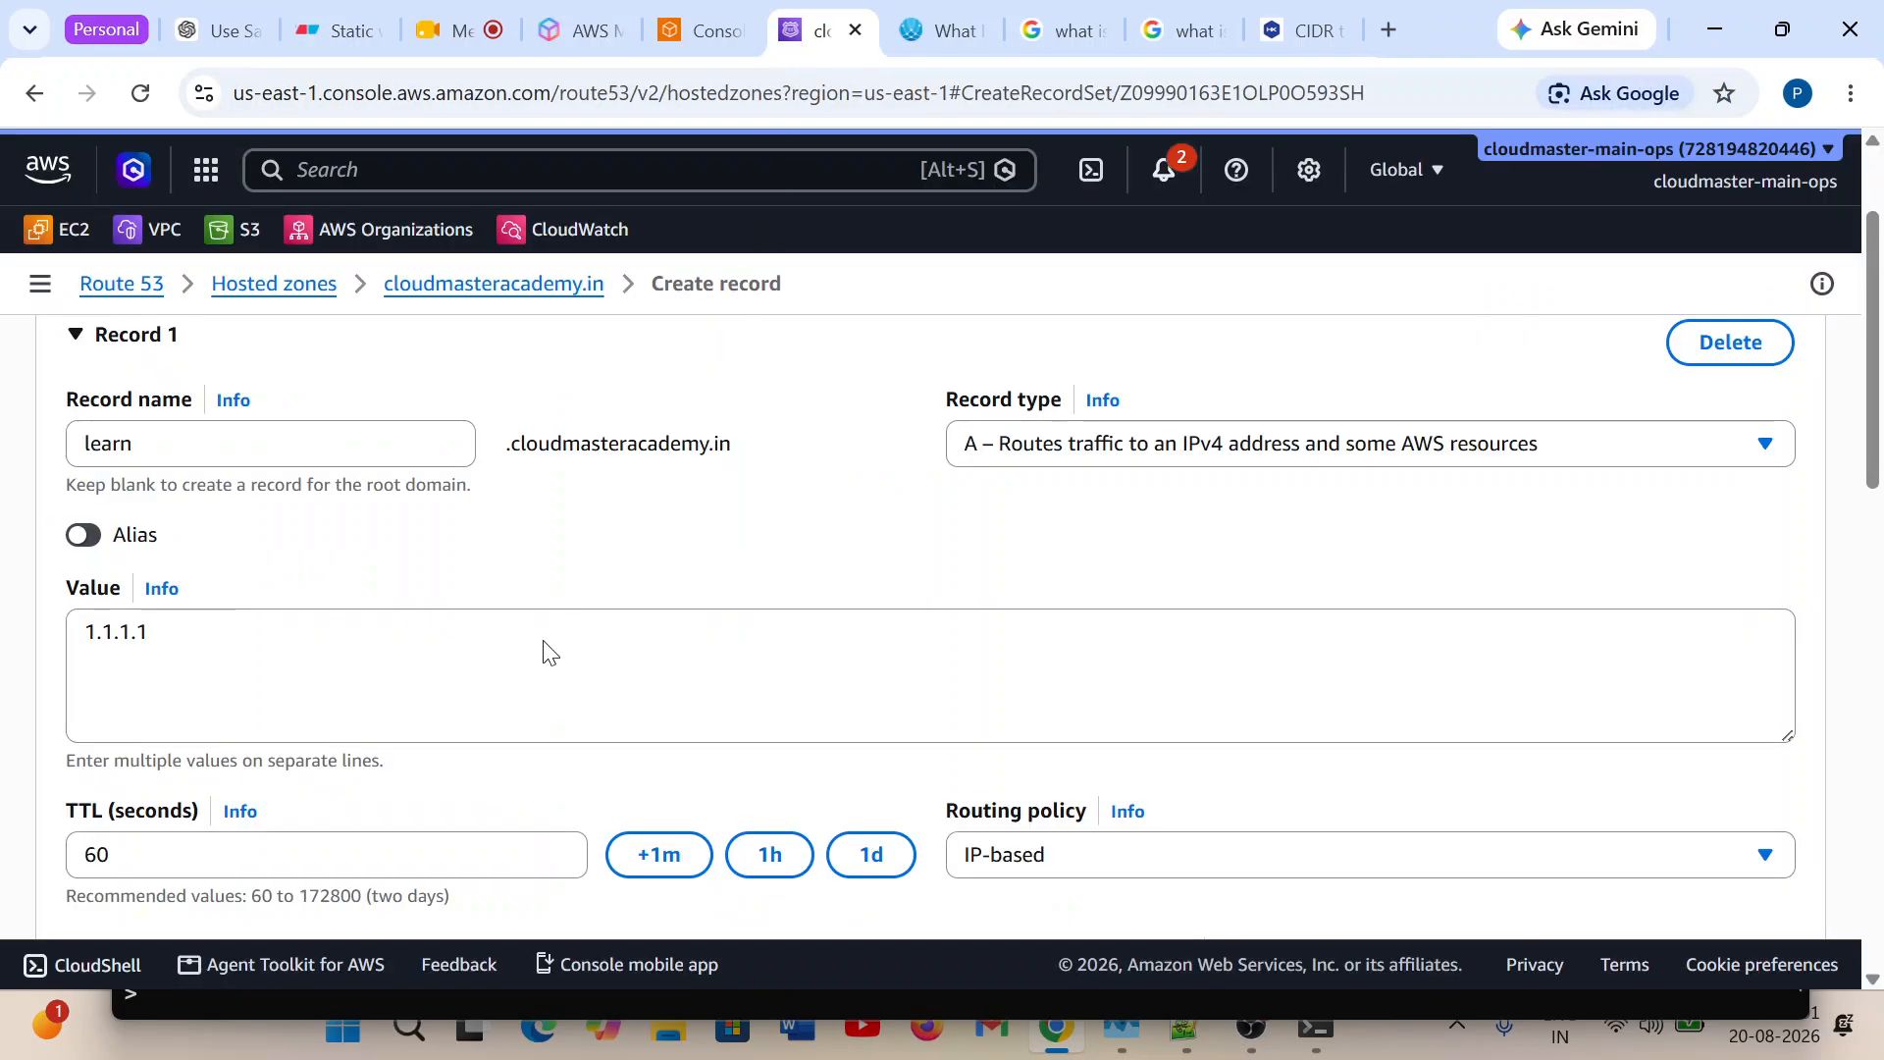
{"action": "scroll", "coordinate": [545, 653], "scroll_direction": "down", "scroll_amount": 1}
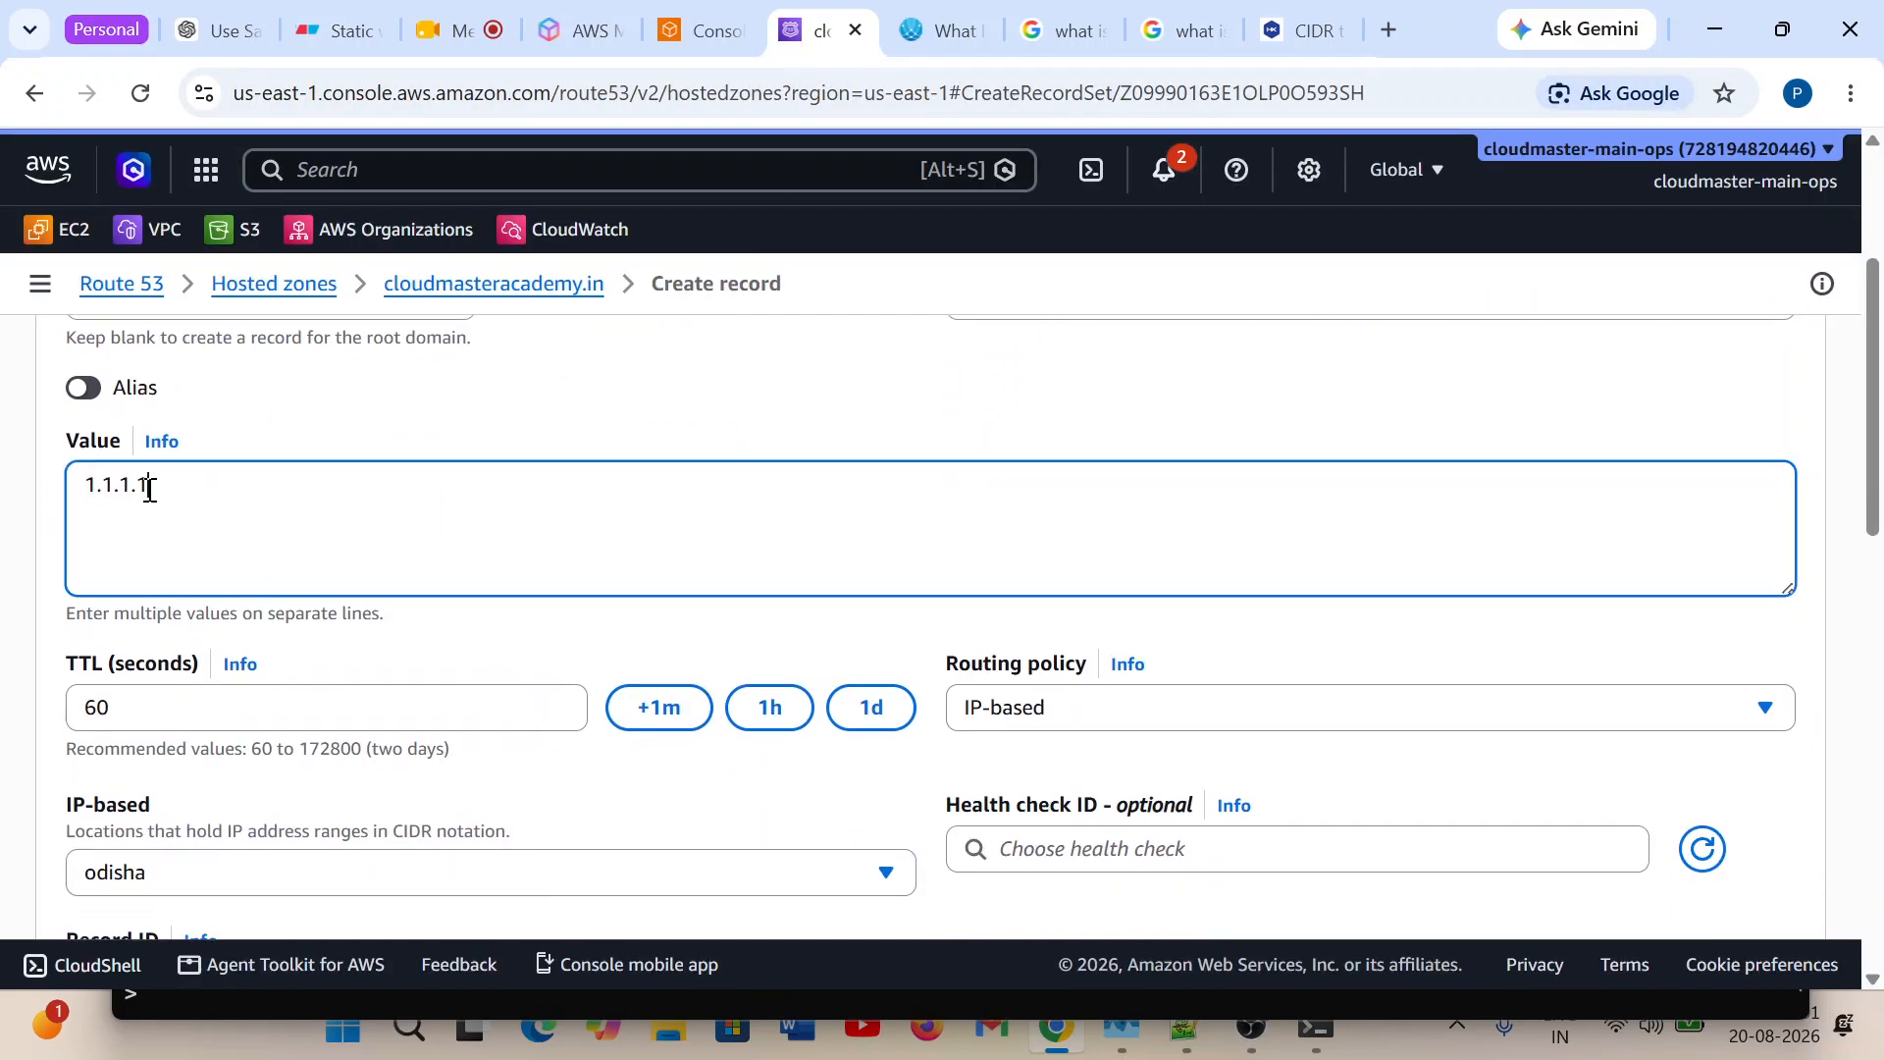
{"action": "left_click_drag", "start_coordinate": [151, 485], "coordinate": [63, 494]}
{"action": "left_click", "coordinate": [458, 489]}
{"action": "scroll", "coordinate": [447, 531], "scroll_direction": "down", "scroll_amount": 3}
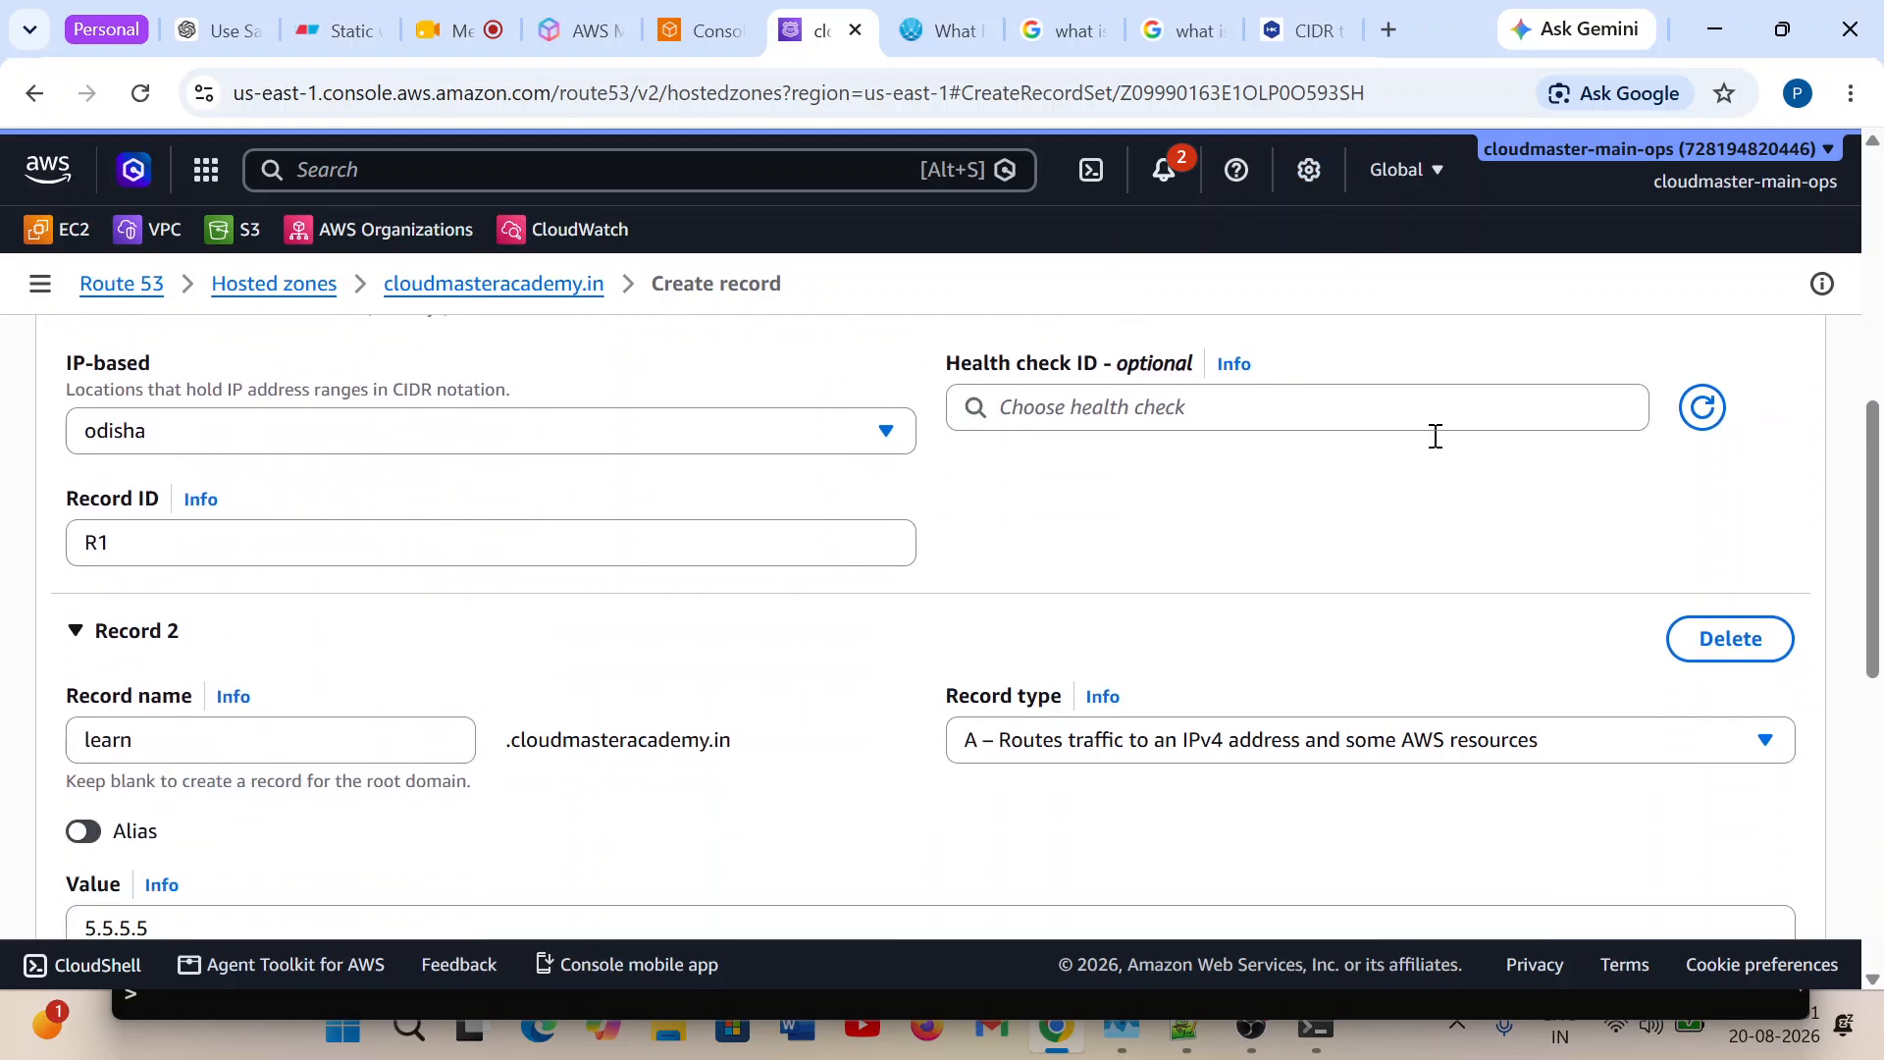
Switch to the Google Meet call, share the entire screen, and hide the screen-sharing notice.
{"action": "left_click", "coordinate": [447, 30]}
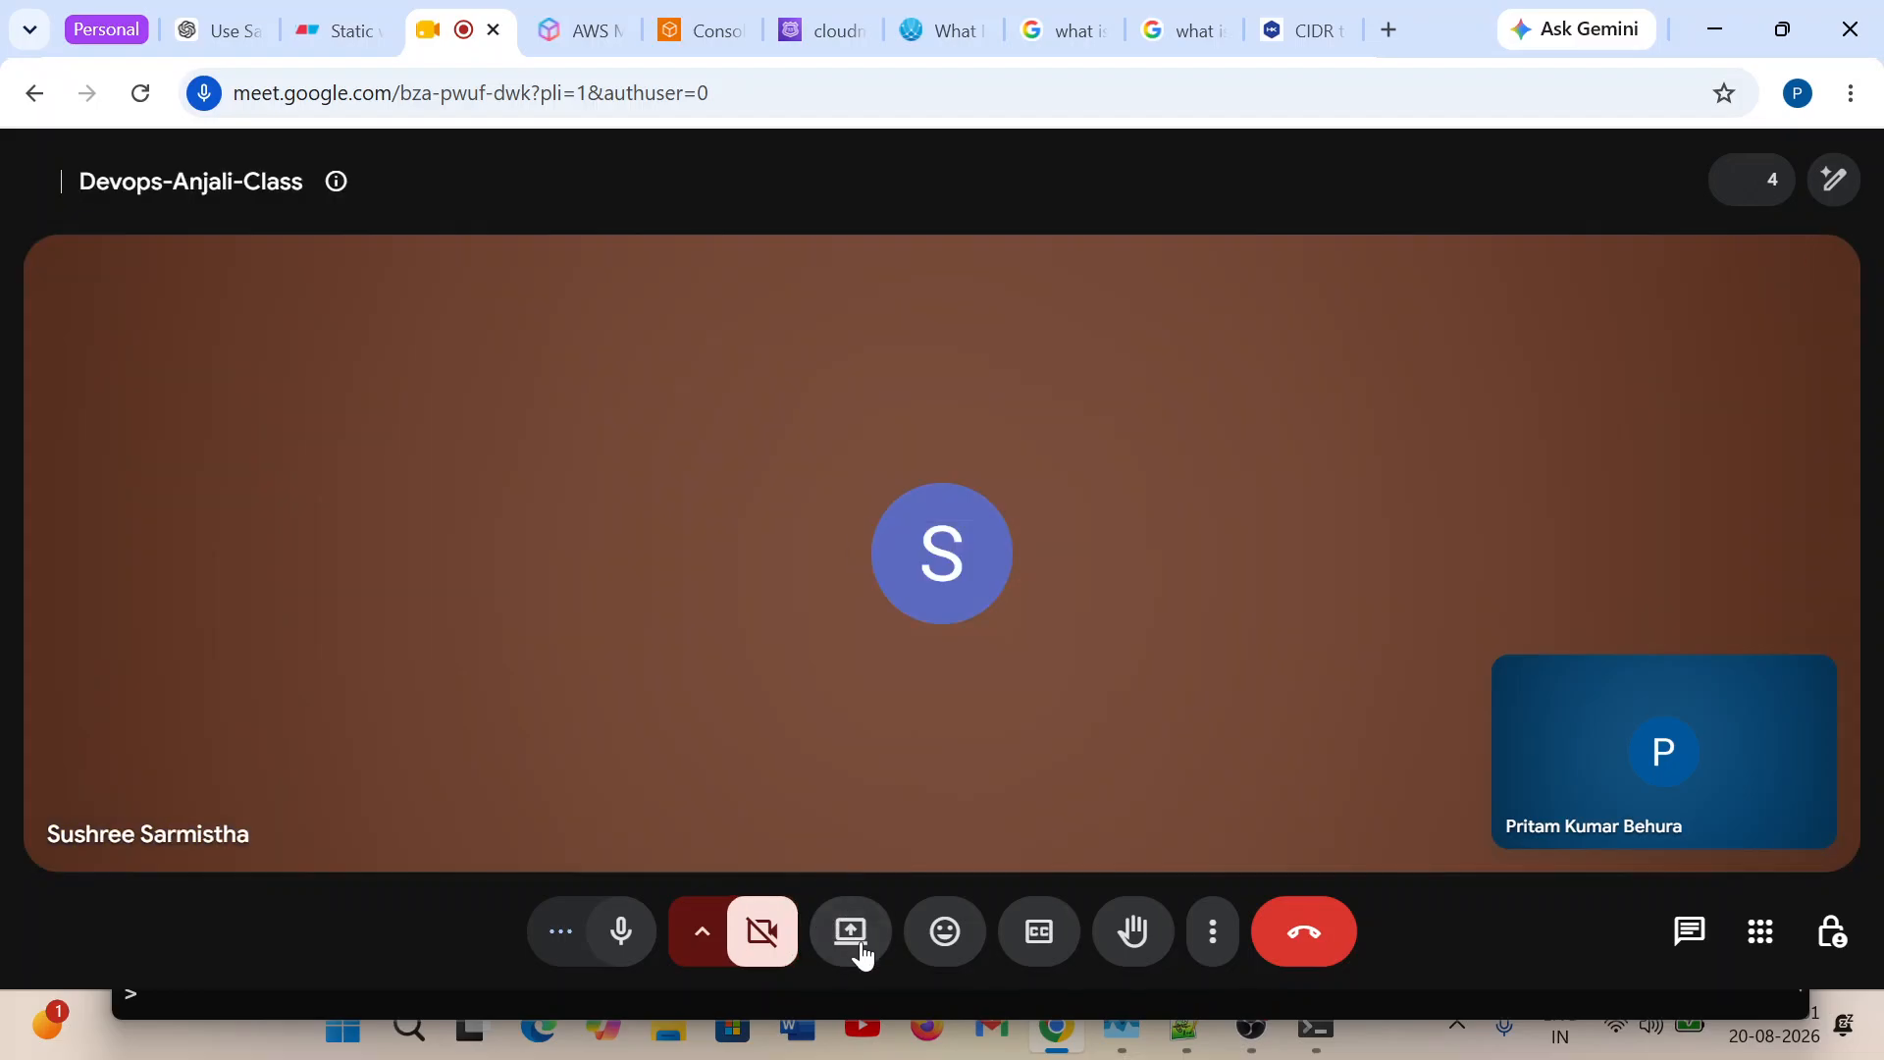
{"action": "left_click", "coordinate": [861, 952]}
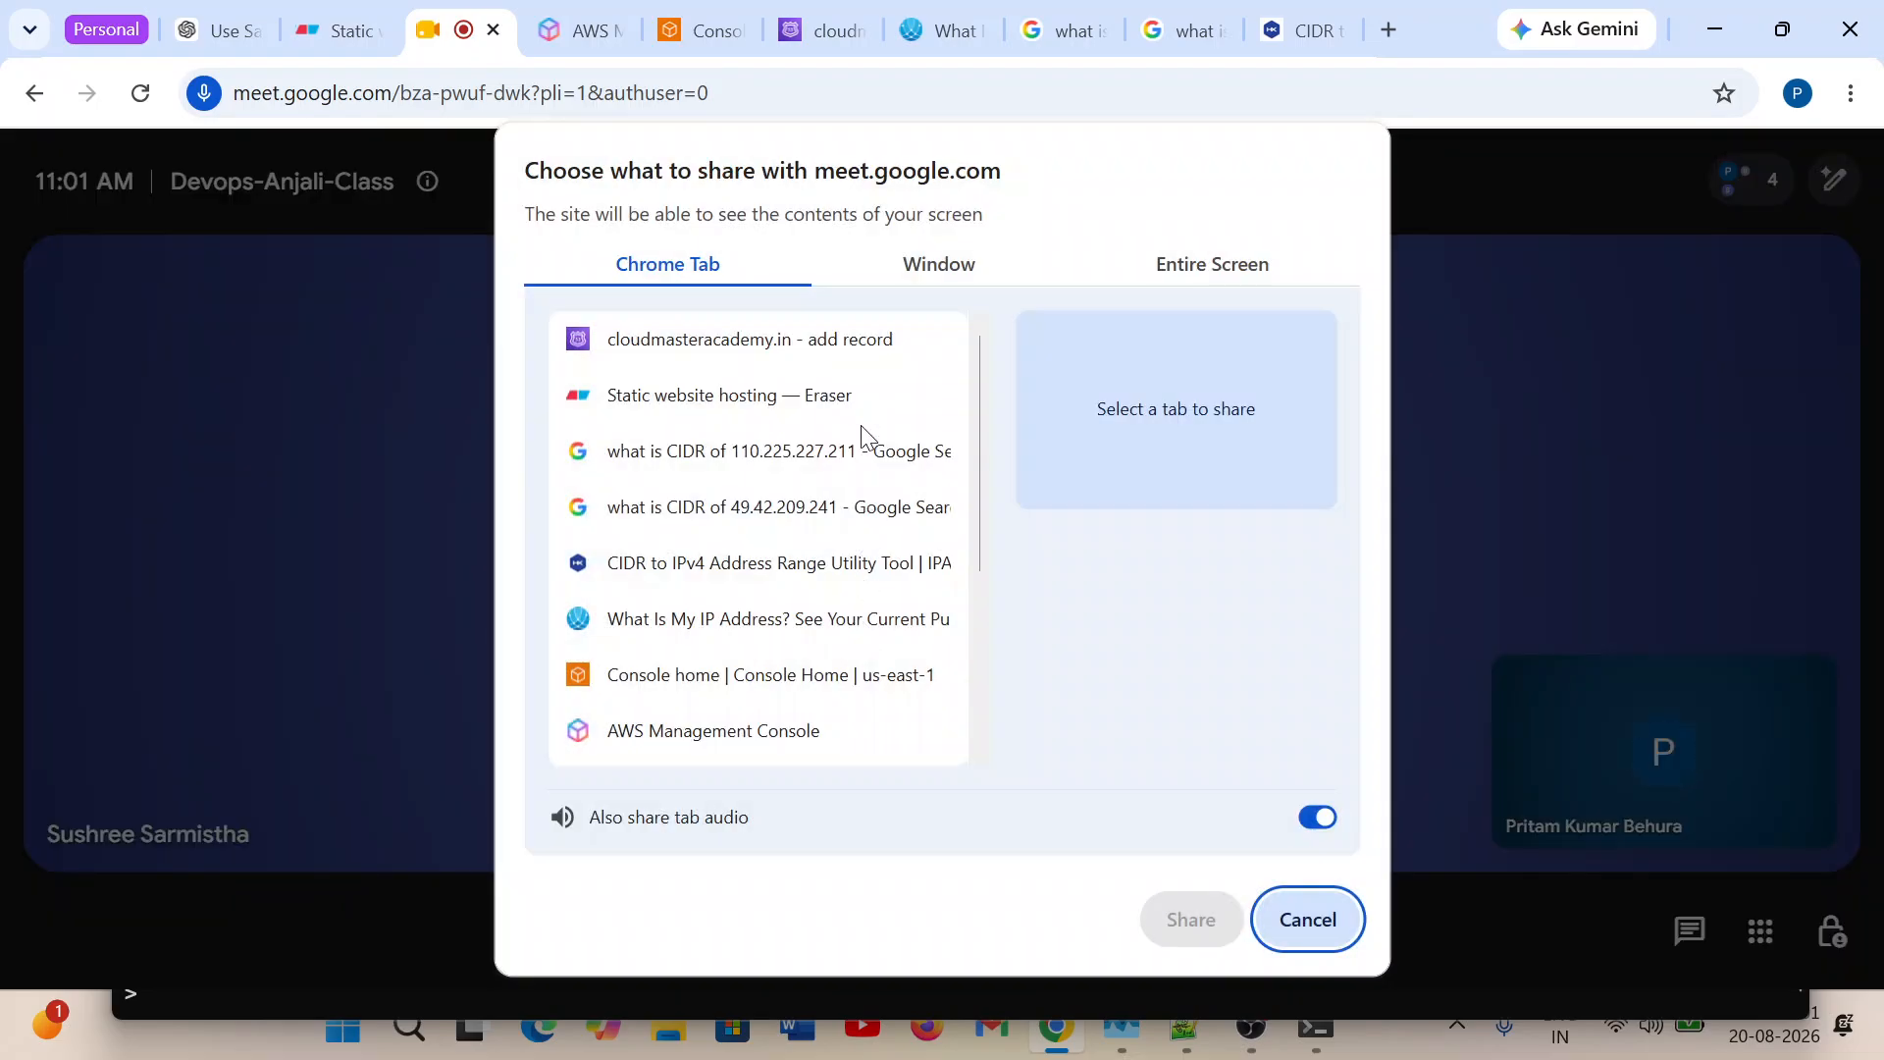
{"action": "left_click", "coordinate": [1203, 273]}
{"action": "left_click", "coordinate": [781, 450]}
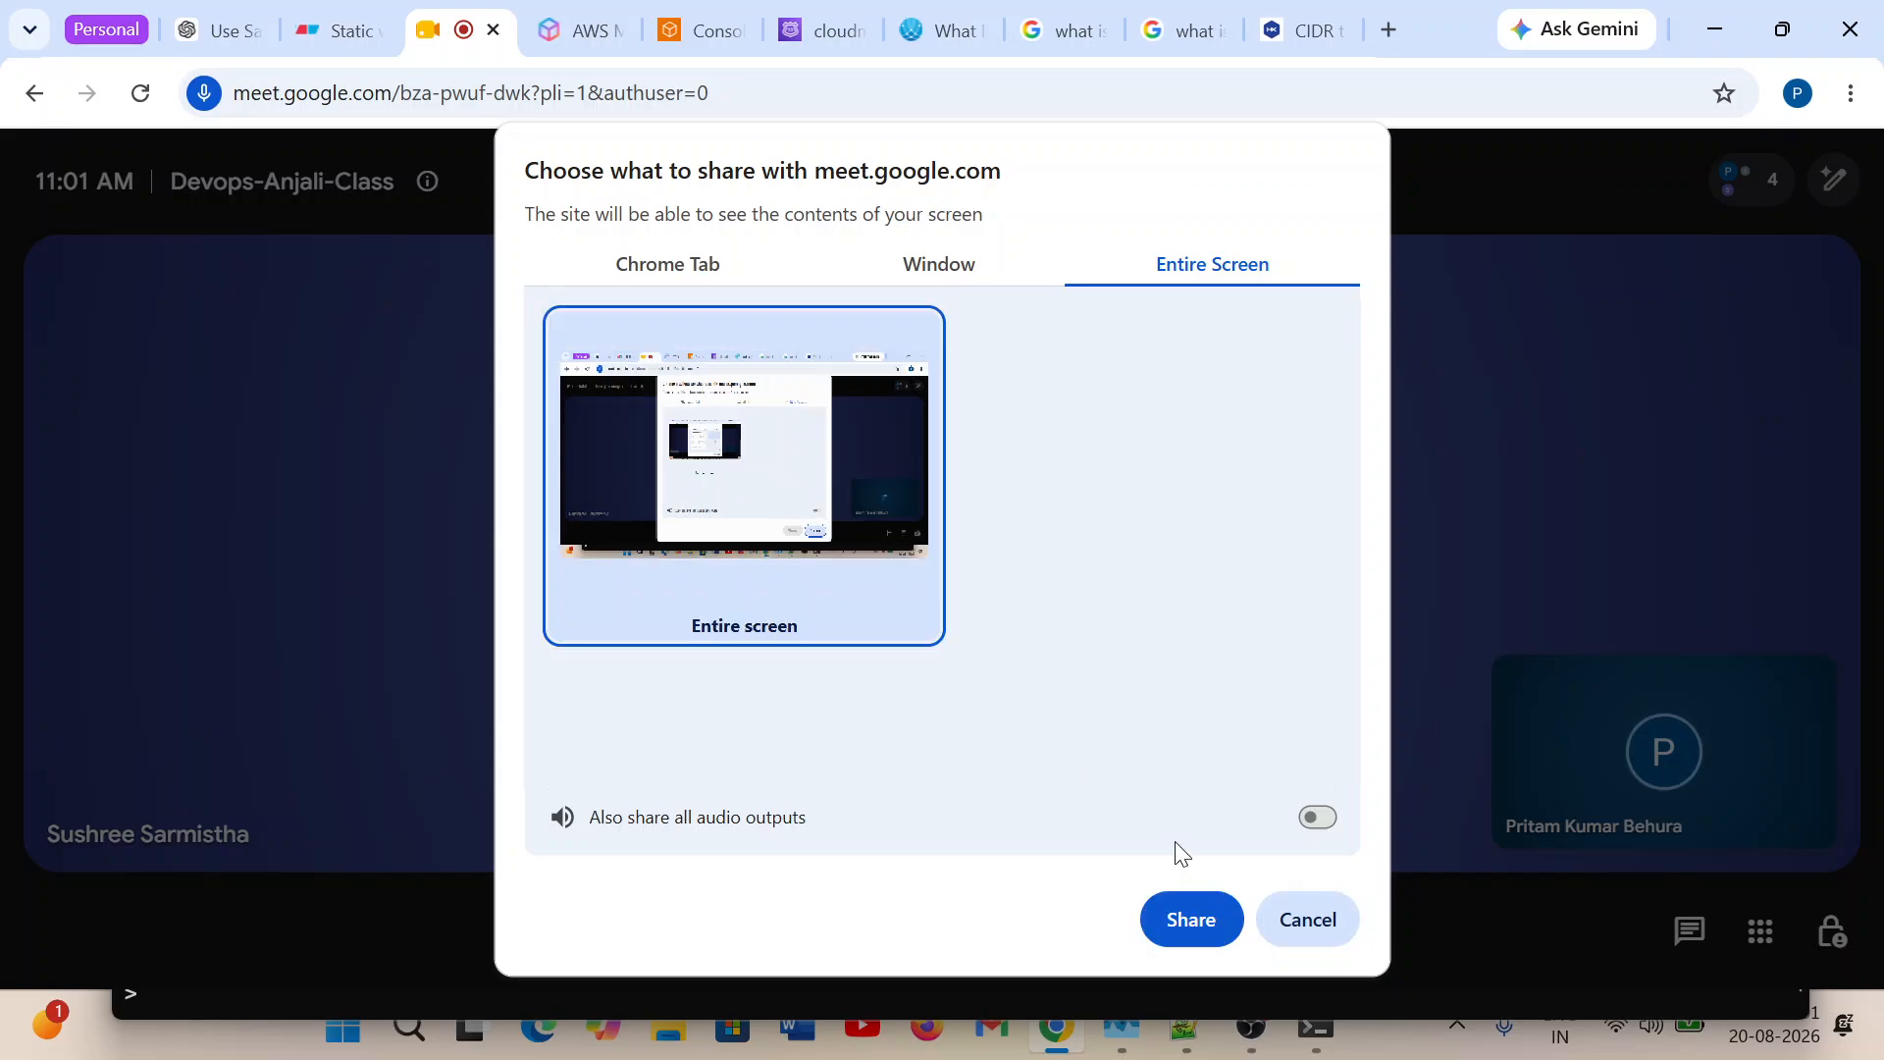
{"action": "left_click", "coordinate": [1199, 917]}
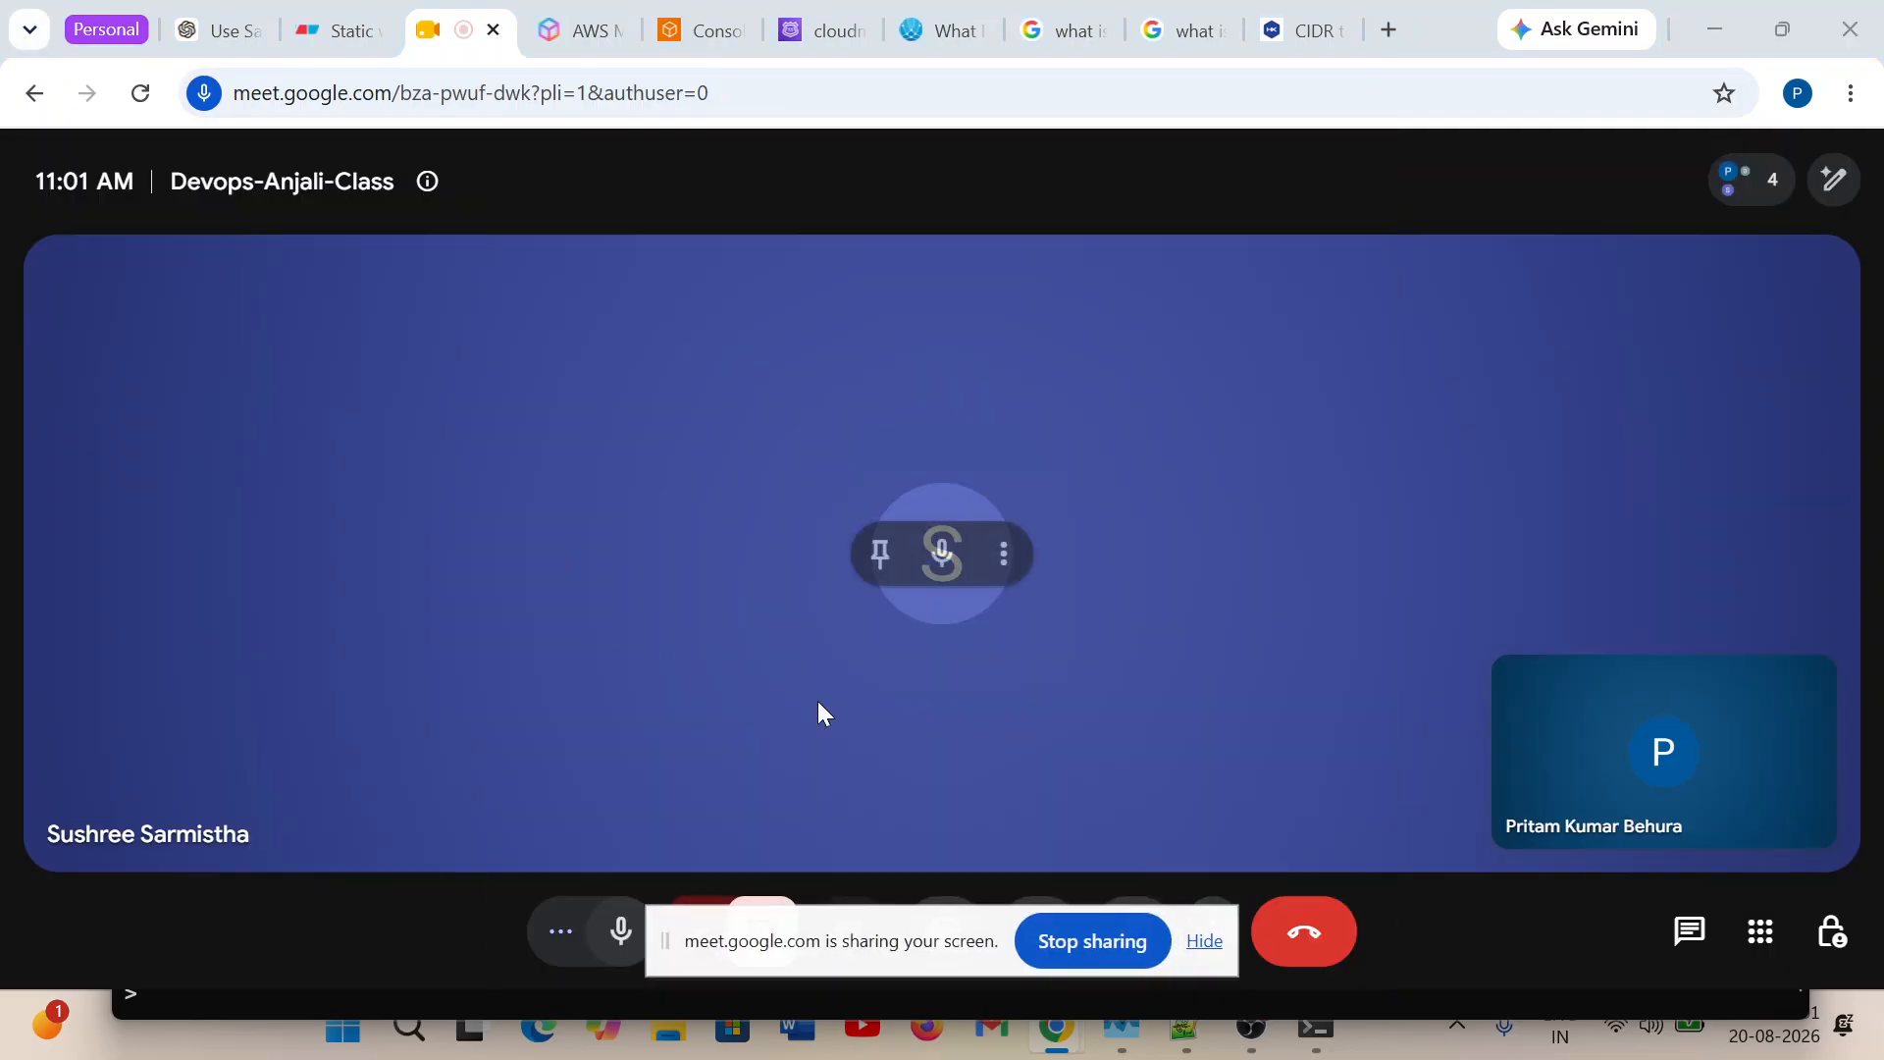
{"action": "left_click", "coordinate": [1202, 940]}
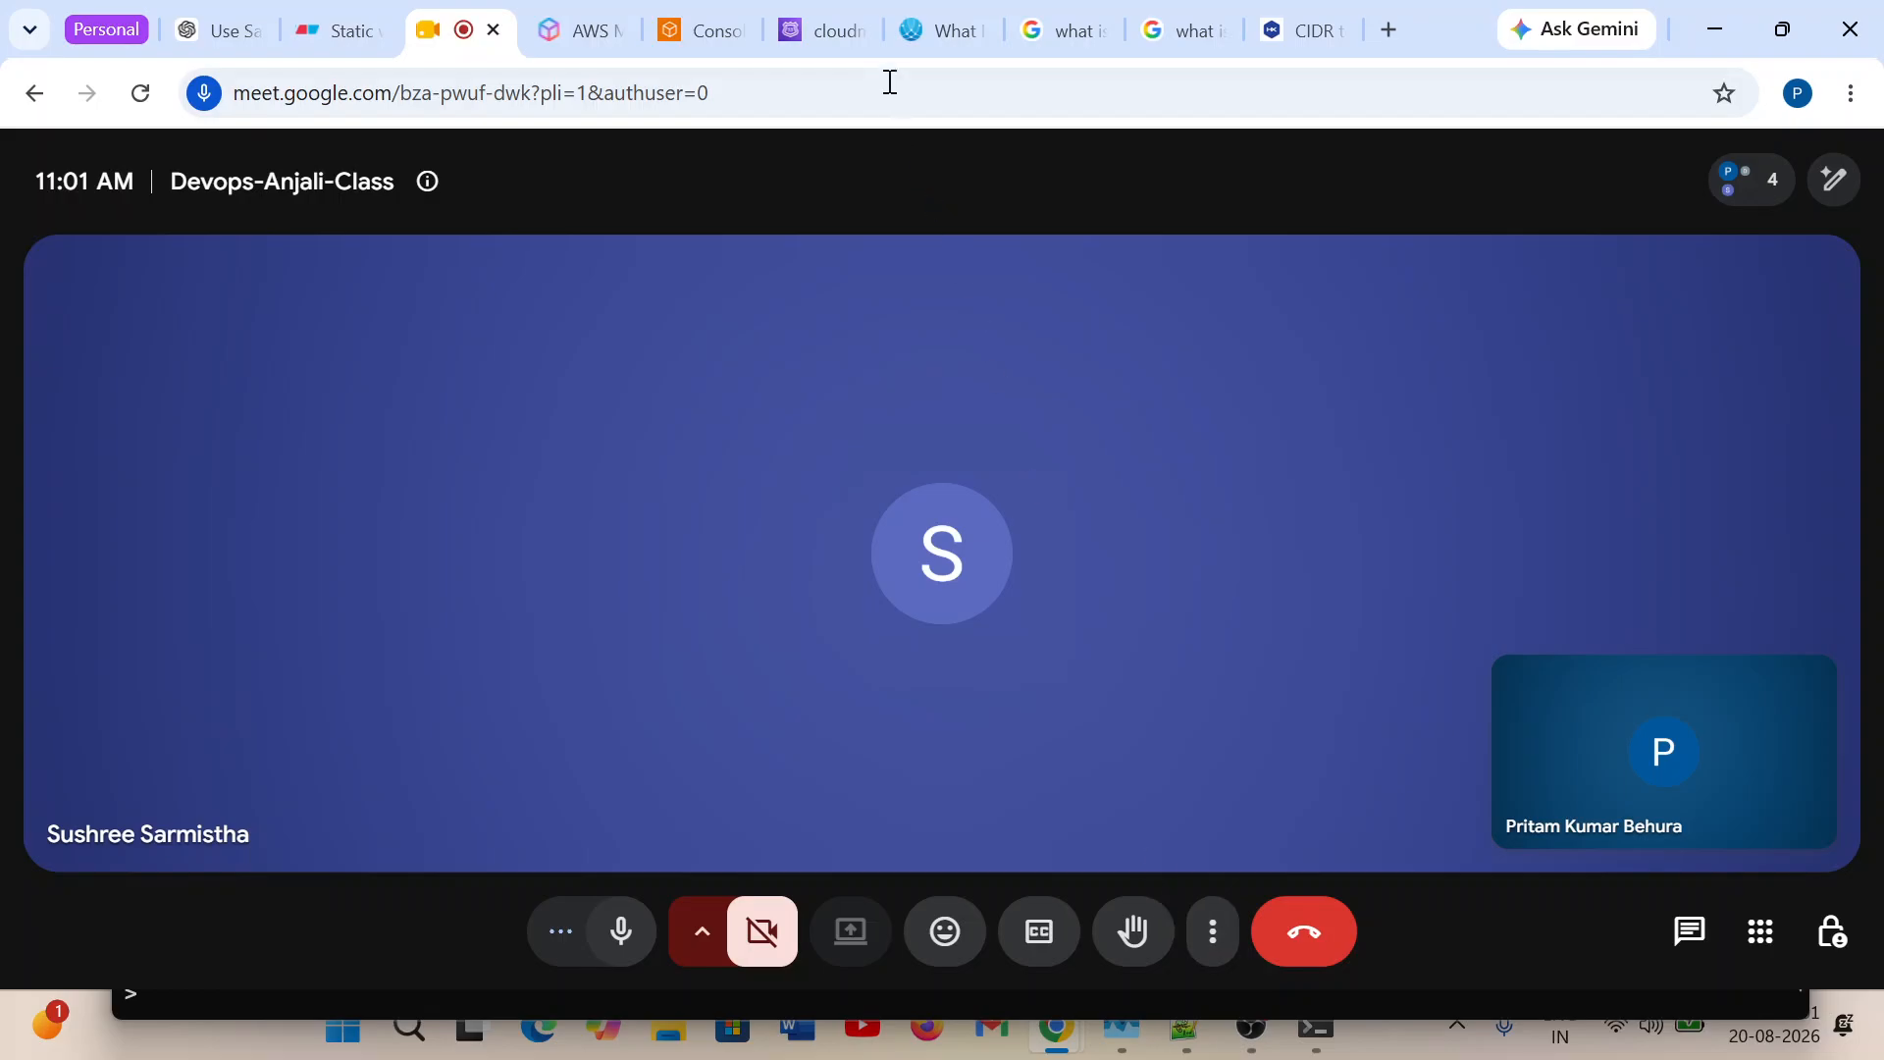
Close the CIDR converter page, both Google CIDR search pages and the WhatIsMyIP page, leaving the Route 53 form open.
{"action": "left_click", "coordinate": [1268, 40]}
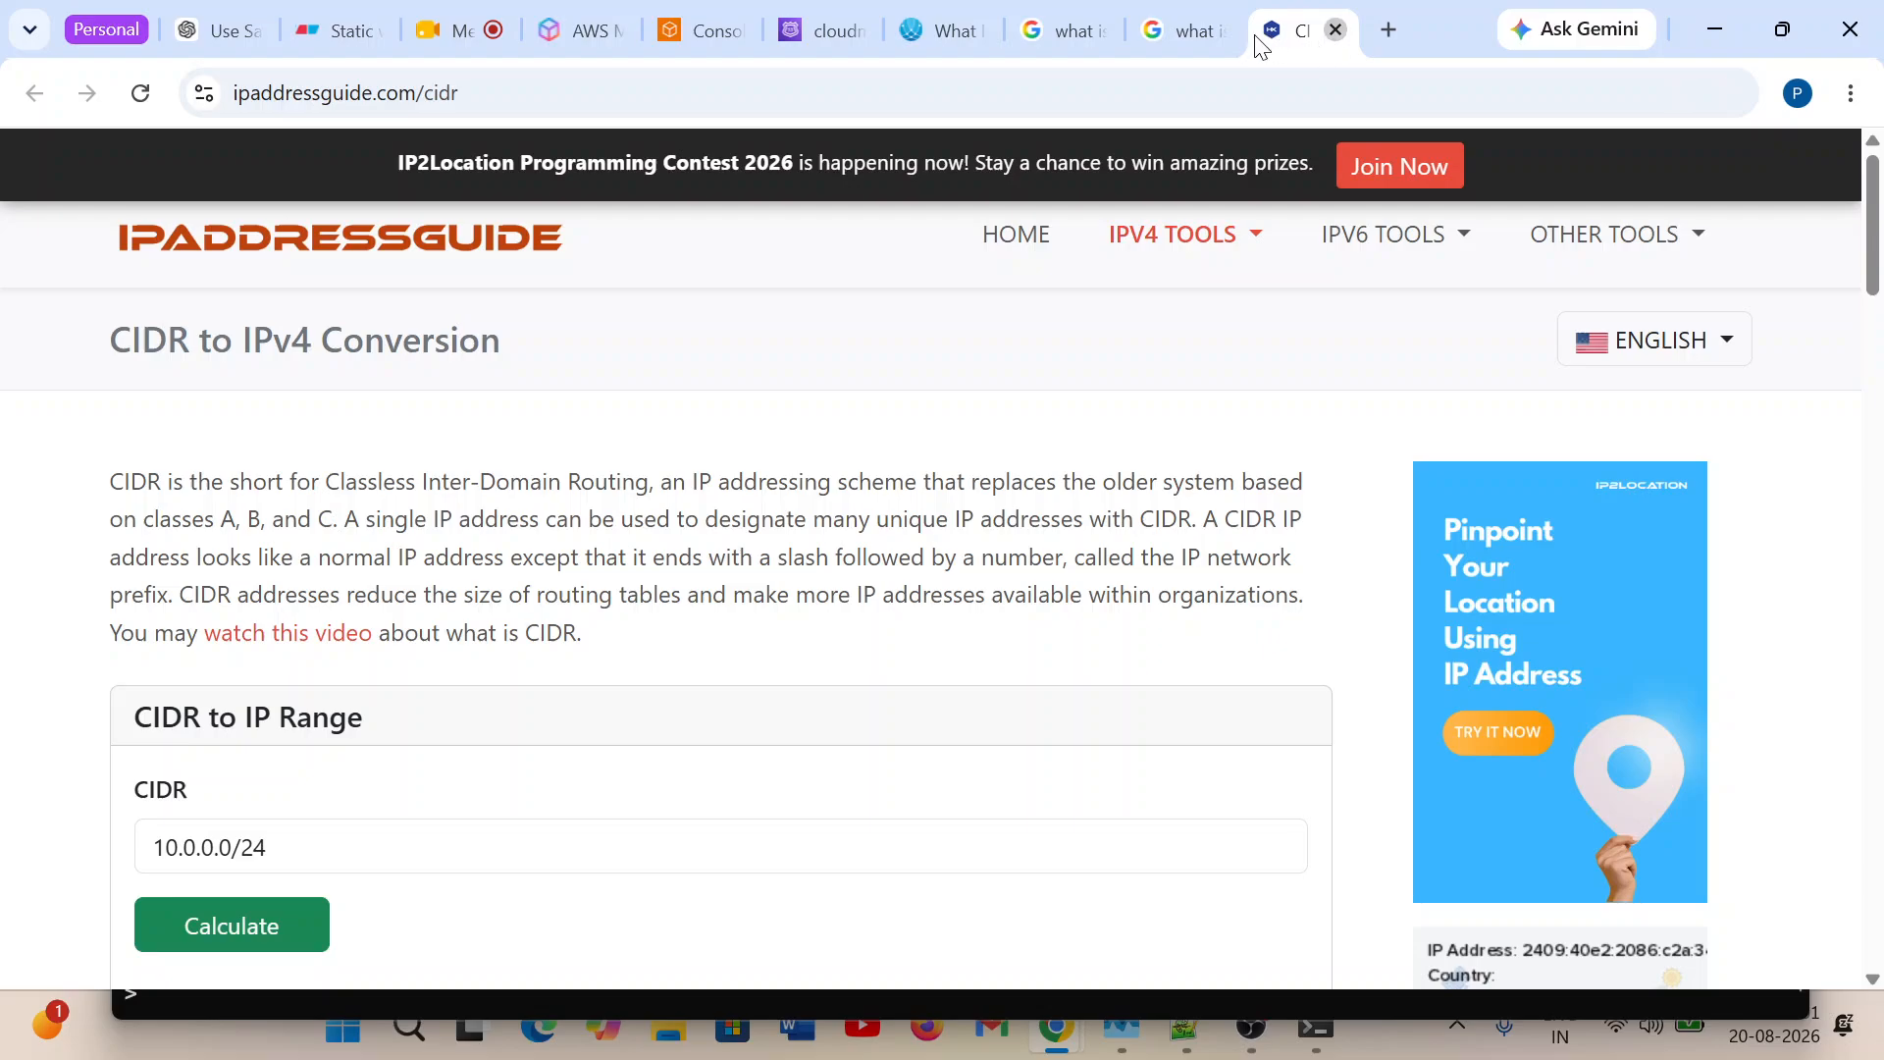
{"action": "left_click", "coordinate": [1227, 43]}
{"action": "left_click", "coordinate": [1218, 31]}
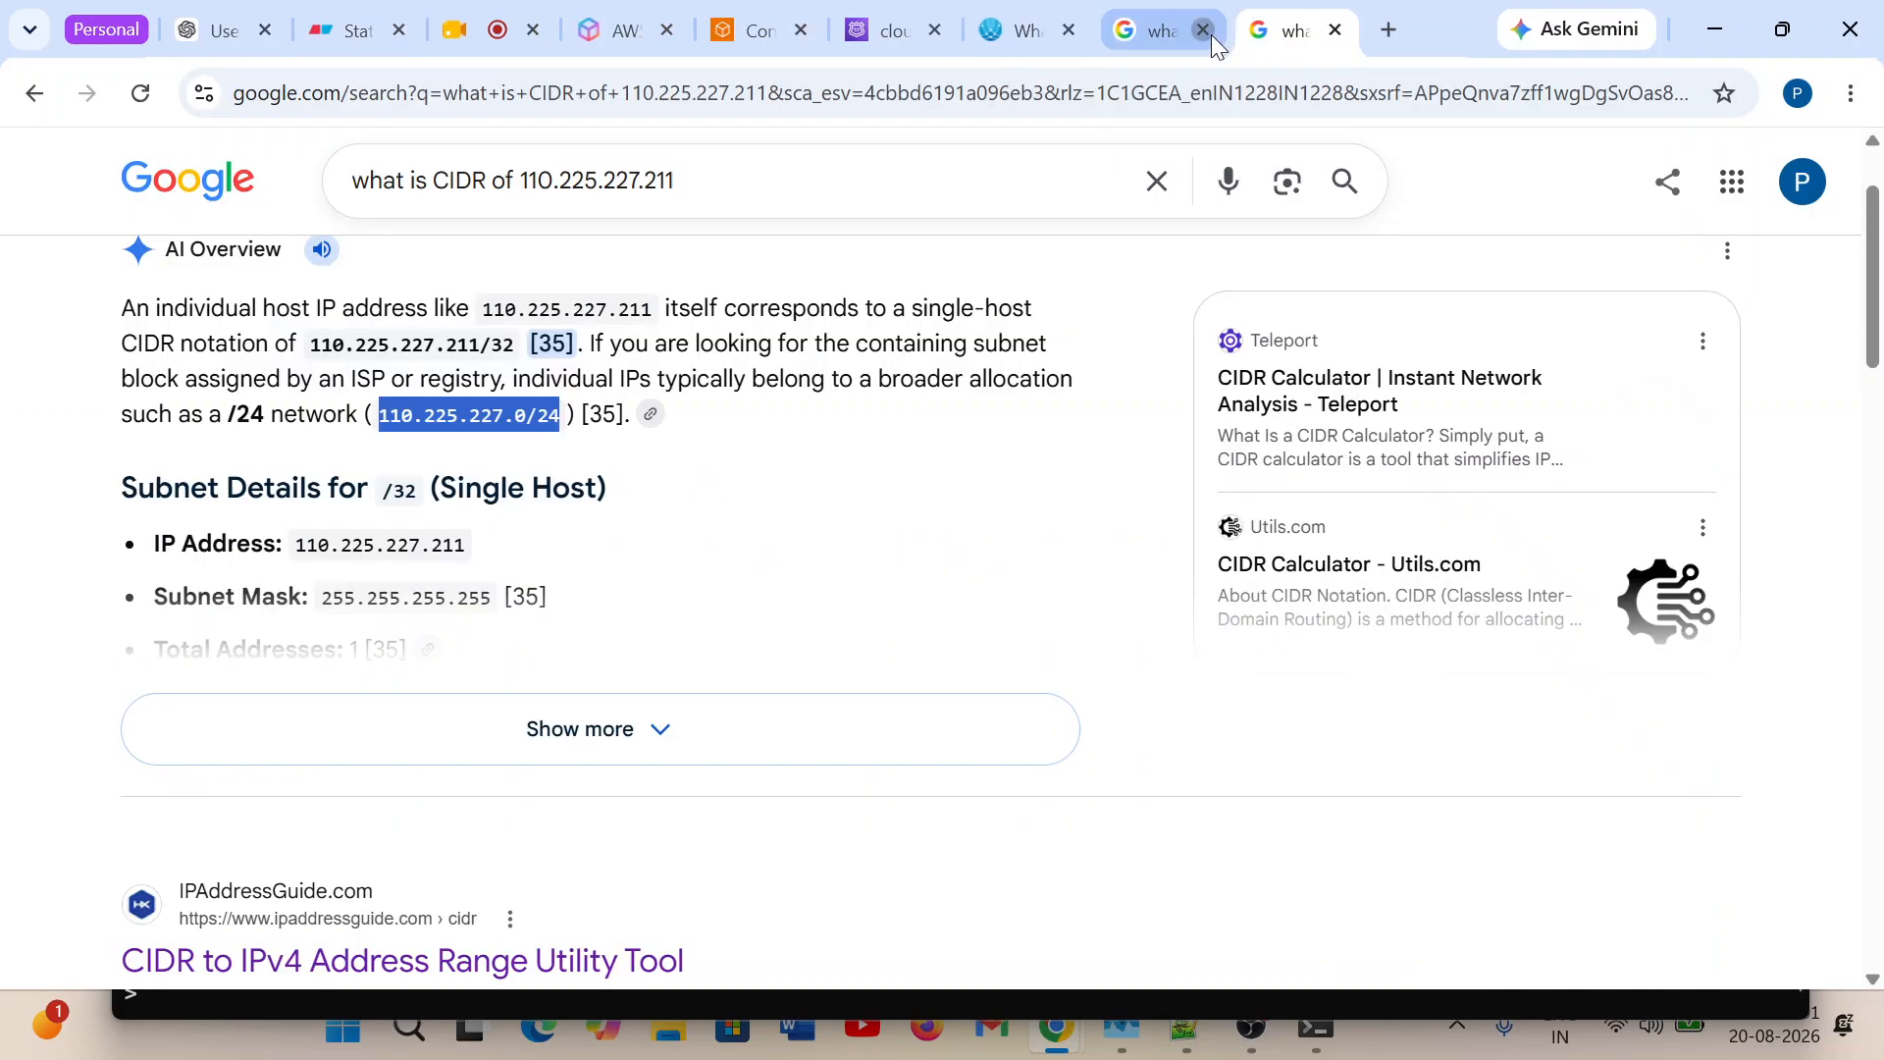
{"action": "left_click", "coordinate": [1211, 34]}
{"action": "left_click", "coordinate": [1201, 30]}
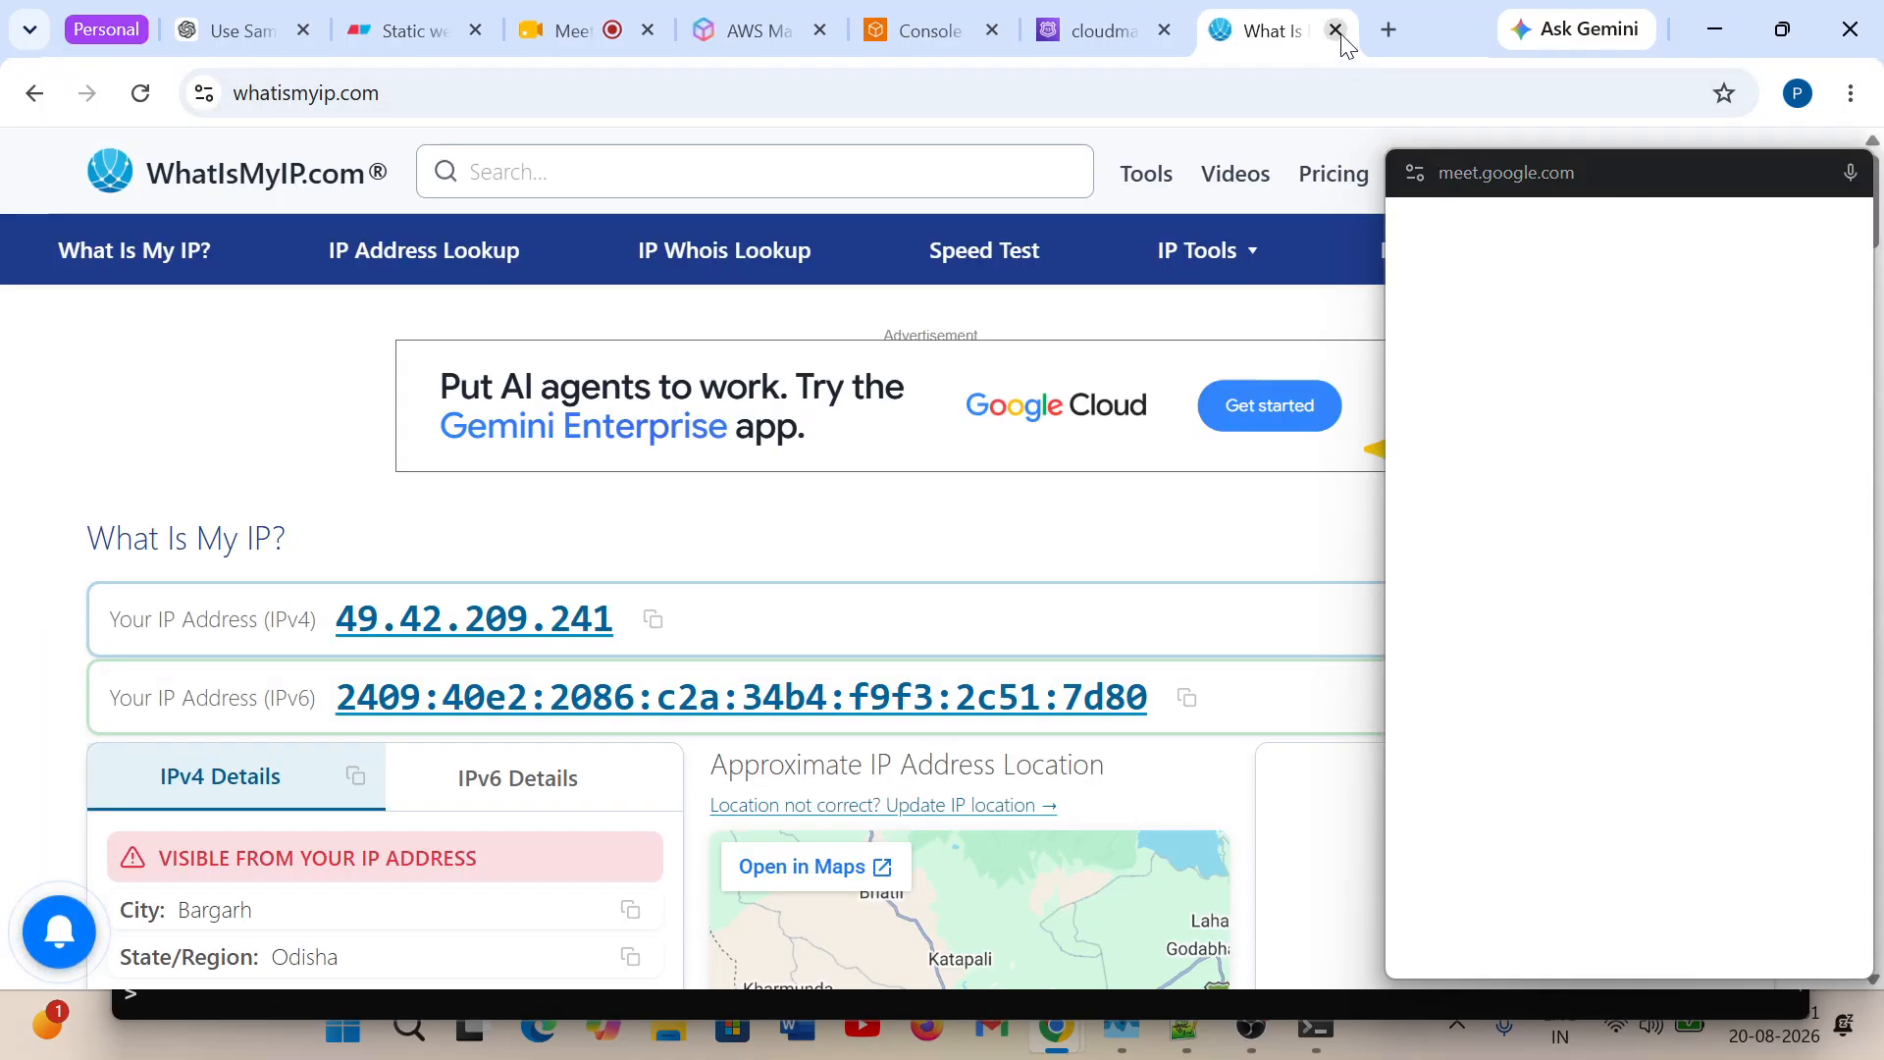
{"action": "left_click", "coordinate": [1336, 31]}
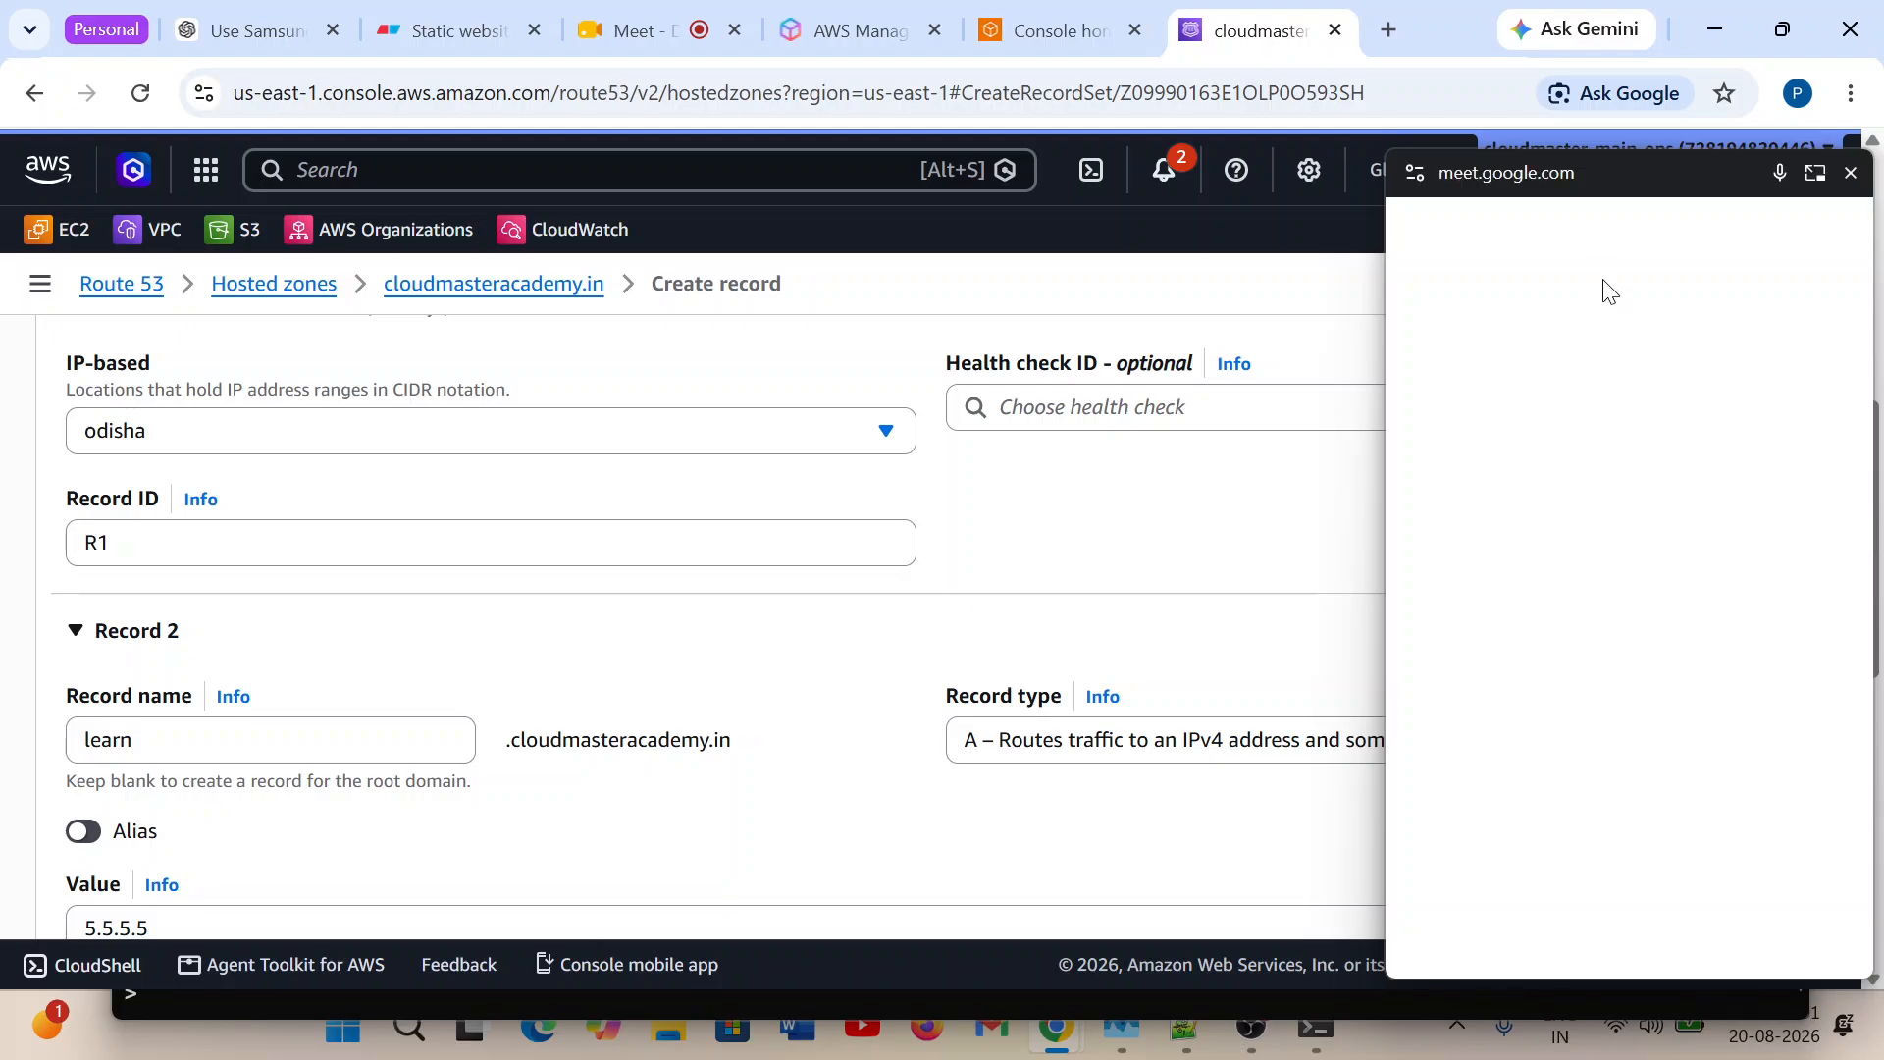
Move the floating Meet window clear of the Route 53 record form.
{"action": "mouse_move", "coordinate": [1311, 1048]}
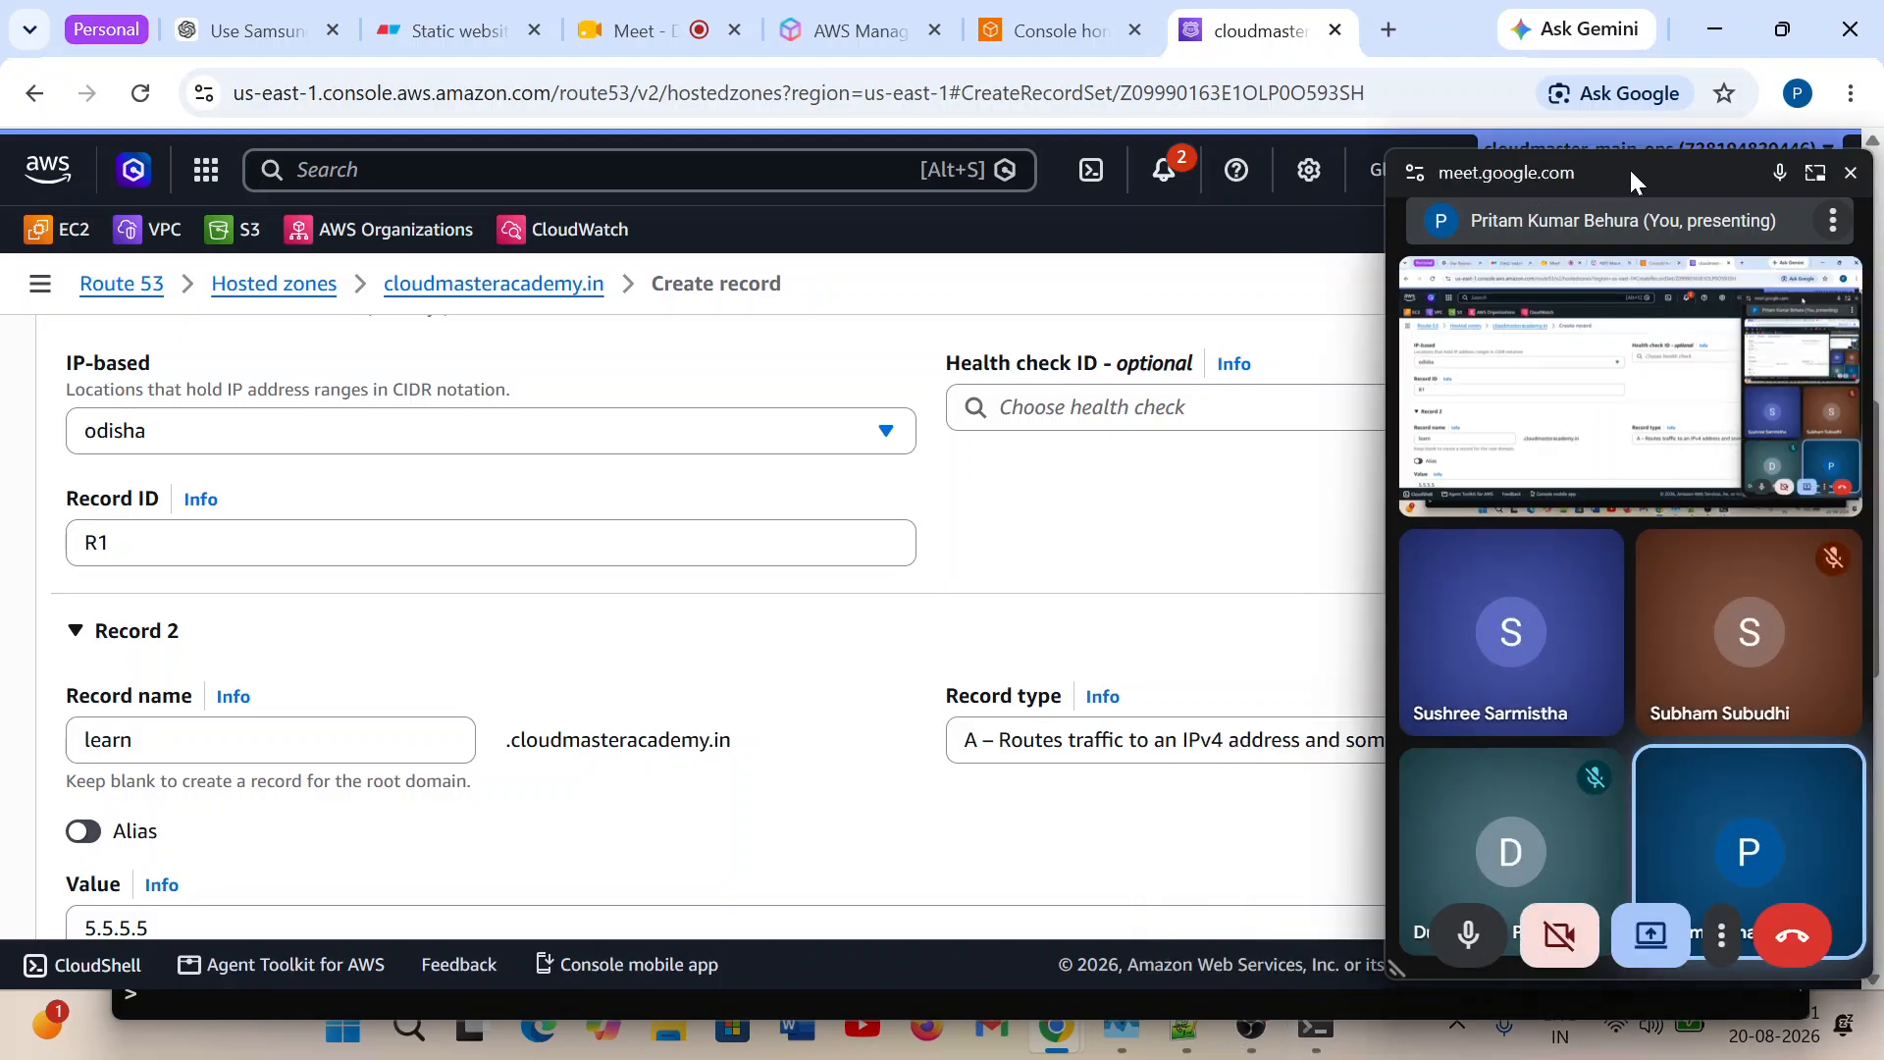
{"action": "left_click_drag", "start_coordinate": [1630, 167], "coordinate": [1648, 861]}
{"action": "left_click_drag", "start_coordinate": [1638, 932], "coordinate": [1626, 995]}
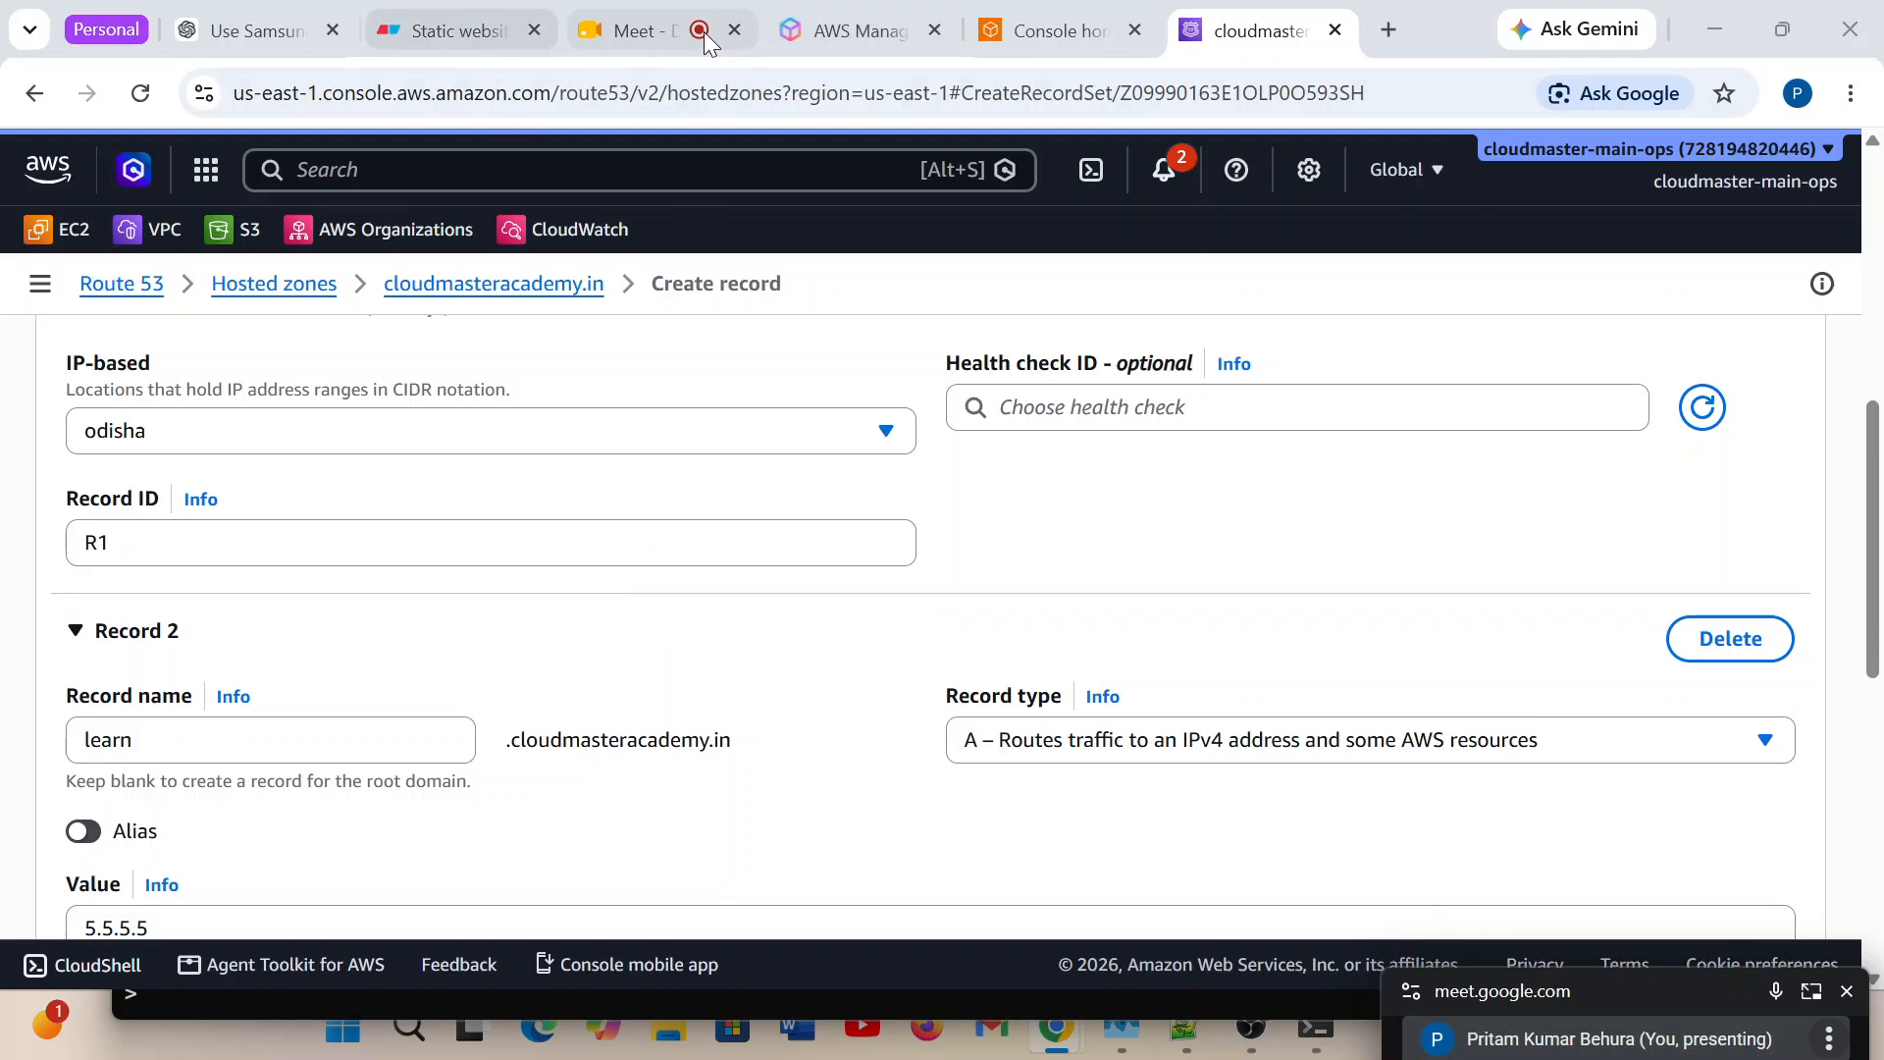
Check the in-call messages in the Google Meet call and close the chat.
{"action": "left_click", "coordinate": [629, 32]}
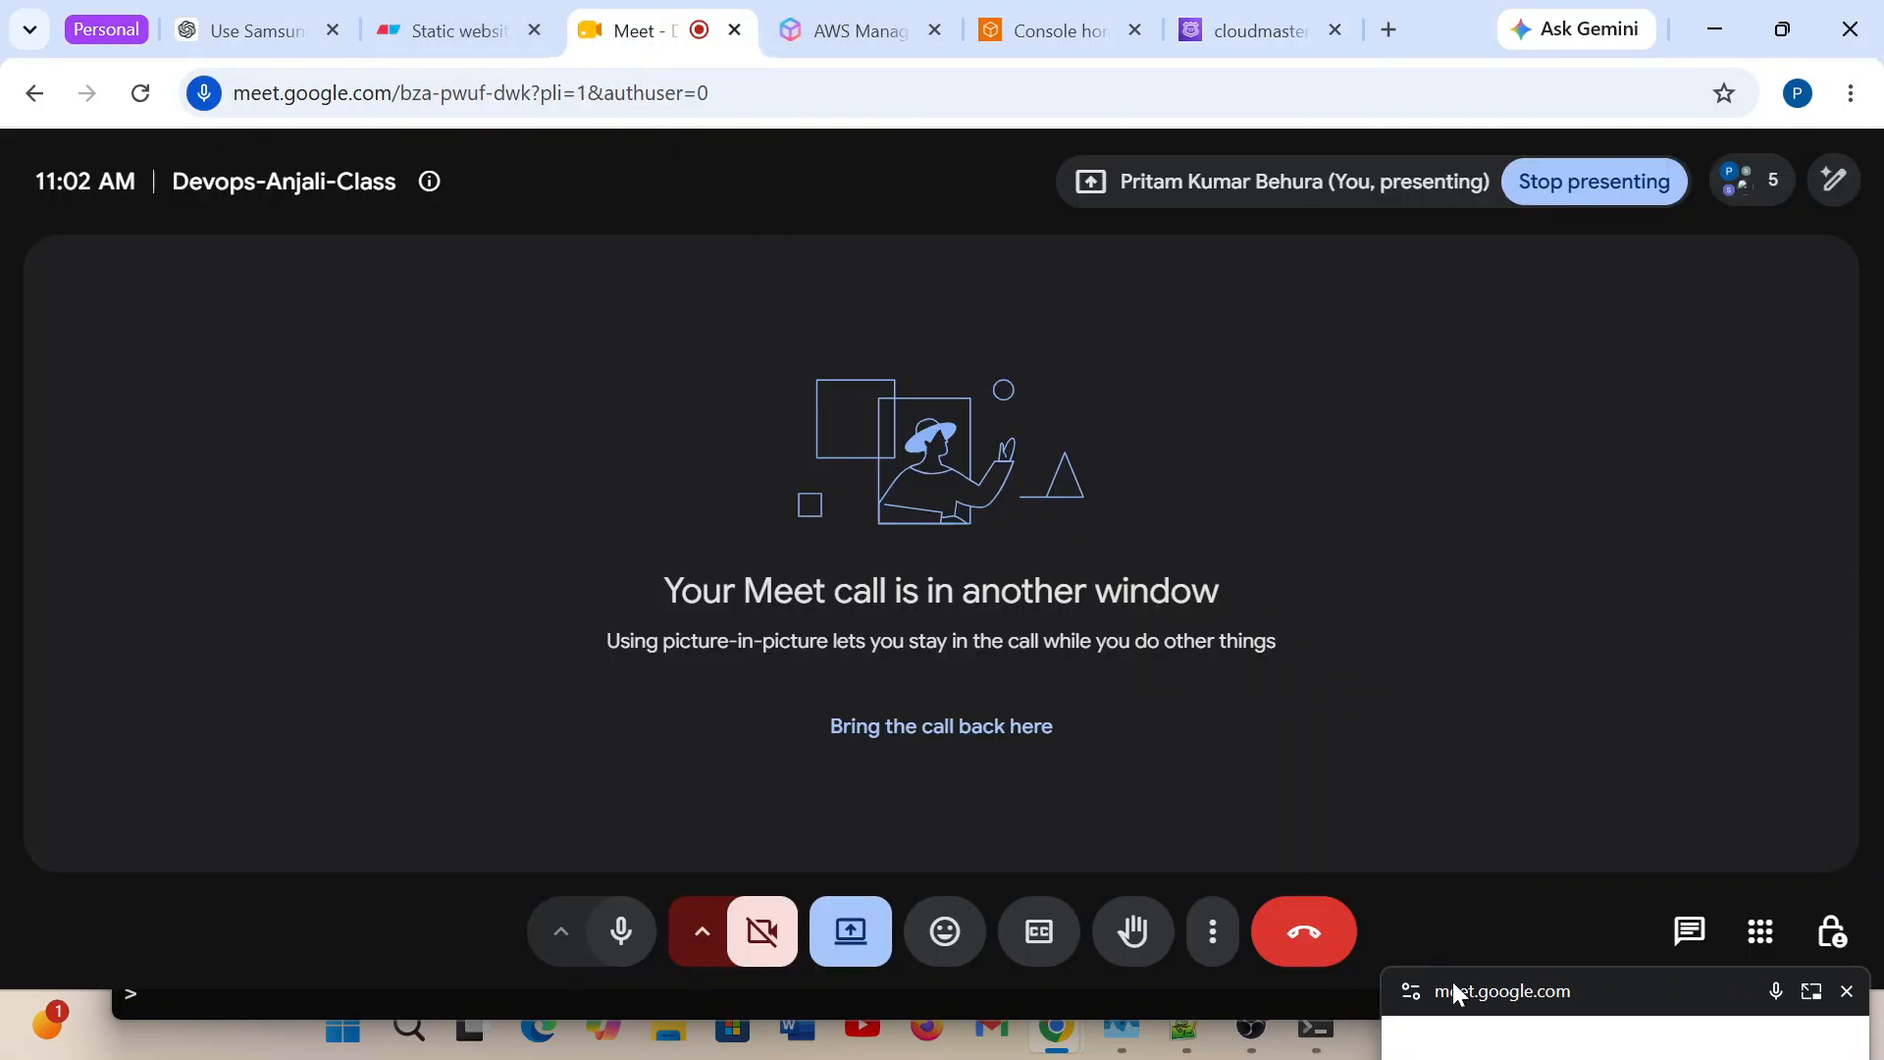
{"action": "left_click", "coordinate": [1687, 937]}
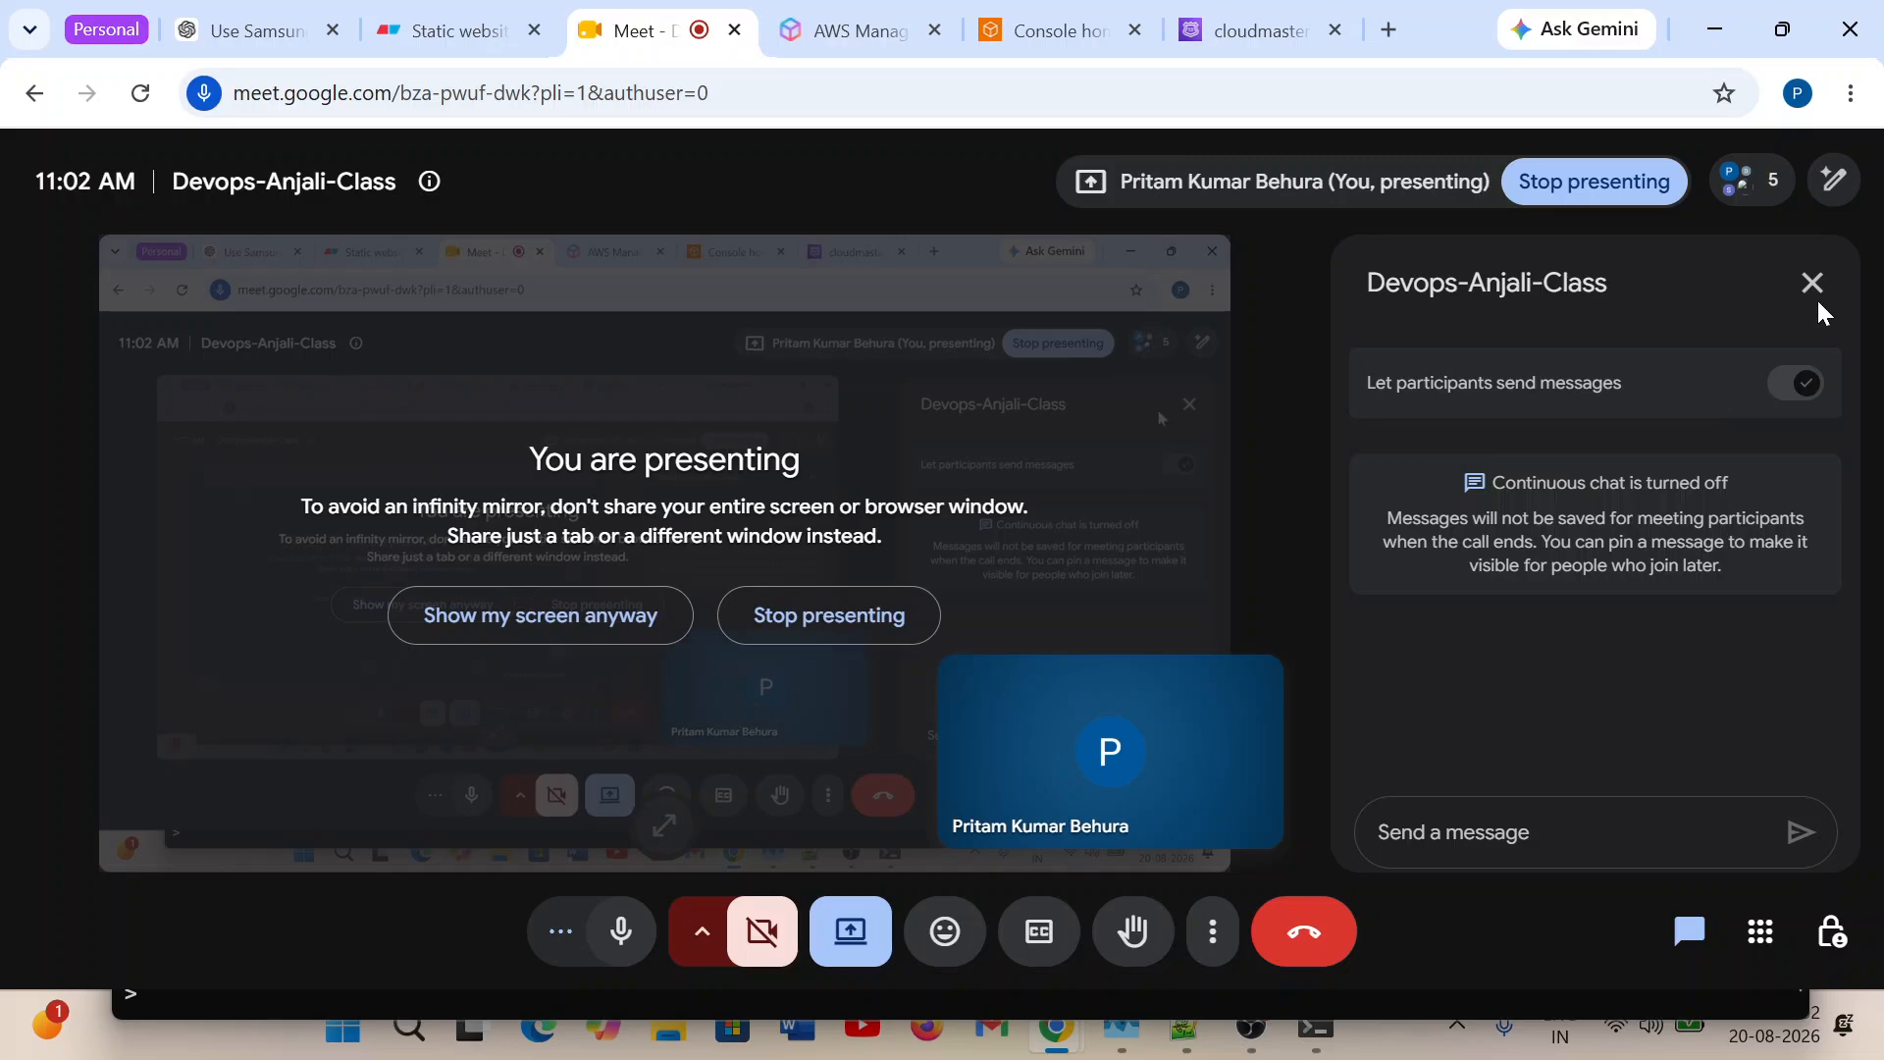
{"action": "left_click", "coordinate": [1815, 295]}
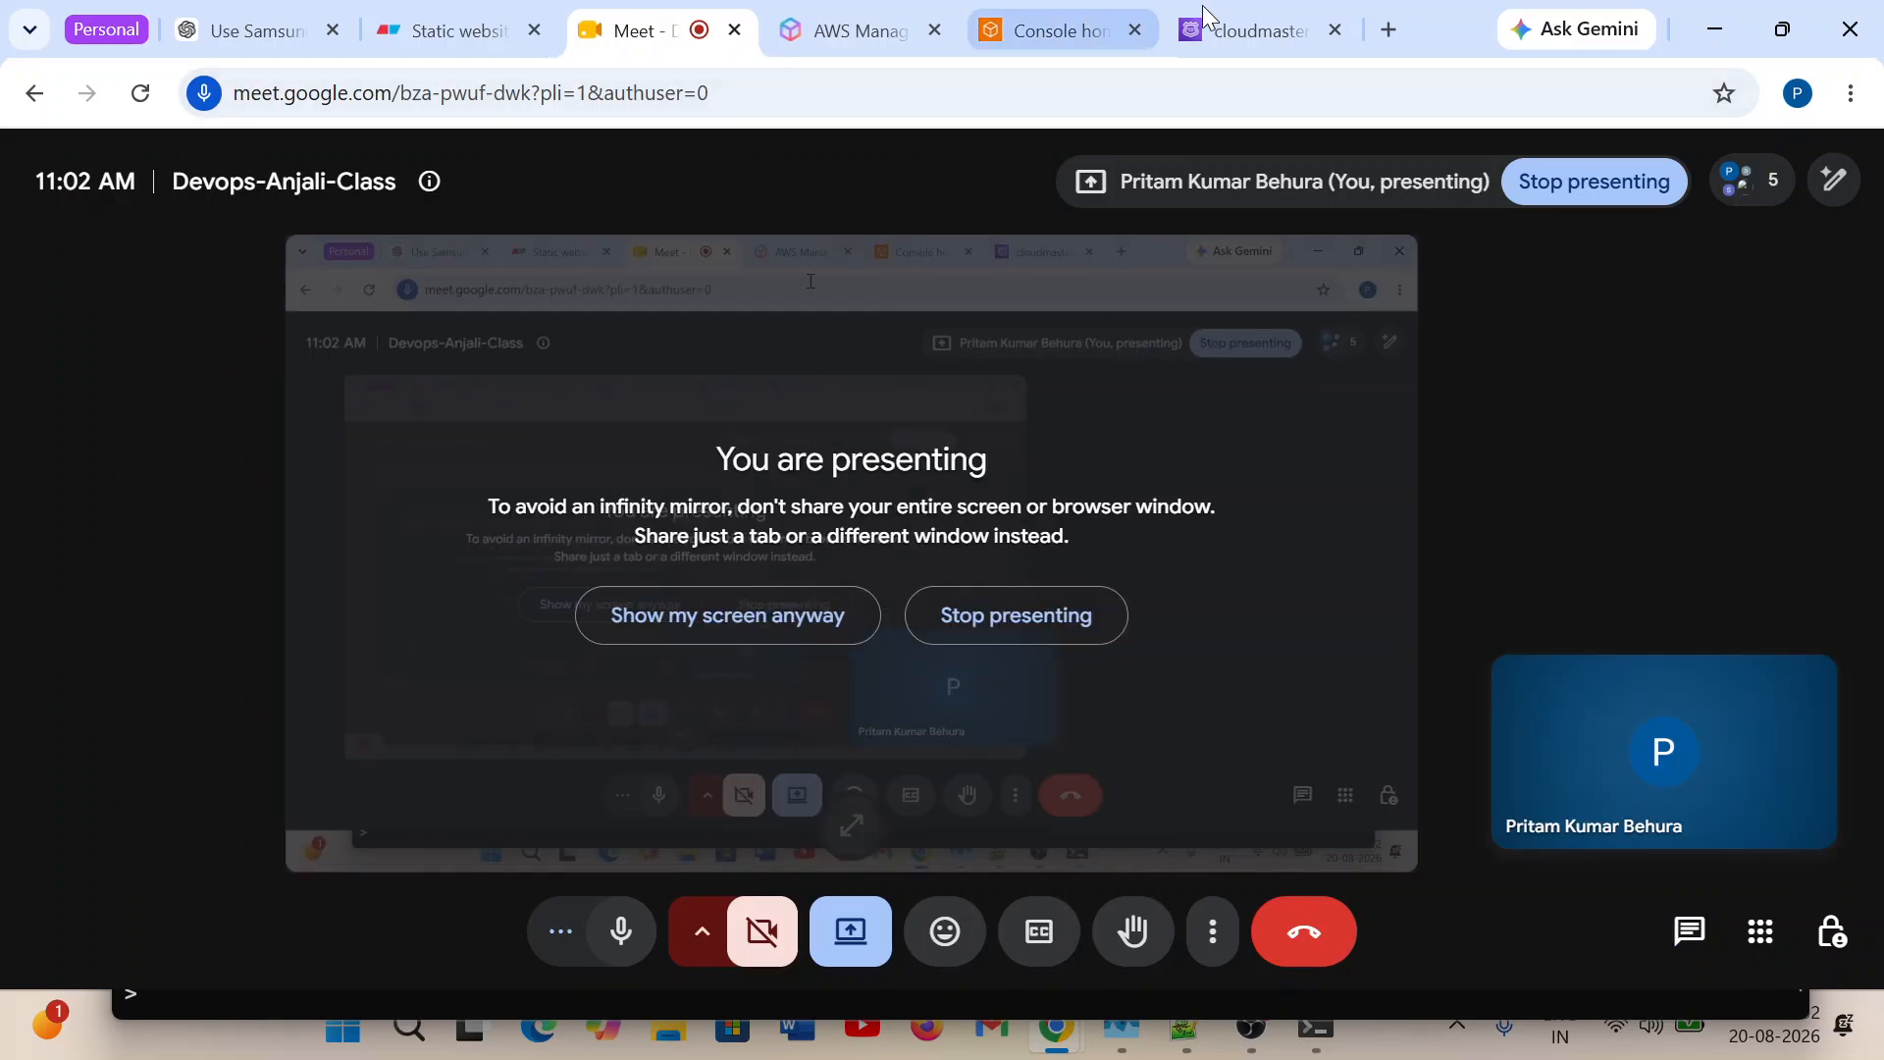
Move the reopened floating Meet window off the Route 53 form, and switch to the IP Based Routing policy diagram in Eraser.
{"action": "left_click", "coordinate": [1205, 16]}
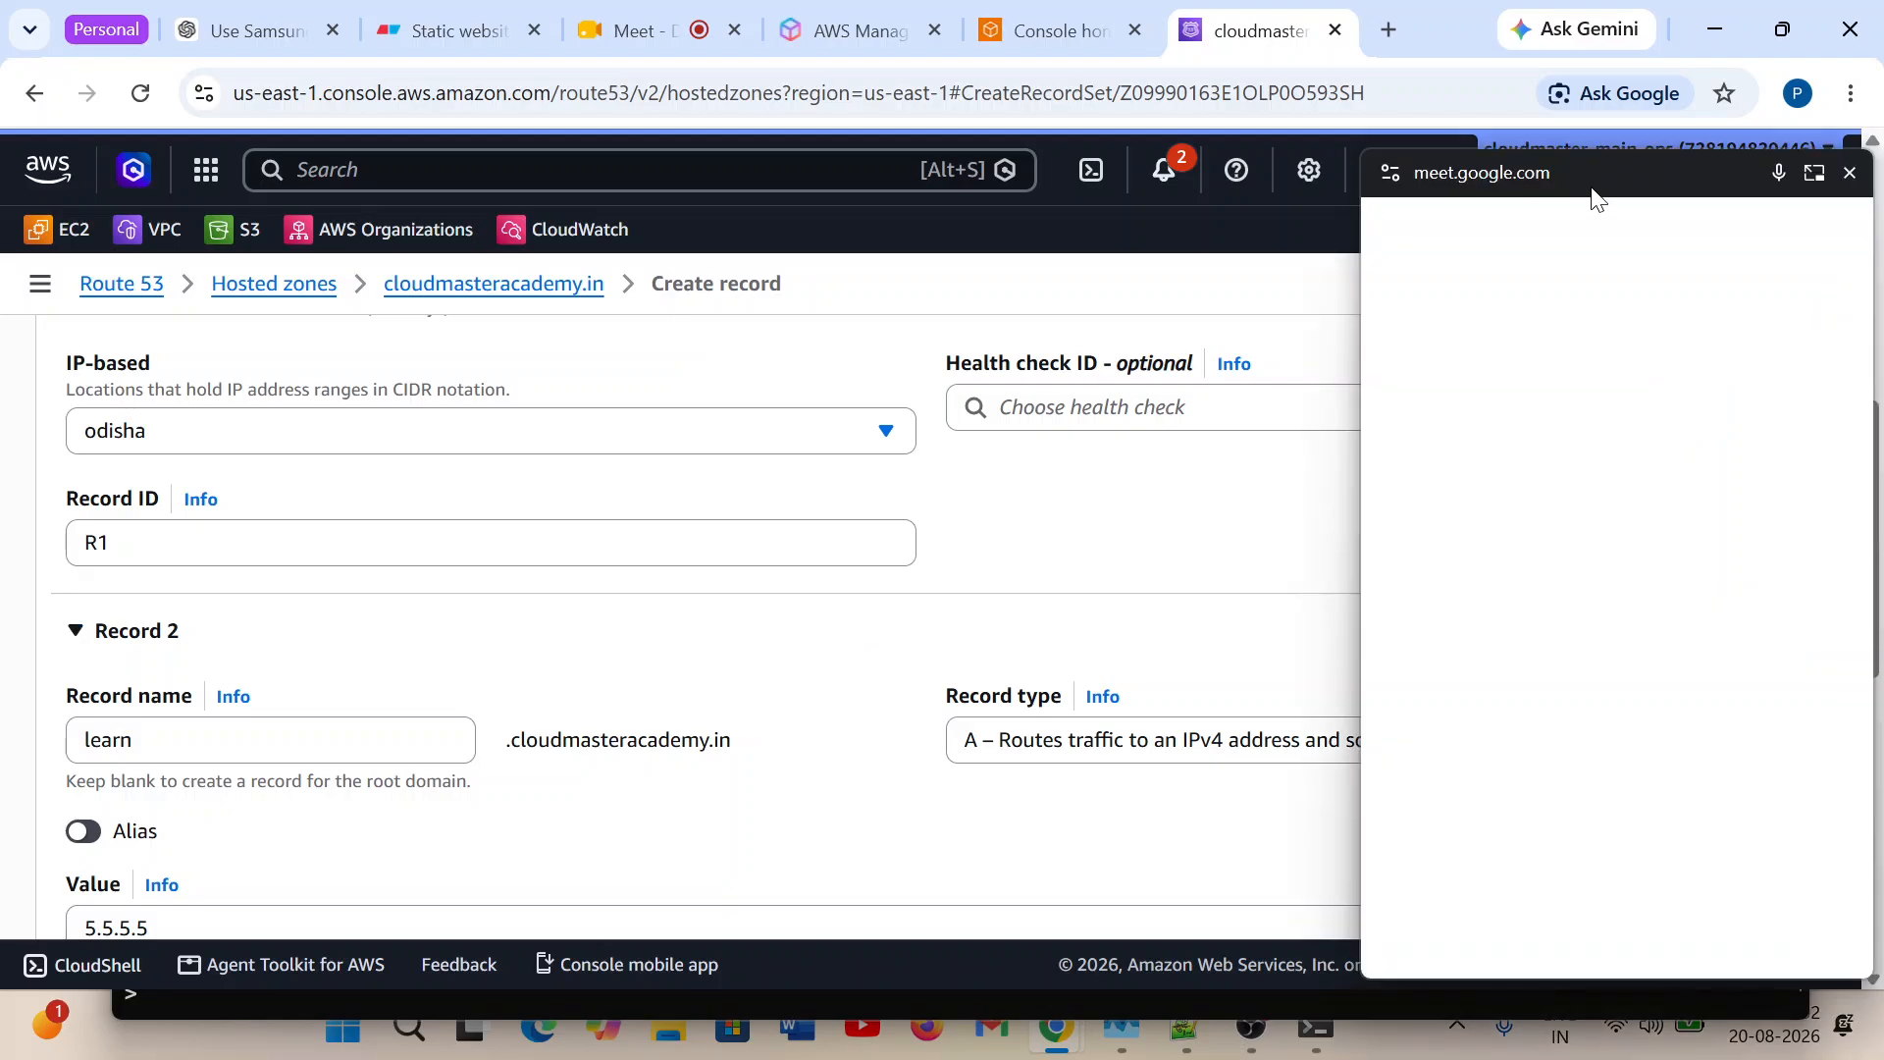
{"action": "left_click_drag", "start_coordinate": [1593, 196], "coordinate": [1565, 940]}
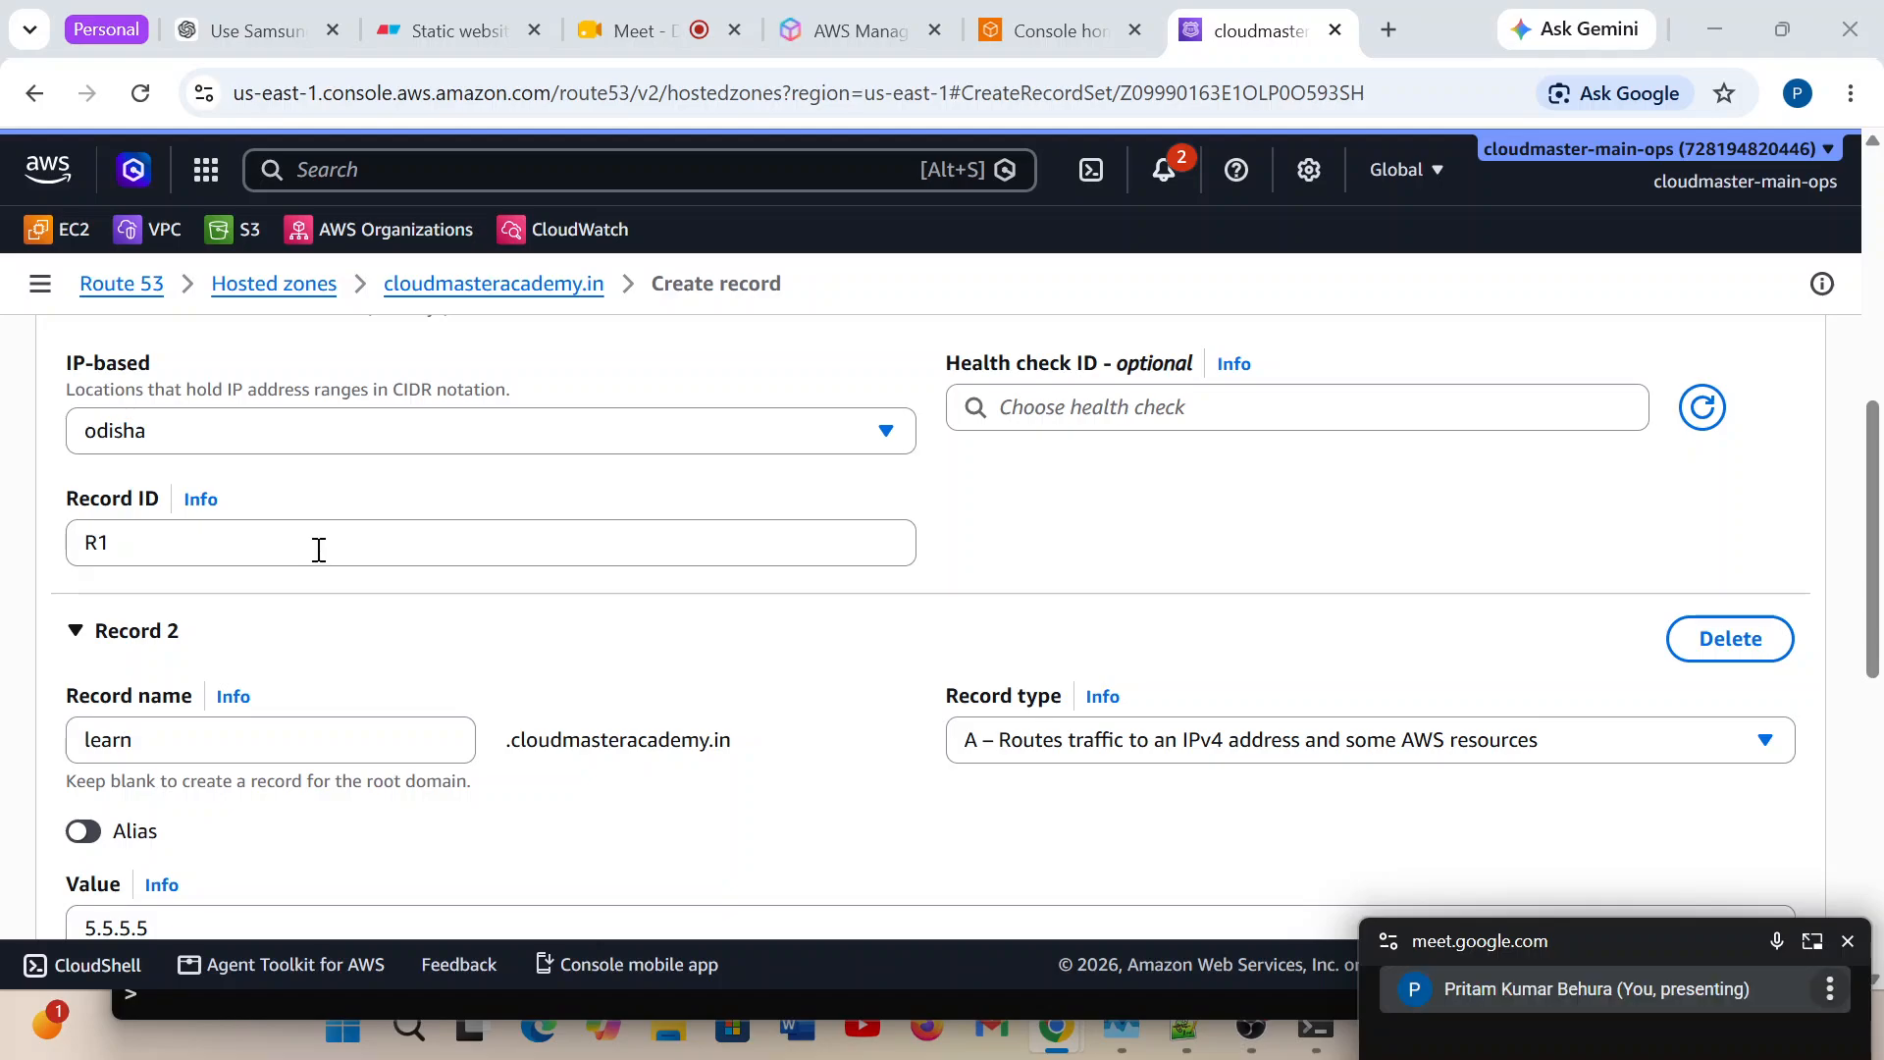
{"action": "scroll", "coordinate": [157, 462], "scroll_direction": "up", "scroll_amount": 1}
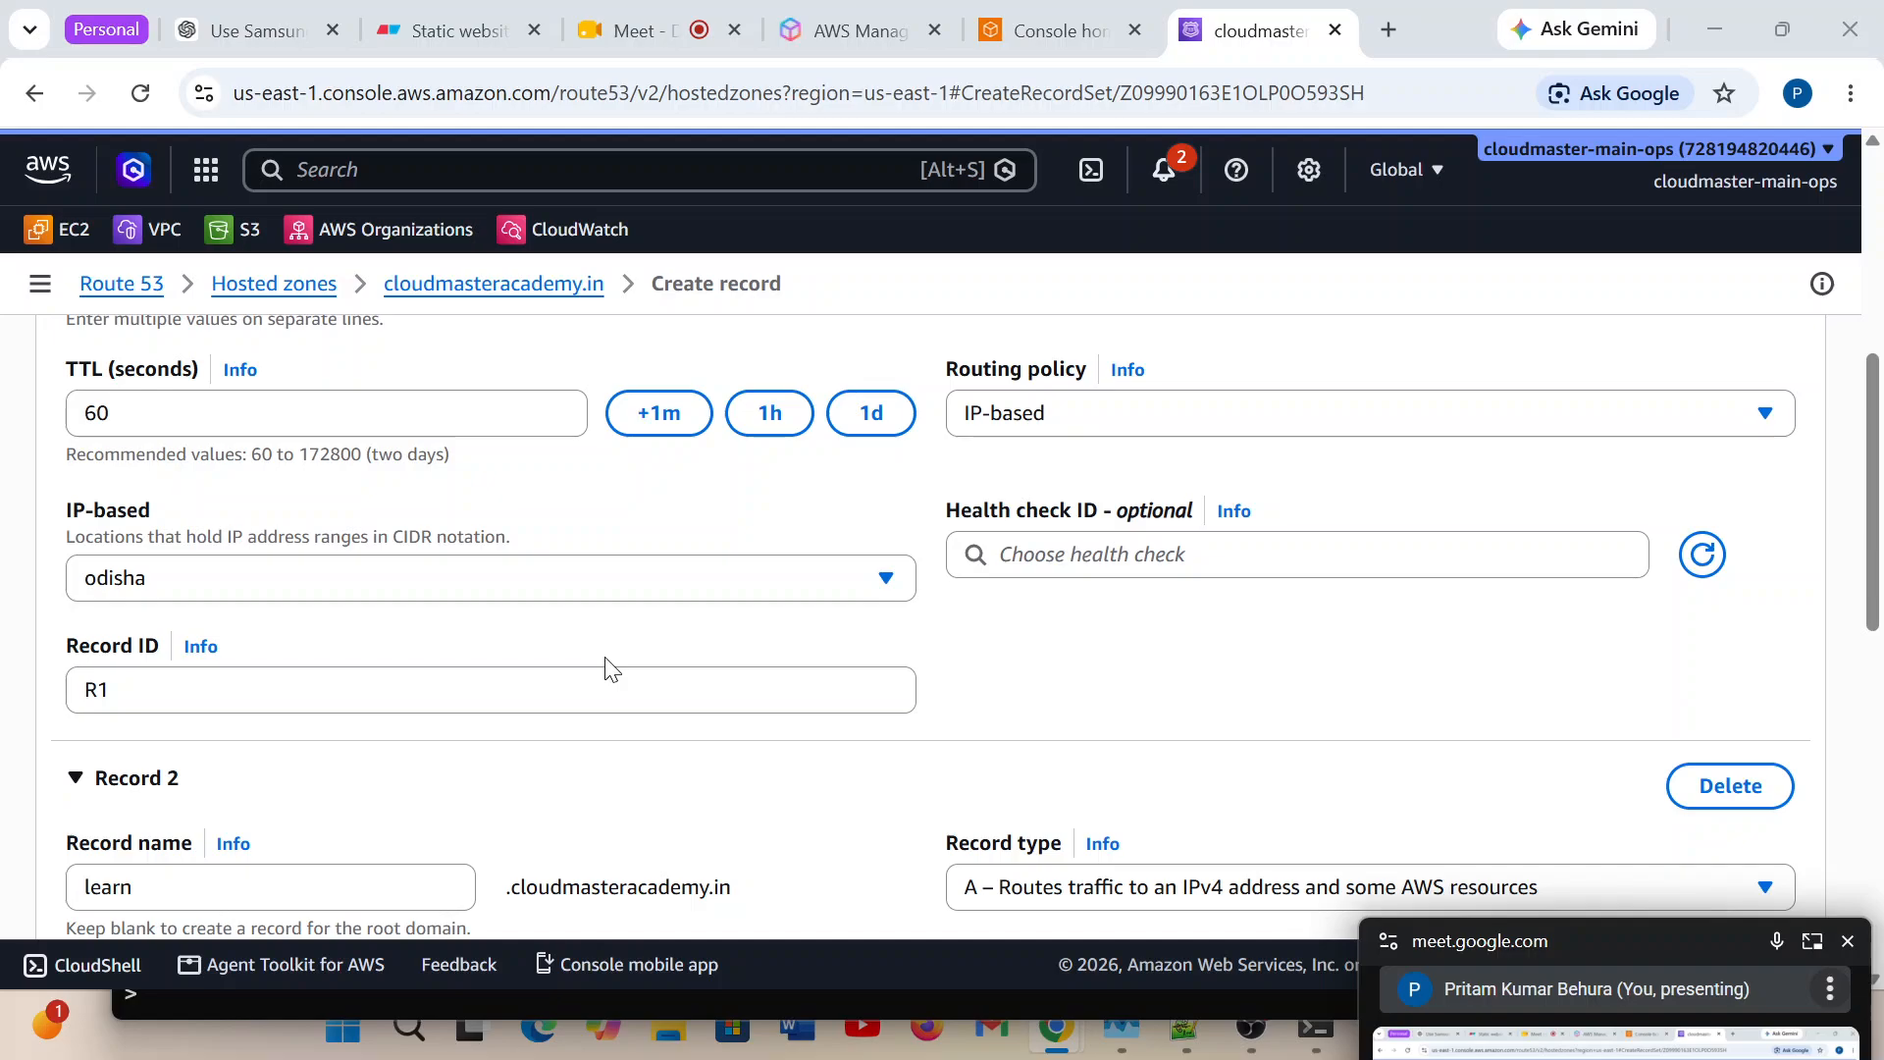
{"action": "left_click", "coordinate": [446, 31]}
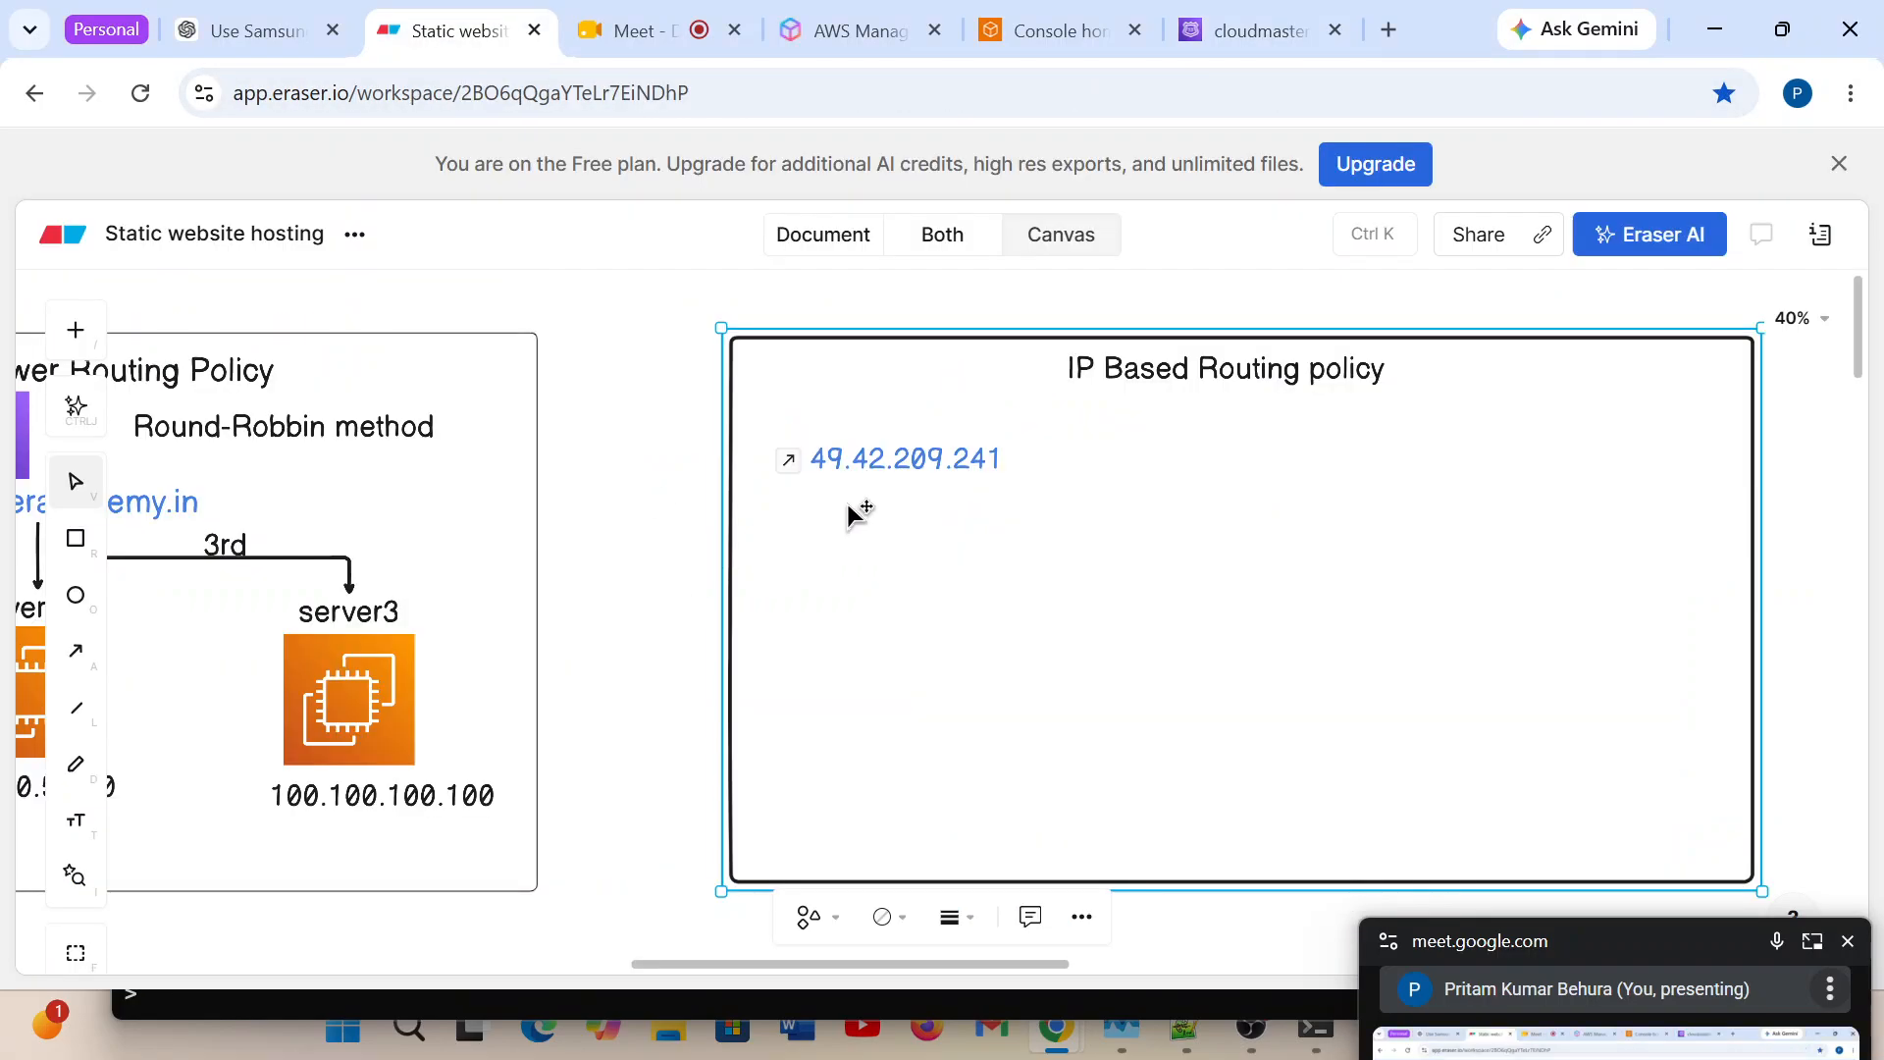
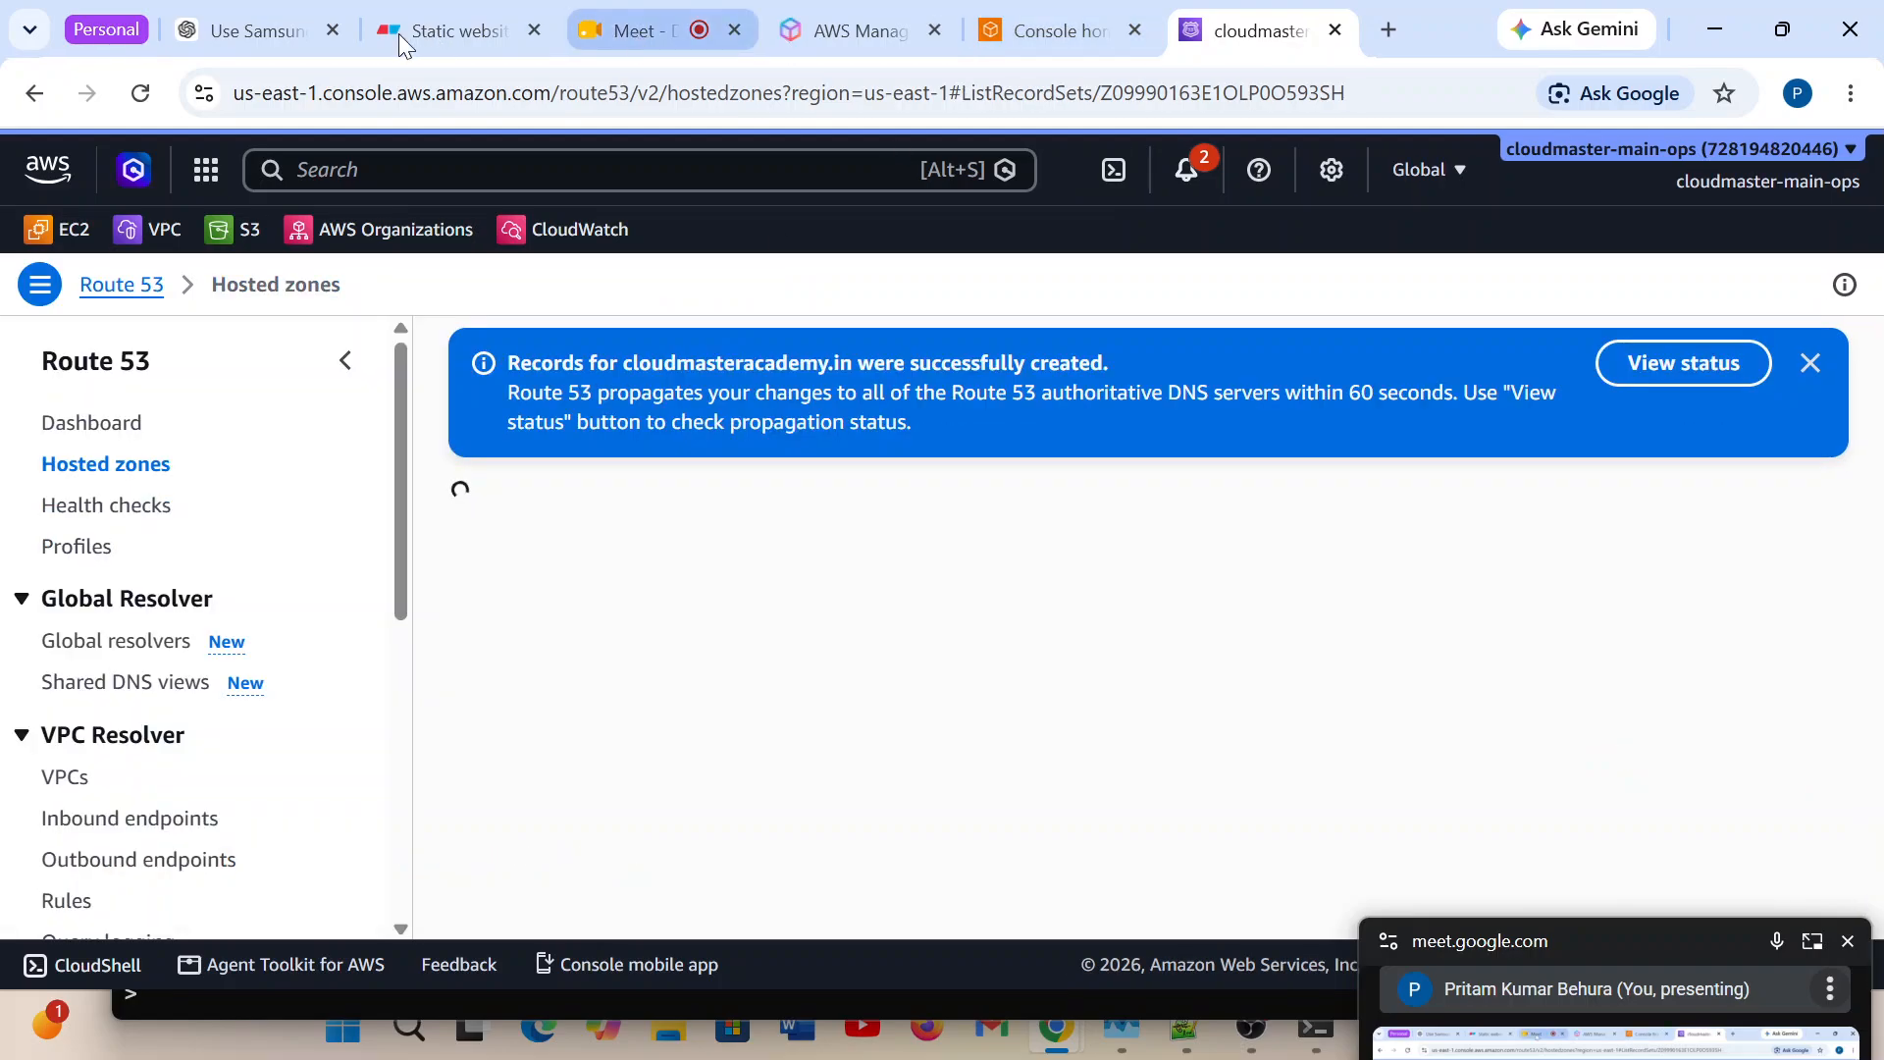
In the Eraser diagram, add the text 5.5.5.5 and place it directly beneath 1.1.1.1 in the IP Based Routing policy box.
{"action": "left_click", "coordinate": [422, 31]}
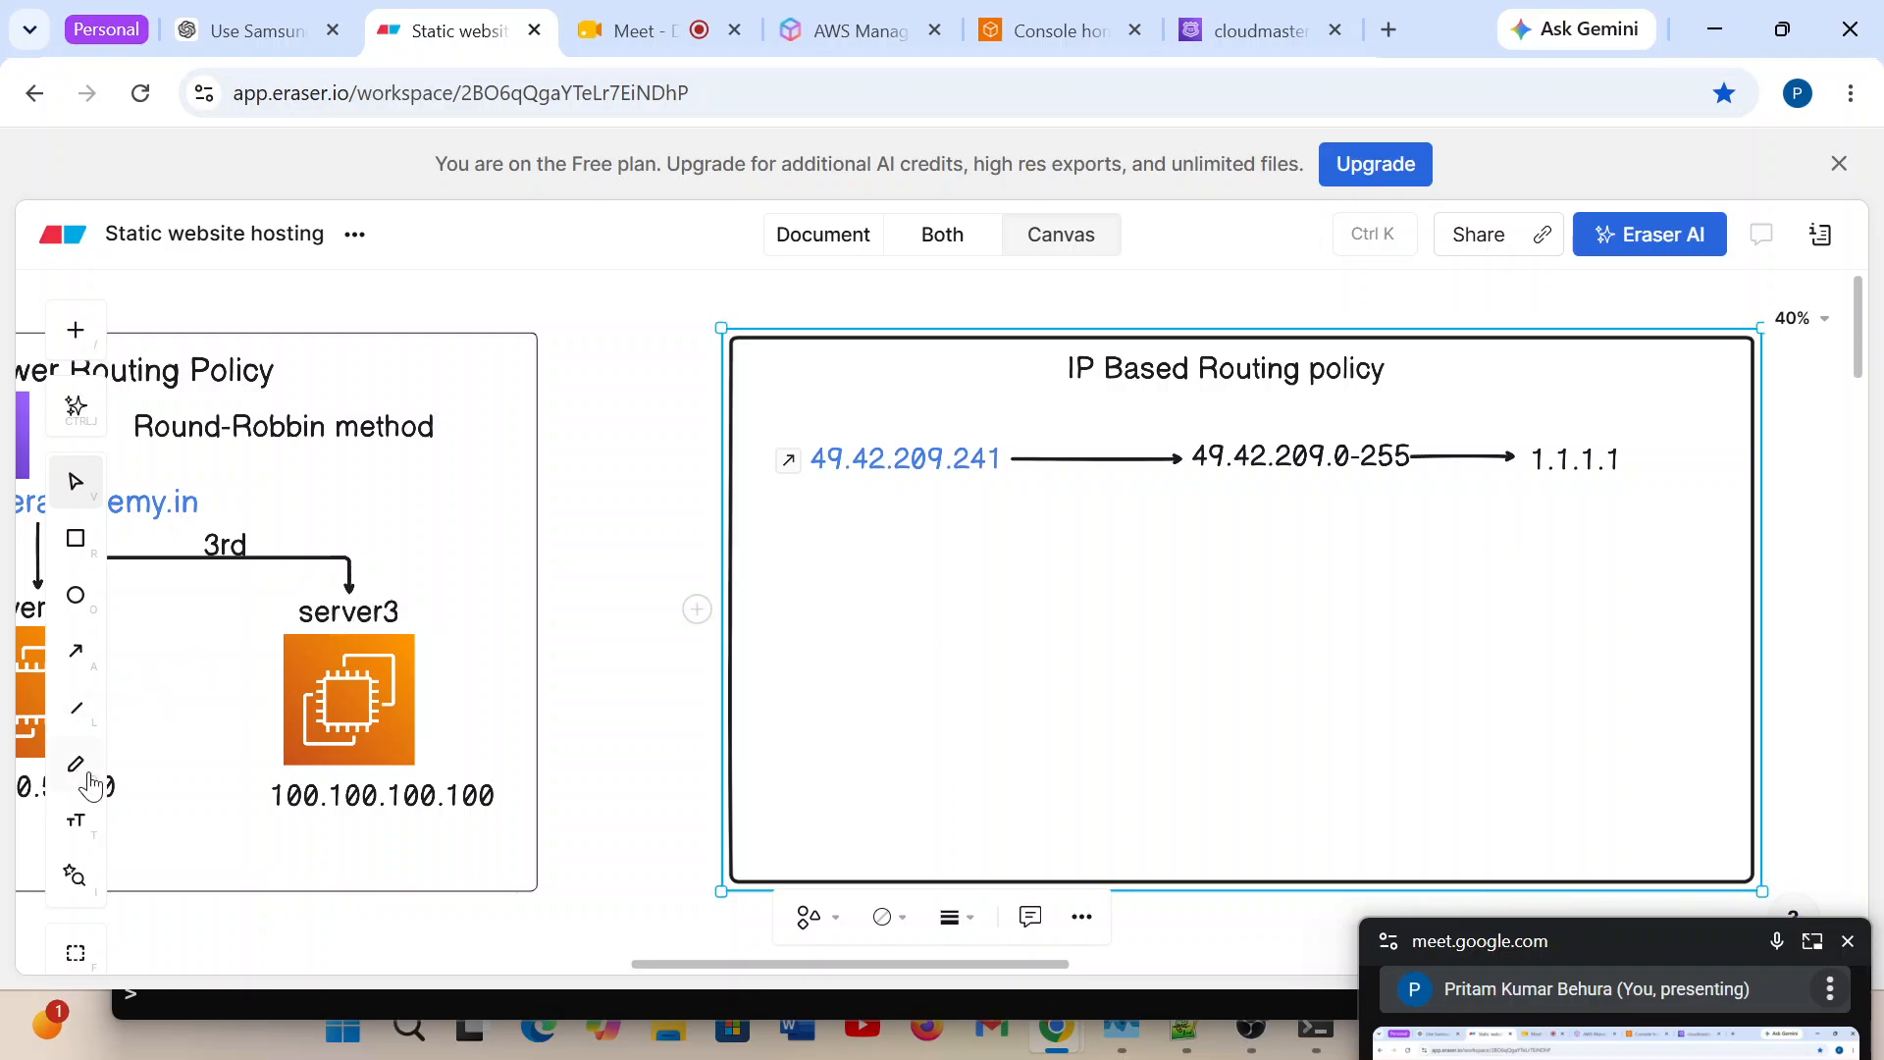
{"action": "left_click", "coordinate": [75, 823]}
{"action": "left_click", "coordinate": [867, 533]}
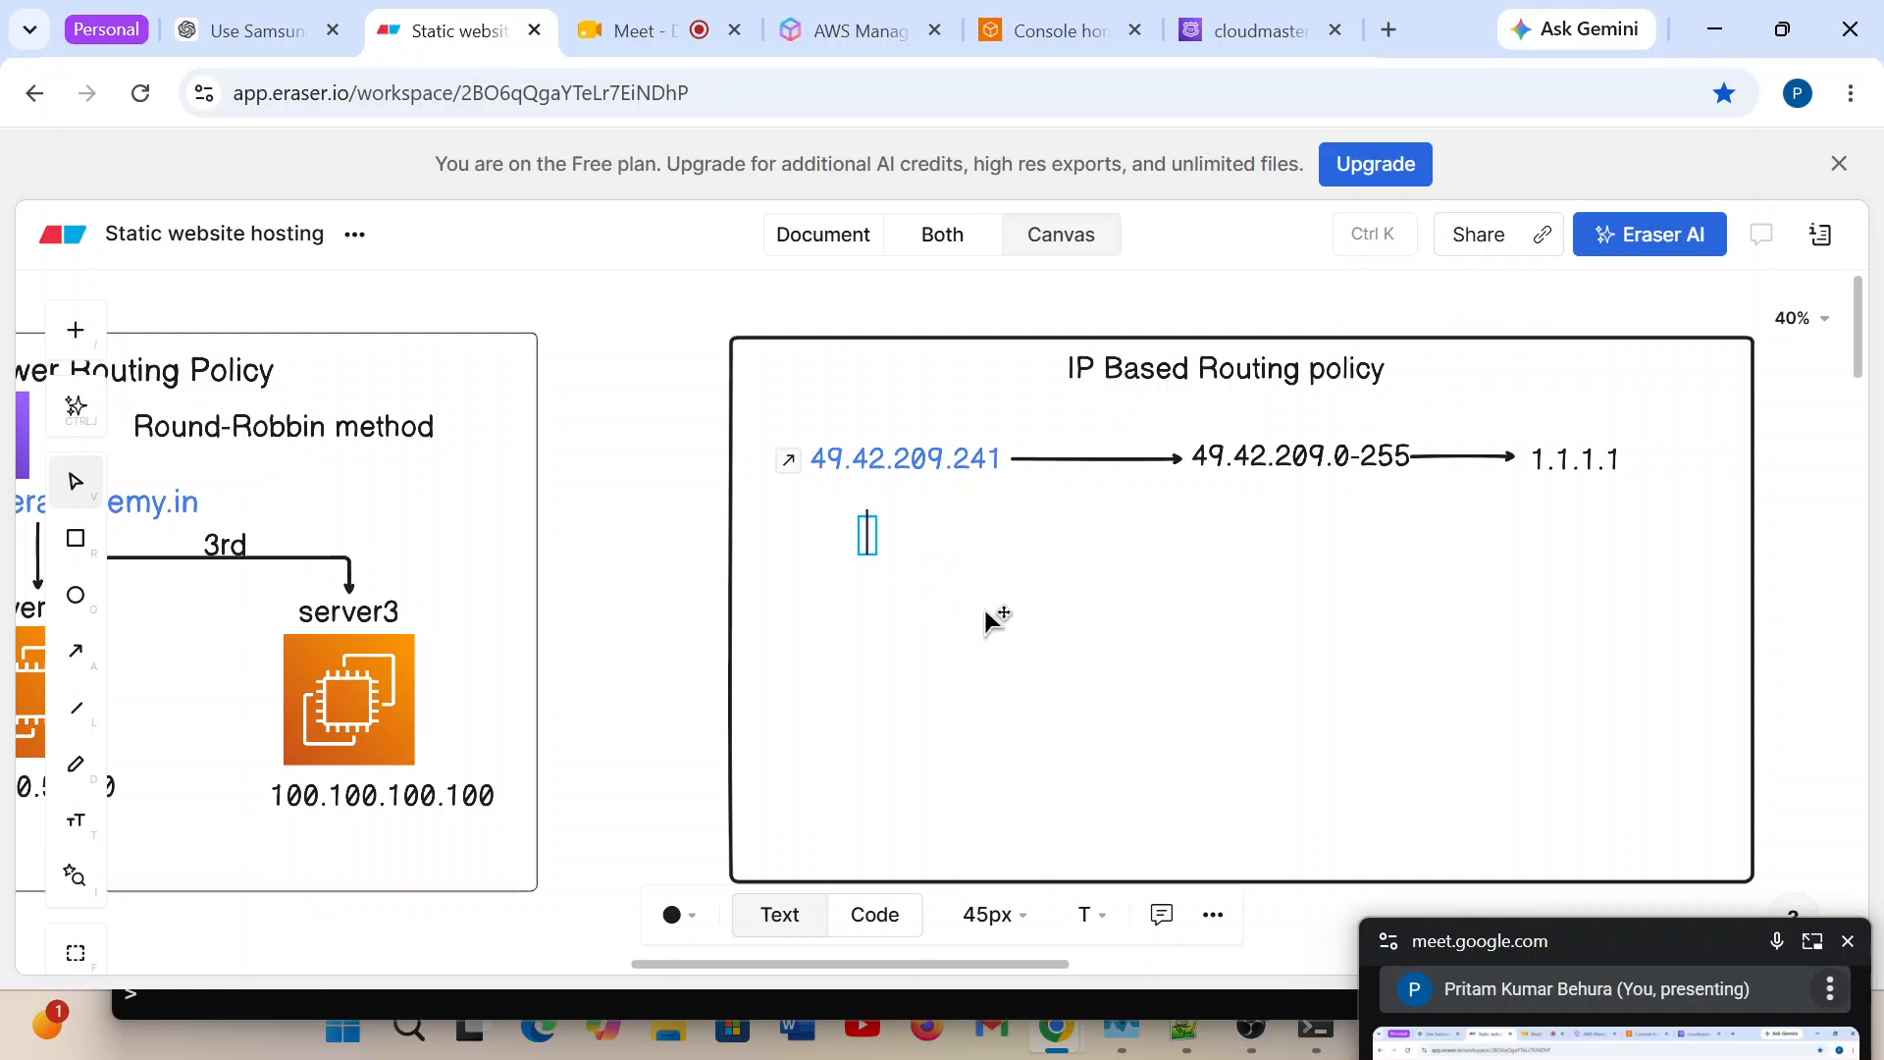
{"action": "type", "text": "5.5.5.5"}
{"action": "left_click", "coordinate": [945, 530]}
{"action": "left_click", "coordinate": [923, 542]}
{"action": "left_click_drag", "start_coordinate": [922, 541], "coordinate": [1584, 555]}
{"action": "left_click", "coordinate": [1522, 555]}
{"action": "left_click", "coordinate": [1469, 551]}
{"action": "left_click", "coordinate": [923, 625]}
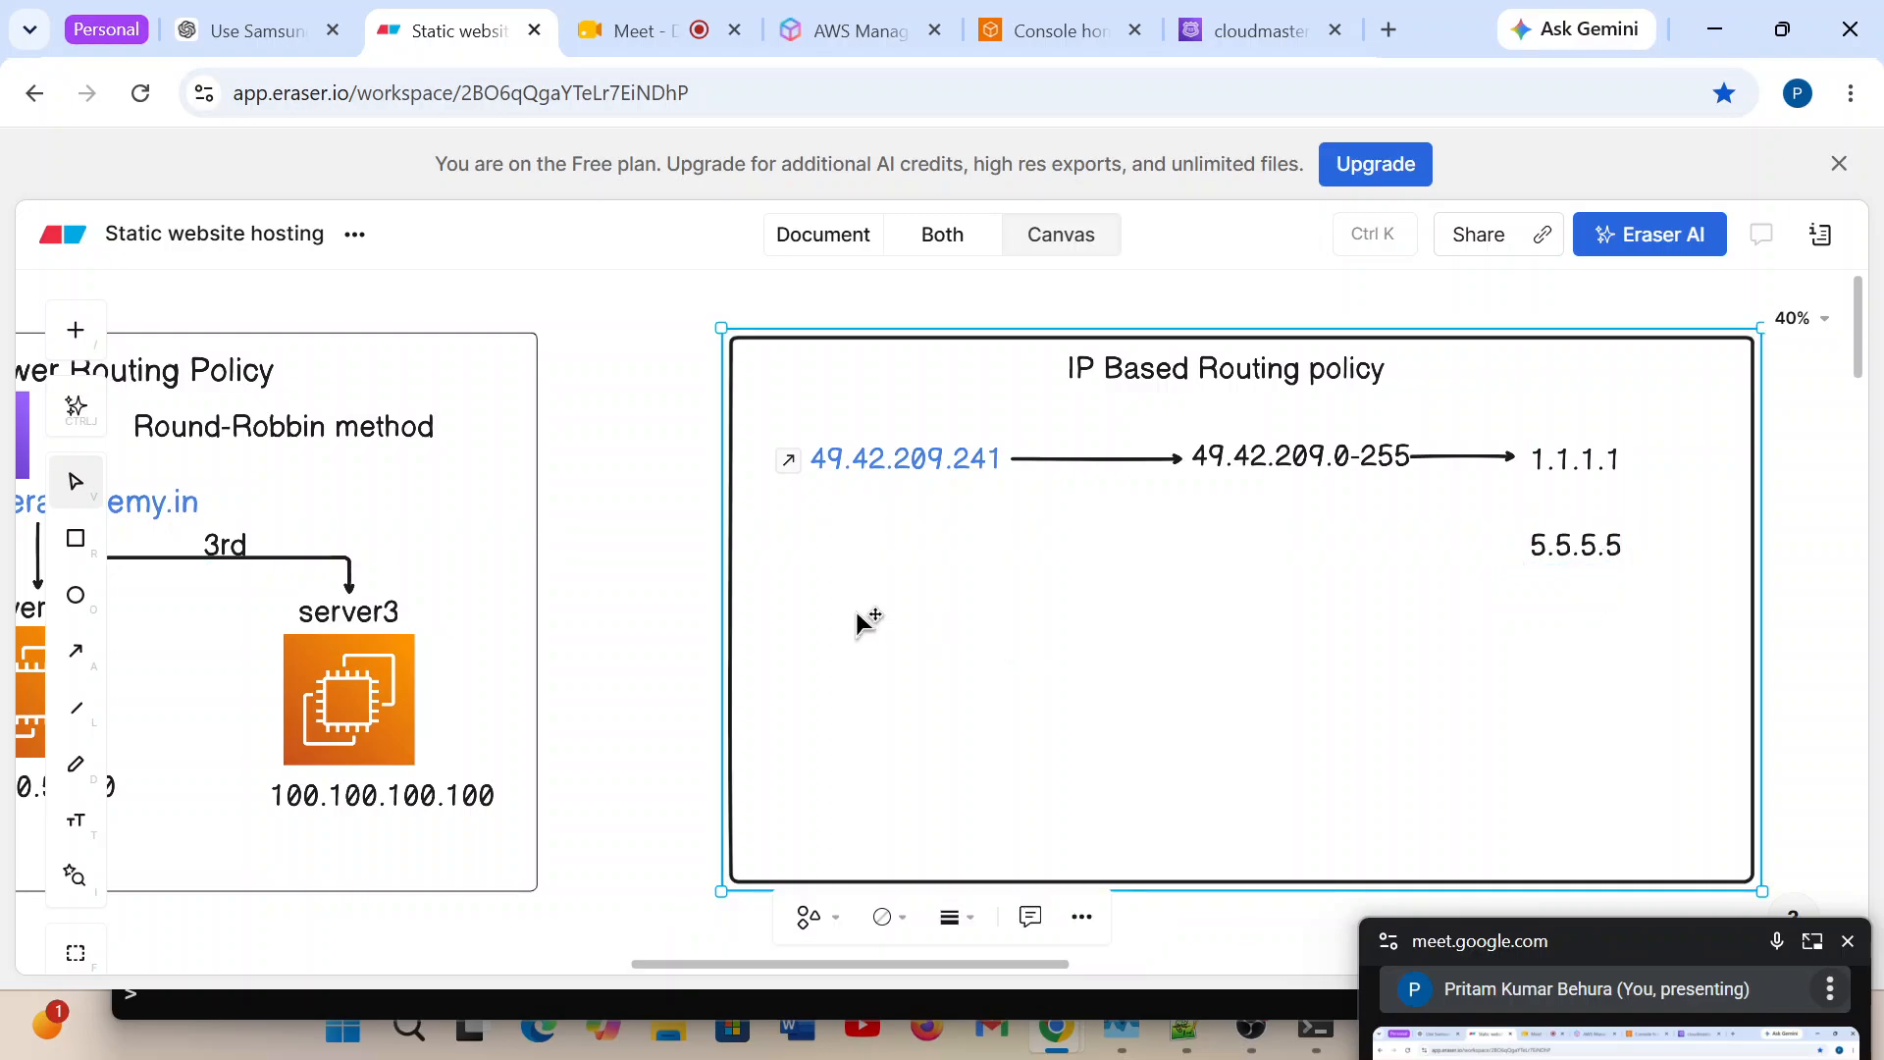
Draw a short horizontal arrow ending at the 5.5.5.5 label, beneath the arrow that leads to 1.1.1.1.
{"action": "left_click", "coordinate": [1309, 465]}
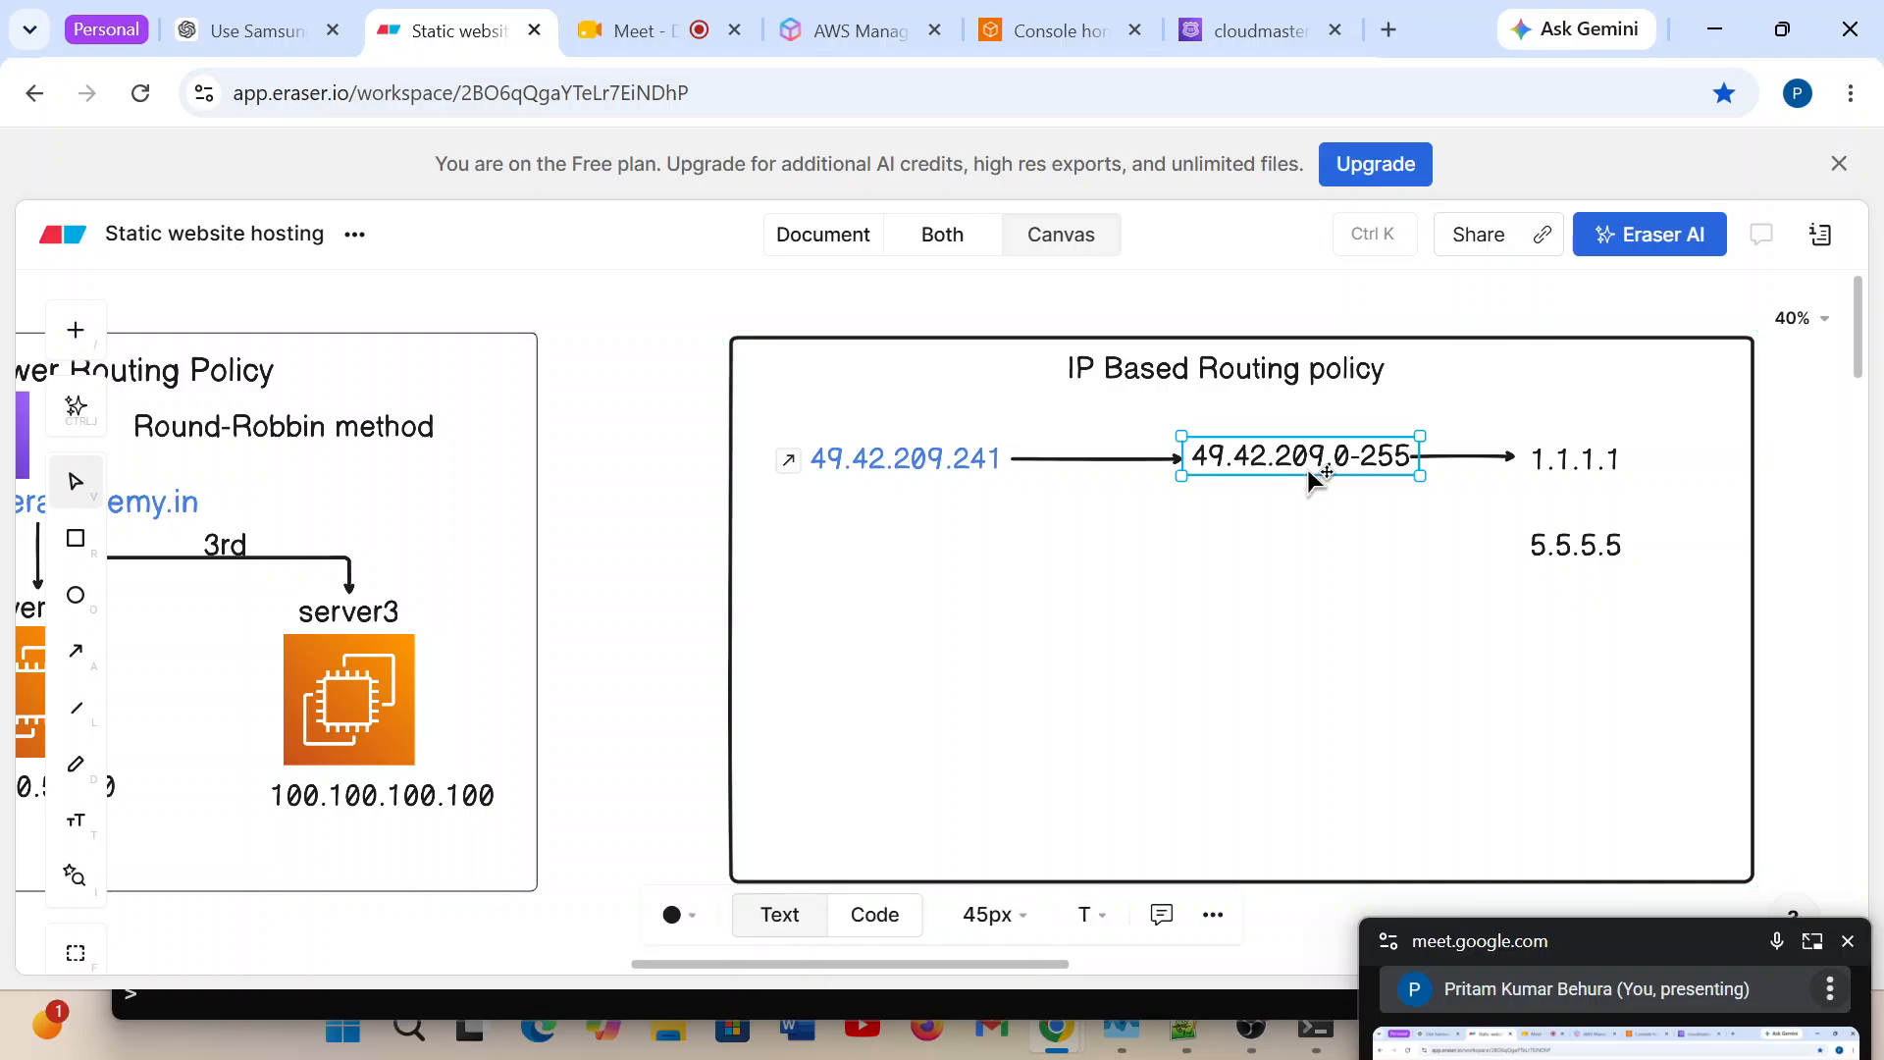
{"action": "left_click", "coordinate": [1319, 560]}
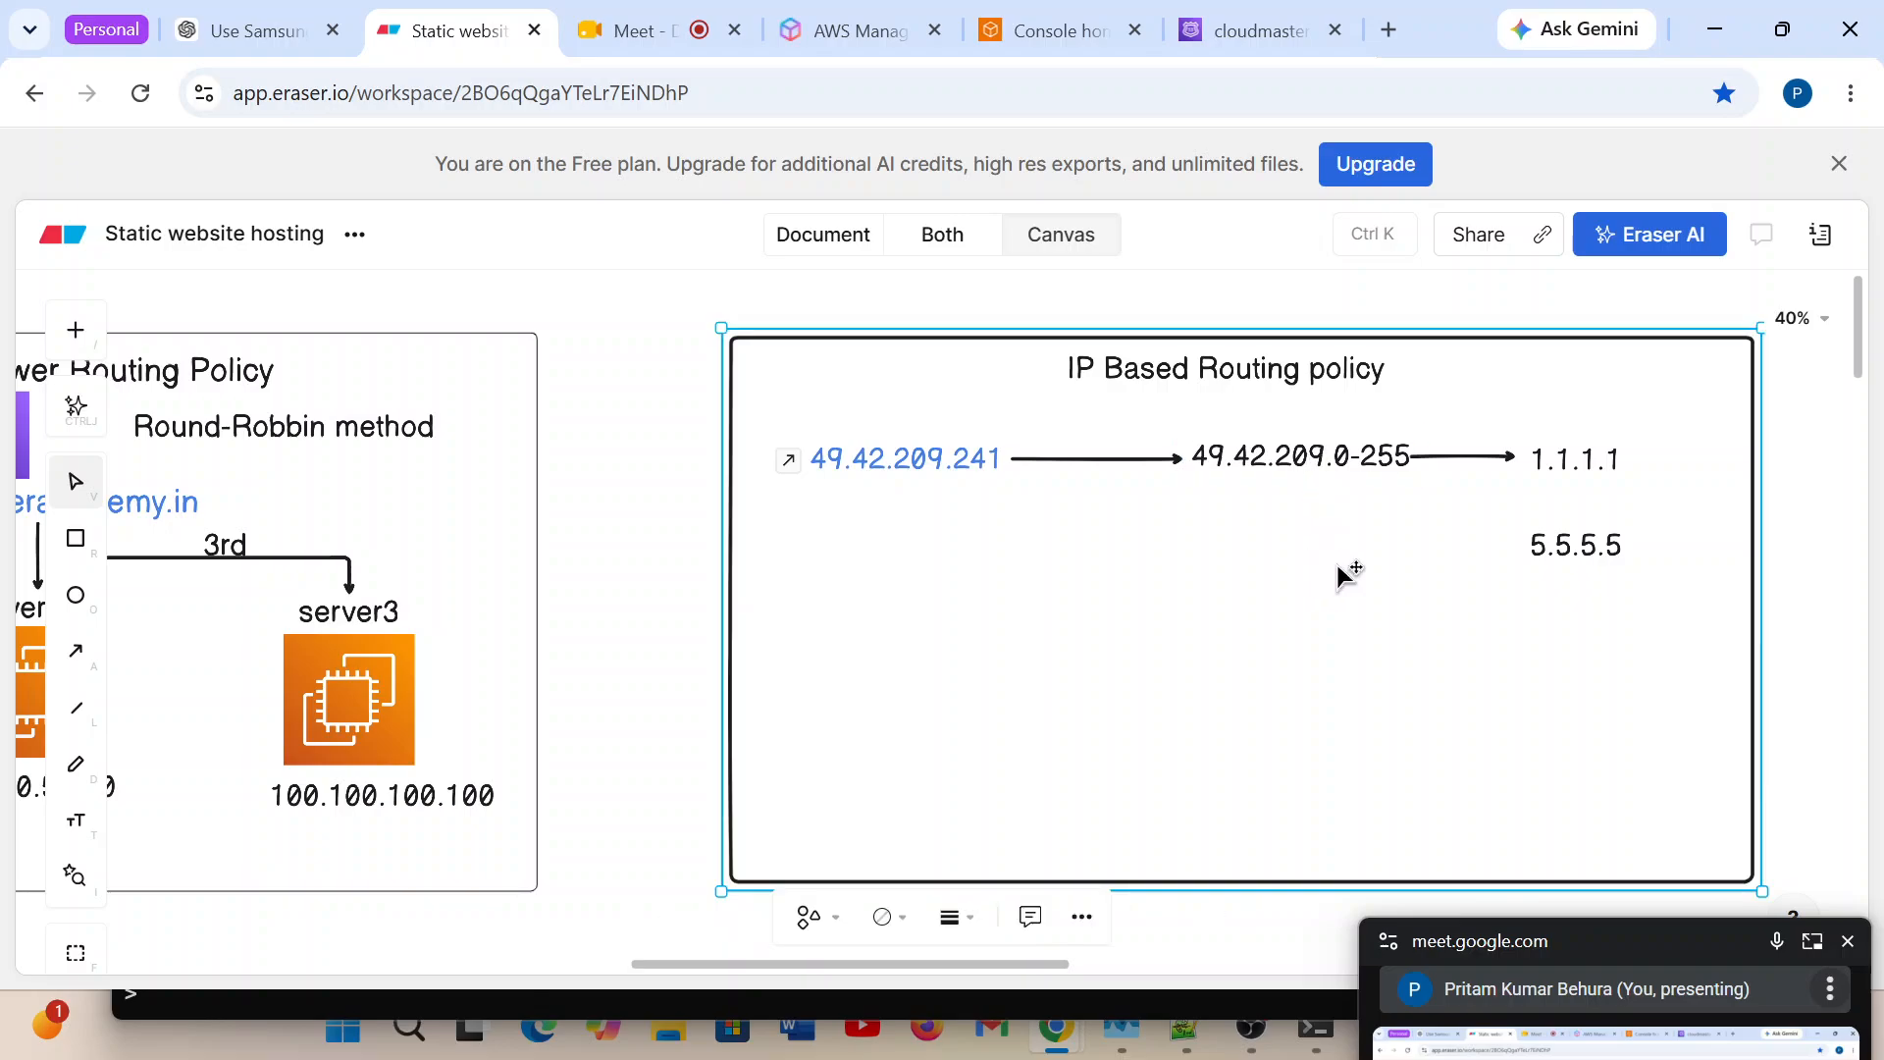
{"action": "left_click", "coordinate": [73, 671]}
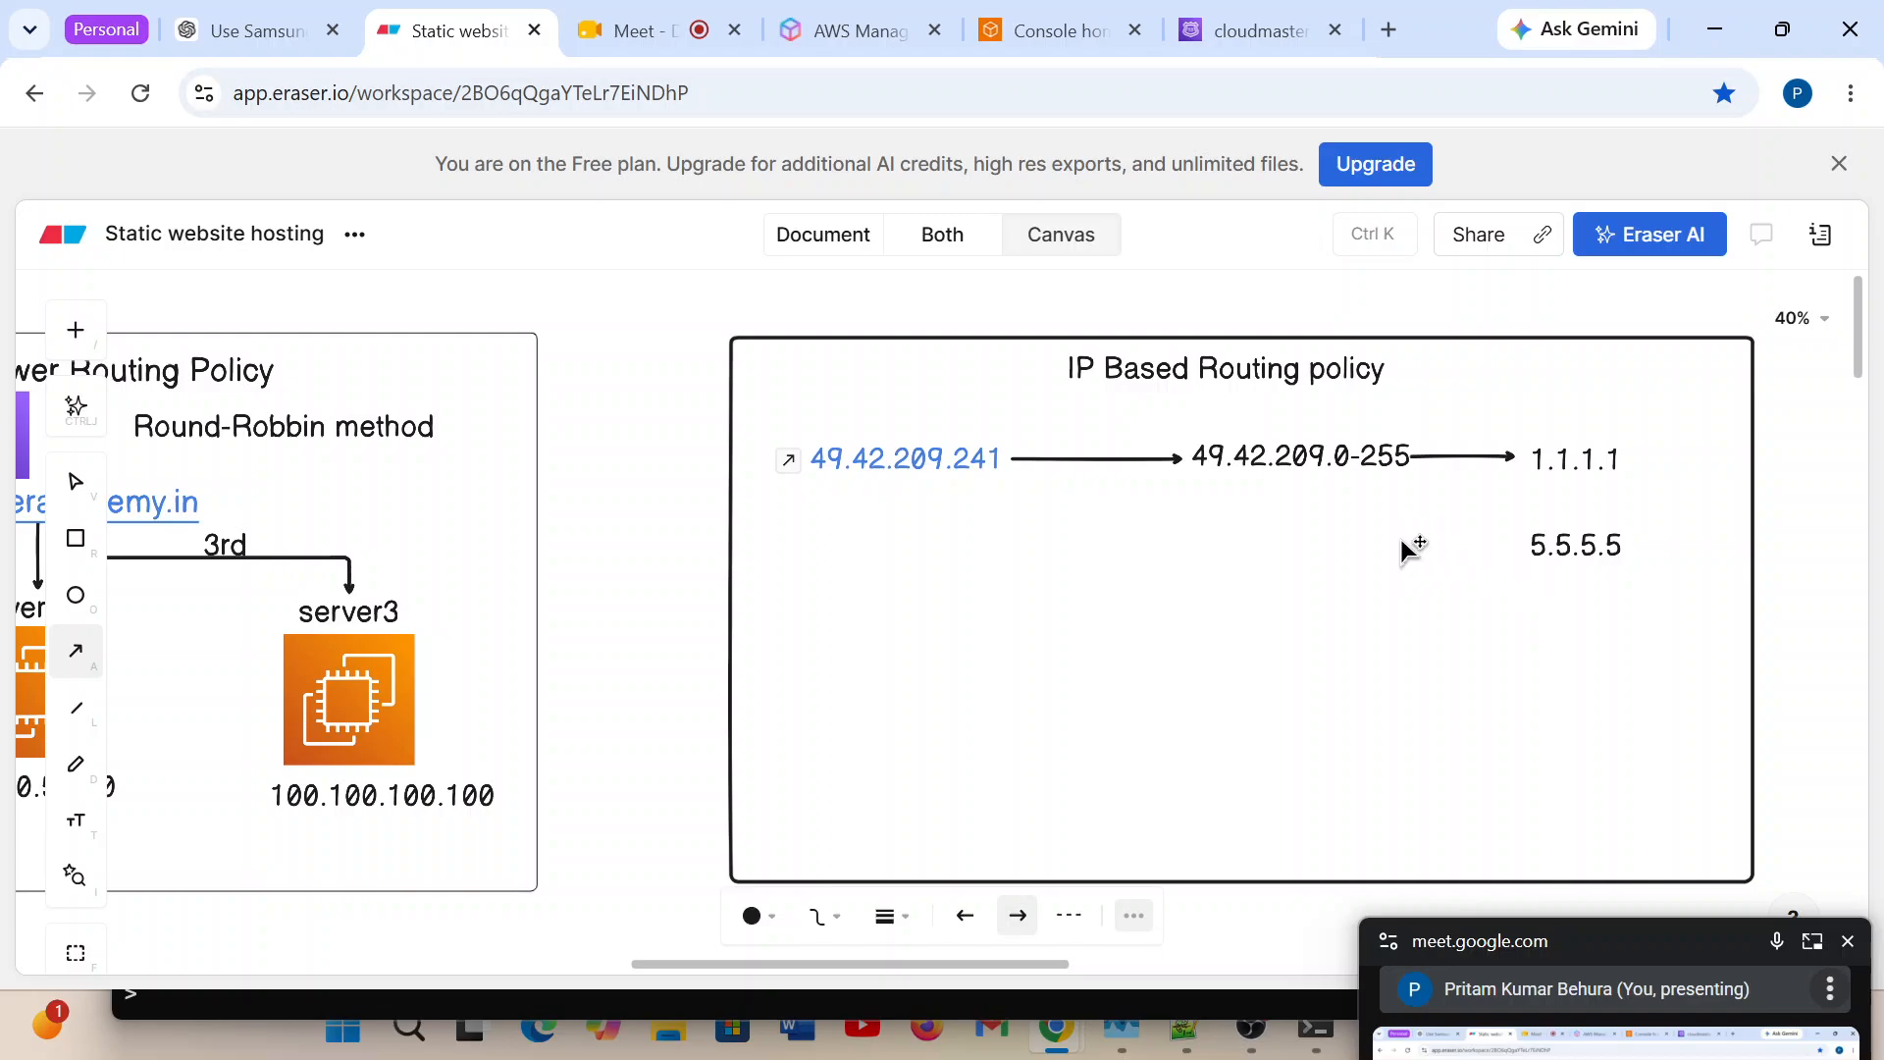
{"action": "left_click_drag", "start_coordinate": [1416, 547], "coordinate": [1530, 551]}
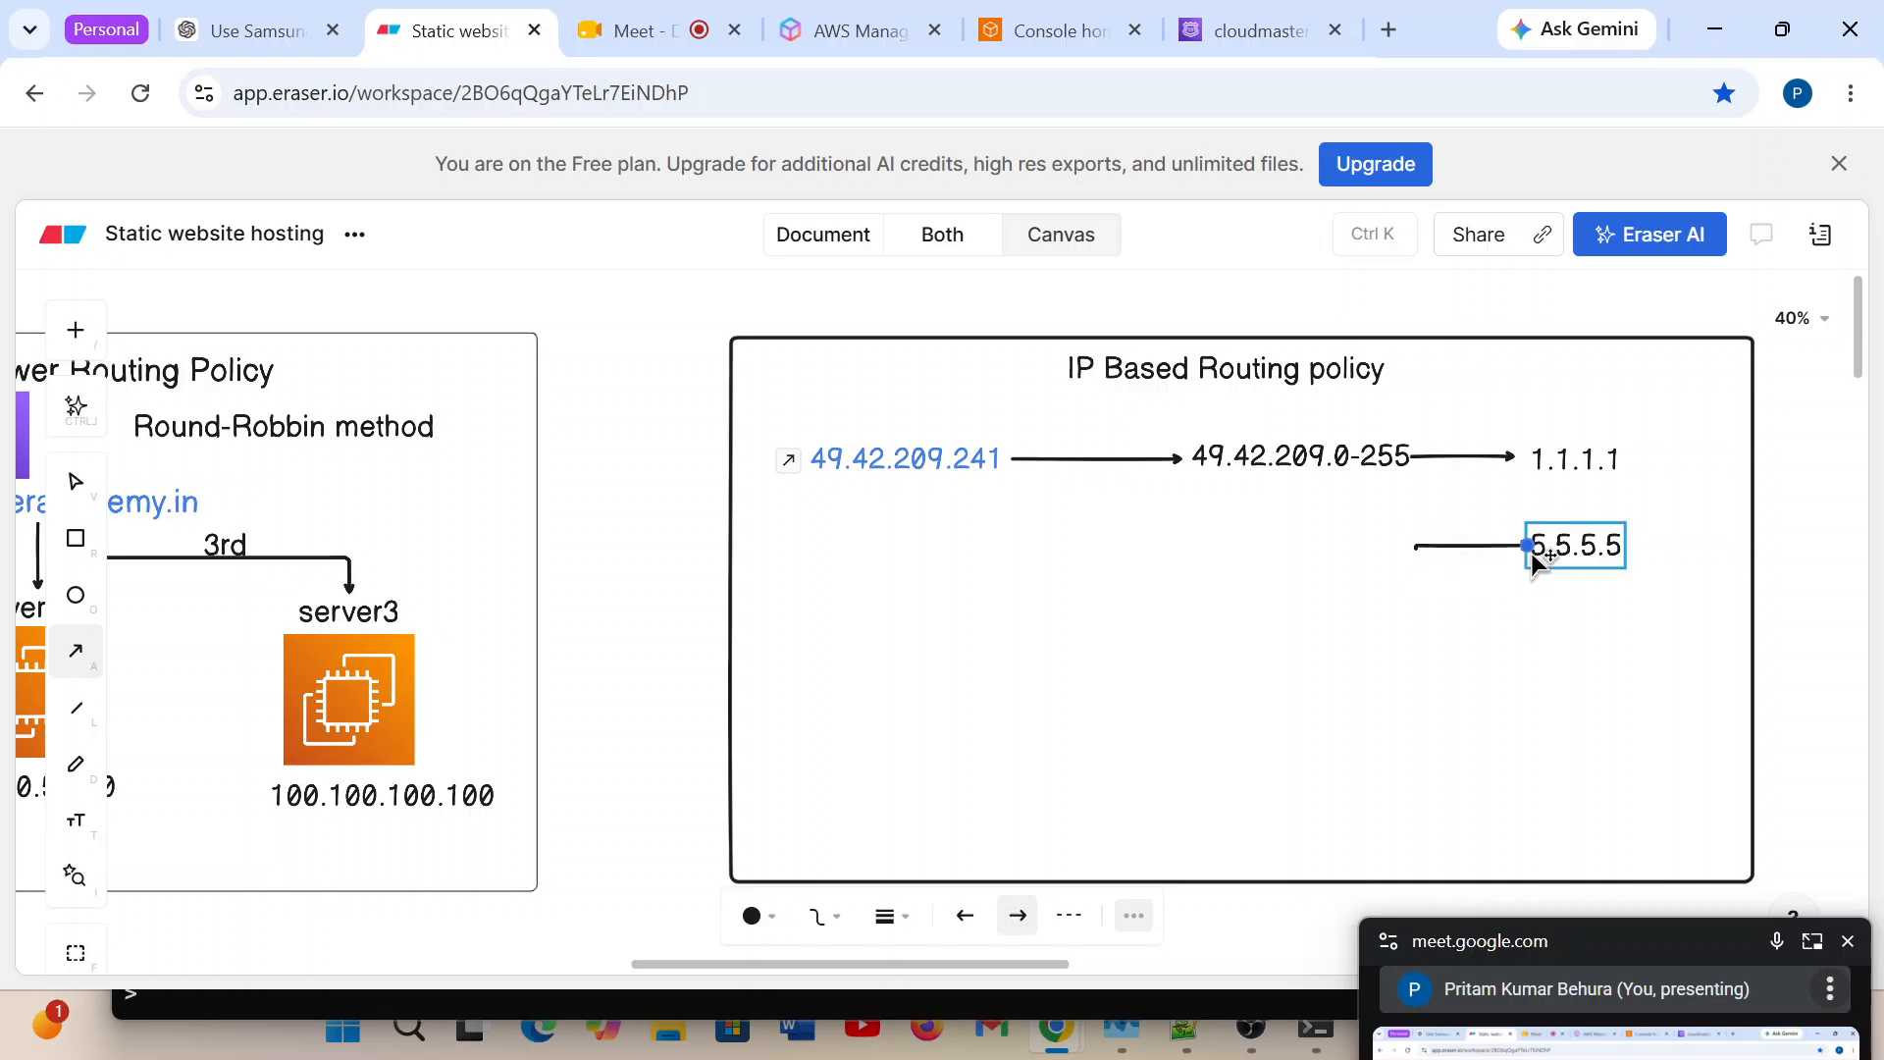
{"action": "left_click", "coordinate": [1438, 627]}
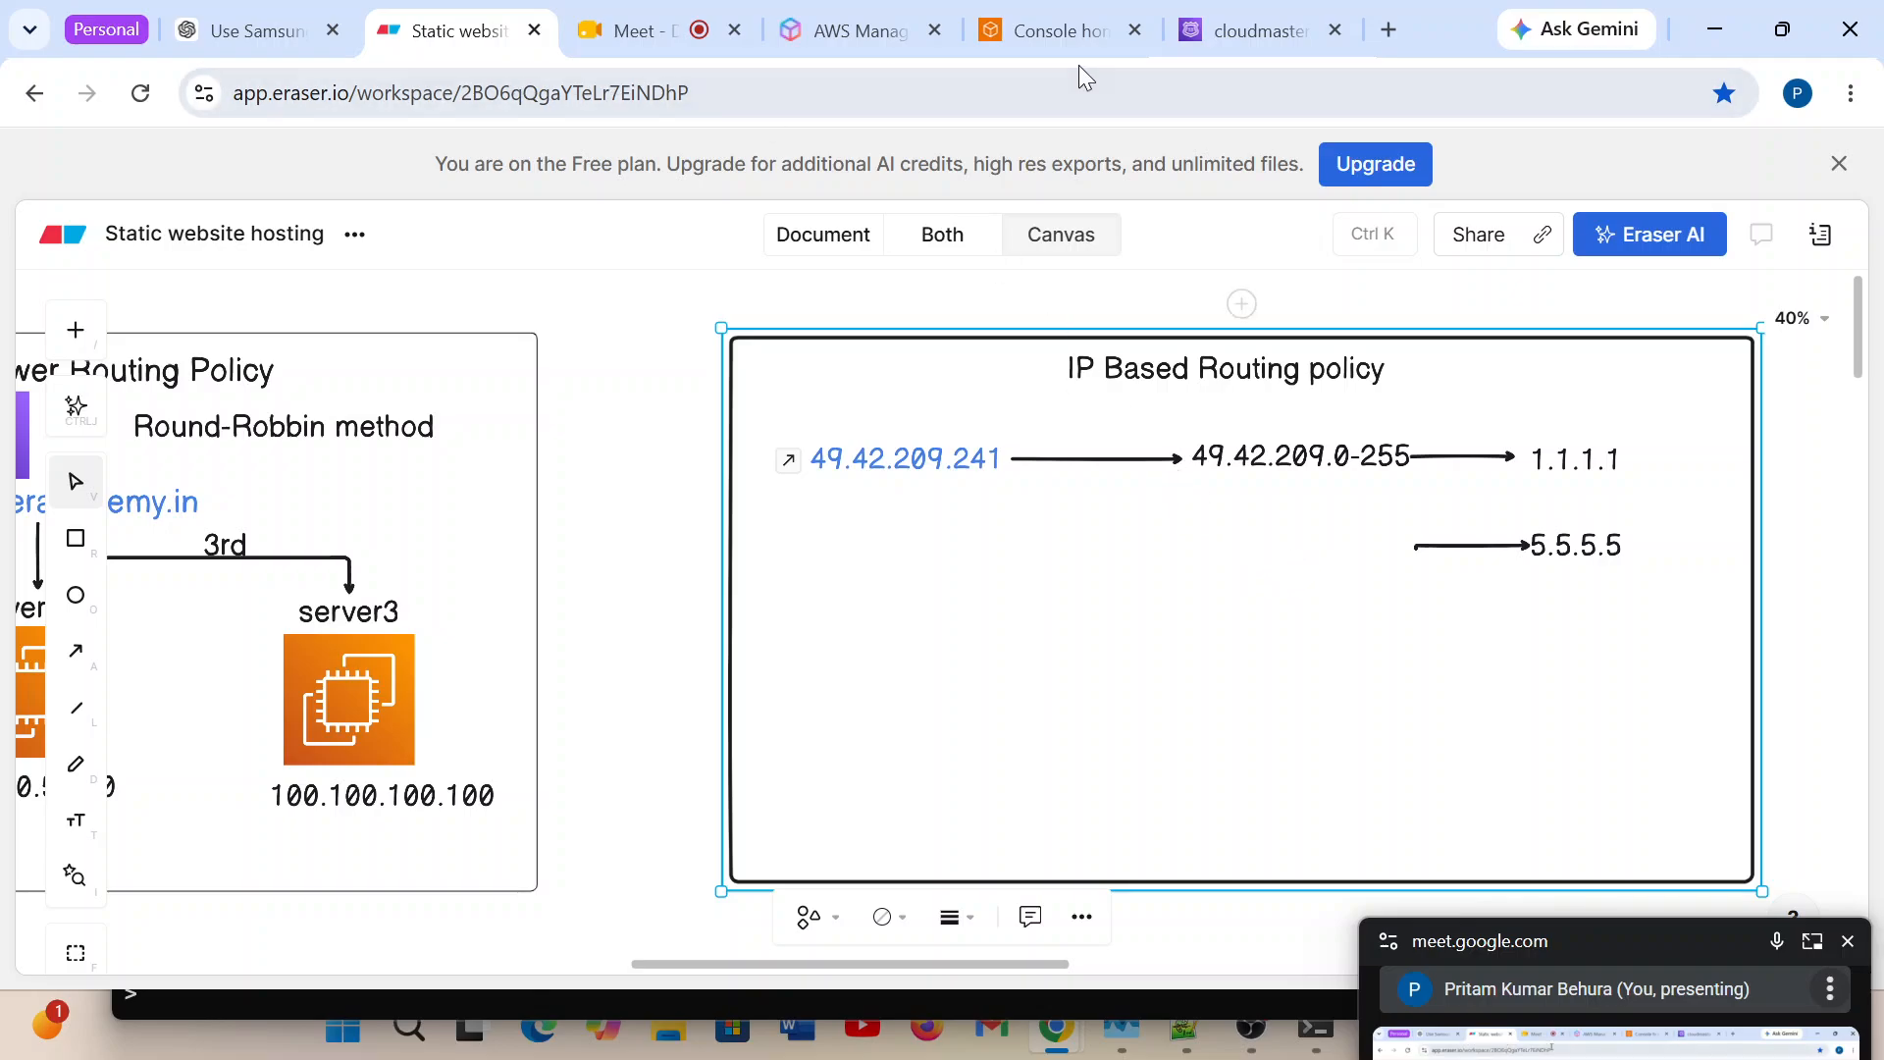
Check the propagation status of the created records in Route 53, refresh it, and return to the cloudmasteracademy.in hosted zone.
{"action": "left_click", "coordinate": [1222, 47]}
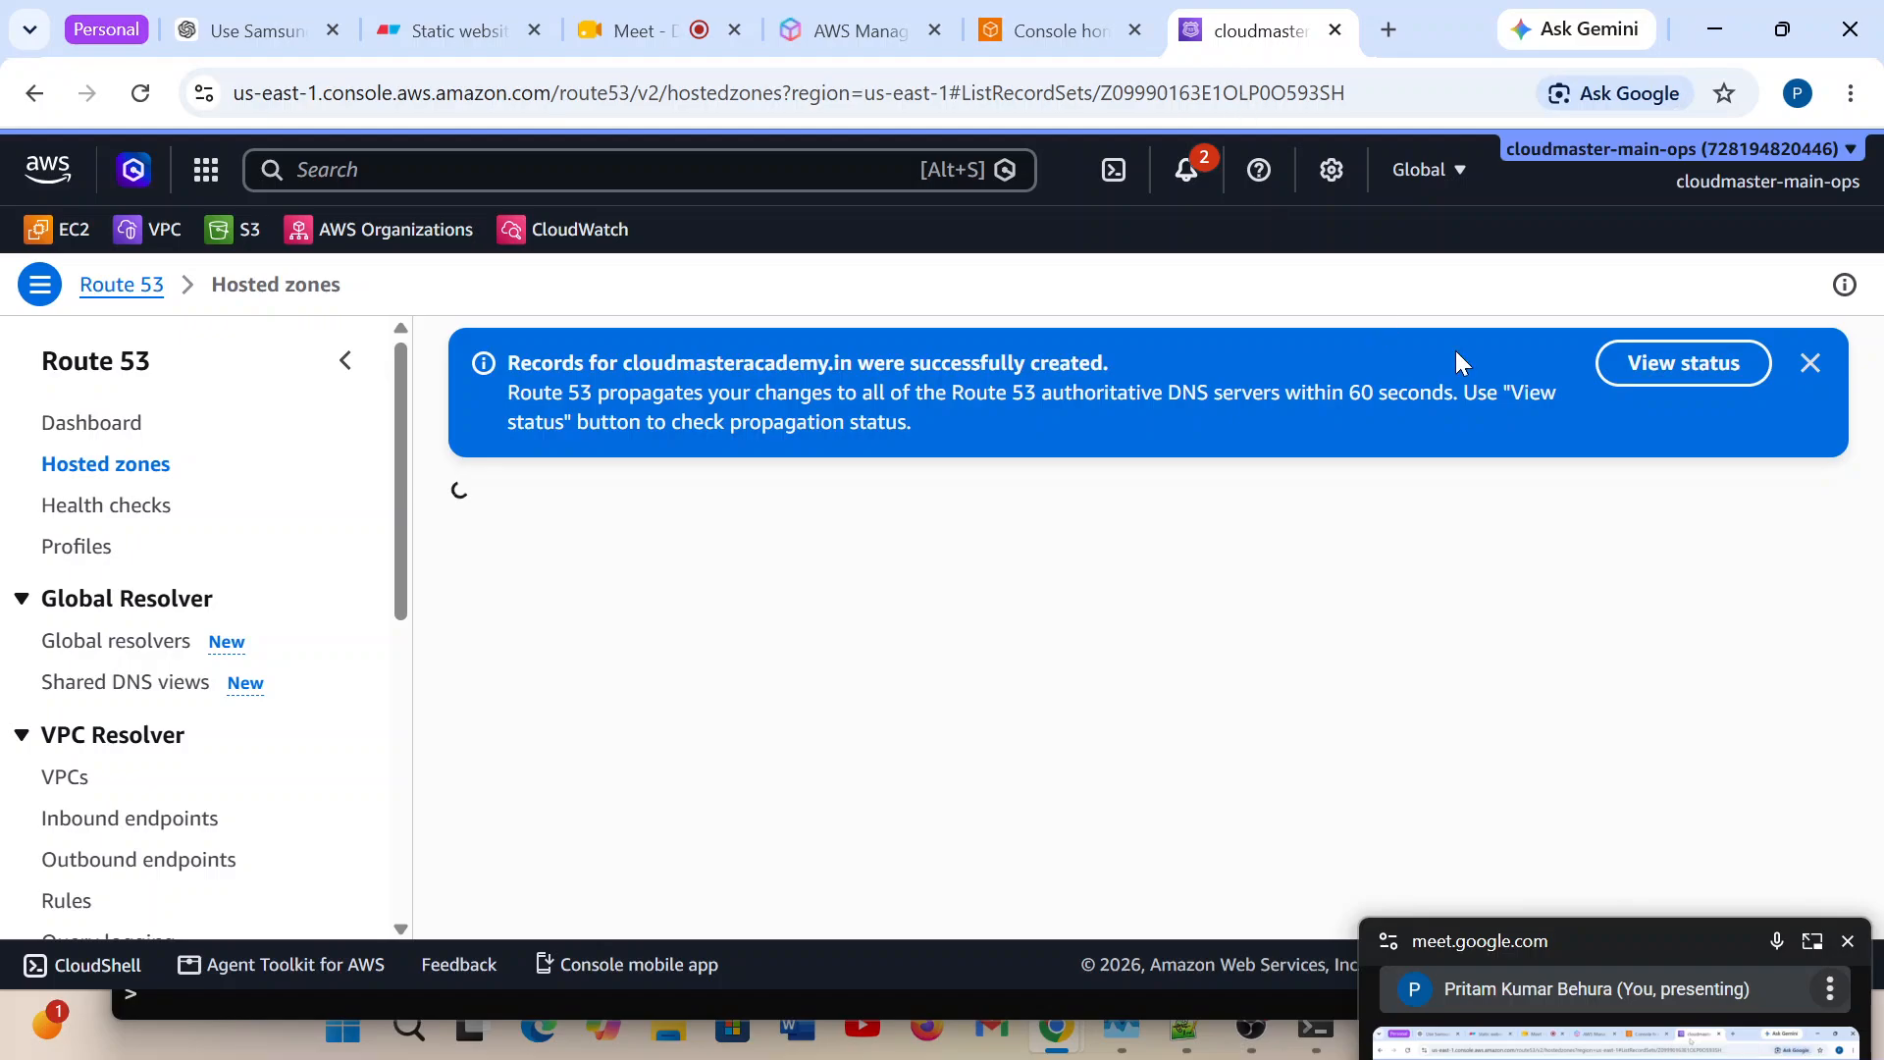
{"action": "left_click", "coordinate": [1669, 362]}
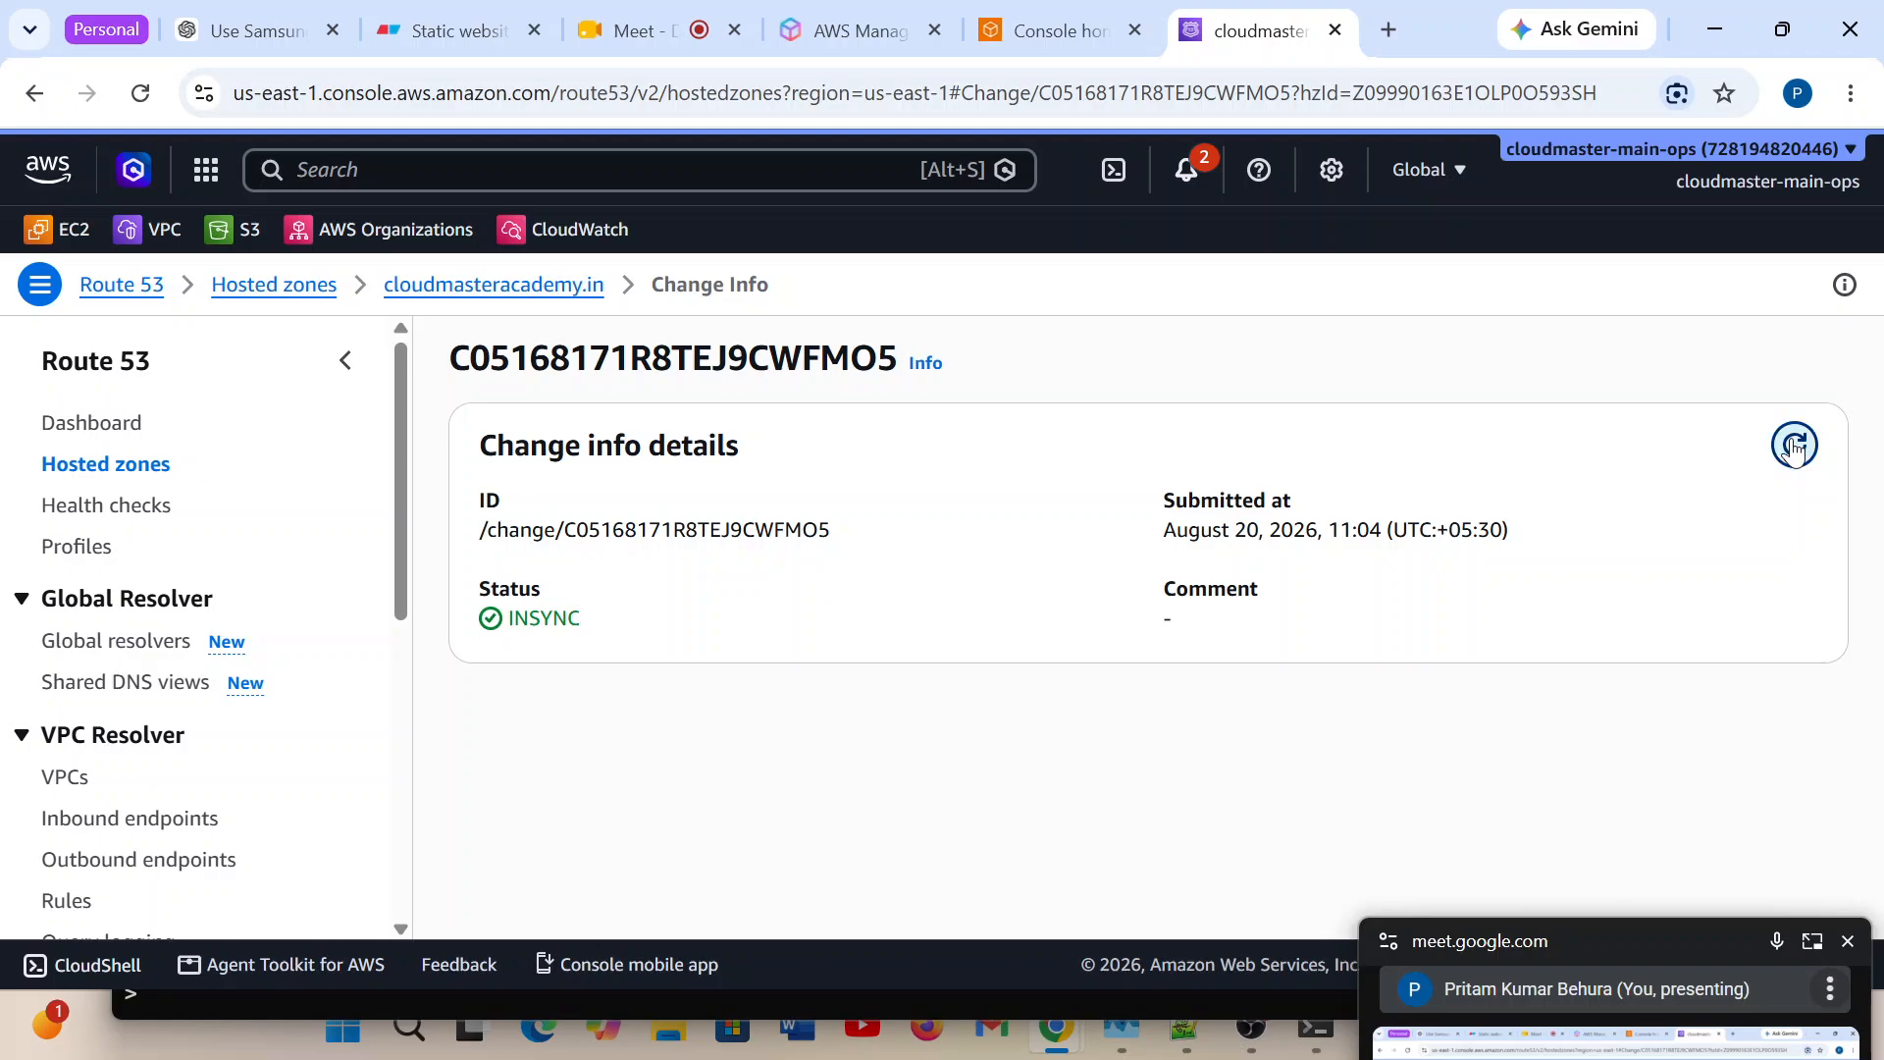
{"action": "left_click", "coordinate": [1794, 447]}
{"action": "left_click", "coordinate": [475, 288]}
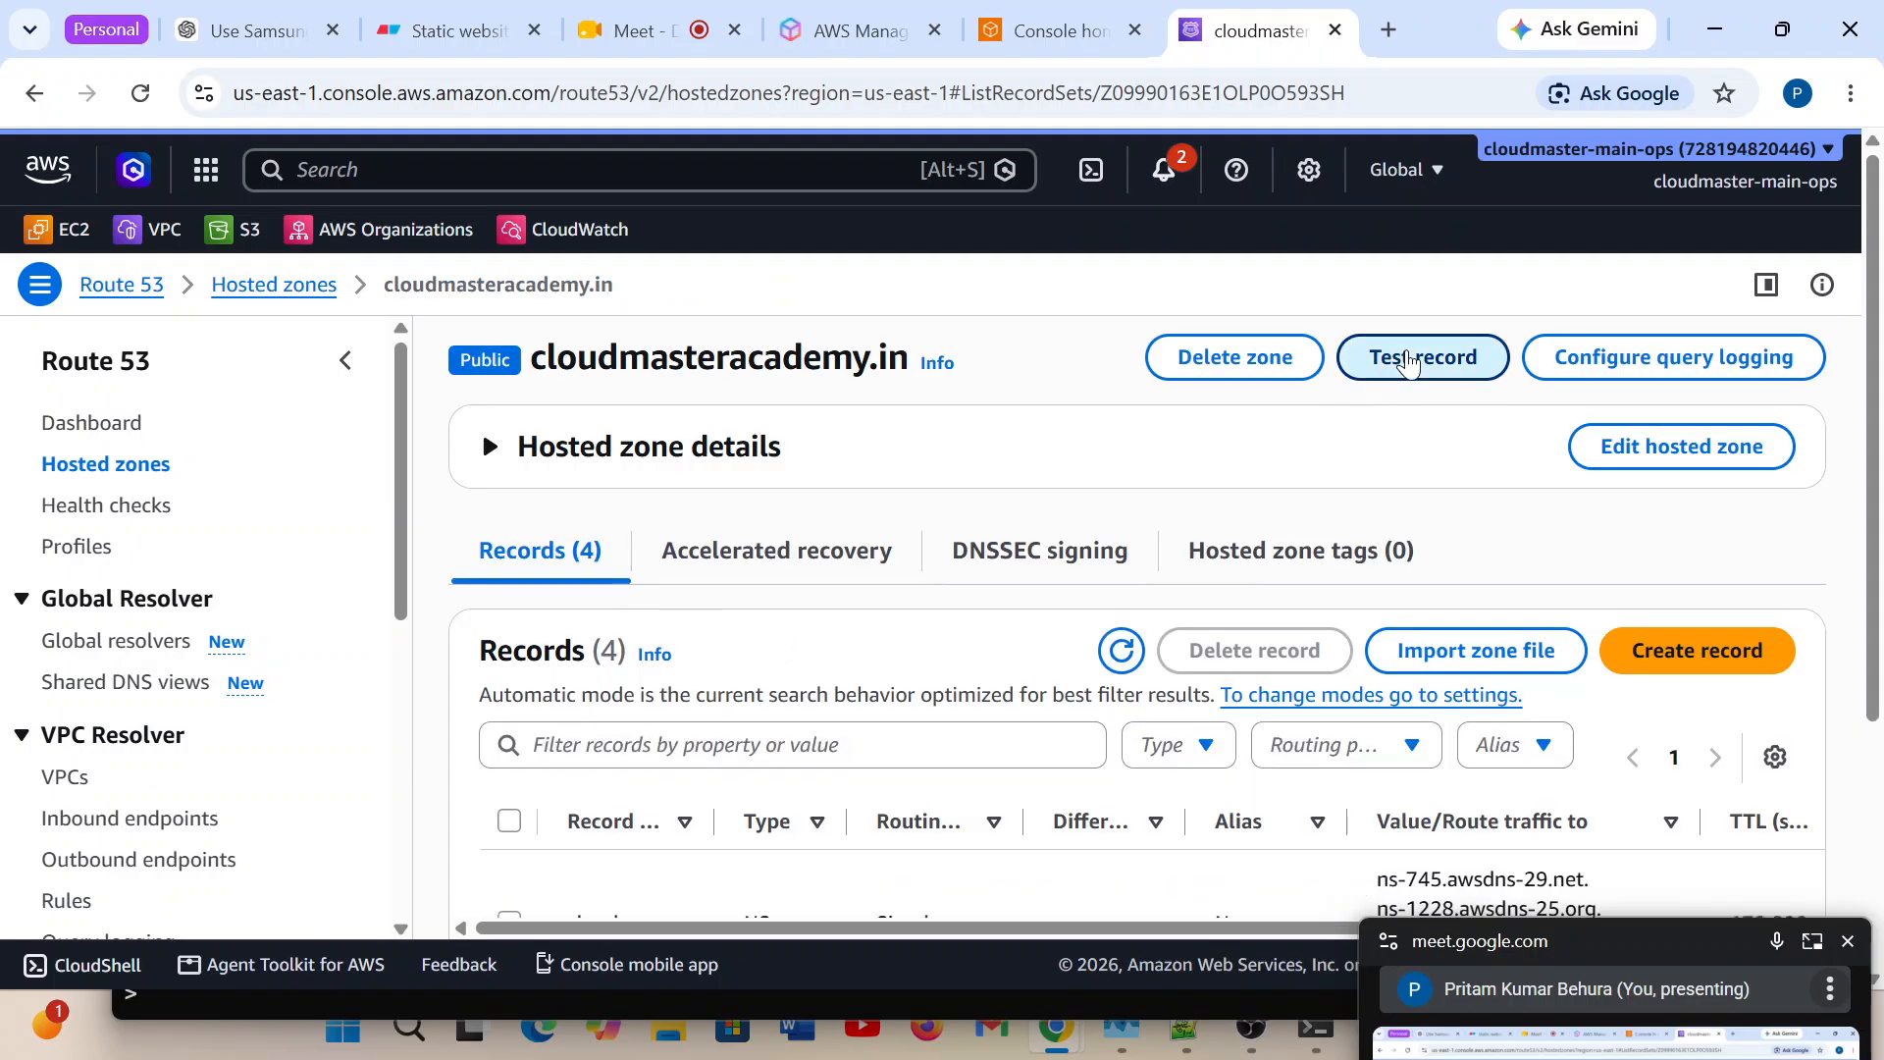
Test the hosted zone's type A record with the record name and resolver IP left blank, and examine the response returned by Route 53.
{"action": "left_click", "coordinate": [1408, 361]}
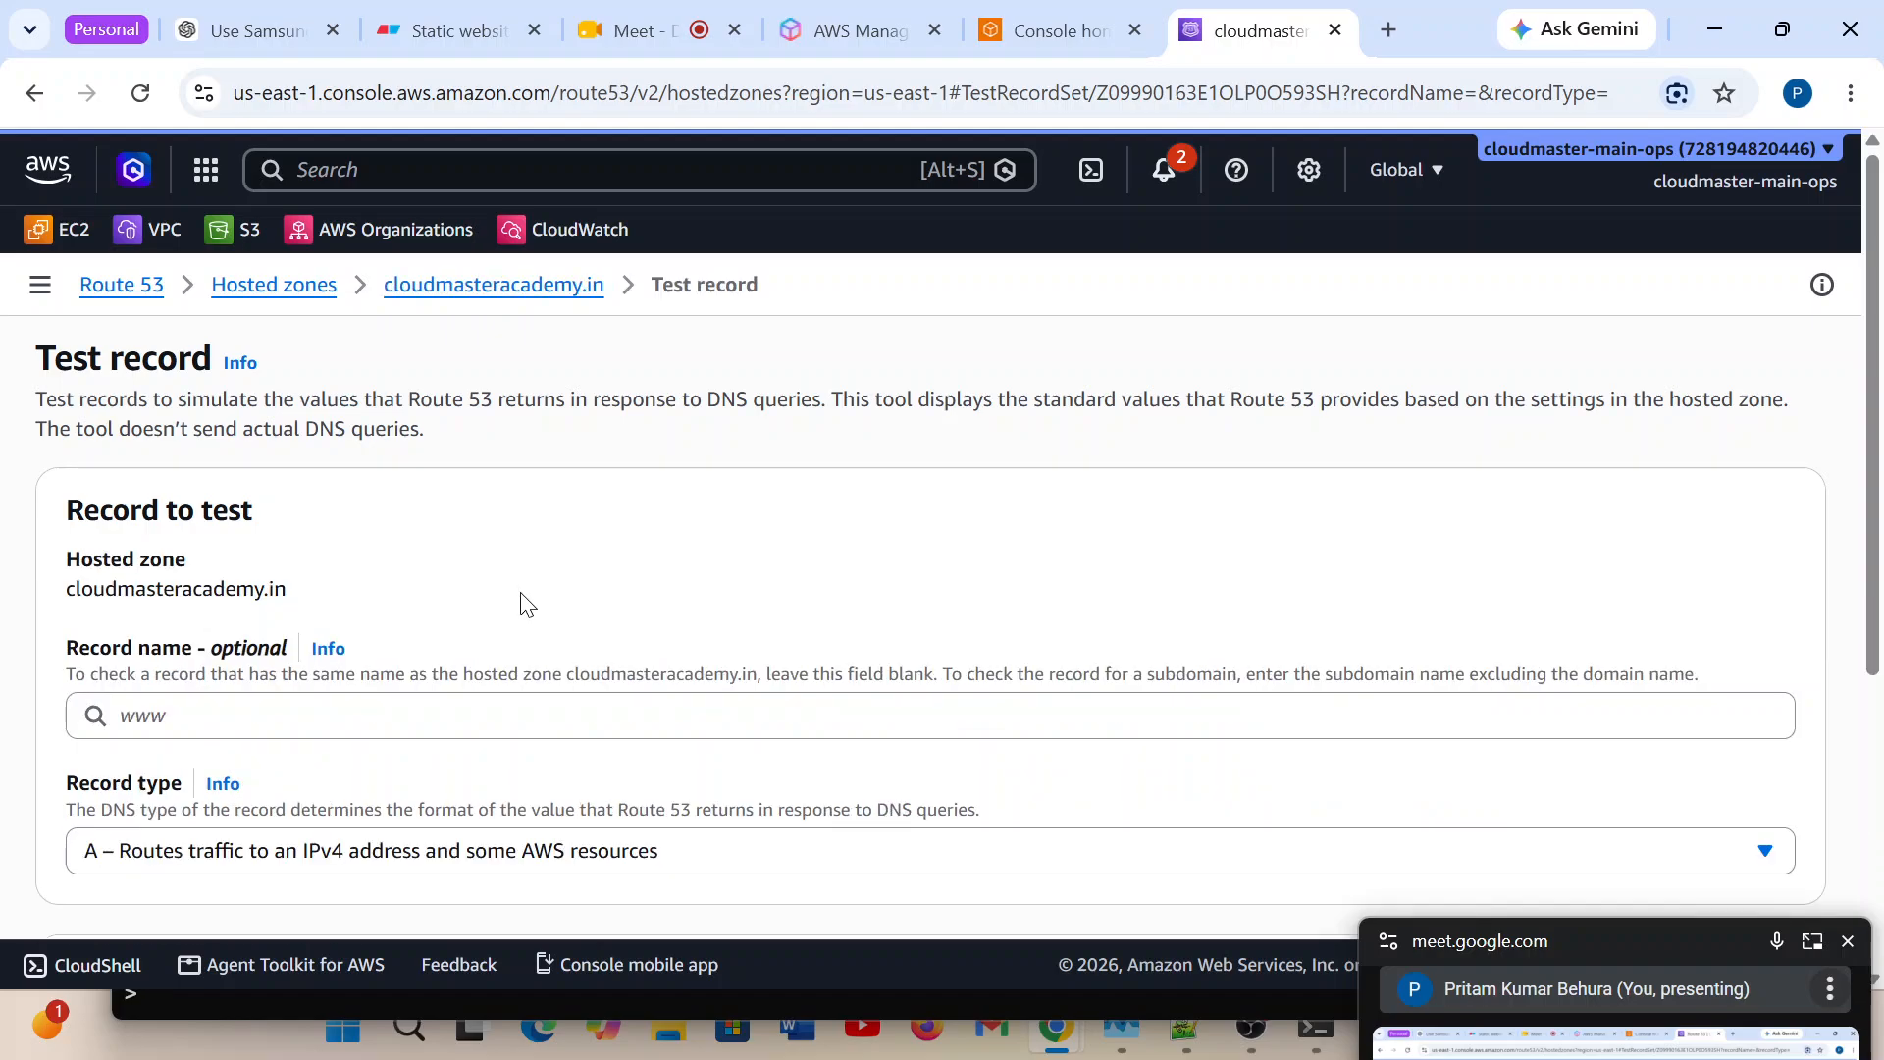
{"action": "scroll", "coordinate": [726, 592], "scroll_direction": "down", "scroll_amount": 1}
{"action": "scroll", "coordinate": [728, 583], "scroll_direction": "down", "scroll_amount": 3}
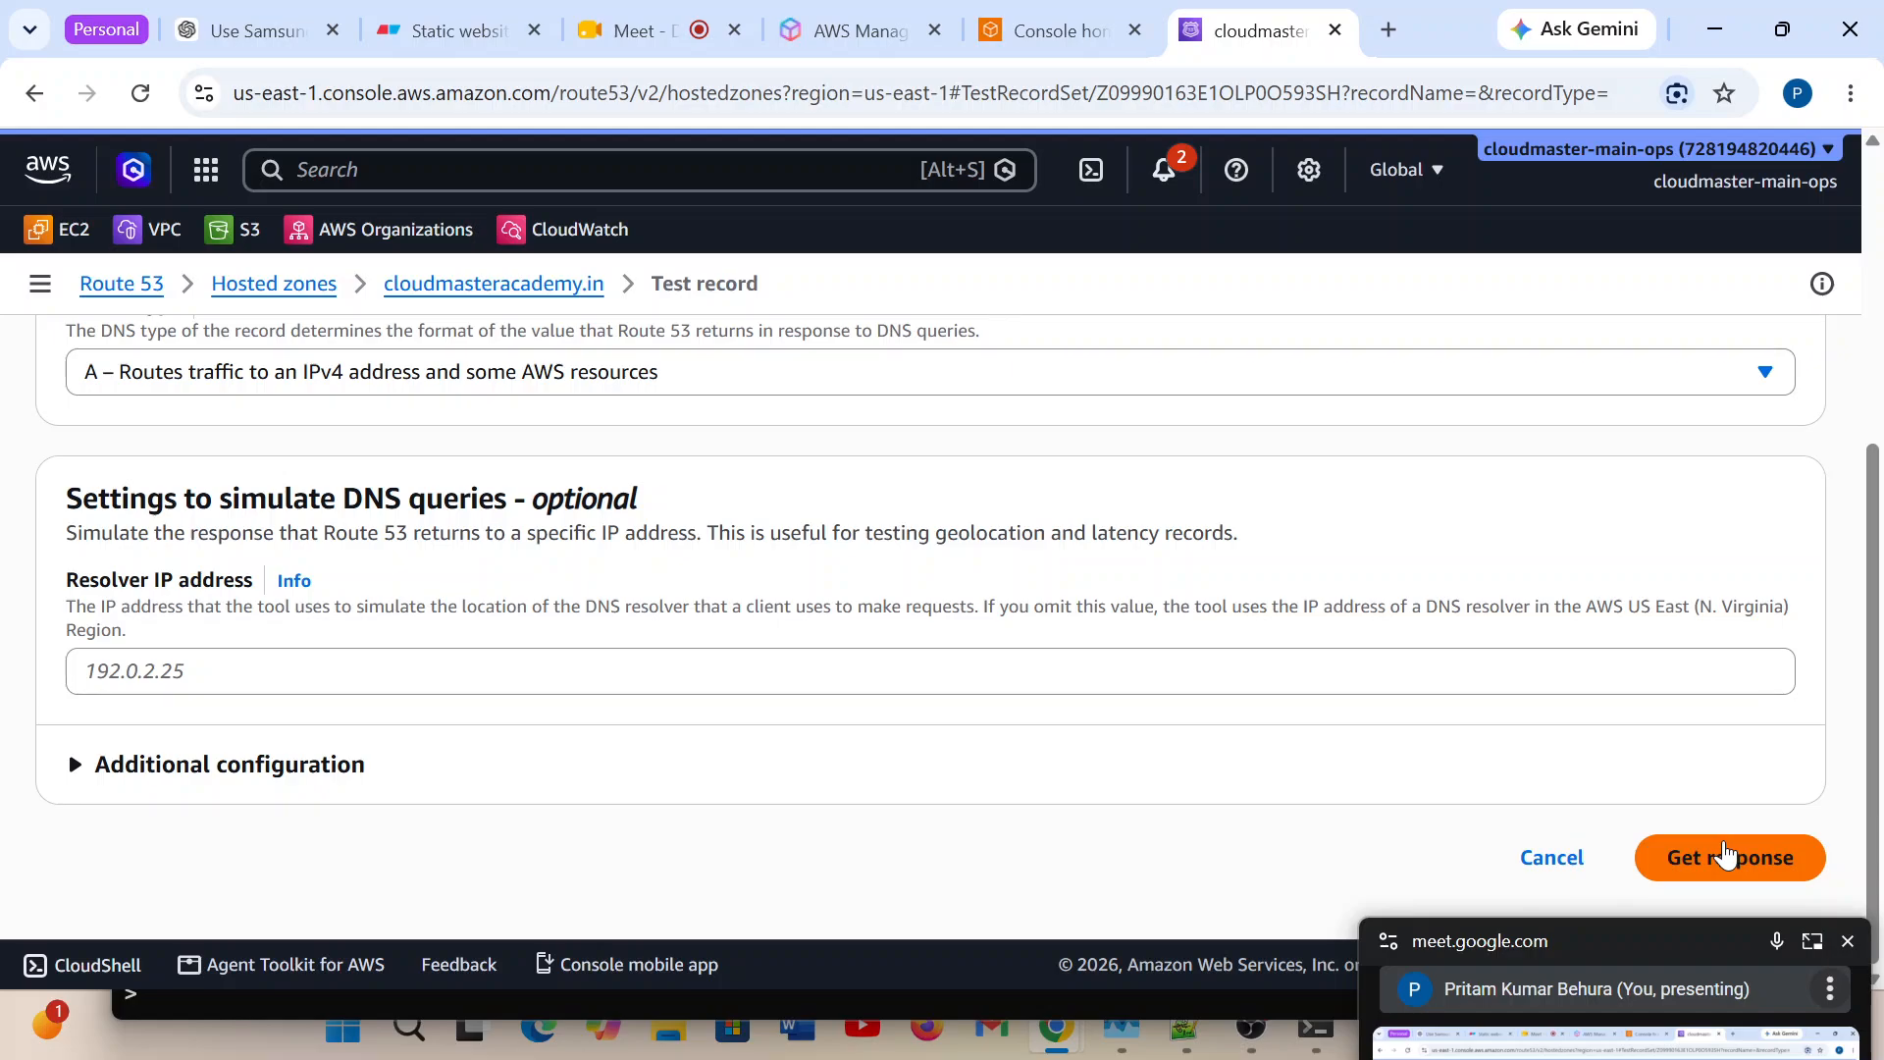
{"action": "left_click", "coordinate": [1717, 863]}
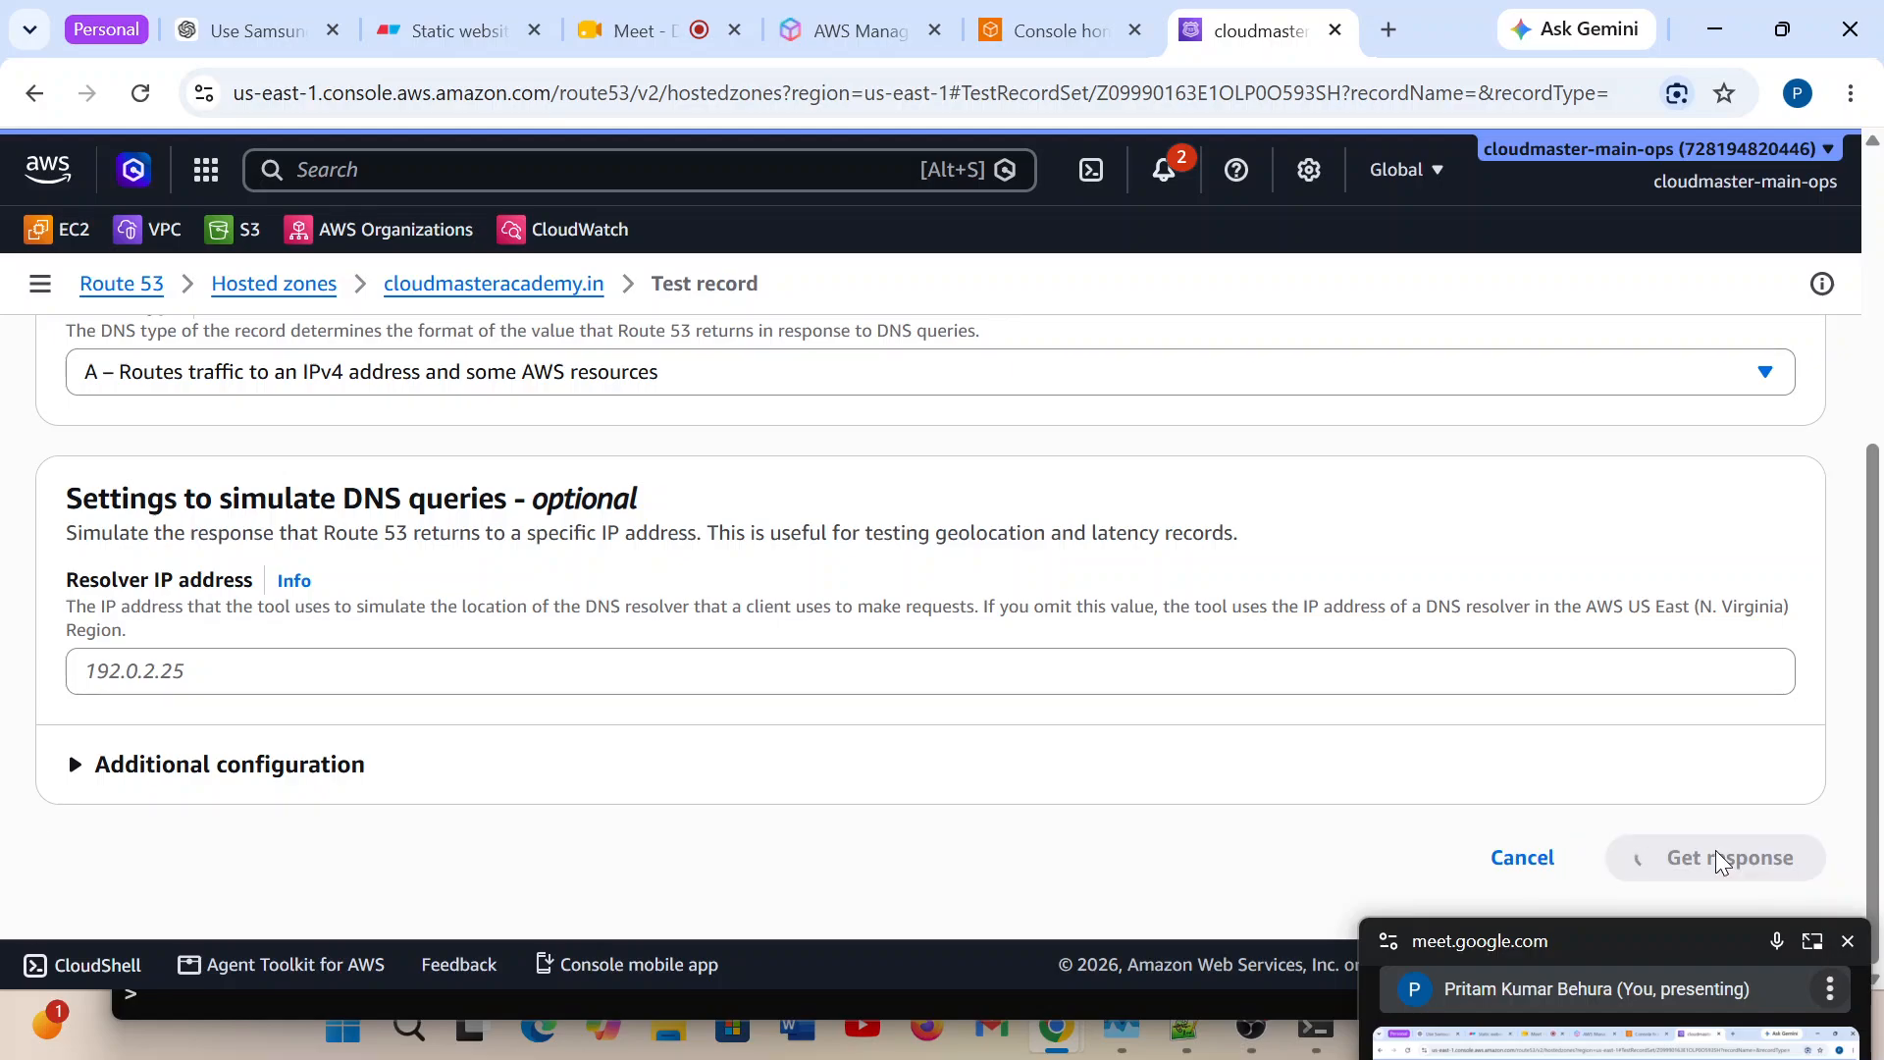
{"action": "scroll", "coordinate": [1070, 639], "scroll_direction": "down", "scroll_amount": 4}
{"action": "scroll", "coordinate": [1072, 638], "scroll_direction": "down", "scroll_amount": 1}
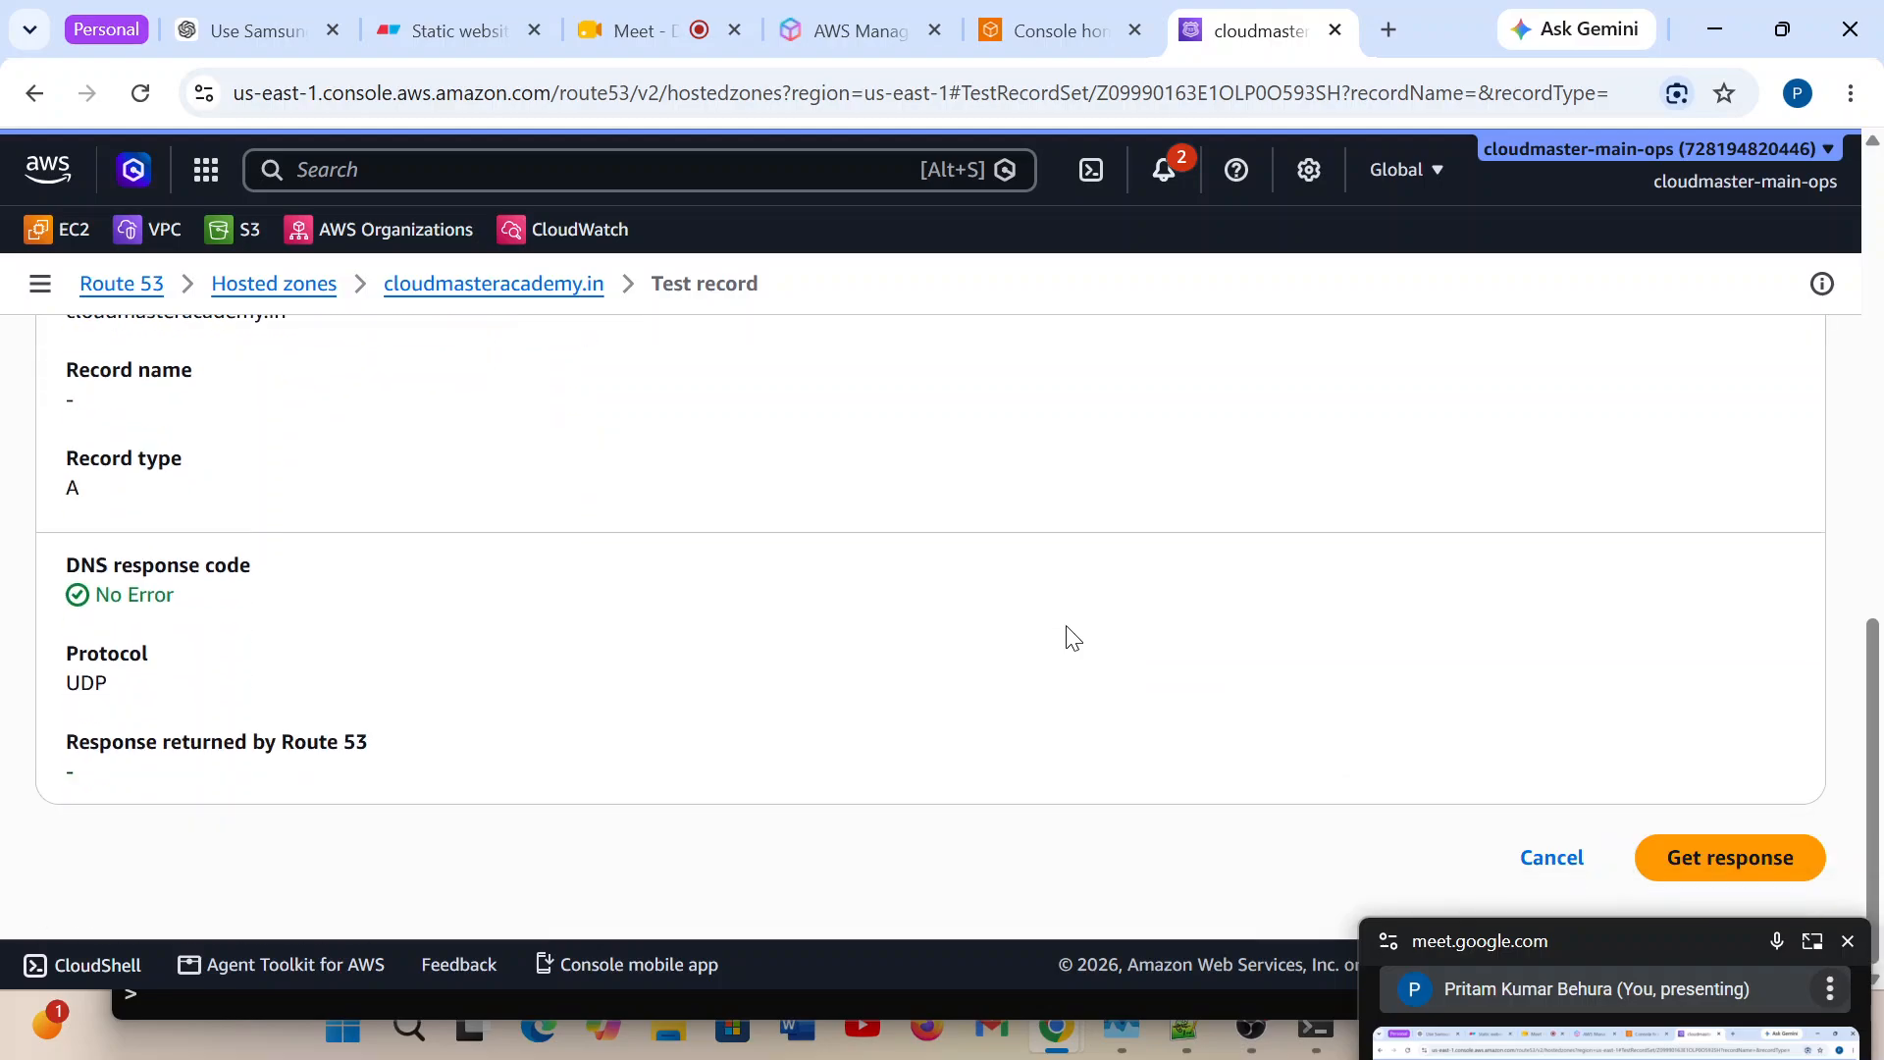
{"action": "left_click_drag", "start_coordinate": [403, 762], "coordinate": [93, 760]}
{"action": "left_click", "coordinate": [589, 770]}
Switch to Command Prompt, quit the running nslookup session and clear the console with cls.
{"action": "left_click", "coordinate": [1315, 1041]}
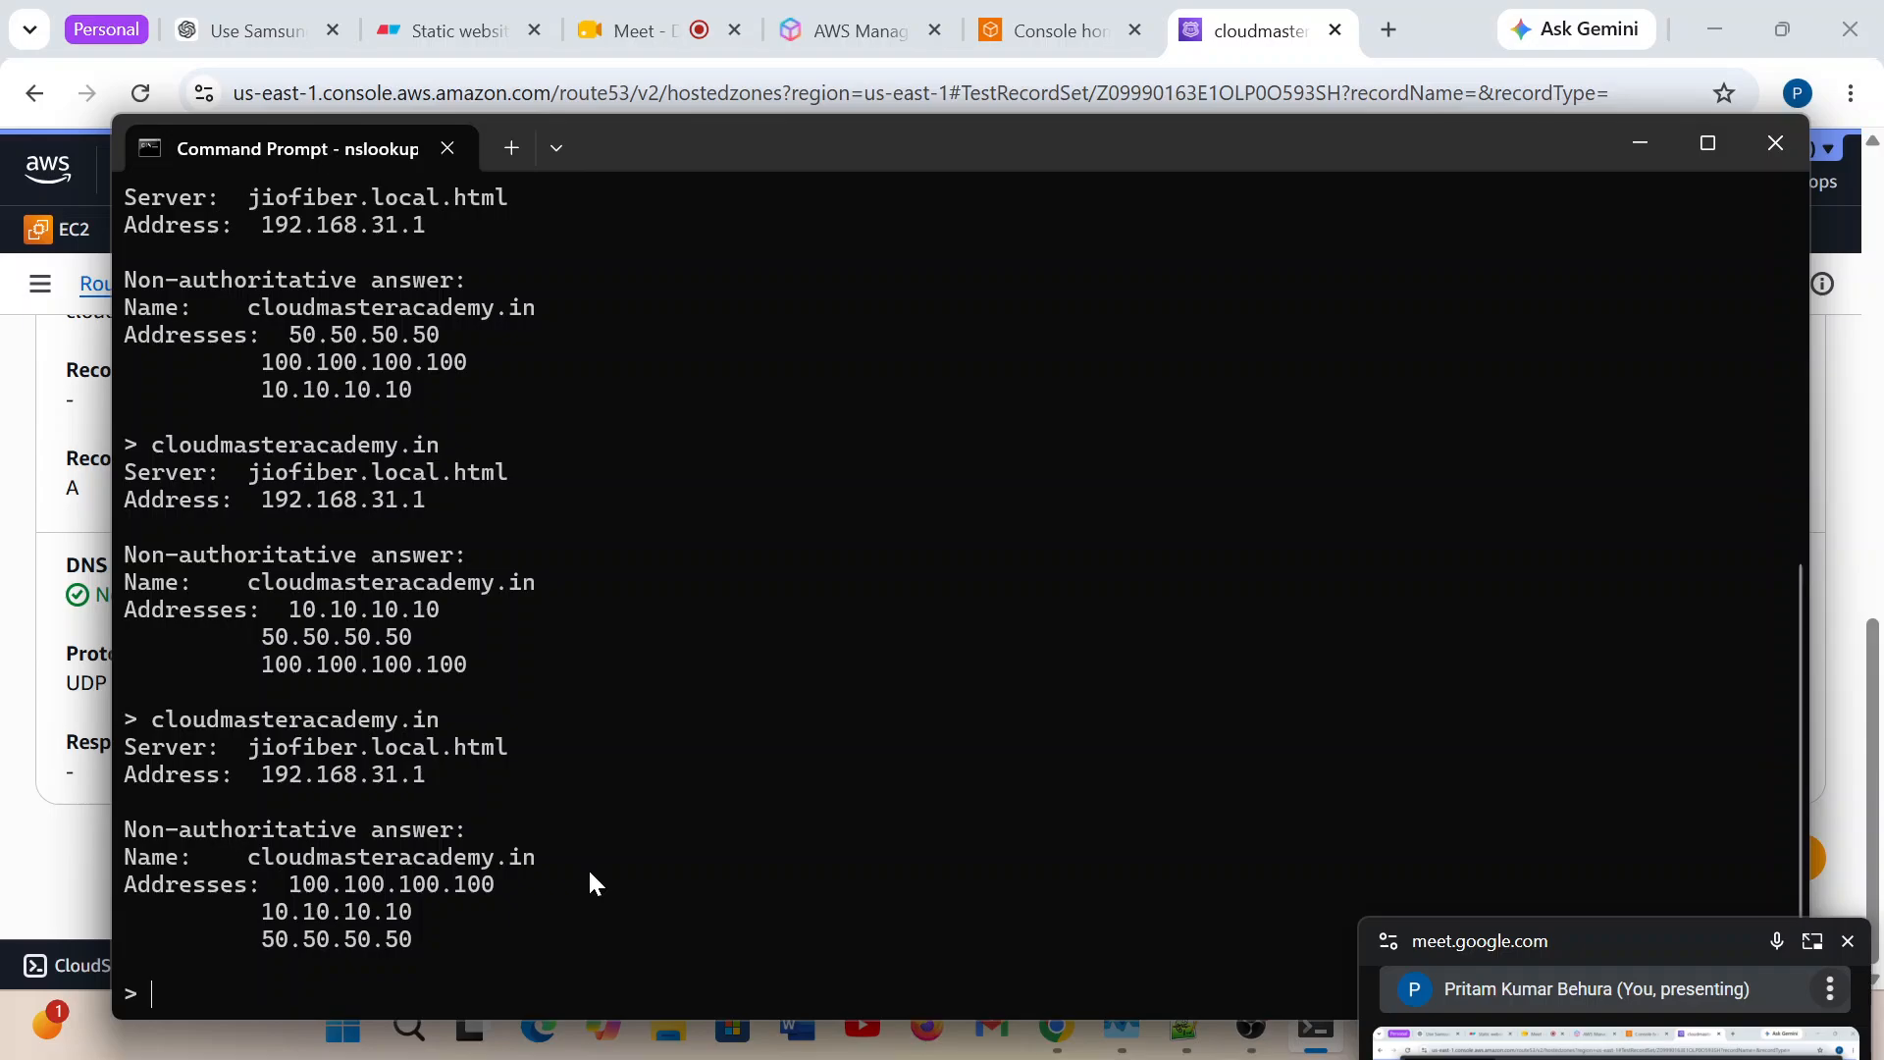
{"action": "key", "text": "ctrl+c"}
{"action": "key", "text": "Return"}
{"action": "key", "text": "Return"}
{"action": "key", "text": "Return"}
{"action": "key", "text": "Return"}
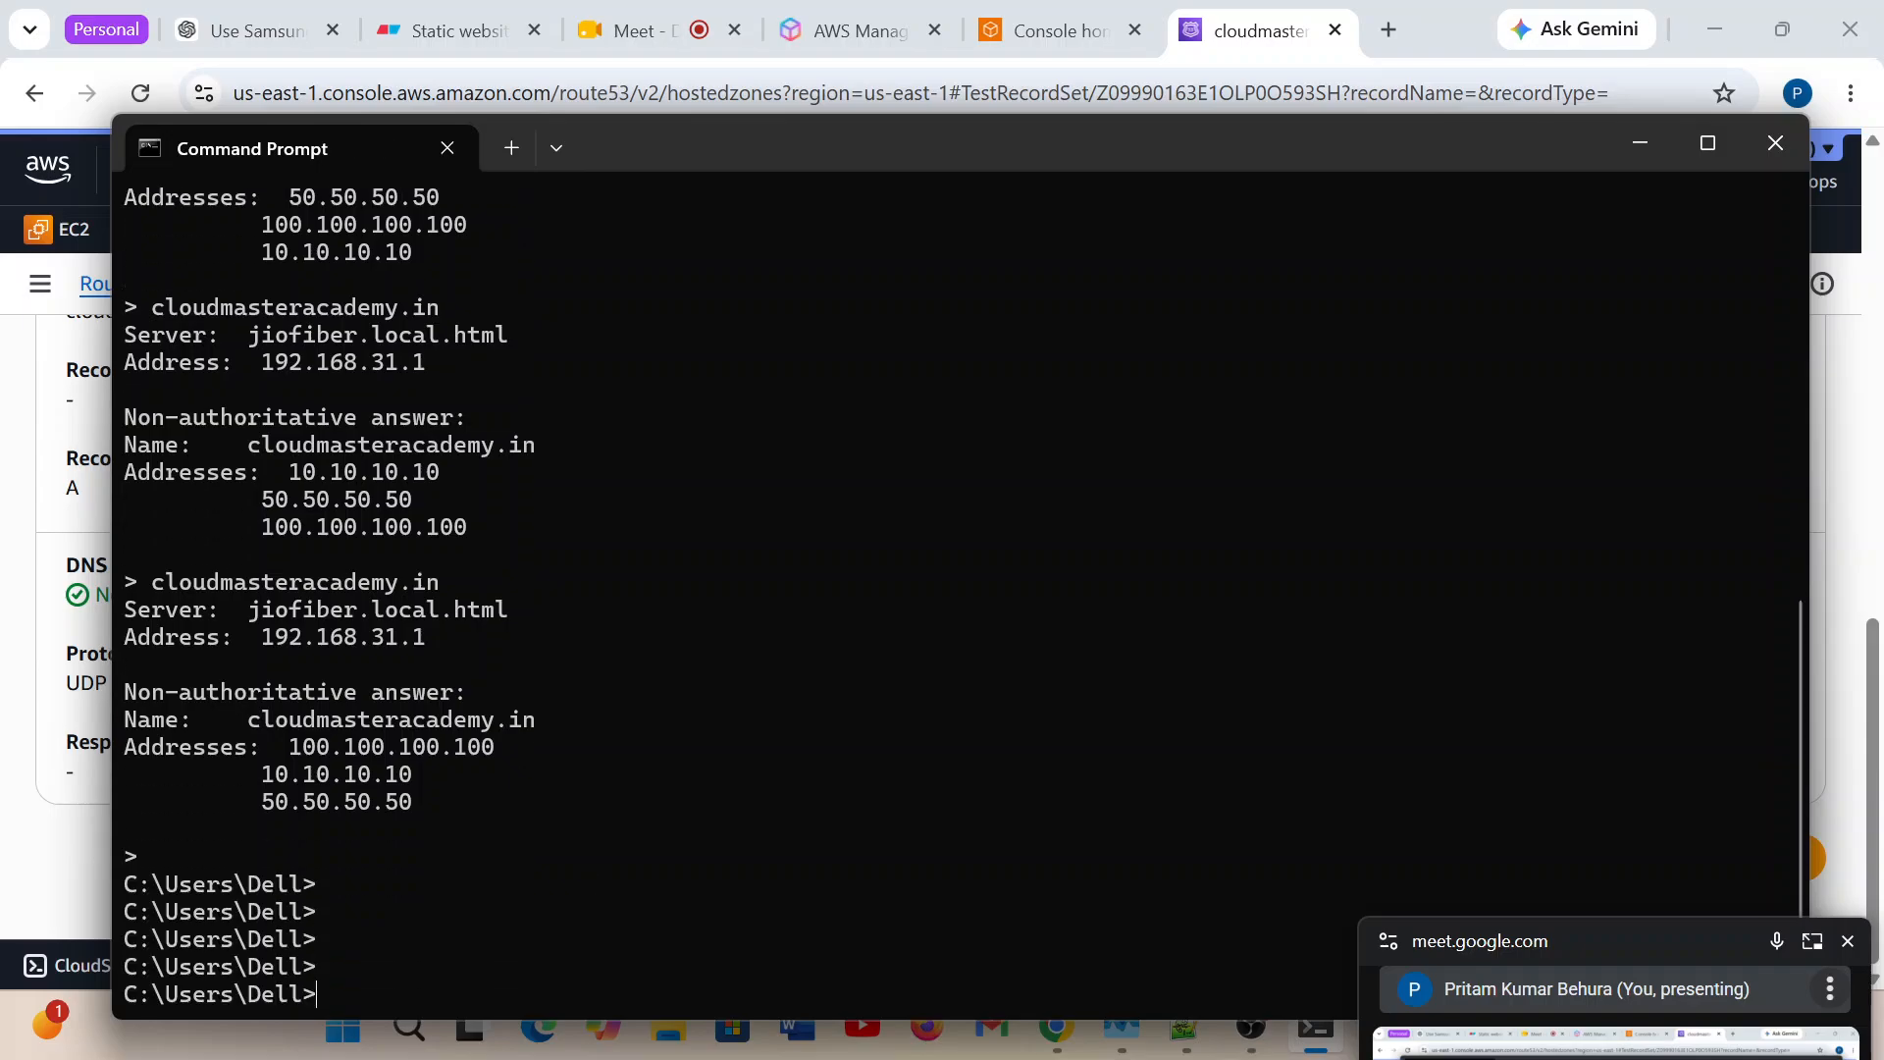
{"action": "type", "text": "cls"}
{"action": "key", "text": "Return"}
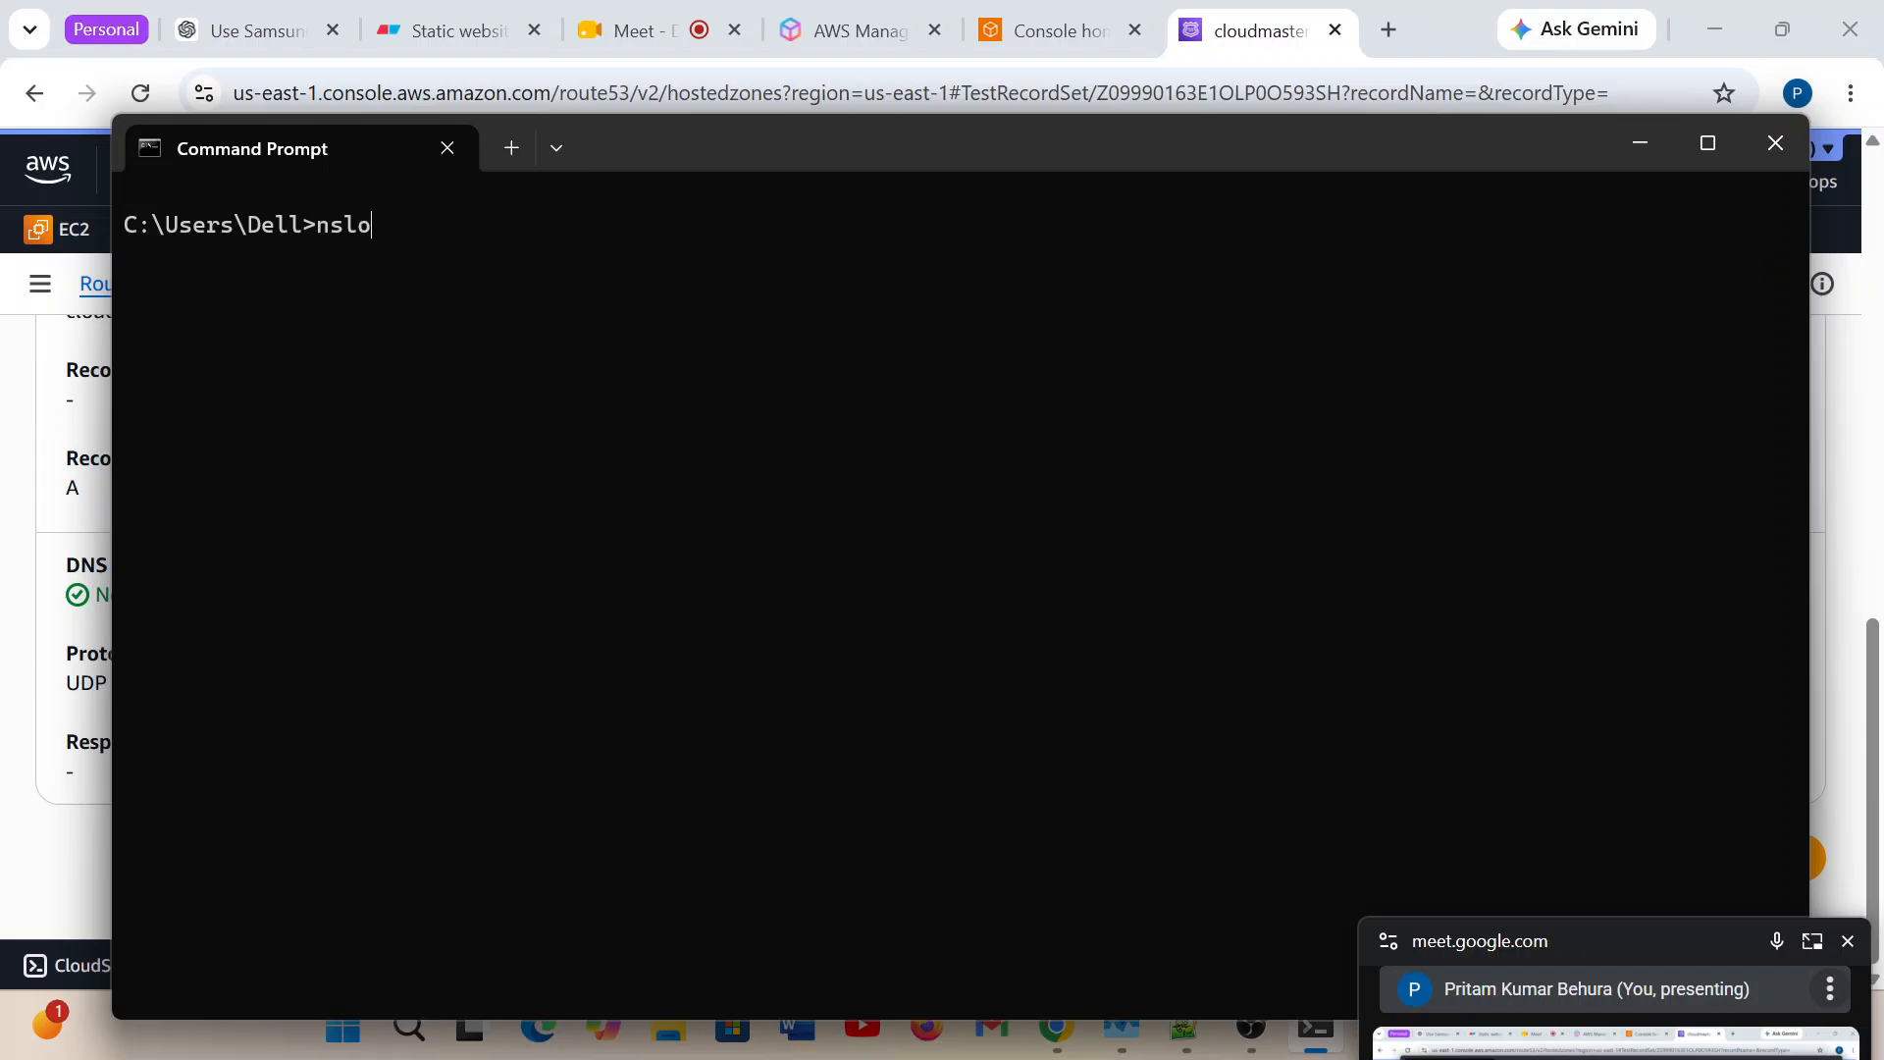
Start nslookup and query learn.cloudmasteracademy.in, then repeat the same query.
{"action": "key", "text": "Return"}
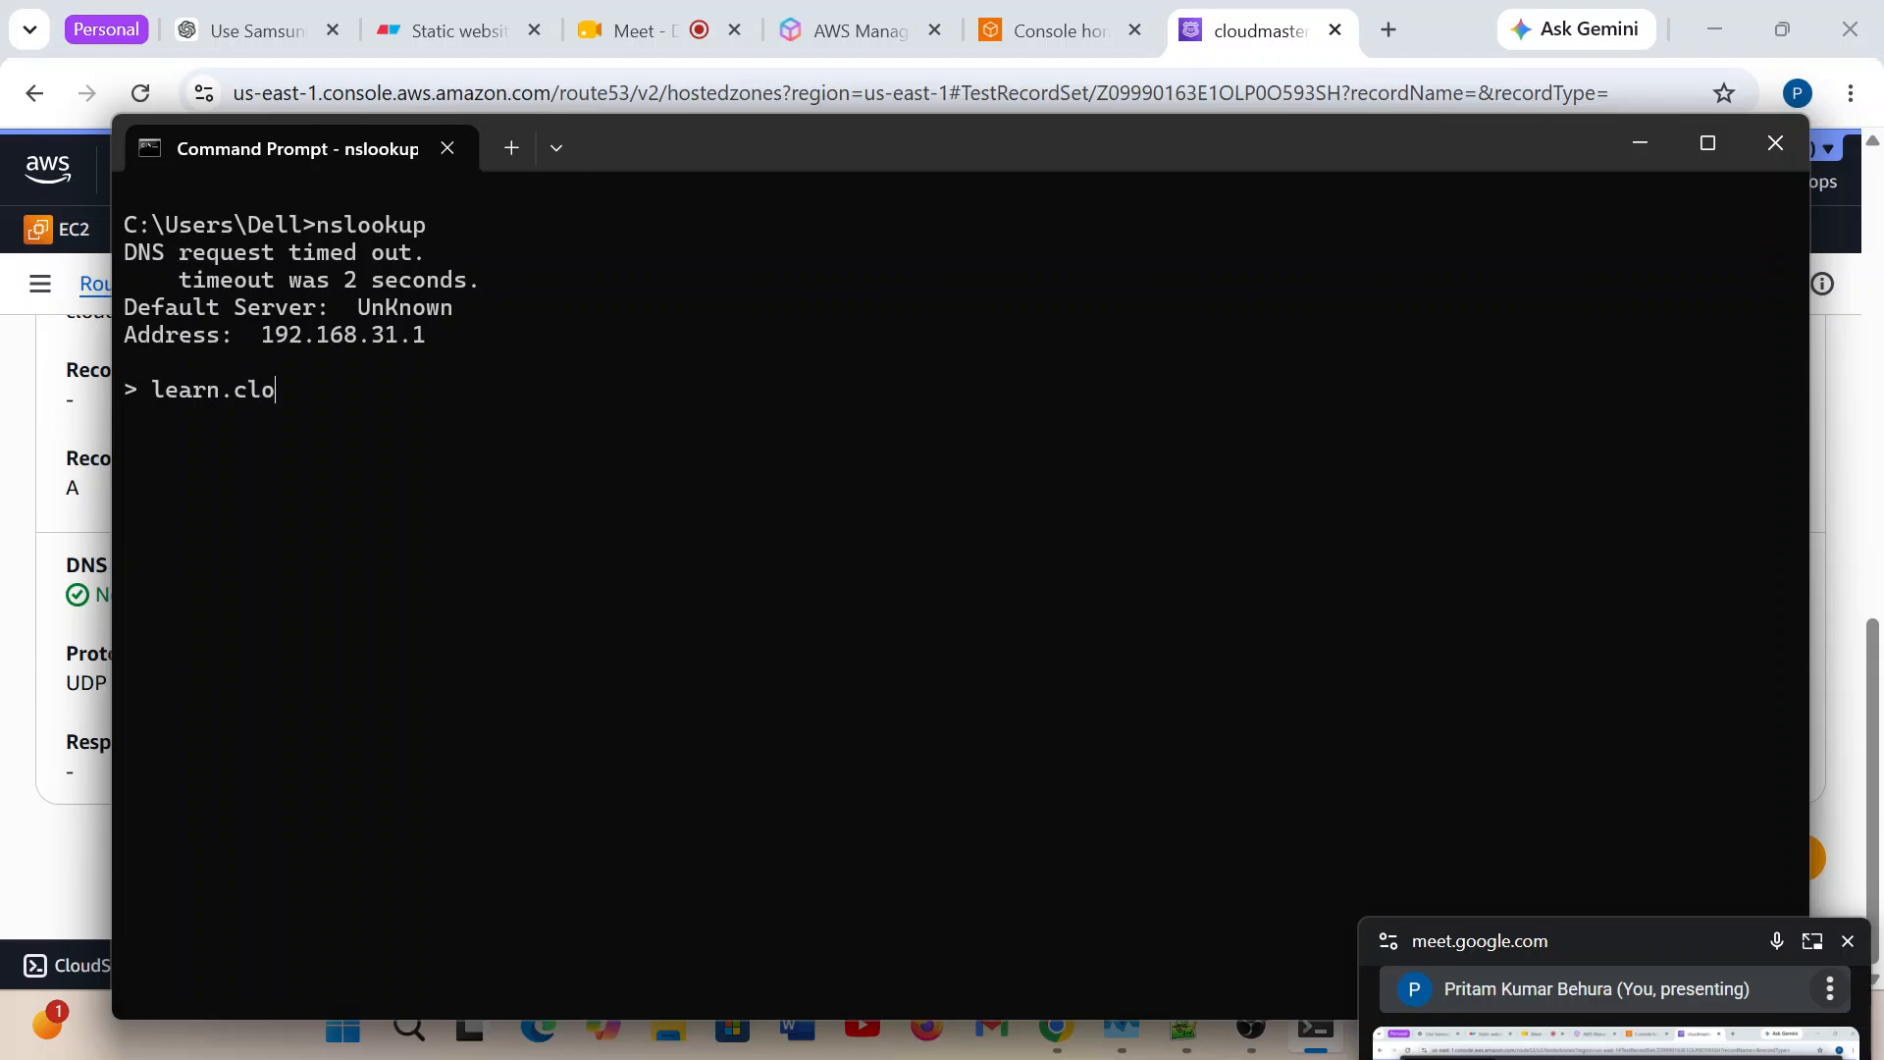
{"action": "type", "text": "steracademy.in"}
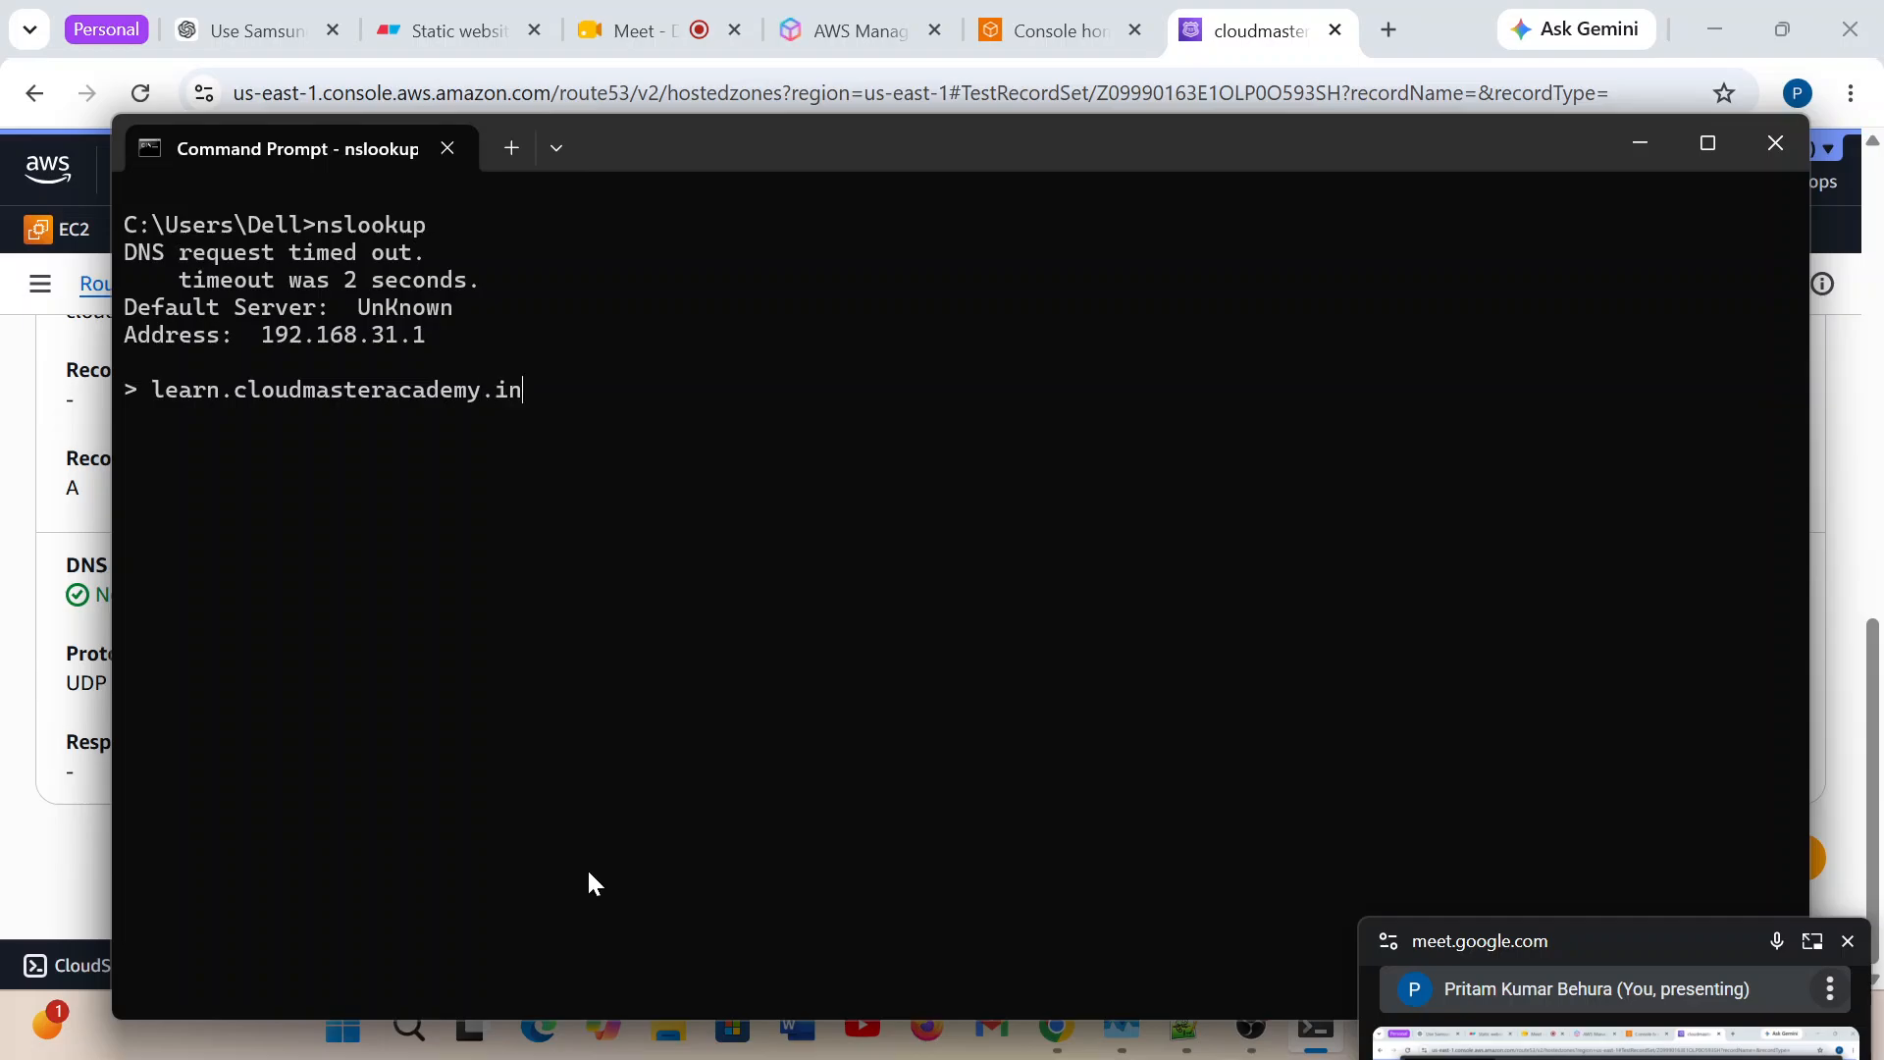
{"action": "left_click_drag", "start_coordinate": [151, 389], "coordinate": [527, 392]}
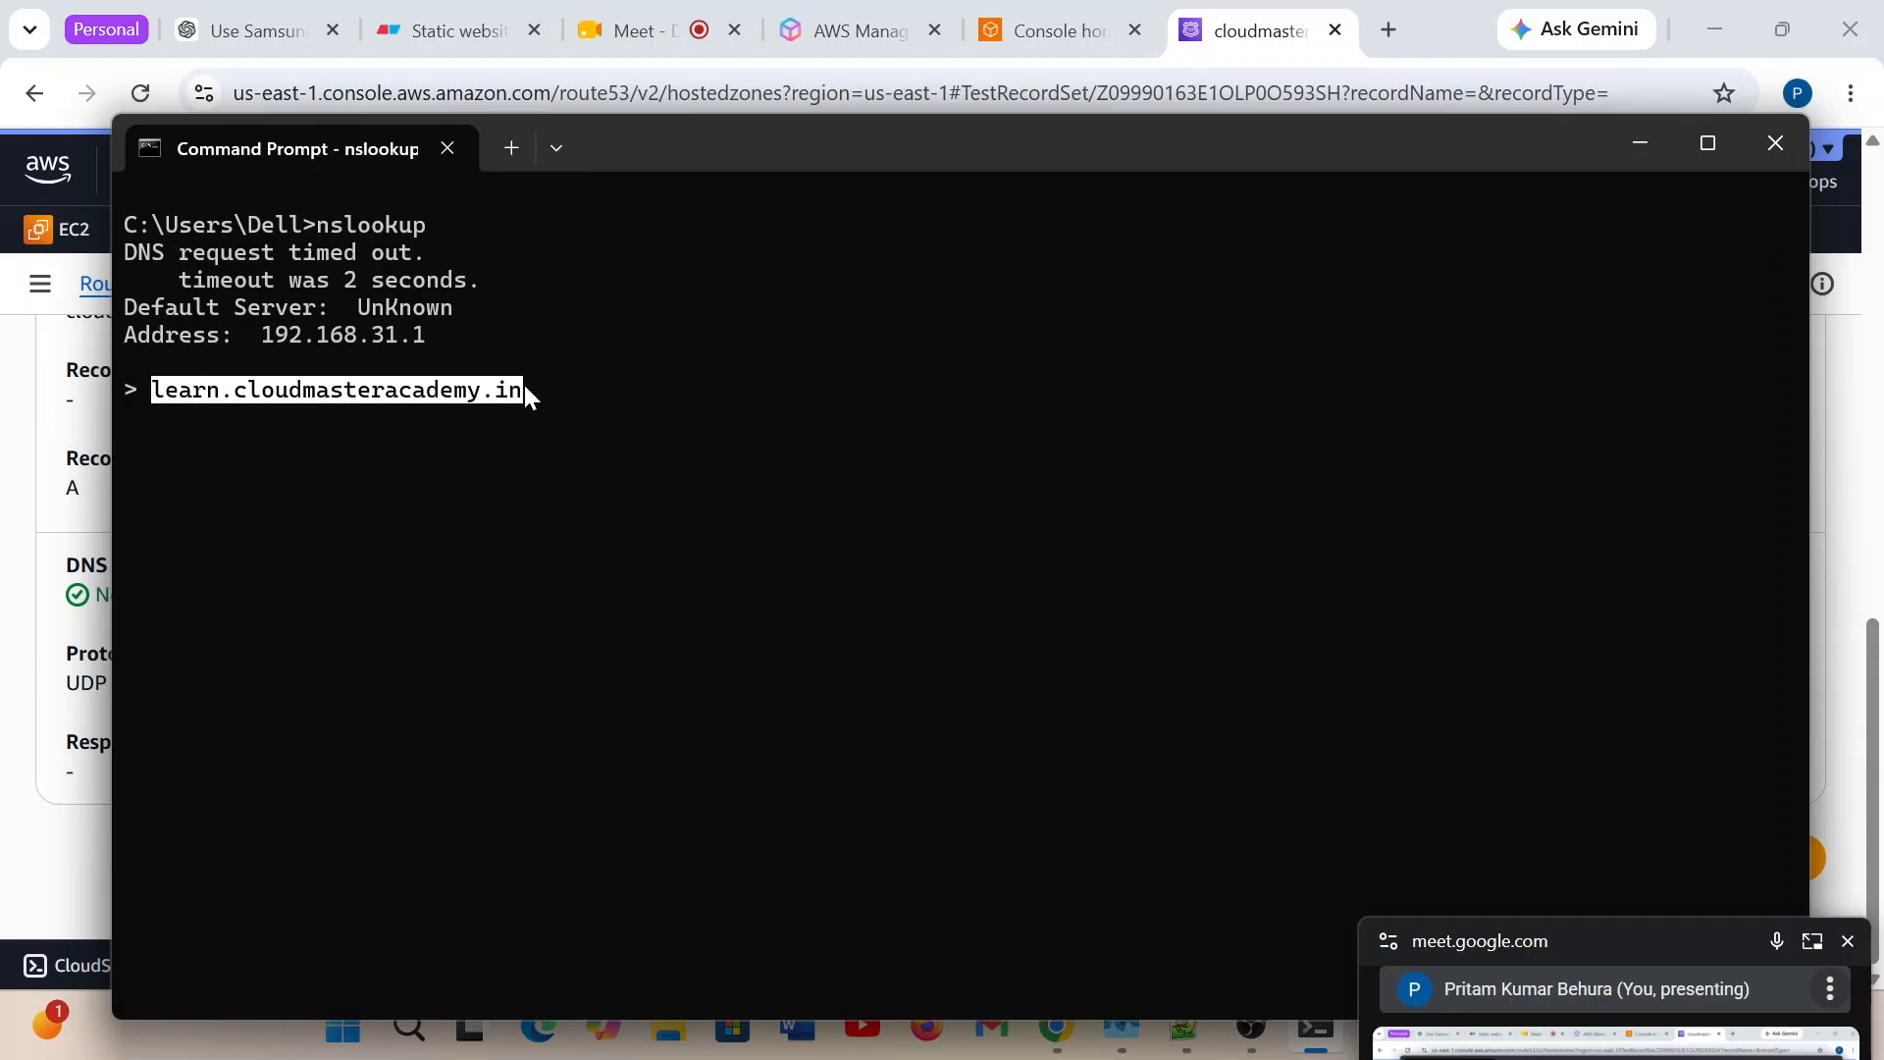
{"action": "left_click", "coordinate": [549, 426]}
{"action": "key", "text": "Return"}
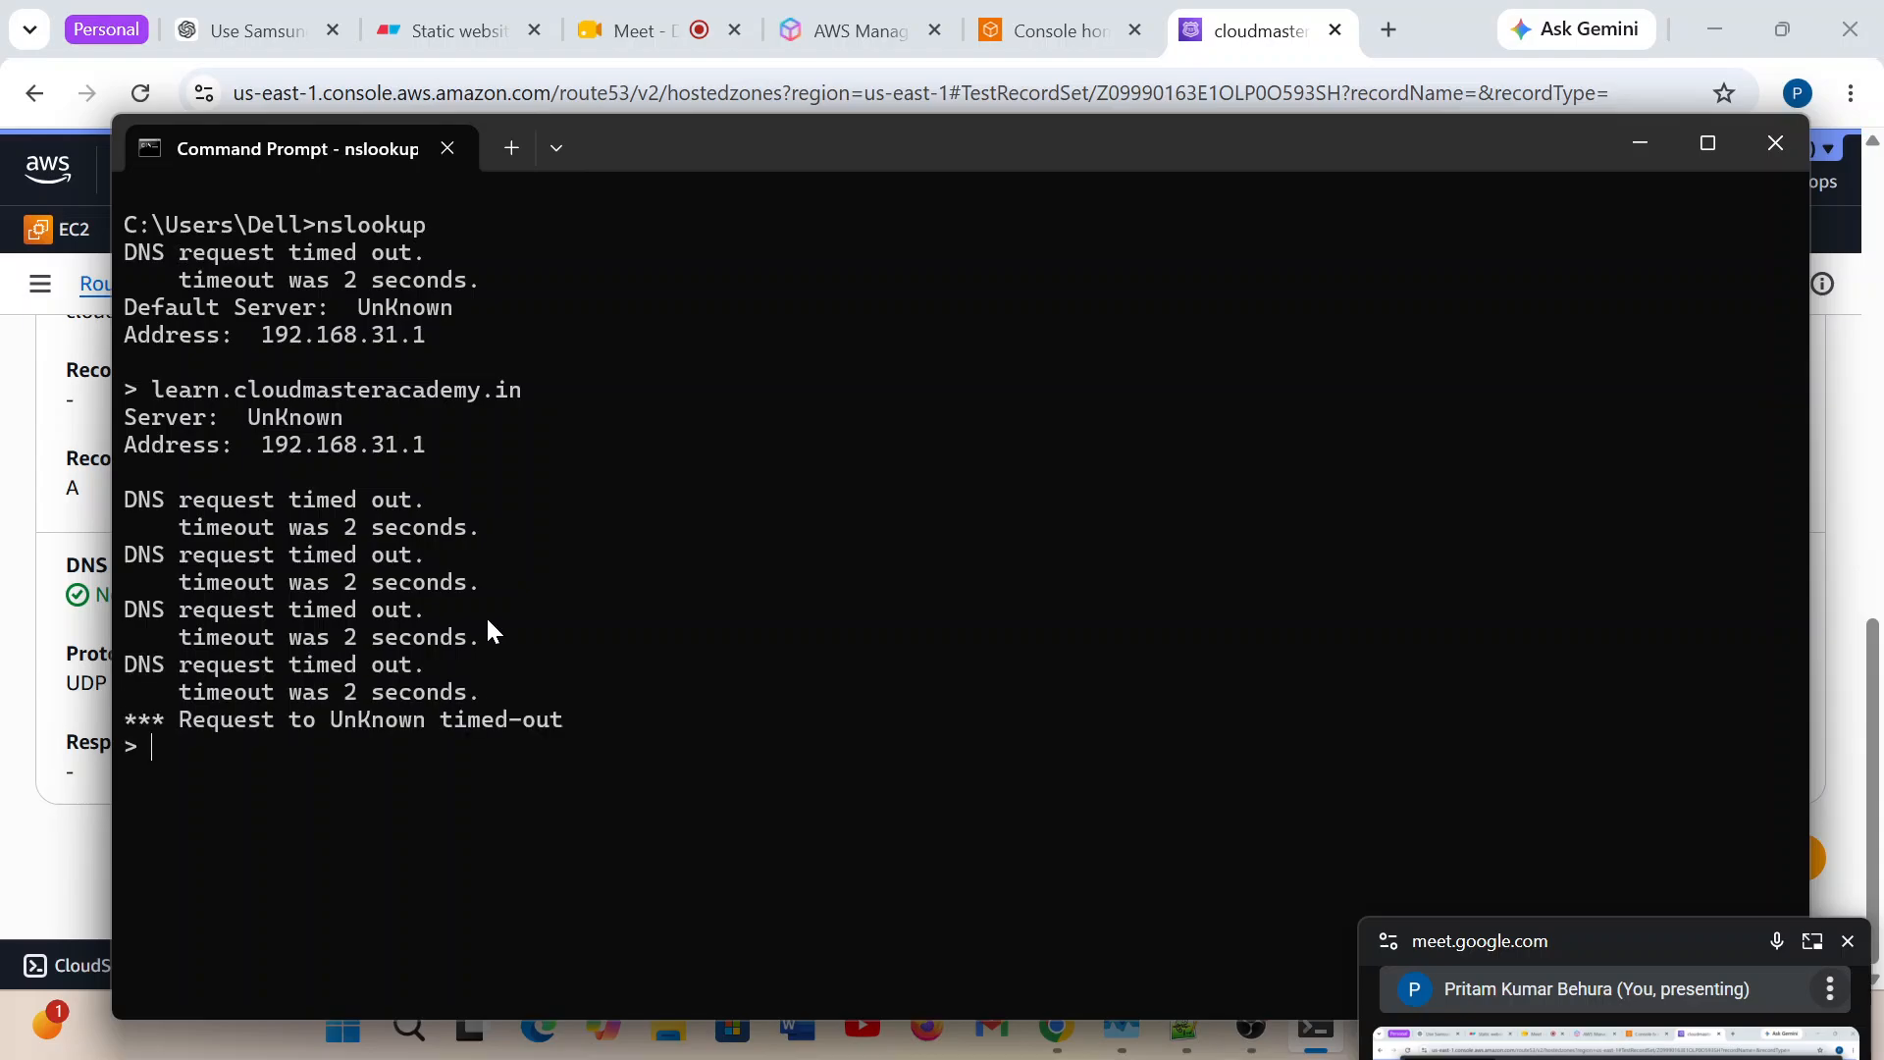
{"action": "key", "text": "Up"}
{"action": "key", "text": "Return"}
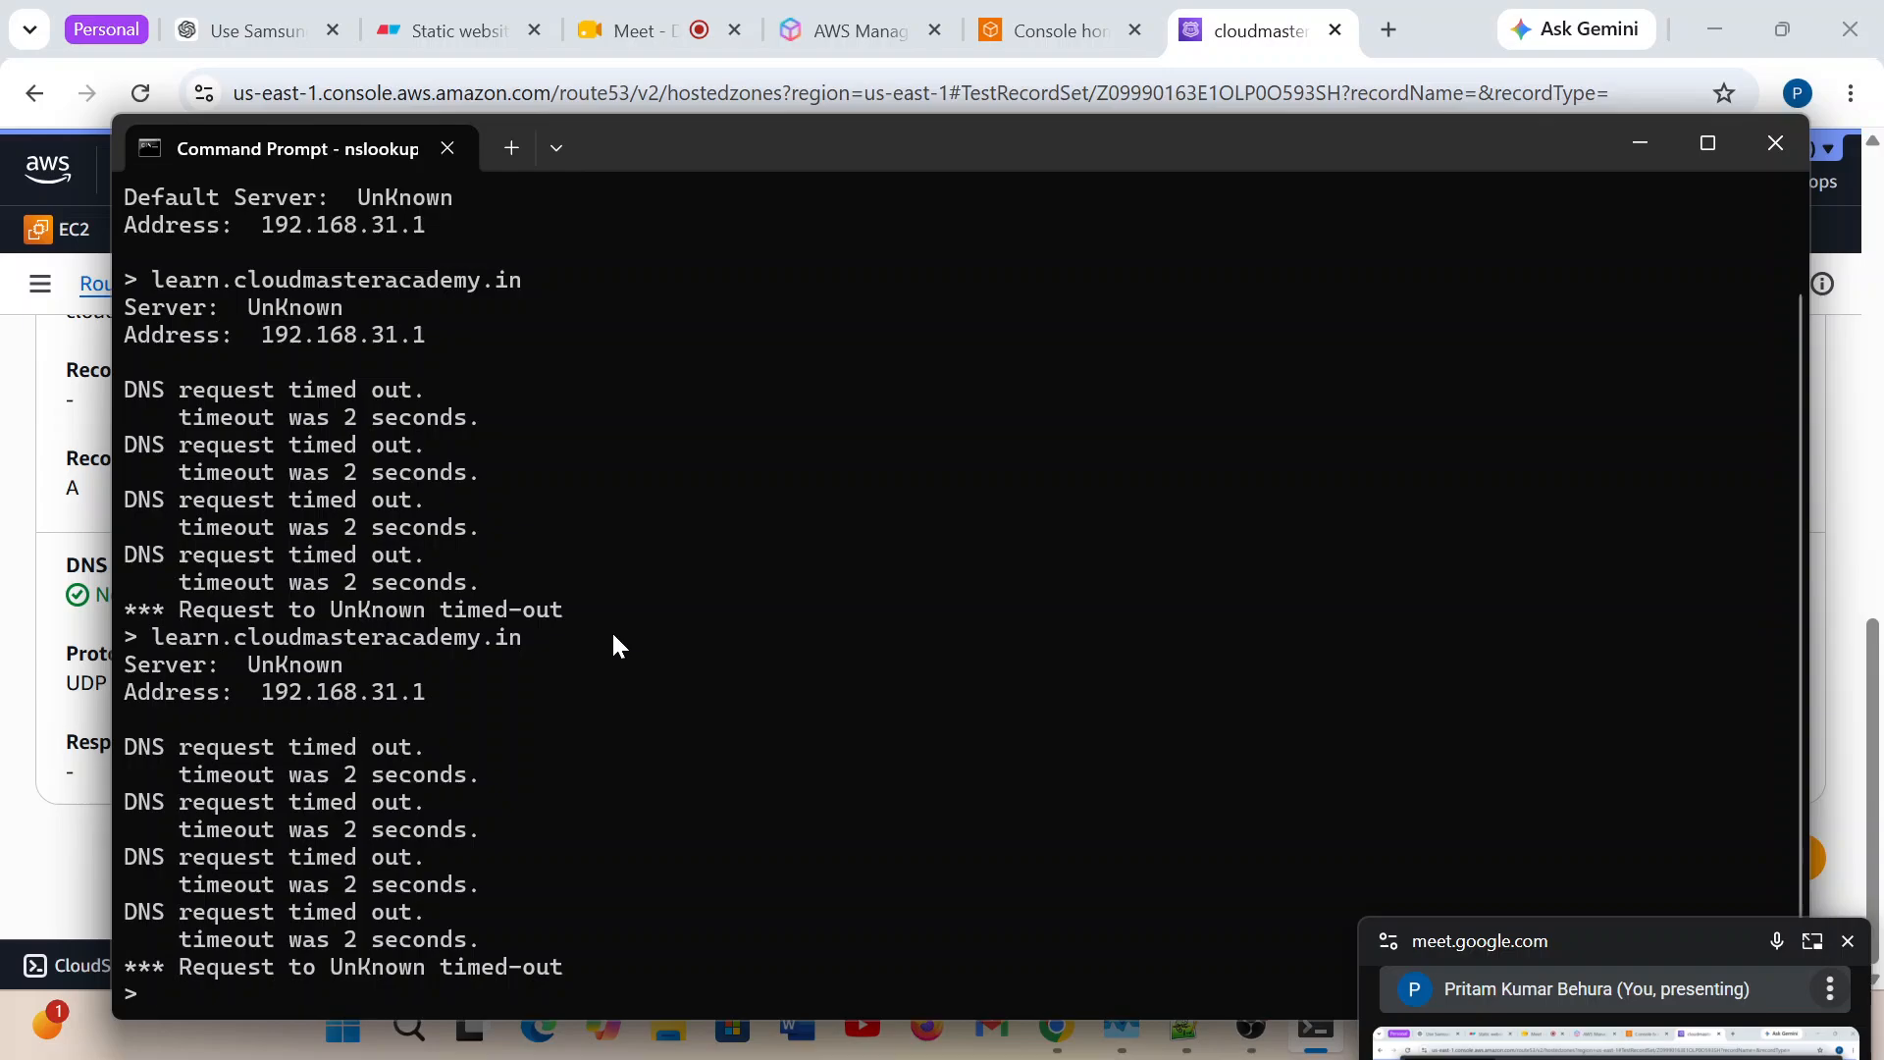
Minimize Command Prompt, open the in-call messages in Google Meet and select the IP address a participant sent.
{"action": "left_click", "coordinate": [1641, 142]}
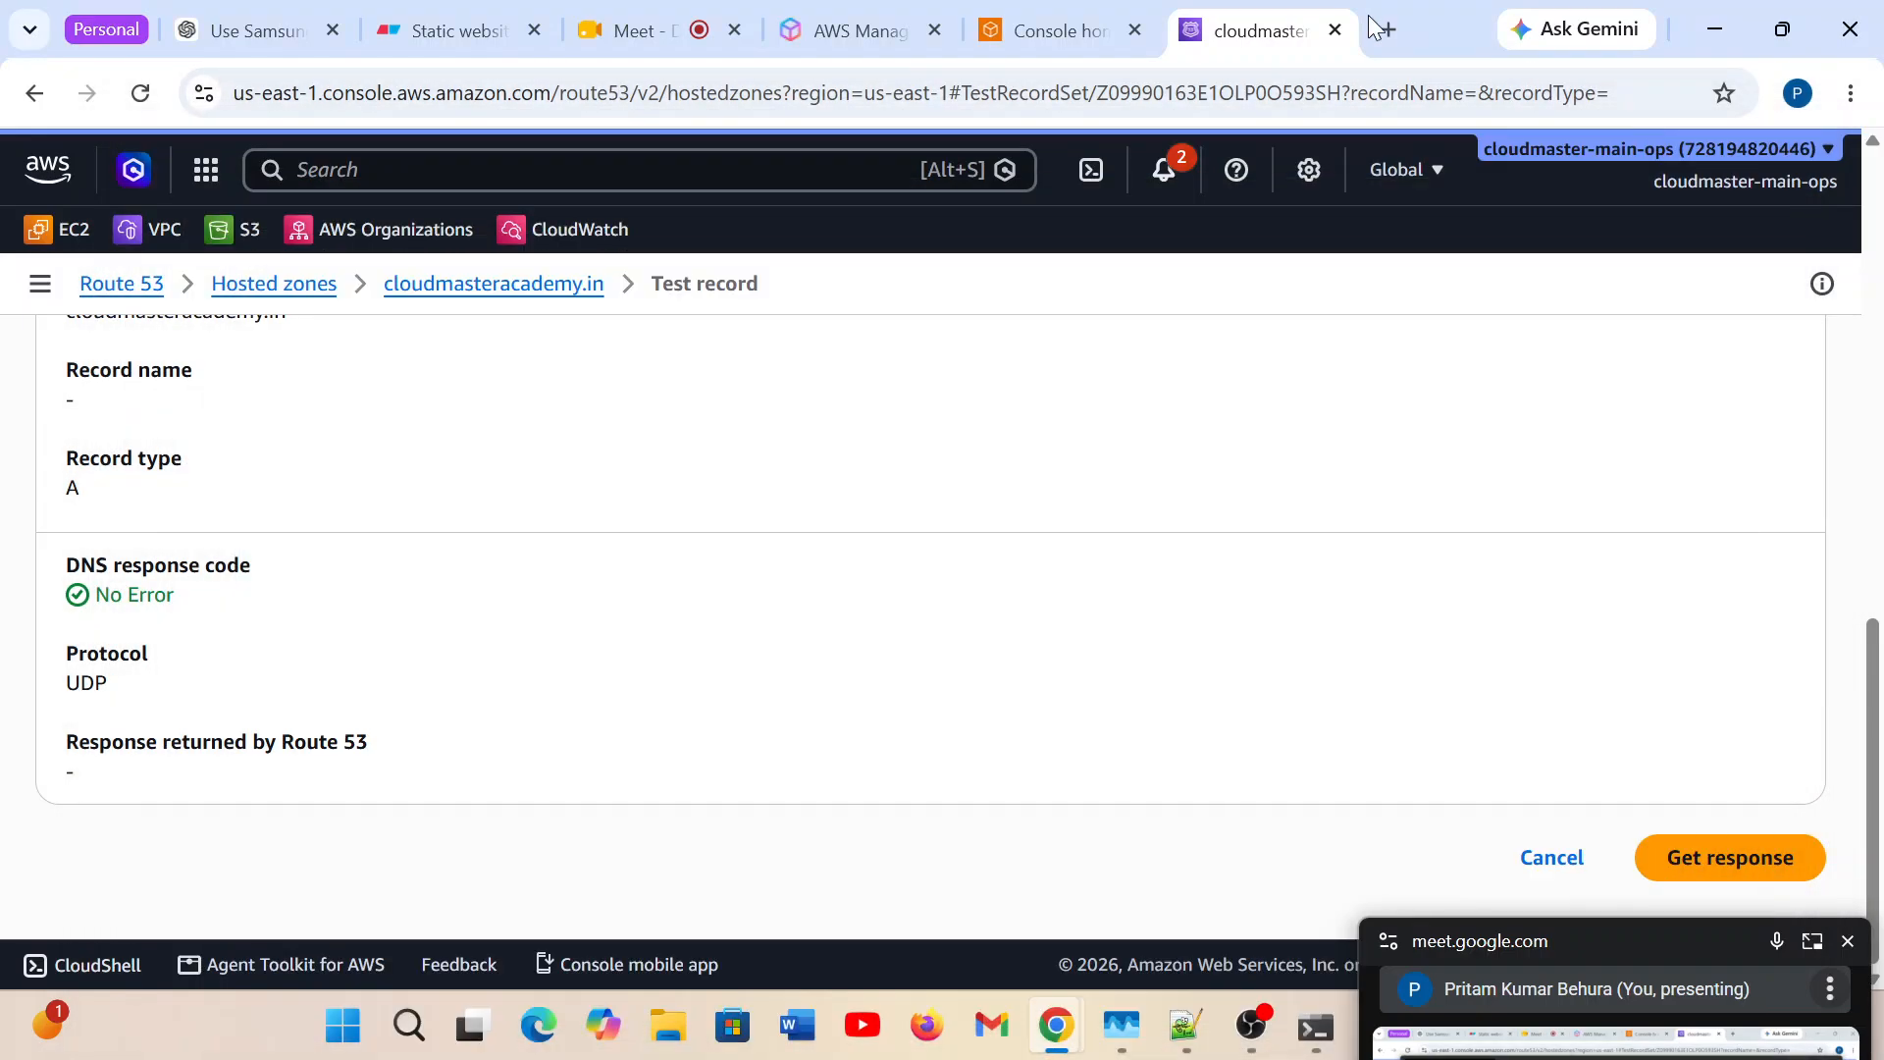
{"action": "left_click", "coordinate": [659, 34]}
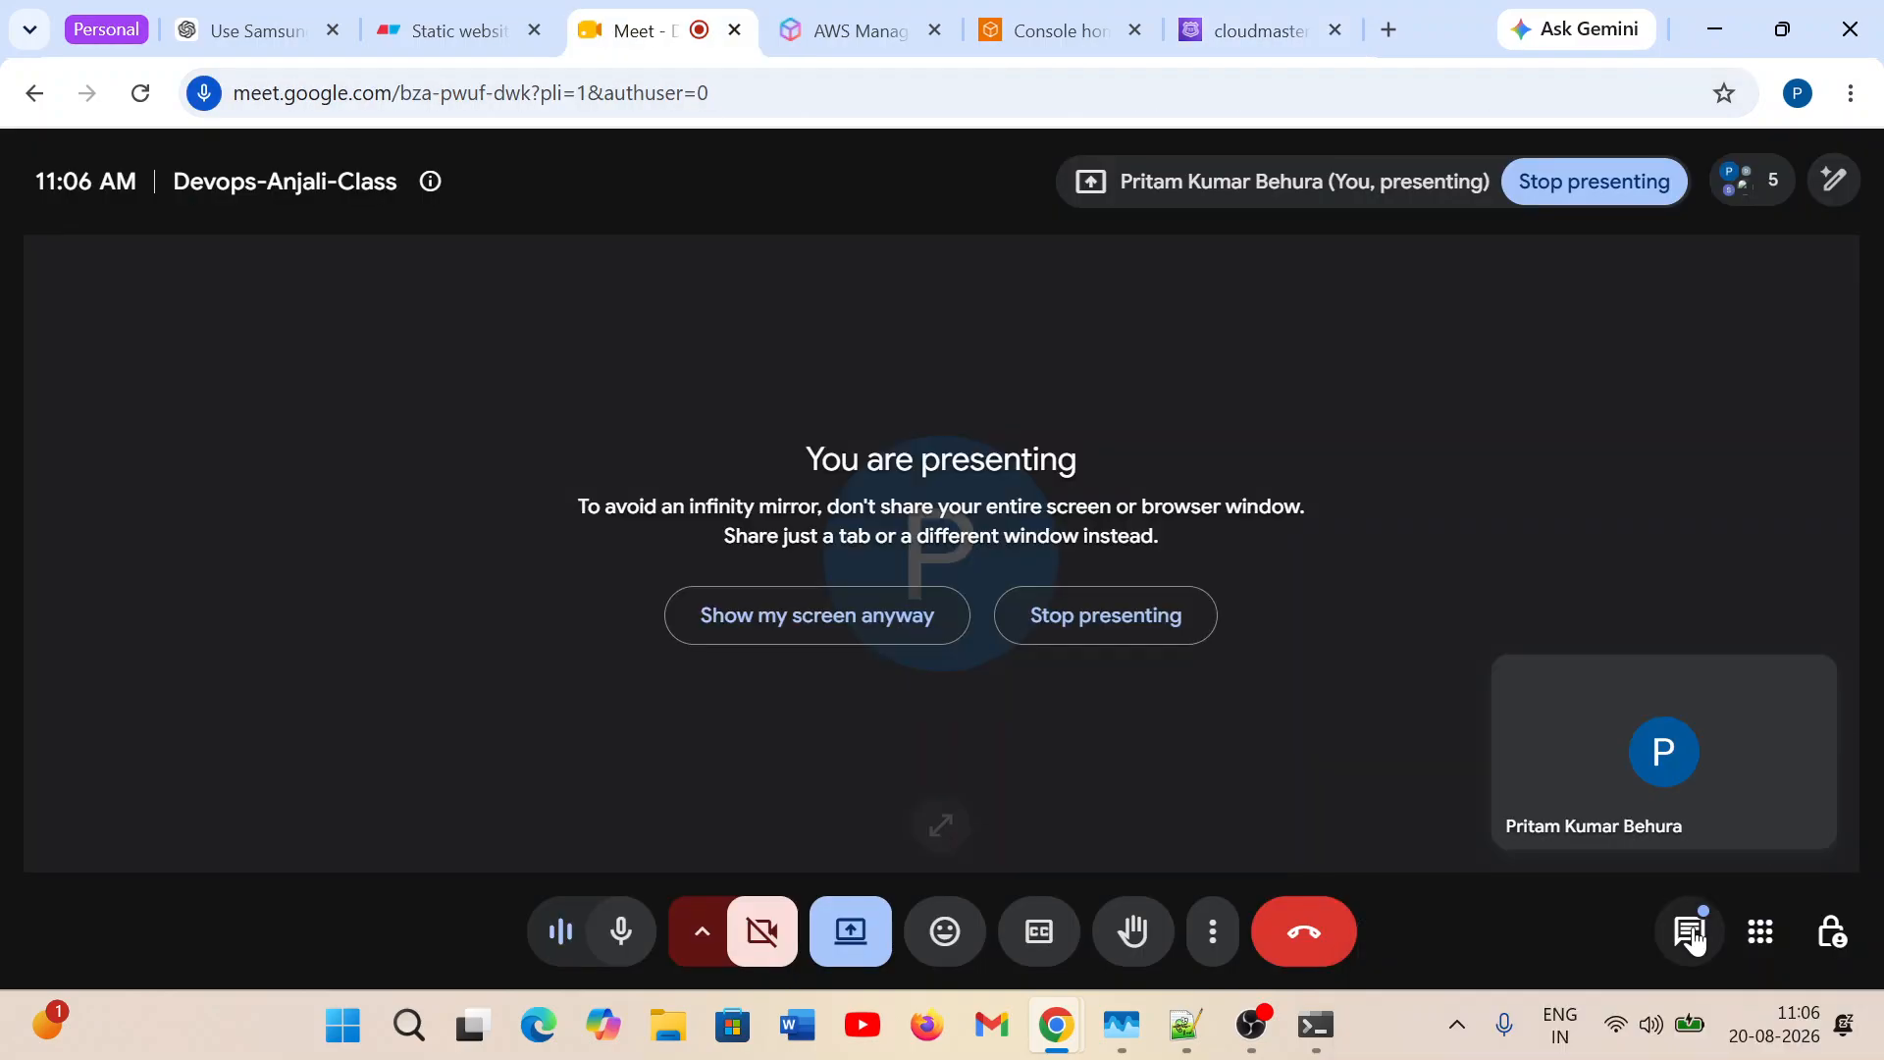
{"action": "left_click", "coordinate": [1689, 930]}
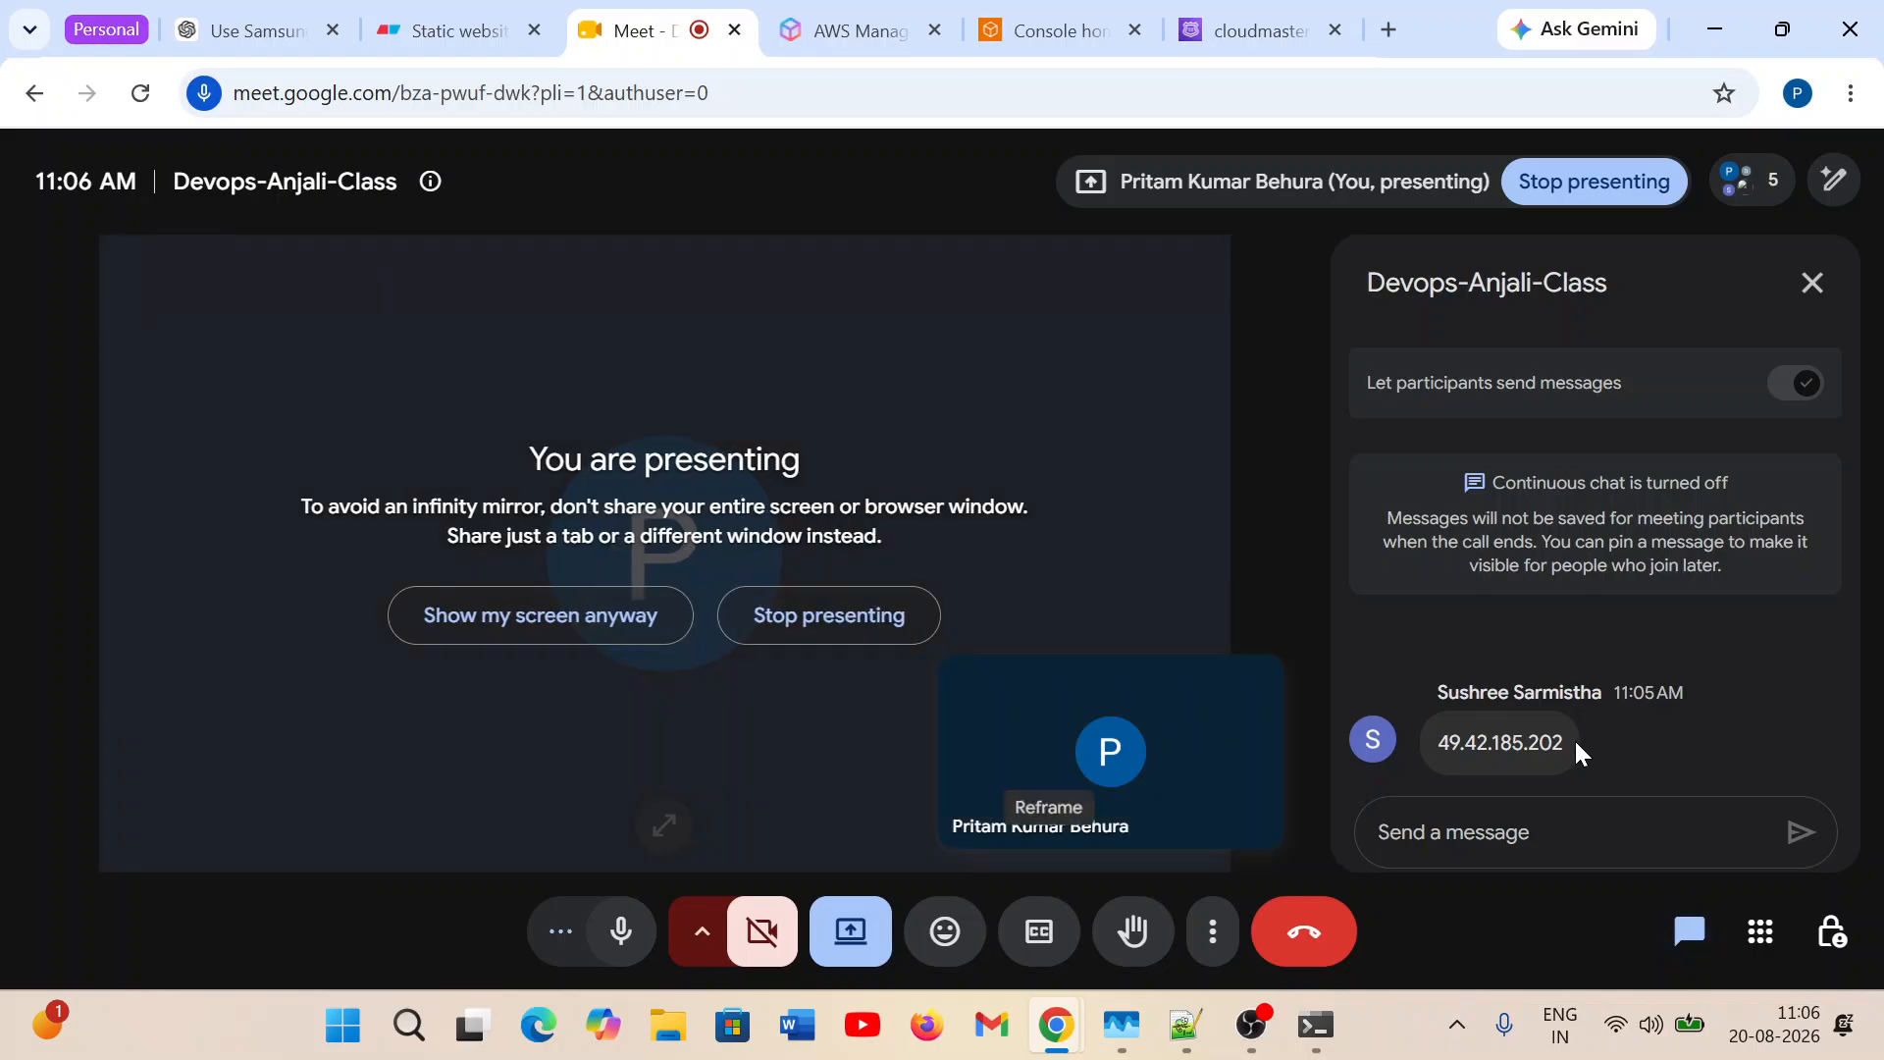
{"action": "left_click_drag", "start_coordinate": [1570, 738], "coordinate": [1436, 744]}
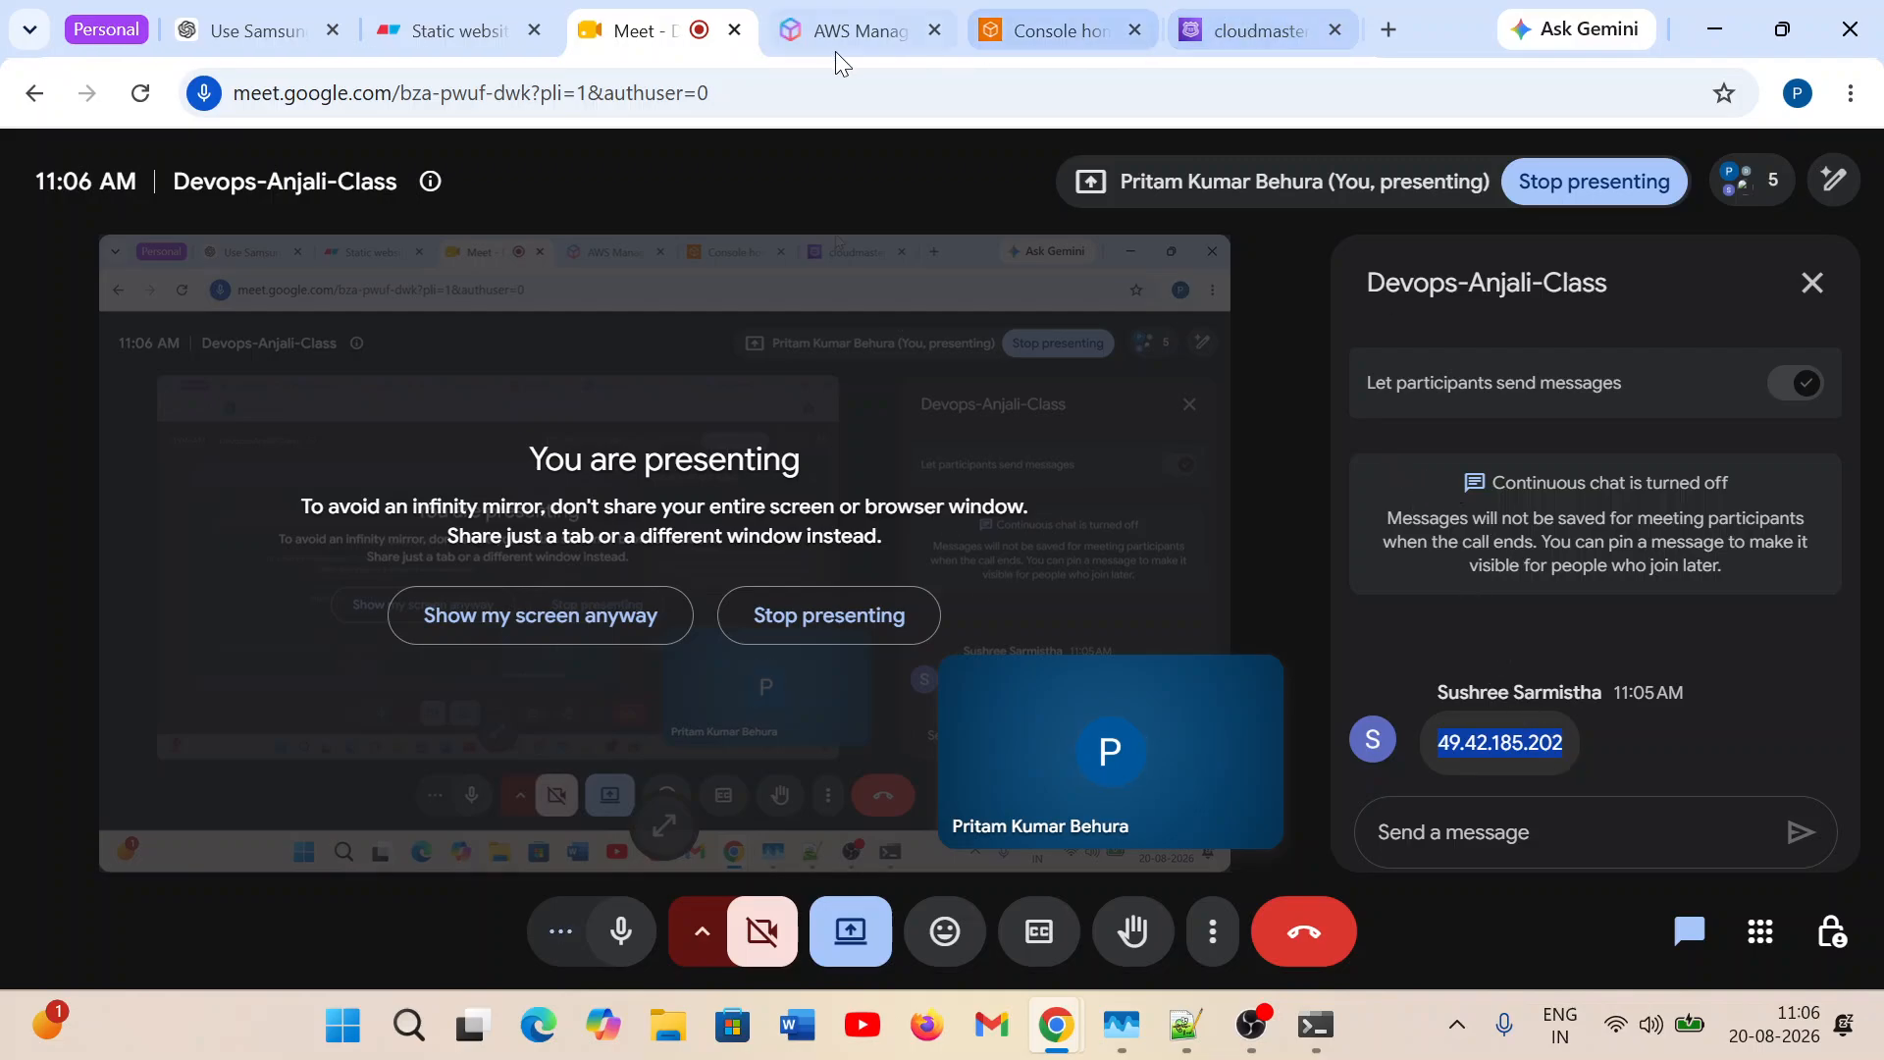
Return to Route 53 and open the test-range CIDR collection under IP-based routing.
{"action": "left_click", "coordinate": [1239, 30]}
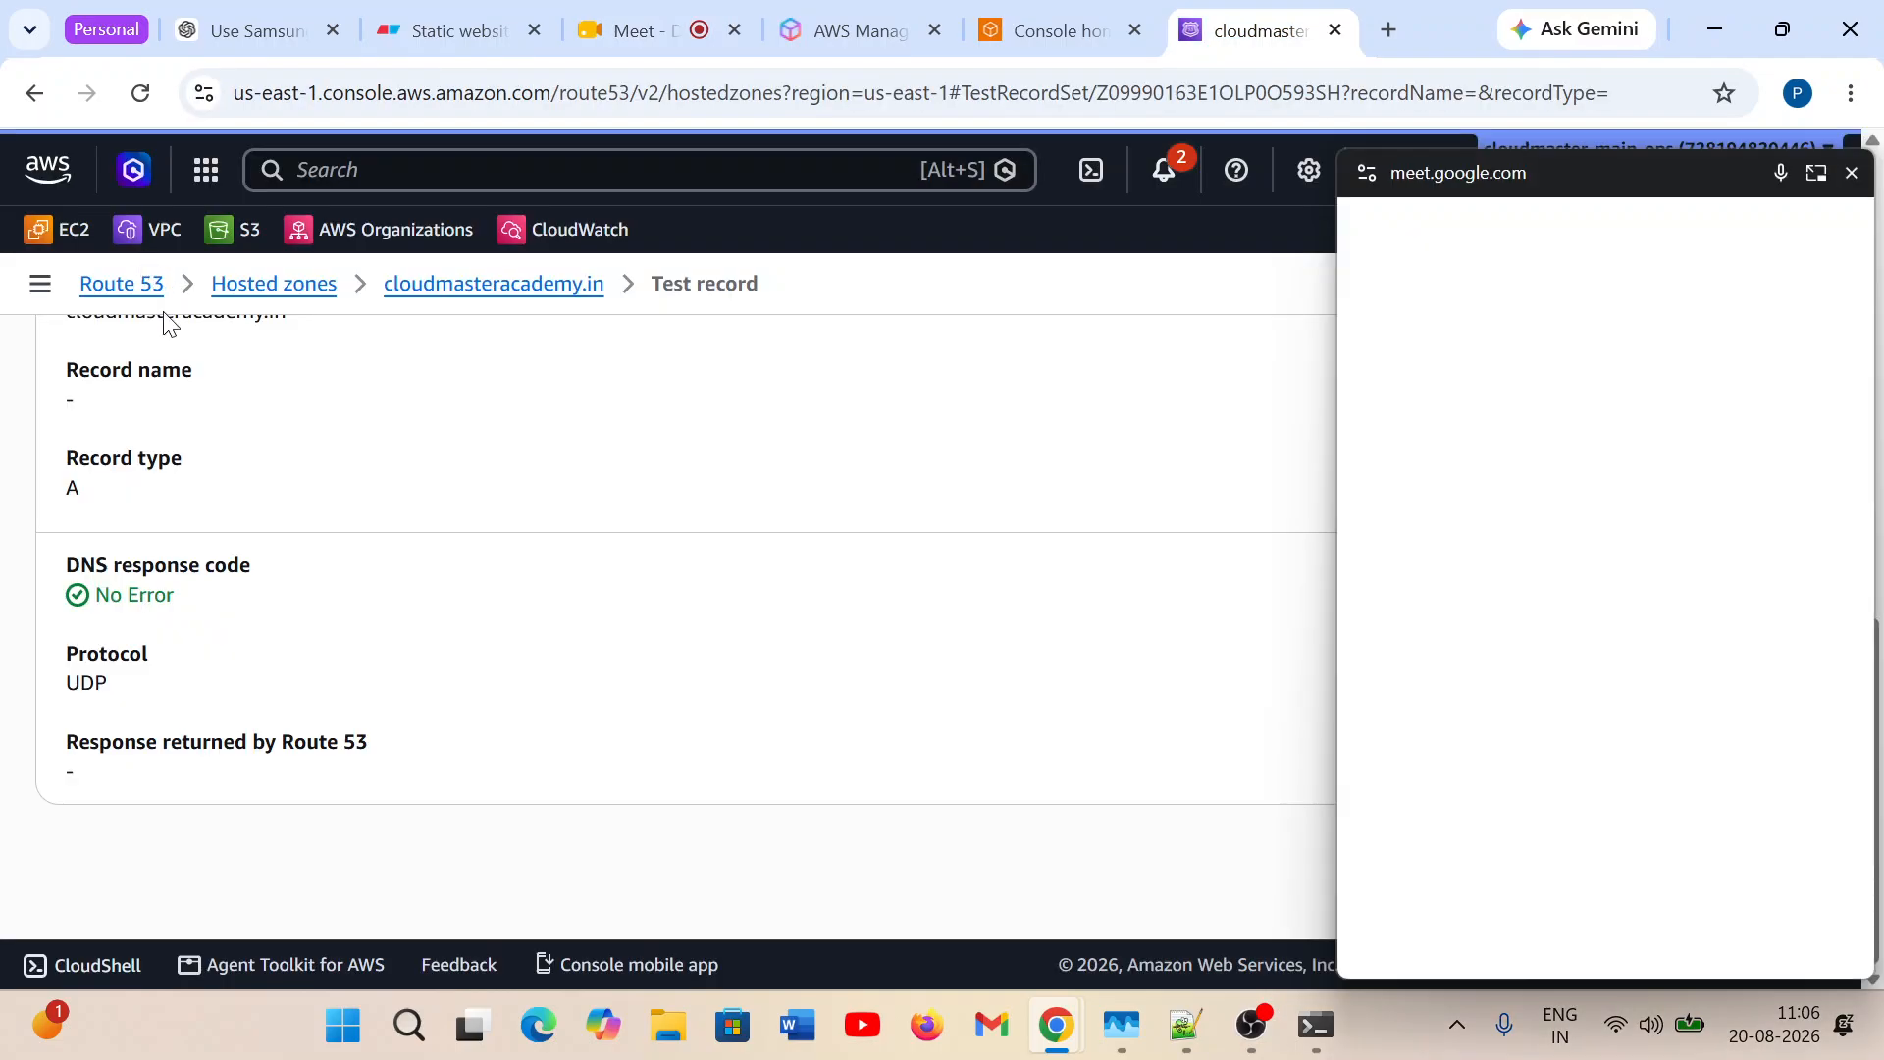
{"action": "left_click", "coordinate": [41, 284]}
{"action": "scroll", "coordinate": [148, 816], "scroll_direction": "down", "scroll_amount": 6}
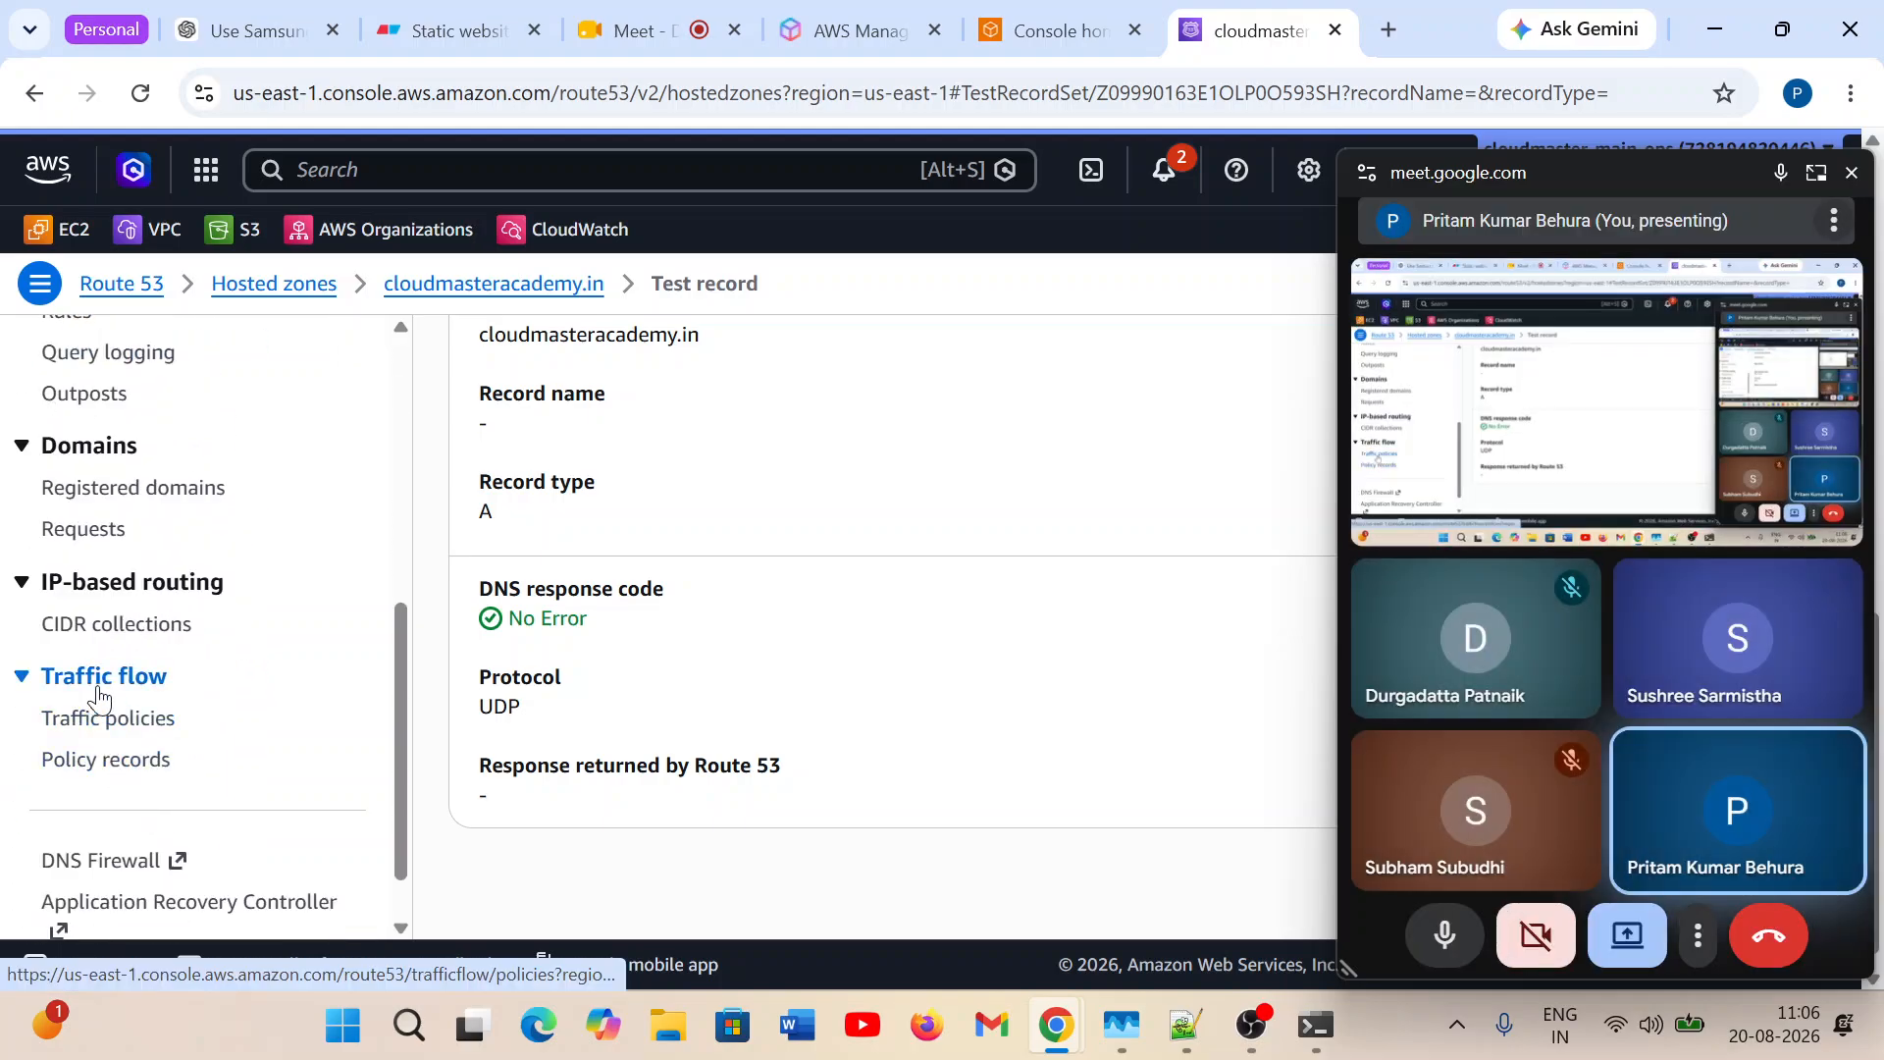
{"action": "left_click", "coordinate": [138, 628]}
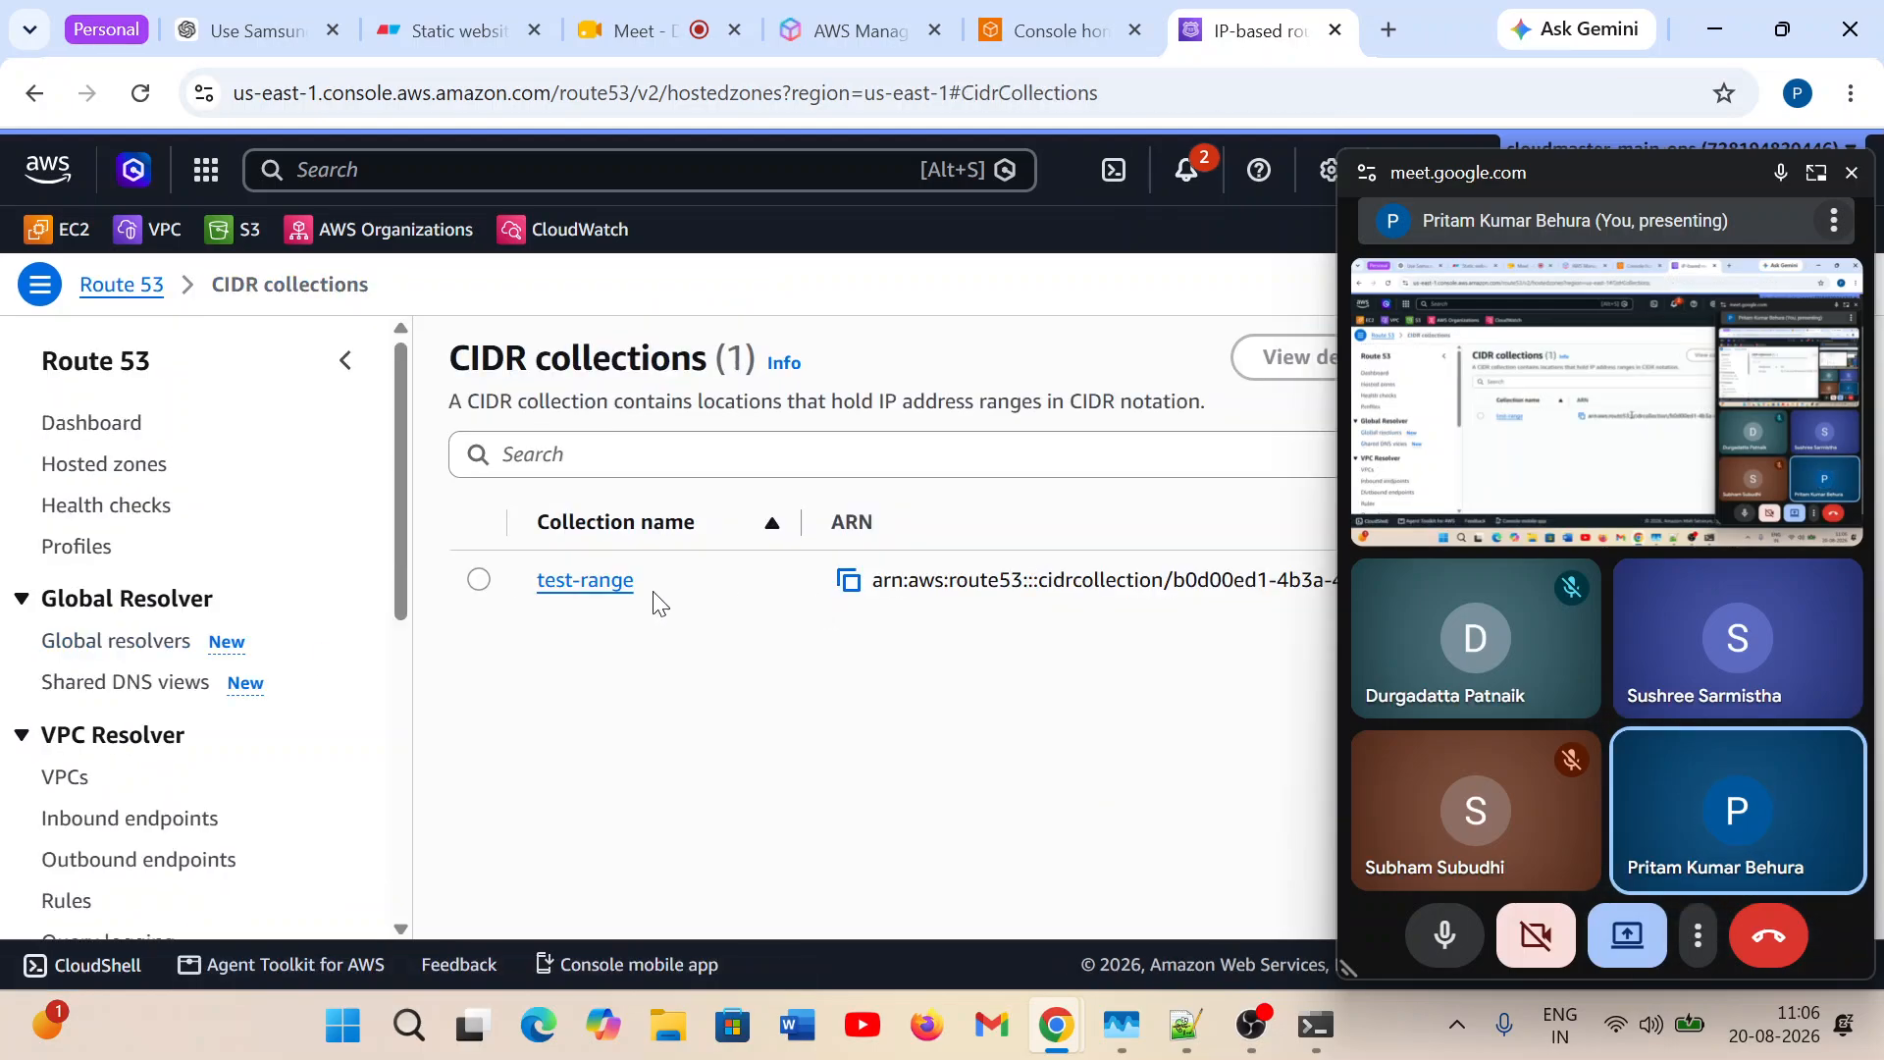
{"action": "left_click", "coordinate": [552, 587]}
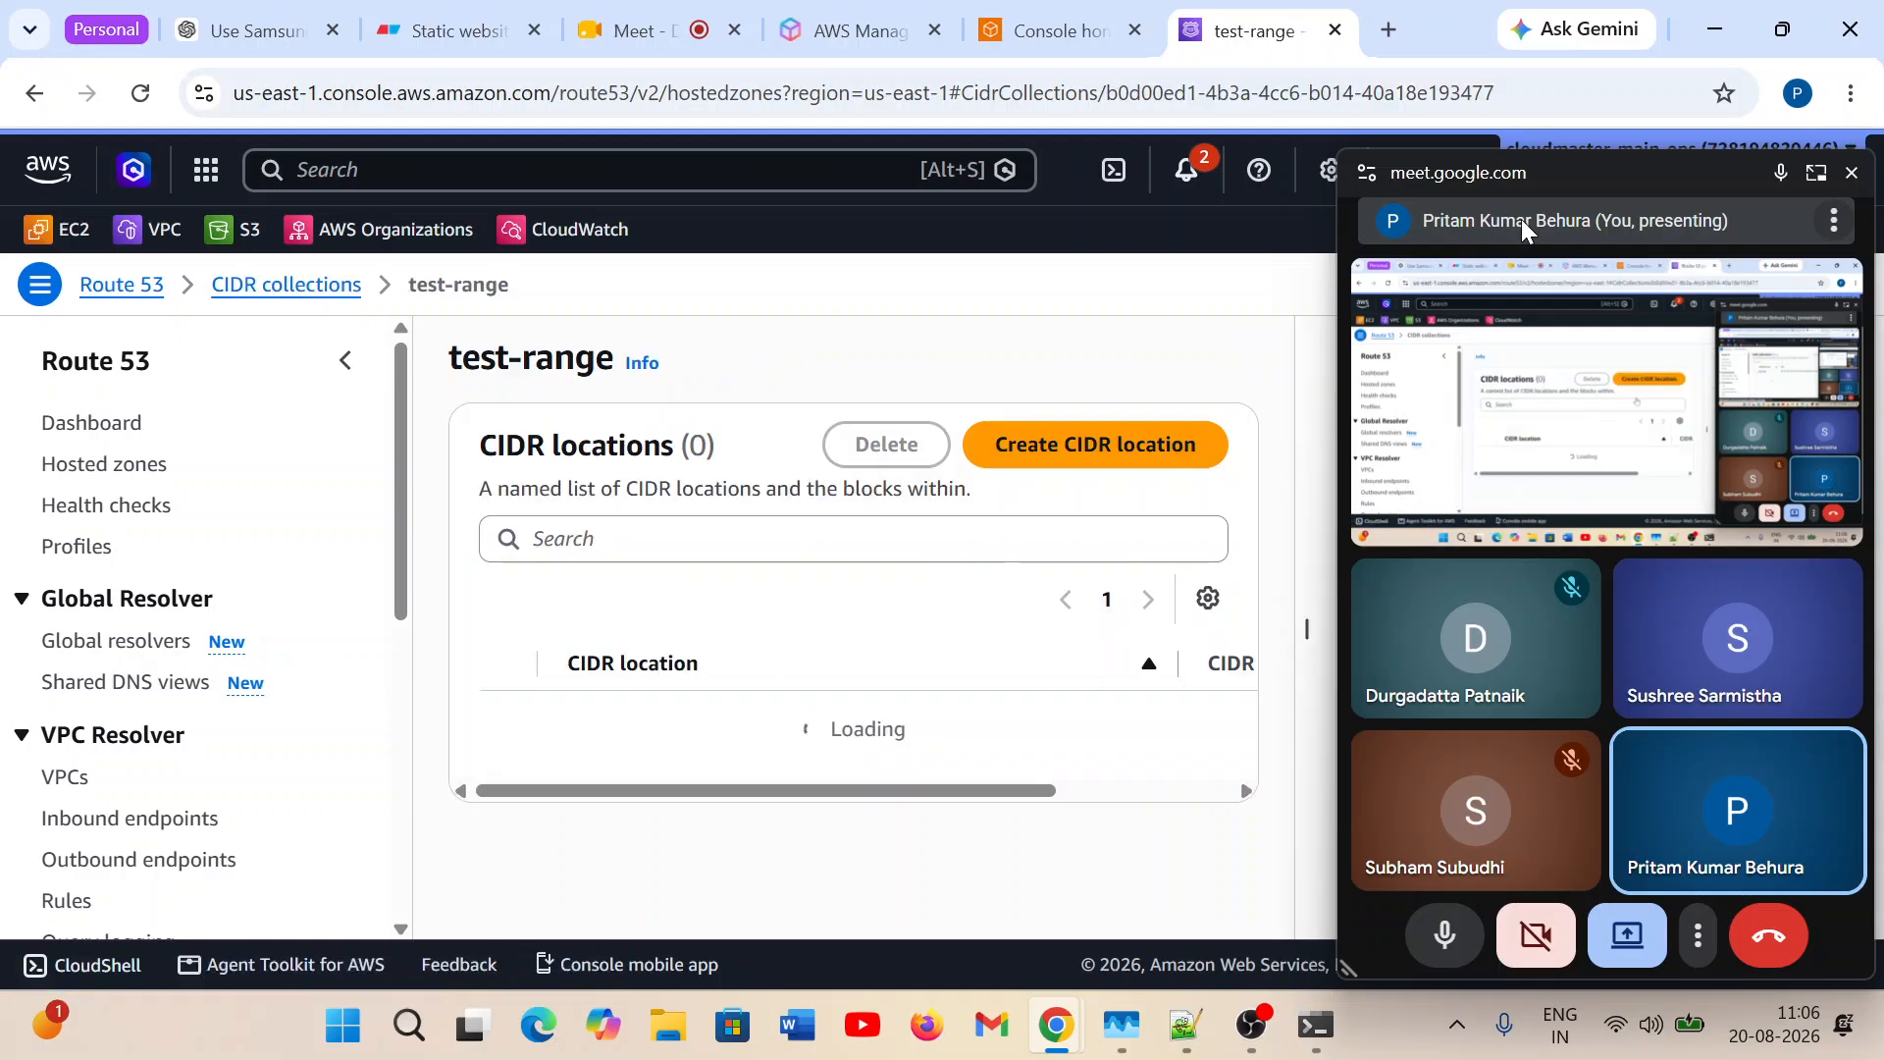
Close the floating Meet window, select the karnataka location and examine the CIDR blocks of both locations.
{"action": "left_click", "coordinate": [1852, 172]}
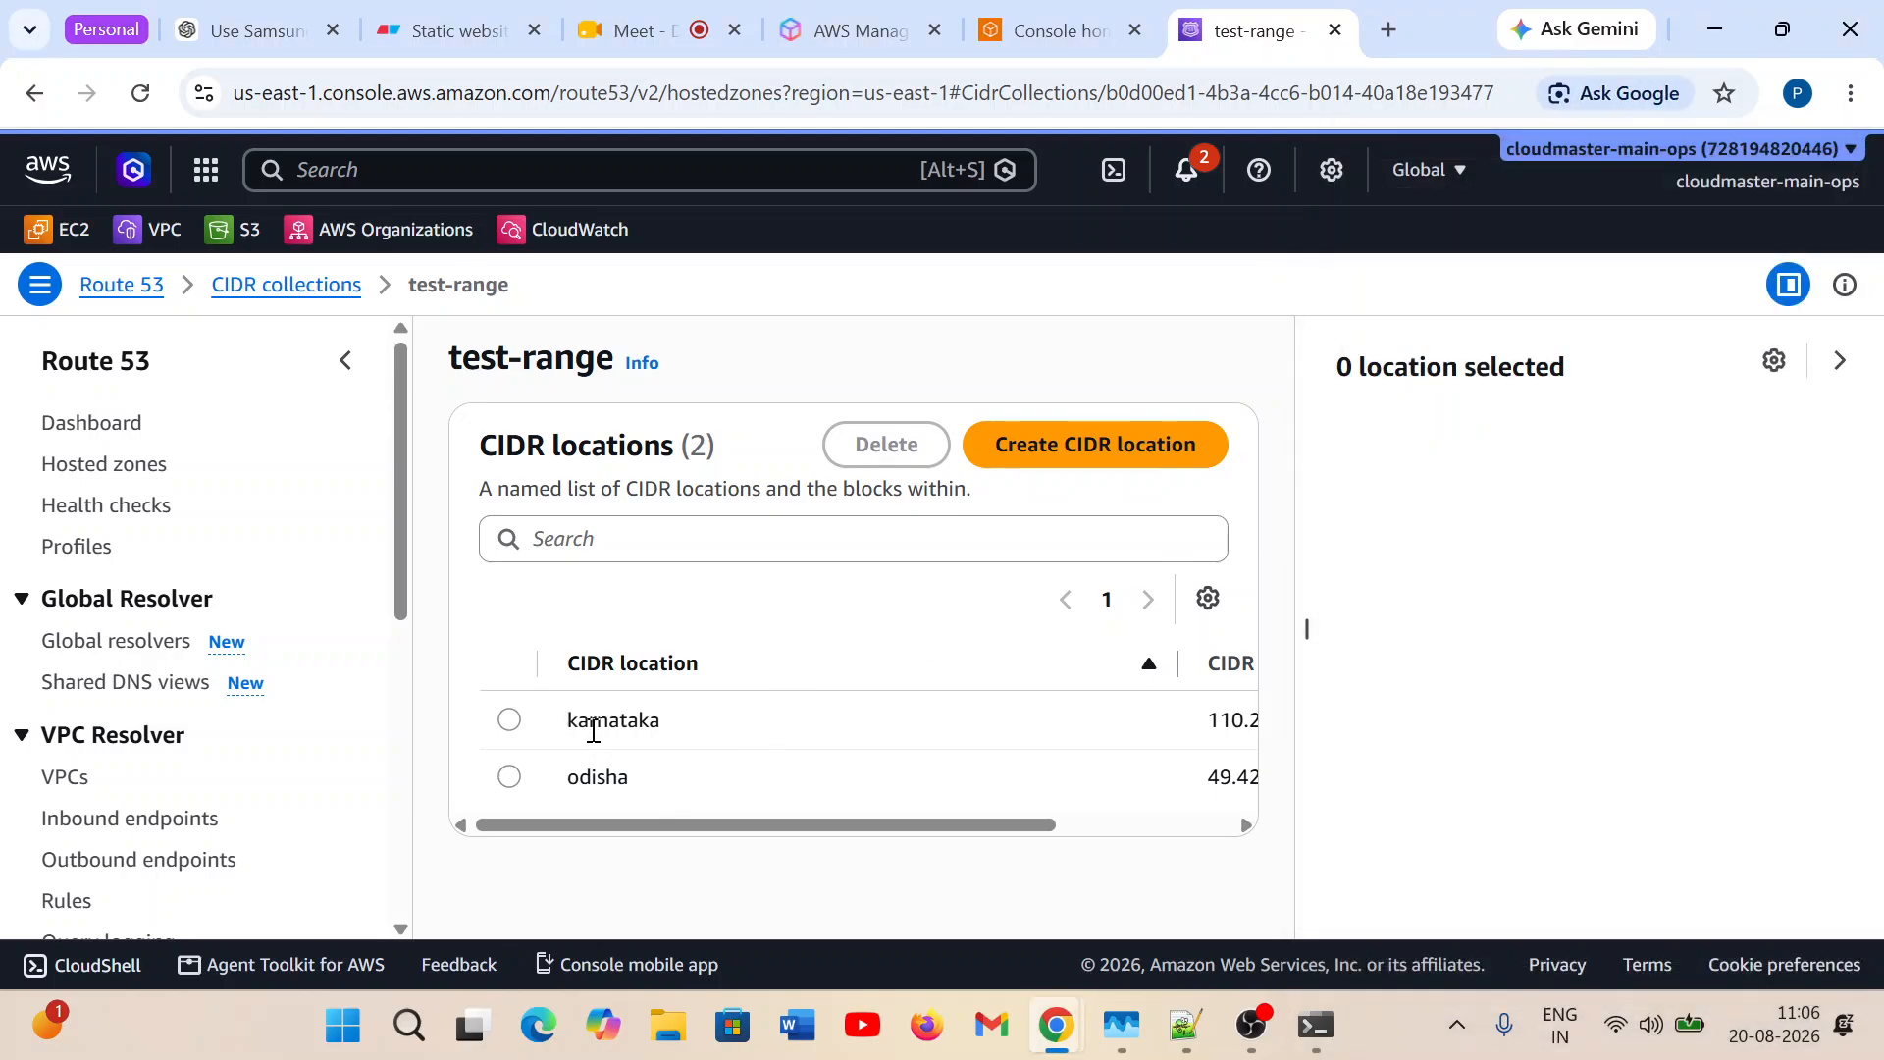
{"action": "left_click", "coordinate": [513, 720]}
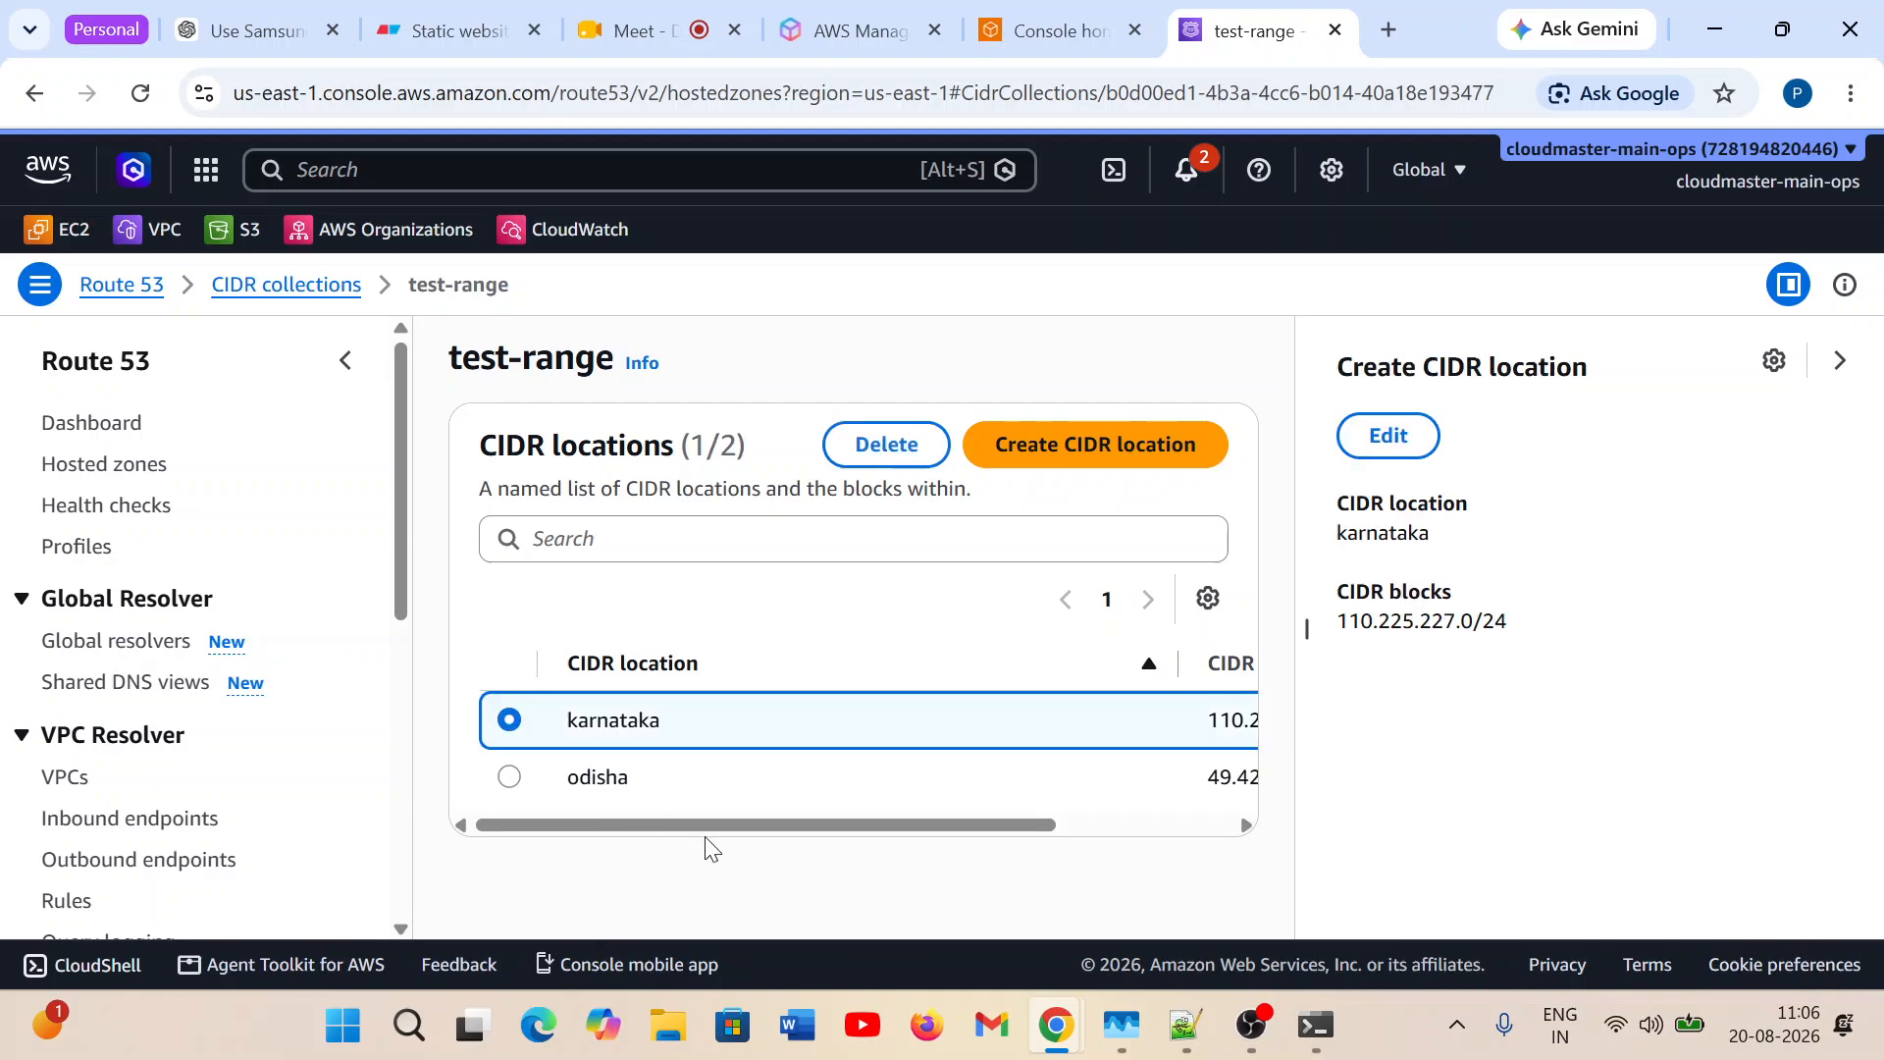
{"action": "left_click_drag", "start_coordinate": [657, 826], "coordinate": [879, 822]}
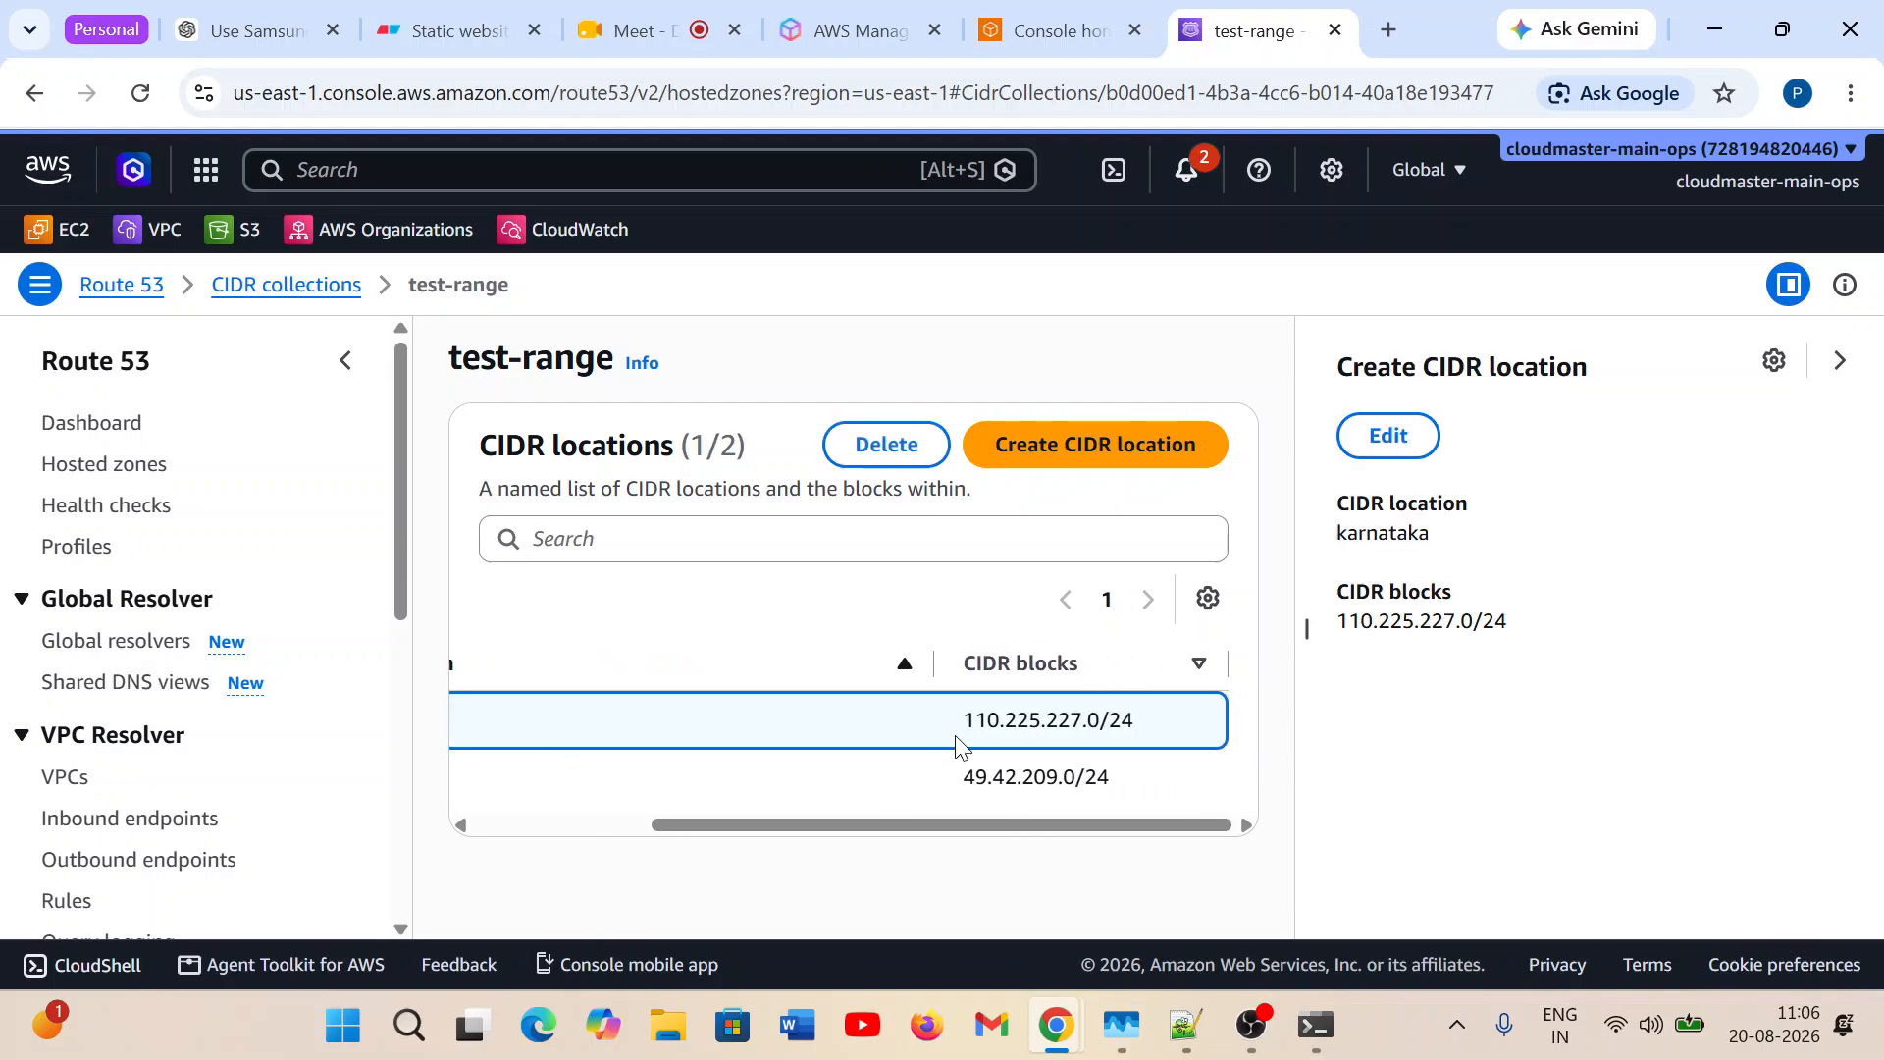
Highlight the karnataka CIDR address, check it against the participant's IP in the Google Meet messages, and close those messages.
{"action": "left_click_drag", "start_coordinate": [965, 720], "coordinate": [1100, 716]}
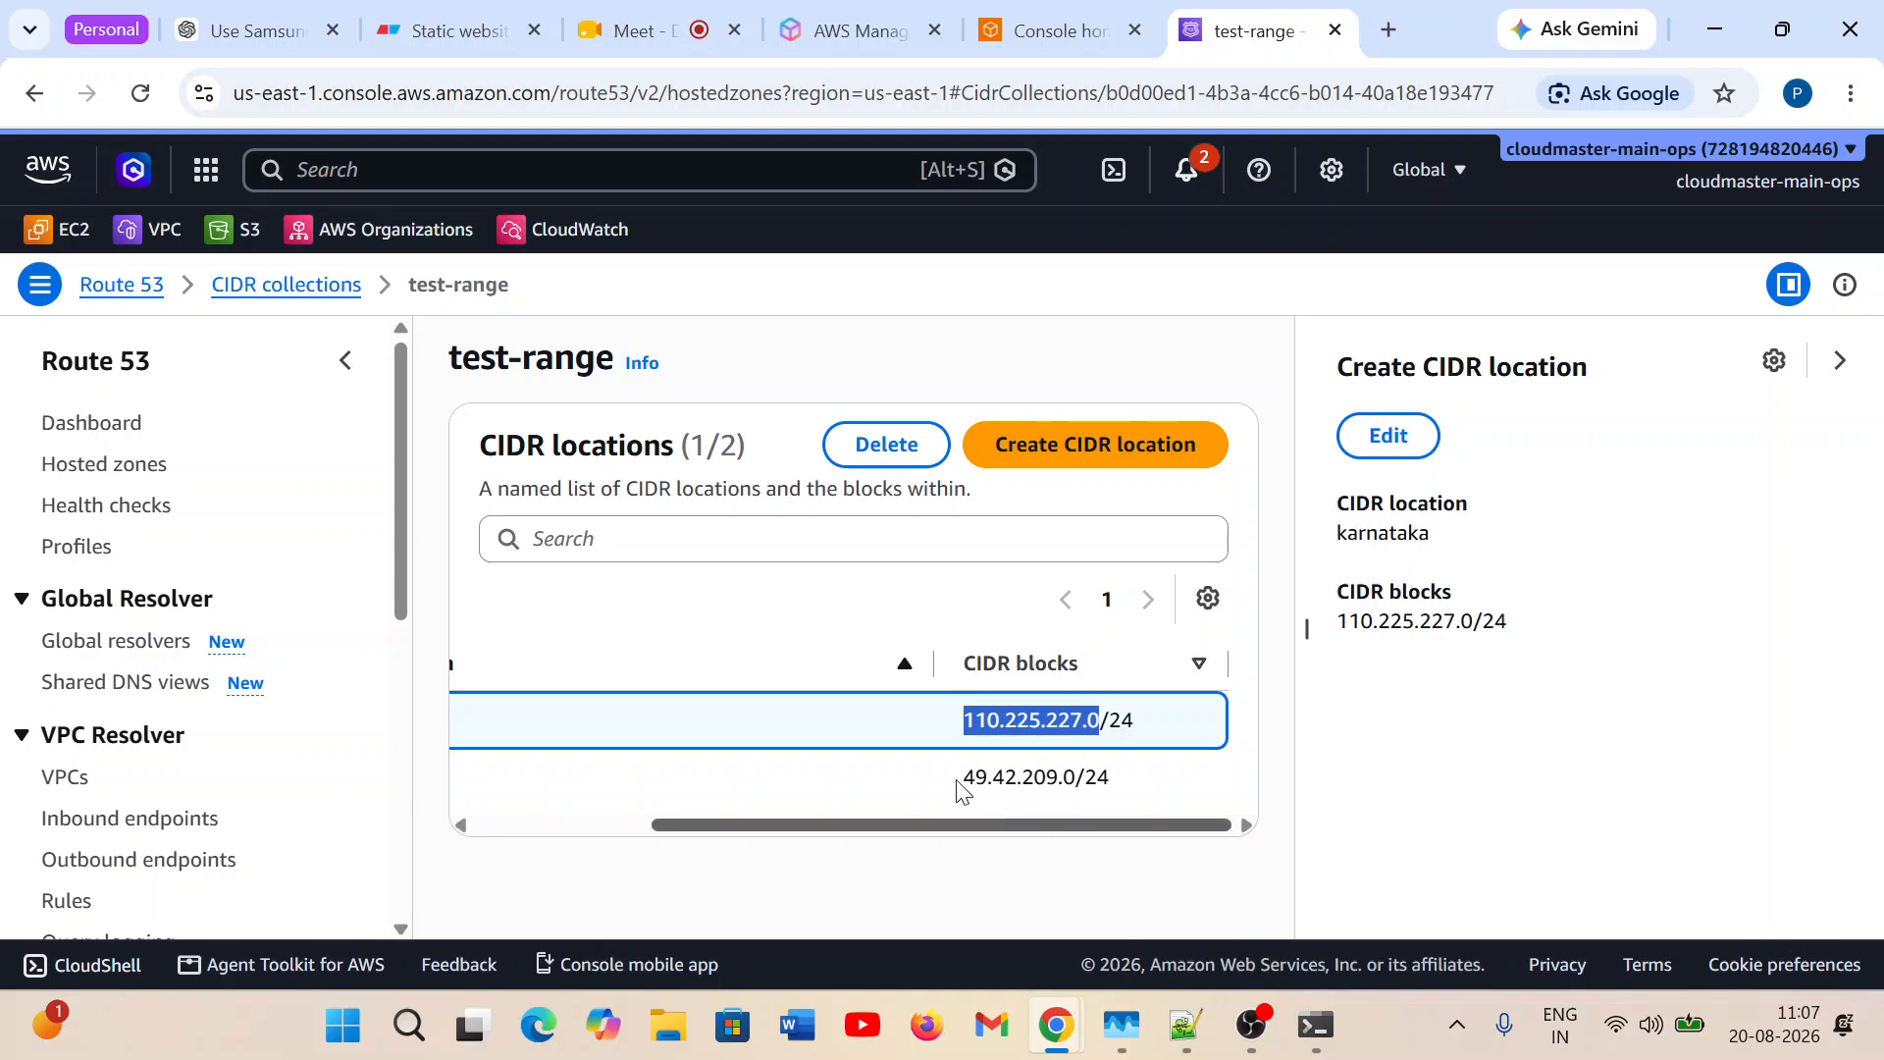
{"action": "left_click", "coordinate": [646, 30]}
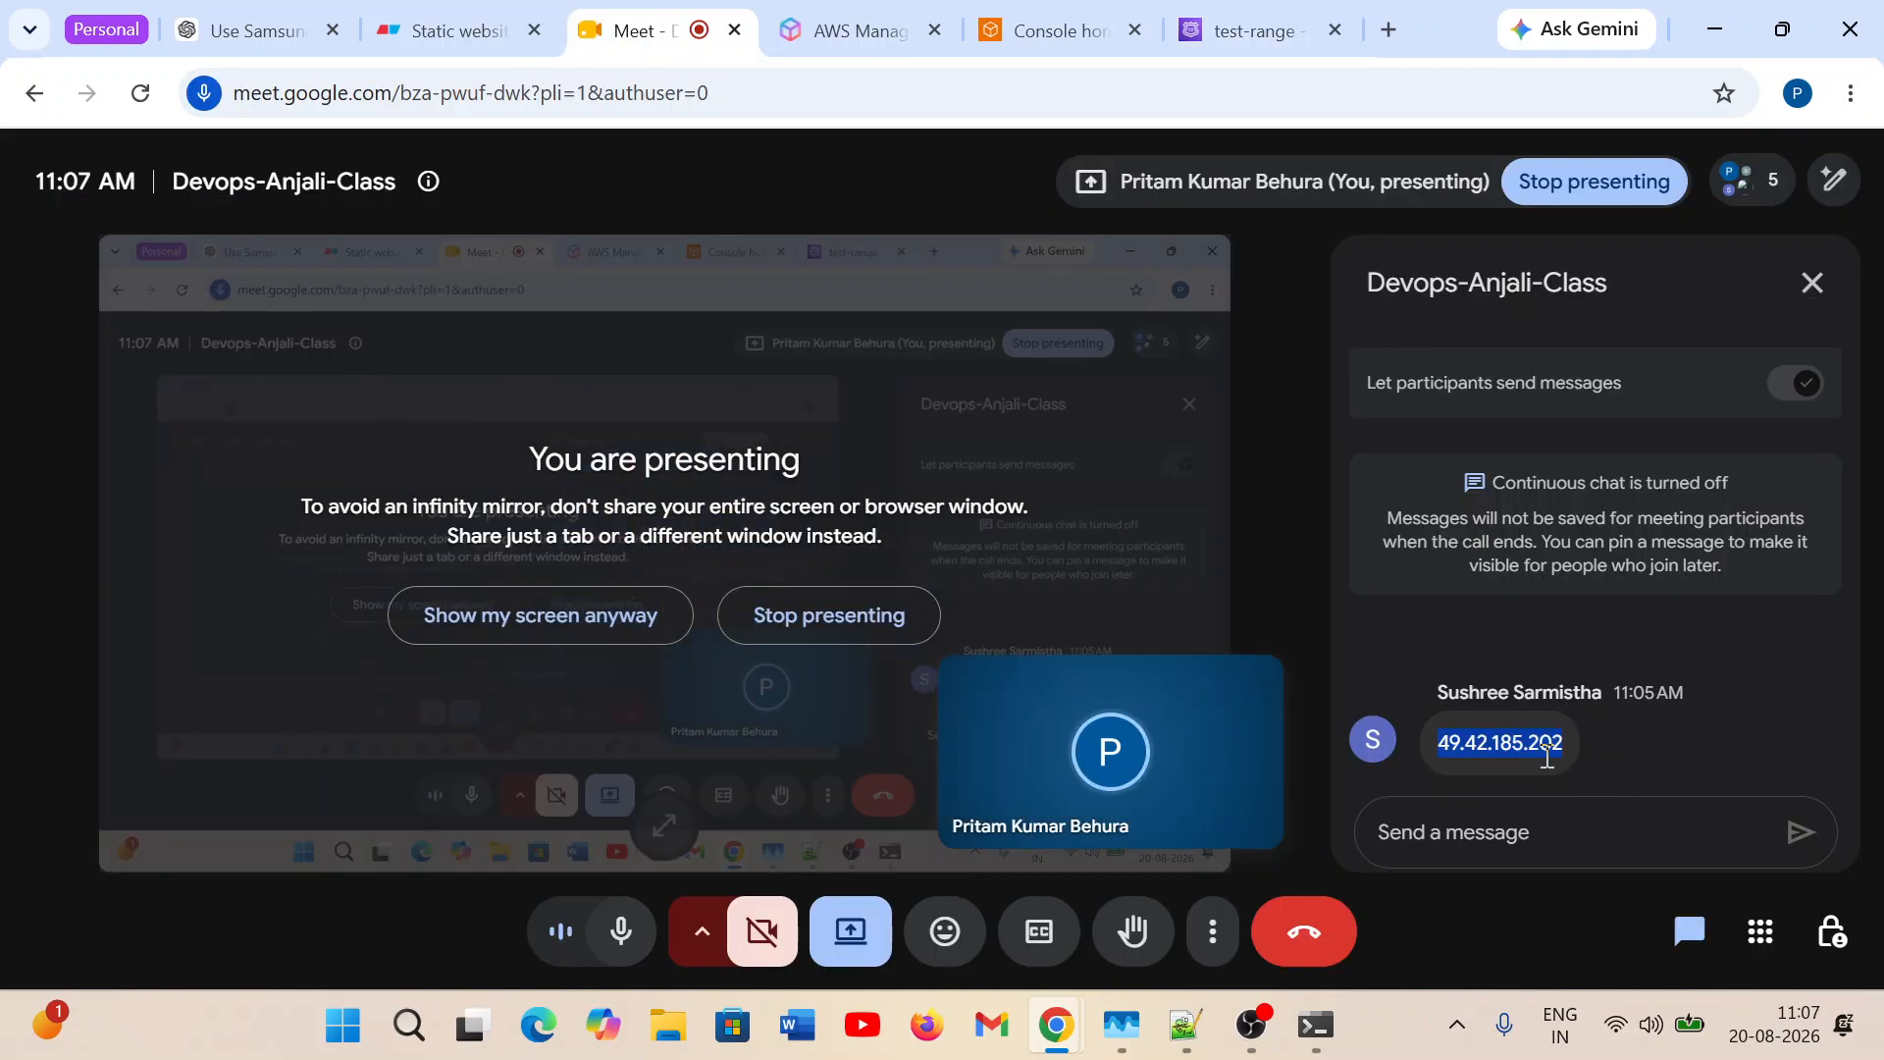
{"action": "left_click", "coordinate": [1812, 287]}
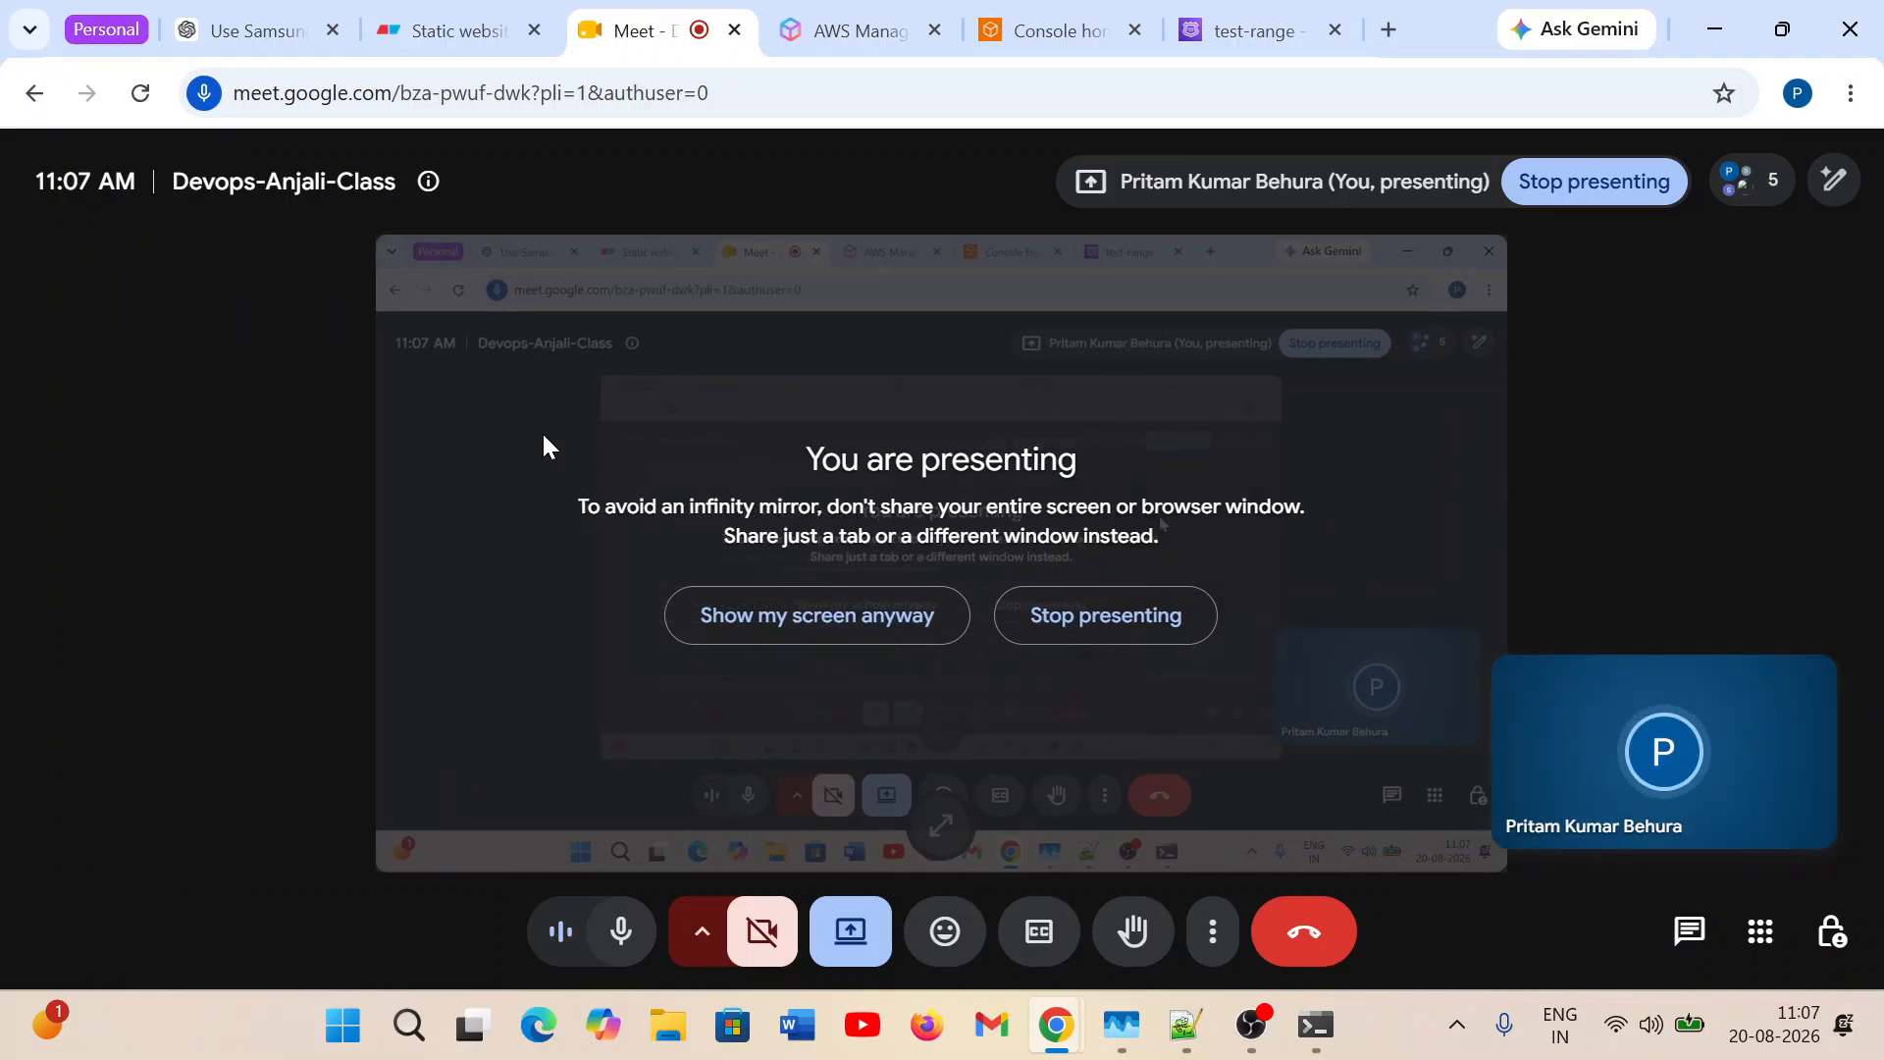
Return to the test-range collection in Route 53 and highlight the network address of the odisha CIDR block.
{"action": "left_click", "coordinate": [1215, 27]}
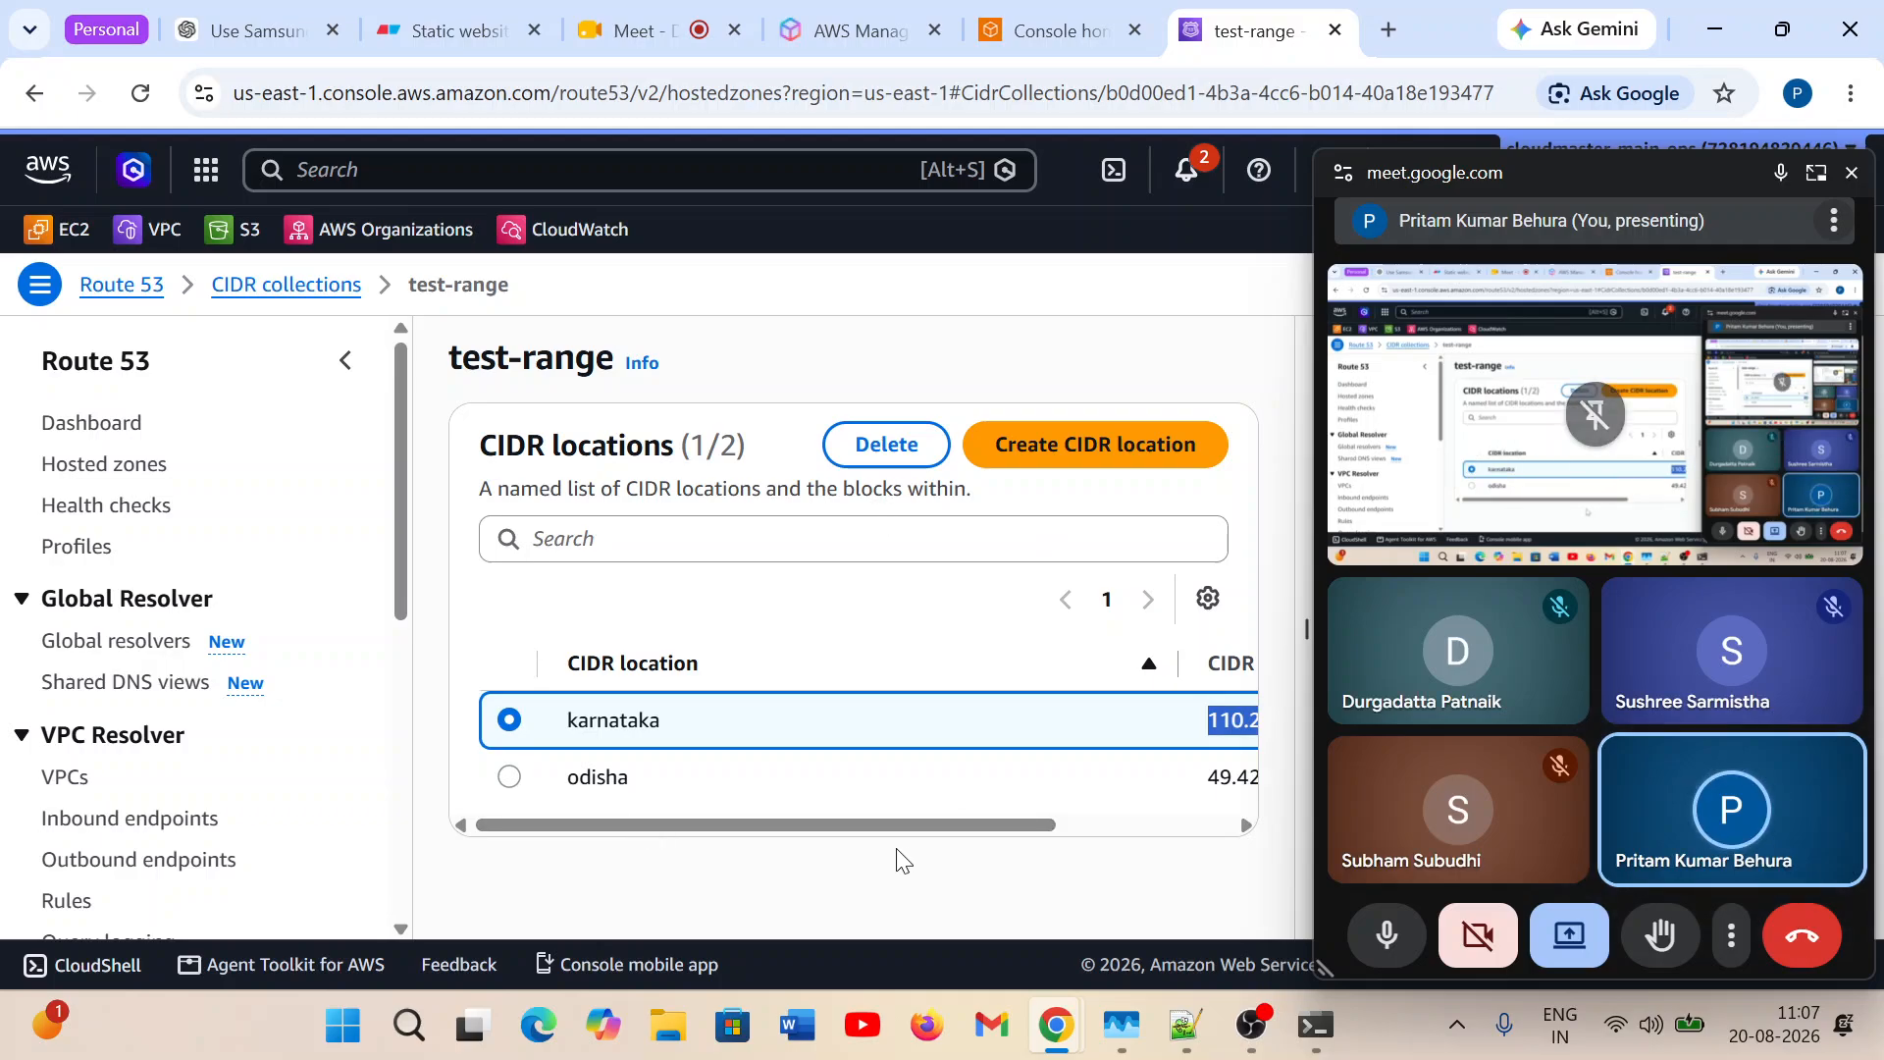
{"action": "left_click_drag", "start_coordinate": [841, 829], "coordinate": [1051, 842]}
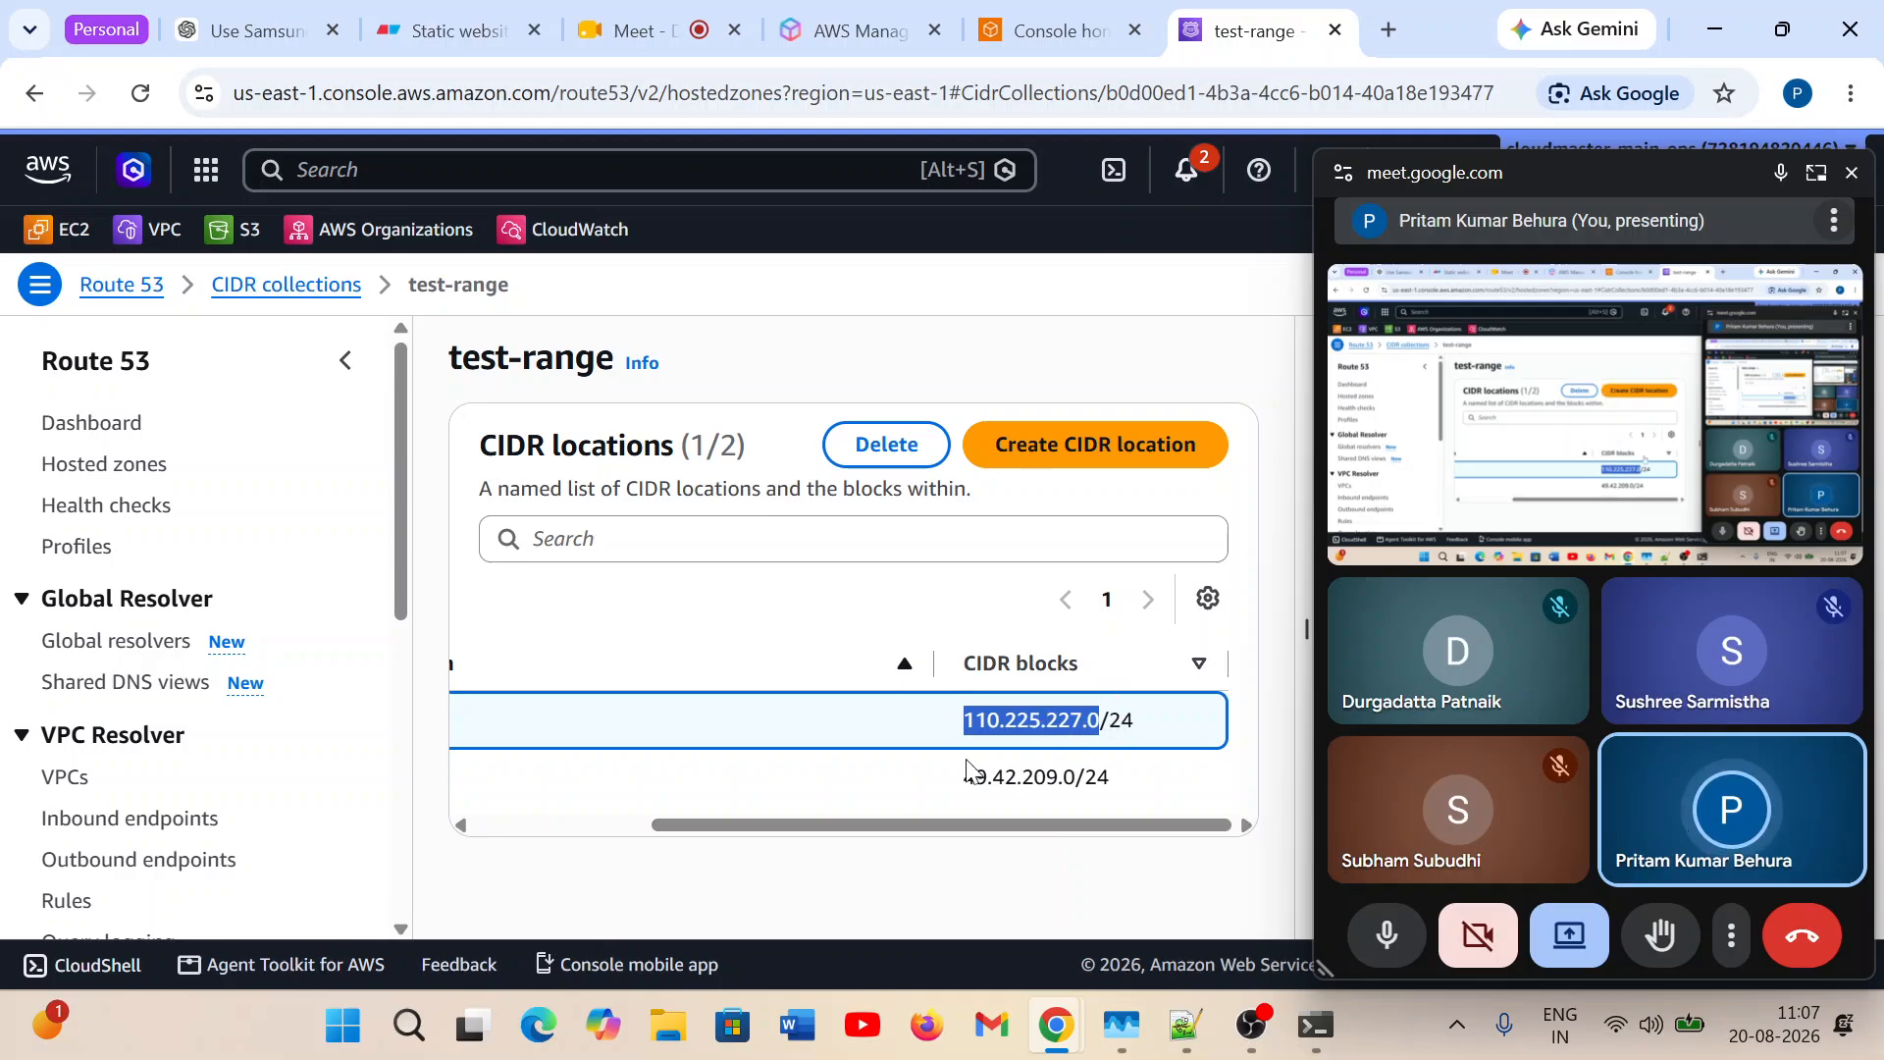
{"action": "left_click_drag", "start_coordinate": [962, 777], "coordinate": [1077, 778]}
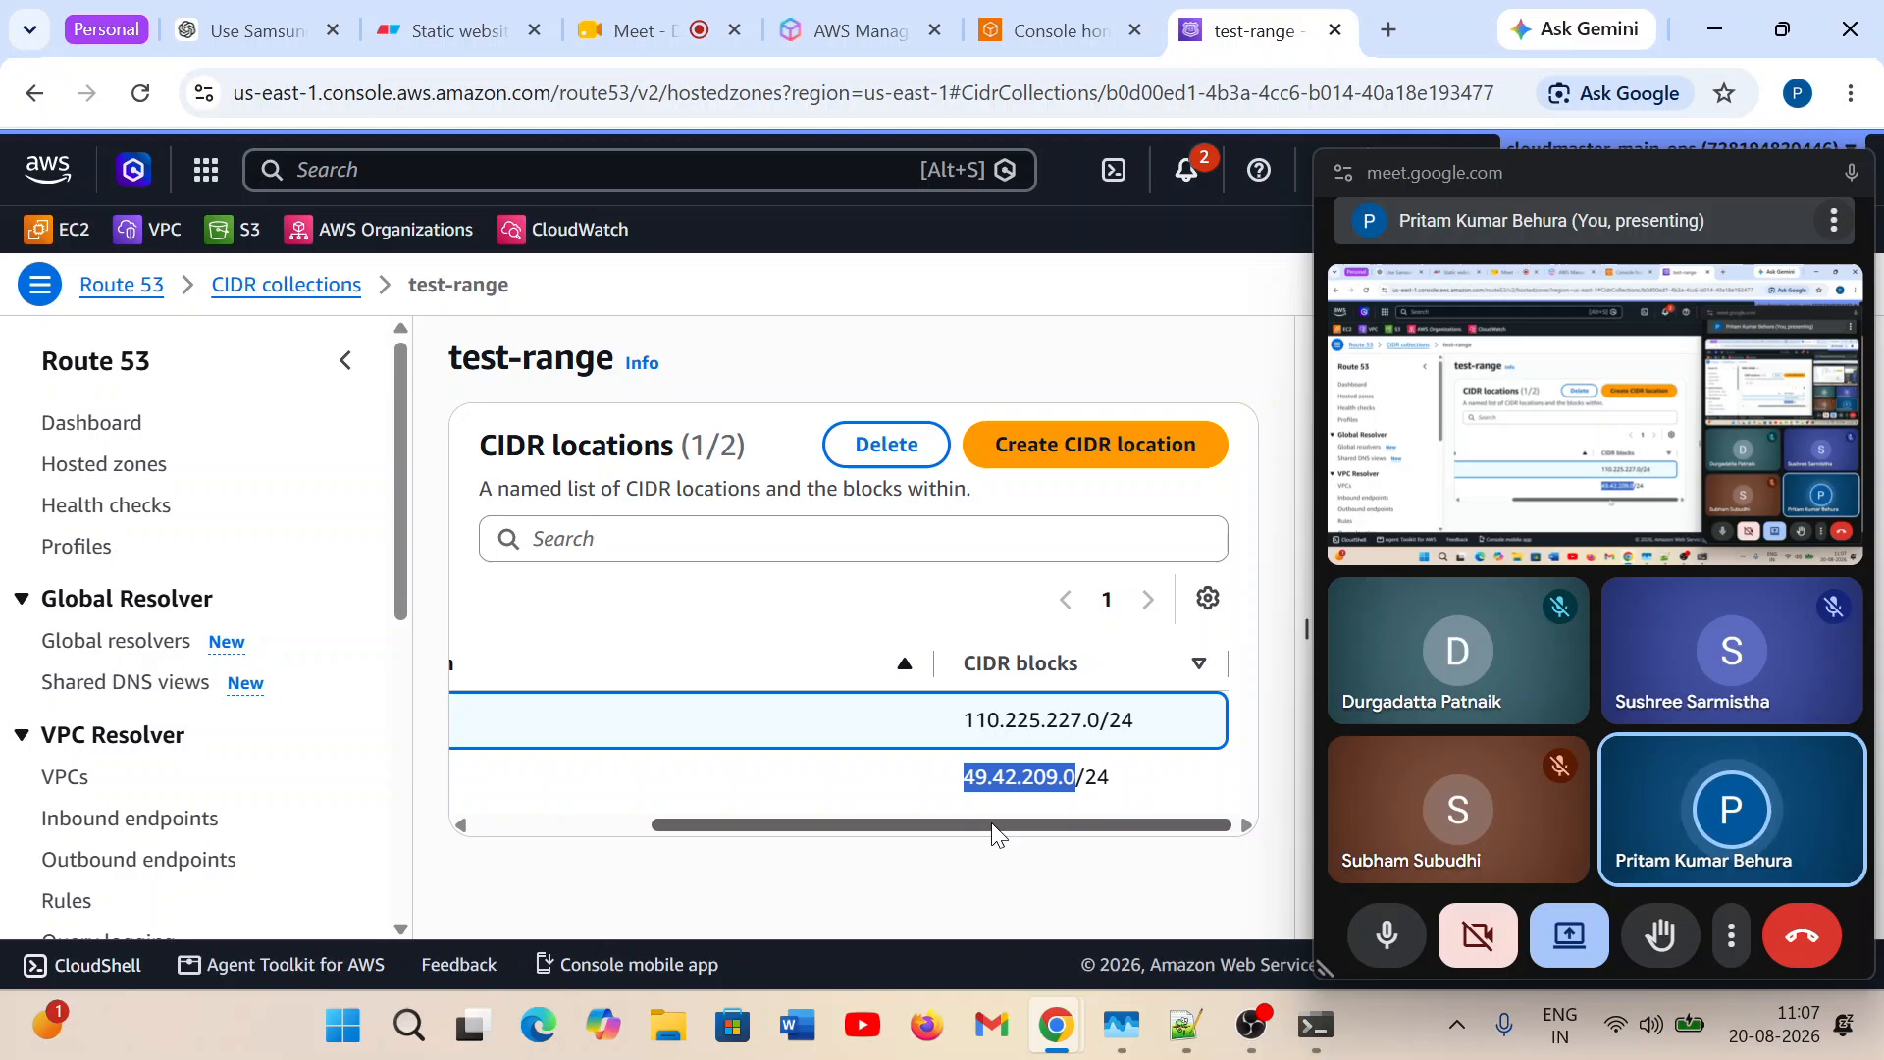
{"action": "left_click_drag", "start_coordinate": [991, 823], "coordinate": [769, 852]}
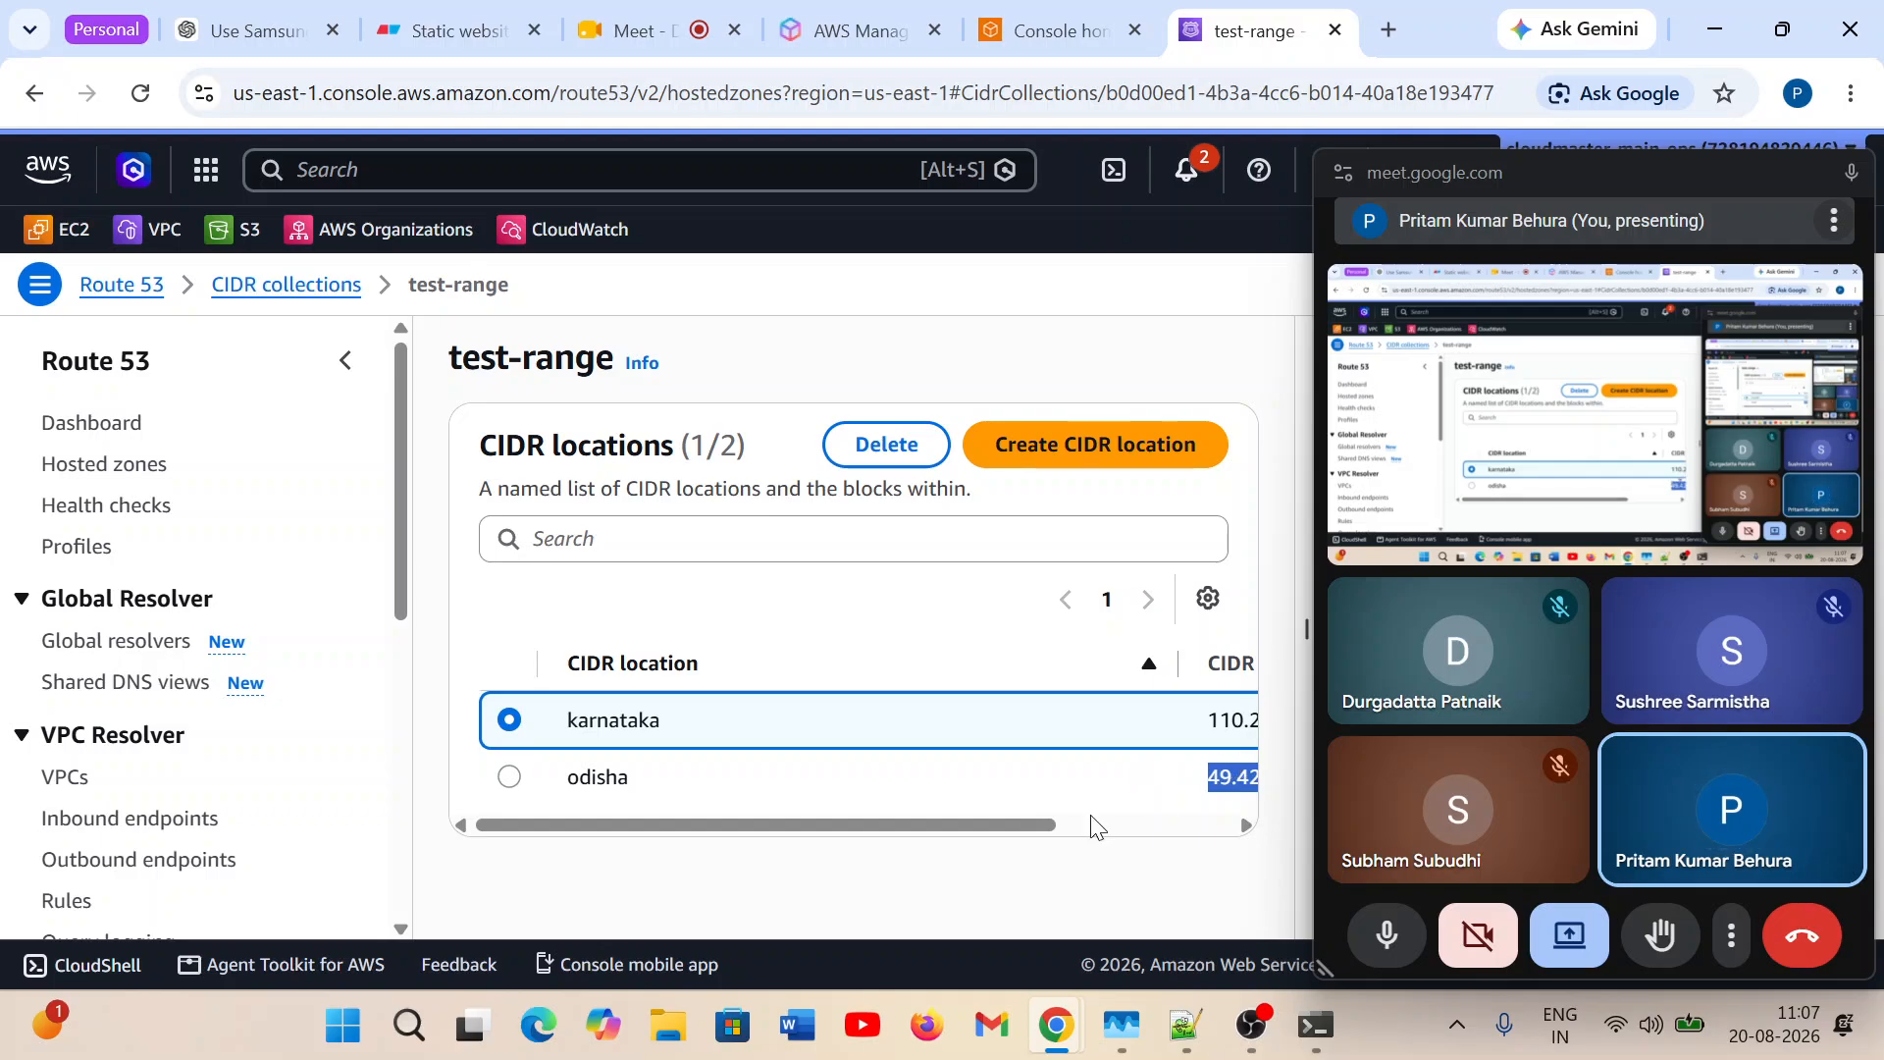
Switch to Command Prompt and repeat the nslookup query for learn.cloudmasteracademy.in.
{"action": "left_click", "coordinate": [1316, 1025]}
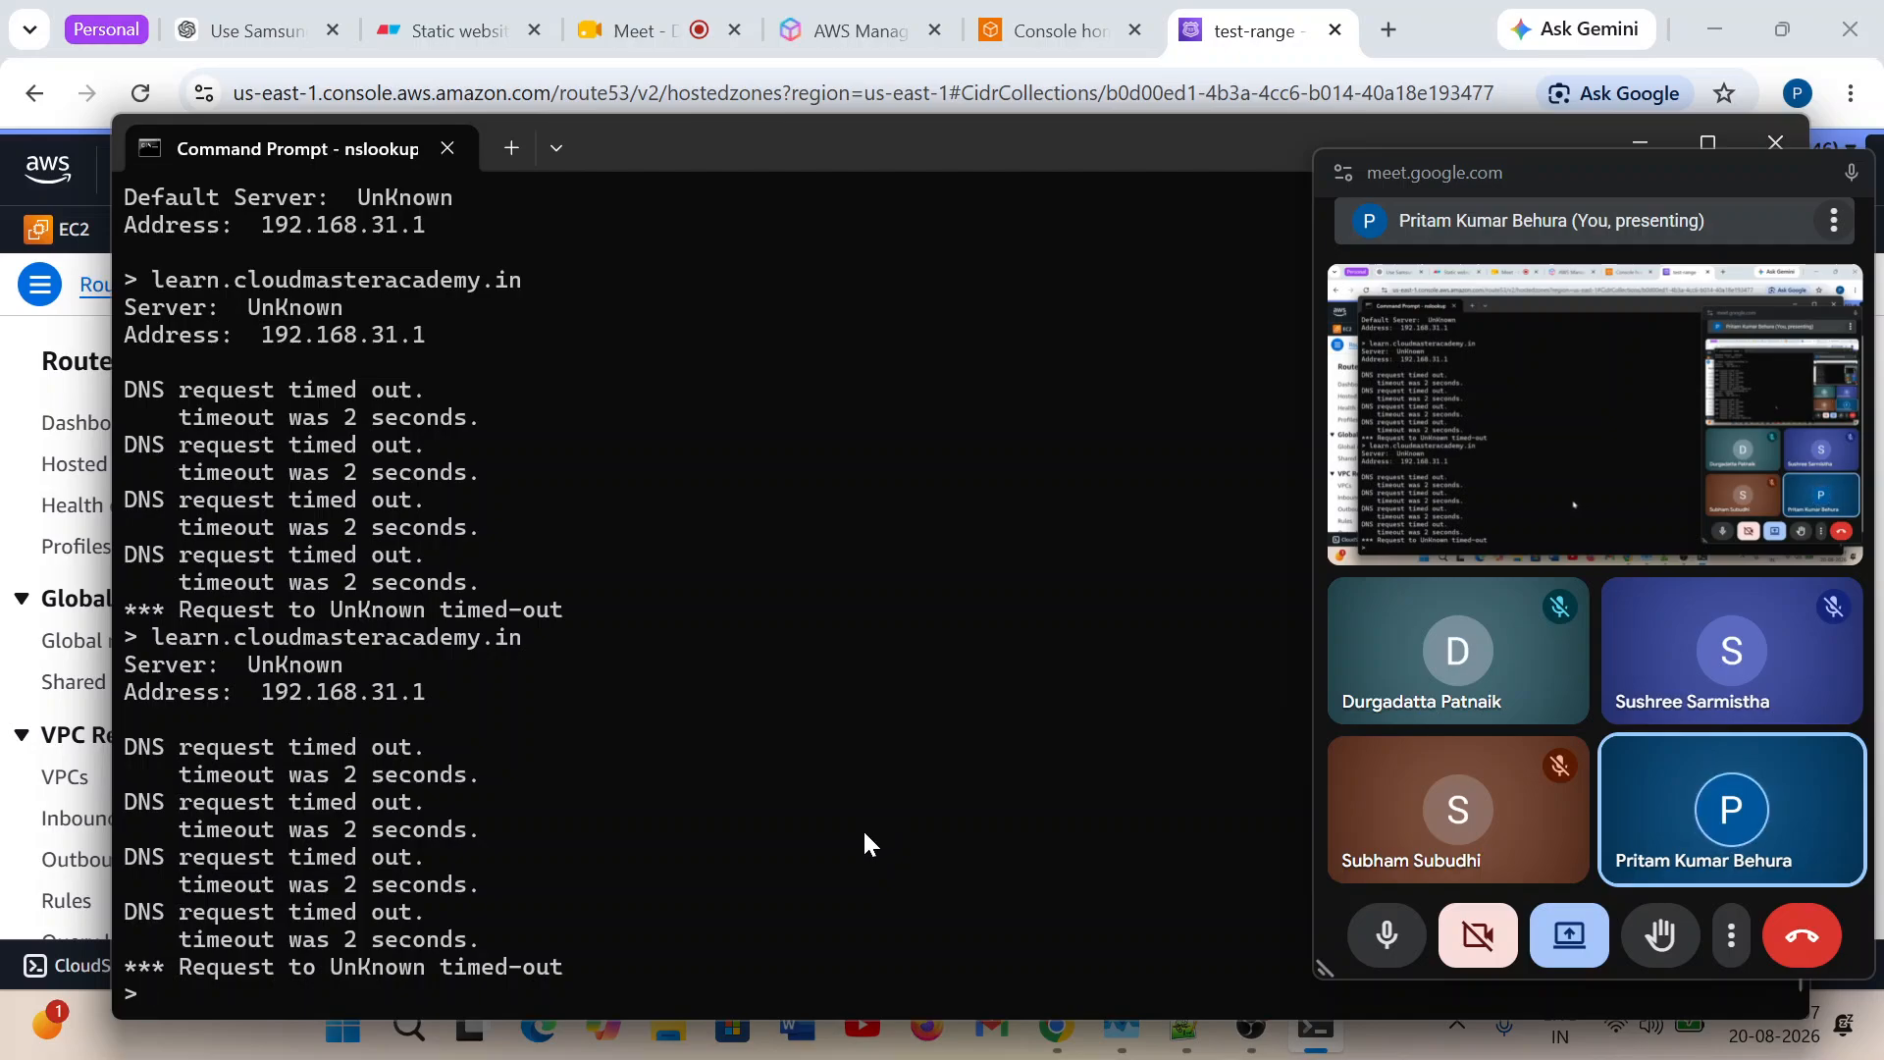
{"action": "key", "text": "Up"}
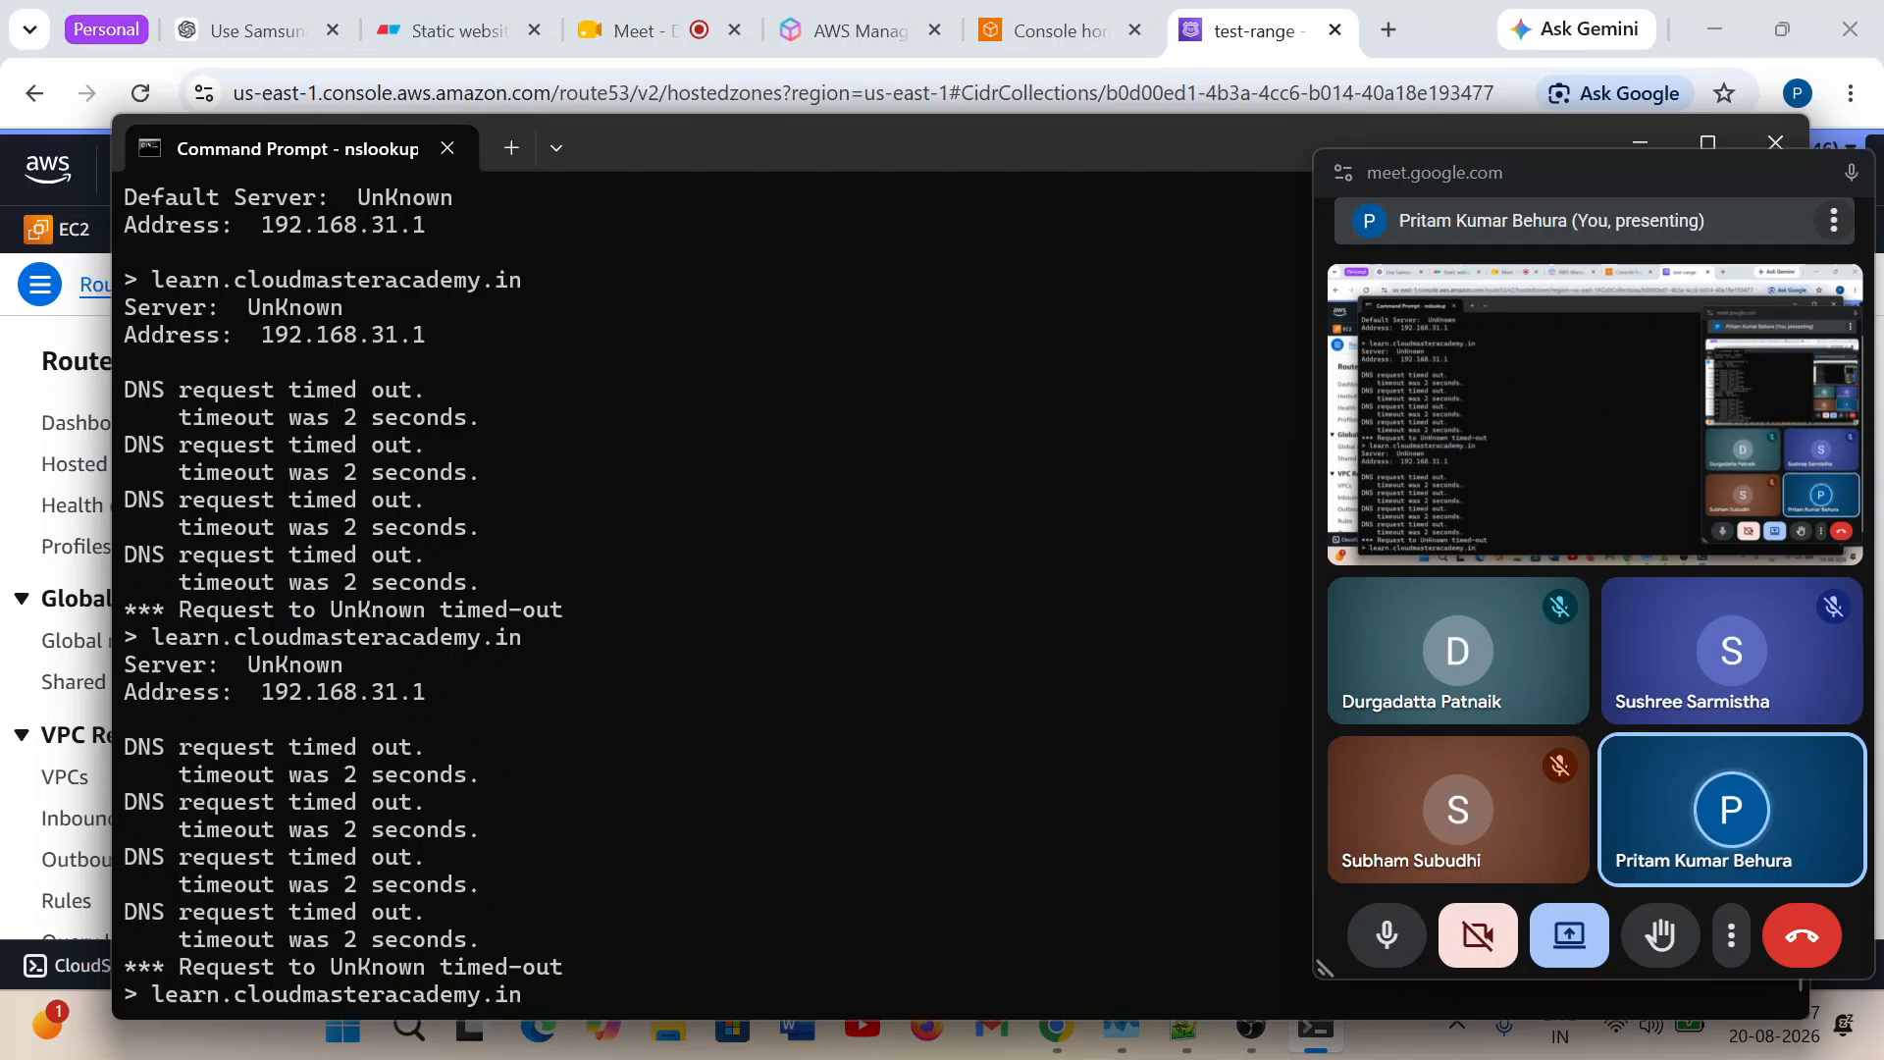
{"action": "key", "text": "Return"}
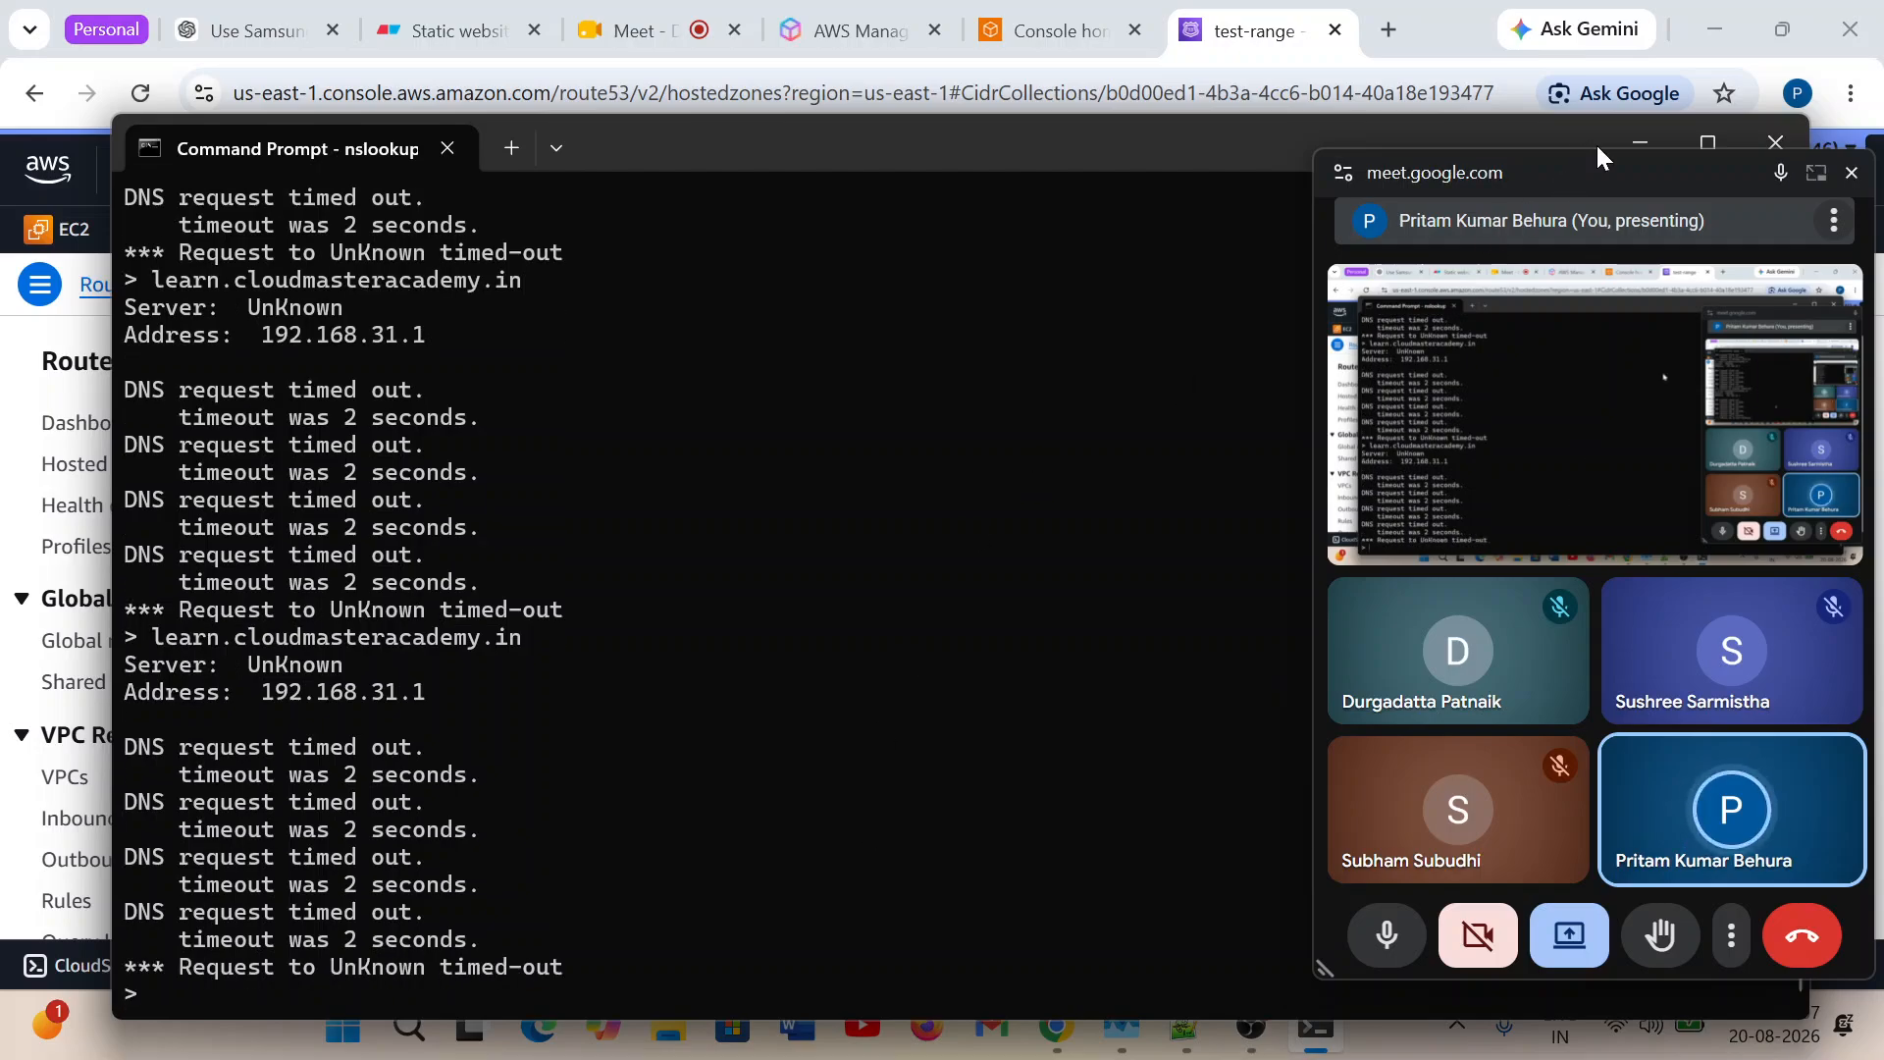
Return to the test-range page in Route 53 and close the floating Meet window.
{"action": "left_click_drag", "start_coordinate": [1682, 185], "coordinate": [1552, 303]}
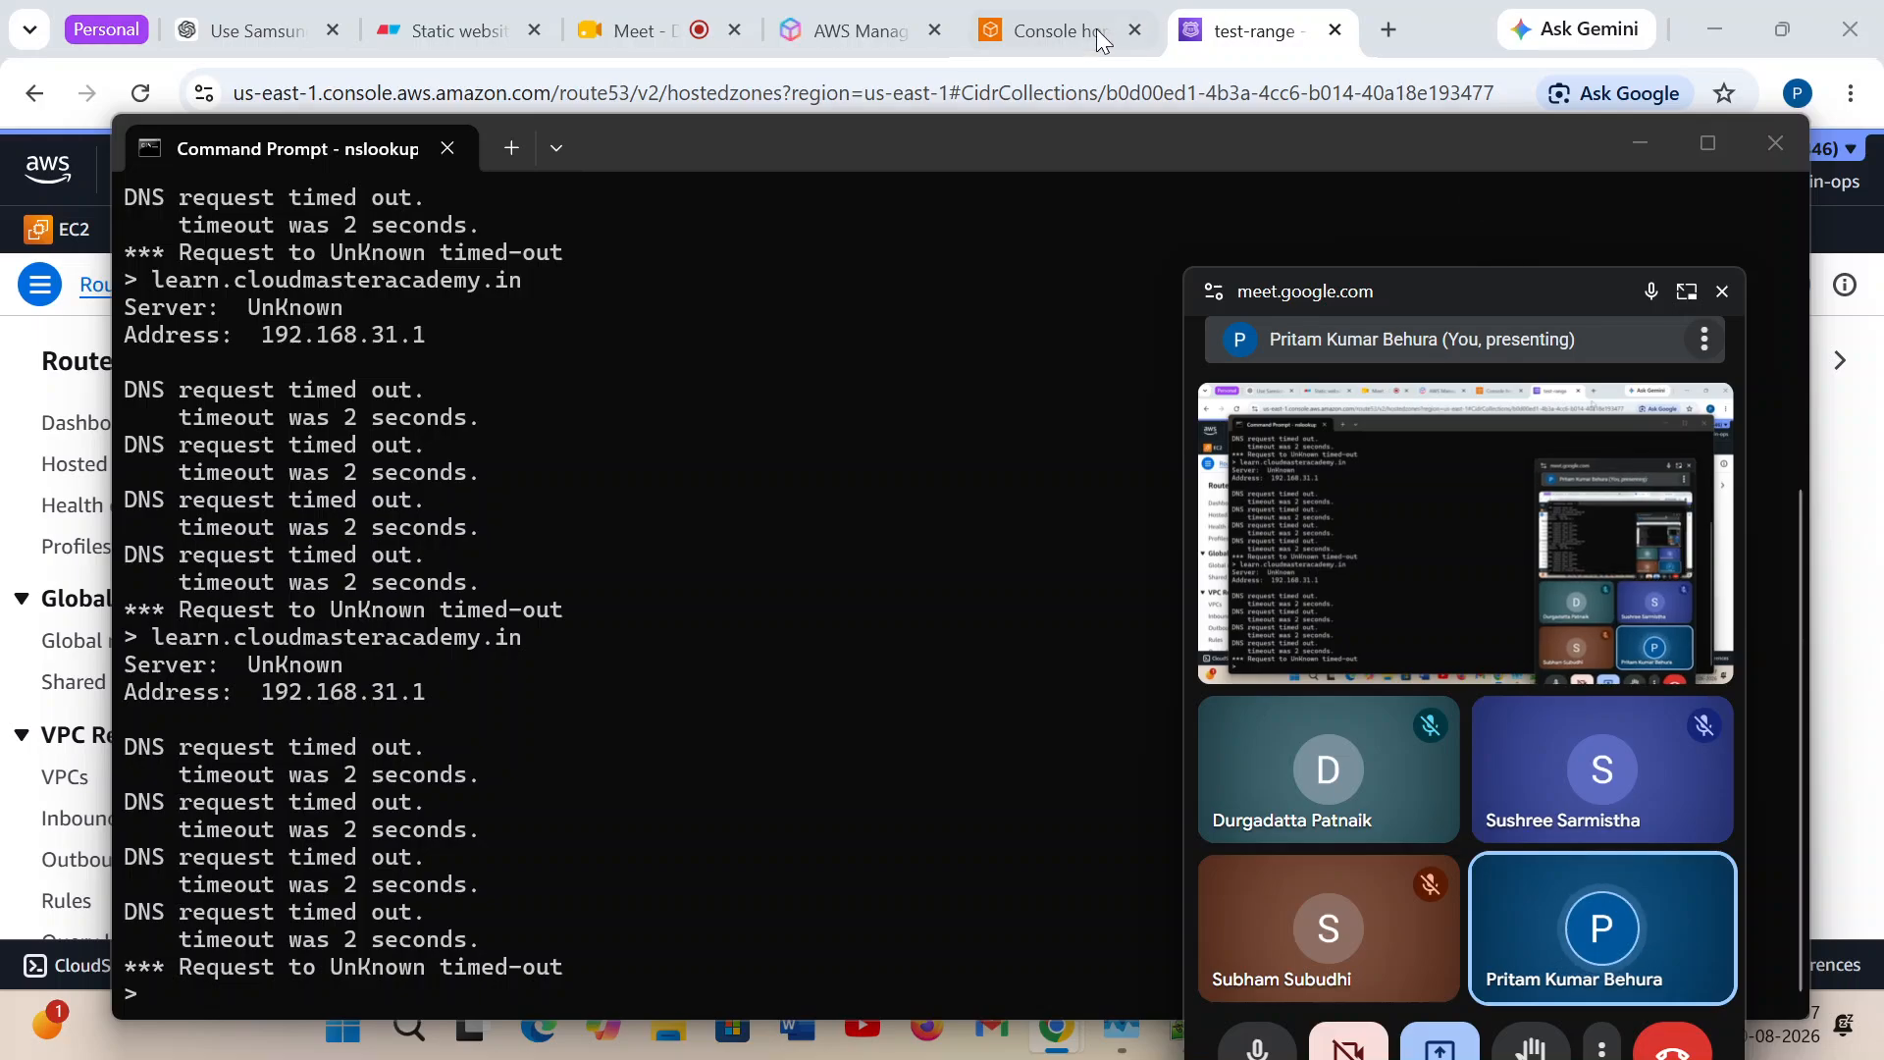
{"action": "left_click", "coordinate": [1246, 31]}
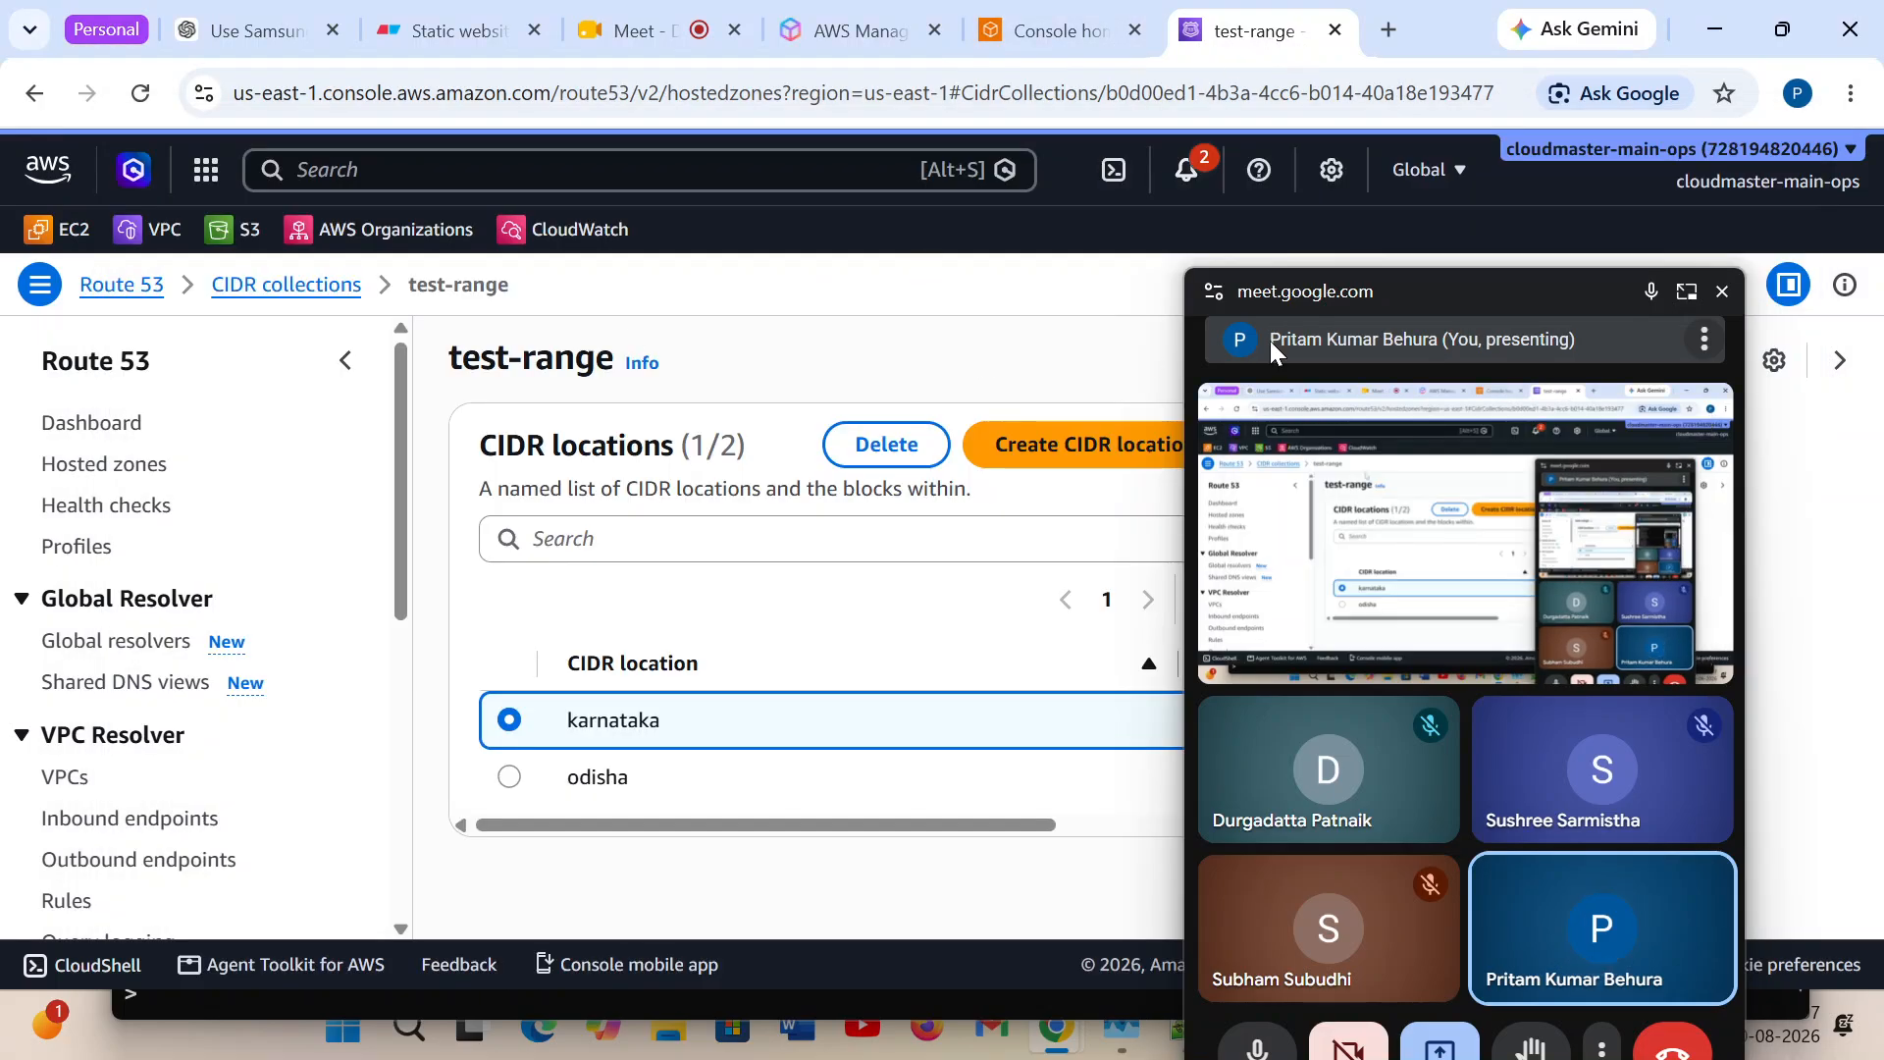
{"action": "left_click", "coordinate": [1722, 292]}
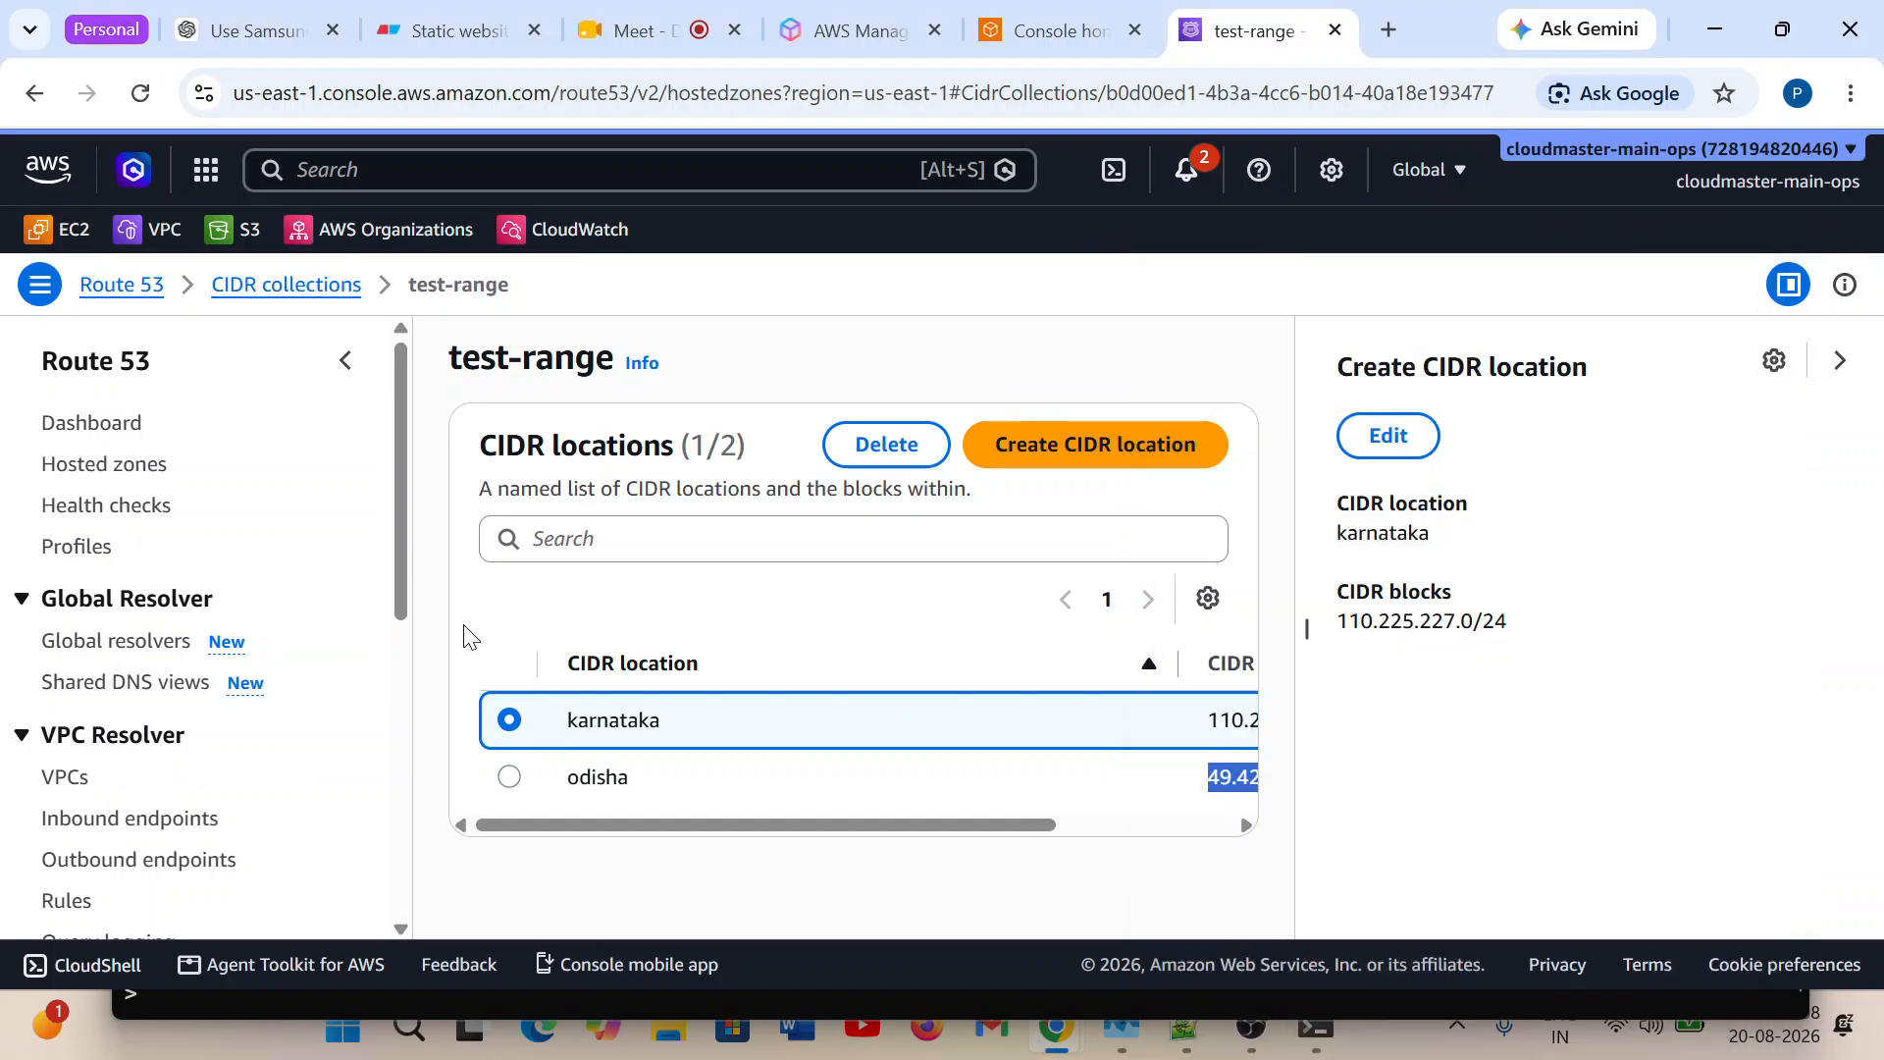
Close Command Prompt and open the cloudmasteracademy.in hosted zone by way of the Route 53 dashboard.
{"action": "left_click", "coordinate": [93, 437]}
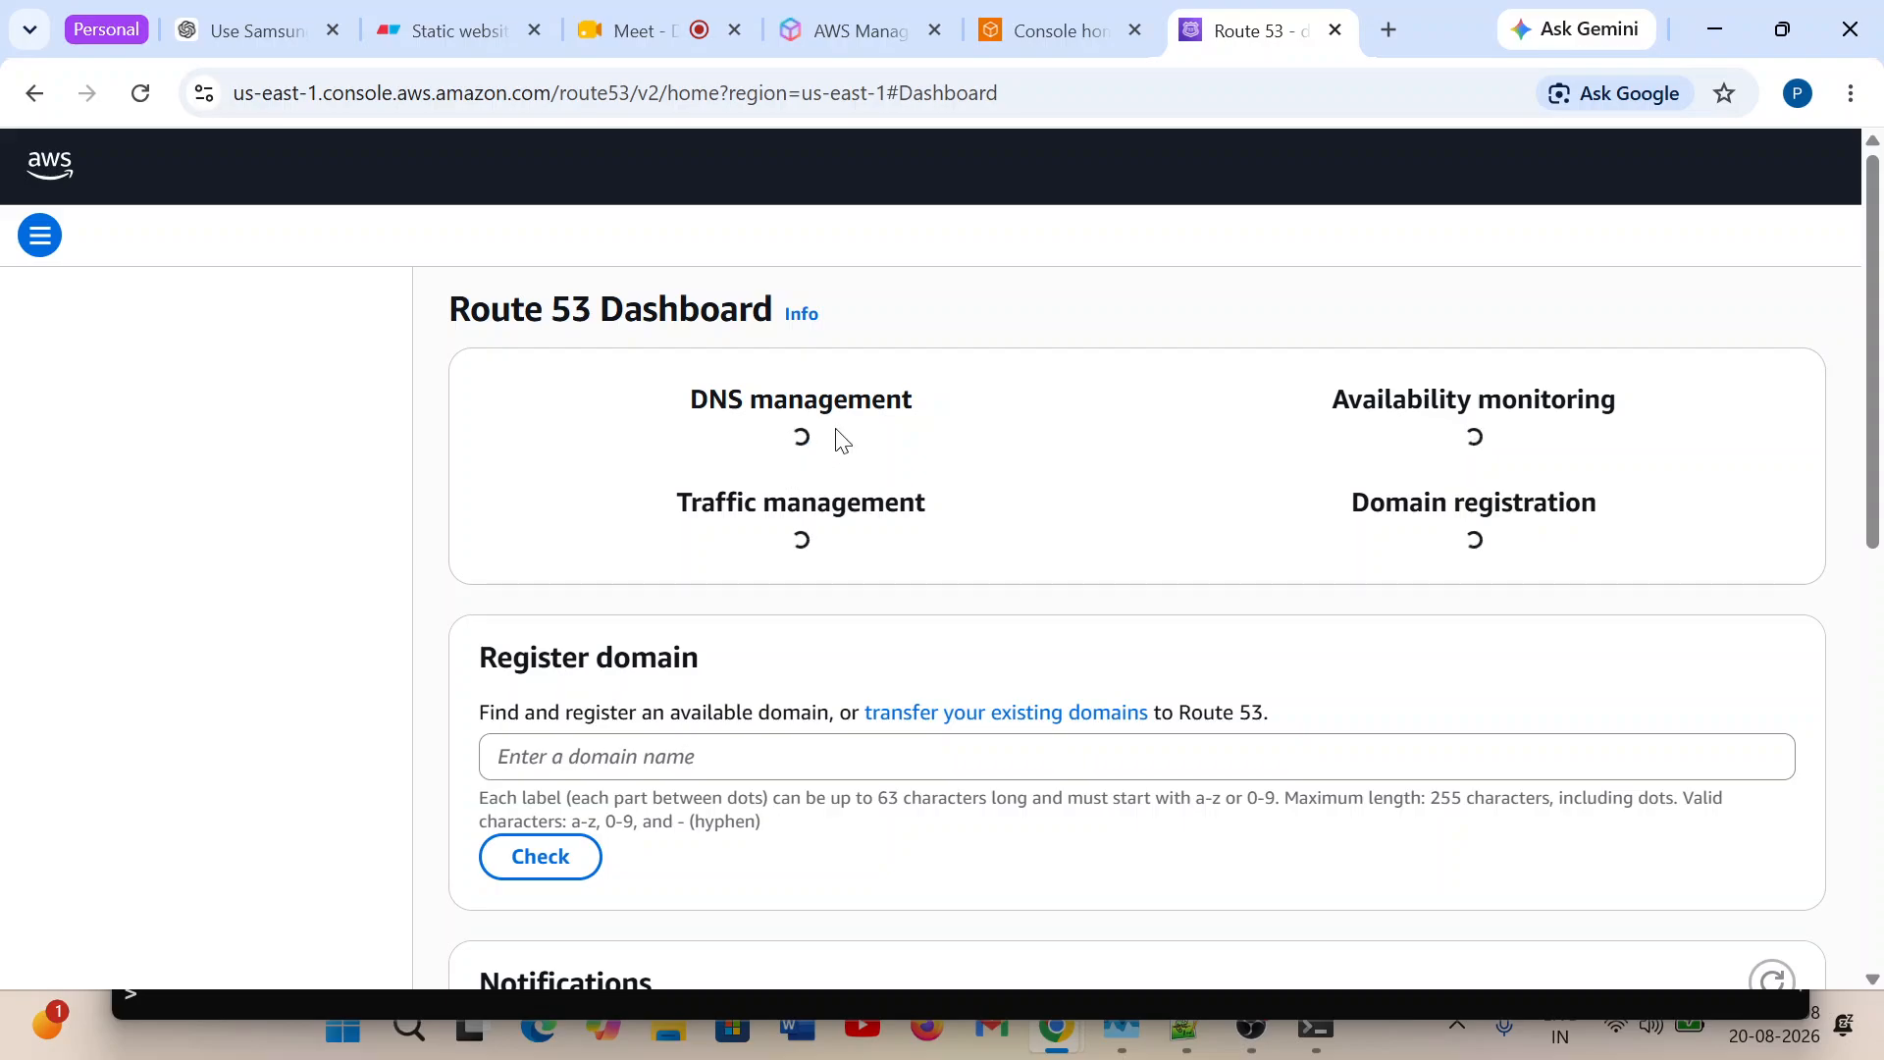
{"action": "scroll", "coordinate": [915, 655], "scroll_direction": "down", "scroll_amount": 1}
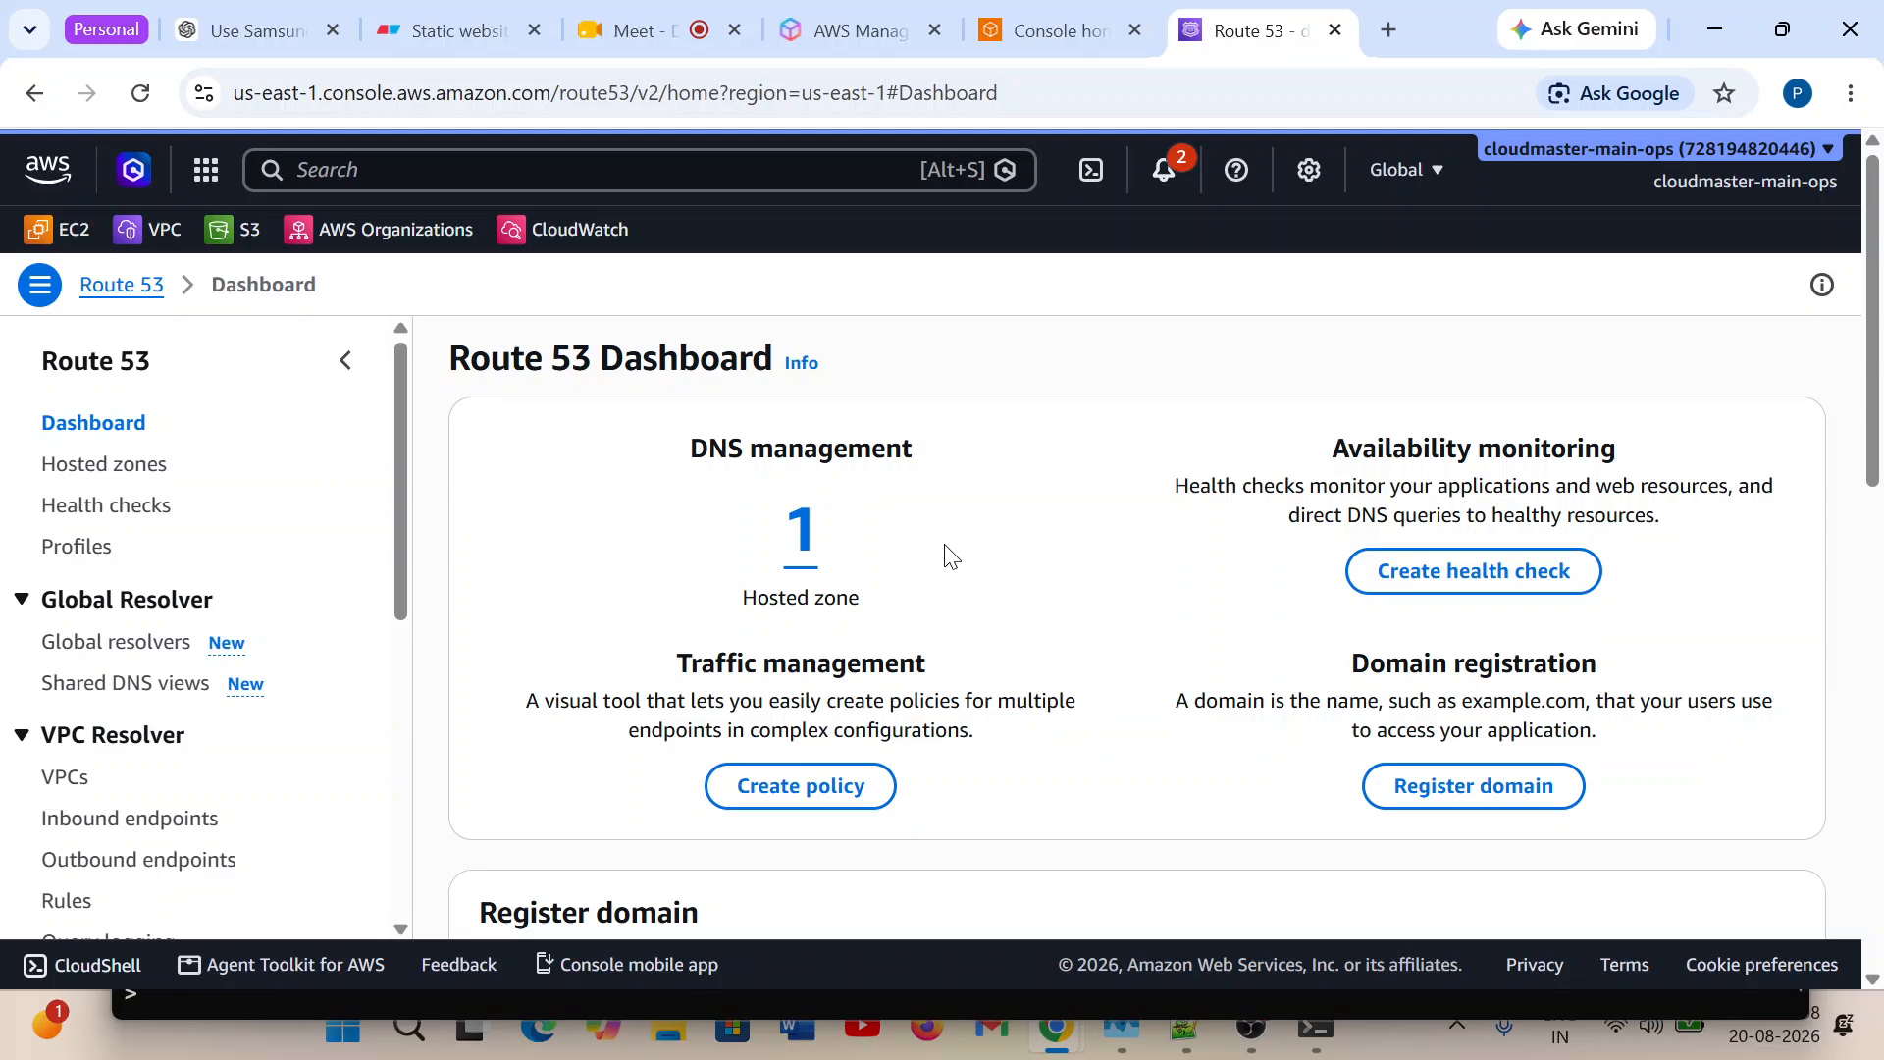
{"action": "left_click", "coordinate": [800, 531]}
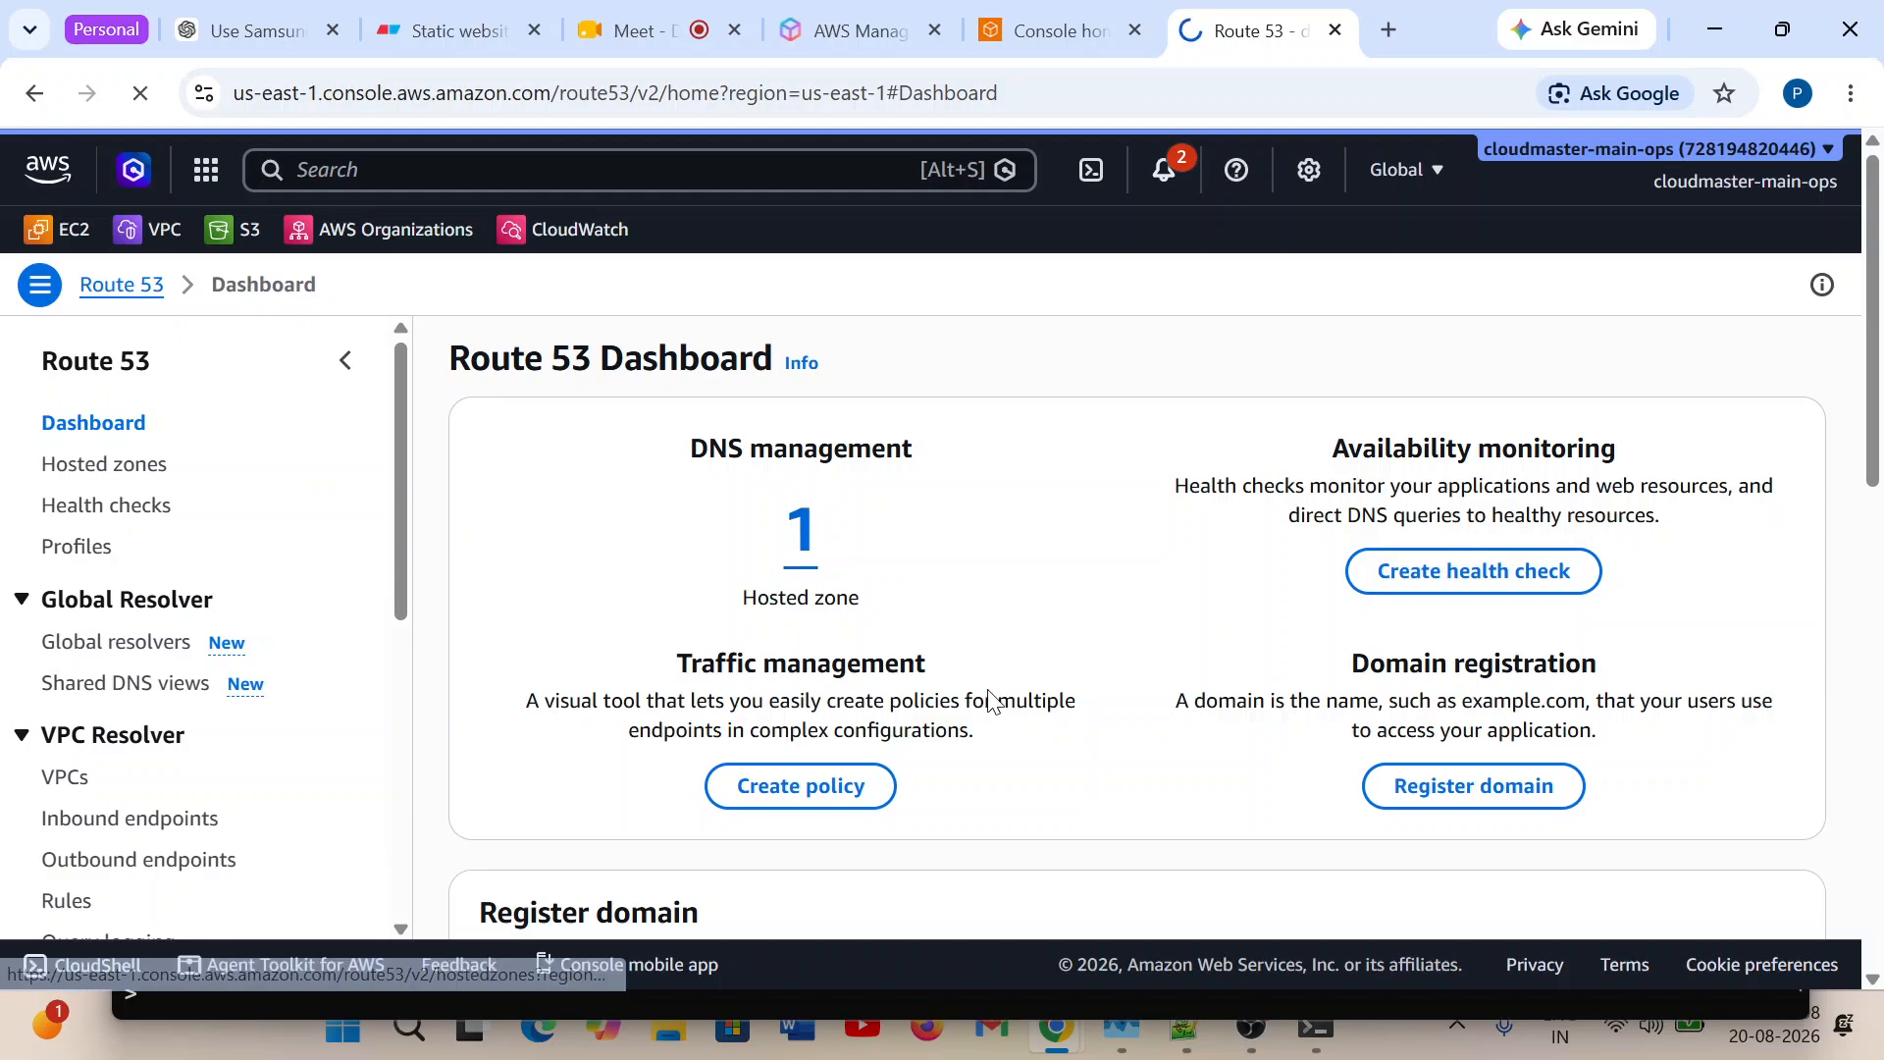
{"action": "left_click", "coordinate": [1315, 1025]}
{"action": "left_click", "coordinate": [1771, 143]}
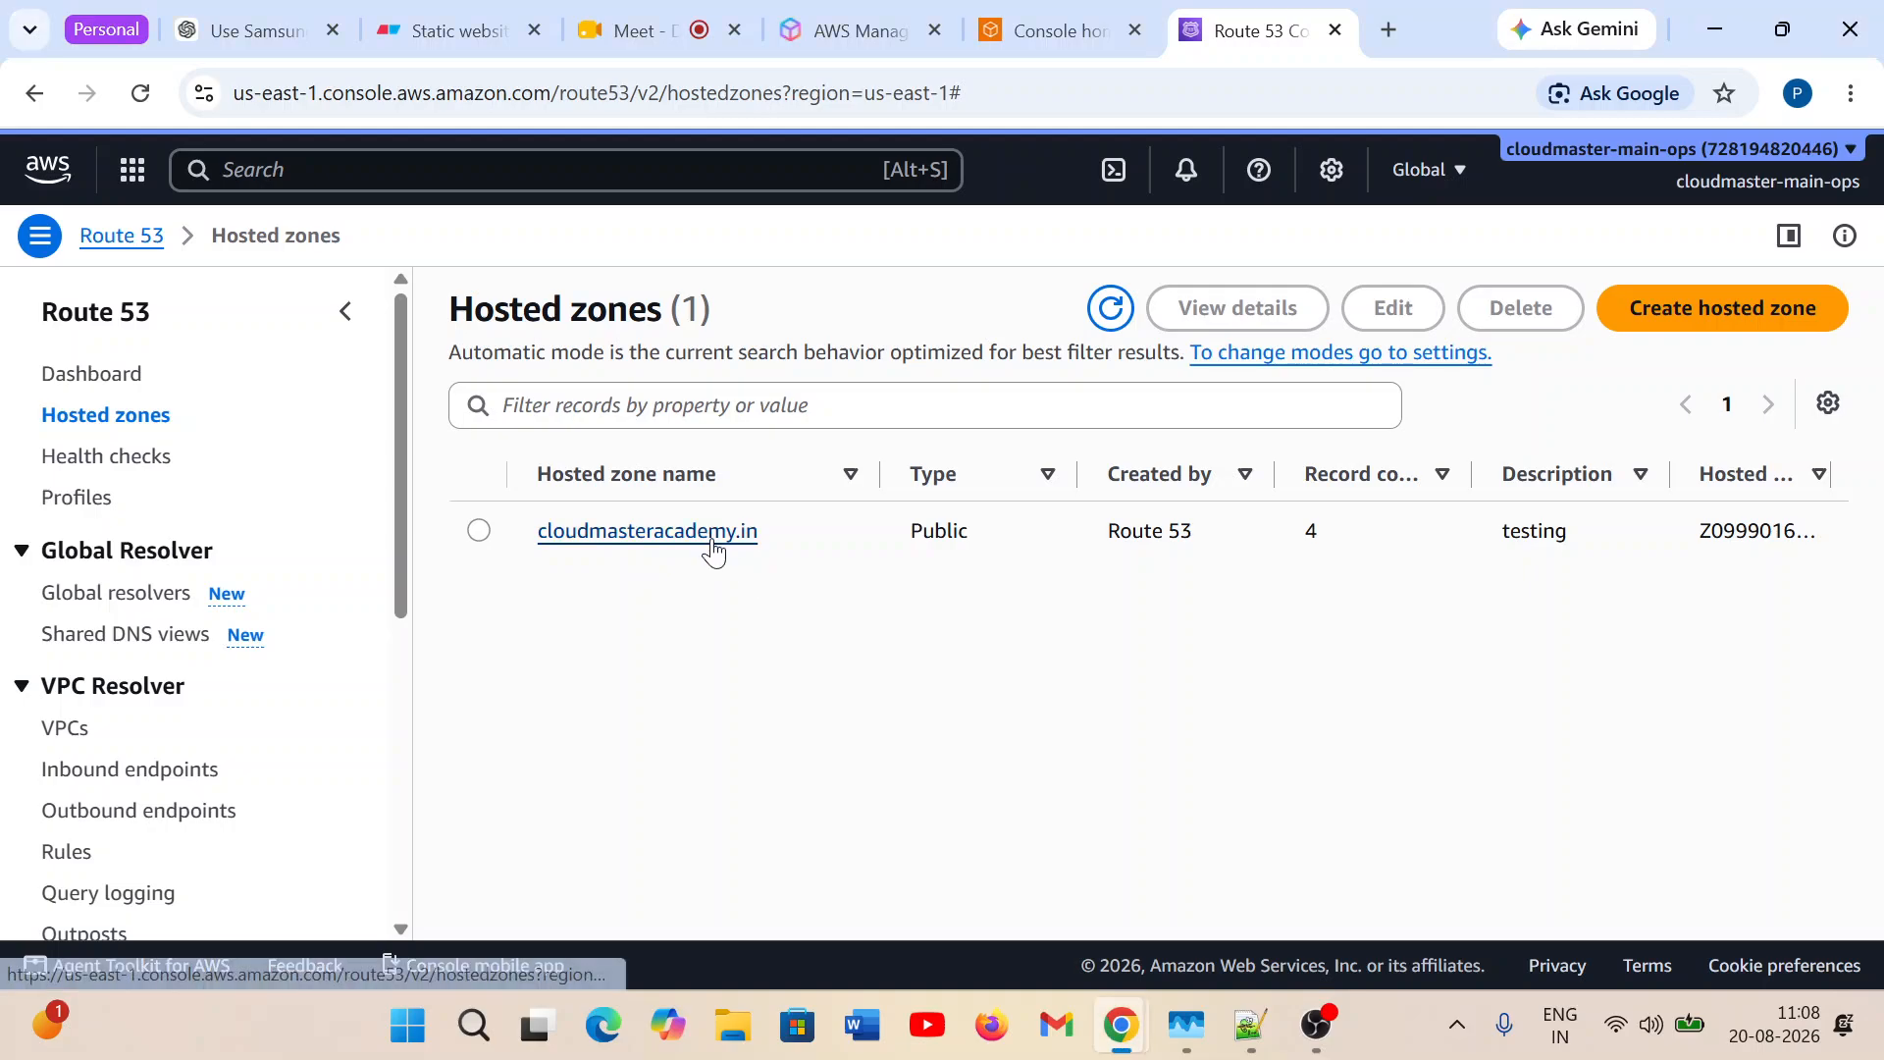
{"action": "left_click", "coordinate": [711, 541]}
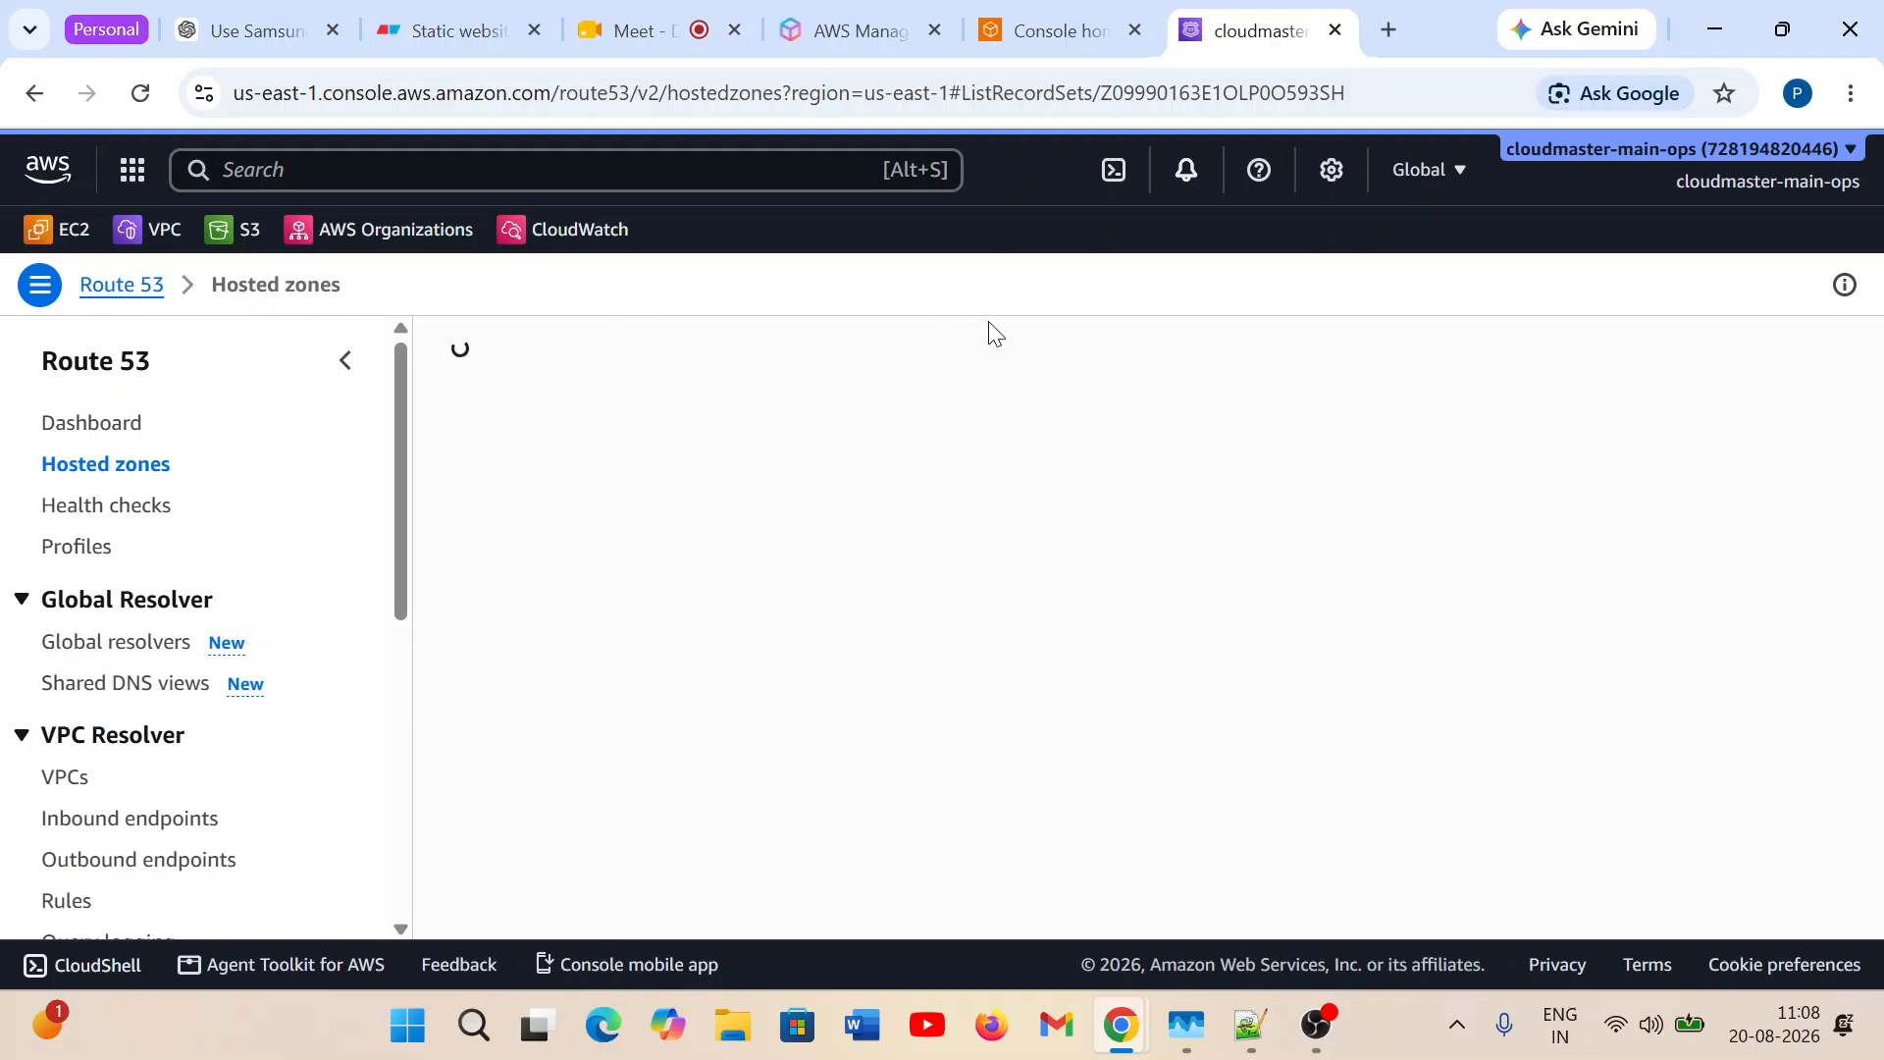
Examine the two IP-based learn records and highlight the target values of the odisha and karnataka entries.
{"action": "scroll", "coordinate": [989, 770], "scroll_direction": "down", "scroll_amount": 1}
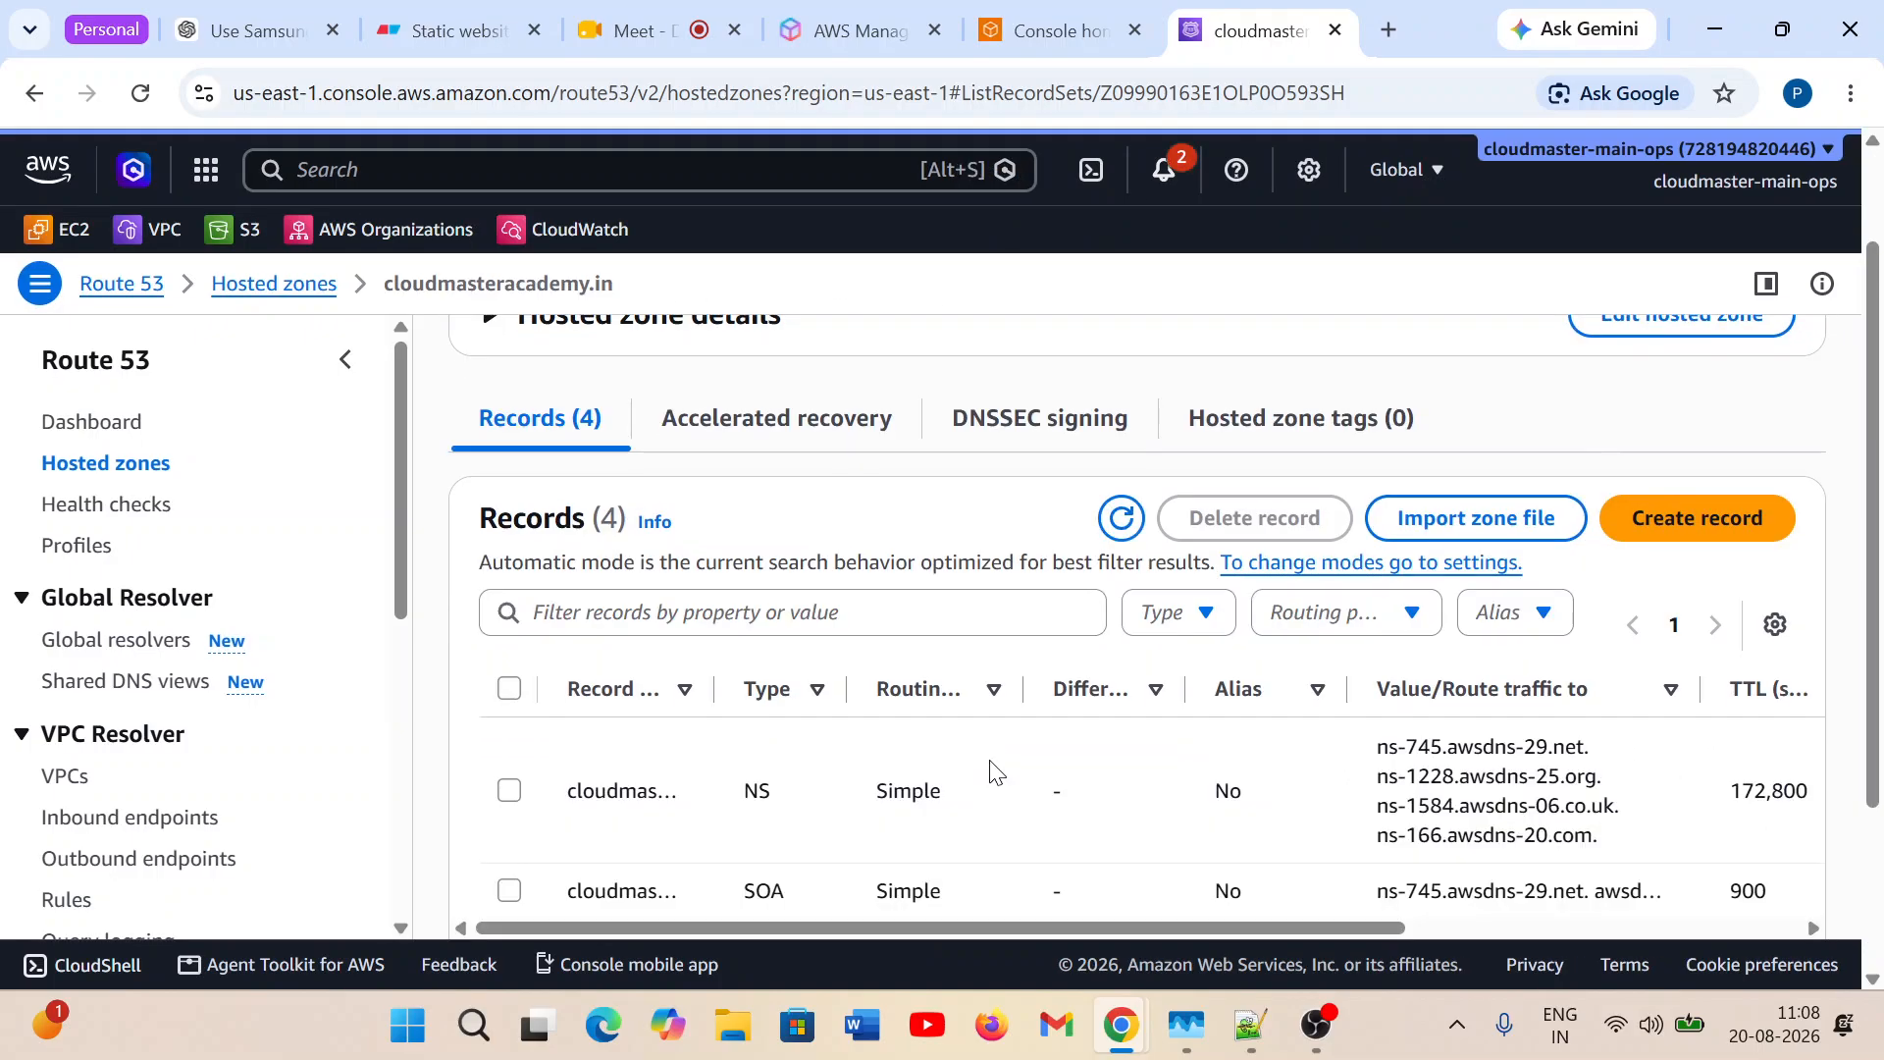
{"action": "scroll", "coordinate": [731, 844], "scroll_direction": "down", "scroll_amount": 2}
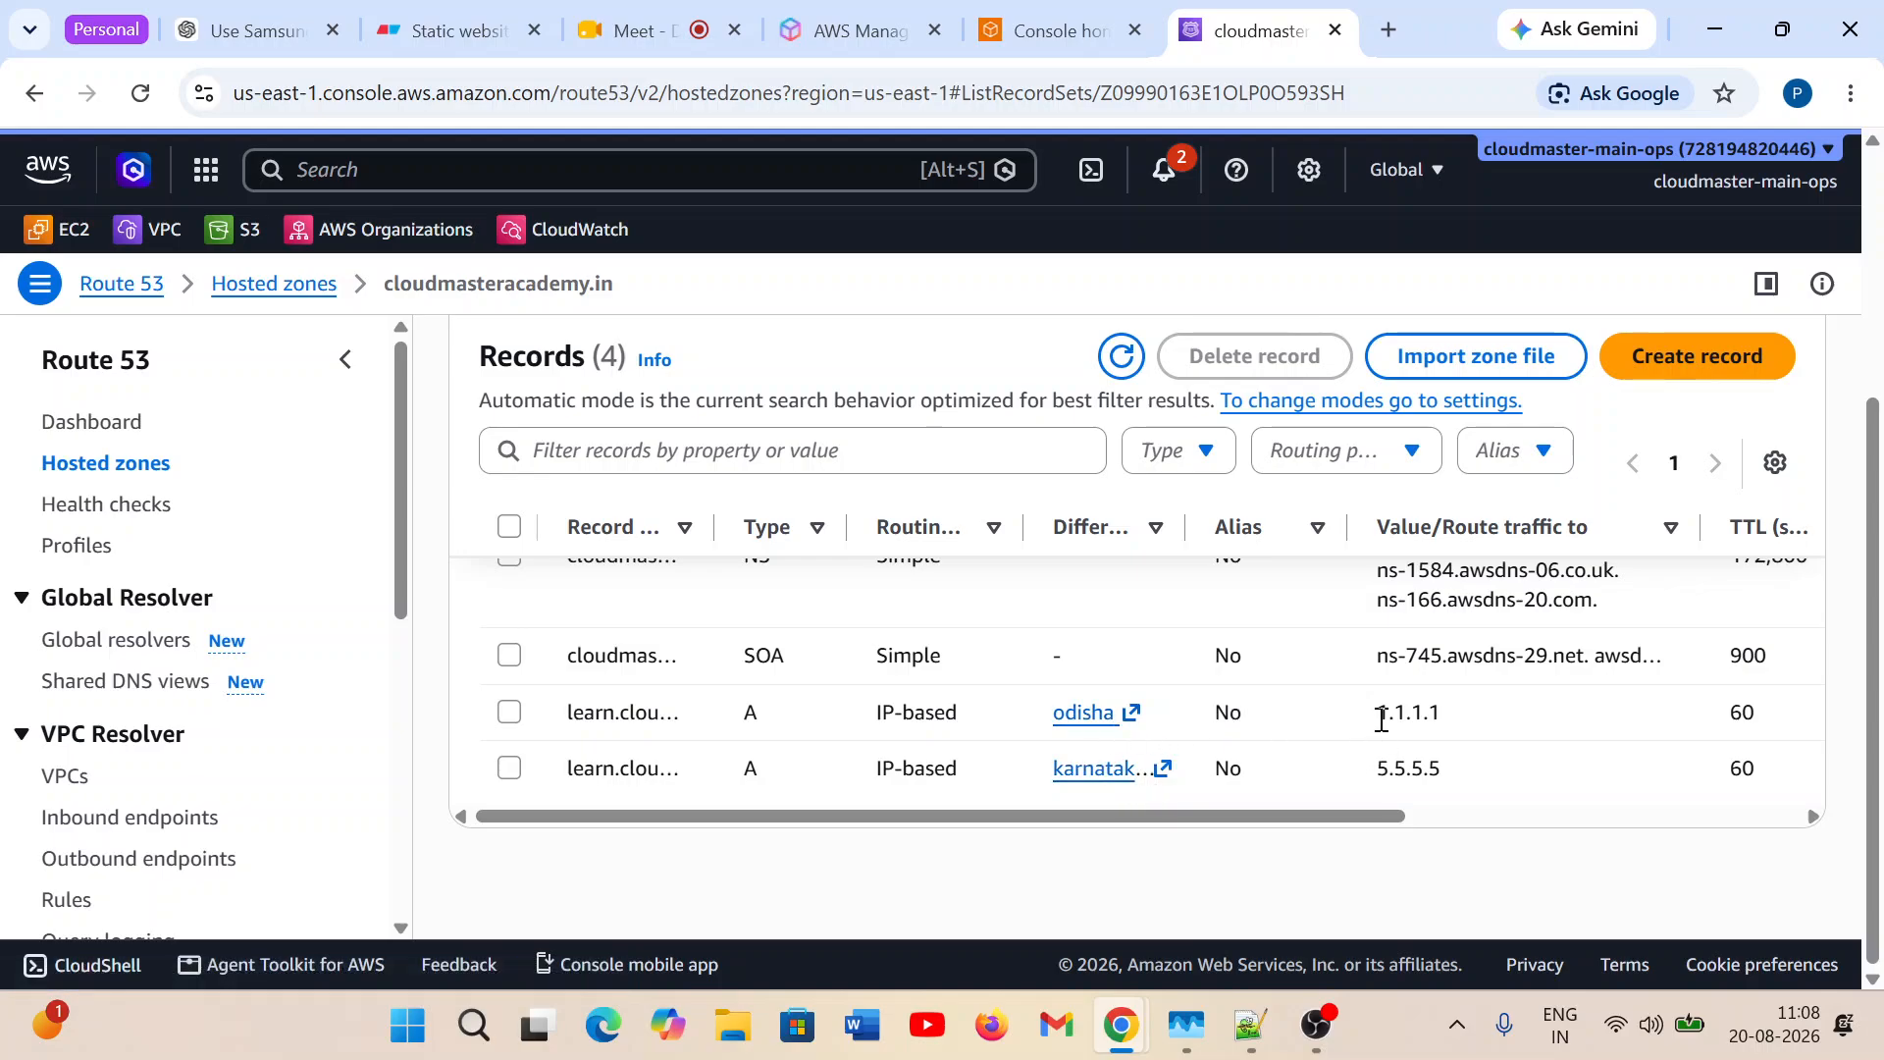
{"action": "left_click_drag", "start_coordinate": [1382, 720], "coordinate": [1439, 709]}
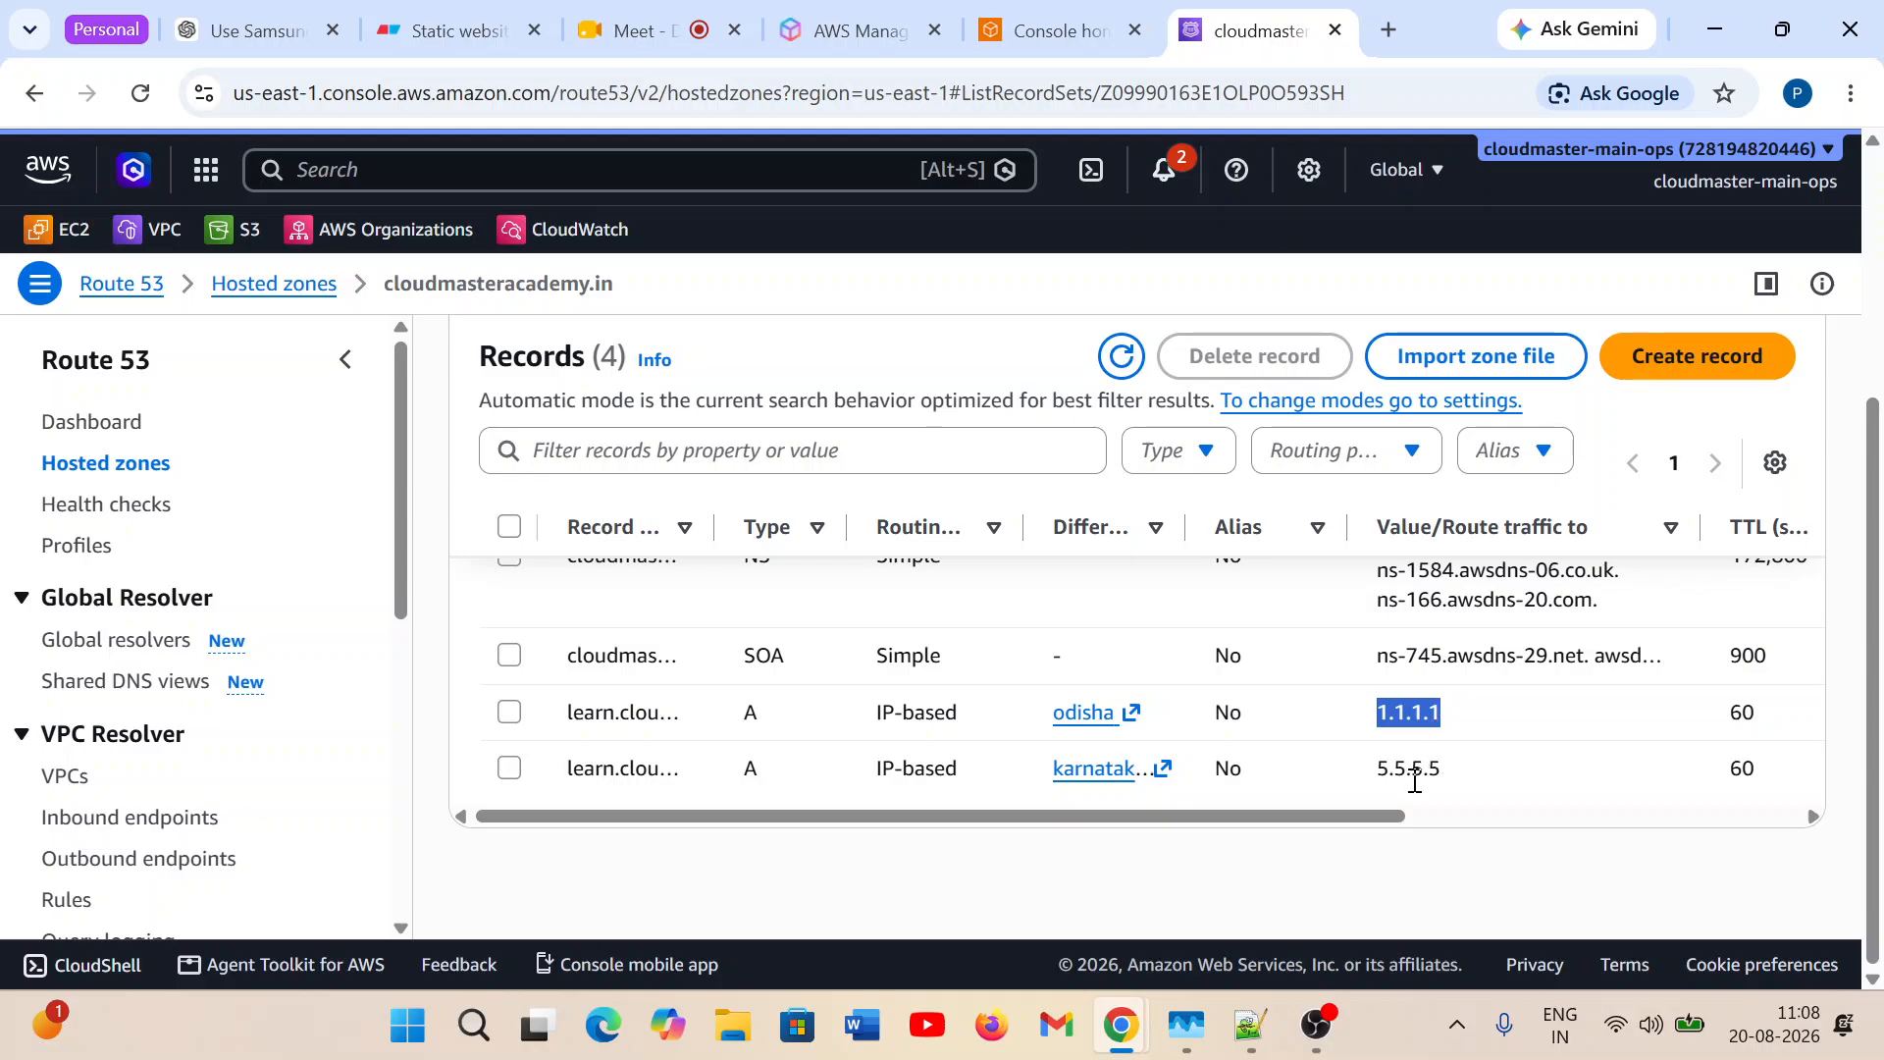
{"action": "left_click_drag", "start_coordinate": [1367, 782], "coordinate": [1449, 777]}
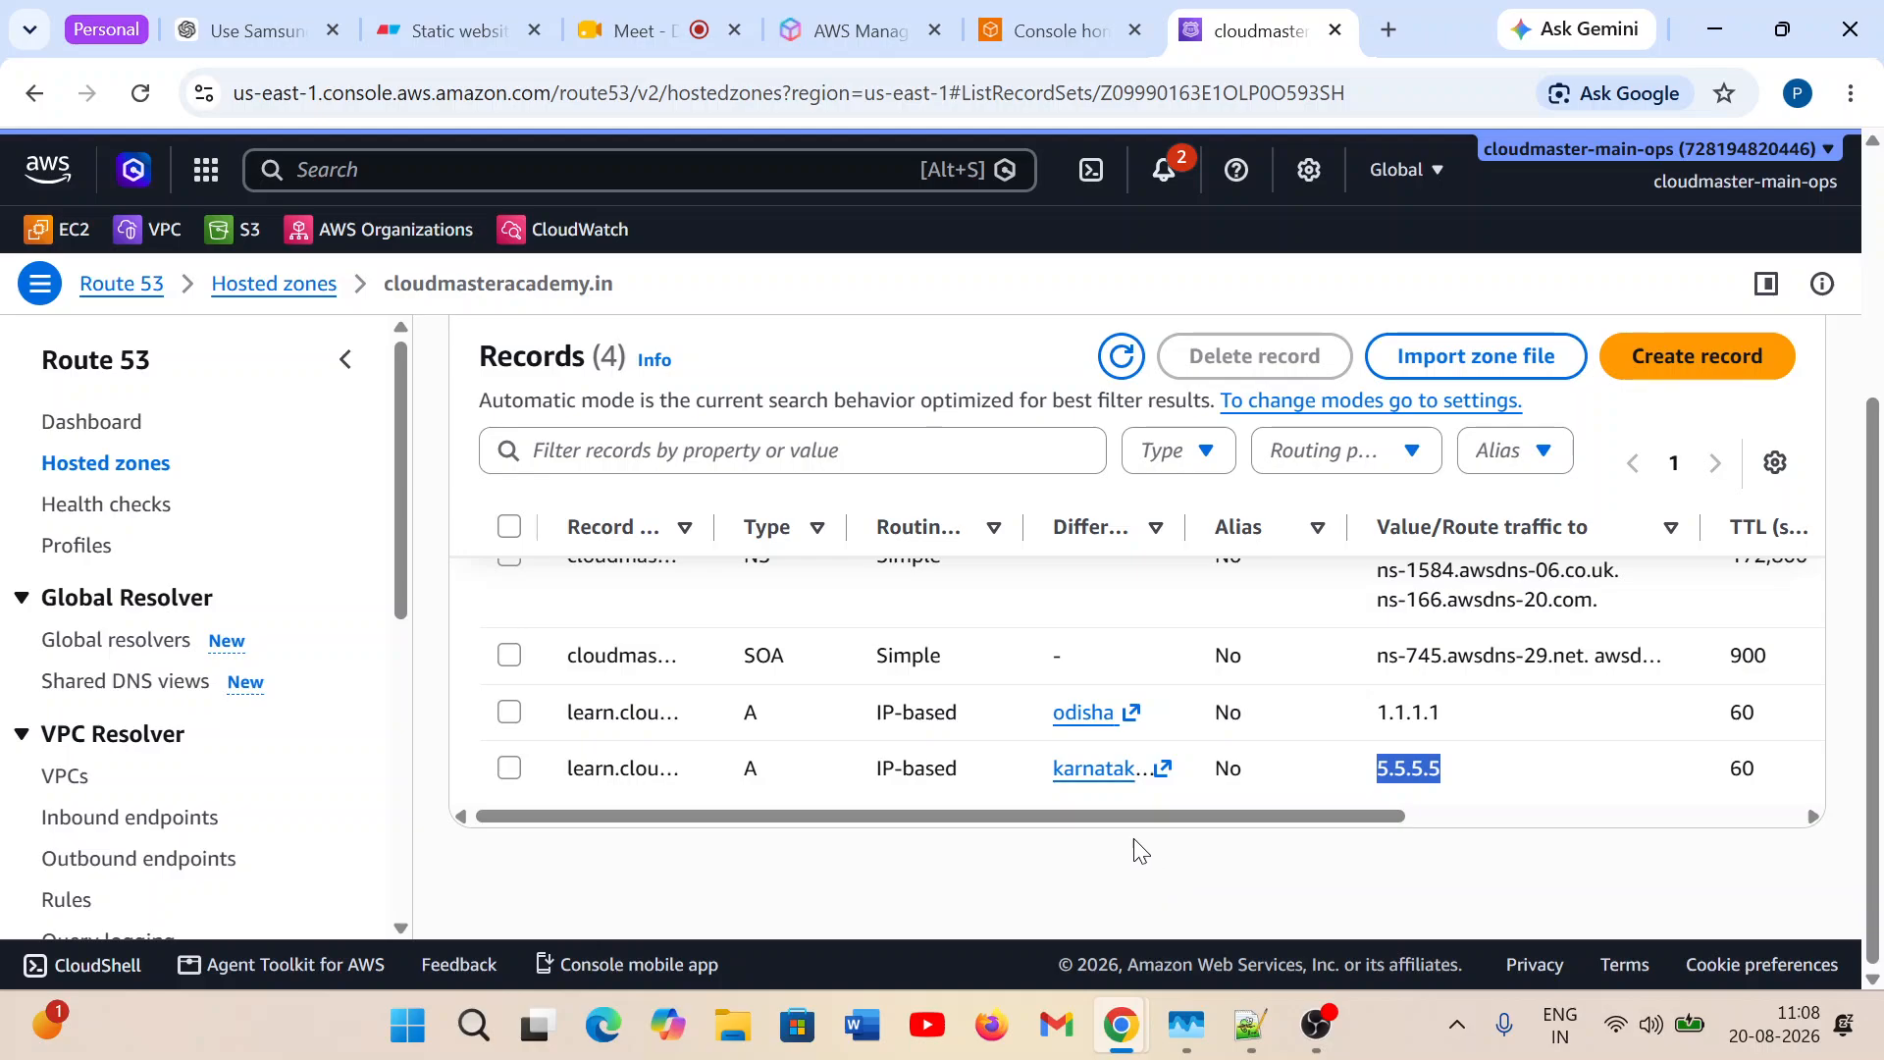
Follow the odisha record's link to its CIDR collection, select the odisha location and highlight its CIDR block.
{"action": "left_click", "coordinate": [1116, 731]}
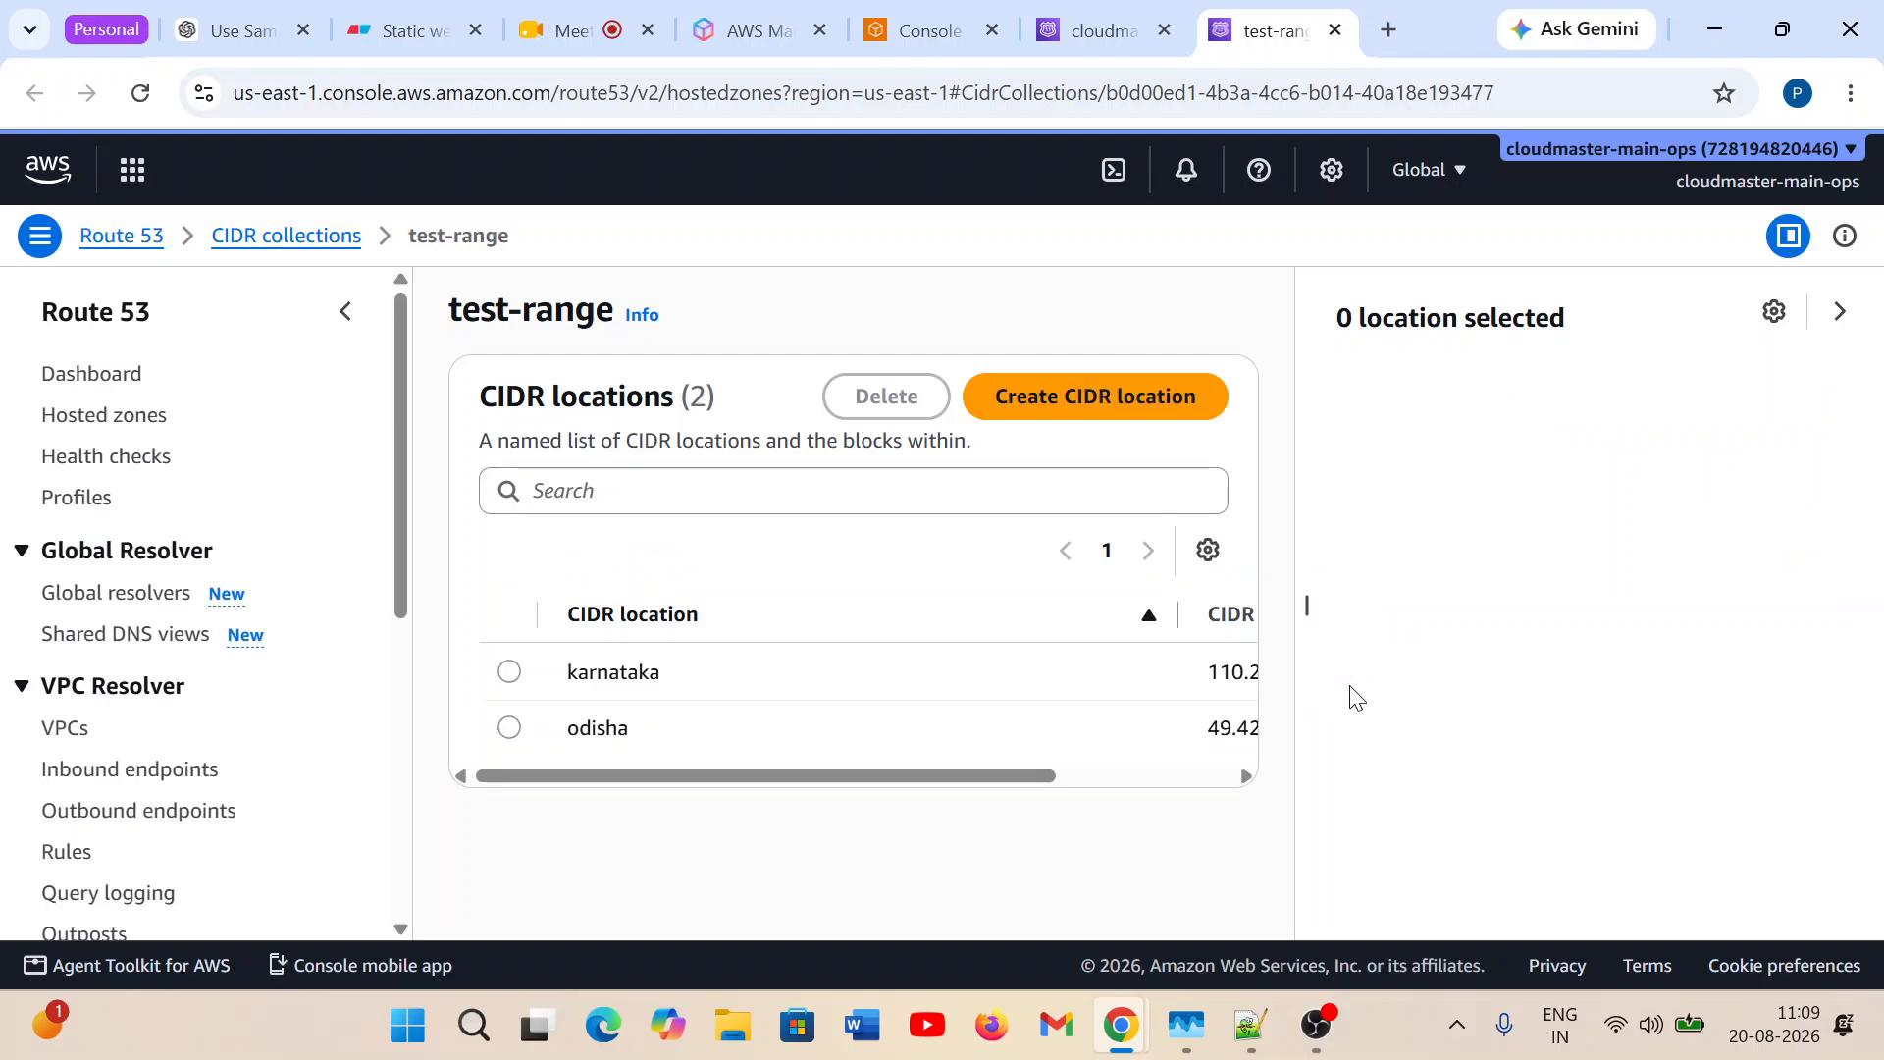
{"action": "left_click", "coordinate": [508, 728]}
{"action": "left_click_drag", "start_coordinate": [1499, 586], "coordinate": [1329, 581]}
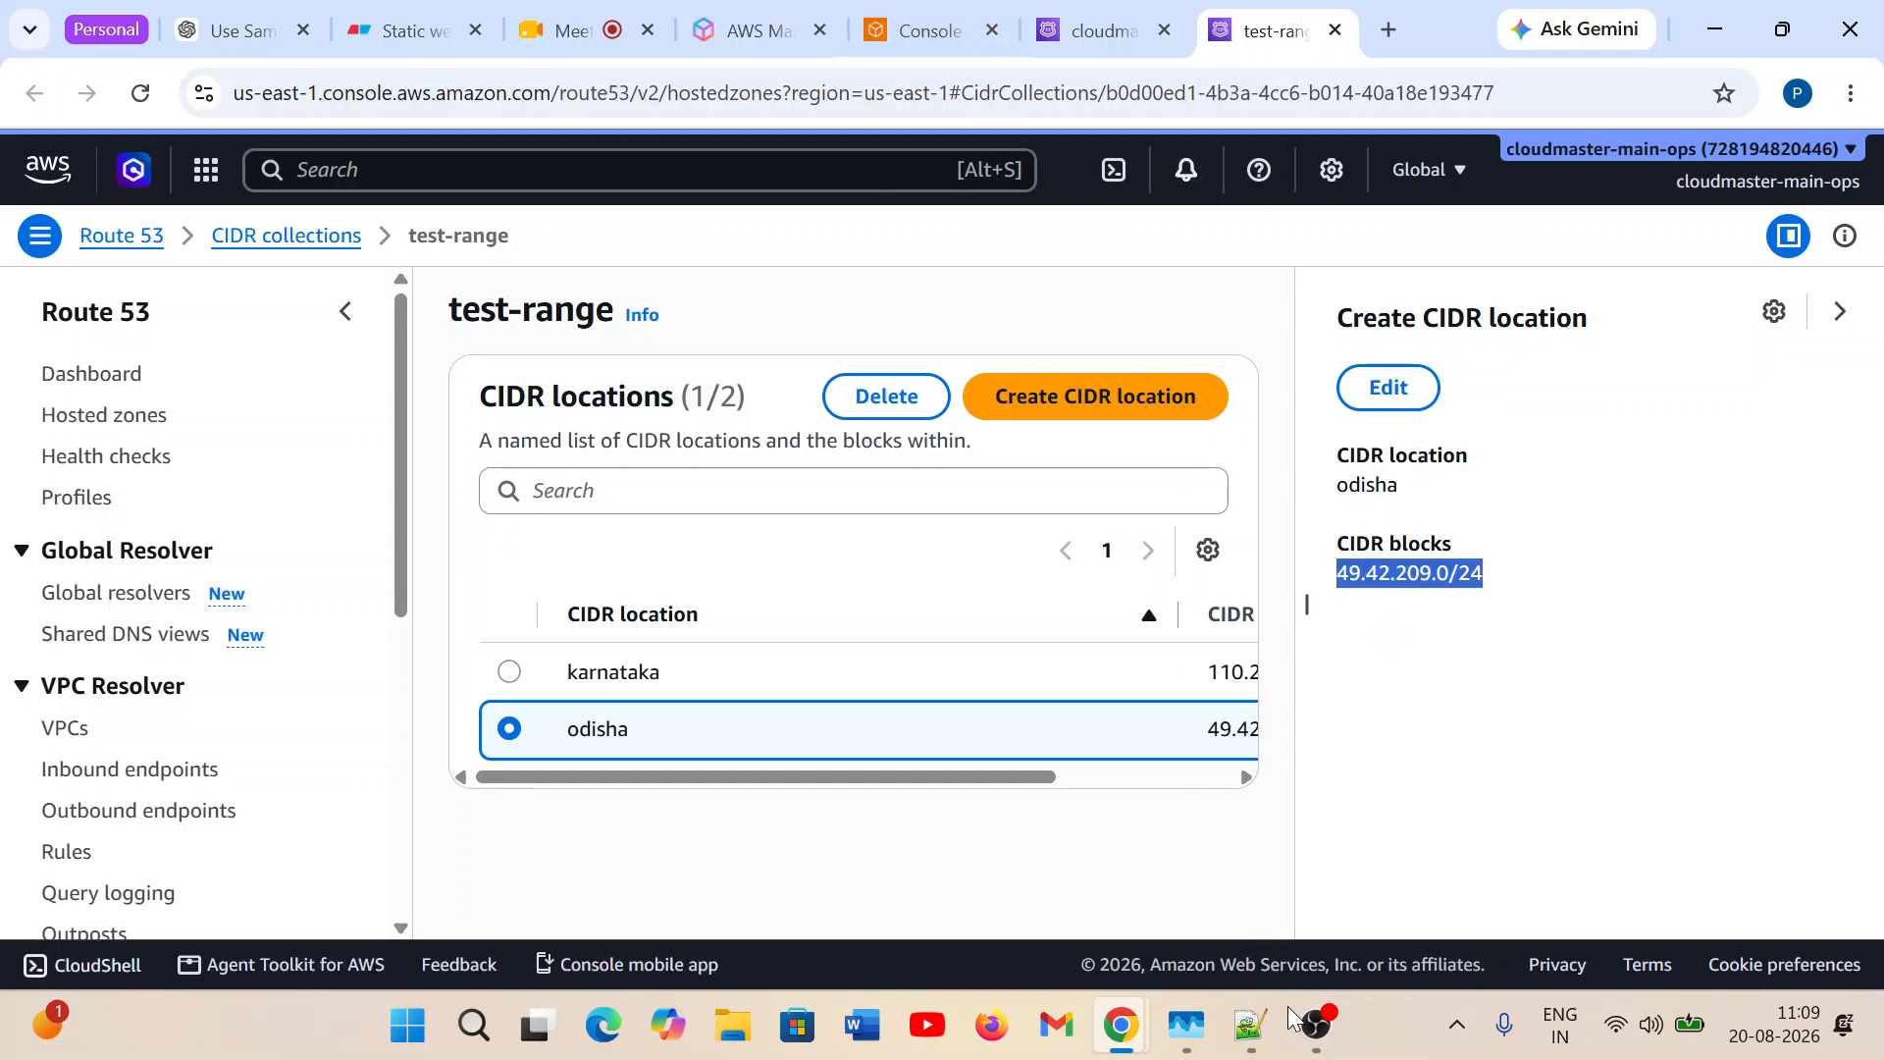
Open a new Command Prompt and start nslookup.
{"action": "left_click", "coordinate": [472, 1027]}
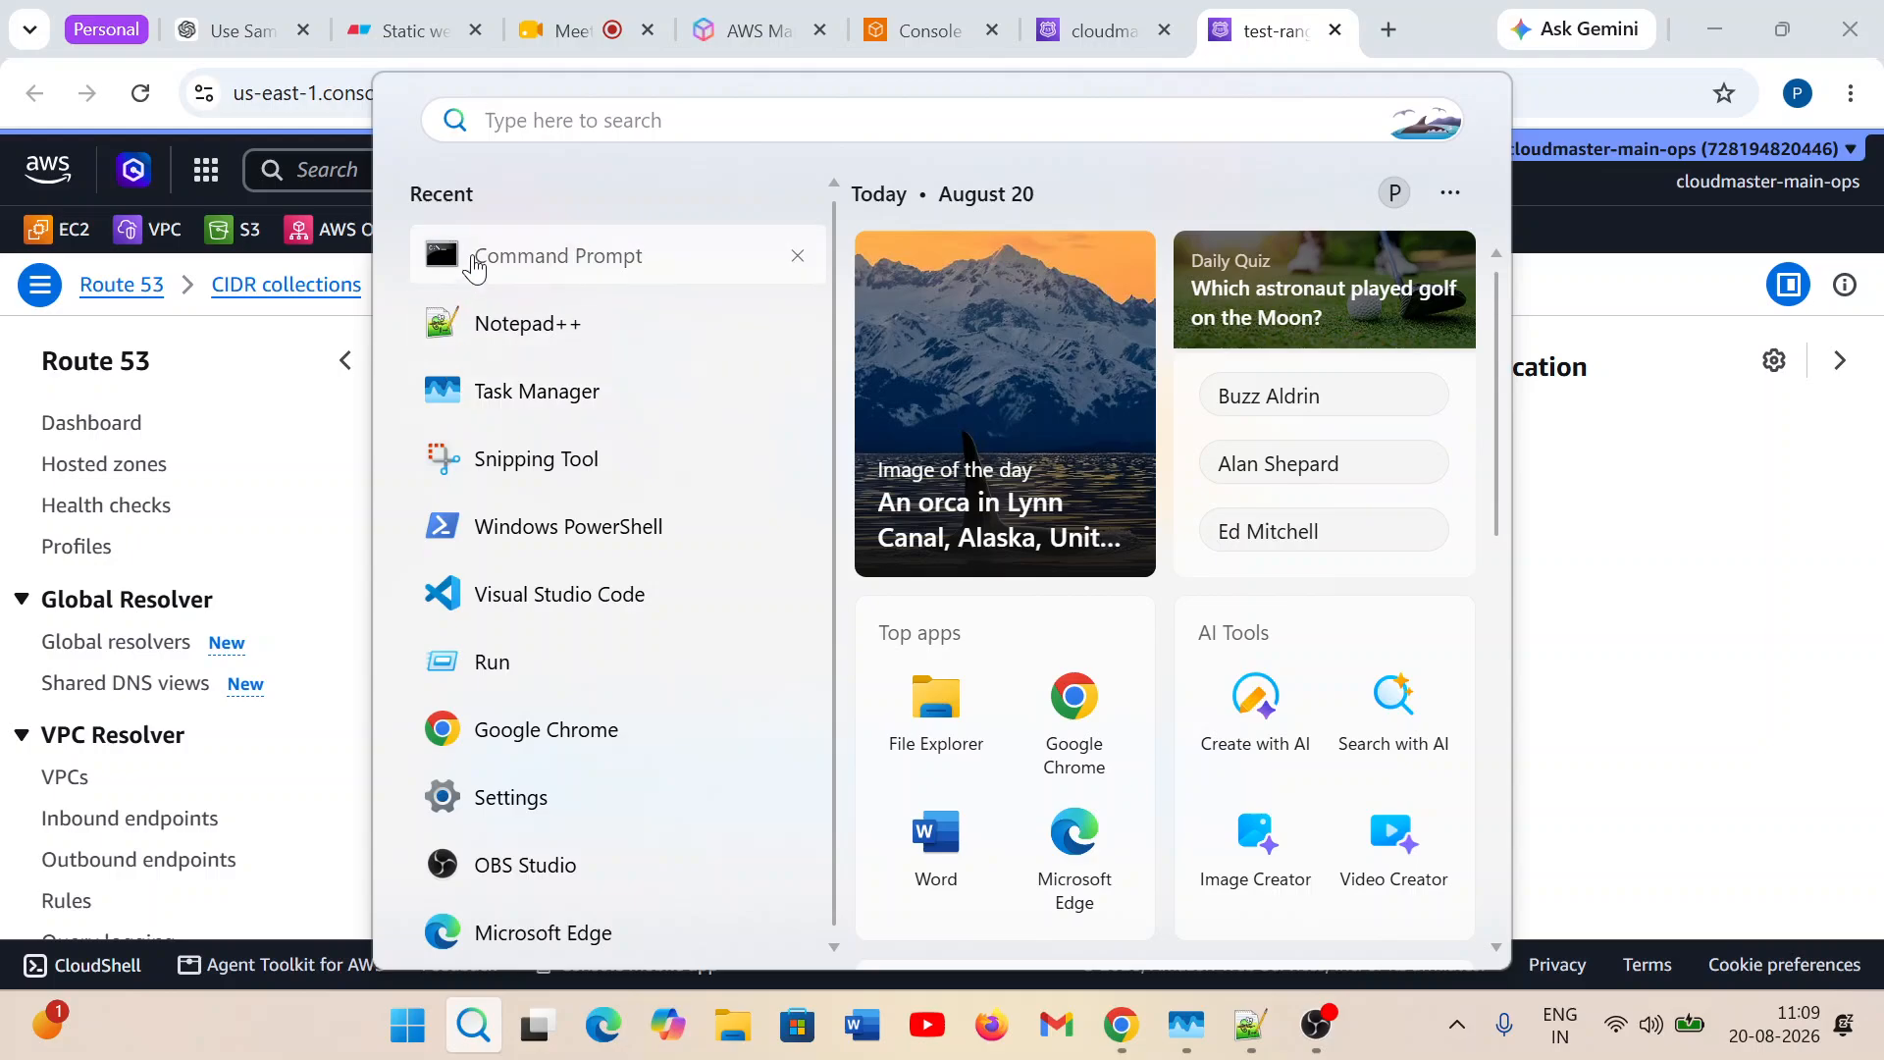
{"action": "left_click", "coordinate": [1628, 530]}
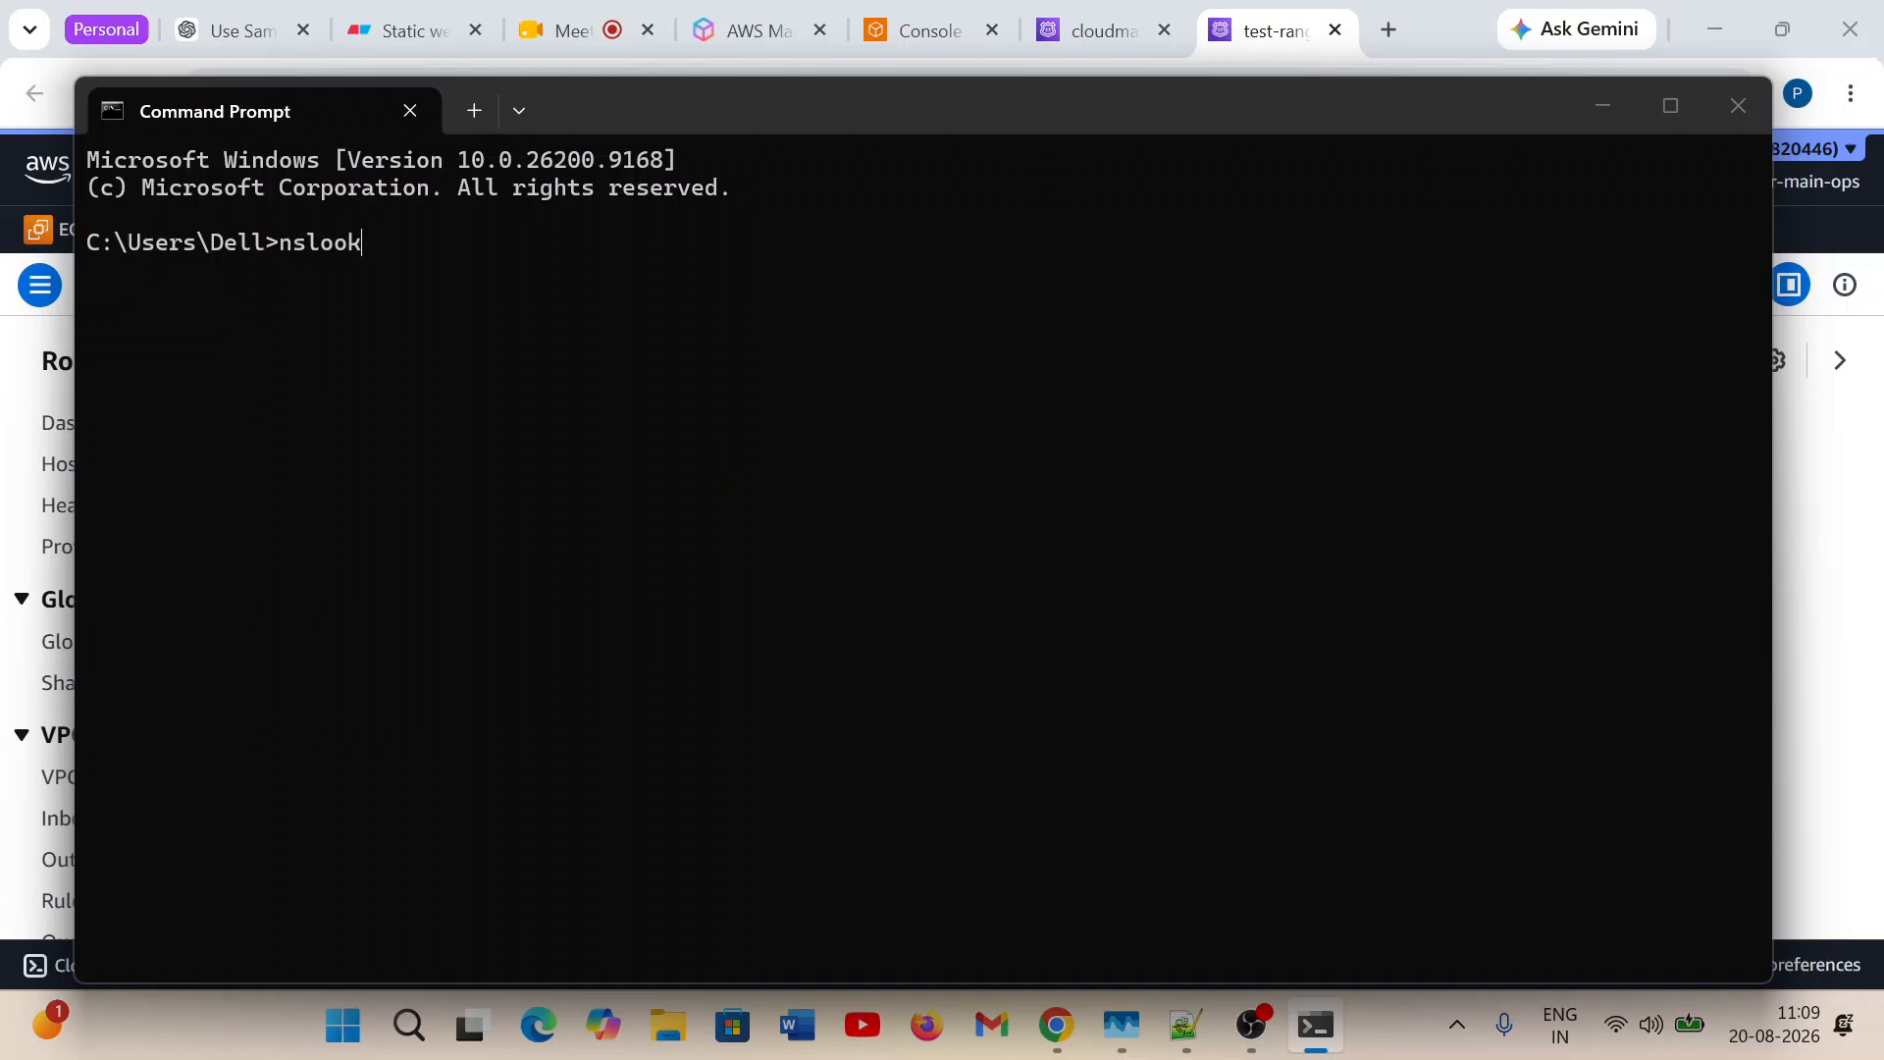
{"action": "key", "text": "Return"}
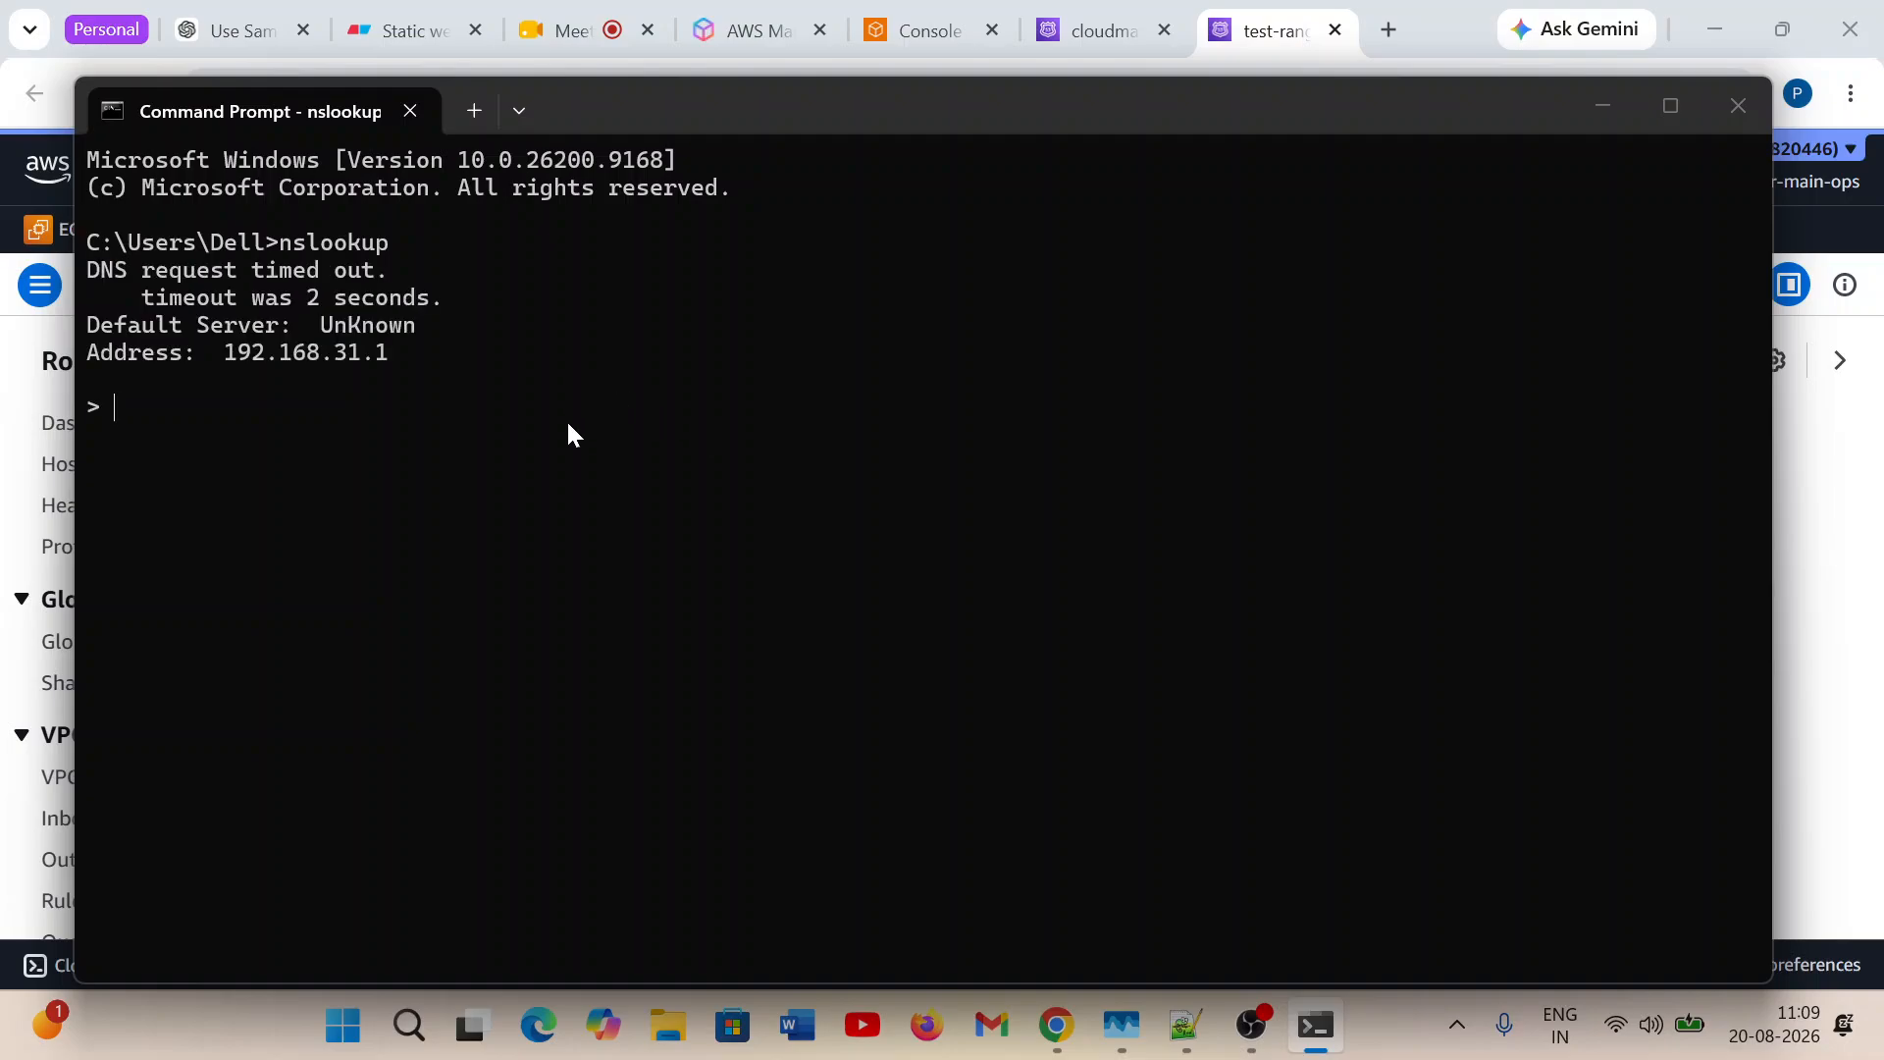
Query learn.cloudmasteracademy.in in nslookup and highlight the response lines.
{"action": "type", "text": "learn.cloudmaste"}
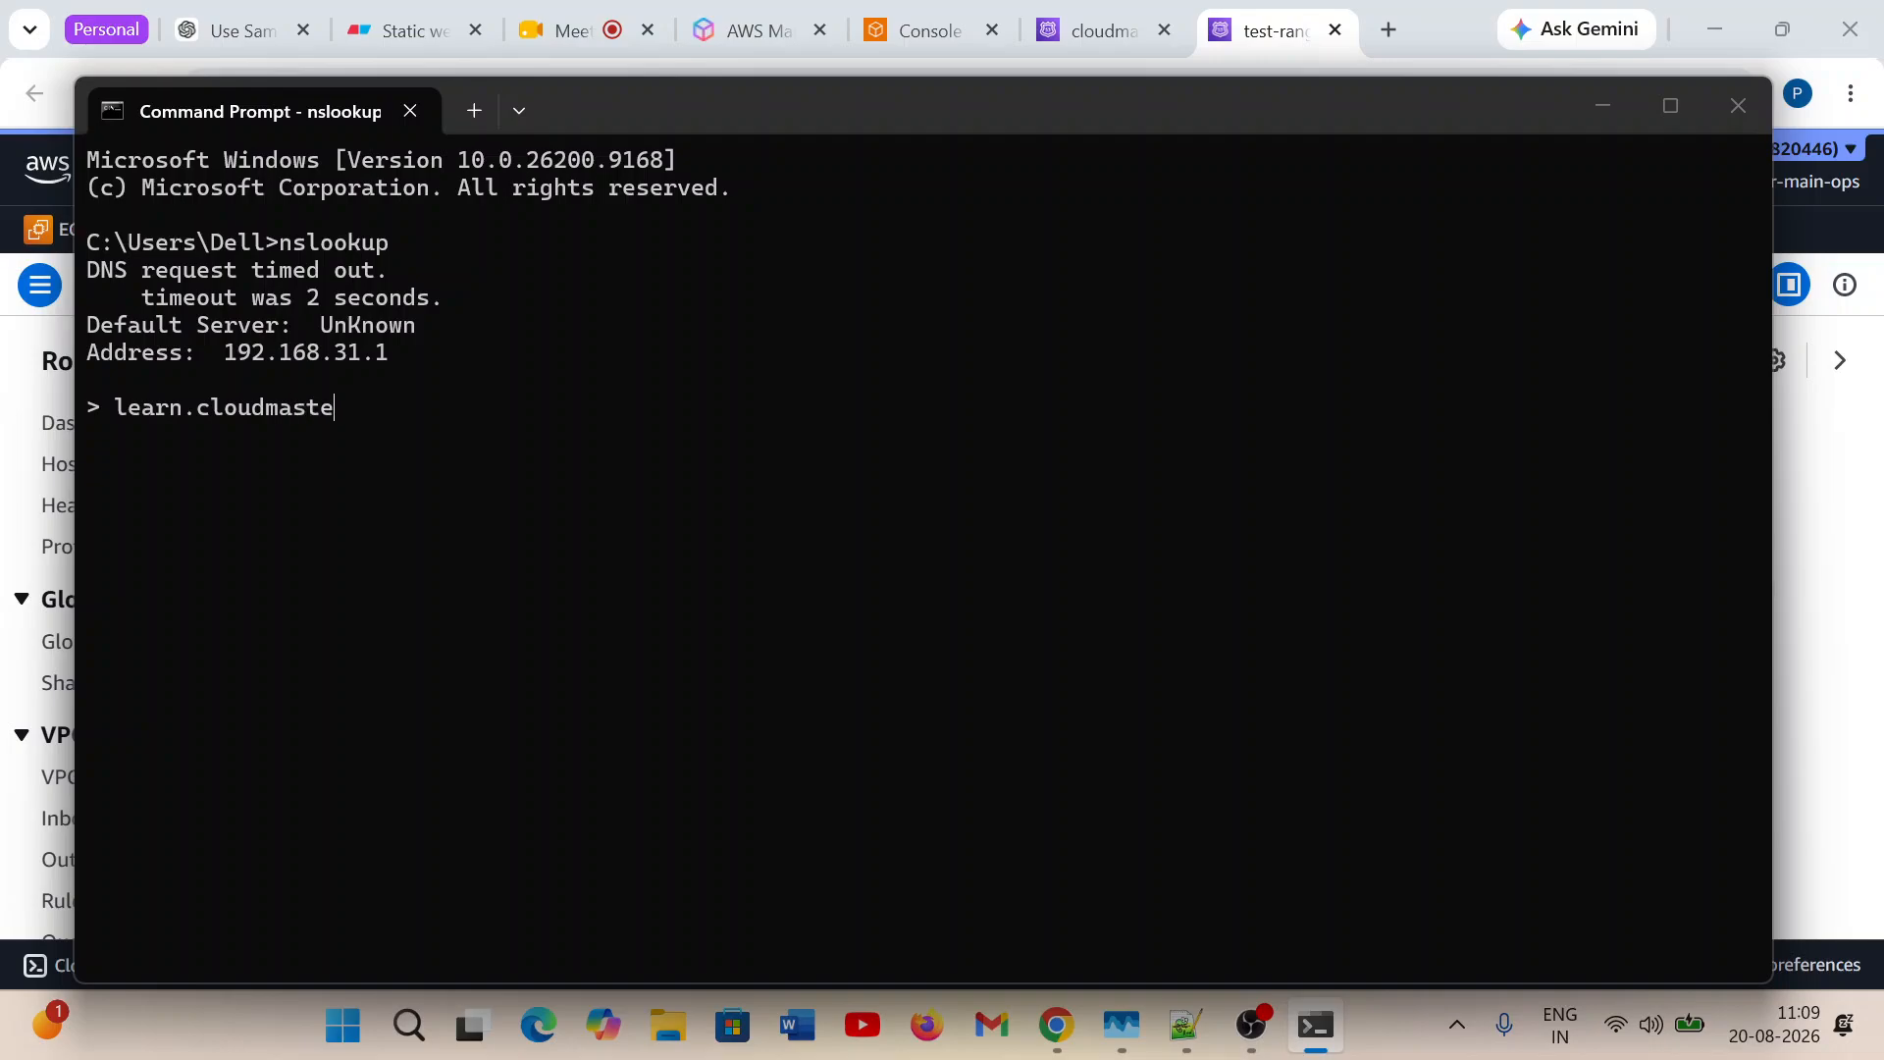
{"action": "type", "text": "racademy.in"}
{"action": "key", "text": "Return"}
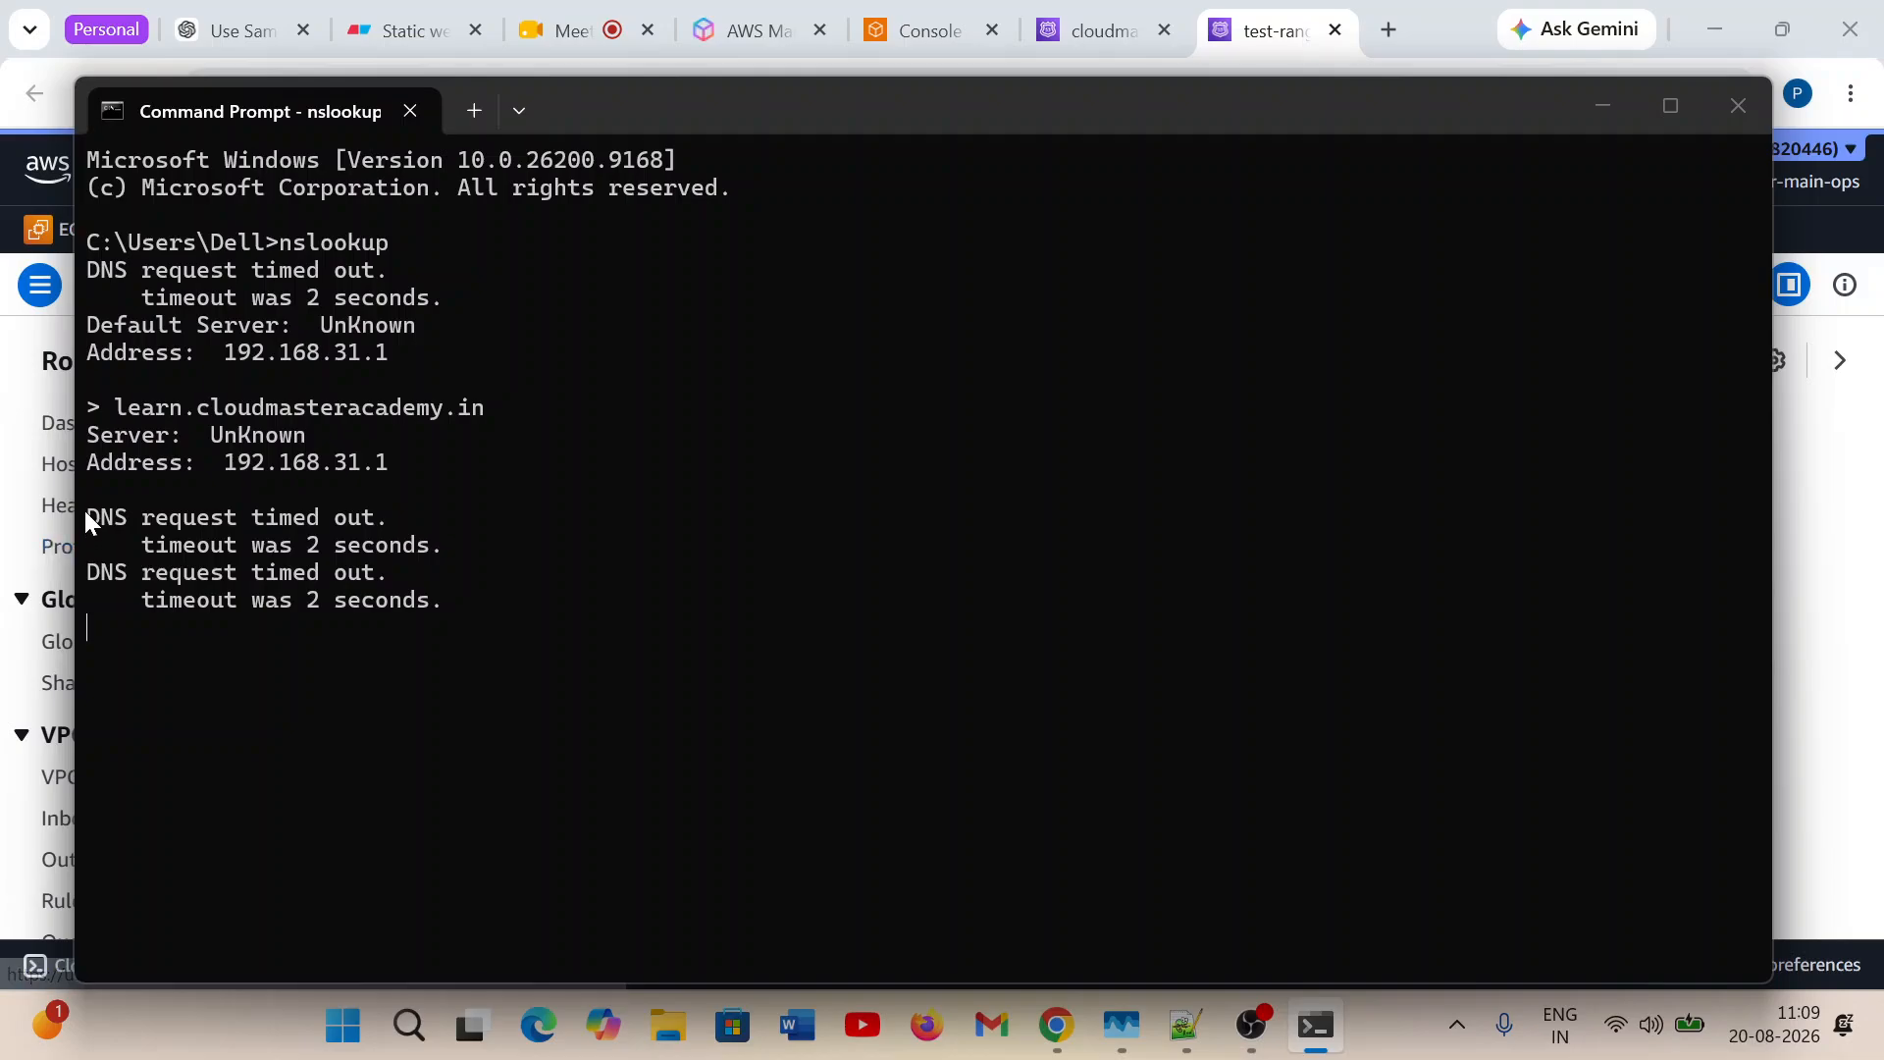
{"action": "left_click_drag", "start_coordinate": [83, 520], "coordinate": [429, 659]}
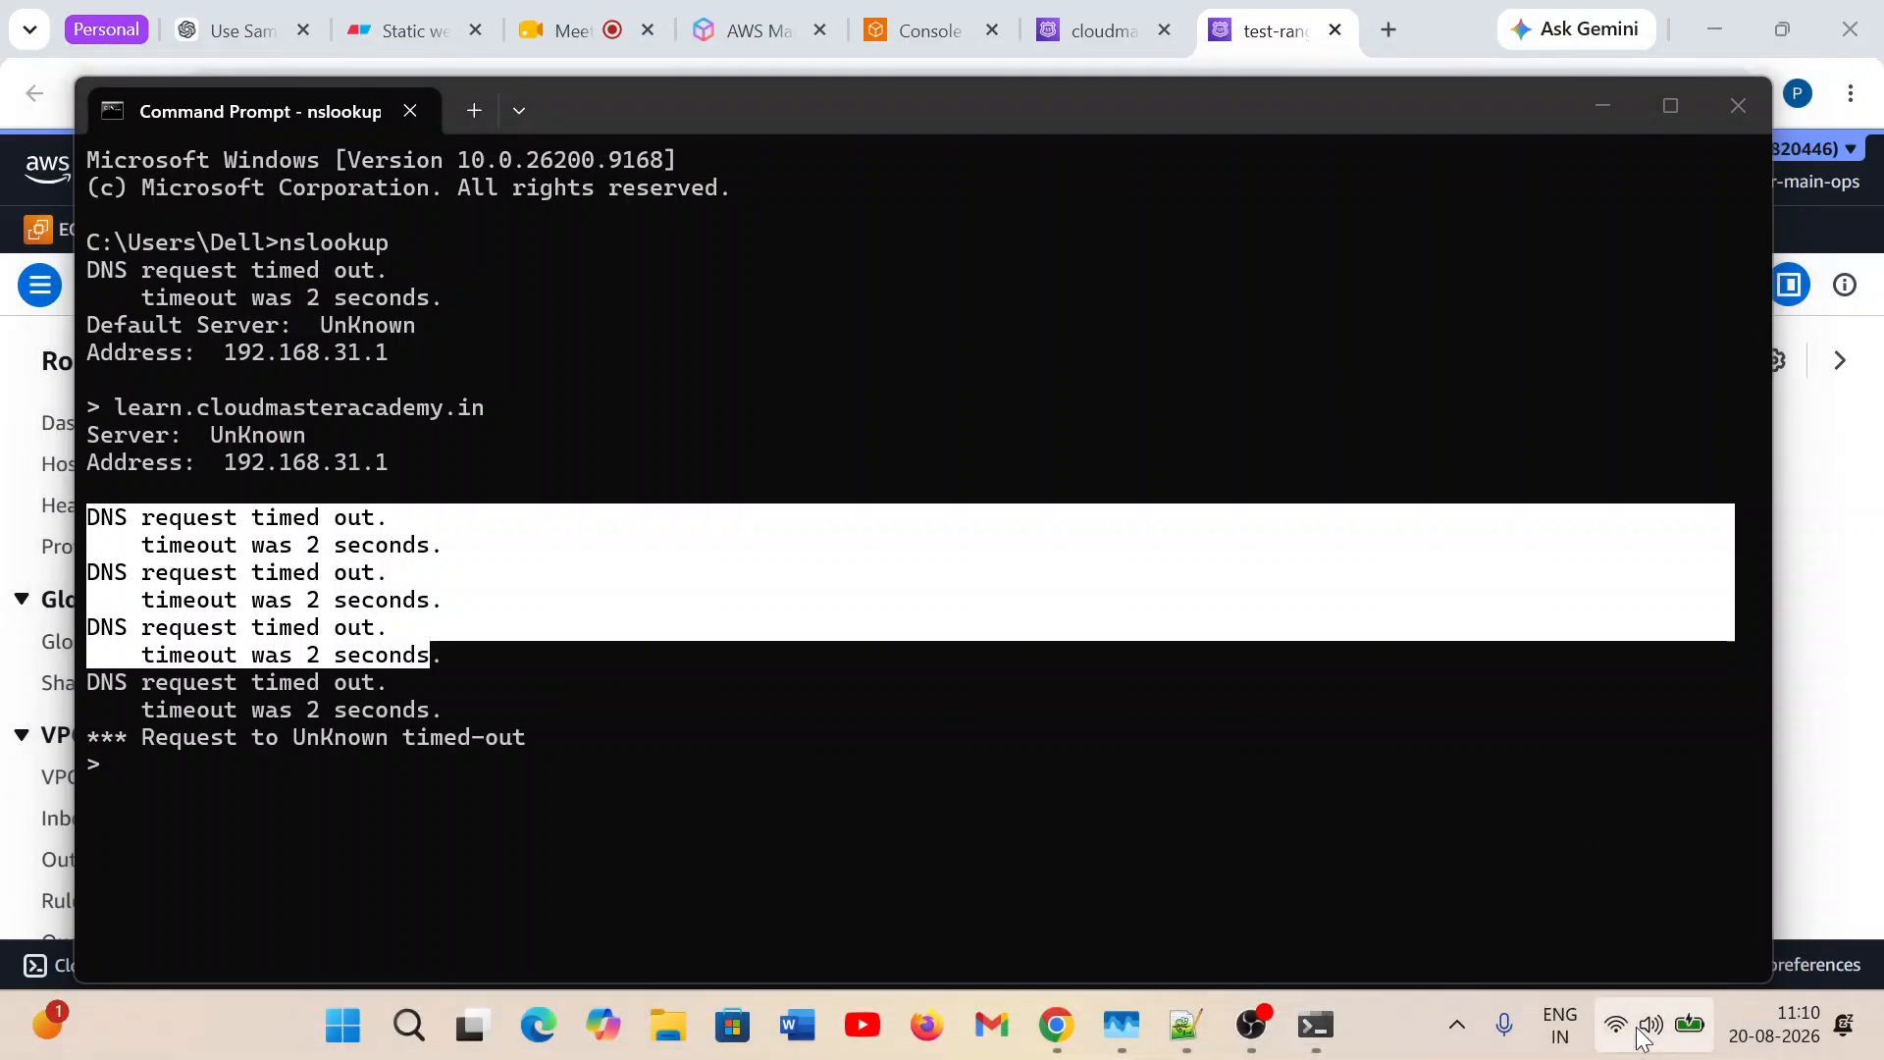
Check the current Wi-Fi connection, repeat the learn.cloudmasteracademy.in query and highlight the queried name in the output.
{"action": "left_click", "coordinate": [1635, 1026]}
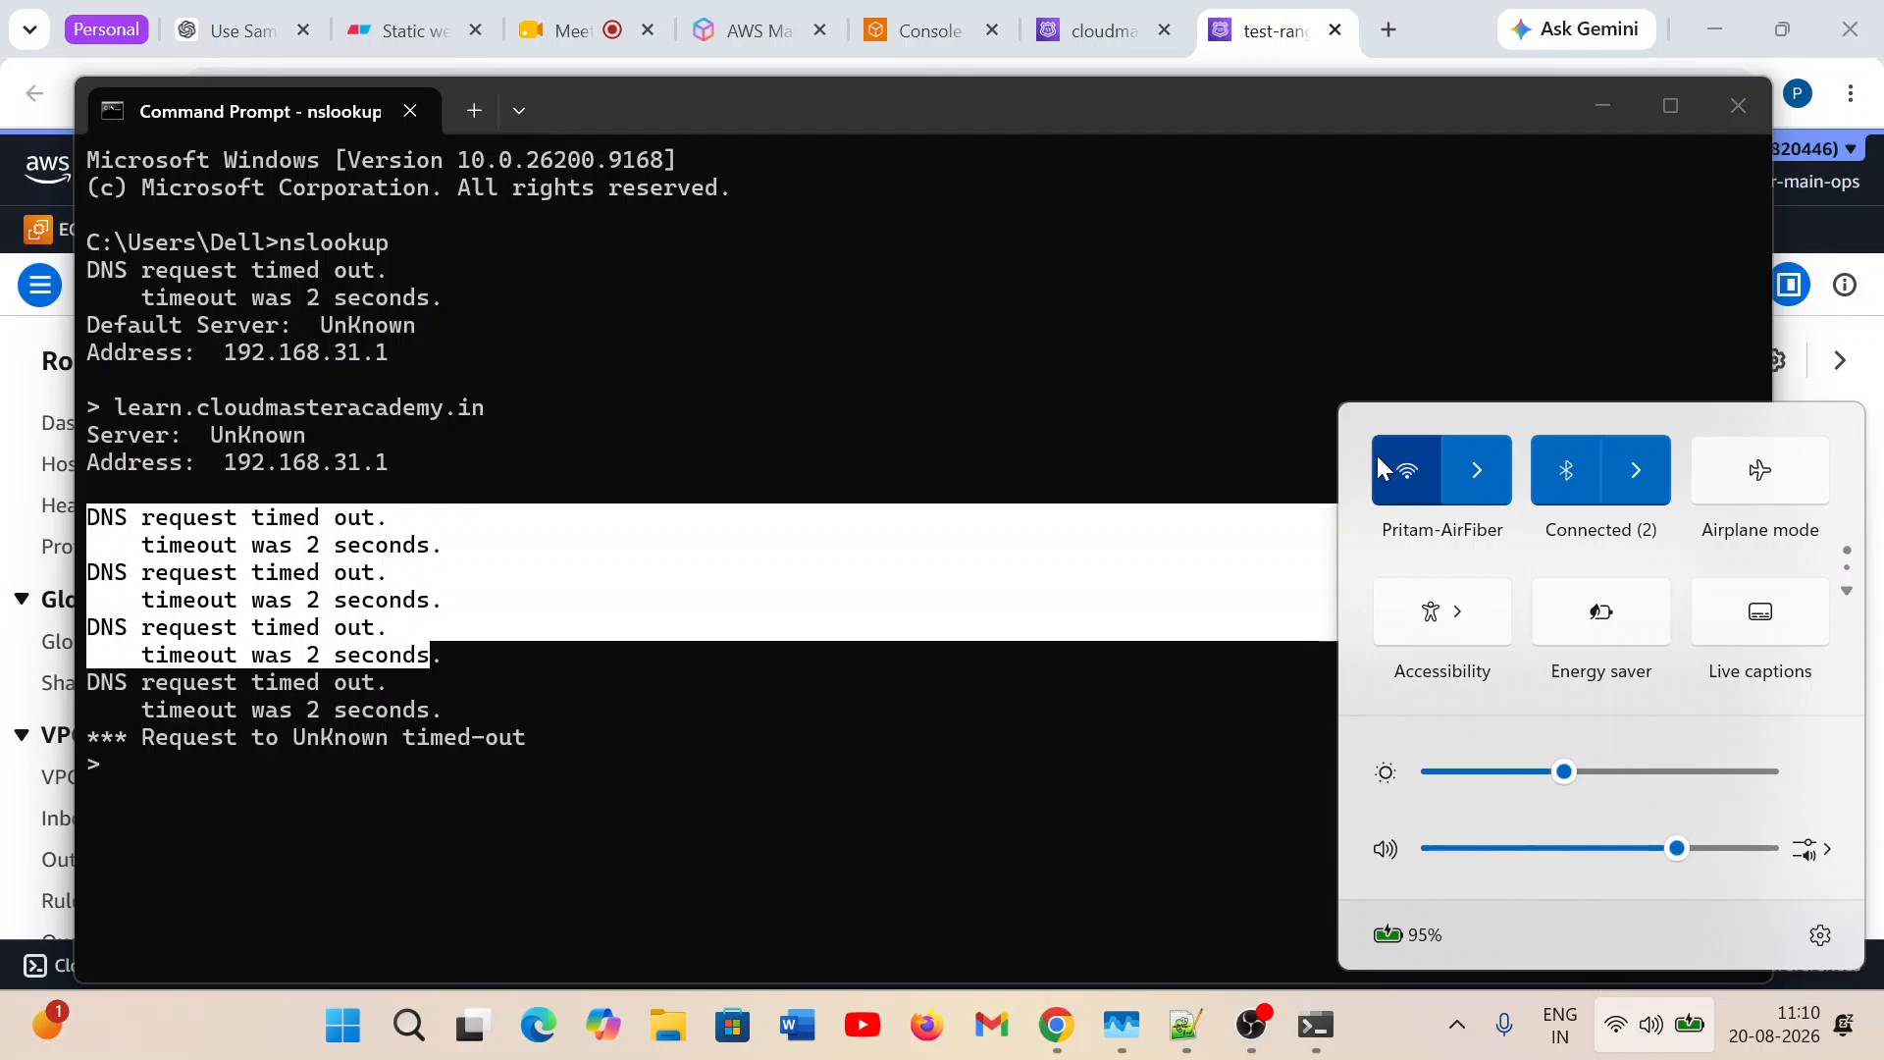
{"action": "left_click", "coordinate": [1196, 308]}
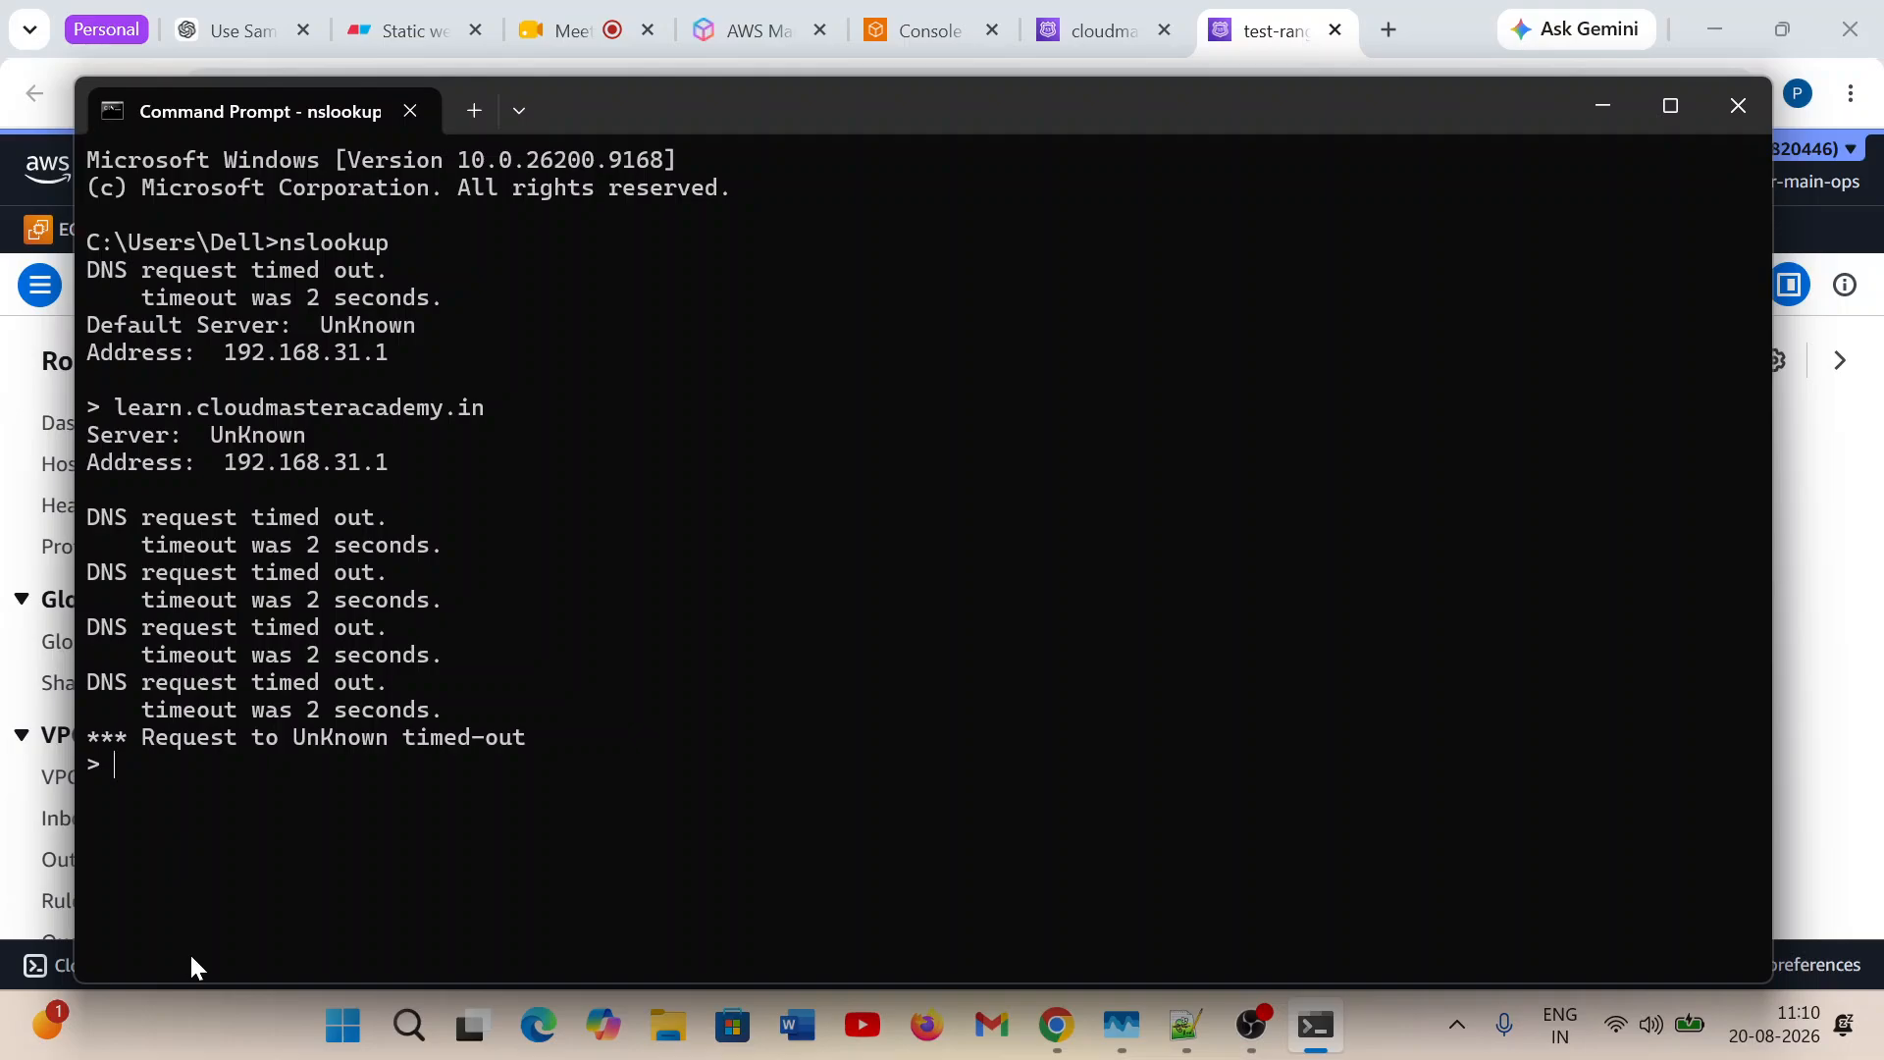
{"action": "key", "text": "Up"}
{"action": "key", "text": "Return"}
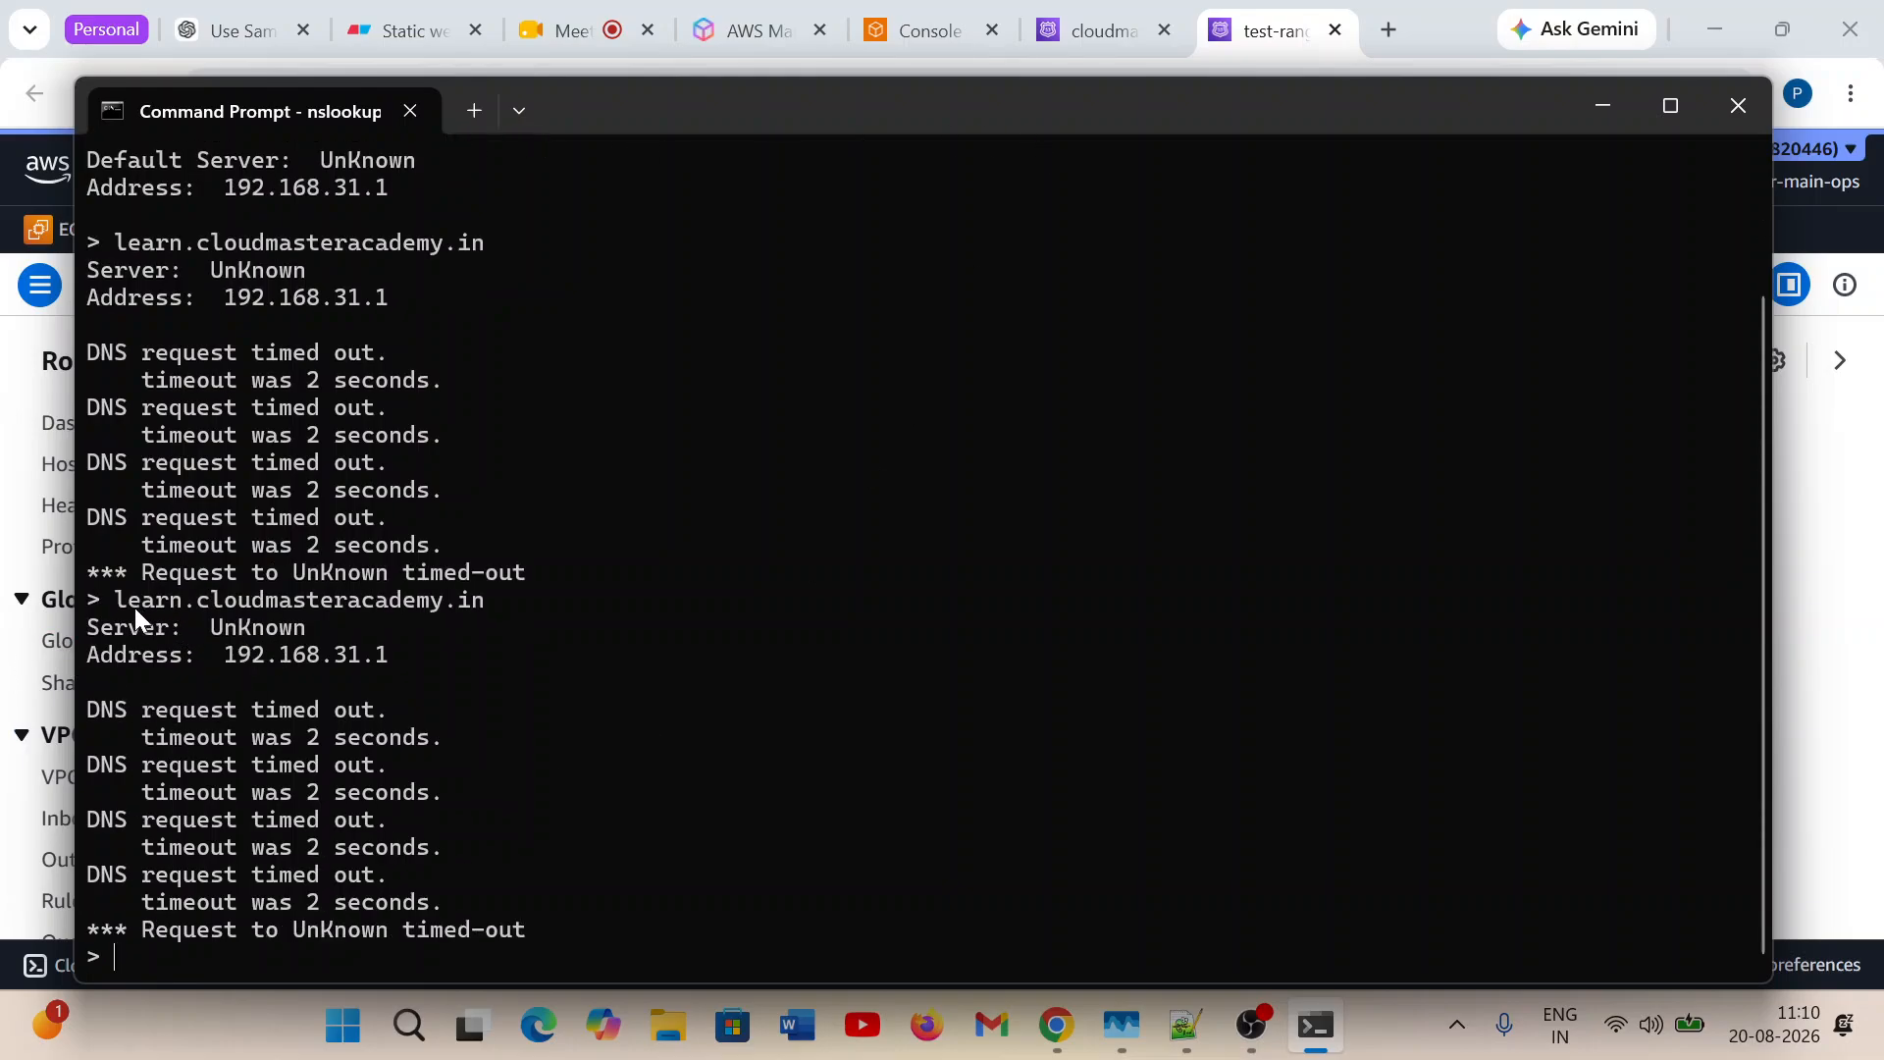
{"action": "left_click_drag", "start_coordinate": [116, 597], "coordinate": [461, 604]}
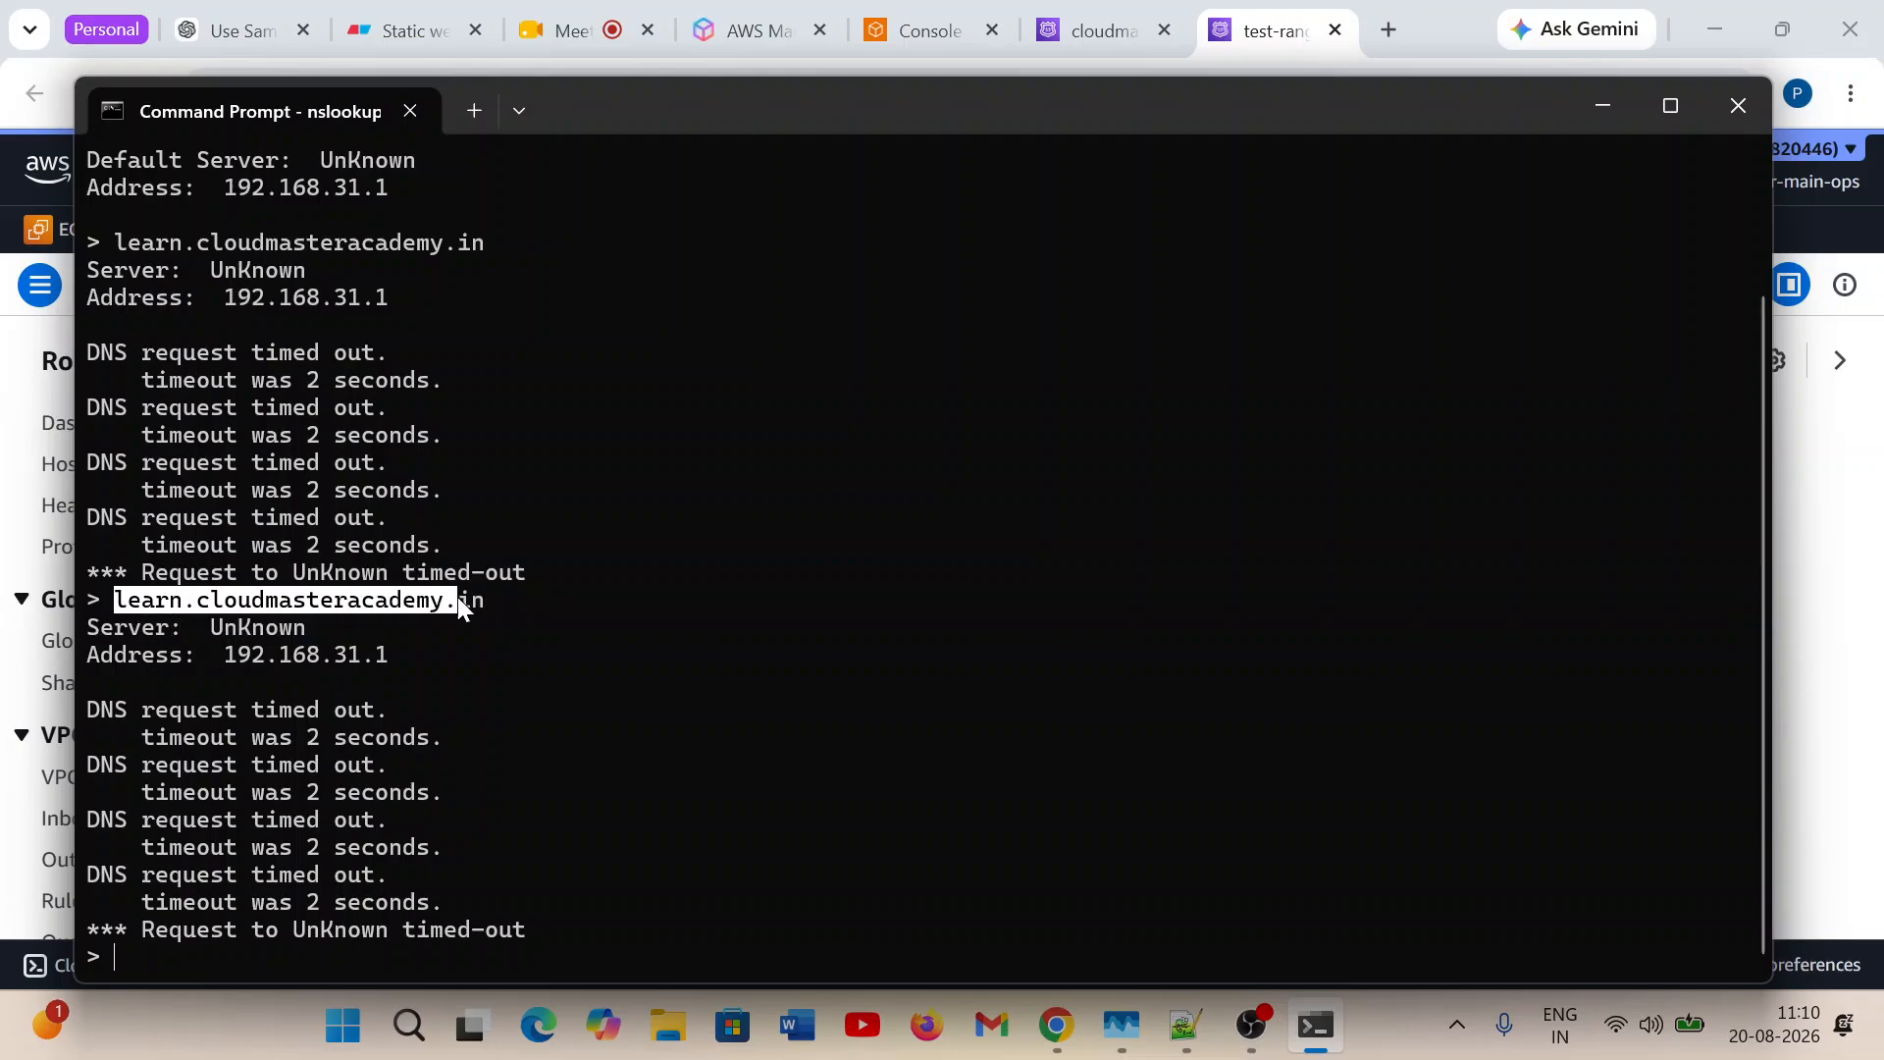
{"action": "left_click", "coordinate": [542, 674]}
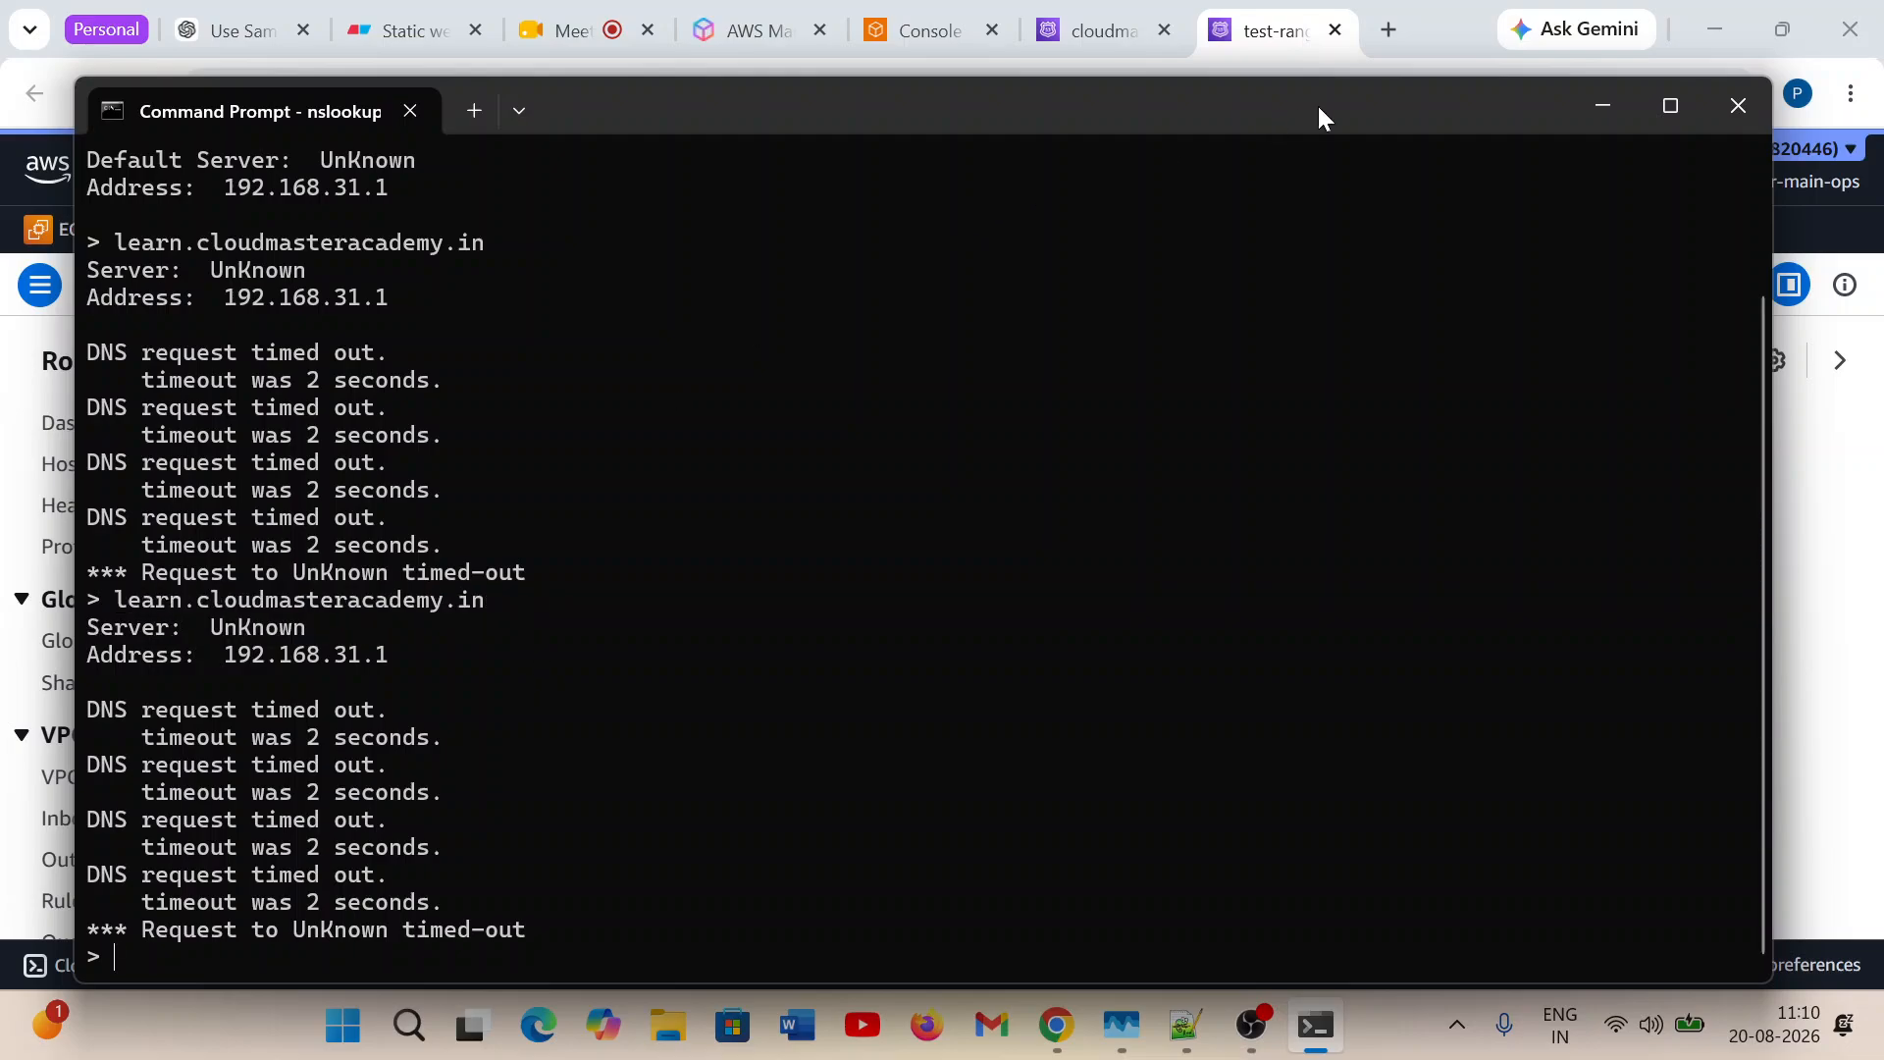
Return to the test-range CIDR collection and highlight the network parts of the karnataka and odisha CIDR blocks for comparison.
{"action": "left_click", "coordinate": [1400, 31]}
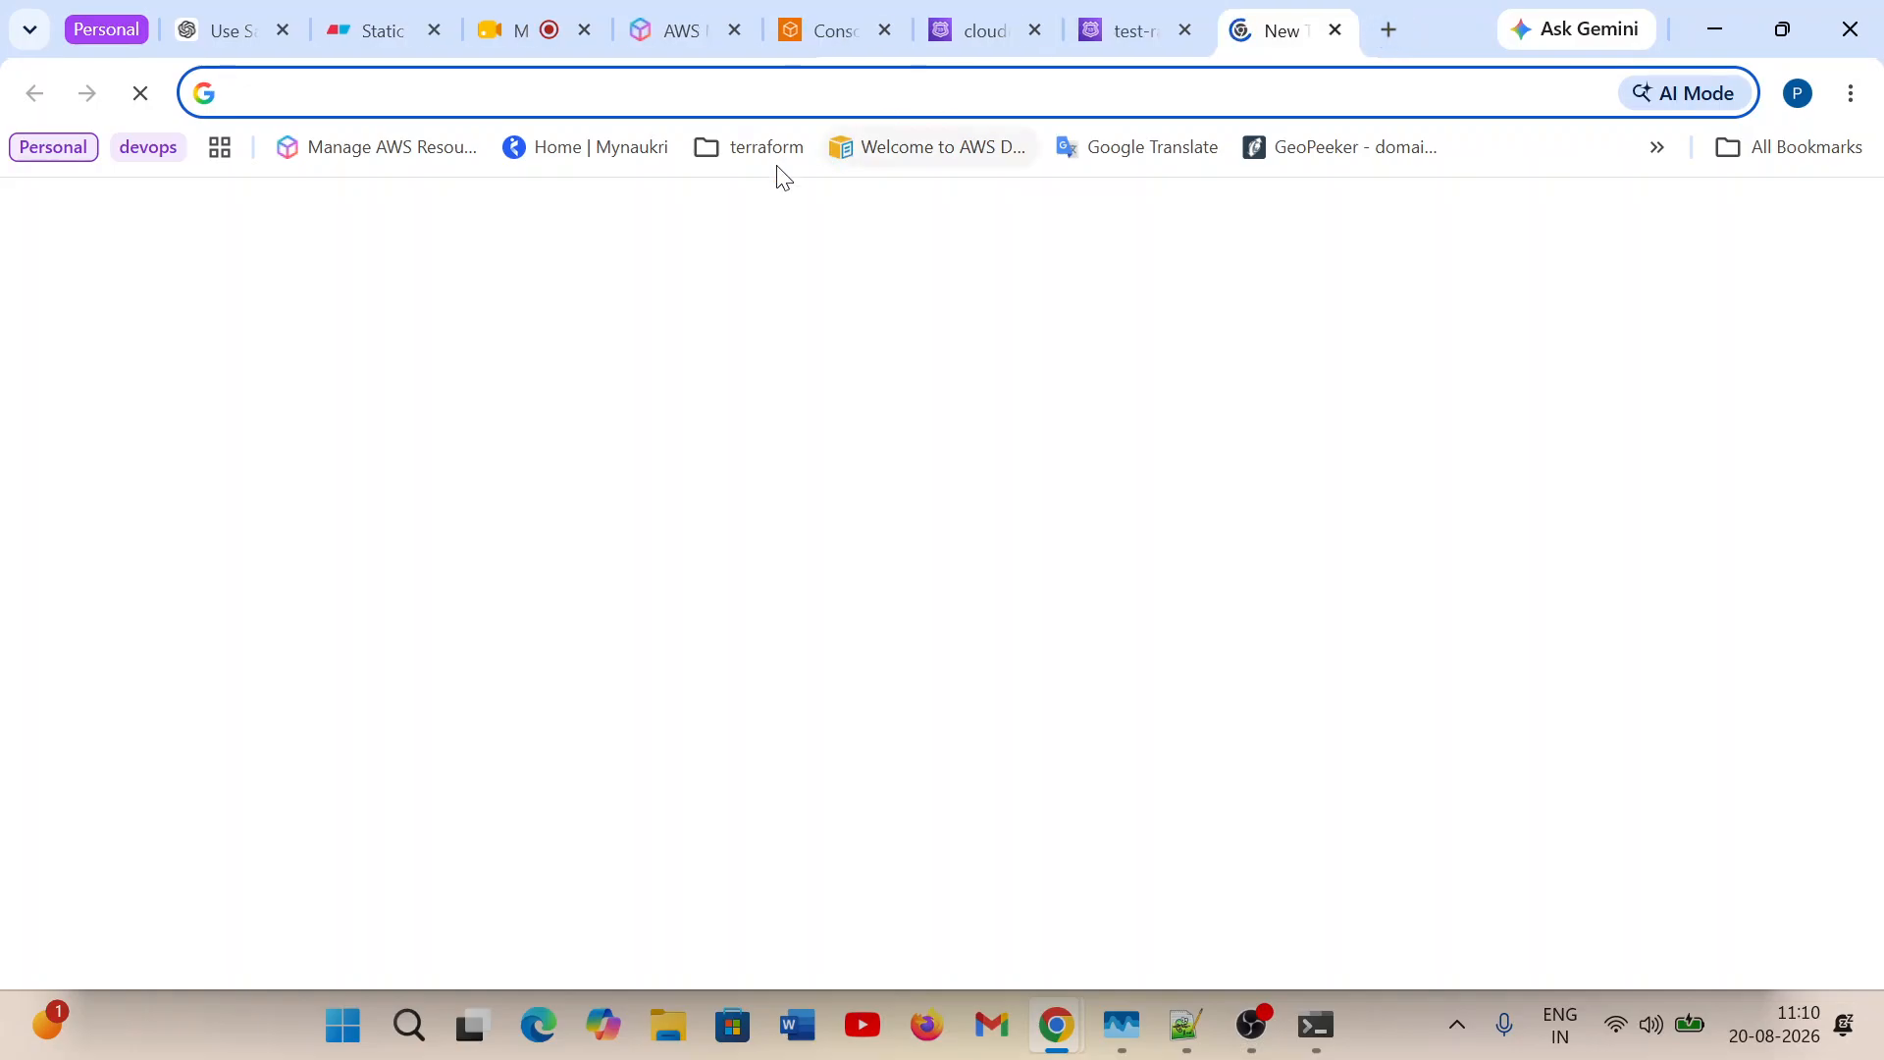
{"action": "left_click", "coordinate": [1121, 30]}
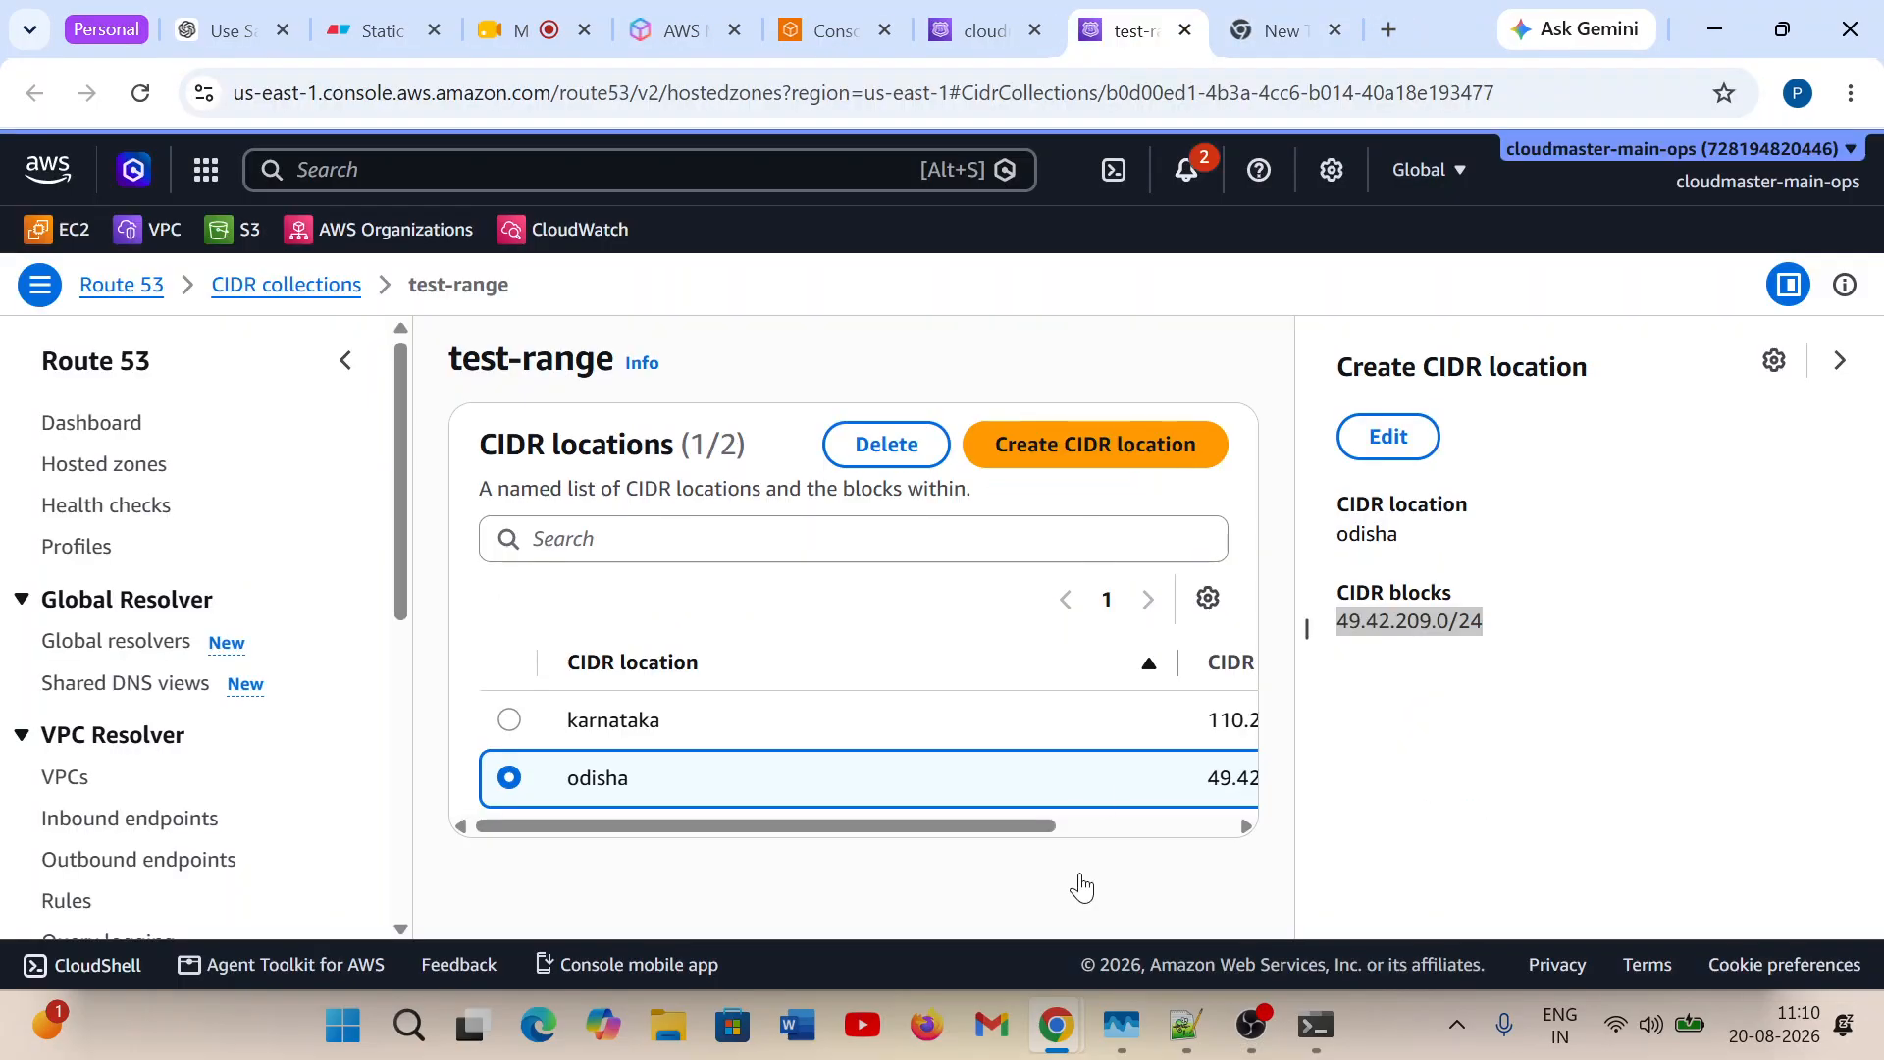
{"action": "left_click_drag", "start_coordinate": [883, 827], "coordinate": [1091, 816]}
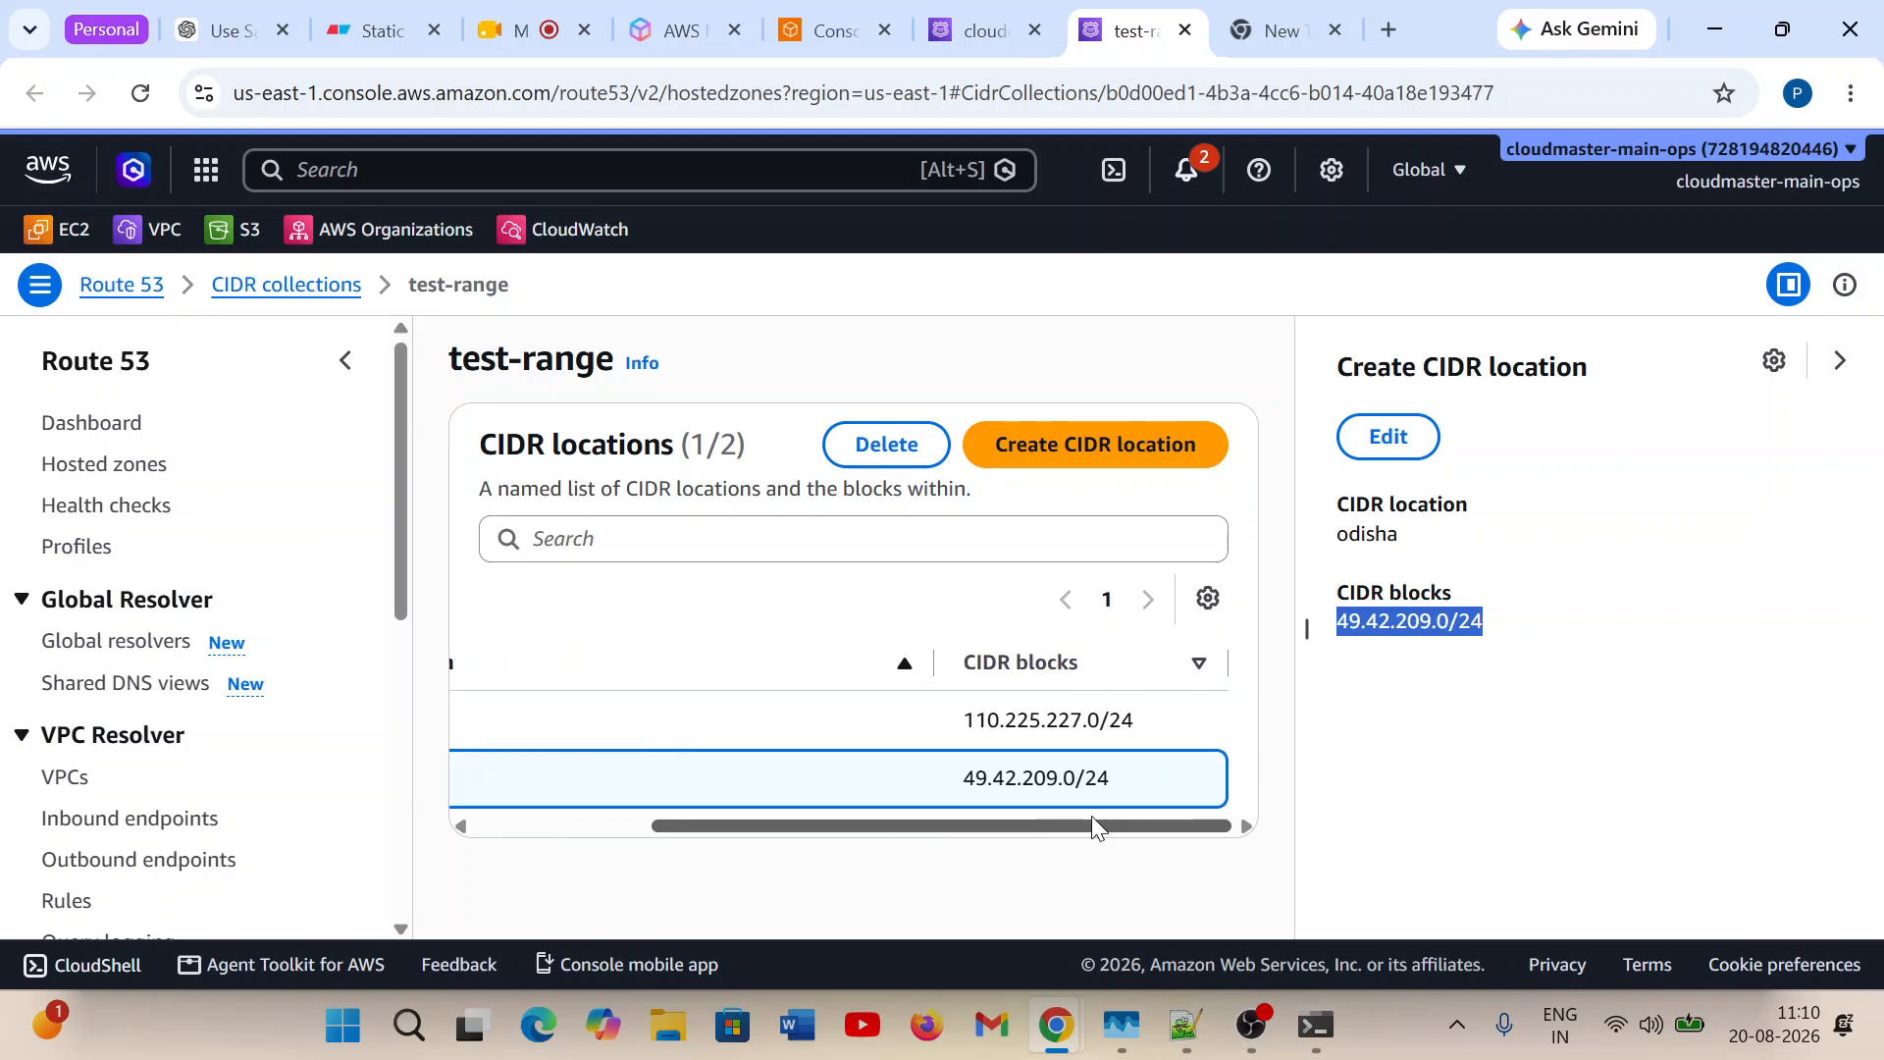
{"action": "left_click_drag", "start_coordinate": [961, 727], "coordinate": [1068, 727]}
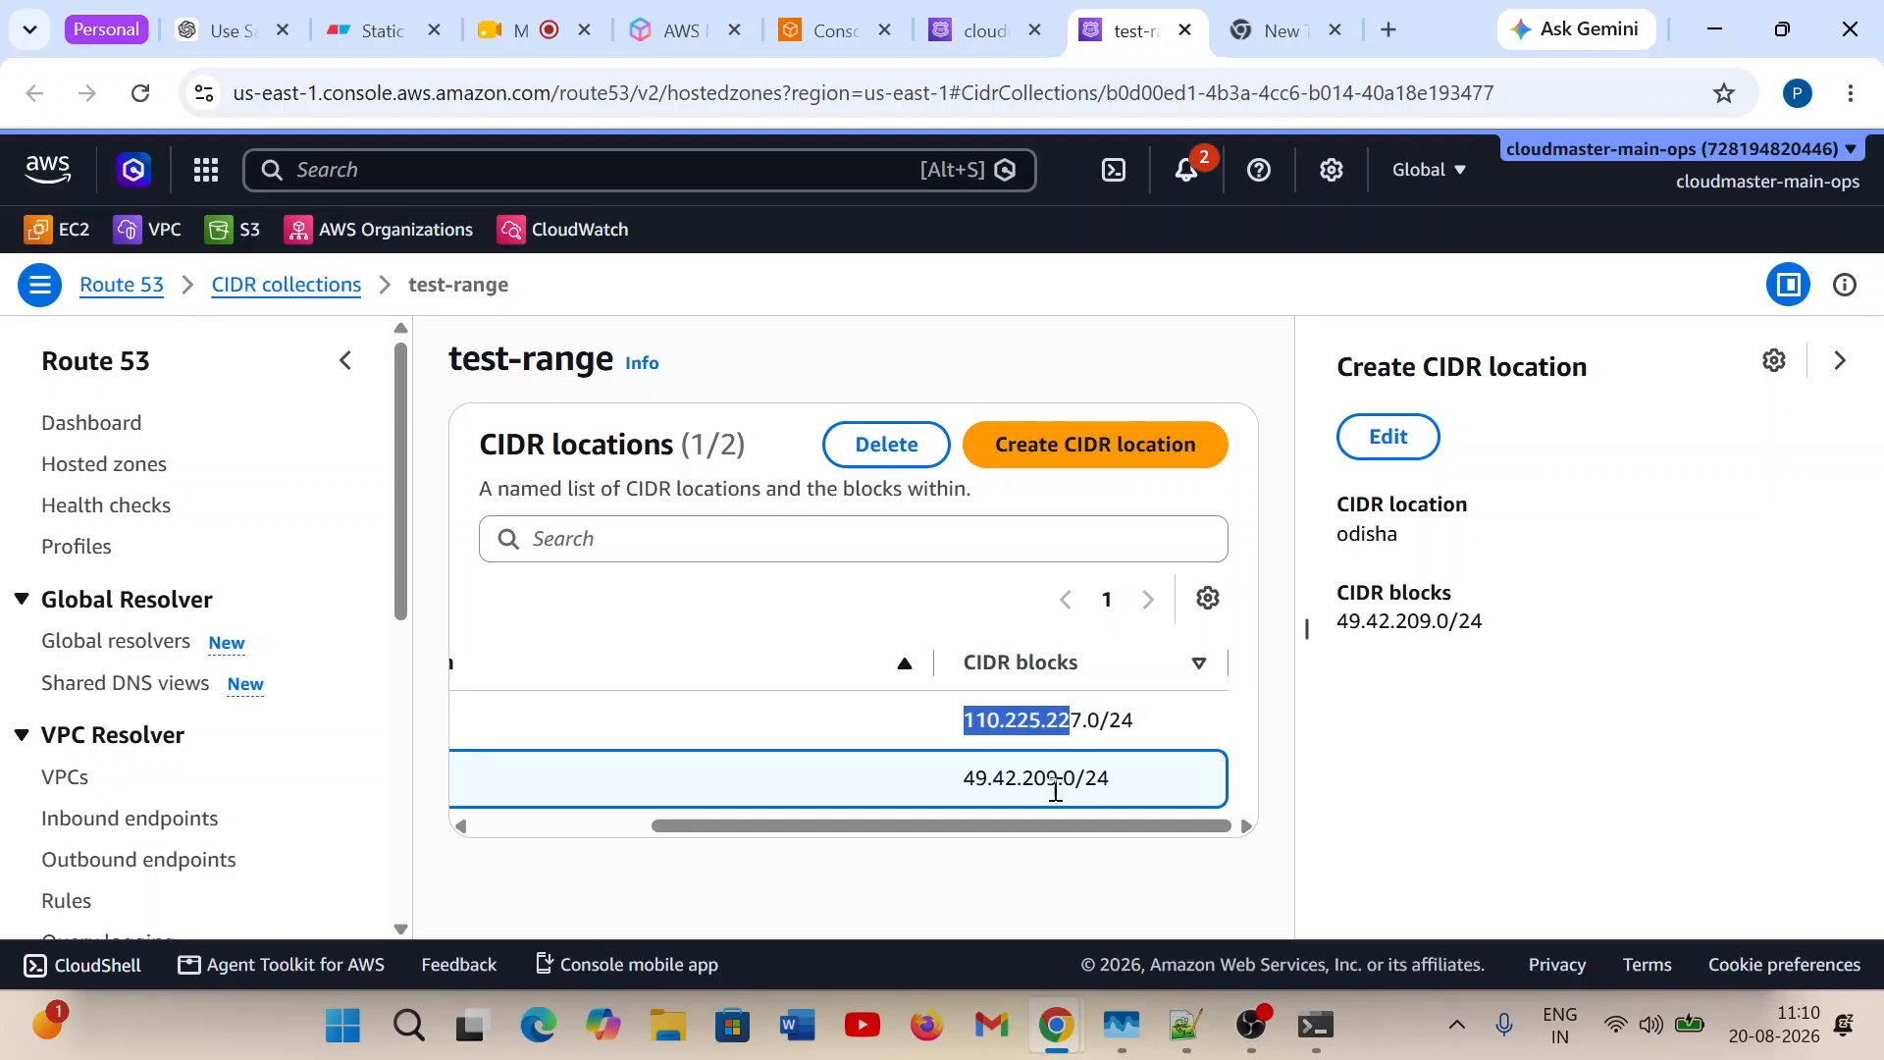
{"action": "left_click_drag", "start_coordinate": [962, 779], "coordinate": [1070, 786]}
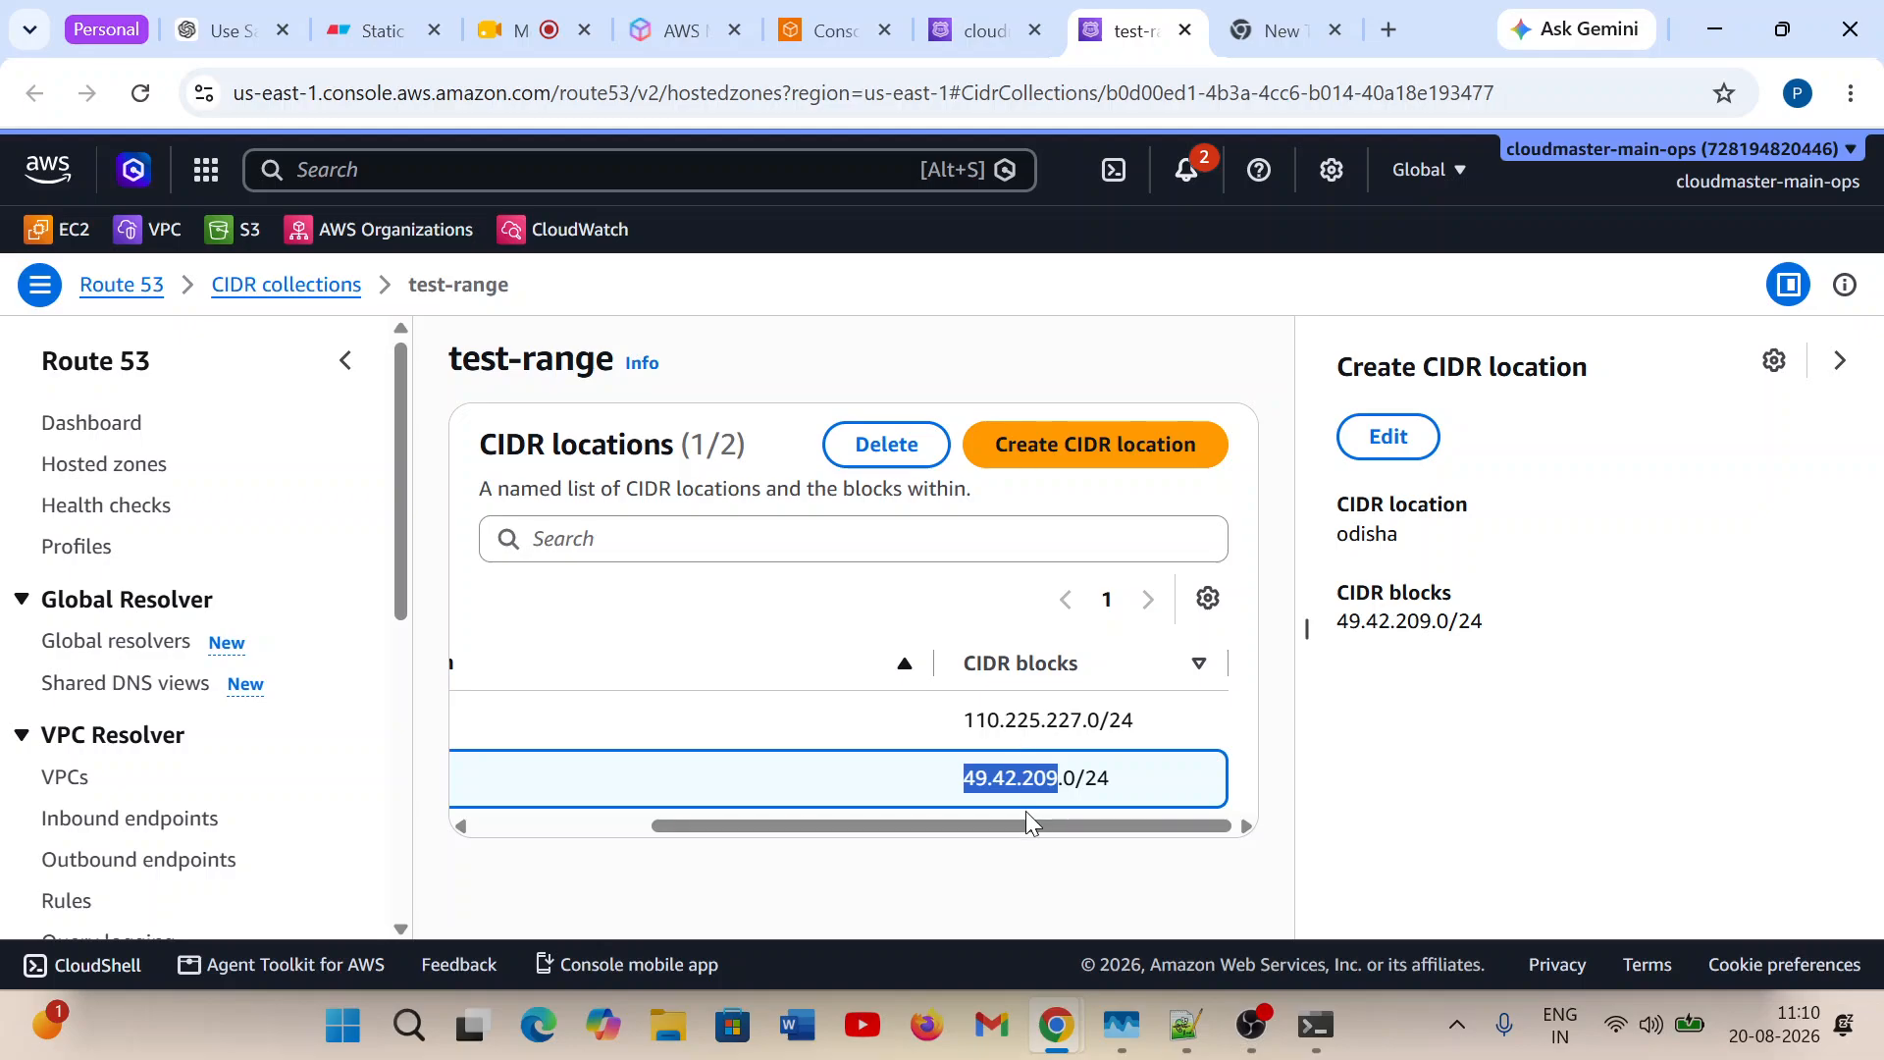
{"action": "left_click_drag", "start_coordinate": [724, 836], "coordinate": [353, 837]}
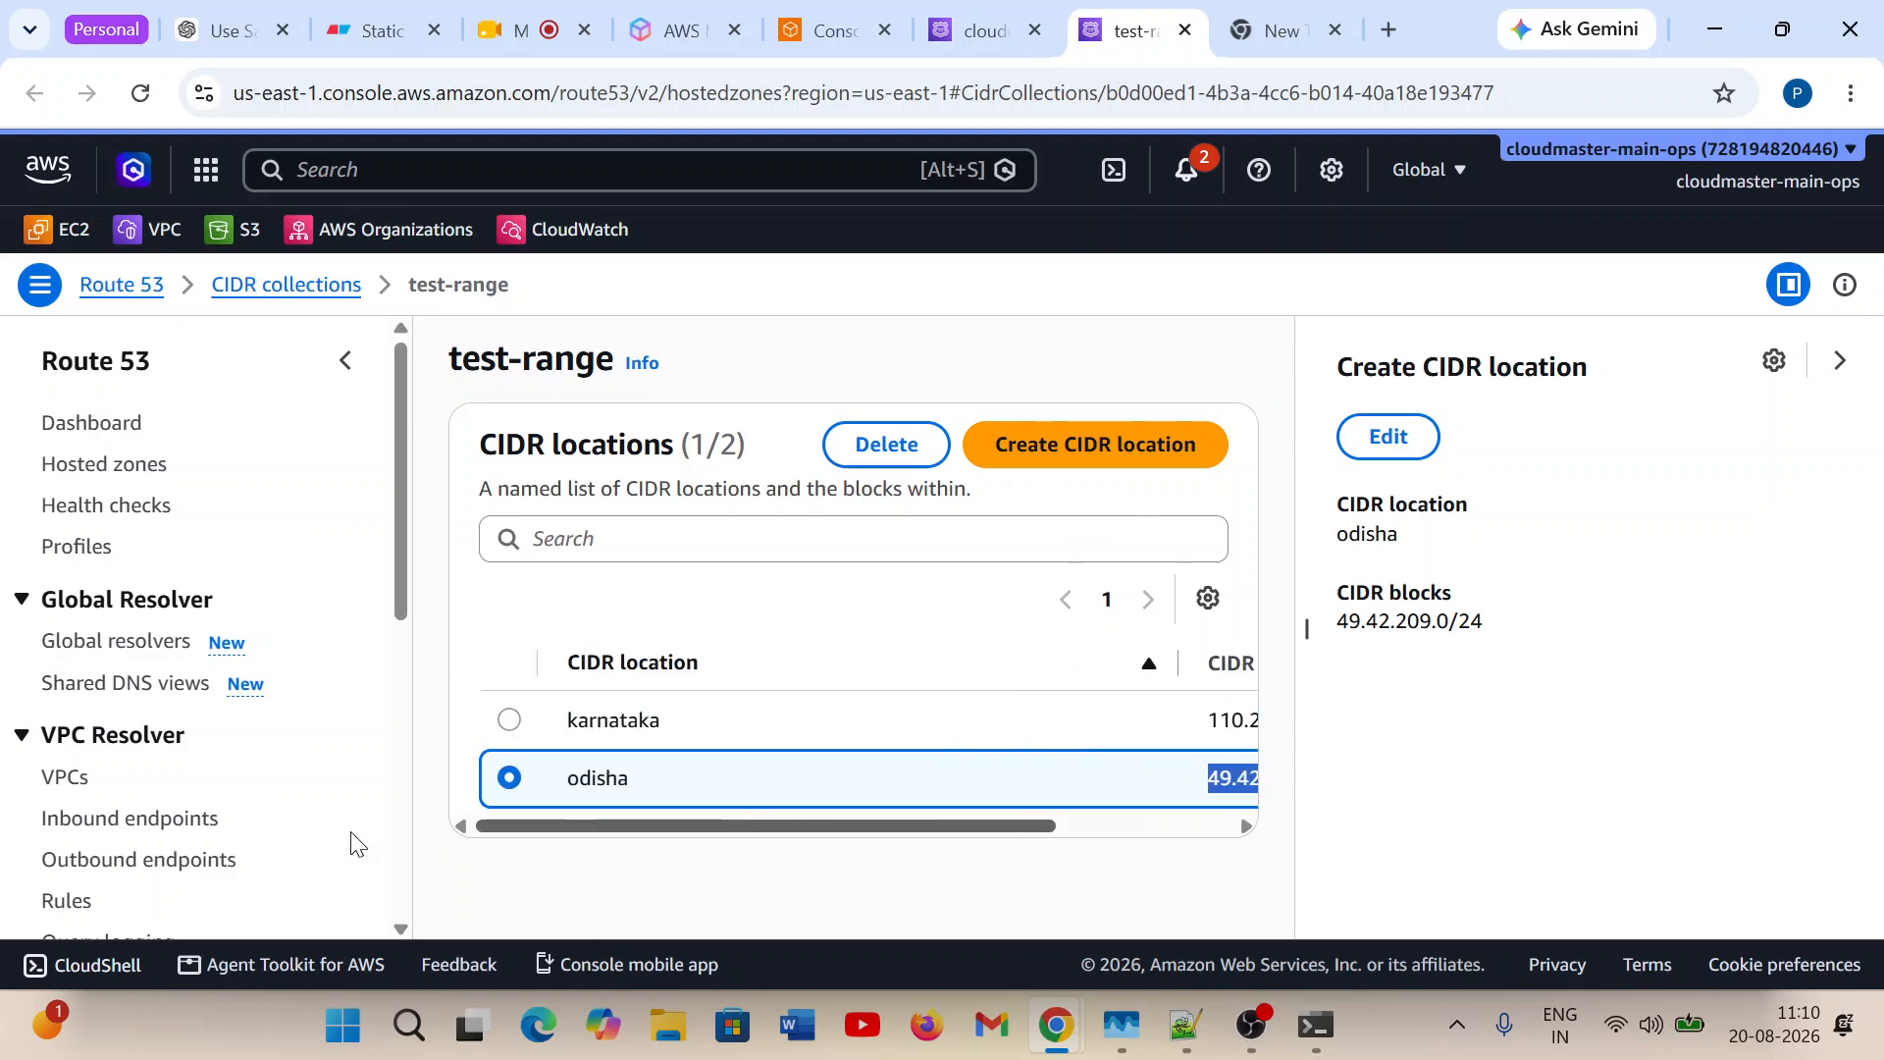
{"action": "mouse_move", "coordinate": [820, 839]}
{"action": "left_mouse_down"}
{"action": "mouse_move", "coordinate": [1074, 823]}
{"action": "mouse_move", "coordinate": [803, 858]}
{"action": "left_mouse_up"}
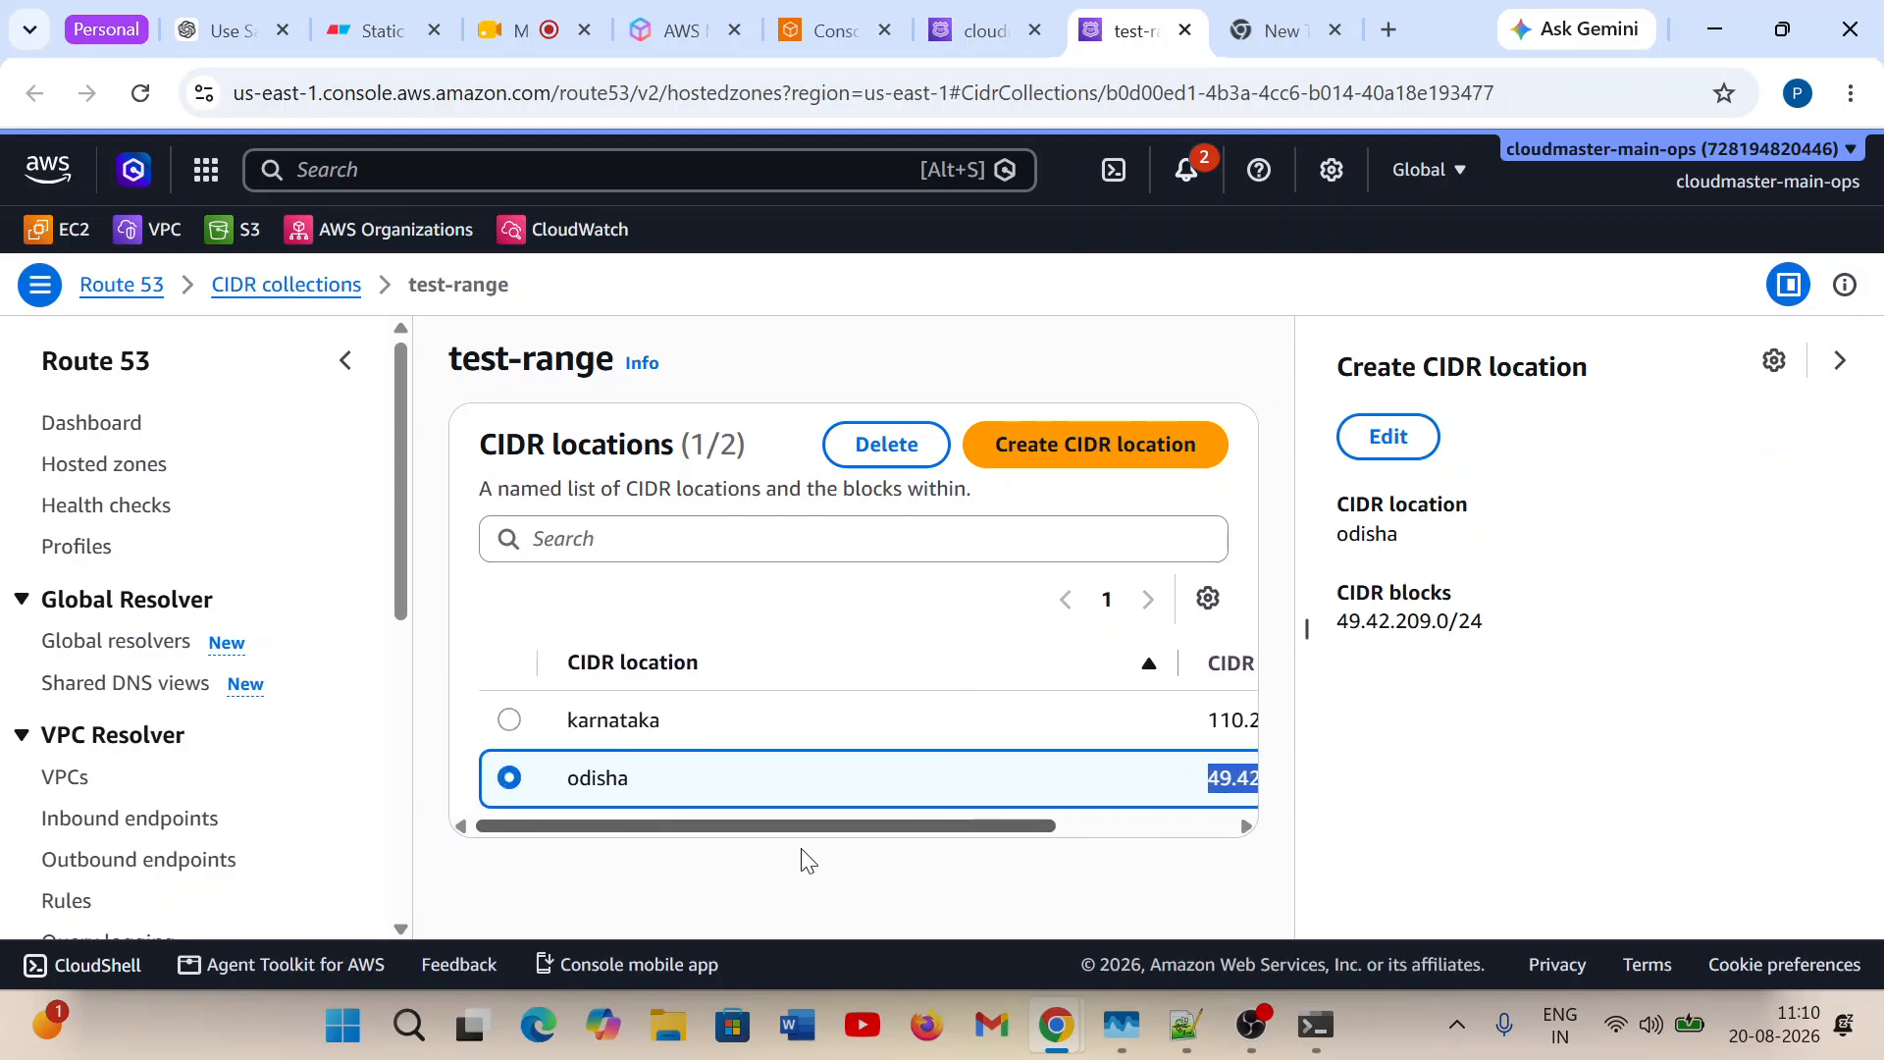
{"action": "left_click", "coordinate": [1079, 465]}
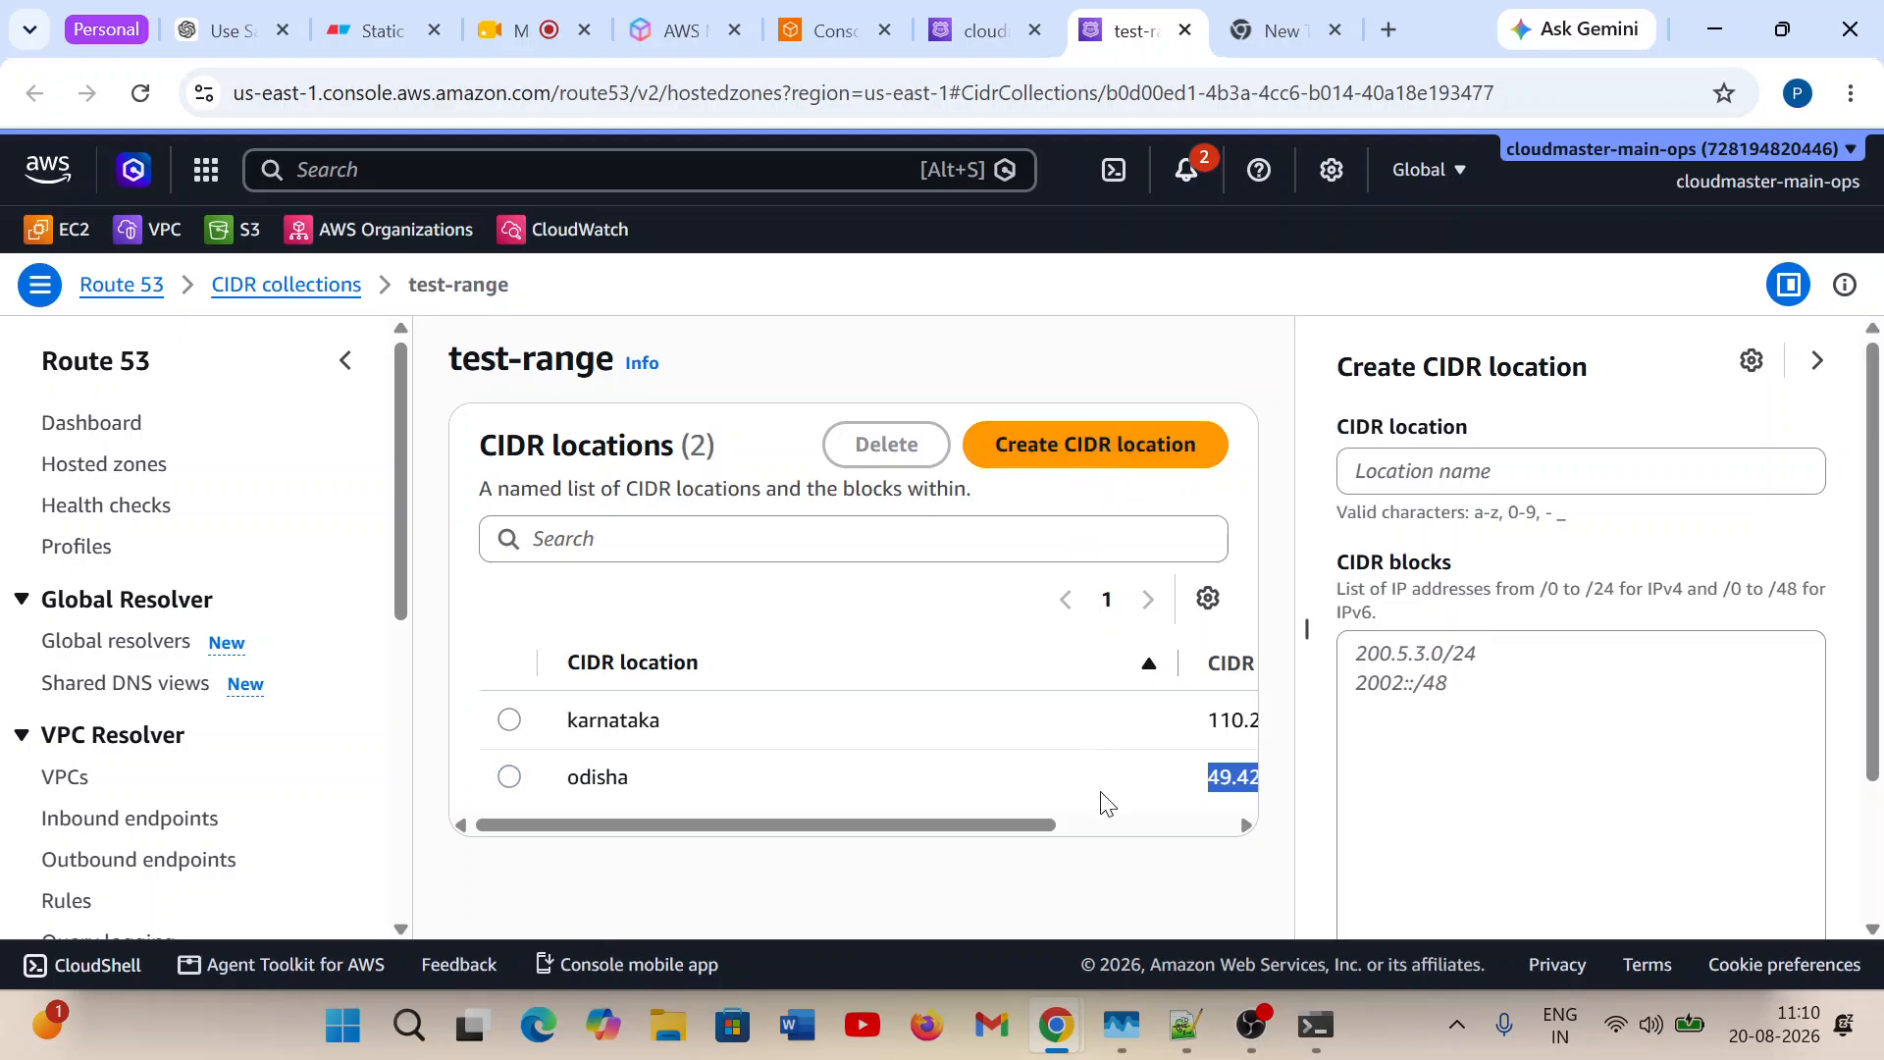
{"action": "left_click", "coordinate": [1376, 488]}
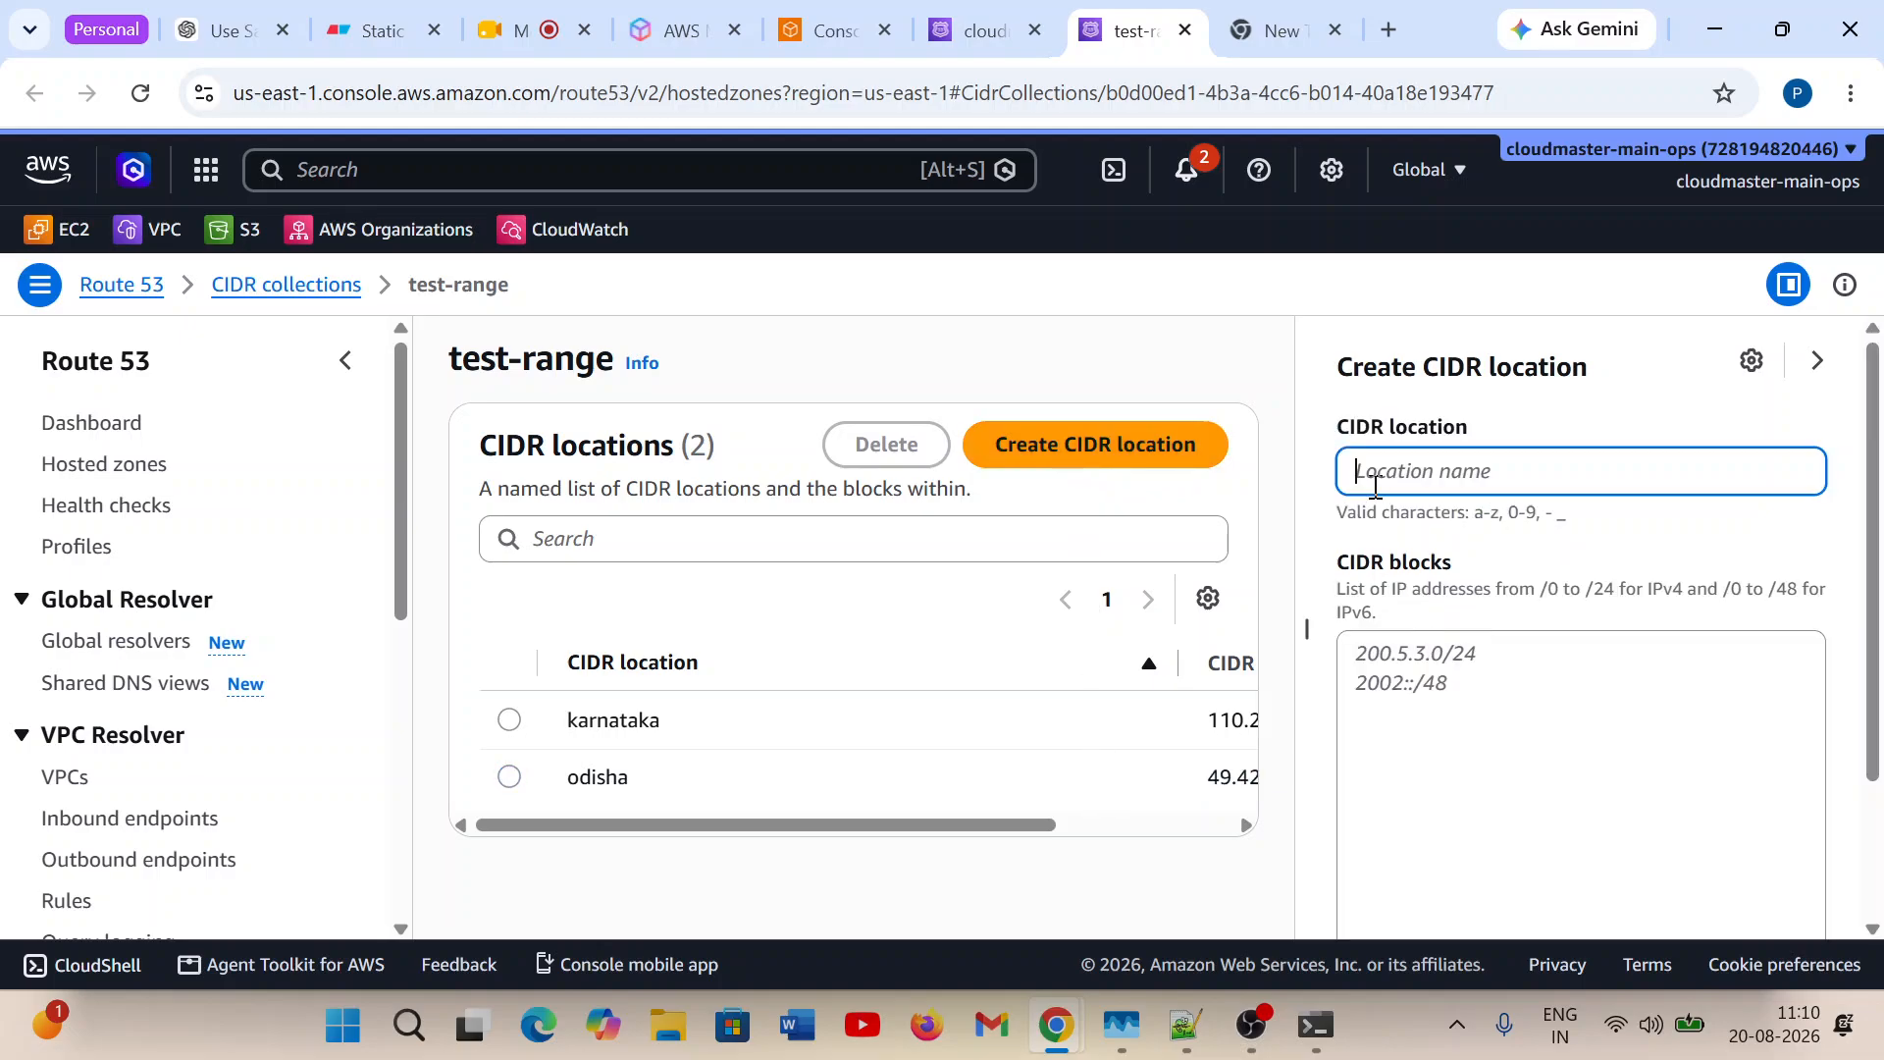
{"action": "type", "text": "default"}
{"action": "left_click", "coordinate": [1436, 667]}
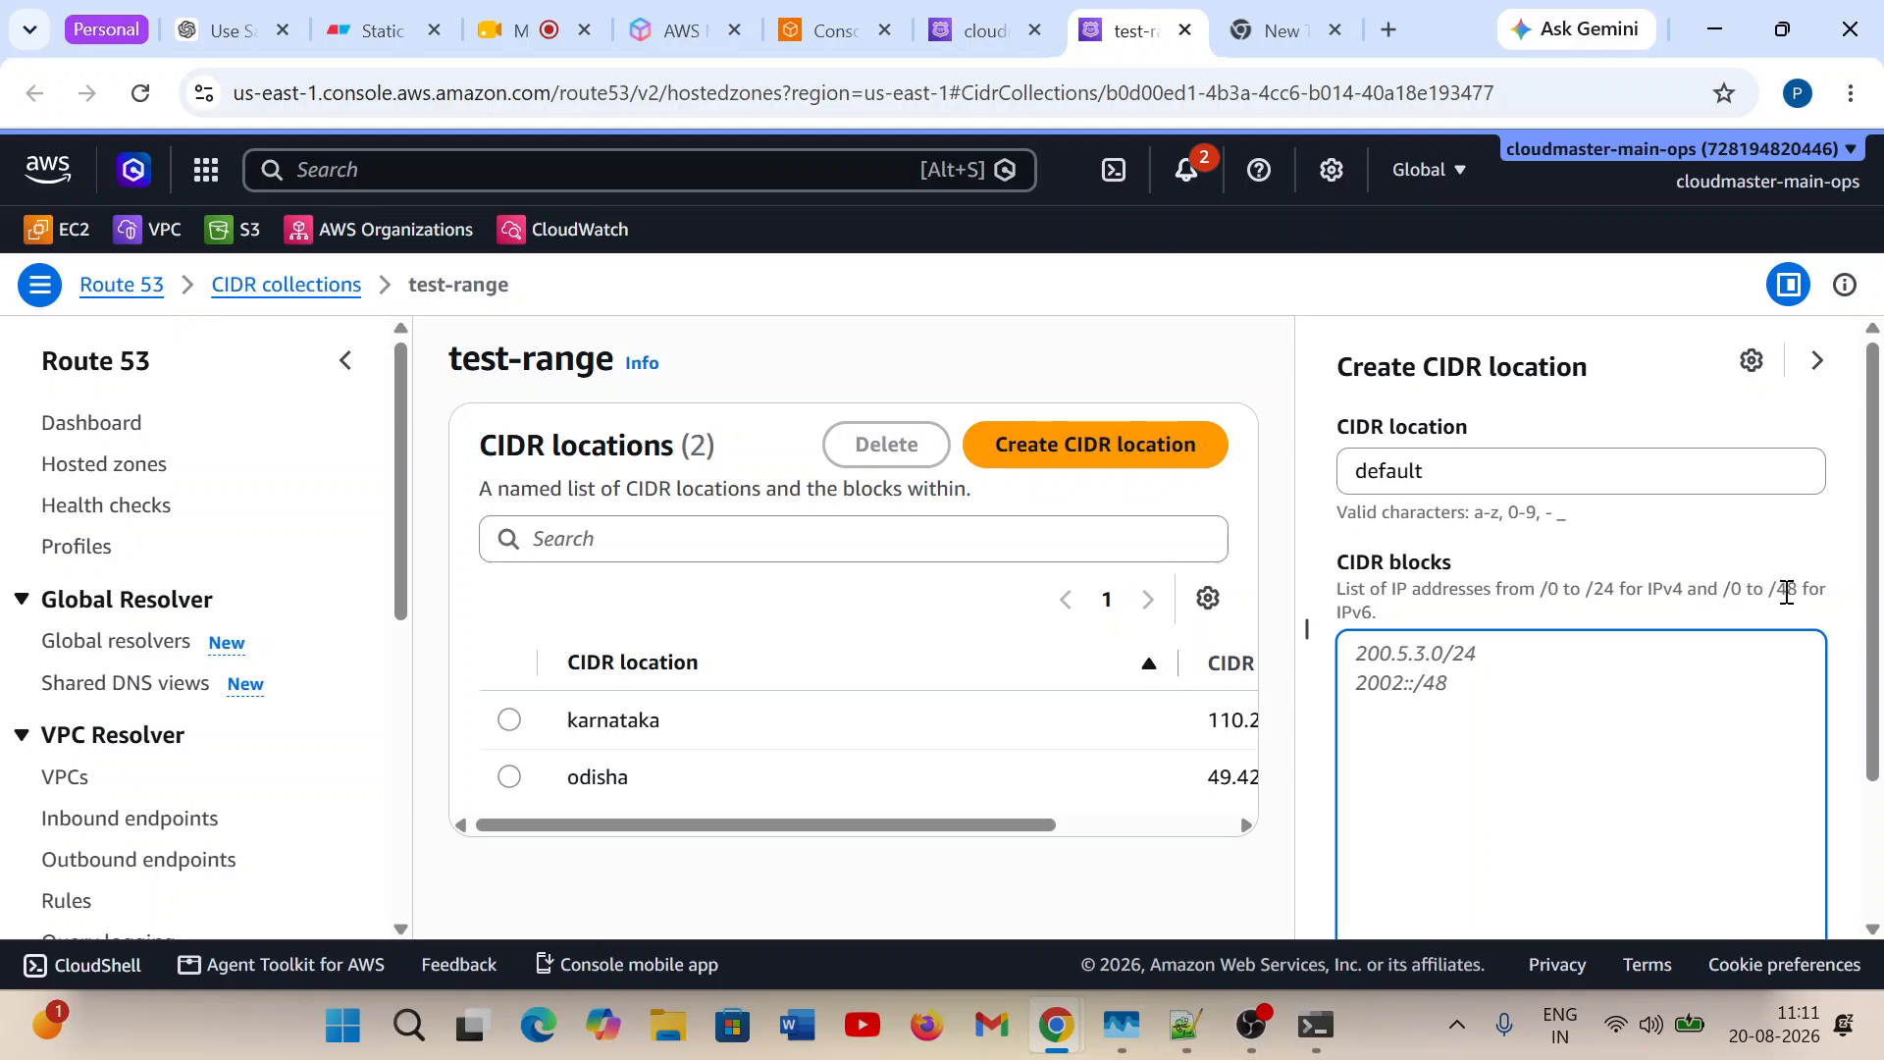
{"action": "scroll", "coordinate": [1783, 589], "scroll_direction": "down", "scroll_amount": 2}
{"action": "scroll", "coordinate": [1699, 664], "scroll_direction": "up", "scroll_amount": 2}
Go through the Route 53 dashboard to the hosted zones and open the cloudmasteracademy.in zone.
{"action": "left_click", "coordinate": [125, 424]}
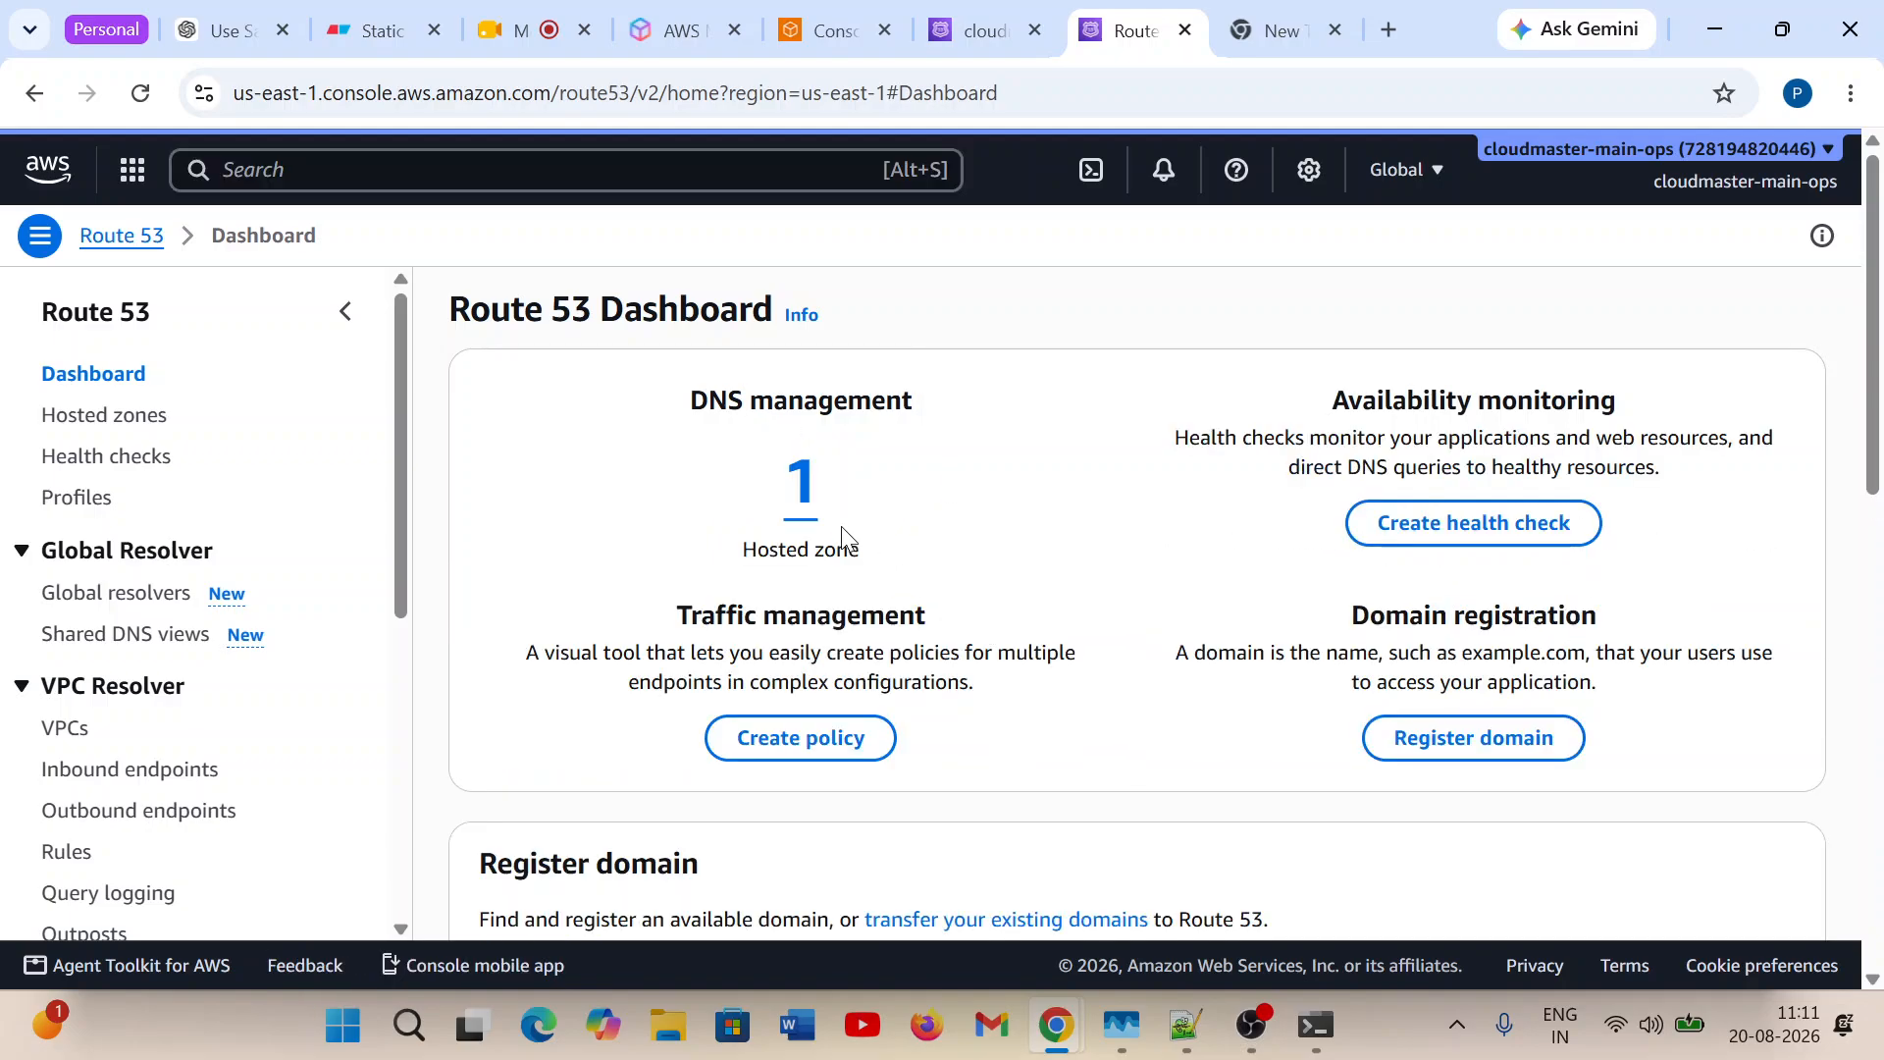
{"action": "left_click", "coordinate": [803, 501]}
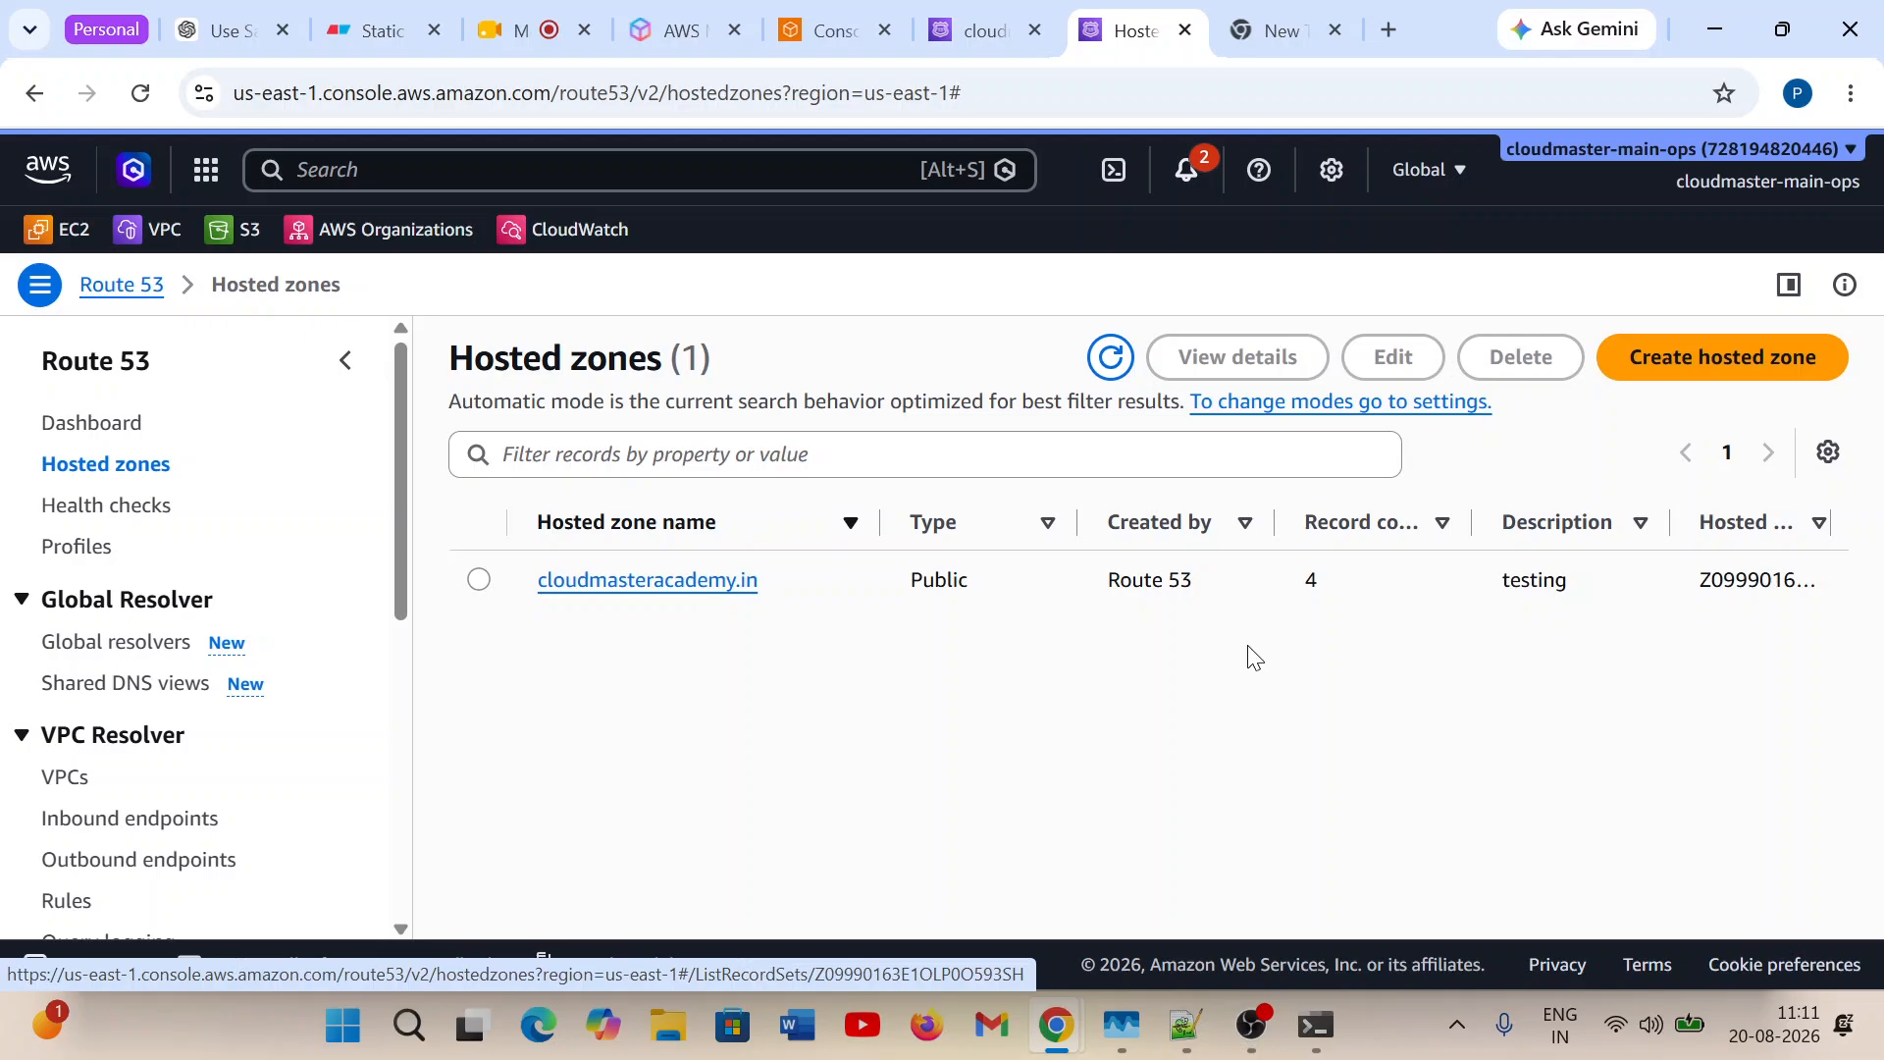
{"action": "left_click", "coordinate": [655, 589]}
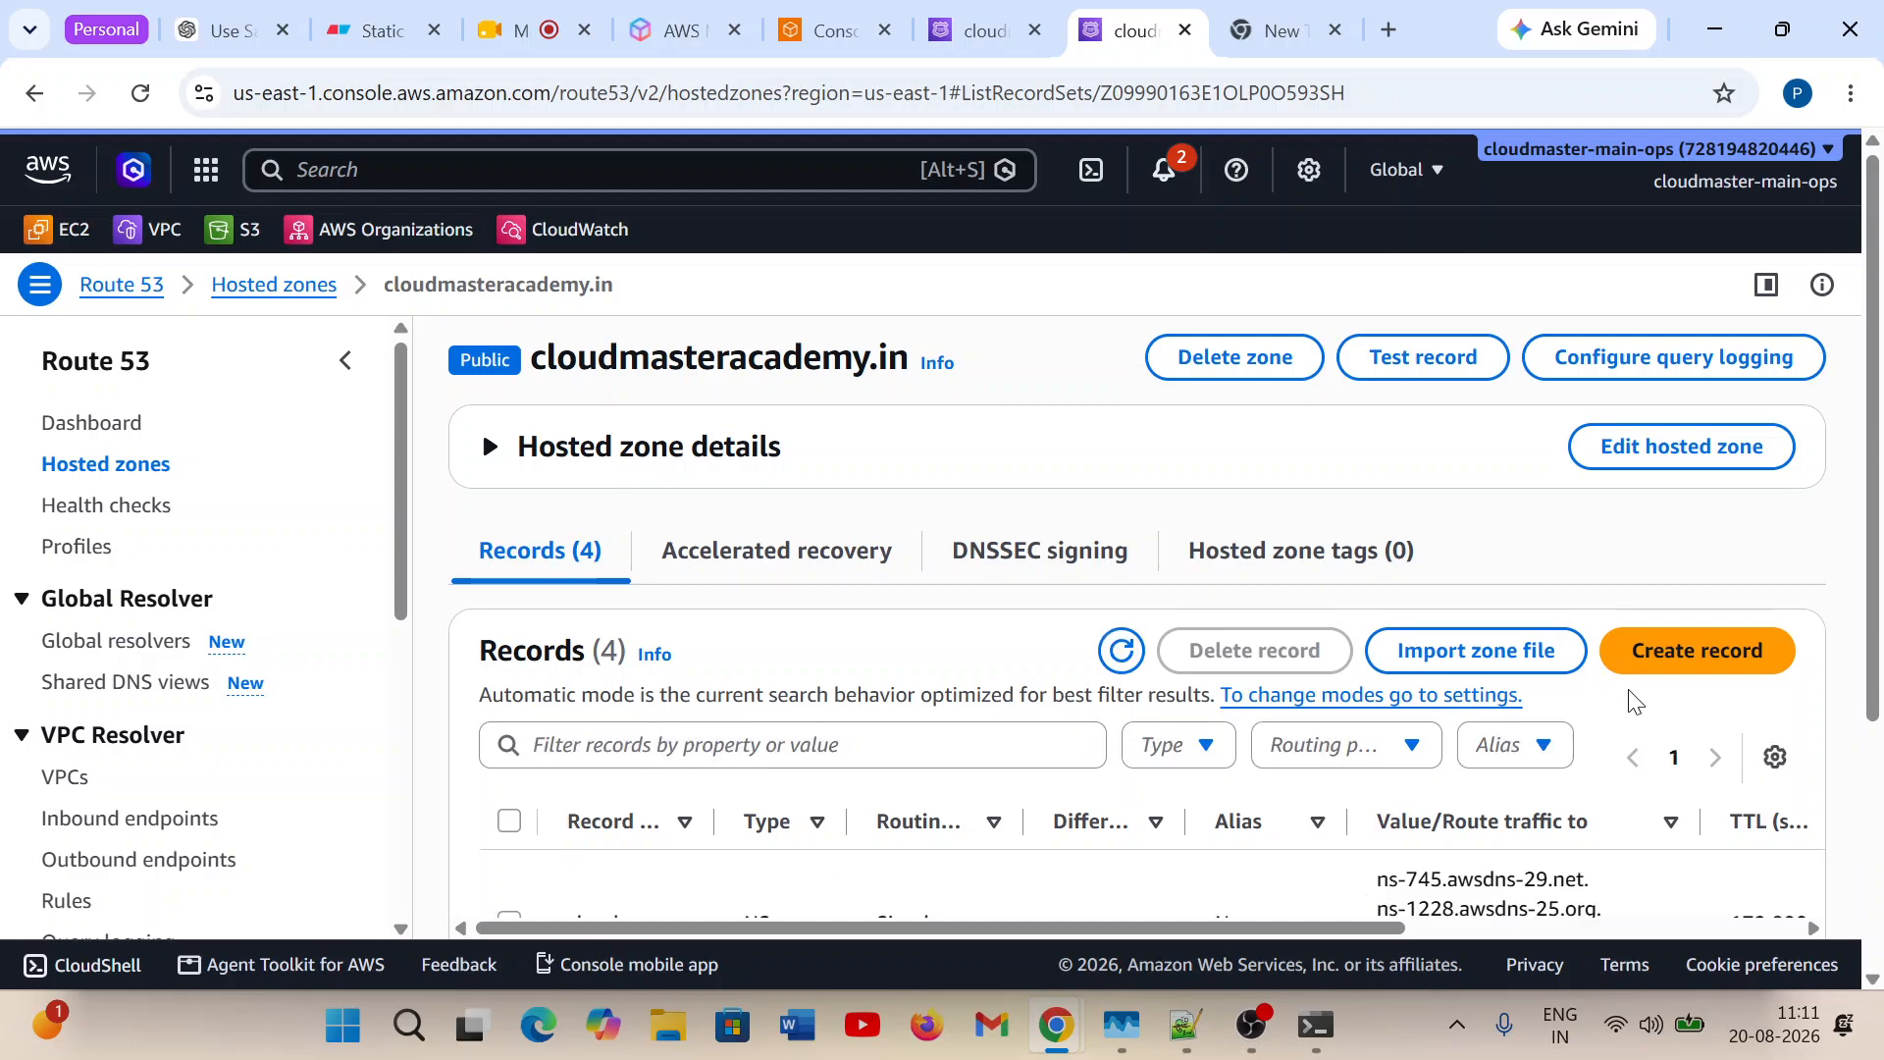
Start a new root-domain A record with the value 100.100.100.100 and a TTL of 60 seconds.
{"action": "left_click", "coordinate": [1641, 675]}
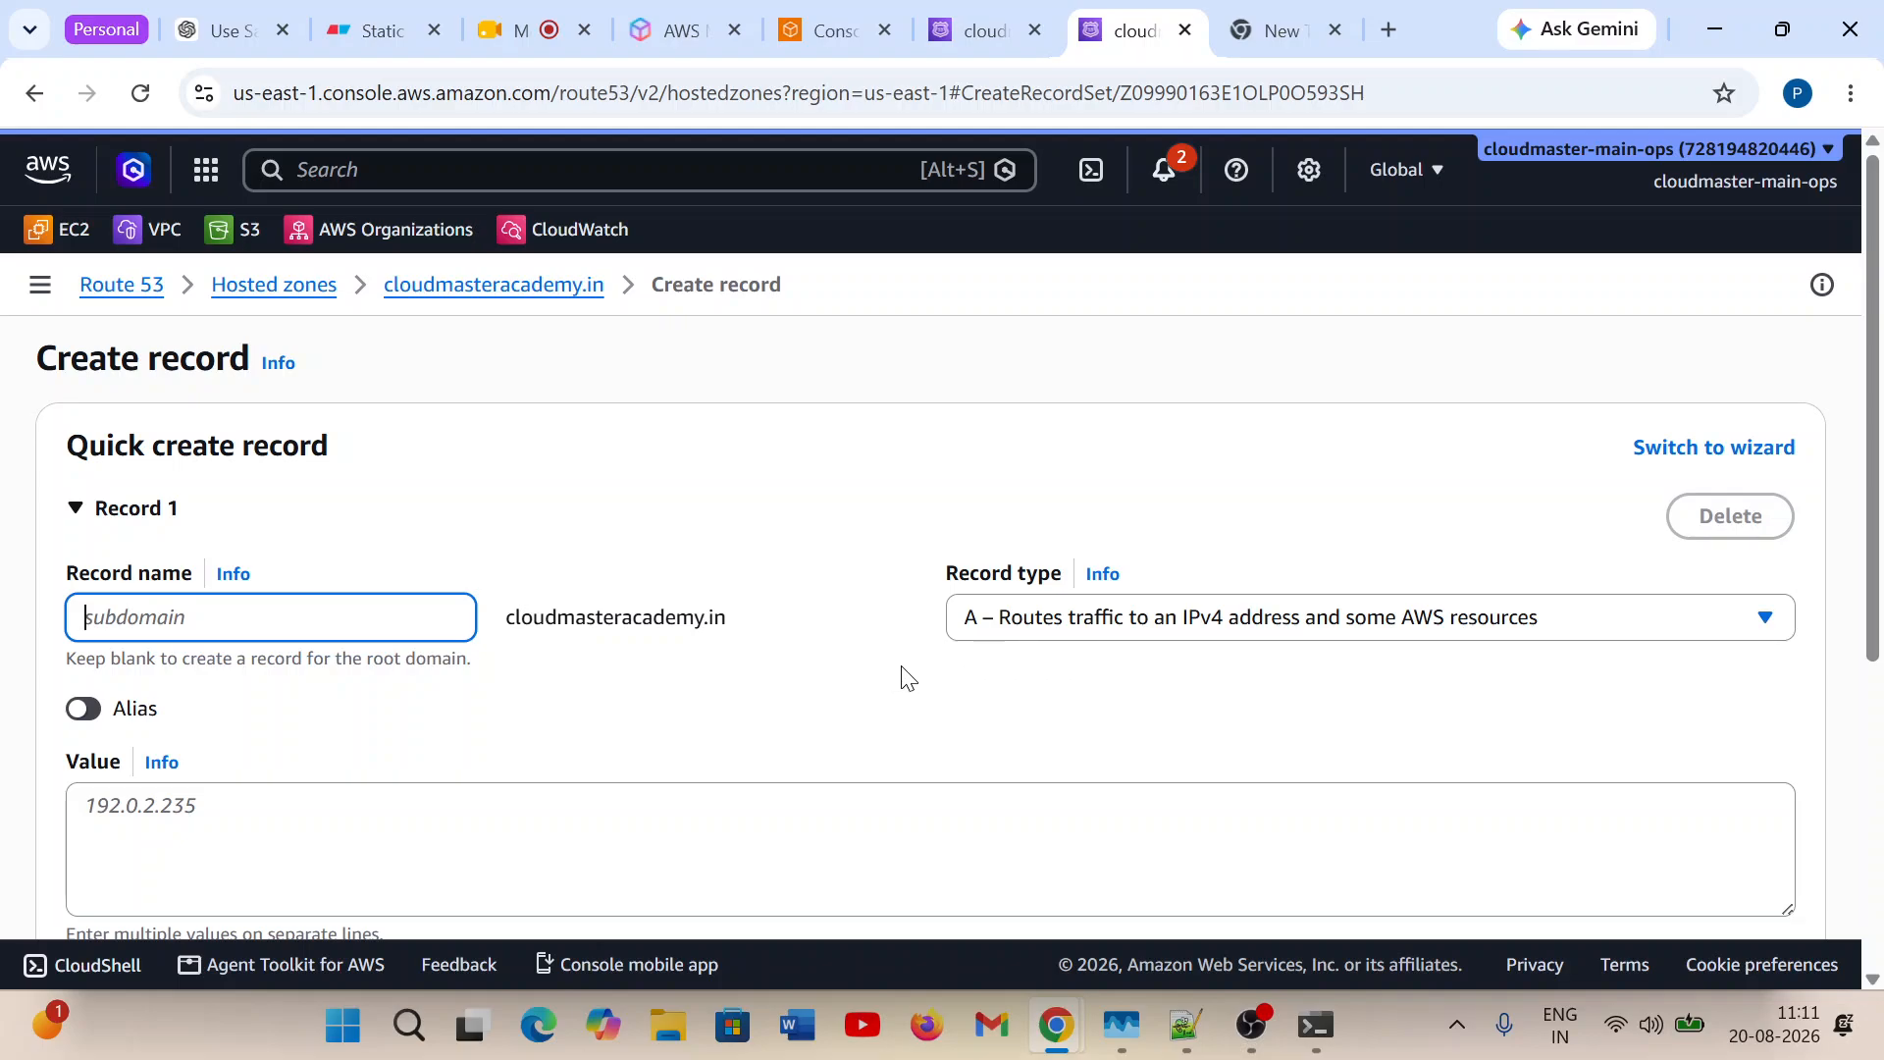
{"action": "scroll", "coordinate": [981, 692], "scroll_direction": "down", "scroll_amount": 1}
{"action": "scroll", "coordinate": [981, 692], "scroll_direction": "down", "scroll_amount": 4}
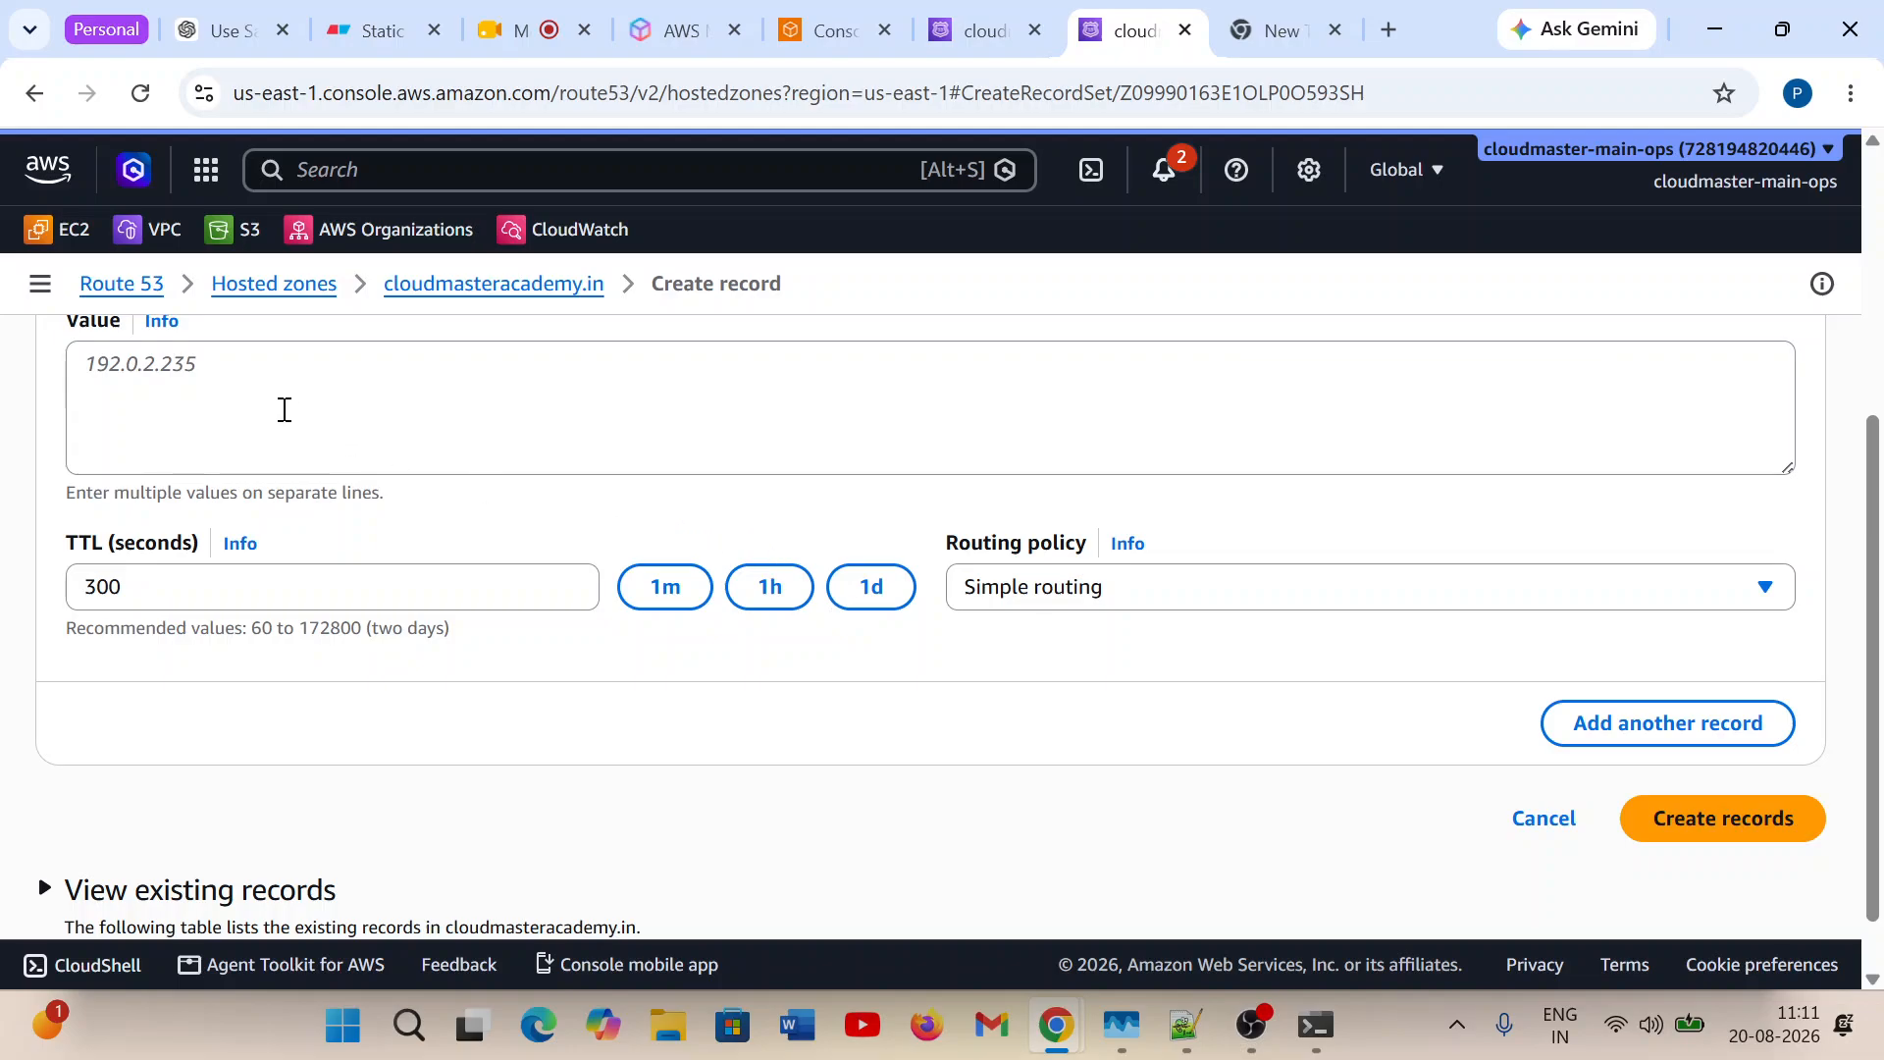
{"action": "left_click", "coordinate": [282, 408]}
{"action": "type", "text": "1"}
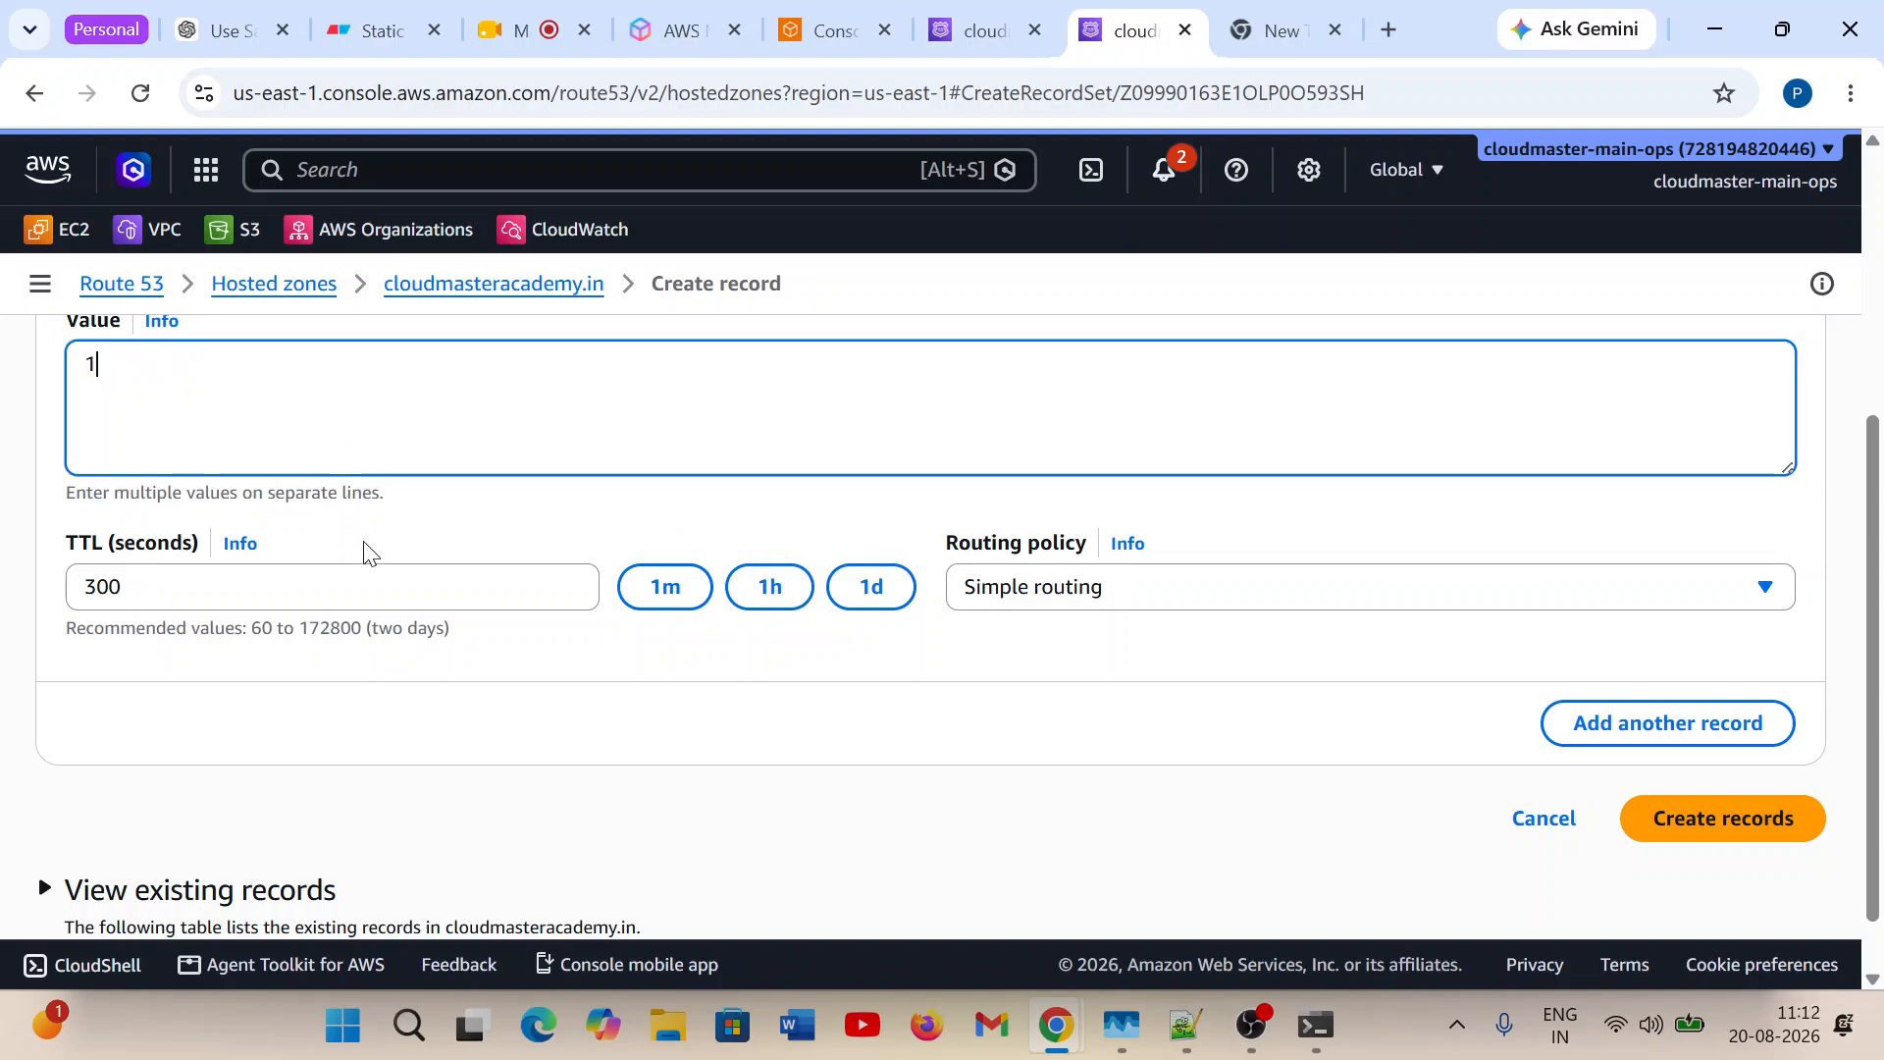
{"action": "type", "text": "00.100.100.100"}
{"action": "left_click", "coordinate": [665, 587]}
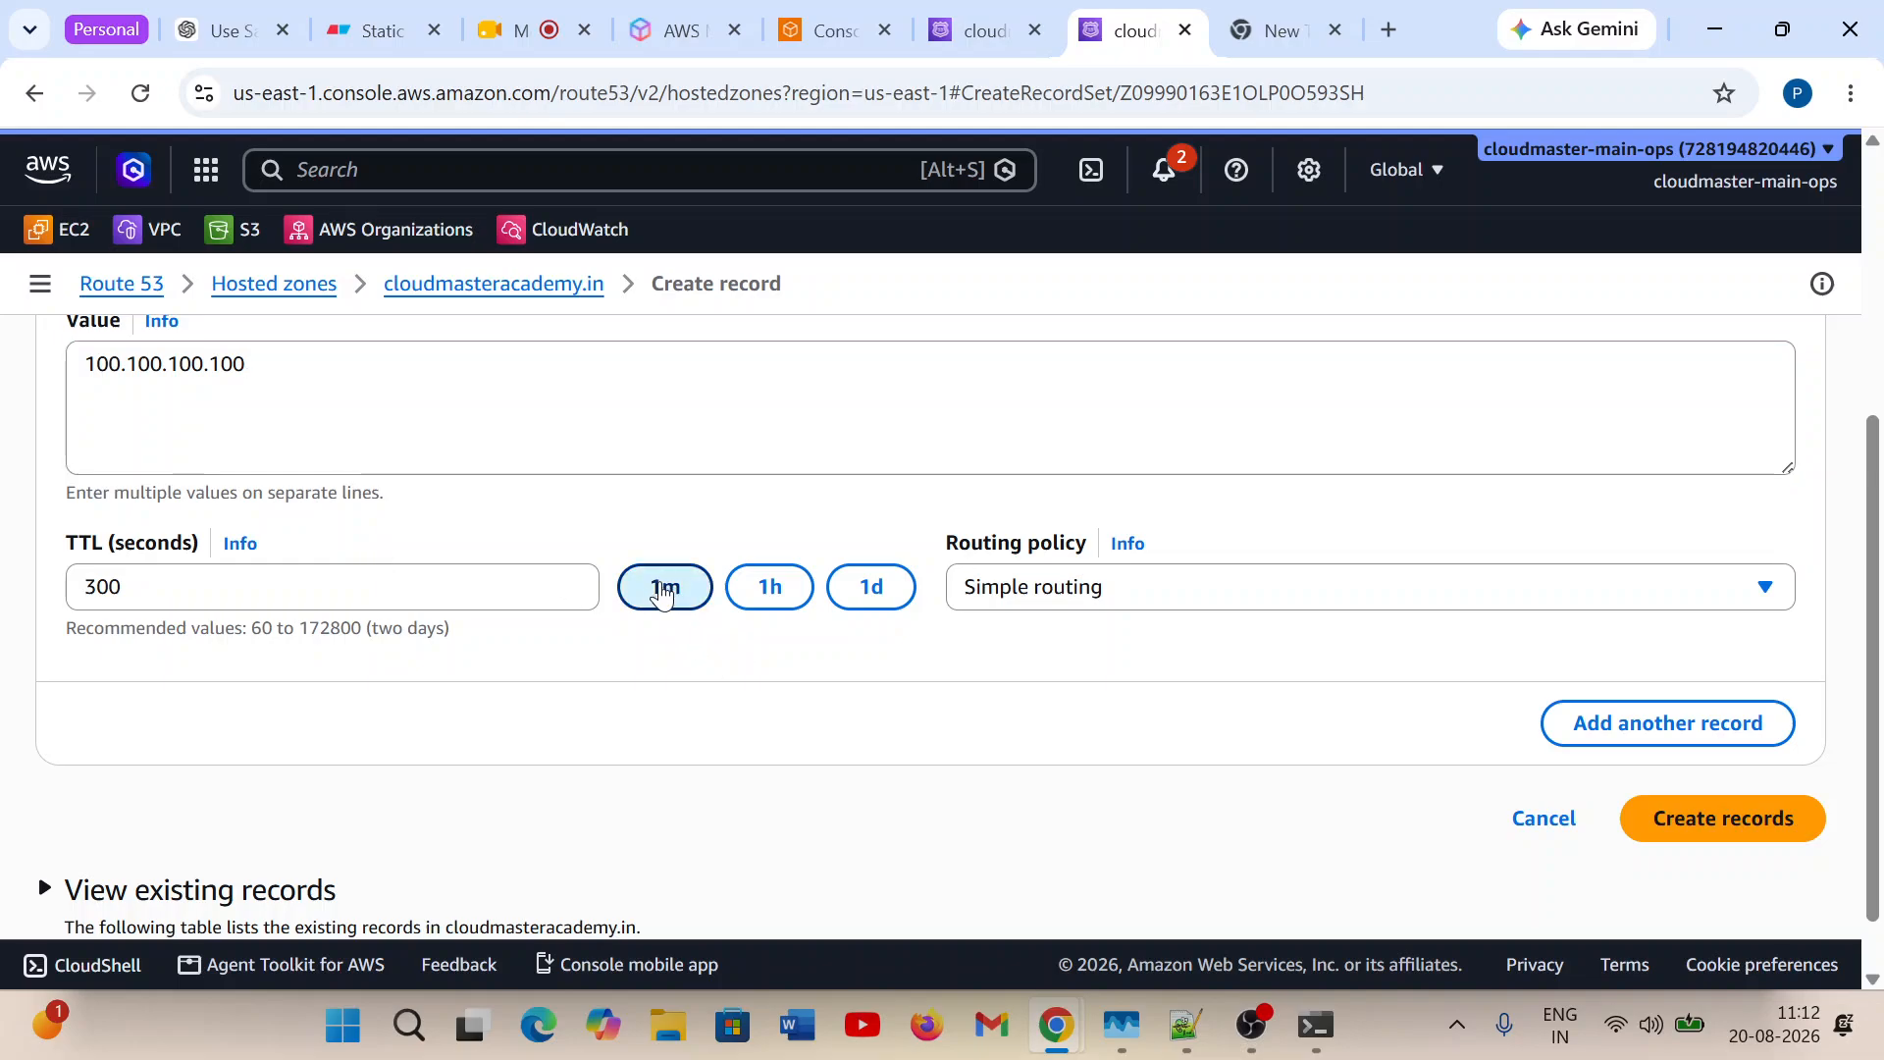
Set IP-based routing with the default location of test-range, enter a record ID and create the record.
{"action": "left_click", "coordinate": [1128, 601]}
{"action": "left_click", "coordinate": [1086, 503]}
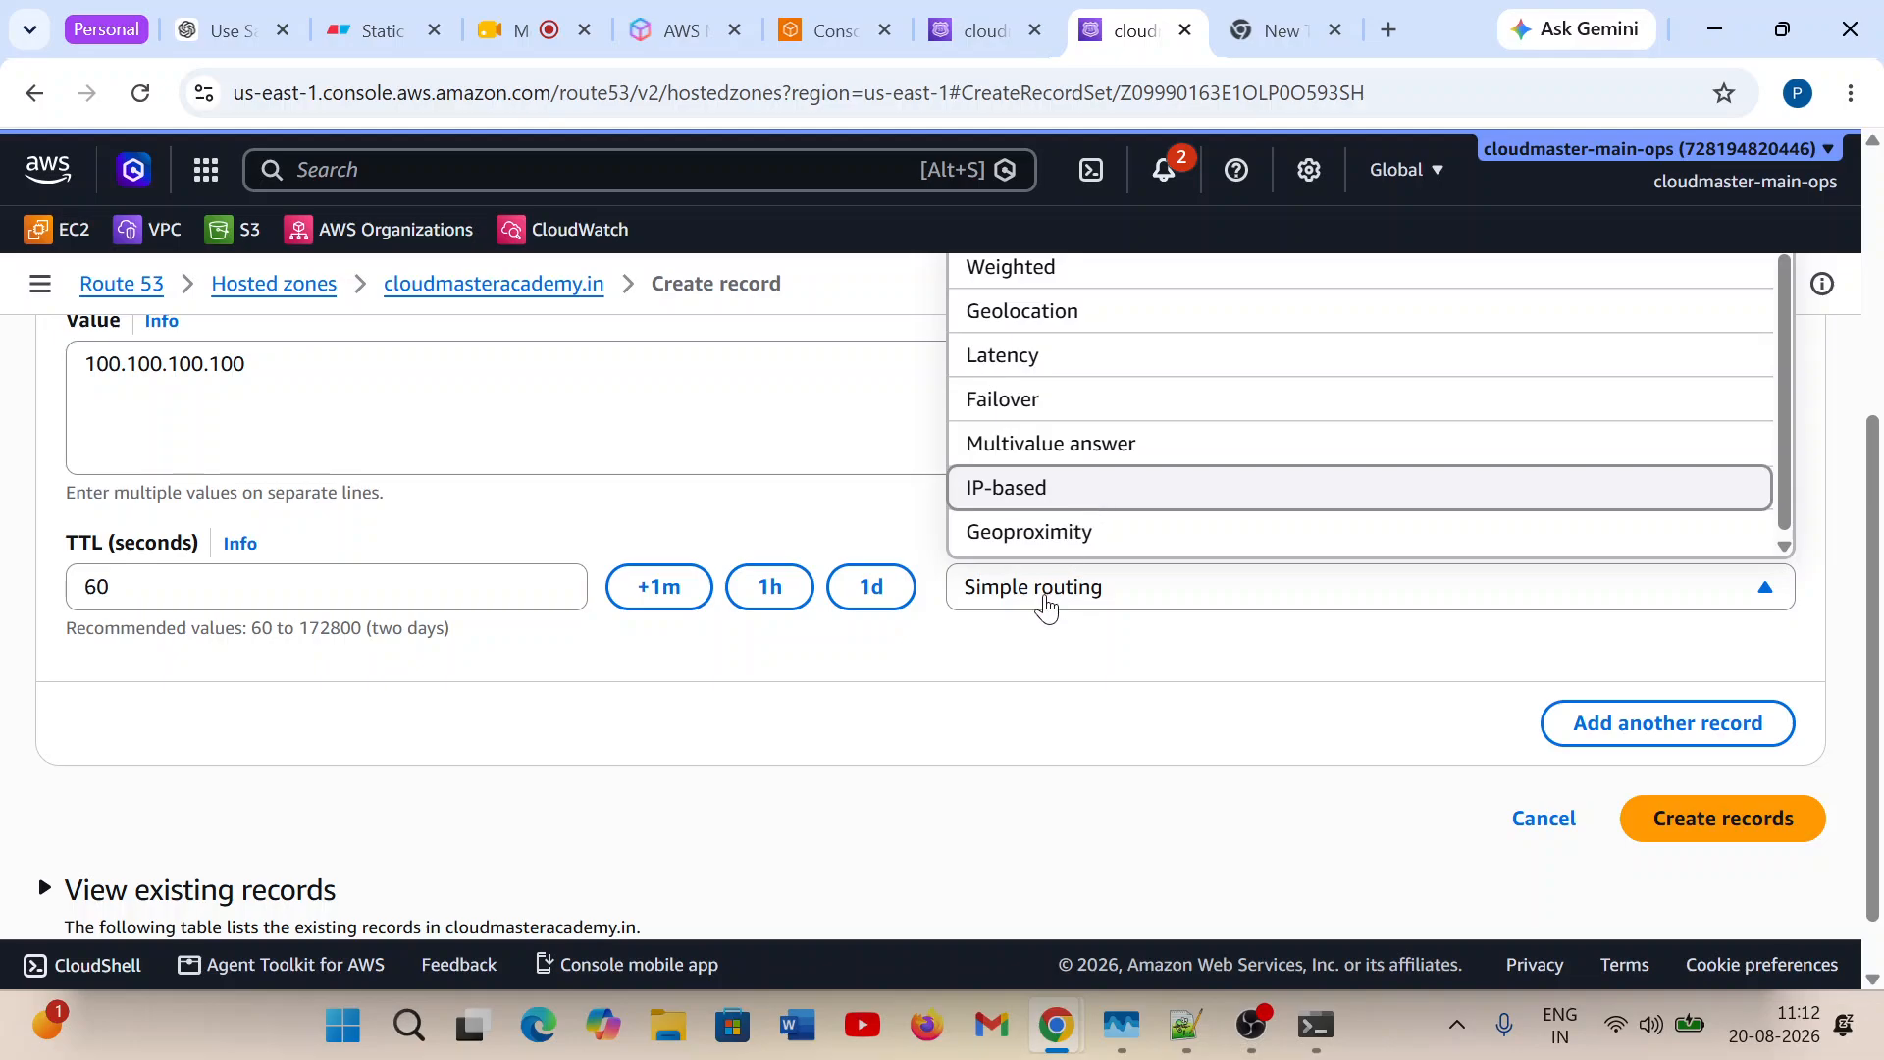
{"action": "scroll", "coordinate": [747, 788], "scroll_direction": "down", "scroll_amount": 2}
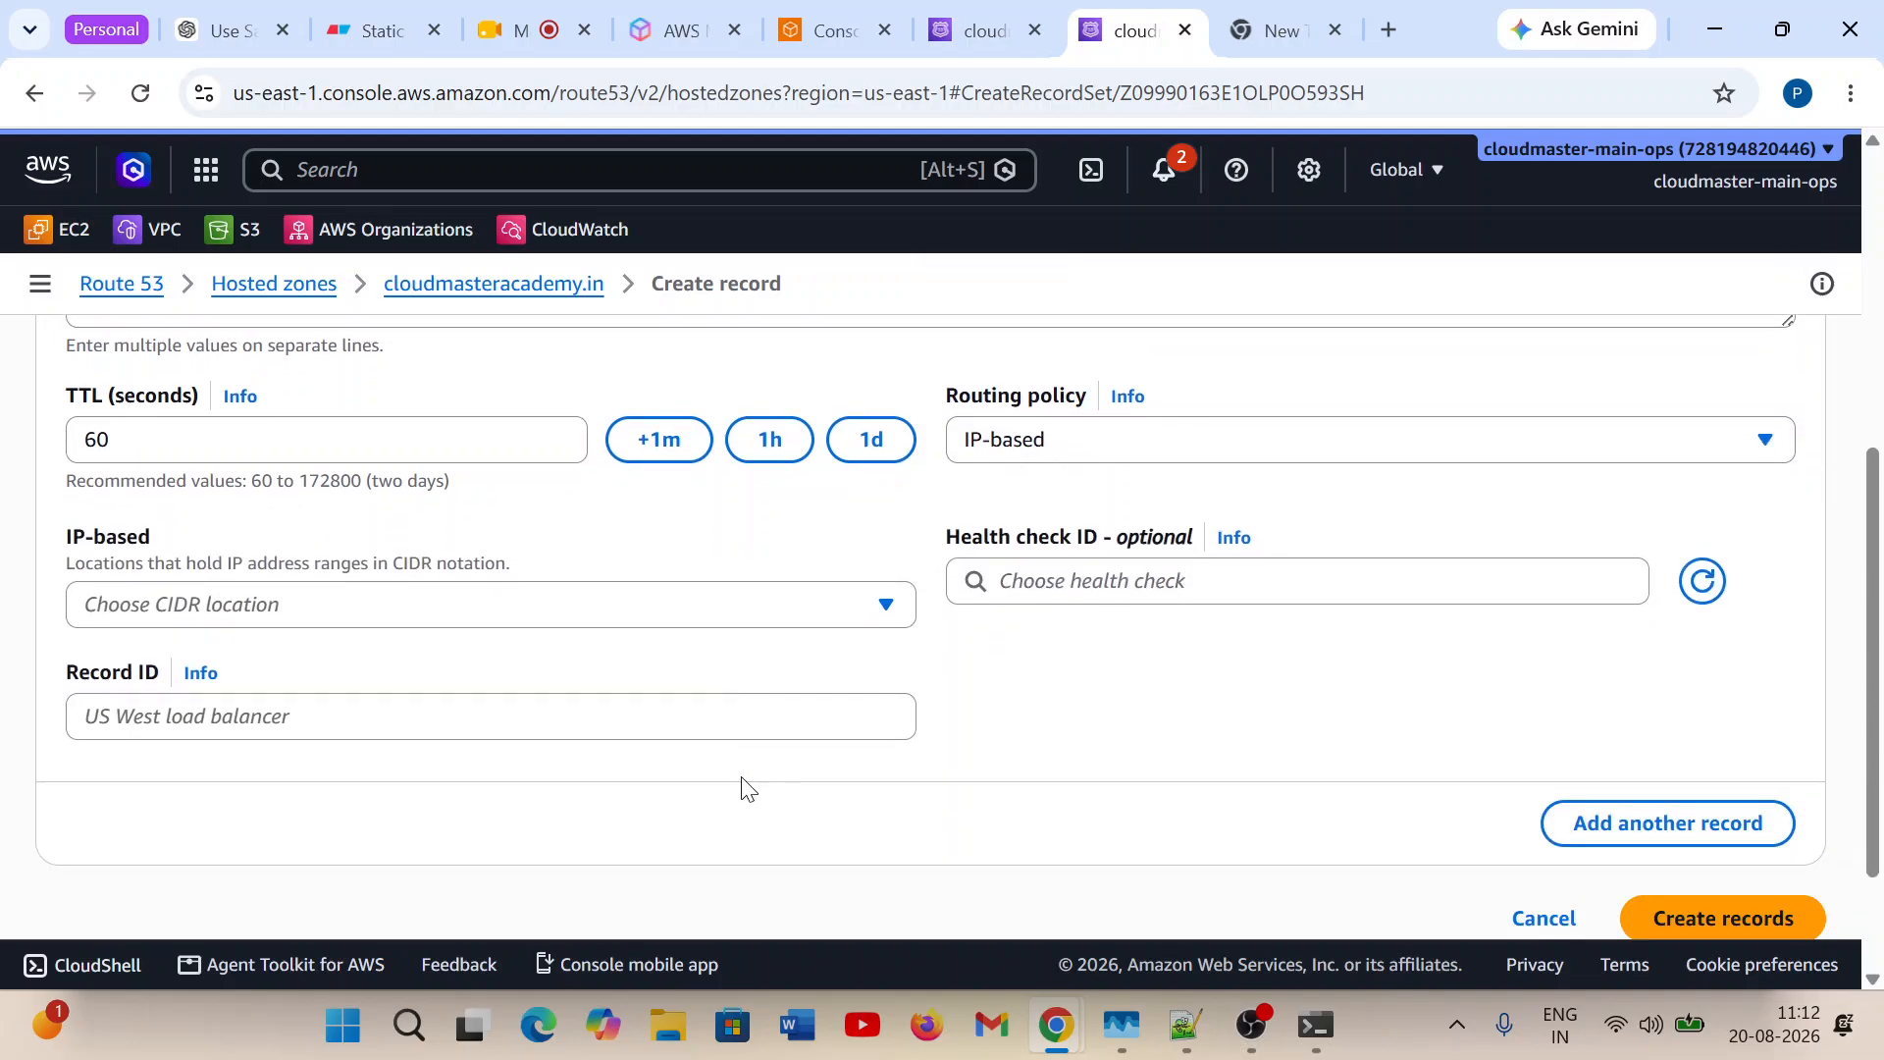
{"action": "left_click", "coordinate": [145, 619]}
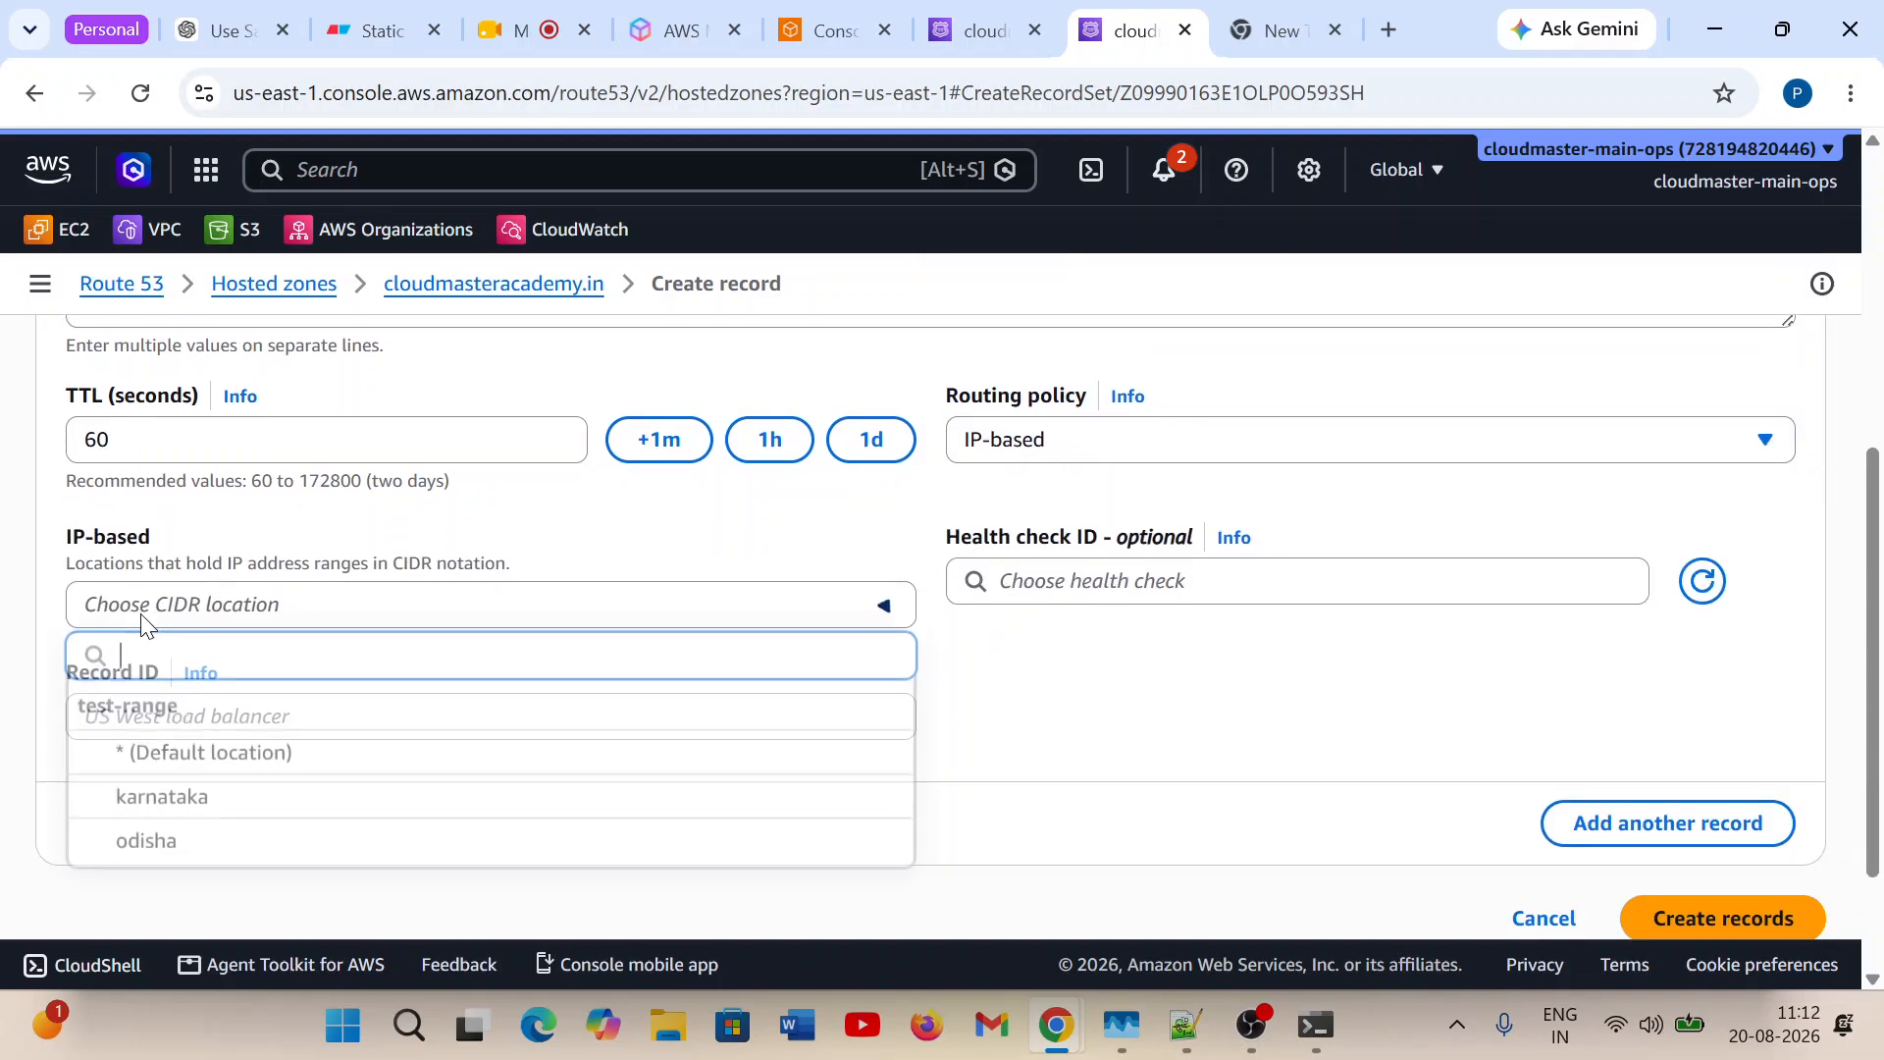
{"action": "left_click", "coordinate": [176, 763]}
{"action": "left_click", "coordinate": [236, 719]}
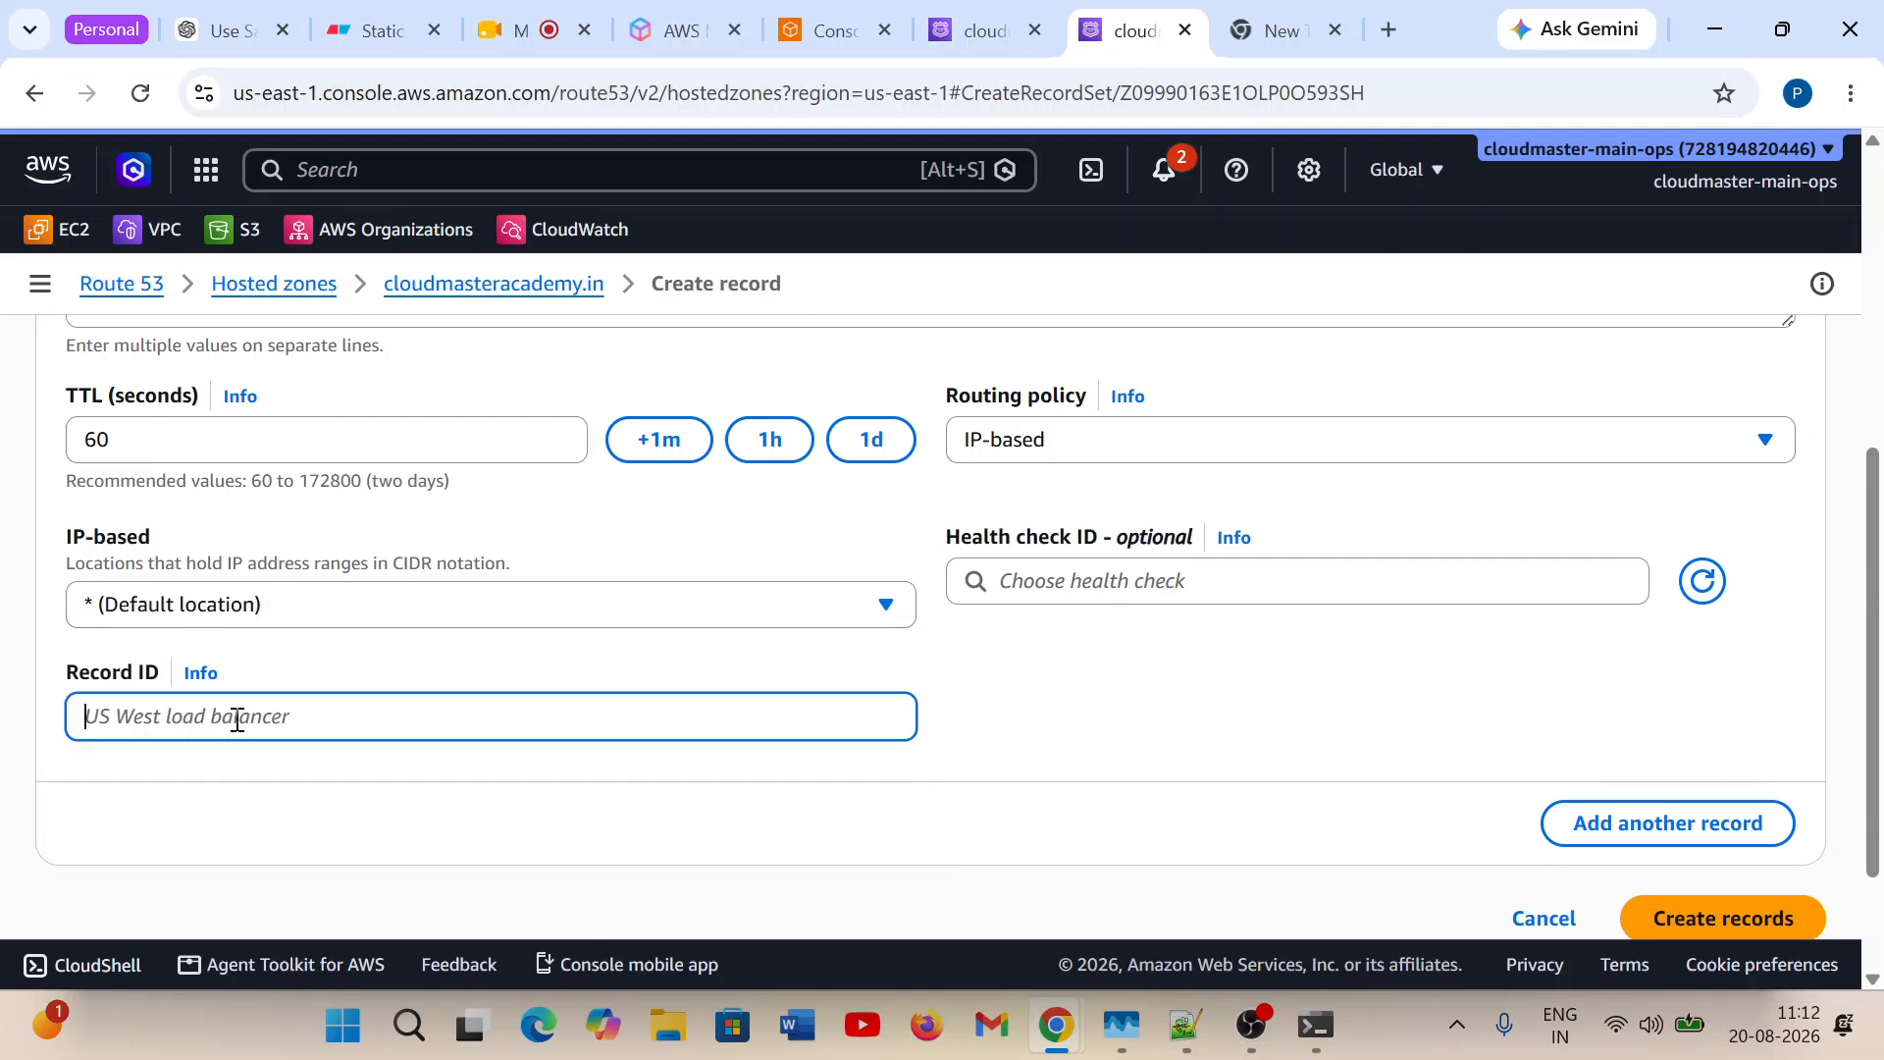
{"action": "type", "text": "R3"}
{"action": "left_click", "coordinate": [1707, 923]}
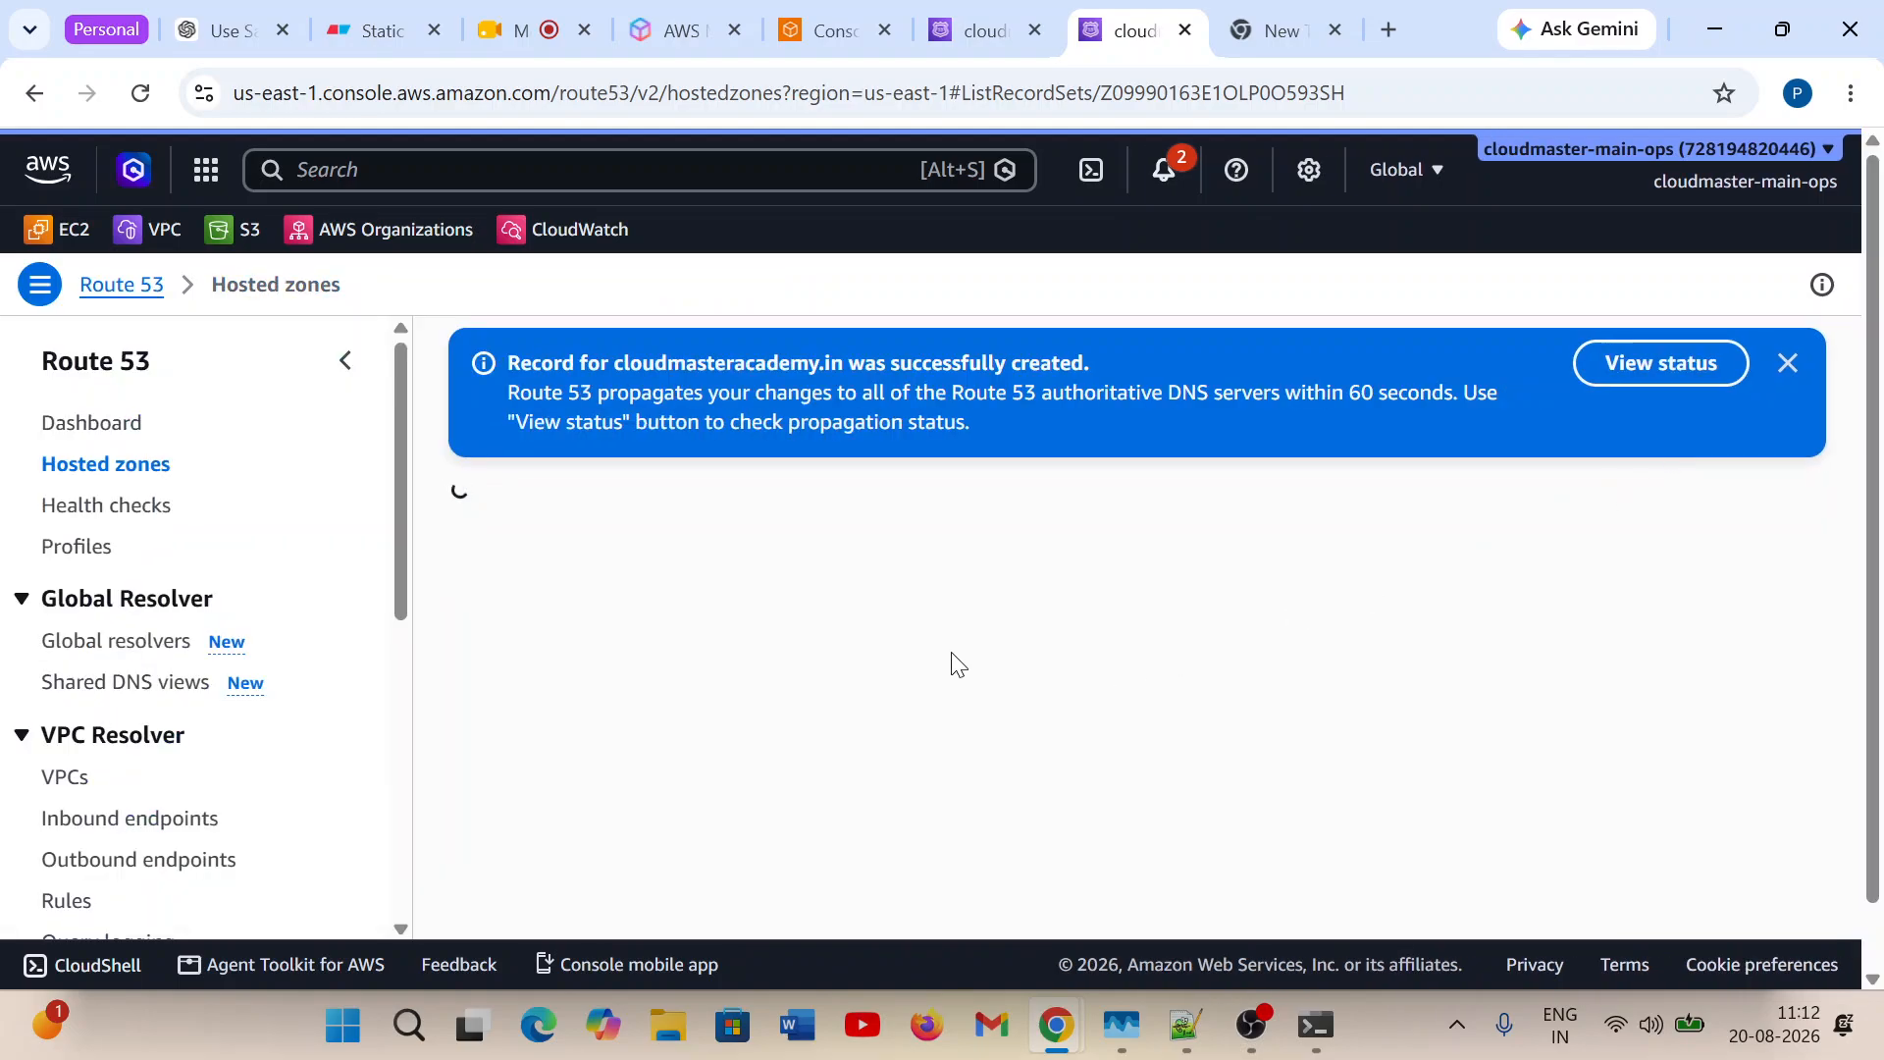
Review the zone's records, highlighting the odisha record's value and the default-location record's value.
{"action": "scroll", "coordinate": [902, 586], "scroll_direction": "down", "scroll_amount": 2}
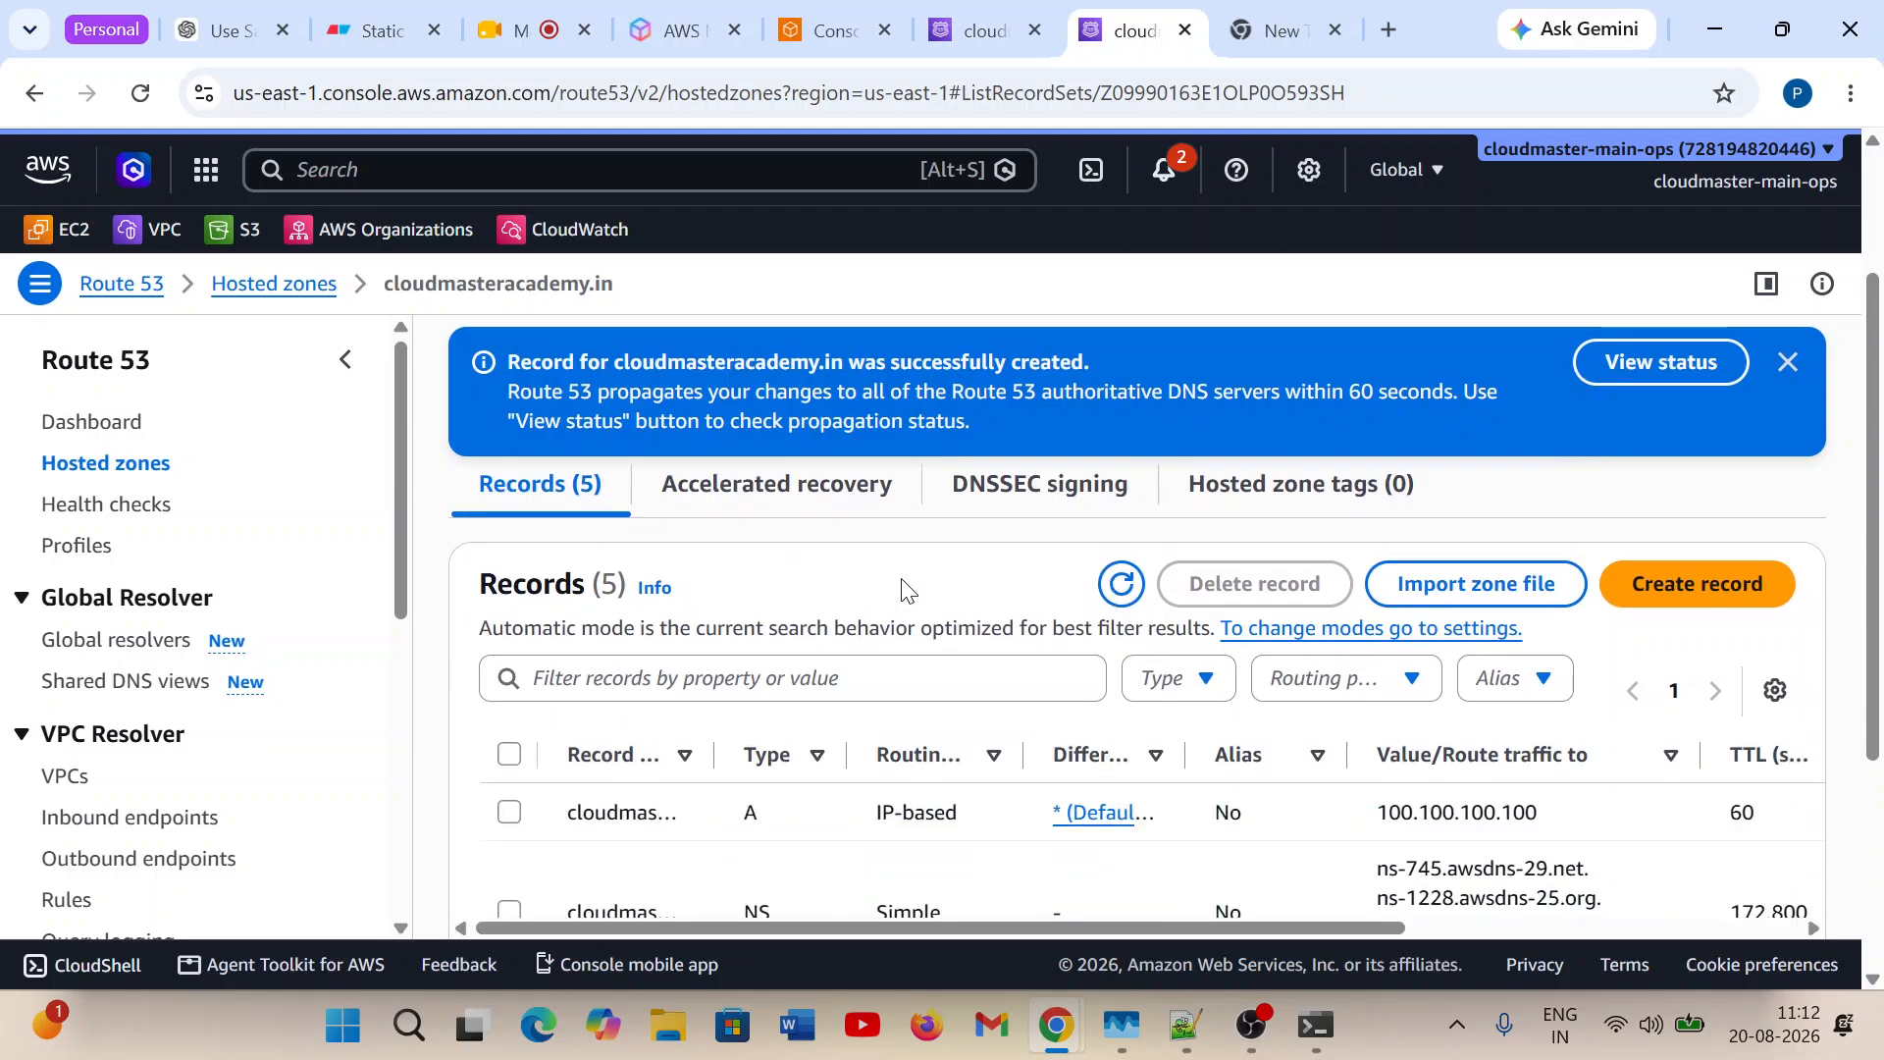
{"action": "scroll", "coordinate": [902, 586], "scroll_direction": "down", "scroll_amount": 4}
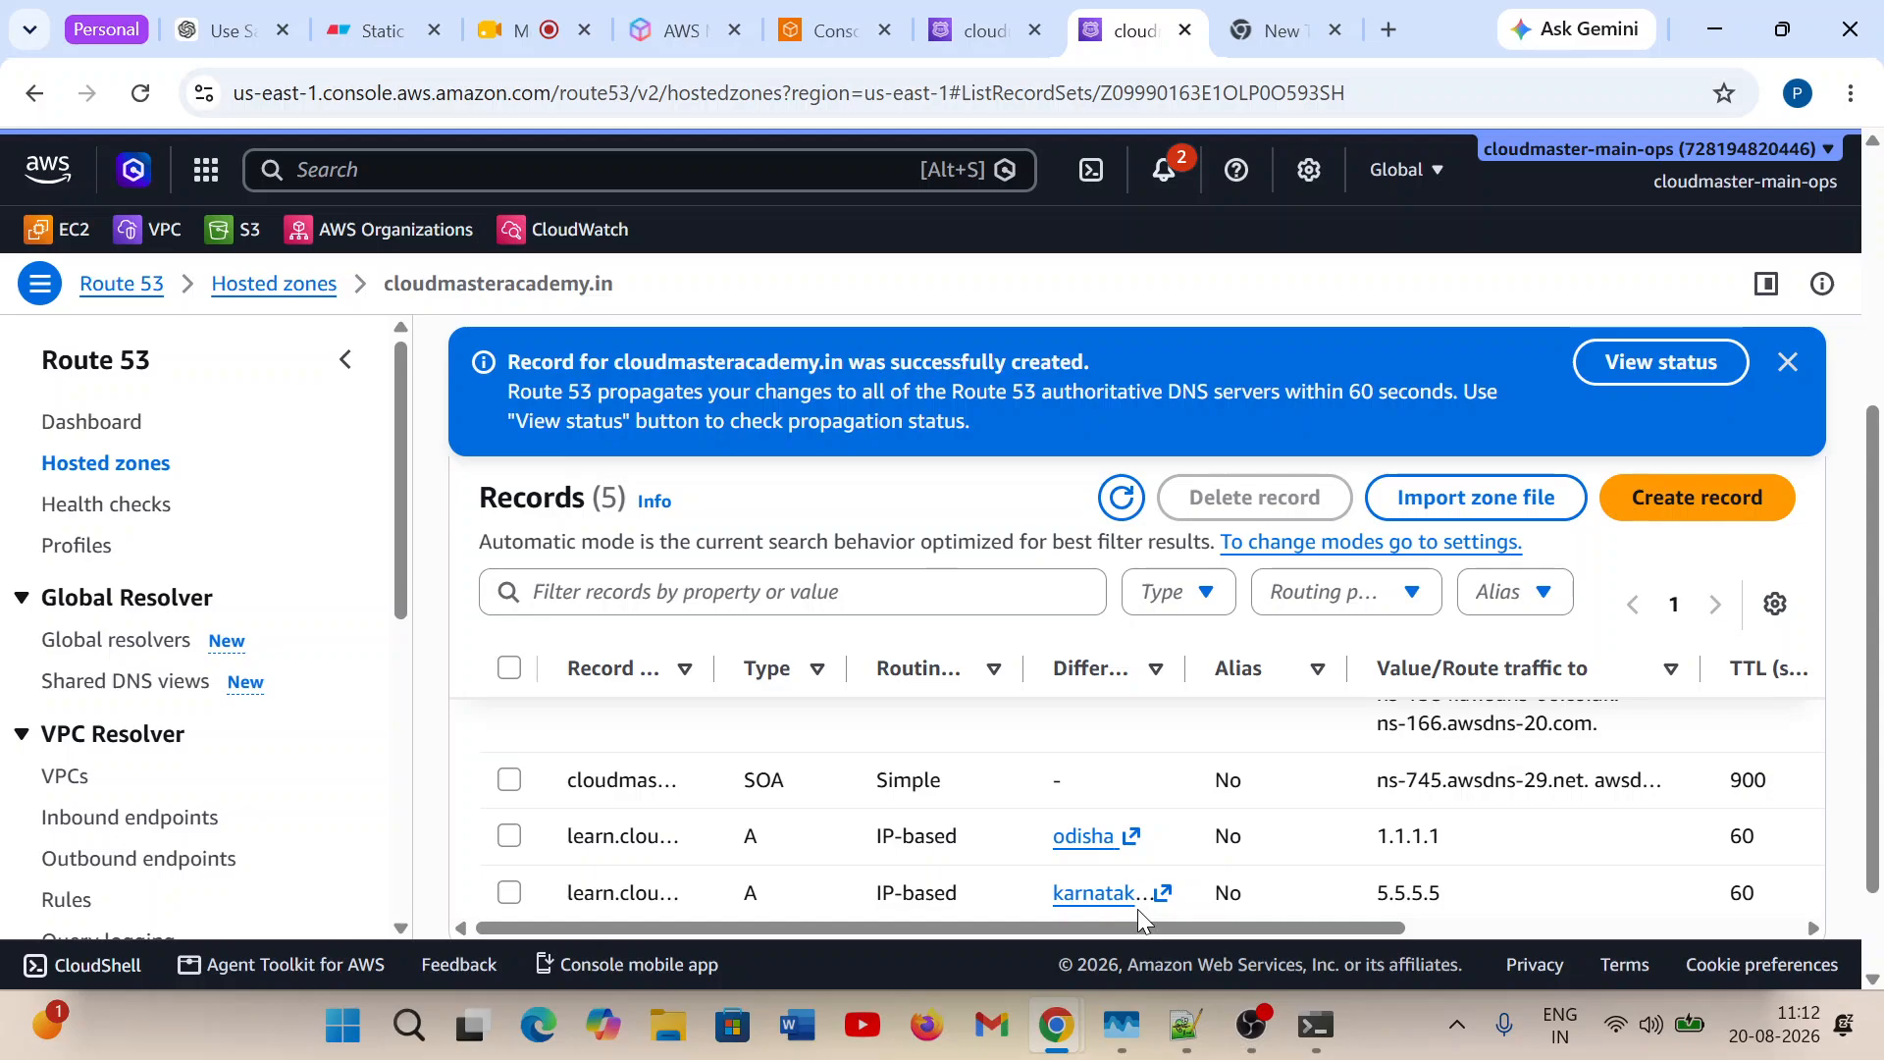
{"action": "double_click", "coordinate": [1406, 839]}
{"action": "left_click", "coordinate": [1395, 905]}
{"action": "scroll", "coordinate": [1190, 826], "scroll_direction": "down", "scroll_amount": 1}
{"action": "scroll", "coordinate": [1191, 826], "scroll_direction": "down", "scroll_amount": 2}
{"action": "scroll", "coordinate": [1190, 826], "scroll_direction": "up", "scroll_amount": 5}
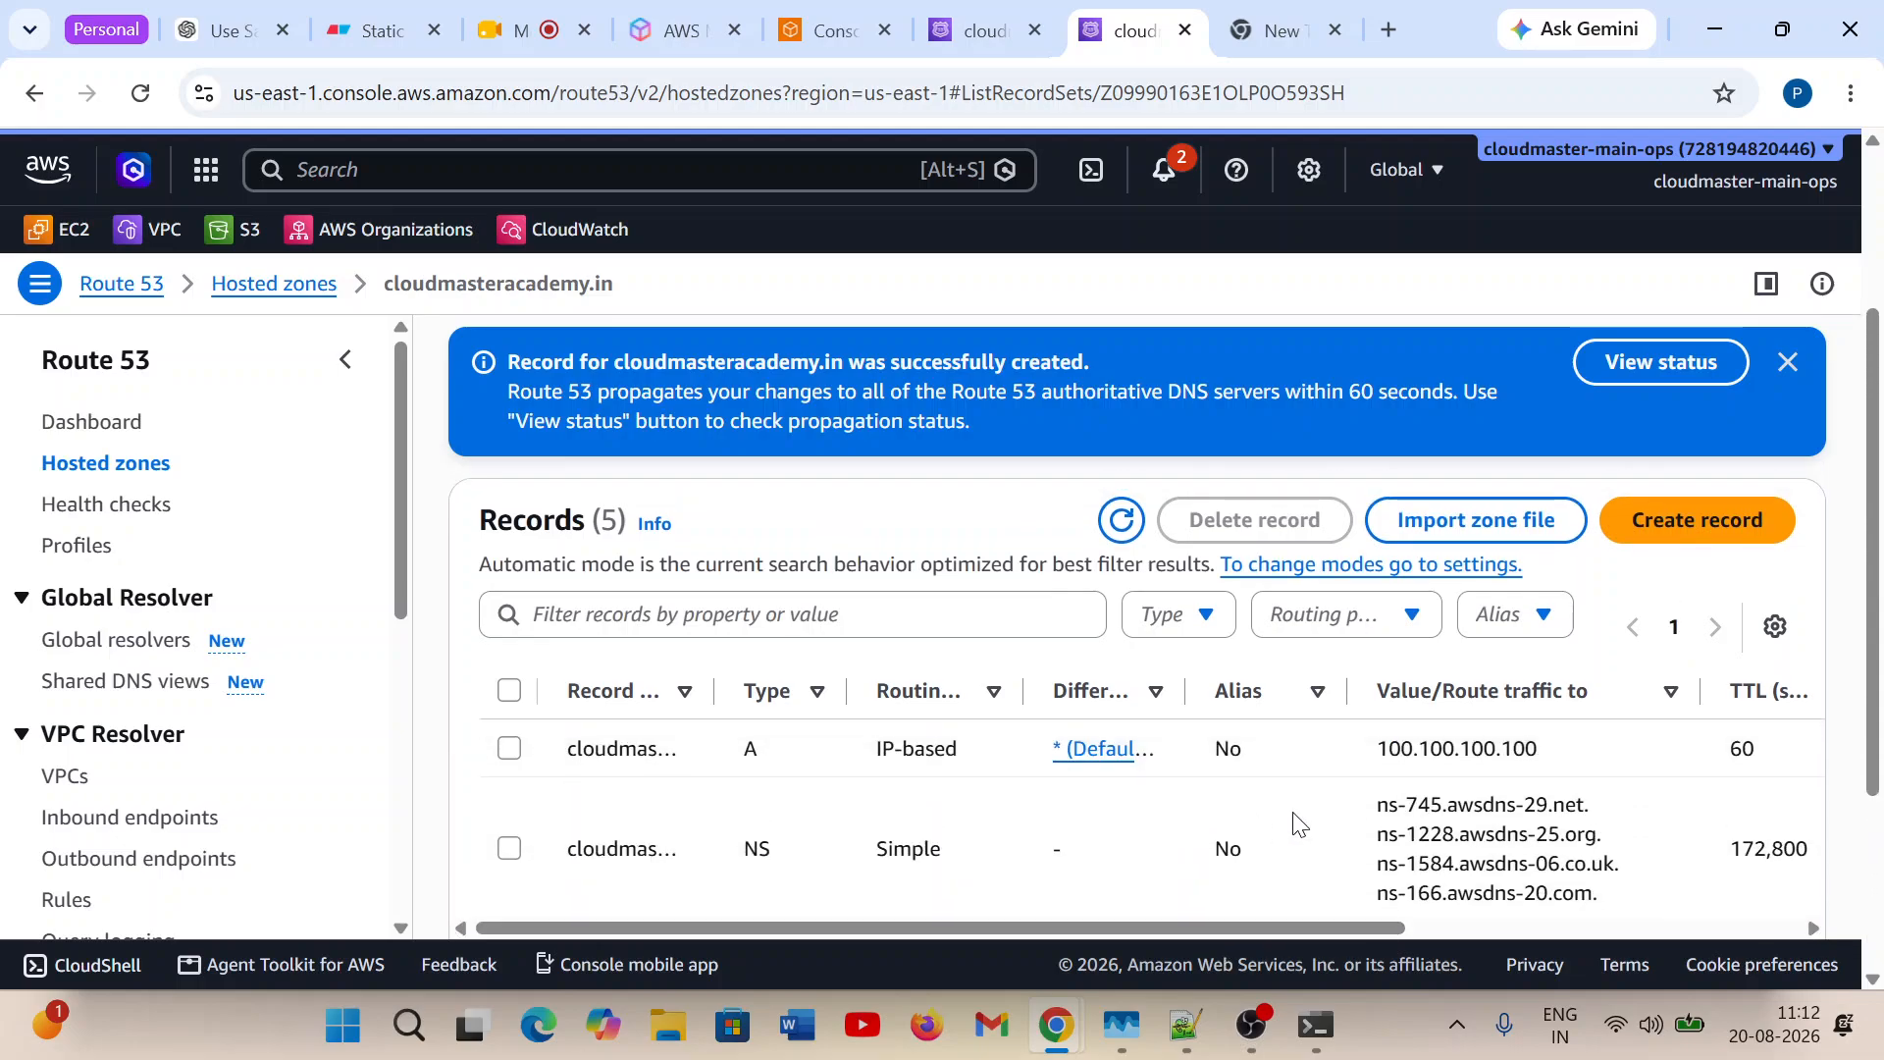
{"action": "double_click", "coordinate": [1418, 750]}
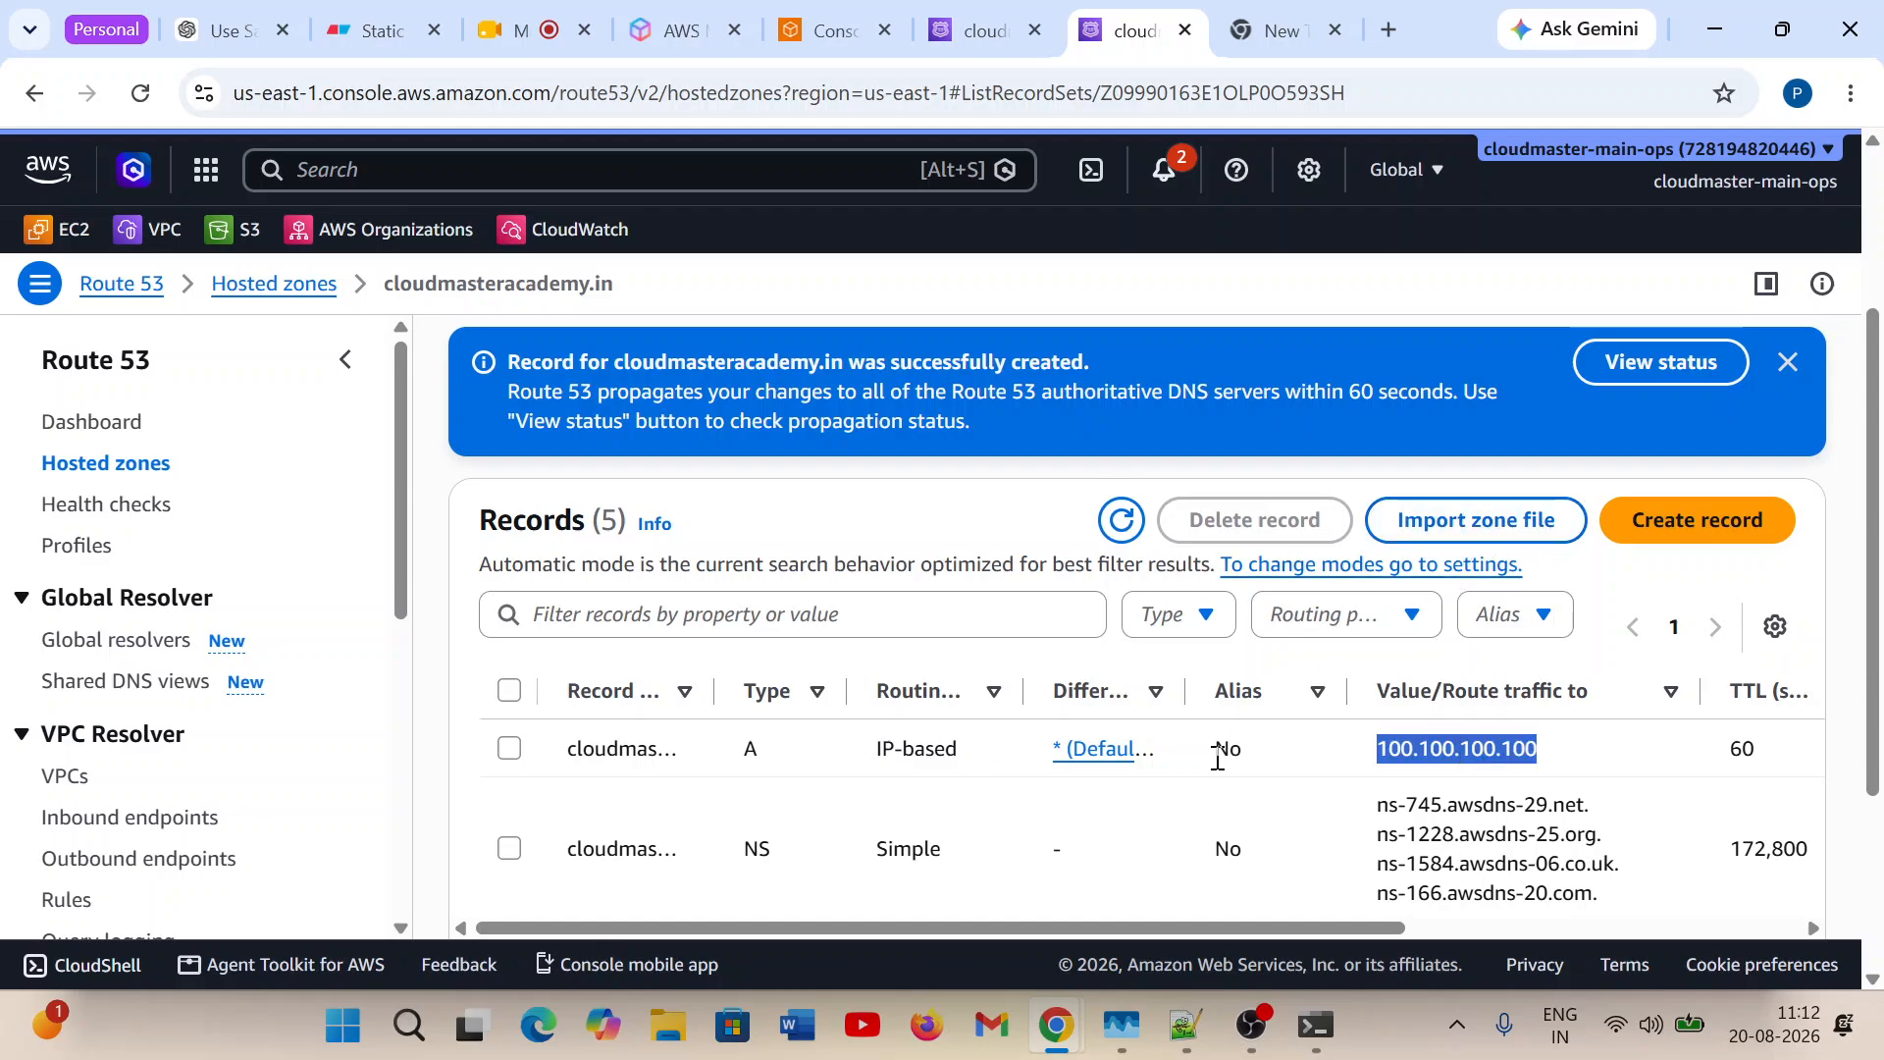
Run a Route 53 record test on the learn A record, leaving the resolver IP address blank.
{"action": "scroll", "coordinate": [1214, 750], "scroll_direction": "down", "scroll_amount": 2}
{"action": "scroll", "coordinate": [1217, 760], "scroll_direction": "up", "scroll_amount": 5}
{"action": "scroll", "coordinate": [1217, 760], "scroll_direction": "up", "scroll_amount": 1}
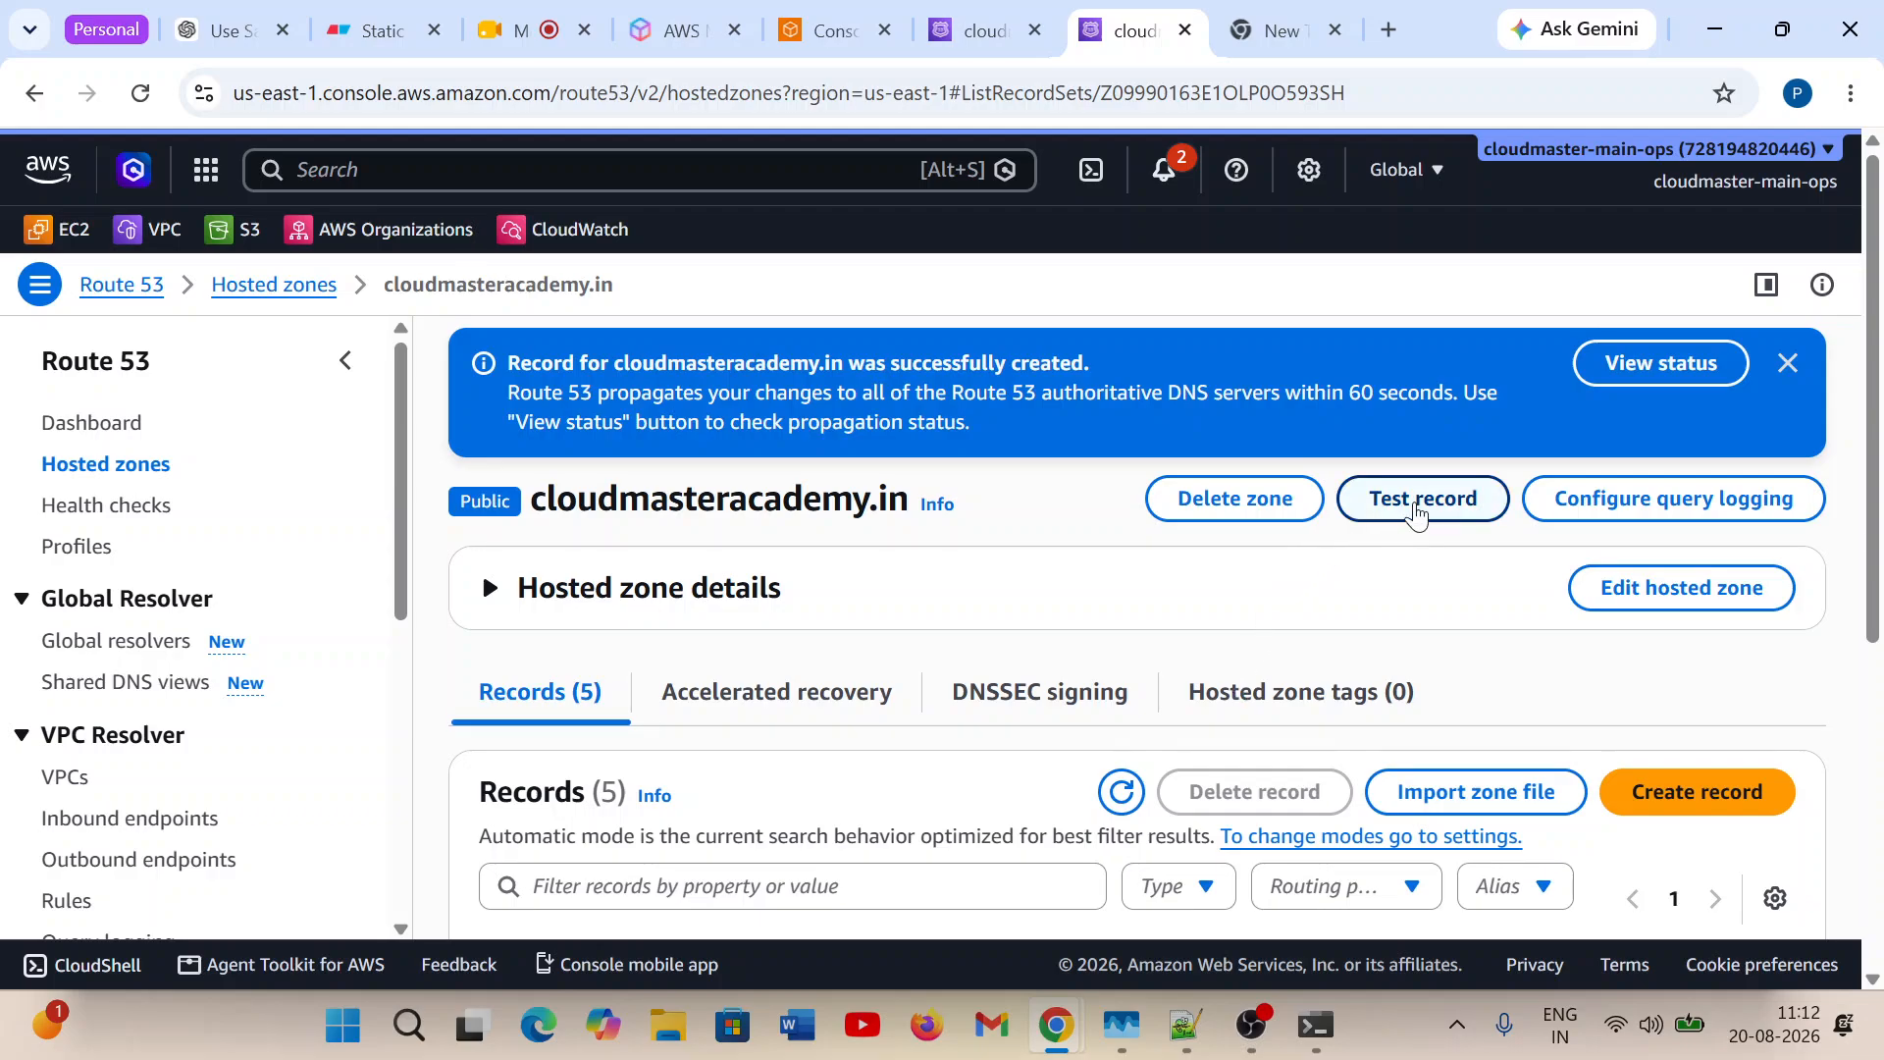
{"action": "left_click", "coordinate": [1421, 497]}
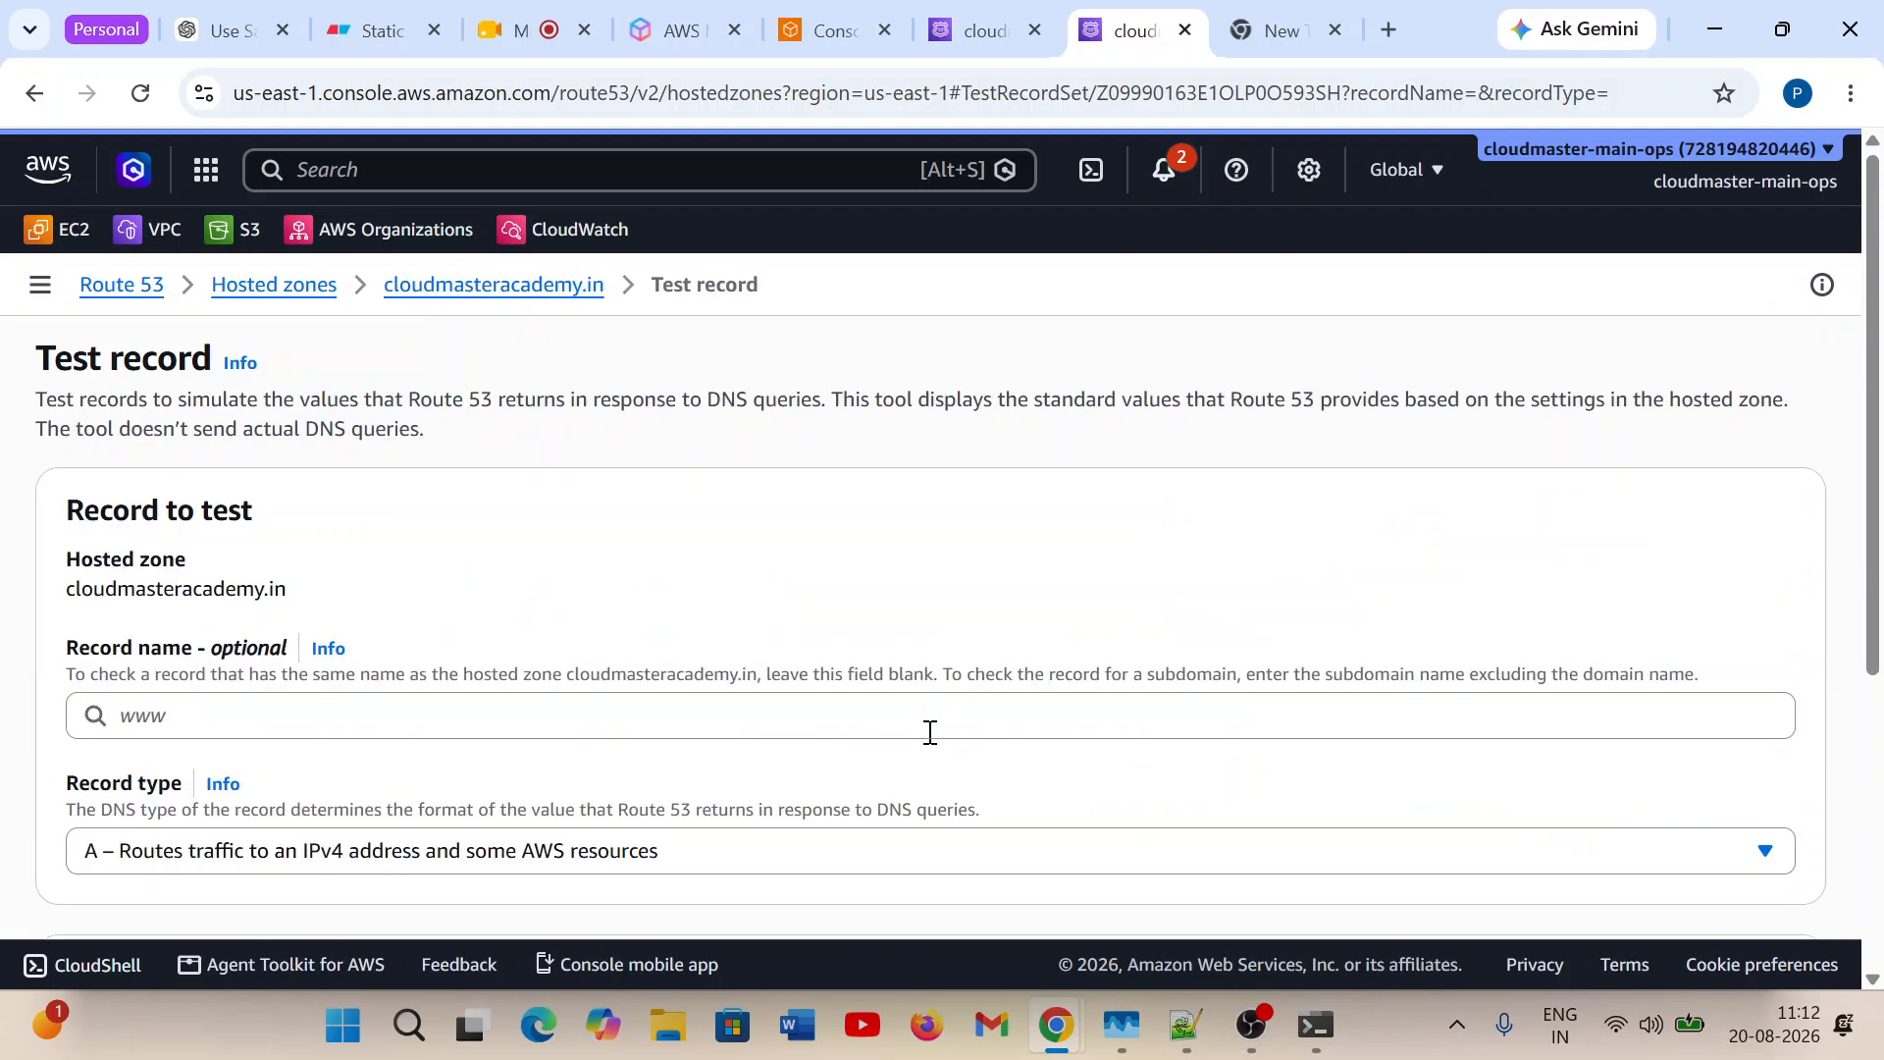
{"action": "scroll", "coordinate": [930, 731], "scroll_direction": "down", "scroll_amount": 3}
{"action": "left_click", "coordinate": [444, 422]}
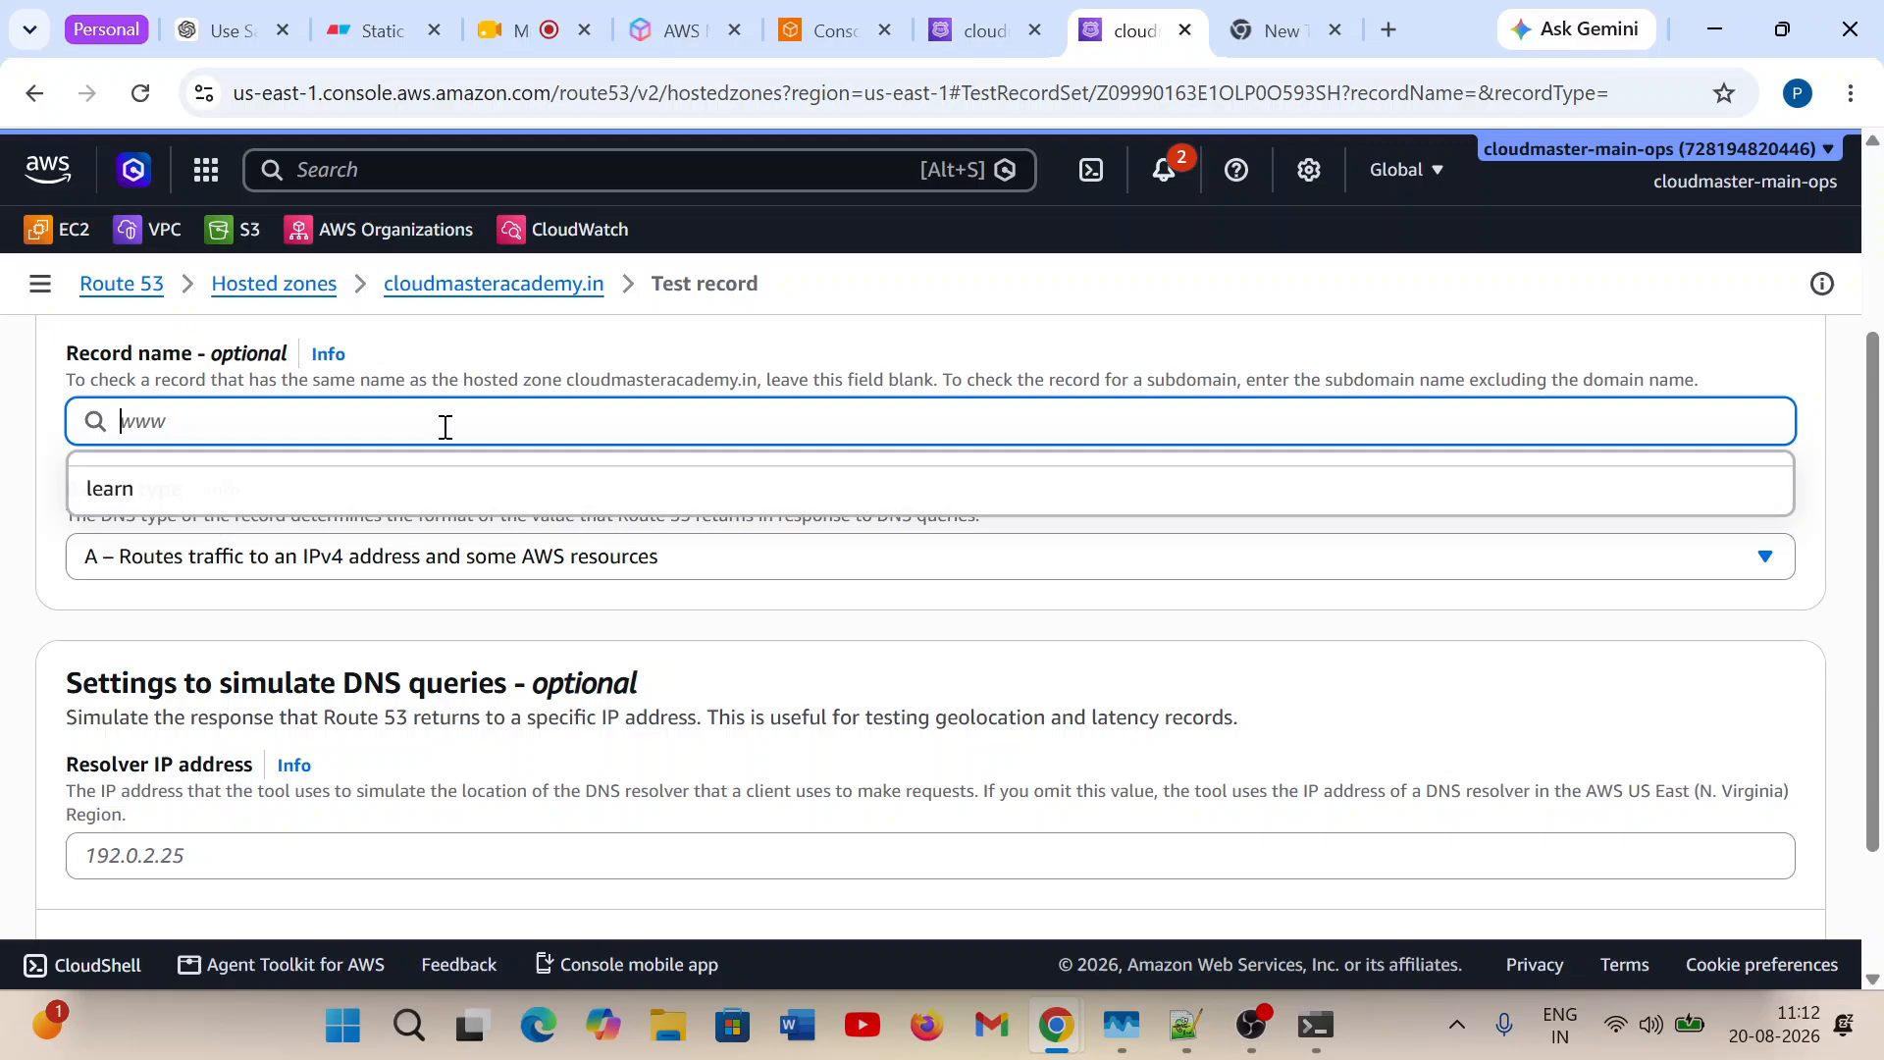
{"action": "left_click", "coordinate": [346, 492]}
{"action": "scroll", "coordinate": [793, 764], "scroll_direction": "down", "scroll_amount": 2}
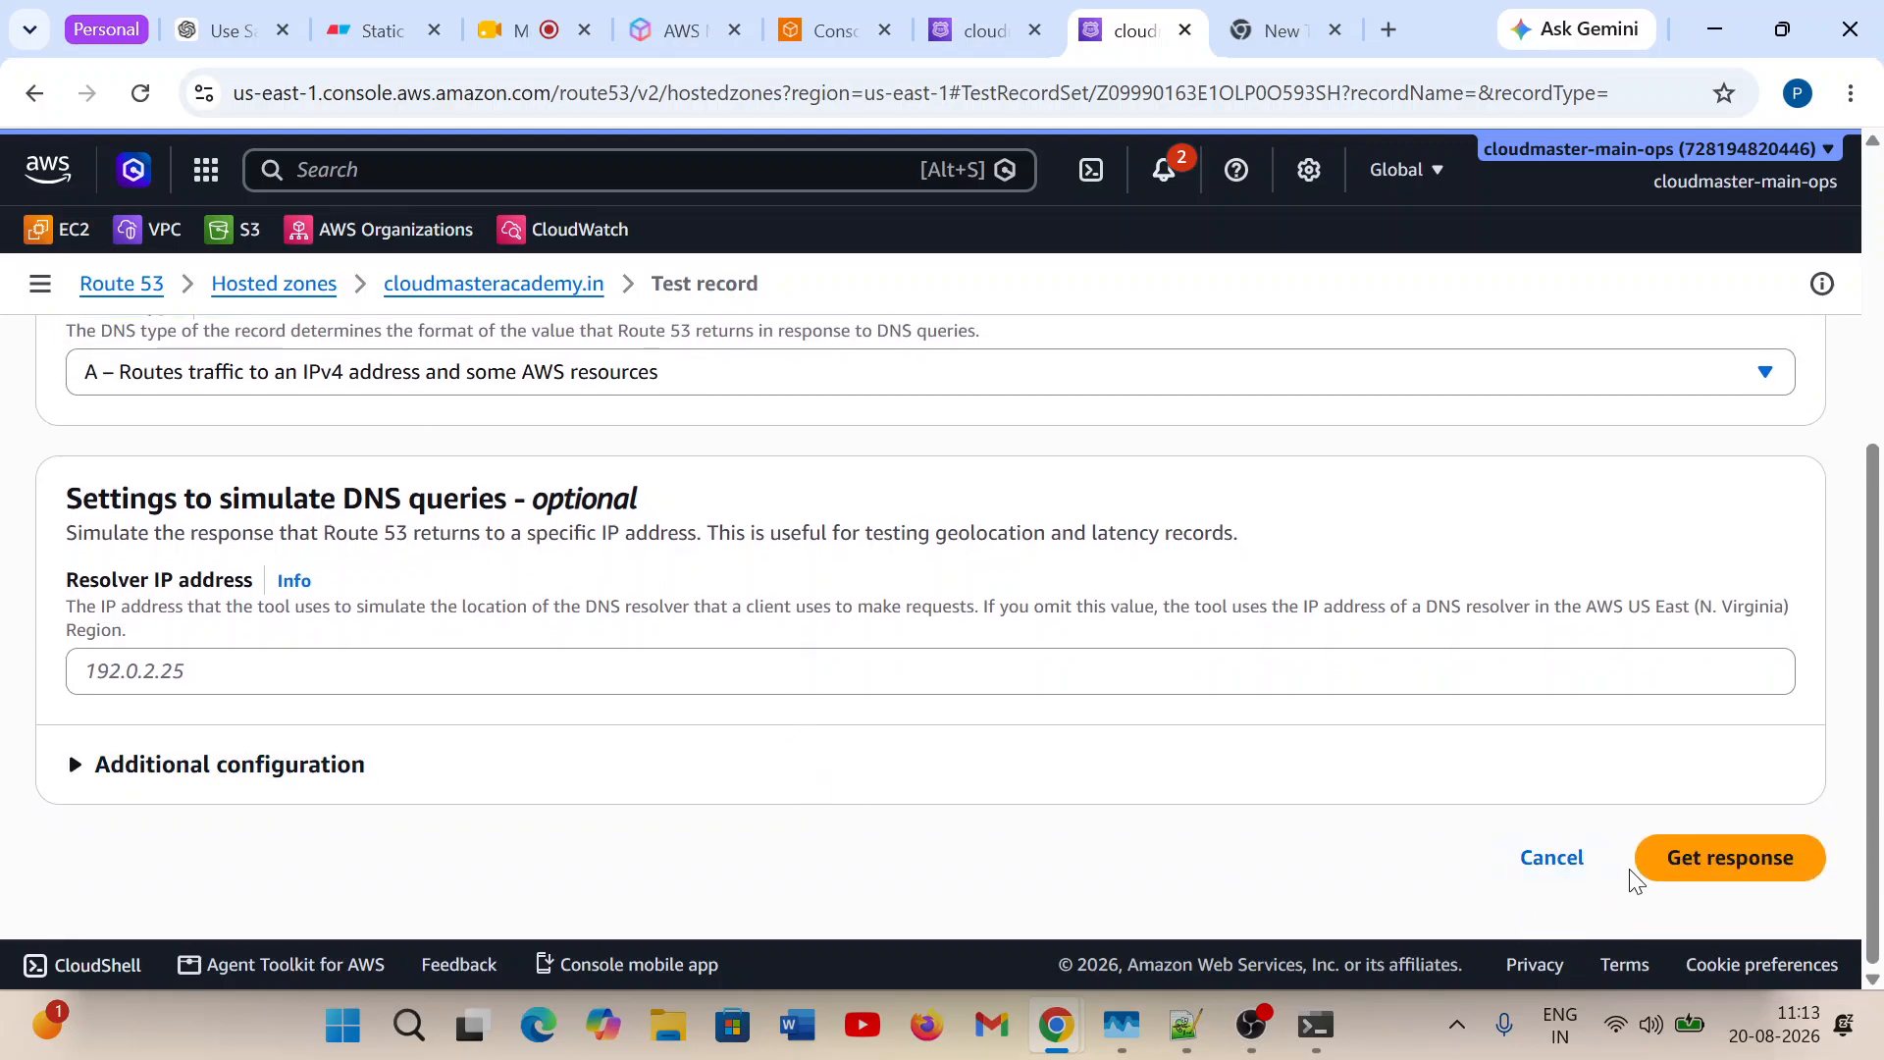
{"action": "left_click", "coordinate": [1659, 862]}
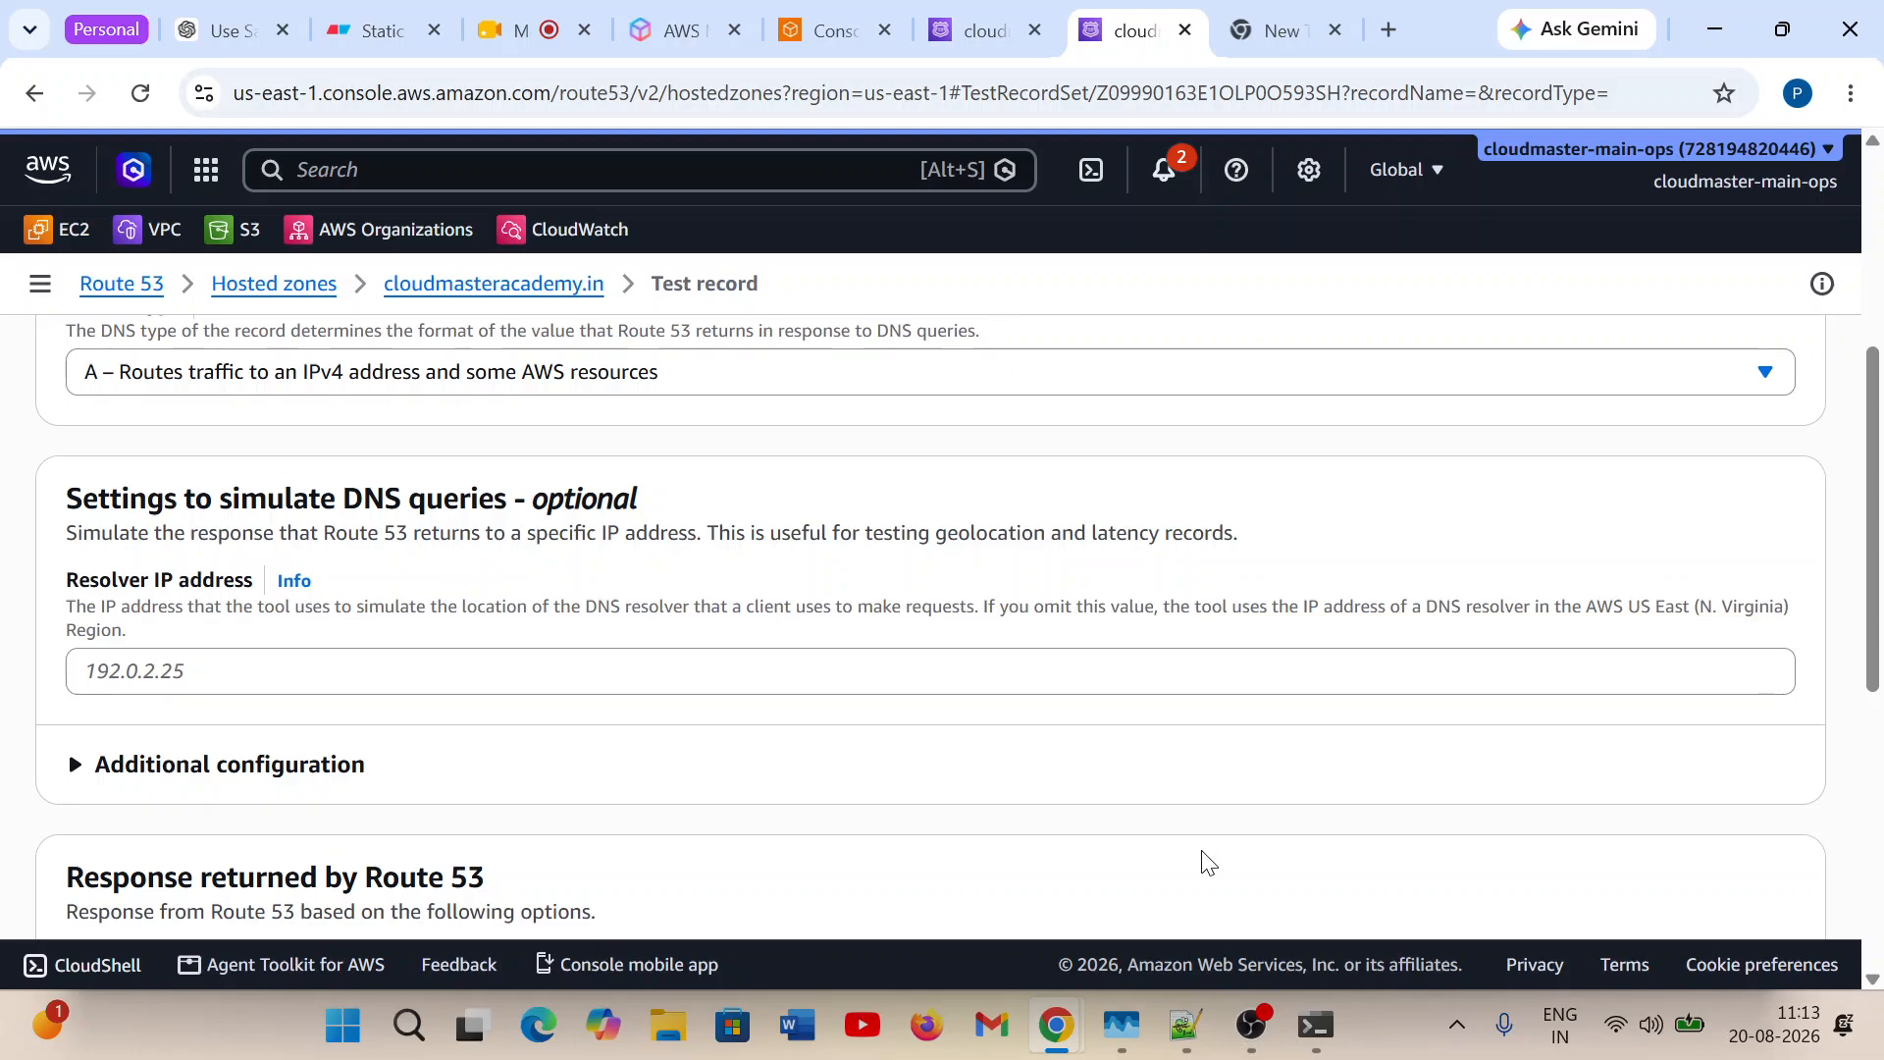
Examine the response returned for the learn record and go back to the hosted zone's record list.
{"action": "scroll", "coordinate": [1207, 864], "scroll_direction": "down", "scroll_amount": 6}
{"action": "scroll", "coordinate": [1207, 864], "scroll_direction": "up", "scroll_amount": 2}
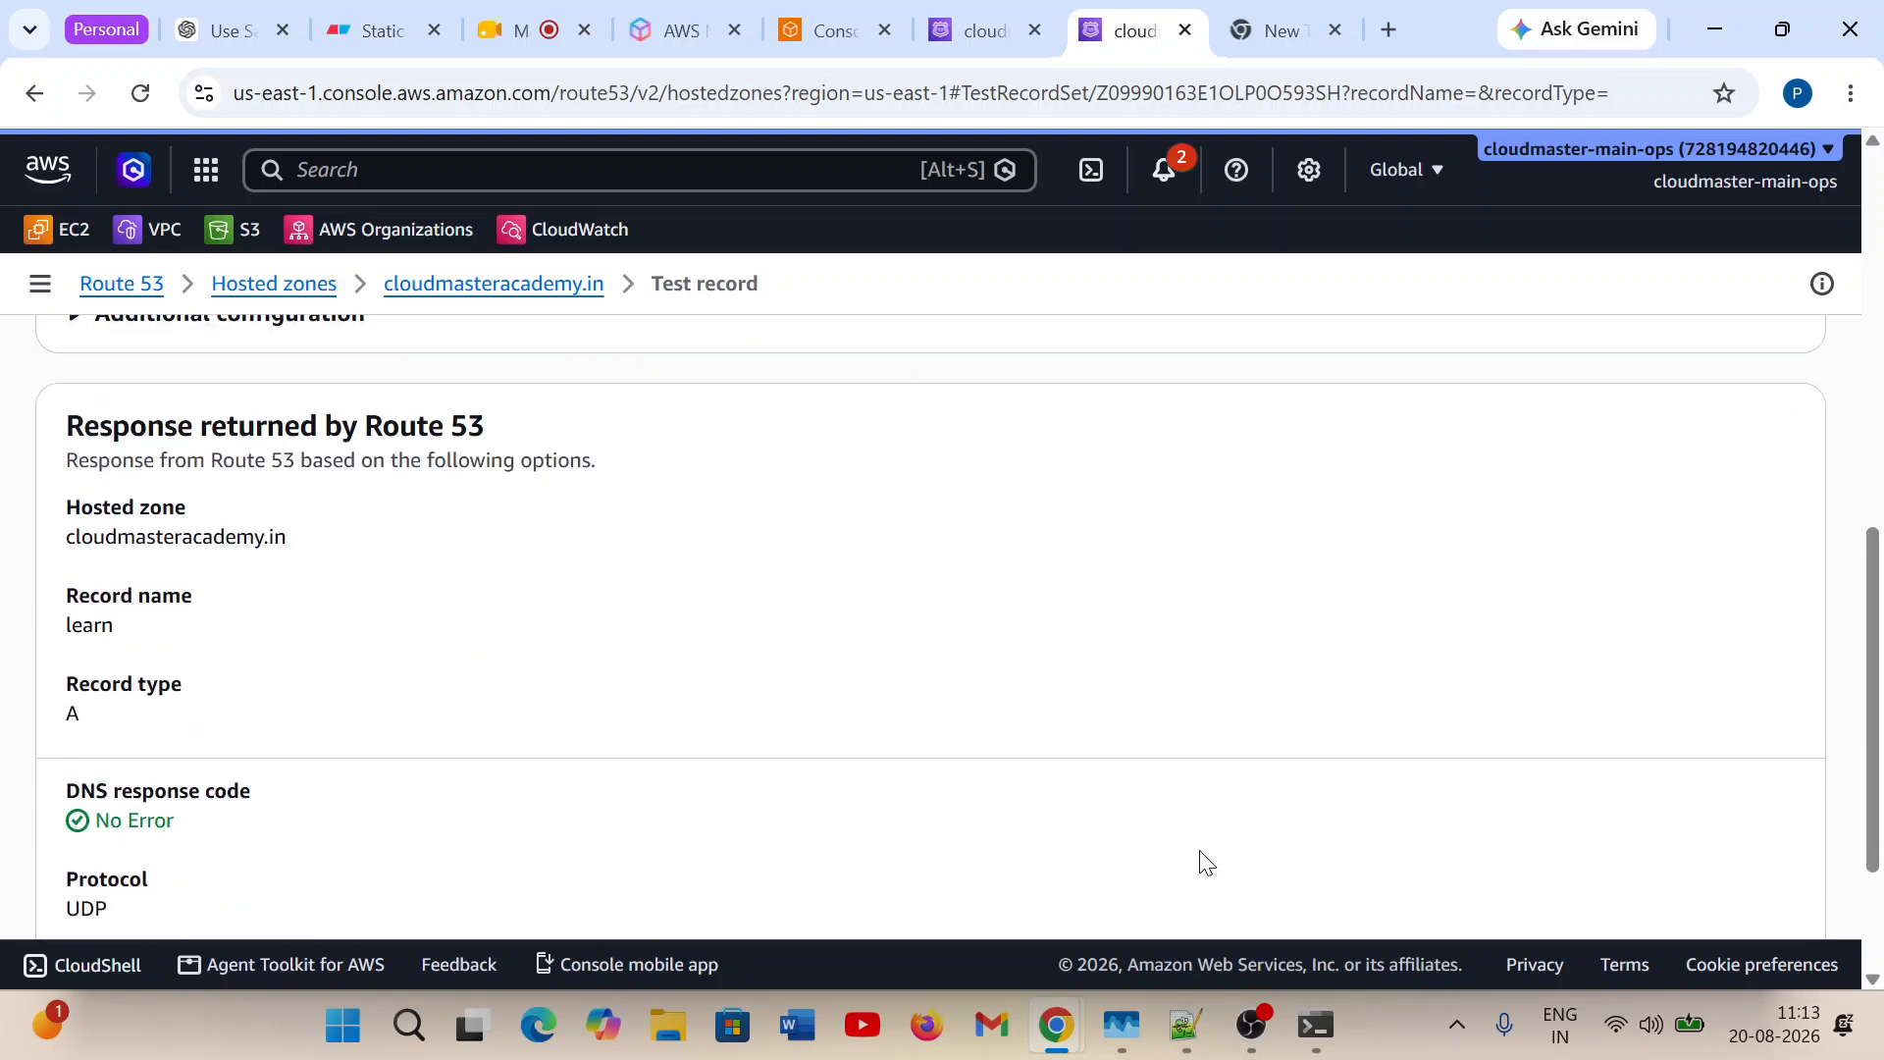
{"action": "scroll", "coordinate": [1207, 863], "scroll_direction": "down", "scroll_amount": 3}
{"action": "left_click", "coordinate": [1552, 859]}
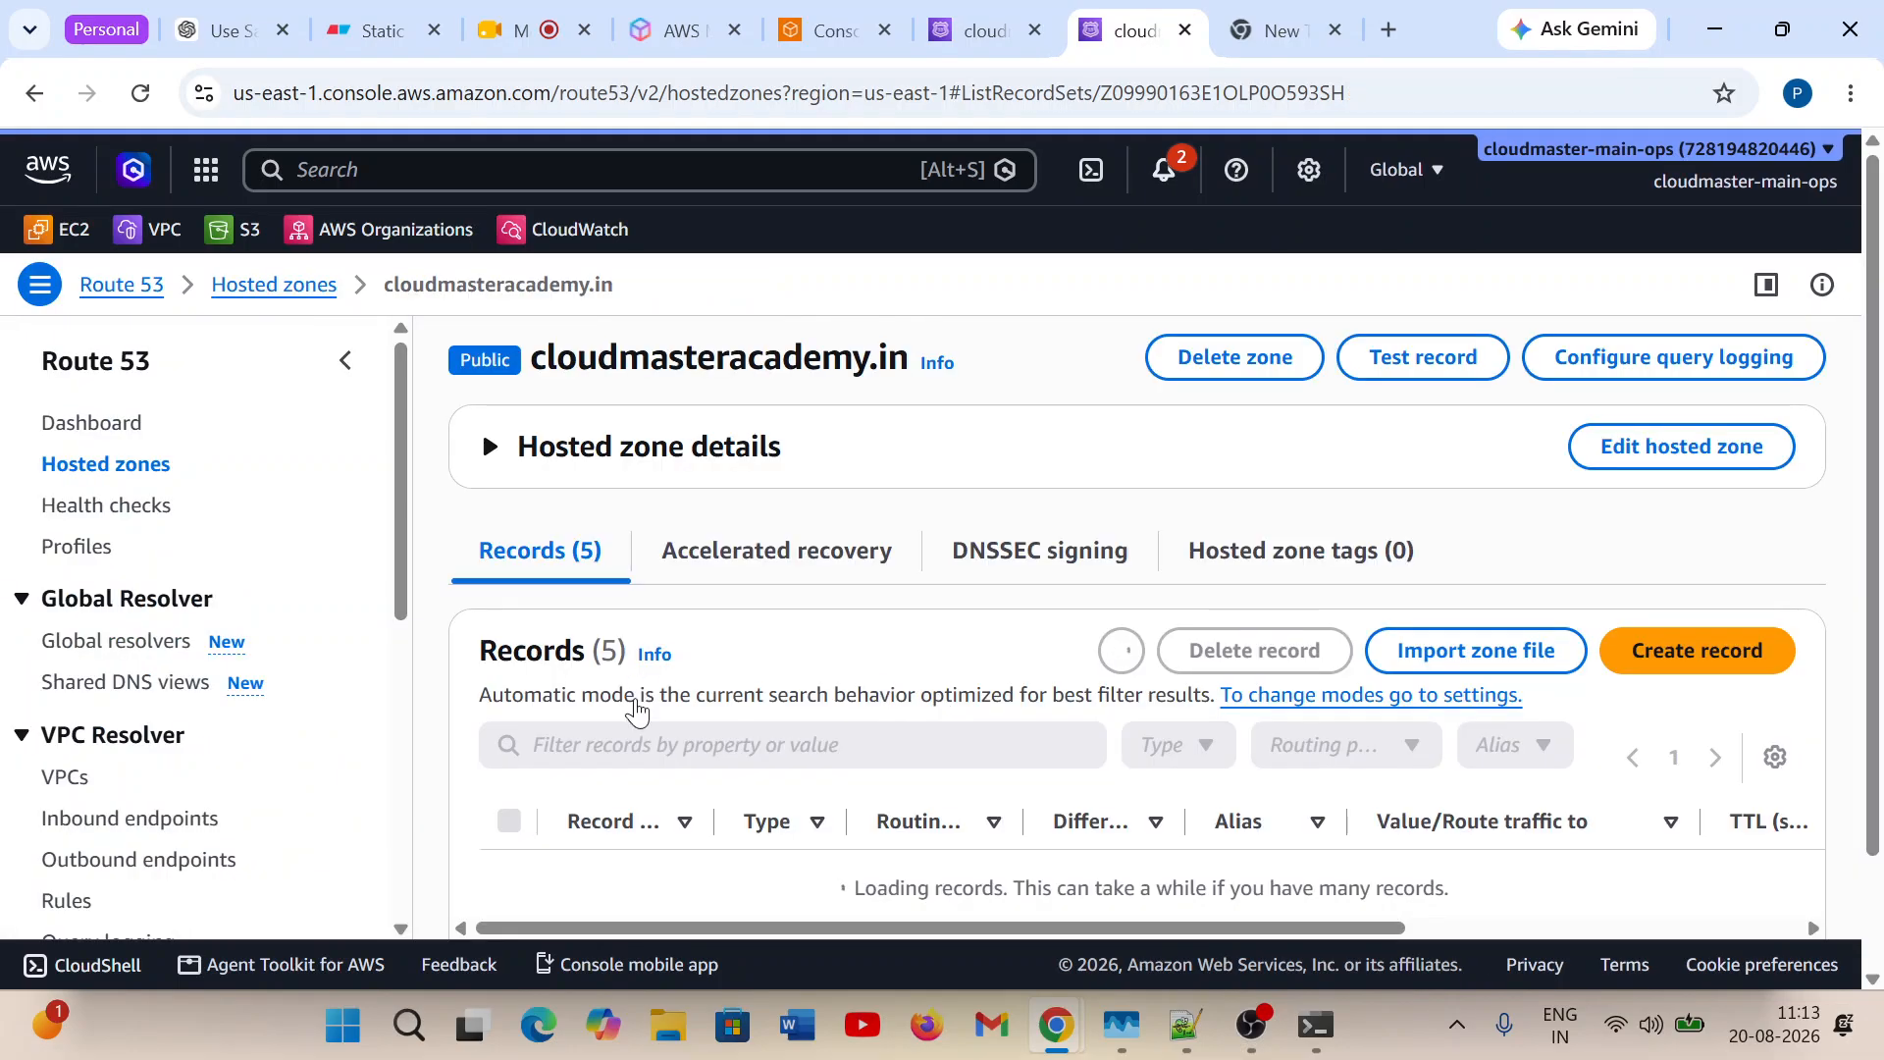
Edit the default-location IP-based A record so its record name is learn, and save the change.
{"action": "scroll", "coordinate": [933, 863], "scroll_direction": "down", "scroll_amount": 3}
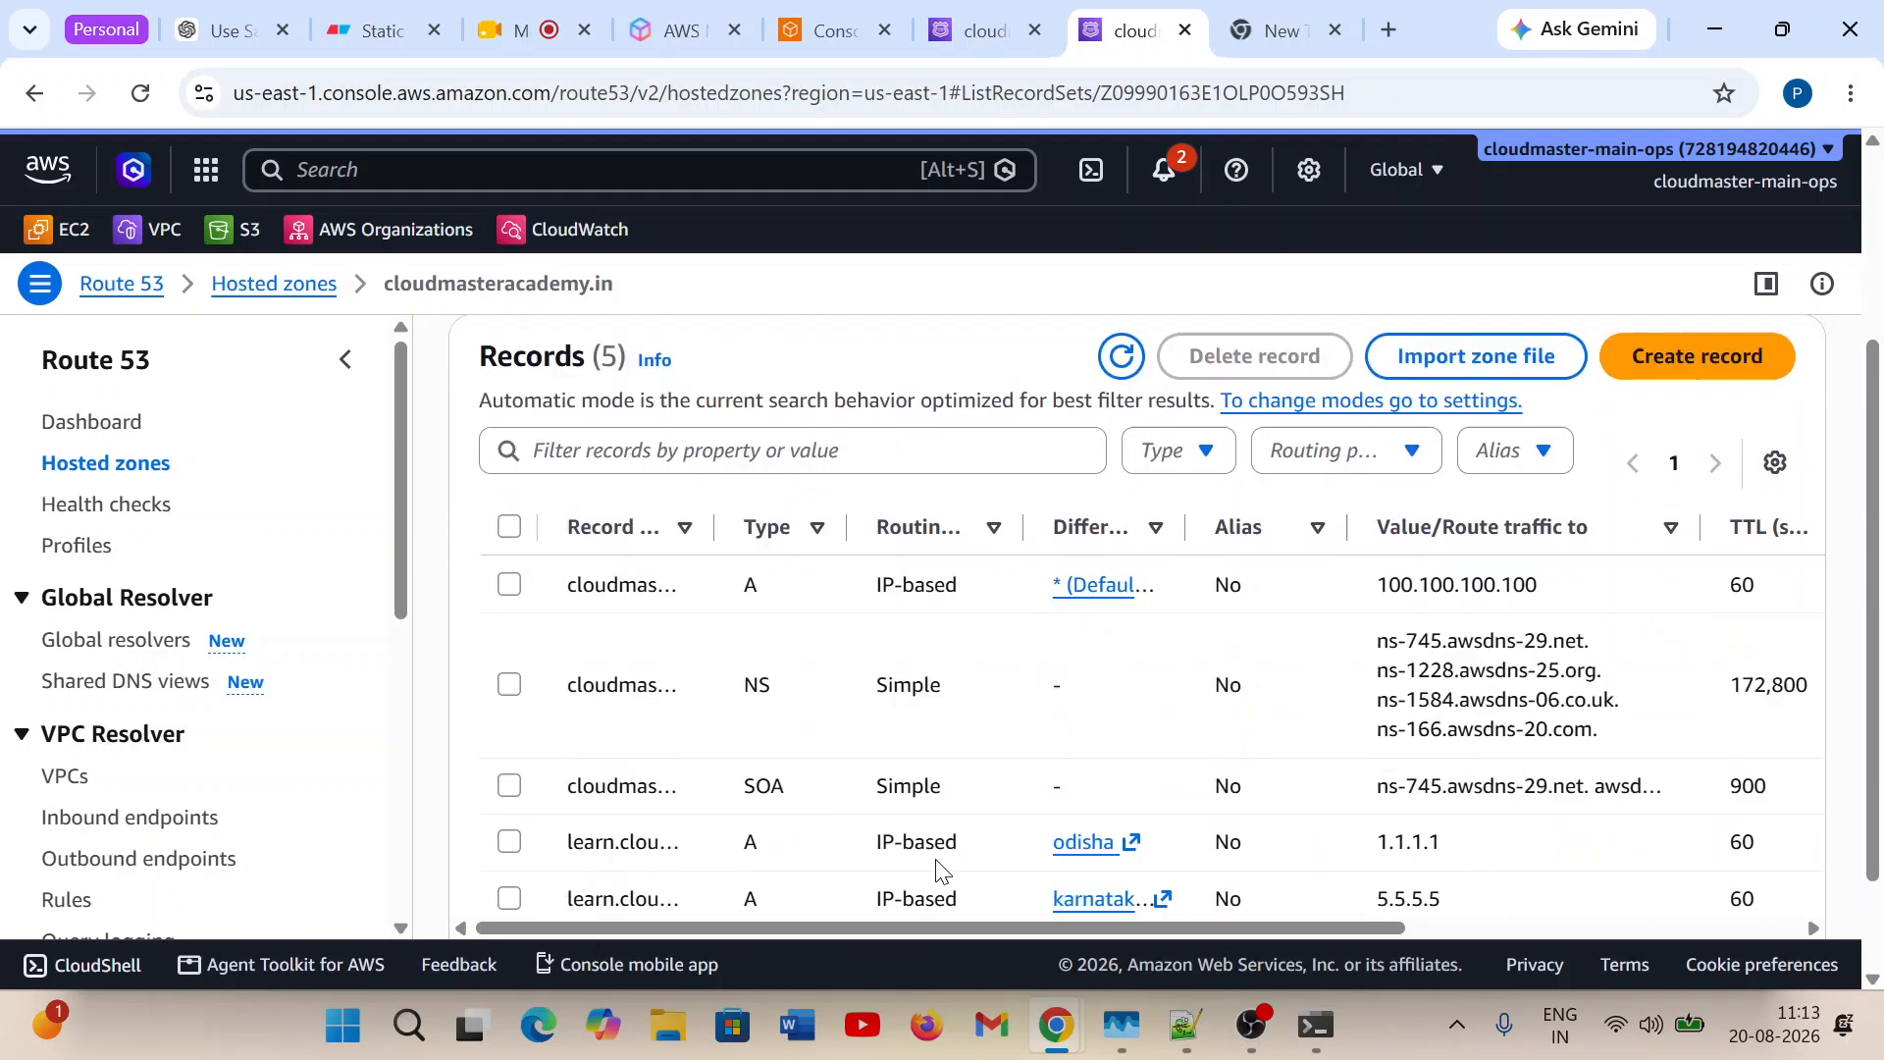
{"action": "left_click", "coordinate": [508, 586]}
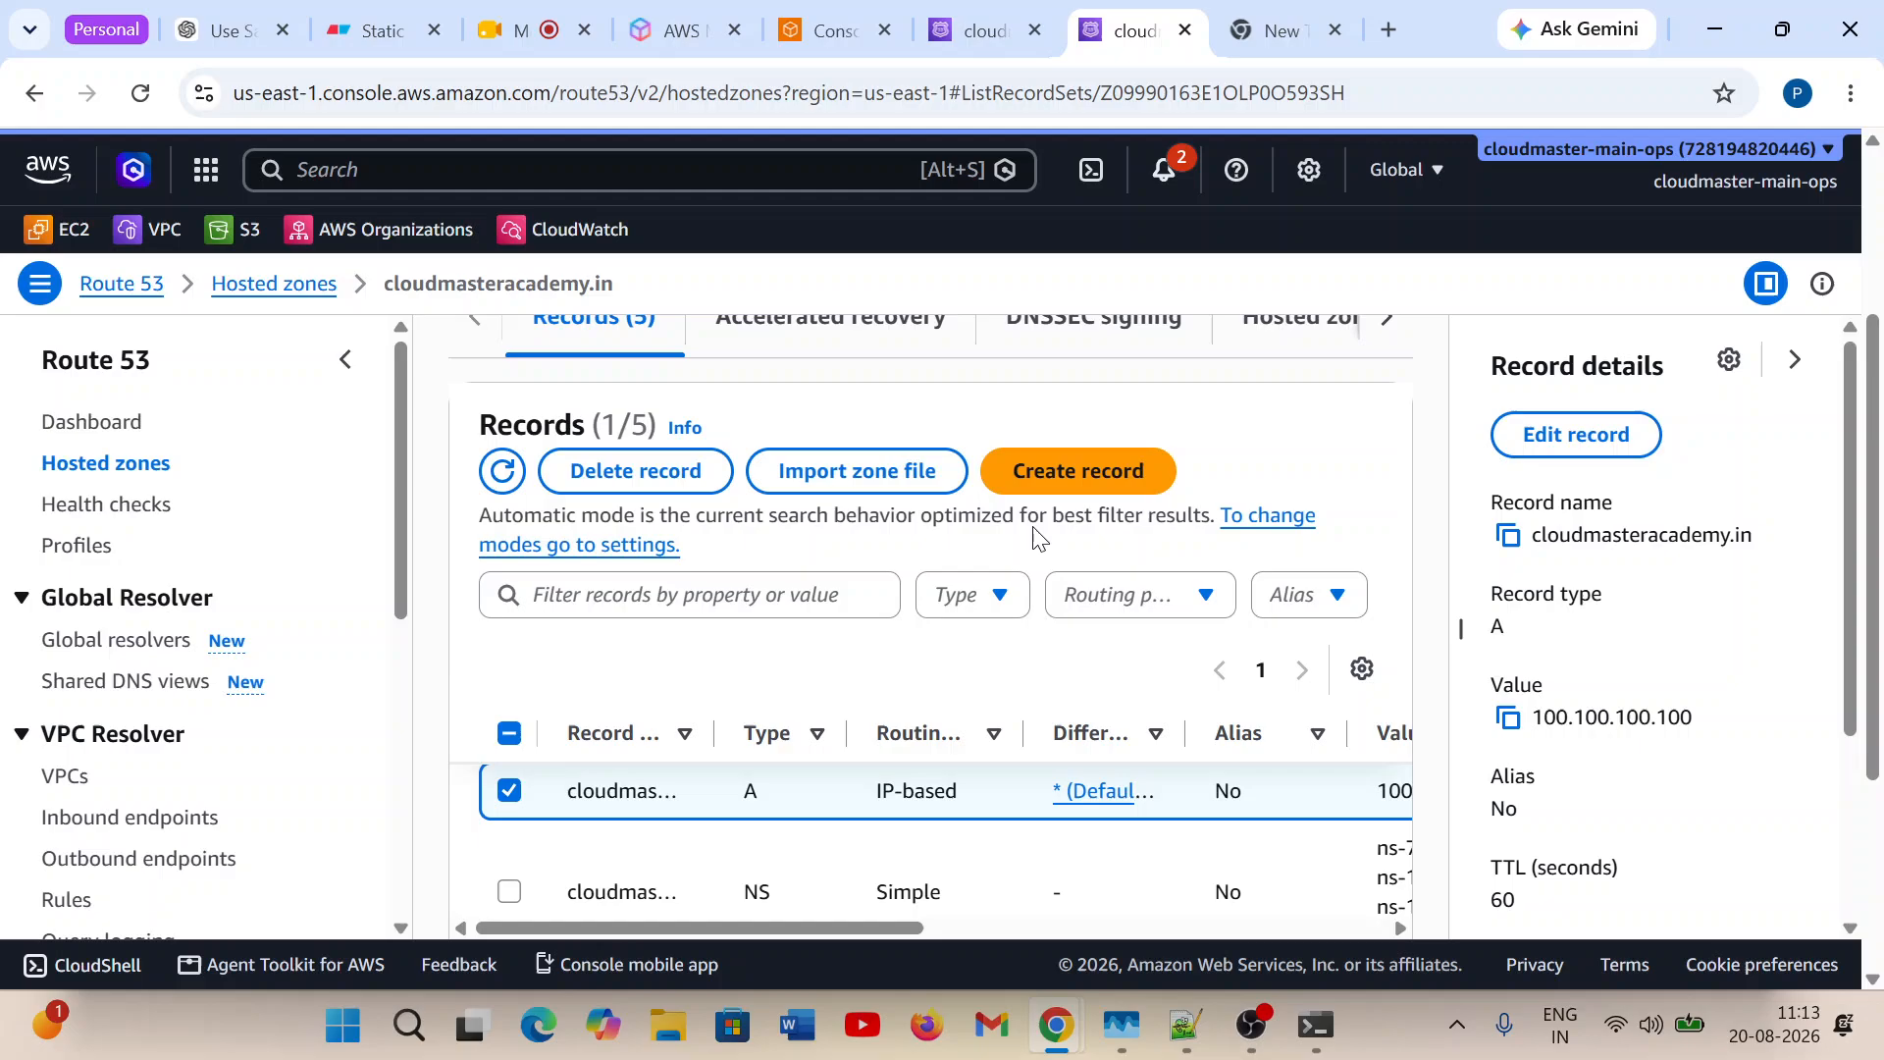
{"action": "left_click", "coordinate": [1559, 460]}
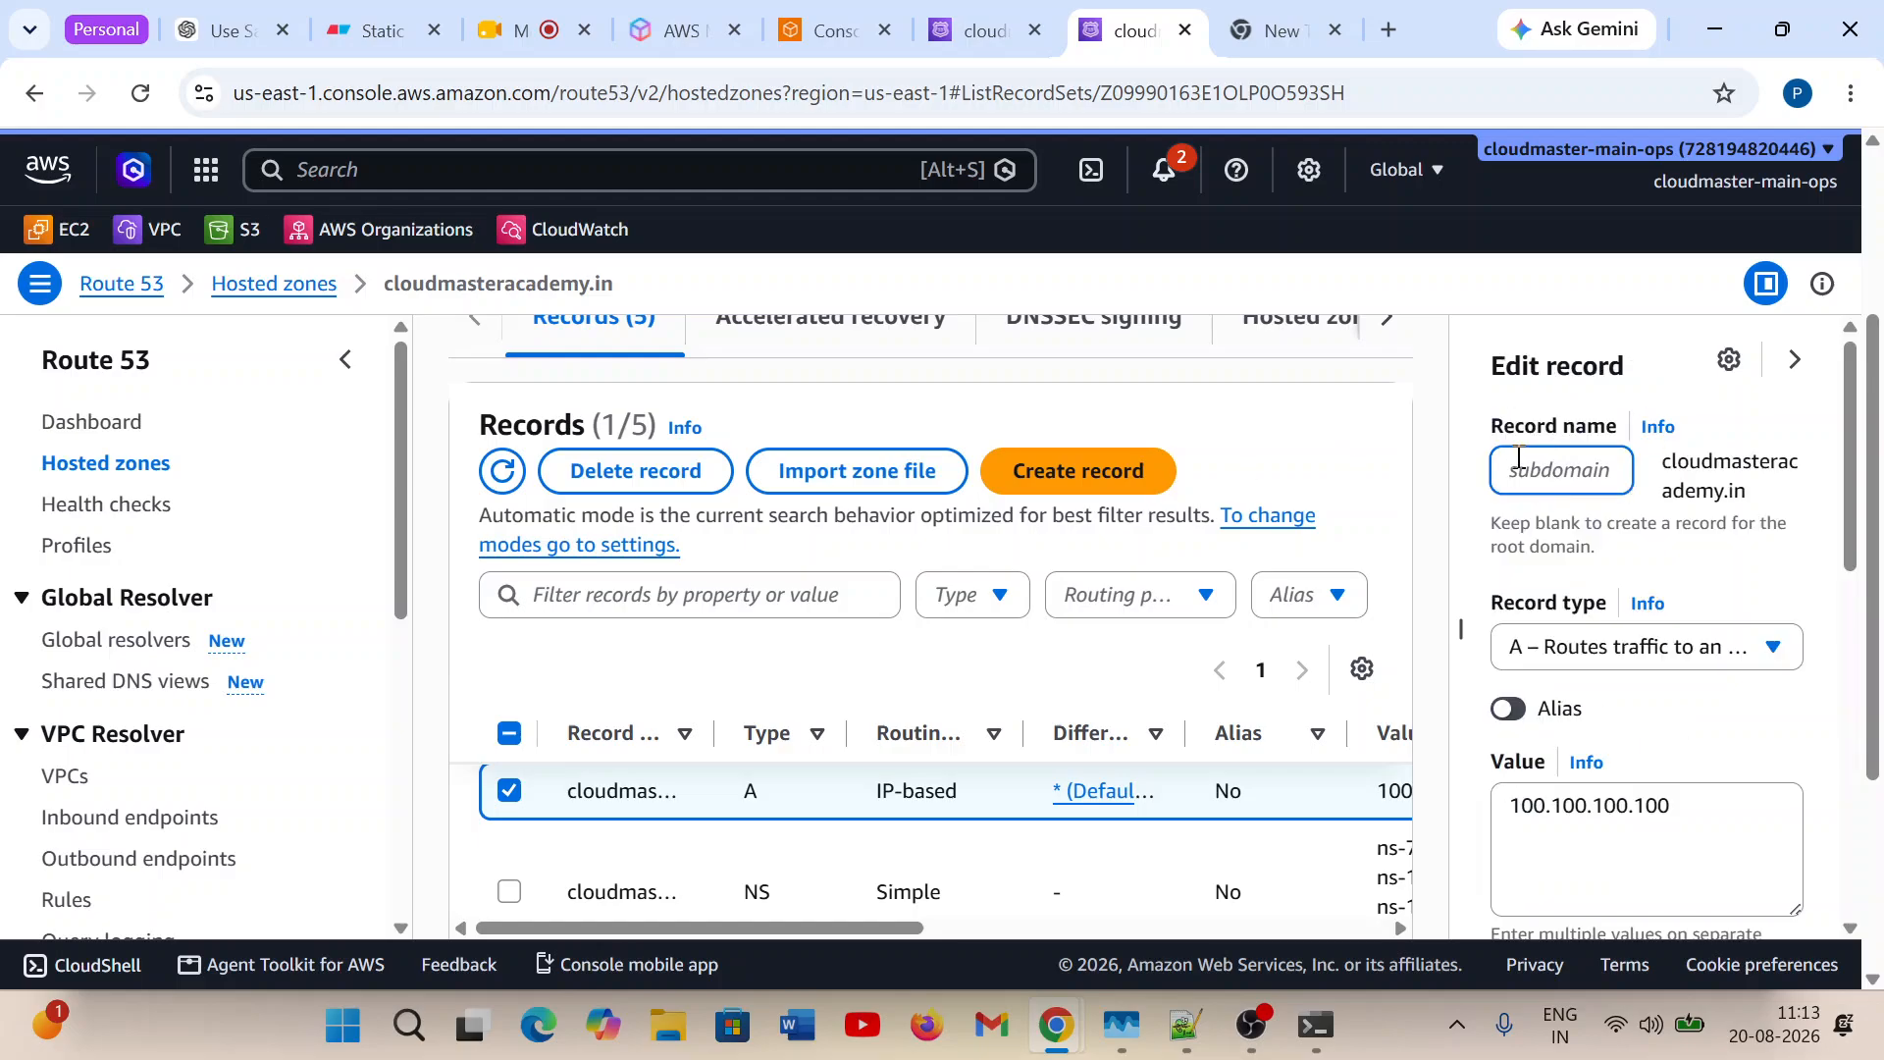
{"action": "type", "text": "t"}
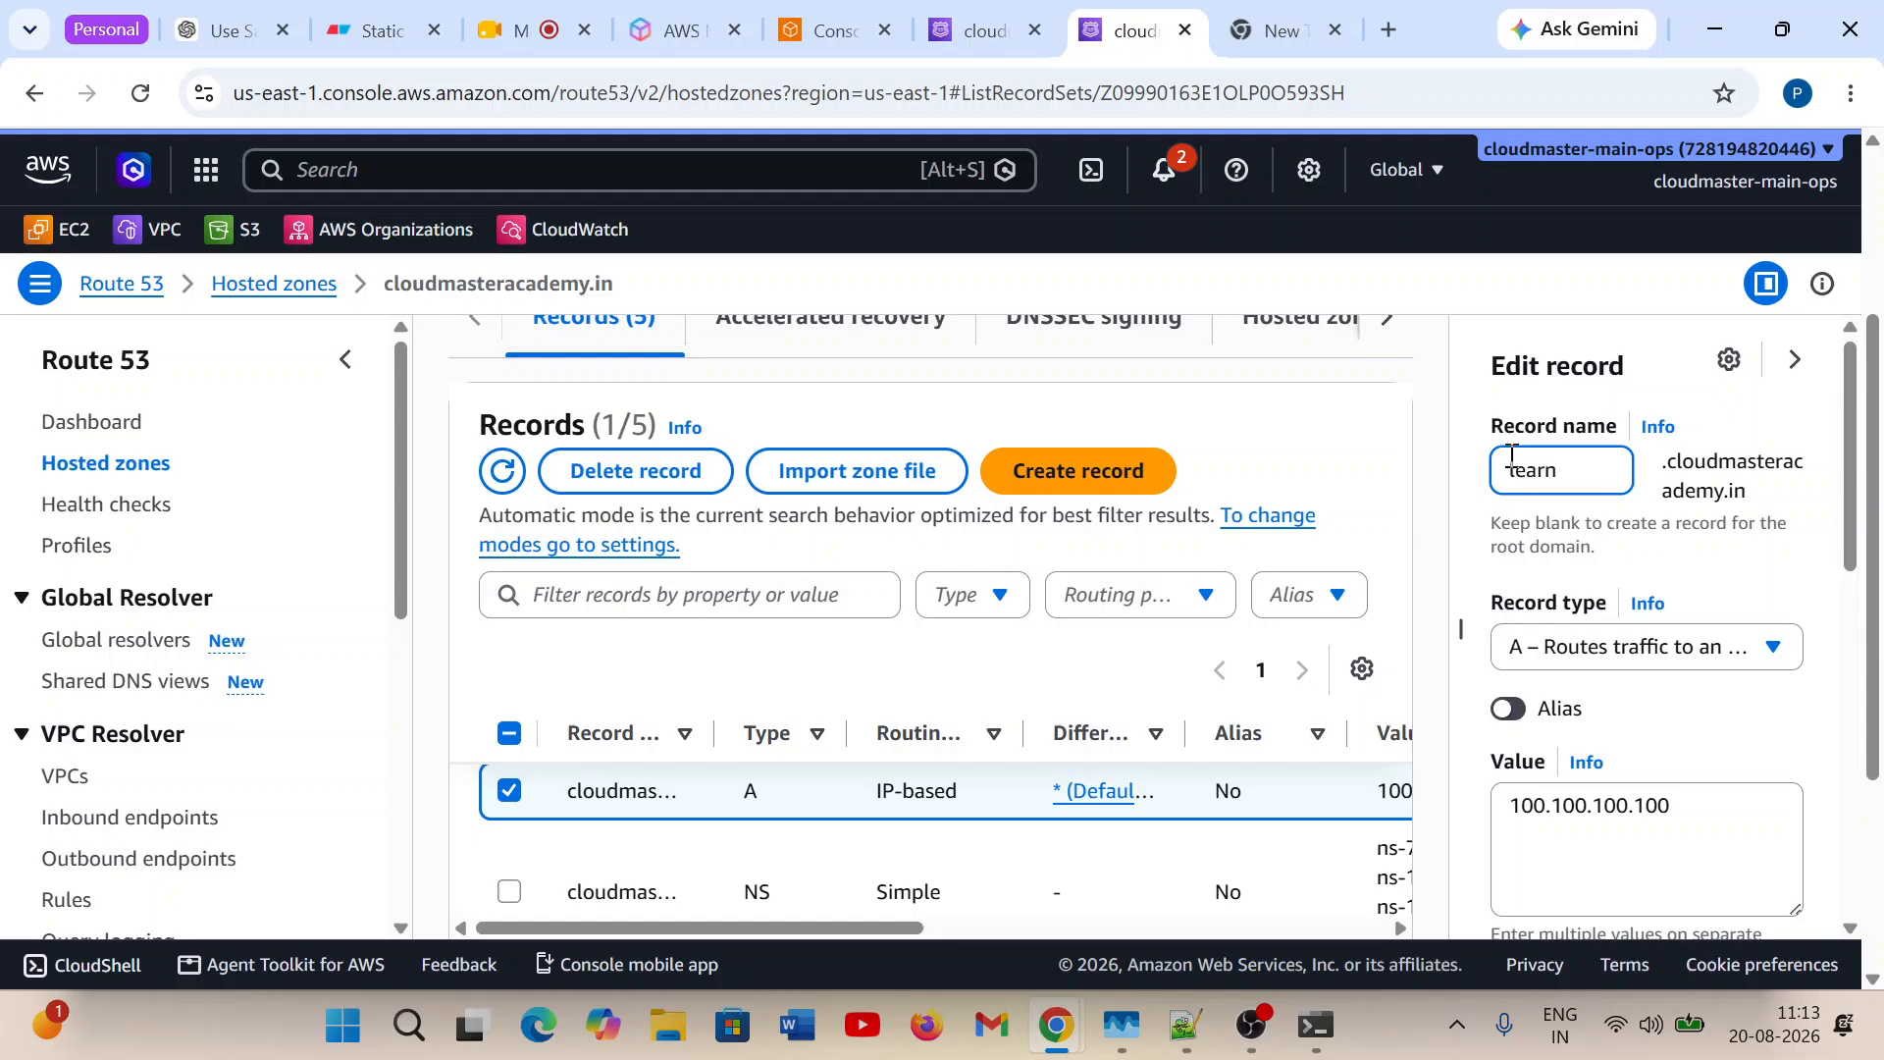
{"action": "scroll", "coordinate": [1814, 624], "scroll_direction": "down", "scroll_amount": 6}
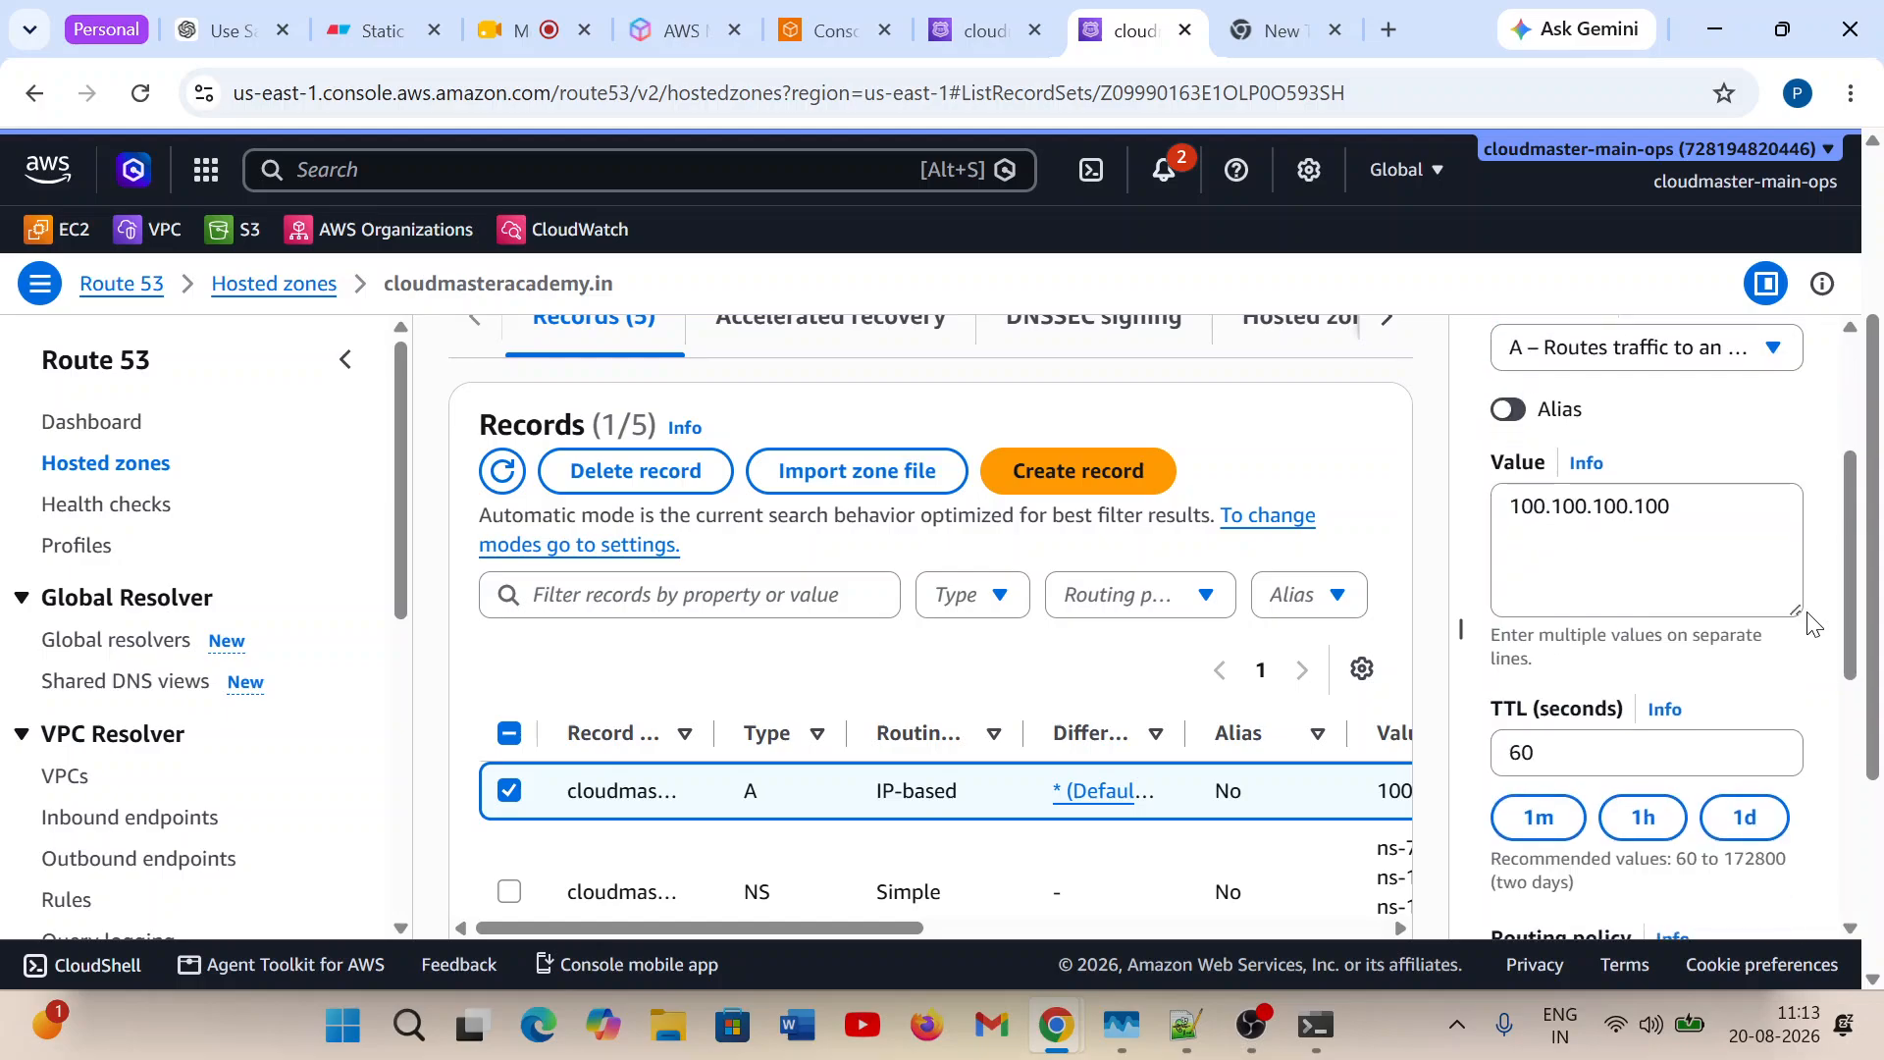
{"action": "scroll", "coordinate": [1814, 624], "scroll_direction": "down", "scroll_amount": 3}
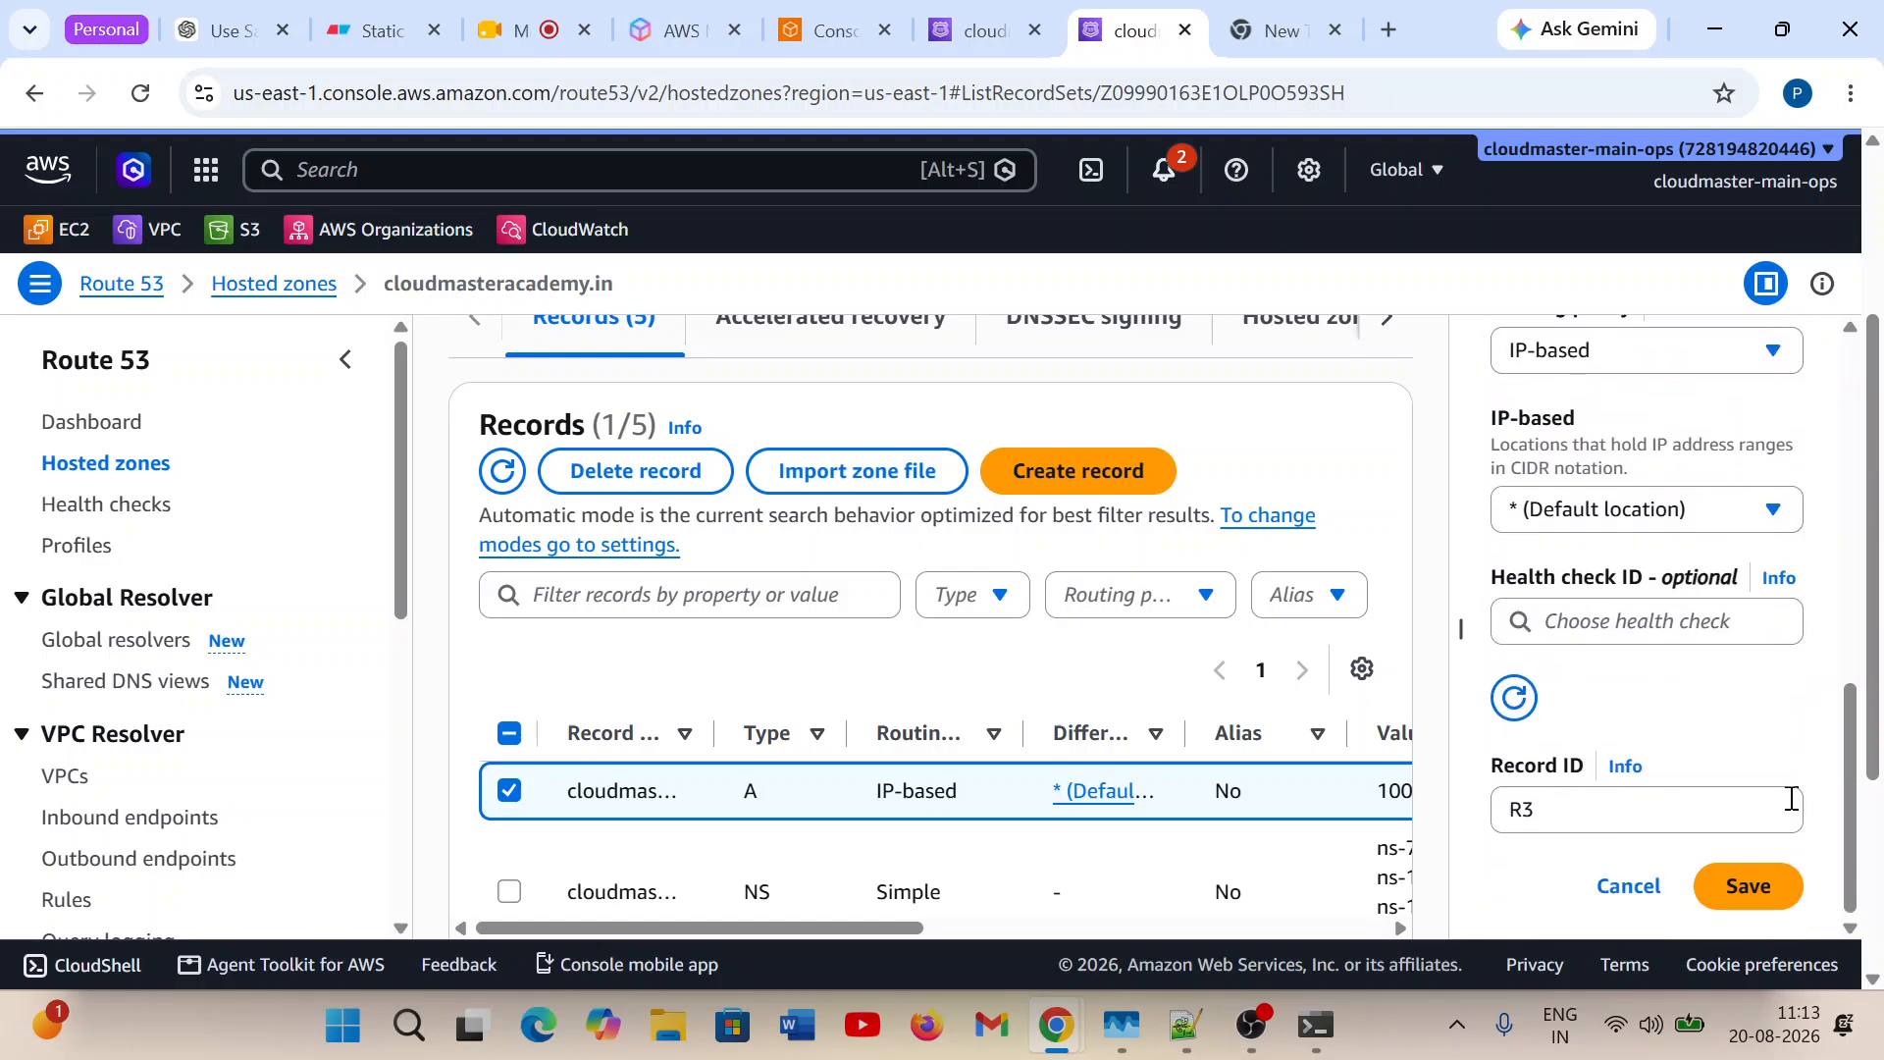
{"action": "left_click", "coordinate": [1767, 885]}
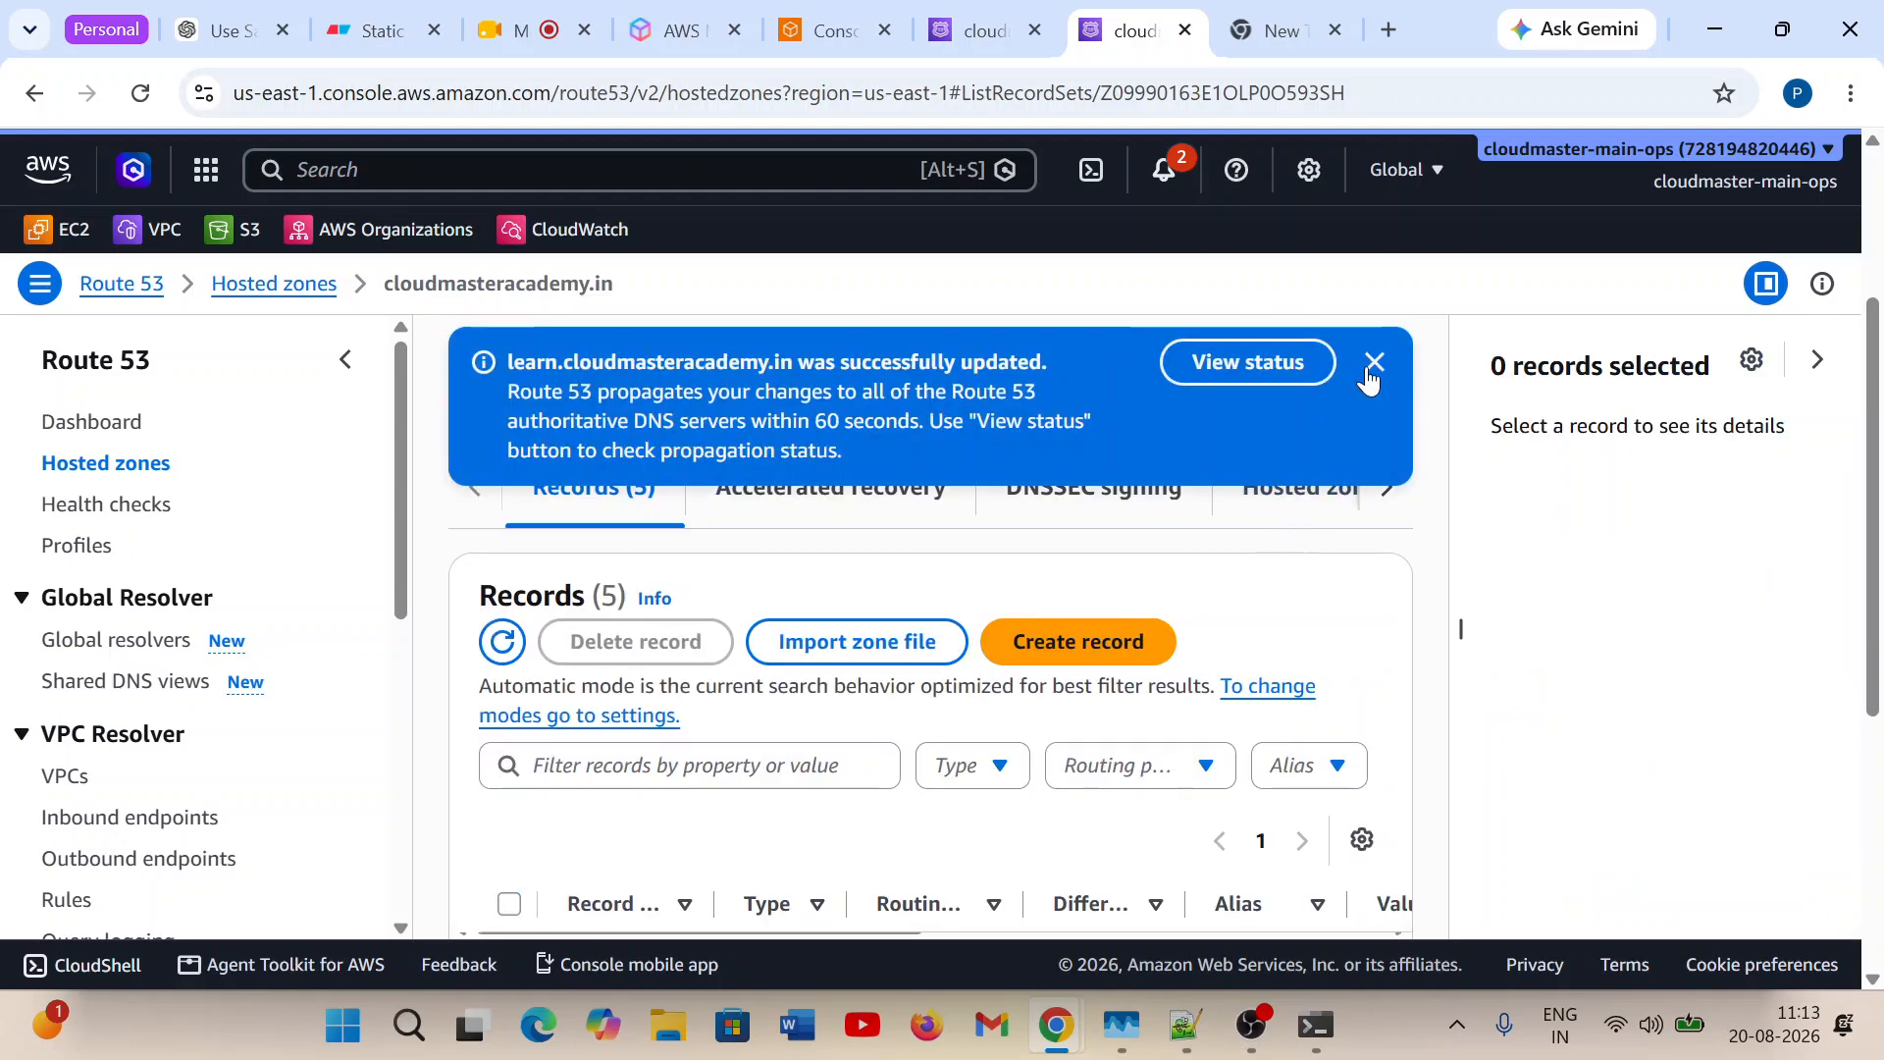
Check the propagation status of the learn record's update, refreshing the change info details.
{"action": "left_click", "coordinate": [1290, 378]}
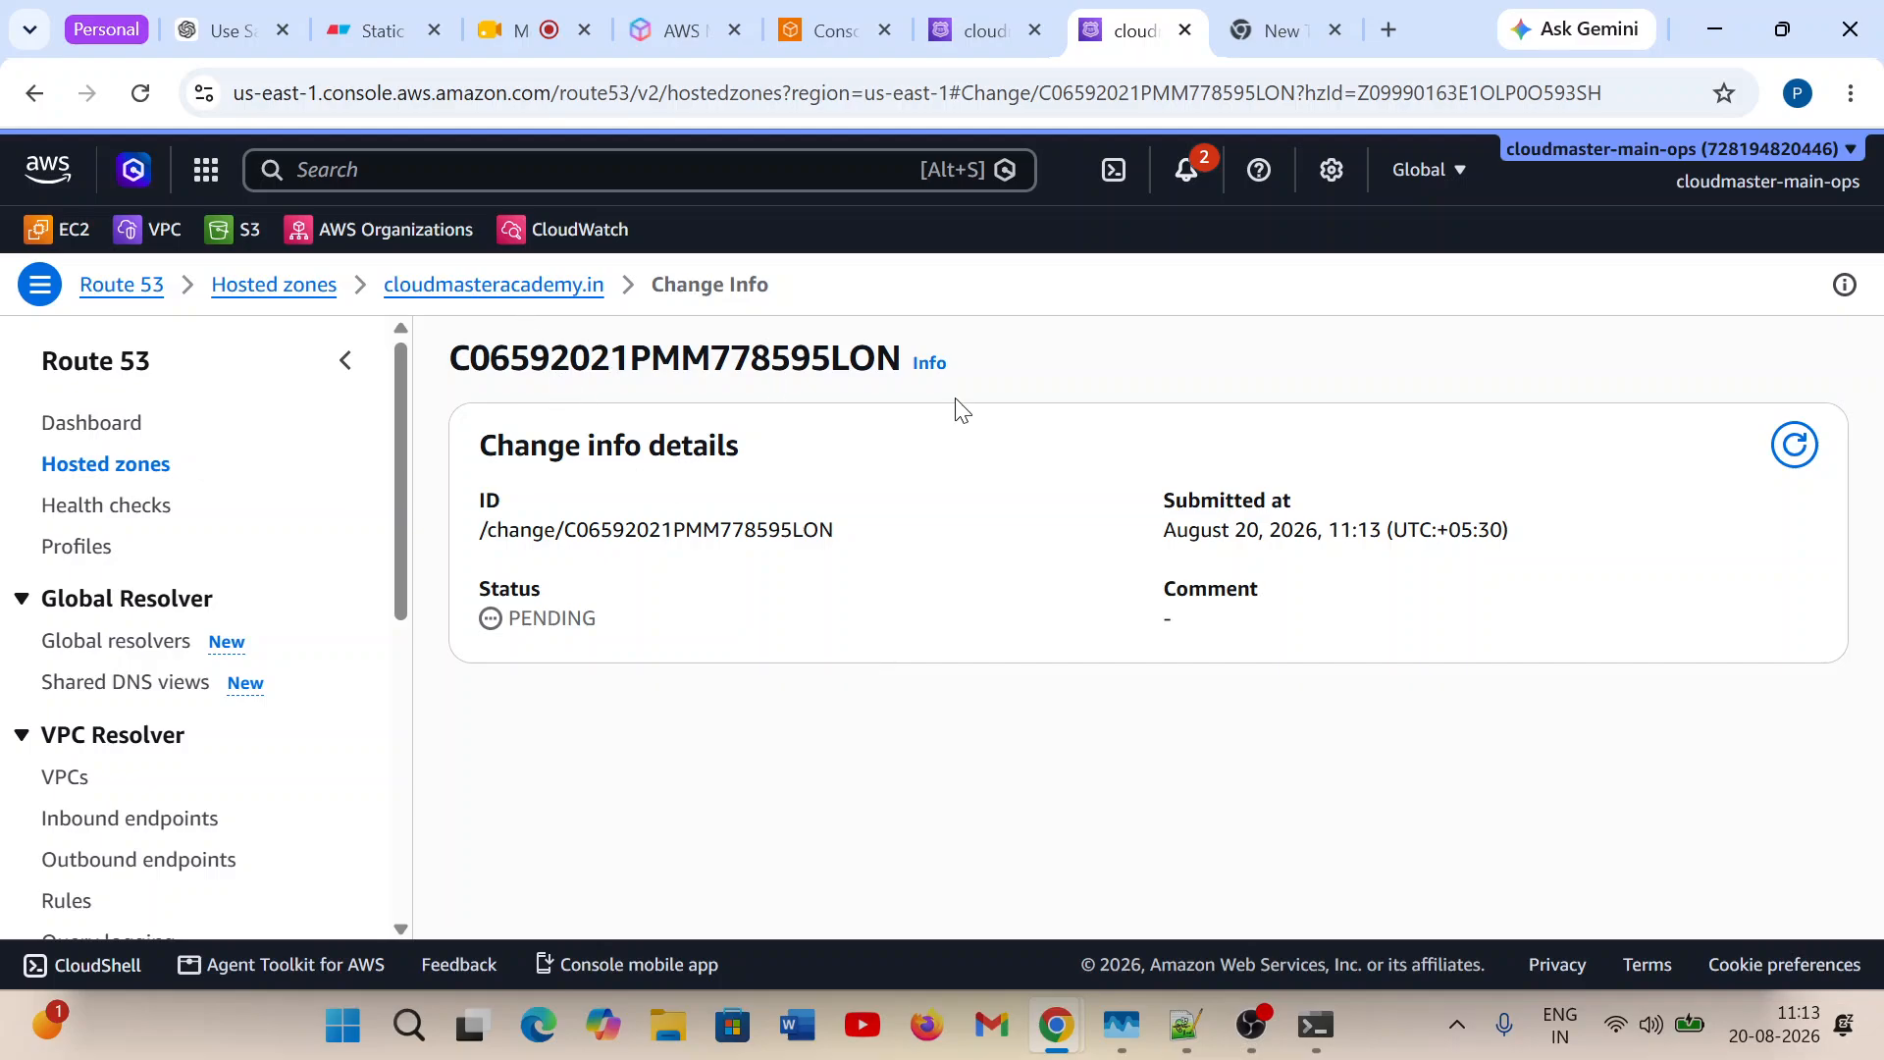
{"action": "left_click", "coordinate": [1804, 448]}
{"action": "left_click", "coordinate": [1806, 453]}
{"action": "left_click", "coordinate": [1806, 453]}
Switch to the terminal, start nslookup in a new PowerShell session and query learn.cloudmasteracademy.in.
{"action": "left_click", "coordinate": [1320, 1016]}
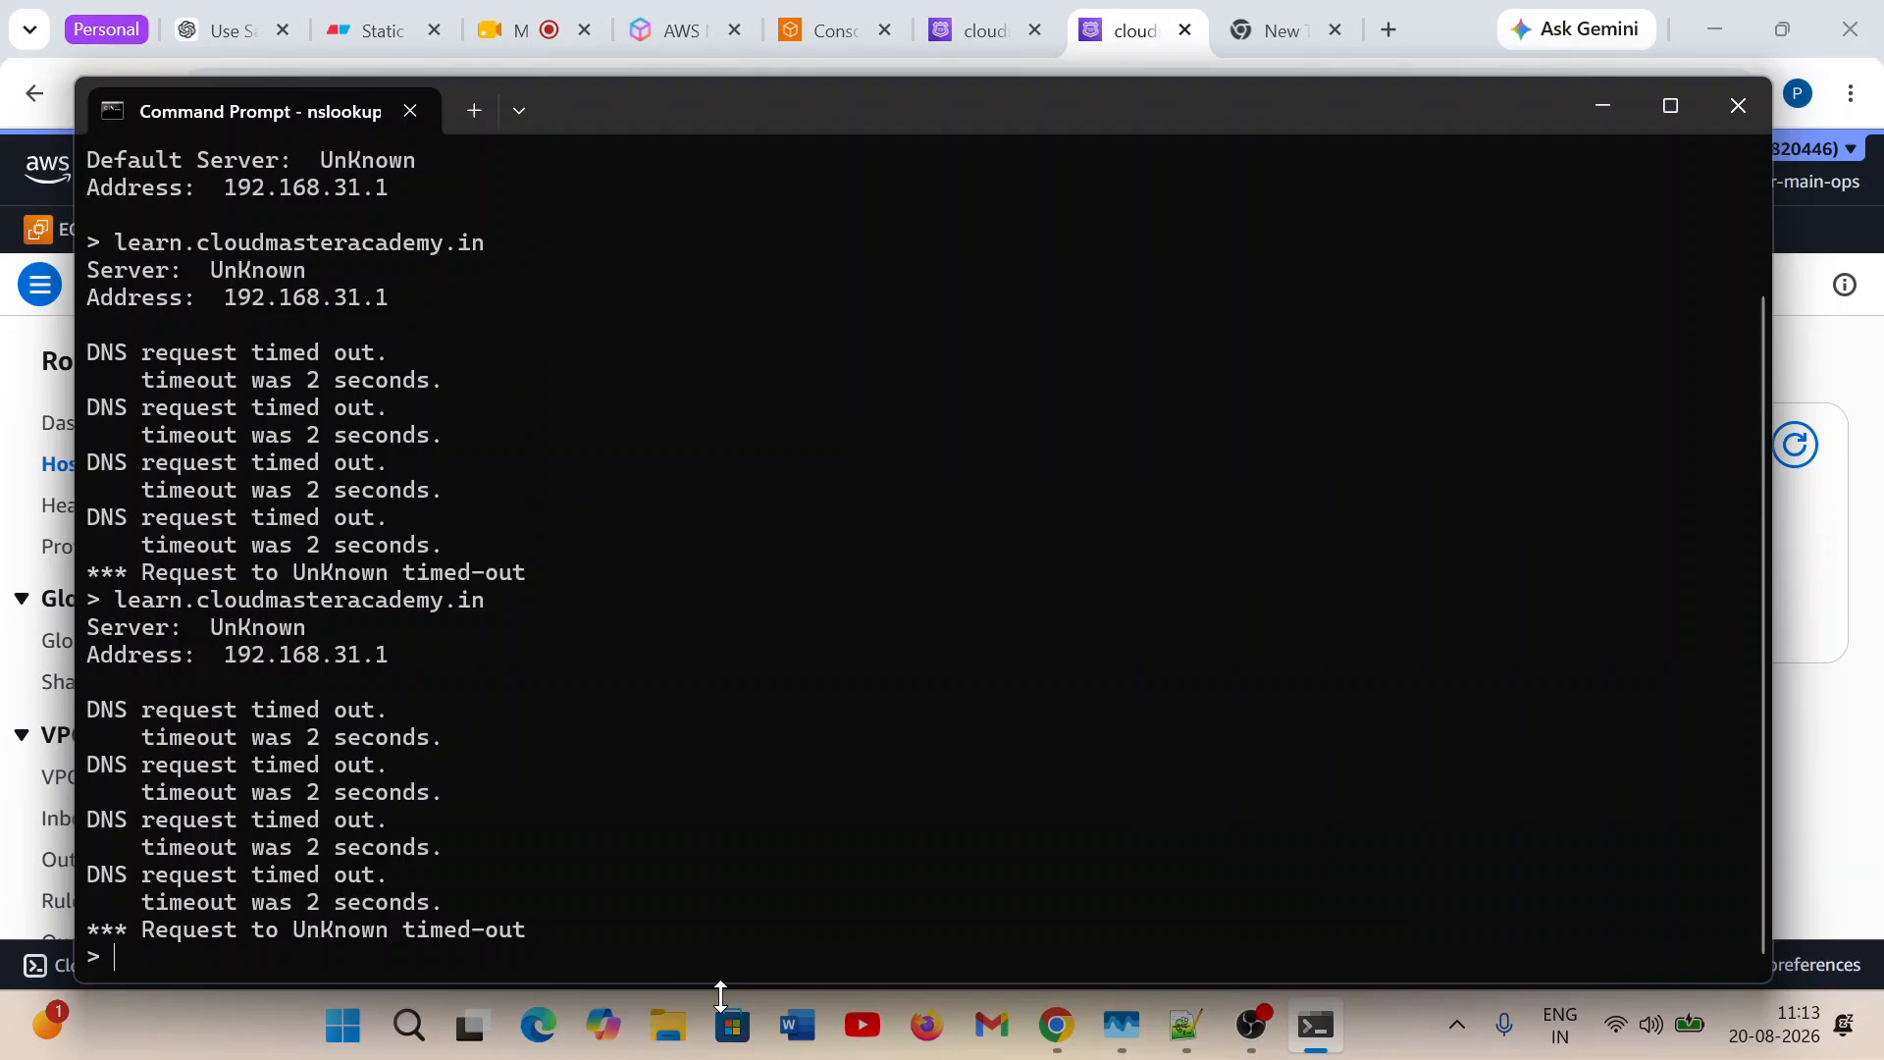
{"action": "left_click", "coordinate": [474, 110]}
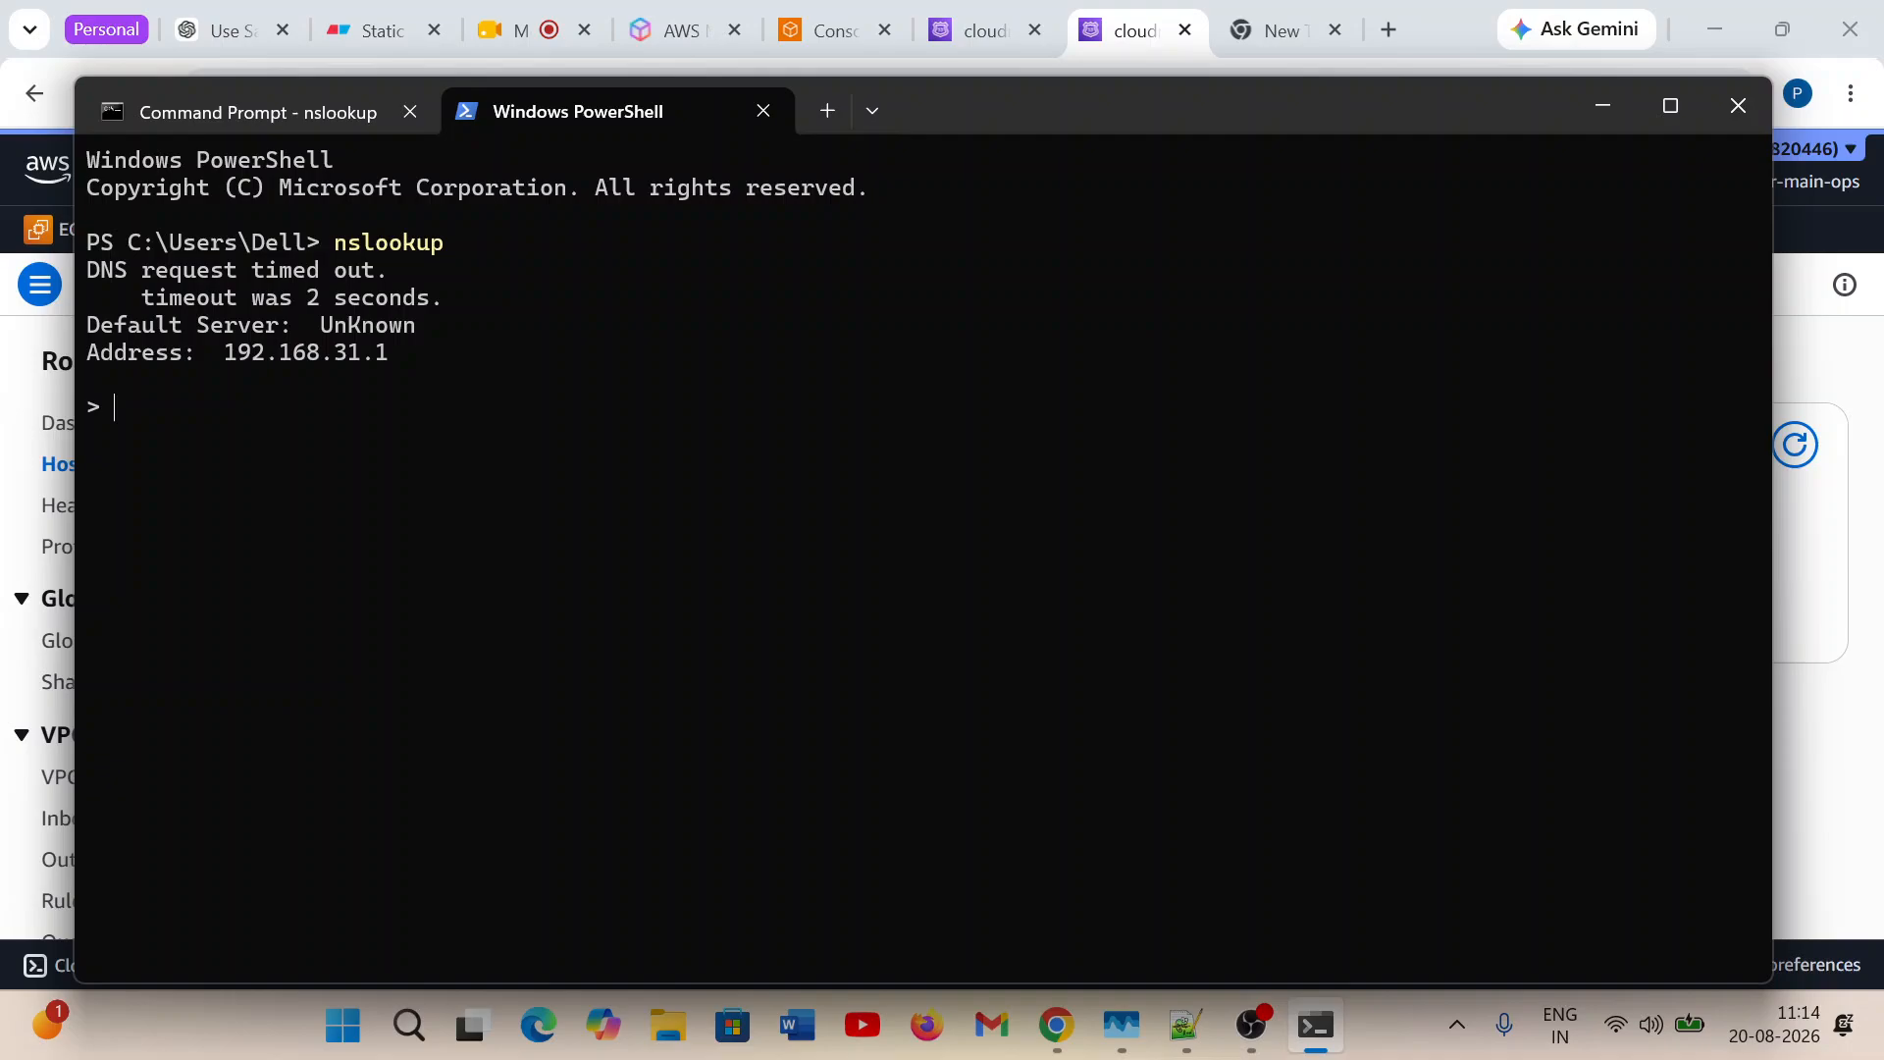
{"action": "type", "text": "learn.cloudmasteracademy.in"}
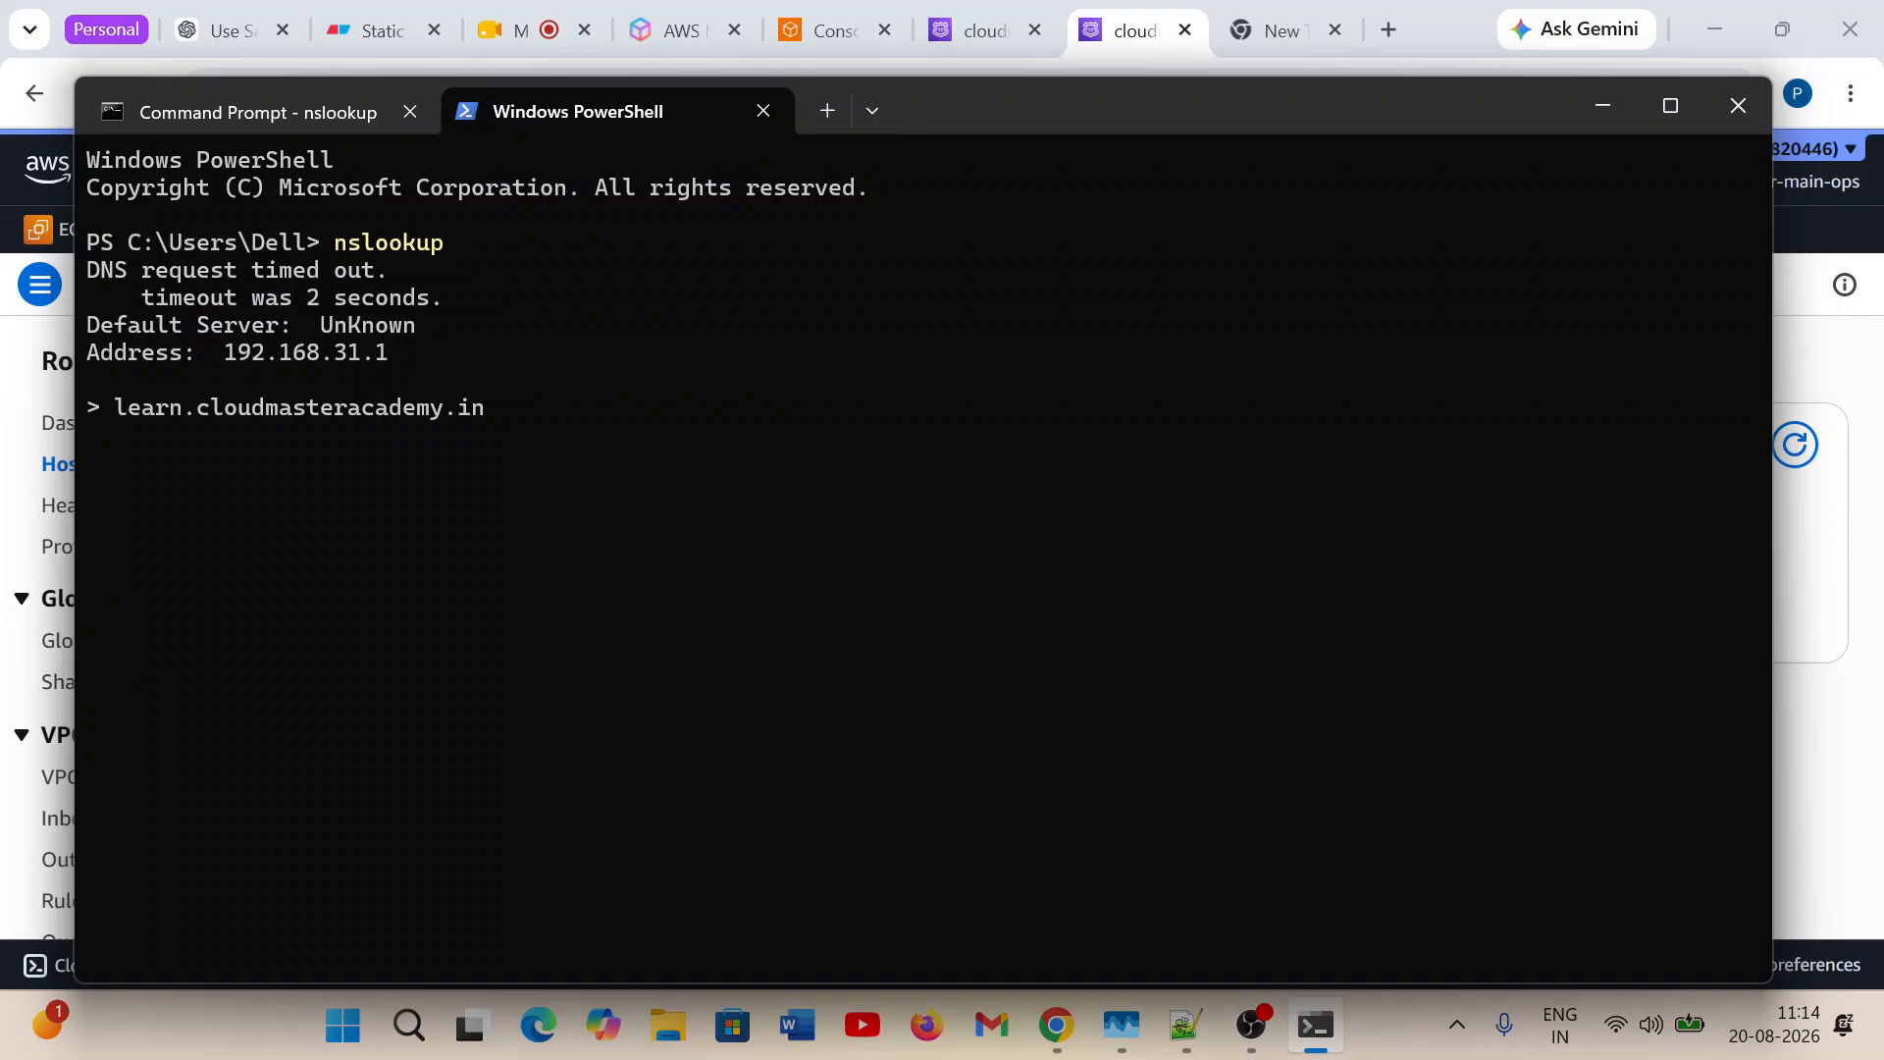
{"action": "key", "text": "Return"}
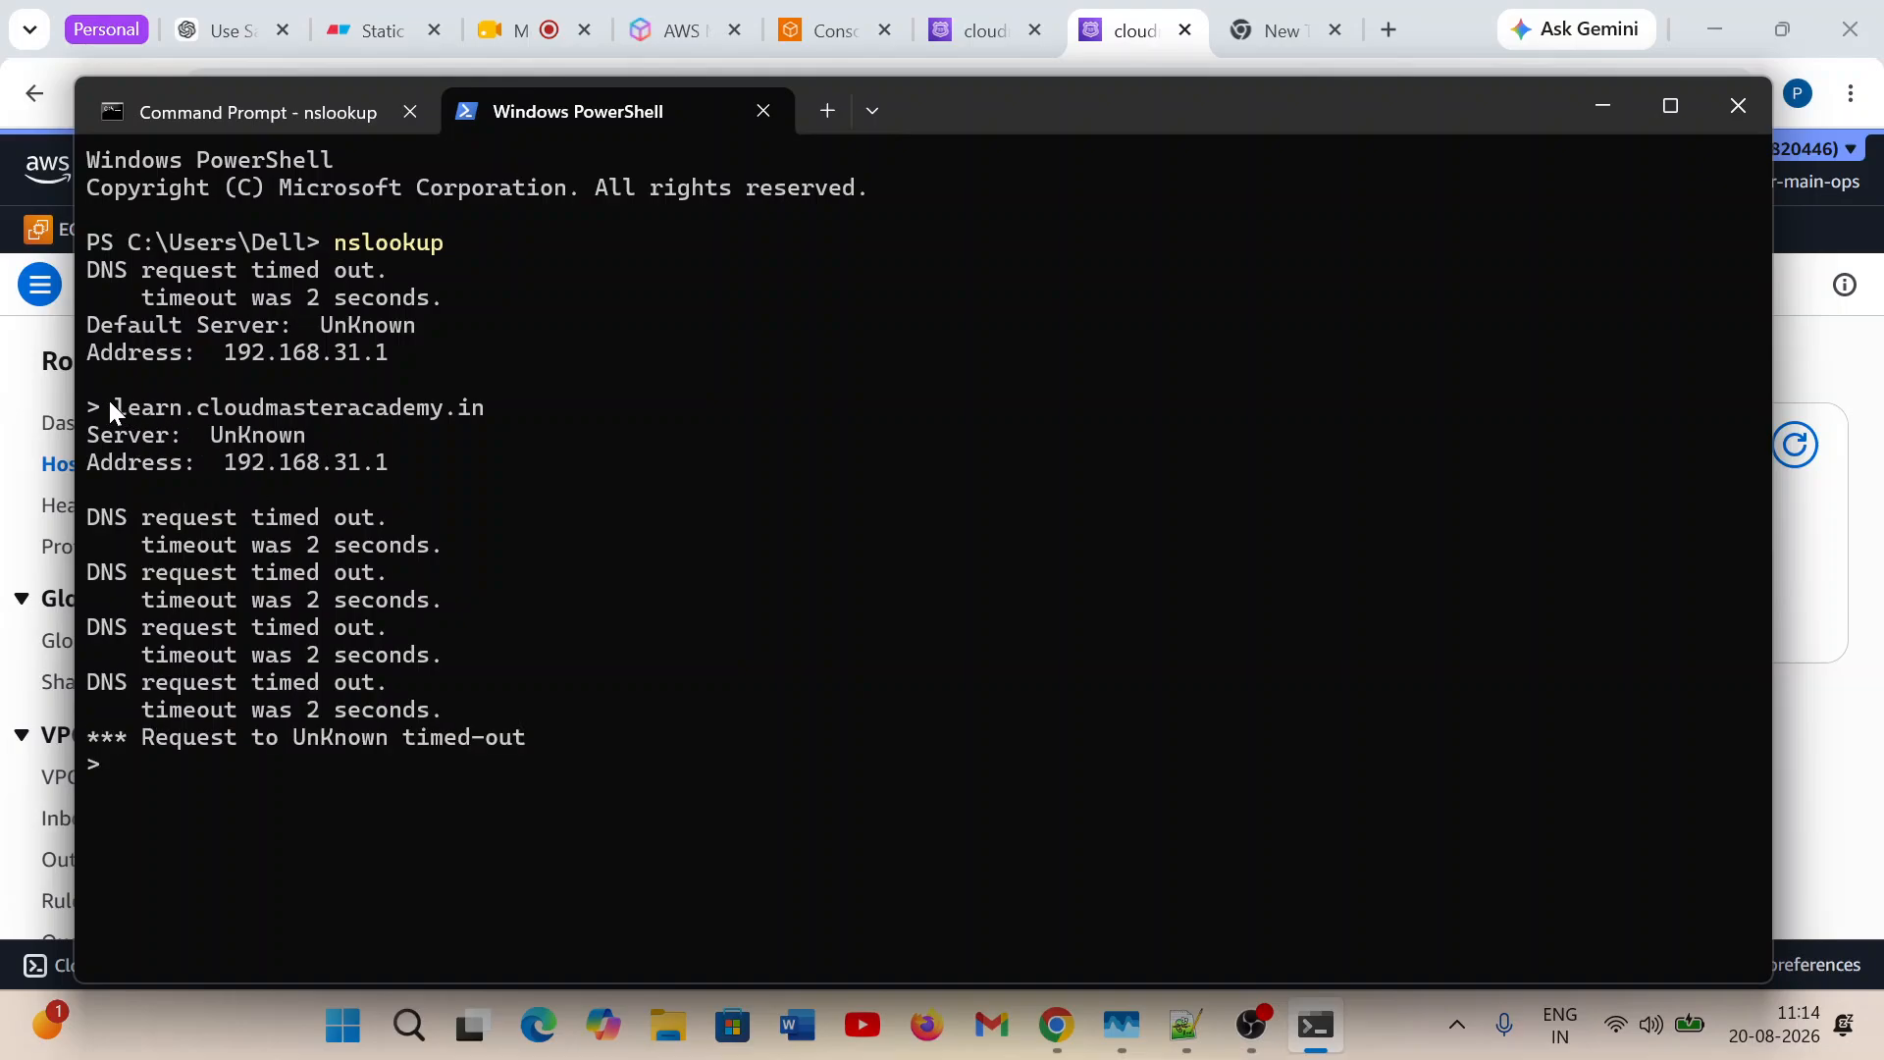
Copy learn.cloudmasteracademy.in from the PowerShell output and send it in the Google Meet class chat.
{"action": "left_click_drag", "start_coordinate": [114, 405], "coordinate": [485, 410]}
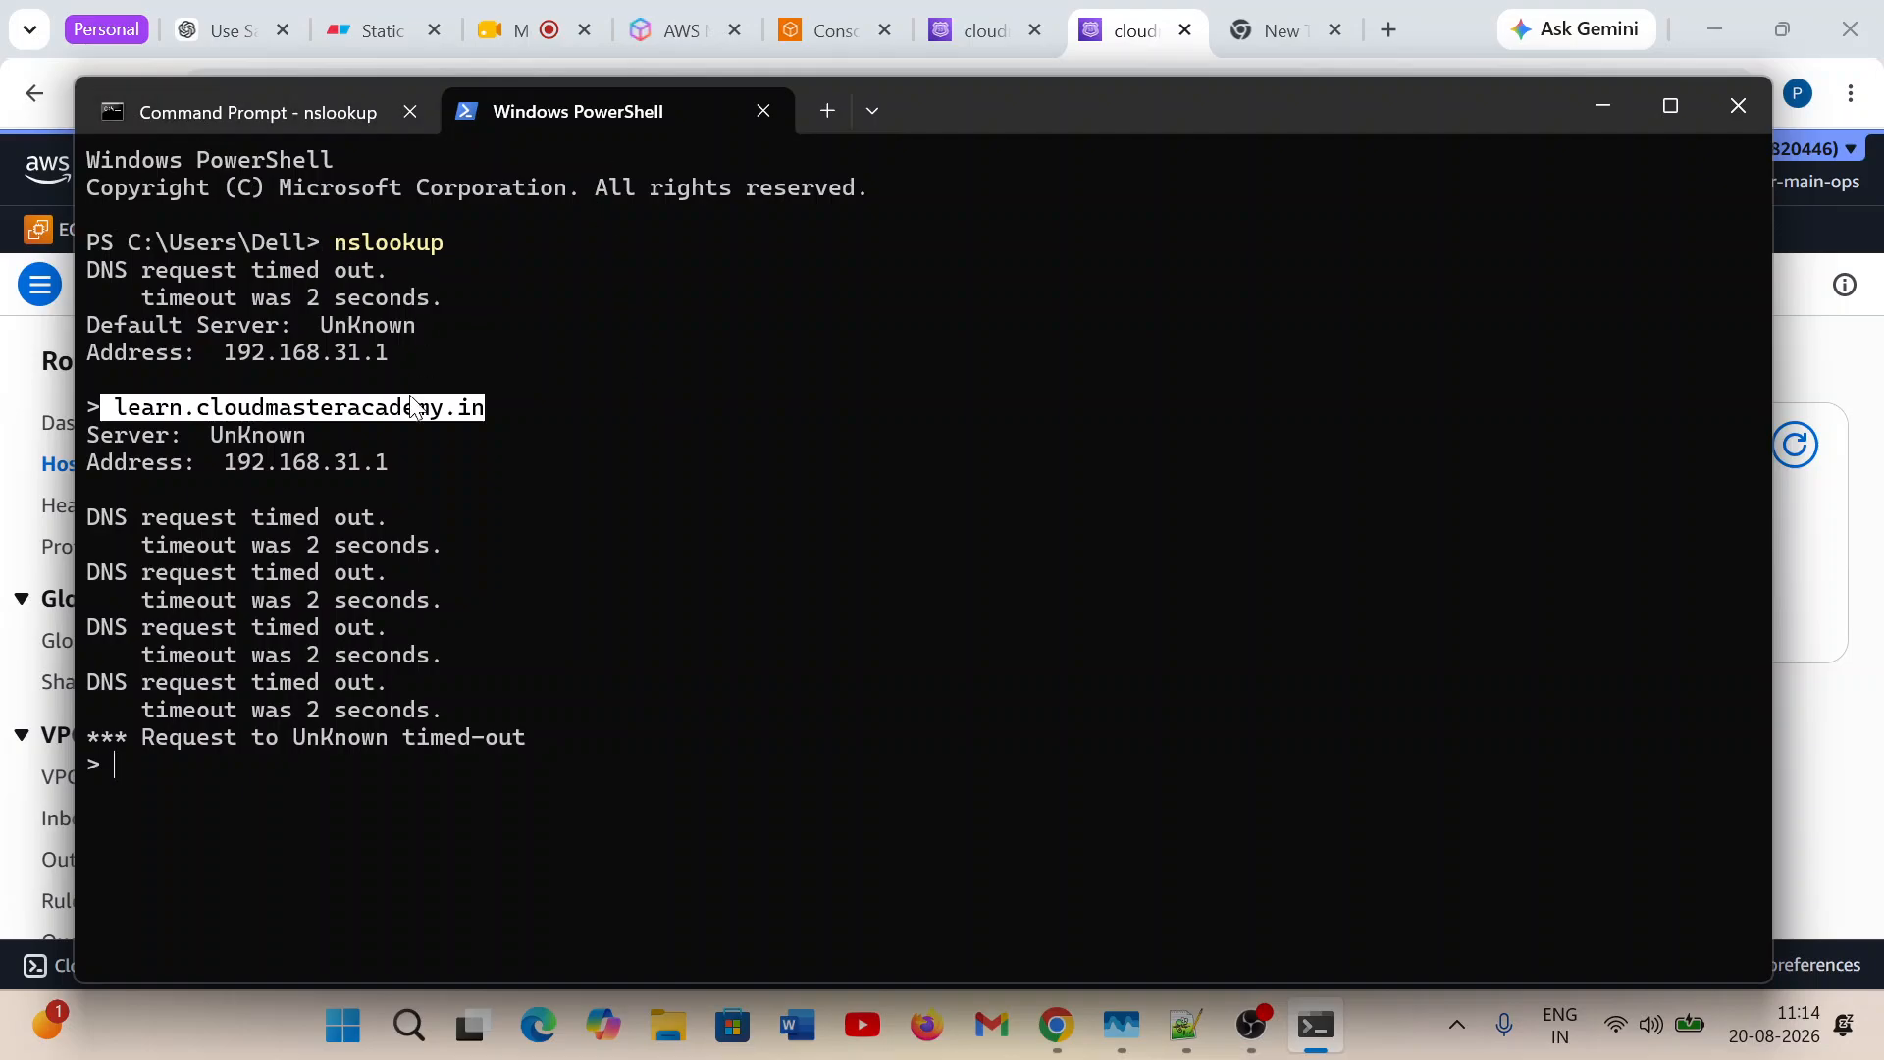
{"action": "left_click", "coordinate": [457, 412]}
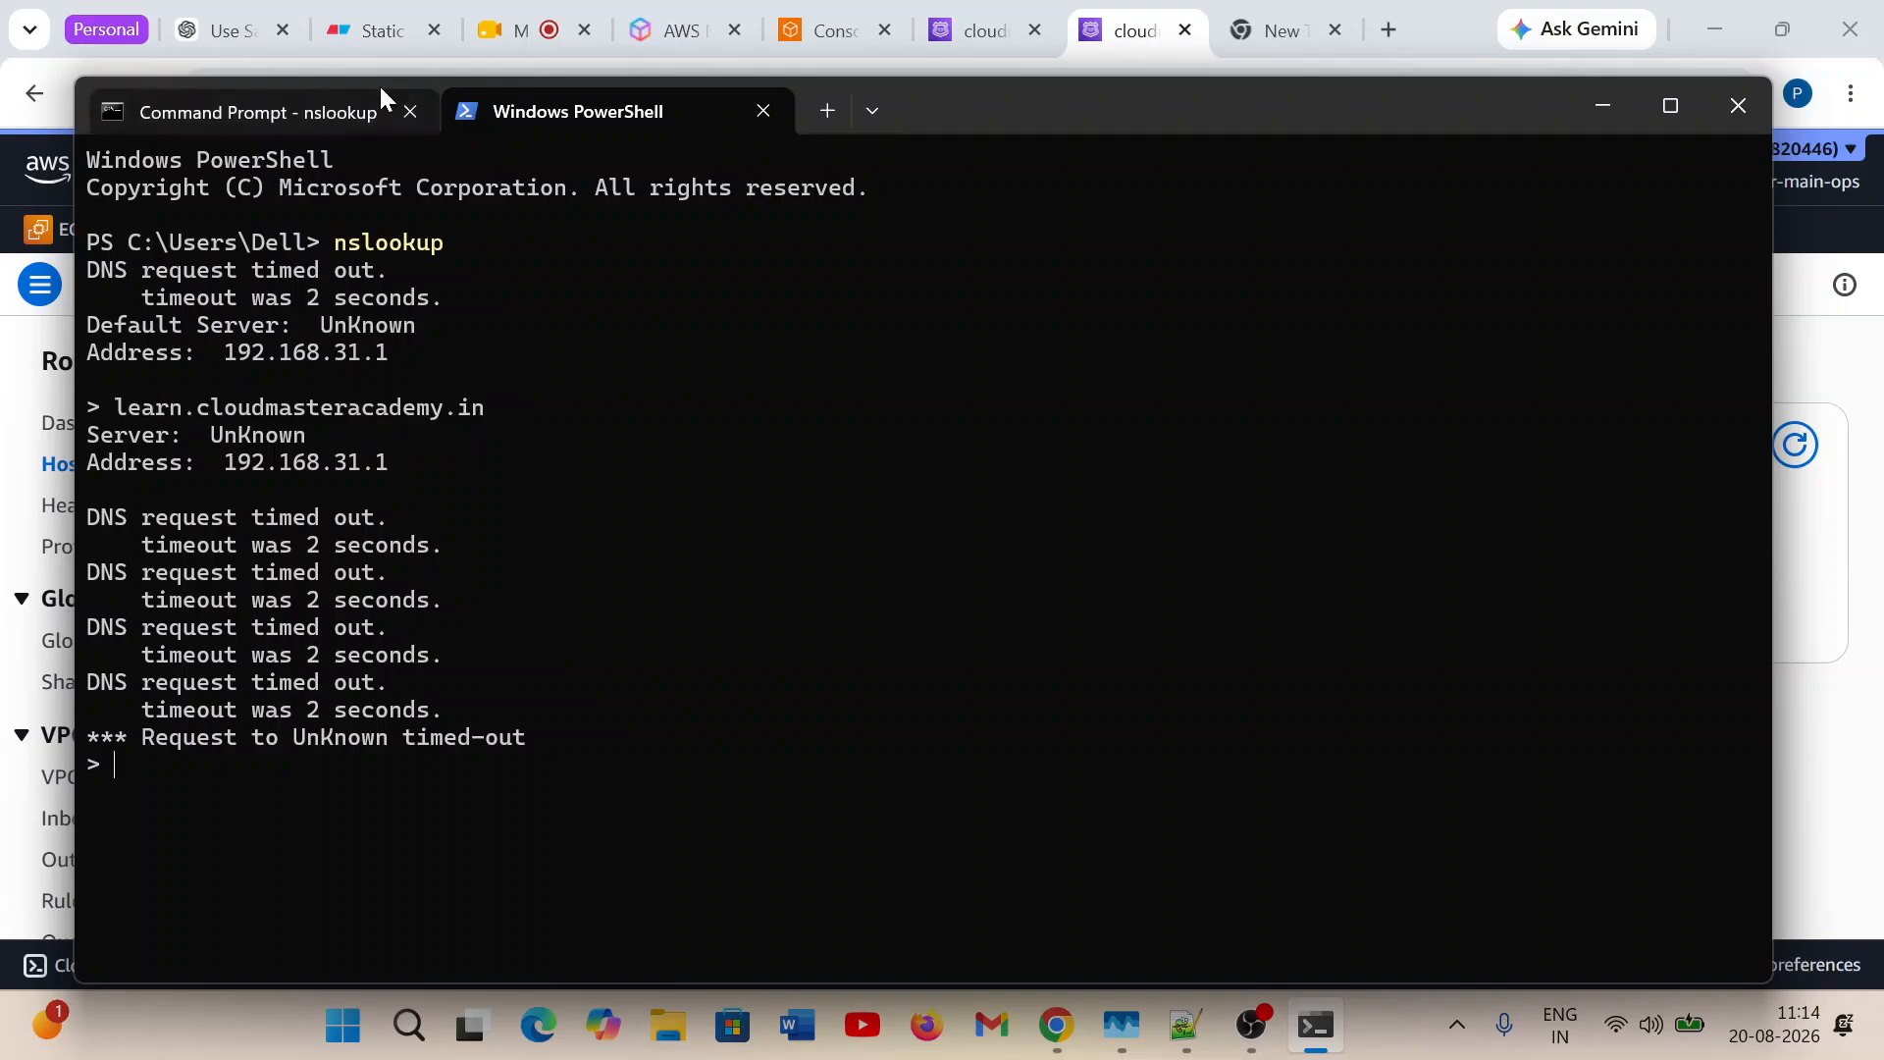
{"action": "left_click", "coordinate": [520, 33]}
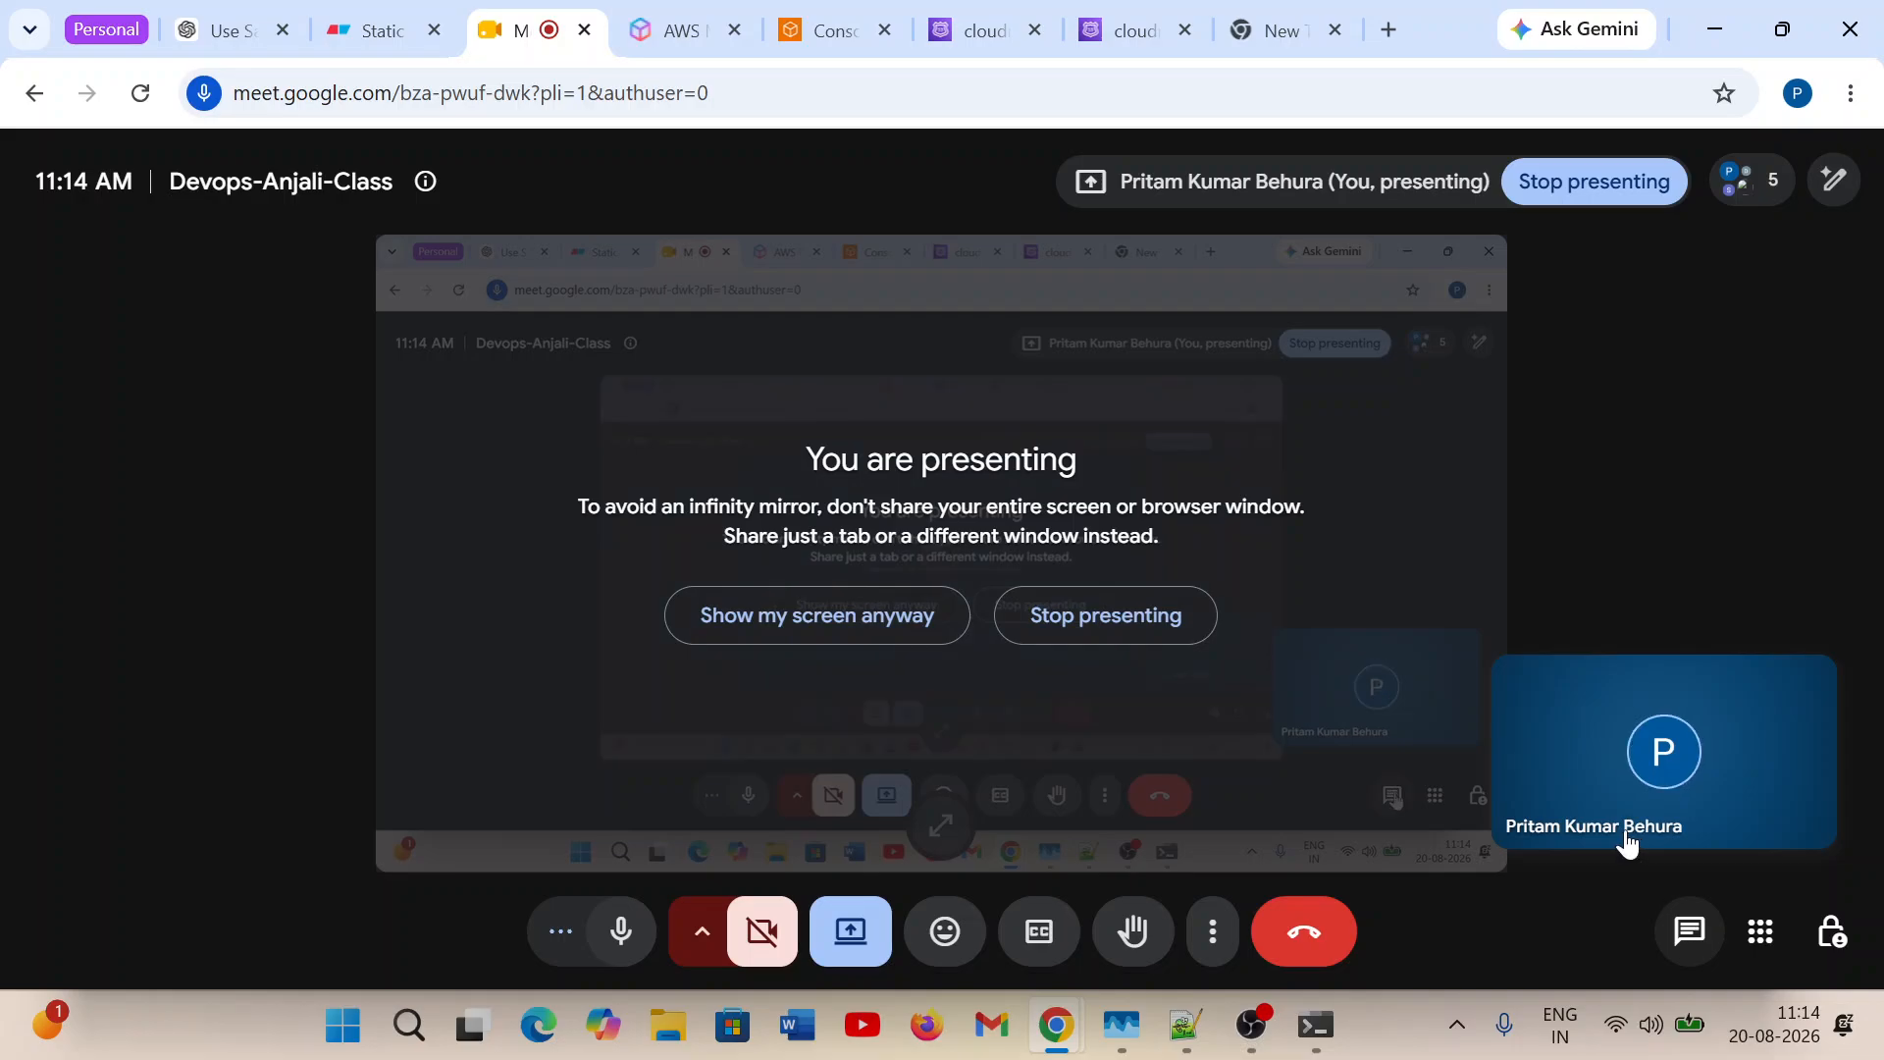
{"action": "left_click", "coordinate": [1689, 930]}
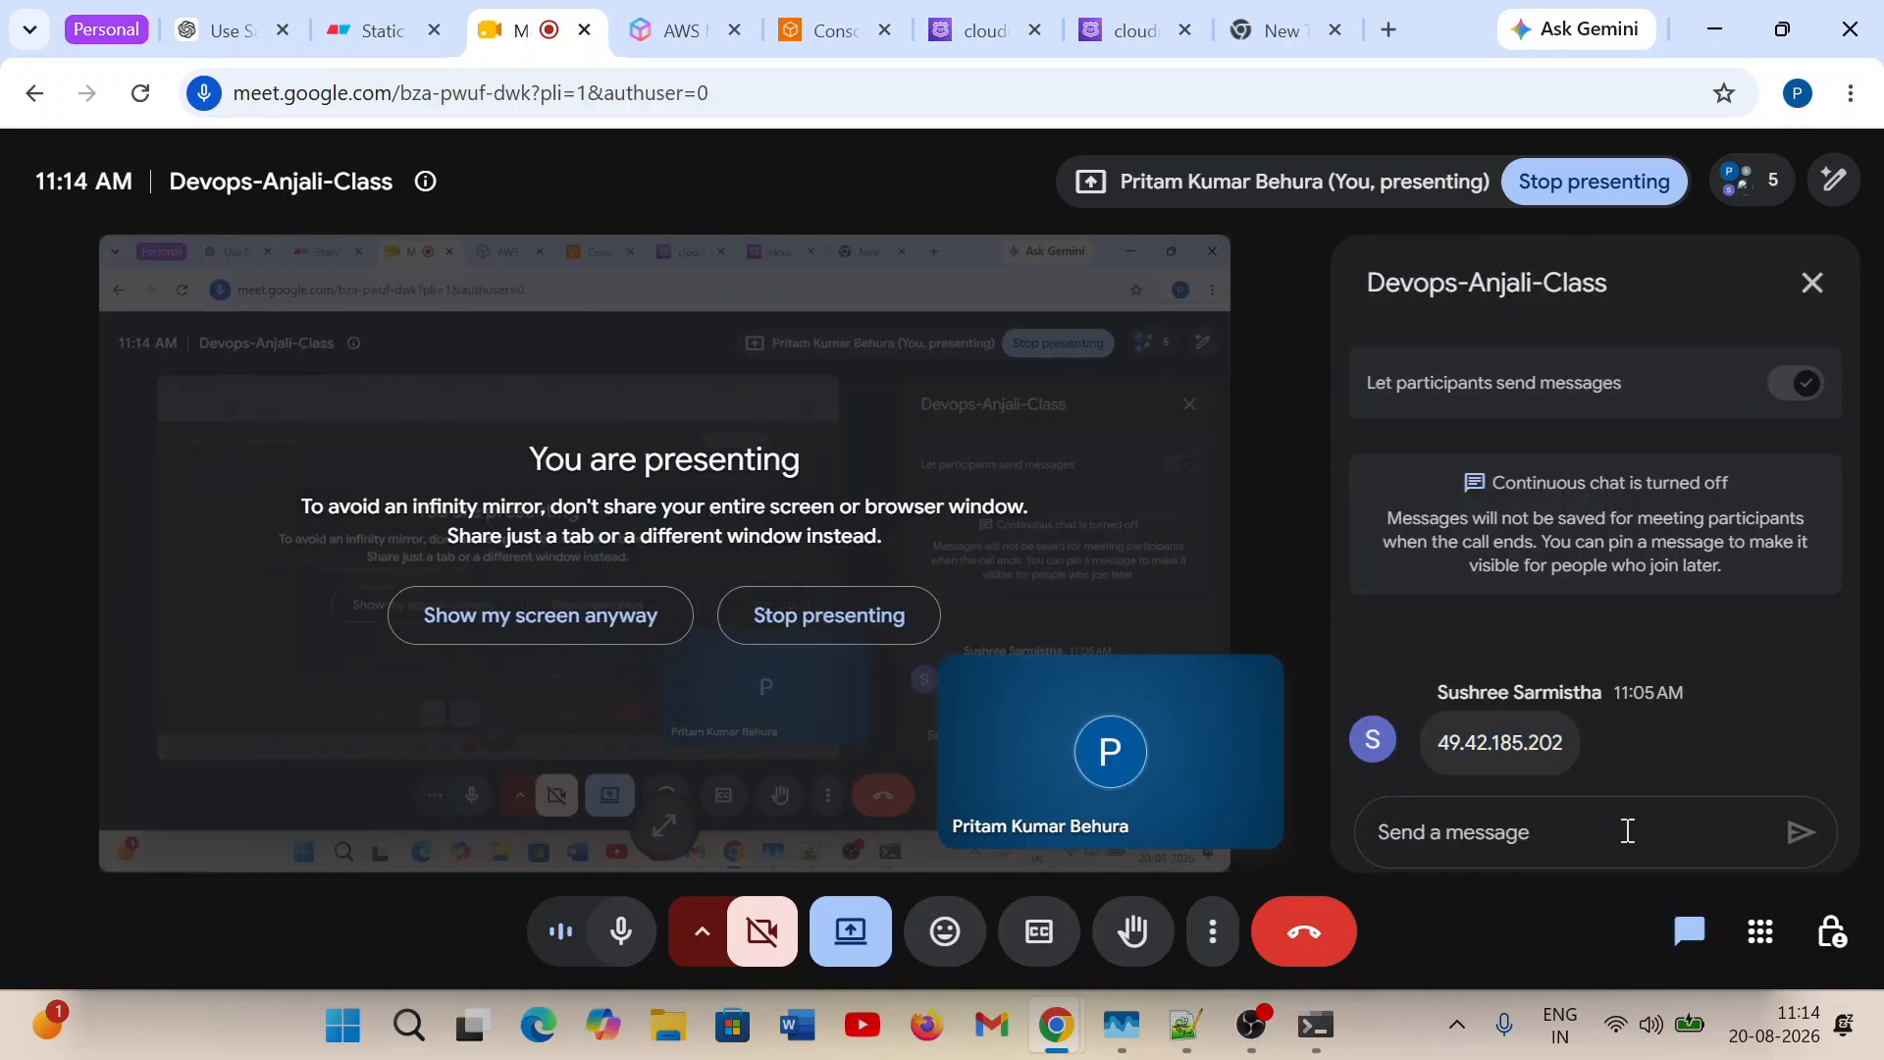
{"action": "type", "text": "learn.cloudmasteracademy.in"}
{"action": "key", "text": "Return"}
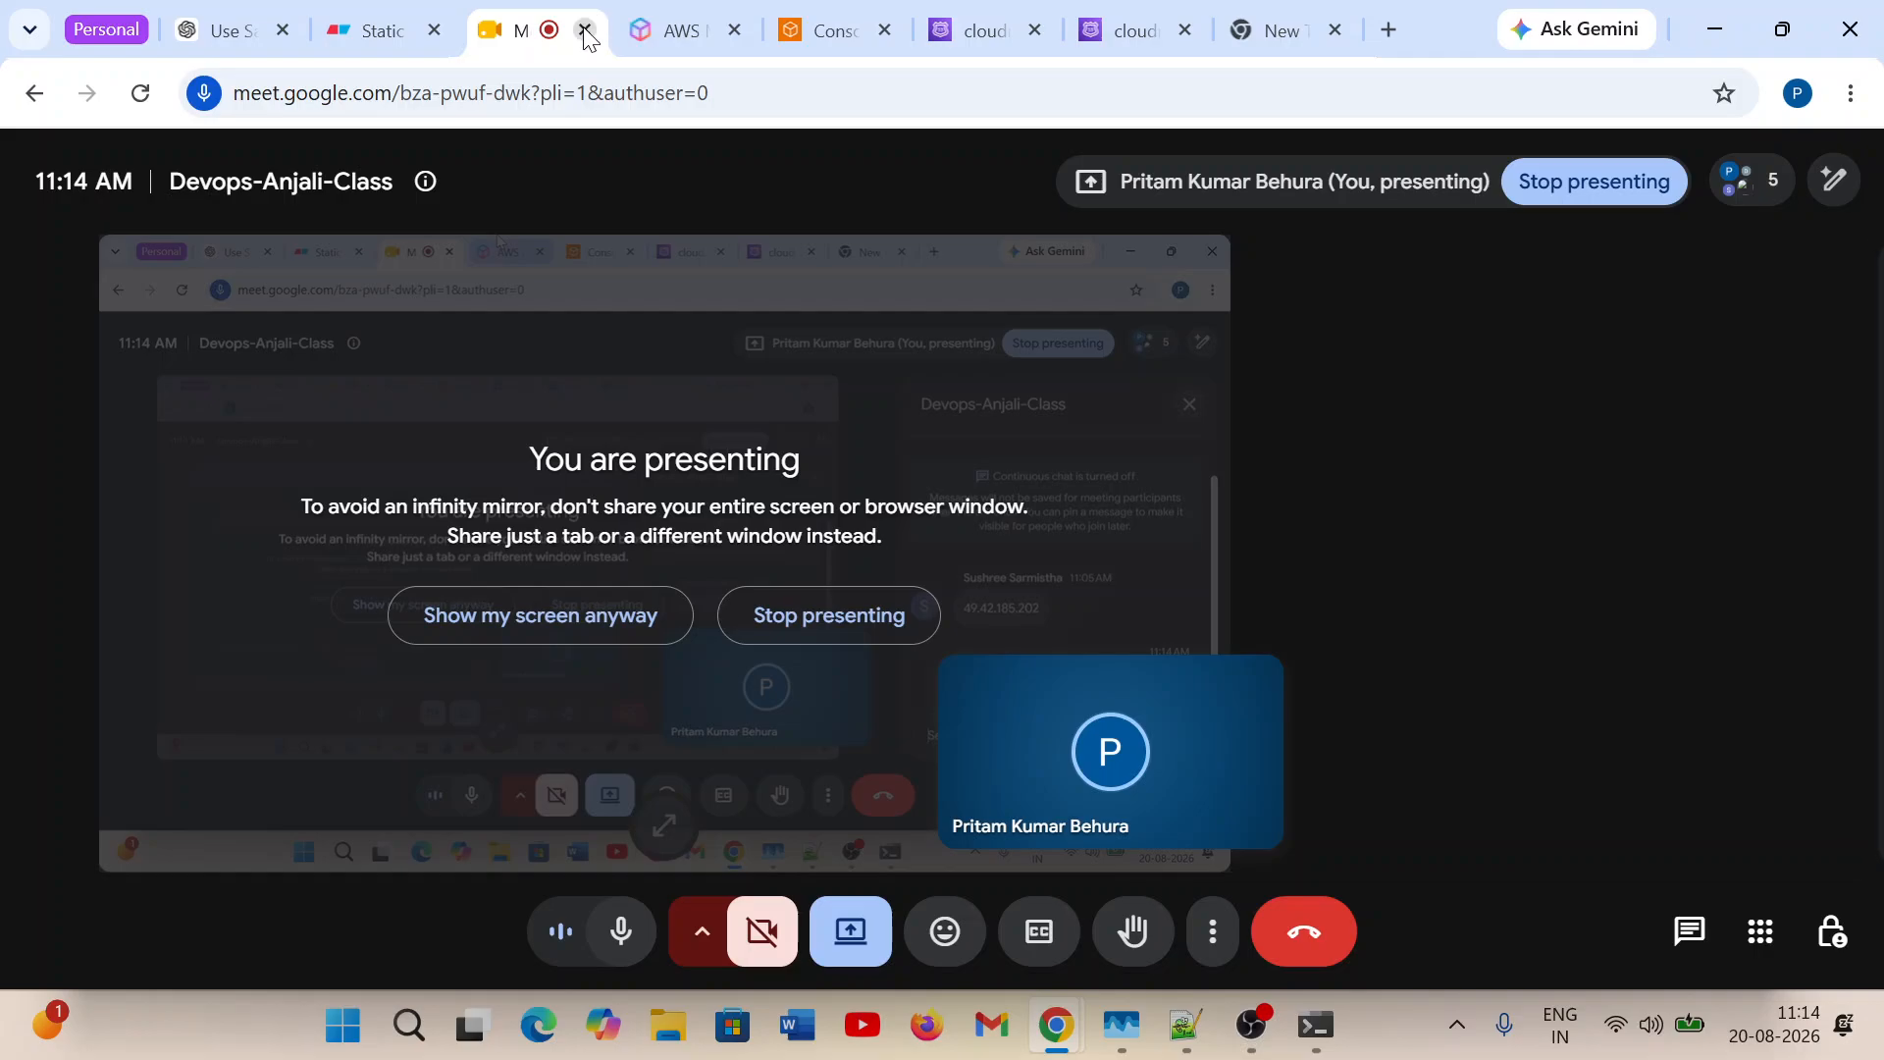
Return to the cloudmasteracademy.in hosted zone's record list in Route 53 and dismiss the floating meeting window.
{"action": "left_click", "coordinate": [1109, 26]}
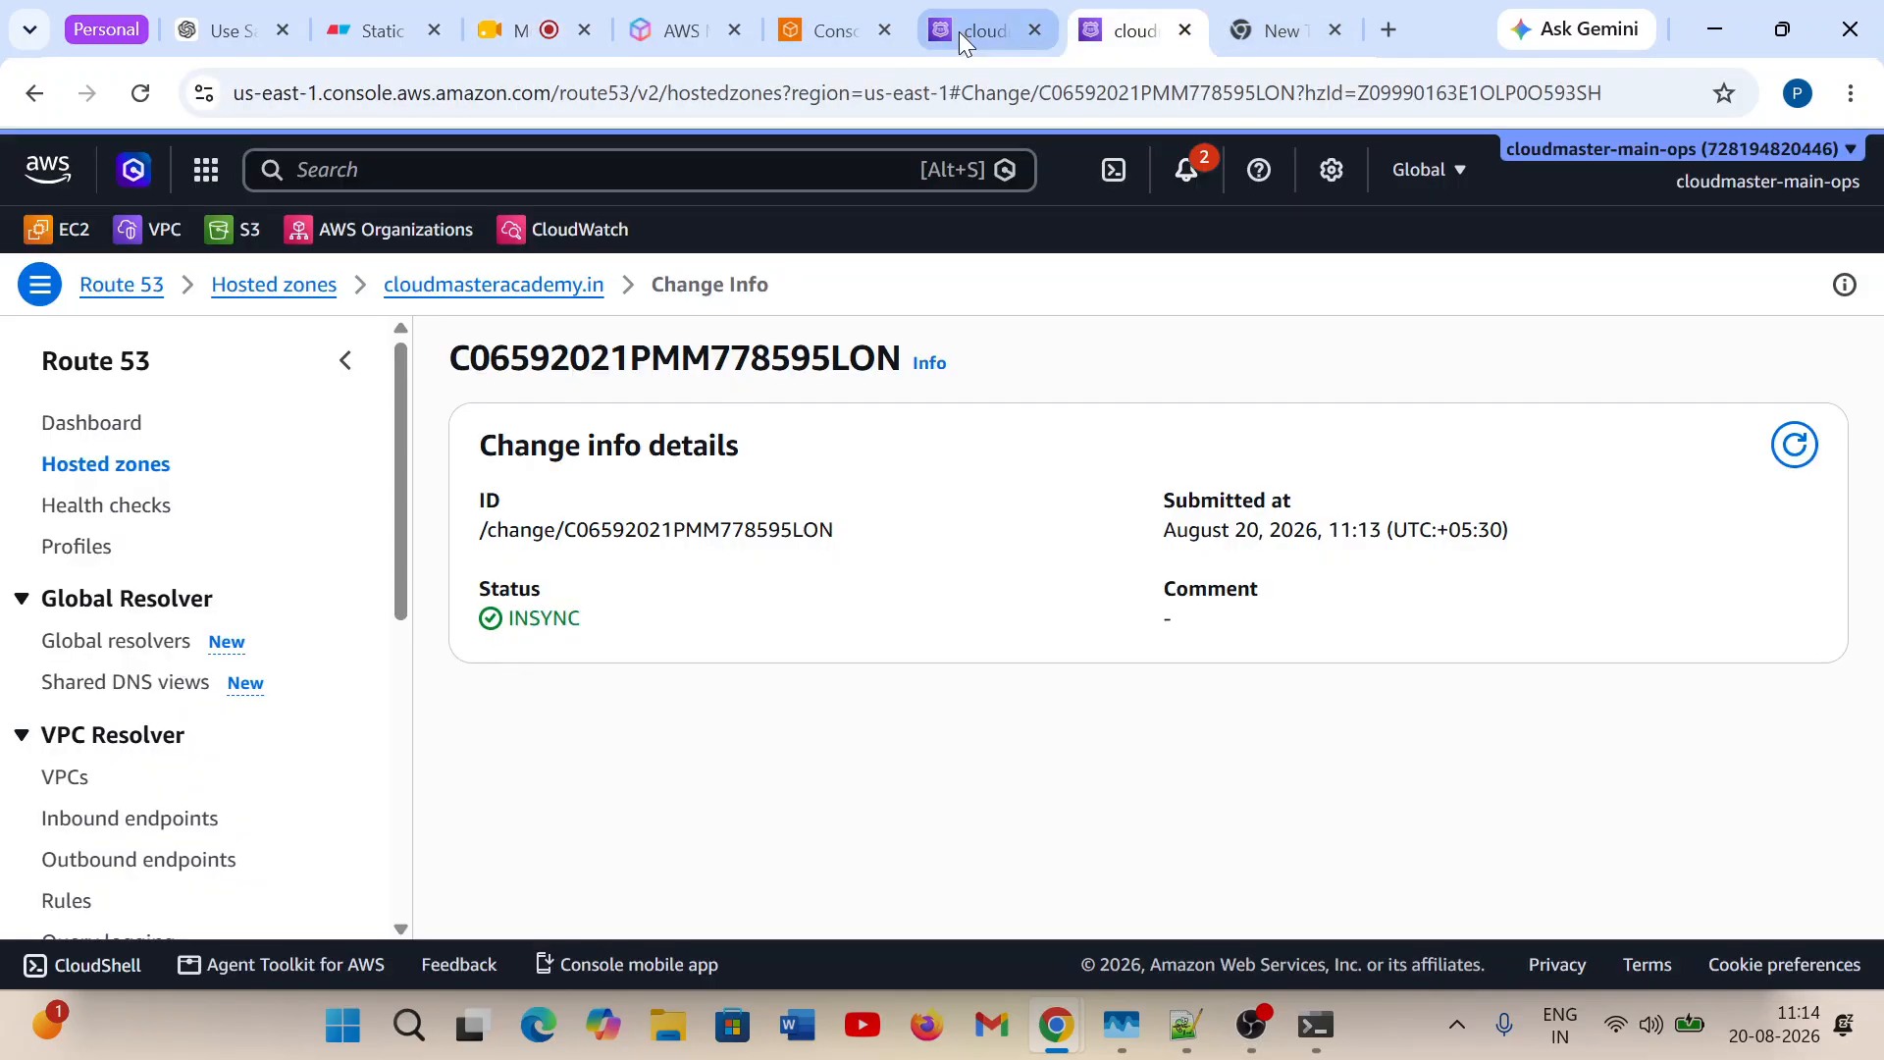
{"action": "left_click", "coordinate": [962, 35]}
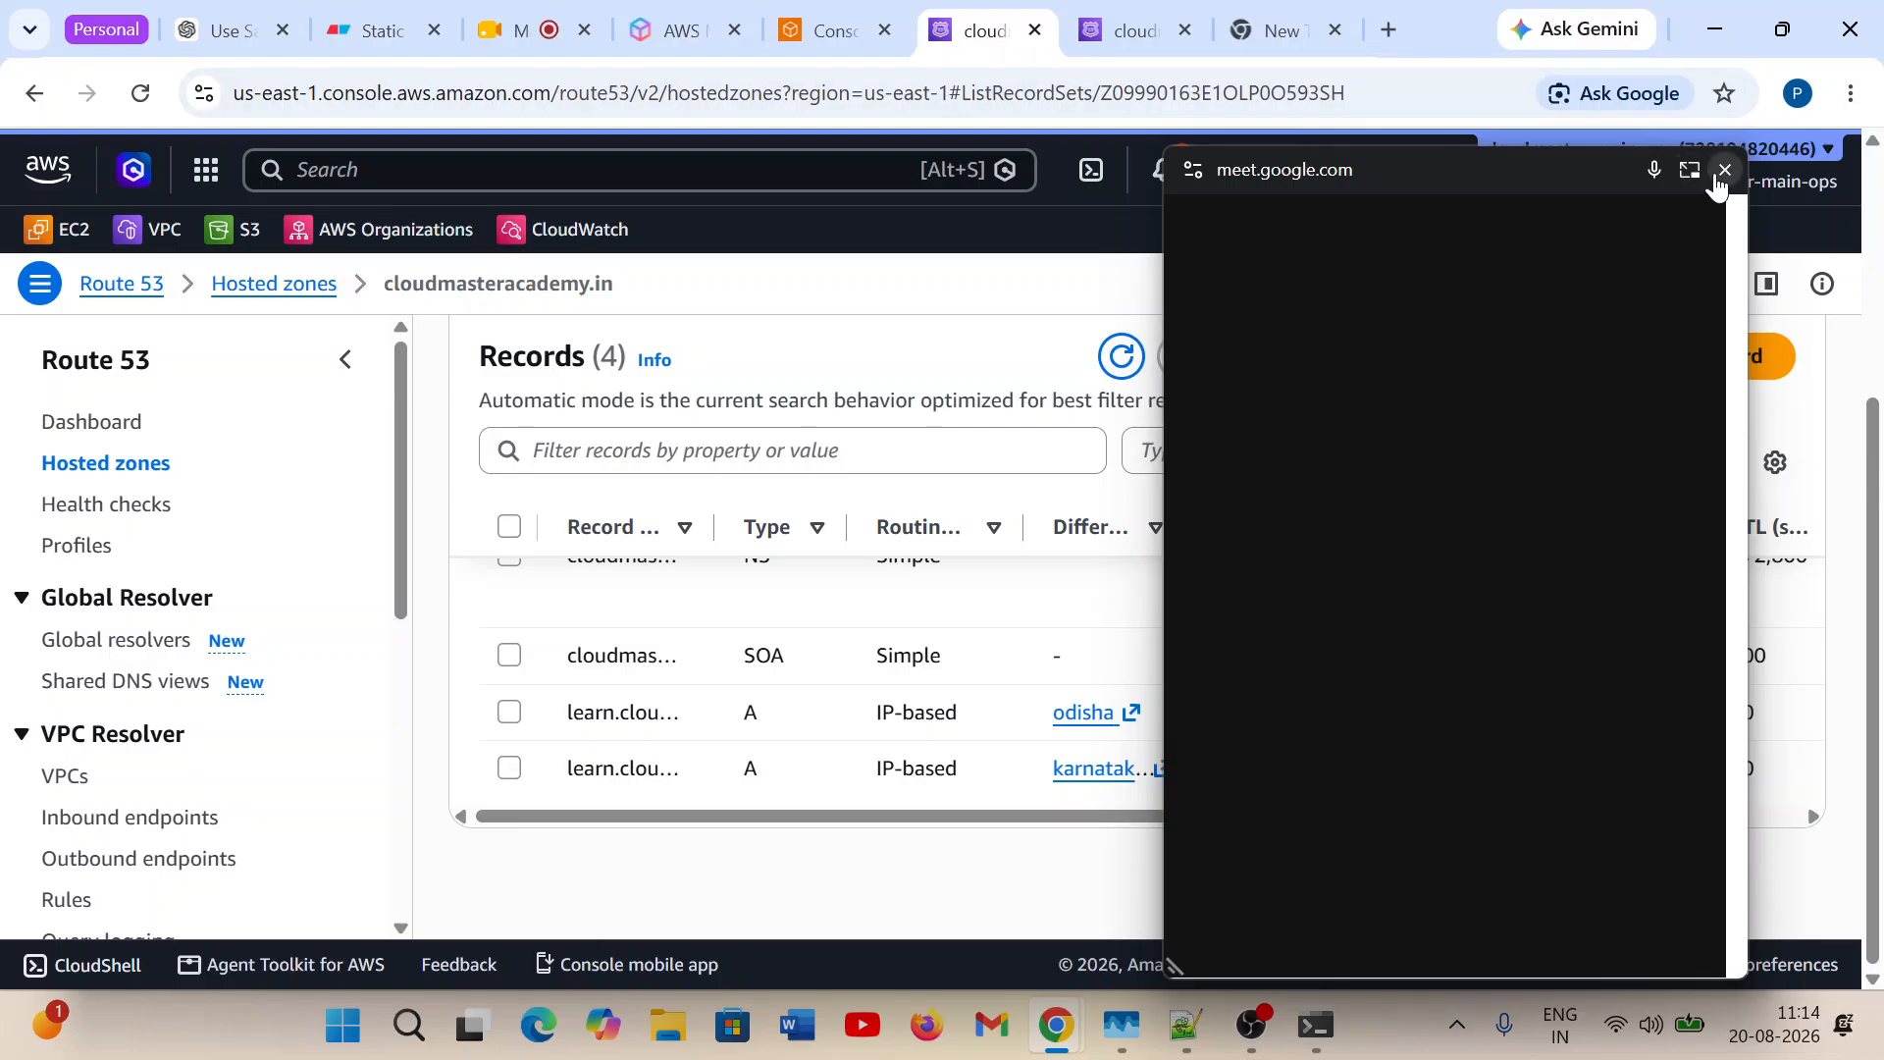
{"action": "left_click", "coordinate": [1724, 171]}
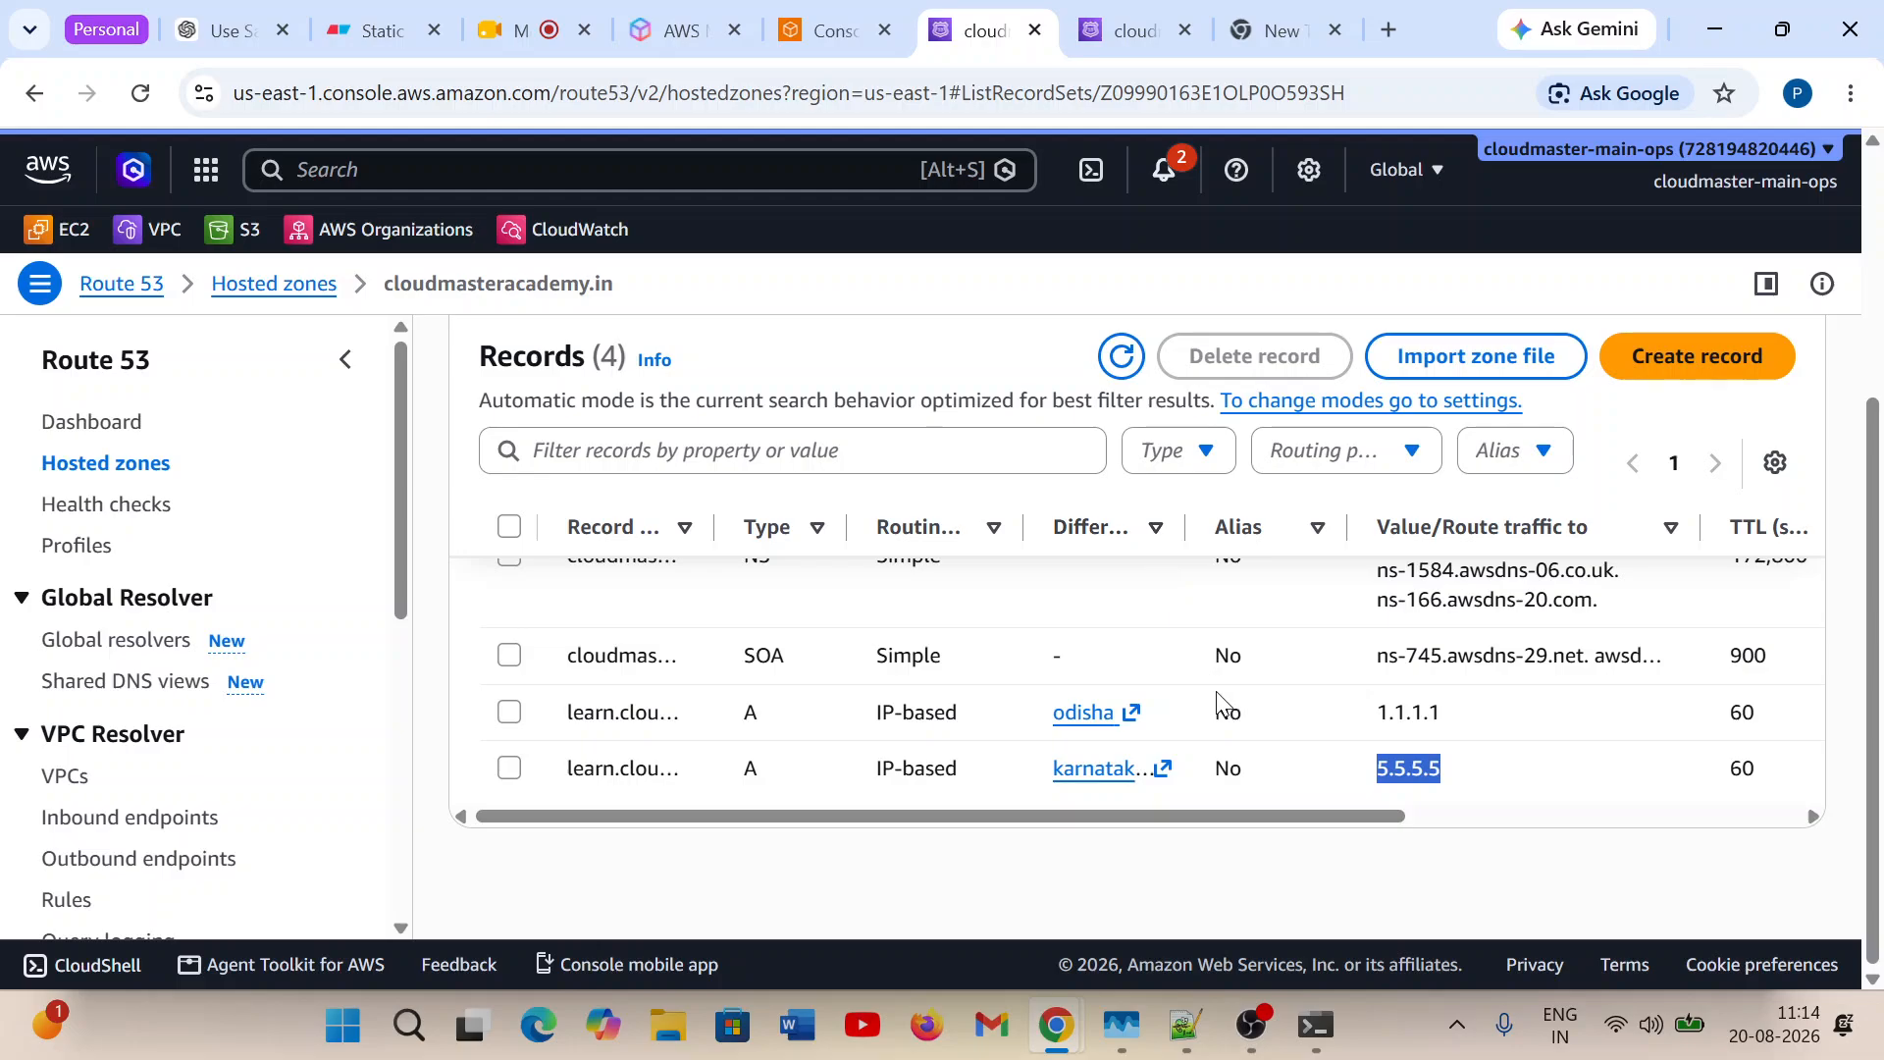
Test the learn A record of cloudmasteracademy.in in Route 53 without entering a resolver IP address.
{"action": "scroll", "coordinate": [1217, 668], "scroll_direction": "up", "scroll_amount": 3}
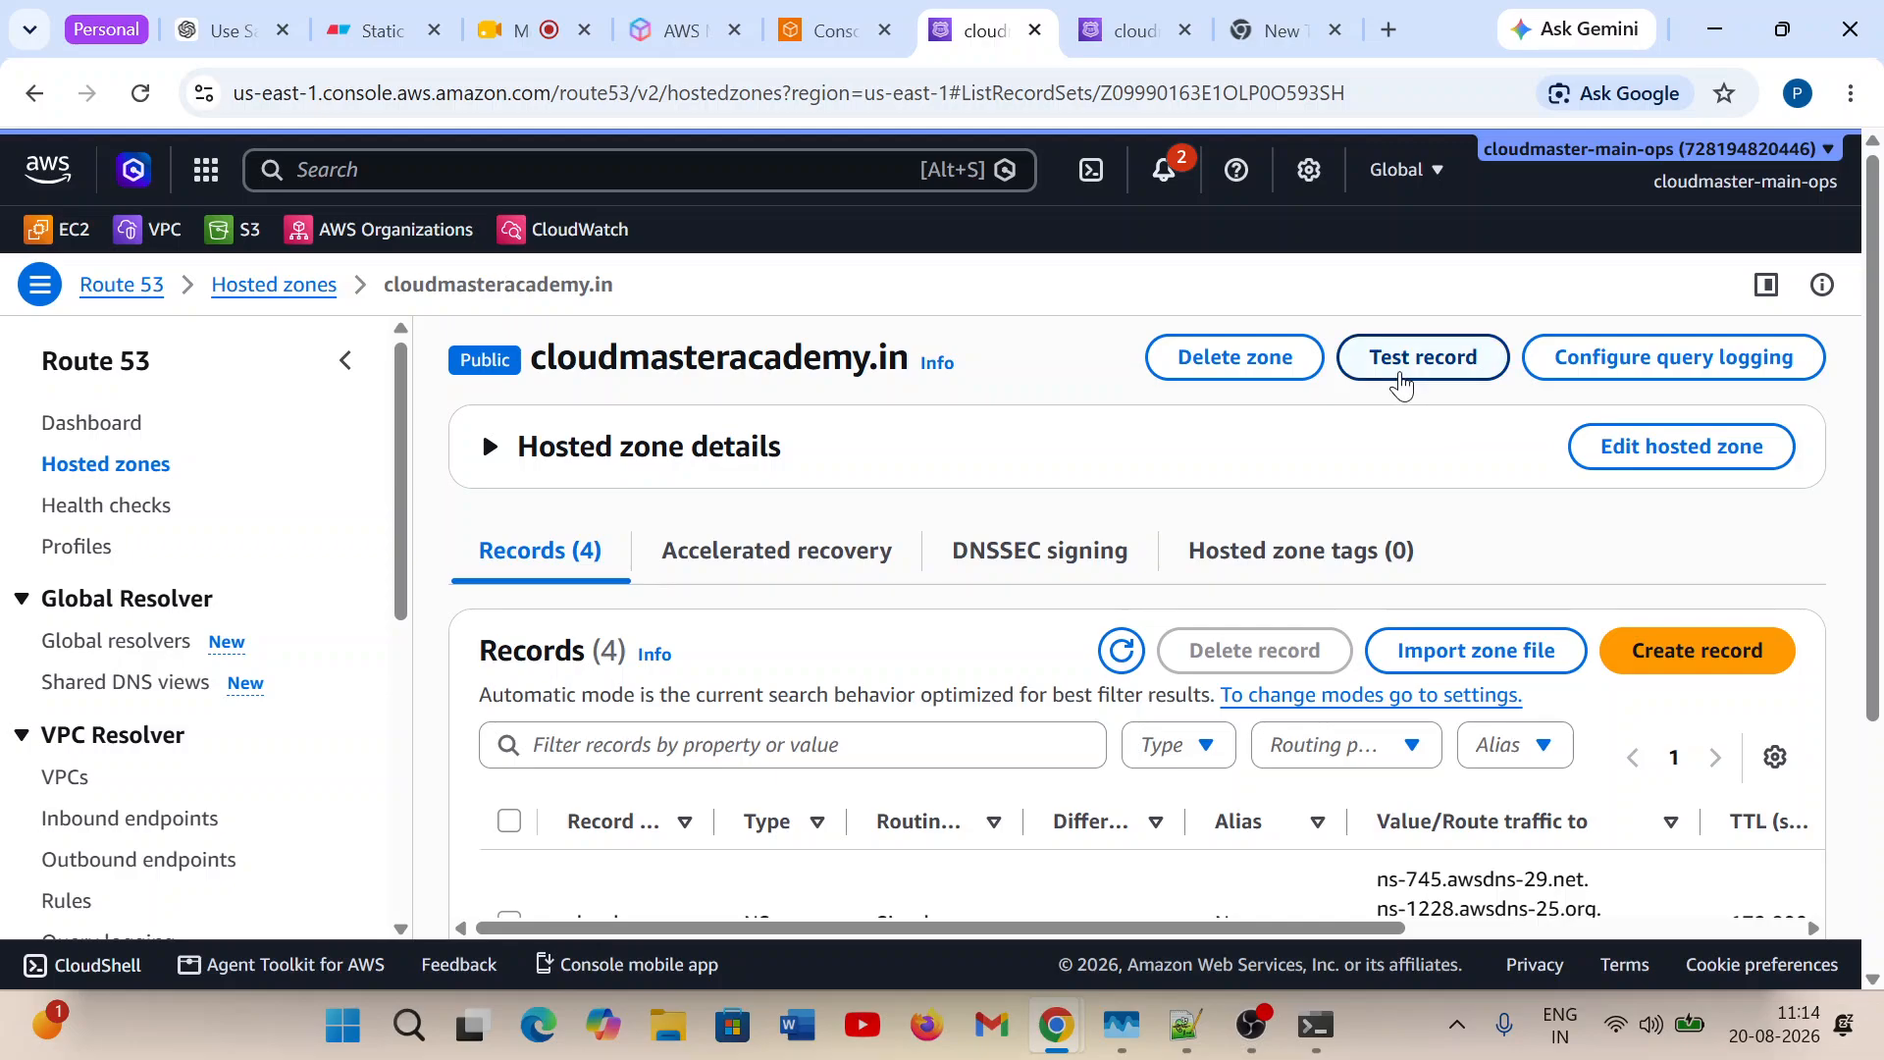
{"action": "left_click", "coordinate": [1416, 361]}
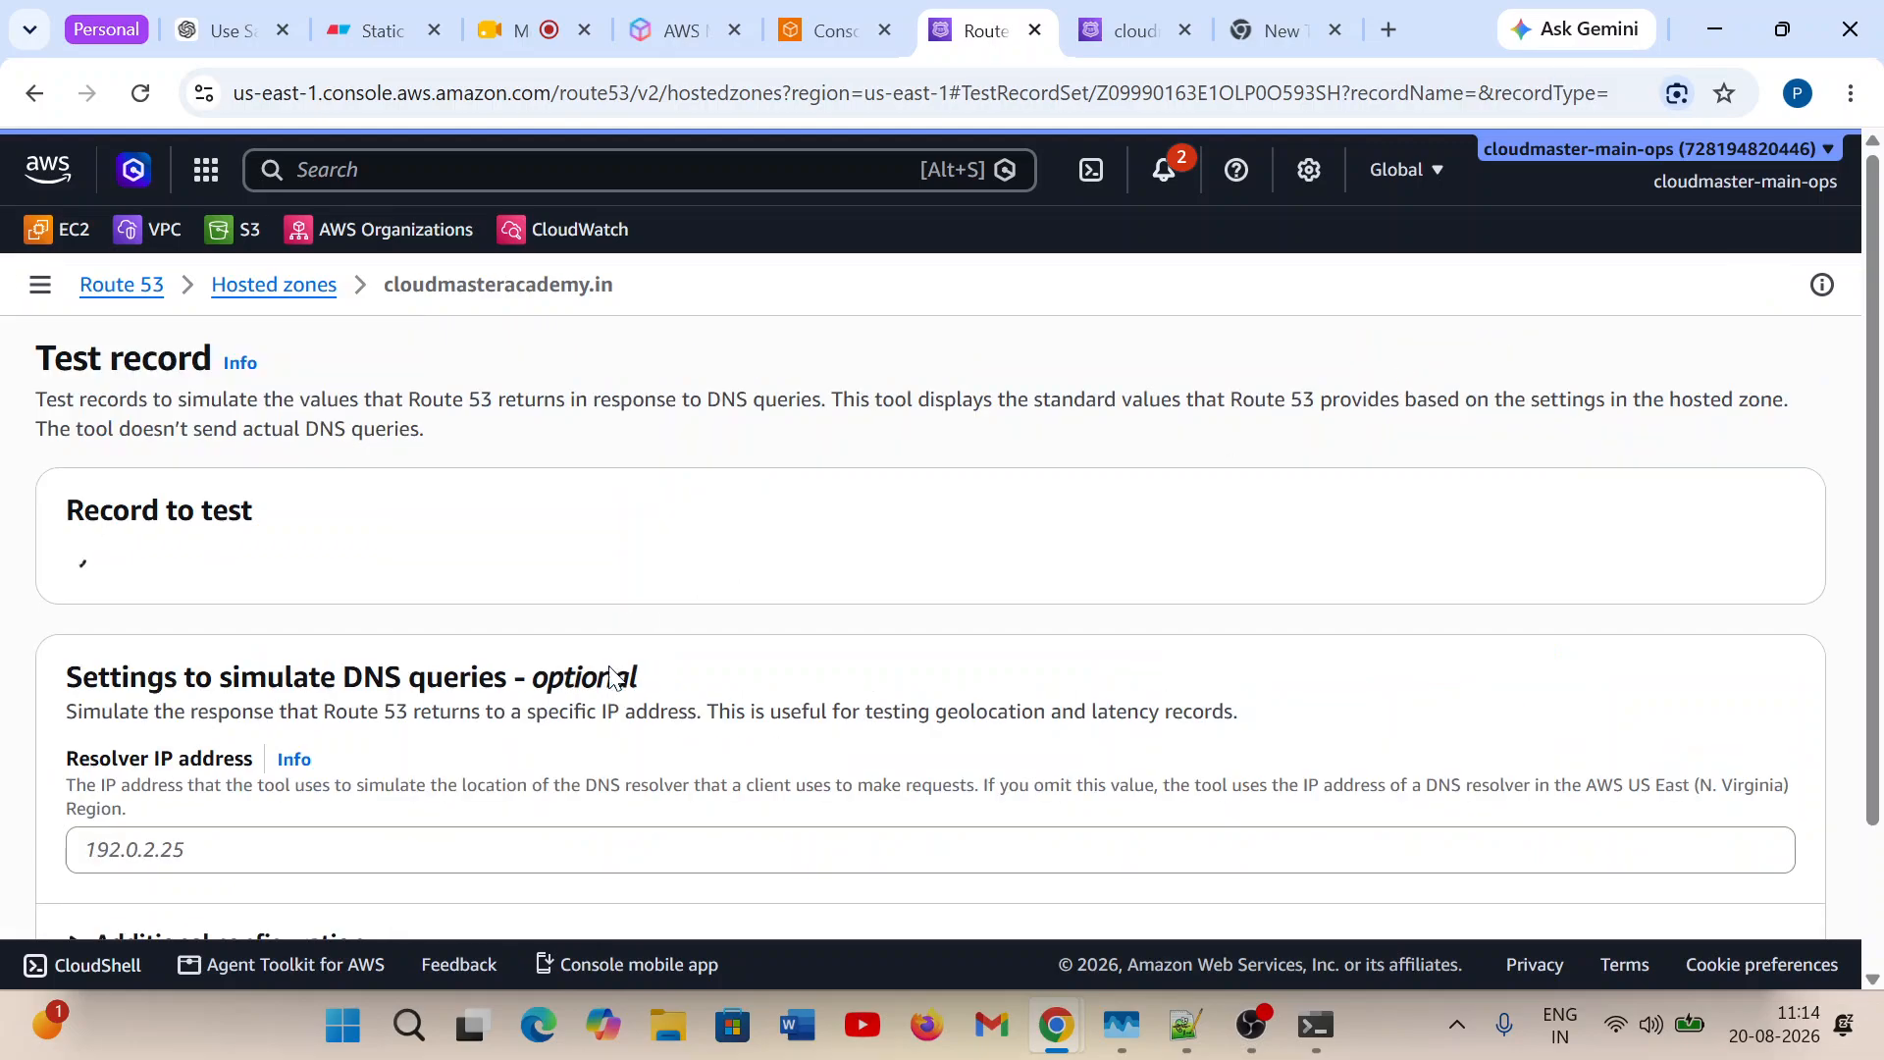
{"action": "left_click", "coordinate": [877, 719]}
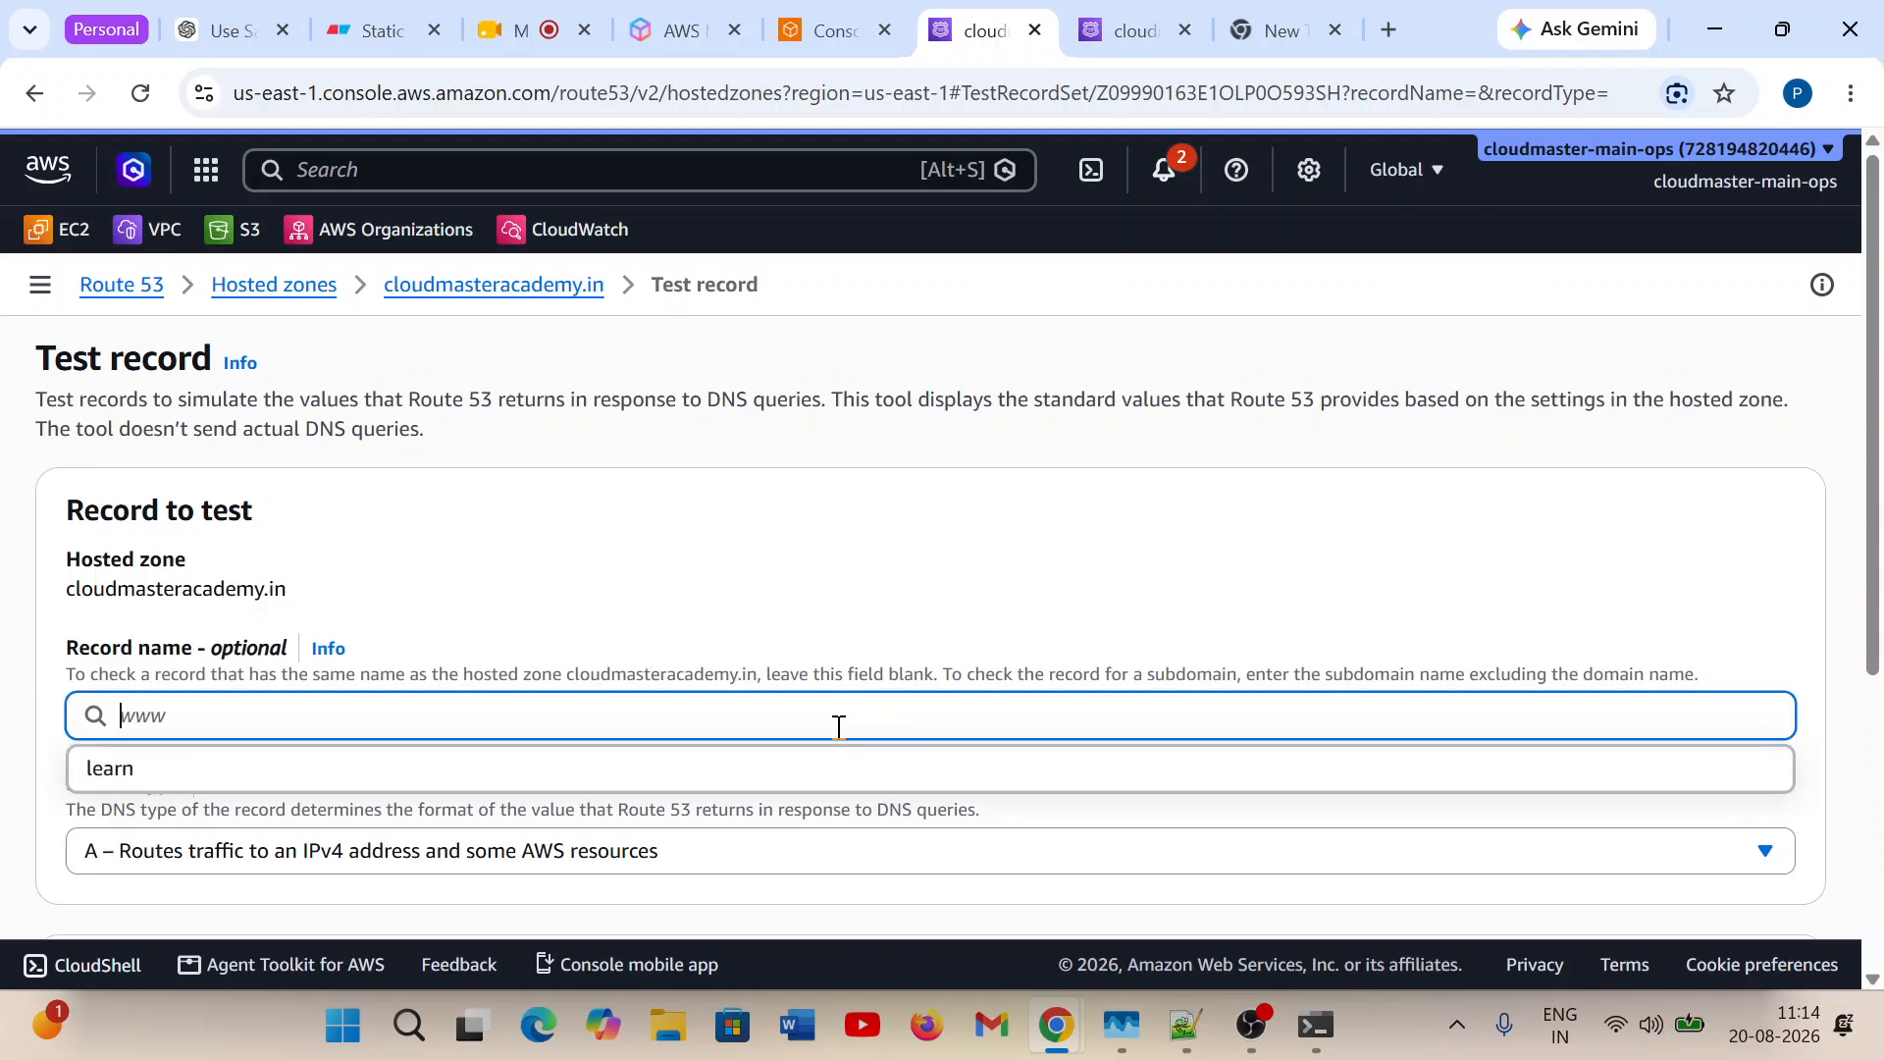
{"action": "left_click", "coordinate": [350, 770]}
{"action": "scroll", "coordinate": [982, 782], "scroll_direction": "down", "scroll_amount": 3}
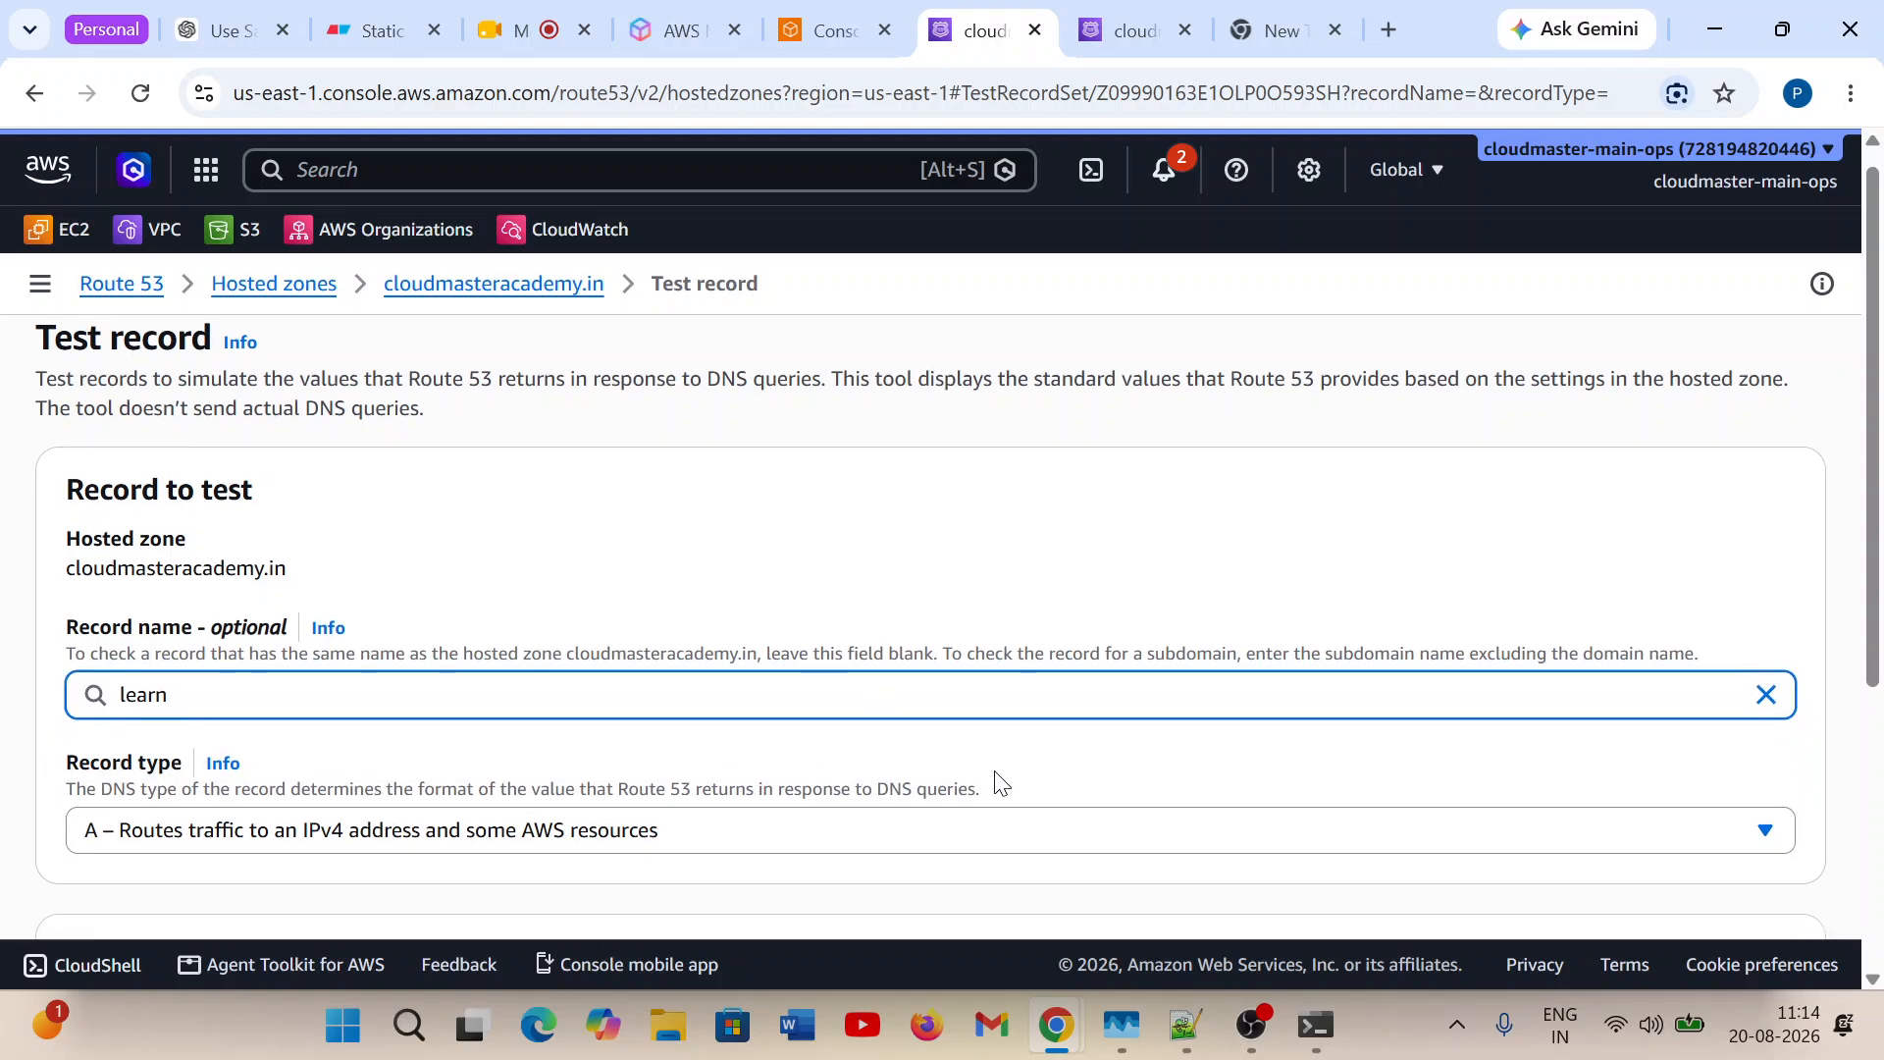
{"action": "scroll", "coordinate": [688, 725], "scroll_direction": "down", "scroll_amount": 2}
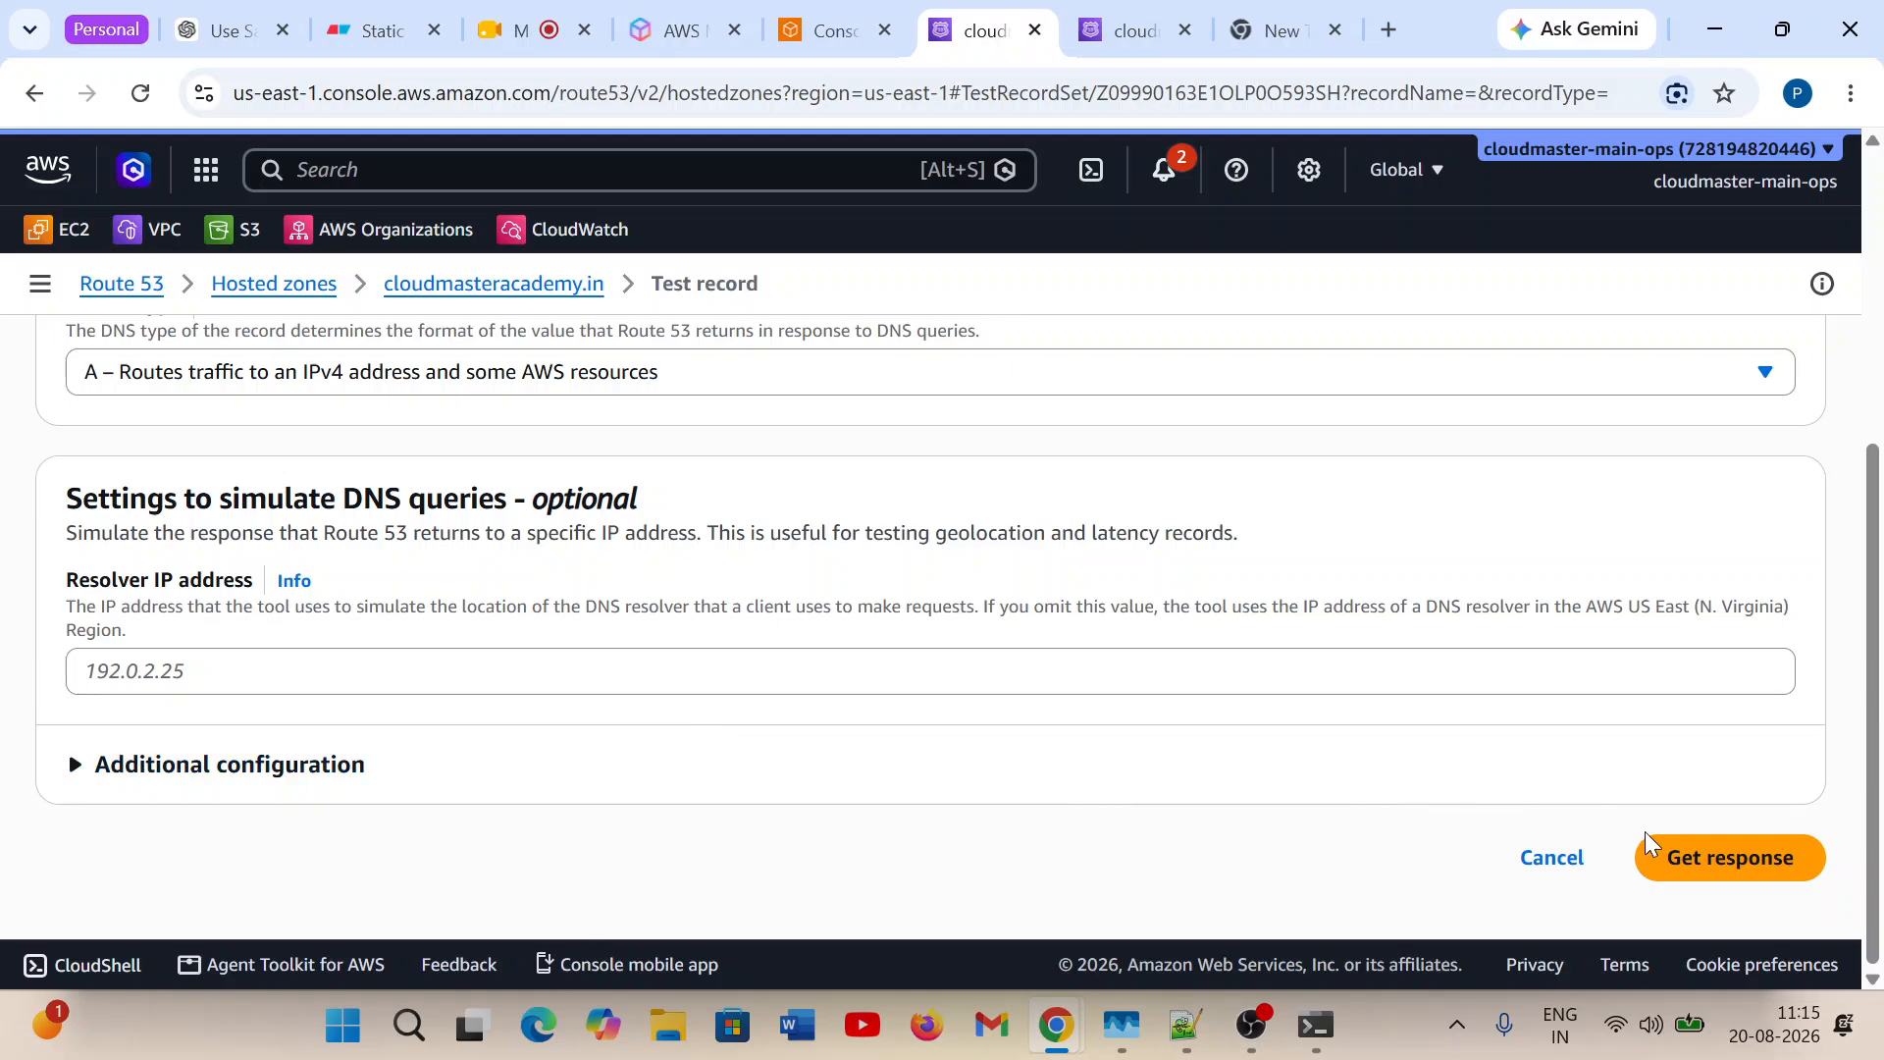
{"action": "left_click", "coordinate": [1673, 852]}
Highlight the value Route 53 returned for the learn record and request the response again.
{"action": "scroll", "coordinate": [610, 767], "scroll_direction": "down", "scroll_amount": 5}
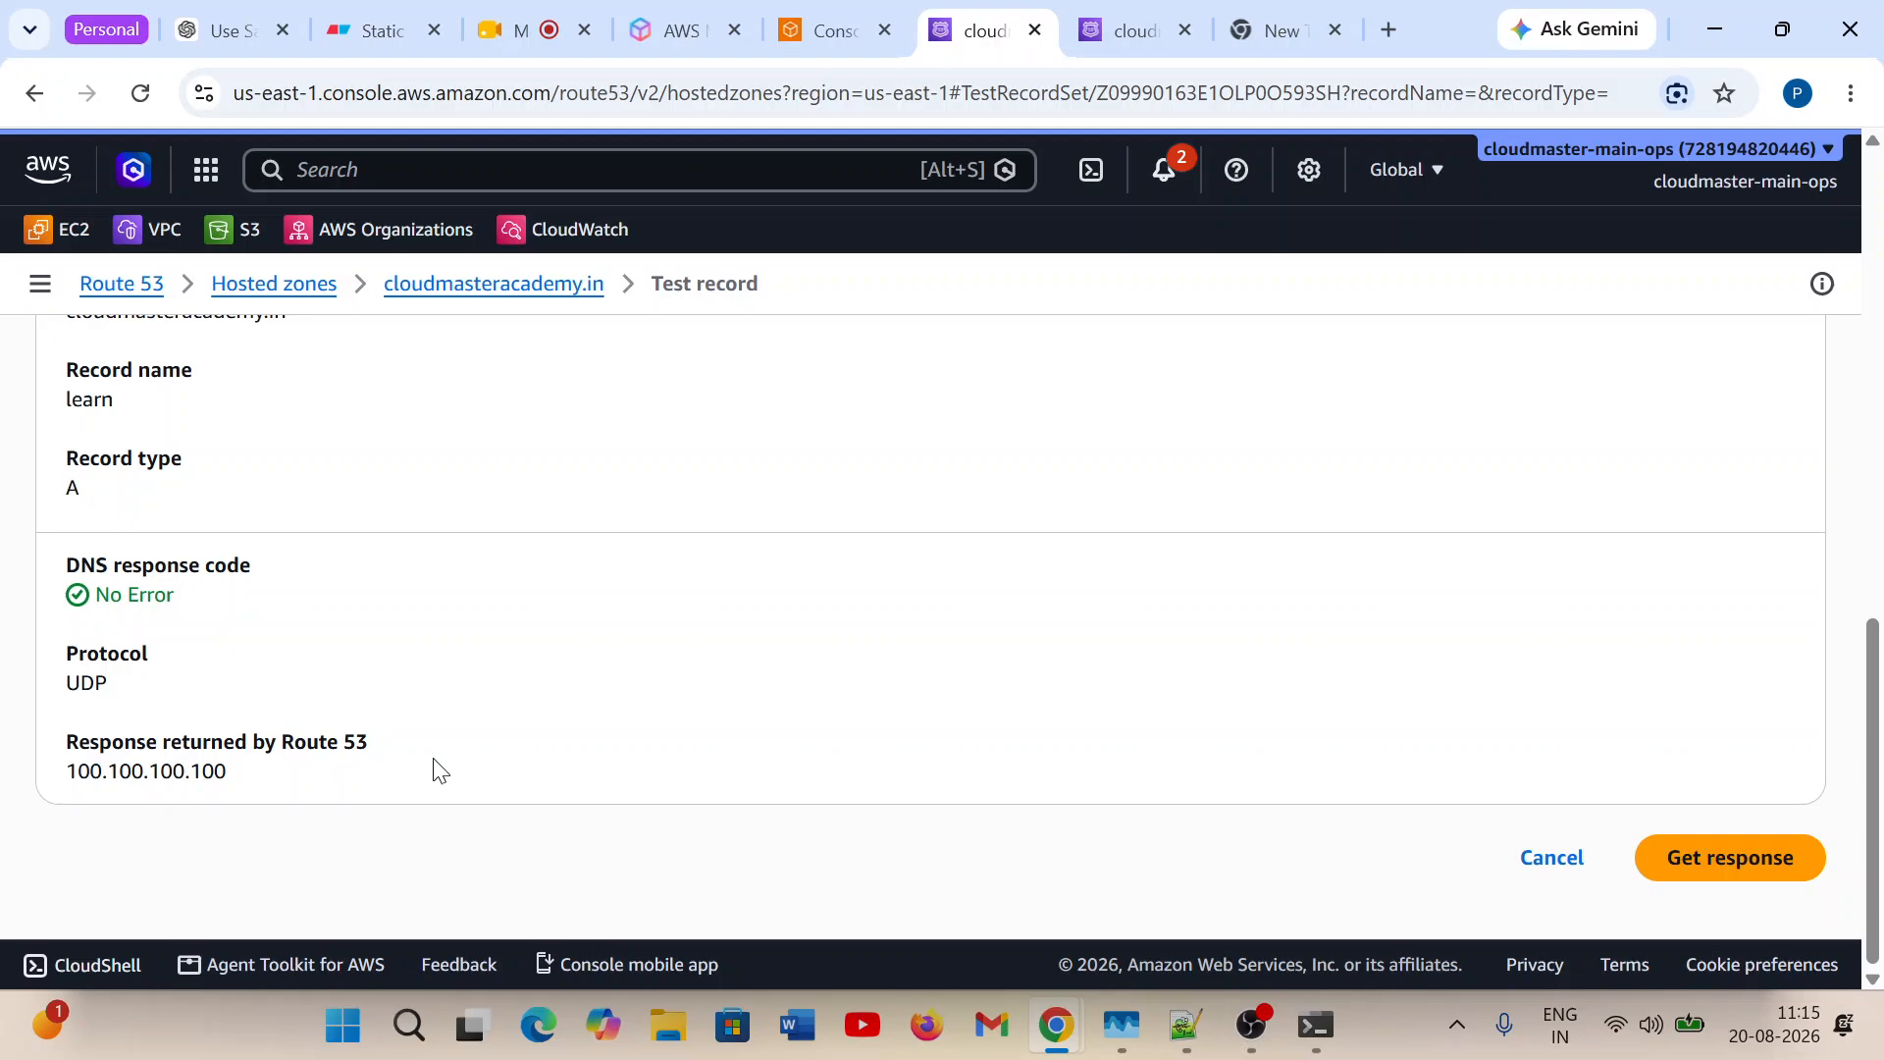
{"action": "left_click_drag", "start_coordinate": [252, 779], "coordinate": [41, 782]}
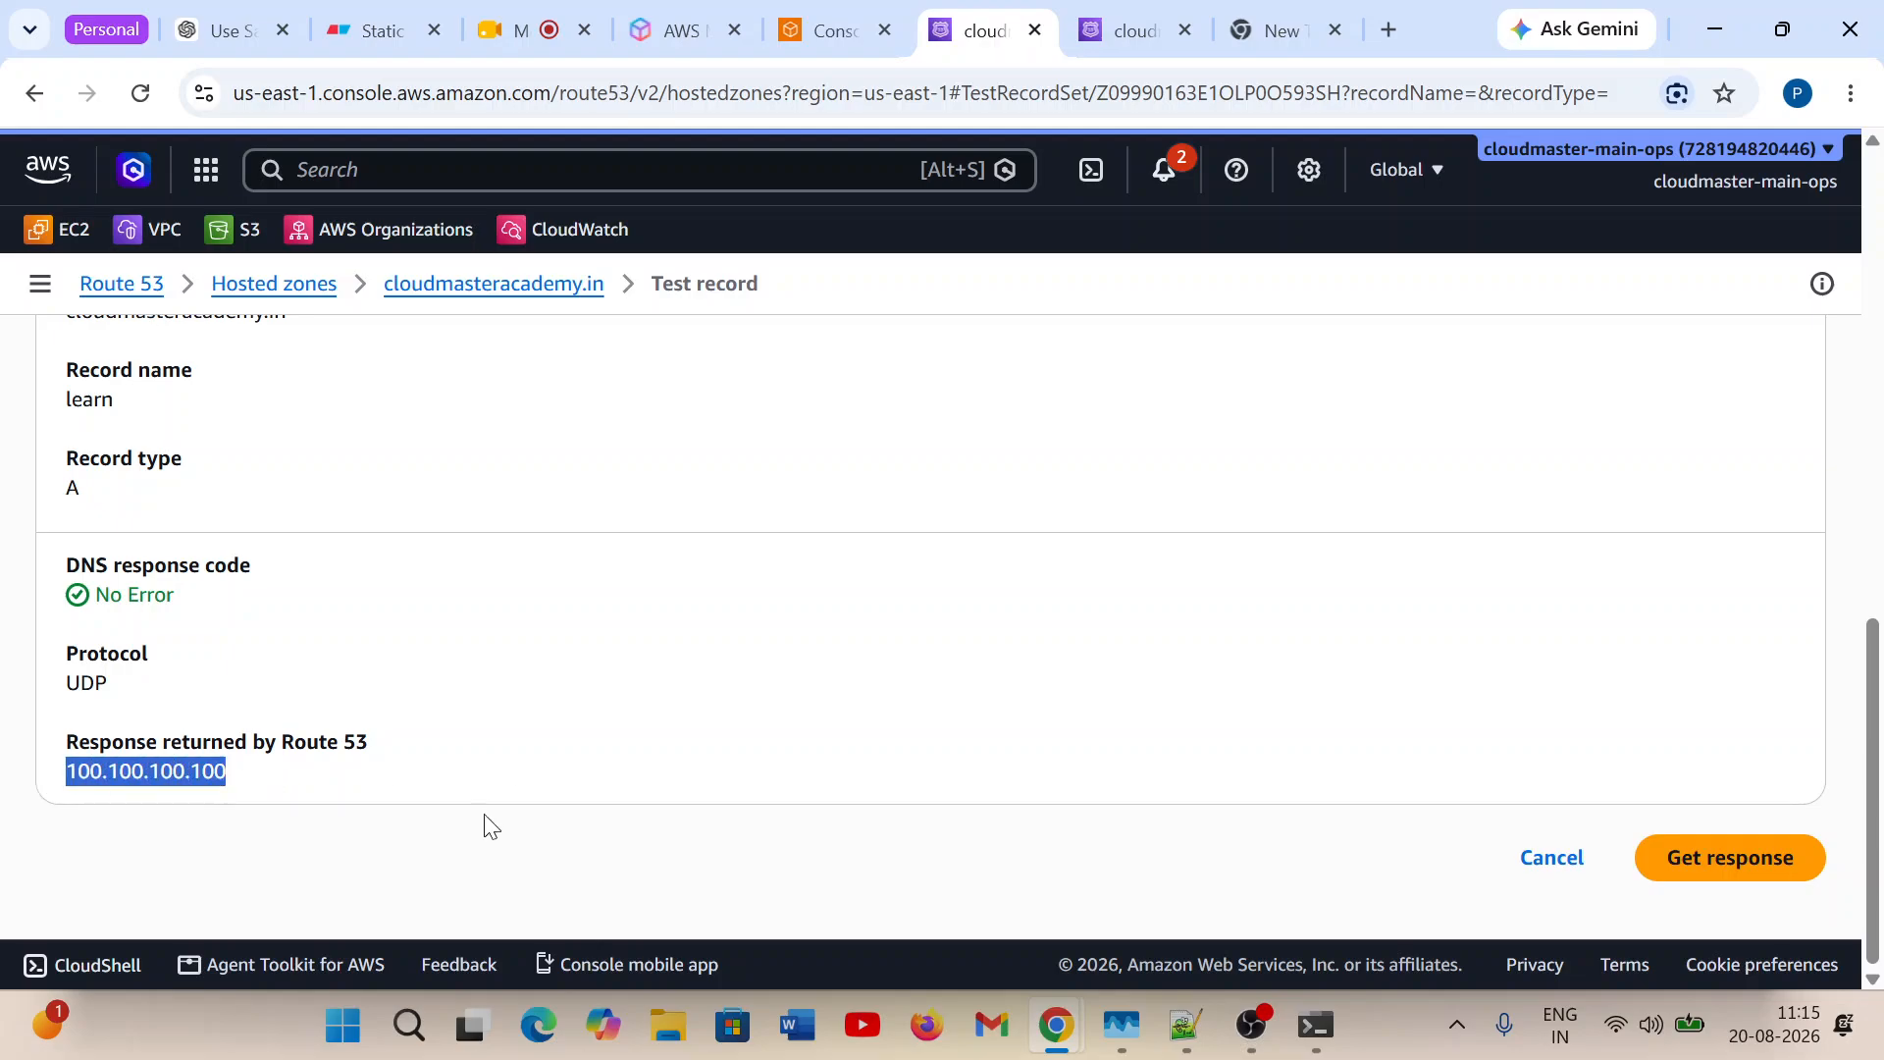
{"action": "left_click", "coordinate": [1696, 861]}
Review the IP Based Routing policy diagram in Eraser, close the Change Info page and highlight the returned test value again.
{"action": "left_click", "coordinate": [383, 30]}
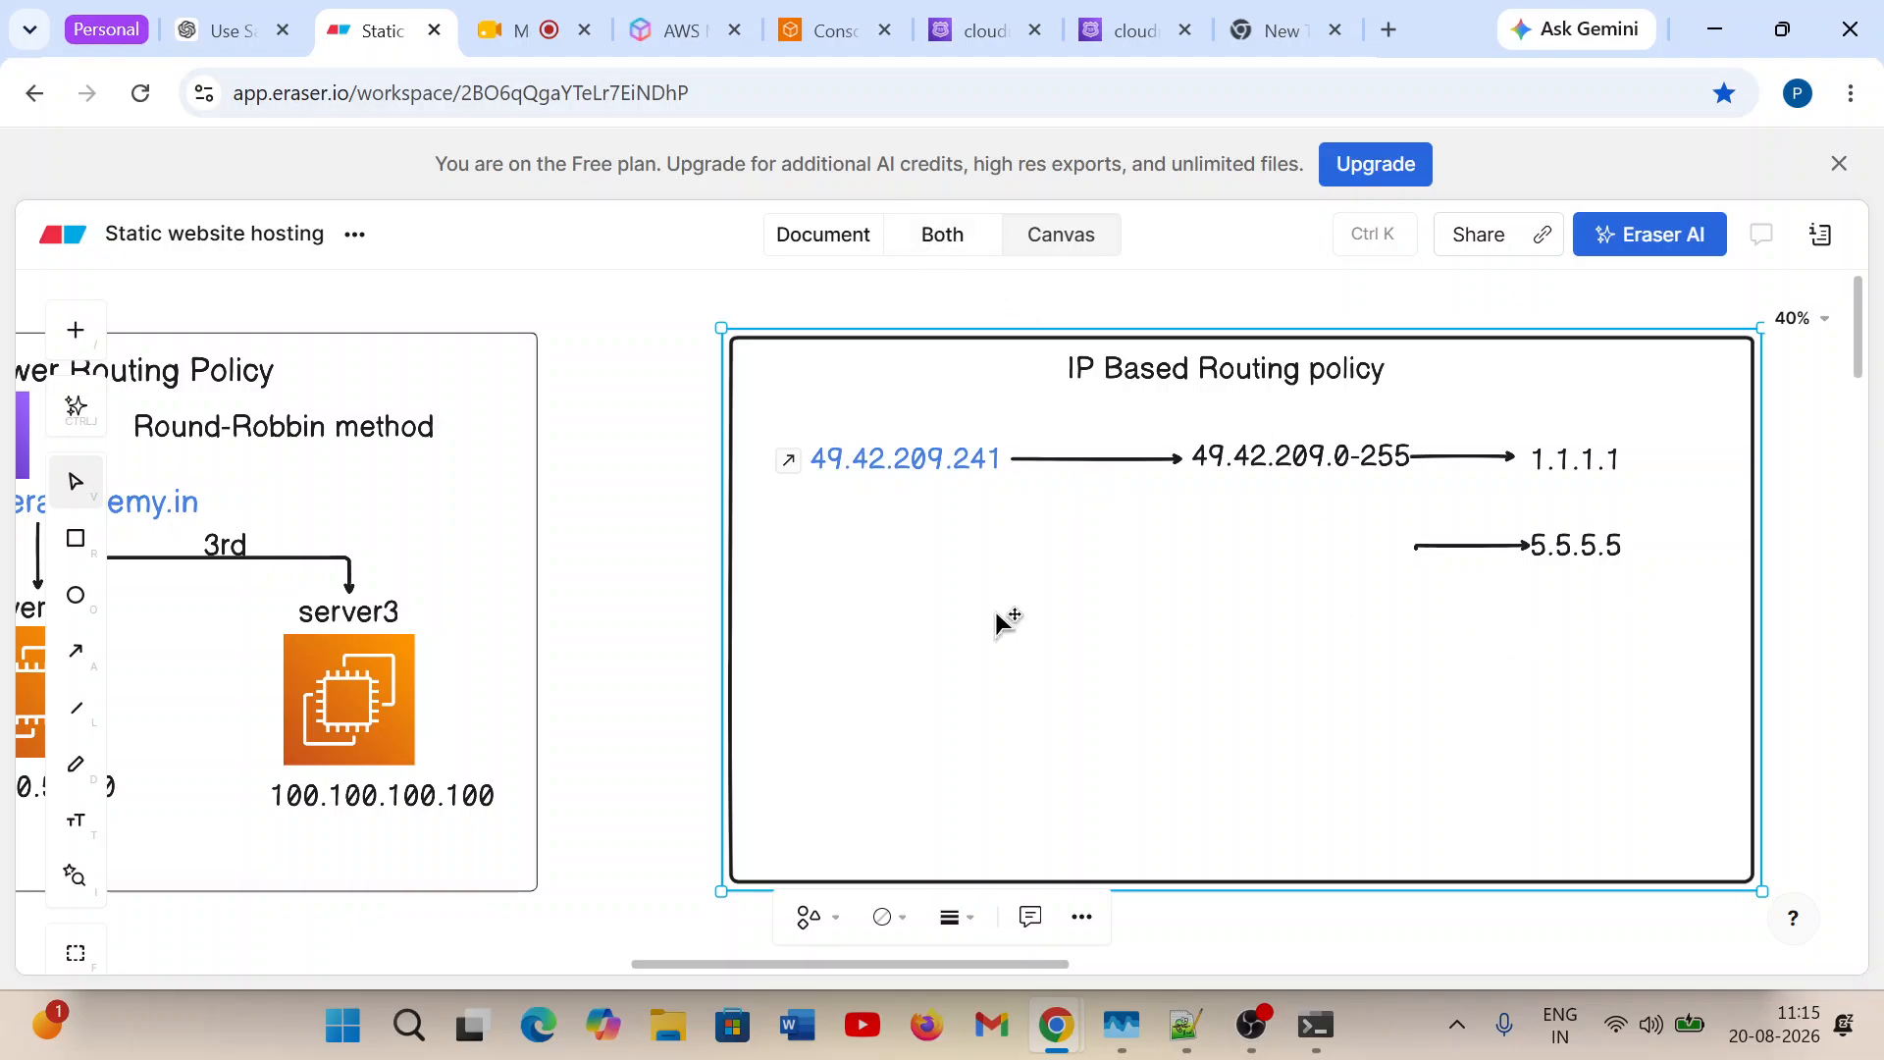
{"action": "left_click", "coordinate": [1129, 31]}
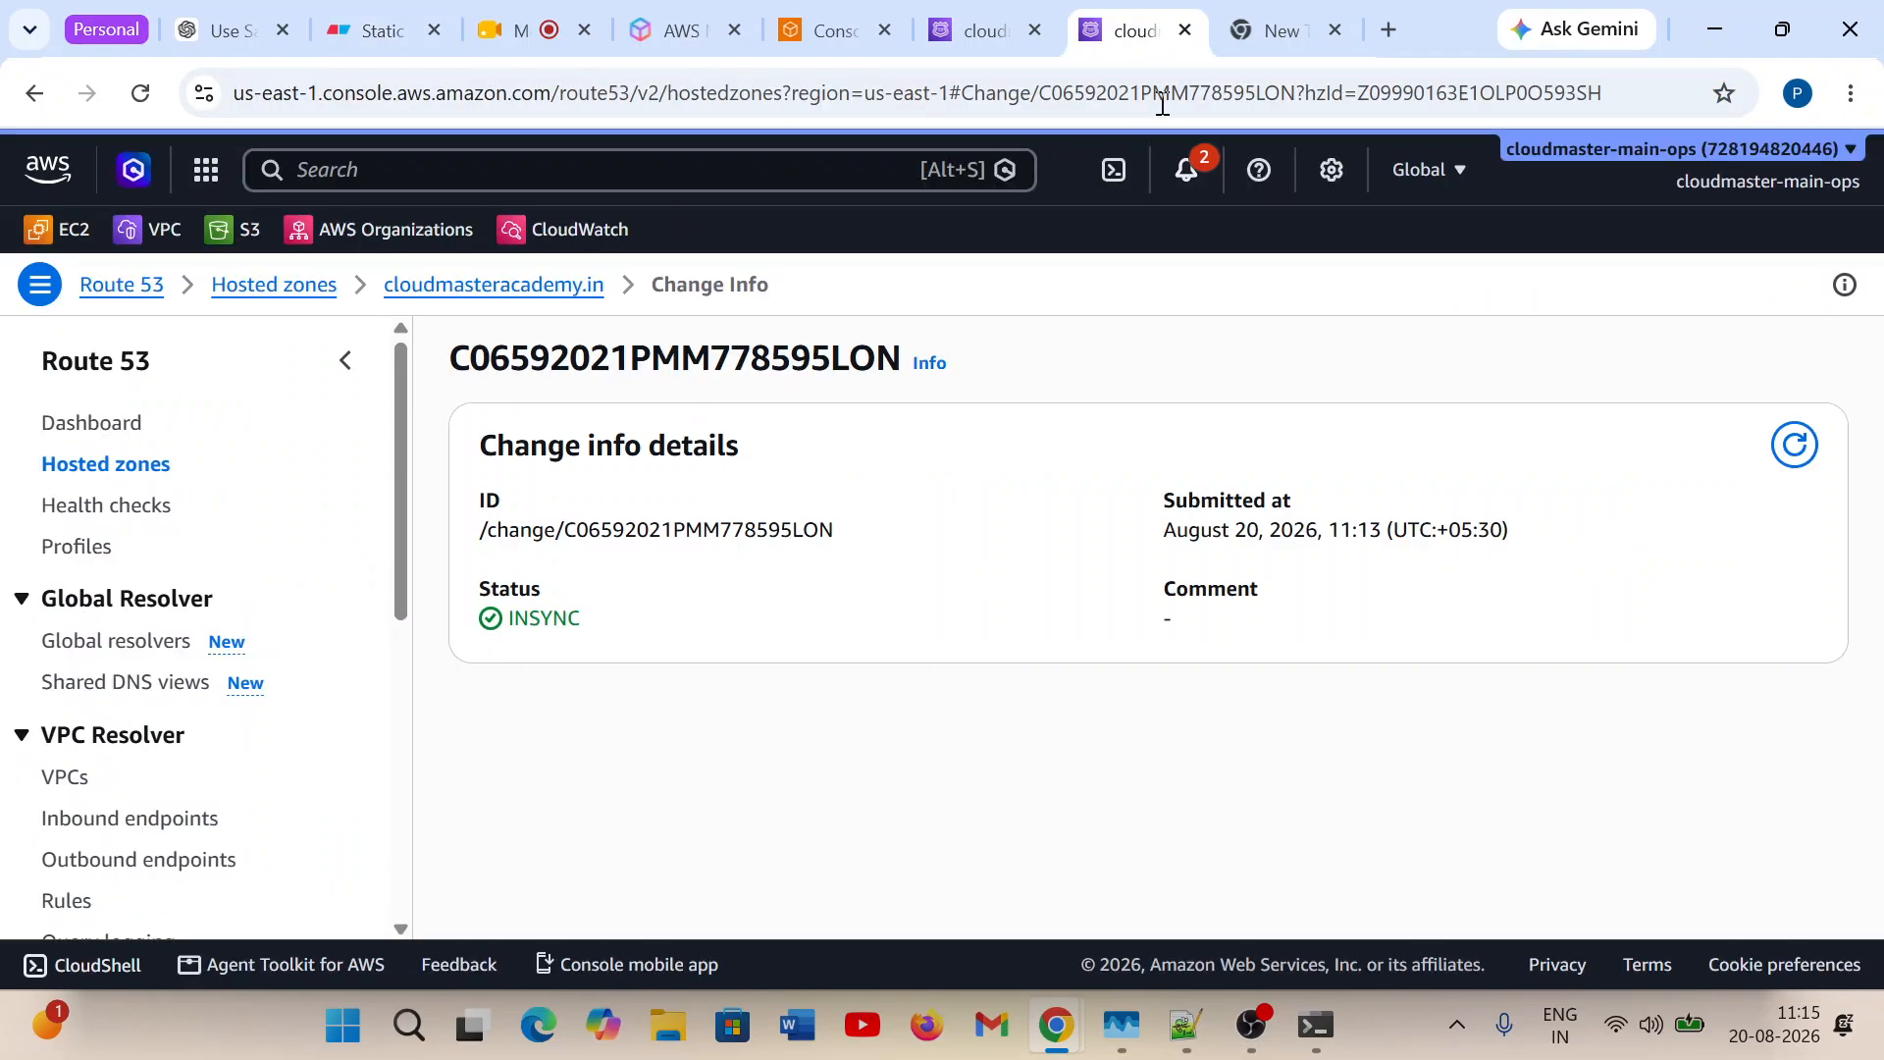
{"action": "left_click", "coordinate": [1184, 34]}
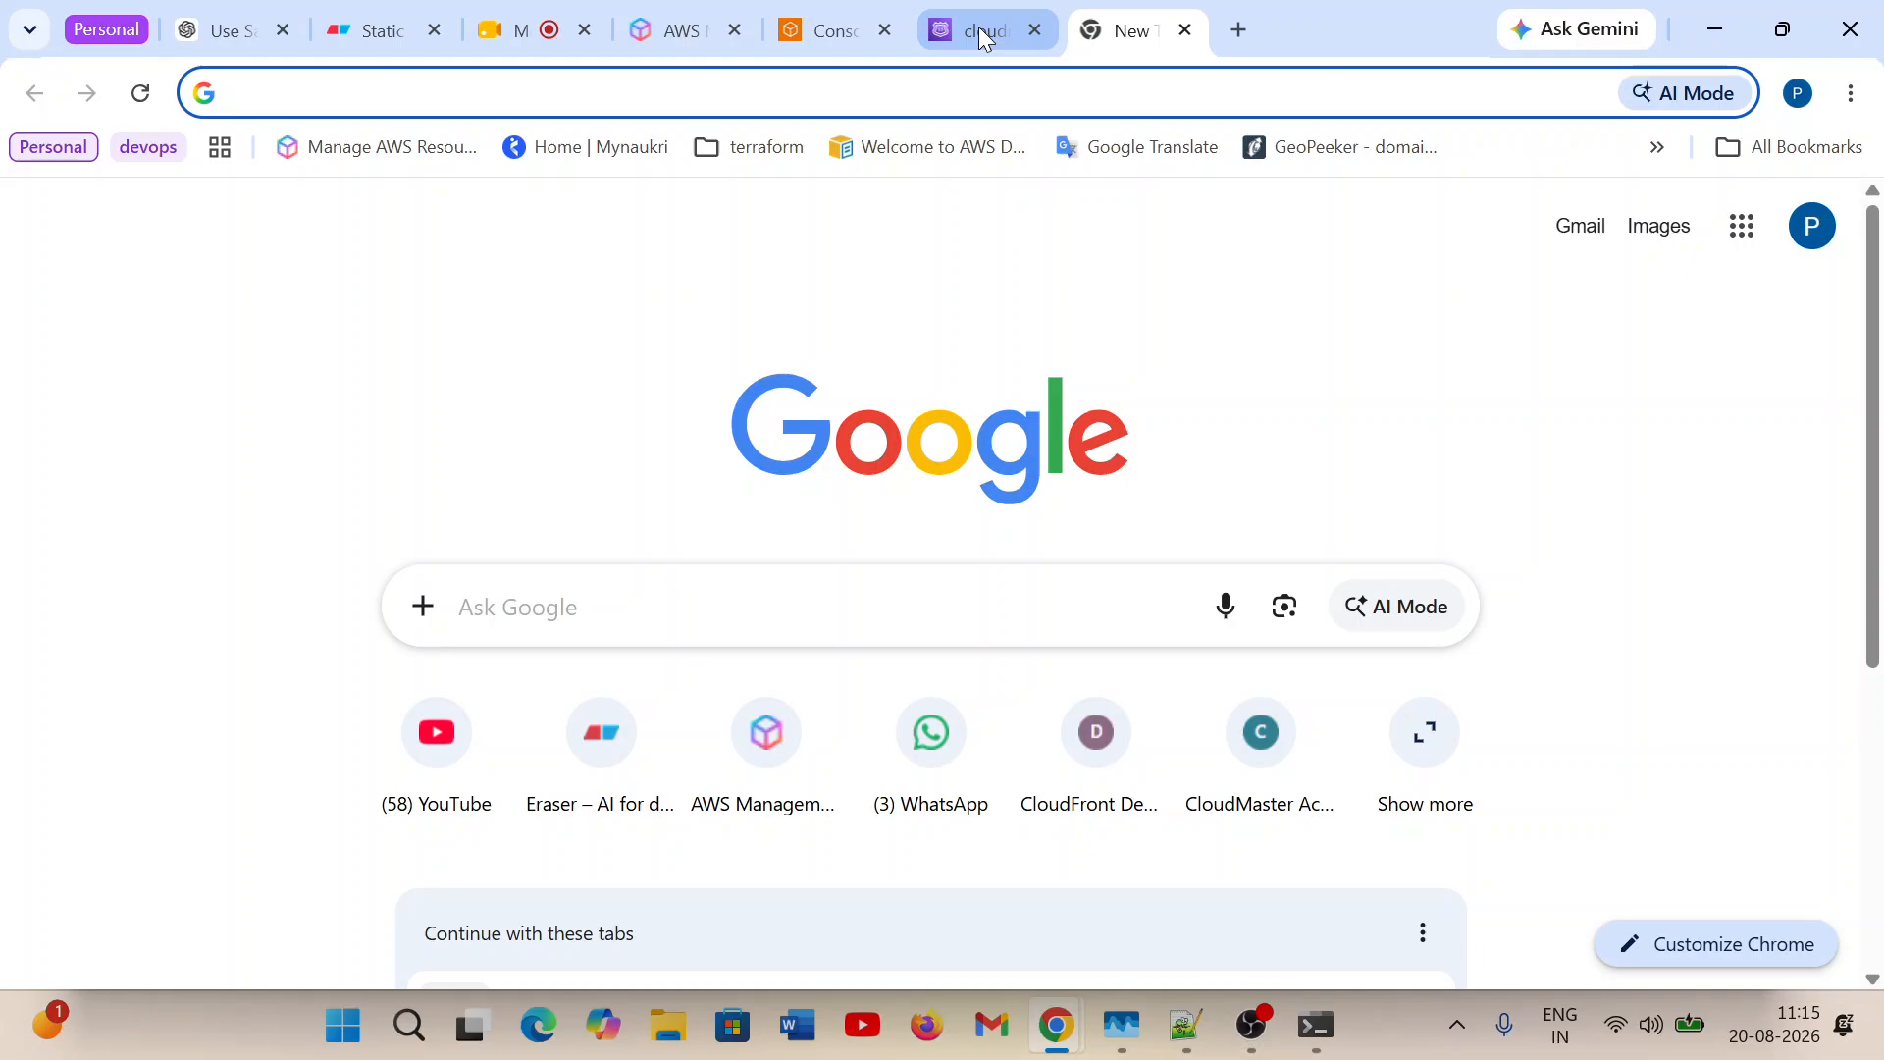
{"action": "left_click", "coordinate": [980, 26]}
{"action": "left_click_drag", "start_coordinate": [67, 771], "coordinate": [227, 767]}
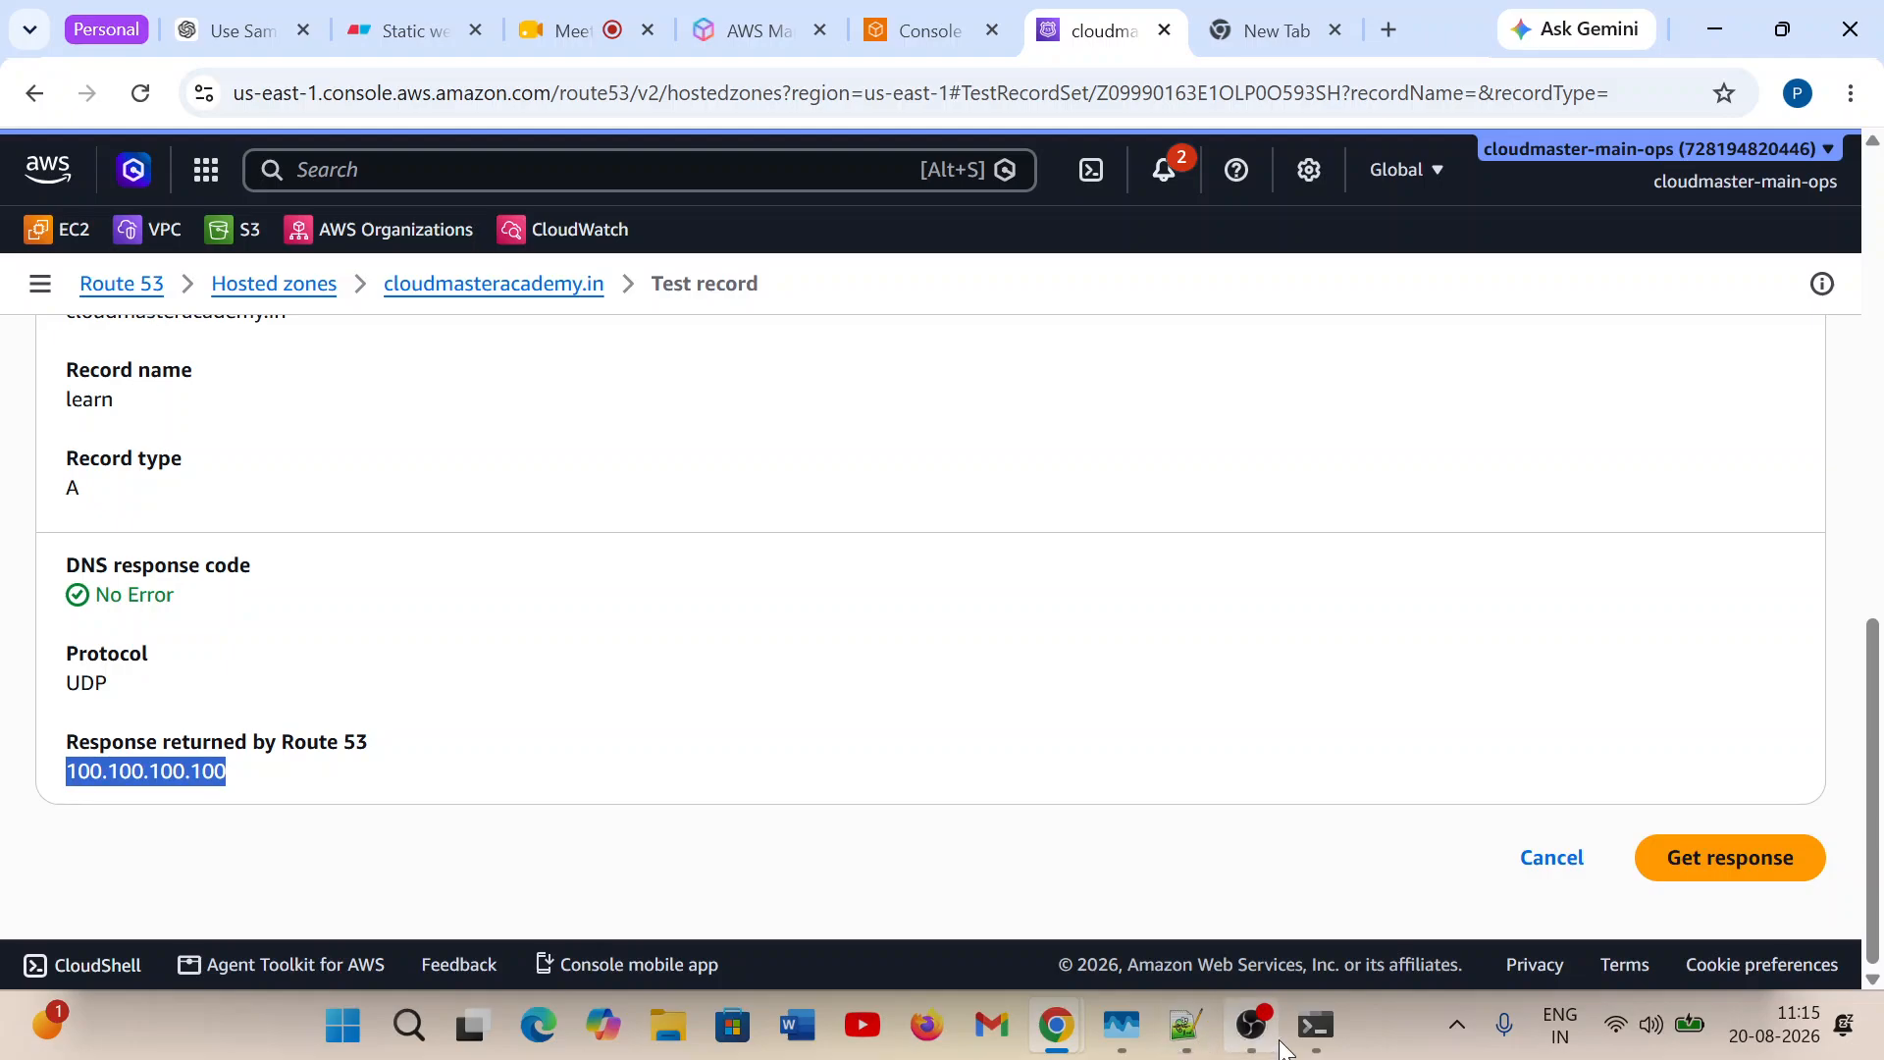
Query learn.cloudmasteracademy.in again in the PowerShell nslookup session and close all terminal sessions.
{"action": "left_click", "coordinate": [1318, 1028]}
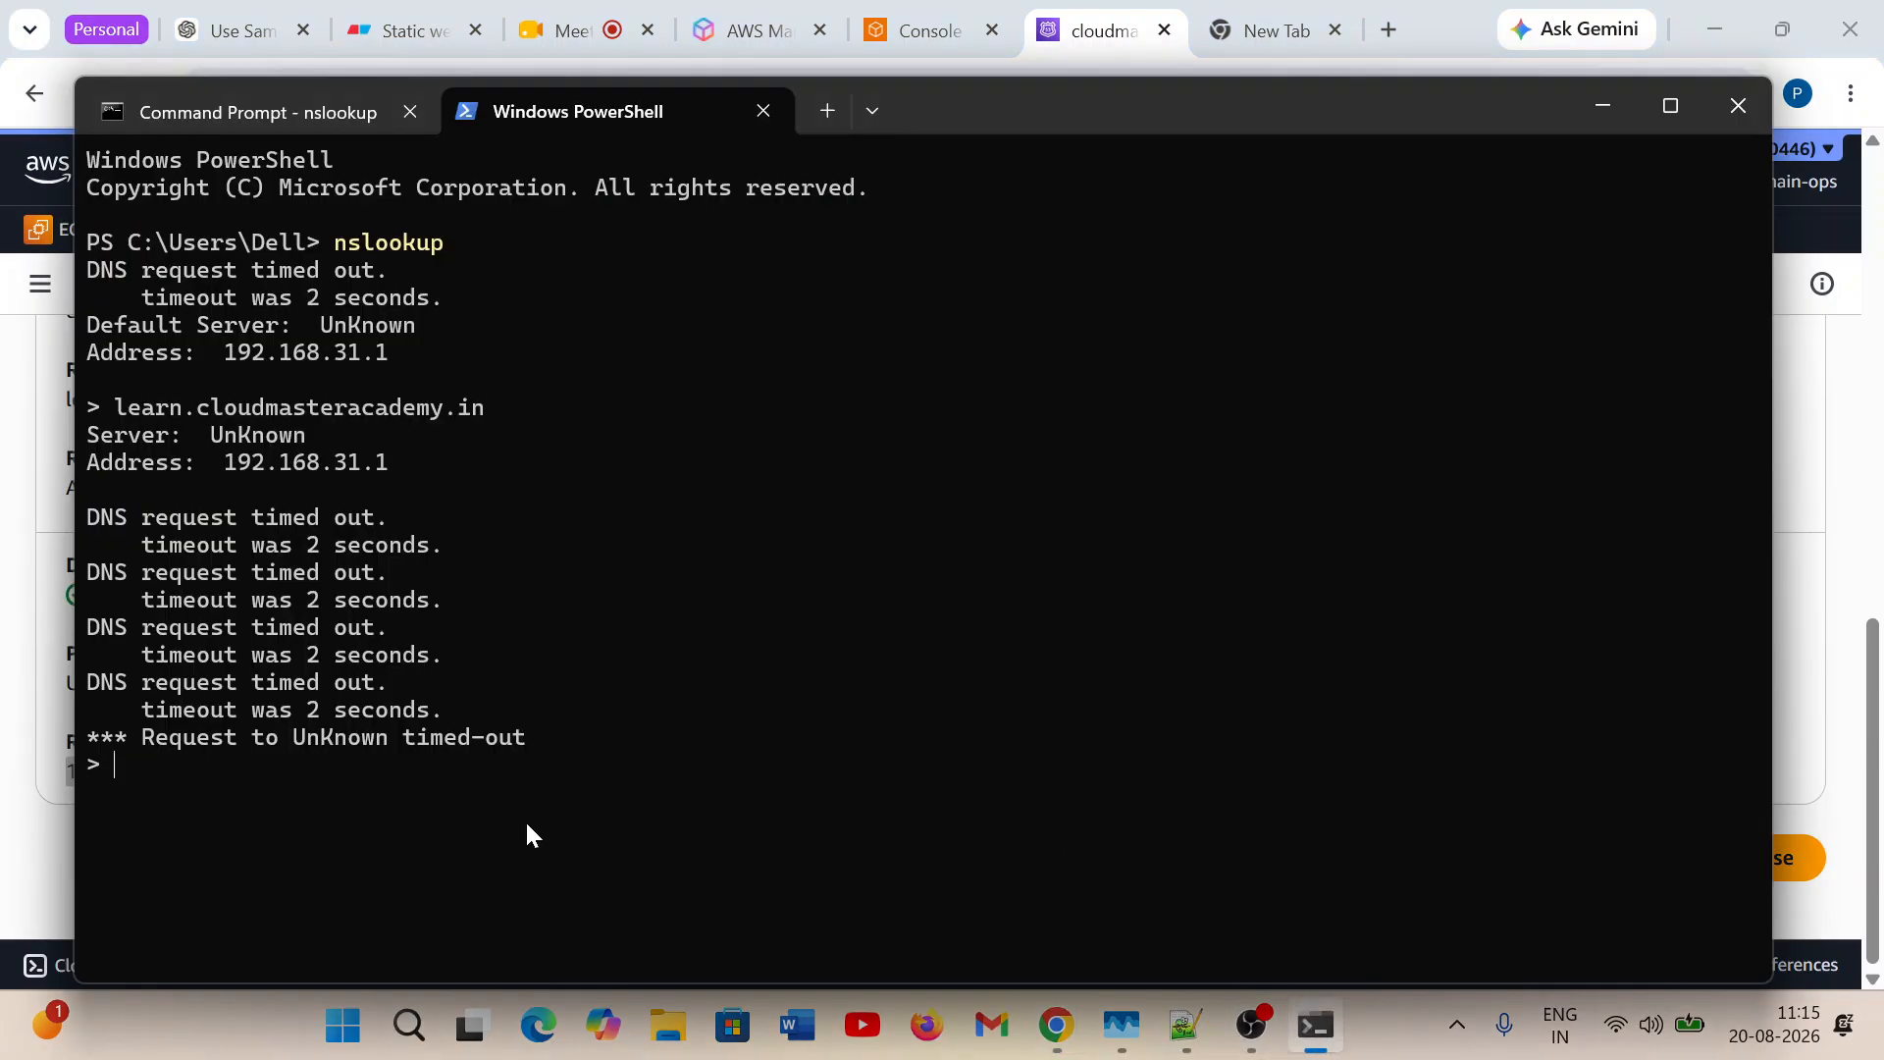
{"action": "type", "text": "learn.cloudmasteracademy.in"}
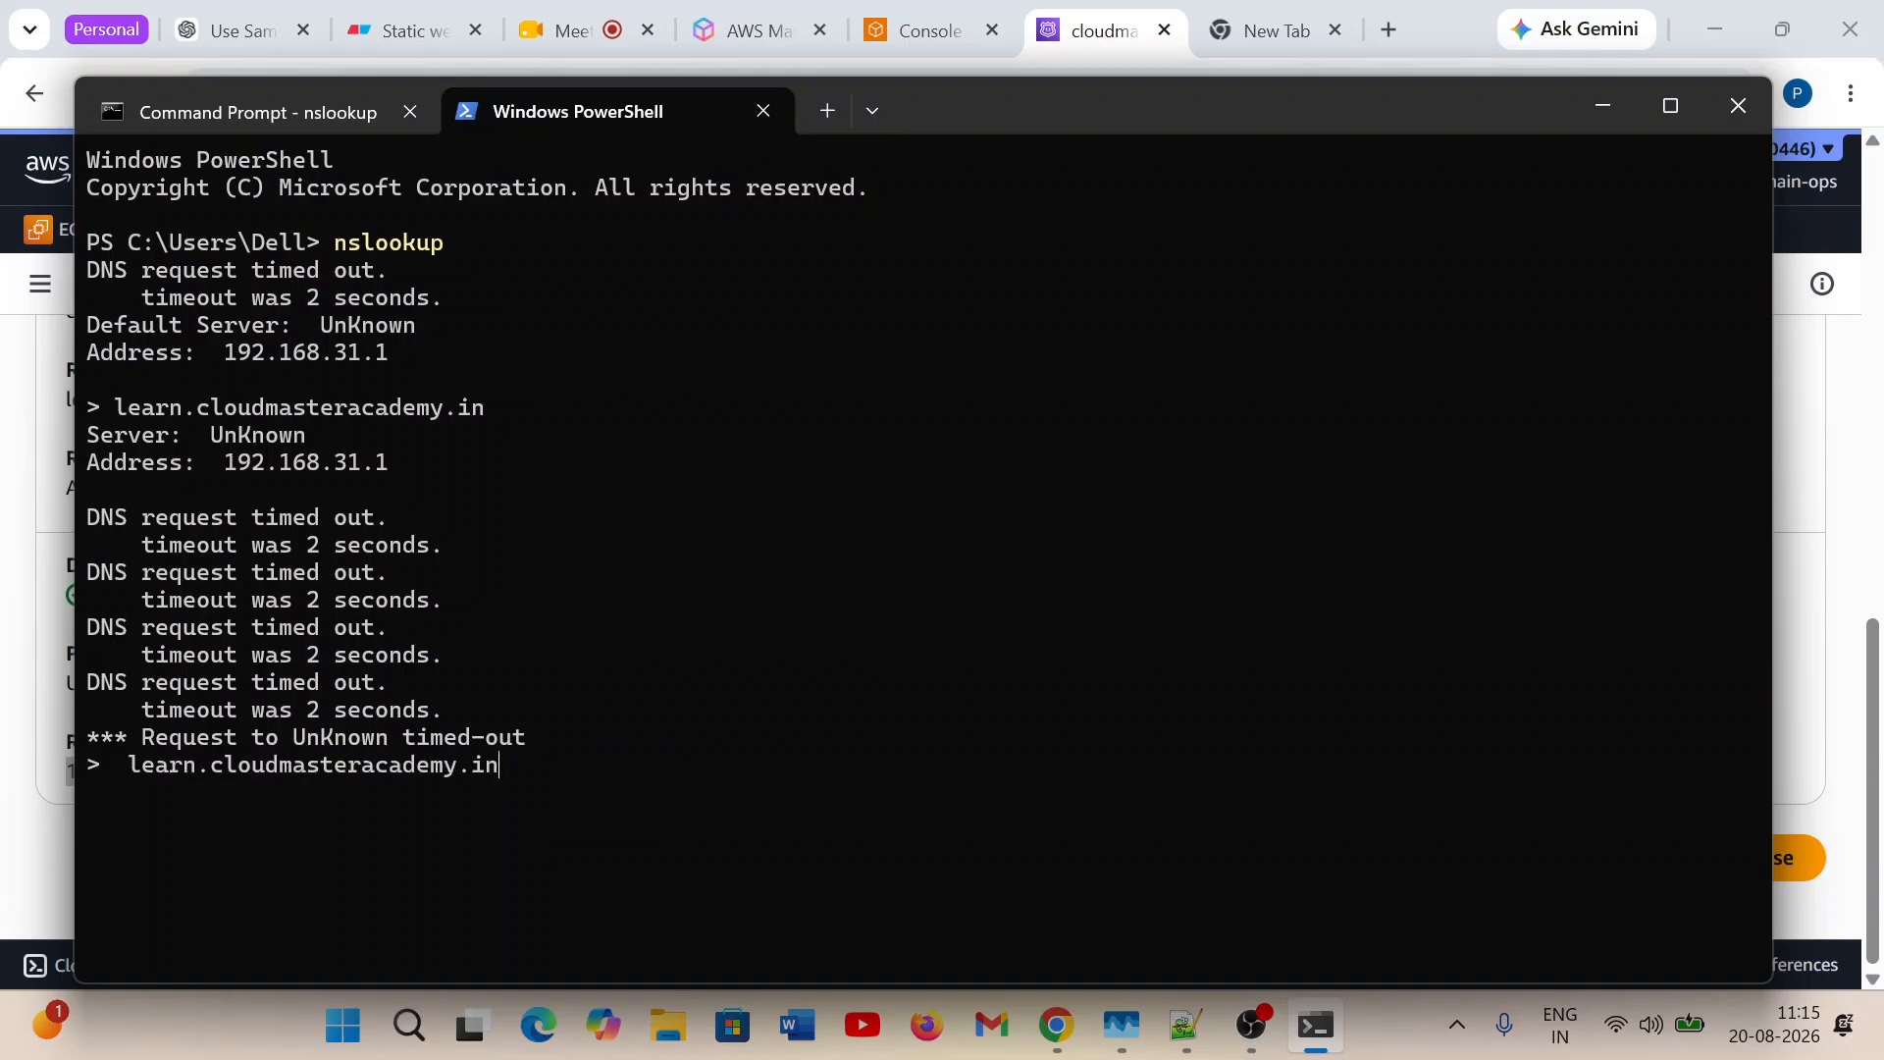
{"action": "key", "text": "Return"}
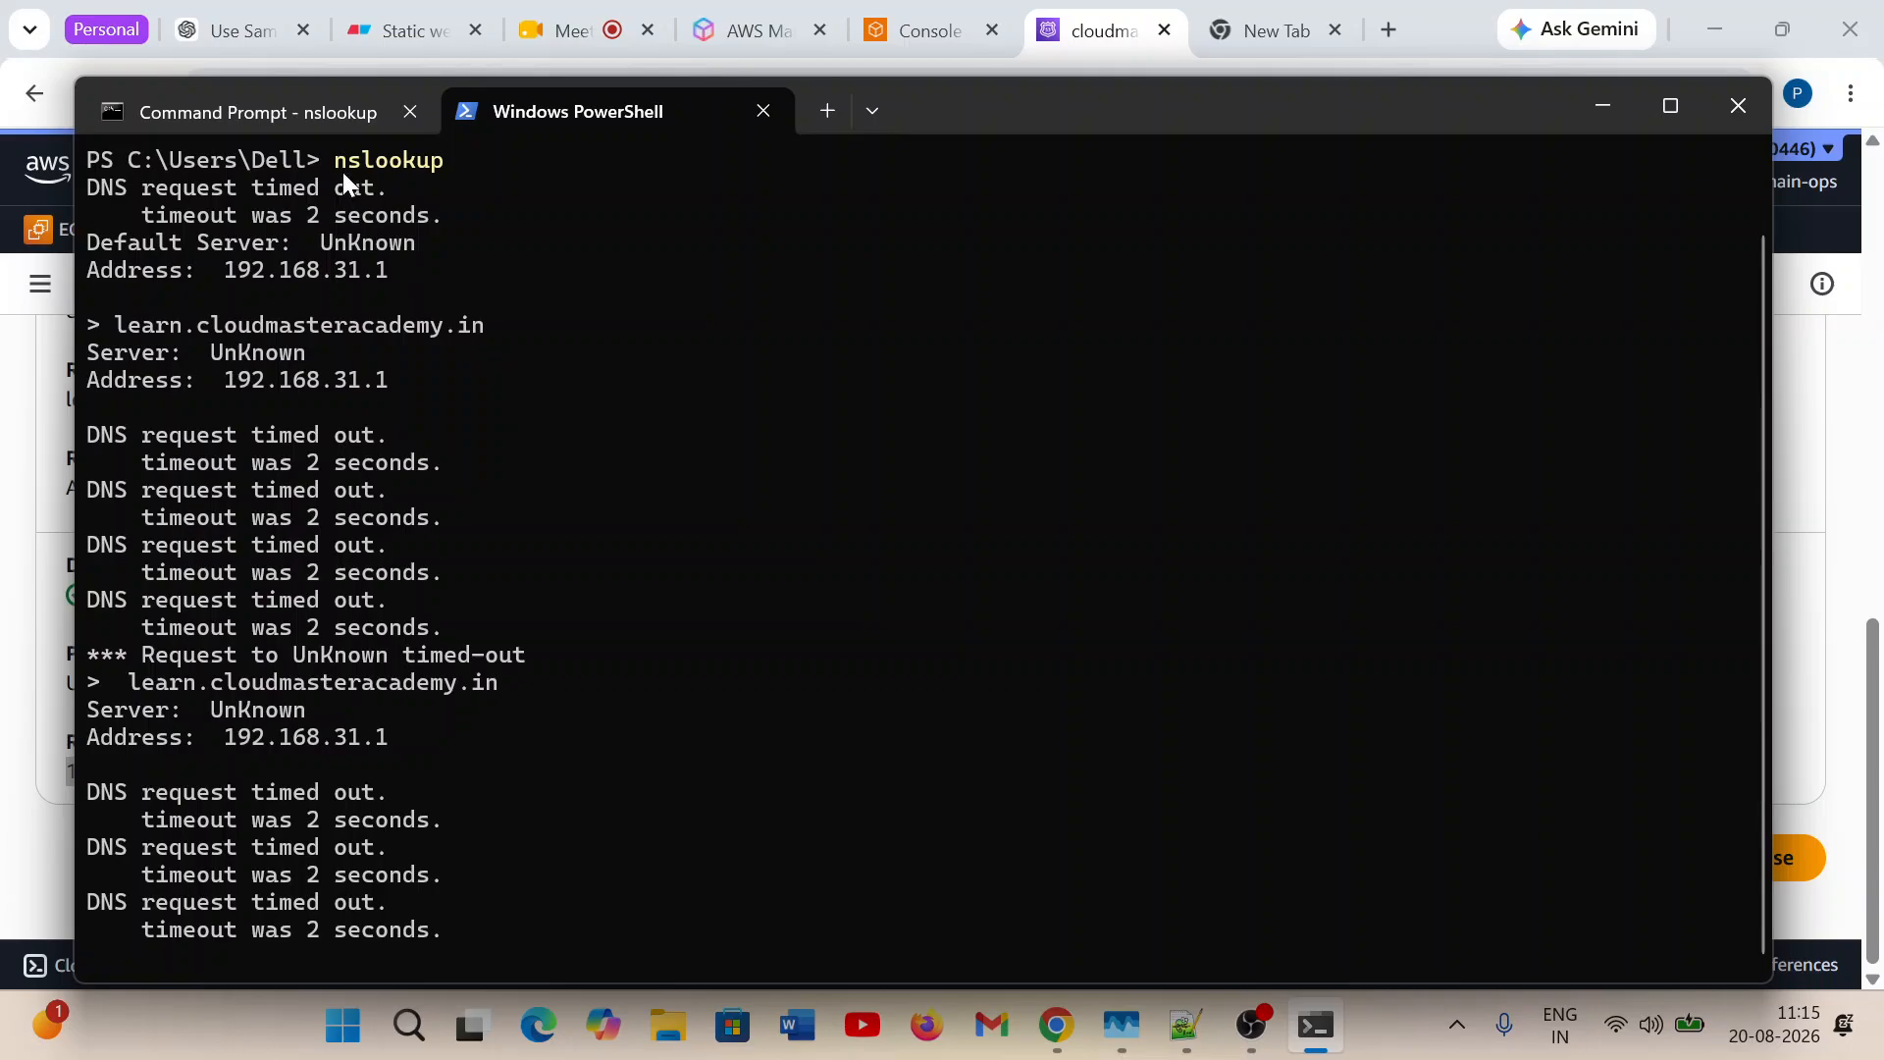
{"action": "left_click", "coordinate": [1733, 115]}
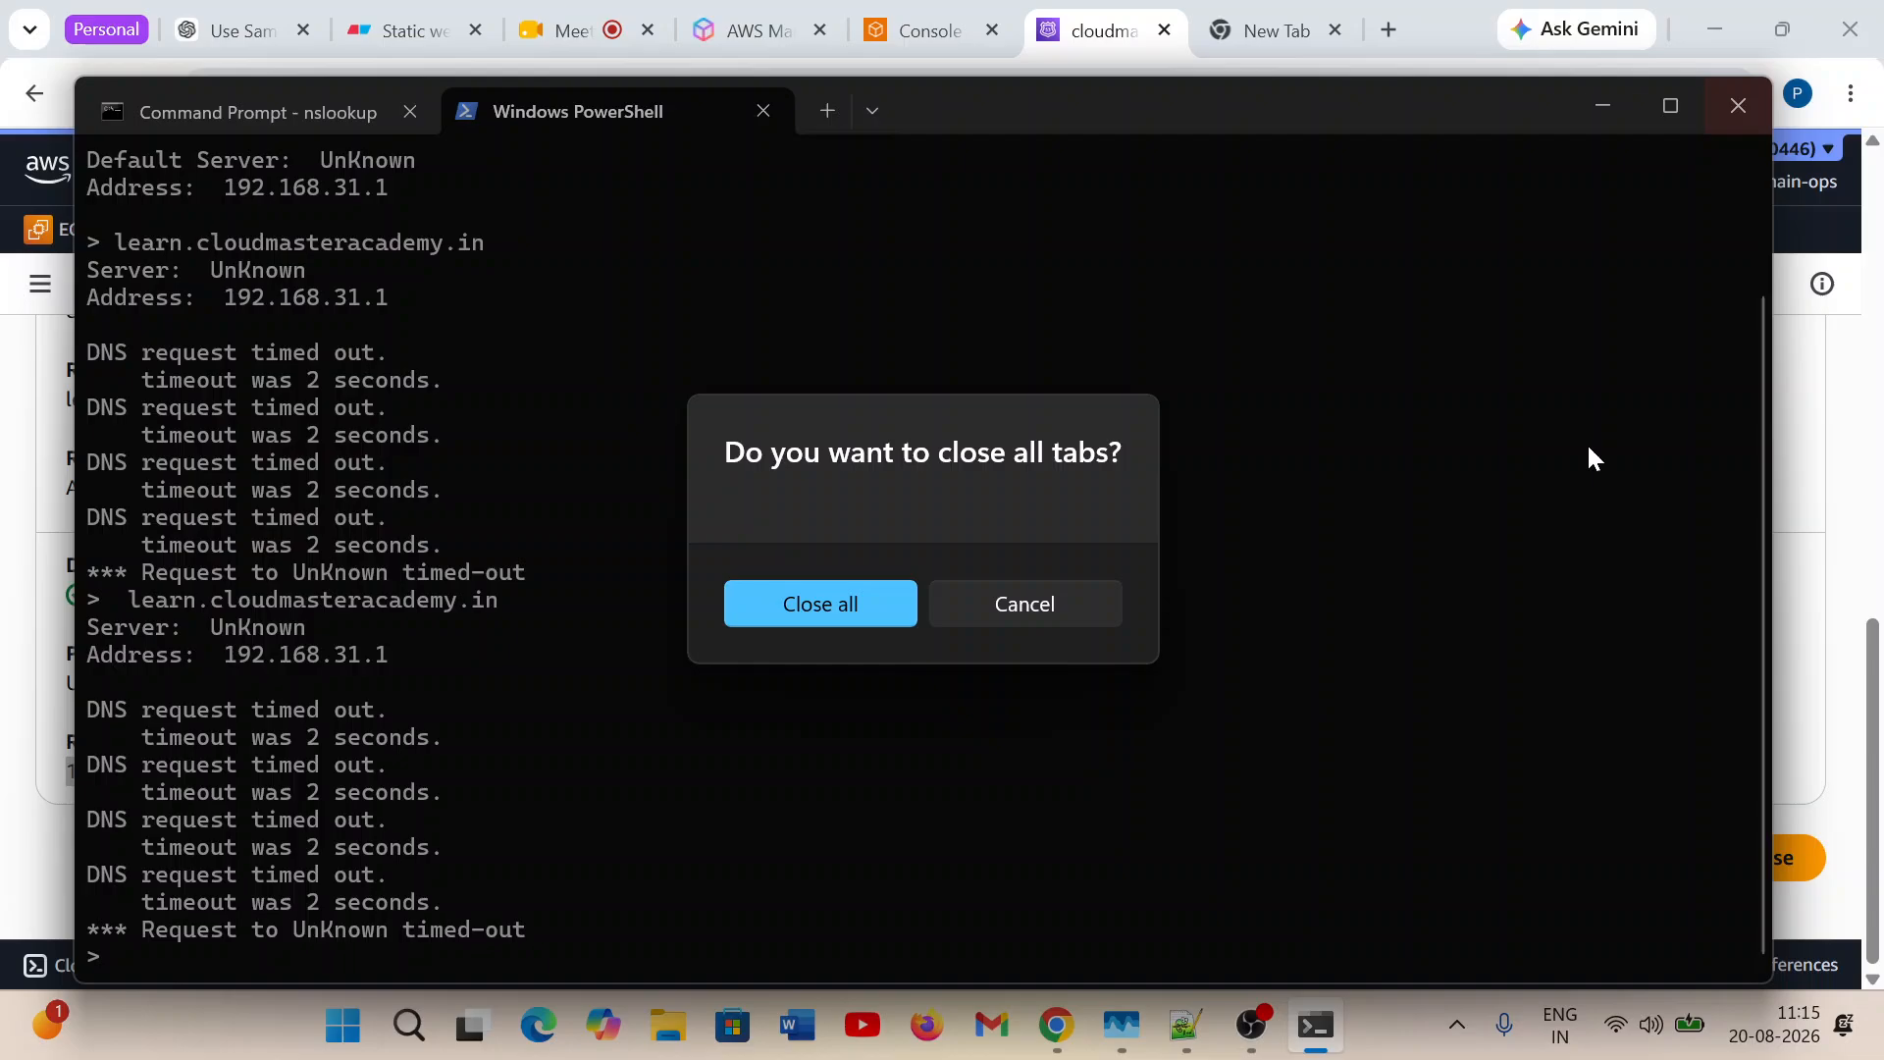
{"action": "left_click", "coordinate": [831, 618]}
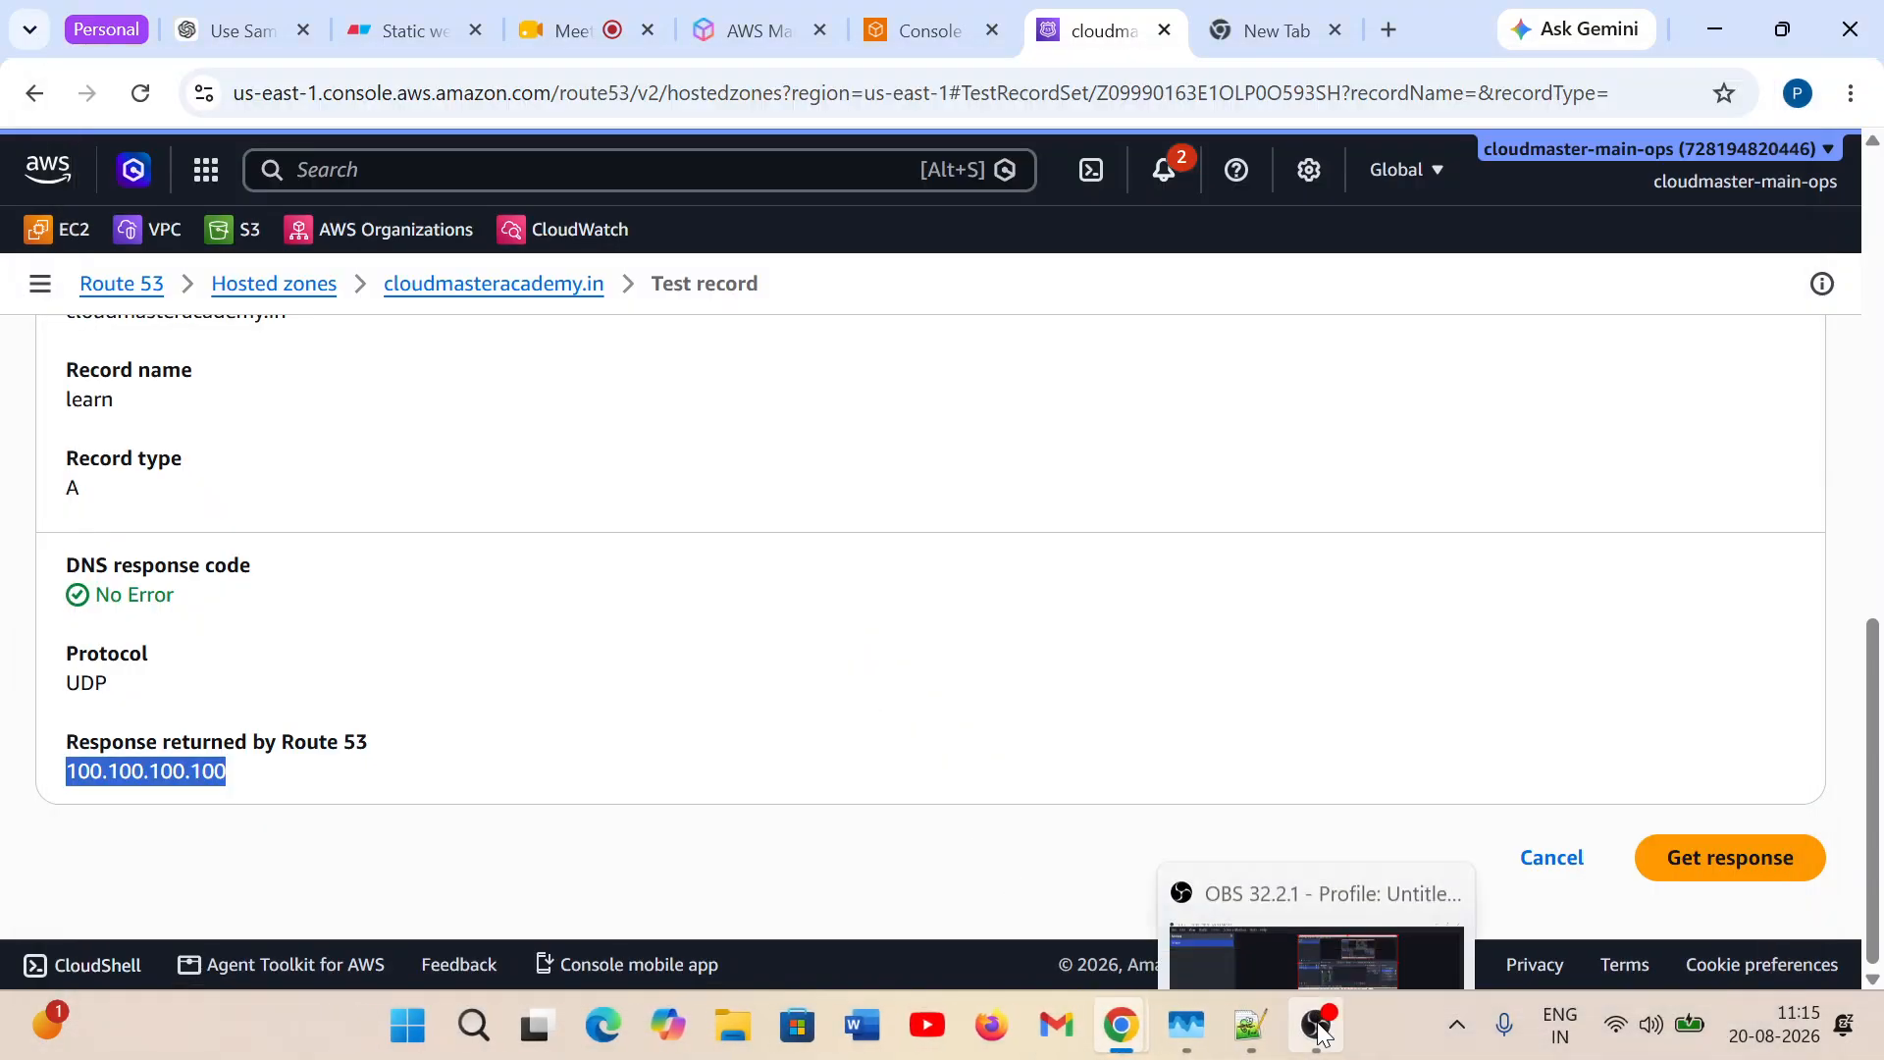